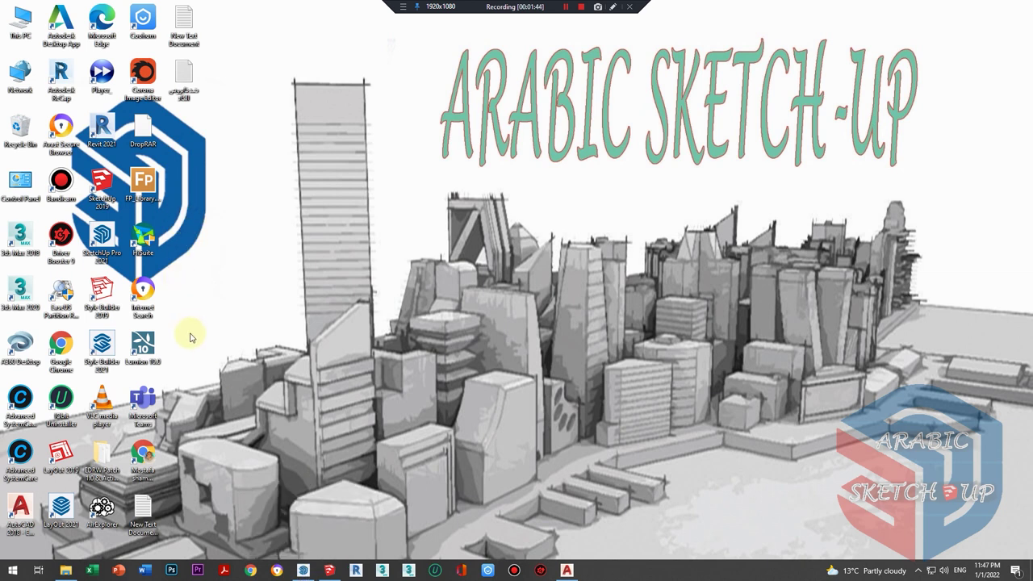
# - Launch SketchUp 2019 and 2021 and orbit each untitled model
pyautogui.click(329, 571)
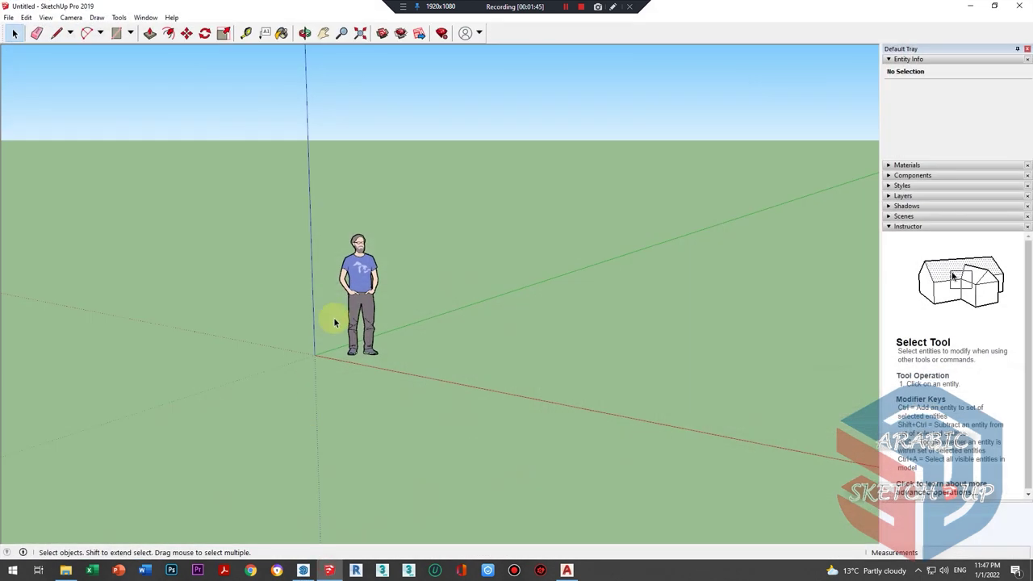
pyautogui.moveTo(253, 366)
pyautogui.mouseDown(button='middle')
pyautogui.moveTo(477, 189)
pyautogui.moveTo(388, 258)
pyautogui.mouseUp(button='middle')
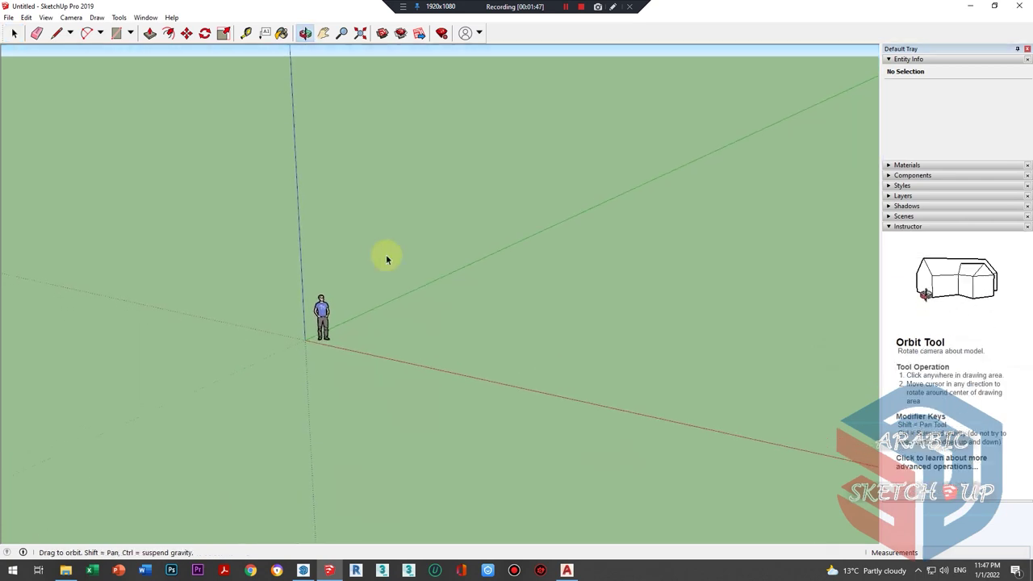
pyautogui.click(303, 570)
pyautogui.moveTo(281, 341)
pyautogui.mouseDown(button='middle')
pyautogui.moveTo(337, 210)
pyautogui.moveTo(210, 334)
pyautogui.moveTo(260, 276)
pyautogui.moveTo(290, 293)
pyautogui.mouseUp(button='middle')
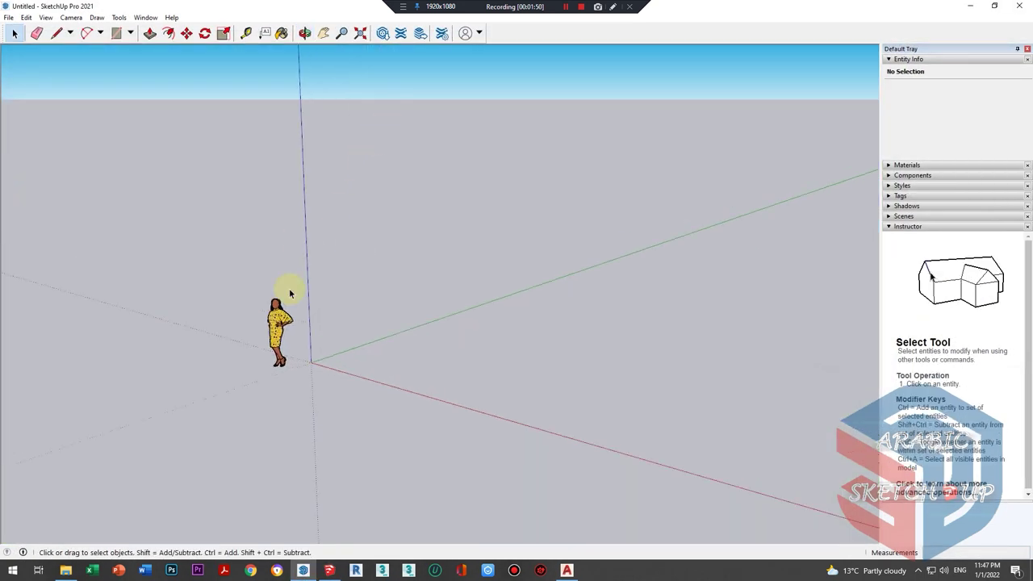
# - Close SketchUp 2019, keeping the 2021 model open, and orbit its view
pyautogui.click(329, 571)
pyautogui.click(1022, 6)
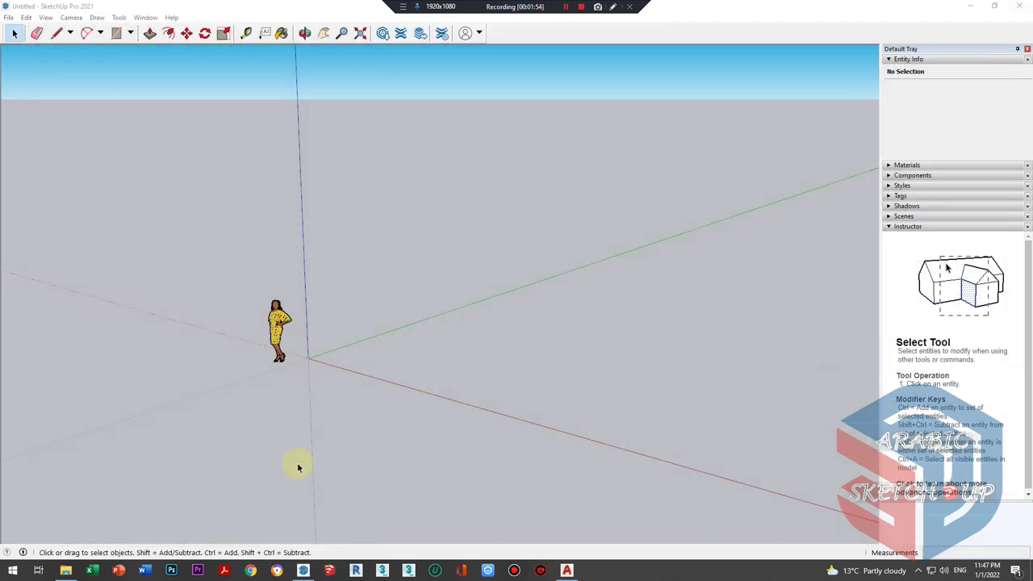
pyautogui.moveTo(295, 460)
pyautogui.mouseDown(button='middle')
pyautogui.moveTo(272, 312)
pyautogui.moveTo(380, 109)
pyautogui.moveTo(444, 100)
pyautogui.mouseUp(button='middle')
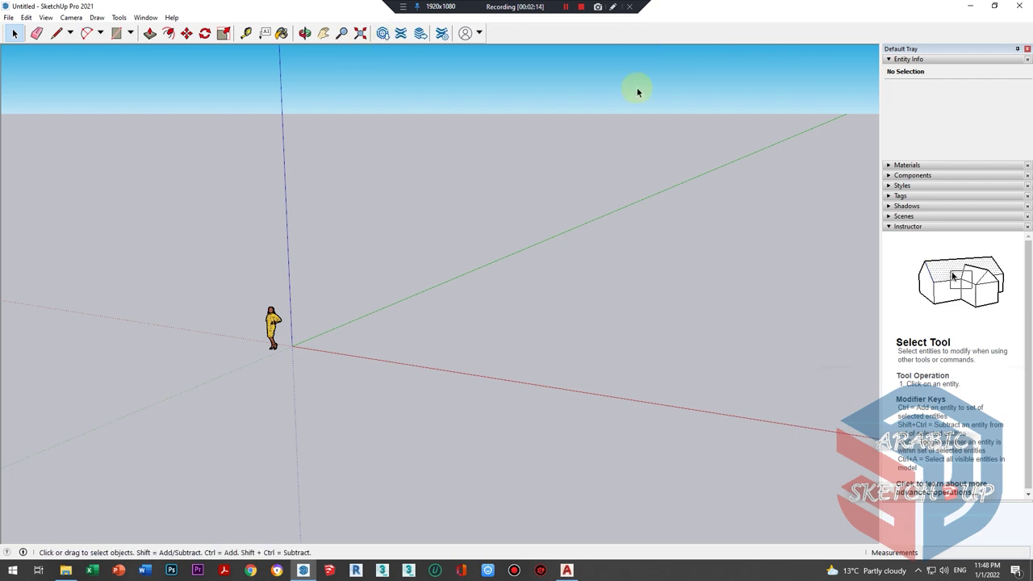
# - Turn on the Large Tool Set toolbar
pyautogui.rightClick(662, 34)
pyautogui.click(642, 32)
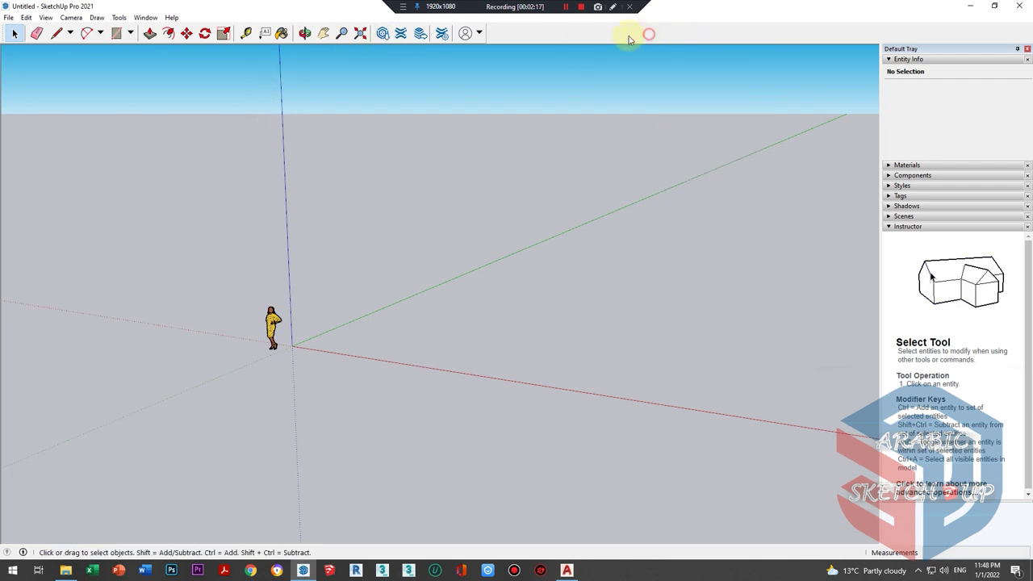
pyautogui.rightClick(700, 32)
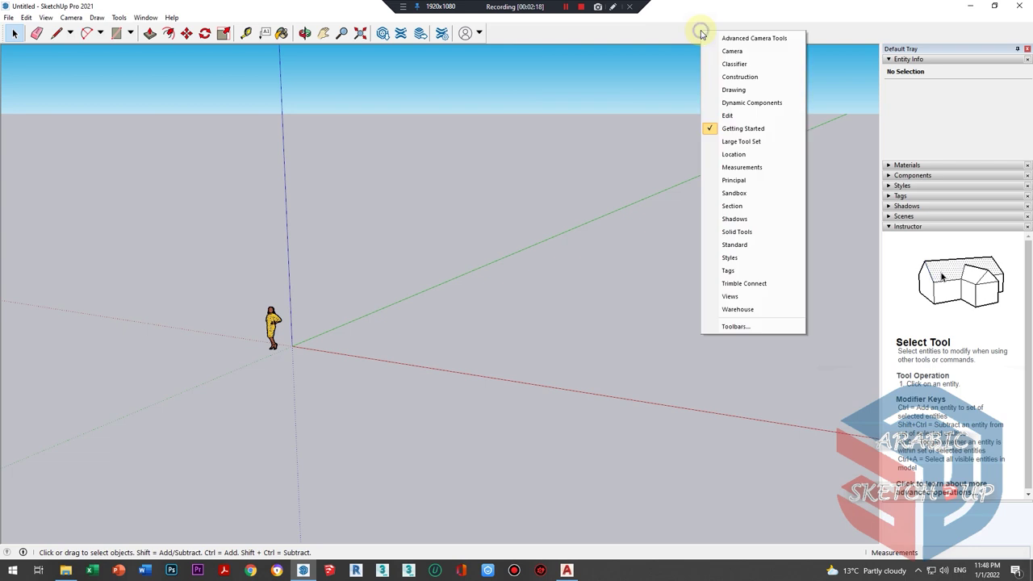
pyautogui.click(747, 146)
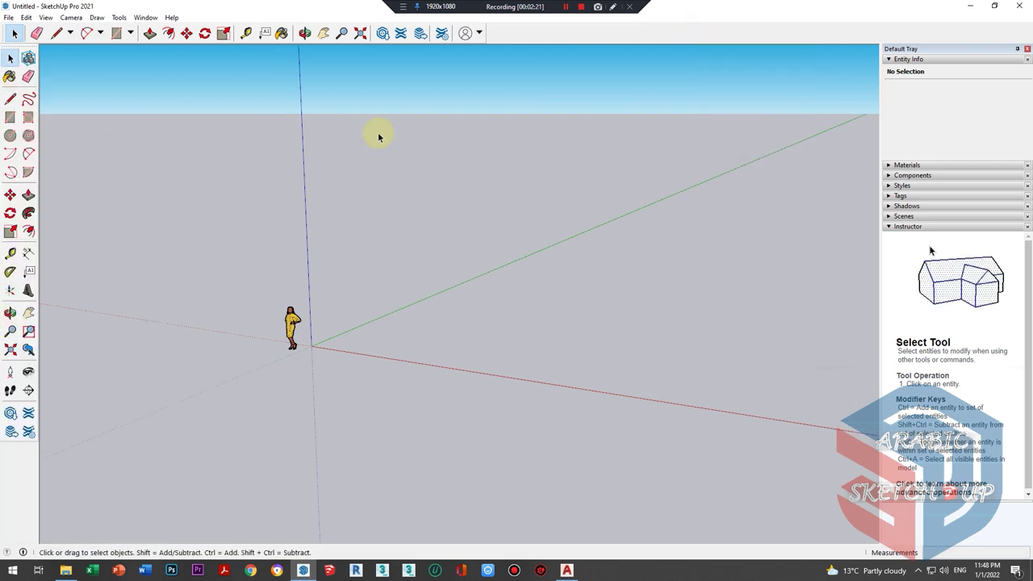
# - Set the auto-save interval to 20 minutes in Preferences > General
pyautogui.click(145, 17)
pyautogui.click(171, 84)
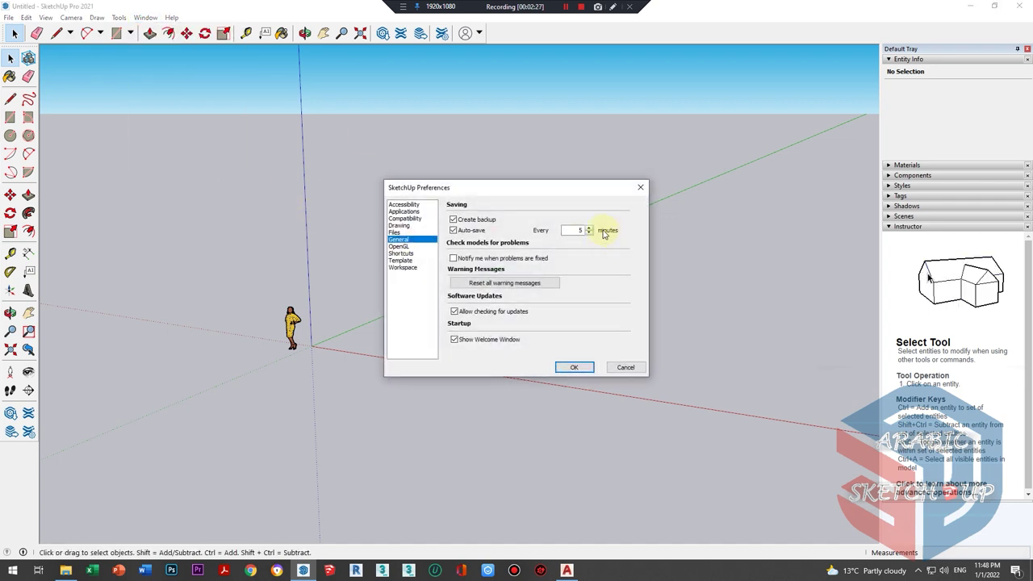
pyautogui.doubleClick(572, 231)
pyautogui.write('20')
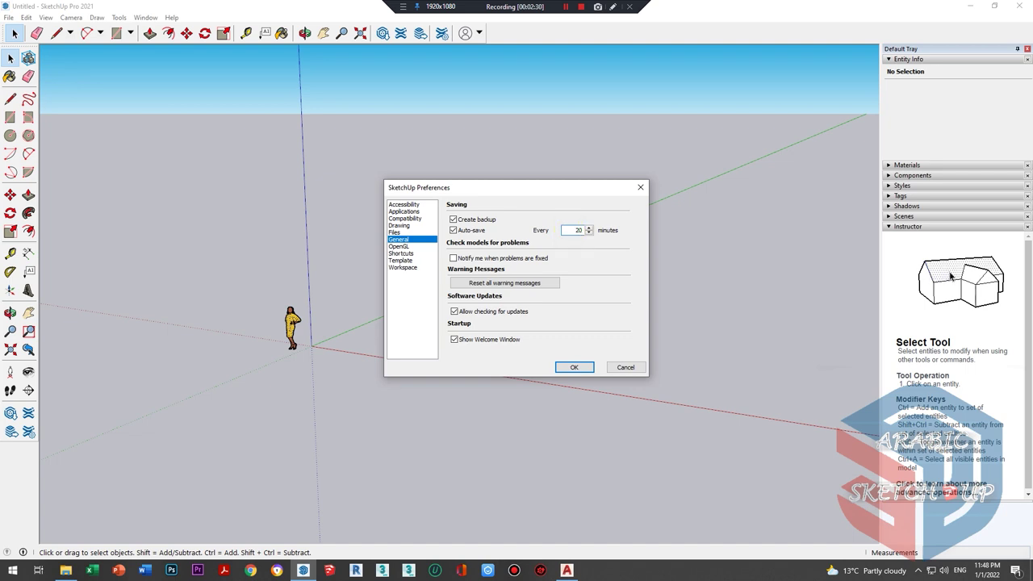
pyautogui.click(576, 369)
# - Keep Meters as the length unit in Model Info > Units
pyautogui.click(145, 17)
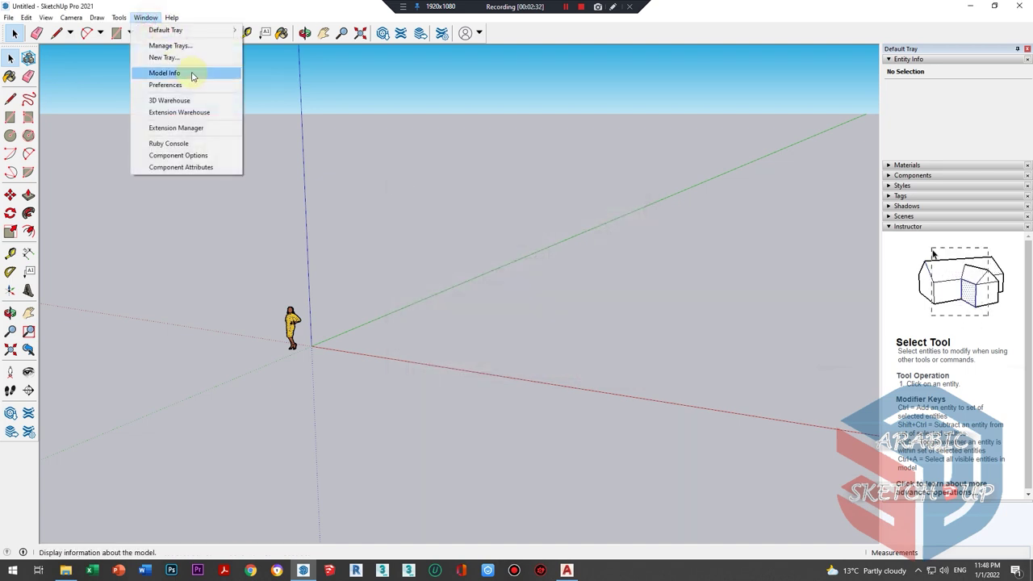
pyautogui.click(193, 74)
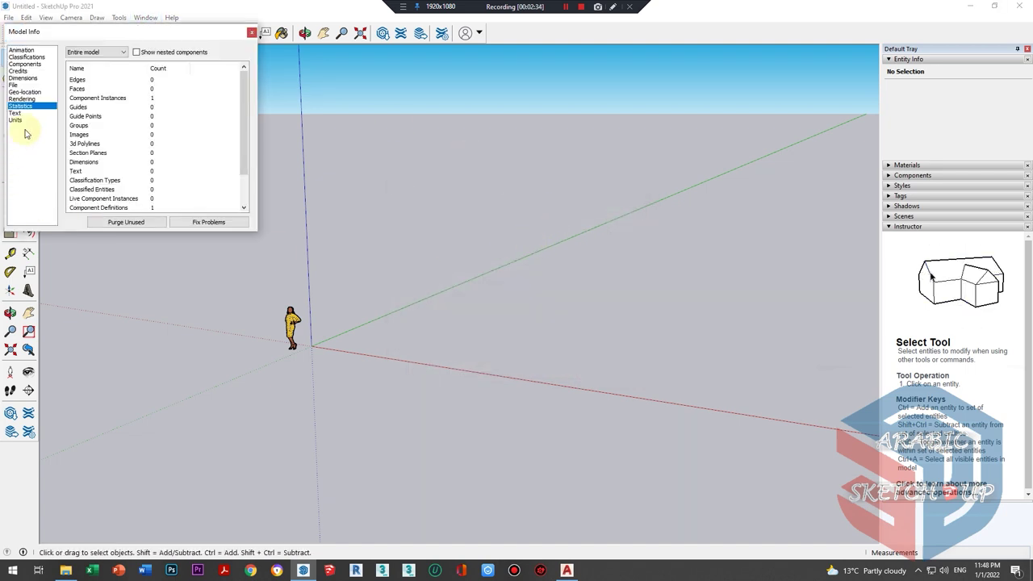
pyautogui.click(16, 119)
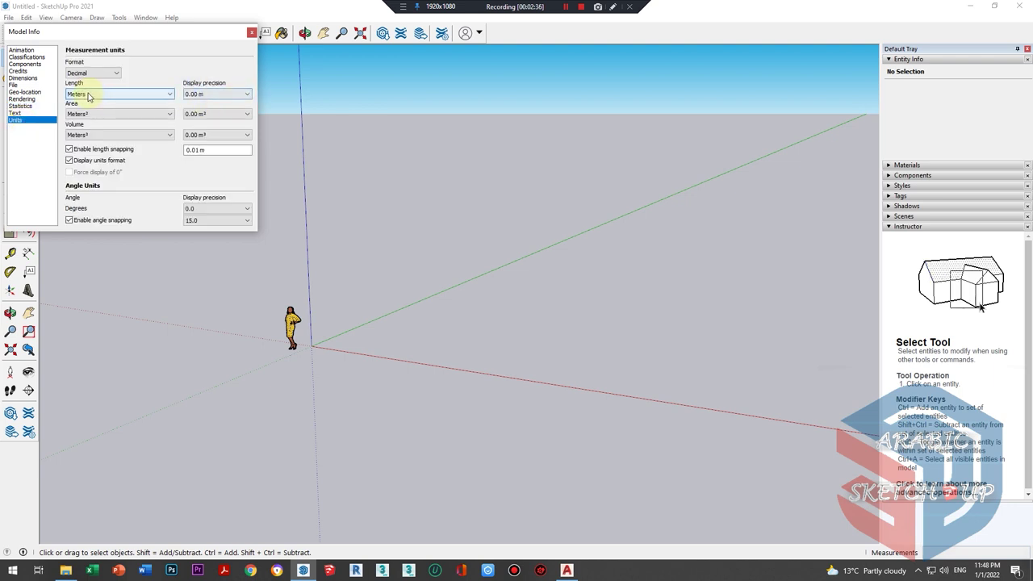
pyautogui.click(83, 95)
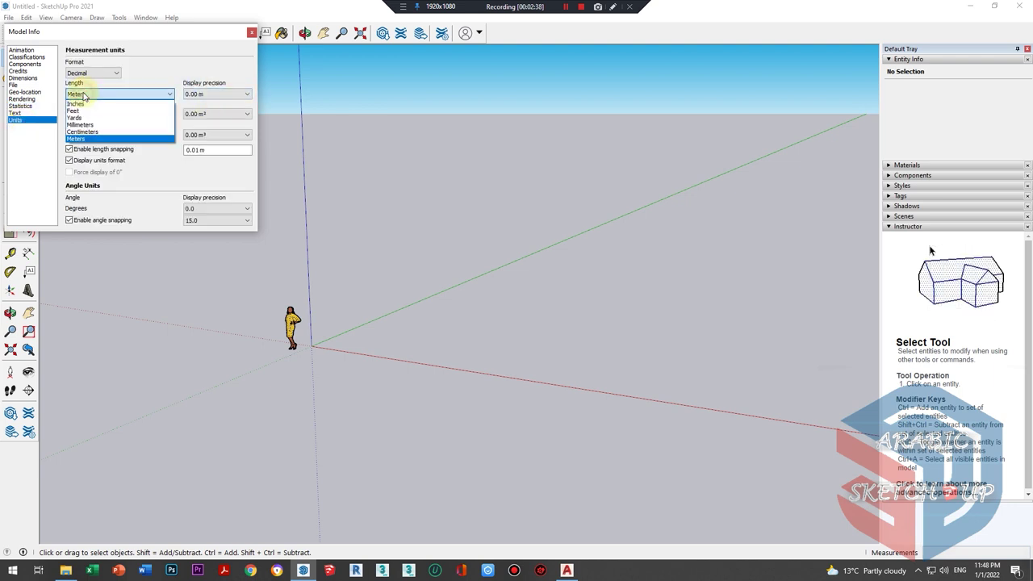
pyautogui.click(83, 95)
pyautogui.click(251, 32)
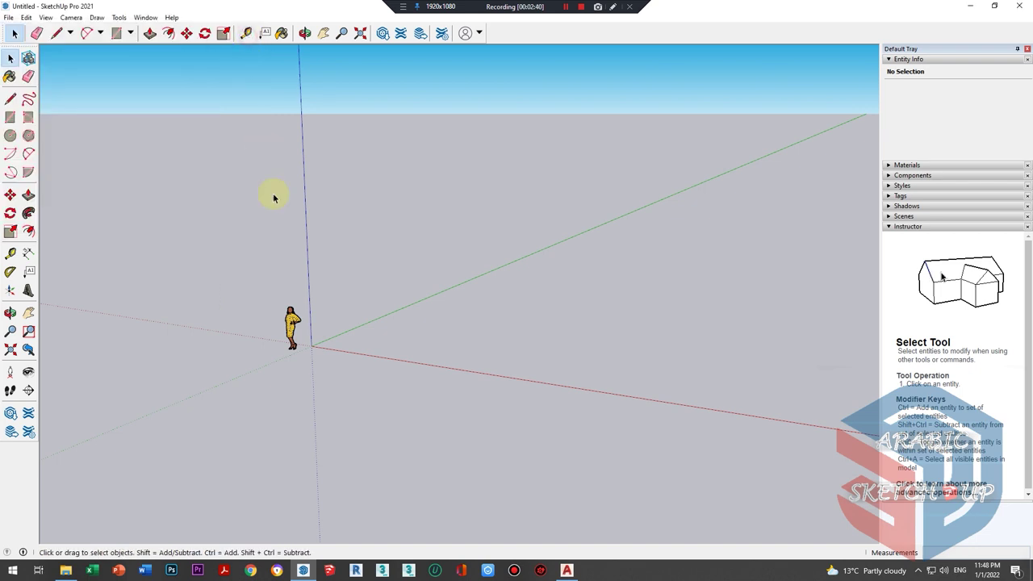
pyautogui.moveTo(272, 194)
pyautogui.mouseDown(button='middle')
pyautogui.moveTo(382, 243)
pyautogui.moveTo(258, 296)
pyautogui.mouseUp(button='middle')
pyautogui.scroll(-2, 263, 244)
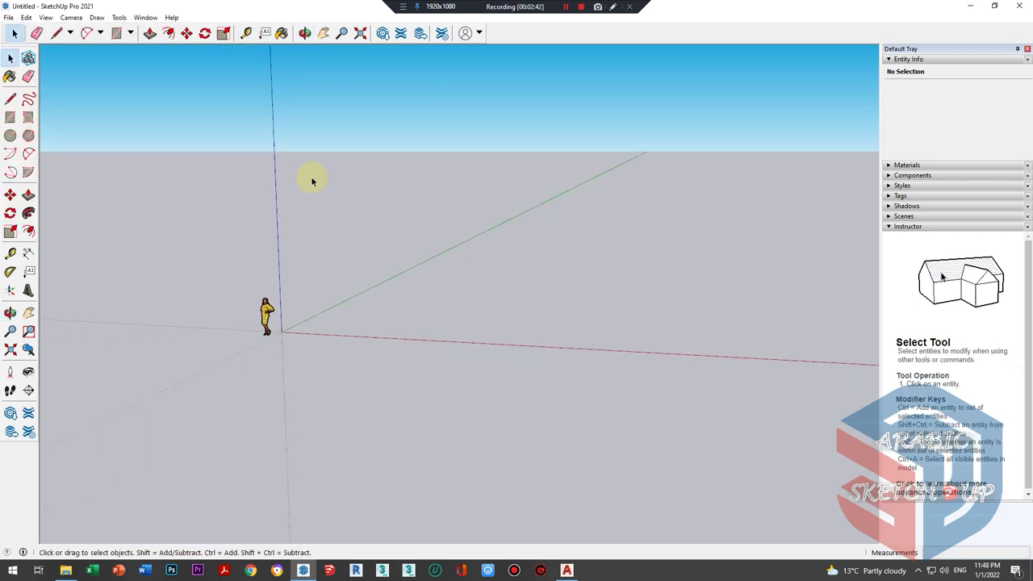
pyautogui.moveTo(309, 177)
pyautogui.mouseDown(button='middle')
pyautogui.moveTo(322, 151)
pyautogui.moveTo(298, 191)
pyautogui.mouseUp(button='middle')
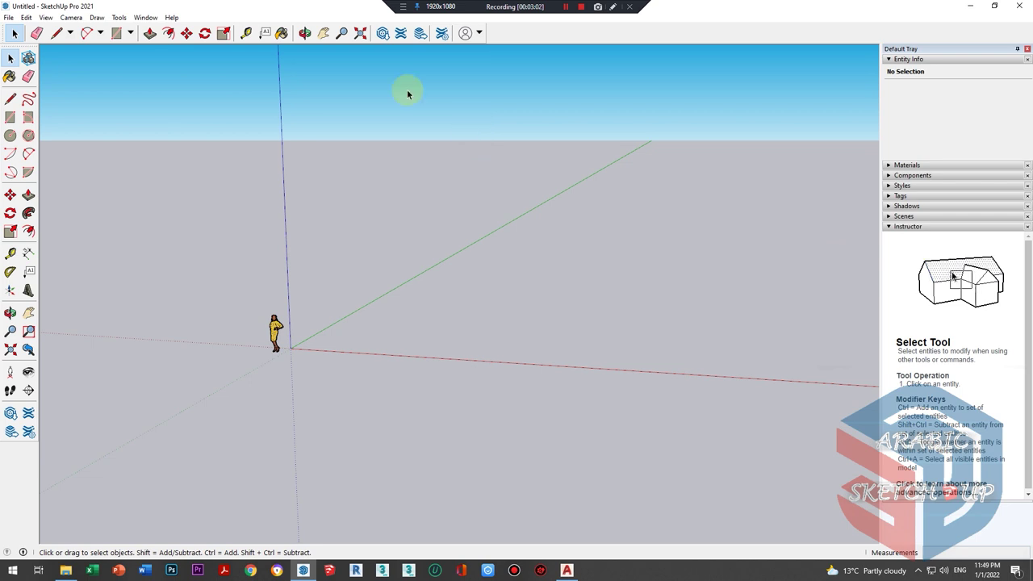
# - Start a new empty model from the File menu
pyautogui.click(17, 17)
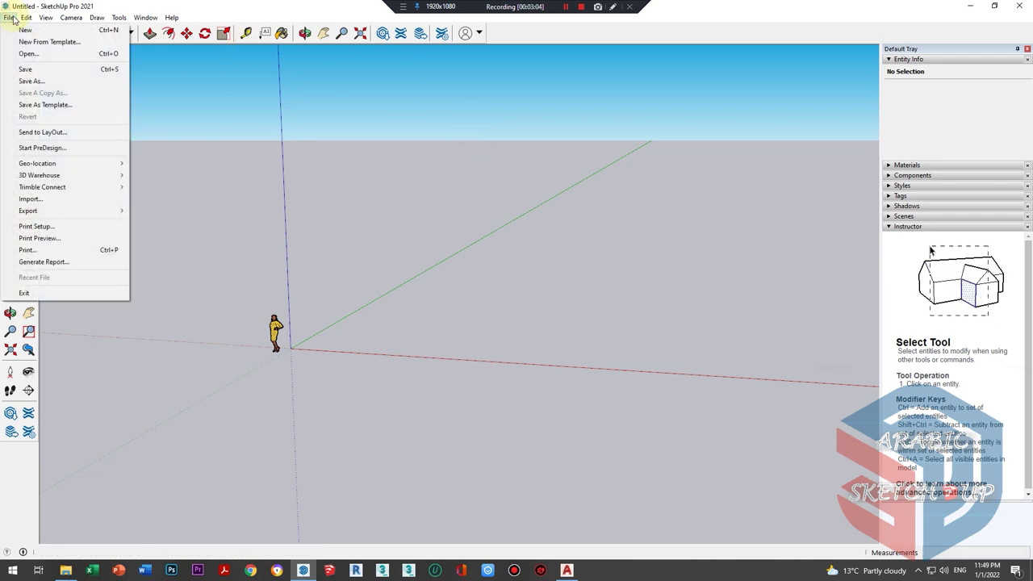
pyautogui.click(24, 30)
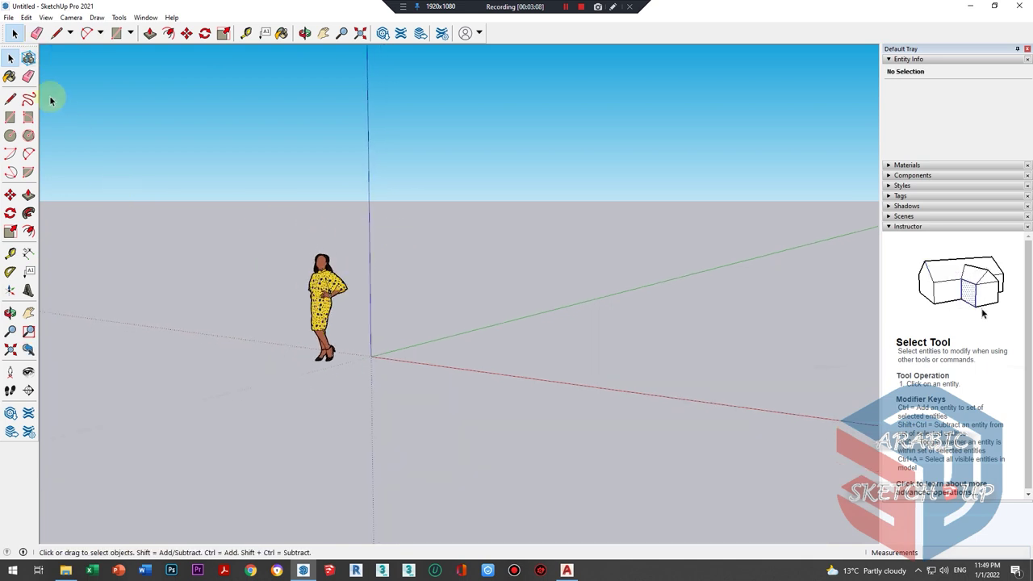
pyautogui.click(9, 17)
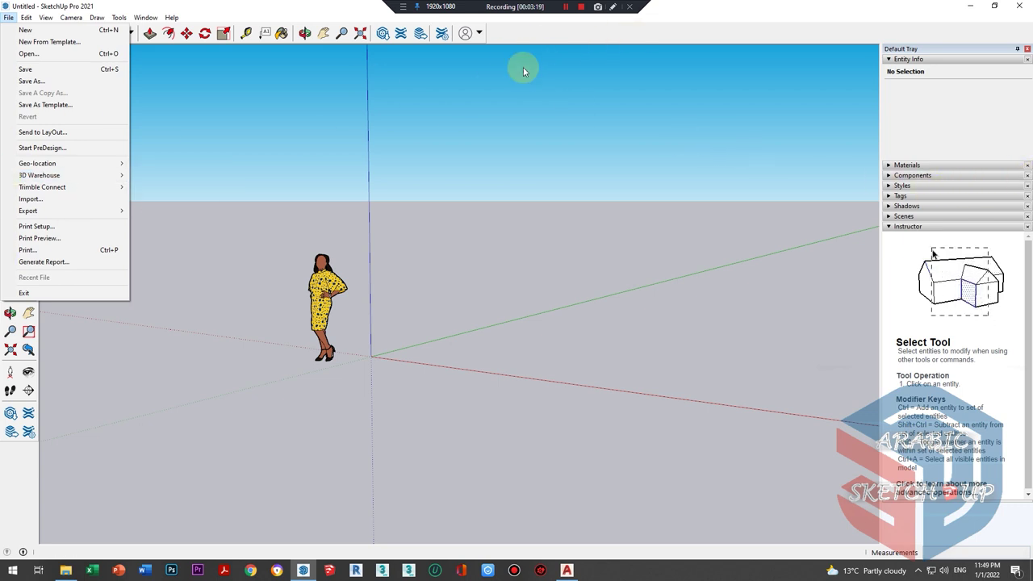
# - Turn on the Principal toolbar, toggling Tags on and back off
pyautogui.rightClick(575, 36)
pyautogui.click(609, 186)
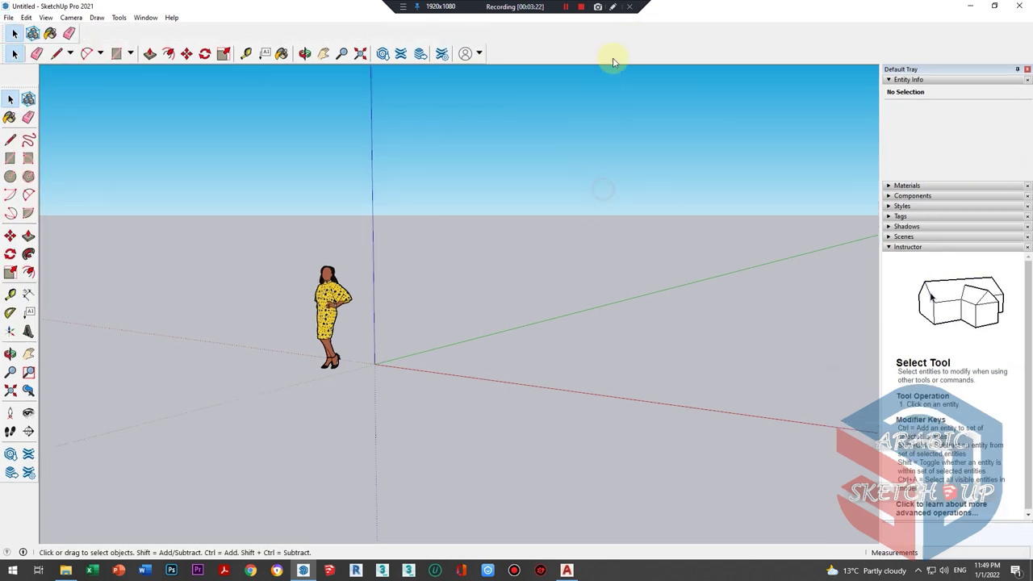
pyautogui.rightClick(618, 38)
pyautogui.click(642, 285)
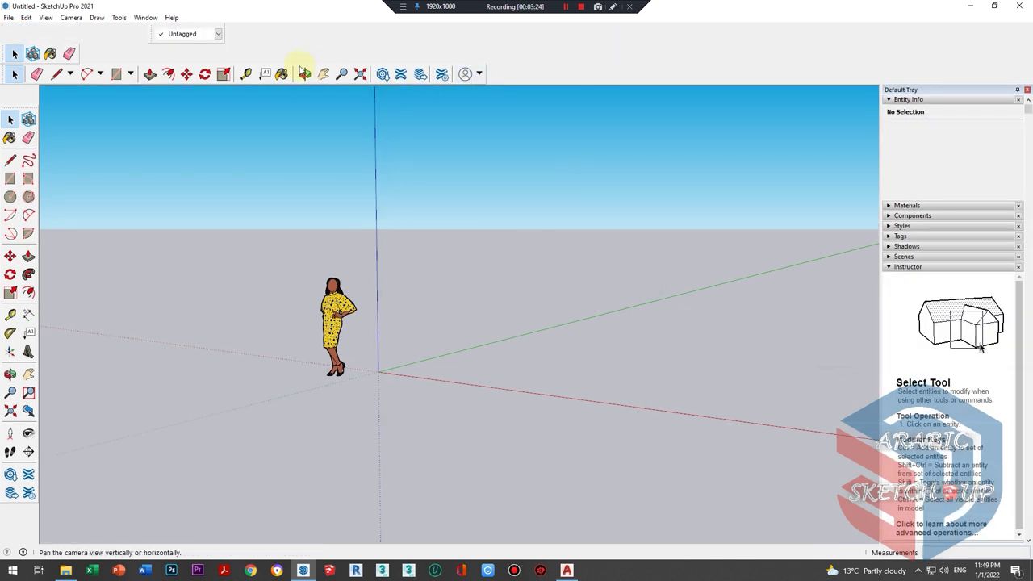
pyautogui.rightClick(556, 51)
pyautogui.click(584, 295)
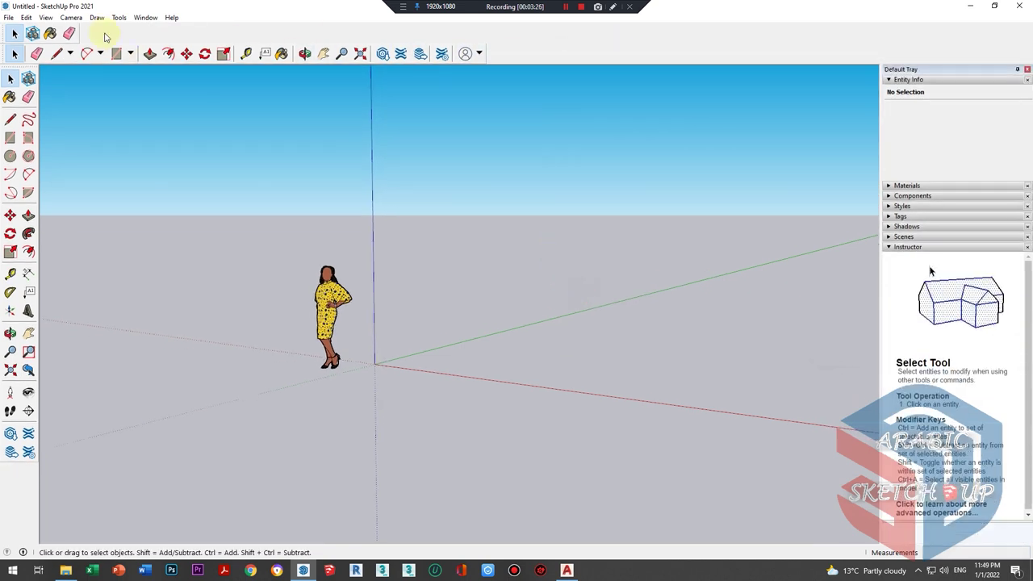
pyautogui.click(9, 17)
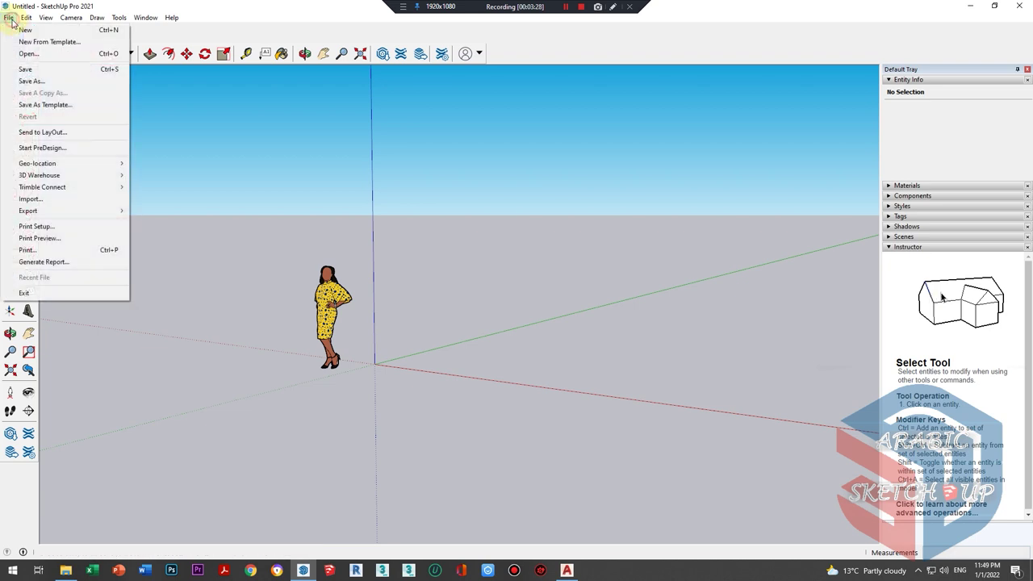
pyautogui.click(27, 54)
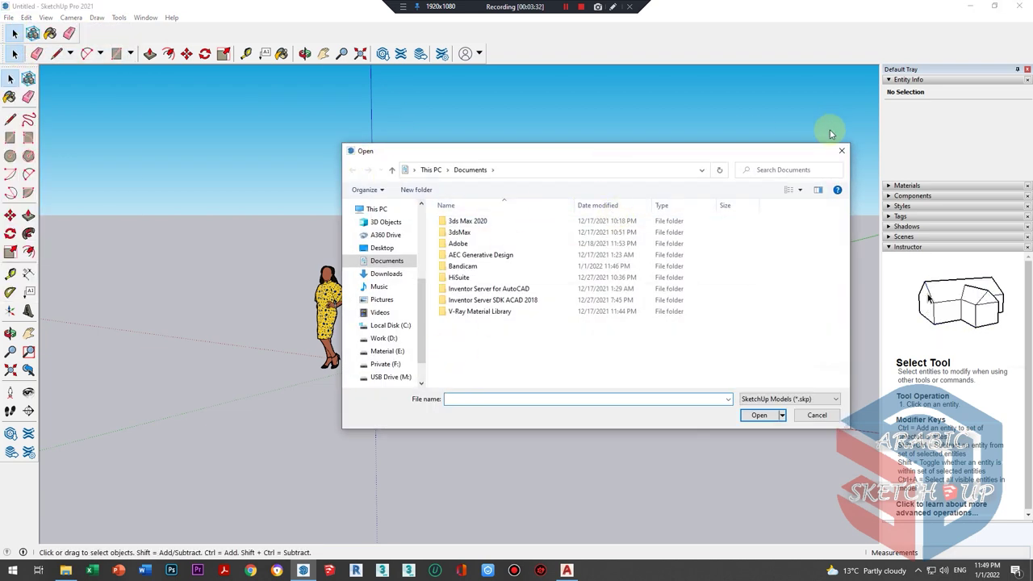
pyautogui.click(835, 153)
pyautogui.click(8, 17)
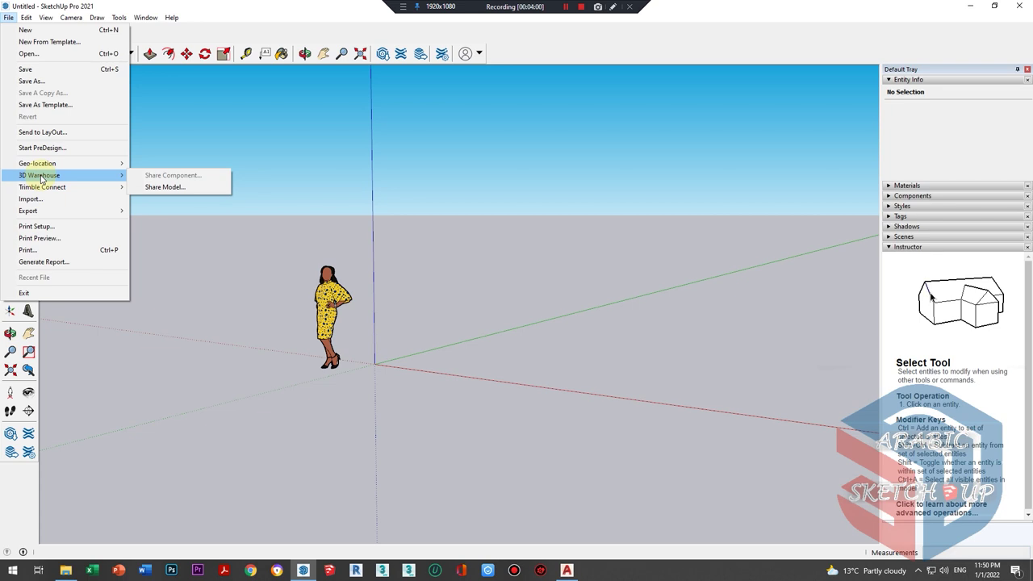
pyautogui.moveTo(42, 187)
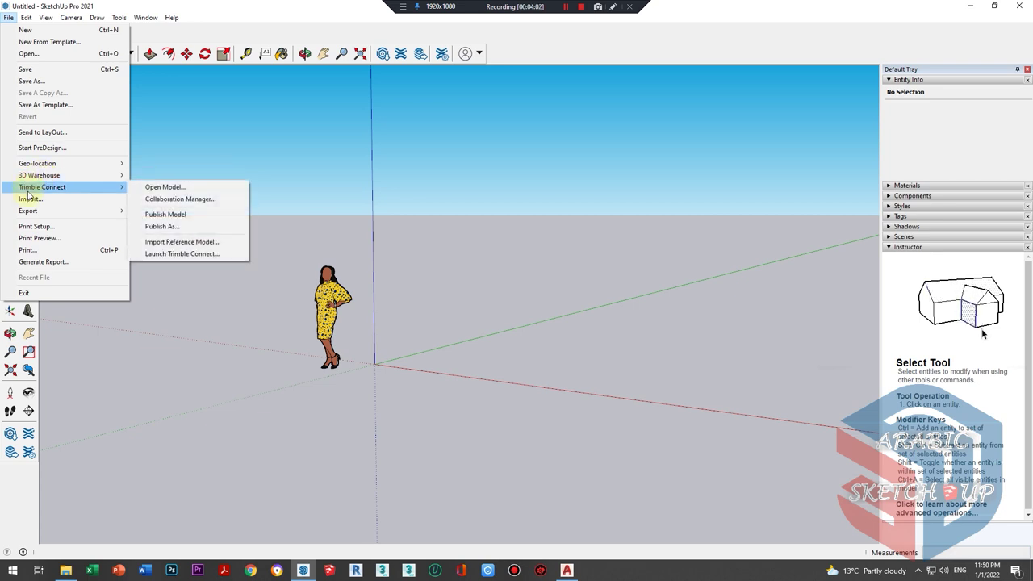
# - Browse the Import file types (SketchUp, AutoCAD), then cancel without importing
pyautogui.click(212, 134)
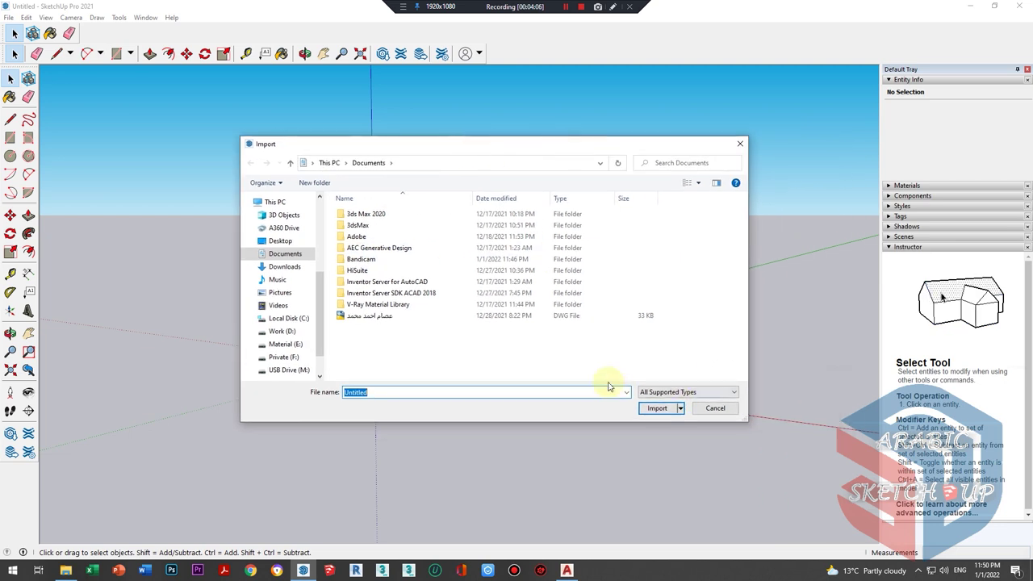
pyautogui.click(724, 395)
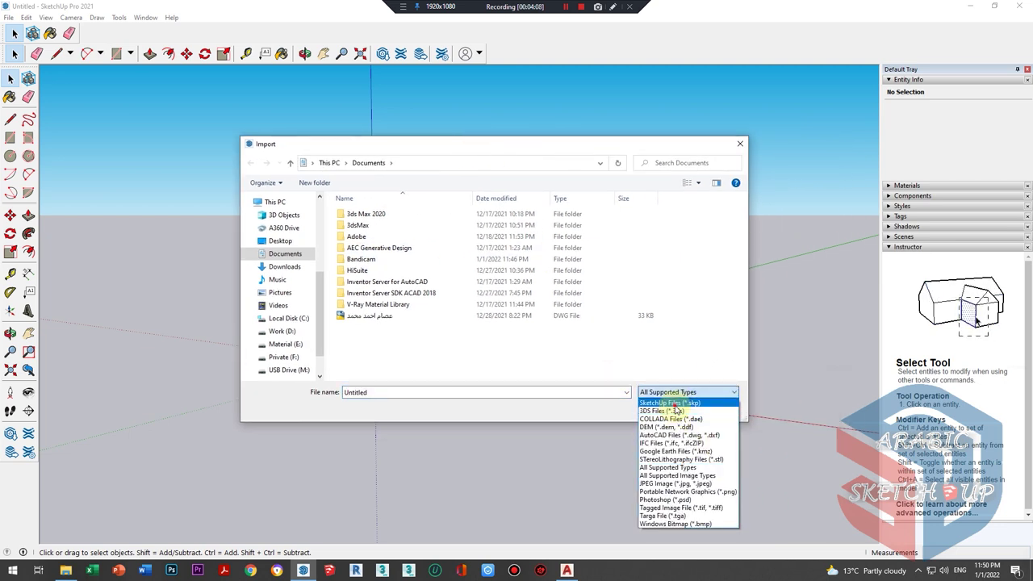
pyautogui.click(698, 401)
pyautogui.click(699, 393)
pyautogui.click(682, 435)
pyautogui.click(686, 393)
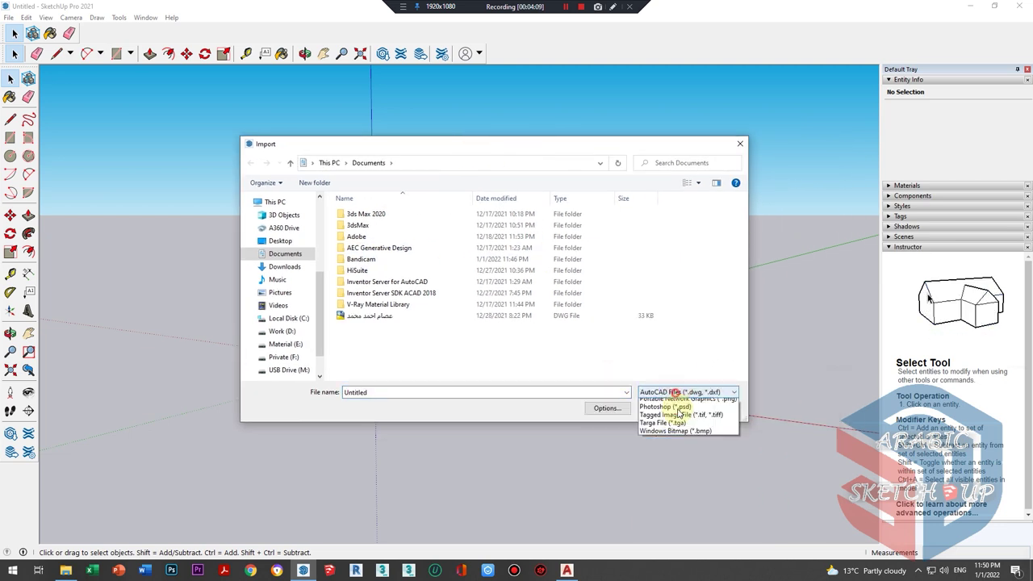
pyautogui.click(700, 353)
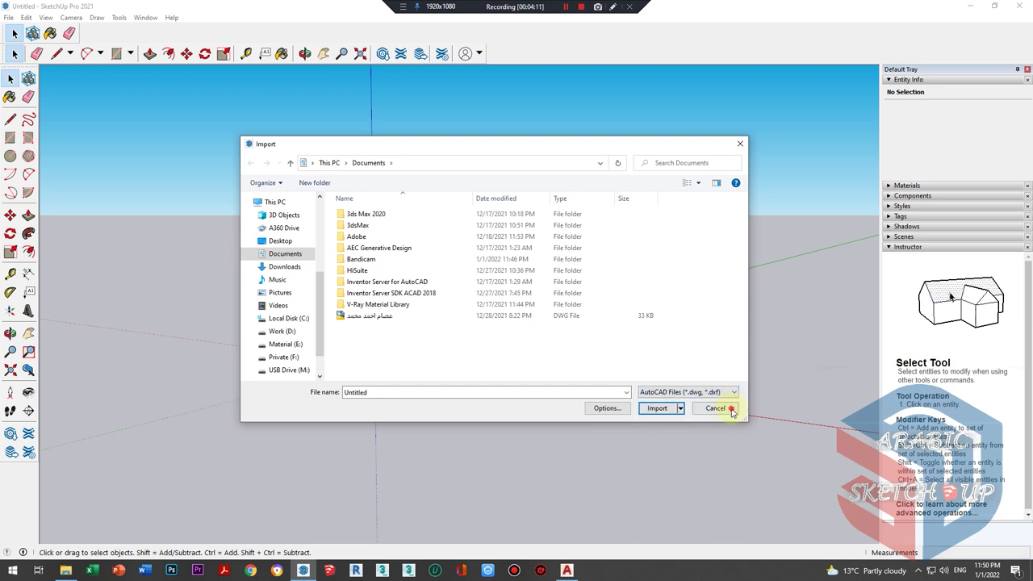
pyautogui.click(731, 408)
# - Review the 2D Graphic export formats and close without exporting
pyautogui.click(9, 17)
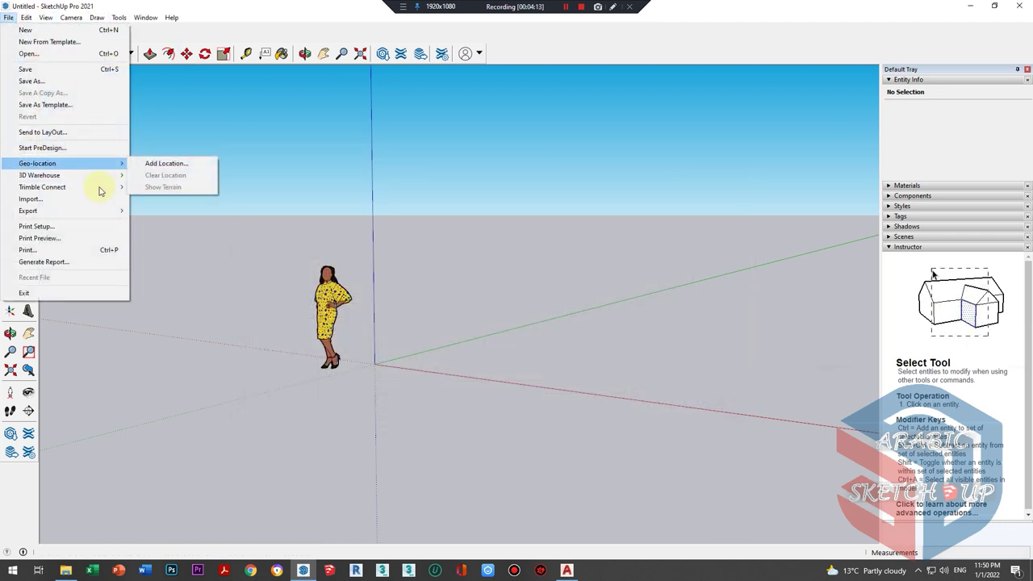
pyautogui.moveTo(28, 210)
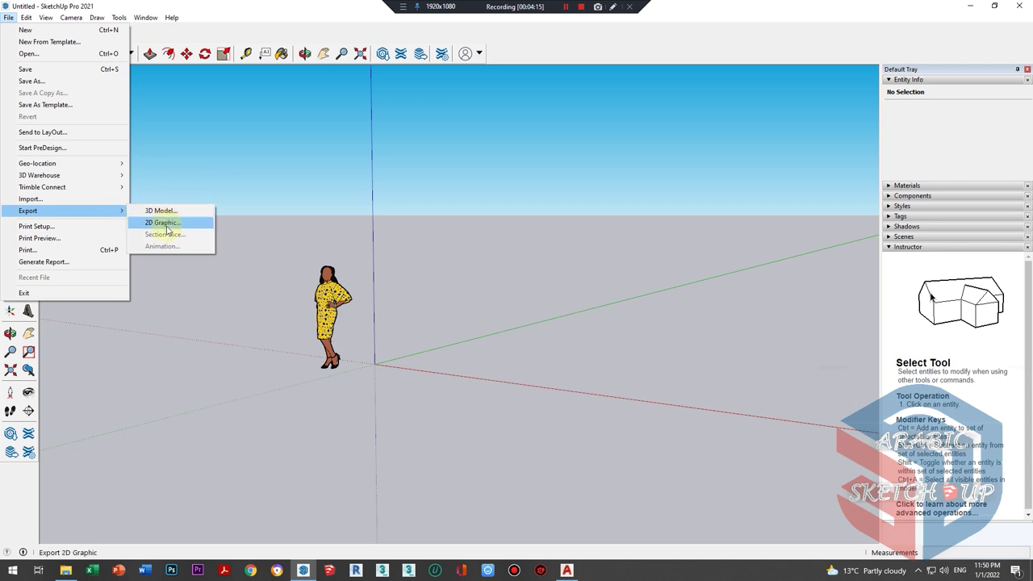
pyautogui.click(161, 226)
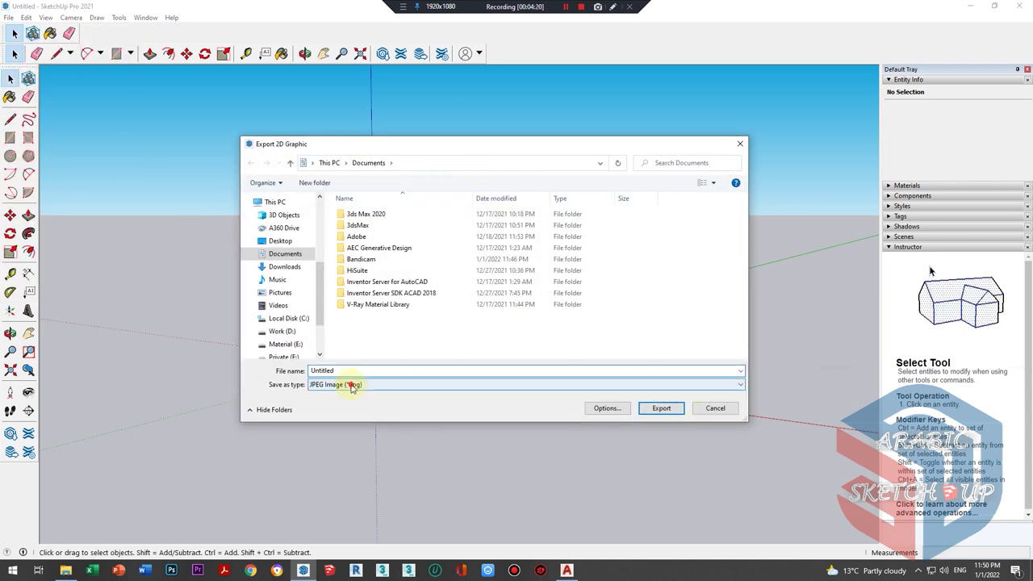
pyautogui.click(348, 384)
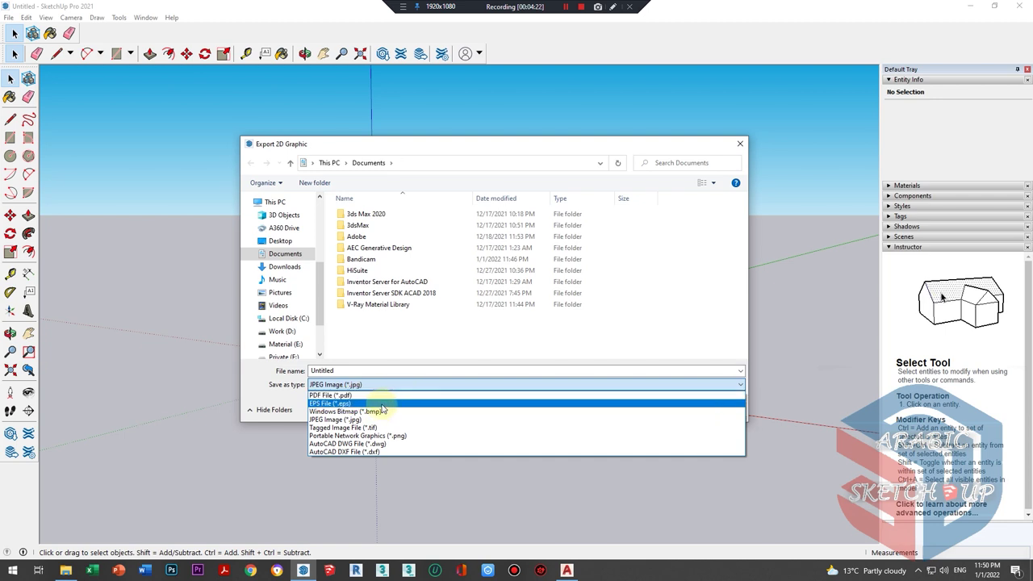
pyautogui.click(740, 146)
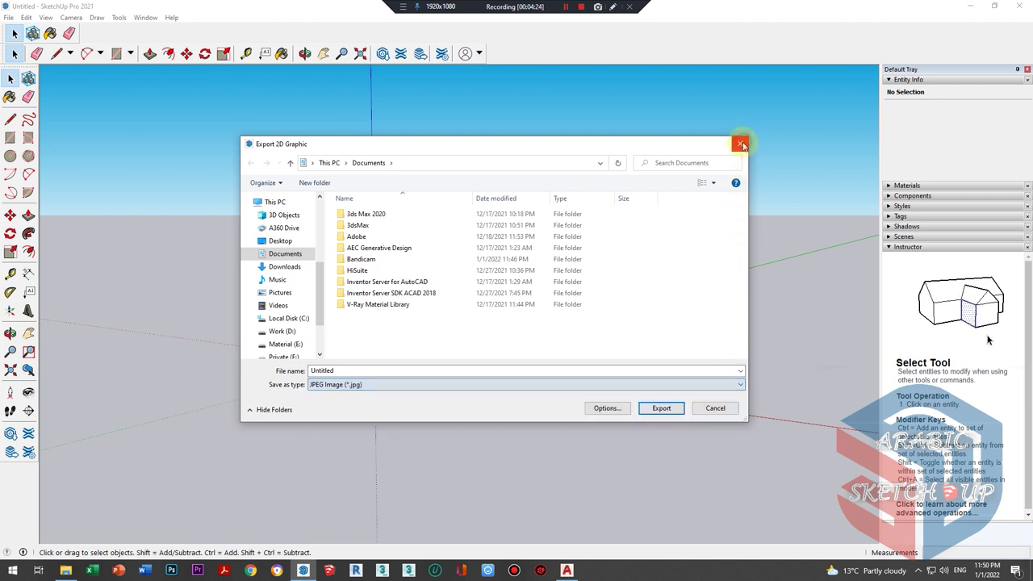
pyautogui.click(740, 145)
# - Review the 3D Model export formats, leaving COLLADA, and cancel the export
pyautogui.click(8, 17)
pyautogui.moveTo(28, 210)
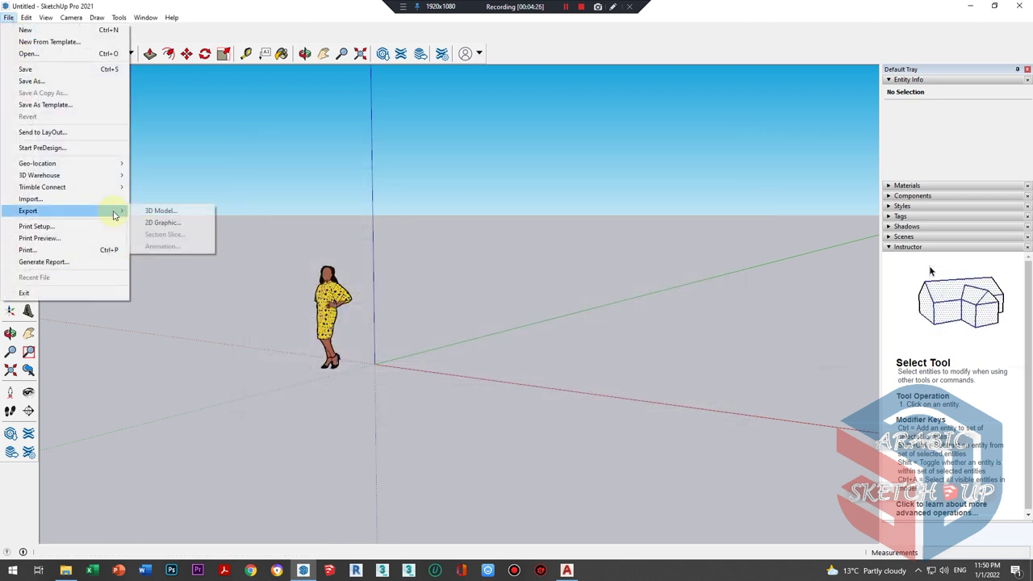
pyautogui.click(161, 212)
pyautogui.click(489, 384)
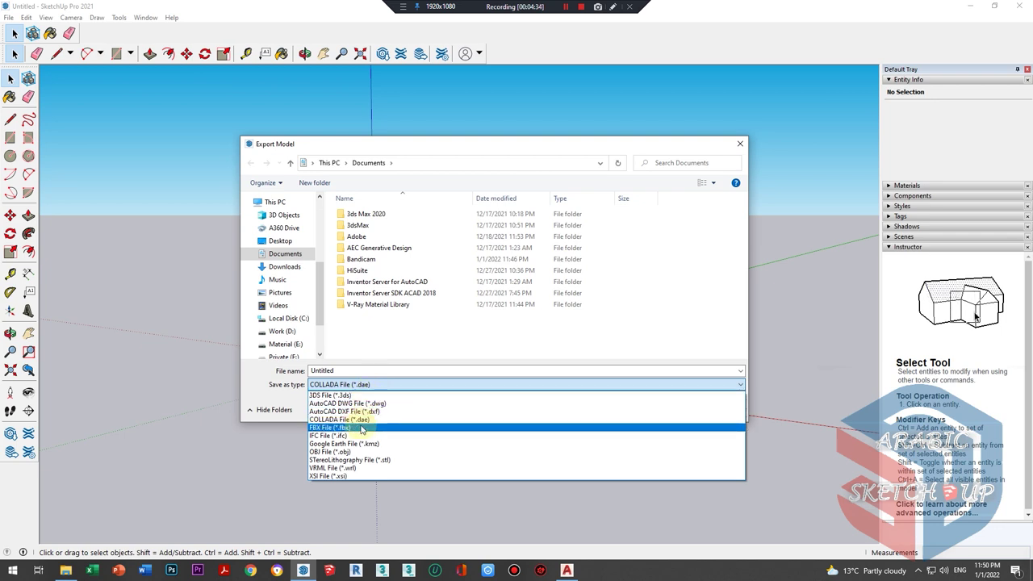
pyautogui.click(619, 331)
pyautogui.click(714, 408)
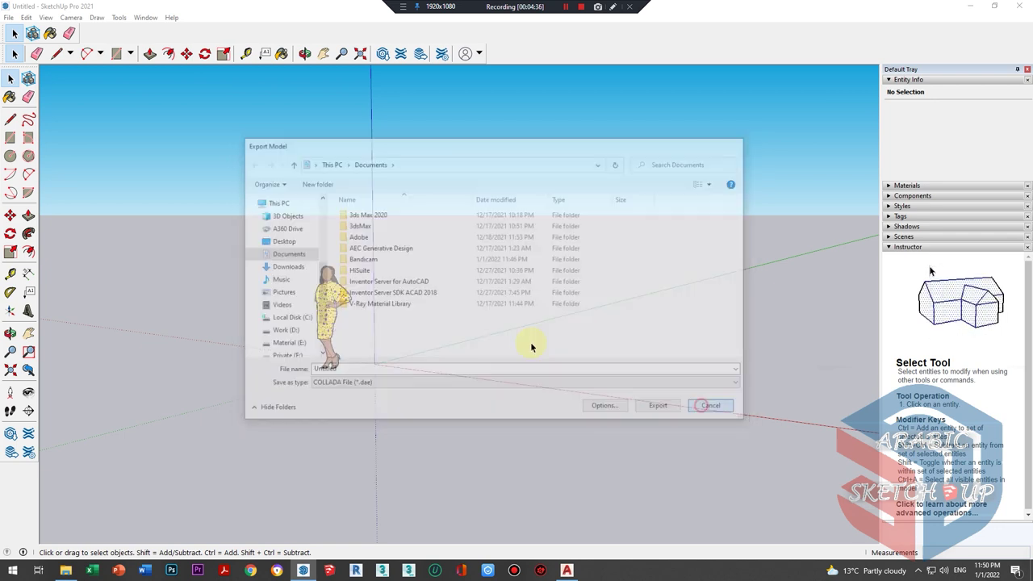
pyautogui.click(8, 17)
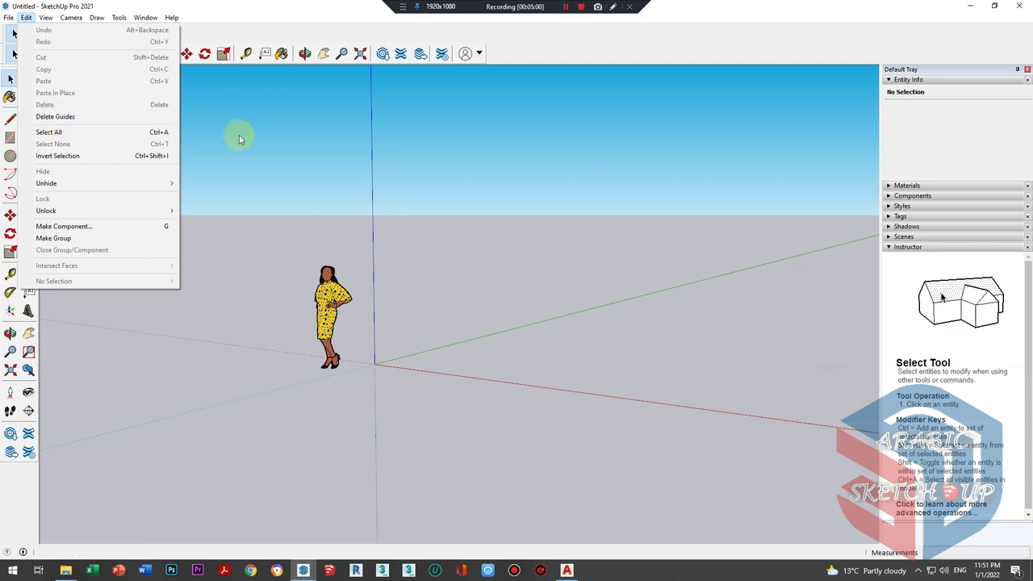
pyautogui.click(50, 132)
pyautogui.click(295, 447)
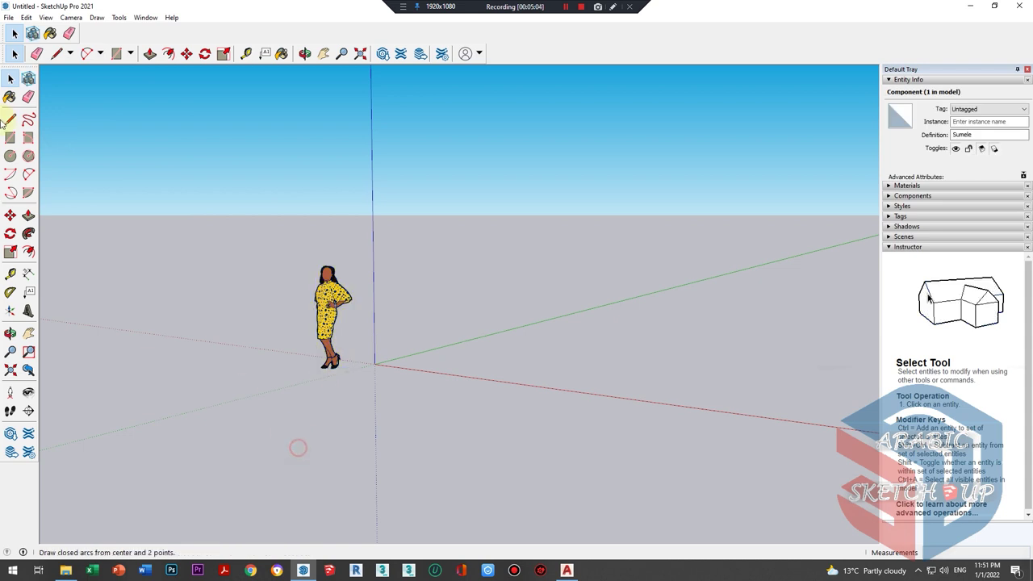
pyautogui.click(28, 18)
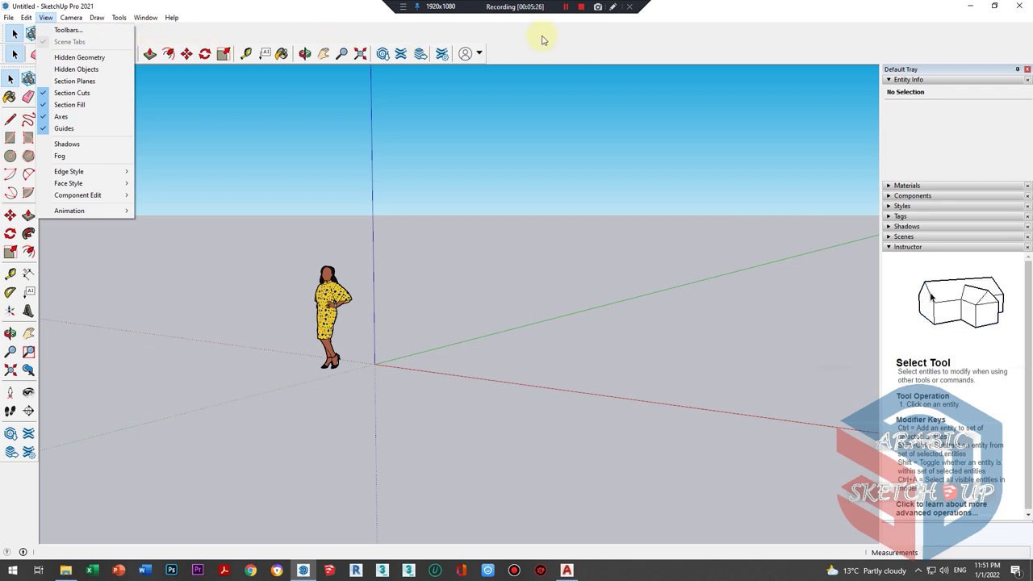
# - Toggle the Large Tool Set off and on and enable the Section toolbar
pyautogui.click(68, 30)
pyautogui.moveTo(474, 201); pyautogui.dragTo(493, 196)
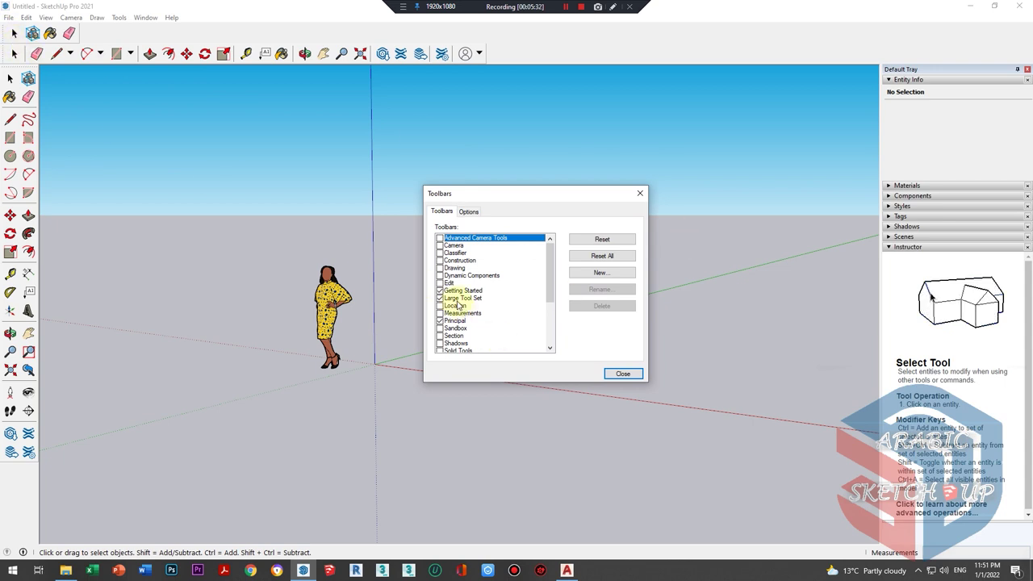
pyautogui.click(440, 297)
pyautogui.click(440, 297)
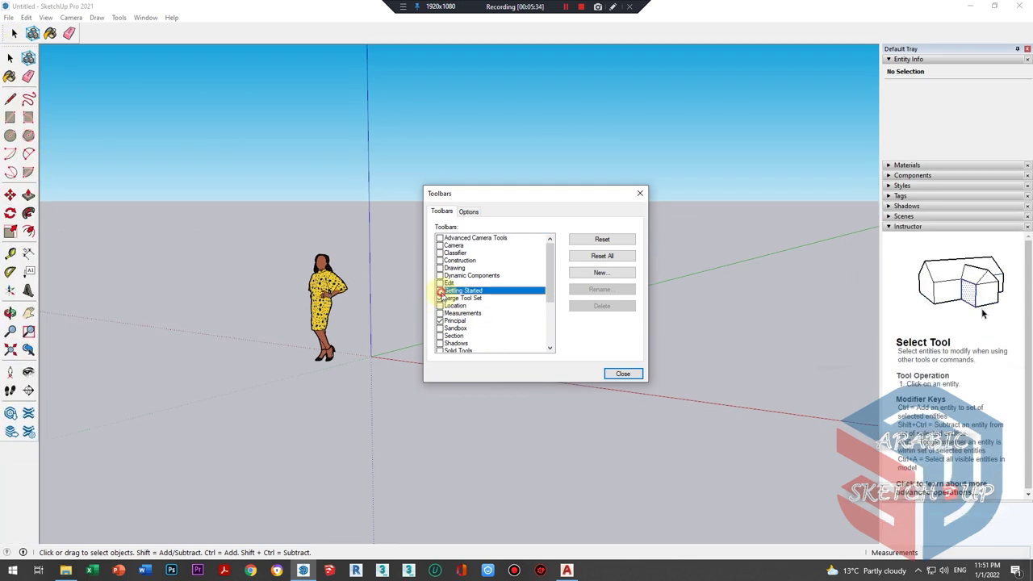
pyautogui.click(441, 291)
pyautogui.scroll(-3, 486, 316)
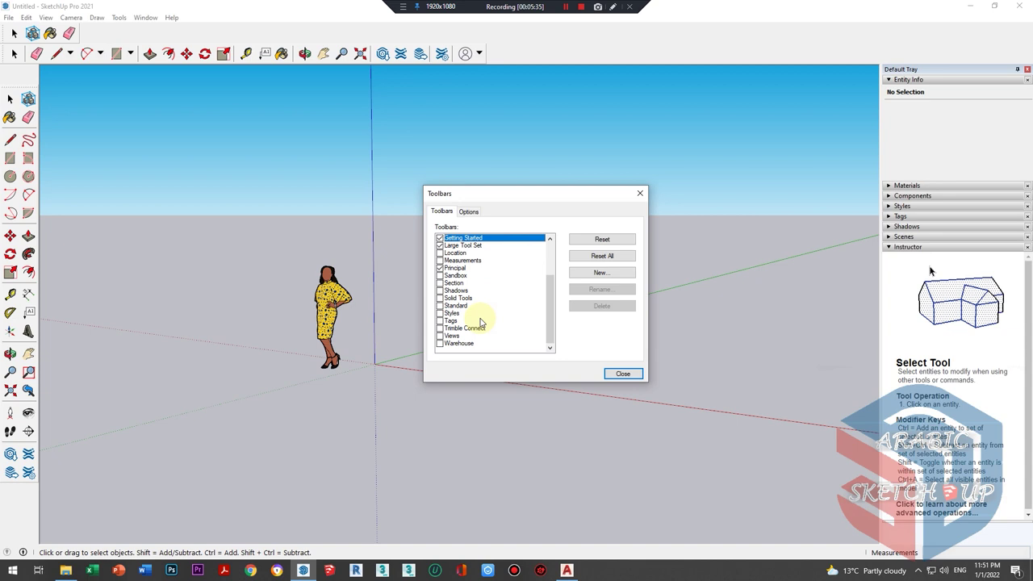
pyautogui.click(440, 283)
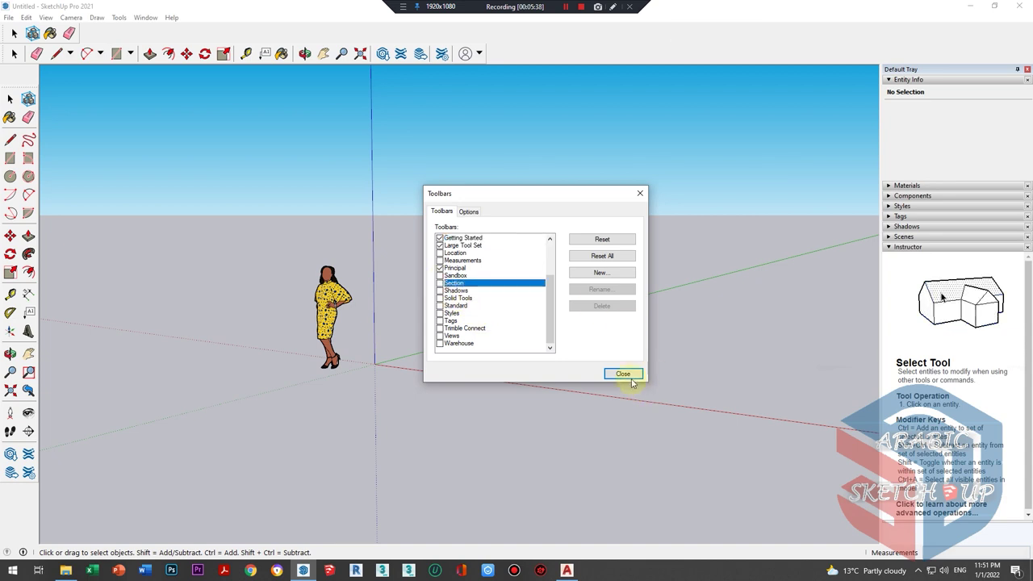
pyautogui.click(631, 378)
pyautogui.click(46, 17)
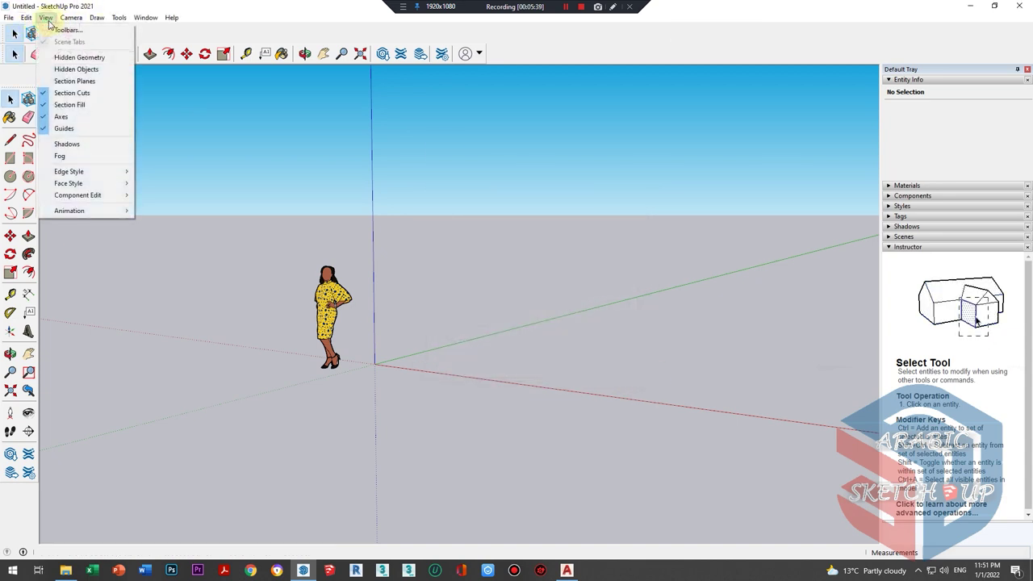
pyautogui.click(84, 157)
pyautogui.moveTo(68, 171)
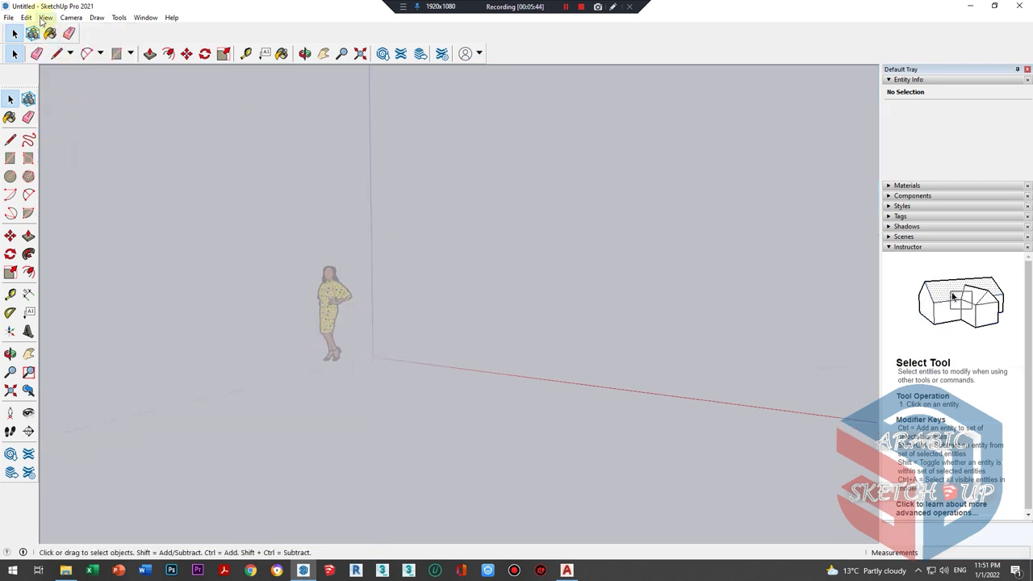
pyautogui.click(46, 16)
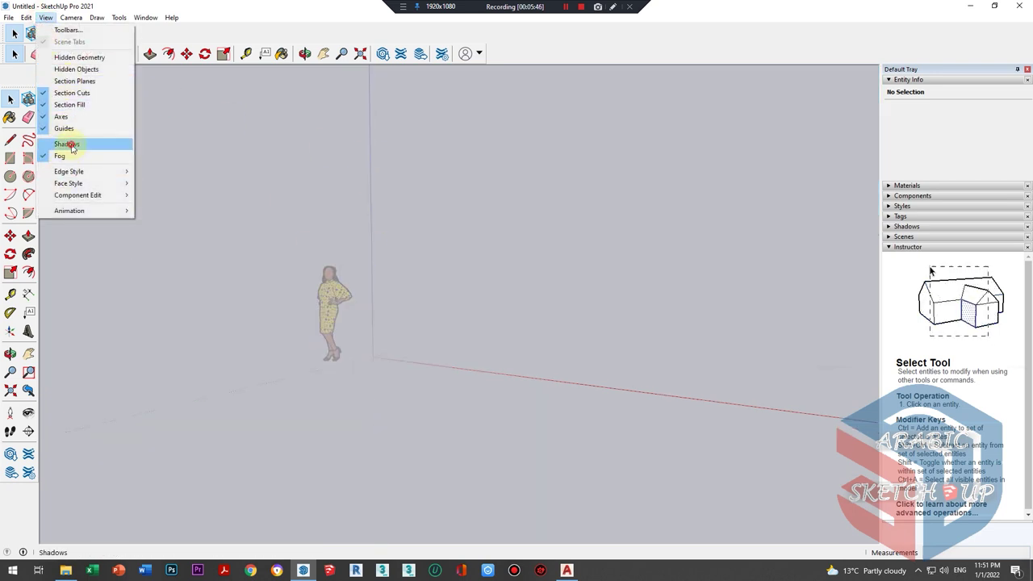
pyautogui.click(71, 148)
pyautogui.click(46, 17)
pyautogui.click(60, 155)
pyautogui.click(46, 18)
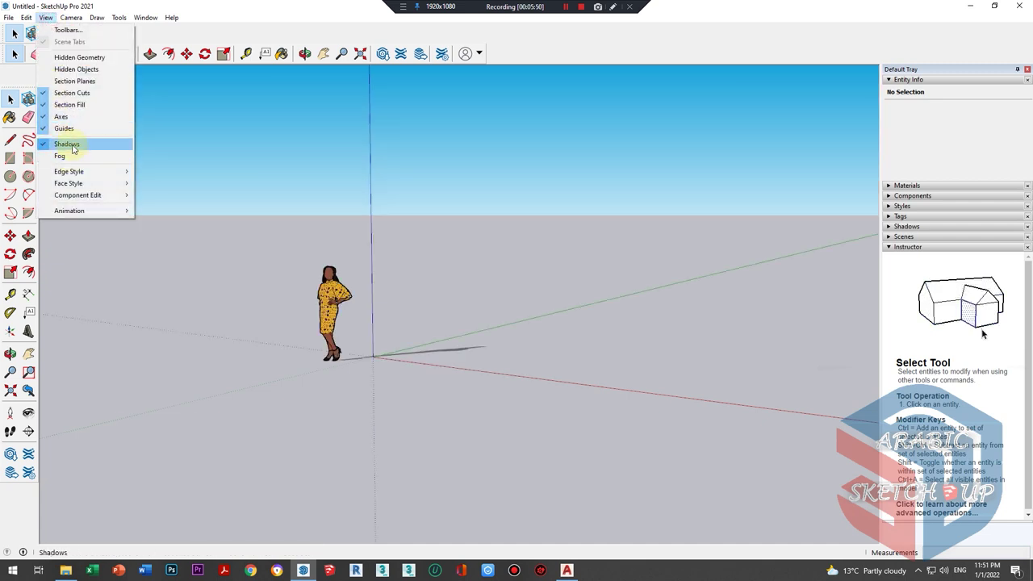
pyautogui.click(71, 148)
pyautogui.click(46, 17)
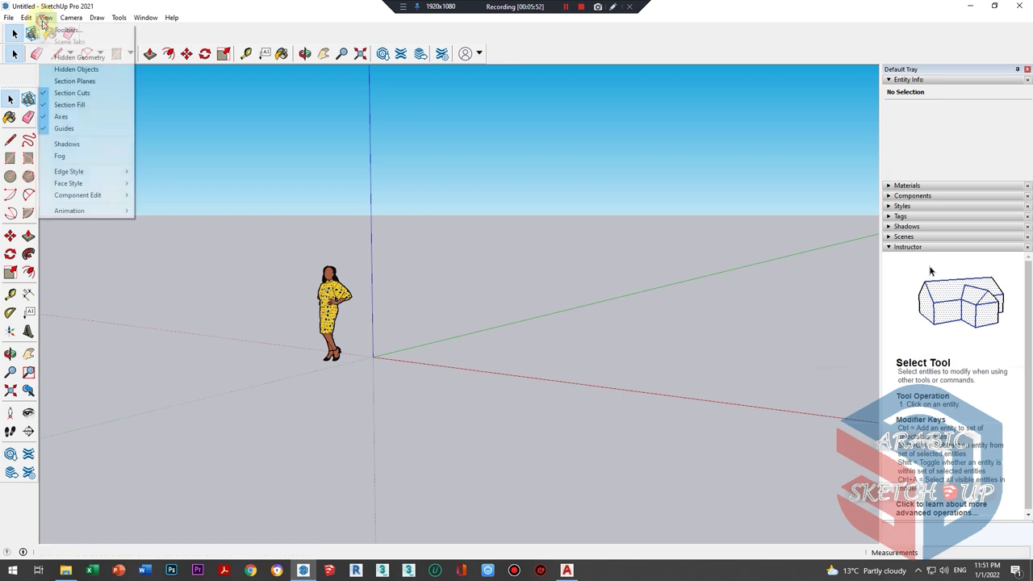
pyautogui.click(65, 26)
pyautogui.click(65, 25)
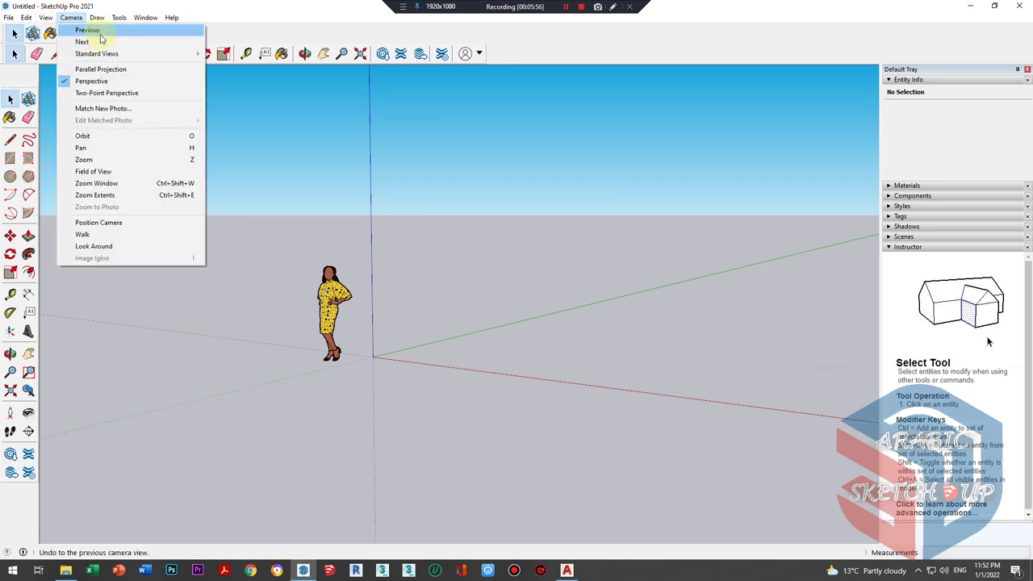
pyautogui.click(93, 69)
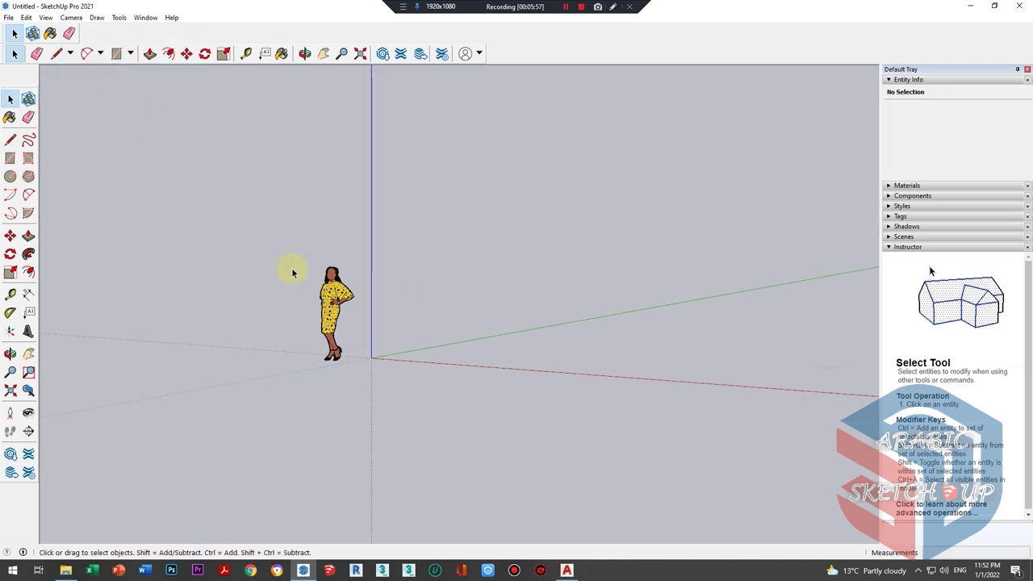
pyautogui.click(71, 17)
pyautogui.click(90, 81)
pyautogui.click(71, 18)
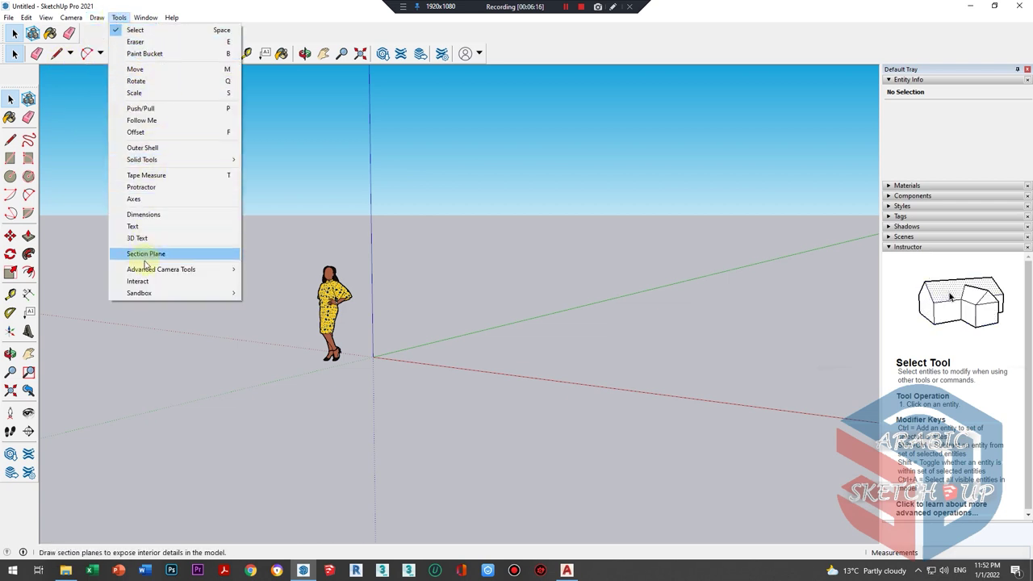
# - Hide and restore the default tray, removing its Materials and Components panels
pyautogui.click(145, 18)
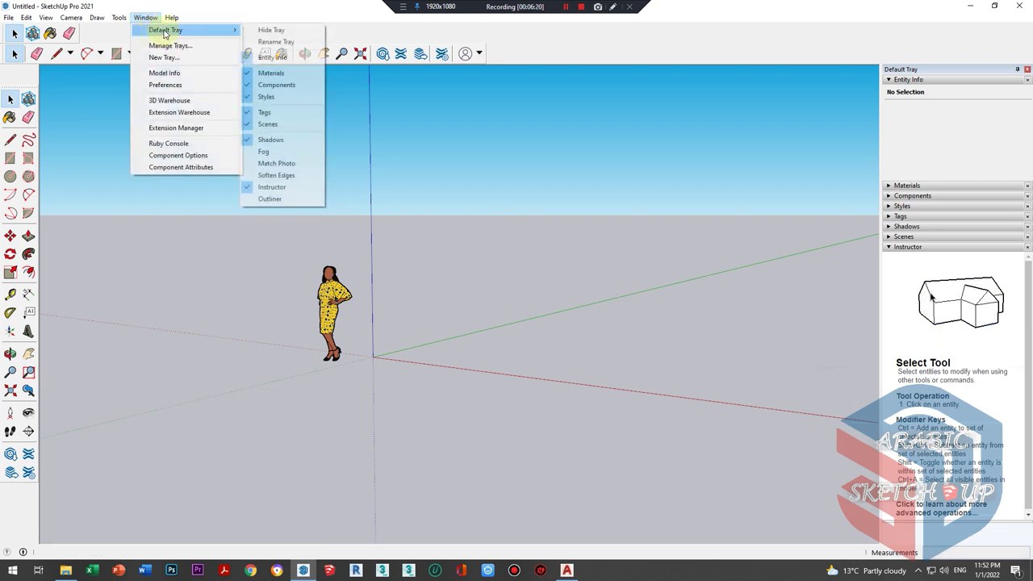
pyautogui.moveTo(165, 30)
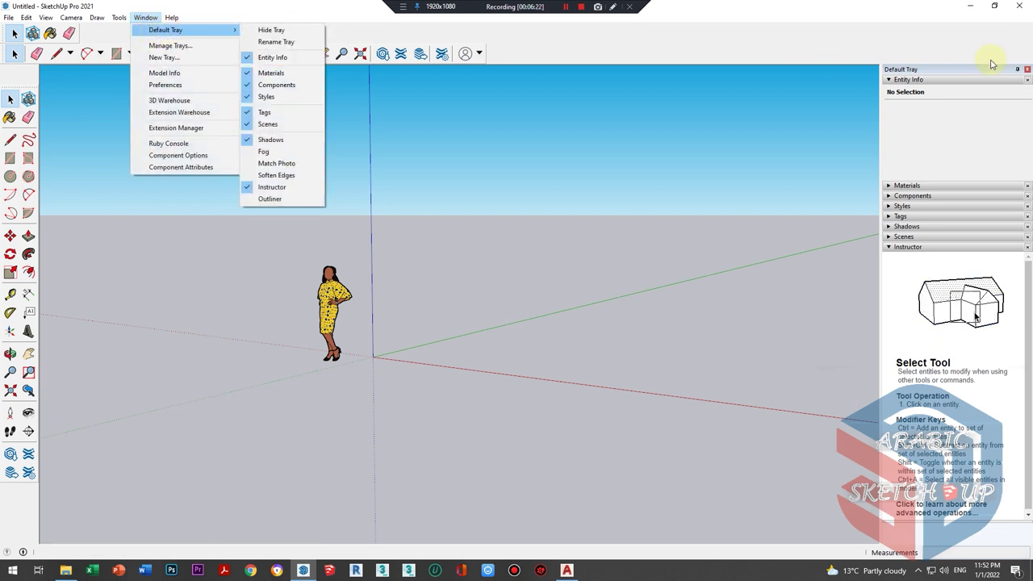
pyautogui.click(1027, 70)
pyautogui.click(1026, 70)
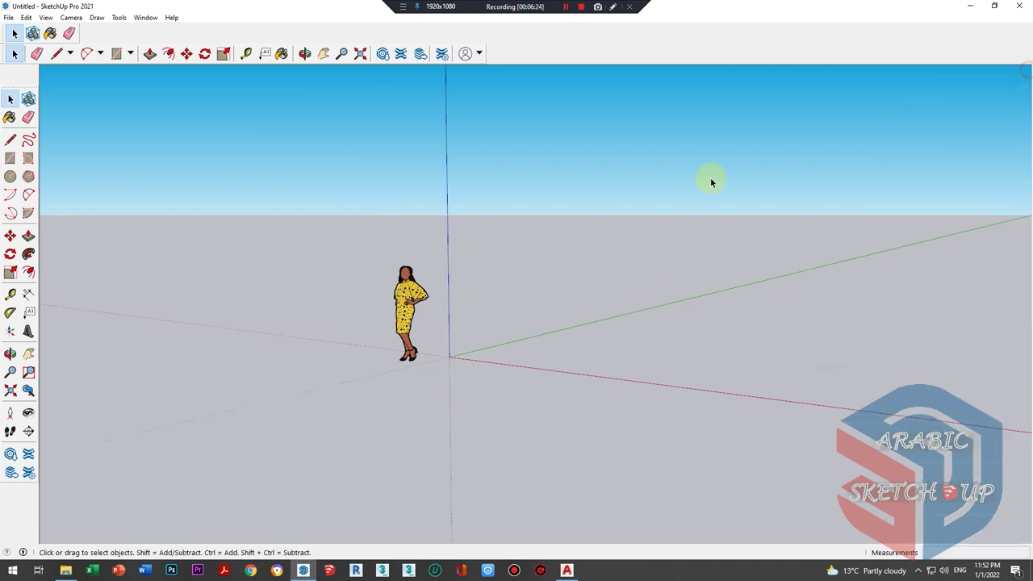
pyautogui.click(146, 17)
pyautogui.moveTo(165, 30)
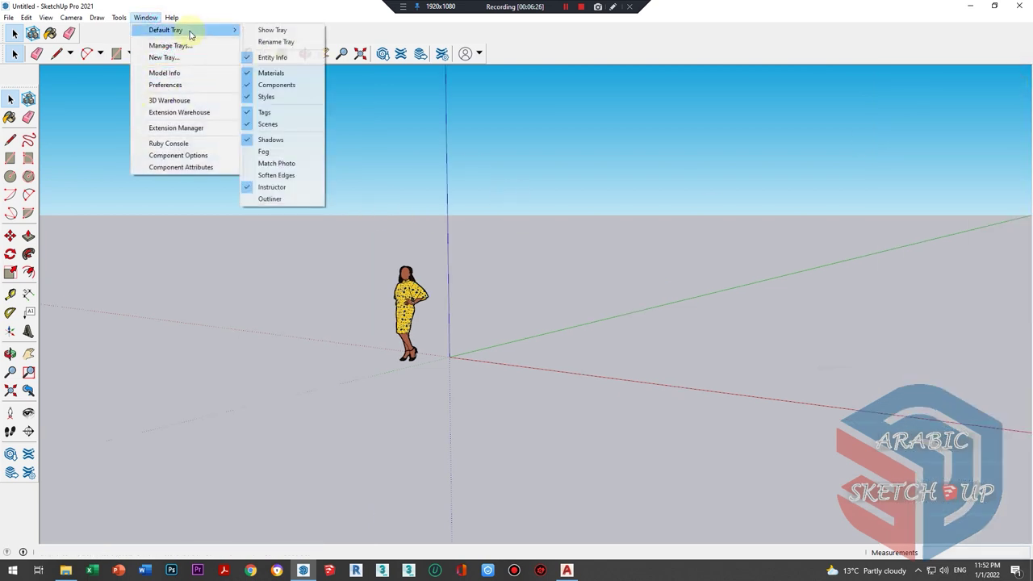
pyautogui.click(258, 31)
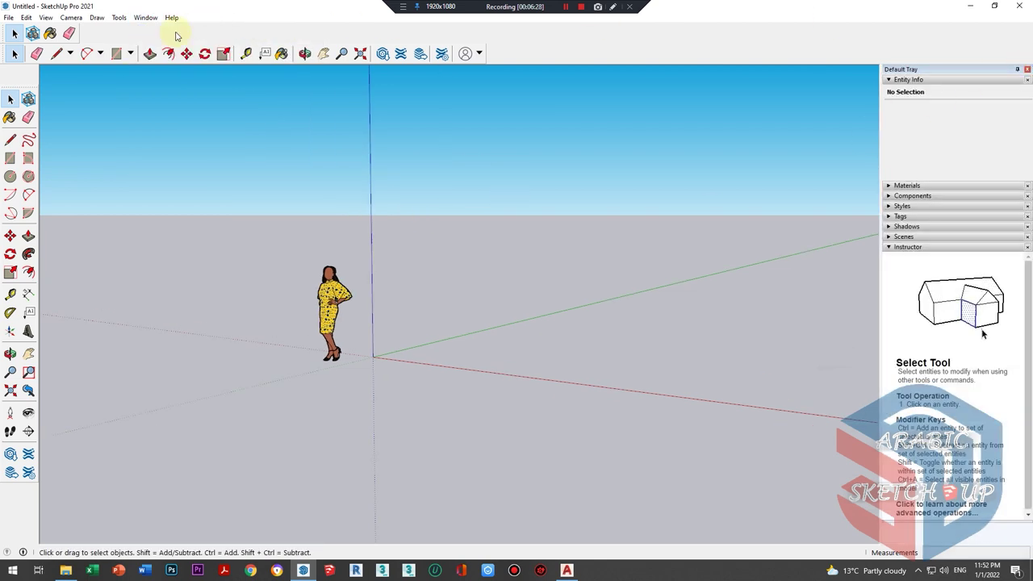
pyautogui.click(1027, 185)
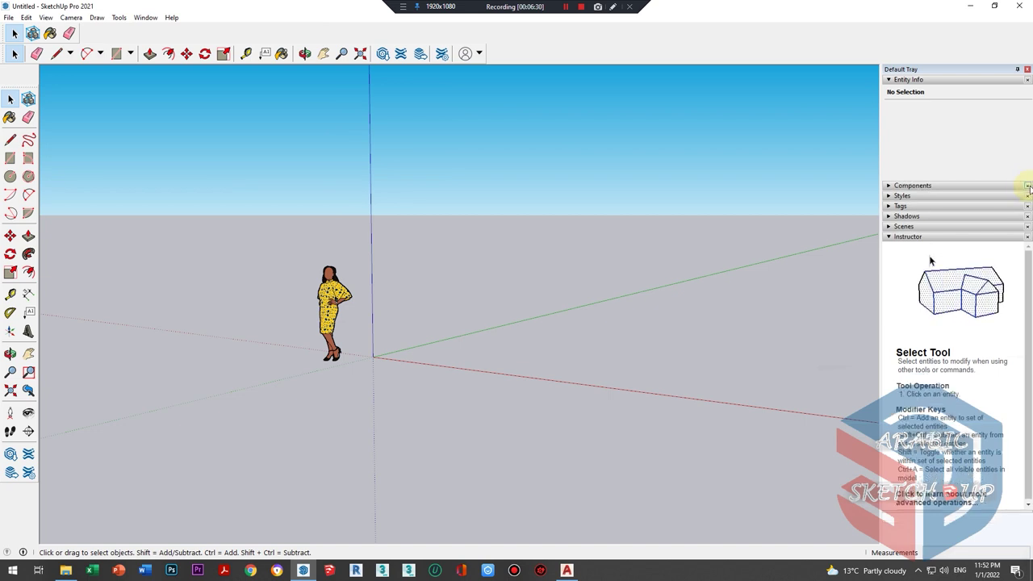
pyautogui.click(1027, 186)
# - Add Materials, Components and Scenes panels to the default tray
pyautogui.click(146, 17)
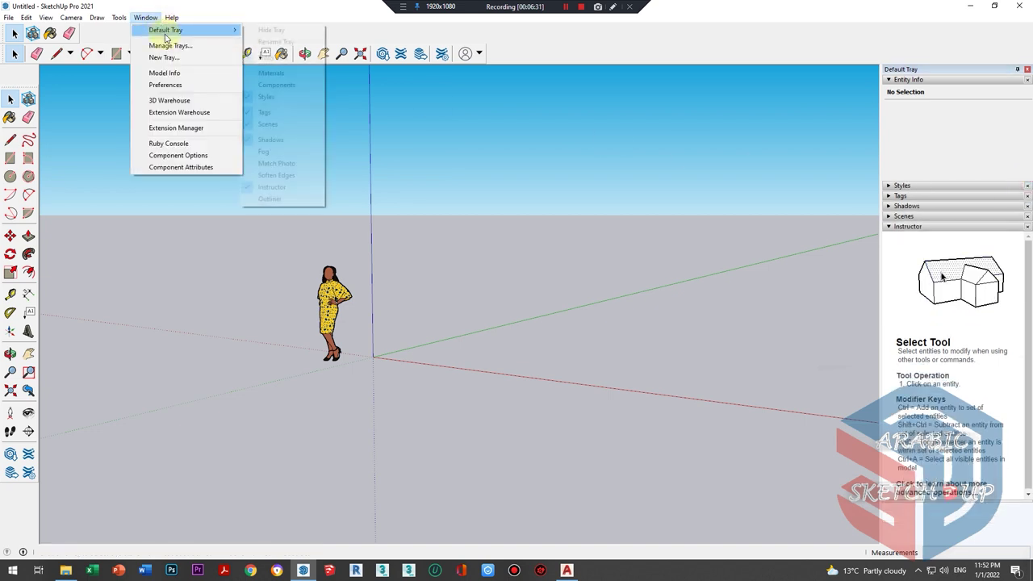
pyautogui.click(266, 72)
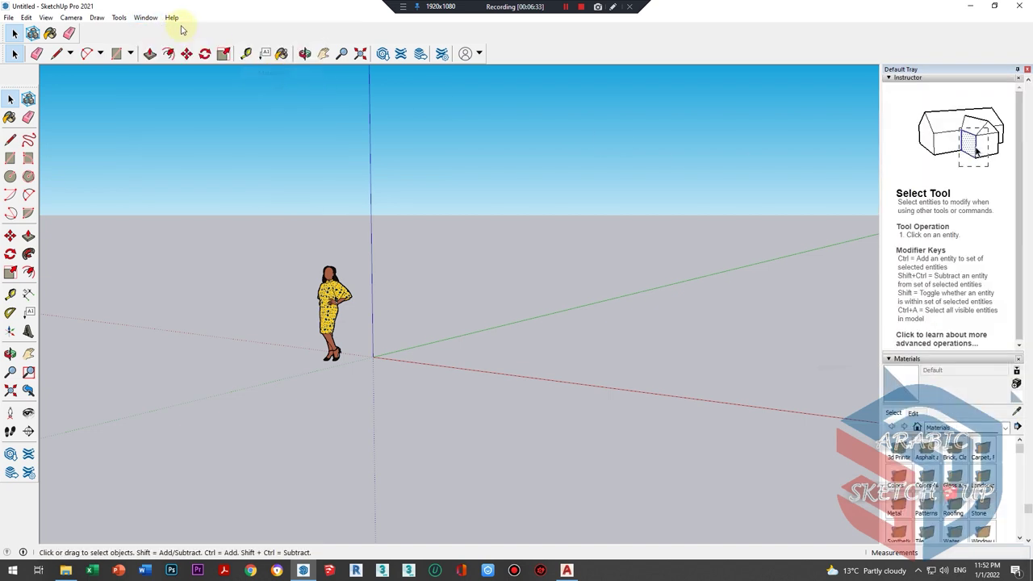
pyautogui.click(146, 17)
pyautogui.moveTo(166, 29)
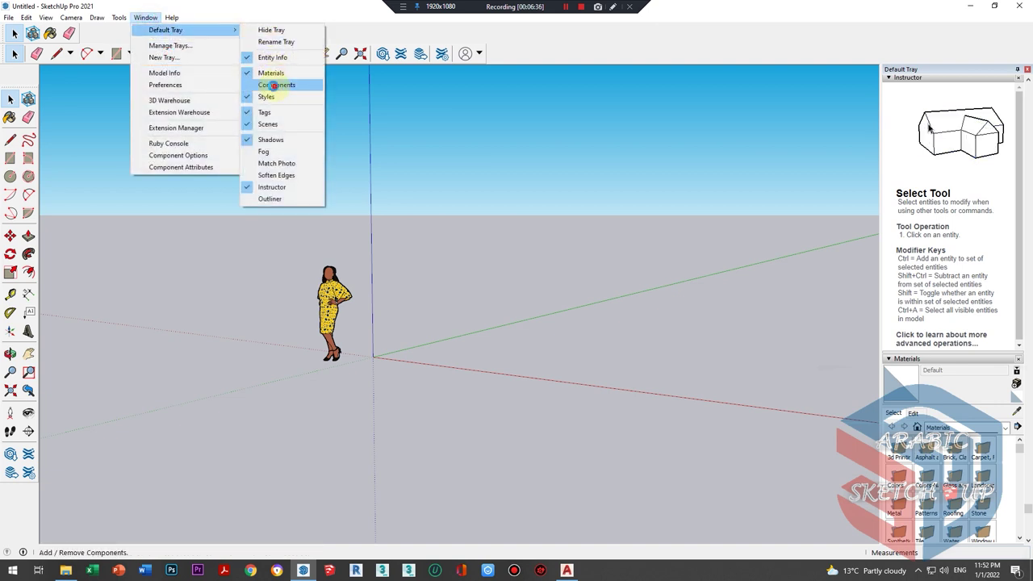
pyautogui.click(275, 85)
pyautogui.click(145, 17)
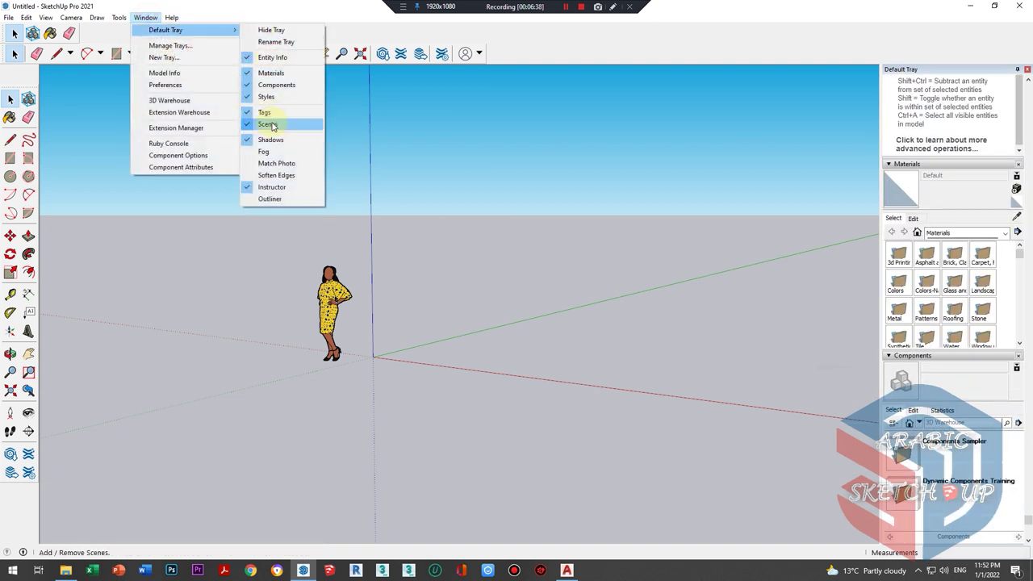
pyautogui.click(271, 126)
pyautogui.click(145, 17)
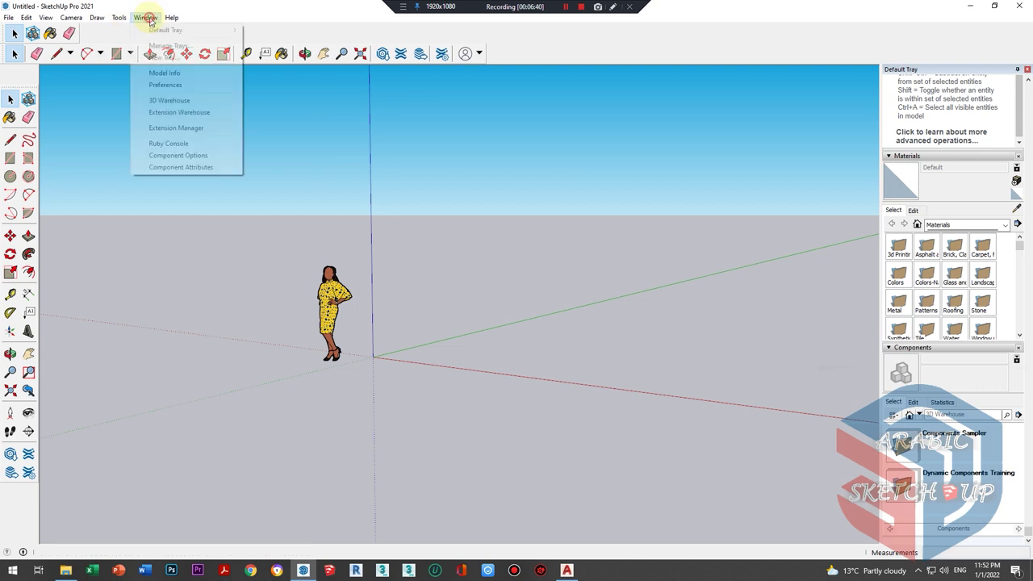
# - Set Model Info units to Decimal format with Meters length
pyautogui.click(174, 74)
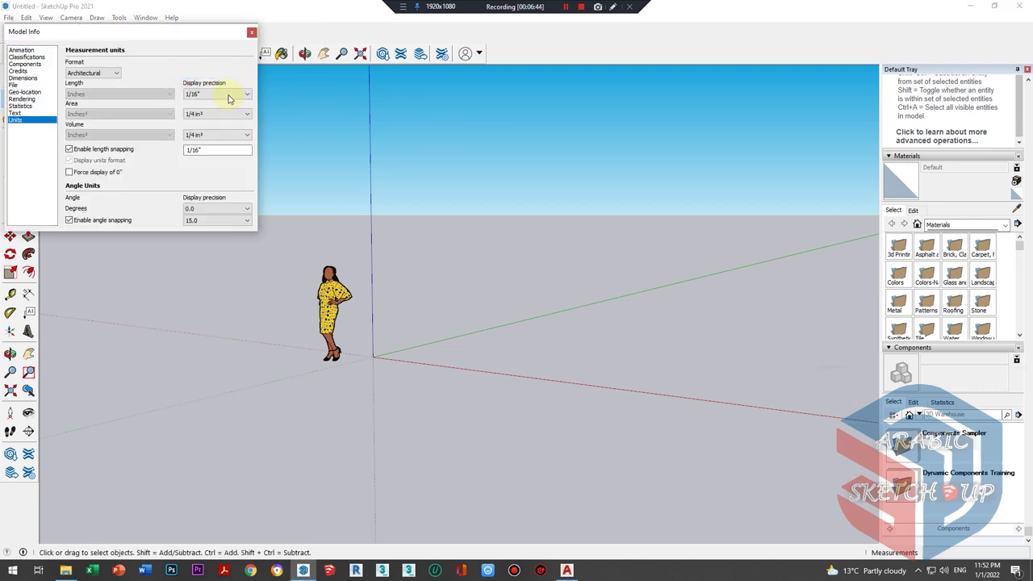
pyautogui.moveTo(125, 38); pyautogui.dragTo(489, 116)
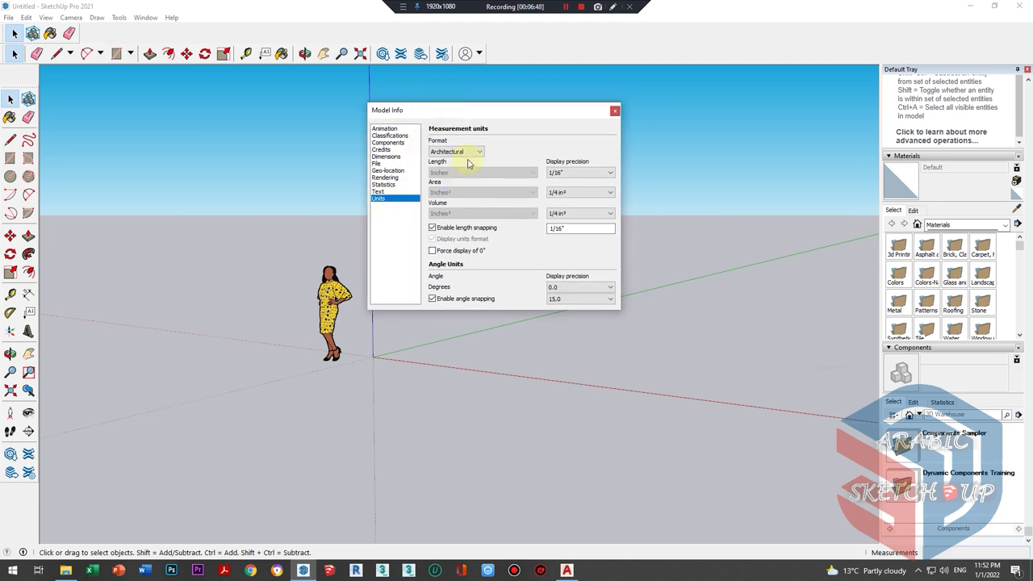
pyautogui.click(456, 152)
pyautogui.click(455, 166)
pyautogui.click(465, 173)
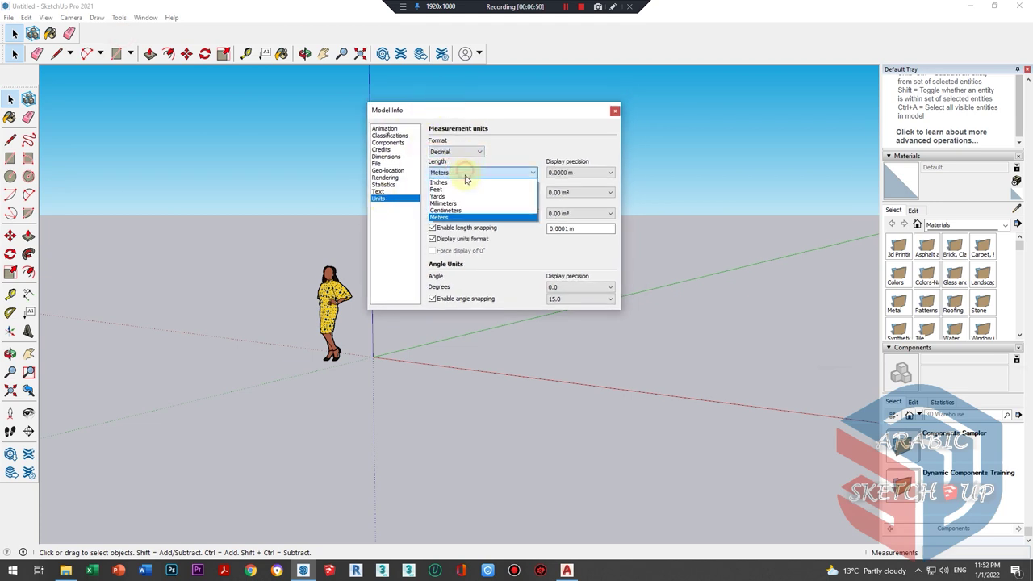
pyautogui.click(442, 217)
pyautogui.click(393, 191)
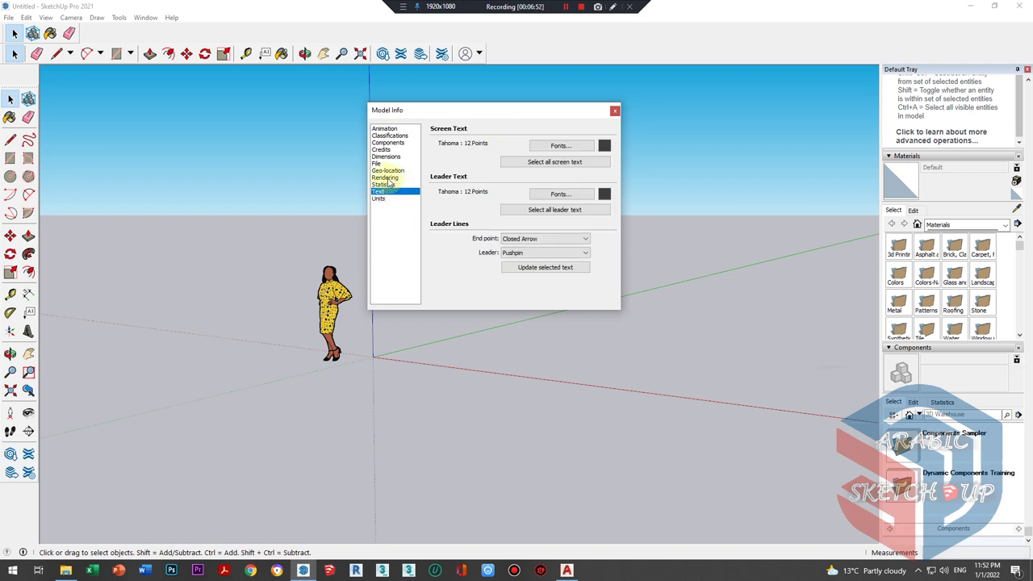
pyautogui.click(394, 170)
pyautogui.click(391, 149)
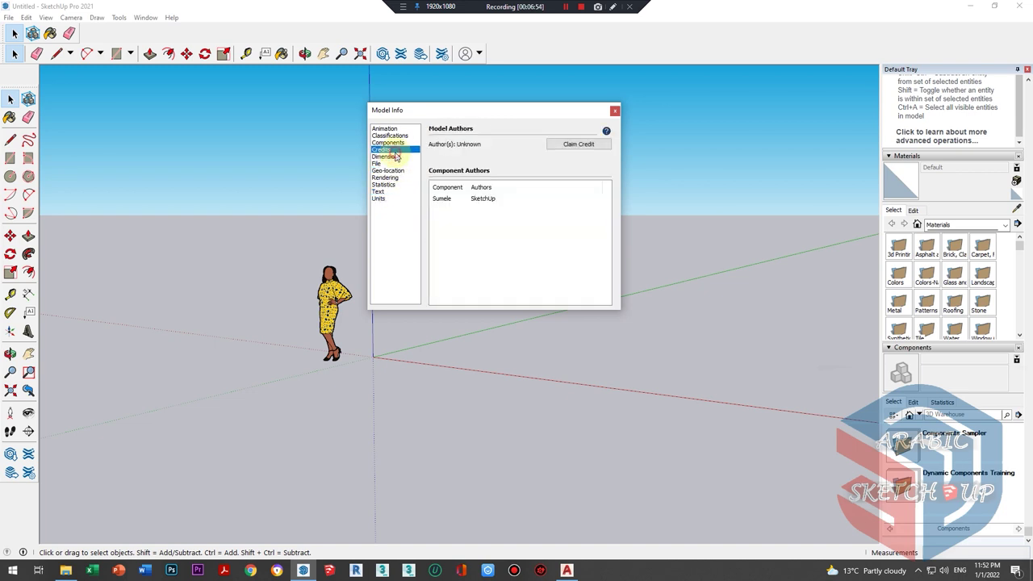
pyautogui.click(408, 142)
pyautogui.click(614, 110)
# - Make Simple (Meter) the default template in Preferences > Template
pyautogui.click(146, 17)
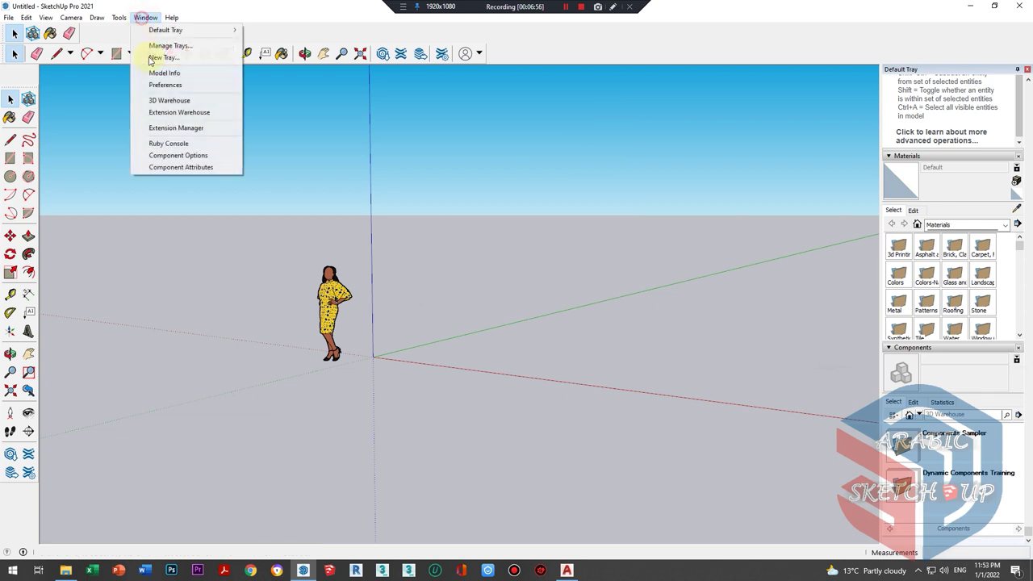
pyautogui.click(168, 85)
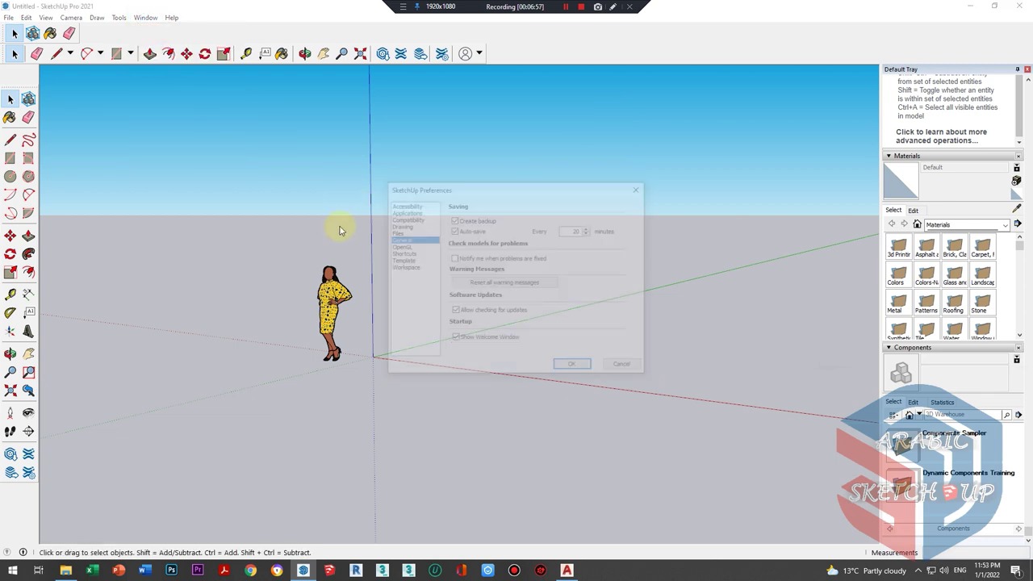
pyautogui.moveTo(462, 191); pyautogui.dragTo(511, 175)
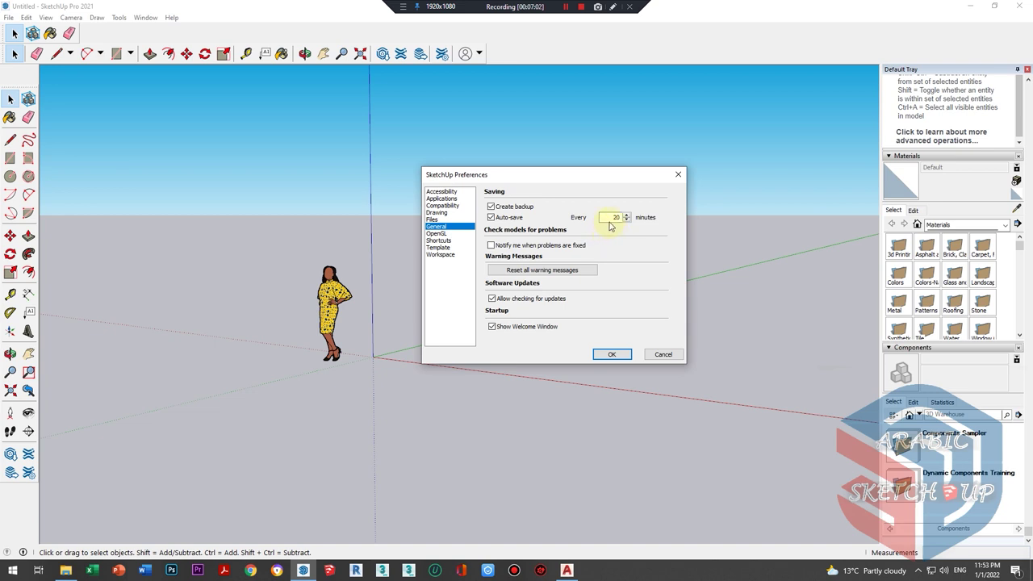
pyautogui.click(440, 240)
pyautogui.click(442, 248)
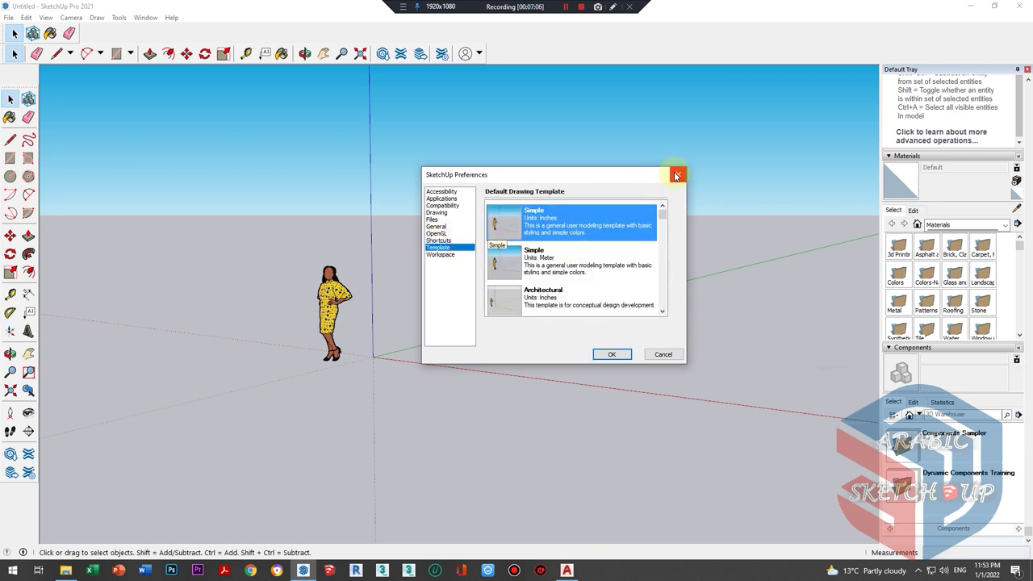
pyautogui.click(505, 275)
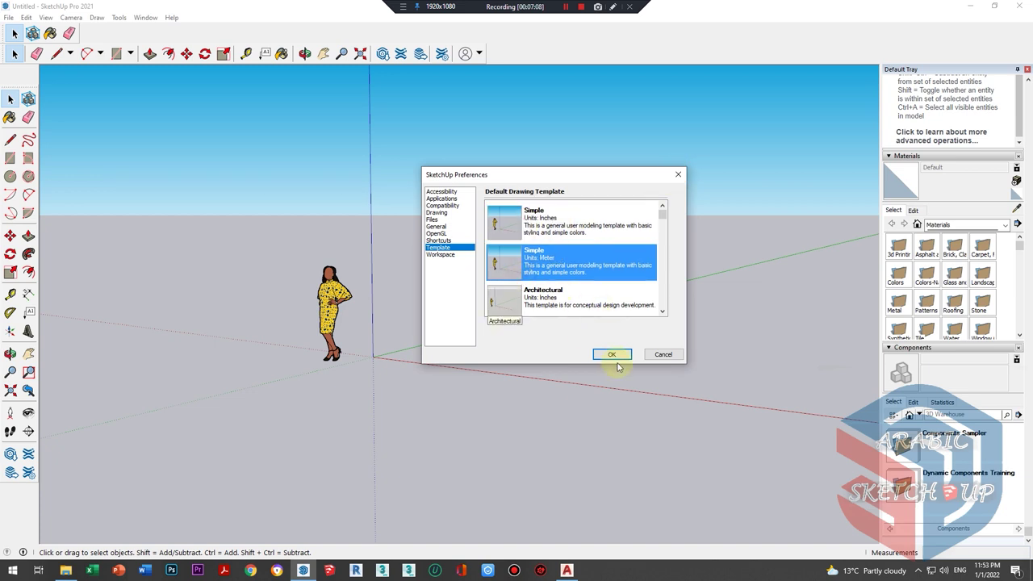
pyautogui.click(612, 354)
pyautogui.click(146, 17)
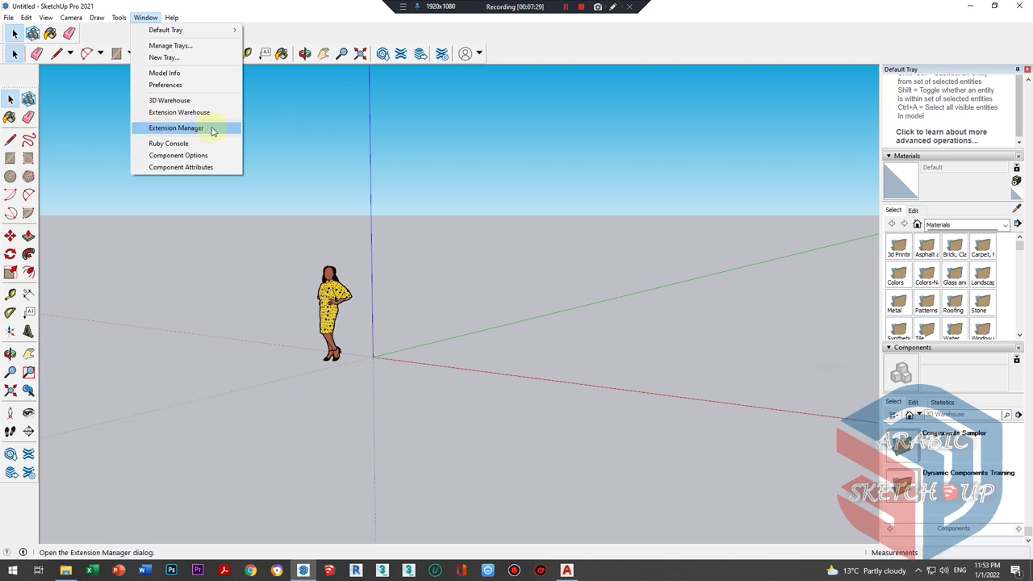
pyautogui.moveTo(445, 194); pyautogui.dragTo(314, 294, button='middle')
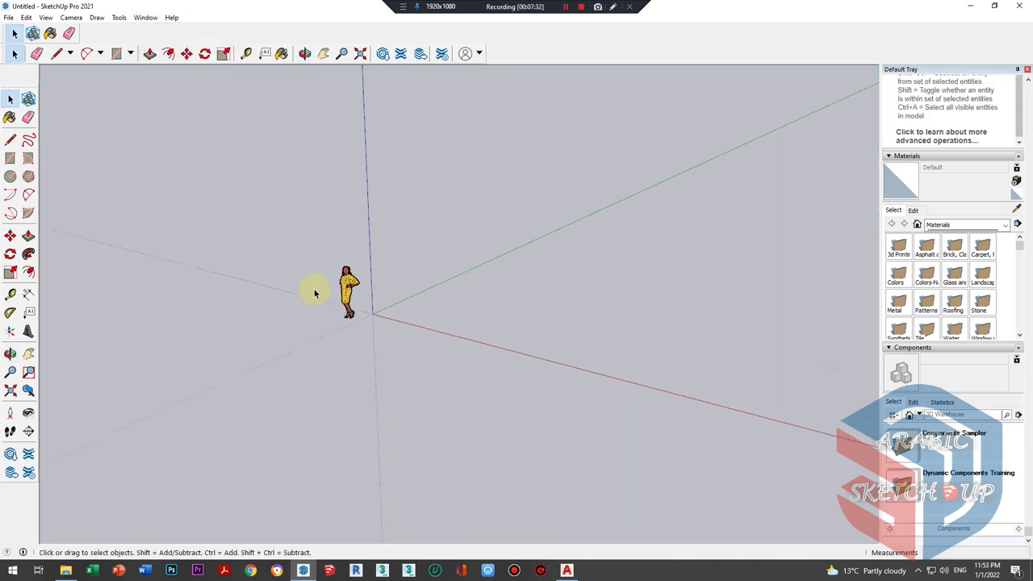
pyautogui.moveTo(346, 184)
pyautogui.mouseDown(button='middle')
pyautogui.moveTo(491, 120)
pyautogui.moveTo(341, 214)
pyautogui.moveTo(481, 193)
pyautogui.mouseUp(button='middle')
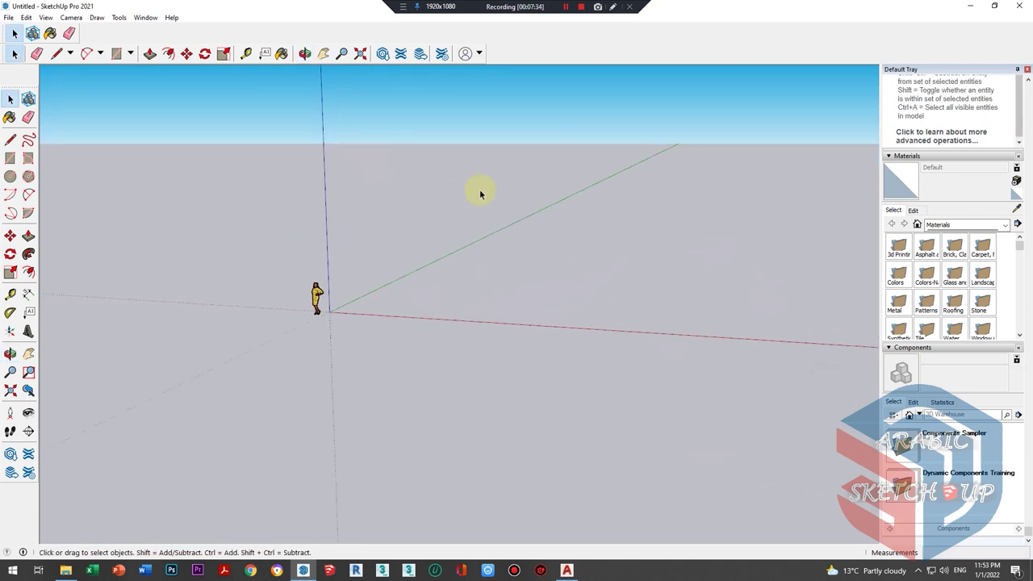
pyautogui.scroll(2, 480, 194)
pyautogui.moveTo(322, 281)
pyautogui.mouseDown(button='middle')
pyautogui.moveTo(364, 221)
pyautogui.moveTo(244, 305)
pyautogui.mouseUp(button='middle')
pyautogui.scroll(2, 244, 304)
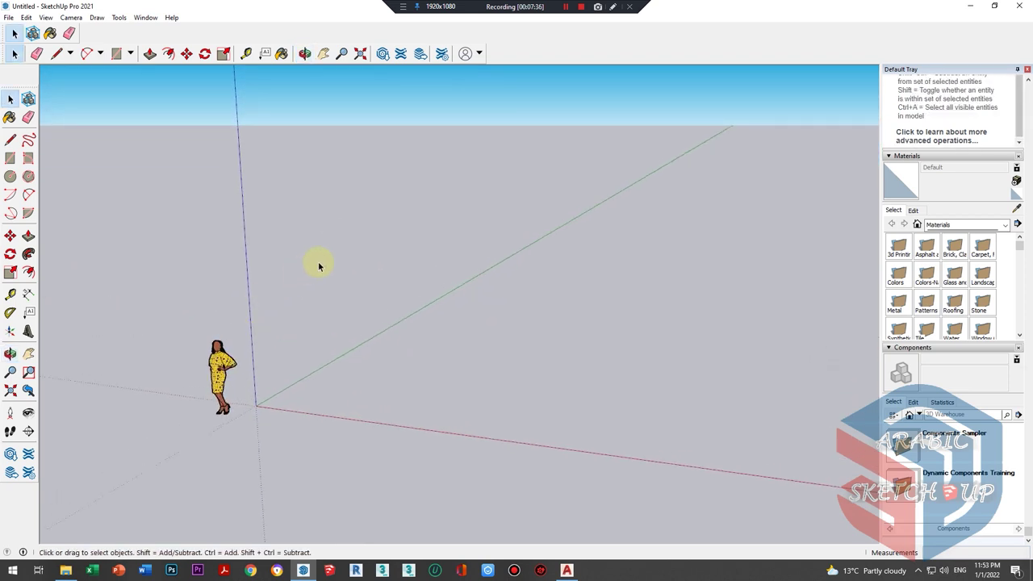
pyautogui.moveTo(318, 266); pyautogui.dragTo(315, 228, button='middle')
pyautogui.scroll(1, 196, 278)
pyautogui.scroll(1, 196, 279)
pyautogui.scroll(1, 197, 278)
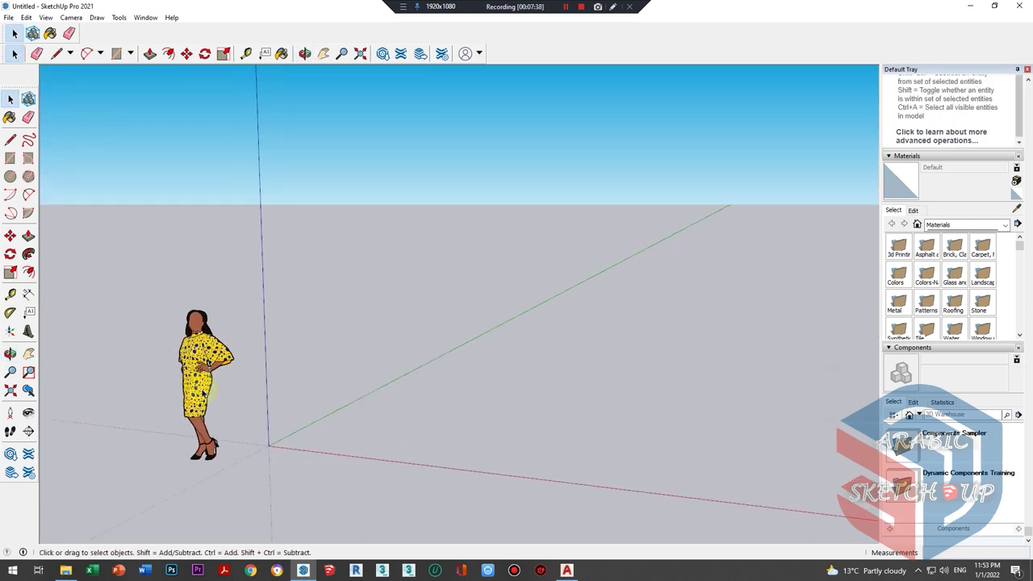
pyautogui.scroll(1, 150, 323)
pyautogui.scroll(1, 138, 237)
pyautogui.scroll(1, 138, 237)
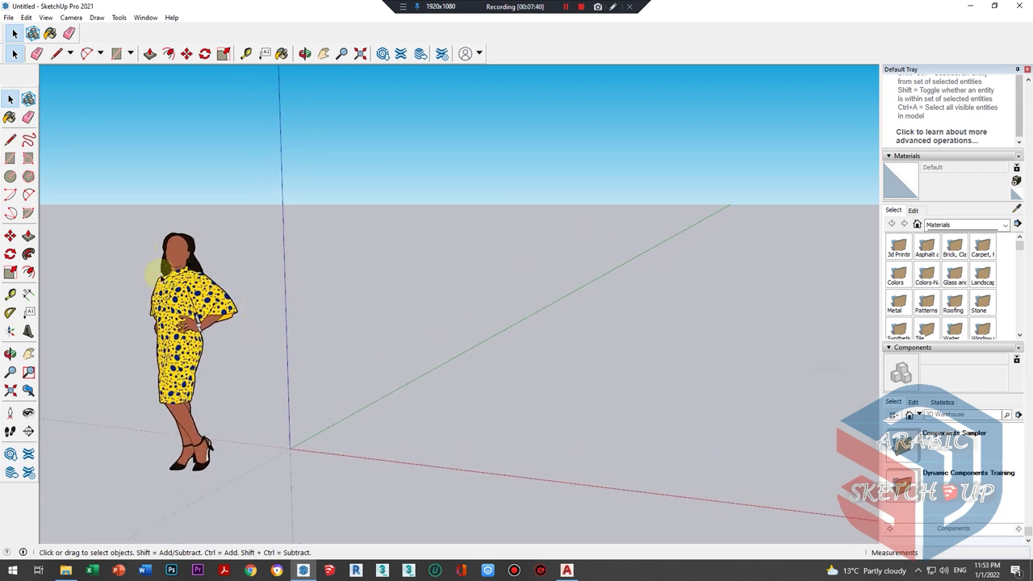
pyautogui.scroll(-1, 202, 237)
pyautogui.scroll(-1, 182, 279)
pyautogui.scroll(-1, 196, 269)
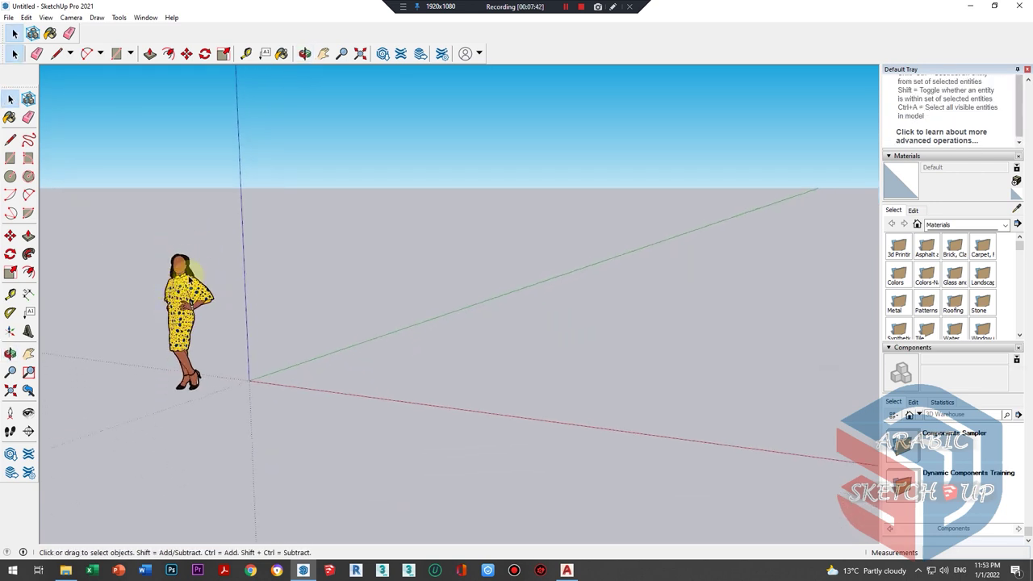
pyautogui.moveTo(194, 270); pyautogui.dragTo(171, 310, button='middle')
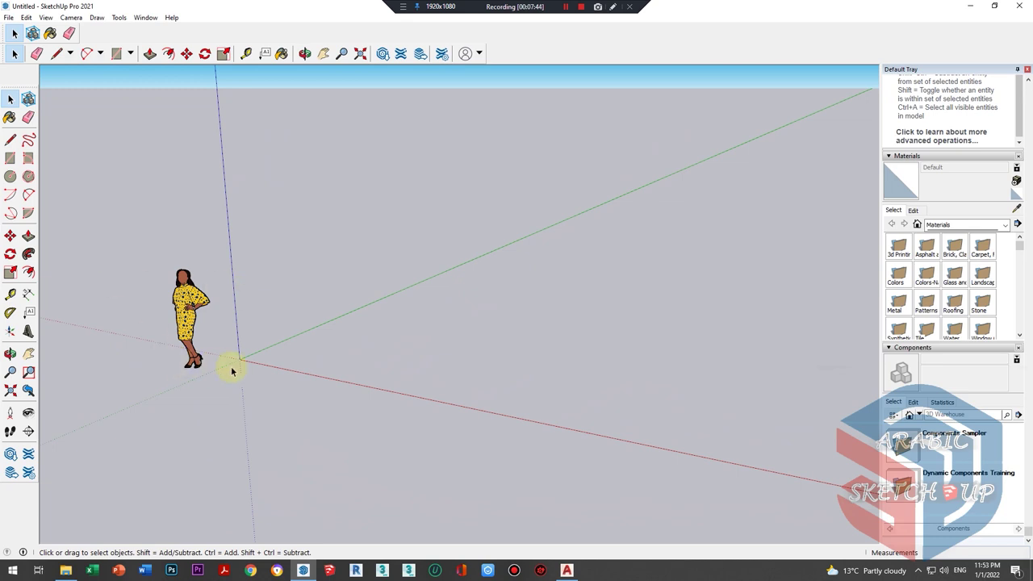
pyautogui.scroll(1, 165, 268)
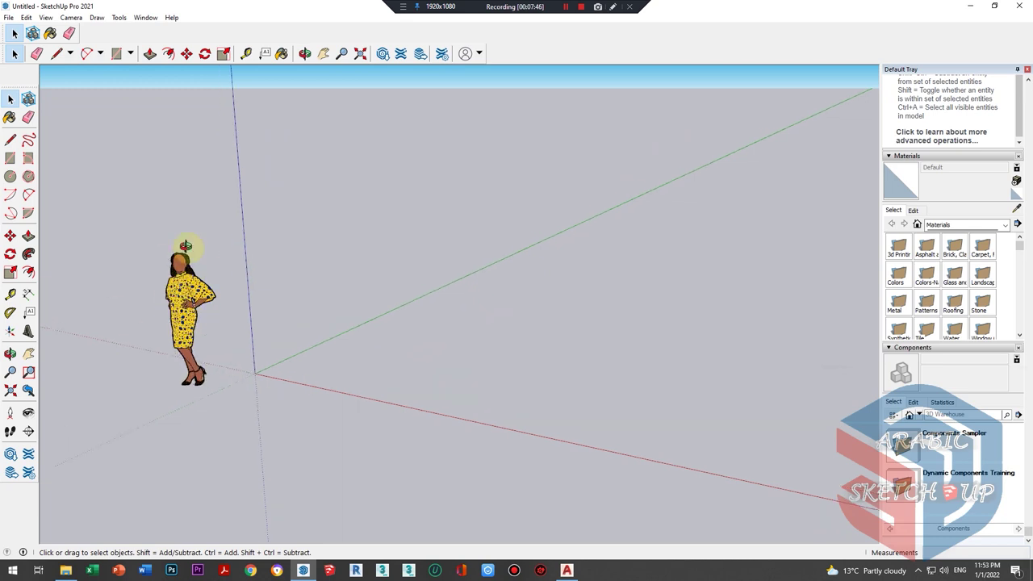
pyautogui.scroll(1, 150, 327)
pyautogui.click(9, 140)
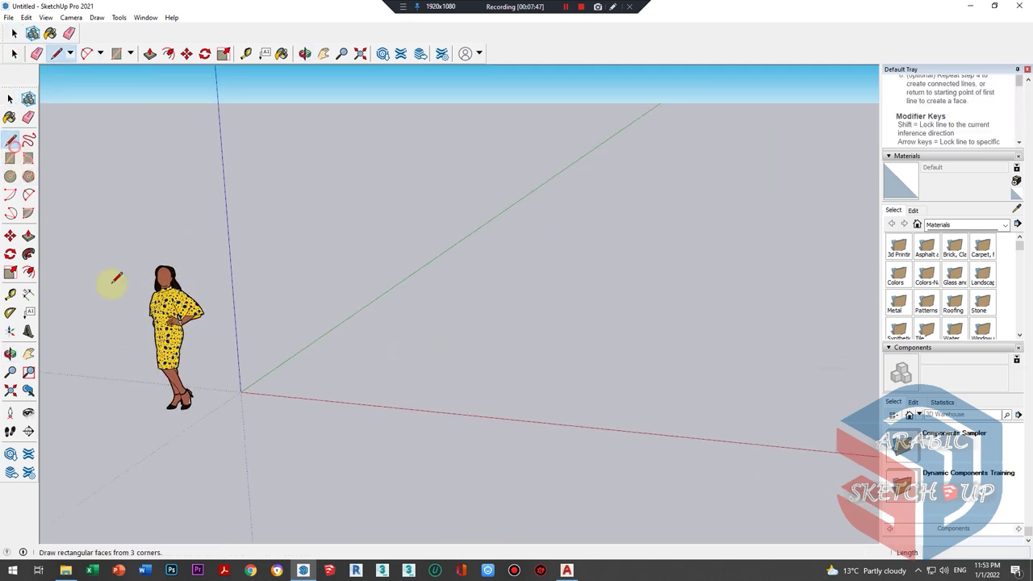
pyautogui.click(173, 407)
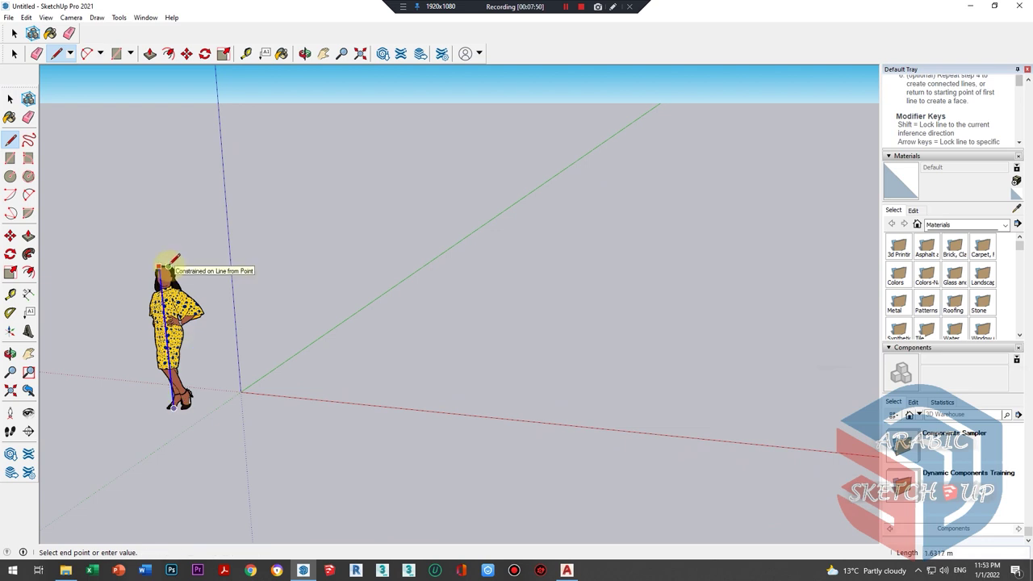
pyautogui.press('Escape')
pyautogui.scroll(1, 97, 293)
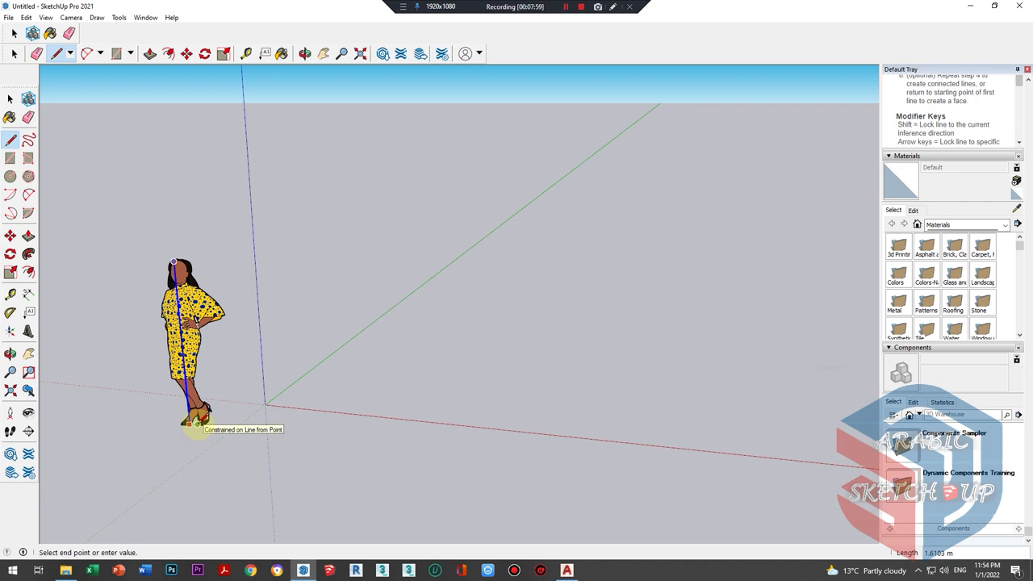
pyautogui.press('Escape')
pyautogui.moveTo(203, 396)
pyautogui.mouseDown(button='middle')
pyautogui.moveTo(307, 380)
pyautogui.moveTo(296, 349)
pyautogui.mouseUp(button='middle')
pyautogui.scroll(2, 267, 395)
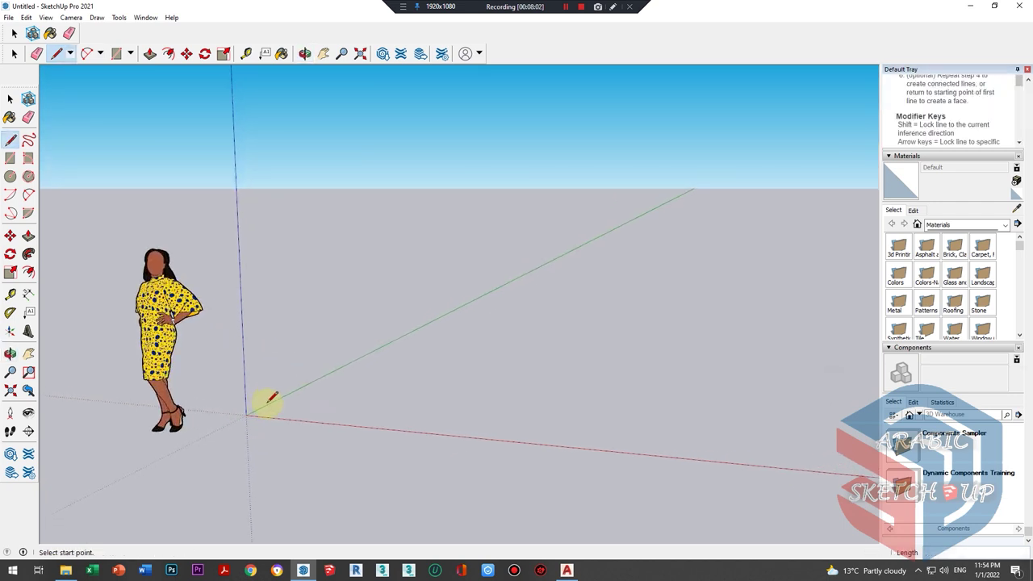
pyautogui.scroll(2, 255, 415)
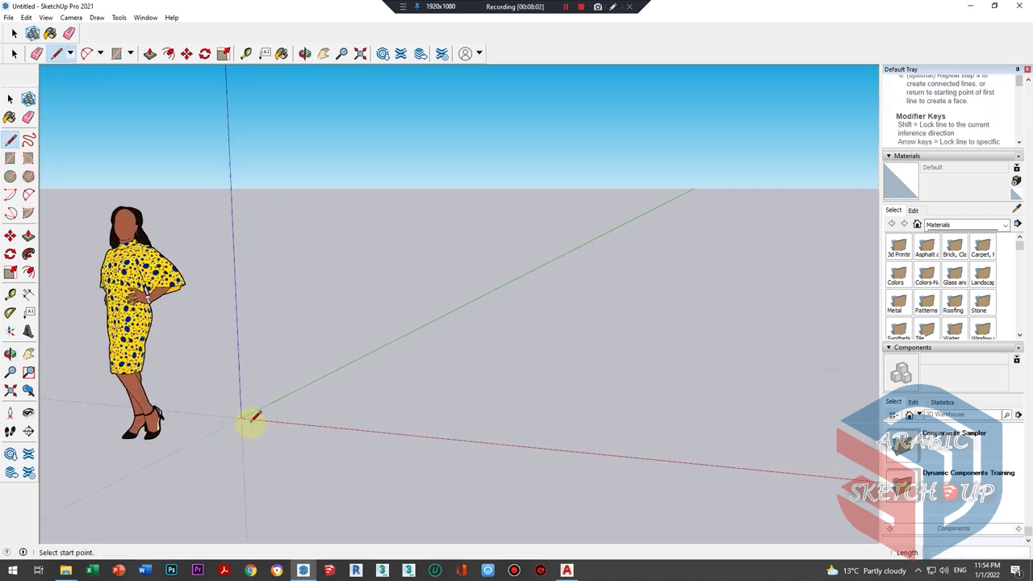
pyautogui.click(294, 406)
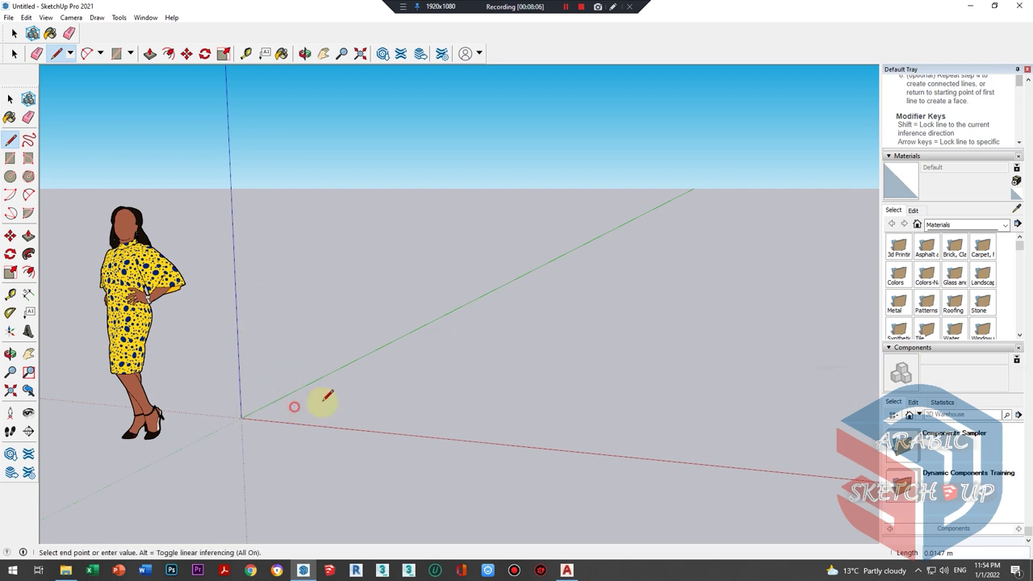
pyautogui.press('Escape')
pyautogui.scroll(2, 323, 415)
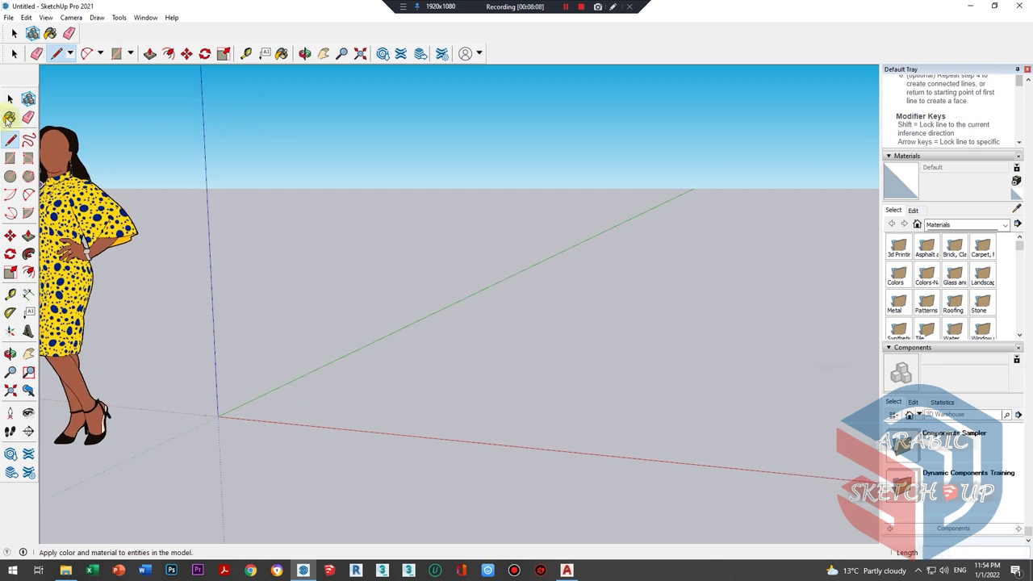
pyautogui.click(15, 140)
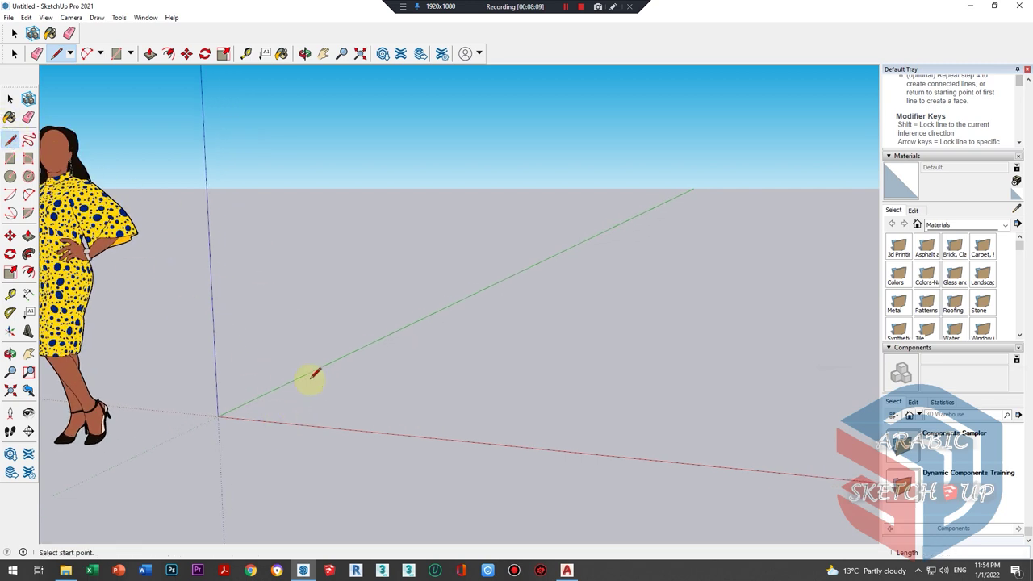
pyautogui.click(300, 397)
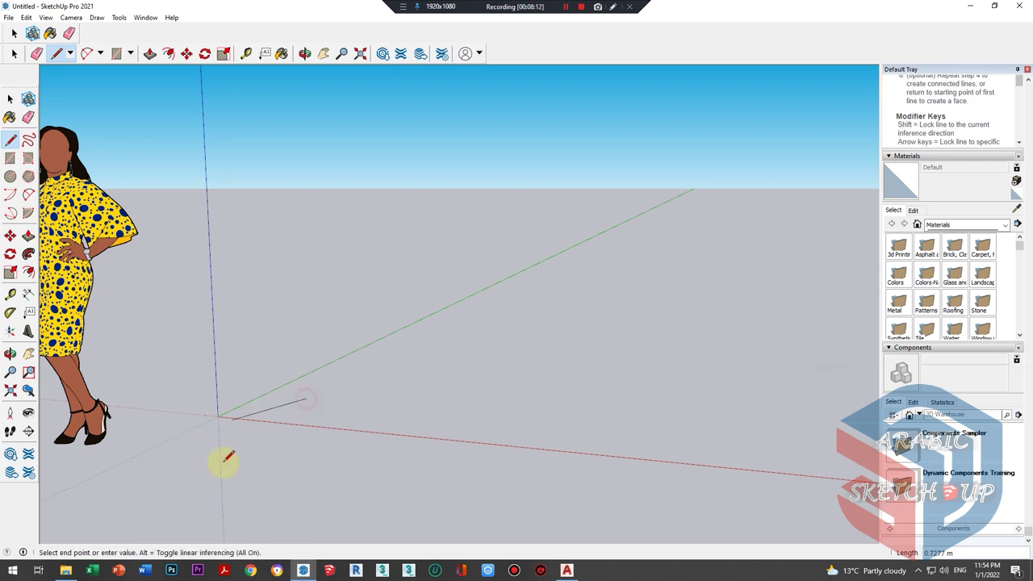
pyautogui.scroll(2, 385, 411)
pyautogui.scroll(-2, 271, 393)
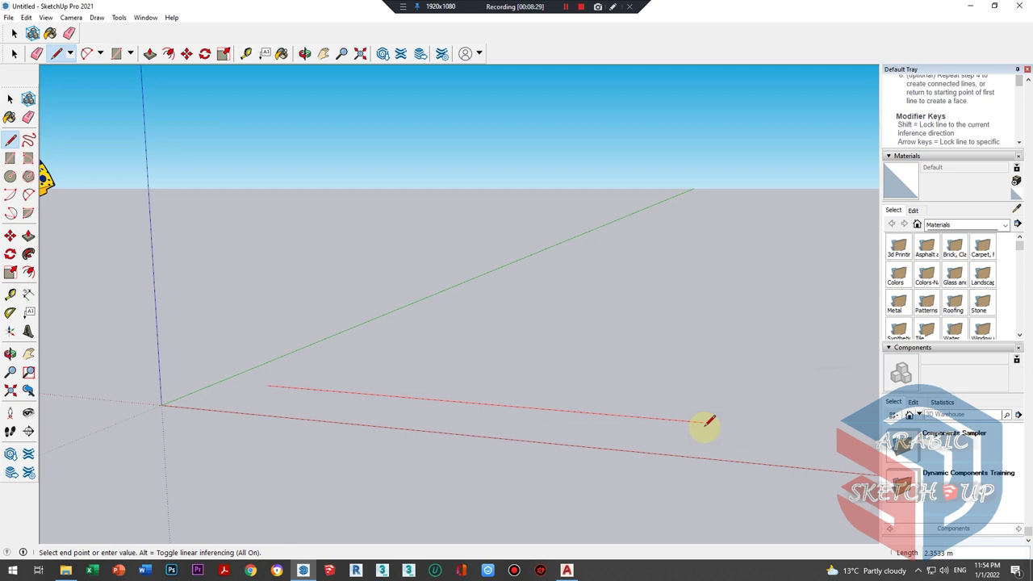
pyautogui.scroll(-3, 248, 409)
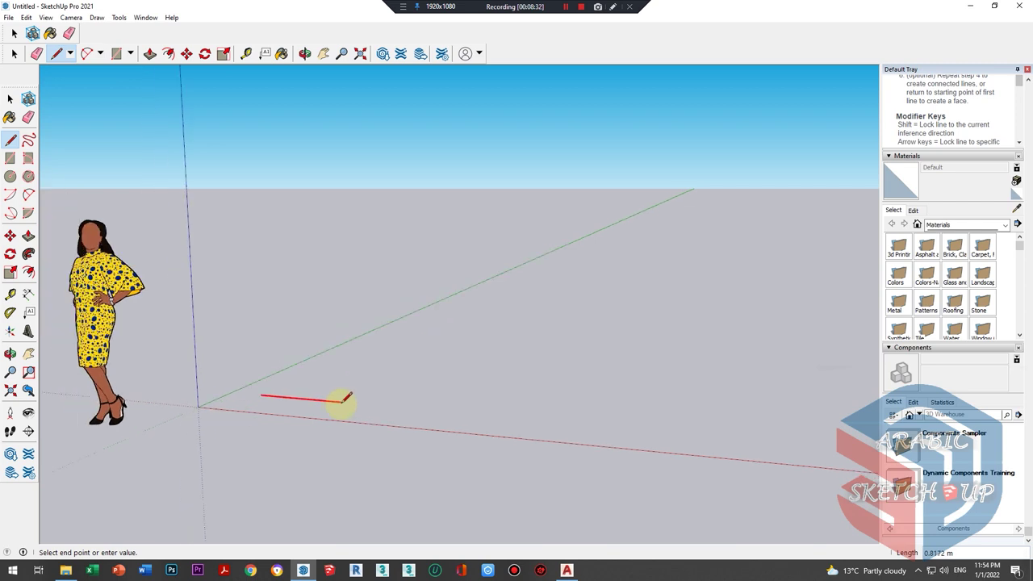
pyautogui.moveTo(508, 369)
pyautogui.mouseDown(button='middle')
pyautogui.moveTo(295, 466)
pyautogui.moveTo(503, 495)
pyautogui.mouseUp(button='middle')
pyautogui.scroll(2, 350, 329)
pyautogui.scroll(1, 352, 334)
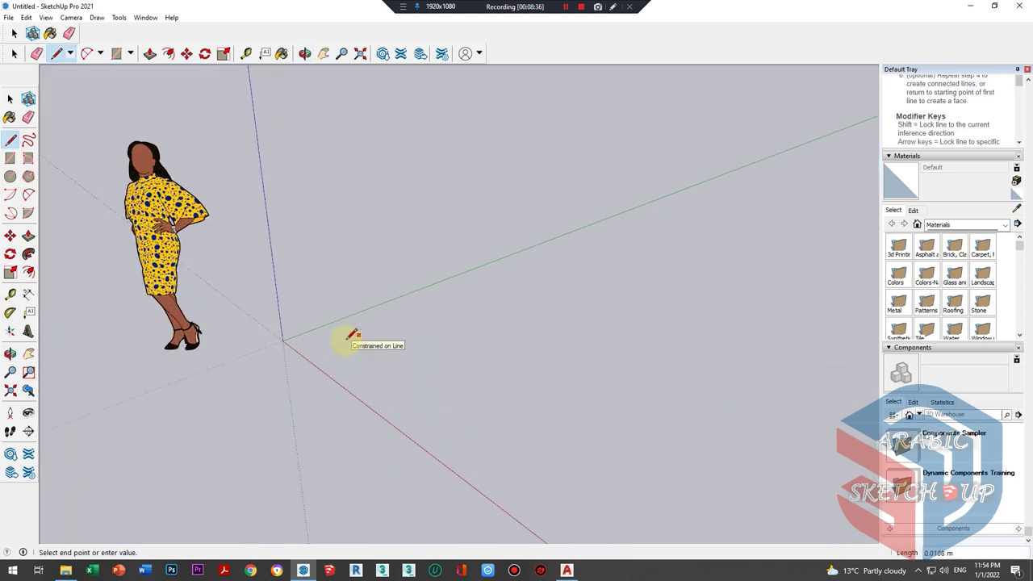
pyautogui.scroll(1, 350, 332)
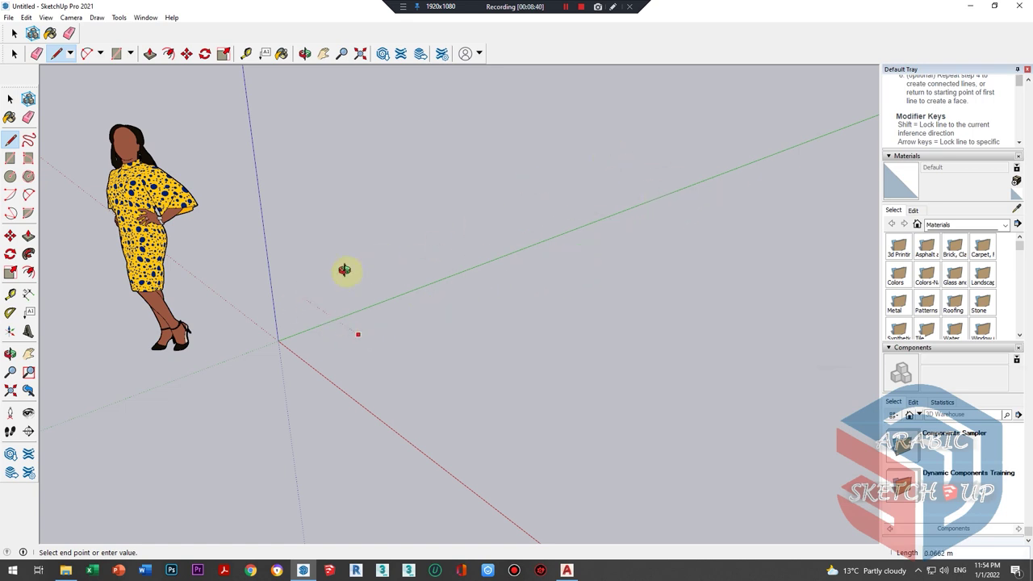
pyautogui.moveTo(344, 269); pyautogui.dragTo(461, 268, button='middle')
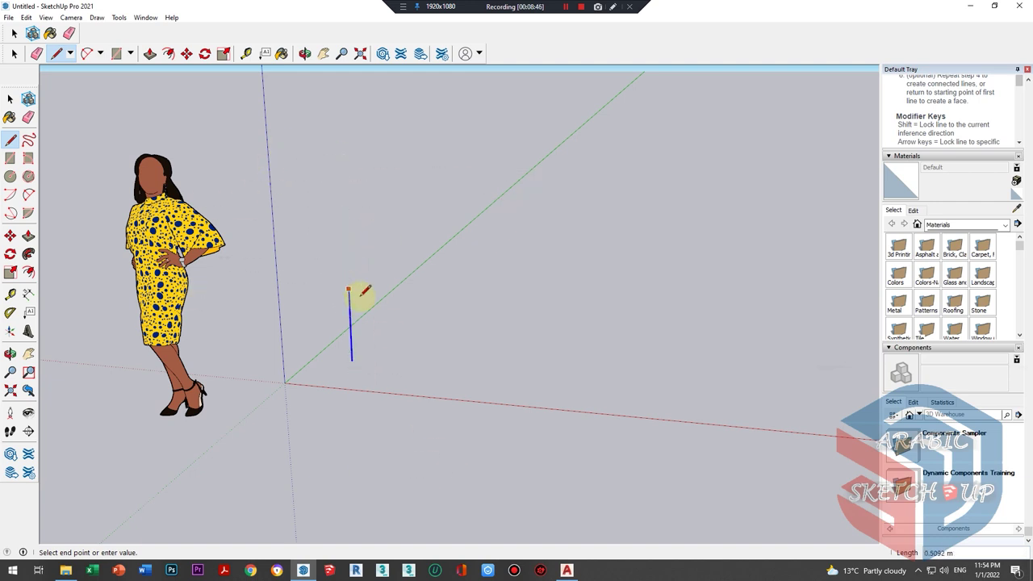
pyautogui.scroll(-2, 352, 266)
pyautogui.press('Escape')
pyautogui.moveTo(353, 254); pyautogui.dragTo(314, 322, button='middle')
pyautogui.scroll(2, 286, 334)
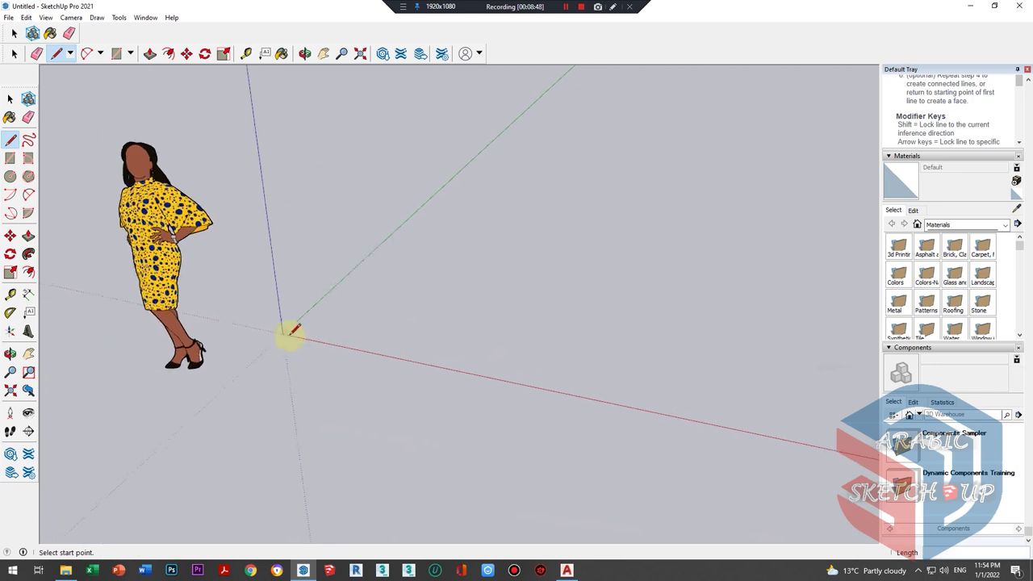
pyautogui.scroll(-1, 285, 334)
pyautogui.scroll(2, 337, 276)
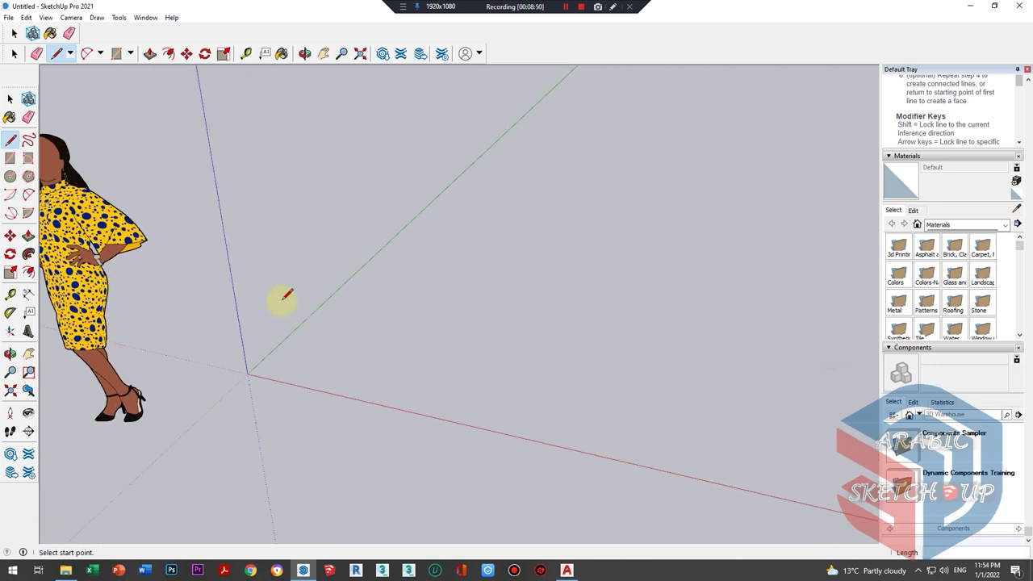
# - Draw a three-corner triangular face on the ground with the Line tool
pyautogui.click(298, 358)
pyautogui.click(475, 240)
pyautogui.click(527, 395)
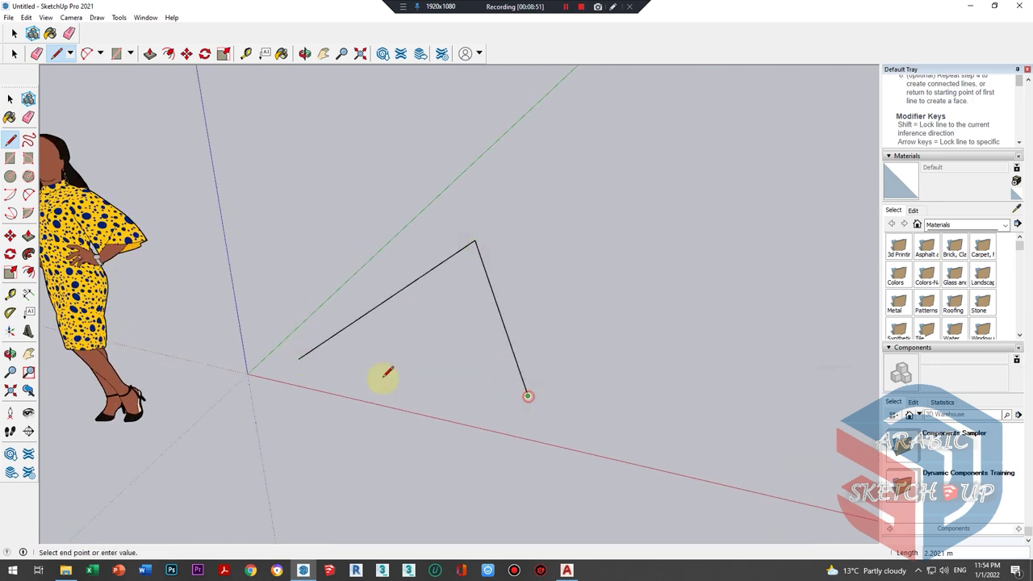
pyautogui.click(299, 357)
pyautogui.moveTo(484, 318)
pyautogui.mouseDown(button='middle')
pyautogui.moveTo(242, 223)
pyautogui.moveTo(530, 385)
pyautogui.mouseUp(button='middle')
pyautogui.press('space')
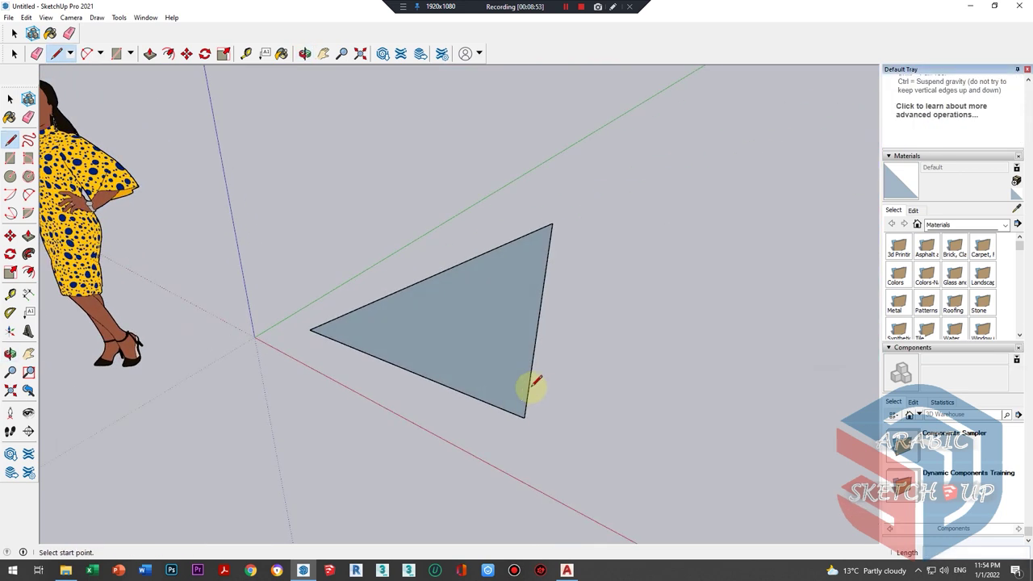
pyautogui.click(454, 347)
pyautogui.scroll(-2, 404, 347)
pyautogui.scroll(-1, 330, 347)
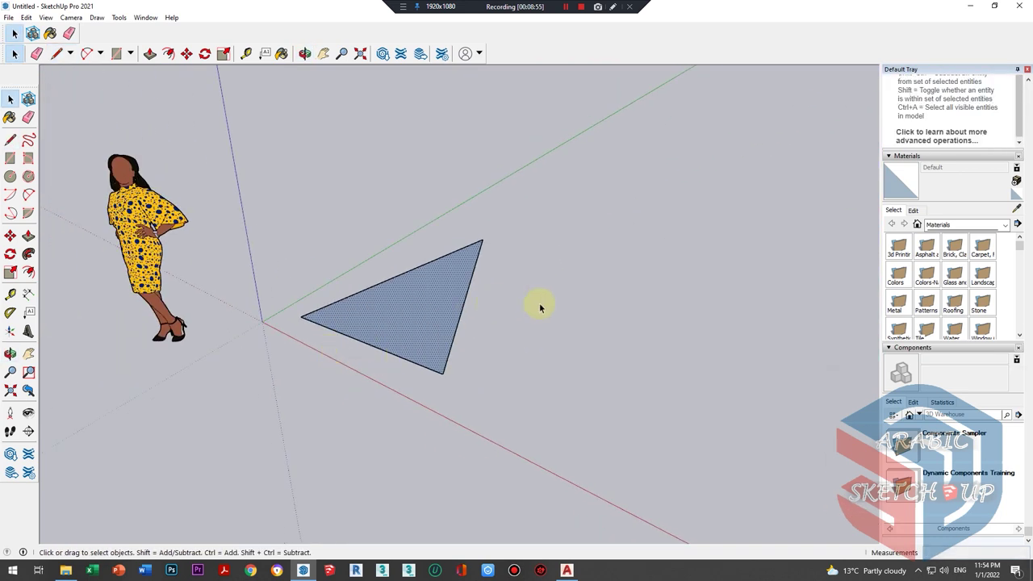
pyautogui.click(10, 140)
# - Draw a larger four-sided face to the right of the triangle
pyautogui.click(669, 313)
pyautogui.scroll(-1, 613, 364)
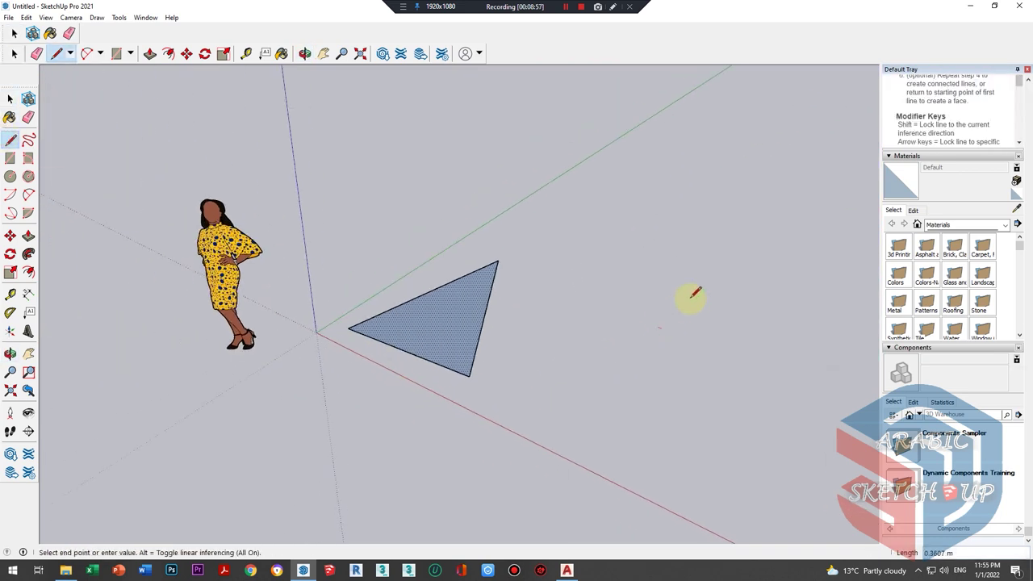
pyautogui.scroll(1, 686, 295)
pyautogui.scroll(1, 673, 380)
pyautogui.scroll(1, 606, 374)
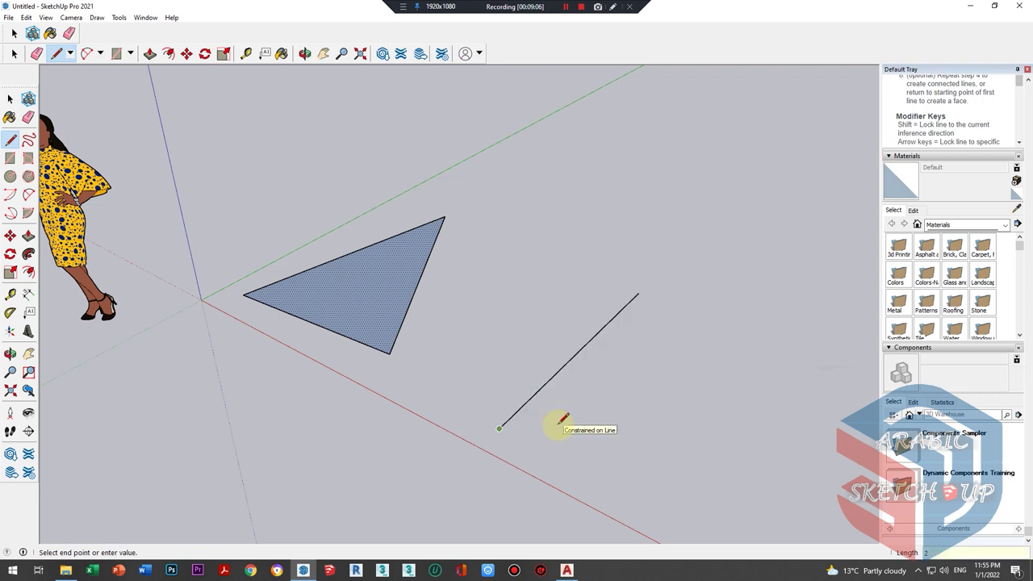
pyautogui.scroll(-1, 532, 407)
pyautogui.scroll(-1, 539, 413)
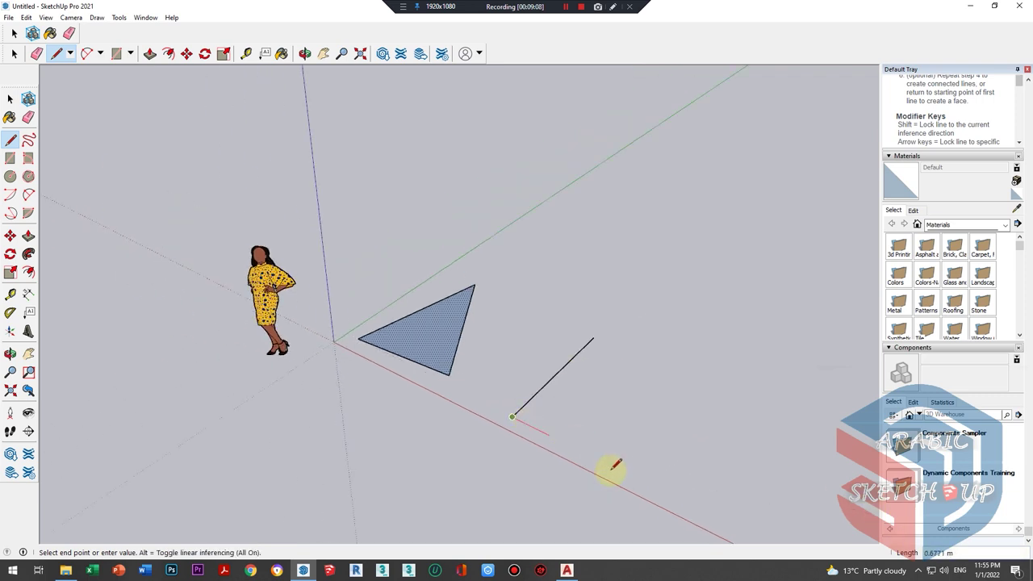
pyautogui.scroll(1, 610, 468)
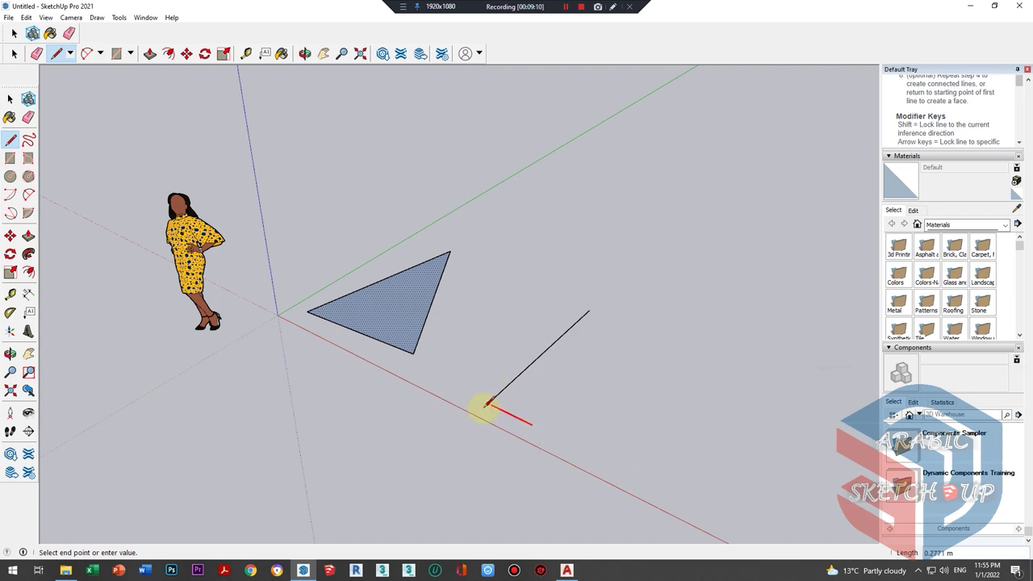
pyautogui.scroll(-1, 618, 412)
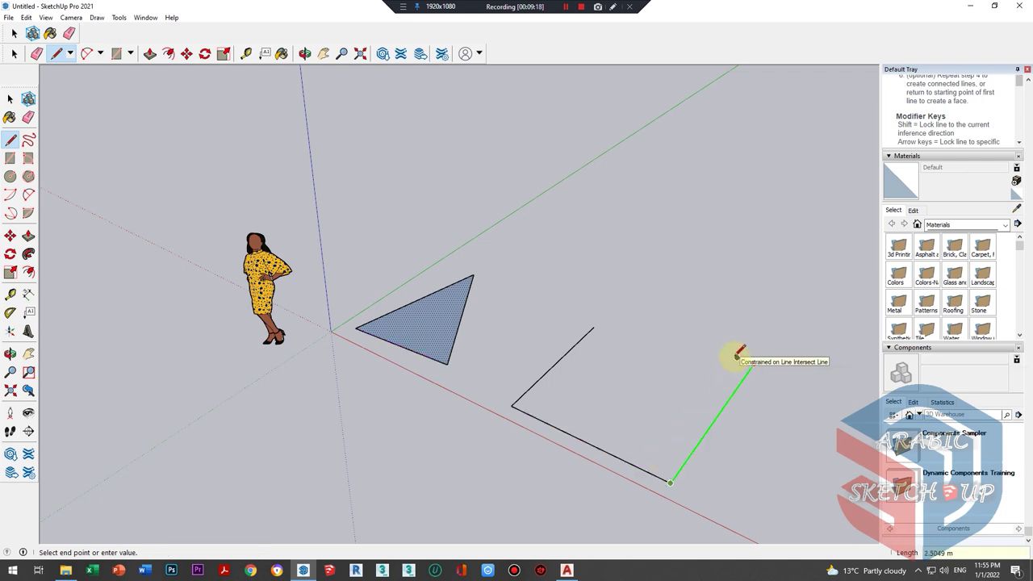
pyautogui.click(738, 384)
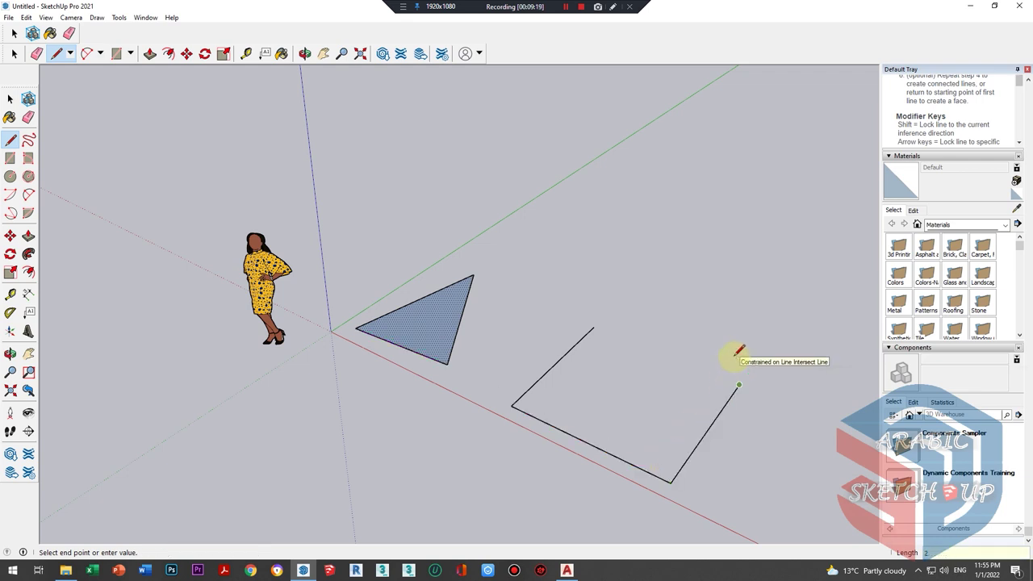
pyautogui.click(594, 326)
pyautogui.moveTo(595, 325)
pyautogui.mouseDown(button='middle')
pyautogui.moveTo(516, 316)
pyautogui.moveTo(381, 346)
pyautogui.moveTo(395, 347)
pyautogui.moveTo(422, 387)
pyautogui.moveTo(542, 357)
pyautogui.moveTo(560, 369)
pyautogui.moveTo(301, 334)
pyautogui.moveTo(343, 385)
pyautogui.mouseUp(button='middle')
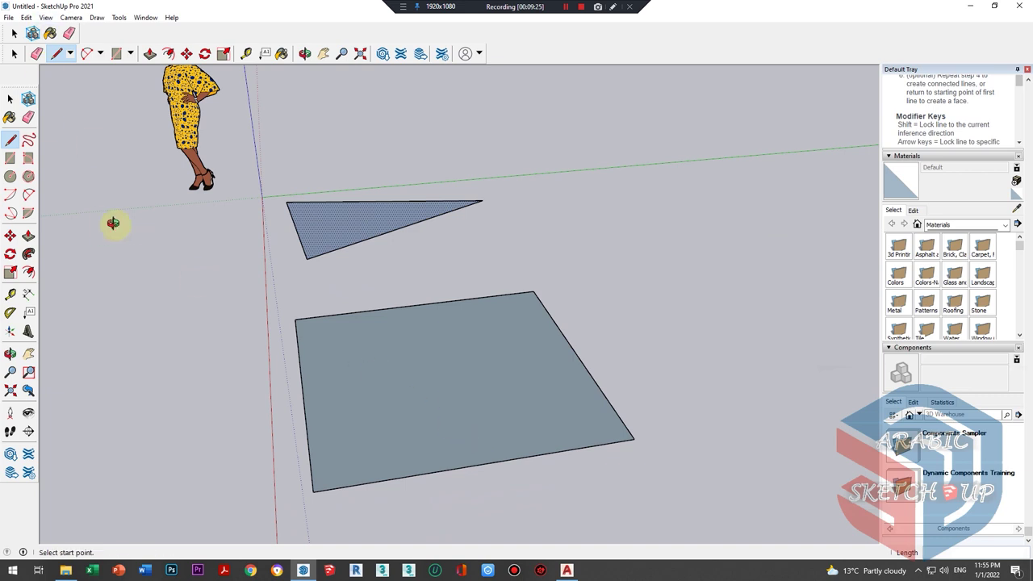
pyautogui.moveTo(113, 224)
pyautogui.mouseDown(button='middle')
pyautogui.moveTo(487, 380)
pyautogui.moveTo(258, 185)
pyautogui.moveTo(249, 266)
pyautogui.moveTo(565, 98)
pyautogui.moveTo(316, 269)
pyautogui.mouseUp(button='middle')
# - Raise a 2 m vertical edge from the square's back corner, locked to blue
pyautogui.scroll(-2, 246, 276)
pyautogui.scroll(2, 196, 269)
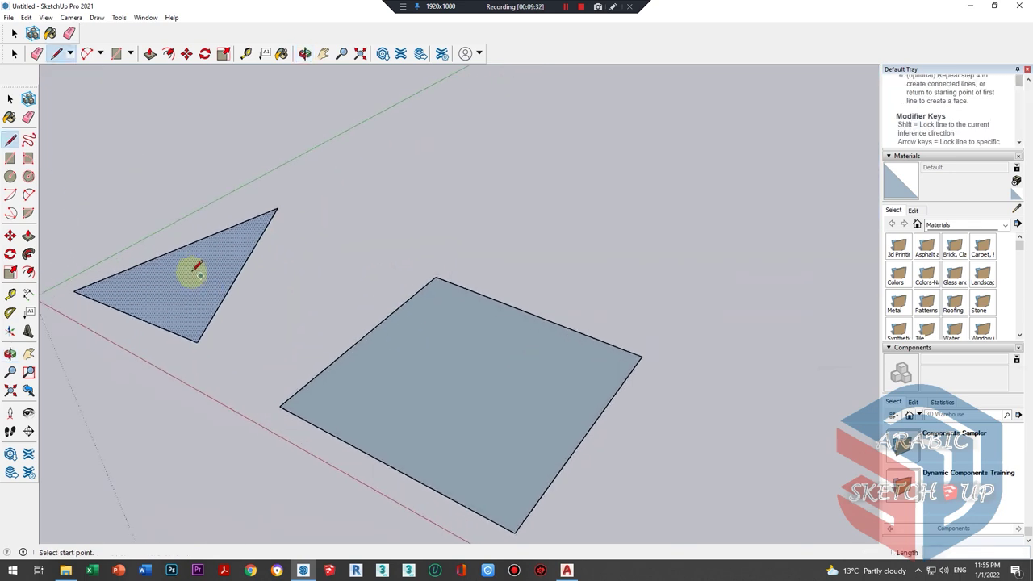
pyautogui.scroll(-2, 197, 268)
pyautogui.scroll(1, 420, 277)
pyautogui.scroll(1, 395, 265)
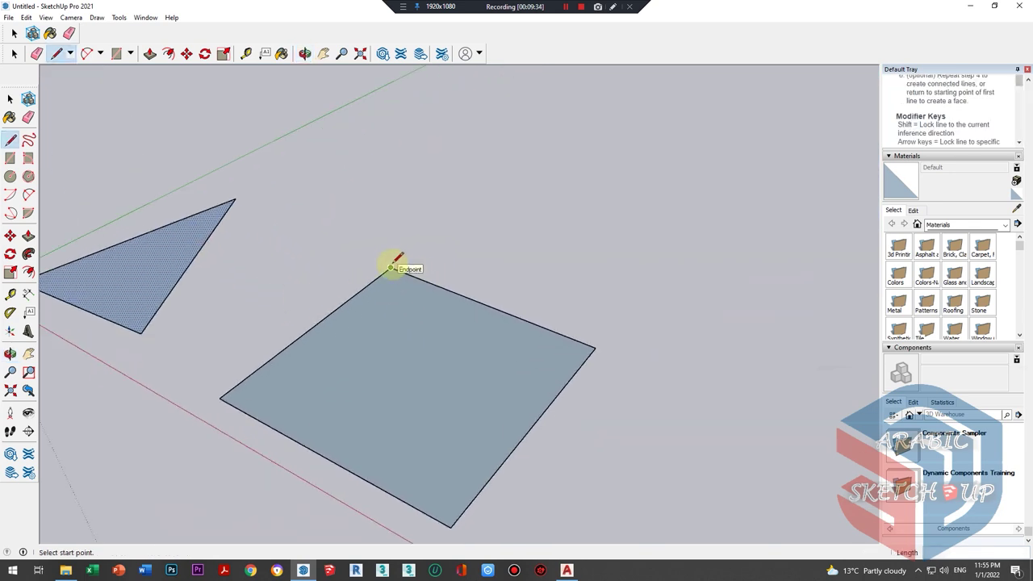
pyautogui.click(391, 266)
pyautogui.scroll(-2, 393, 203)
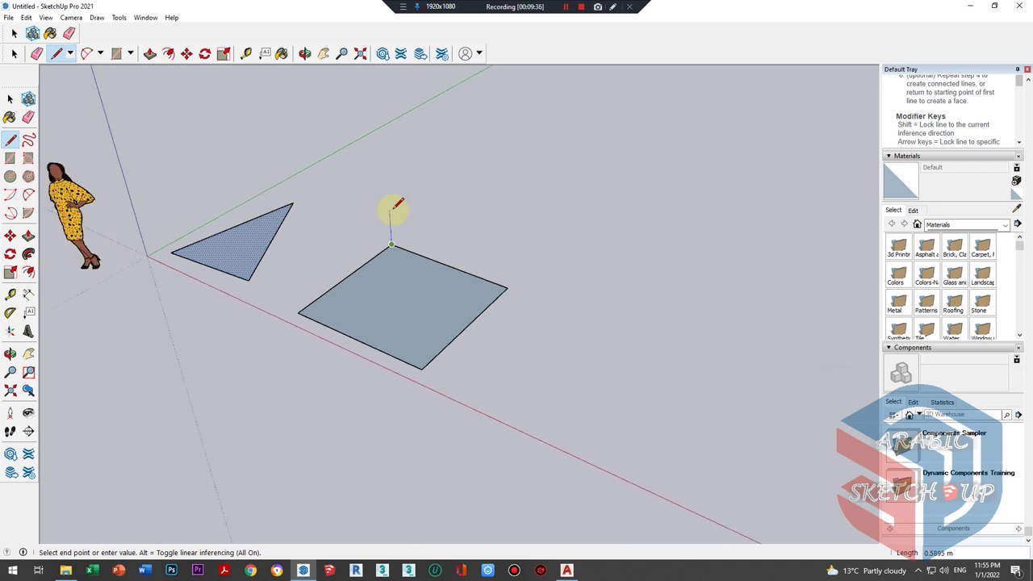
pyautogui.scroll(-1, 394, 204)
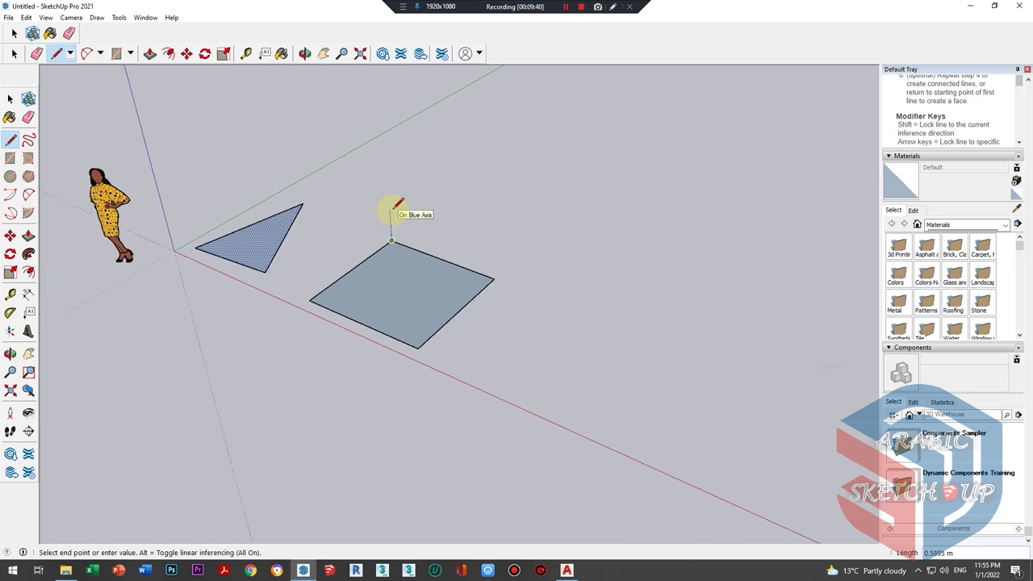
pyautogui.press('Up')
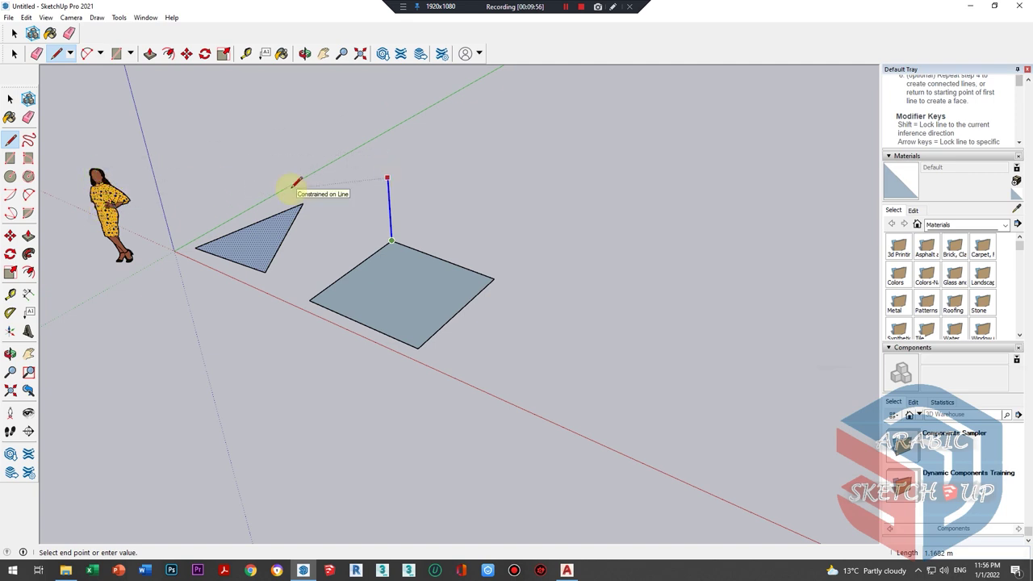
pyautogui.press('Return')
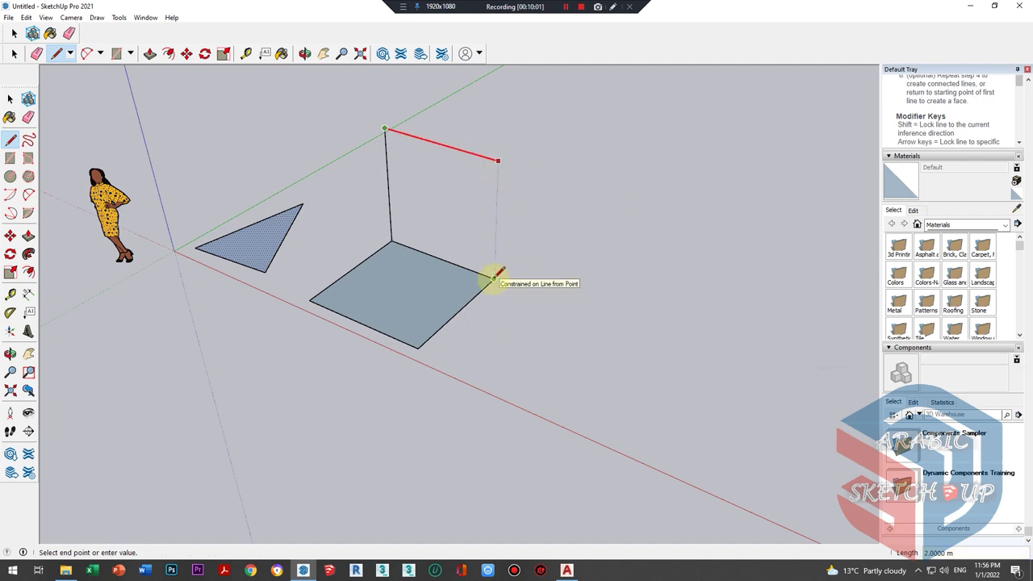
# - Close the outline into a vertical wall face along the back edge
pyautogui.moveTo(494, 276); pyautogui.dragTo(501, 274, button='middle')
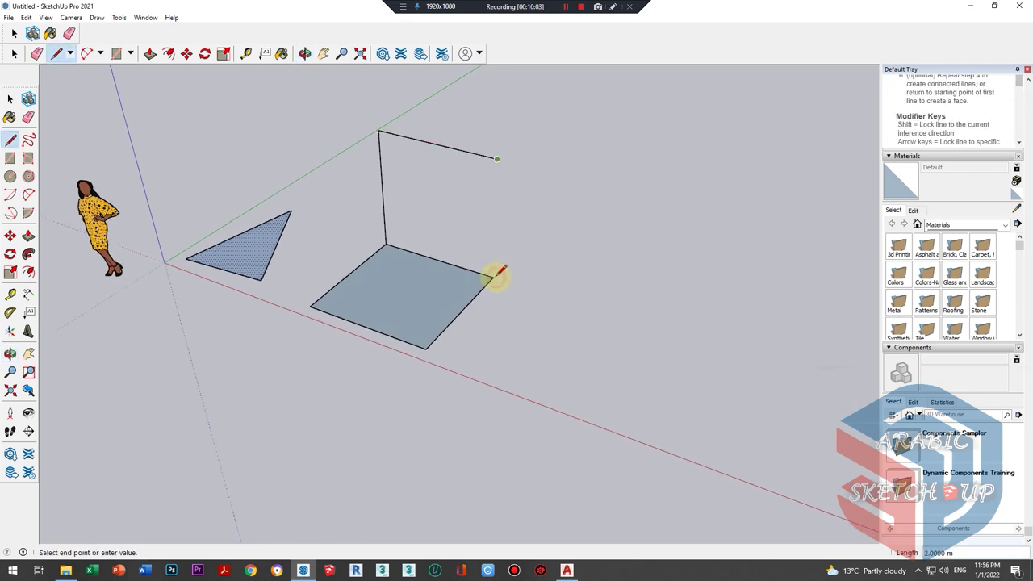
pyautogui.click(490, 276)
pyautogui.moveTo(473, 272)
pyautogui.mouseDown(button='middle')
pyautogui.moveTo(334, 316)
pyautogui.moveTo(419, 195)
pyautogui.mouseUp(button='middle')
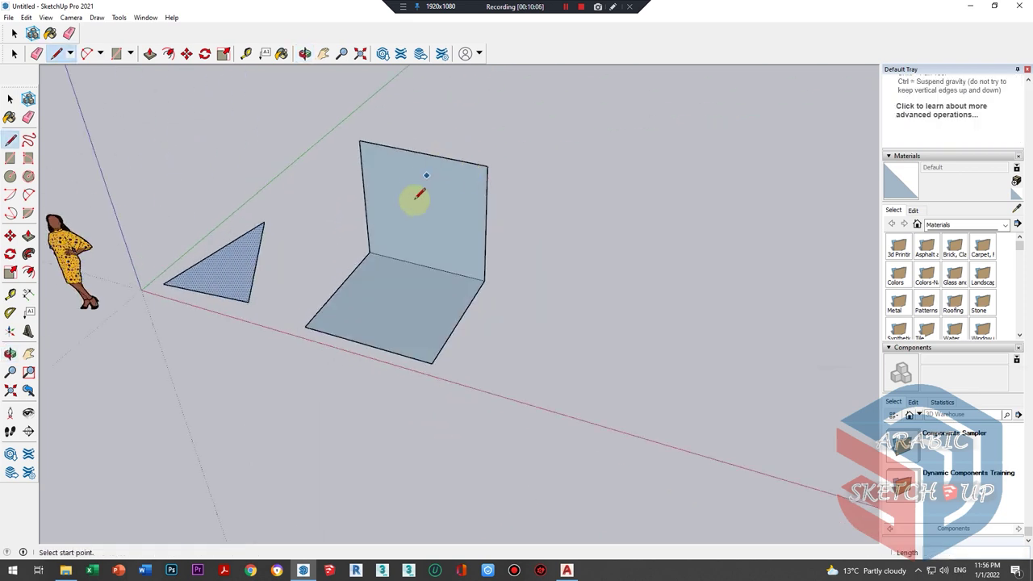
pyautogui.scroll(2, 418, 194)
pyautogui.press('space')
pyautogui.click(71, 17)
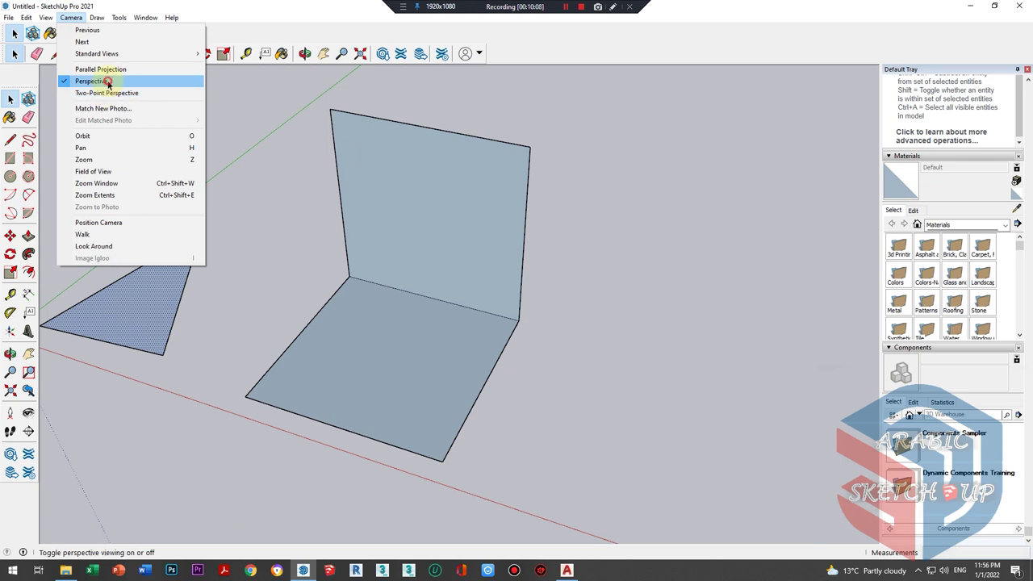
pyautogui.click(108, 81)
pyautogui.scroll(-2, 341, 306)
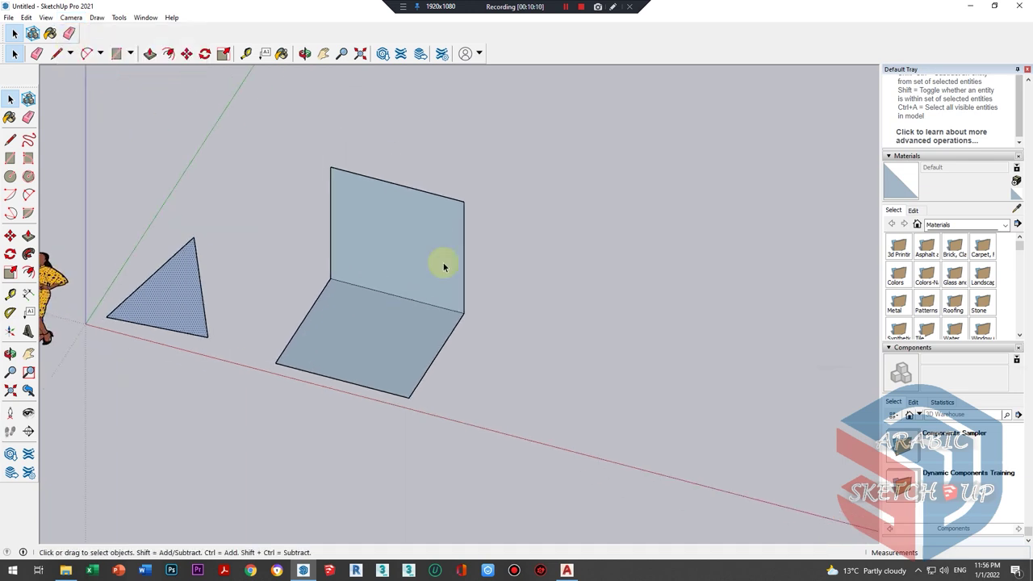
pyautogui.moveTo(425, 335)
pyautogui.mouseDown(button='middle')
pyautogui.moveTo(535, 235)
pyautogui.moveTo(315, 321)
pyautogui.mouseUp(button='middle')
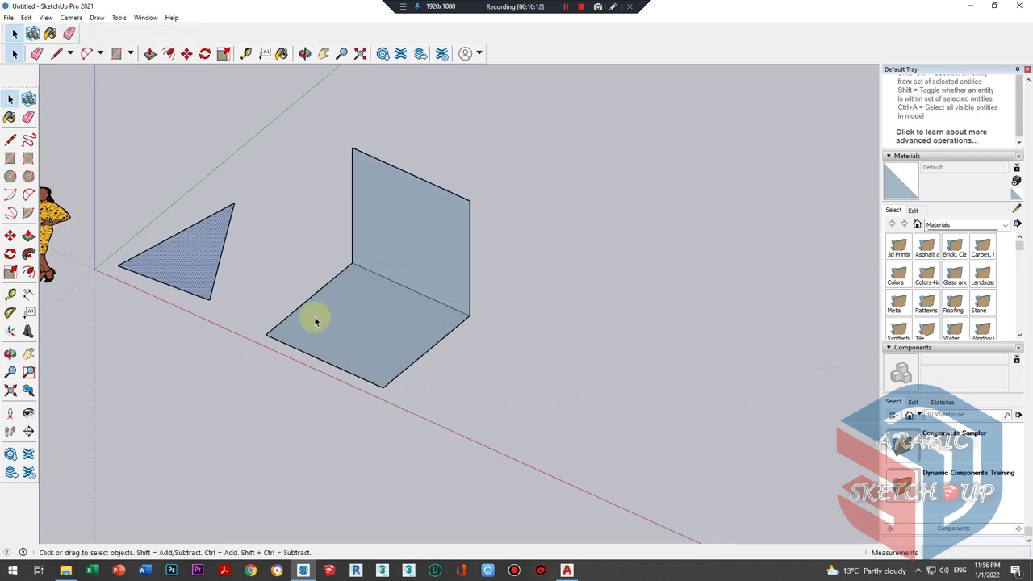
pyautogui.scroll(2, 315, 320)
pyautogui.click(70, 19)
pyautogui.click(87, 81)
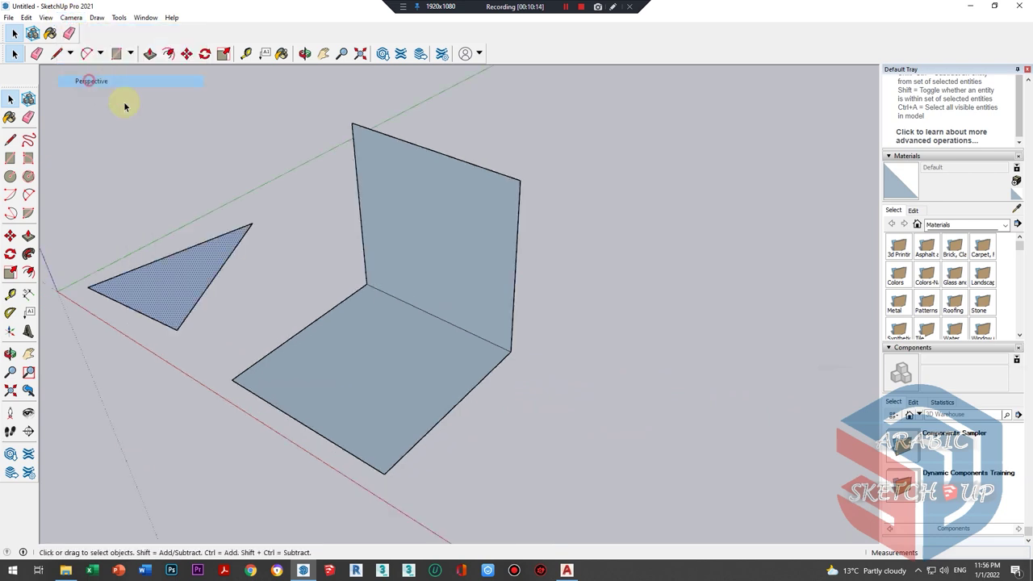
pyautogui.scroll(-2, 333, 226)
pyautogui.scroll(-1, 307, 247)
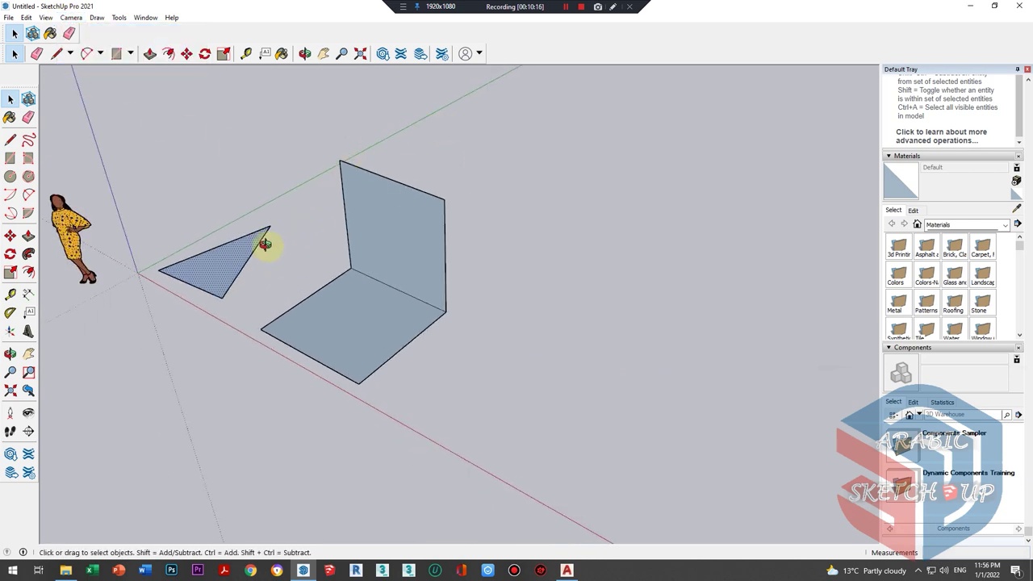
pyautogui.moveTo(265, 244)
pyautogui.mouseDown(button='middle')
pyautogui.moveTo(373, 161)
pyautogui.moveTo(422, 224)
pyautogui.mouseUp(button='middle')
pyautogui.scroll(2, 364, 238)
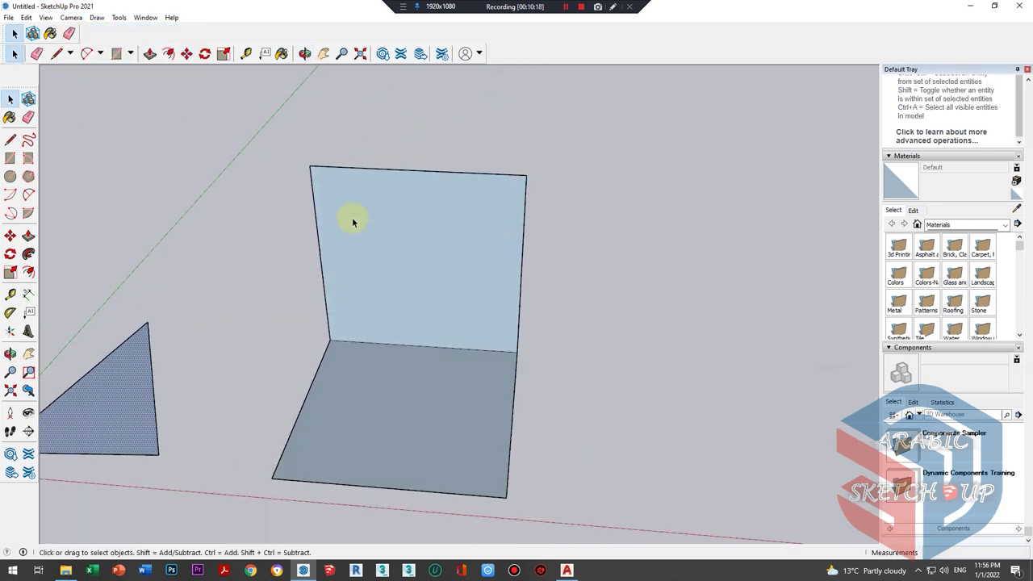
pyautogui.moveTo(346, 217)
pyautogui.mouseDown(button='middle')
pyautogui.moveTo(173, 159)
pyautogui.moveTo(362, 256)
pyautogui.moveTo(231, 188)
pyautogui.moveTo(249, 150)
pyautogui.moveTo(69, 334)
pyautogui.mouseUp(button='middle')
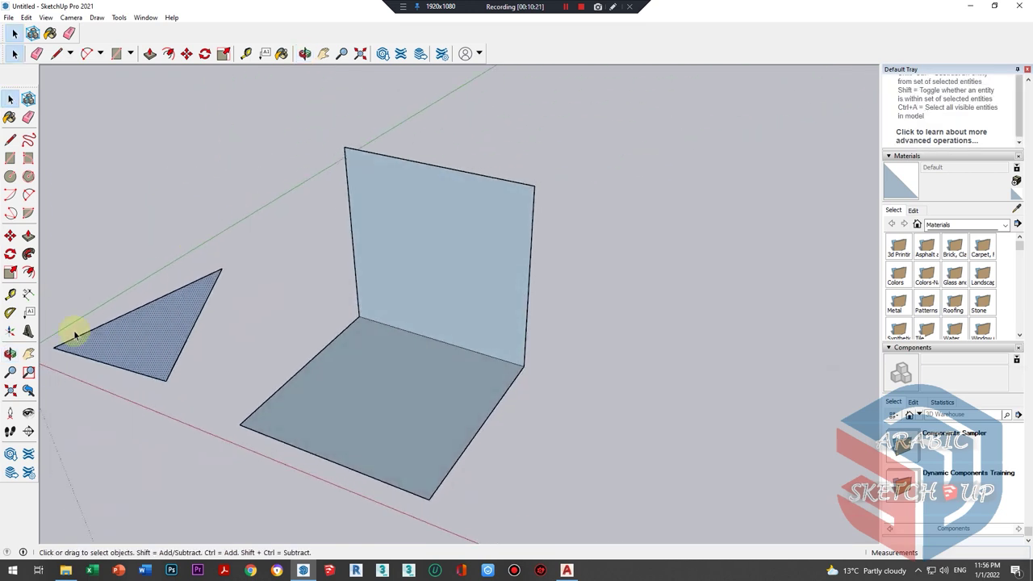
pyautogui.click(9, 355)
pyautogui.scroll(-3, 325, 314)
pyautogui.moveTo(326, 314)
pyautogui.mouseDown()
pyautogui.moveTo(323, 235)
pyautogui.moveTo(69, 194)
pyautogui.mouseUp()
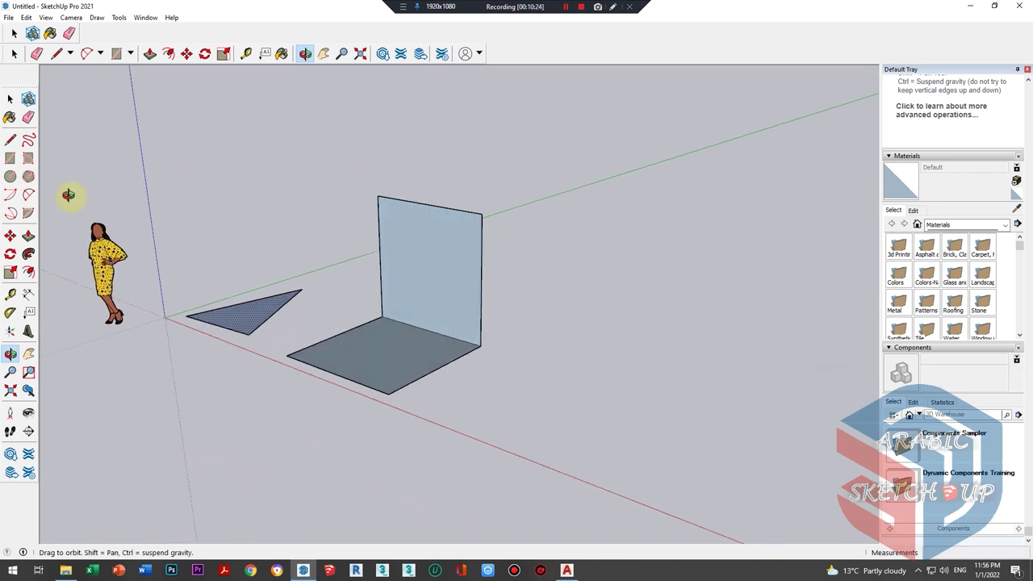
pyautogui.click(9, 99)
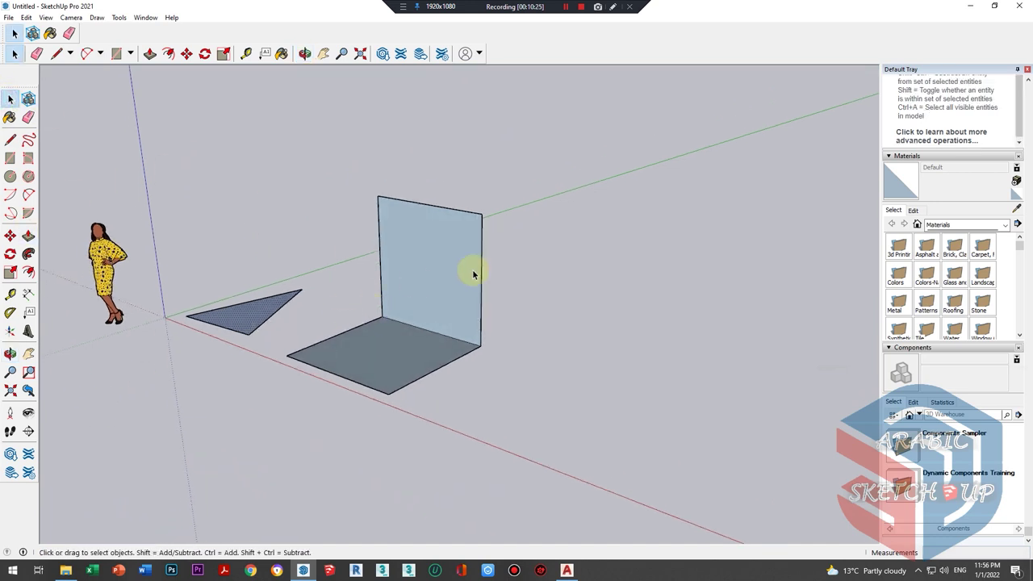
pyautogui.moveTo(480, 277); pyautogui.dragTo(399, 293, button='middle')
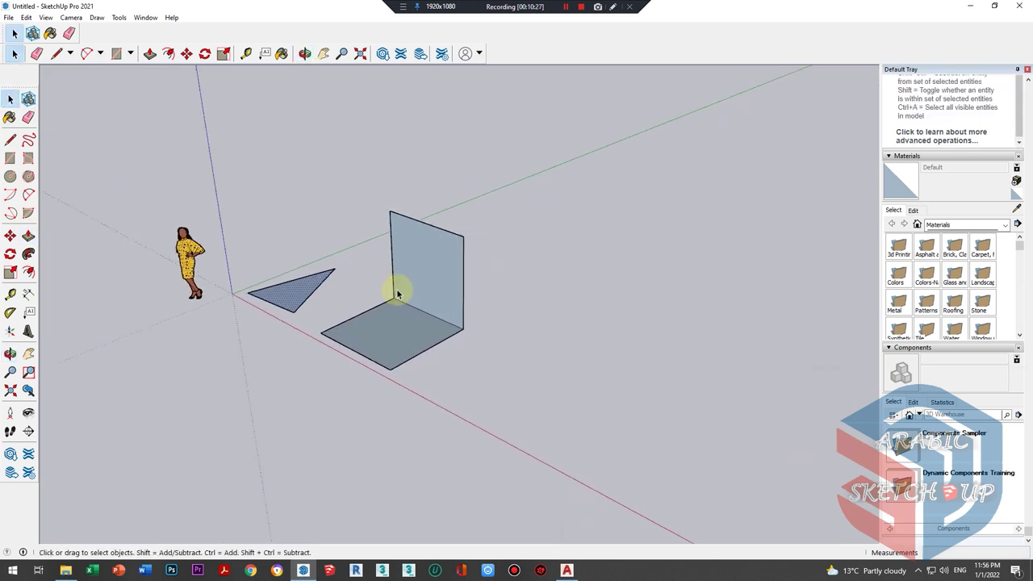
pyautogui.scroll(3, 403, 302)
pyautogui.scroll(1, 408, 315)
pyautogui.moveTo(500, 272); pyautogui.dragTo(428, 296, button='middle')
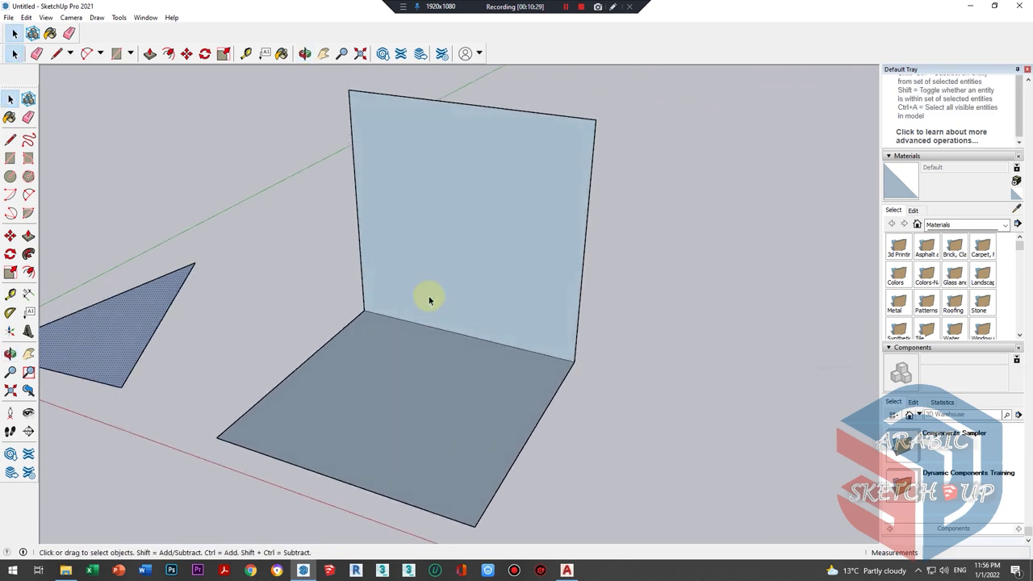
# - Draw a closed wavy Freehand loop across the red axis that fills as a face
pyautogui.scroll(-1, 388, 248)
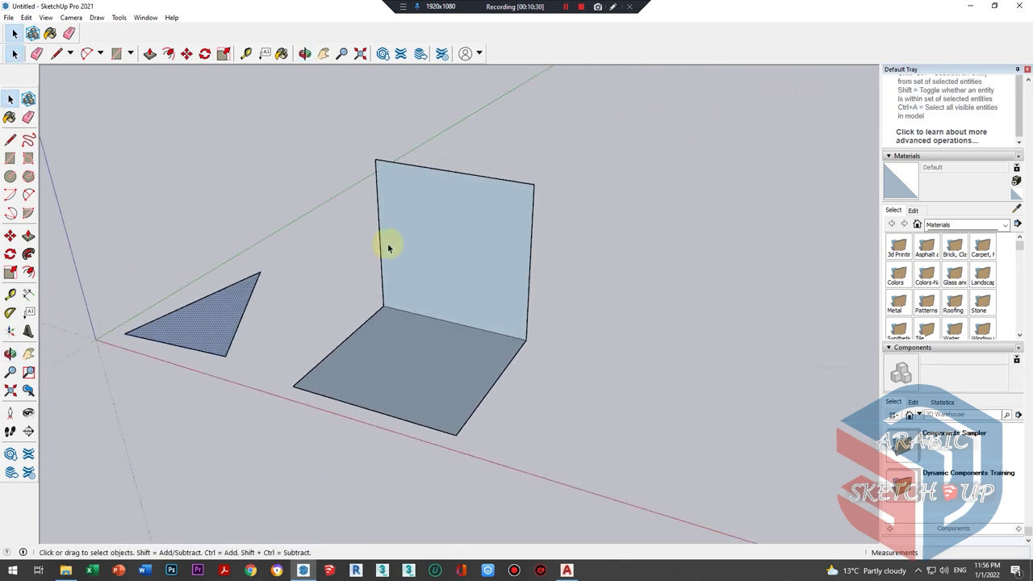
pyautogui.click(27, 141)
pyautogui.scroll(-1, 218, 231)
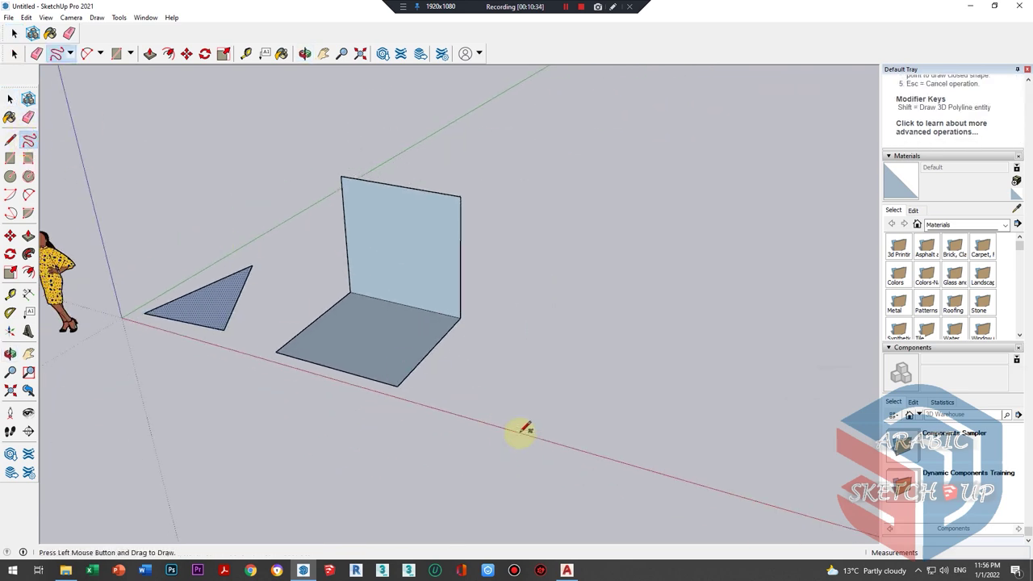
pyautogui.moveTo(606, 309); pyautogui.dragTo(625, 453)
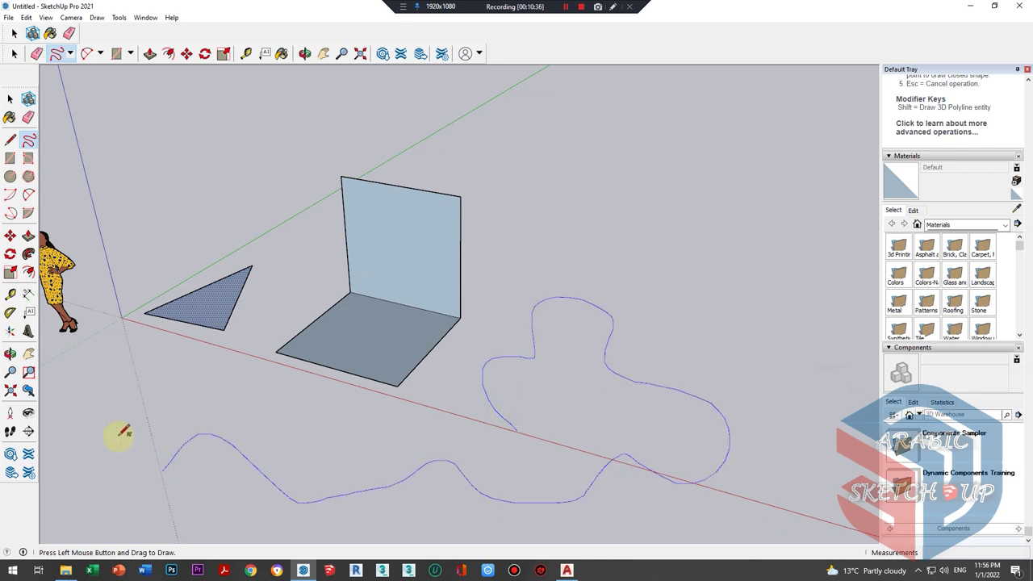
pyautogui.scroll(-1, 476, 425)
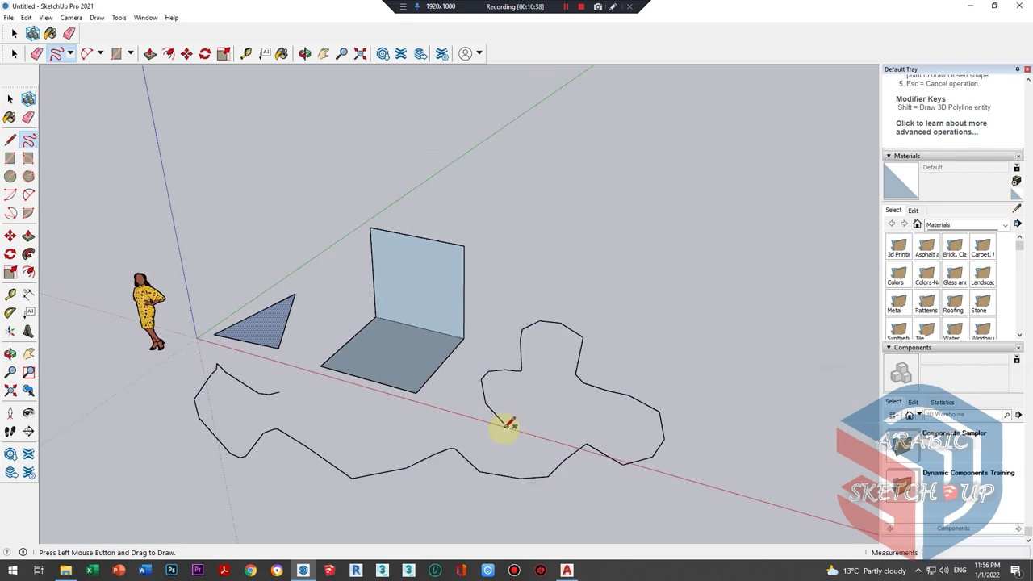
pyautogui.moveTo(278, 391); pyautogui.dragTo(307, 378)
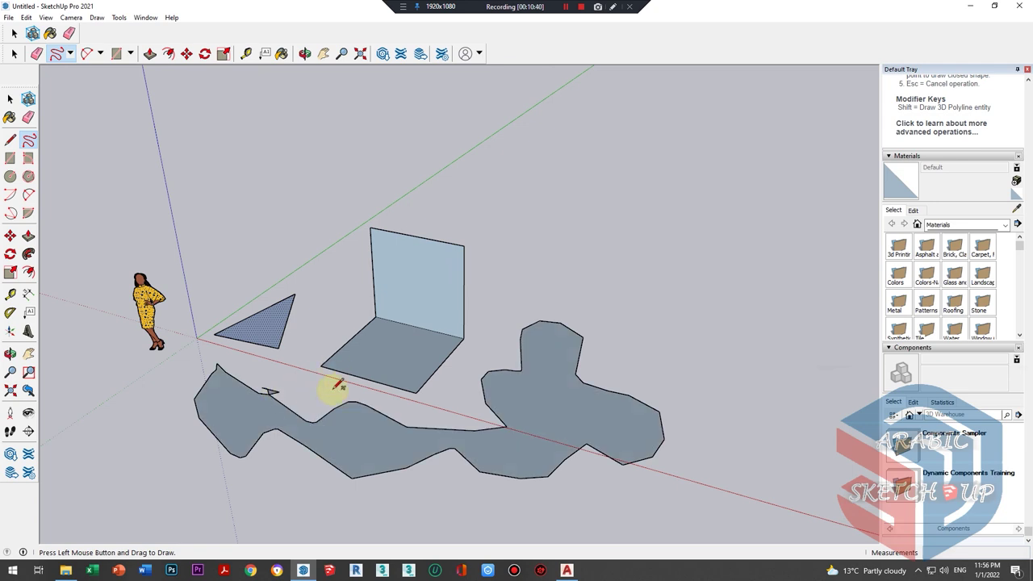
pyautogui.moveTo(336, 380); pyautogui.dragTo(341, 291, button='middle')
pyautogui.scroll(-2, 338, 287)
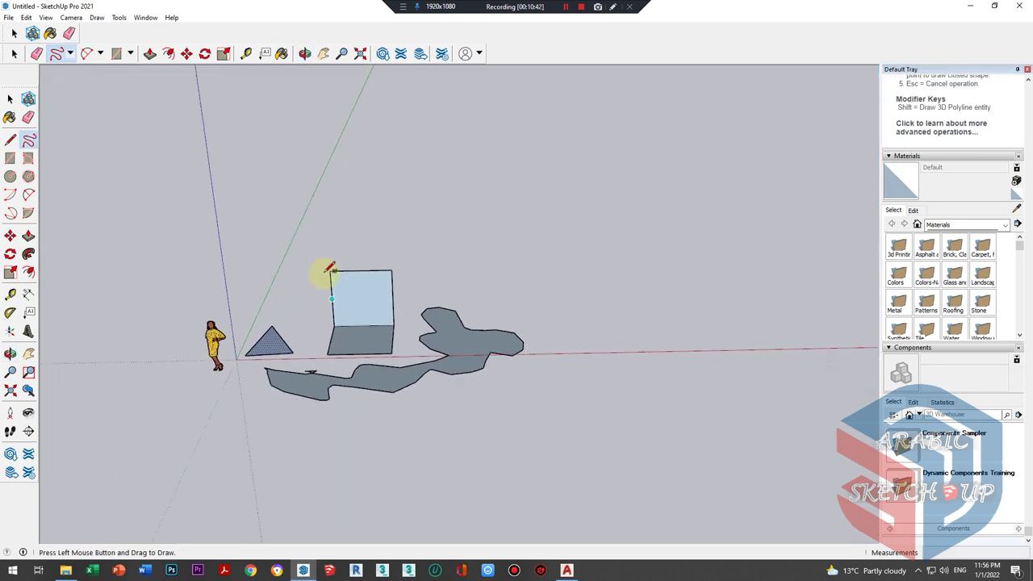
pyautogui.moveTo(350, 212); pyautogui.dragTo(350, 272, button='middle')
# - Draw a flat rectangle on the ground to the right of the existing shapes
pyautogui.press('space')
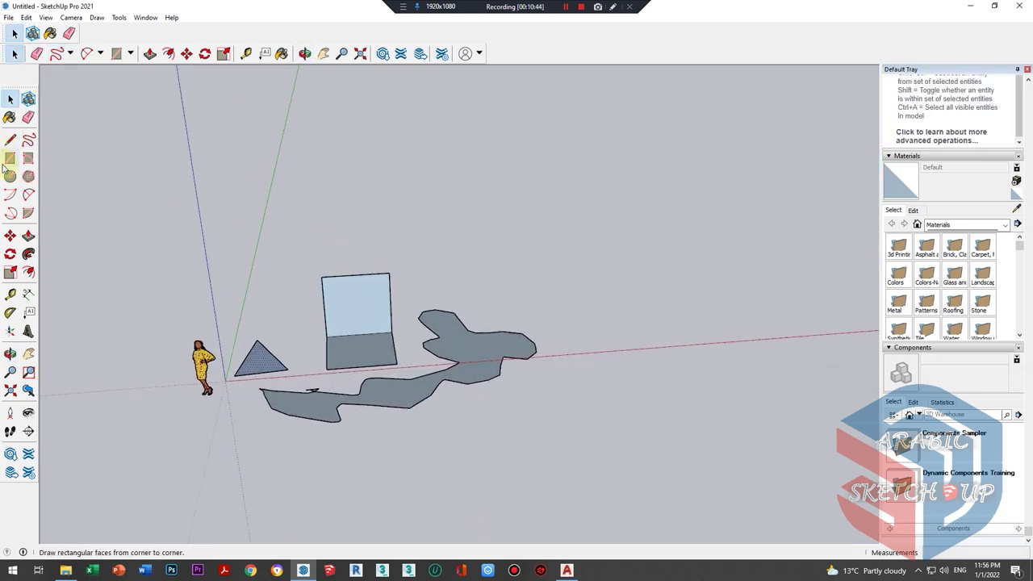
pyautogui.click(10, 158)
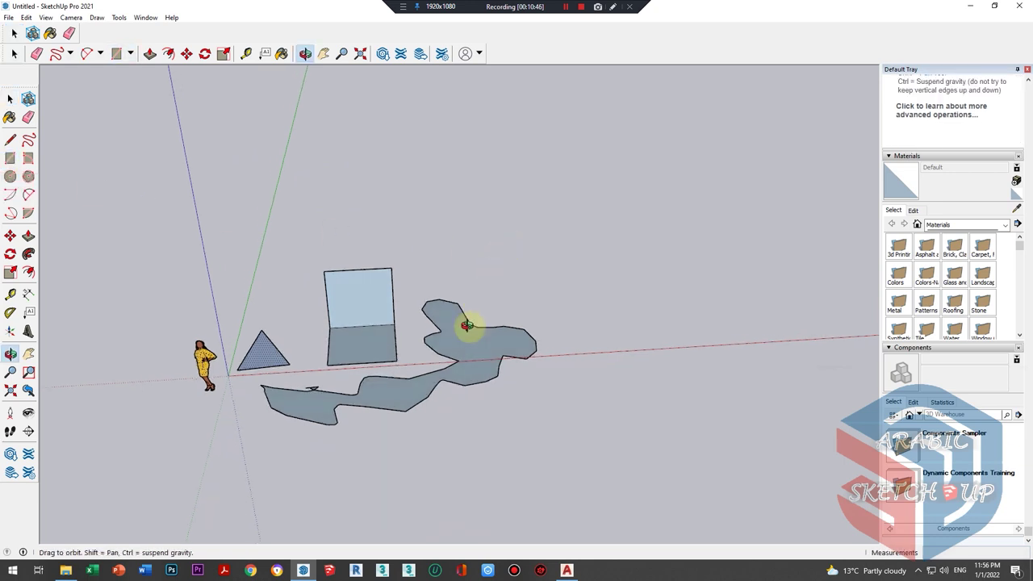
pyautogui.moveTo(465, 326); pyautogui.dragTo(588, 353, button='middle')
pyautogui.click(579, 362)
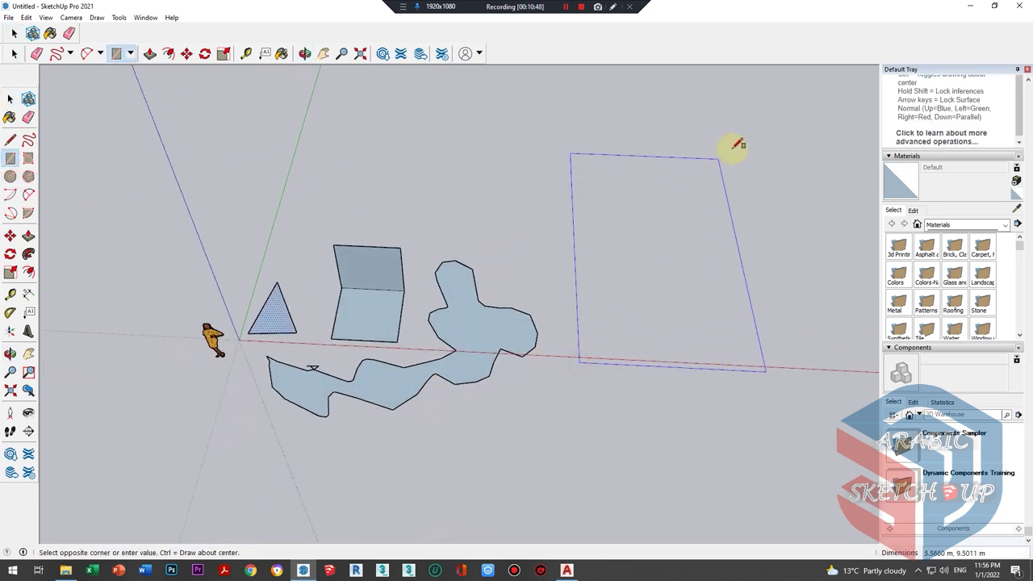
pyautogui.scroll(1, 701, 214)
pyautogui.scroll(1, 701, 219)
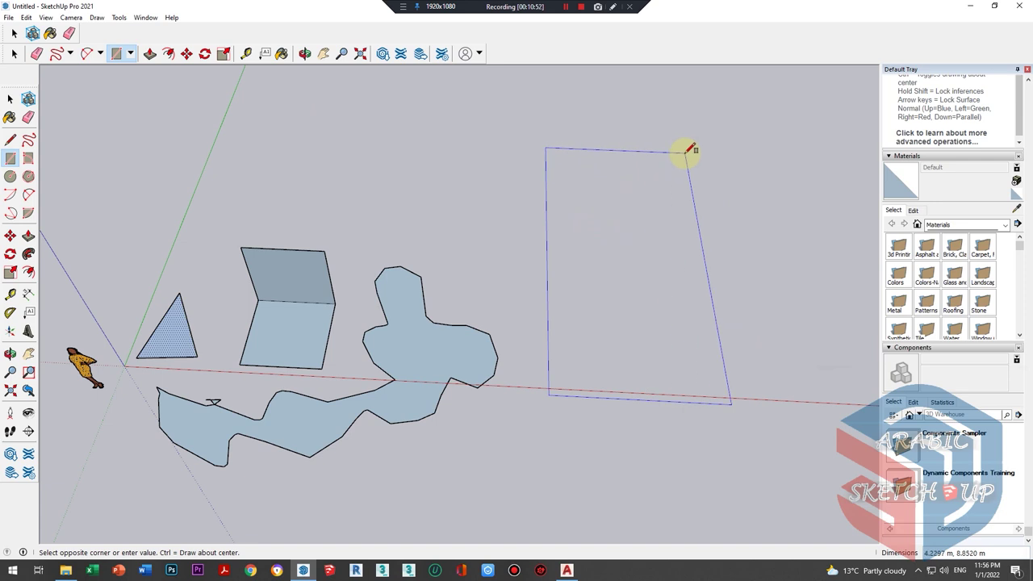
pyautogui.scroll(-1, 677, 154)
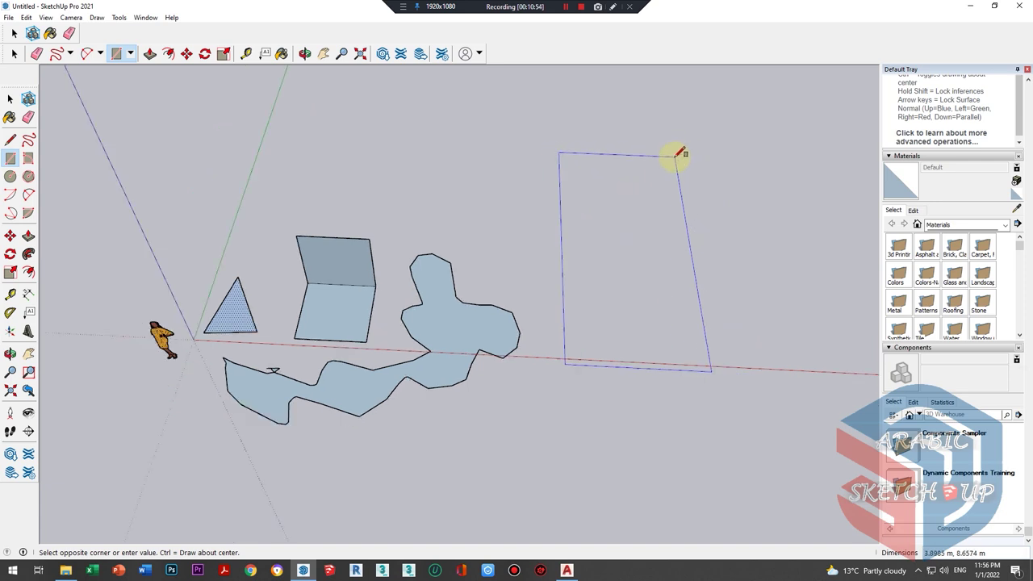
pyautogui.click(685, 153)
# - Draw an upright white rectangle face above the existing shapes
pyautogui.moveTo(685, 155); pyautogui.dragTo(355, 279, button='middle')
pyautogui.click(355, 281)
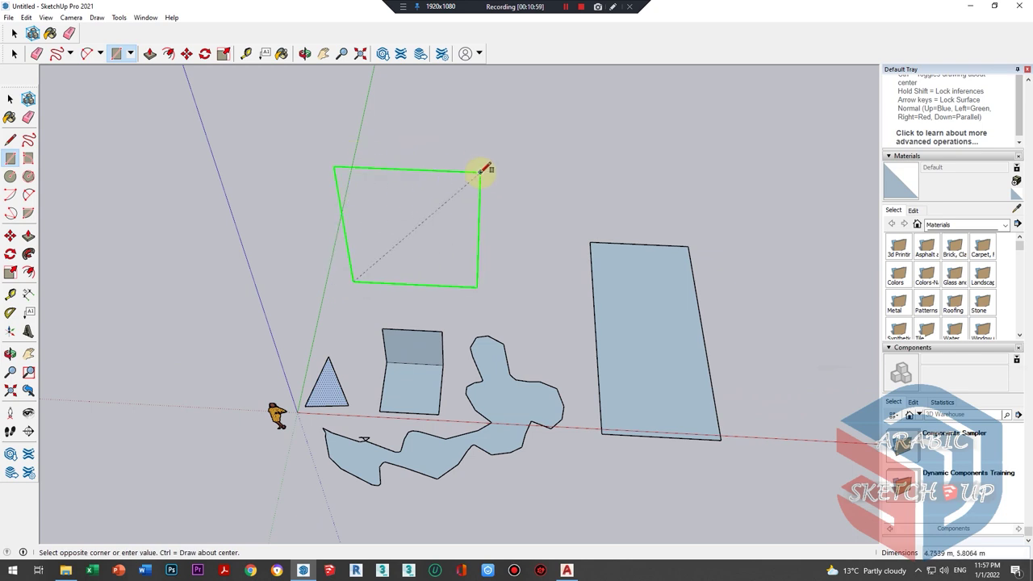
pyautogui.moveTo(483, 216)
pyautogui.mouseDown(button='middle')
pyautogui.moveTo(484, 121)
pyautogui.moveTo(476, 173)
pyautogui.mouseUp(button='middle')
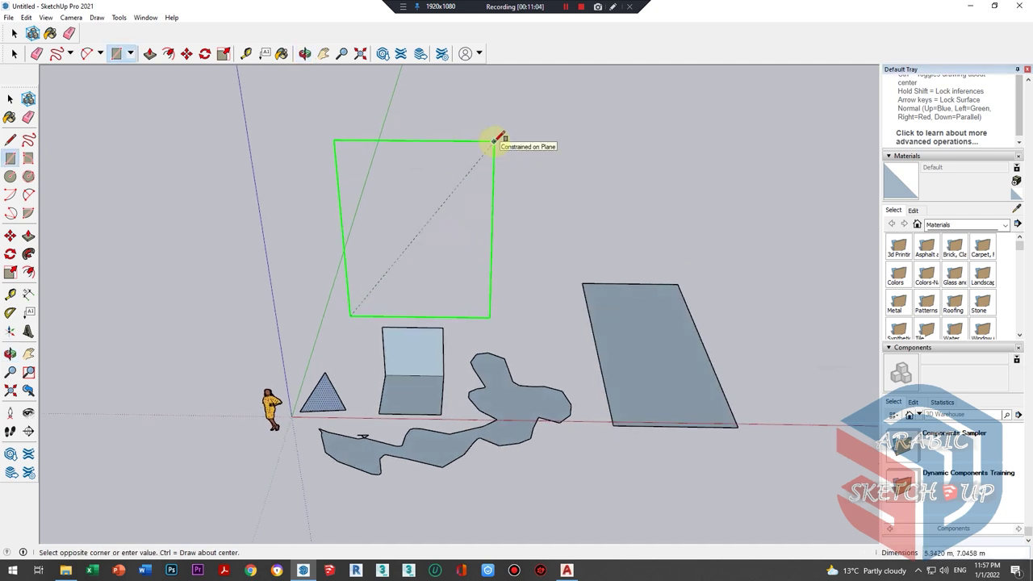
pyautogui.click(495, 139)
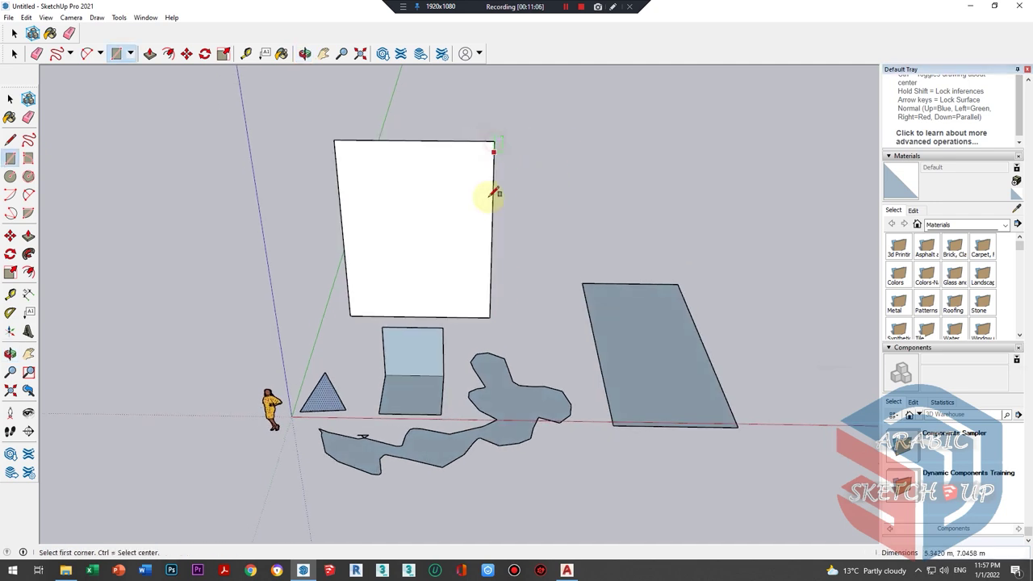
# - Draw a vertical dark rectangle at the left, locked to the red plane with the Right arrow
pyautogui.moveTo(490, 191); pyautogui.dragTo(242, 322, button='middle')
pyautogui.click(172, 365)
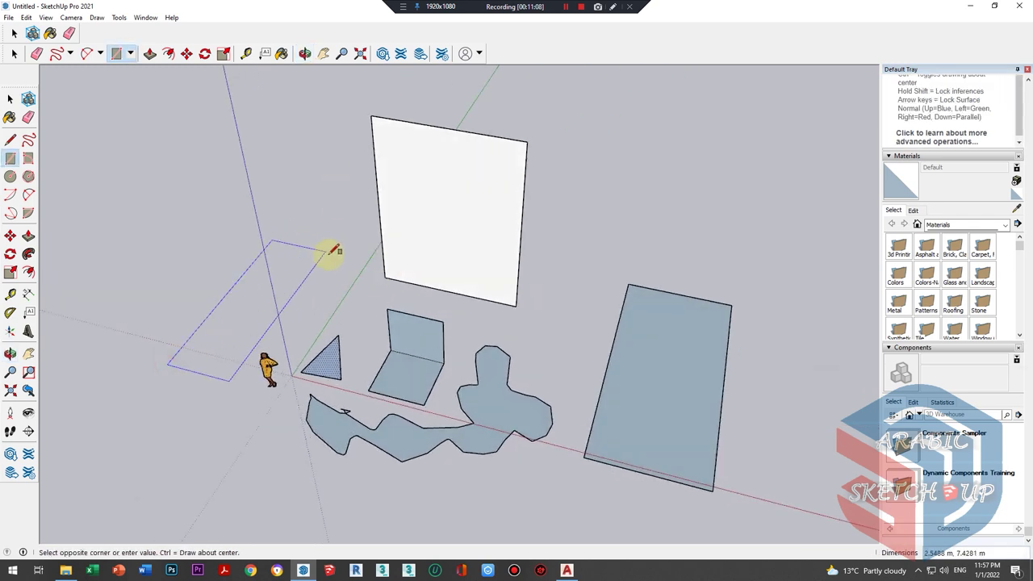
pyautogui.press('Right')
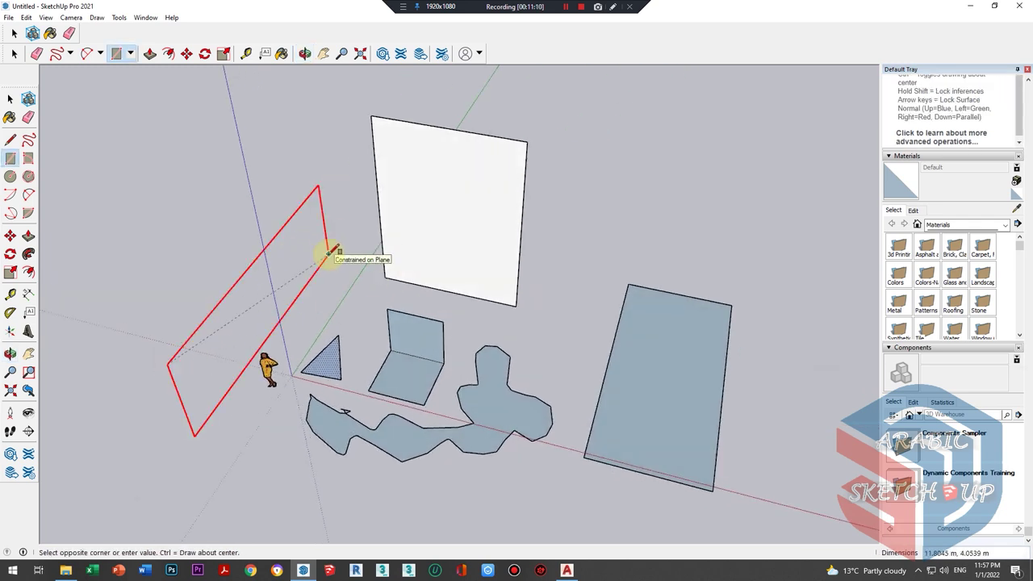
pyautogui.click(329, 252)
# - Draw a second flat rectangle on the ground below the red axis
pyautogui.moveTo(355, 295)
pyautogui.mouseDown(button='middle')
pyautogui.moveTo(175, 150)
pyautogui.moveTo(408, 166)
pyautogui.moveTo(500, 278)
pyautogui.moveTo(342, 272)
pyautogui.mouseUp(button='middle')
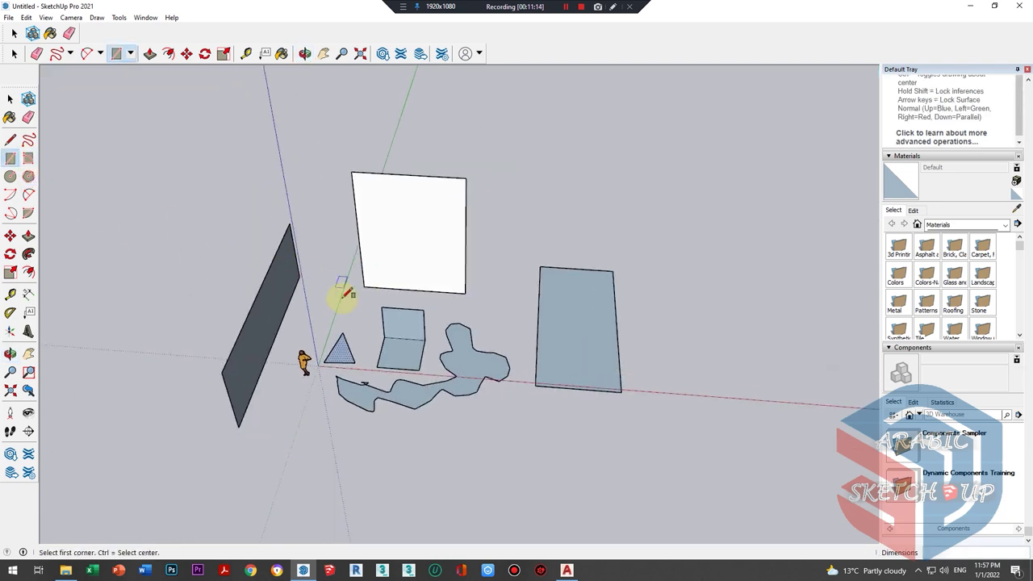
pyautogui.scroll(-2, 342, 293)
pyautogui.click(529, 416)
pyautogui.scroll(2, 581, 387)
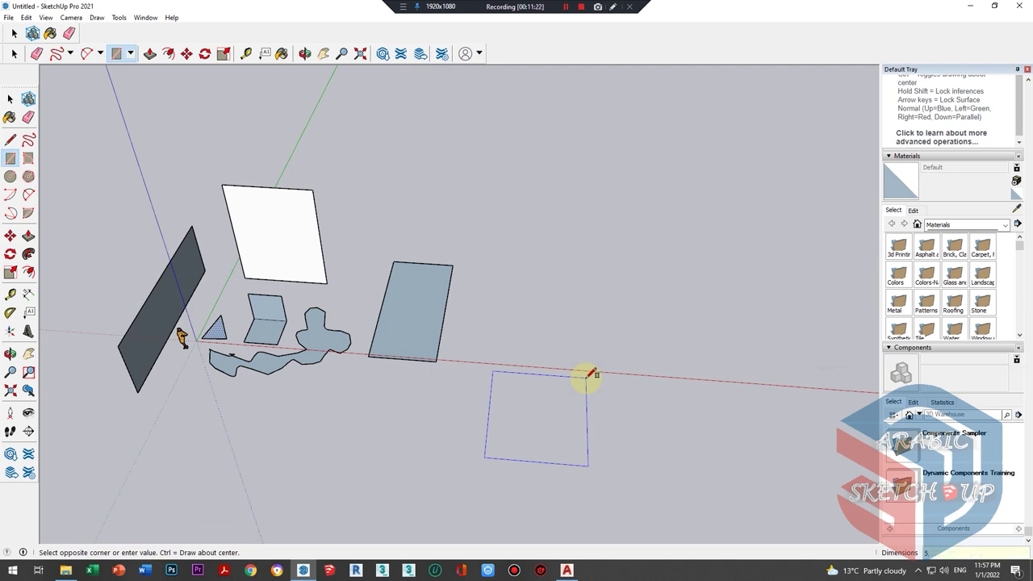
pyautogui.click(588, 375)
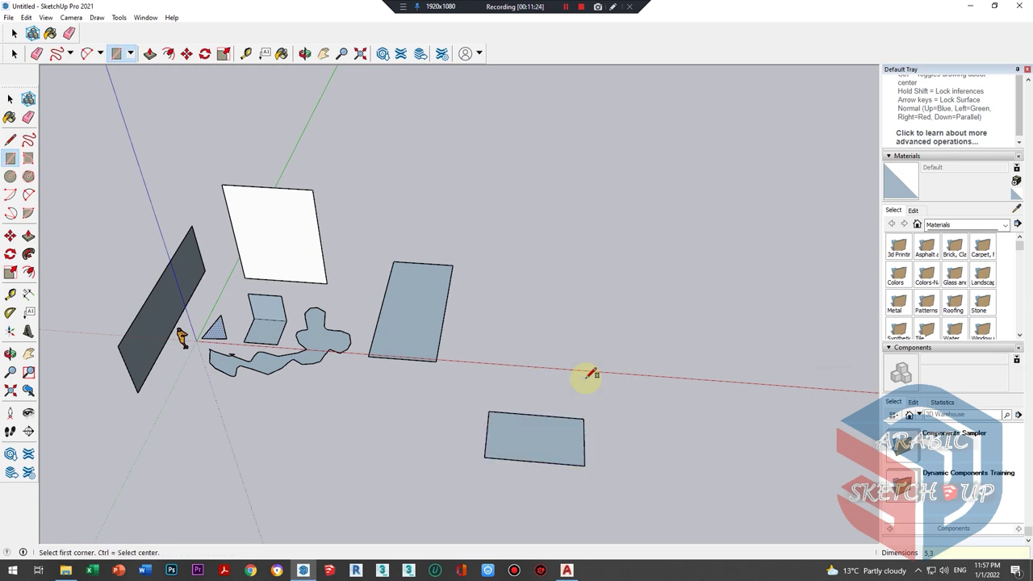
pyautogui.scroll(1, 535, 491)
pyautogui.scroll(2, 622, 369)
pyautogui.scroll(1, 637, 305)
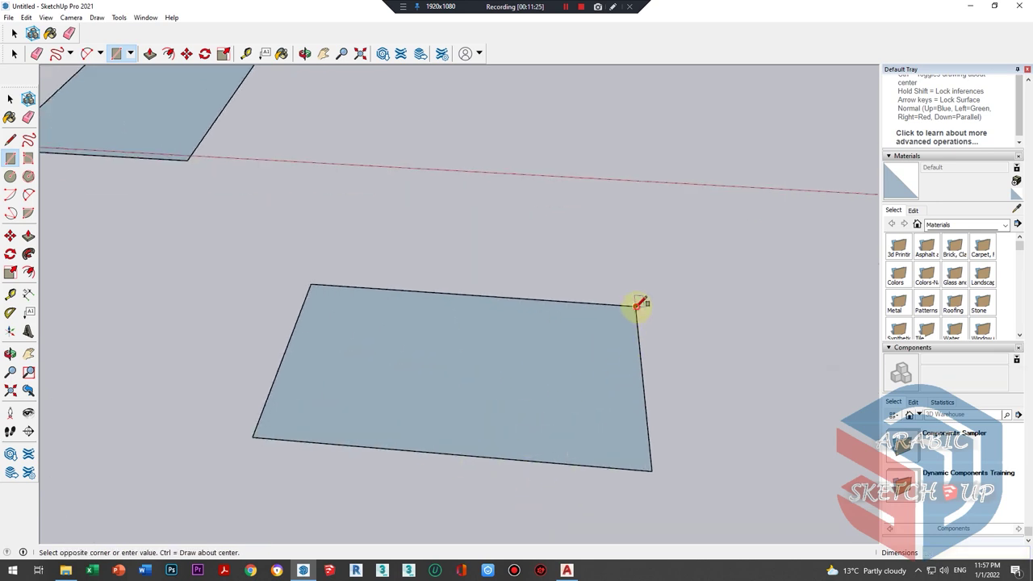
# - Cancel the leftover rectangle and an aborted straight line
pyautogui.press('Escape')
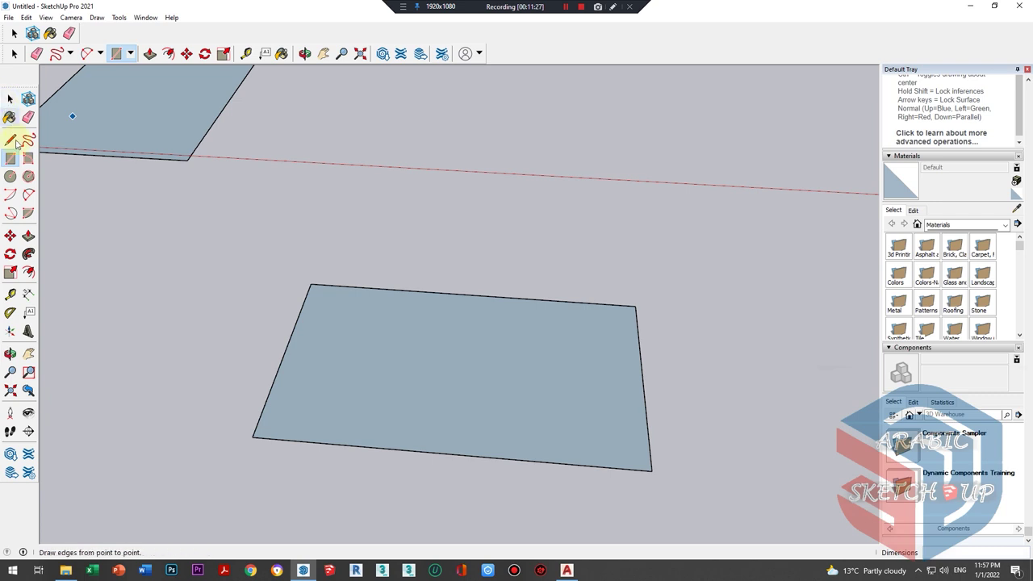
pyautogui.click(16, 142)
pyautogui.click(635, 306)
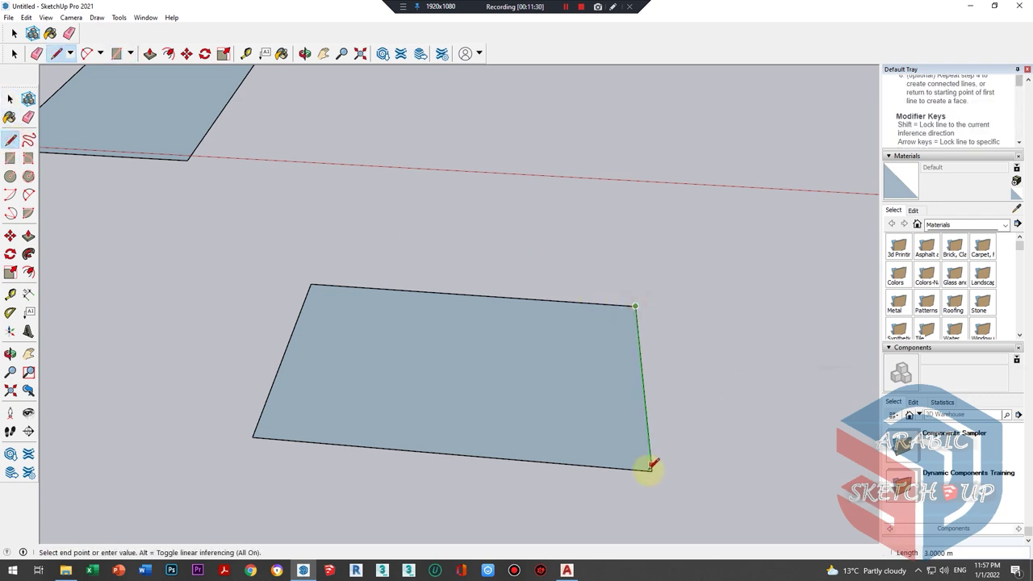
pyautogui.press('Escape')
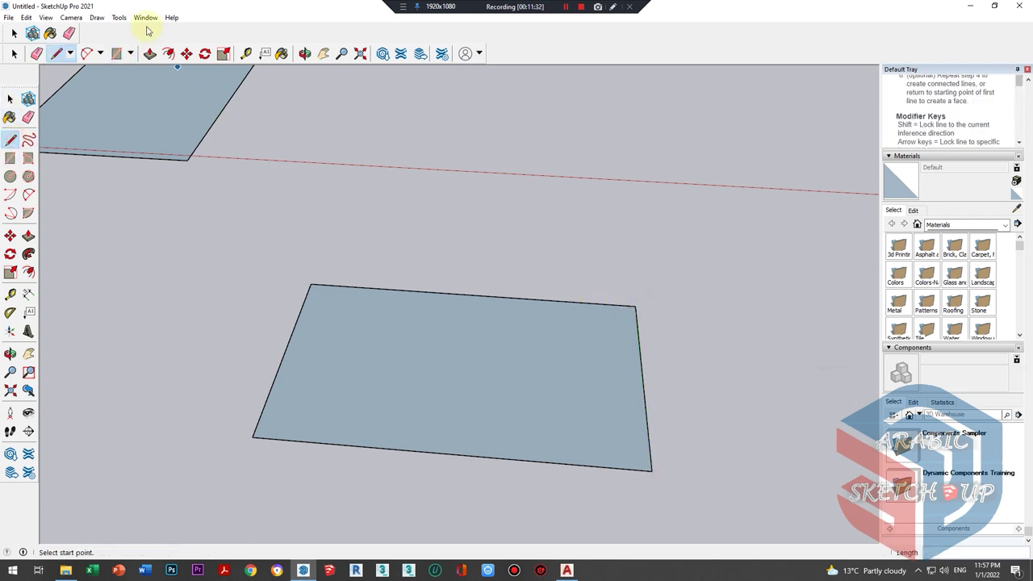
# - Set the Model Info Units length precision to 0.00 m
pyautogui.click(146, 17)
pyautogui.click(166, 73)
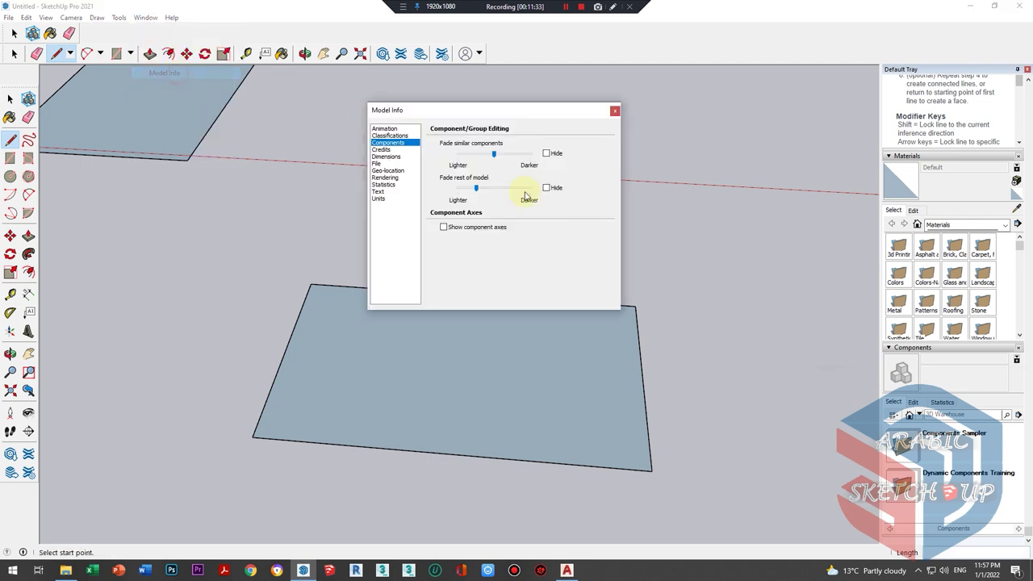
pyautogui.click(615, 111)
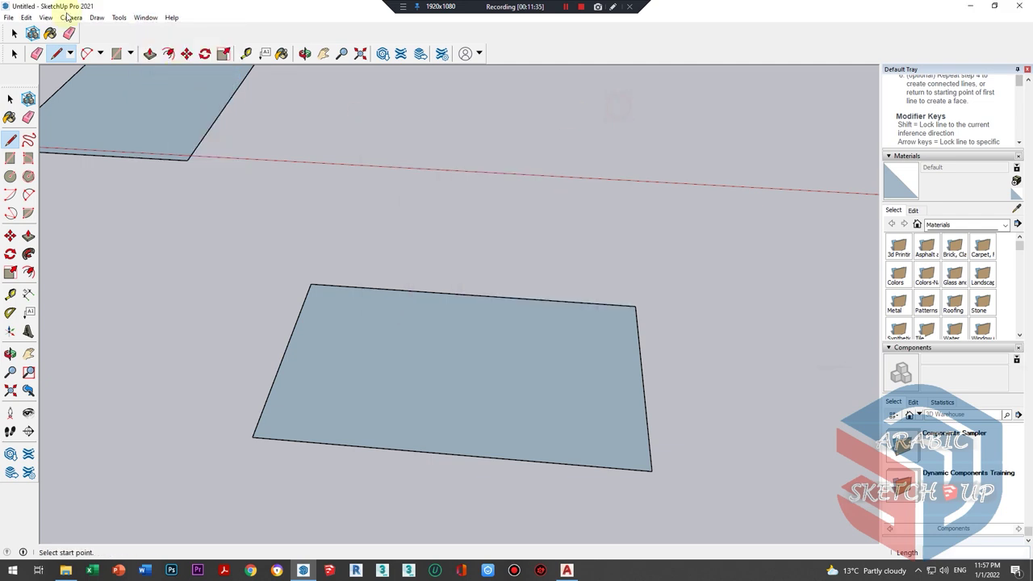
pyautogui.click(146, 17)
pyautogui.click(207, 72)
pyautogui.click(395, 198)
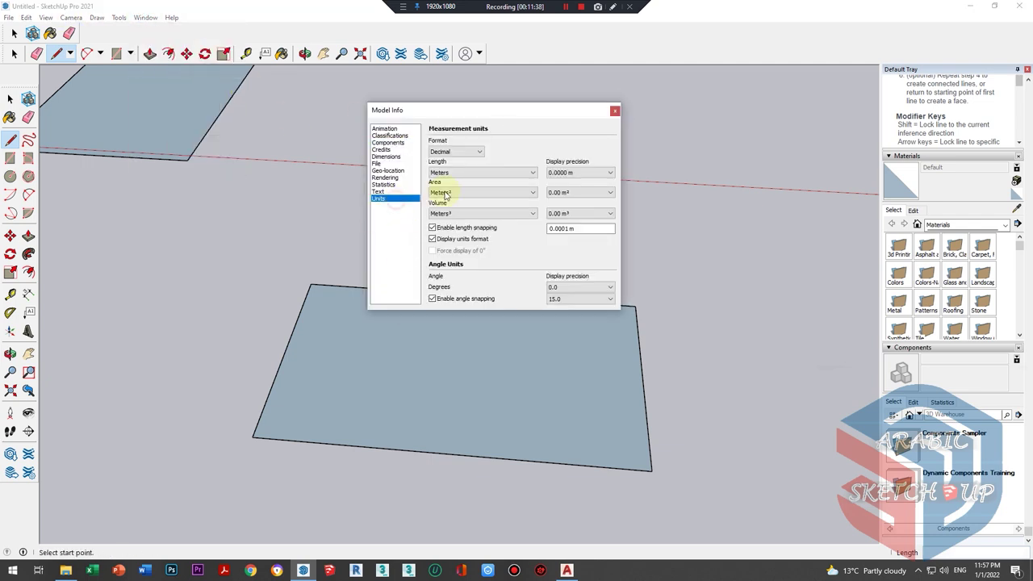
pyautogui.click(578, 173)
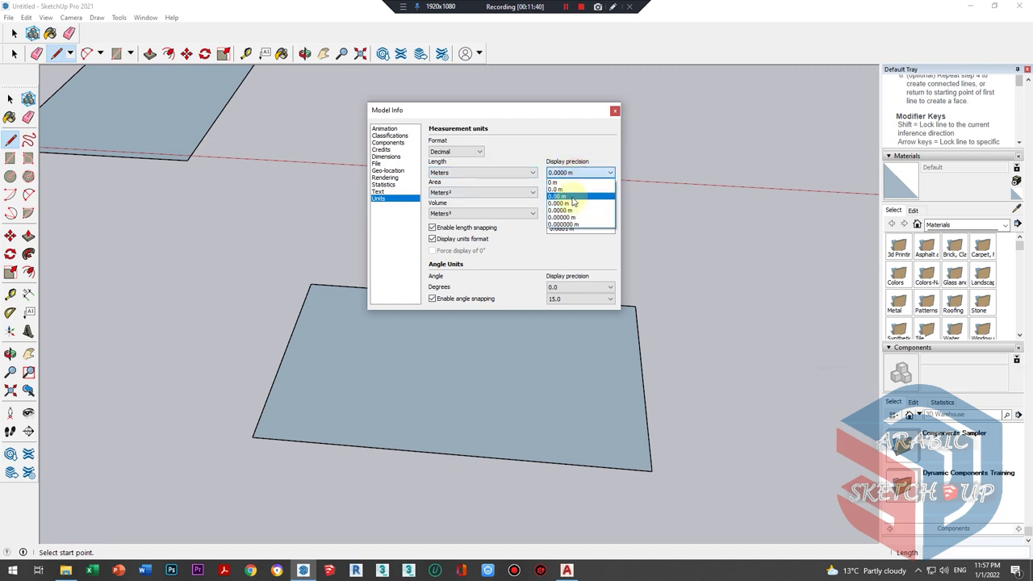
pyautogui.click(574, 192)
pyautogui.click(614, 111)
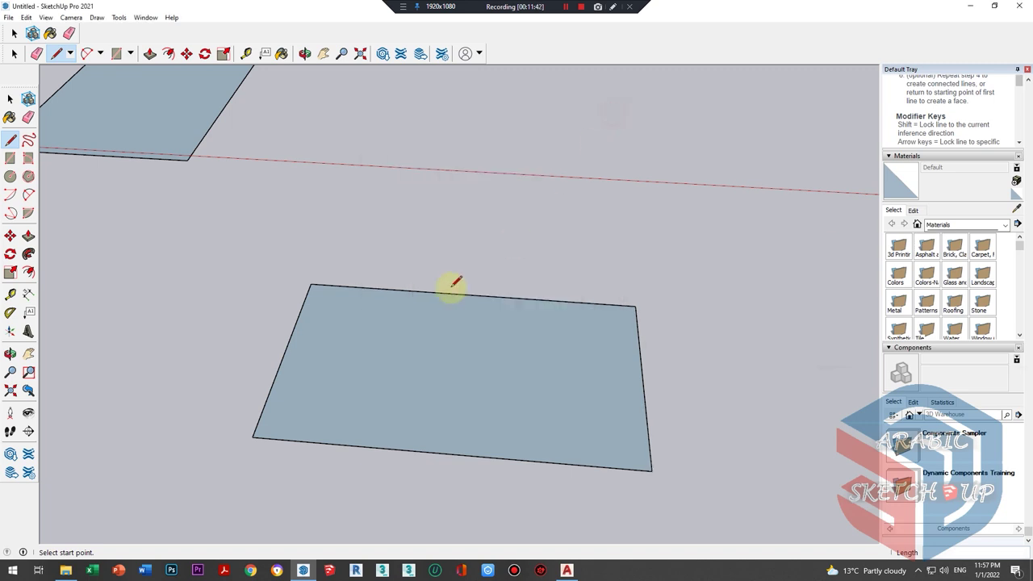
pyautogui.scroll(-2, 436, 299)
pyautogui.scroll(-3, 387, 314)
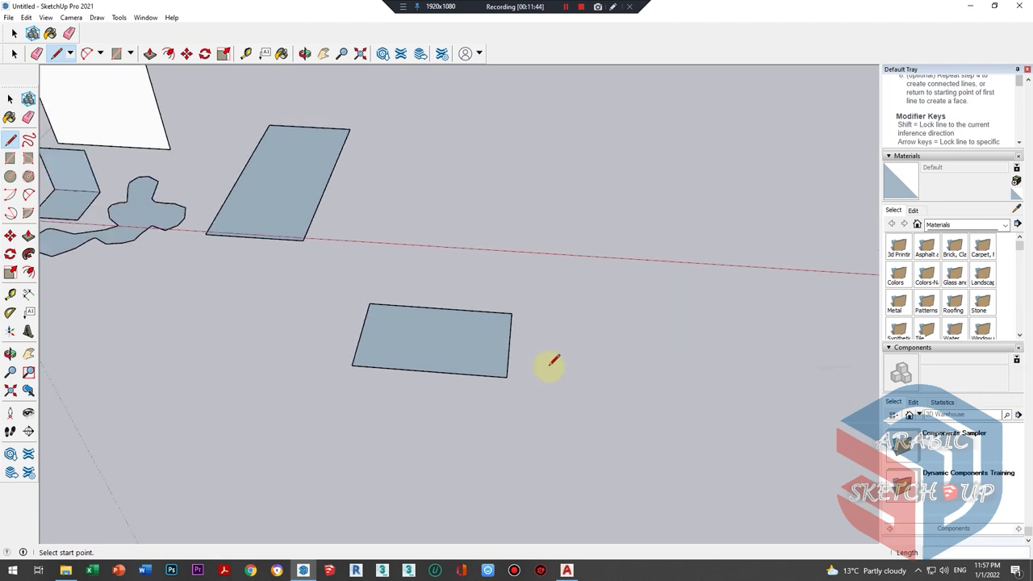
pyautogui.scroll(2, 455, 327)
pyautogui.scroll(2, 532, 387)
pyautogui.click(535, 401)
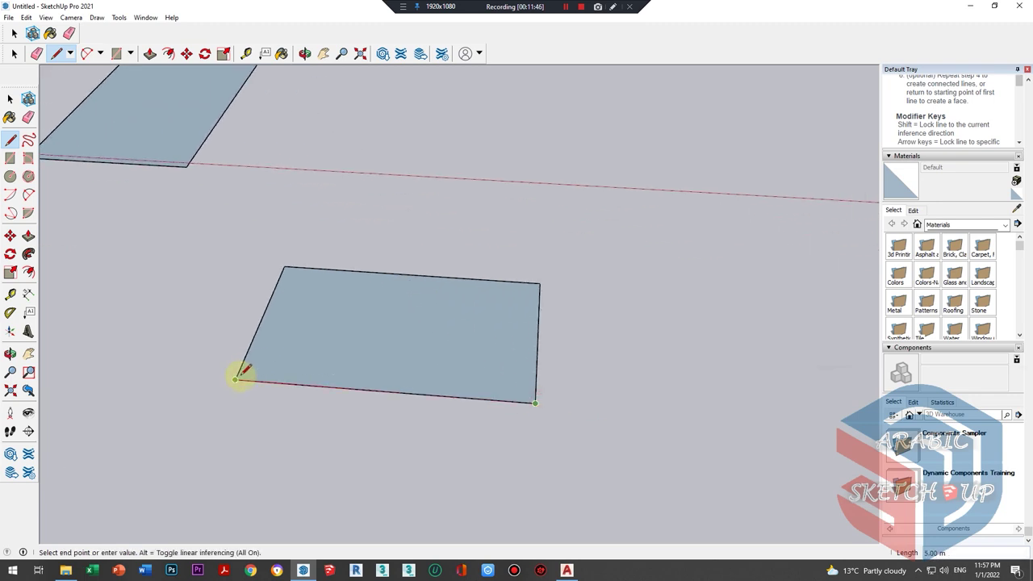
pyautogui.scroll(-2, 433, 347)
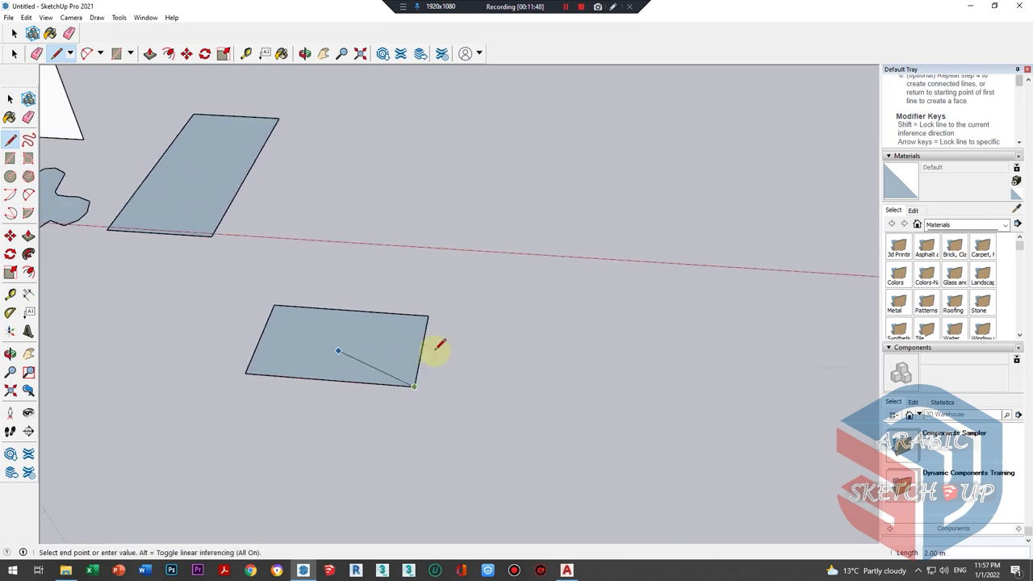
pyautogui.scroll(-1, 444, 373)
pyautogui.click(444, 374)
pyautogui.scroll(2, 163, 226)
pyautogui.scroll(-2, 164, 226)
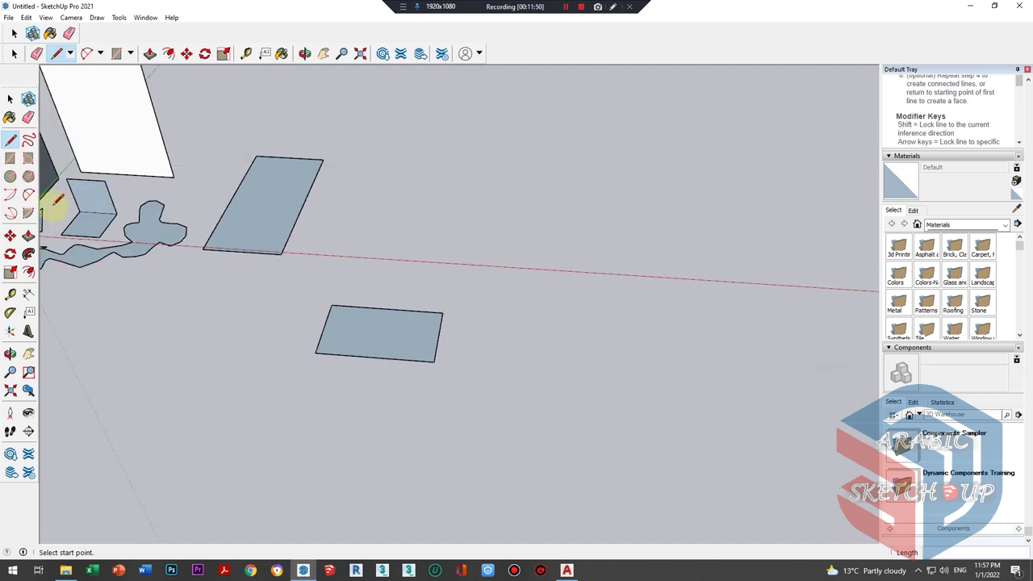
pyautogui.scroll(2, 89, 238)
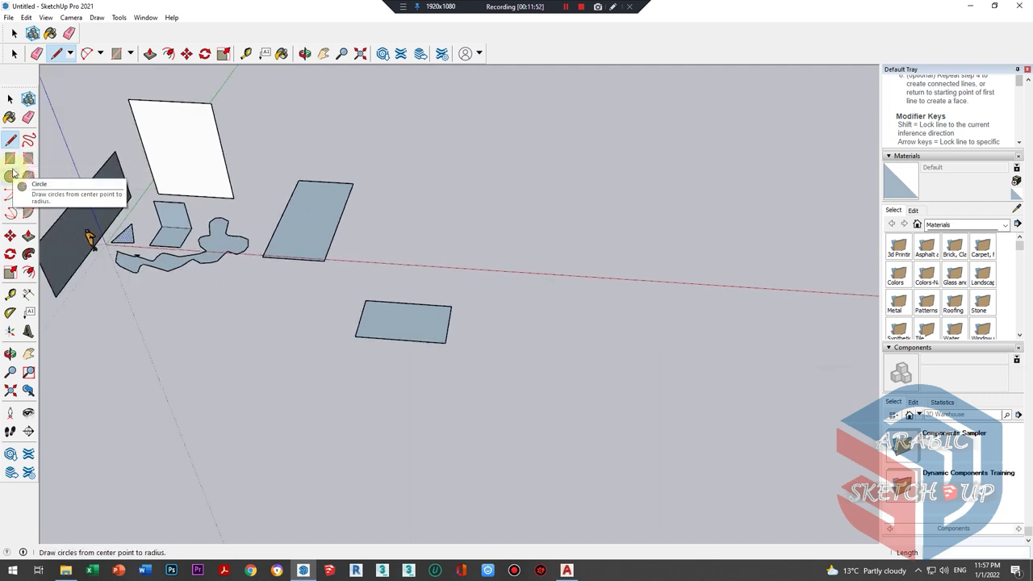
# - Draw a large circular face of radius 4 below the rectangles
pyautogui.click(9, 176)
pyautogui.scroll(-2, 535, 312)
pyautogui.scroll(2, 318, 325)
pyautogui.scroll(2, 319, 326)
pyautogui.write('4')
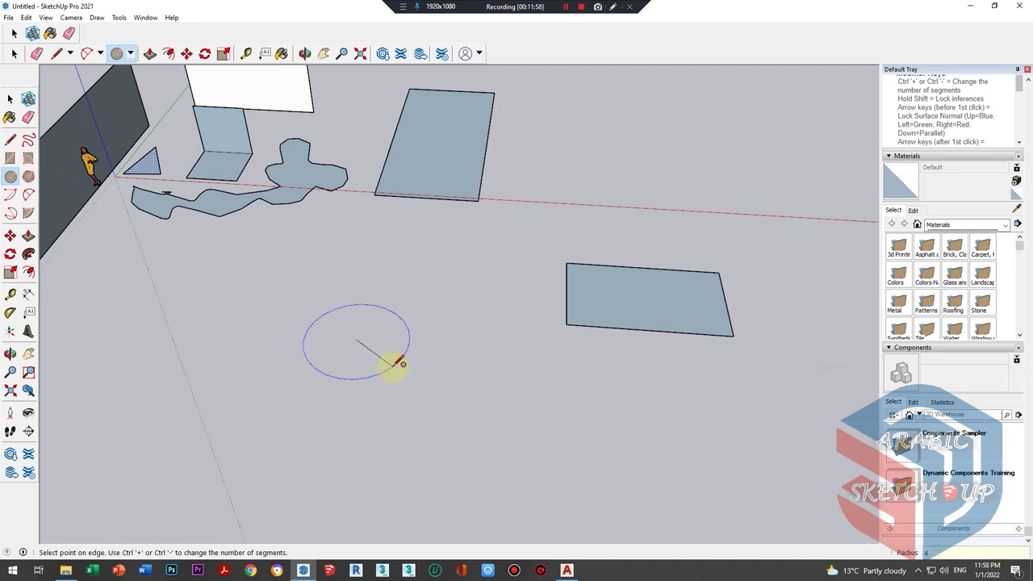
pyautogui.press('Return')
pyautogui.scroll(2, 372, 331)
pyautogui.moveTo(387, 247); pyautogui.dragTo(323, 315, button='middle')
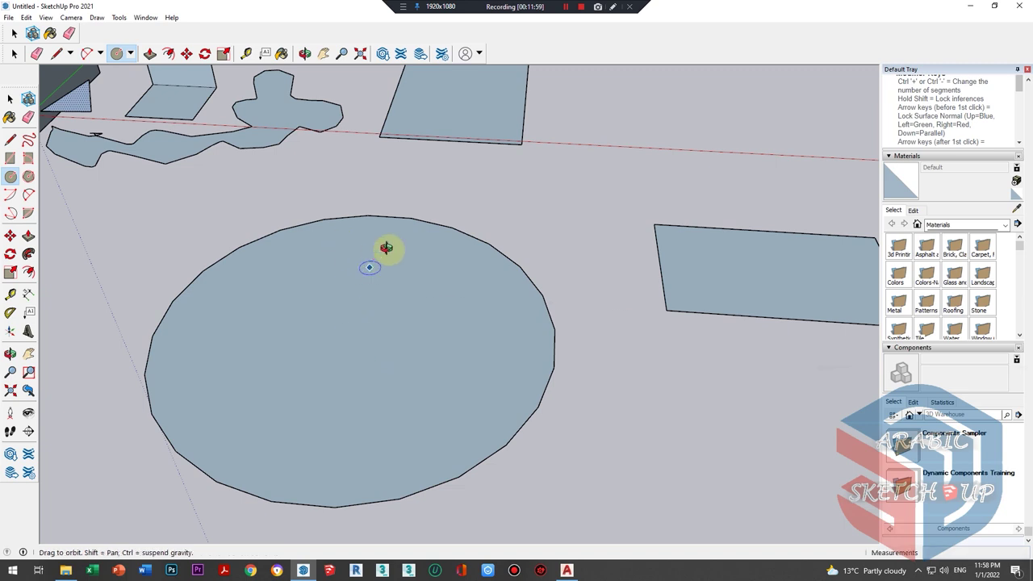
pyautogui.scroll(3, 750, 414)
pyautogui.scroll(2, 670, 325)
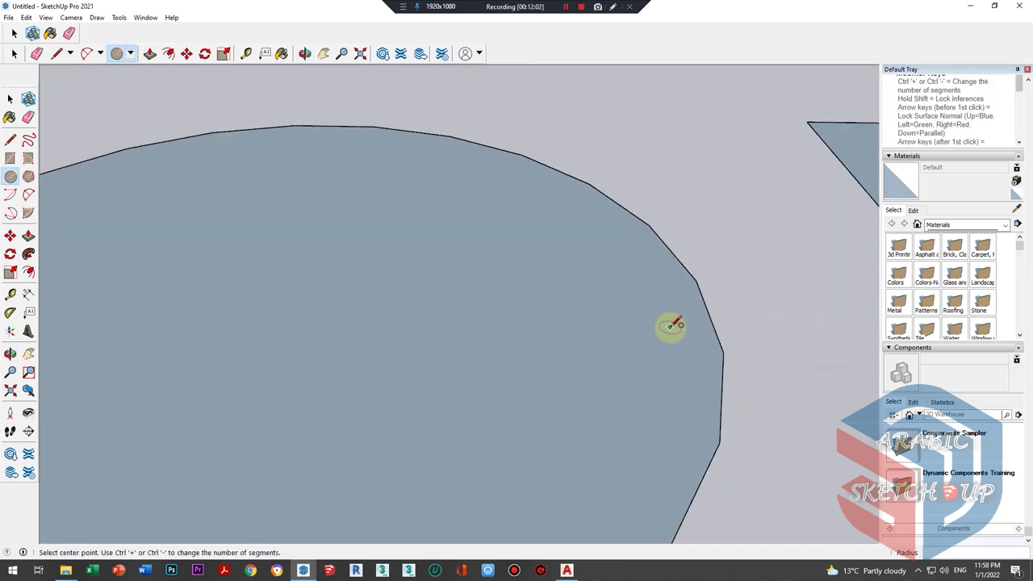
pyautogui.scroll(-3, 657, 339)
pyautogui.scroll(-2, 635, 325)
# - Draw a smaller circular face centred on the red axis
pyautogui.moveTo(635, 325)
pyautogui.mouseDown(button='middle')
pyautogui.moveTo(468, 247)
pyautogui.moveTo(657, 376)
pyautogui.mouseUp(button='middle')
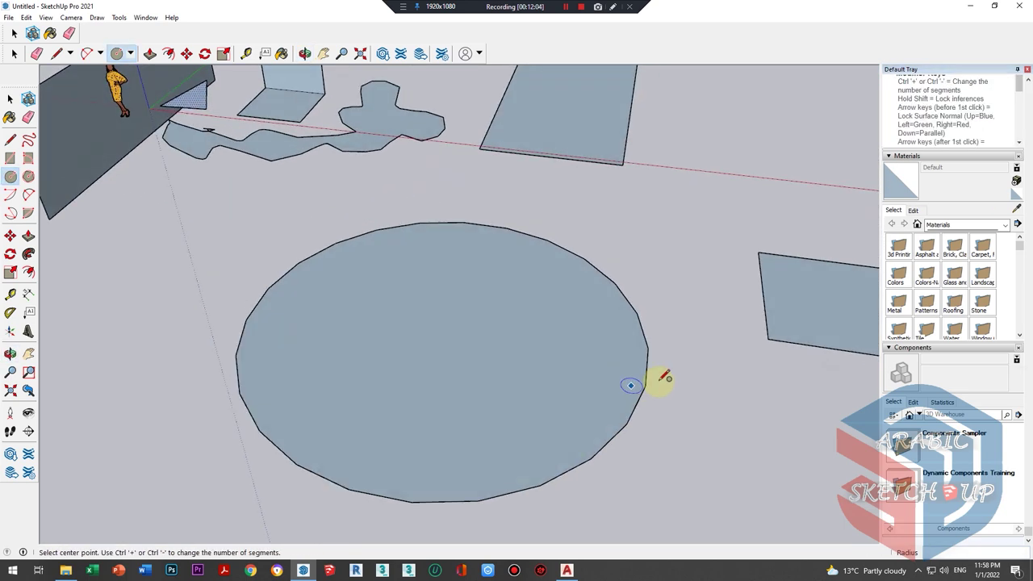
pyautogui.scroll(-1, 364, 301)
pyautogui.scroll(-1, 347, 299)
pyautogui.moveTo(347, 298)
pyautogui.mouseDown(button='middle')
pyautogui.moveTo(426, 334)
pyautogui.moveTo(594, 330)
pyautogui.moveTo(462, 283)
pyautogui.mouseUp(button='middle')
pyautogui.scroll(-2, 462, 283)
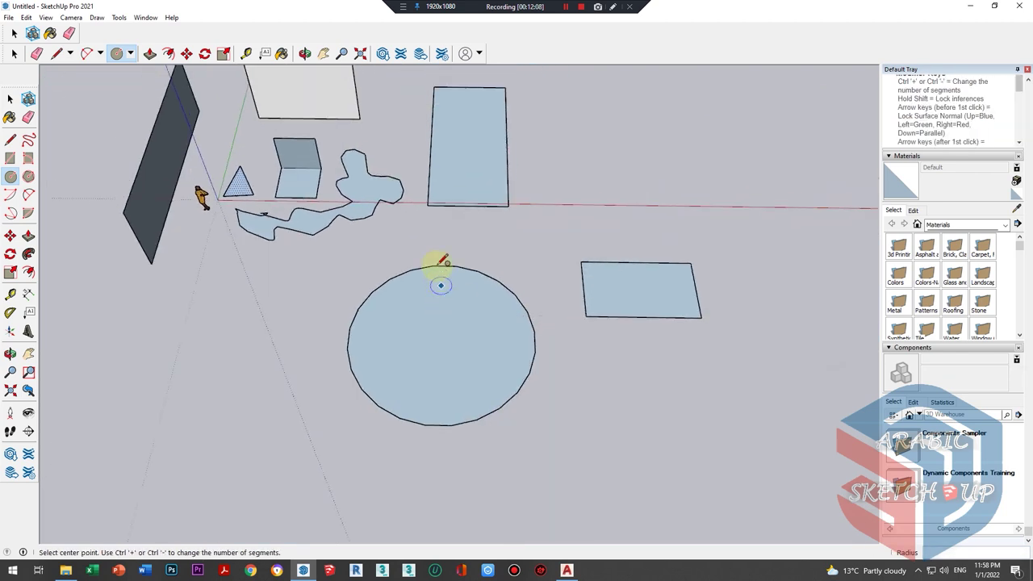
pyautogui.scroll(2, 442, 261)
pyautogui.scroll(-1, 435, 267)
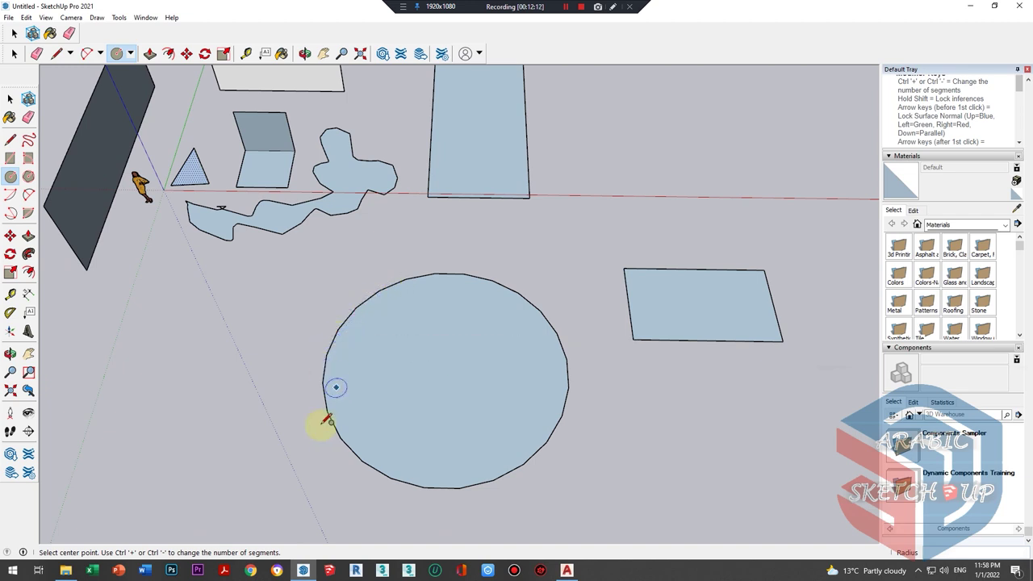
pyautogui.scroll(2, 516, 407)
pyautogui.scroll(-2, 318, 314)
pyautogui.scroll(-1, 376, 237)
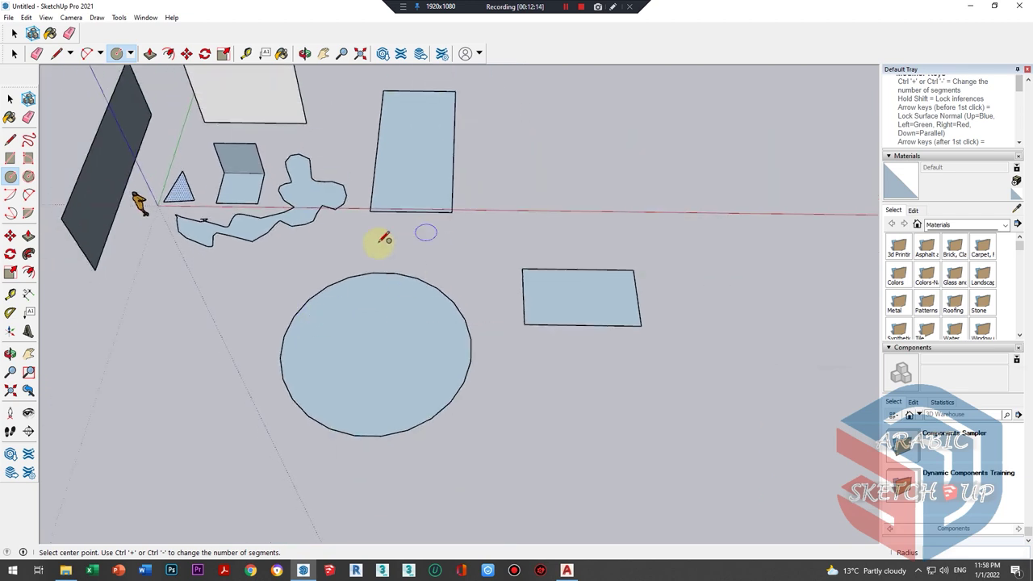
pyautogui.moveTo(376, 238)
pyautogui.mouseDown(button='middle')
pyautogui.moveTo(318, 334)
pyautogui.moveTo(484, 150)
pyautogui.moveTo(428, 180)
pyautogui.moveTo(119, 226)
pyautogui.mouseUp(button='middle')
pyautogui.write('50')
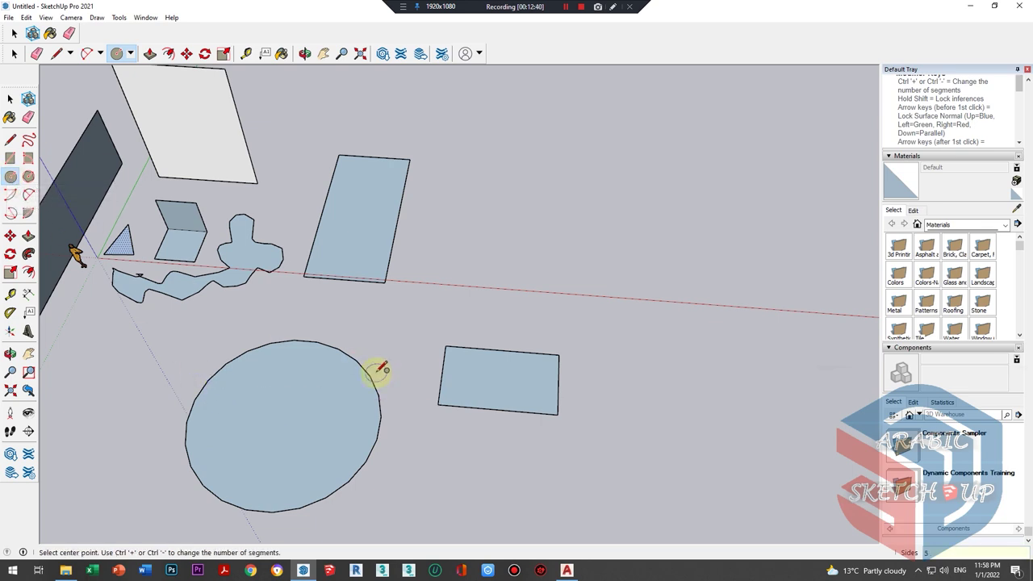
pyautogui.click(544, 279)
pyautogui.click(594, 311)
pyautogui.moveTo(571, 345); pyautogui.dragTo(352, 299, button='middle')
pyautogui.scroll(3, 554, 325)
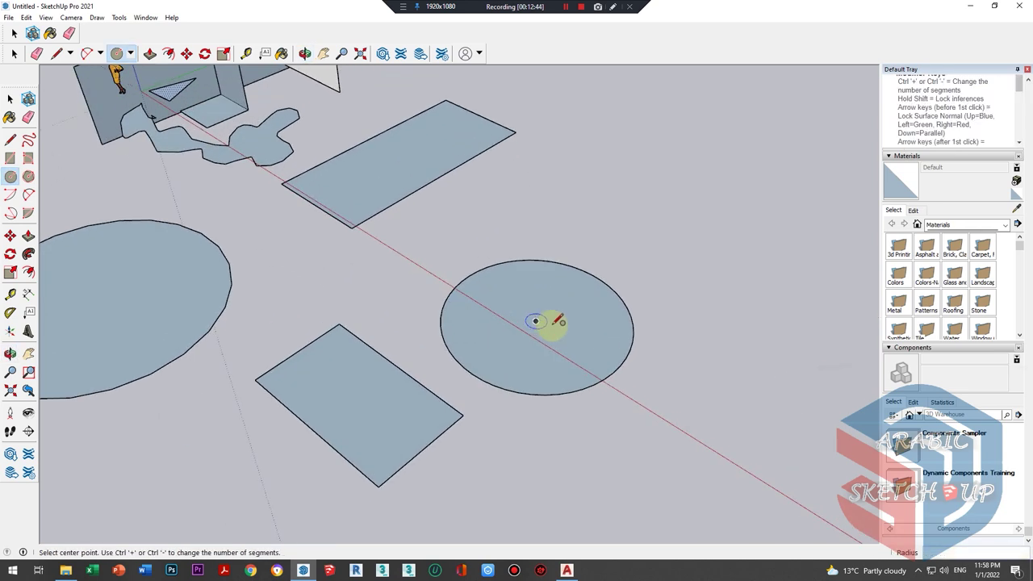
pyautogui.moveTo(546, 342)
pyautogui.mouseDown(button='middle')
pyautogui.moveTo(535, 422)
pyautogui.moveTo(306, 341)
pyautogui.moveTo(338, 307)
pyautogui.mouseUp(button='middle')
pyautogui.scroll(-2, 532, 413)
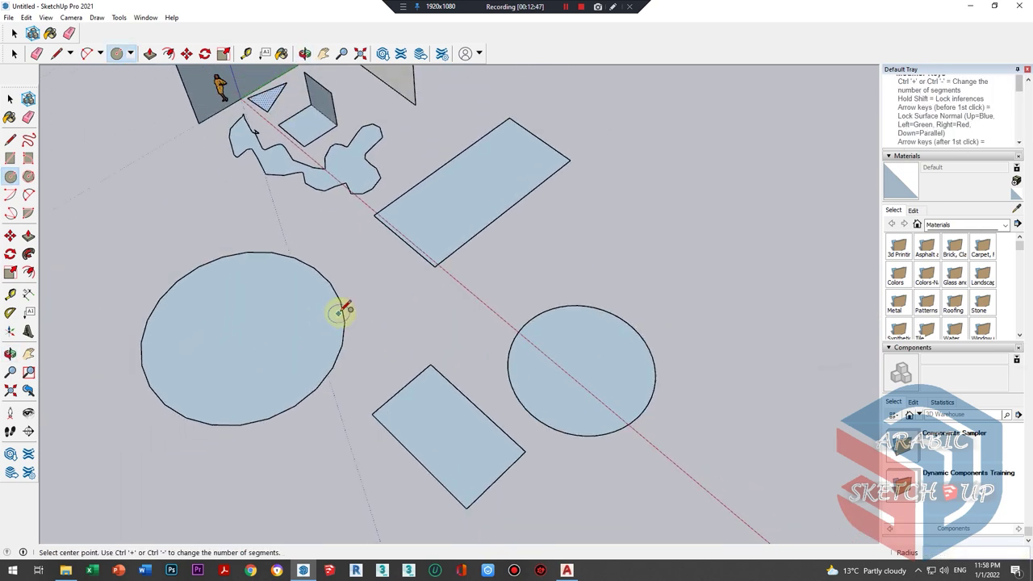
# - Draw a first flat hexagon left of the large circle, sized to its corners with Ctrl
pyautogui.click(28, 178)
pyautogui.scroll(-2, 415, 299)
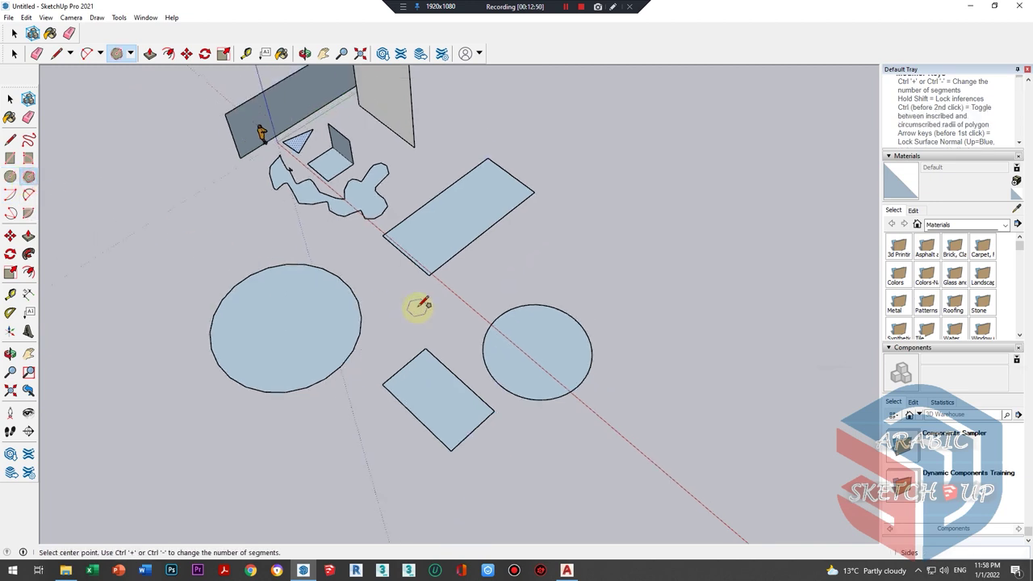
pyautogui.scroll(3, 196, 254)
pyautogui.scroll(2, 232, 250)
pyautogui.moveTo(232, 250); pyautogui.dragTo(385, 258, button='middle')
pyautogui.scroll(2, 342, 299)
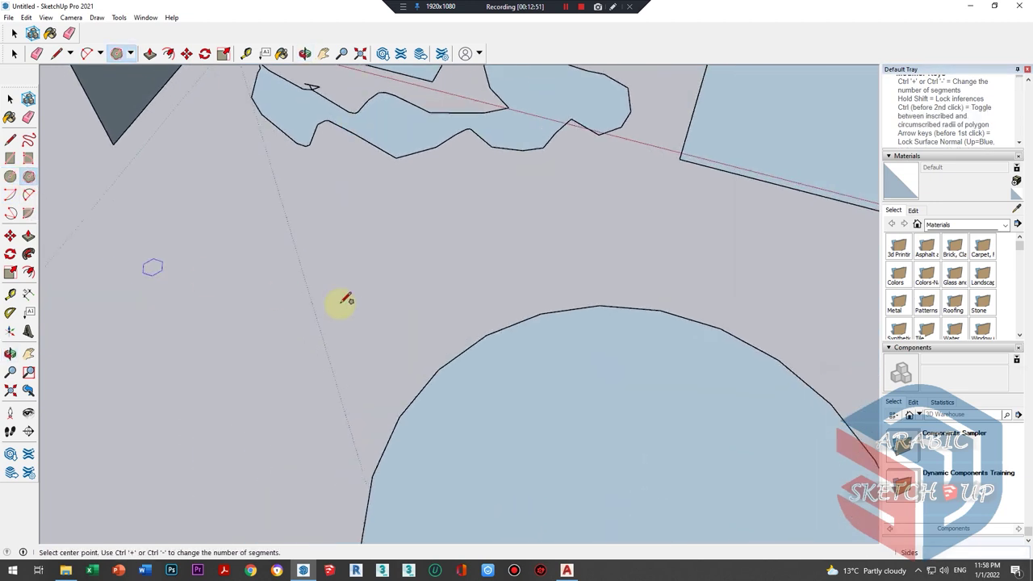
pyautogui.scroll(2, 234, 281)
pyautogui.click(303, 242)
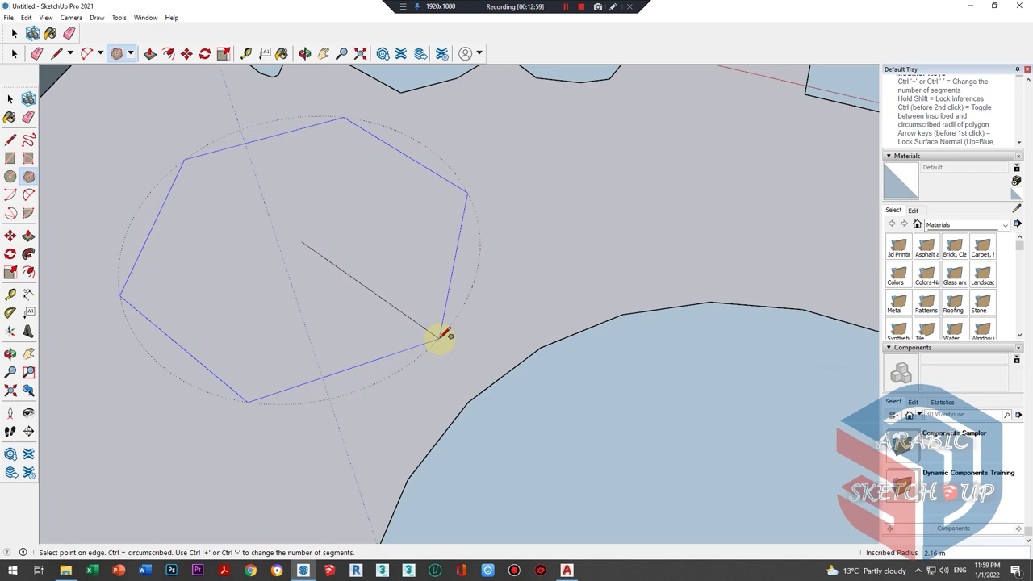
pyautogui.scroll(-1, 442, 334)
pyautogui.scroll(-1, 442, 335)
pyautogui.press('ctrl')
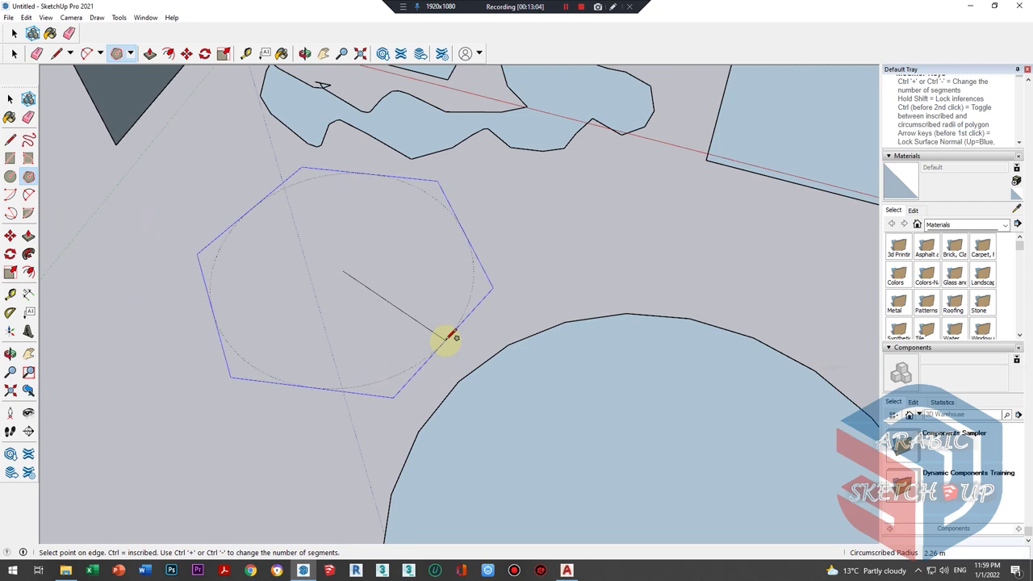
pyautogui.click(443, 347)
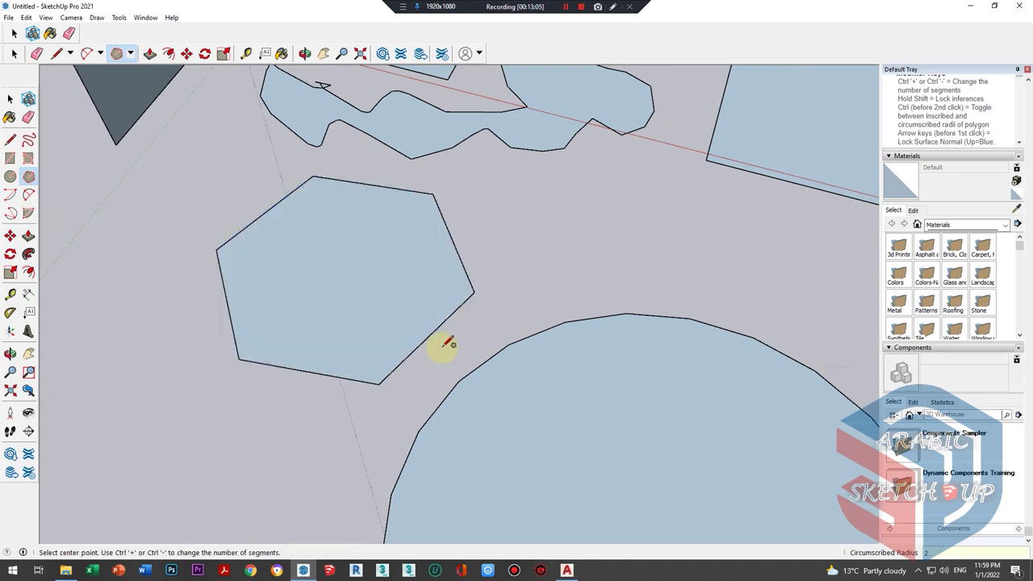
# - Draw a second hexagon at lower left, sized to its sides again
pyautogui.scroll(-1, 516, 274)
pyautogui.click(122, 427)
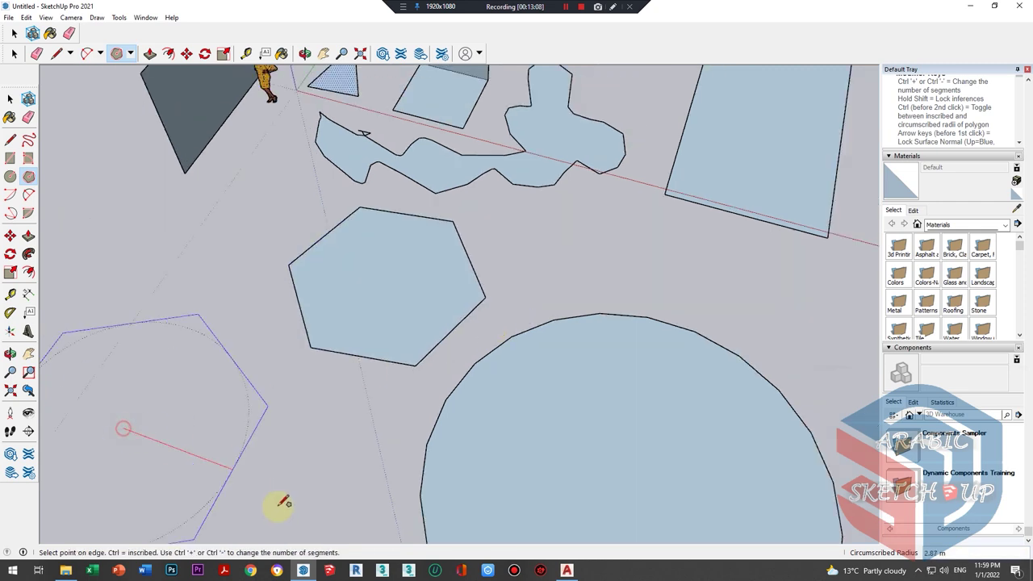
pyautogui.scroll(-1, 244, 480)
pyautogui.scroll(1, 234, 488)
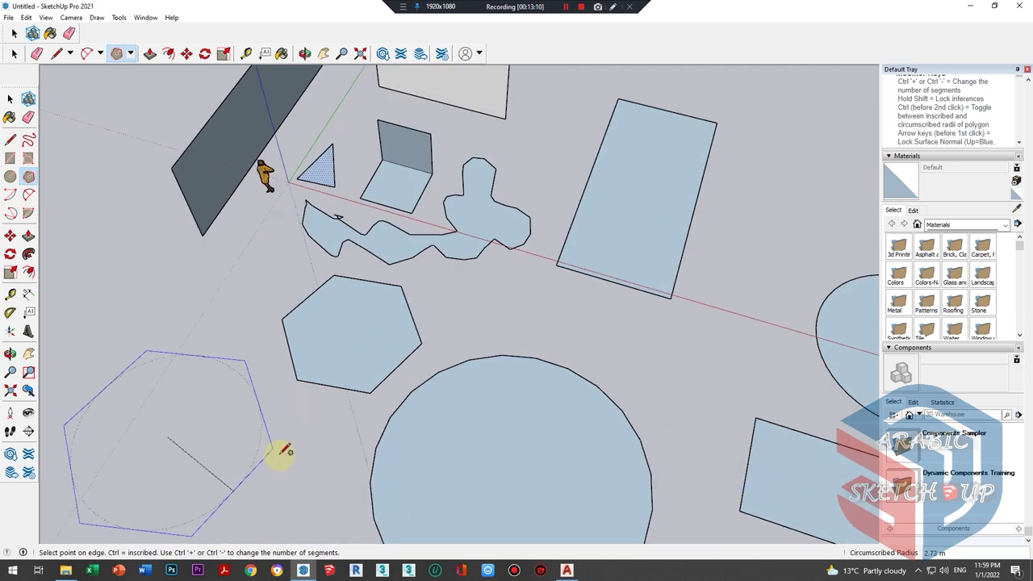
pyautogui.scroll(1, 277, 449)
pyautogui.scroll(1, 226, 489)
pyautogui.scroll(-1, 314, 466)
pyautogui.press('ctrl')
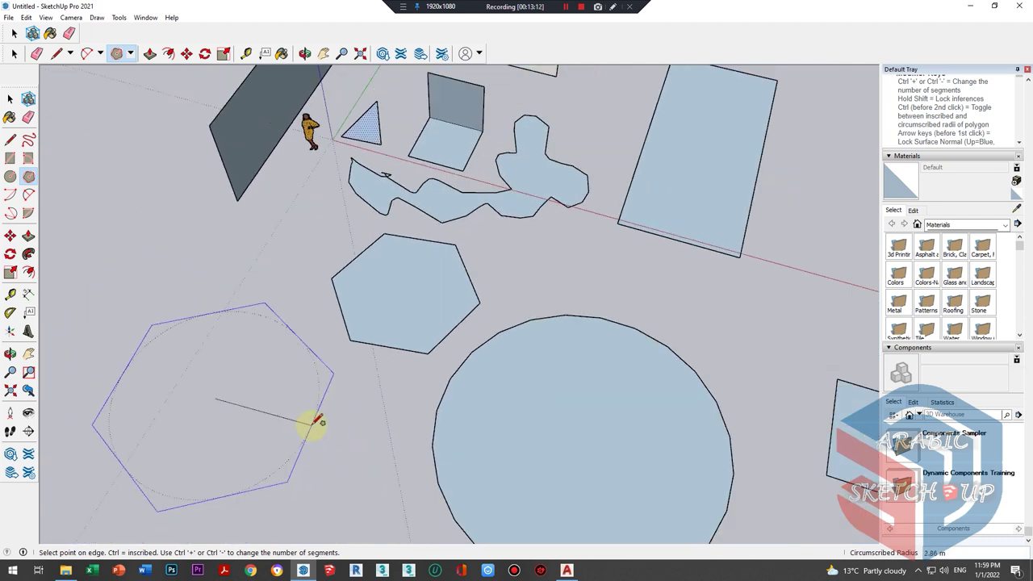
pyautogui.click(315, 421)
pyautogui.moveTo(307, 422)
pyautogui.mouseDown(button='middle')
pyautogui.moveTo(362, 295)
pyautogui.moveTo(502, 346)
pyautogui.moveTo(298, 424)
pyautogui.mouseUp(button='middle')
pyautogui.scroll(-2, 278, 411)
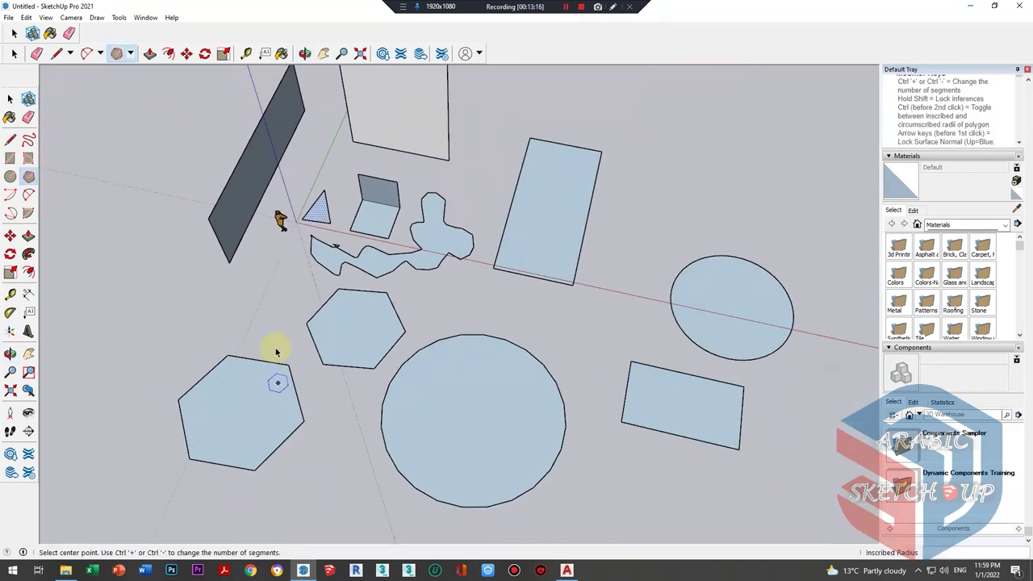
pyautogui.press('space')
pyautogui.moveTo(292, 360)
pyautogui.mouseDown(button='middle')
pyautogui.moveTo(380, 286)
pyautogui.moveTo(350, 323)
pyautogui.mouseUp(button='middle')
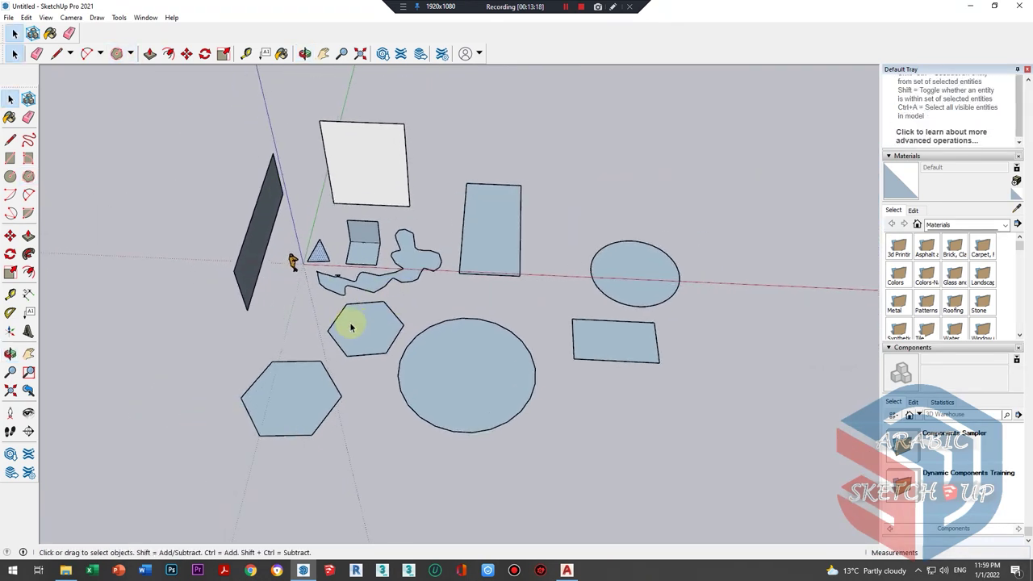
pyautogui.scroll(2, 350, 323)
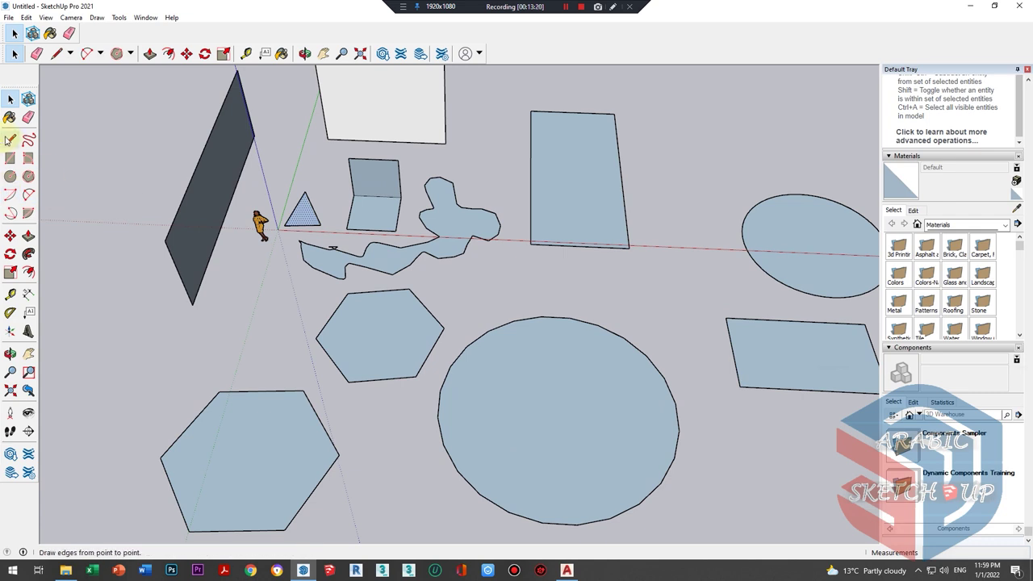
# - Draw a straight line to the left of the hexagons
pyautogui.click(10, 140)
pyautogui.scroll(3, 201, 304)
pyautogui.click(212, 379)
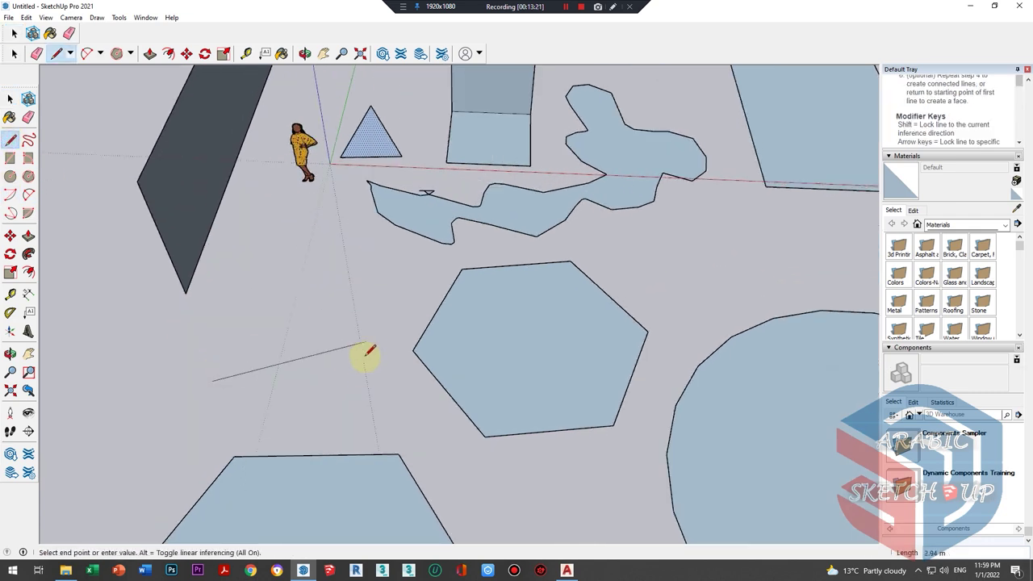
pyautogui.click(361, 389)
pyautogui.scroll(2, 316, 377)
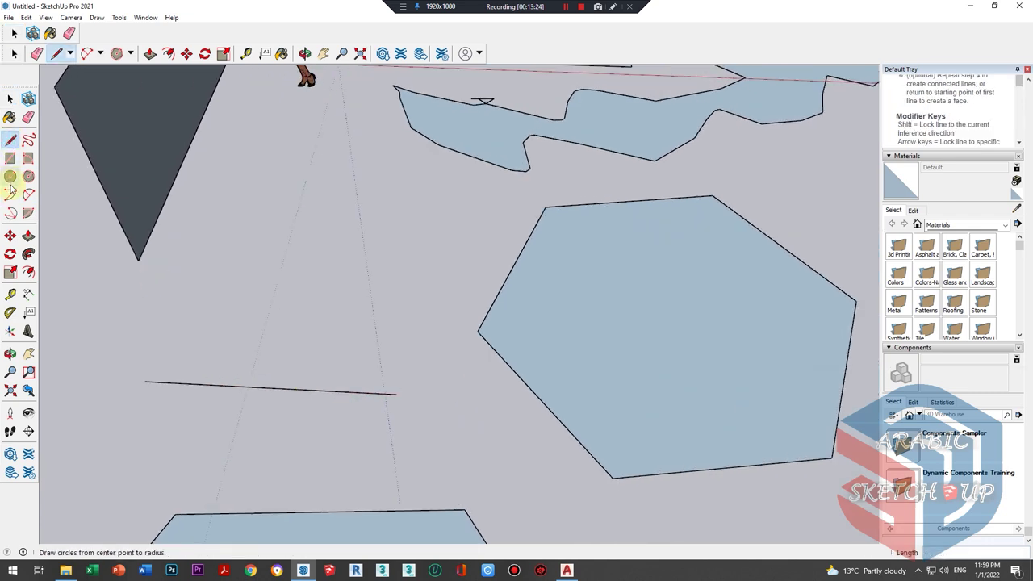
# - Draw a quarter arc centred on the line's left end, meeting the line, and start a larger arc
pyautogui.click(11, 193)
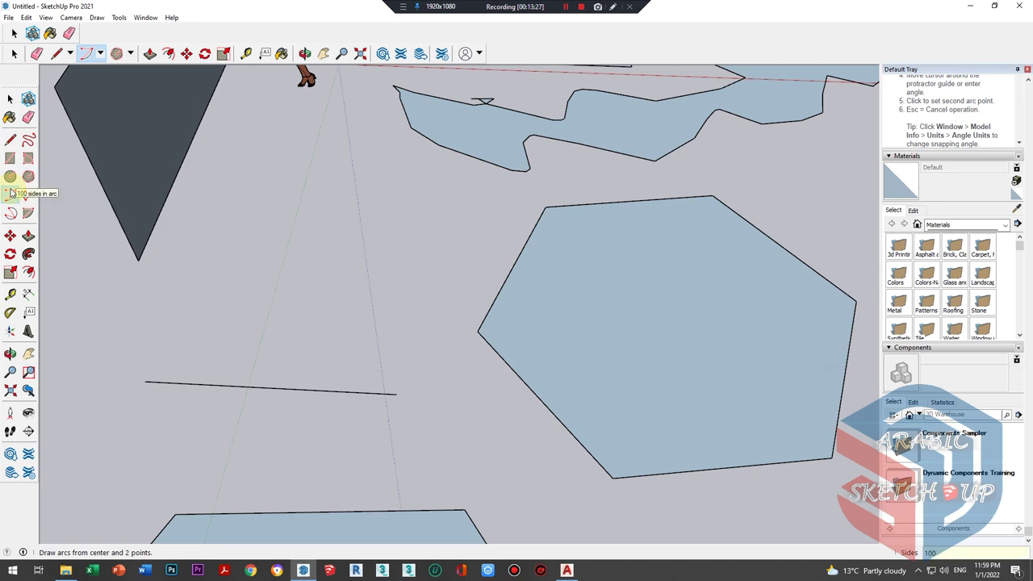
pyautogui.click(145, 381)
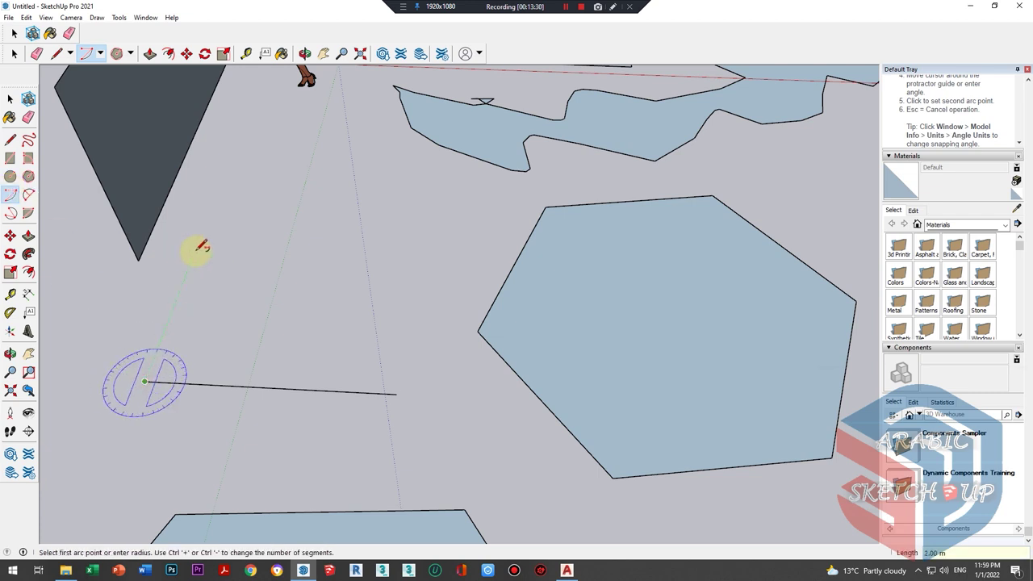
pyautogui.click(194, 251)
pyautogui.click(321, 388)
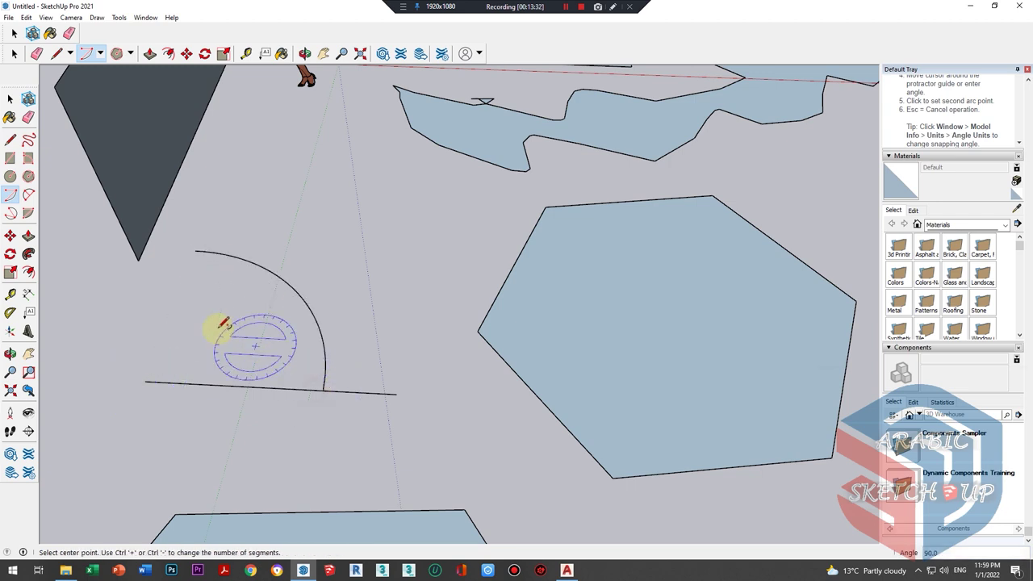
pyautogui.moveTo(217, 325); pyautogui.dragTo(263, 440, button='middle')
pyautogui.scroll(-3, 279, 388)
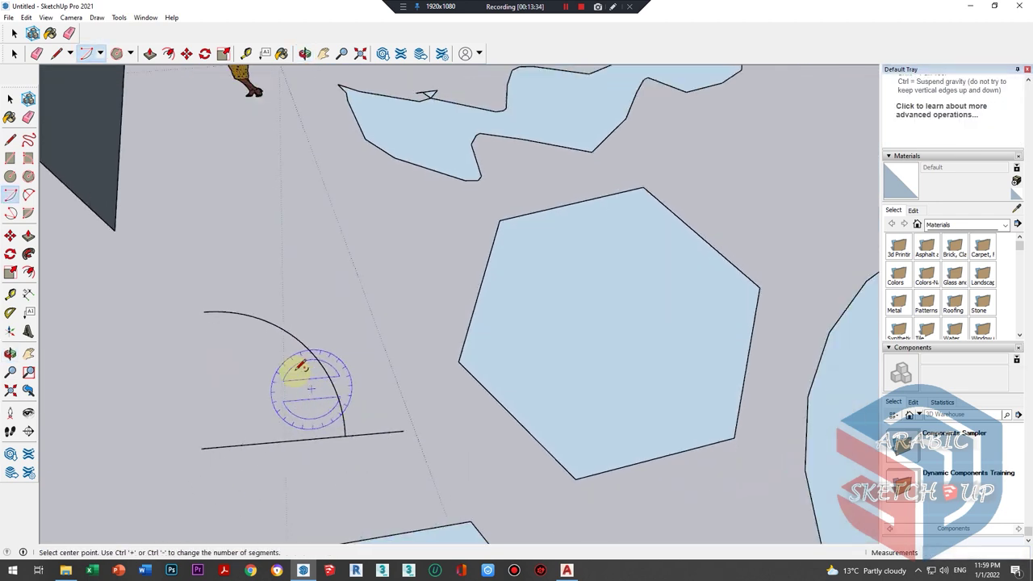
pyautogui.scroll(-2, 242, 403)
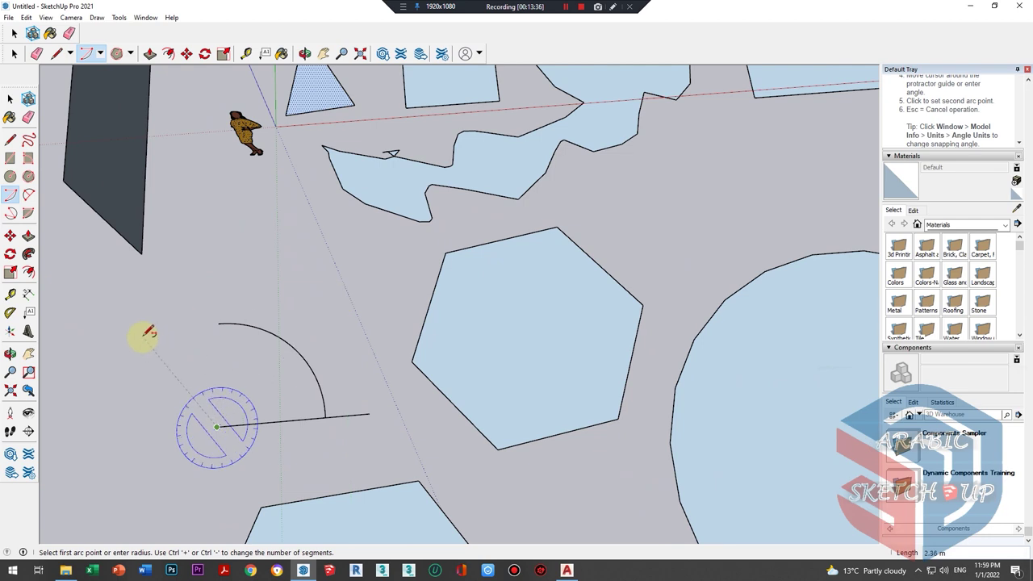
pyautogui.click(123, 306)
pyautogui.scroll(-2, 161, 307)
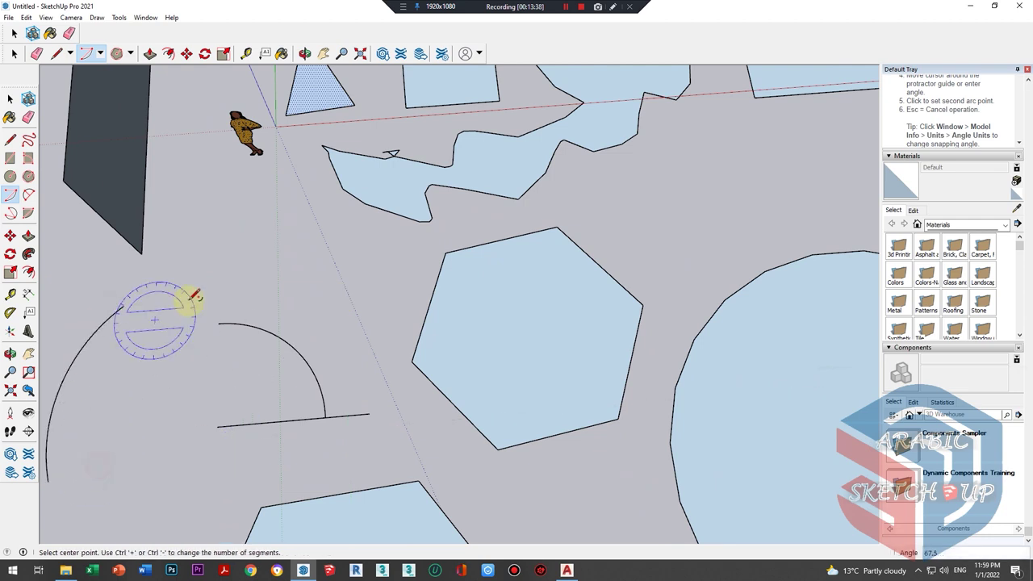
pyautogui.scroll(-3, 242, 347)
pyautogui.moveTo(249, 350)
pyautogui.mouseDown(button='middle')
pyautogui.moveTo(234, 243)
pyautogui.moveTo(435, 150)
pyautogui.moveTo(300, 254)
pyautogui.mouseUp(button='middle')
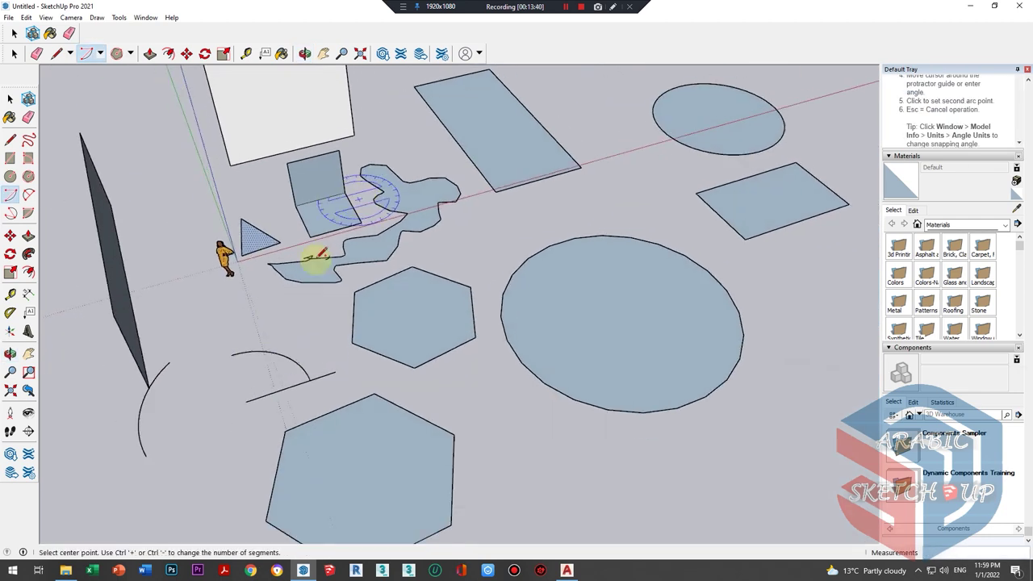
pyautogui.scroll(-3, 274, 266)
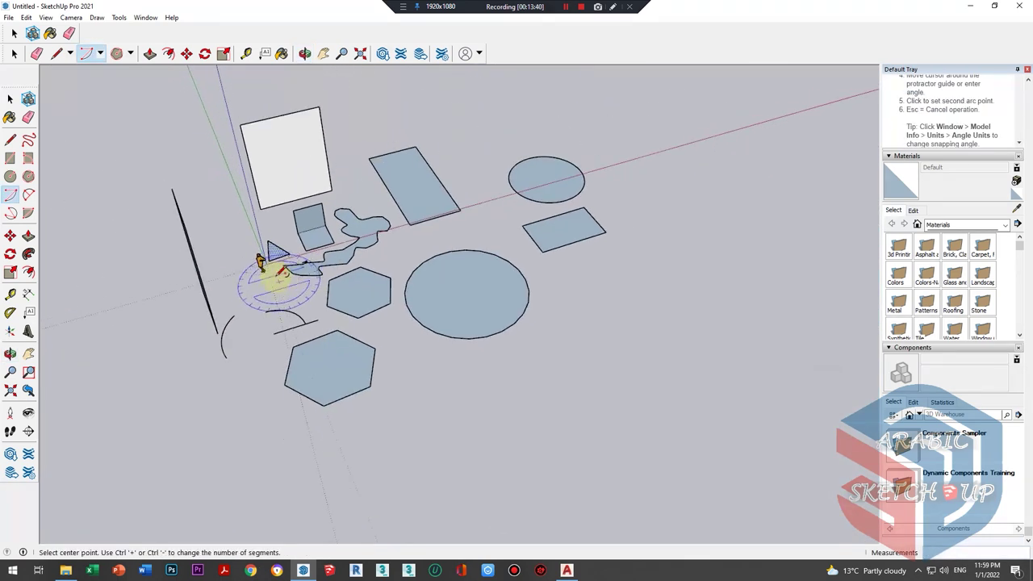
# - Draw a 2 Point Arc closing a half-disc face, then undo it
pyautogui.click(29, 196)
pyautogui.scroll(1, 427, 175)
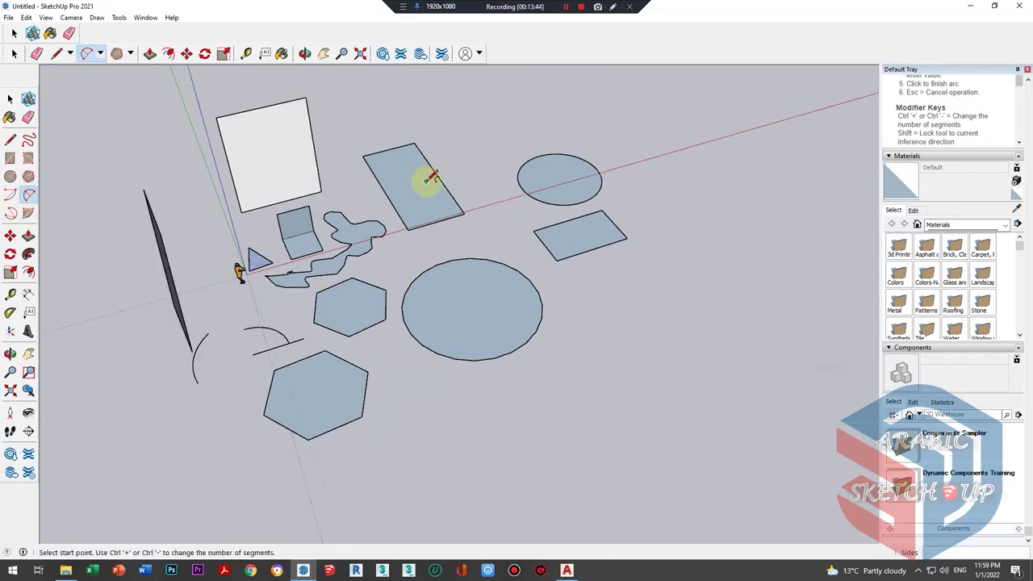
pyautogui.scroll(3, 339, 242)
pyautogui.scroll(2, 167, 449)
pyautogui.click(150, 456)
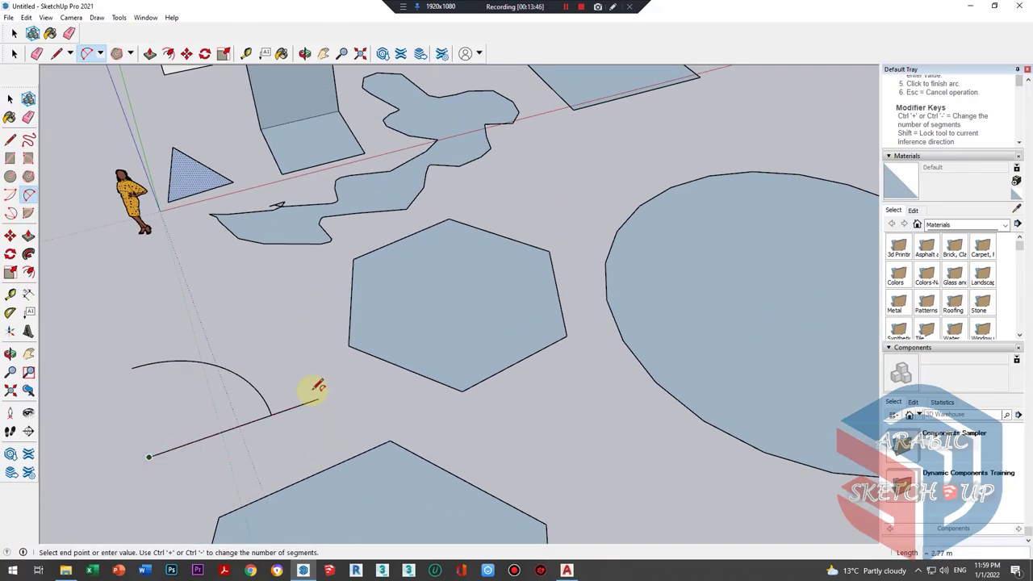
pyautogui.click(318, 397)
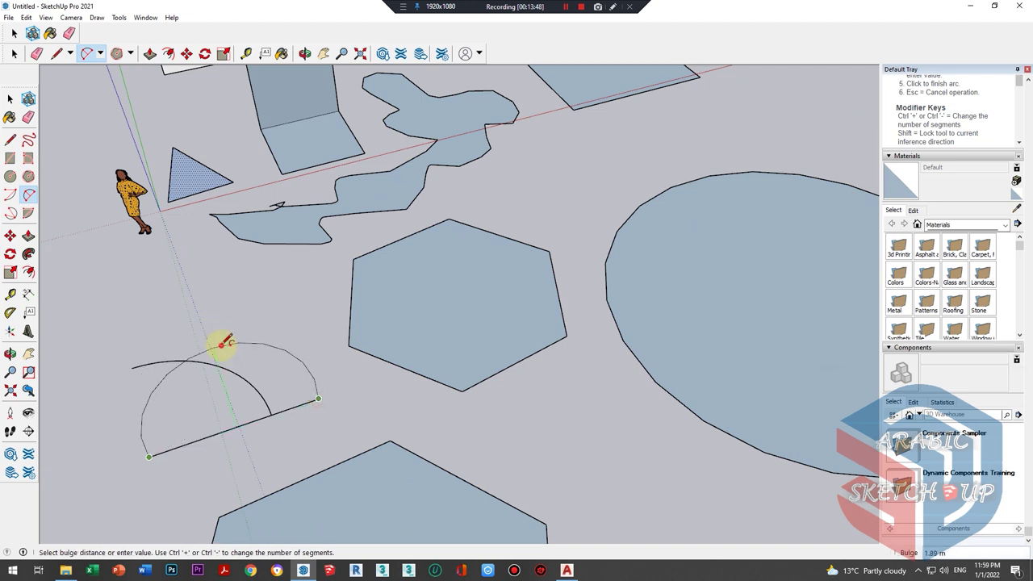
pyautogui.click(226, 343)
pyautogui.scroll(2, 173, 414)
pyautogui.moveTo(272, 318)
pyautogui.mouseDown(button='middle')
pyautogui.moveTo(179, 366)
pyautogui.moveTo(295, 357)
pyautogui.mouseUp(button='middle')
pyautogui.scroll(2, 299, 291)
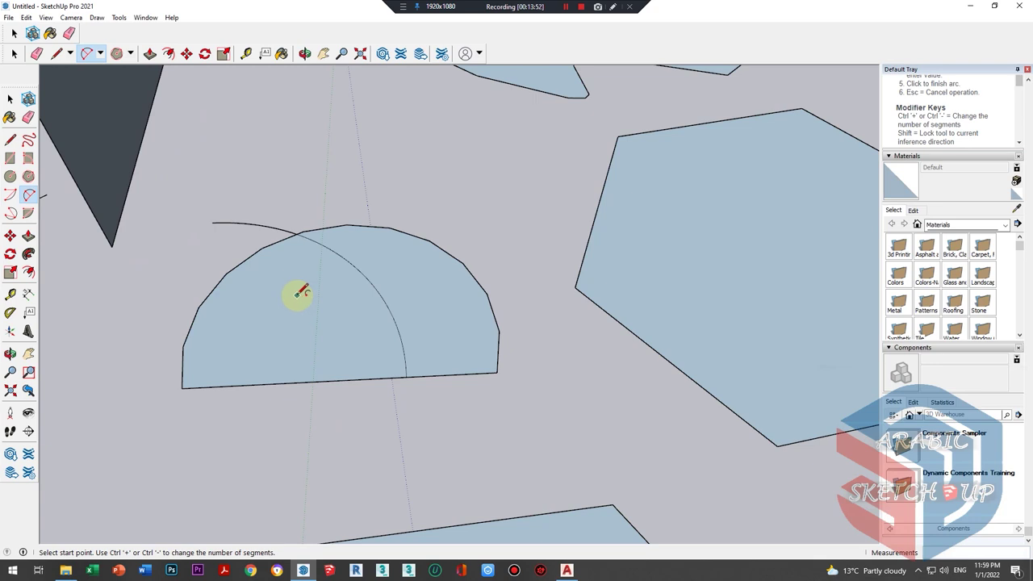
pyautogui.hotkey('ctrl', 'z')
# - Redraw the 2 Point Arc between the line's ends with a wider bulge, forming the rounded face
pyautogui.click(9, 195)
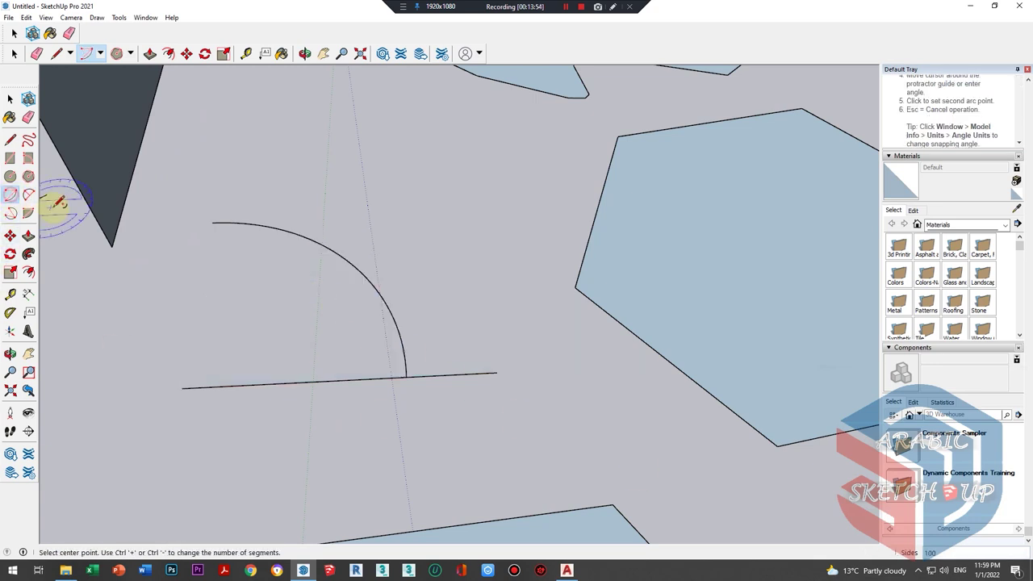
pyautogui.click(26, 199)
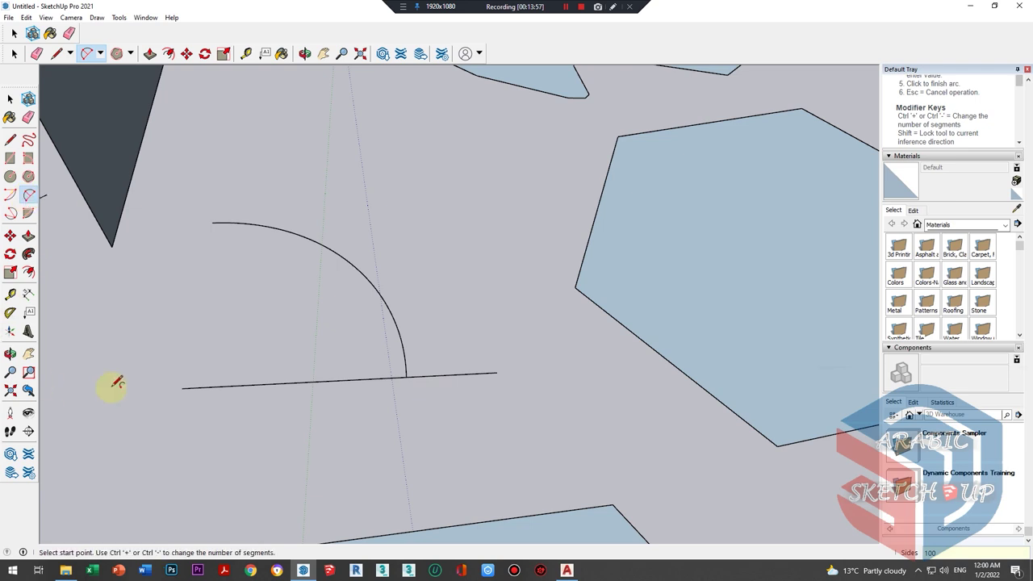
pyautogui.click(182, 388)
pyautogui.click(496, 371)
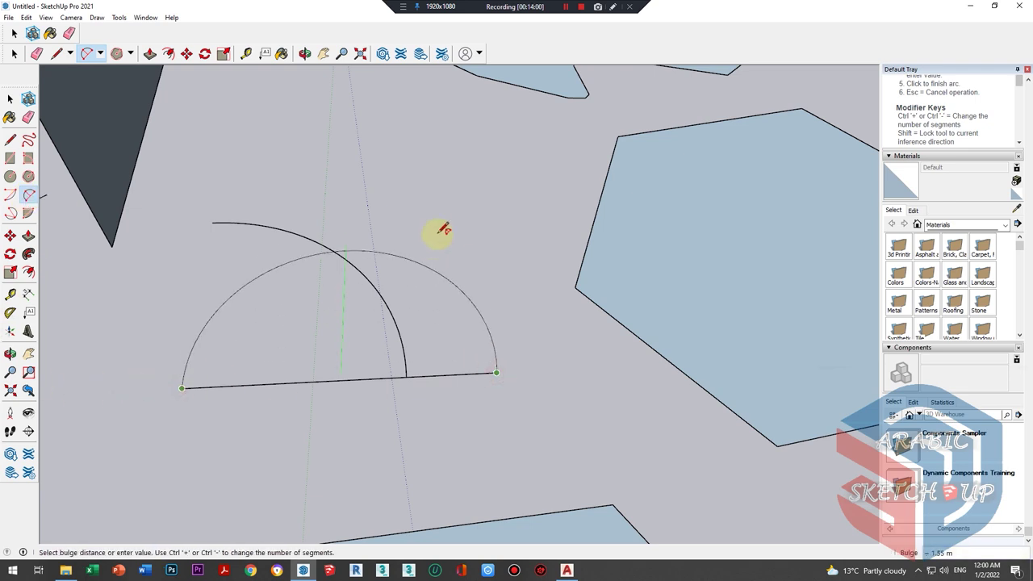
pyautogui.scroll(-3, 436, 274)
pyautogui.scroll(-2, 419, 258)
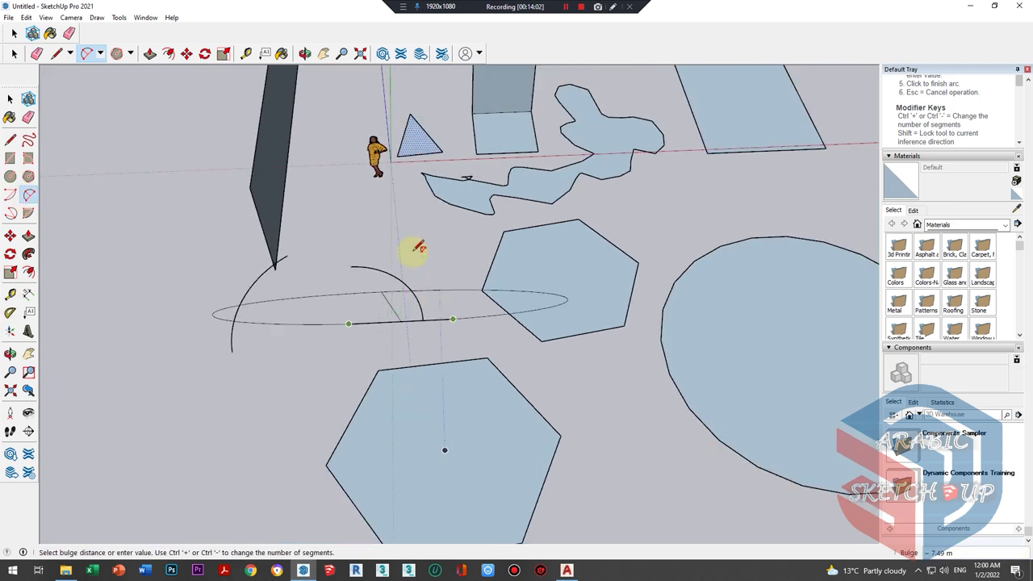
pyautogui.scroll(2, 397, 281)
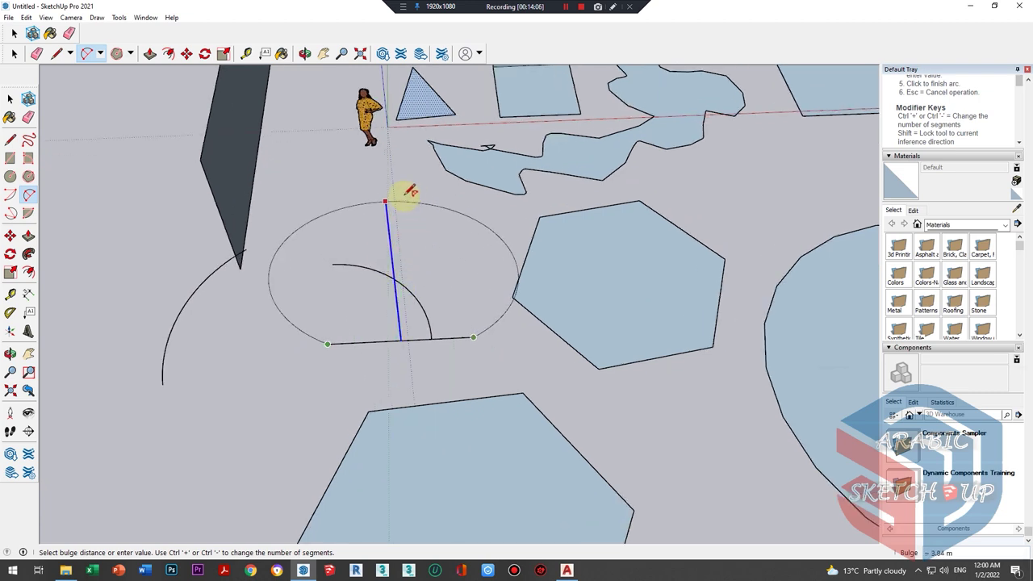
pyautogui.scroll(1, 383, 212)
pyautogui.moveTo(381, 258)
pyautogui.mouseDown(button='middle')
pyautogui.moveTo(538, 110)
pyautogui.moveTo(484, 166)
pyautogui.moveTo(369, 178)
pyautogui.moveTo(422, 152)
pyautogui.moveTo(599, 268)
pyautogui.mouseUp(button='middle')
pyautogui.click(463, 159)
pyautogui.moveTo(546, 295)
pyautogui.mouseDown(button='middle')
pyautogui.moveTo(357, 267)
pyautogui.moveTo(572, 369)
pyautogui.moveTo(283, 339)
pyautogui.moveTo(498, 323)
pyautogui.mouseUp(button='middle')
pyautogui.scroll(3, 498, 323)
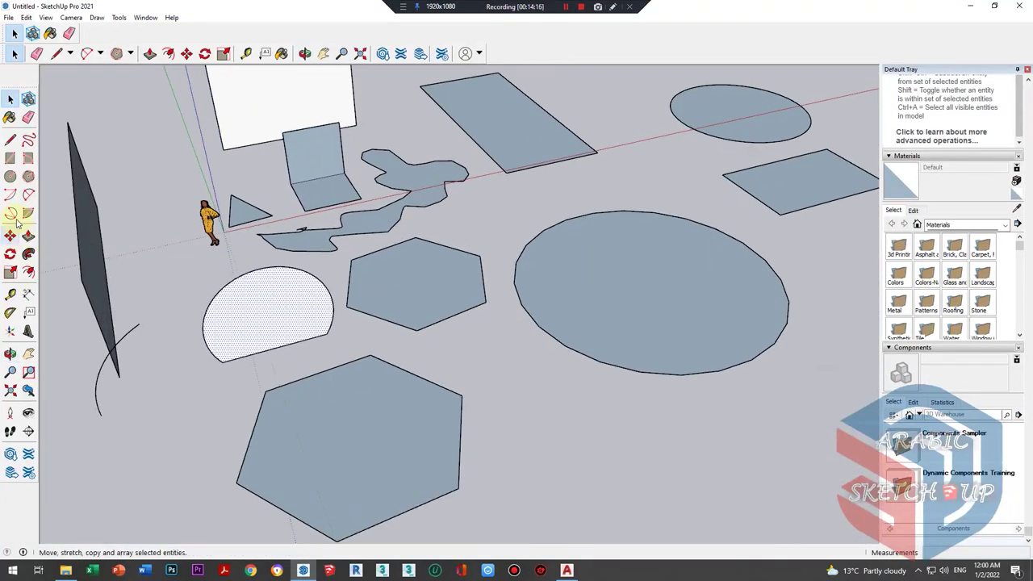
# - Draw a three-point arc face from the upper hexagon's corner to the lower hexagon's corner
pyautogui.click(9, 213)
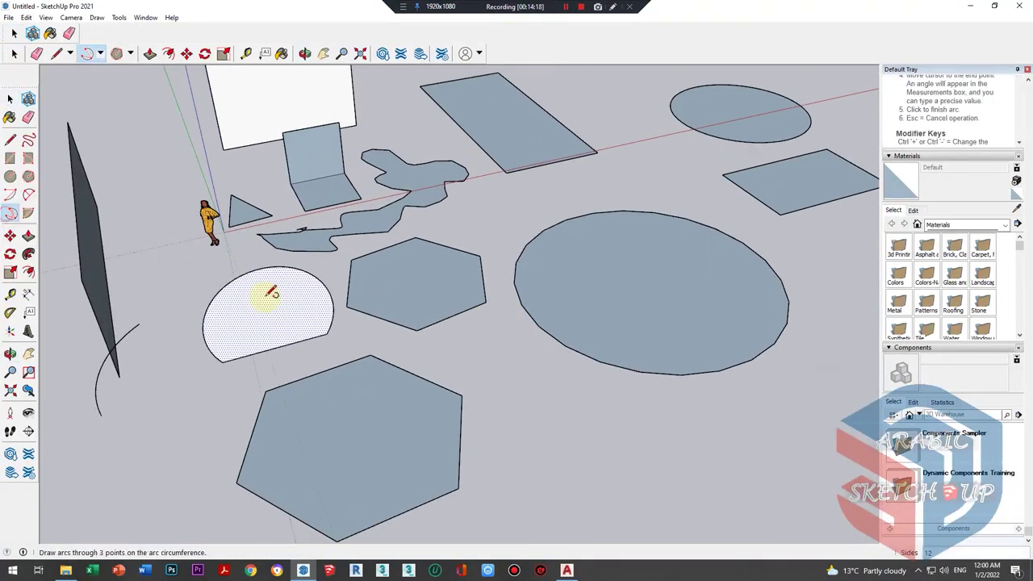
pyautogui.scroll(2, 468, 395)
pyautogui.click(450, 390)
pyautogui.click(440, 288)
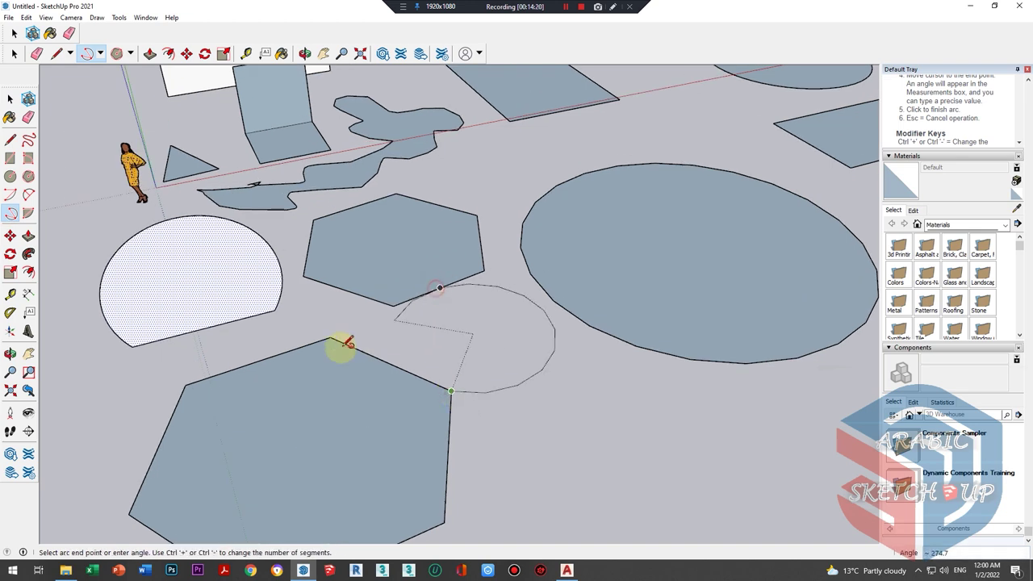
pyautogui.click(332, 336)
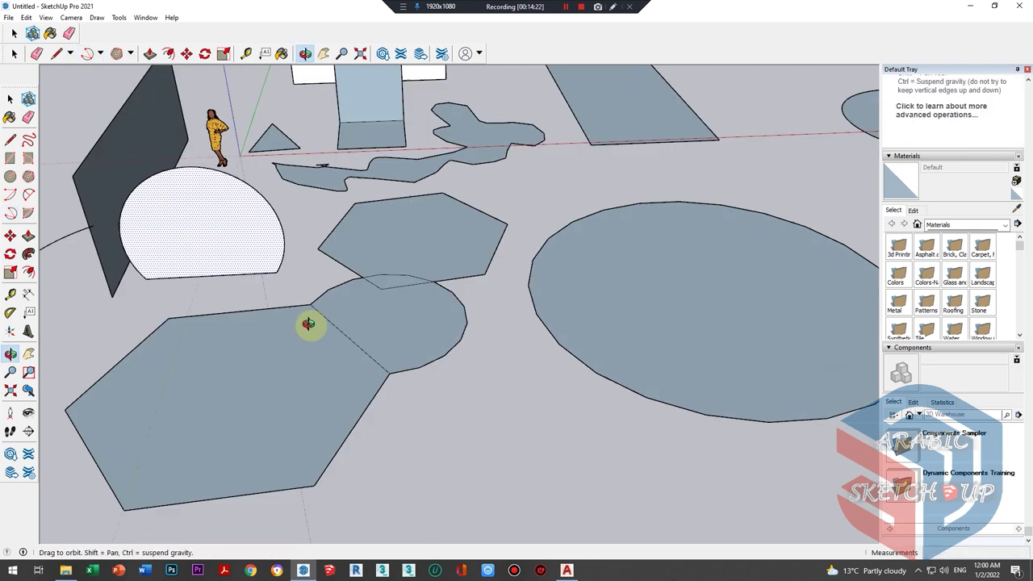
pyautogui.moveTo(461, 335); pyautogui.dragTo(304, 323, button='middle')
pyautogui.scroll(-2, 416, 343)
pyautogui.scroll(2, 436, 302)
pyautogui.scroll(1, 323, 242)
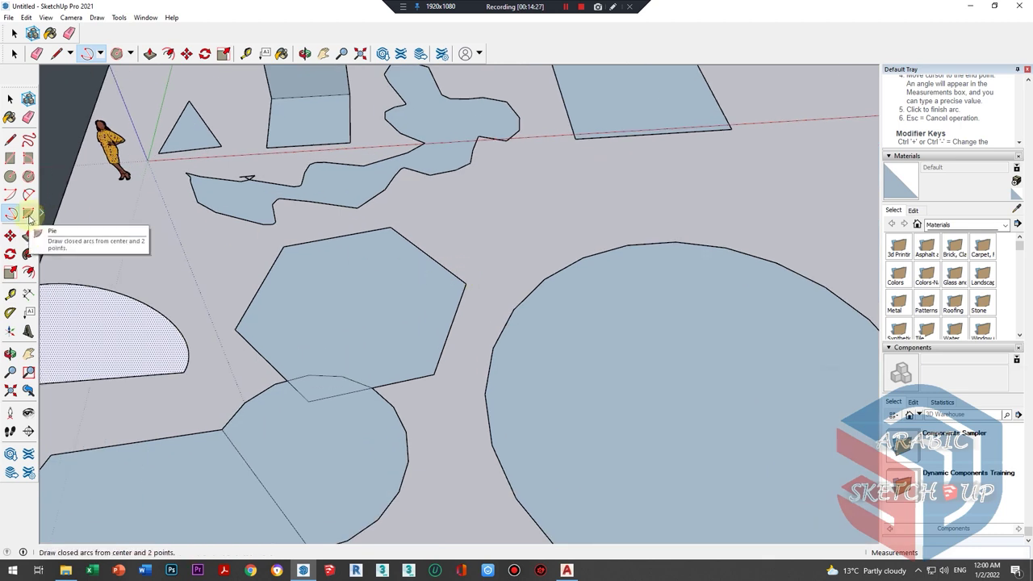
# - Draw two pie wedges above the large circle, each from a centre and arc points
pyautogui.click(29, 215)
pyautogui.click(512, 247)
pyautogui.click(498, 186)
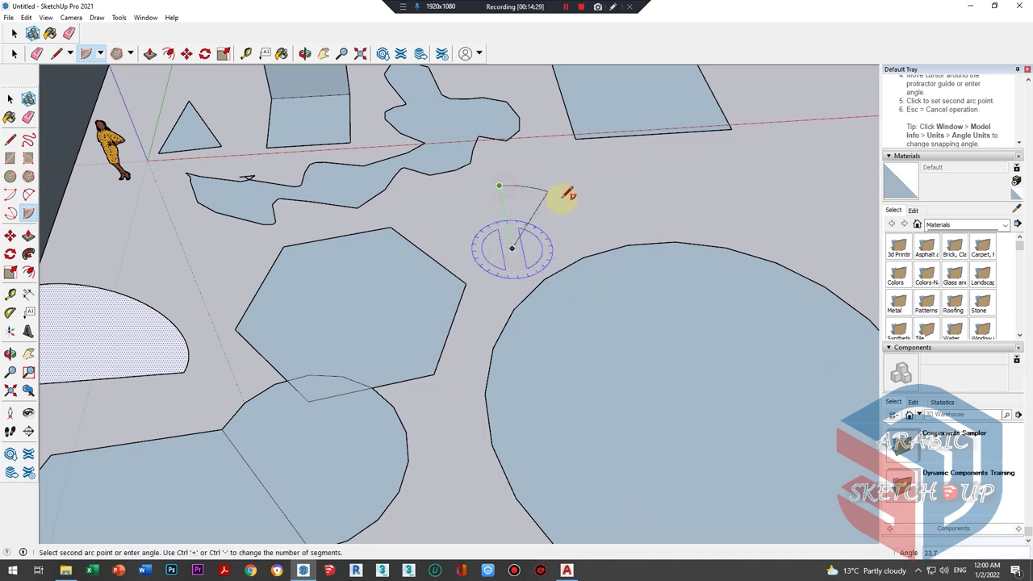
pyautogui.click(578, 208)
pyautogui.click(656, 214)
pyautogui.click(638, 168)
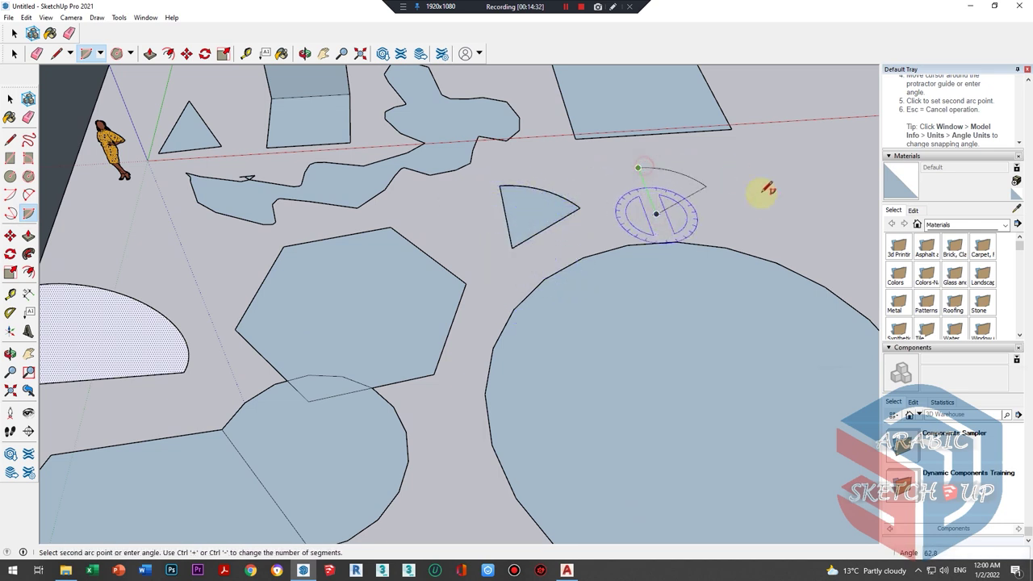
# - Orbit and zoom around the wedges, return to Select, and view the whole model
pyautogui.moveTo(773, 202)
pyautogui.mouseDown(button='middle')
pyautogui.moveTo(323, 296)
pyautogui.moveTo(536, 222)
pyautogui.mouseUp(button='middle')
pyautogui.scroll(3, 627, 202)
pyautogui.scroll(3, 334, 283)
pyautogui.scroll(-2, 484, 250)
pyautogui.scroll(-3, 438, 295)
pyautogui.scroll(-3, 438, 296)
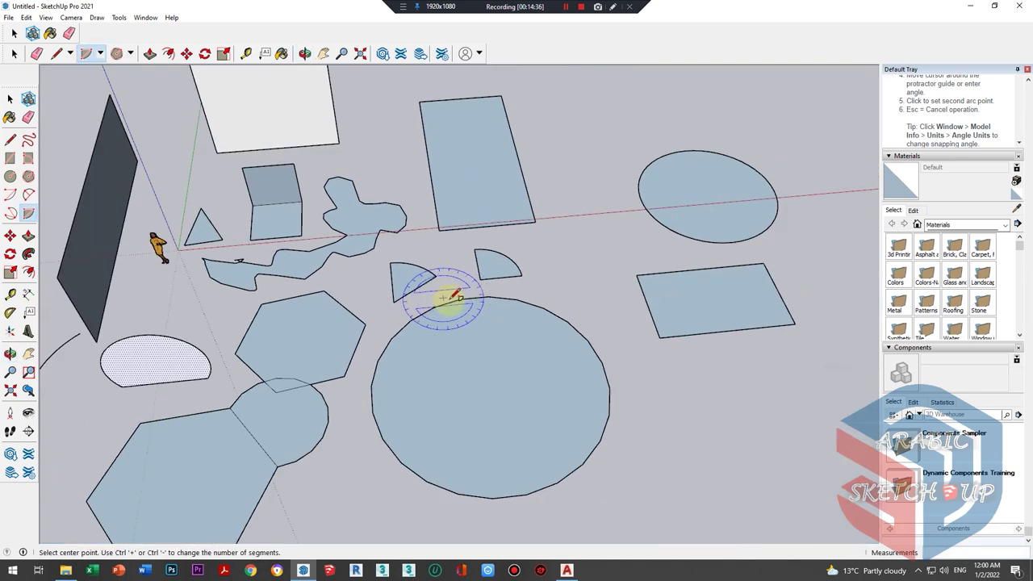
pyautogui.scroll(-1, 438, 295)
pyautogui.scroll(1, 89, 269)
pyautogui.press('space')
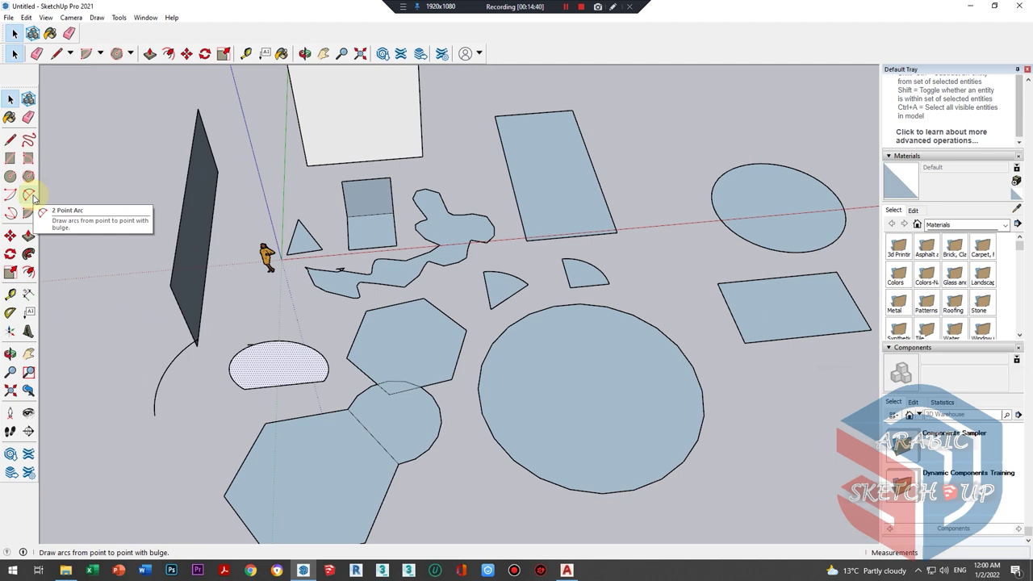
pyautogui.scroll(-2, 396, 385)
pyautogui.scroll(3, 376, 316)
pyautogui.scroll(-1, 376, 316)
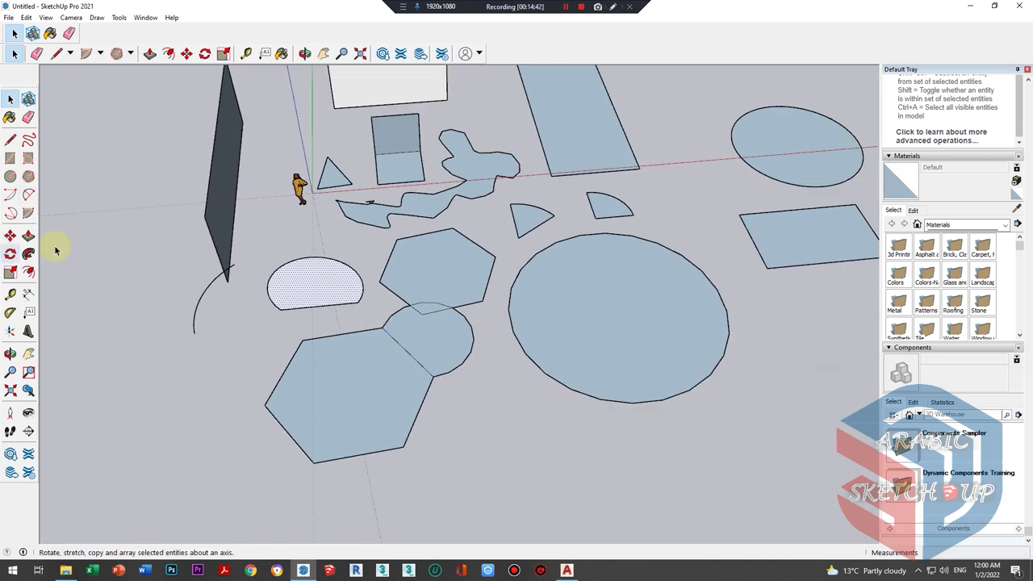
pyautogui.scroll(-2, 357, 362)
pyautogui.scroll(-1, 405, 345)
pyautogui.moveTo(486, 258); pyautogui.dragTo(150, 247, button='middle')
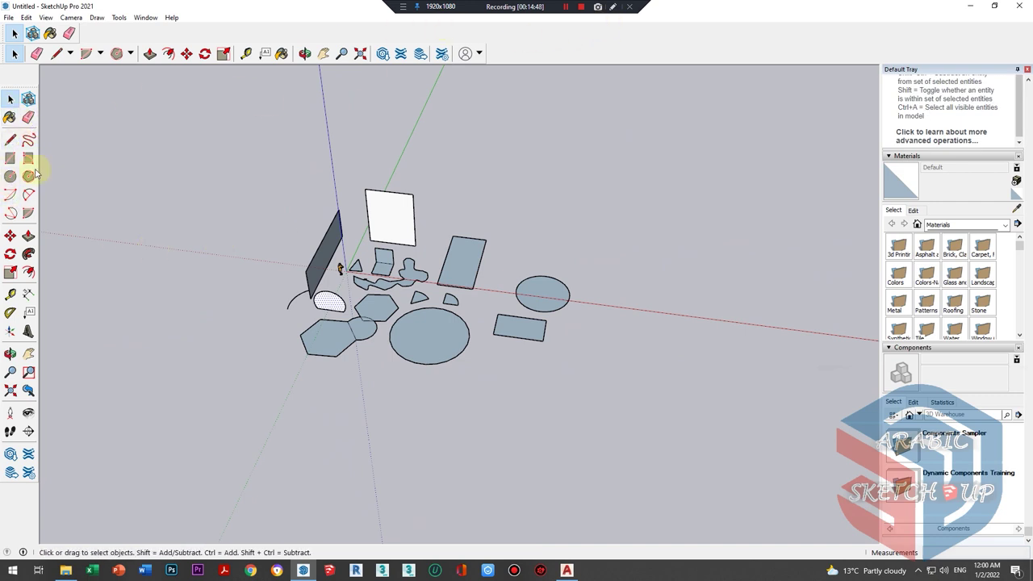
pyautogui.moveTo(121, 202)
pyautogui.mouseDown(button='middle')
pyautogui.moveTo(507, 198)
pyautogui.moveTo(511, 283)
pyautogui.mouseUp(button='middle')
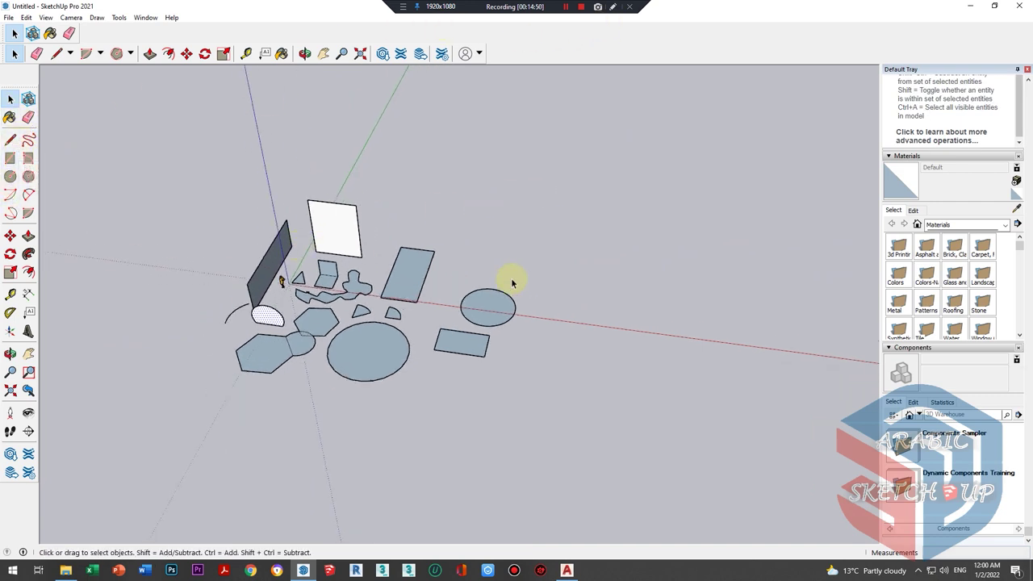
pyautogui.scroll(4, 511, 283)
pyautogui.scroll(2, 357, 260)
pyautogui.moveTo(358, 261)
pyautogui.mouseDown(button='middle')
pyautogui.moveTo(489, 207)
pyautogui.moveTo(390, 261)
pyautogui.mouseUp(button='middle')
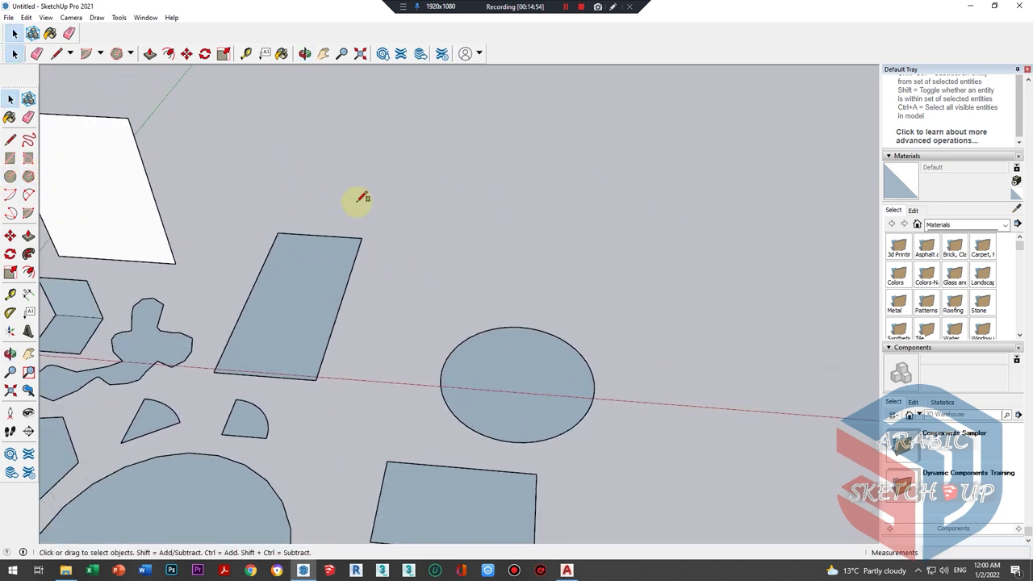
pyautogui.press('r')
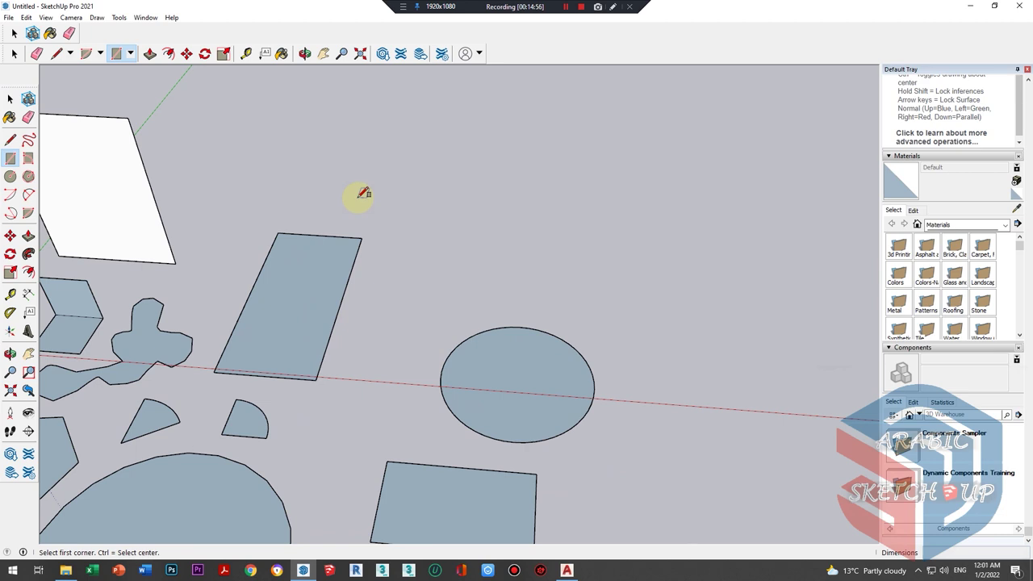
pyautogui.press('l')
pyautogui.press('c')
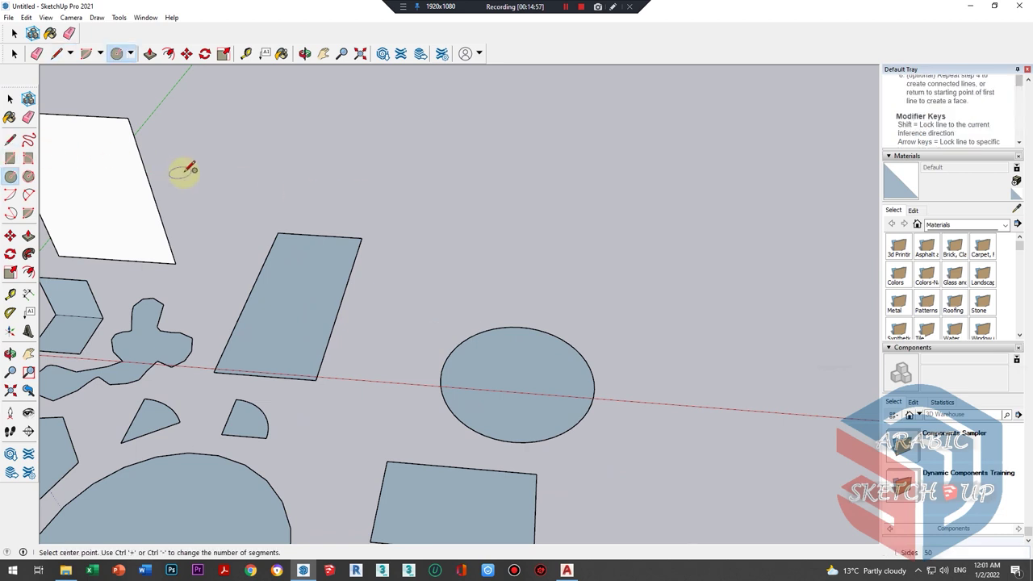
pyautogui.moveTo(498, 270); pyautogui.dragTo(450, 276, button='middle')
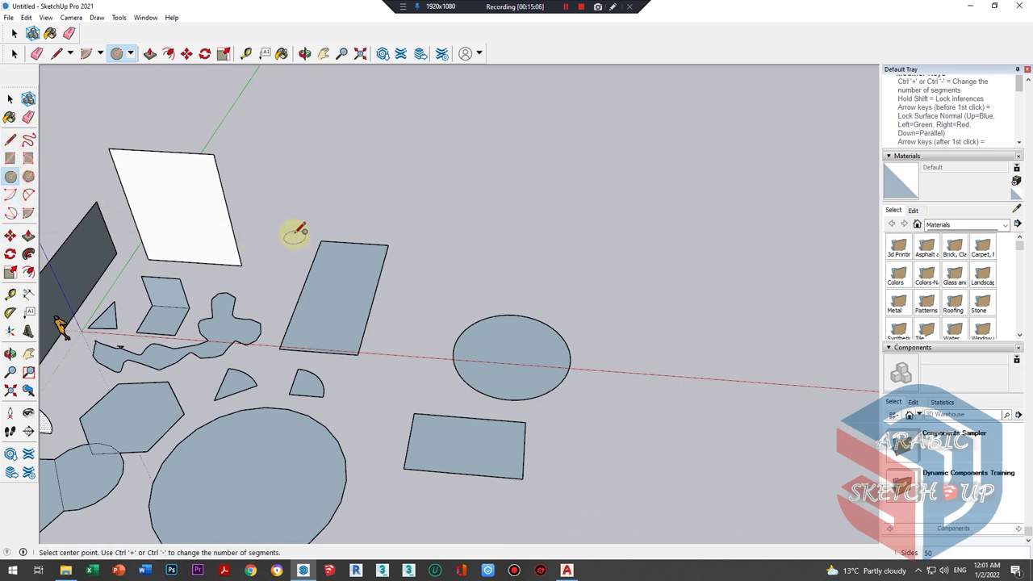
pyautogui.scroll(-2, 363, 266)
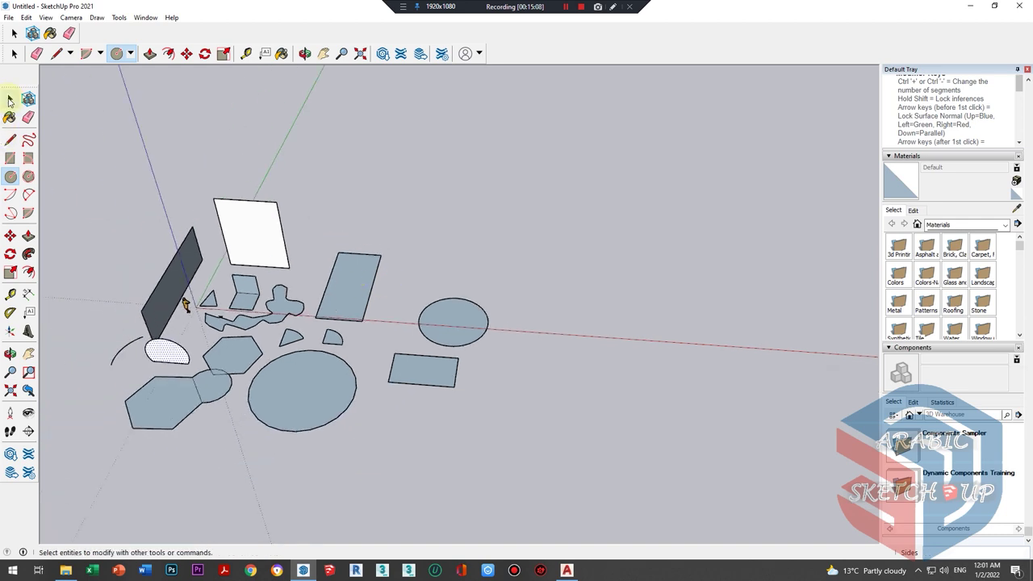
pyautogui.click(10, 99)
pyautogui.scroll(2, 525, 364)
pyautogui.scroll(2, 156, 330)
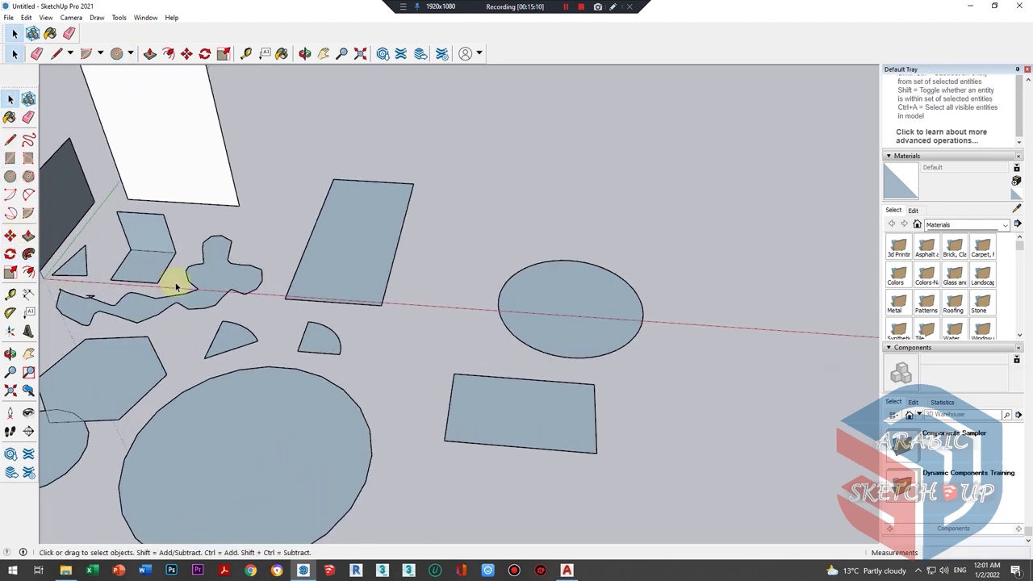
pyautogui.scroll(-3, 460, 369)
pyautogui.scroll(3, 517, 307)
pyautogui.scroll(2, 530, 285)
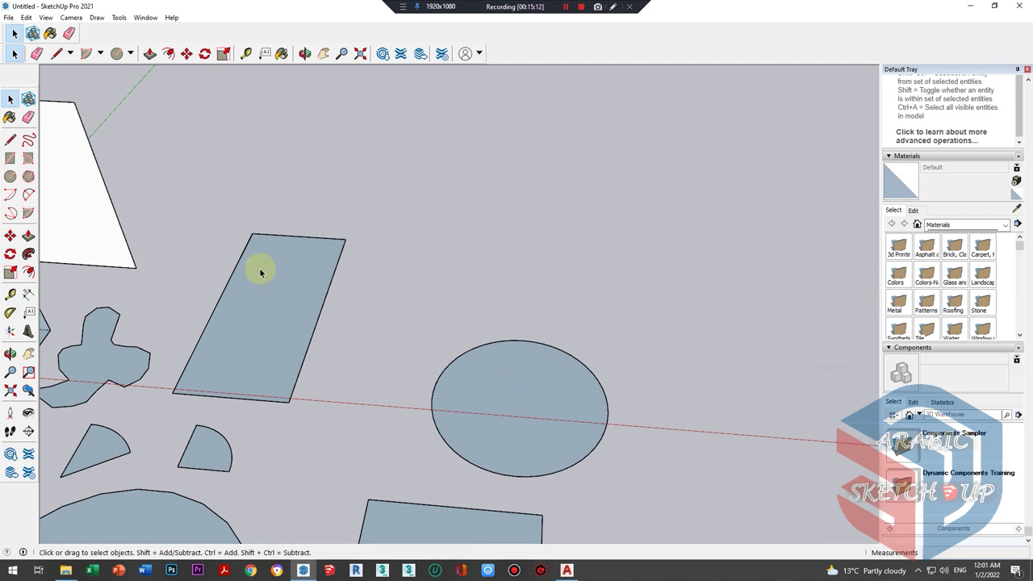
pyautogui.moveTo(396, 253); pyautogui.dragTo(473, 288, button='middle')
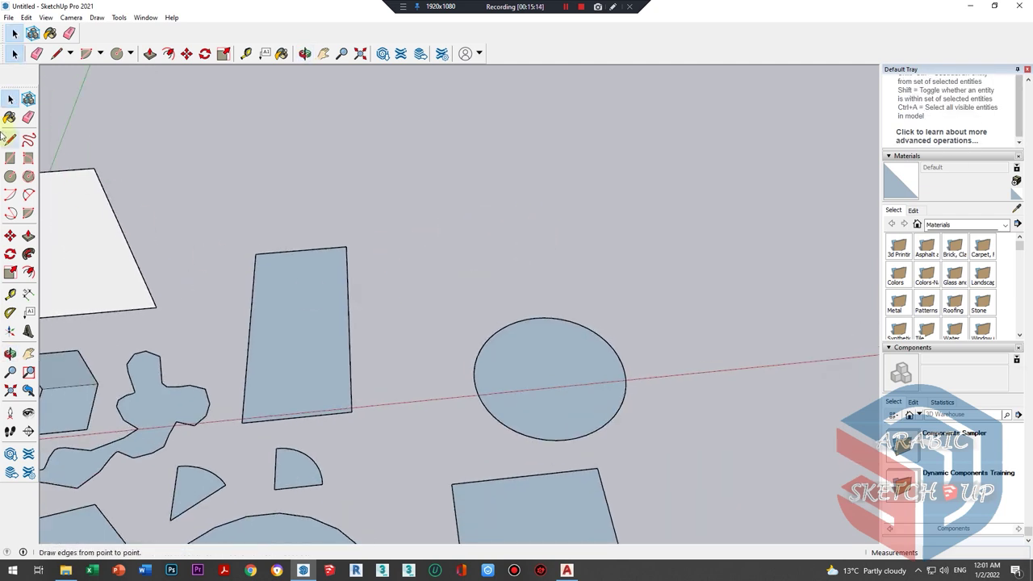
pyautogui.click(10, 139)
pyautogui.scroll(-2, 307, 318)
pyautogui.scroll(3, 312, 258)
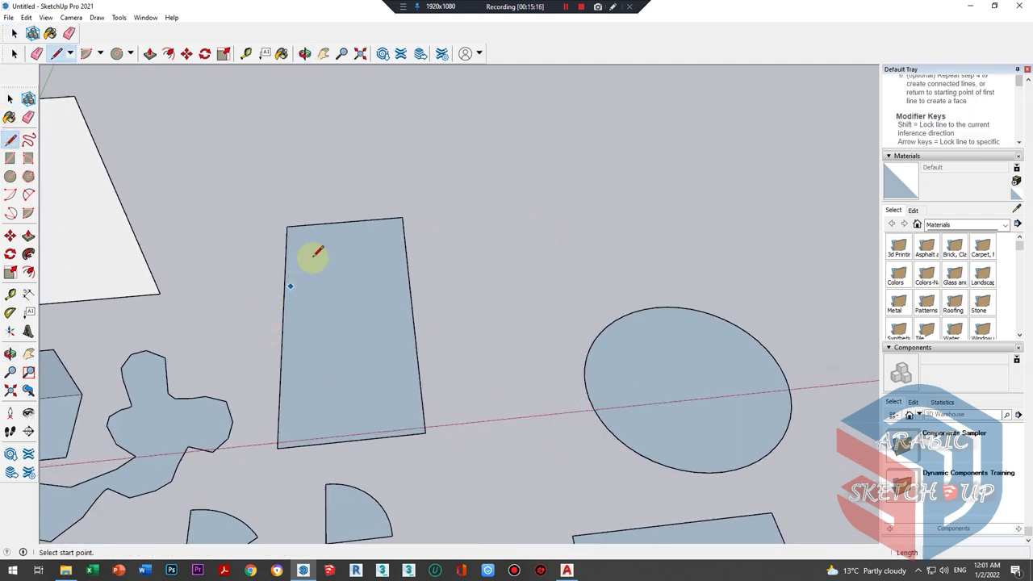
pyautogui.scroll(2, 317, 309)
pyautogui.click(342, 282)
pyautogui.moveTo(341, 320); pyautogui.dragTo(353, 288, button='middle')
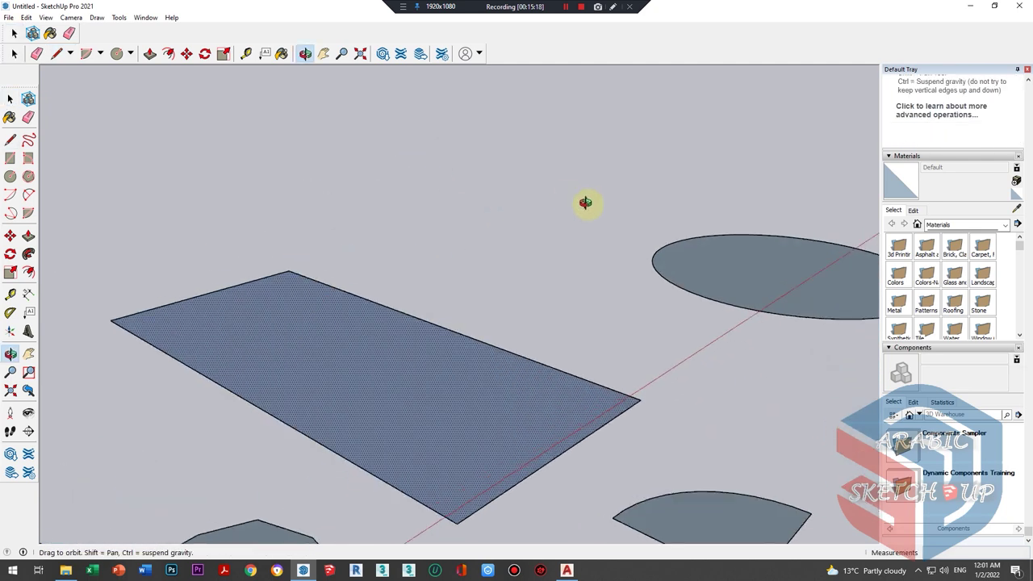
pyautogui.scroll(-2, 346, 322)
pyautogui.scroll(-3, 456, 253)
pyautogui.scroll(-3, 368, 261)
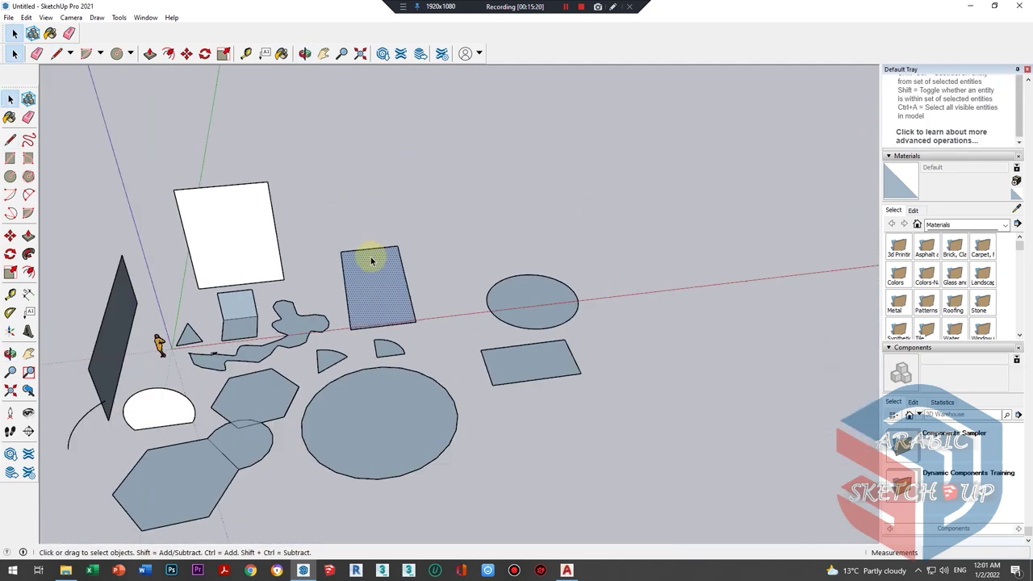
pyautogui.moveTo(426, 259); pyautogui.dragTo(380, 296, button='middle')
pyautogui.click(627, 190)
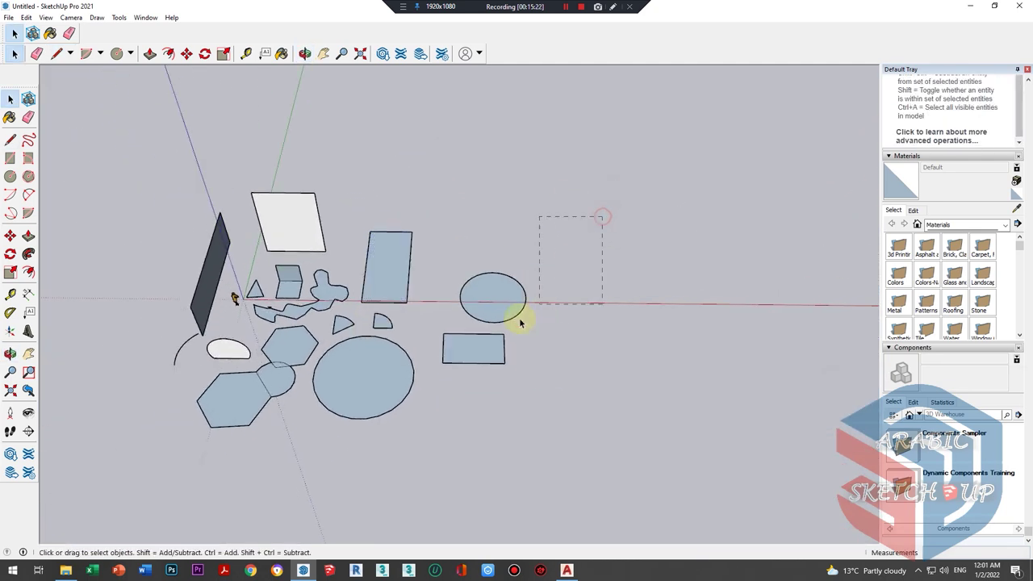
pyautogui.moveTo(485, 331); pyautogui.dragTo(503, 321)
pyautogui.scroll(3, 503, 315)
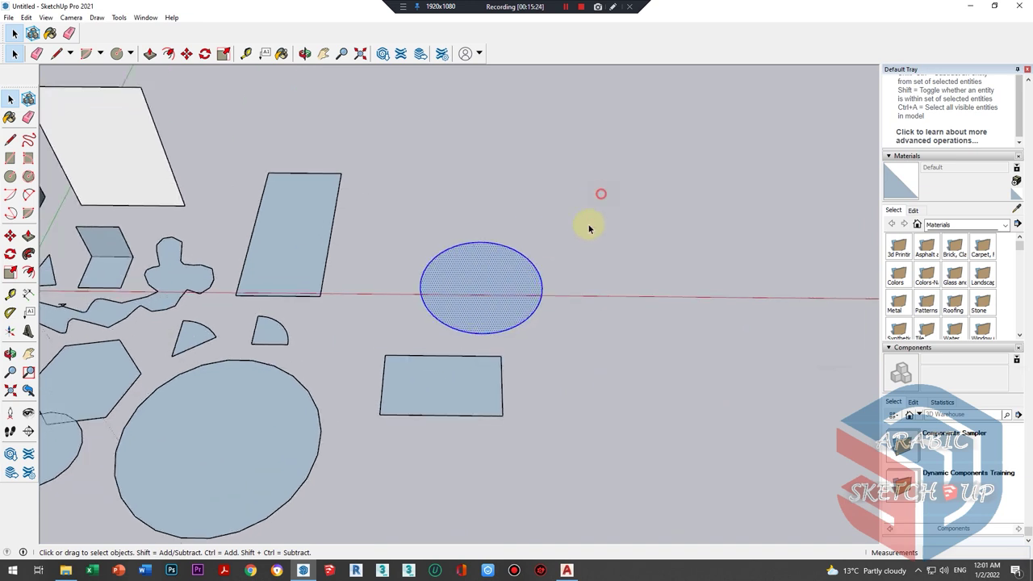
pyautogui.moveTo(569, 244); pyautogui.dragTo(540, 305)
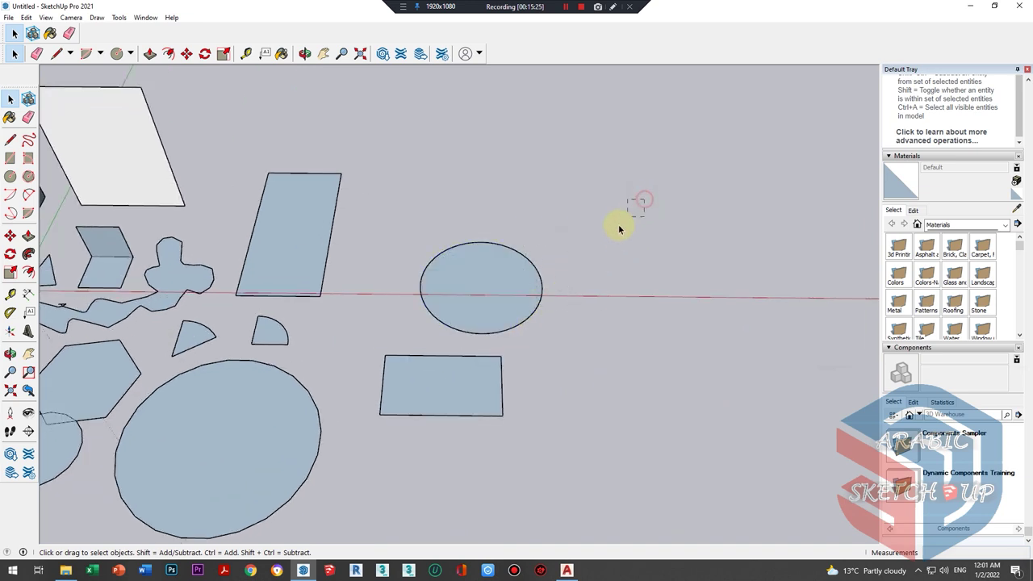
pyautogui.moveTo(524, 343); pyautogui.dragTo(524, 342)
pyautogui.moveTo(525, 343); pyautogui.dragTo(522, 308, button='middle')
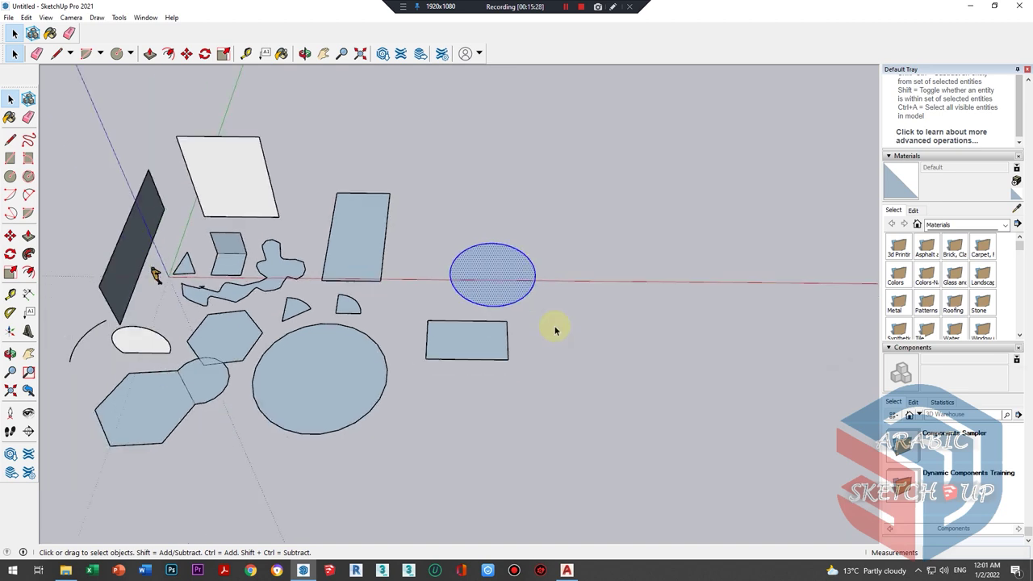
pyautogui.moveTo(473, 381); pyautogui.dragTo(473, 381)
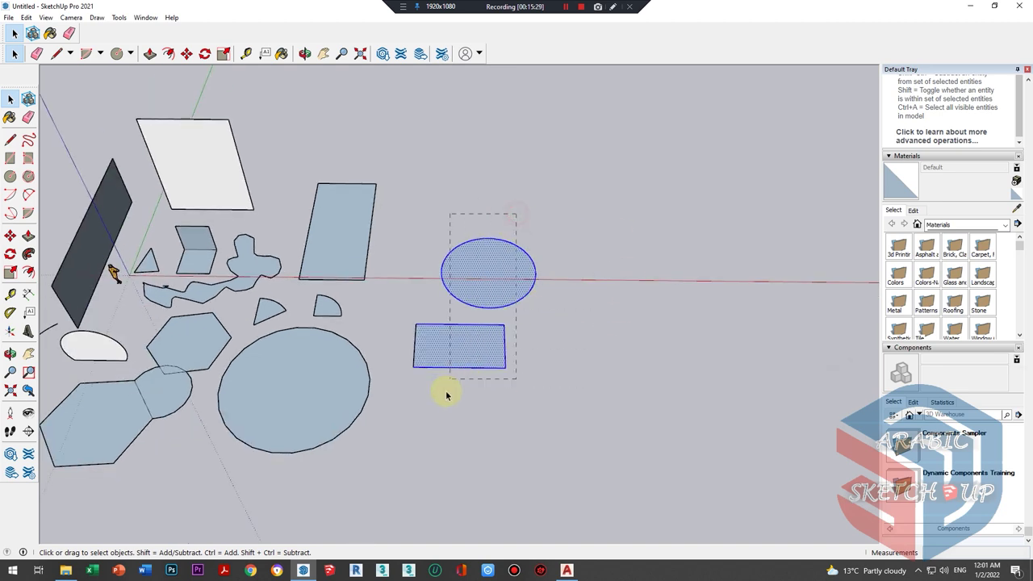
pyautogui.scroll(2, 334, 417)
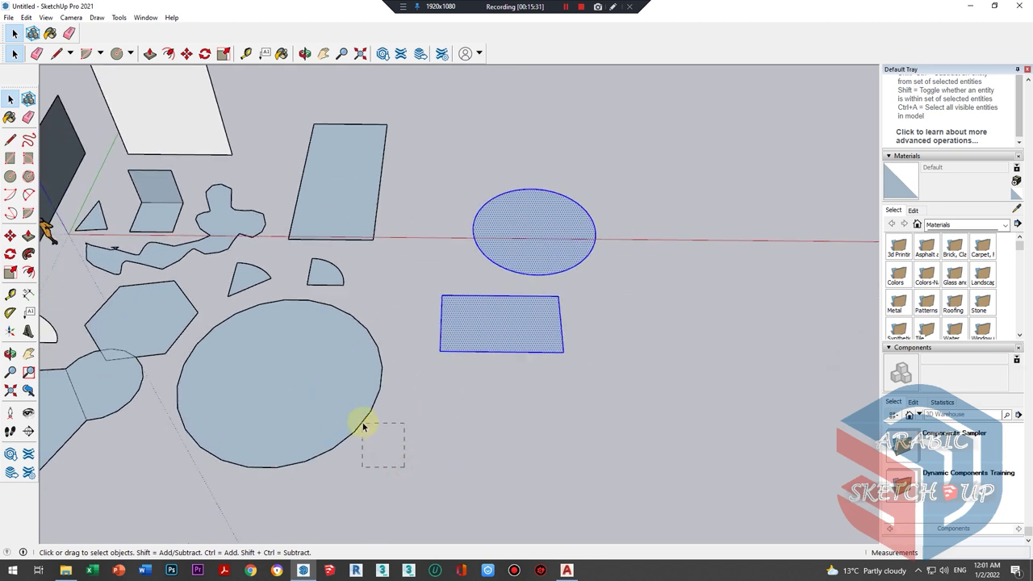
pyautogui.moveTo(364, 426); pyautogui.dragTo(363, 426)
pyautogui.moveTo(392, 461); pyautogui.dragTo(438, 341, button='middle')
pyautogui.click(438, 341)
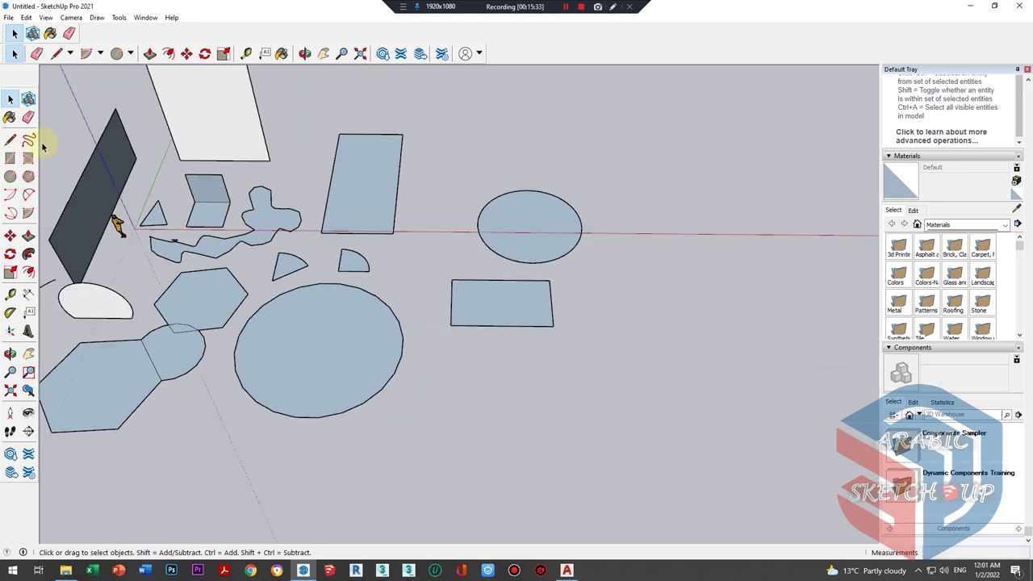
# - Box-select the rectangle below the ellipse with its face and edges, then orbit
pyautogui.scroll(2, 440, 290)
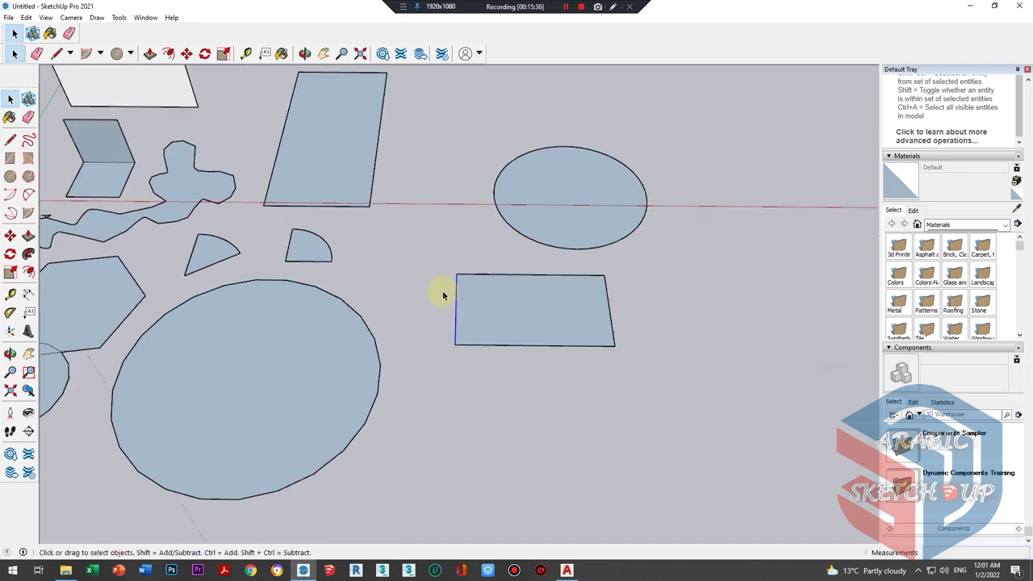
pyautogui.scroll(2, 440, 291)
pyautogui.scroll(-2, 569, 319)
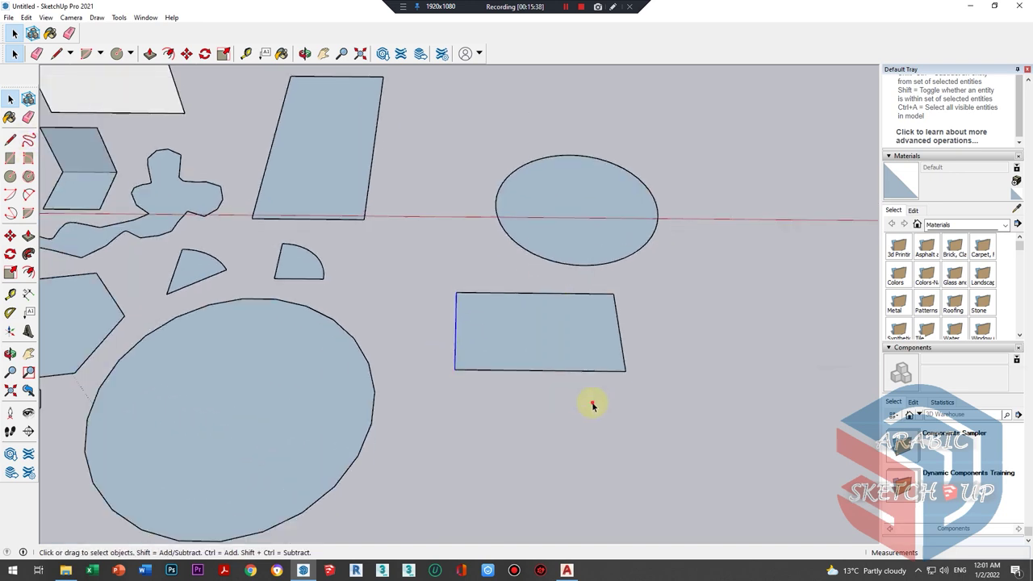
pyautogui.scroll(1, 655, 373)
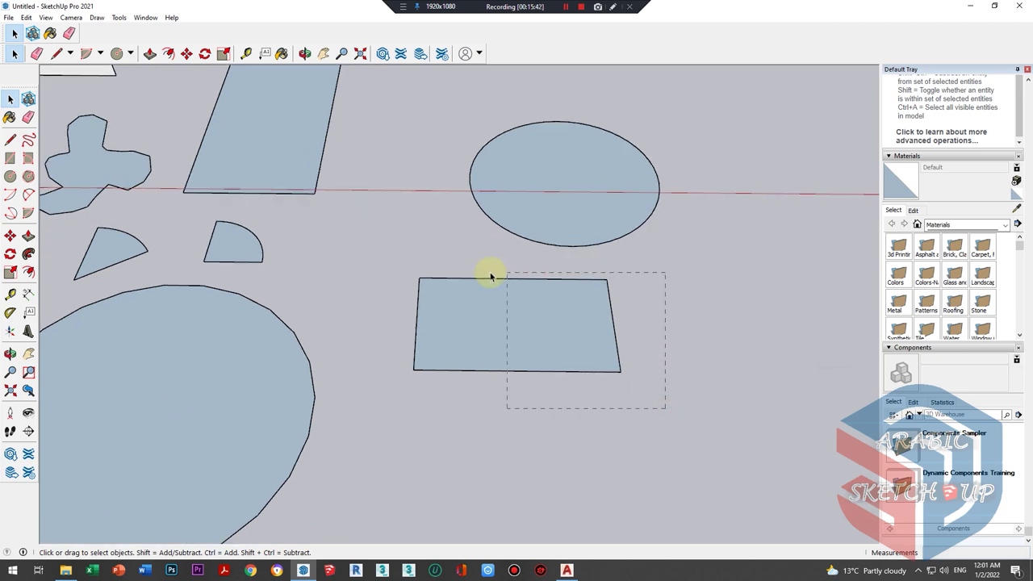
pyautogui.moveTo(578, 283); pyautogui.dragTo(593, 298)
pyautogui.scroll(2, 615, 345)
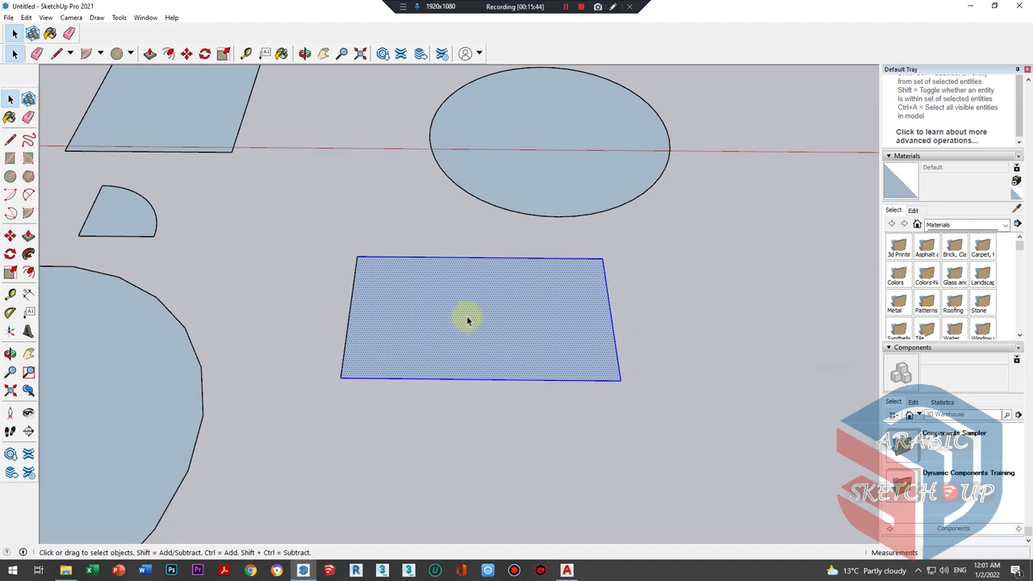
pyautogui.moveTo(284, 440); pyautogui.dragTo(567, 238)
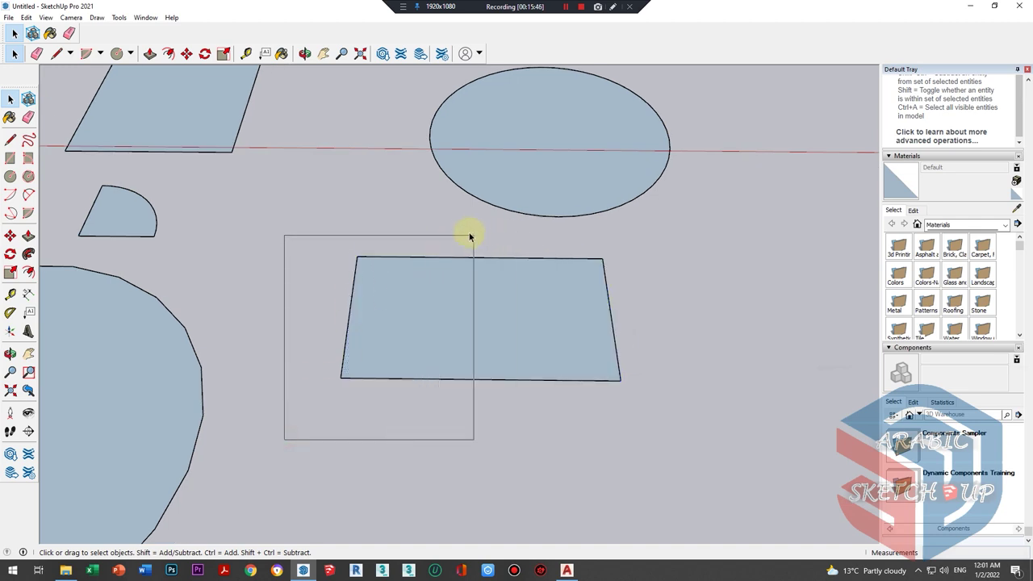
pyautogui.moveTo(303, 430); pyautogui.dragTo(655, 253)
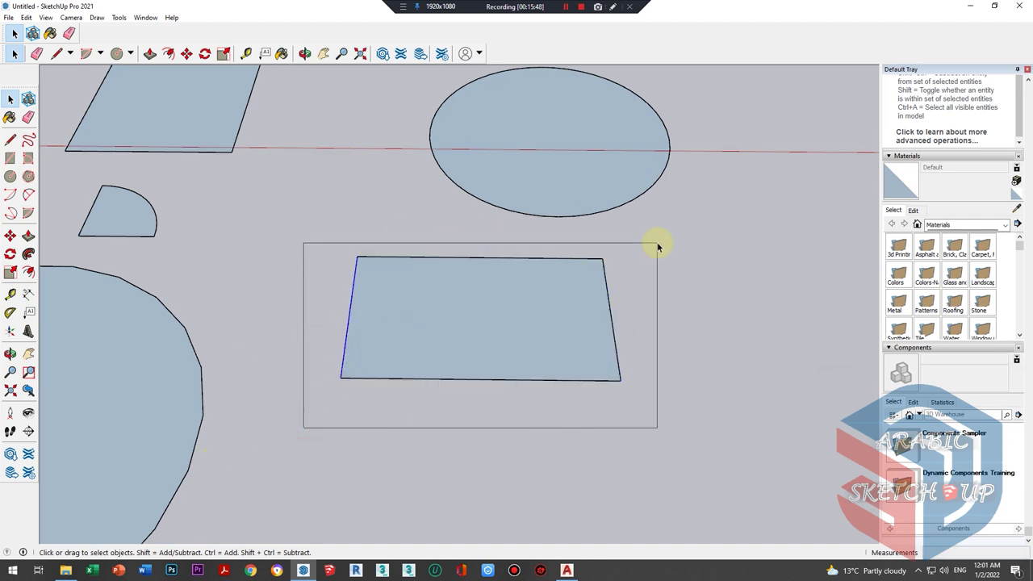
pyautogui.scroll(-1, 557, 298)
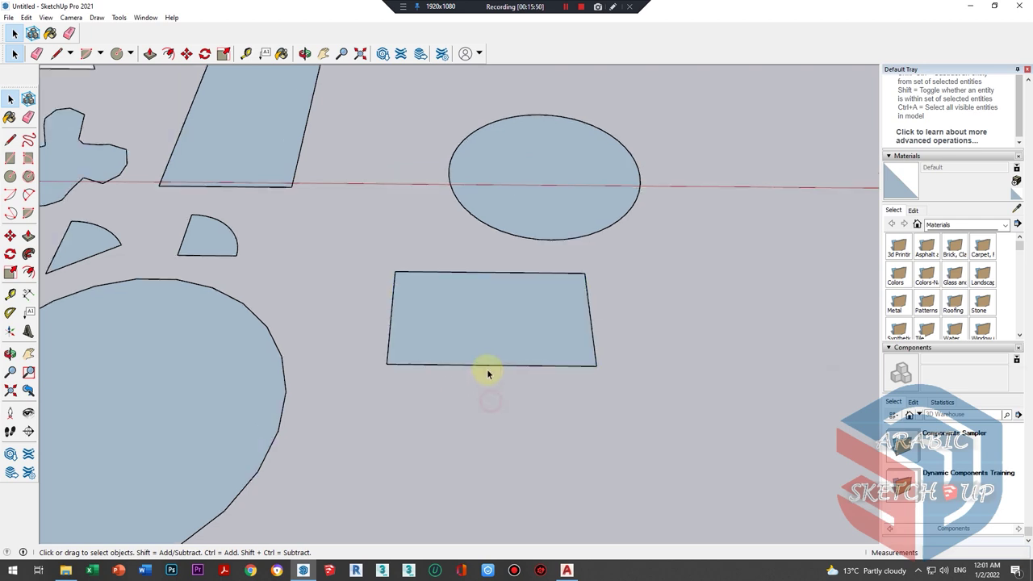
pyautogui.moveTo(498, 340)
pyautogui.mouseDown(button='middle')
pyautogui.moveTo(356, 186)
pyautogui.moveTo(321, 316)
pyautogui.mouseUp(button='middle')
# - Select the tall rectangle face, then clear the selection
pyautogui.click(335, 307)
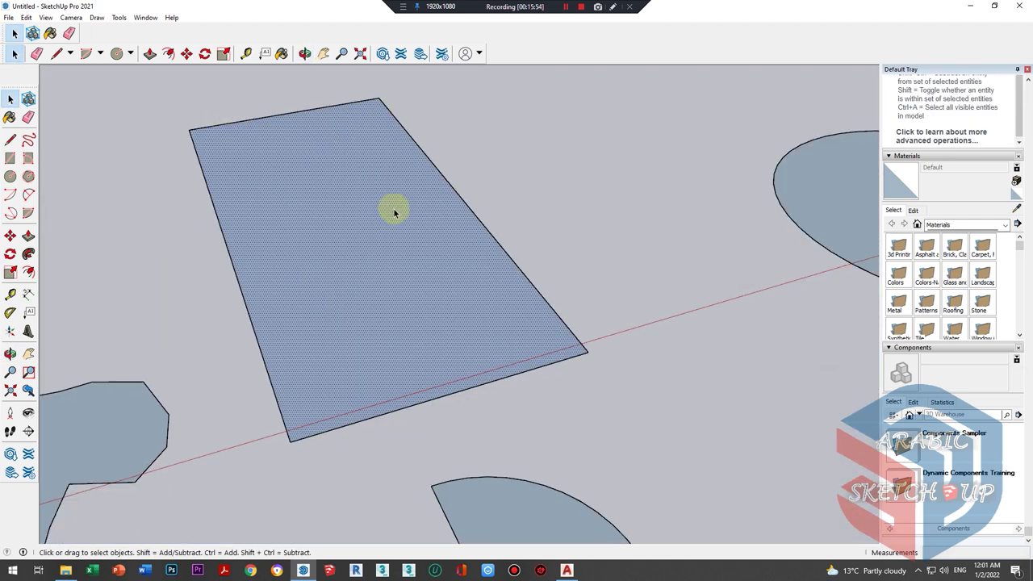
pyautogui.scroll(-2, 202, 228)
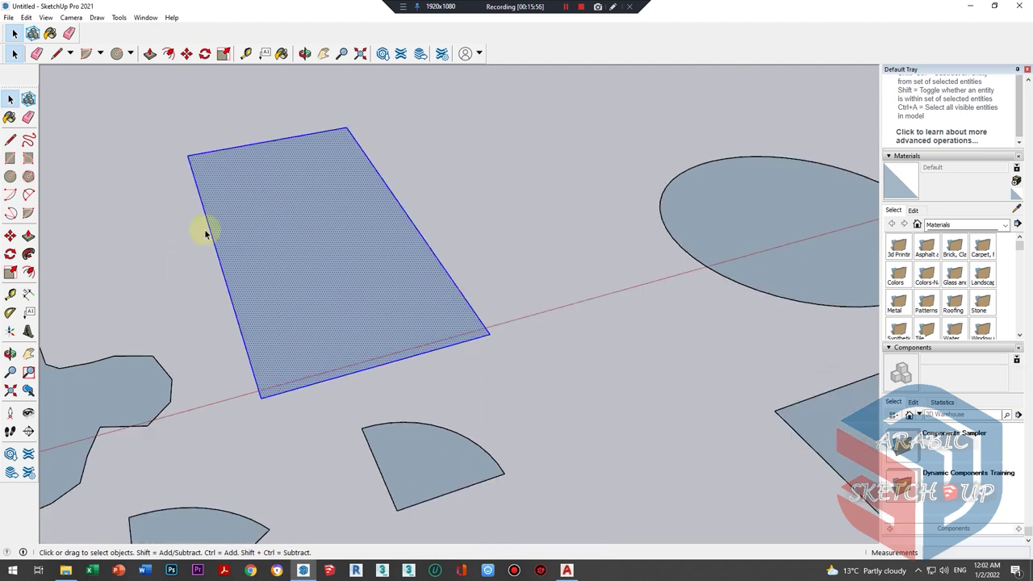
pyautogui.scroll(-3, 430, 293)
pyautogui.click(472, 260)
pyautogui.scroll(2, 516, 266)
pyautogui.scroll(1, 554, 286)
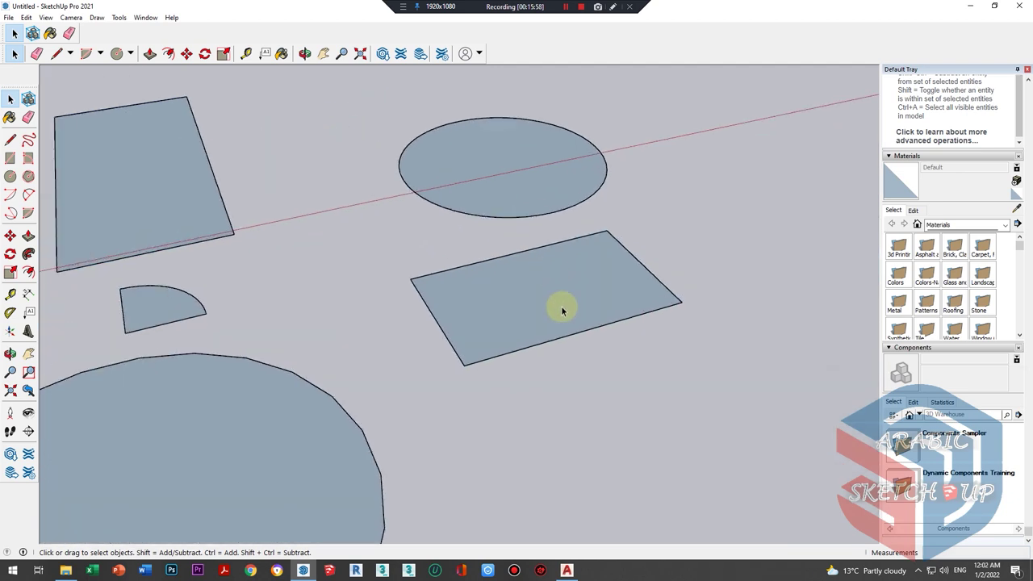
pyautogui.scroll(-3, 560, 304)
pyautogui.scroll(-3, 556, 279)
pyautogui.scroll(1, 272, 454)
pyautogui.scroll(2, 350, 299)
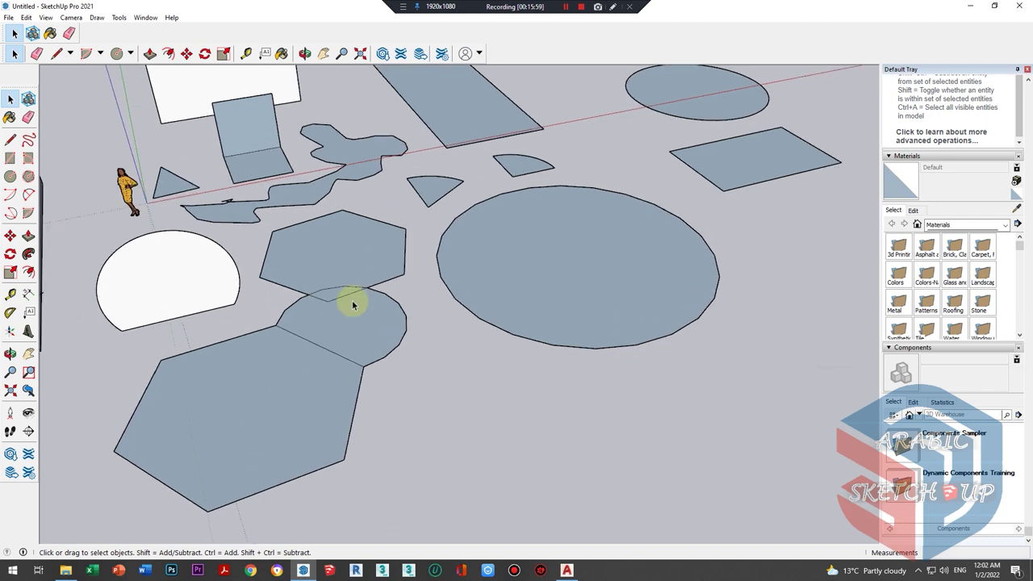
pyautogui.scroll(2, 396, 191)
pyautogui.scroll(2, 458, 196)
# - Try selecting the wedge face, one edge, then edge plus face, and clear the selection
pyautogui.click(457, 196)
pyautogui.scroll(1, 457, 196)
pyautogui.scroll(1, 447, 198)
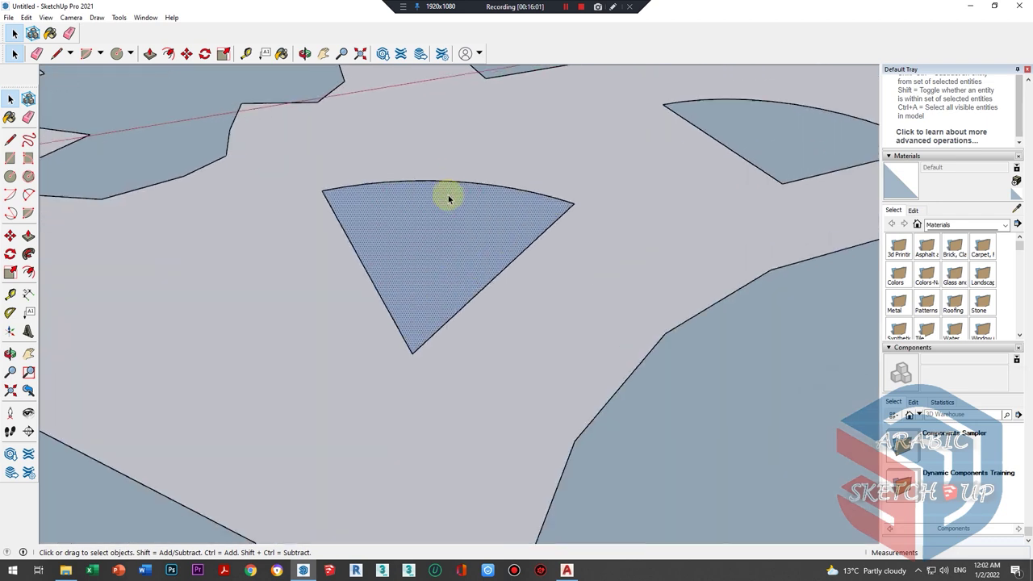
pyautogui.scroll(1, 436, 236)
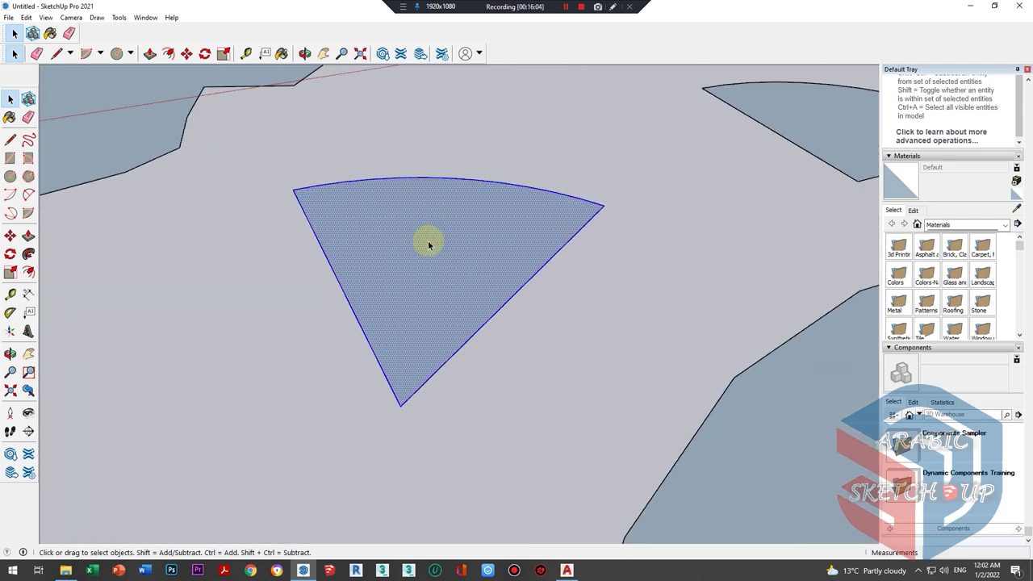
pyautogui.scroll(-1, 429, 245)
pyautogui.click(428, 245)
pyautogui.click(495, 299)
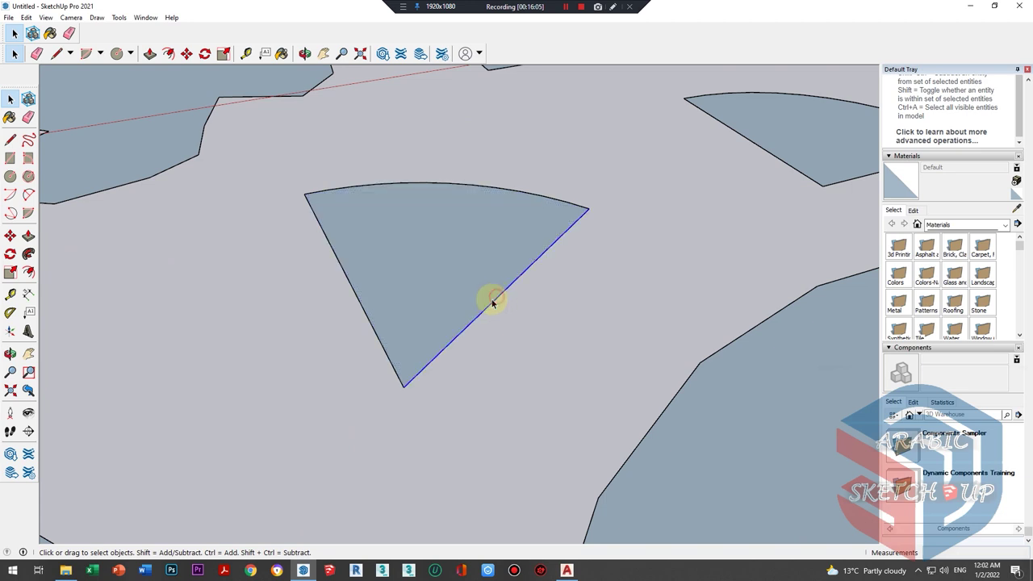
pyautogui.doubleClick(377, 342)
pyautogui.scroll(-1, 385, 311)
pyautogui.scroll(1, 376, 333)
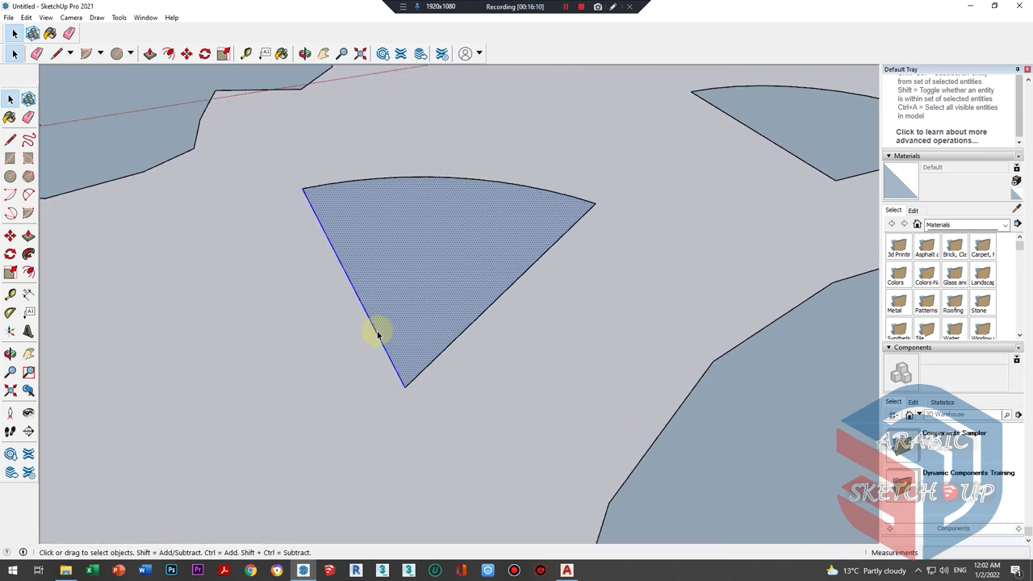
pyautogui.scroll(-1, 377, 334)
pyautogui.scroll(1, 480, 298)
pyautogui.click(480, 298)
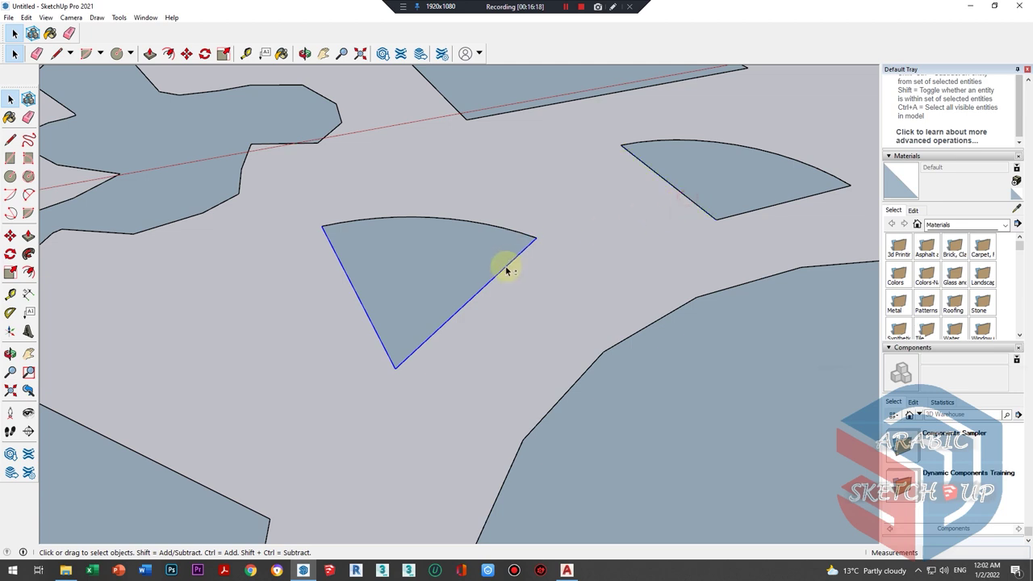
# - Orbit to a perspective view and box-select the ellipse on its own
pyautogui.scroll(-3, 421, 247)
pyautogui.scroll(-3, 409, 261)
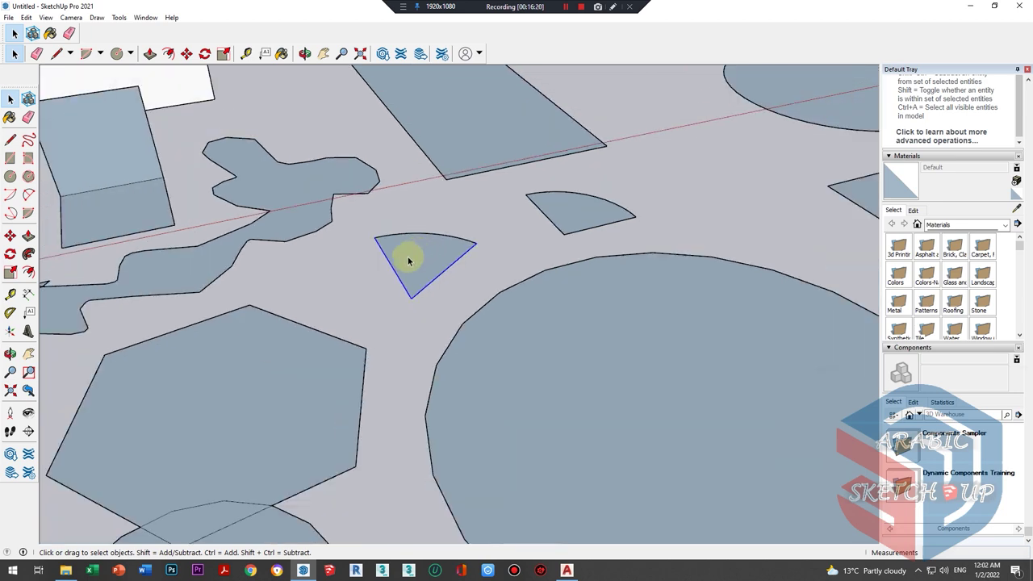
pyautogui.moveTo(408, 261)
pyautogui.mouseDown(button='middle')
pyautogui.moveTo(330, 300)
pyautogui.moveTo(596, 169)
pyautogui.moveTo(737, 142)
pyautogui.mouseUp(button='middle')
pyautogui.moveTo(736, 142)
pyautogui.mouseDown()
pyautogui.moveTo(650, 235)
pyautogui.moveTo(622, 239)
pyautogui.mouseUp()
pyautogui.moveTo(599, 231); pyautogui.dragTo(662, 143, button='middle')
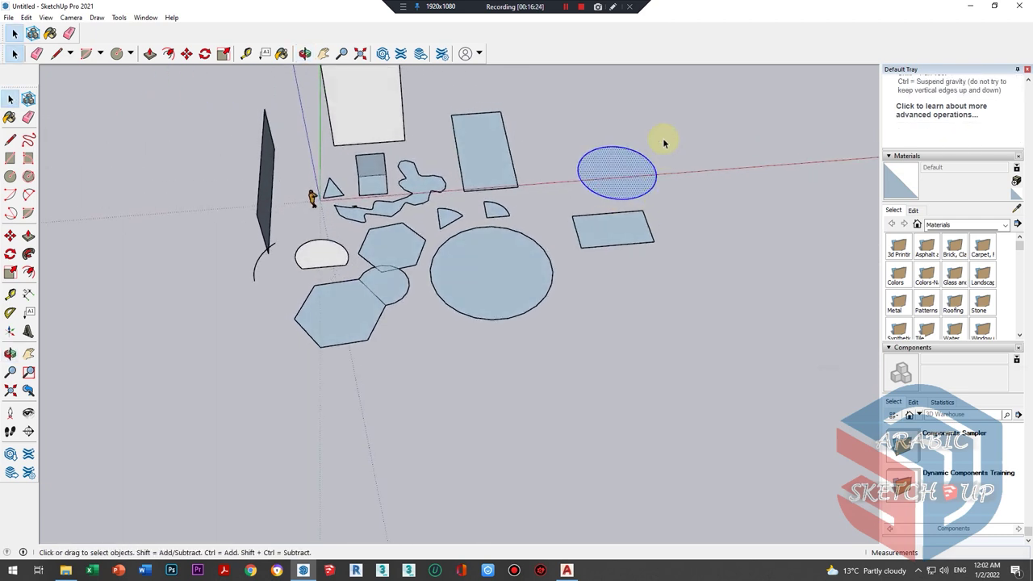
pyautogui.scroll(2, 662, 143)
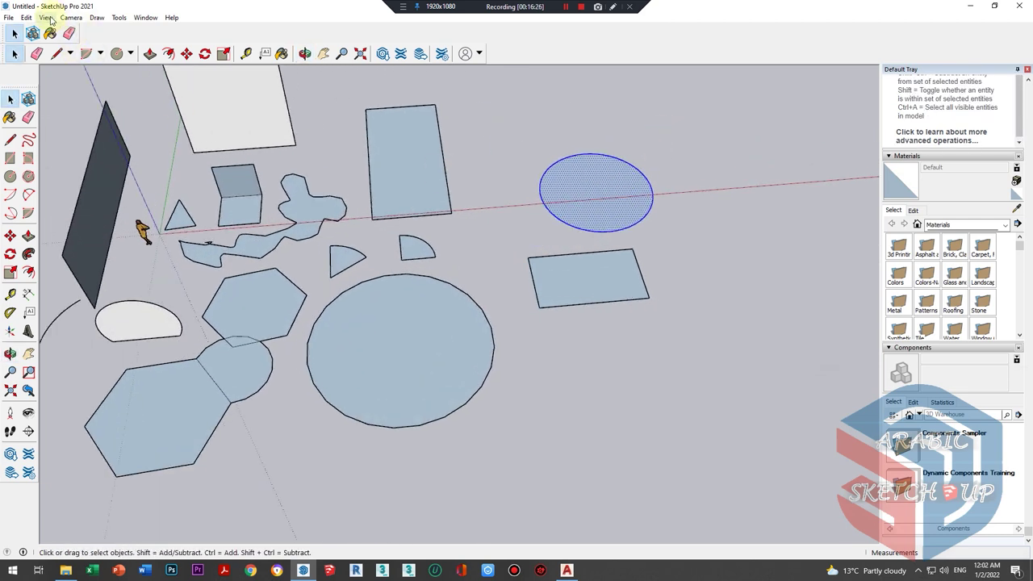
# - Use Edit > Invert Selection to select everything but the ellipse, then orbit to inspect
pyautogui.click(27, 17)
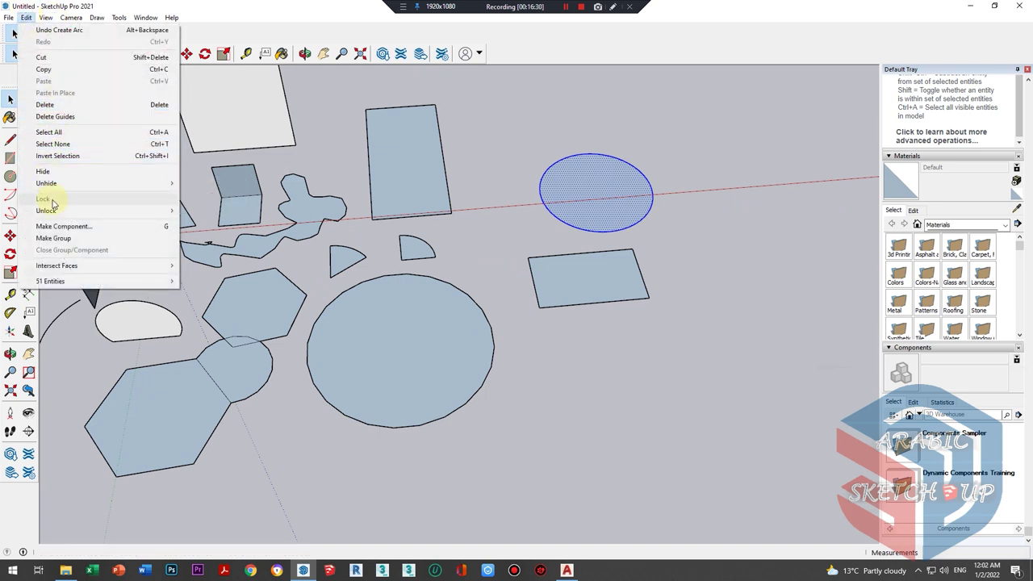
pyautogui.click(59, 157)
pyautogui.scroll(-3, 498, 318)
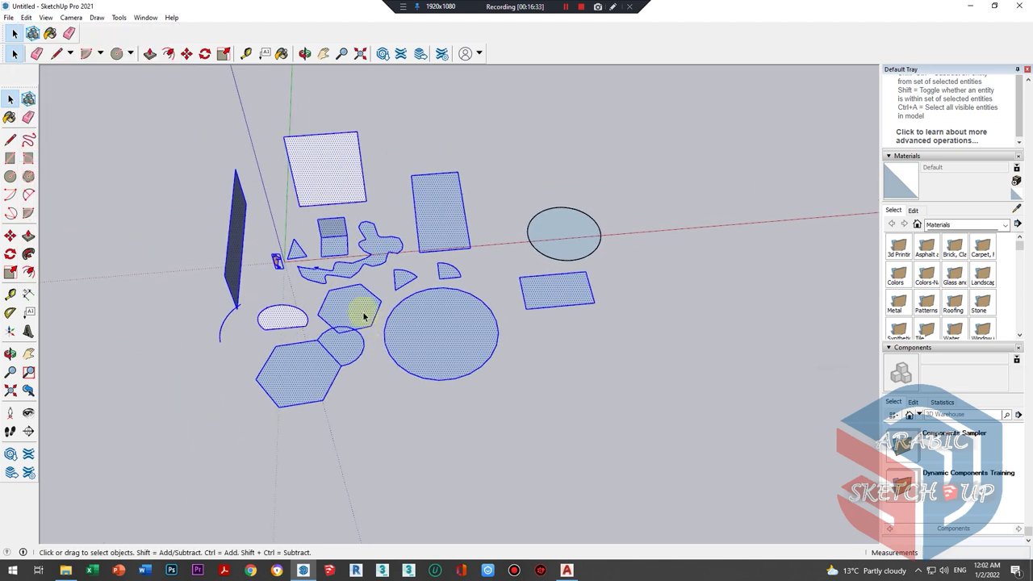
pyautogui.press('o')
pyautogui.moveTo(358, 245)
pyautogui.mouseDown()
pyautogui.moveTo(632, 239)
pyautogui.moveTo(348, 280)
pyautogui.mouseUp()
pyautogui.press('space')
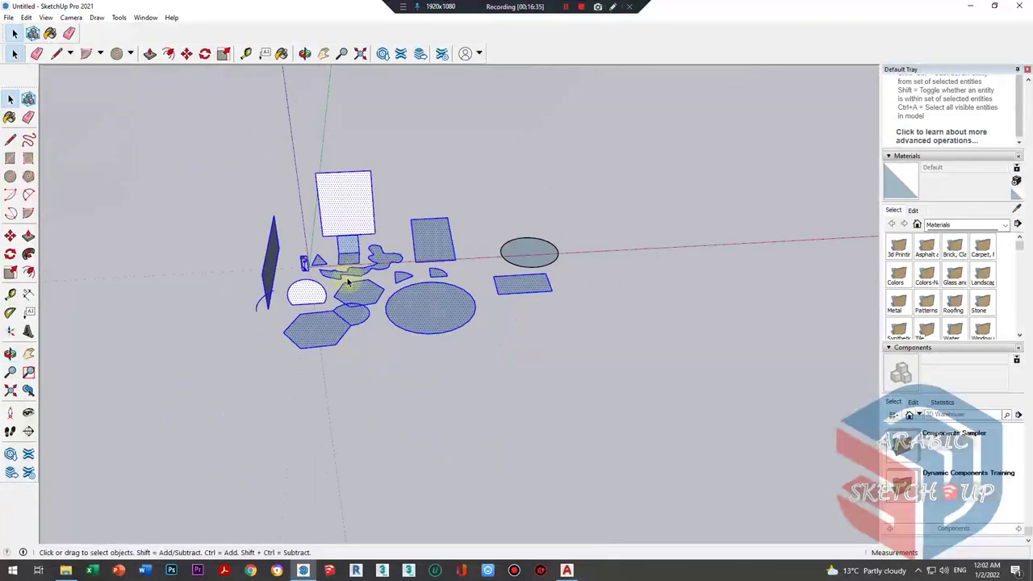
pyautogui.scroll(1, 340, 274)
pyautogui.scroll(2, 382, 258)
pyautogui.scroll(-2, 299, 274)
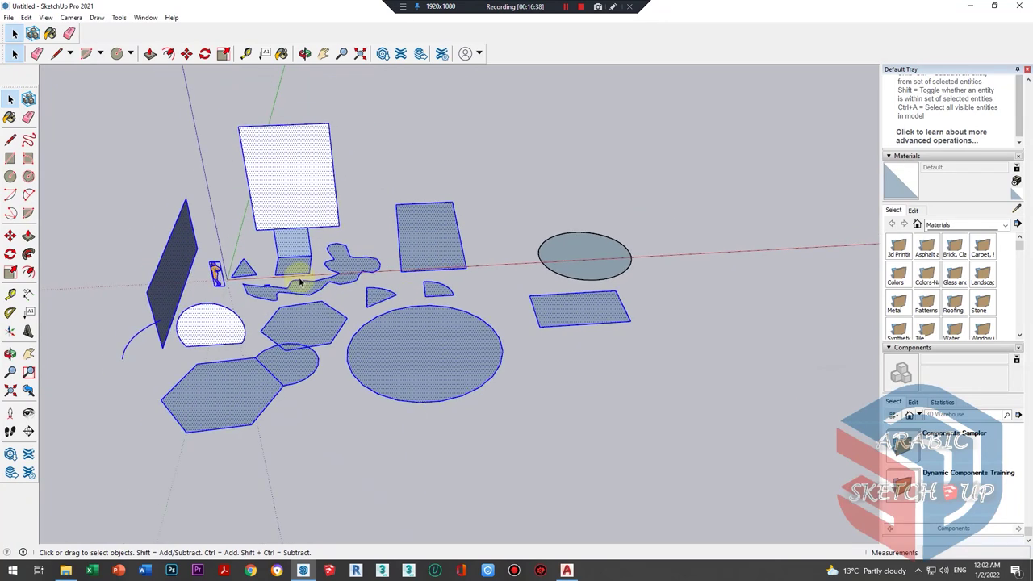
pyautogui.scroll(1, 303, 290)
pyautogui.moveTo(610, 271); pyautogui.dragTo(651, 283, button='middle')
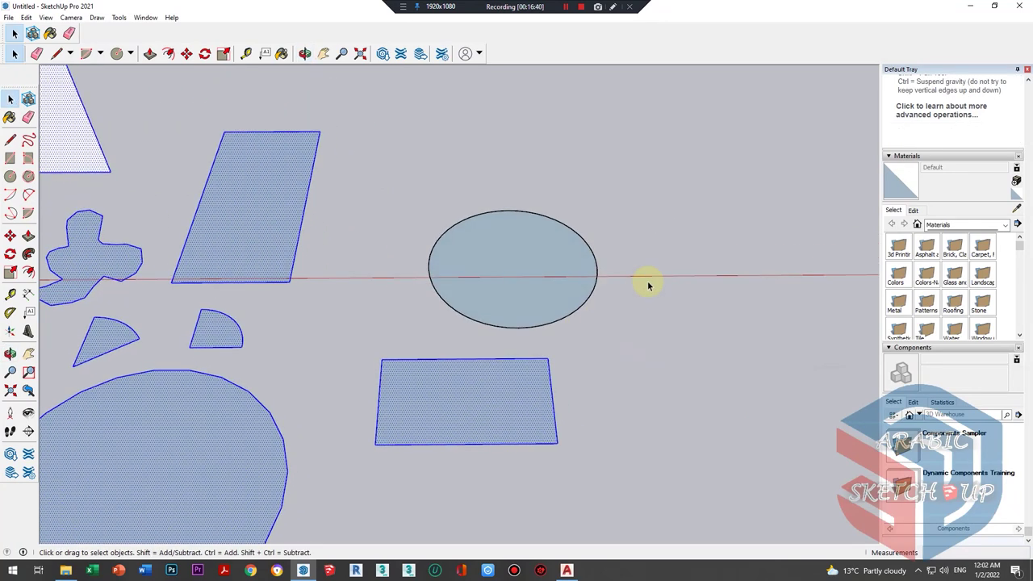
# - Box-select the ellipse alone again and invert the selection with Ctrl+Shift+I
pyautogui.moveTo(625, 185); pyautogui.dragTo(412, 331)
pyautogui.moveTo(412, 330)
pyautogui.mouseDown(button='middle')
pyautogui.moveTo(622, 247)
pyautogui.moveTo(445, 260)
pyautogui.moveTo(537, 334)
pyautogui.moveTo(337, 300)
pyautogui.moveTo(449, 283)
pyautogui.moveTo(307, 282)
pyautogui.mouseUp(button='middle')
pyautogui.scroll(2, 295, 295)
pyautogui.scroll(2, 319, 274)
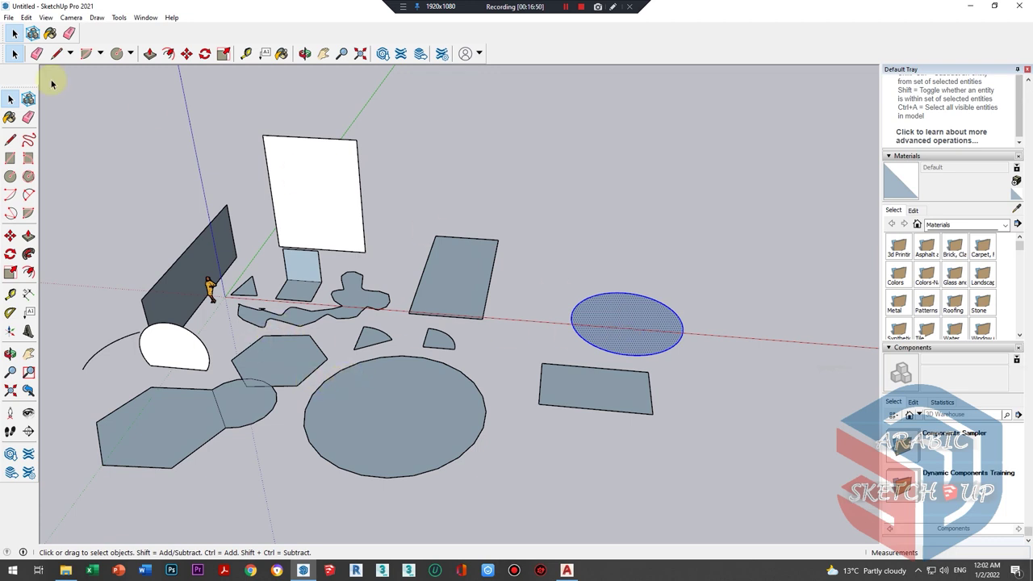
pyautogui.hotkey('ctrl', 'shift', 'i')
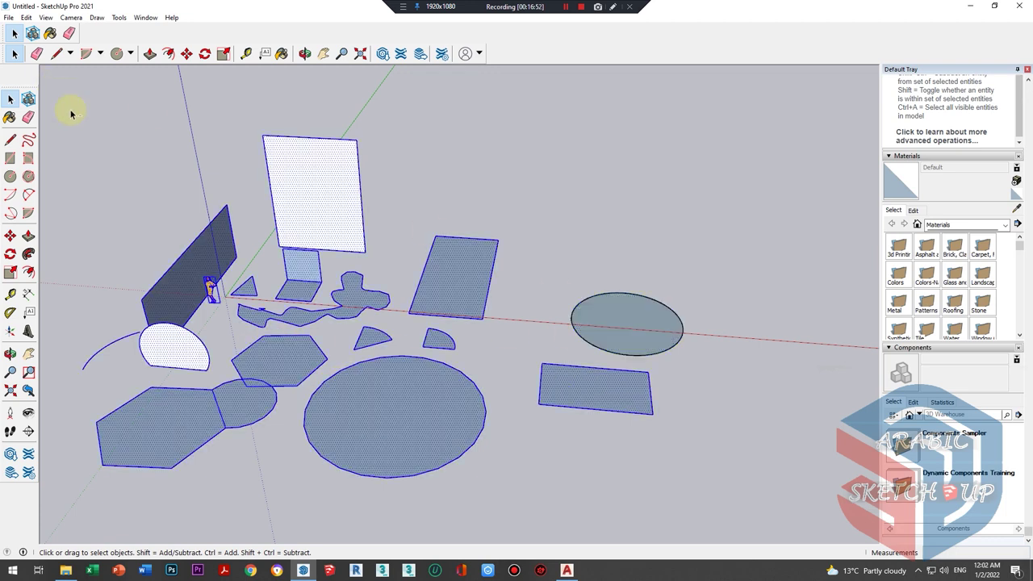
pyautogui.click(26, 17)
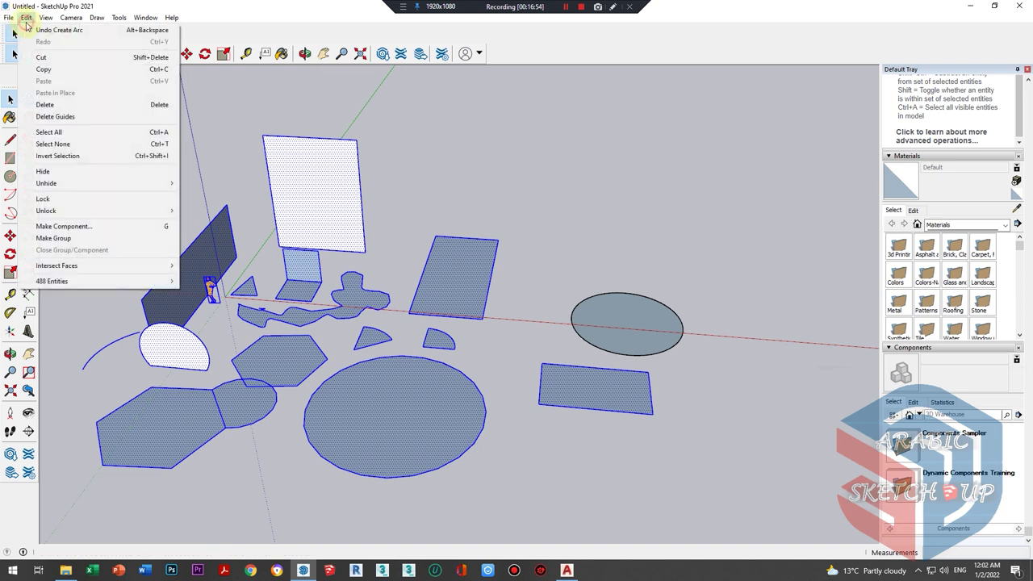
pyautogui.click(55, 172)
pyautogui.moveTo(394, 295)
pyautogui.mouseDown(button='middle')
pyautogui.moveTo(369, 260)
pyautogui.moveTo(581, 279)
pyautogui.moveTo(599, 260)
pyautogui.moveTo(516, 289)
pyautogui.moveTo(3, 4)
pyautogui.mouseUp(button='middle')
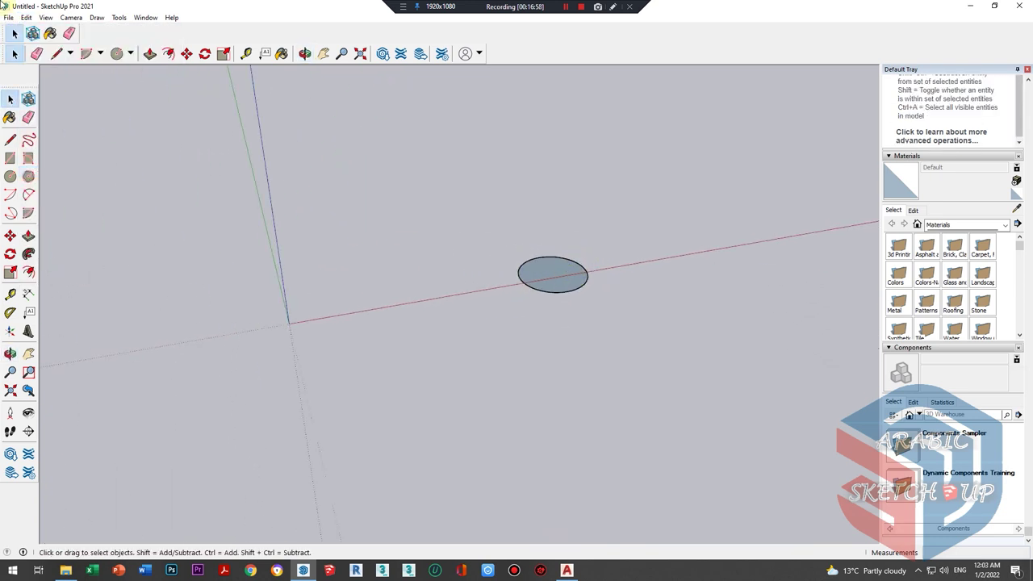
pyautogui.click(25, 18)
pyautogui.moveTo(46, 183)
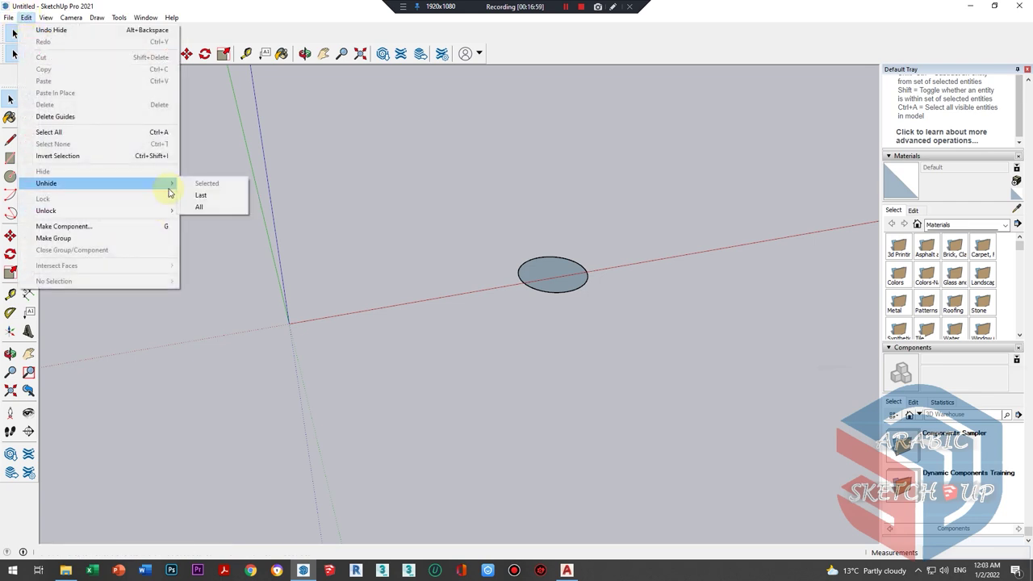
pyautogui.click(199, 209)
pyautogui.moveTo(468, 288)
pyautogui.mouseDown(button='middle')
pyautogui.moveTo(254, 272)
pyautogui.moveTo(653, 300)
pyautogui.mouseUp(button='middle')
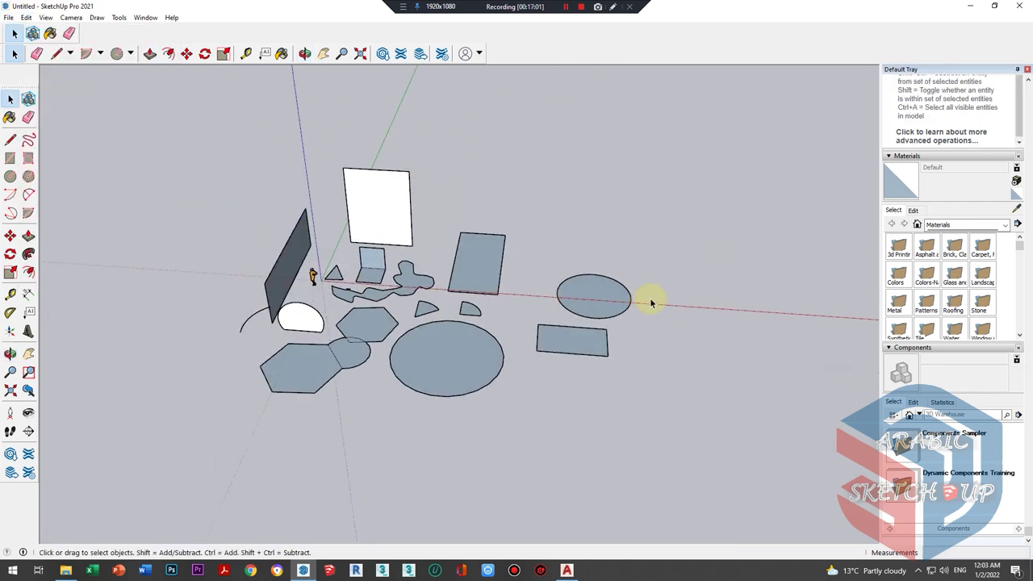
pyautogui.scroll(5, 628, 313)
pyautogui.scroll(-3, 670, 228)
pyautogui.moveTo(662, 172)
pyautogui.mouseDown(button='middle')
pyautogui.moveTo(618, 247)
pyautogui.moveTo(644, 261)
pyautogui.mouseUp(button='middle')
pyautogui.scroll(5, 626, 210)
pyautogui.scroll(2, 625, 210)
pyautogui.scroll(-1, 565, 242)
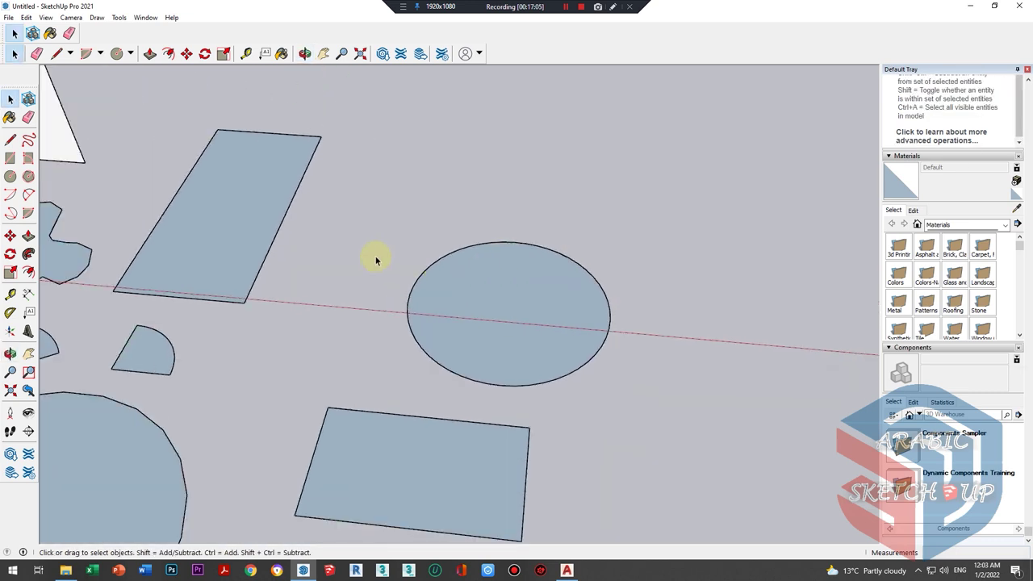
pyautogui.moveTo(374, 258); pyautogui.dragTo(588, 288, button='middle')
pyautogui.moveTo(666, 227); pyautogui.dragTo(460, 377)
pyautogui.moveTo(368, 393); pyautogui.dragTo(368, 394)
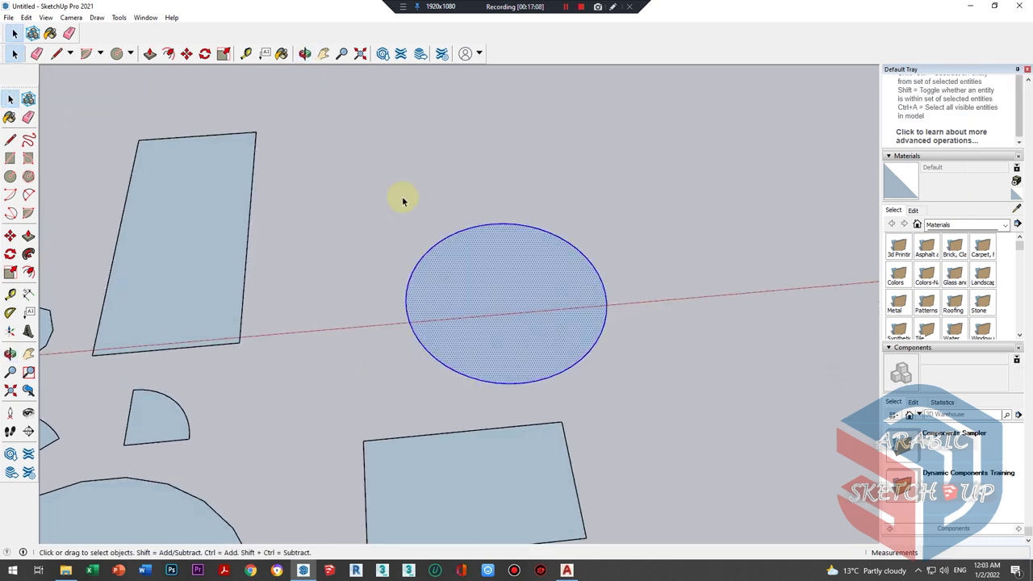
pyautogui.click(29, 17)
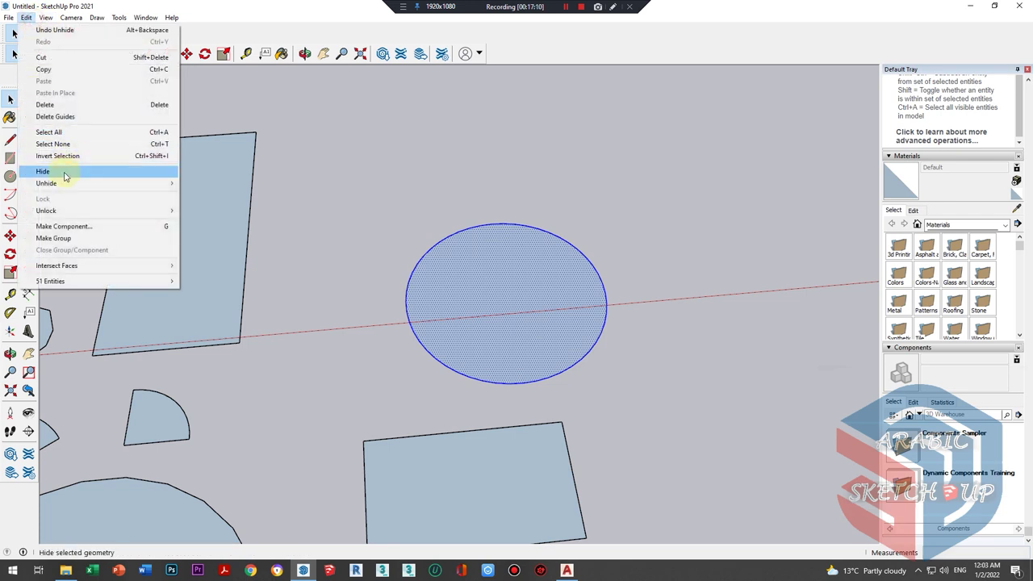
pyautogui.click(523, 298)
pyautogui.rightClick(523, 299)
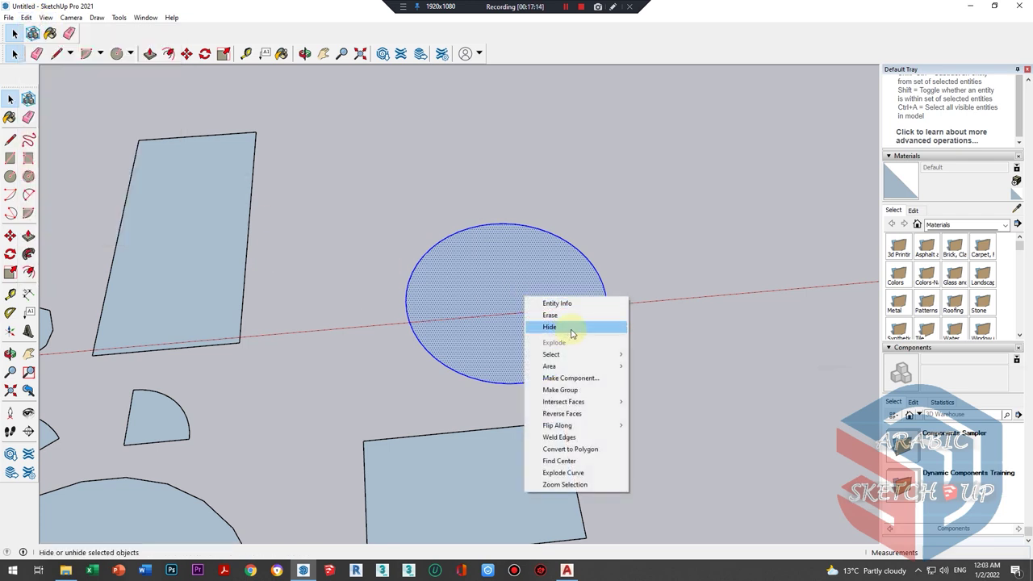
pyautogui.rightClick(493, 307)
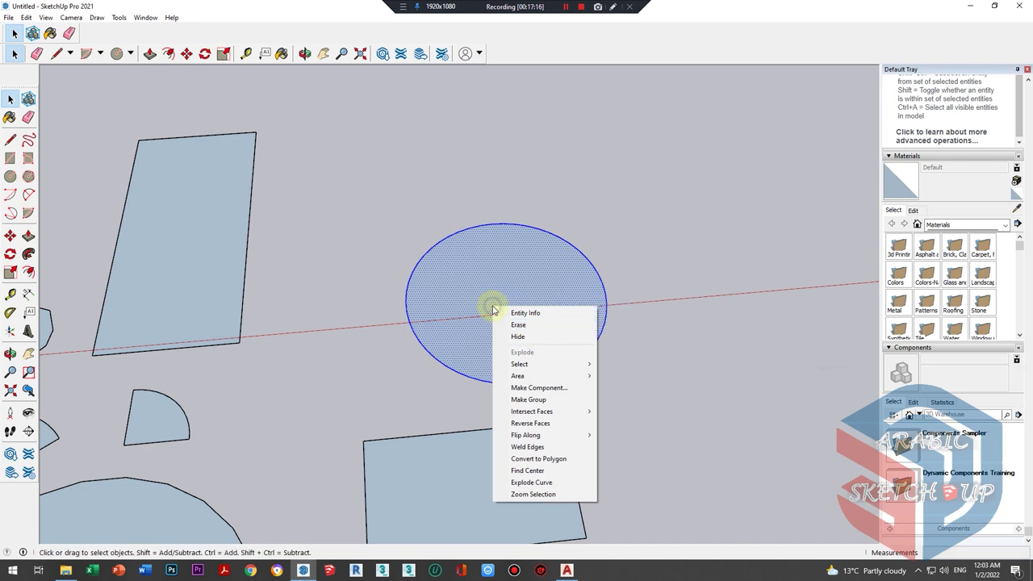
pyautogui.click(27, 17)
pyautogui.moveTo(81, 210)
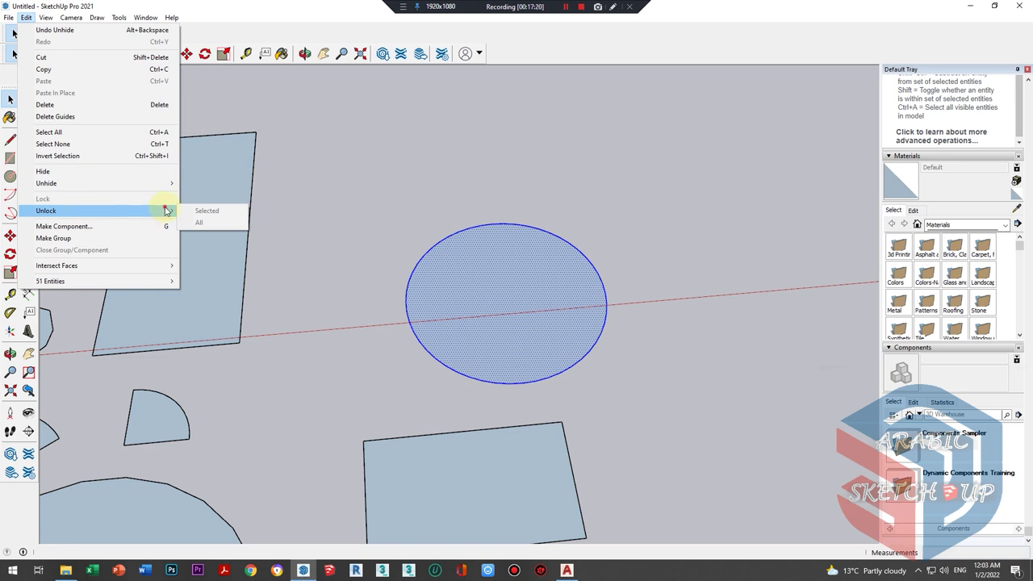
pyautogui.click(595, 201)
pyautogui.scroll(-3, 638, 202)
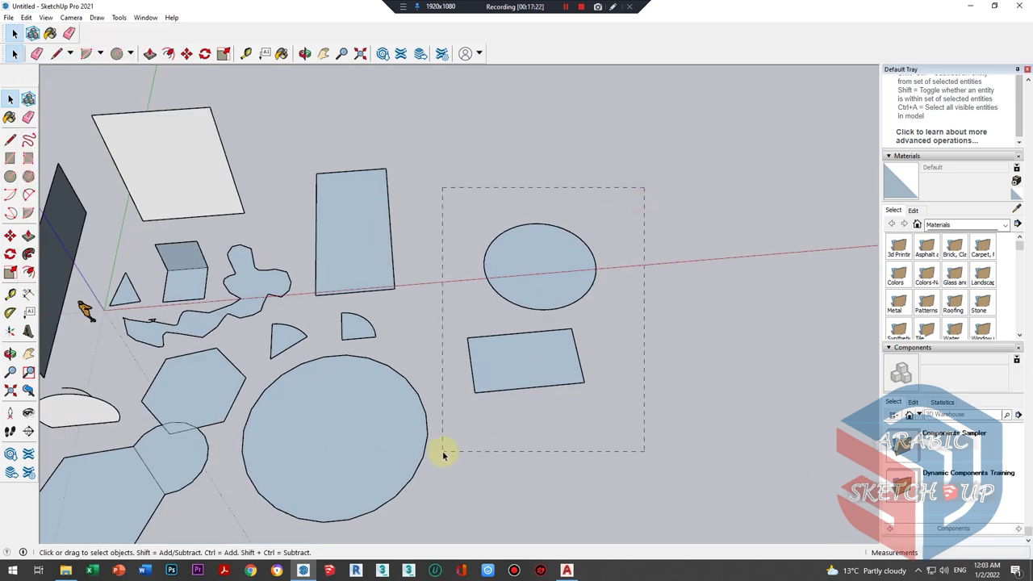
pyautogui.moveTo(442, 455); pyautogui.dragTo(444, 452)
pyautogui.rightClick(532, 362)
pyautogui.click(28, 16)
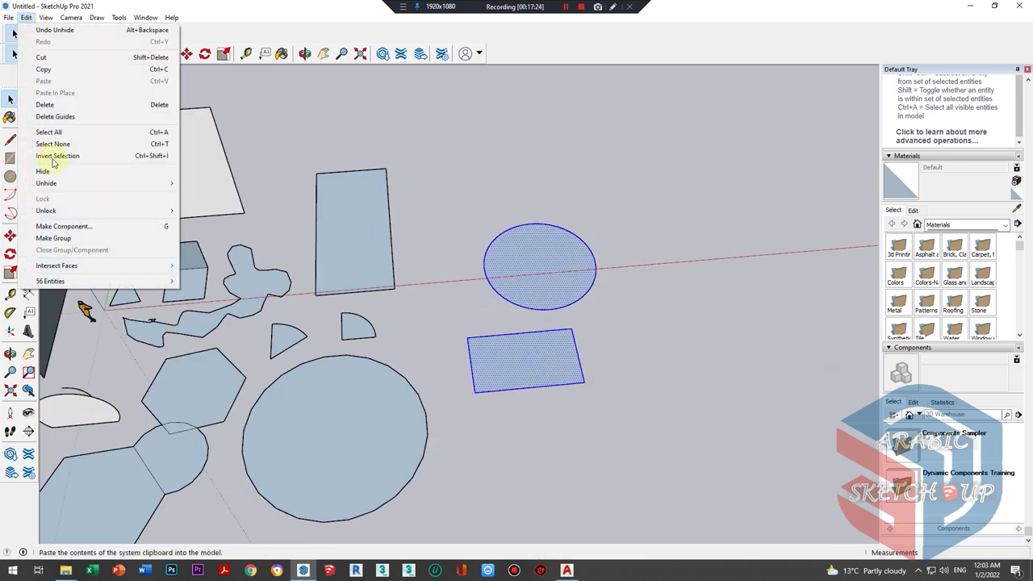
pyautogui.click(576, 234)
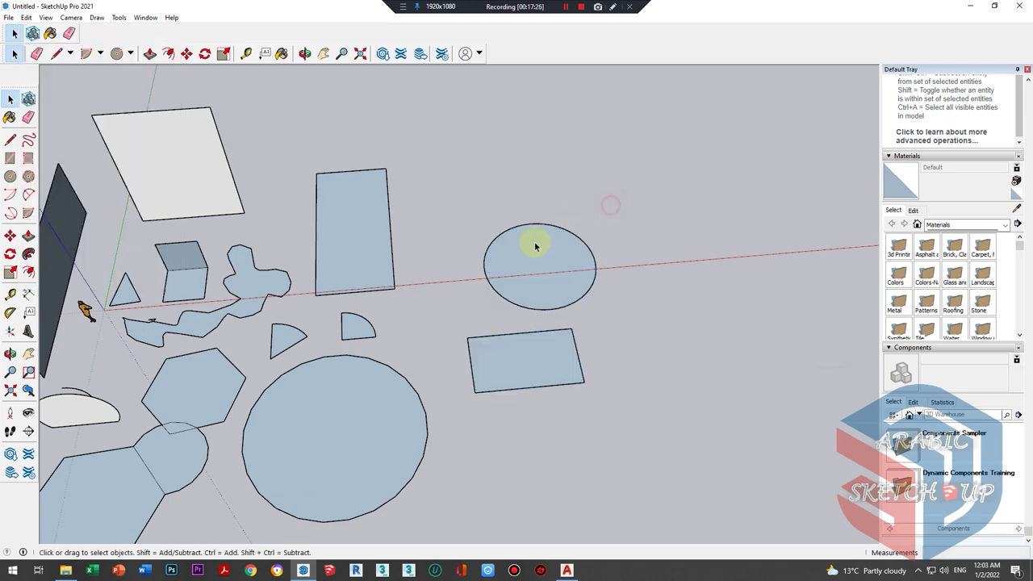
pyautogui.scroll(-3, 493, 276)
pyautogui.moveTo(493, 277)
pyautogui.mouseDown(button='middle')
pyautogui.moveTo(326, 175)
pyautogui.moveTo(521, 358)
pyautogui.mouseUp(button='middle')
pyautogui.scroll(2, 461, 279)
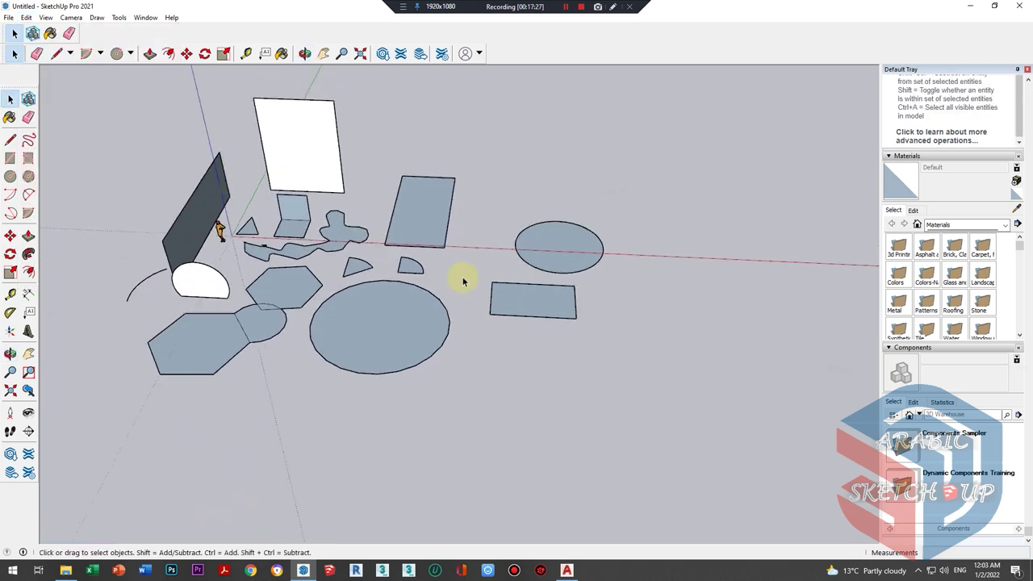
pyautogui.scroll(-2, 461, 279)
pyautogui.scroll(5, 510, 239)
pyautogui.scroll(-3, 286, 226)
pyautogui.scroll(3, 610, 279)
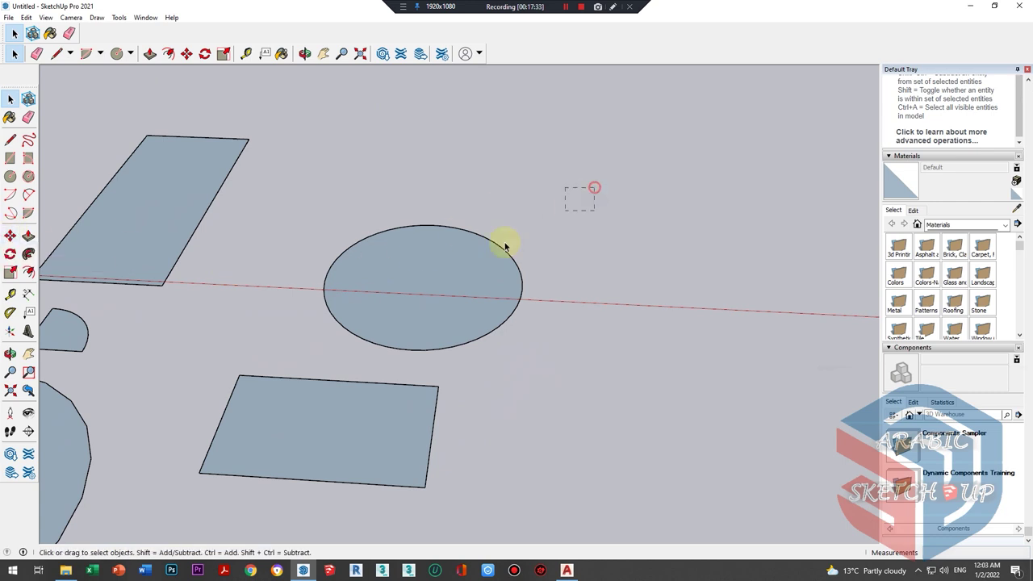
# - Box-select the ellipse near the red axis and start moving it from its centre
pyautogui.moveTo(505, 244); pyautogui.dragTo(331, 313)
pyautogui.moveTo(303, 348); pyautogui.dragTo(300, 345)
pyautogui.moveTo(283, 307); pyautogui.dragTo(399, 337, button='middle')
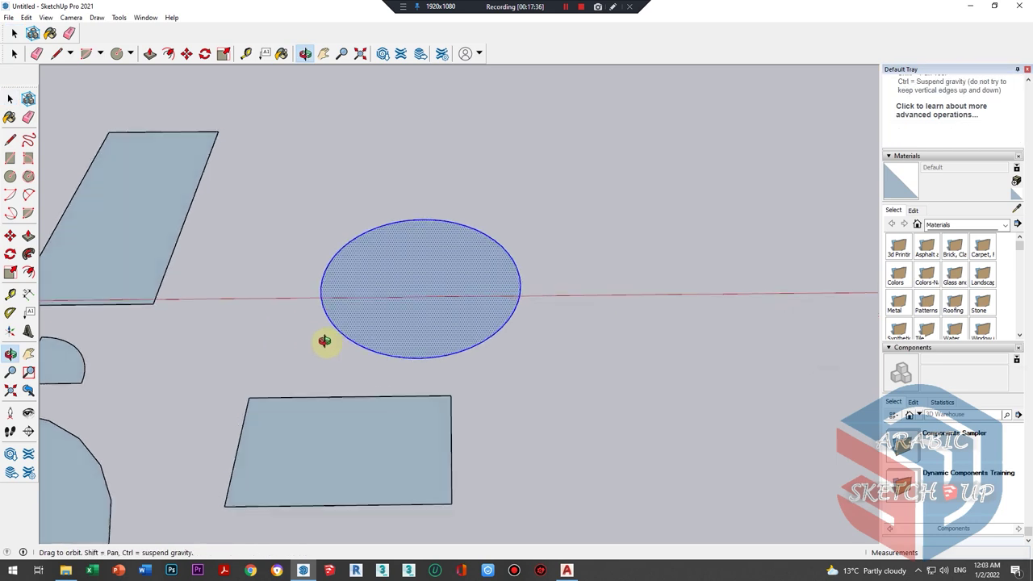
pyautogui.press('m')
pyautogui.click(414, 300)
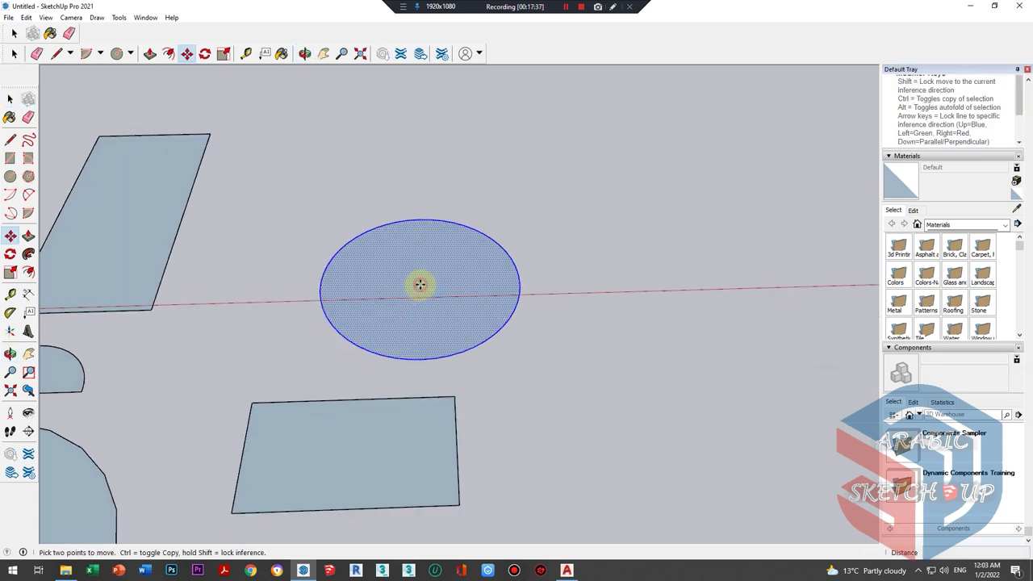
pyautogui.scroll(-2, 415, 290)
pyautogui.scroll(-3, 452, 288)
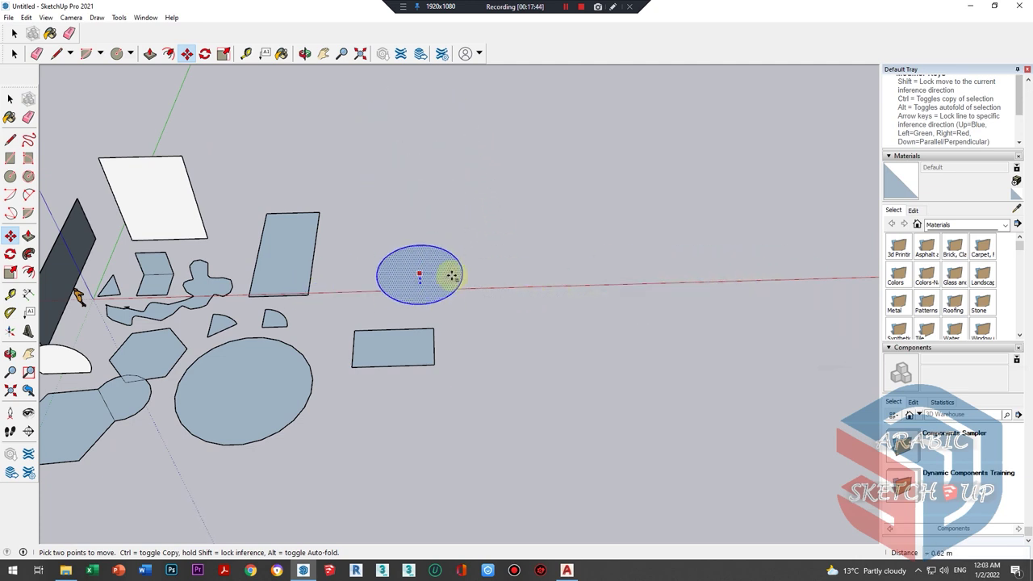
# - Orbit the view mid-move, then cancel the move so the ellipse returns
pyautogui.moveTo(452, 276); pyautogui.dragTo(560, 153, button='middle')
pyautogui.moveTo(477, 233); pyautogui.dragTo(388, 336, button='middle')
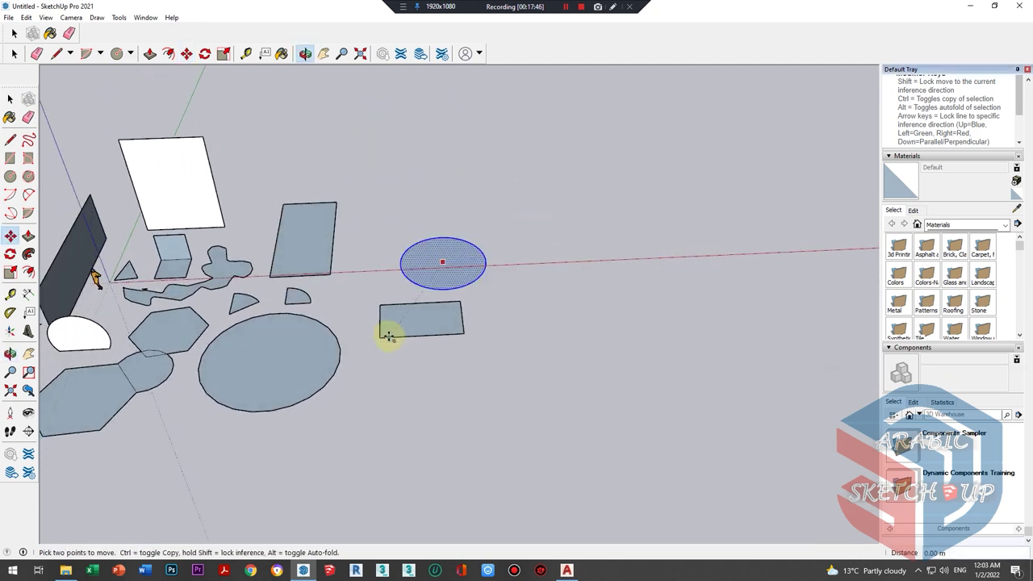
pyautogui.scroll(-4, 388, 336)
pyautogui.scroll(3, 417, 242)
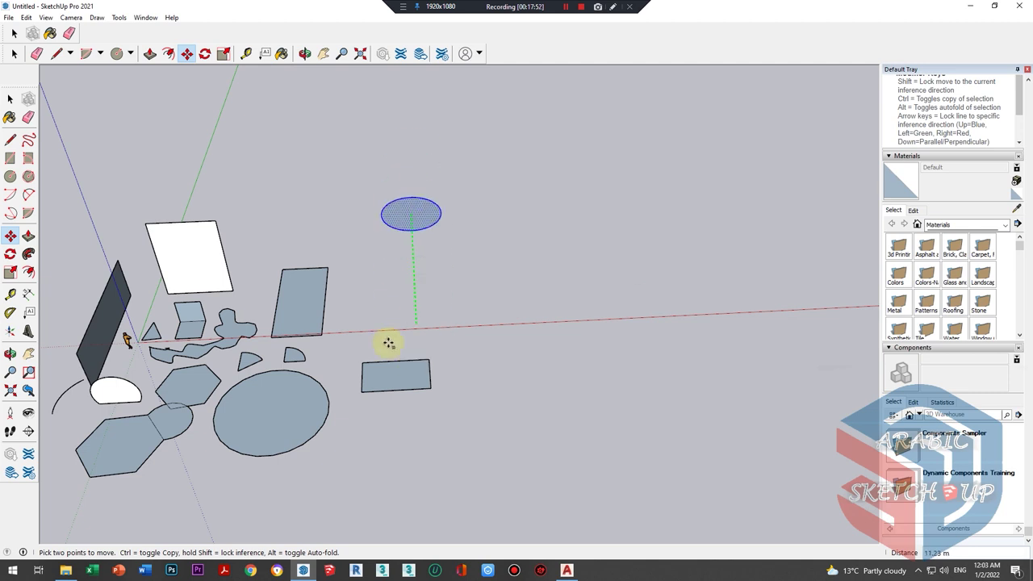
pyautogui.moveTo(507, 295)
pyautogui.mouseDown(button='middle')
pyautogui.moveTo(419, 288)
pyautogui.moveTo(363, 347)
pyautogui.mouseUp(button='middle')
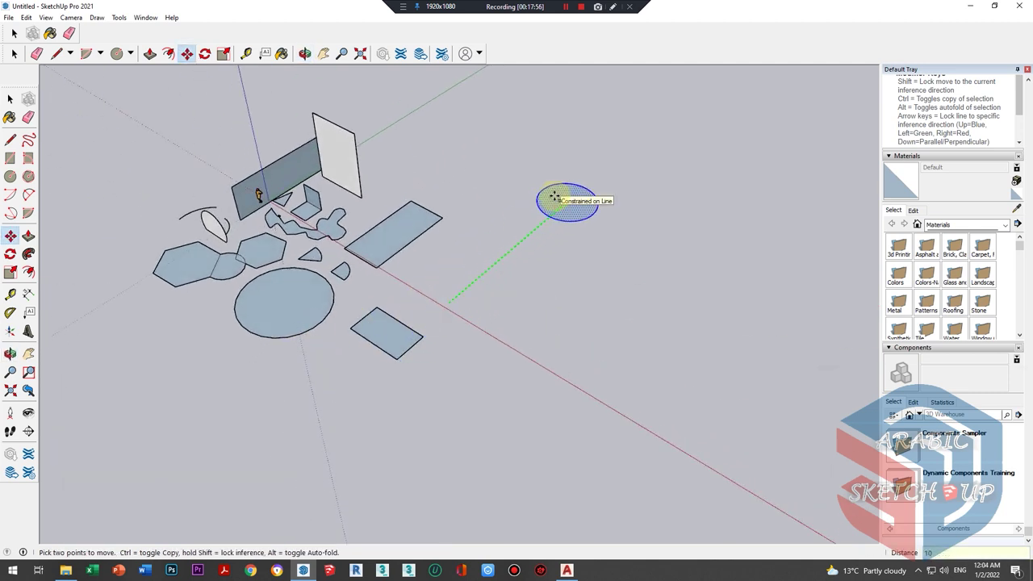
pyautogui.middleClick(554, 196)
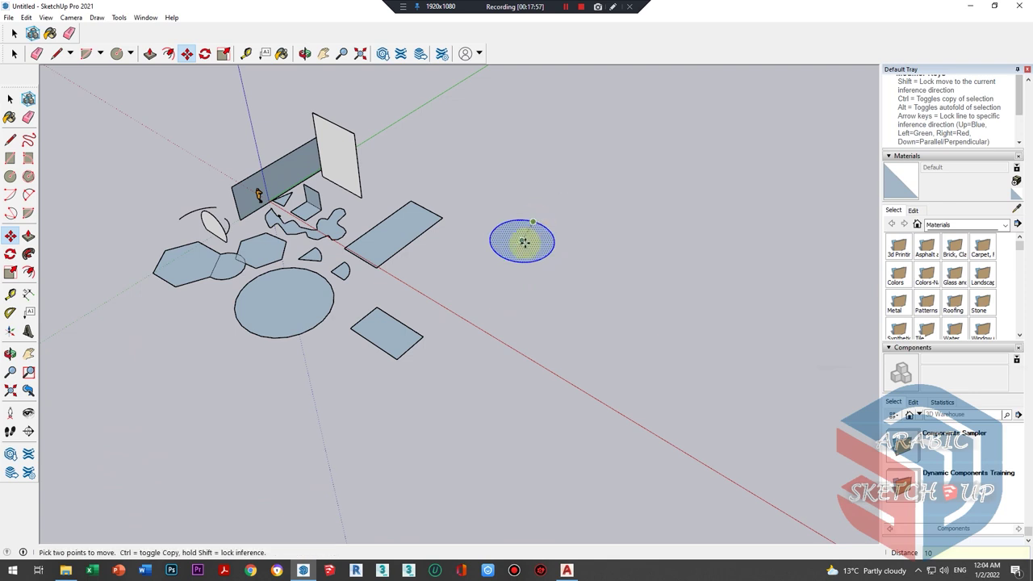
# - Restart the move from the ellipse's centre and orbit until the red axis runs across
pyautogui.click(523, 241)
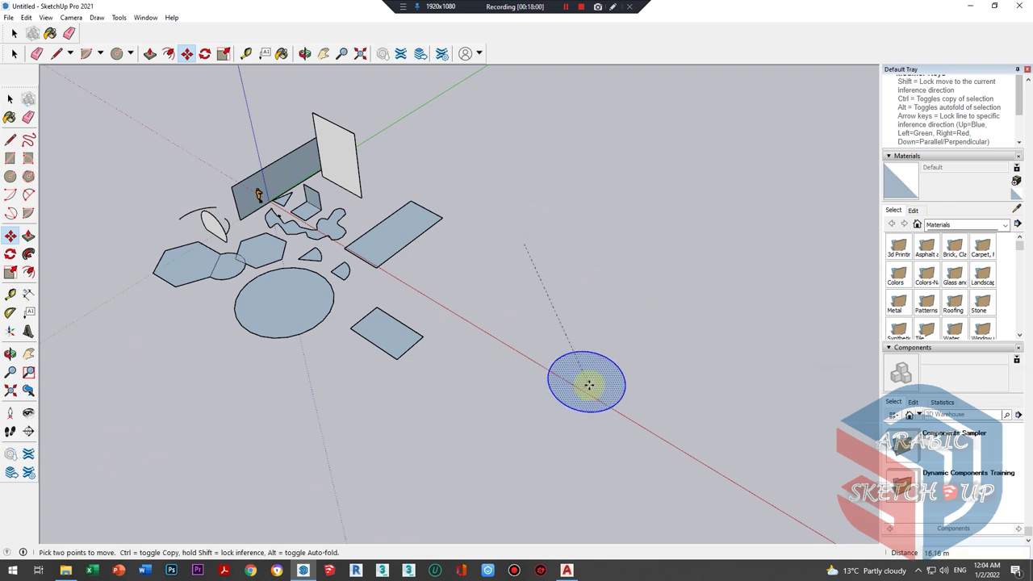
pyautogui.moveTo(589, 385); pyautogui.dragTo(275, 347, button='middle')
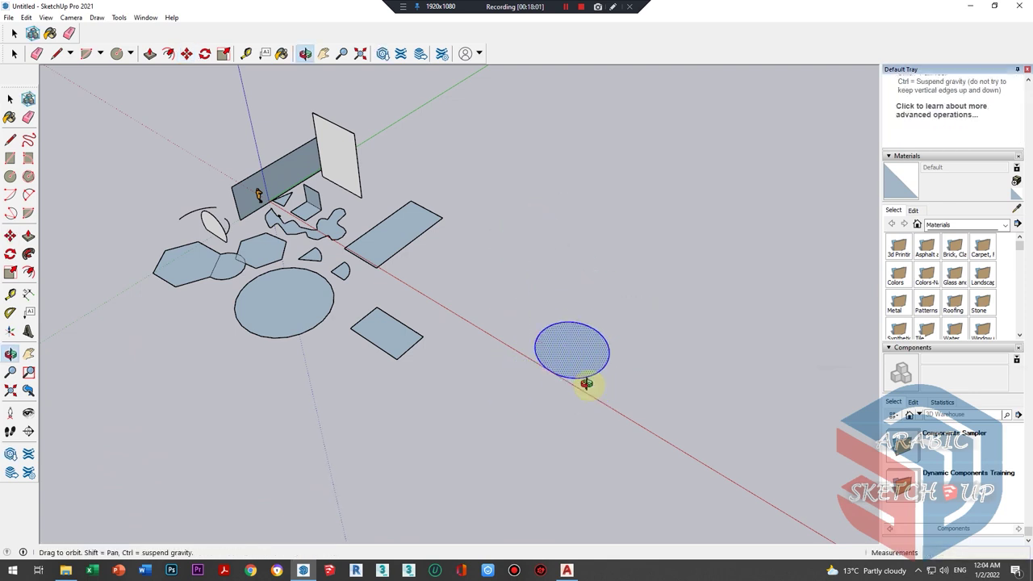
pyautogui.scroll(1, 618, 300)
pyautogui.scroll(2, 475, 364)
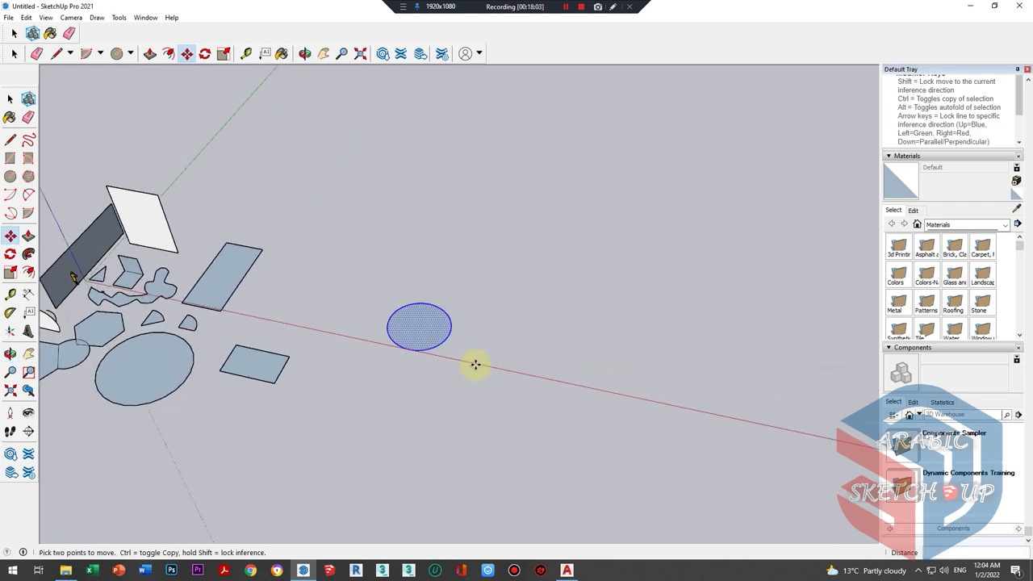
pyautogui.scroll(2, 422, 348)
pyautogui.moveTo(583, 373)
pyautogui.mouseDown(button='middle')
pyautogui.moveTo(436, 327)
pyautogui.moveTo(266, 362)
pyautogui.moveTo(454, 328)
pyautogui.moveTo(321, 367)
pyautogui.mouseUp(button='middle')
pyautogui.moveTo(242, 371)
pyautogui.mouseDown(button='middle')
pyautogui.moveTo(282, 341)
pyautogui.moveTo(233, 375)
pyautogui.mouseUp(button='middle')
pyautogui.scroll(1, 253, 364)
pyautogui.scroll(2, 309, 360)
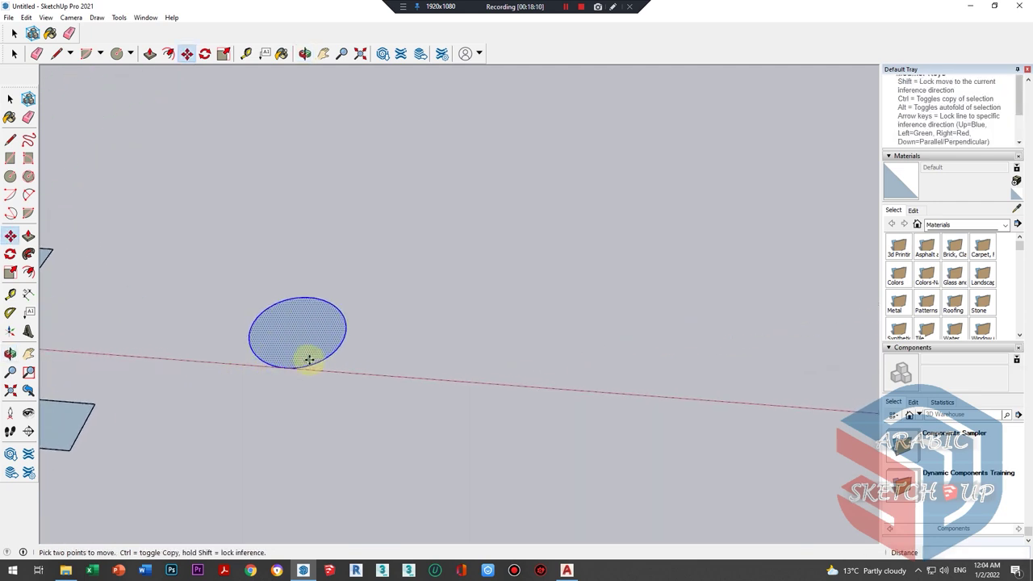
pyautogui.scroll(-2, 184, 334)
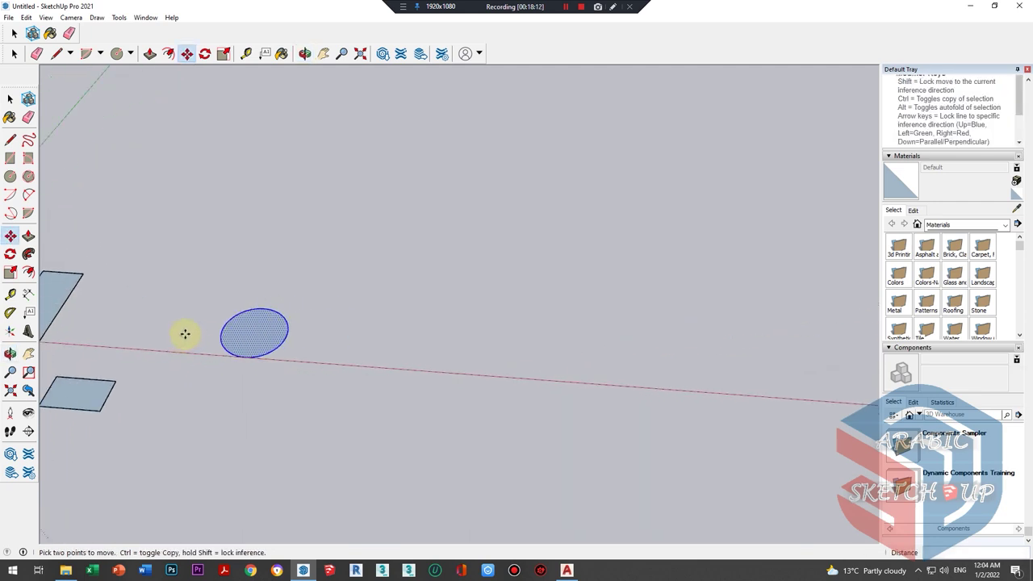
# - Copy the ellipse 50 units along the red axis using Move with Ctrl
pyautogui.click(254, 331)
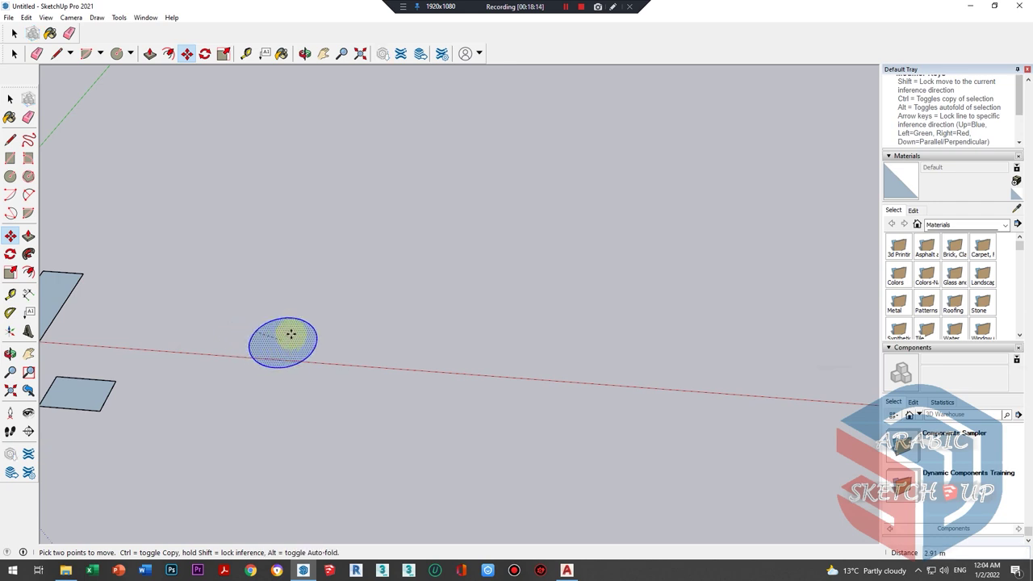
pyautogui.scroll(-1, 293, 330)
pyautogui.scroll(2, 292, 334)
pyautogui.scroll(1, 292, 334)
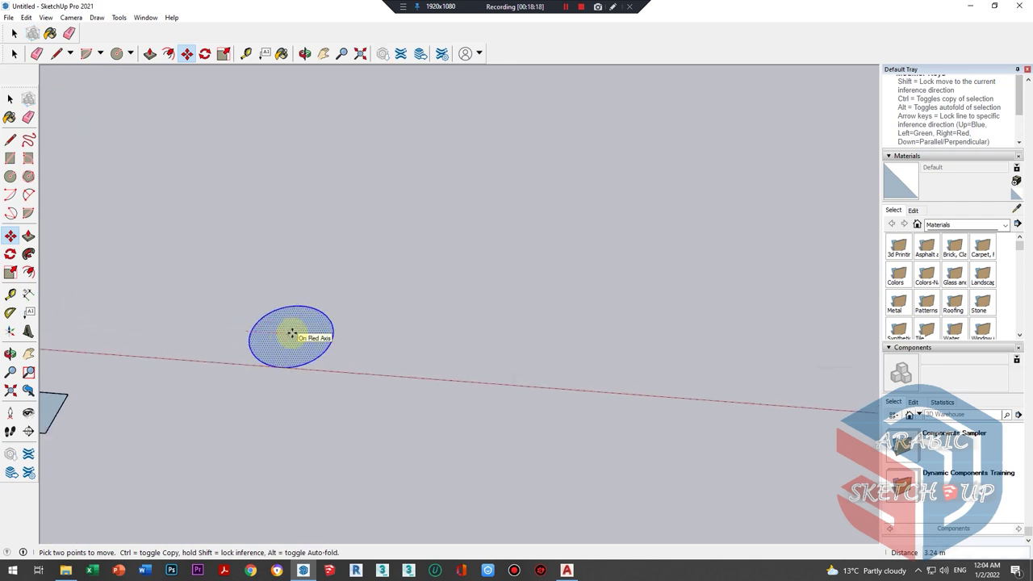
pyautogui.press('ctrl')
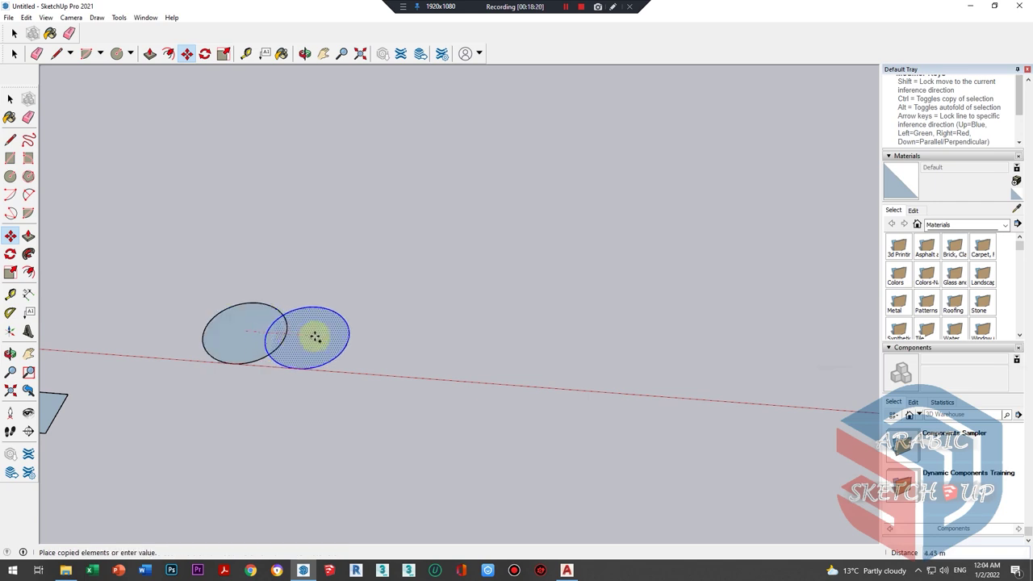
pyautogui.scroll(-1, 245, 337)
pyautogui.scroll(-1, 245, 336)
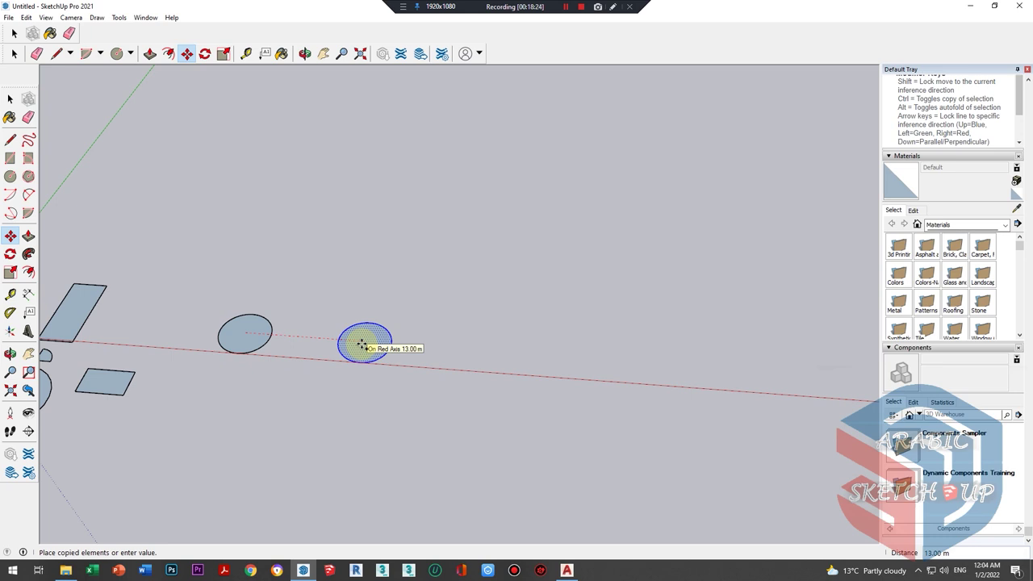
pyautogui.scroll(-2, 267, 336)
pyautogui.write('50')
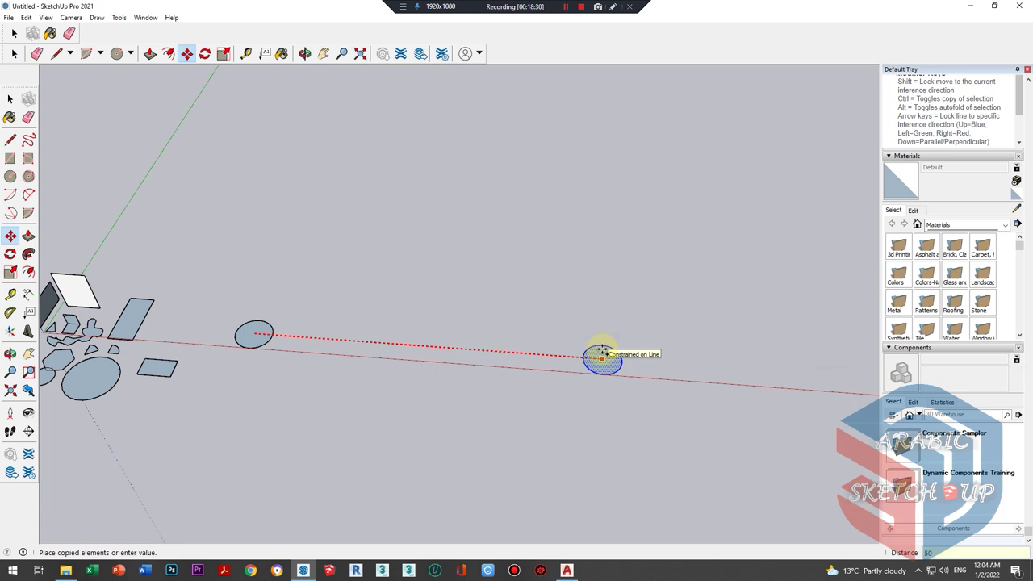
pyautogui.press('Return')
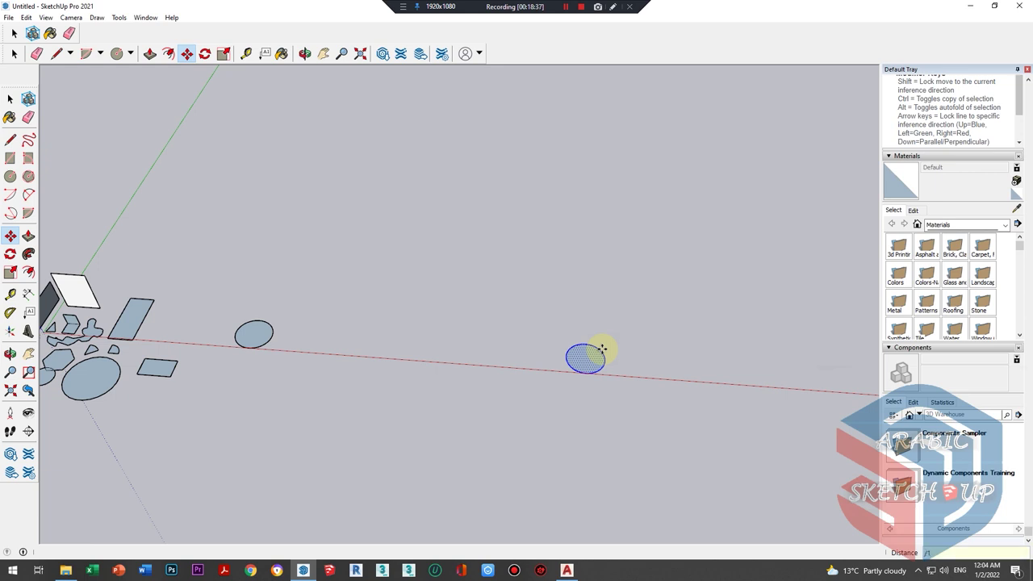
# - Redistribute the copies into 4, 5, then 7 equal spacings; dismiss the crash report unsent
pyautogui.press('Return')
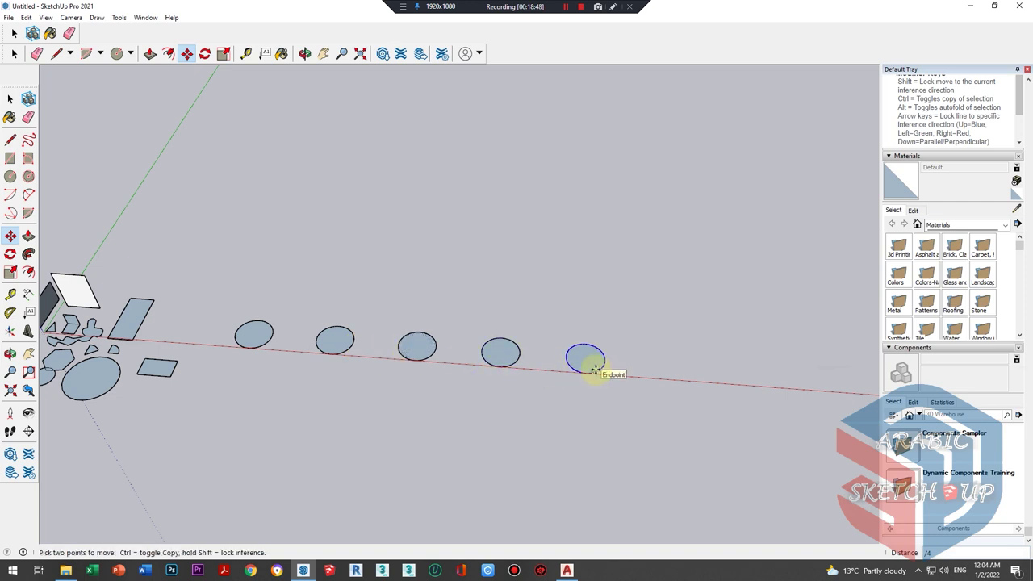
pyautogui.press('Return')
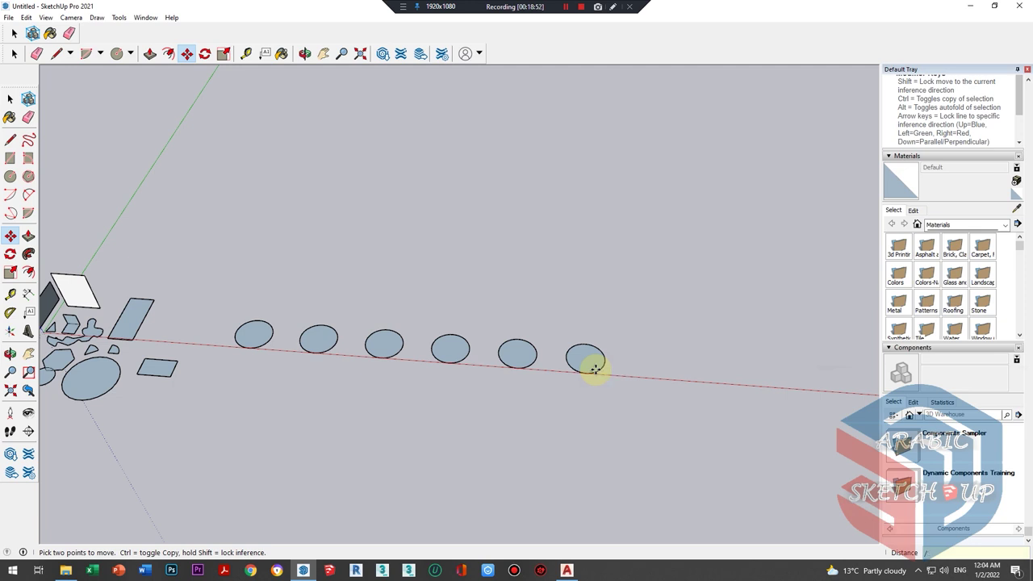
pyautogui.write('7')
pyautogui.press('Return')
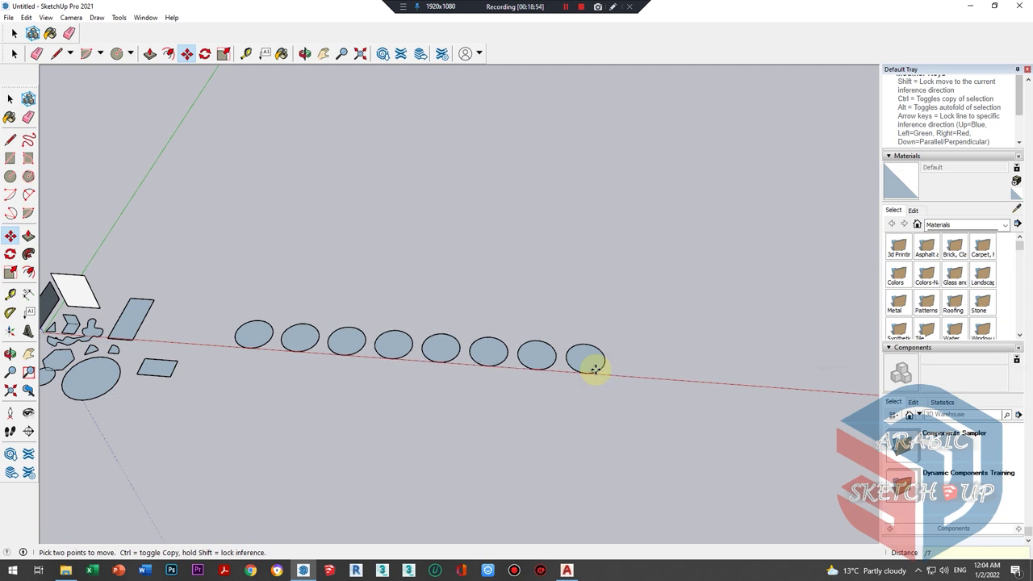
pyautogui.write('2')
pyautogui.press('Return')
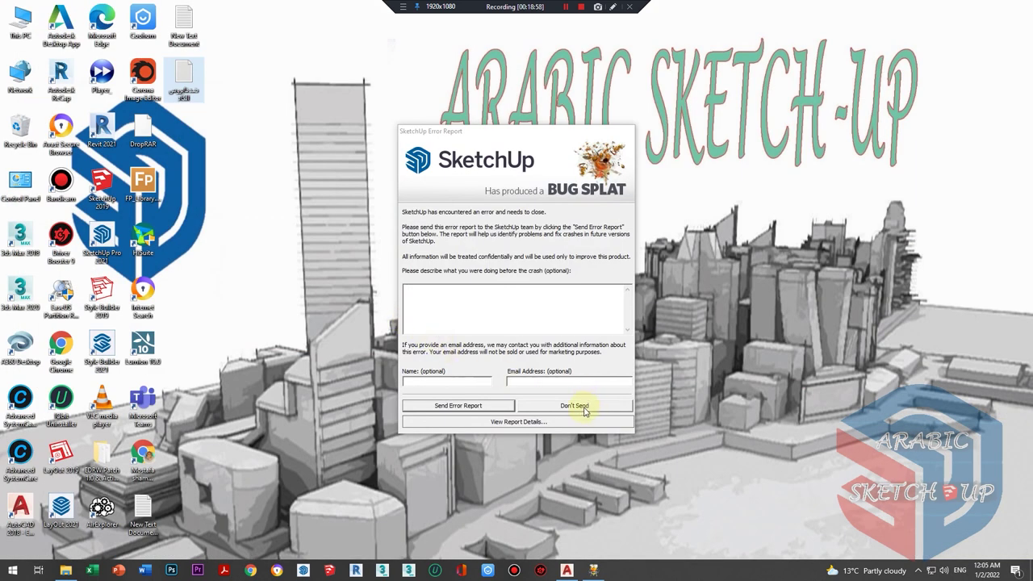
pyautogui.click(574, 406)
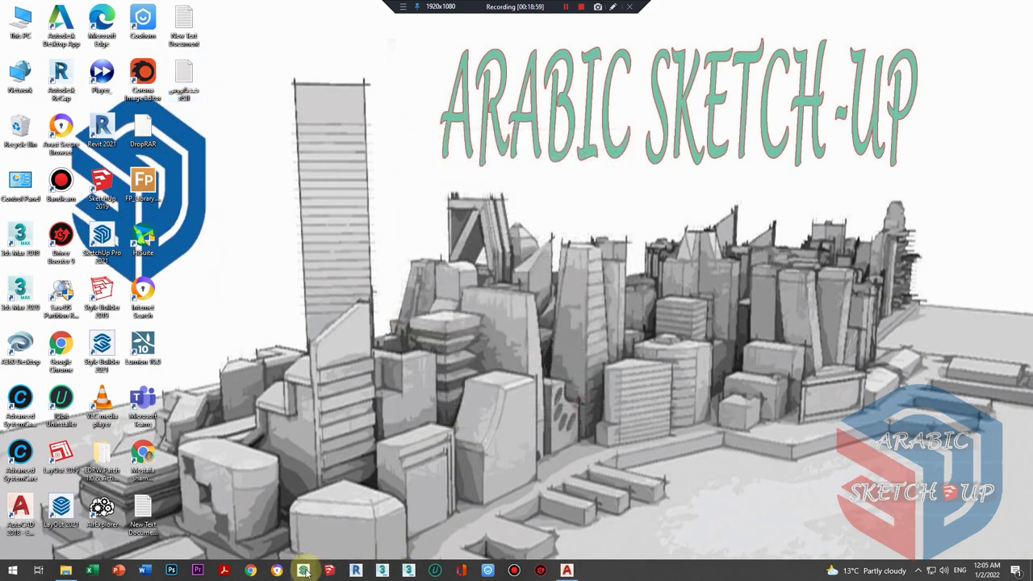
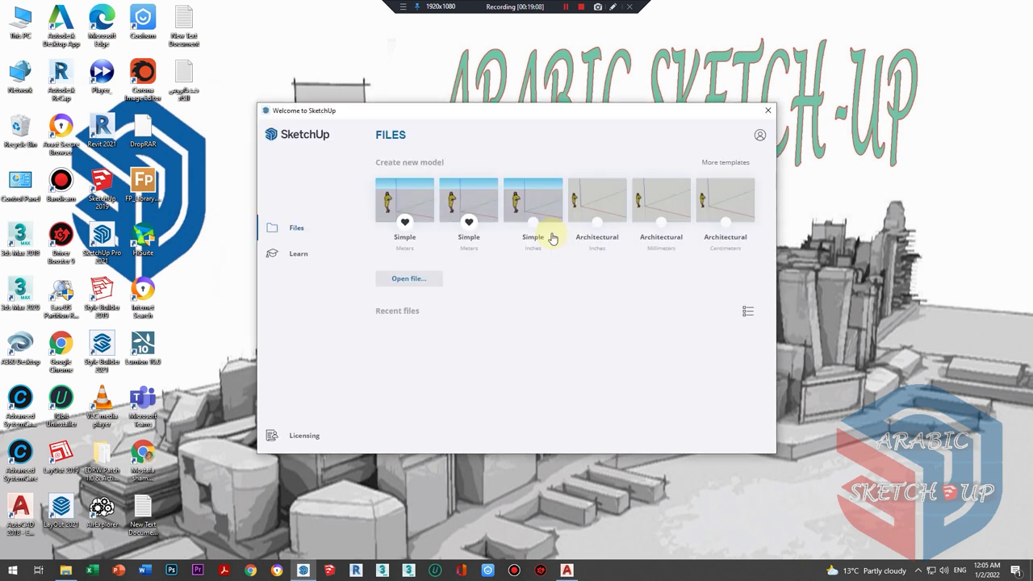
# - Open a new model from the Simple (Meters) template
pyautogui.click(414, 206)
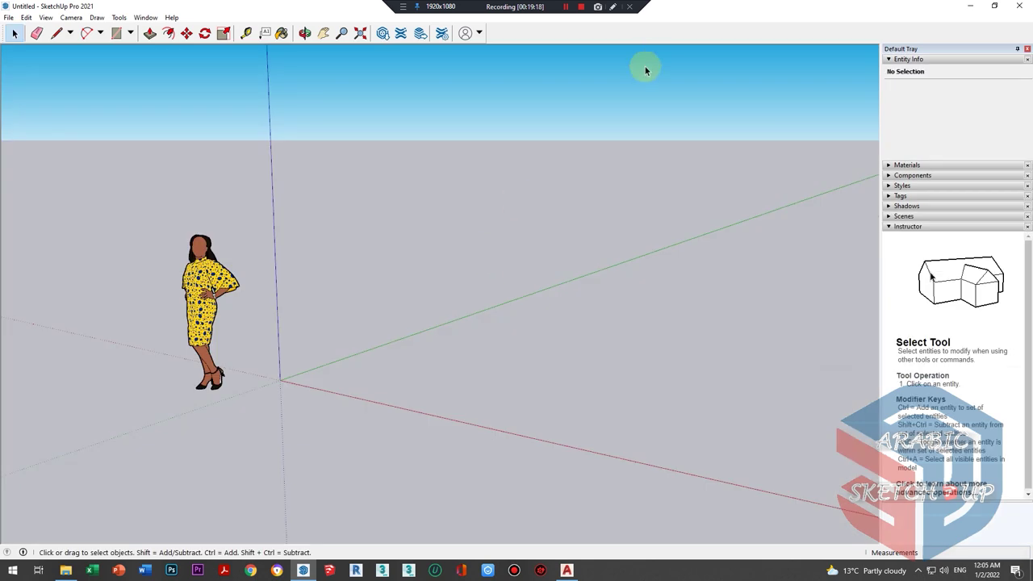
pyautogui.rightClick(652, 33)
# - Show the Large Tool Set and draw a circle near the origin
pyautogui.click(696, 146)
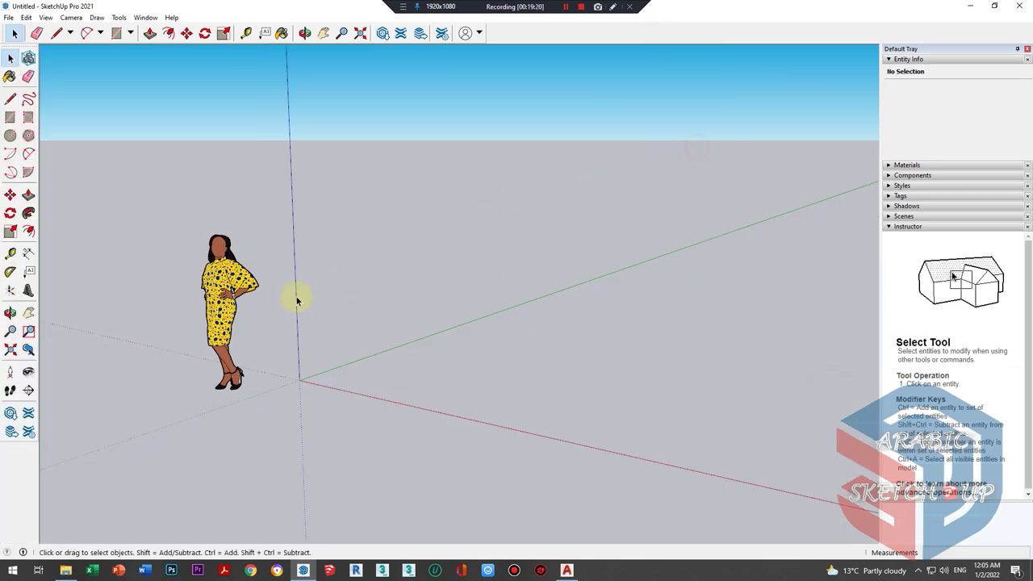
pyautogui.moveTo(441, 266)
pyautogui.mouseDown(button='middle')
pyautogui.moveTo(476, 375)
pyautogui.moveTo(261, 272)
pyautogui.mouseUp(button='middle')
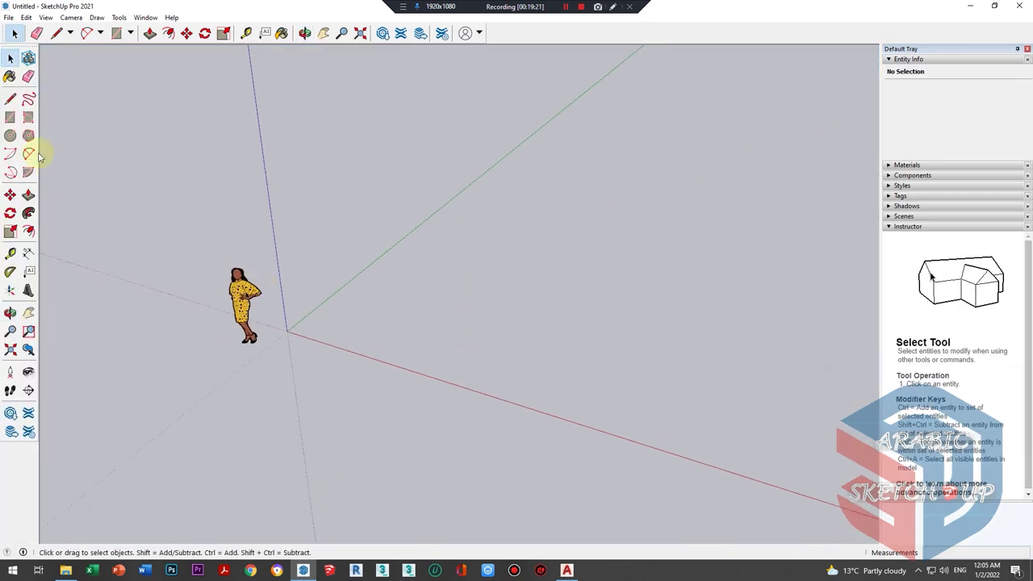
pyautogui.click(9, 136)
pyautogui.click(388, 296)
pyautogui.click(414, 324)
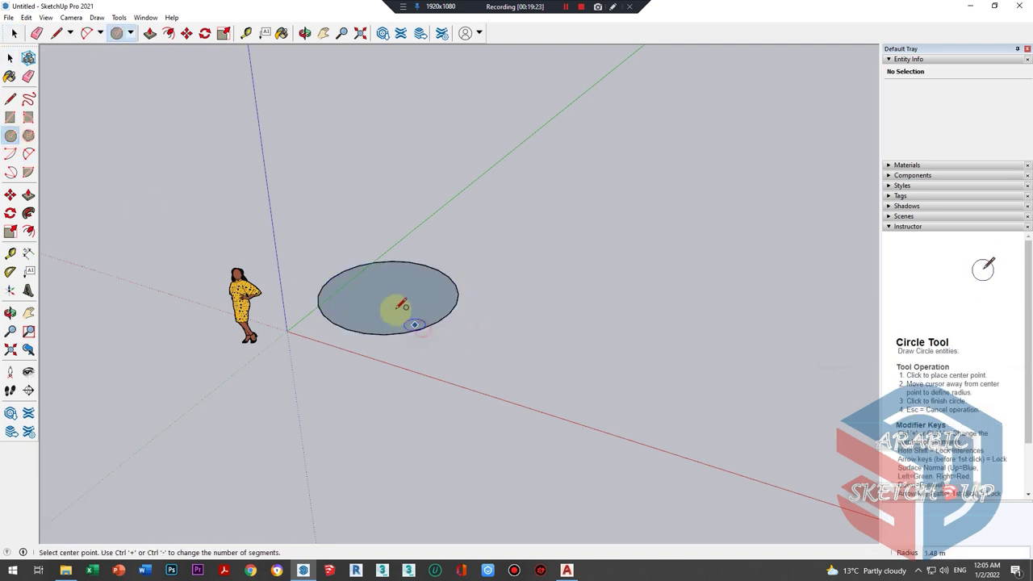
pyautogui.press('space')
pyautogui.doubleClick(394, 303)
pyautogui.scroll(-1, 388, 308)
pyautogui.scroll(-2, 388, 308)
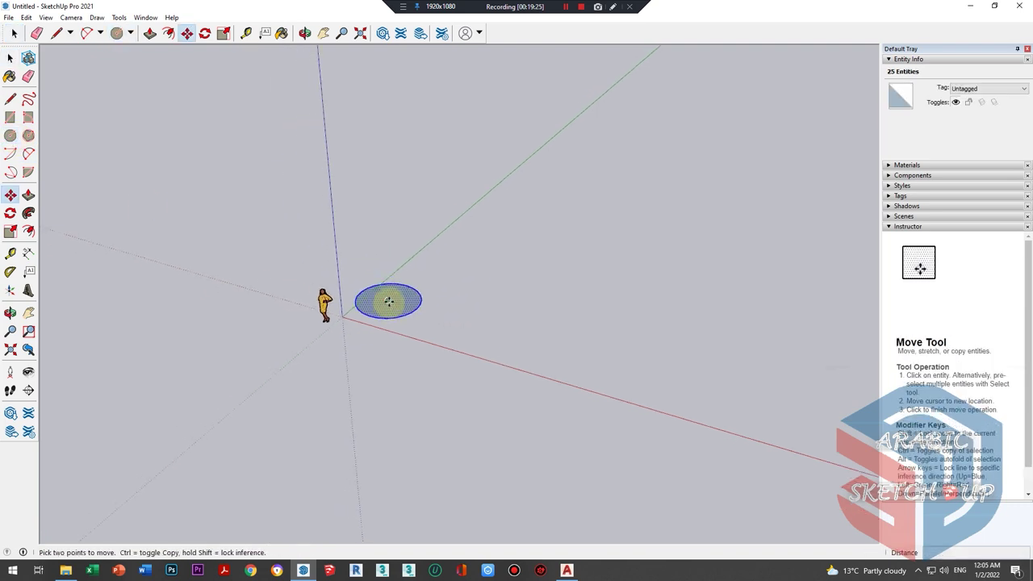
# - Copy the circle 5 m along the red axis and extend it into a 9x row
pyautogui.press('m')
pyautogui.click(390, 303)
pyautogui.press('ctrl')
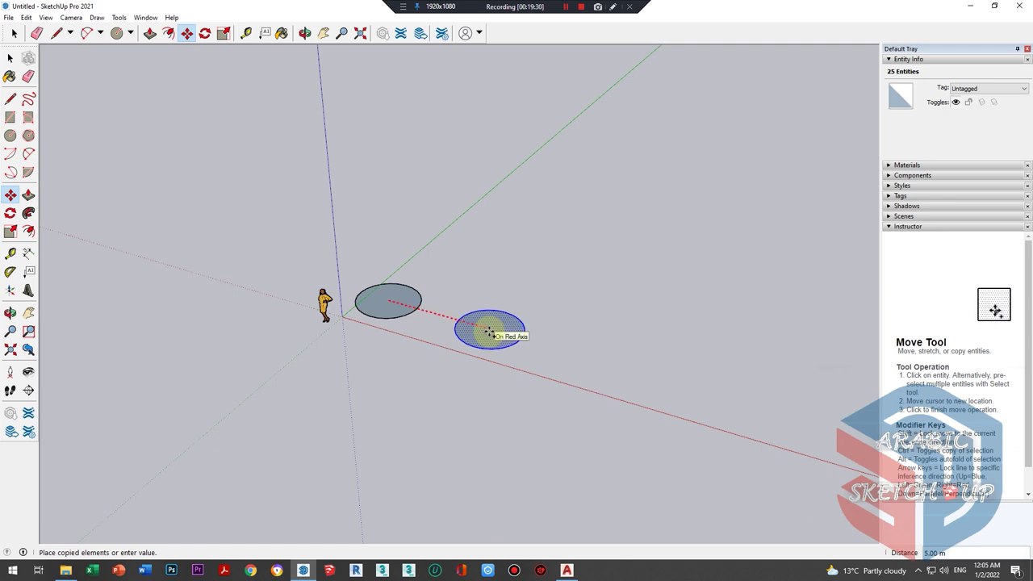
pyautogui.press('shift')
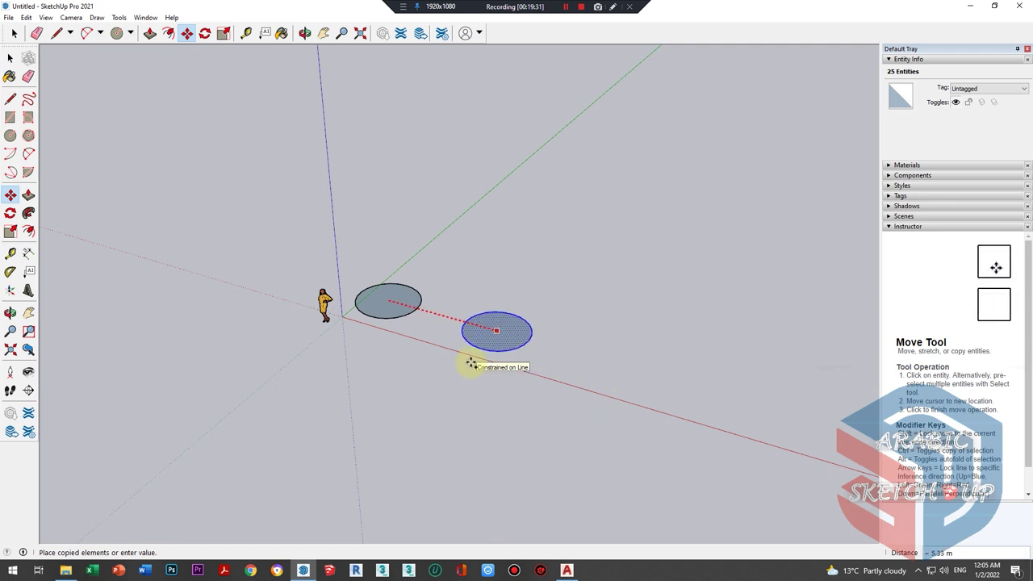
pyautogui.write('5')
pyautogui.press('Return')
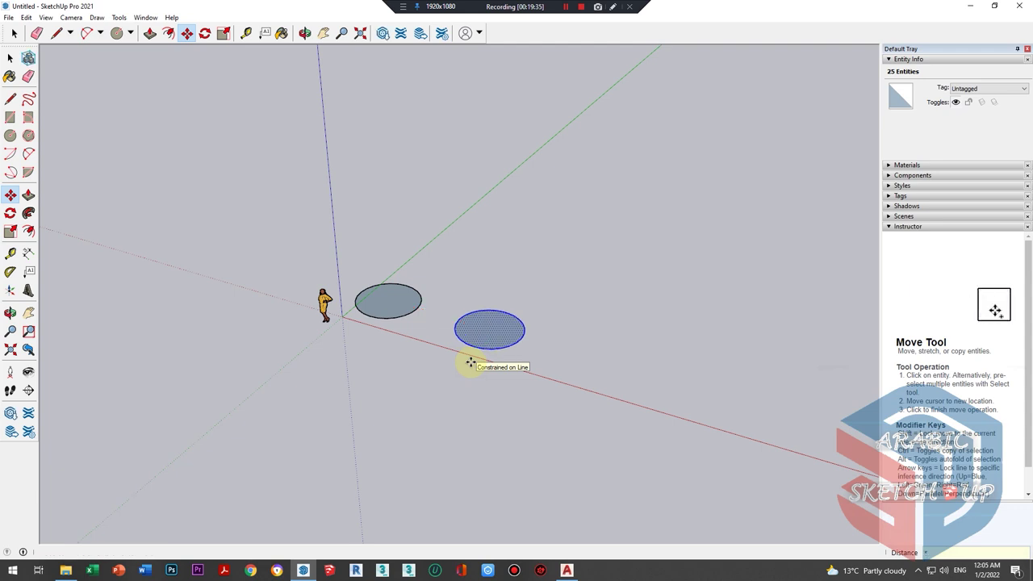
pyautogui.press('Return')
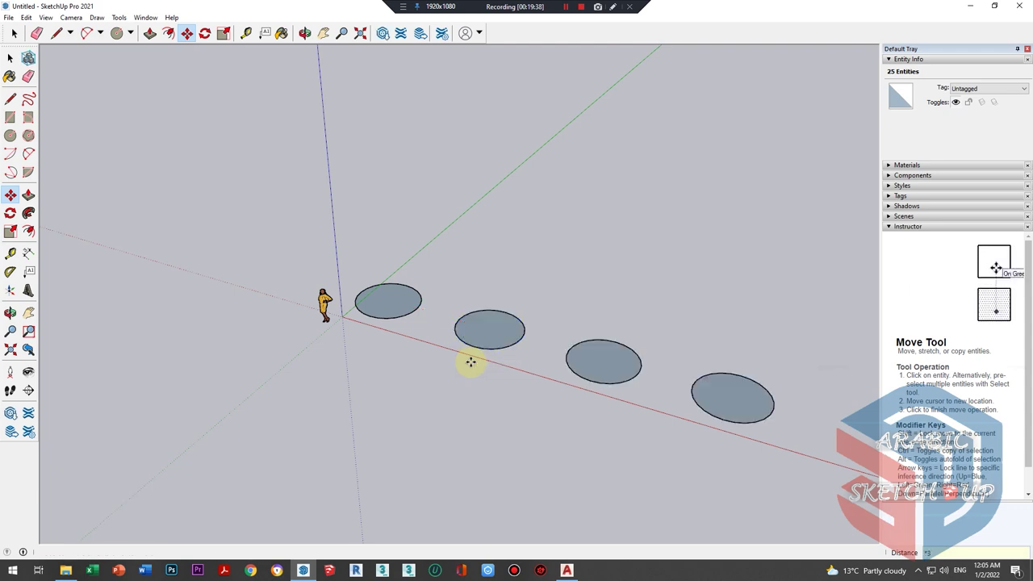
pyautogui.scroll(-3, 470, 362)
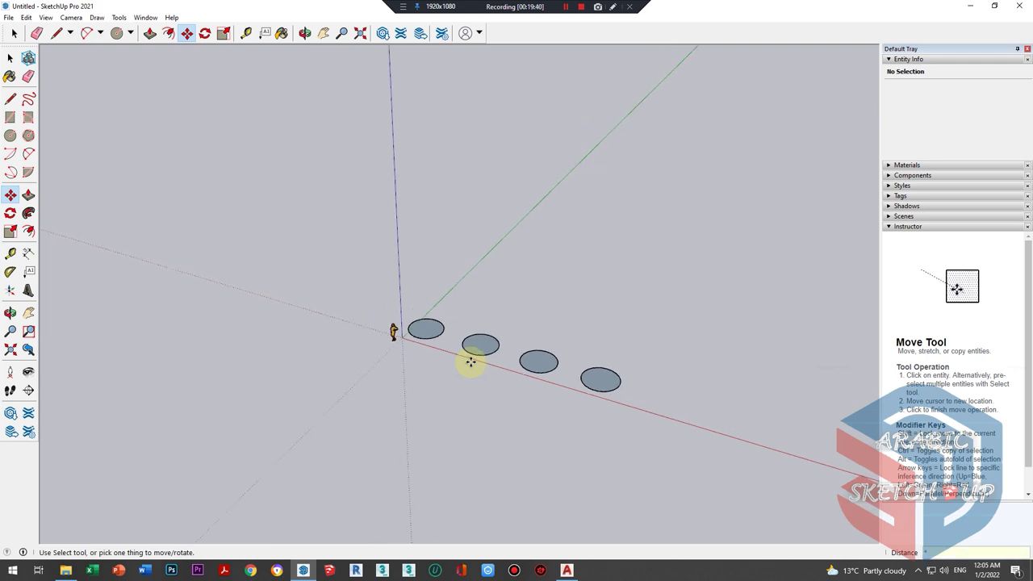
pyautogui.write('109x')
pyautogui.press('Return')
pyautogui.scroll(-2, 418, 349)
pyautogui.scroll(-2, 418, 348)
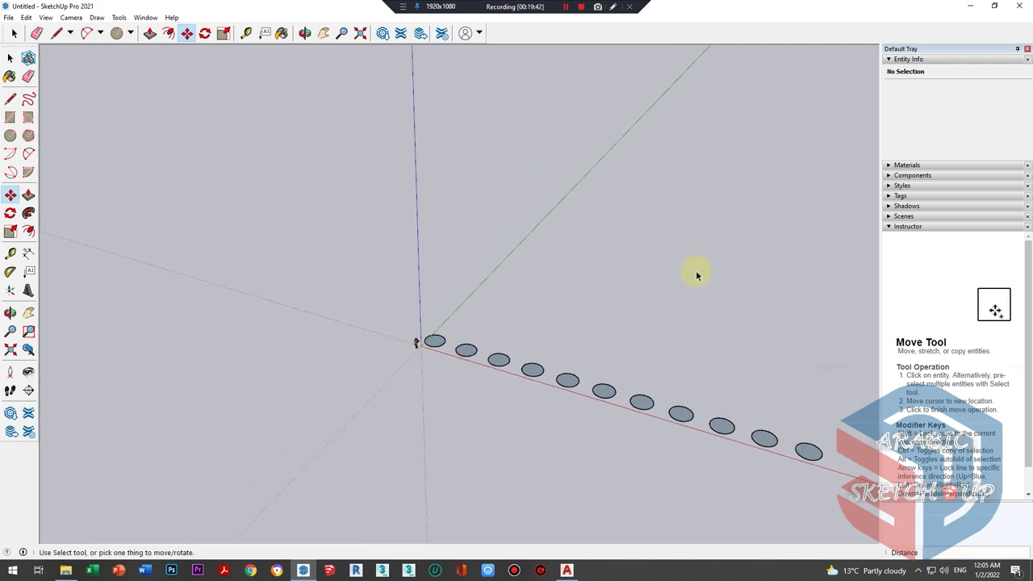
pyautogui.press('space')
pyautogui.scroll(2, 565, 250)
# - Draw a guide line parallel to the row of circles
pyautogui.click(25, 101)
pyautogui.click(18, 105)
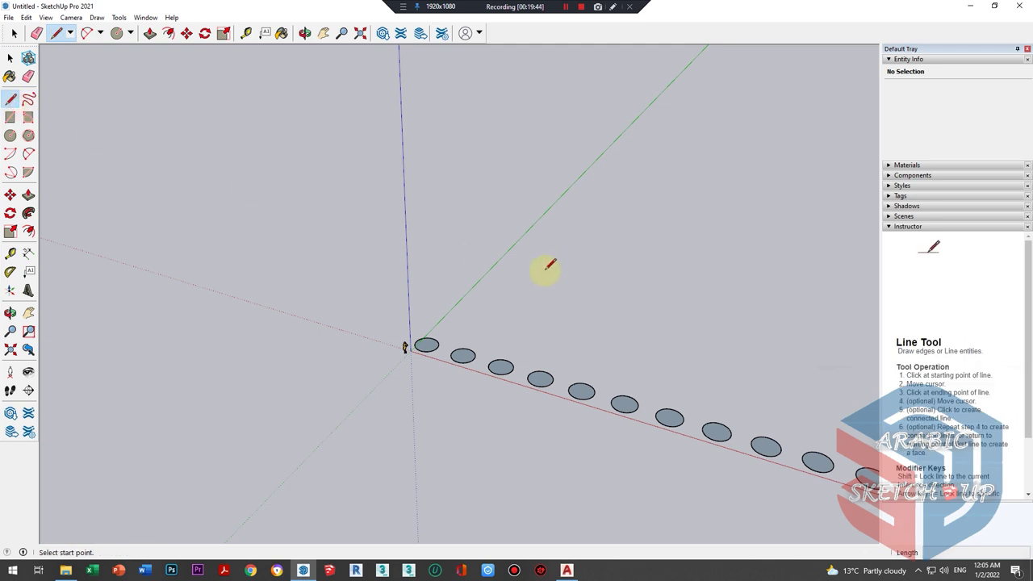
pyautogui.click(472, 279)
pyautogui.scroll(-1, 476, 266)
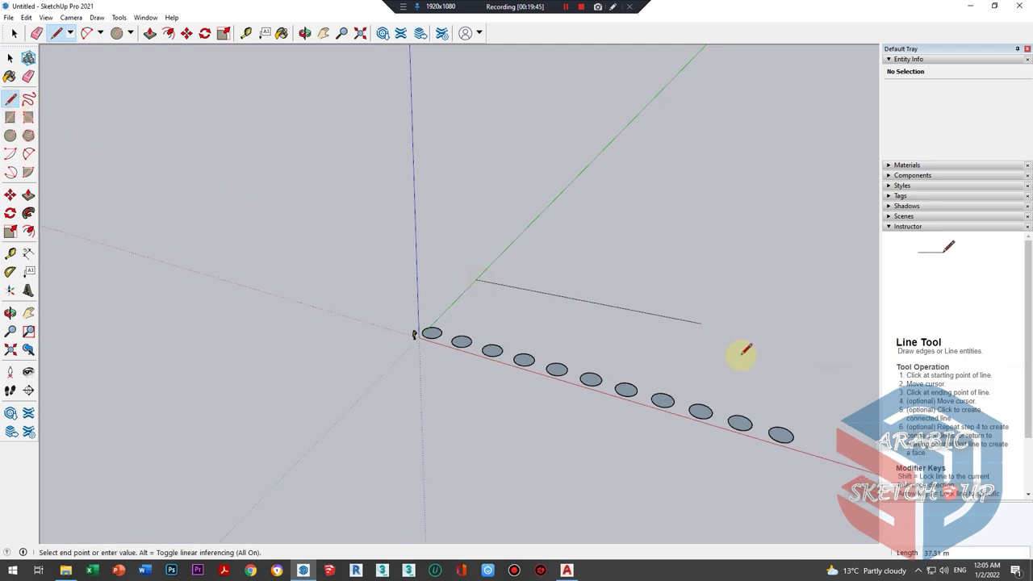
pyautogui.click(831, 369)
pyautogui.scroll(3, 831, 369)
pyautogui.scroll(-2, 831, 369)
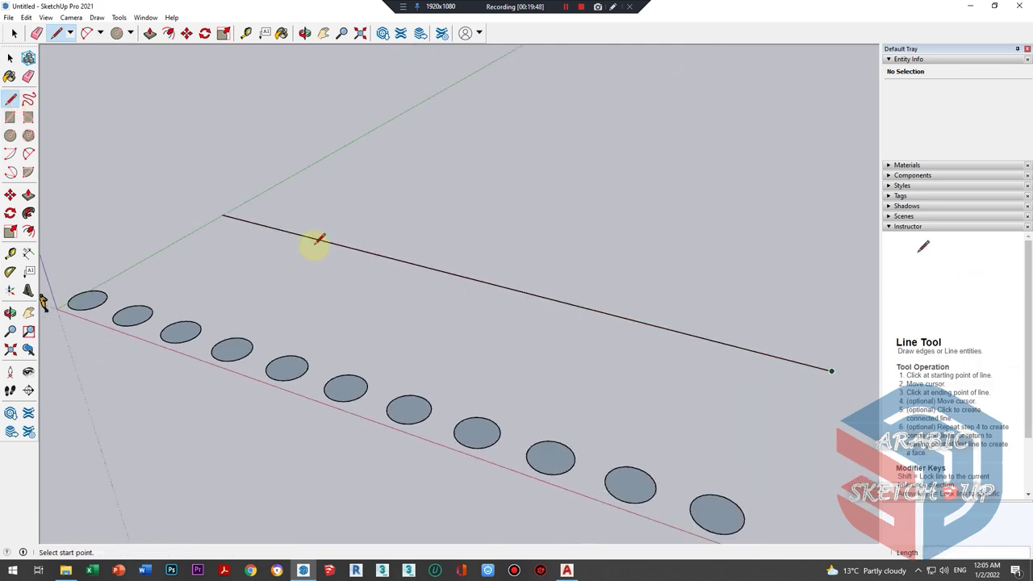
# - Draw a long thin rectangular strip along the guide line
pyautogui.press('r')
pyautogui.click(222, 218)
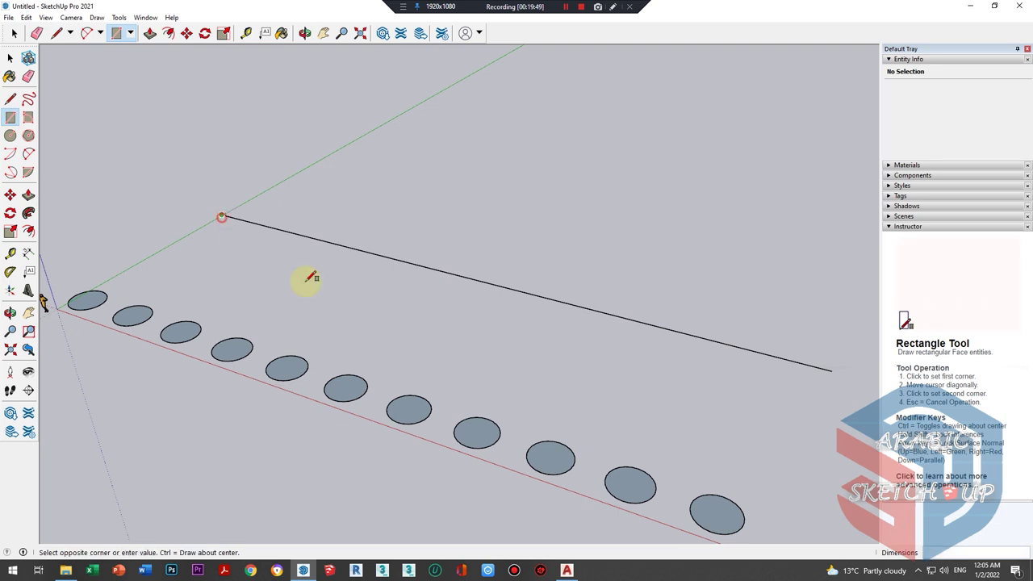
pyautogui.click(831, 377)
pyautogui.press('space')
pyautogui.moveTo(569, 311); pyautogui.dragTo(411, 293, button='middle')
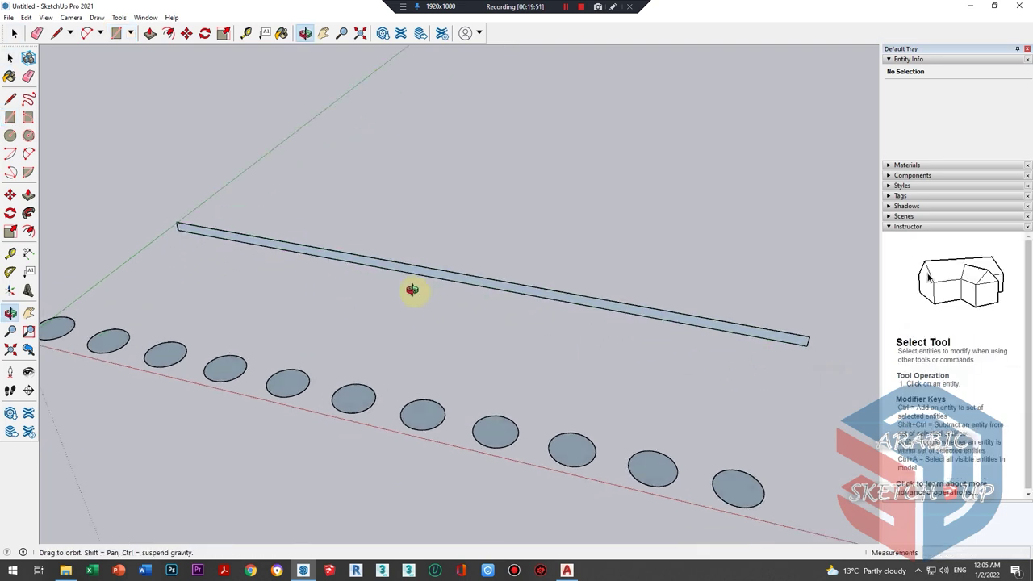
pyautogui.scroll(3, 93, 273)
pyautogui.moveTo(396, 226)
pyautogui.mouseDown(button='middle')
pyautogui.moveTo(538, 202)
pyautogui.moveTo(667, 136)
pyautogui.moveTo(208, 288)
pyautogui.moveTo(146, 326)
pyautogui.mouseUp(button='middle')
# - Draw a second, wider strip beside the first
pyautogui.click(10, 117)
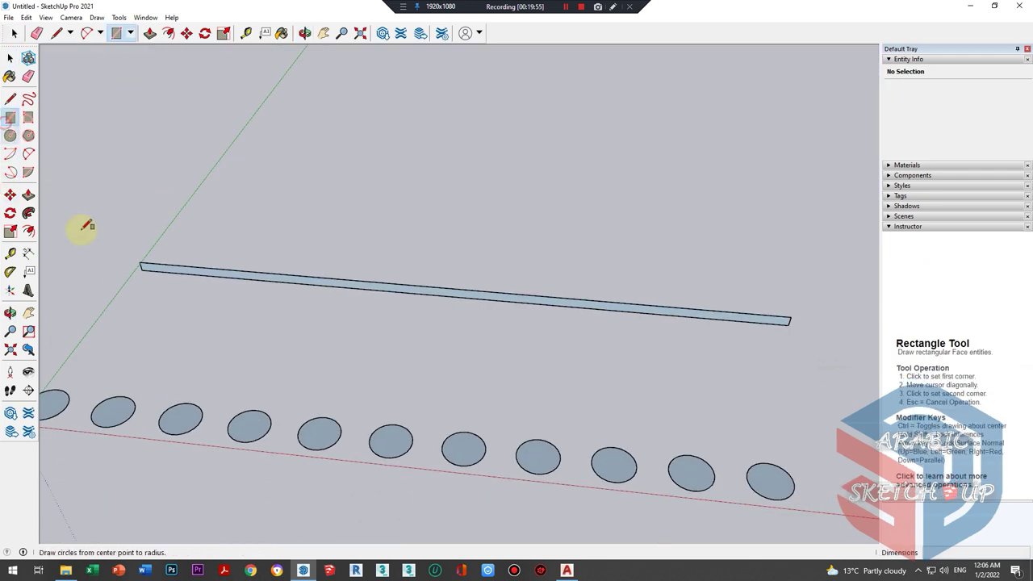
pyautogui.click(112, 296)
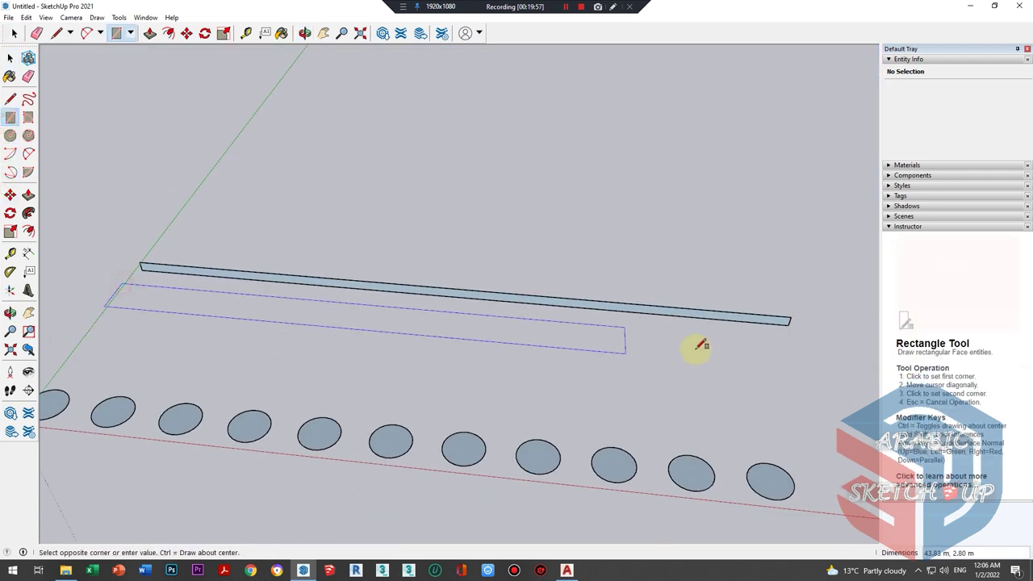
pyautogui.click(795, 357)
pyautogui.scroll(2, 135, 291)
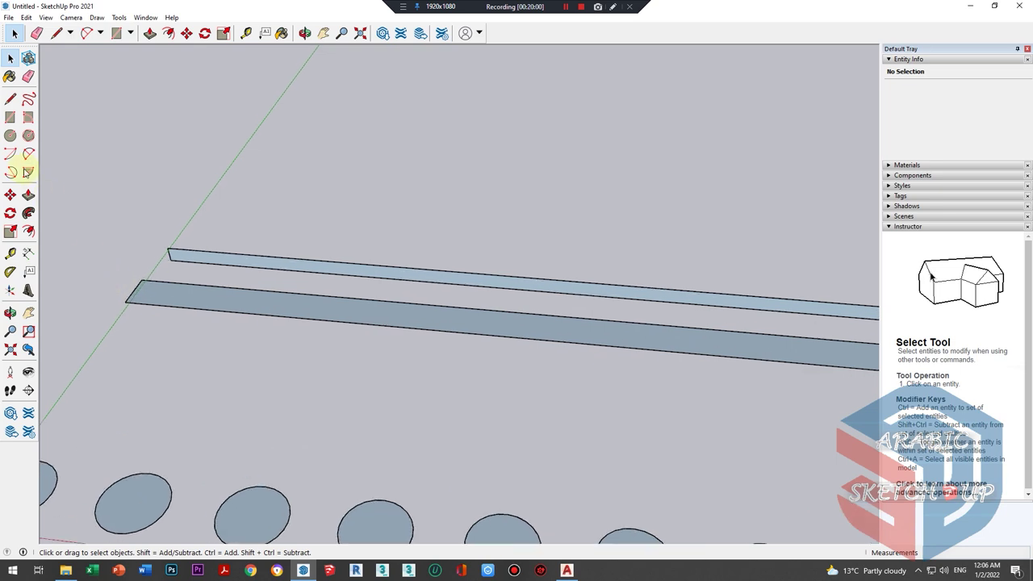
# - Draw a small circle at the lower strip's left end
pyautogui.click(11, 139)
pyautogui.scroll(2, 121, 288)
pyautogui.scroll(1, 165, 288)
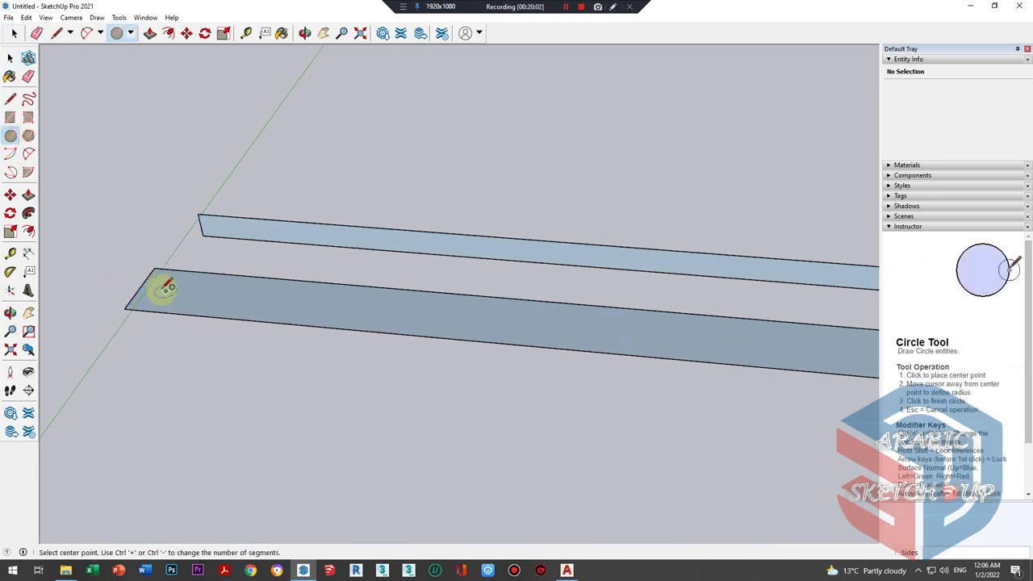
pyautogui.scroll(2, 166, 288)
pyautogui.click(168, 295)
pyautogui.click(213, 300)
pyautogui.press('space')
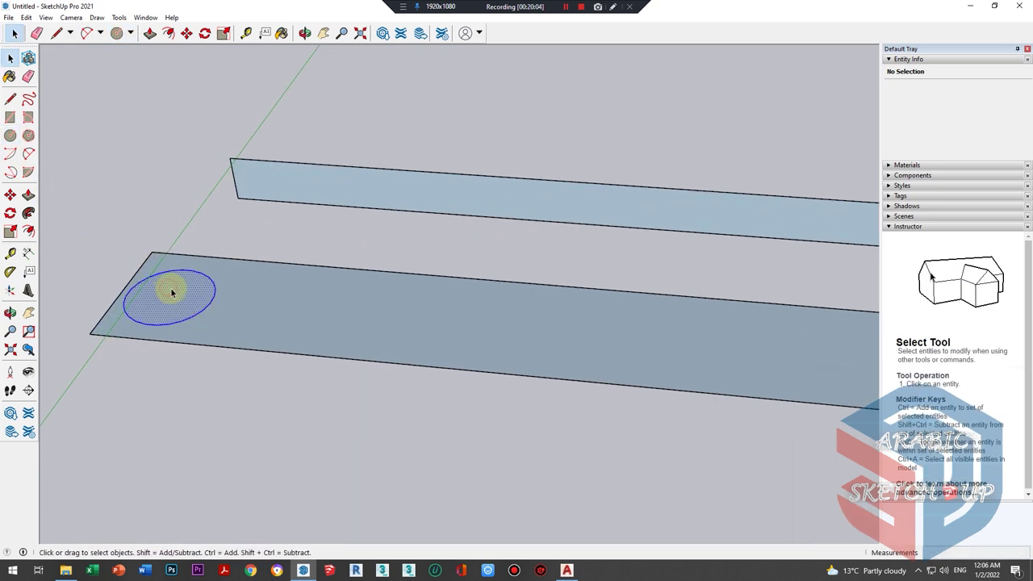
# - Copy the circle to the strip's right end with evenly spaced copies between
pyautogui.press('m')
pyautogui.click(172, 293)
pyautogui.press('ctrl')
pyautogui.scroll(-2, 127, 299)
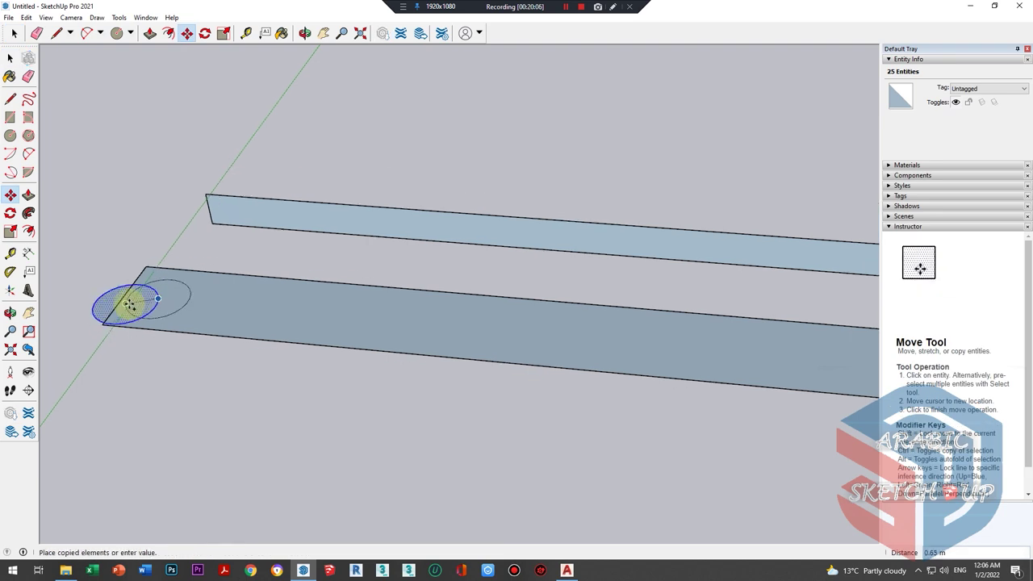
pyautogui.scroll(-2, 130, 301)
pyautogui.scroll(-2, 131, 300)
pyautogui.scroll(-1, 131, 303)
pyautogui.scroll(1, 556, 346)
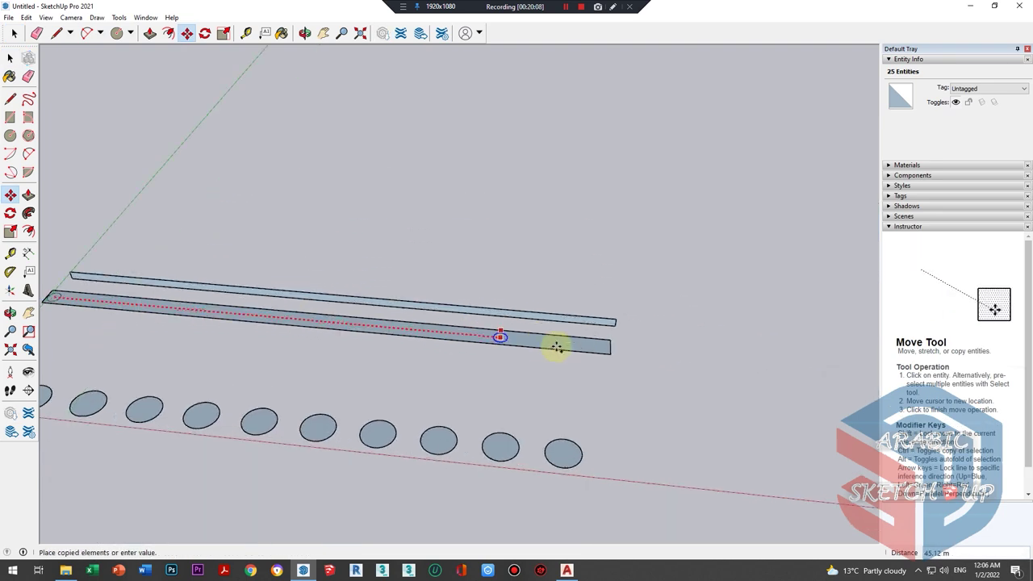
pyautogui.scroll(2, 634, 350)
pyautogui.scroll(1, 627, 355)
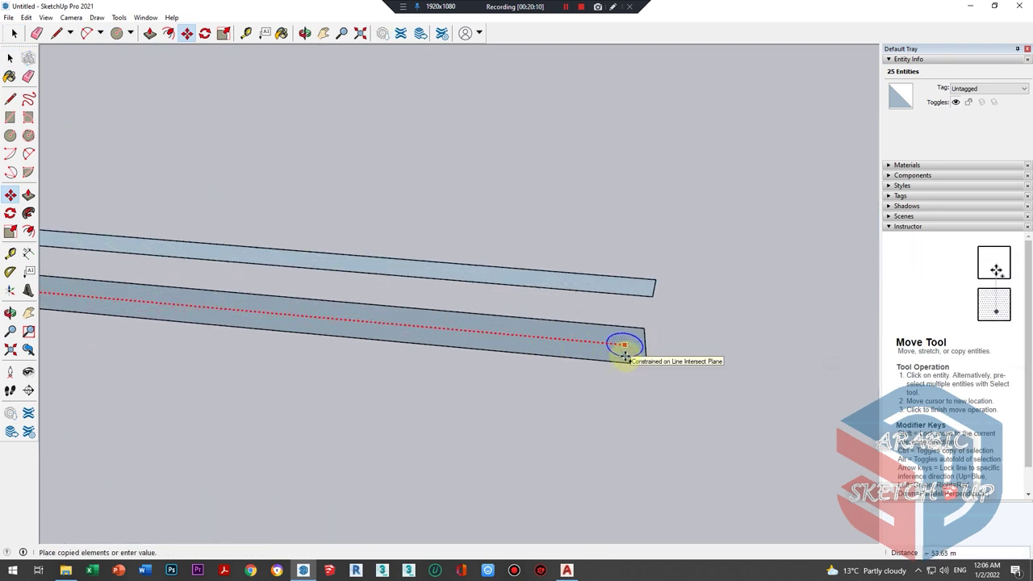
pyautogui.click(625, 356)
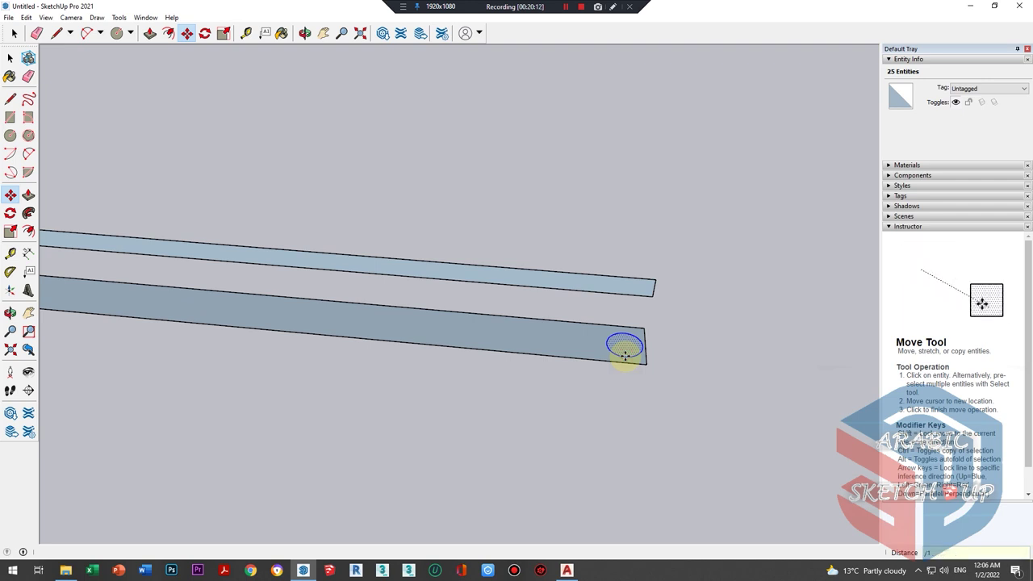
pyautogui.press('space')
pyautogui.scroll(-2, 625, 356)
pyautogui.scroll(-1, 697, 401)
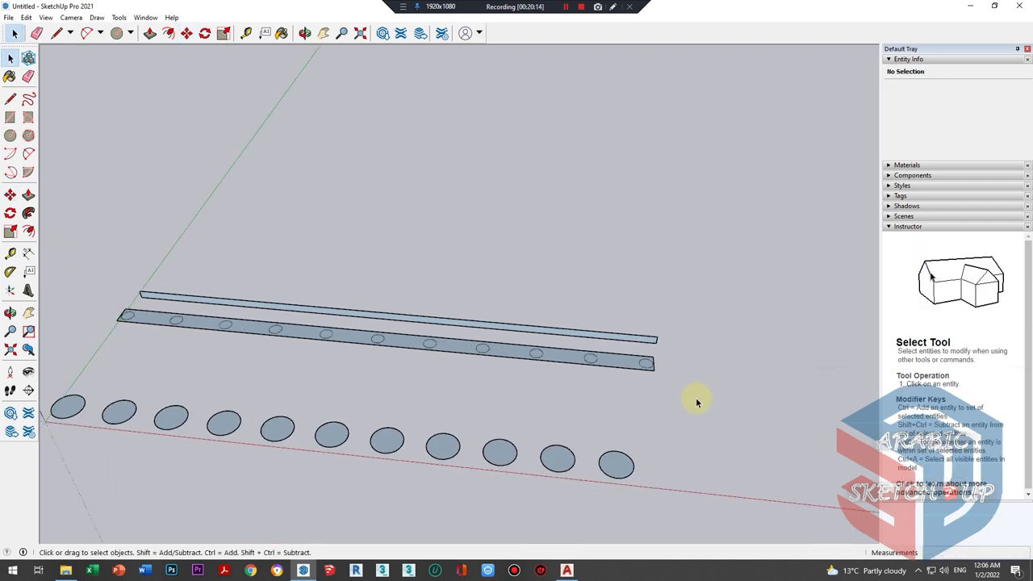
# - Start a line connecting the small circles' centres
pyautogui.click(14, 99)
pyautogui.scroll(2, 129, 312)
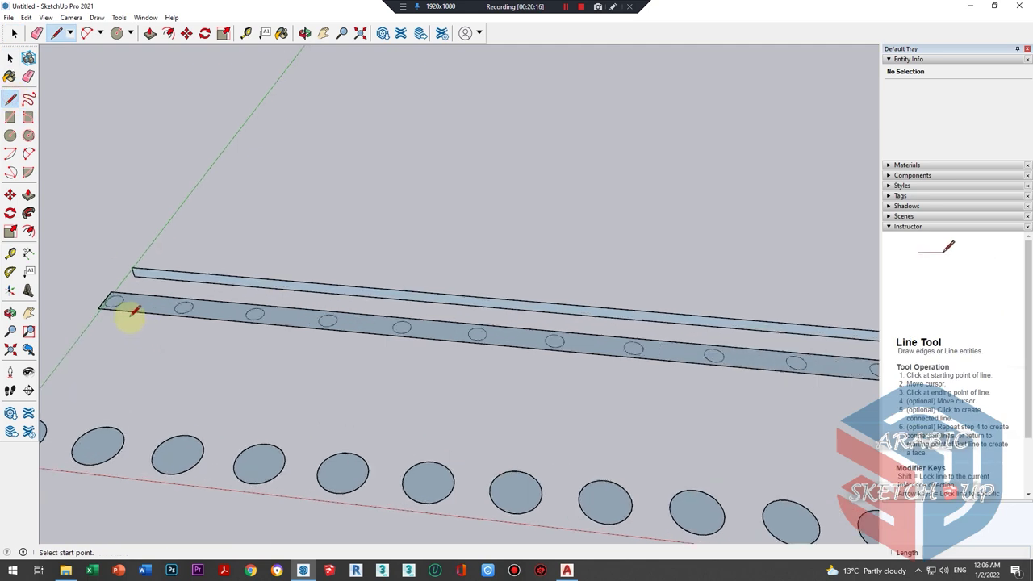
pyautogui.scroll(1, 105, 295)
pyautogui.click(112, 299)
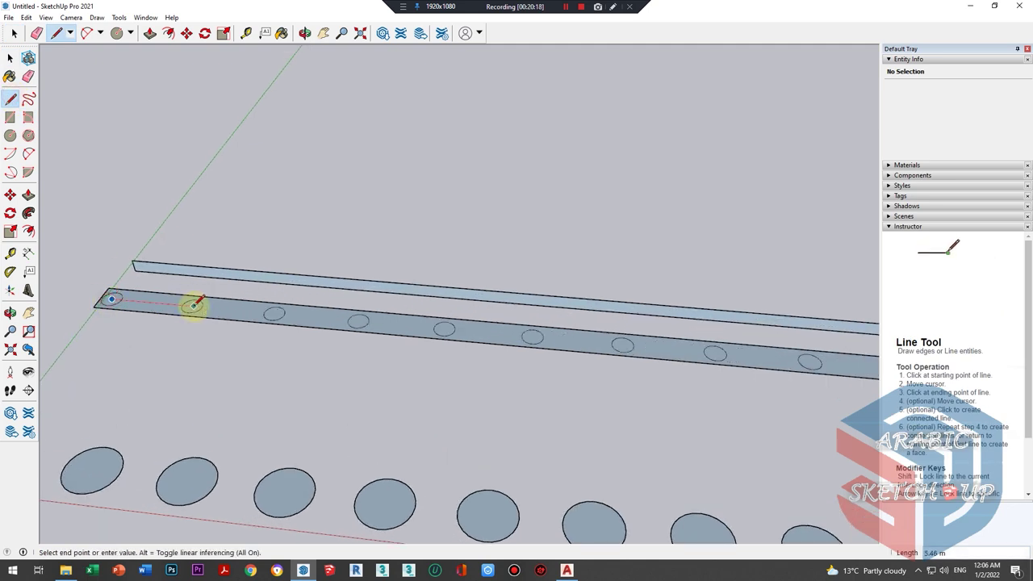
pyautogui.press('Escape')
pyautogui.click(273, 313)
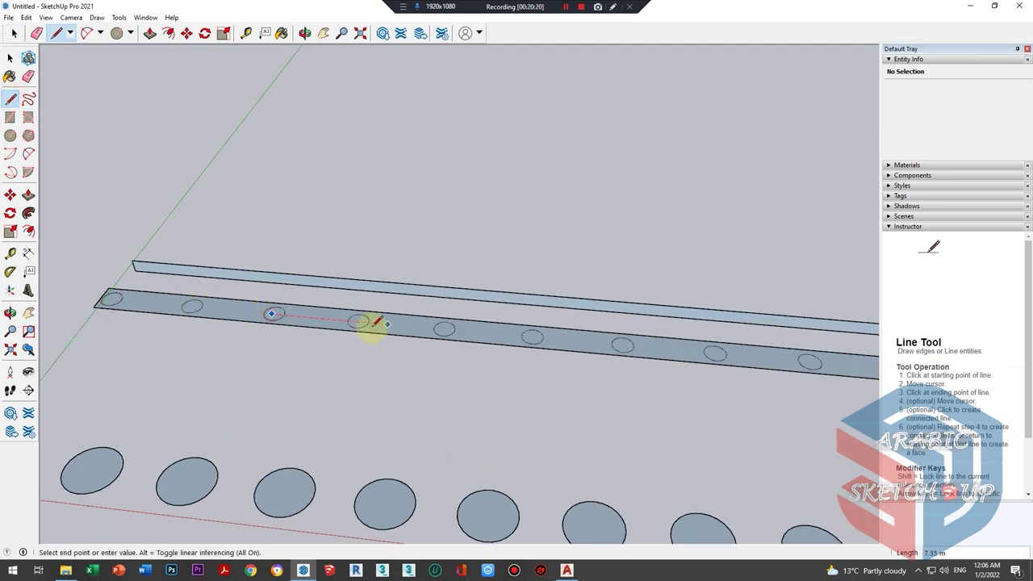
pyautogui.scroll(-3, 364, 339)
pyautogui.scroll(-2, 307, 339)
# - Select all the circles and strips and delete them
pyautogui.moveTo(261, 330); pyautogui.dragTo(158, 304, button='middle')
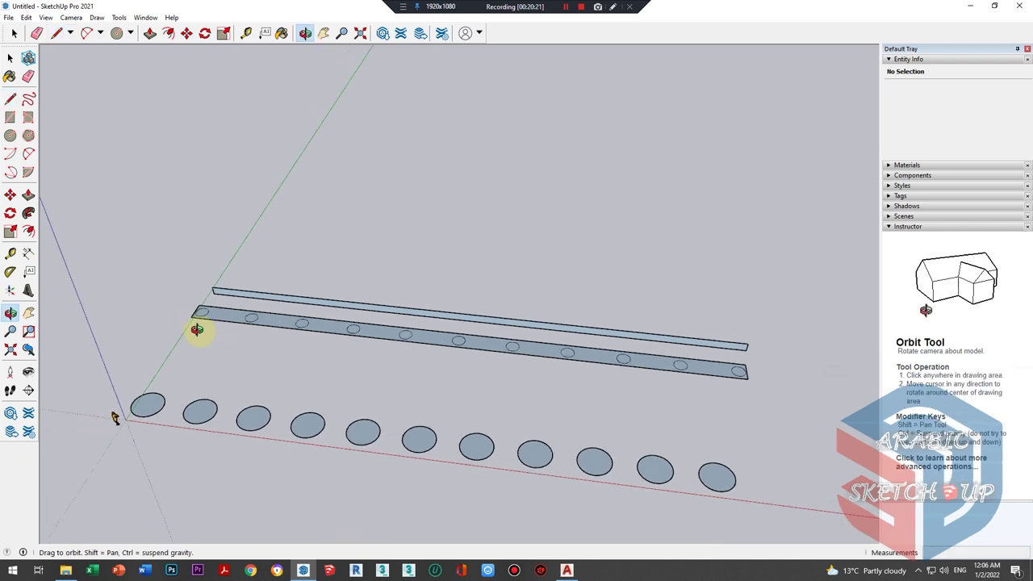
pyautogui.press('space')
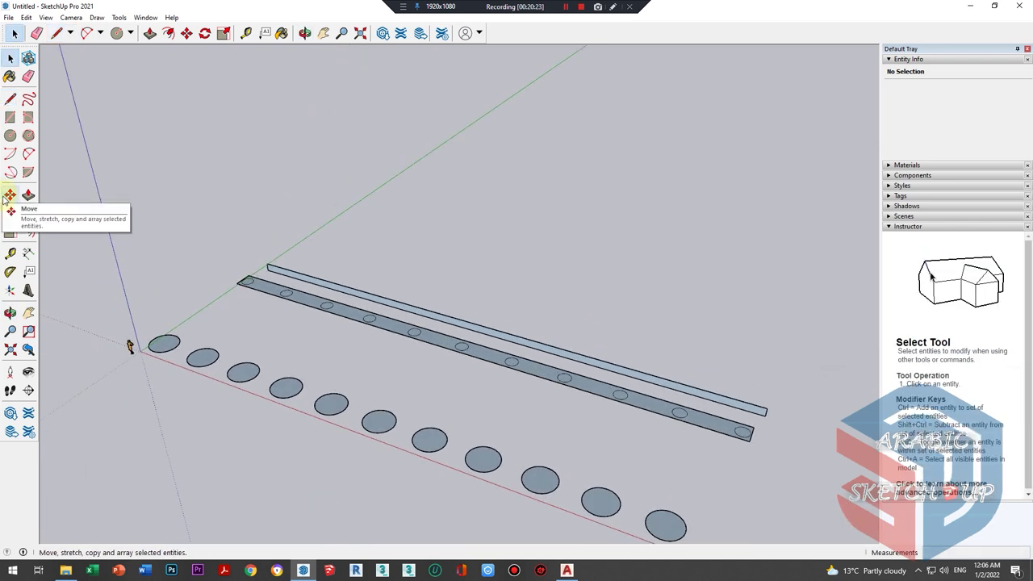
pyautogui.scroll(-2, 341, 350)
pyautogui.scroll(-2, 461, 378)
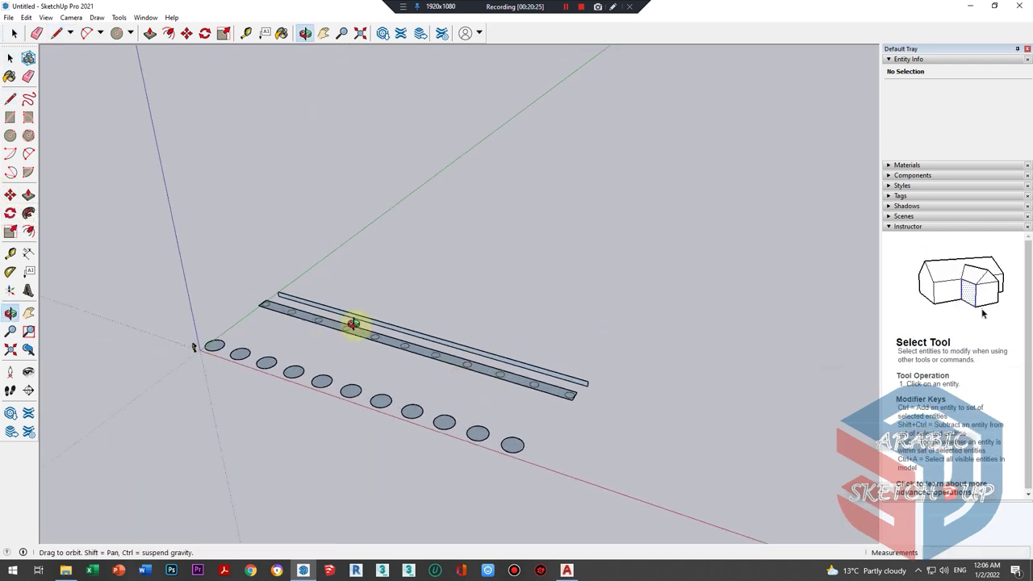
pyautogui.moveTo(352, 325)
pyautogui.mouseDown(button='middle')
pyautogui.moveTo(409, 357)
pyautogui.moveTo(216, 294)
pyautogui.mouseUp(button='middle')
pyautogui.scroll(1, 178, 323)
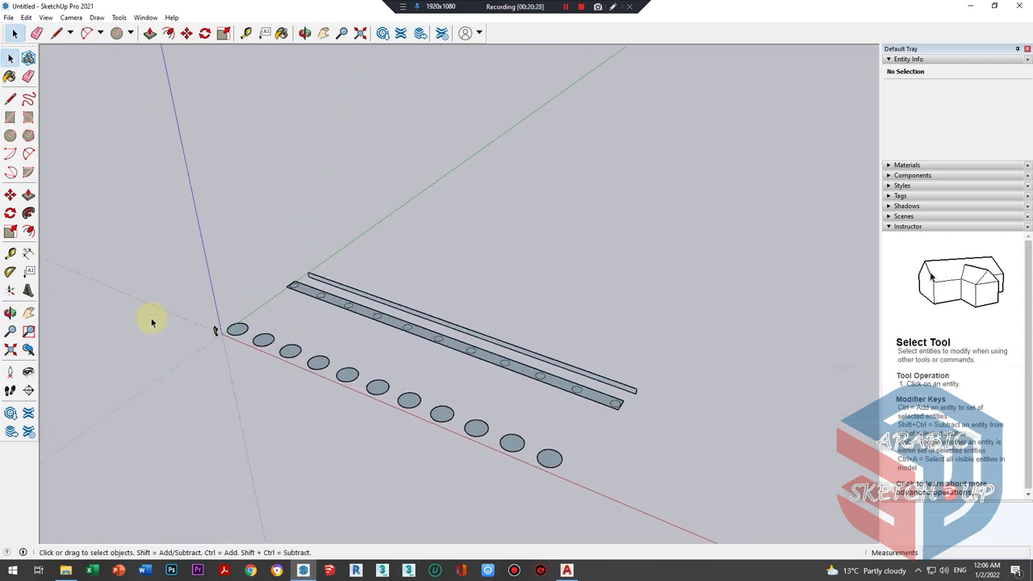
pyautogui.scroll(2, 150, 318)
pyautogui.scroll(2, 177, 342)
pyautogui.scroll(1, 254, 330)
pyautogui.scroll(-1, 249, 329)
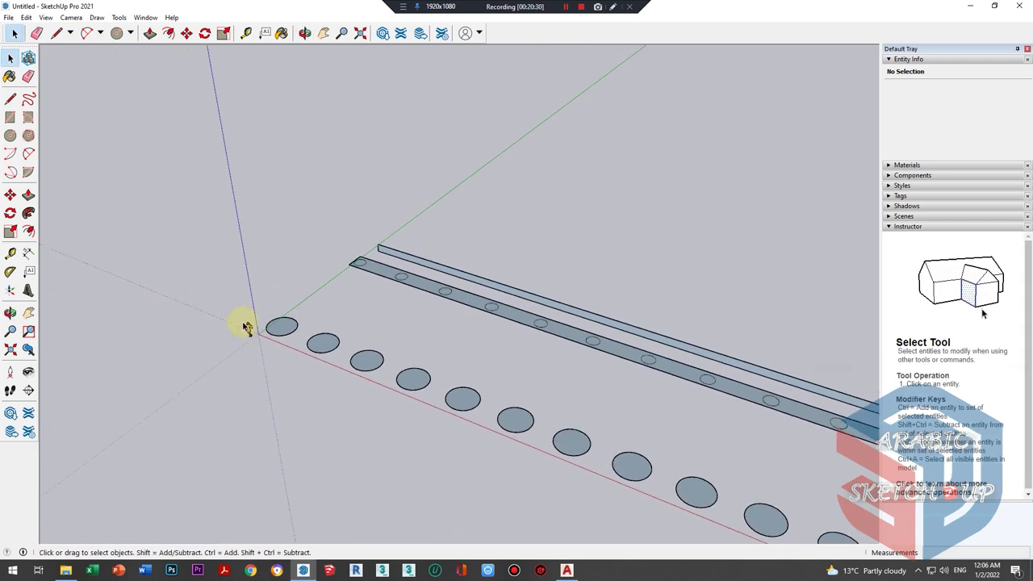
pyautogui.hotkey('ctrl', 'a')
pyautogui.press('Delete')
# - Draw a rectangle on the ground near the origin, then start a new model via File > New
pyautogui.scroll(1, 246, 326)
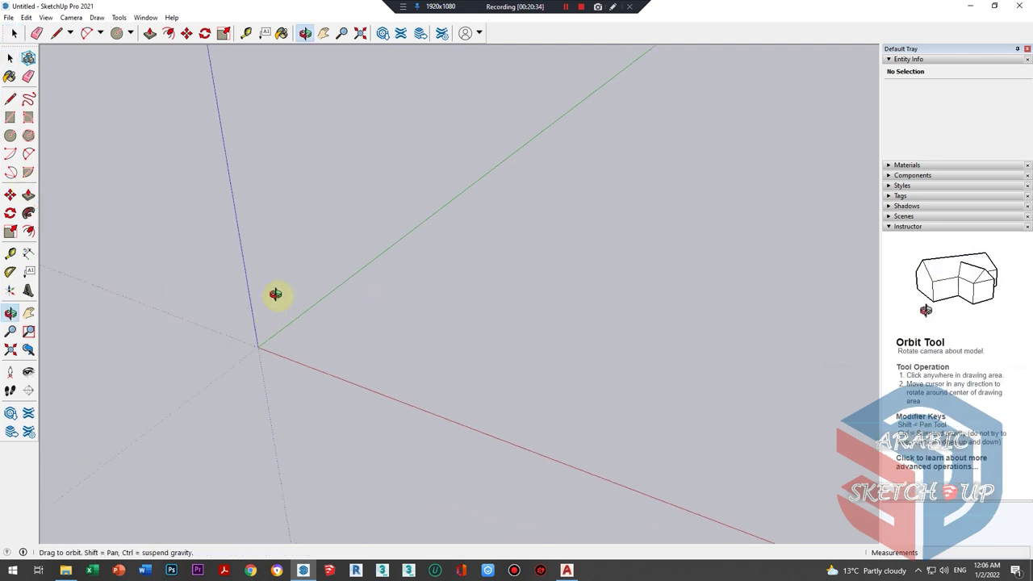
pyautogui.moveTo(272, 295)
pyautogui.mouseDown(button='middle')
pyautogui.moveTo(236, 399)
pyautogui.moveTo(226, 389)
pyautogui.mouseUp(button='middle')
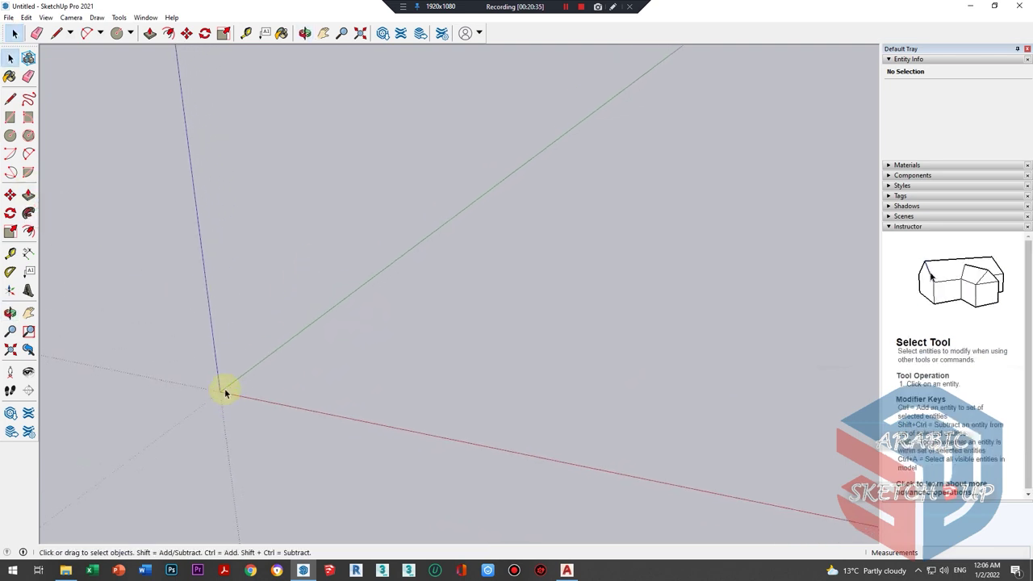
pyautogui.click(11, 117)
pyautogui.click(261, 411)
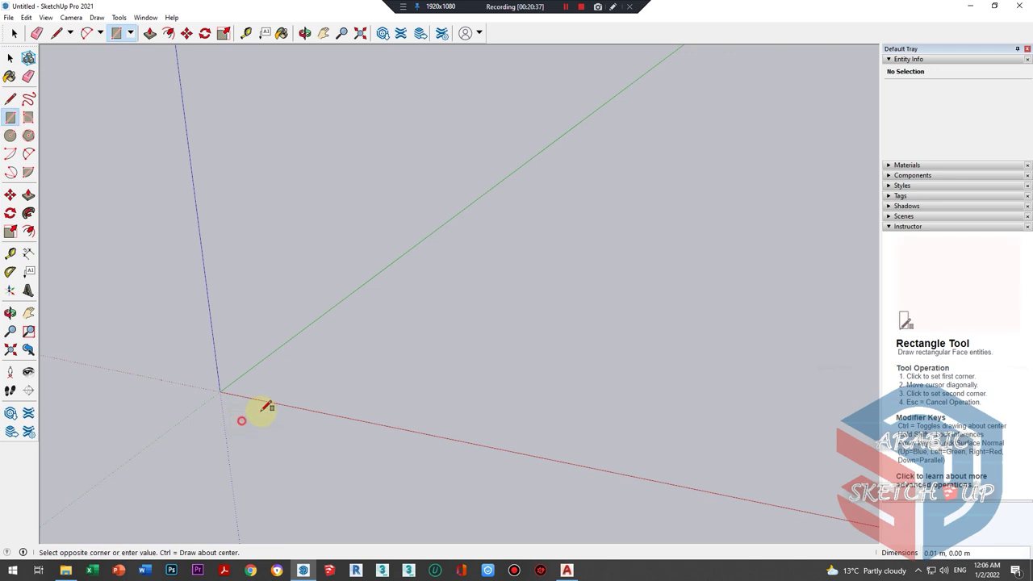
pyautogui.click(585, 343)
pyautogui.scroll(-1, 238, 417)
pyautogui.press('space')
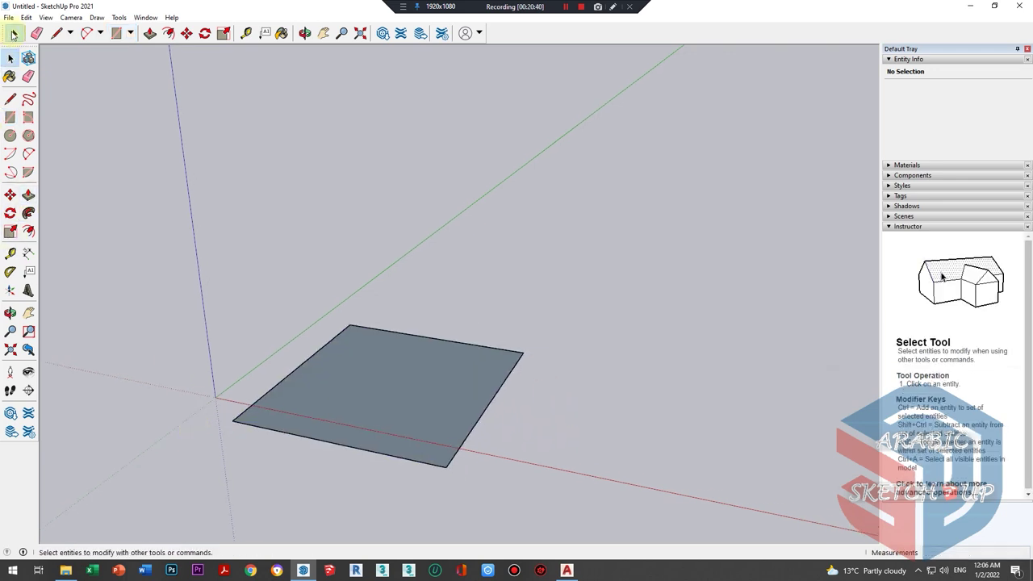
pyautogui.click(8, 17)
pyautogui.click(32, 30)
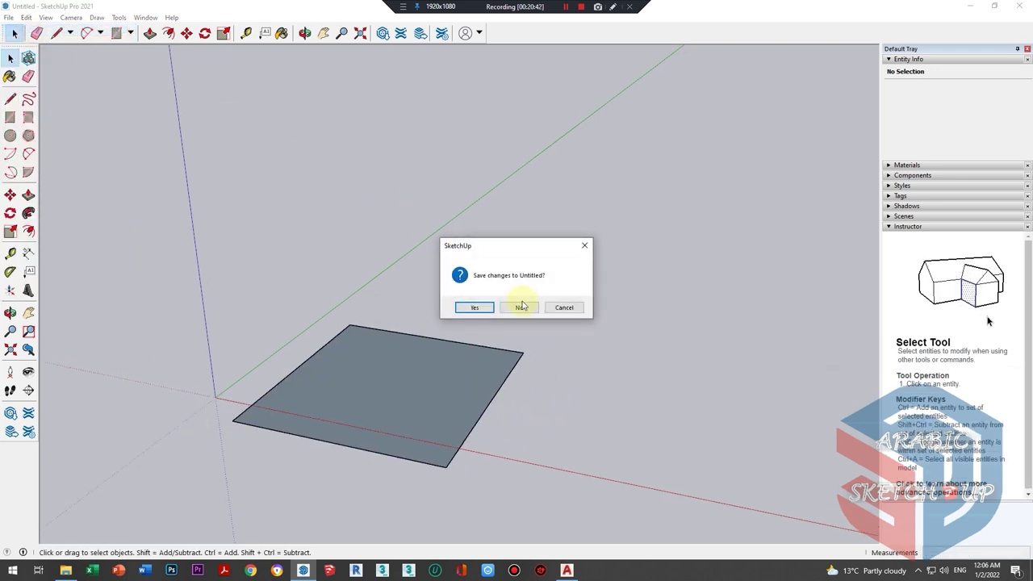
# - Discard the old model's changes and draw a rectangle near the origin
pyautogui.click(520, 305)
pyautogui.scroll(-1, 175, 396)
pyautogui.scroll(-1, 175, 396)
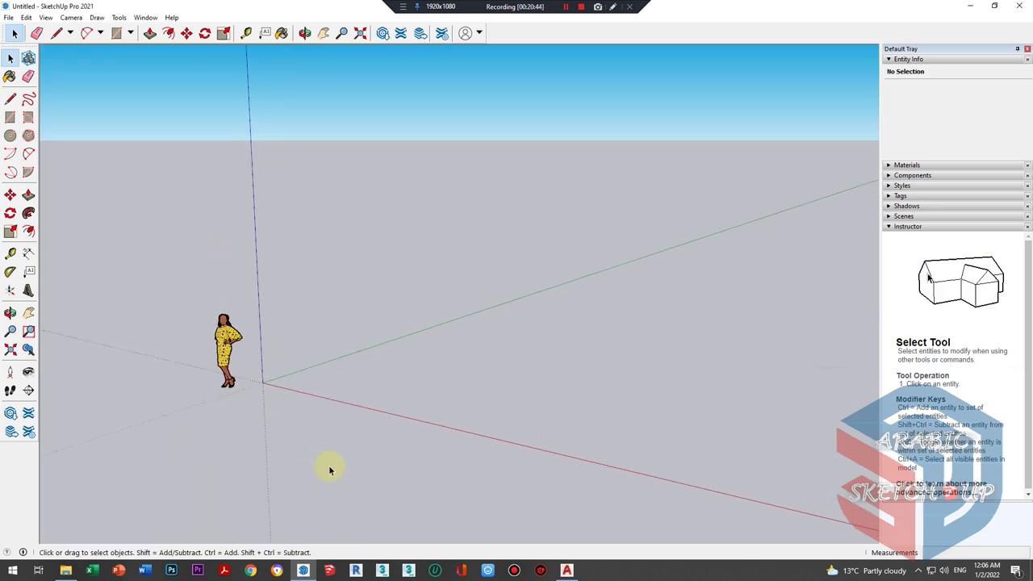
pyautogui.scroll(-1, 330, 468)
pyautogui.press('o')
pyautogui.moveTo(331, 430); pyautogui.dragTo(369, 477)
pyautogui.press('space')
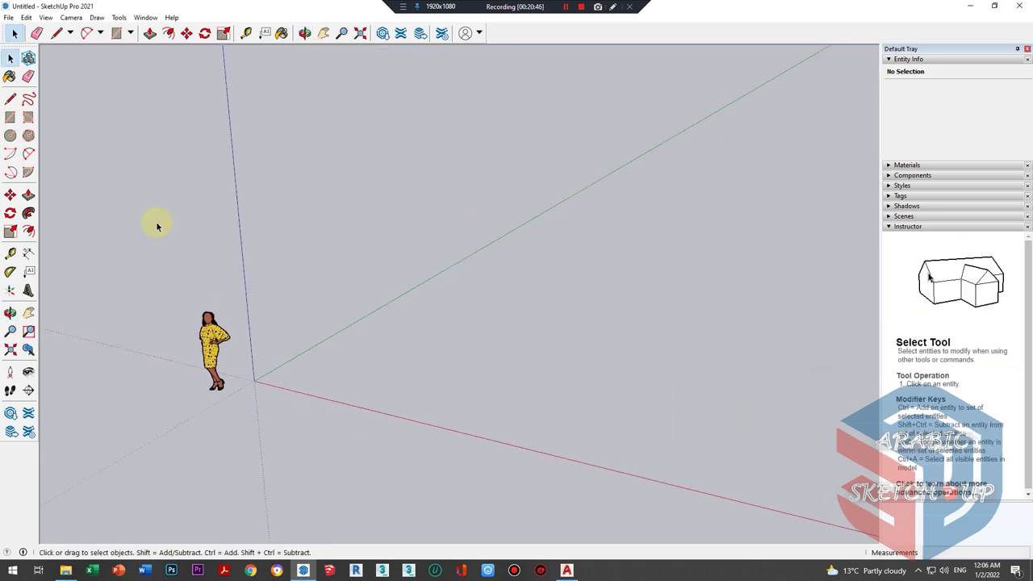
pyautogui.click(10, 119)
pyautogui.click(291, 384)
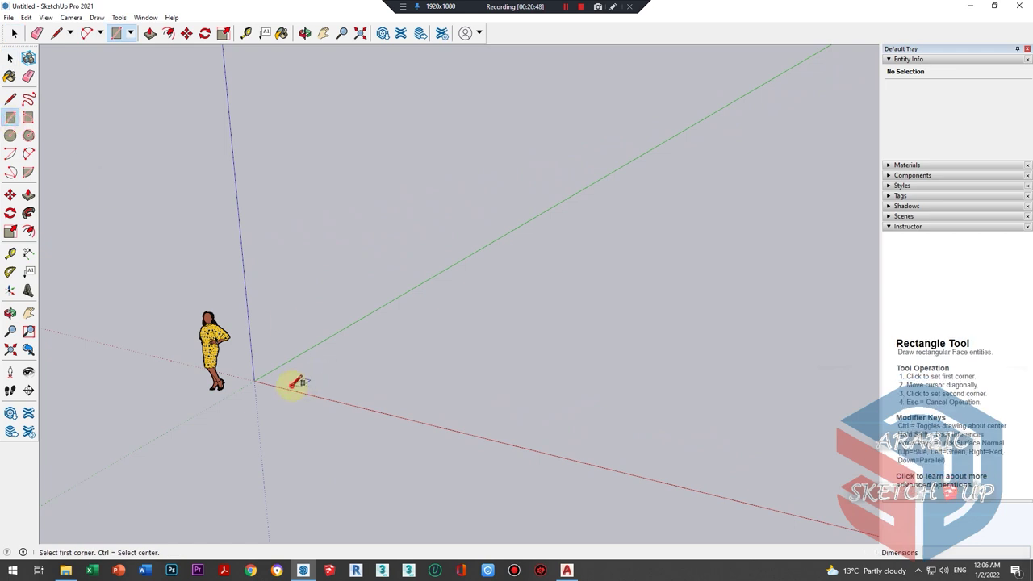
pyautogui.click(479, 378)
pyautogui.press('space')
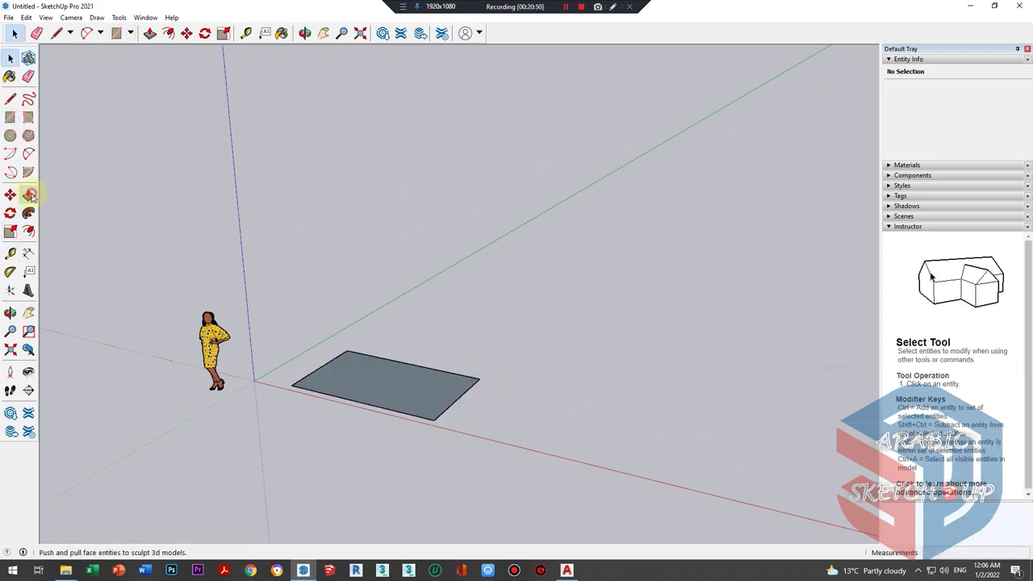
# - Push/pull the rectangle into a box, then reshape it into a thin slab
pyautogui.click(29, 195)
pyautogui.click(418, 402)
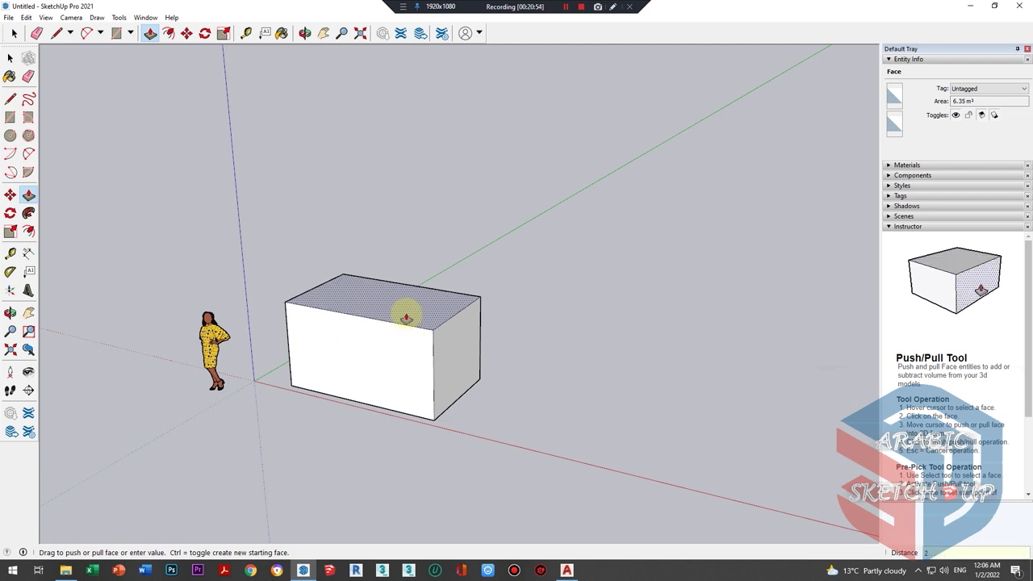
pyautogui.click(406, 318)
pyautogui.moveTo(434, 323); pyautogui.dragTo(414, 366, button='middle')
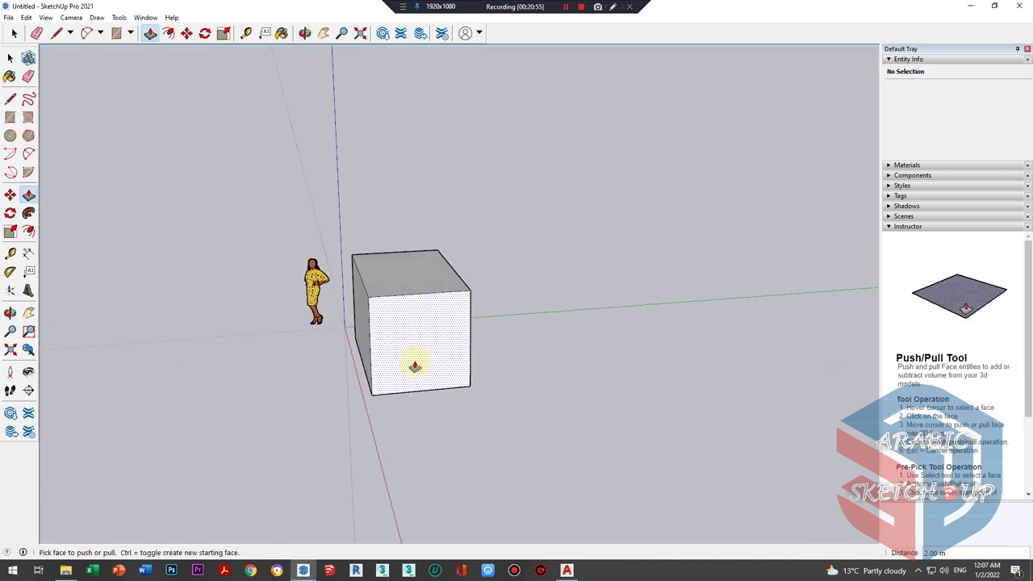
pyautogui.click(414, 366)
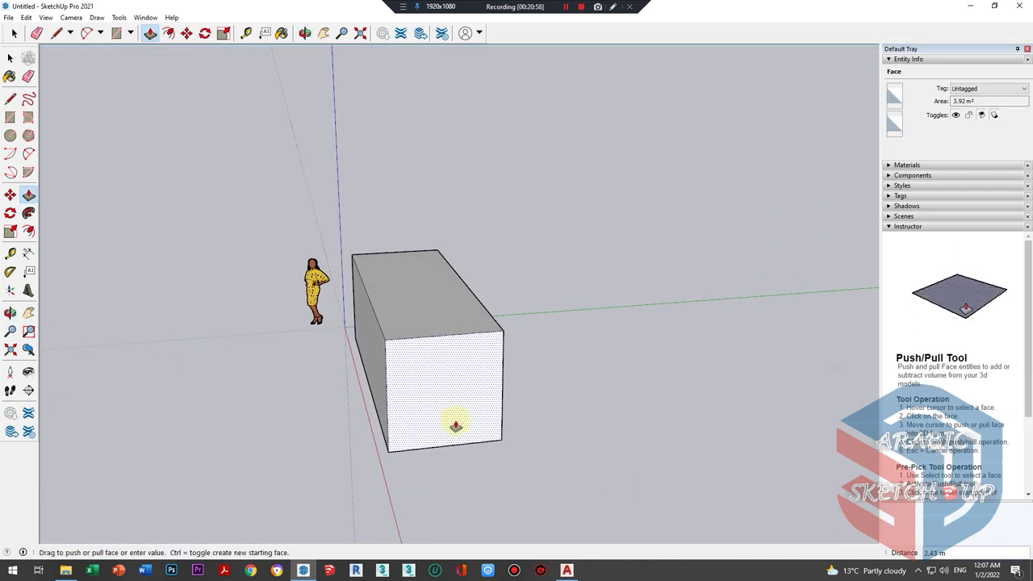
pyautogui.click(447, 454)
pyautogui.moveTo(447, 454); pyautogui.dragTo(525, 396, button='middle')
pyautogui.click(469, 456)
pyautogui.click(404, 392)
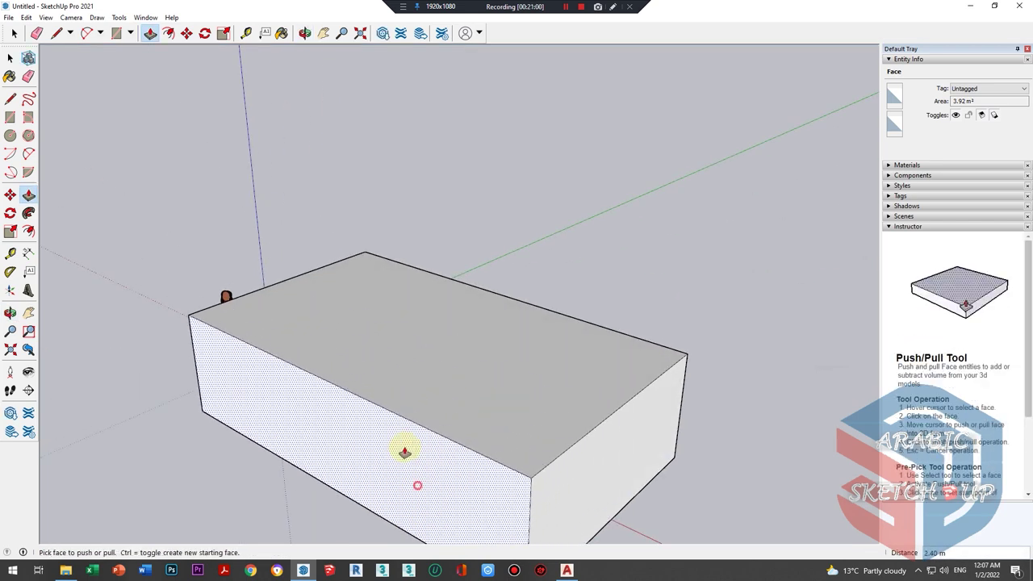
pyautogui.click(358, 299)
pyautogui.click(347, 311)
pyautogui.scroll(-3, 347, 310)
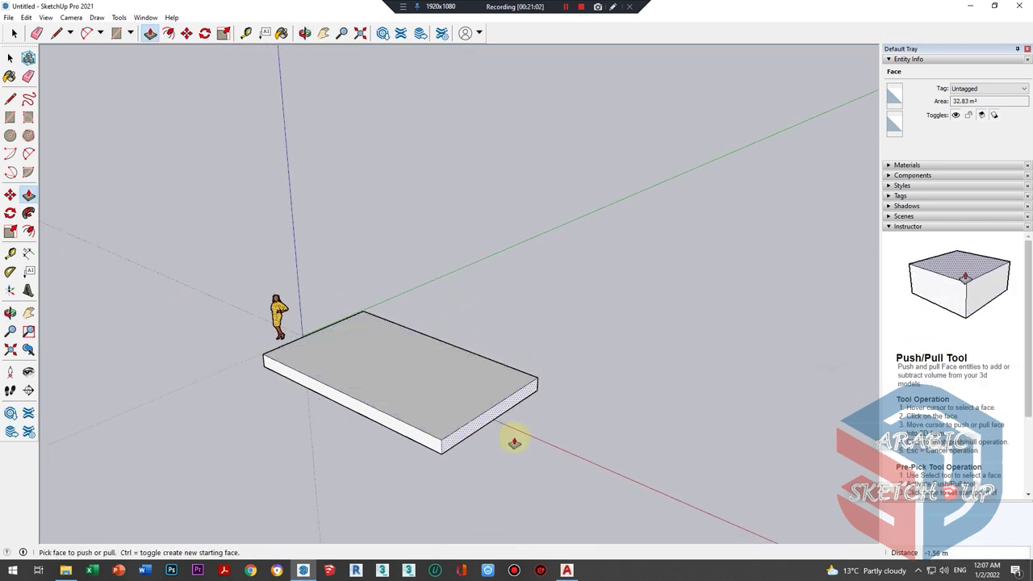
pyautogui.moveTo(590, 463); pyautogui.dragTo(657, 418, button='middle')
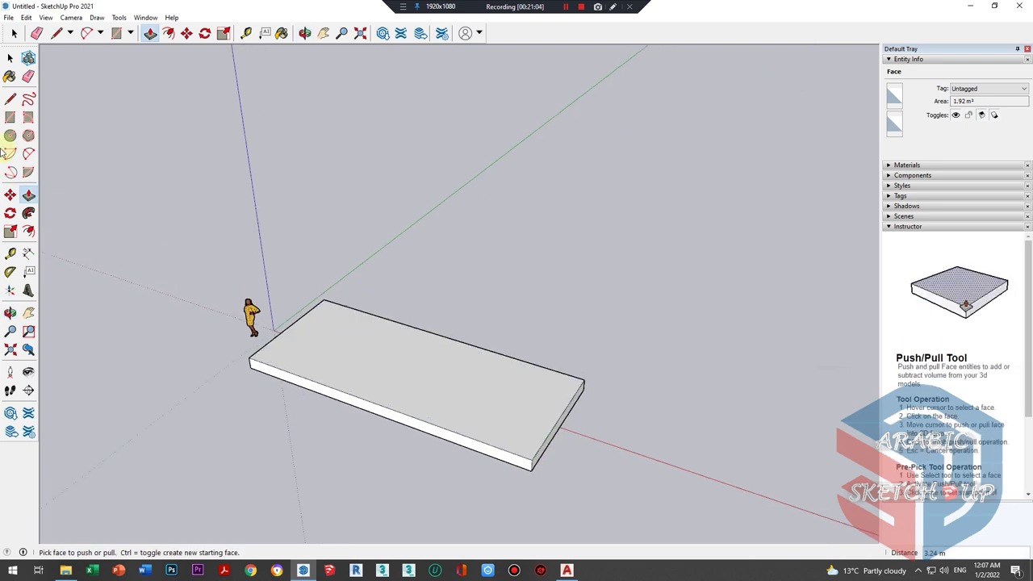
# - Draw a corner-to-corner diagonal splitting the slab's top into two triangles
pyautogui.click(10, 99)
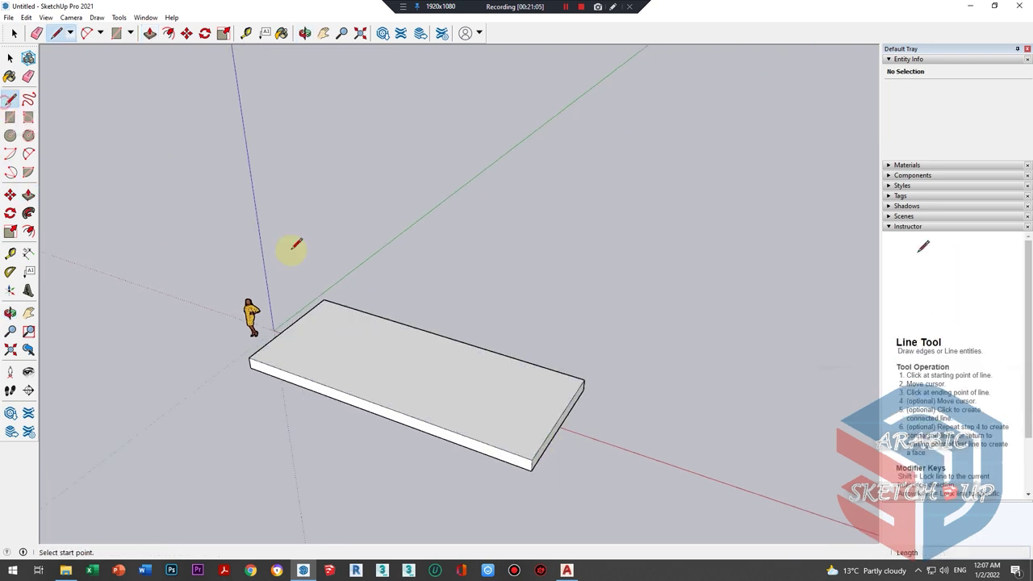
pyautogui.click(530, 460)
pyautogui.click(324, 300)
pyautogui.press('space')
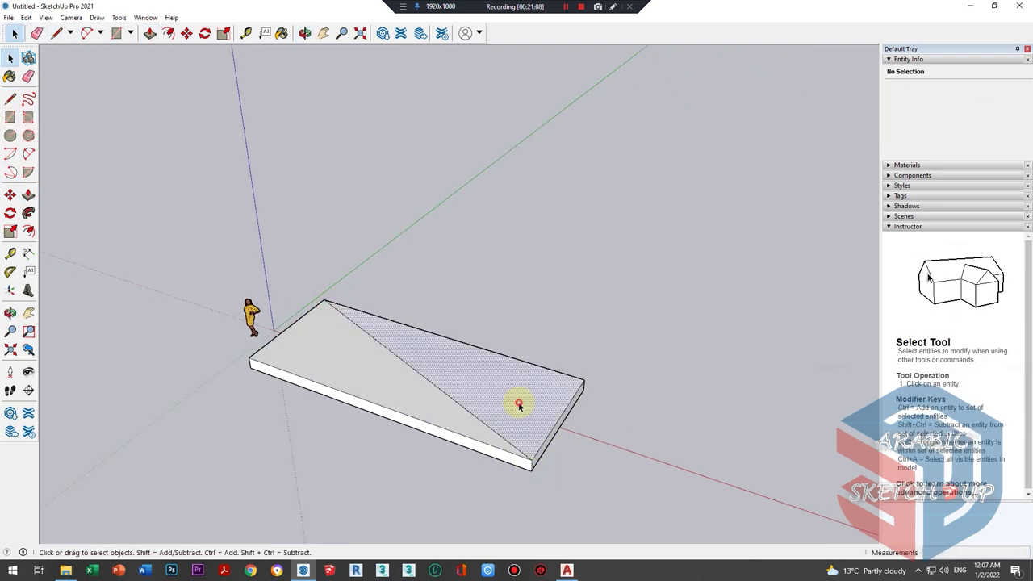
pyautogui.click(374, 376)
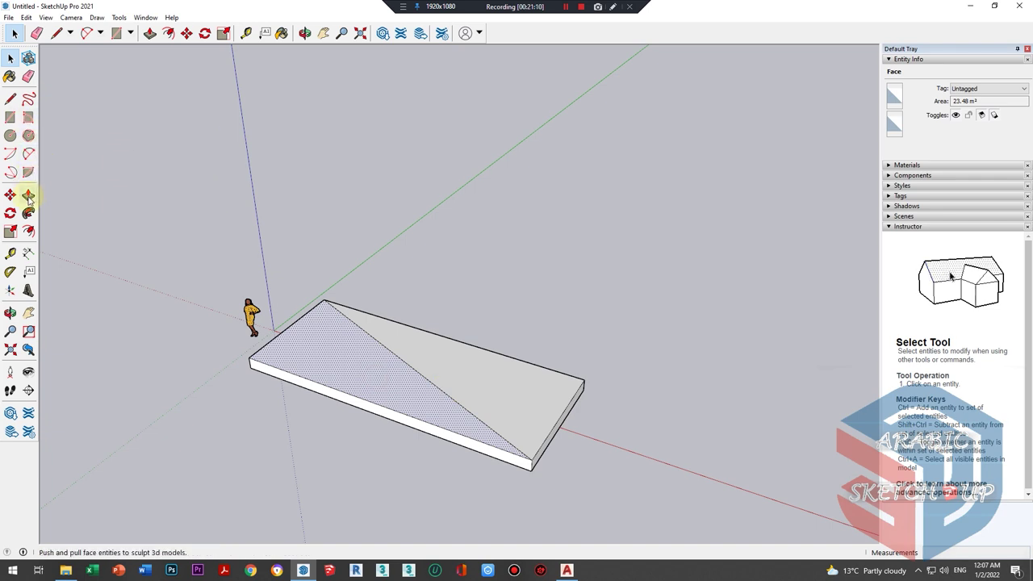
# - Raise one triangular half into a tall block and the other partway up
pyautogui.click(28, 196)
pyautogui.click(334, 311)
pyautogui.click(574, 393)
pyautogui.moveTo(574, 392); pyautogui.dragTo(322, 432, button='middle')
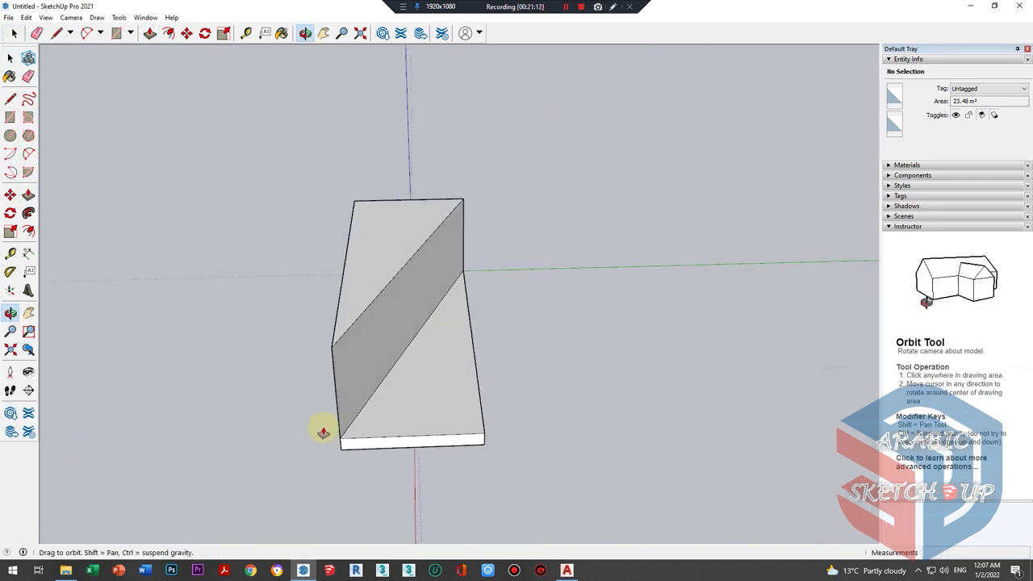
pyautogui.click(363, 412)
pyautogui.click(399, 346)
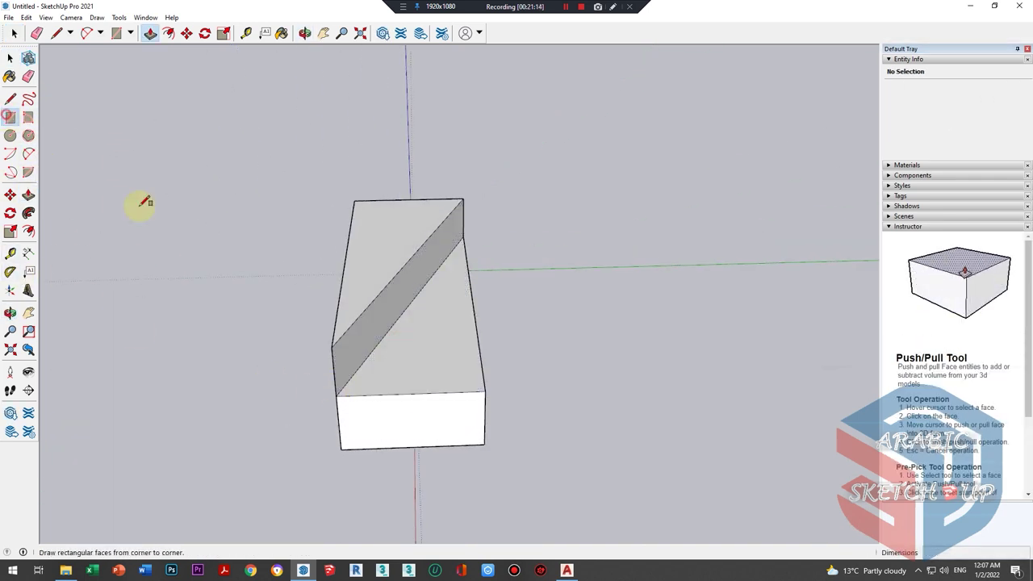
# - Draw a flat rectangle beside the block and split it into rectangular and triangular faces
pyautogui.click(522, 292)
pyautogui.click(757, 484)
pyautogui.press('l')
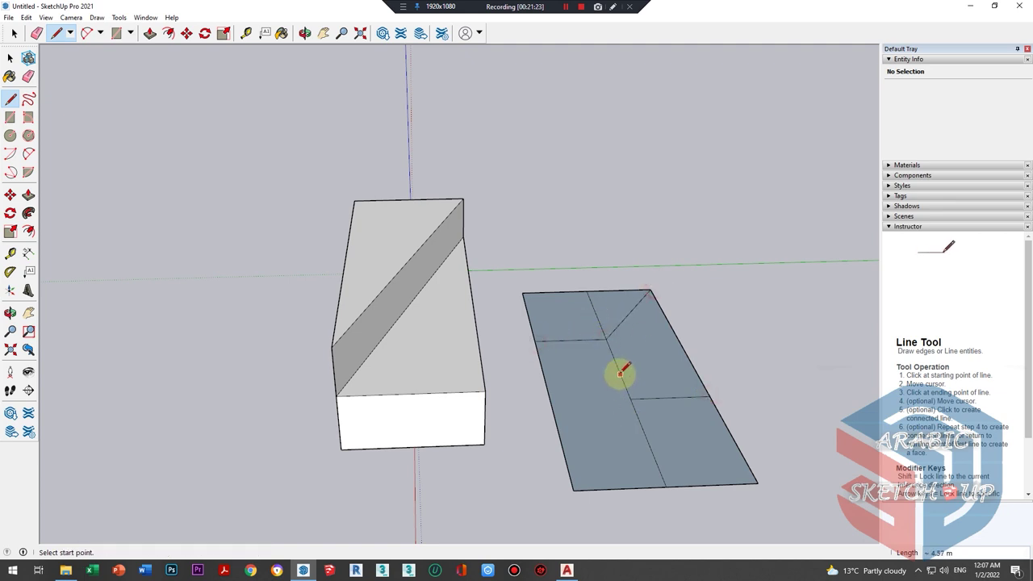
pyautogui.press('space')
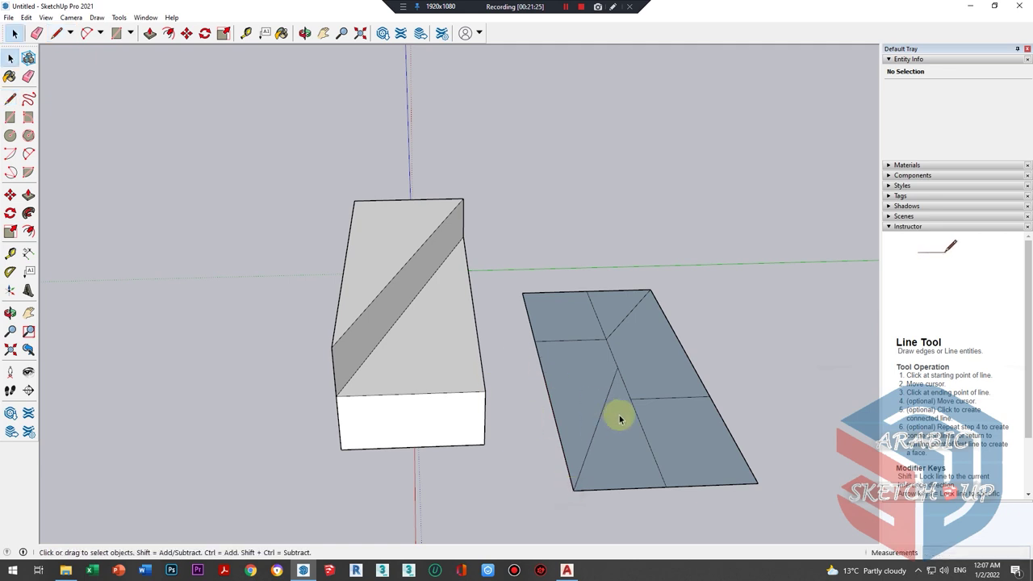
pyautogui.moveTo(618, 418)
pyautogui.mouseDown(button='middle')
pyautogui.moveTo(484, 385)
pyautogui.moveTo(564, 403)
pyautogui.mouseUp(button='middle')
pyautogui.scroll(3, 586, 353)
# - Push/Pull the triangular face into a prism and the sloped face into a tall wedge
pyautogui.press('p')
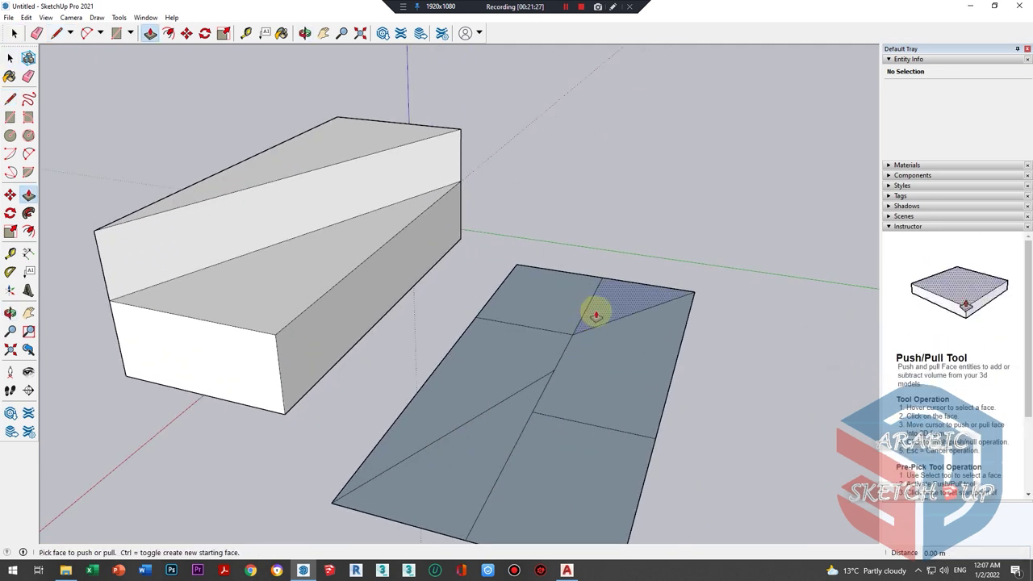
pyautogui.click(608, 309)
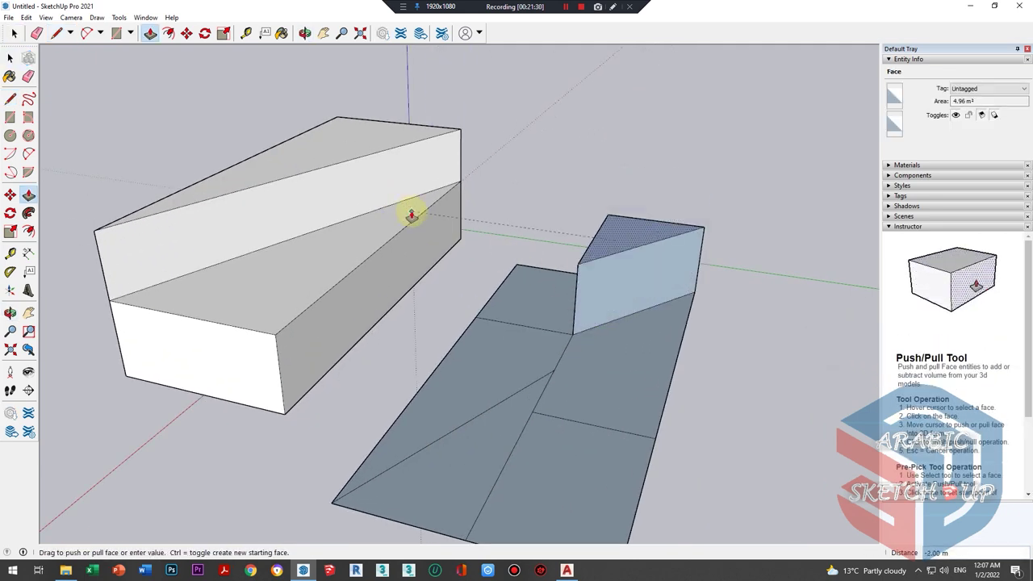
pyautogui.click(410, 212)
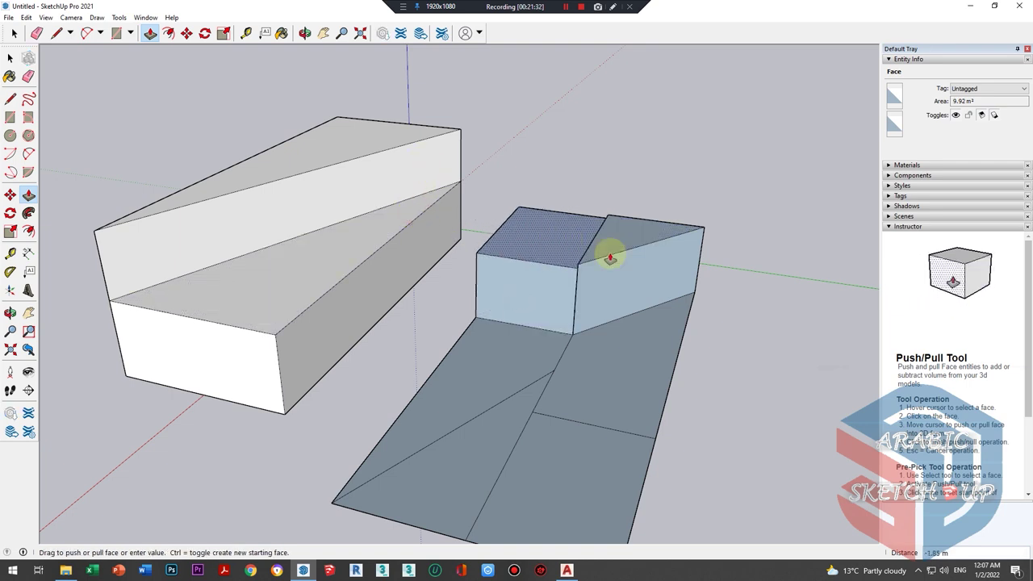
pyautogui.click(607, 324)
pyautogui.click(607, 325)
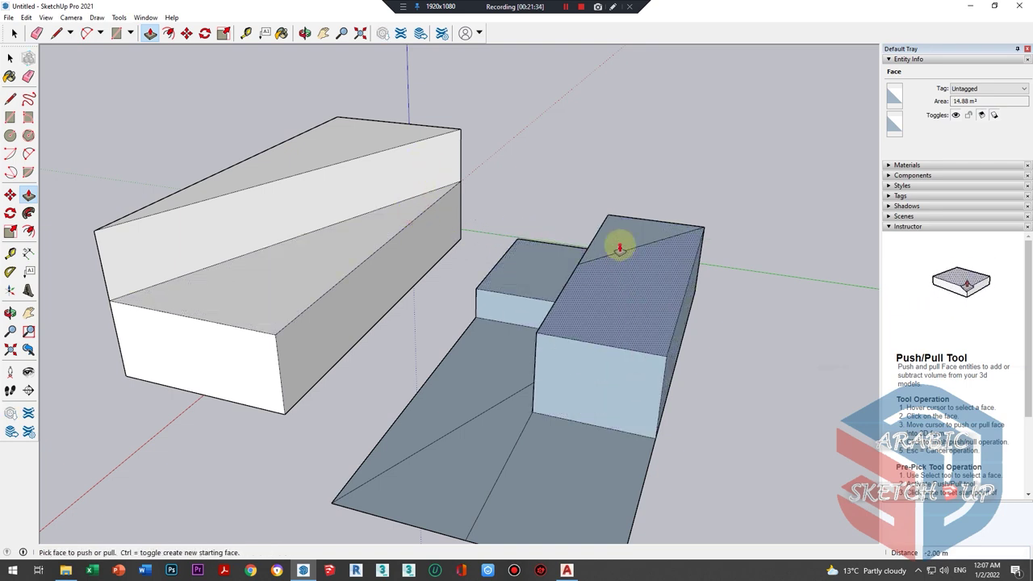
pyautogui.moveTo(618, 286); pyautogui.dragTo(368, 143)
pyautogui.moveTo(376, 178)
pyautogui.mouseDown(button='middle')
pyautogui.moveTo(579, 368)
pyautogui.moveTo(567, 292)
pyautogui.mouseUp(button='middle')
pyautogui.moveTo(567, 299); pyautogui.dragTo(448, 383)
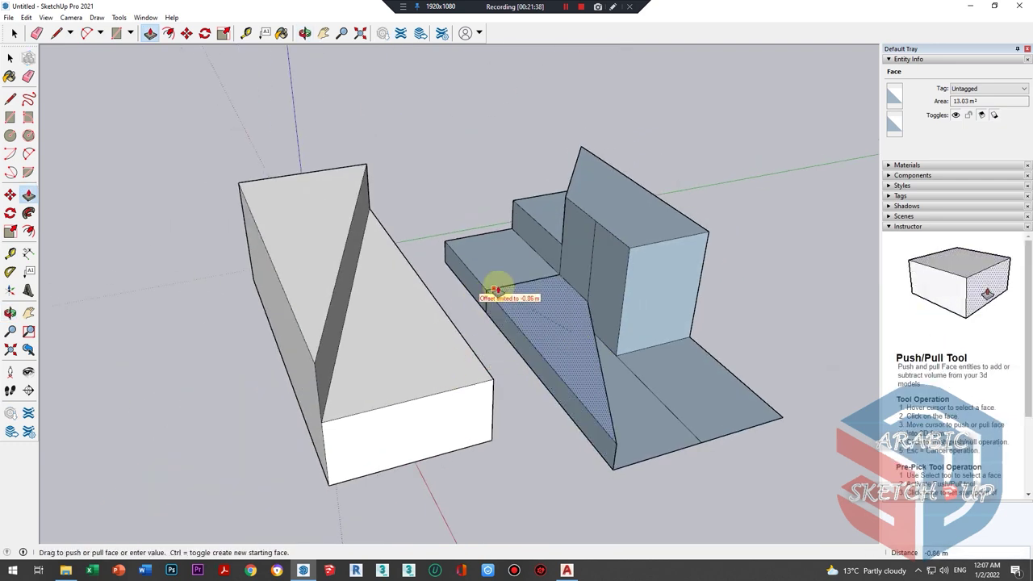
pyautogui.click(518, 289)
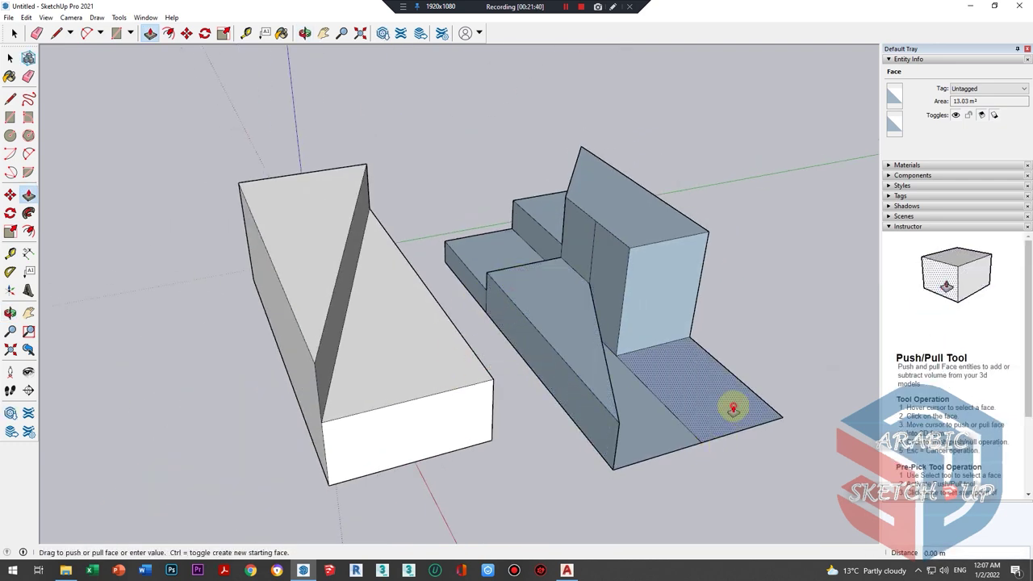
# - Raise the lower flat face of the blue model by 1.50 m
pyautogui.moveTo(732, 409)
pyautogui.mouseDown()
pyautogui.moveTo(732, 358)
pyautogui.moveTo(731, 371)
pyautogui.mouseUp()
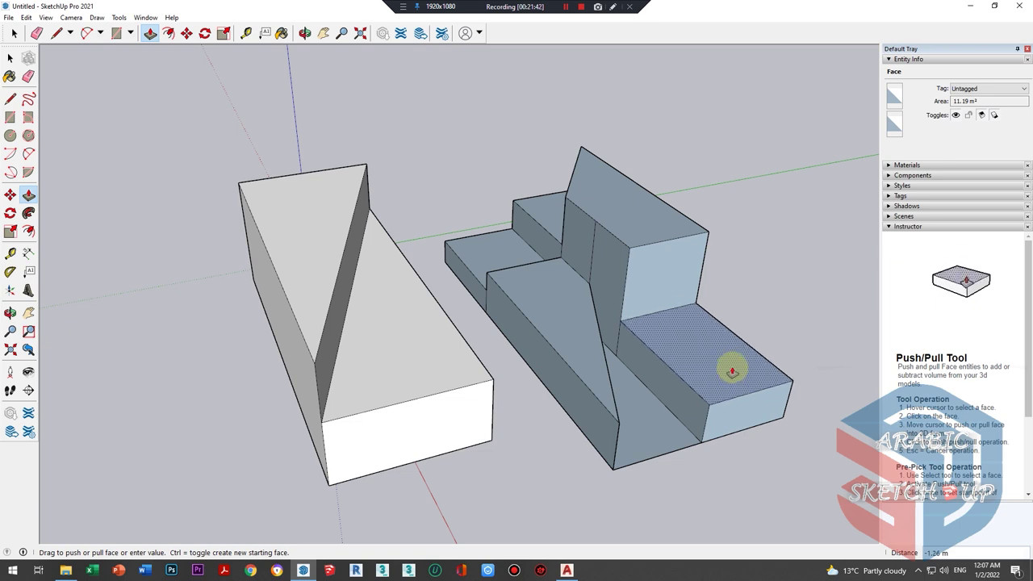
pyautogui.write('.5')
pyautogui.press('Return')
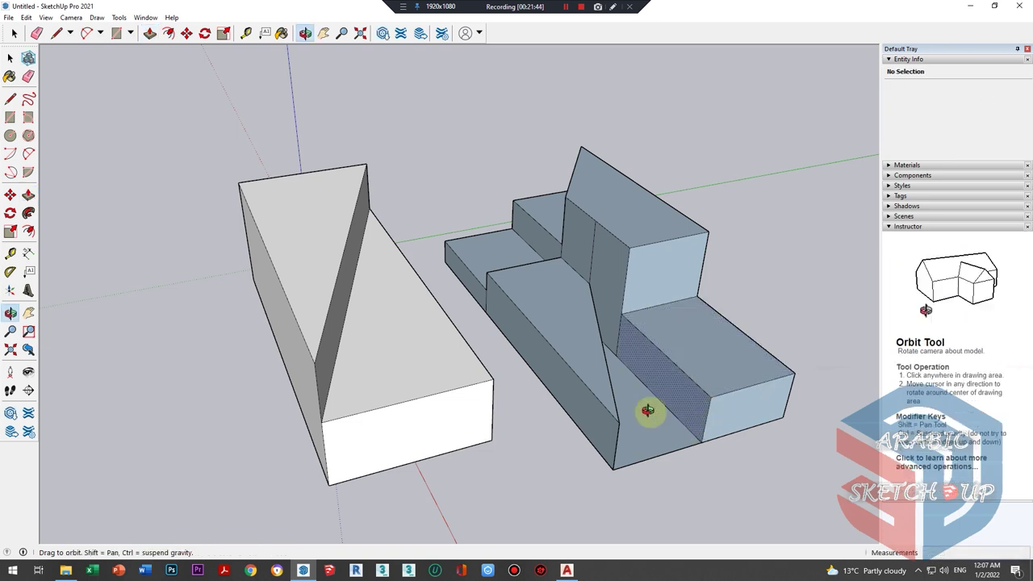
pyautogui.moveTo(653, 411); pyautogui.dragTo(627, 489, button='middle')
pyautogui.moveTo(638, 442); pyautogui.dragTo(428, 438, button='middle')
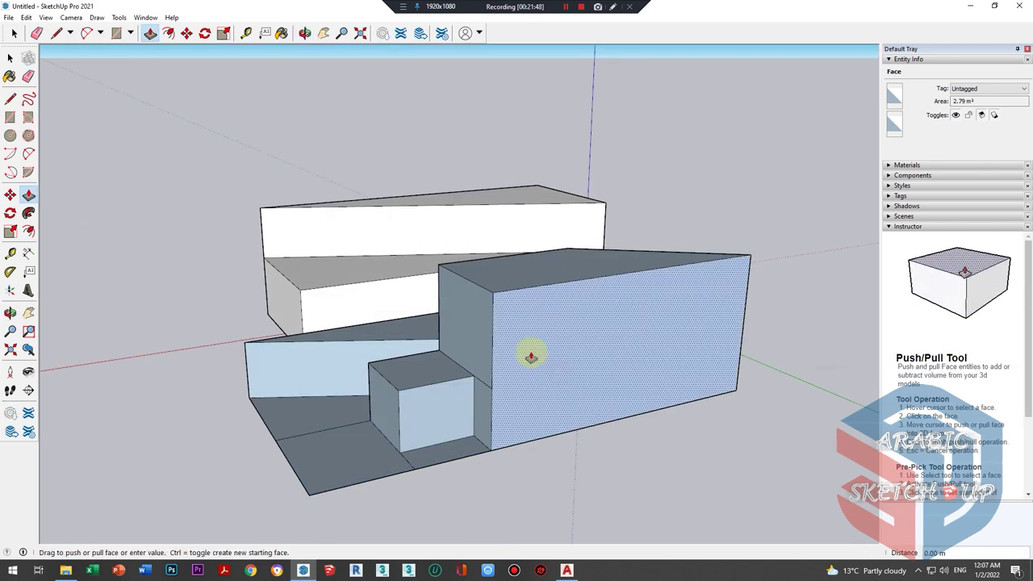
pyautogui.moveTo(535, 350); pyautogui.dragTo(557, 453, button='middle')
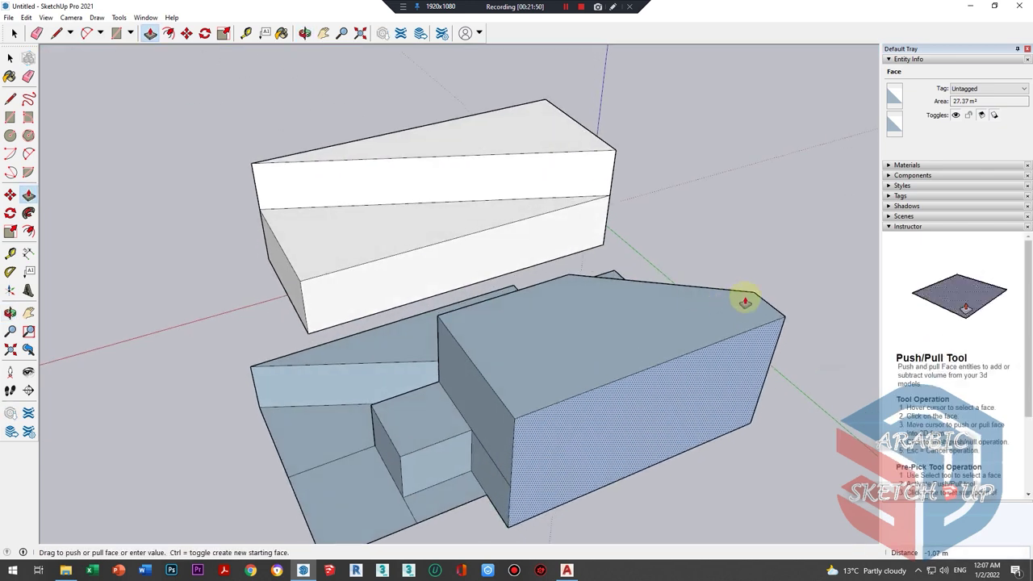
pyautogui.click(570, 284)
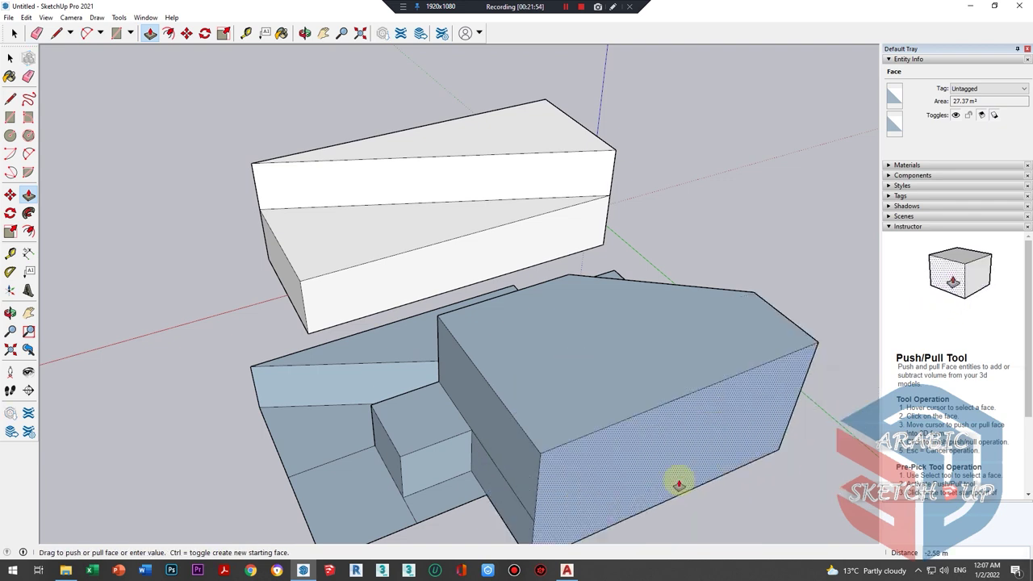
pyautogui.click(679, 484)
# - Extrude the slanted faces, including a stair extrusion at 1.37 m
pyautogui.moveTo(758, 328); pyautogui.dragTo(189, 263, button='middle')
pyautogui.click(340, 391)
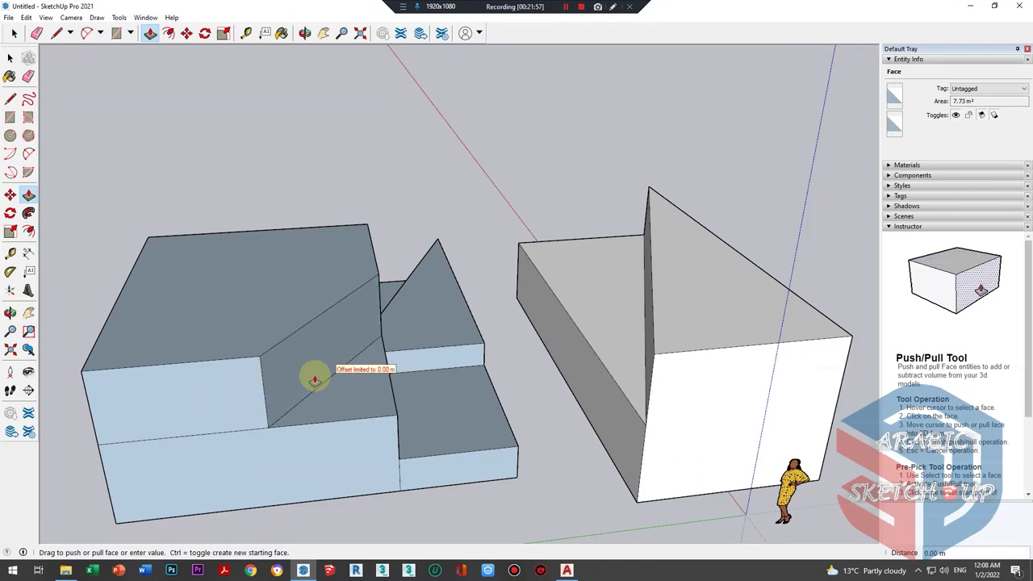
pyautogui.click(392, 525)
pyautogui.moveTo(392, 526)
pyautogui.mouseDown(button='middle')
pyautogui.moveTo(366, 396)
pyautogui.moveTo(323, 327)
pyautogui.mouseUp(button='middle')
pyautogui.click(397, 422)
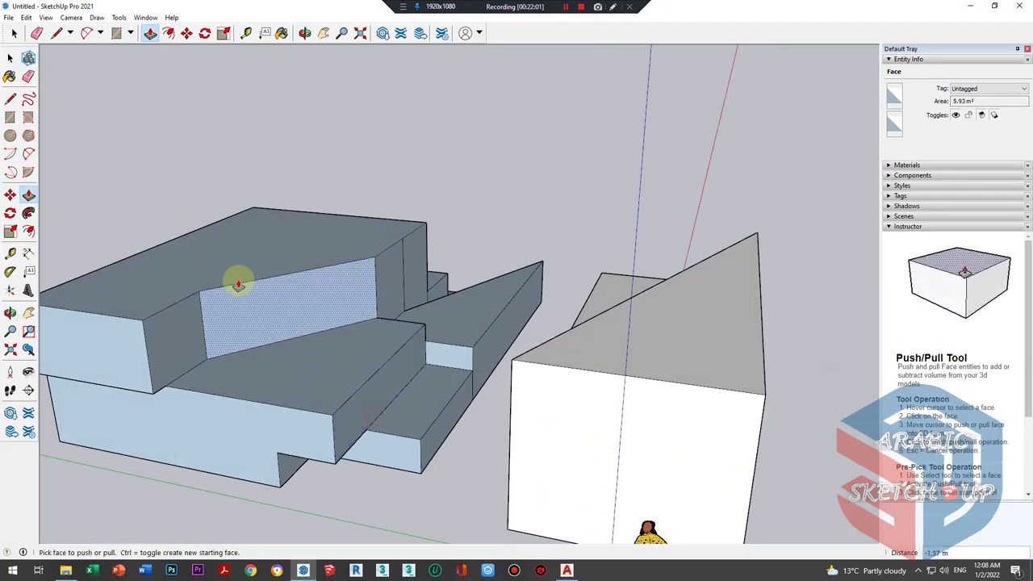
pyautogui.click(266, 321)
pyautogui.click(237, 258)
pyautogui.moveTo(237, 258)
pyautogui.mouseDown(button='middle')
pyautogui.moveTo(490, 301)
pyautogui.moveTo(401, 382)
pyautogui.mouseUp(button='middle')
# - Switch back to Select and orbit around both models to inspect the stepped mass
pyautogui.moveTo(337, 369)
pyautogui.mouseDown(button='middle')
pyautogui.moveTo(669, 364)
pyautogui.moveTo(654, 379)
pyautogui.moveTo(565, 293)
pyautogui.mouseUp(button='middle')
pyautogui.scroll(-2, 417, 362)
pyautogui.moveTo(417, 363); pyautogui.dragTo(619, 325, button='middle')
pyautogui.scroll(1, 490, 380)
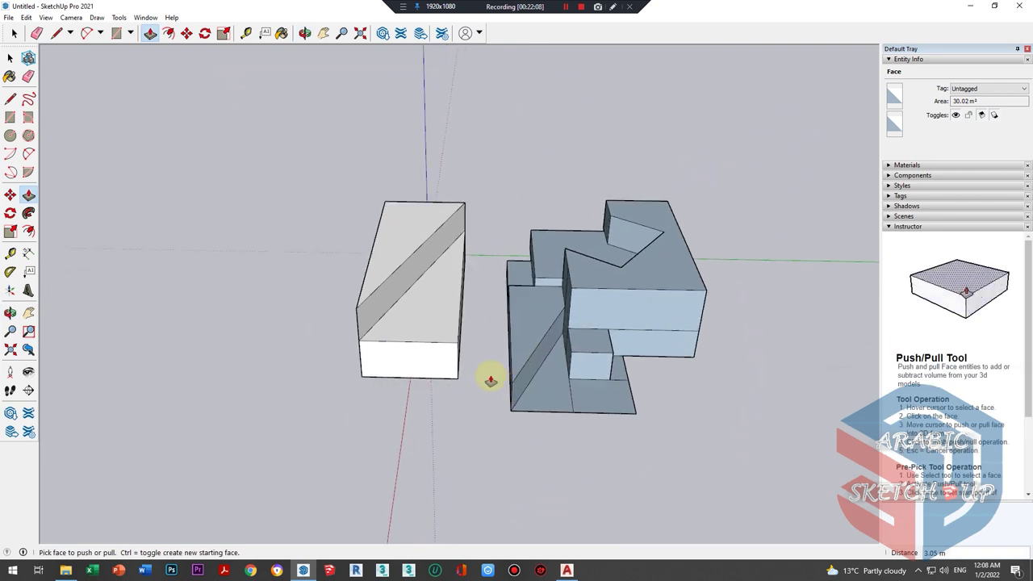
pyautogui.press('space')
pyautogui.moveTo(396, 336); pyautogui.dragTo(572, 267, button='middle')
pyautogui.scroll(-2, 395, 286)
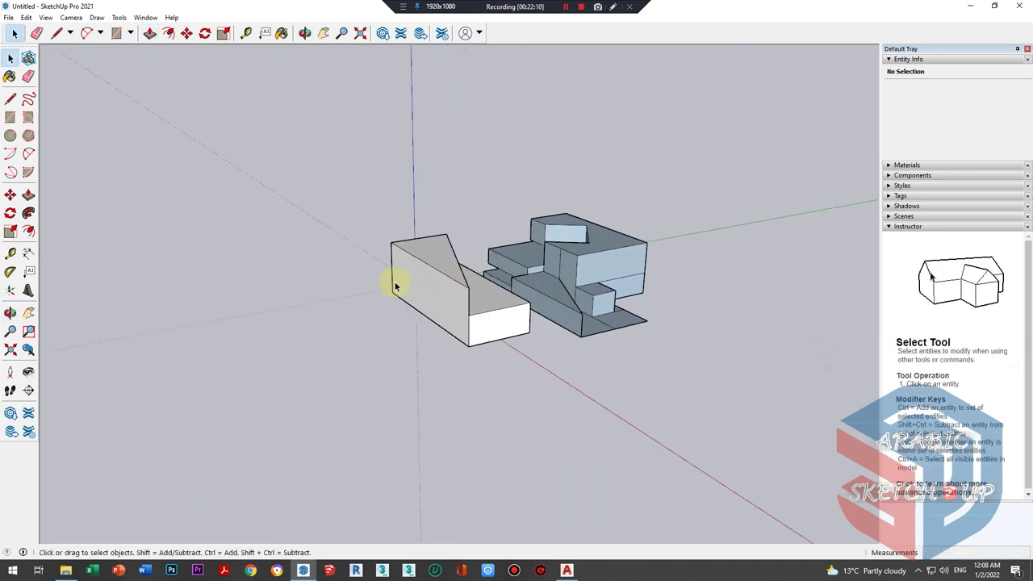
pyautogui.moveTo(396, 286); pyautogui.dragTo(380, 292, button='middle')
pyautogui.moveTo(460, 325)
pyautogui.mouseDown(button='middle')
pyautogui.moveTo(652, 358)
pyautogui.moveTo(722, 339)
pyautogui.mouseUp(button='middle')
# - Draw a long thin rectangle on the ground across the red axis and select it
pyautogui.scroll(2, 721, 339)
pyautogui.press('c')
pyautogui.press('r')
pyautogui.scroll(3, 541, 324)
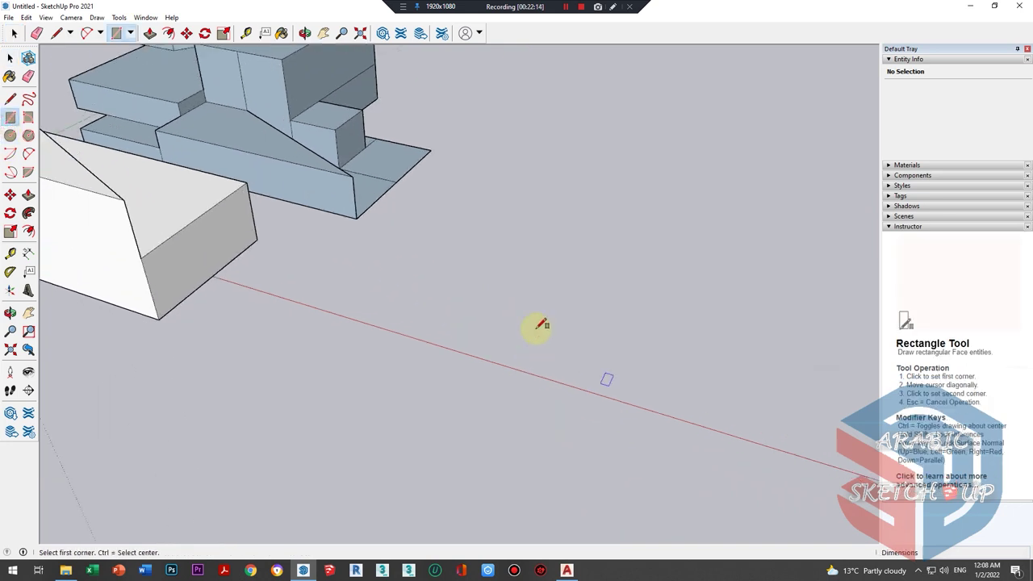
pyautogui.click(413, 414)
pyautogui.press('space')
pyautogui.doubleClick(468, 362)
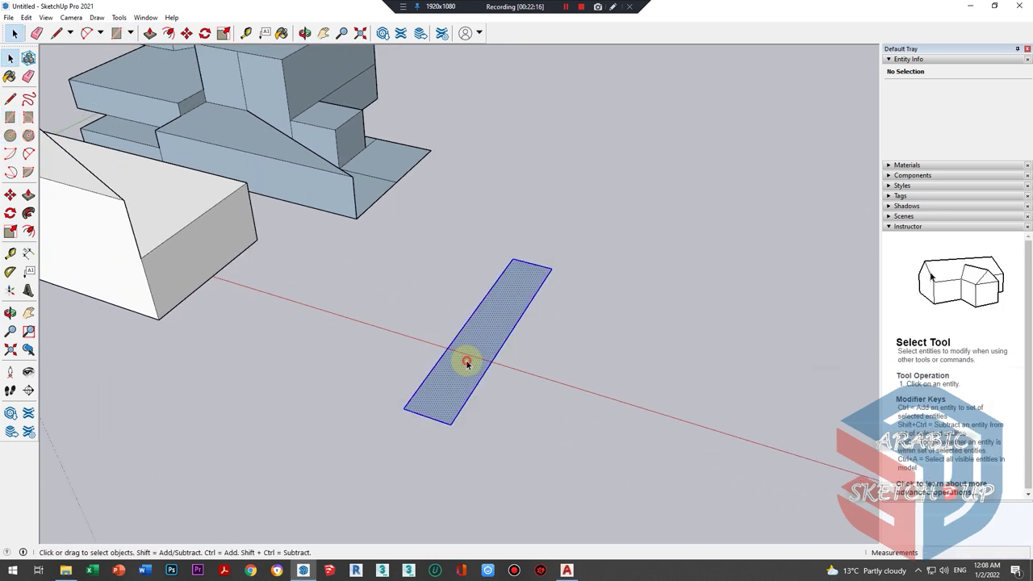
# - Choose the Rotate tool for the rectangle, then bring up the Windows search
pyautogui.moveTo(468, 362)
pyautogui.mouseDown(button='middle')
pyautogui.moveTo(525, 415)
pyautogui.moveTo(242, 339)
pyautogui.mouseUp(button='middle')
pyautogui.click(10, 214)
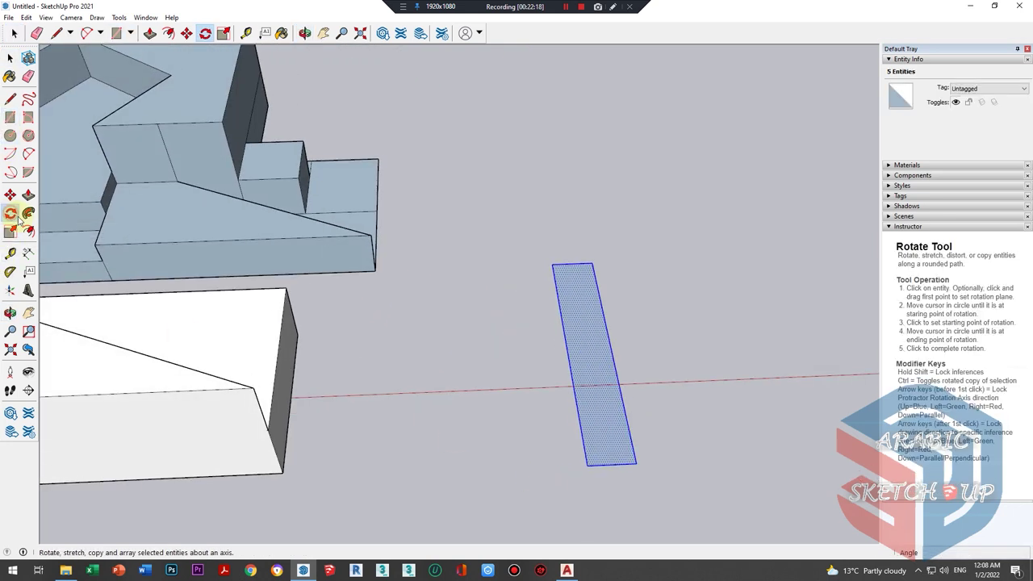
pyautogui.scroll(-3, 585, 464)
pyautogui.scroll(-2, 588, 454)
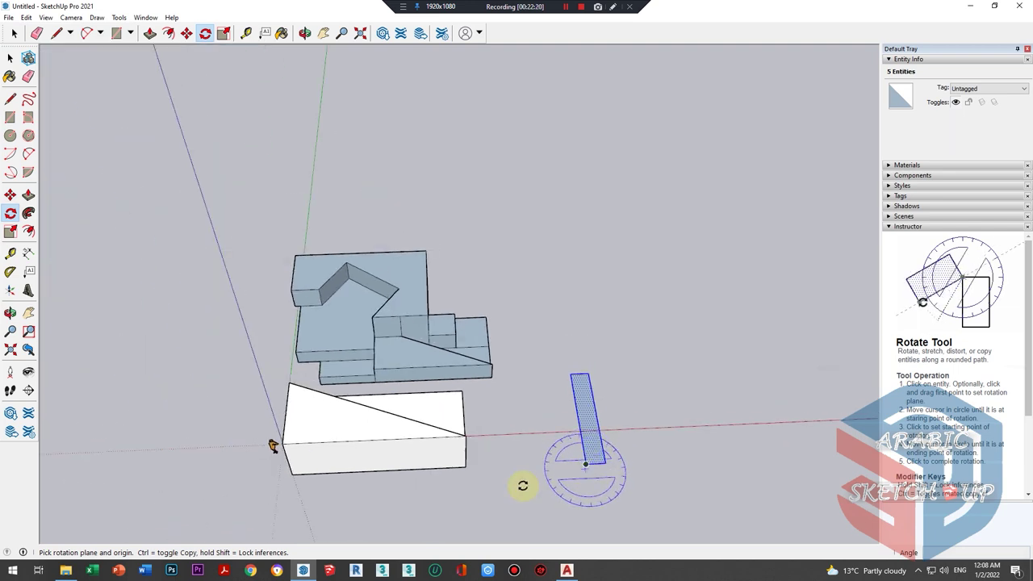
pyautogui.press('super')
# - Launch Paint from the Windows search, move its window aside, and minimize it back to SketchUp
pyautogui.write('paint')
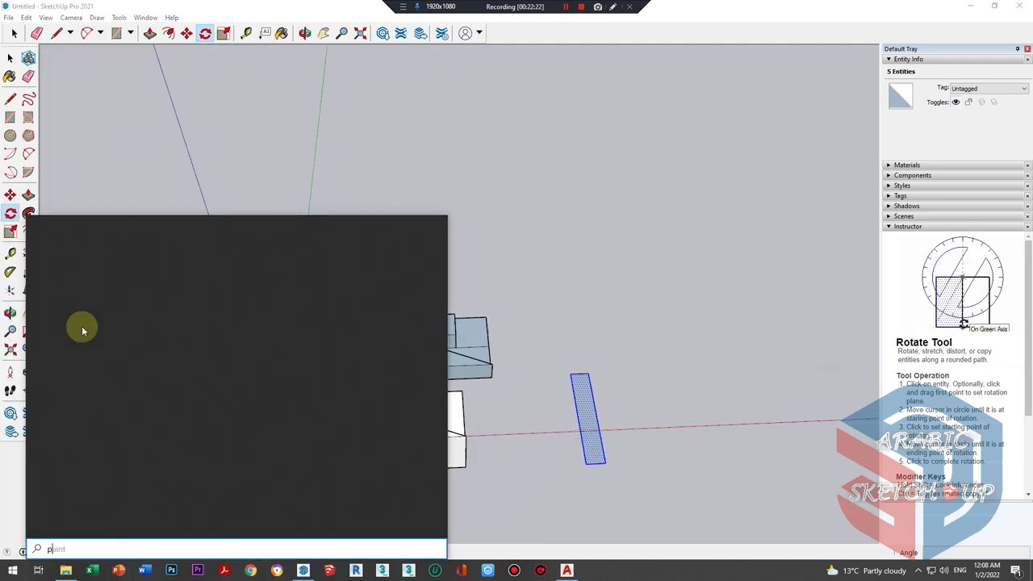
pyautogui.click(92, 272)
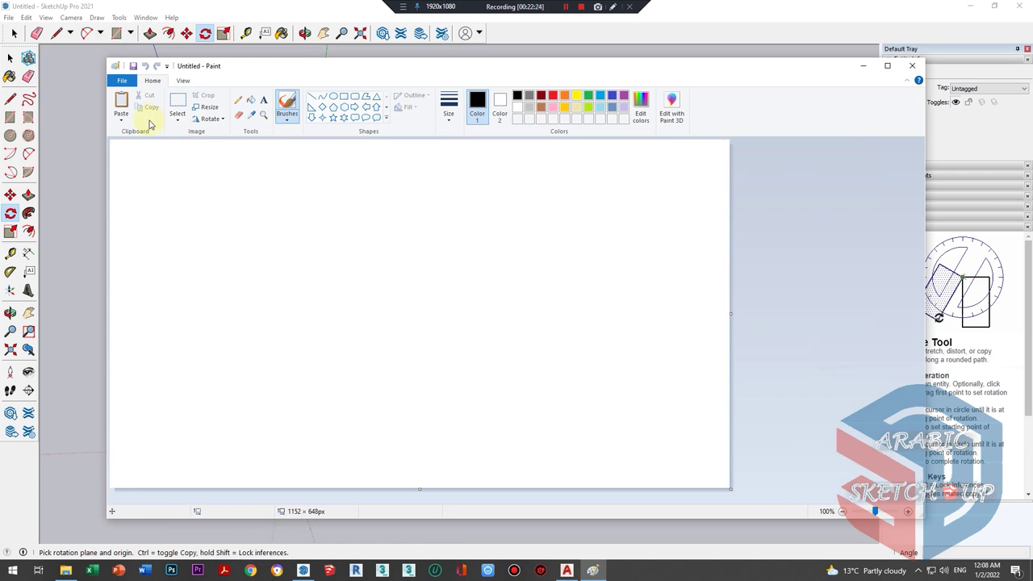
pyautogui.moveTo(472, 68); pyautogui.dragTo(664, 53)
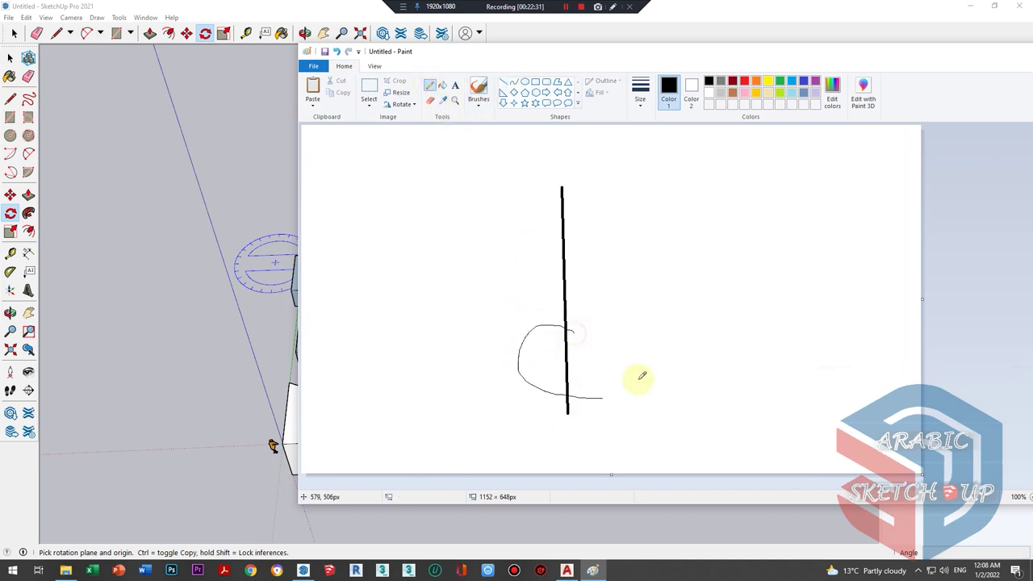
pyautogui.moveTo(925, 68); pyautogui.dragTo(697, 87)
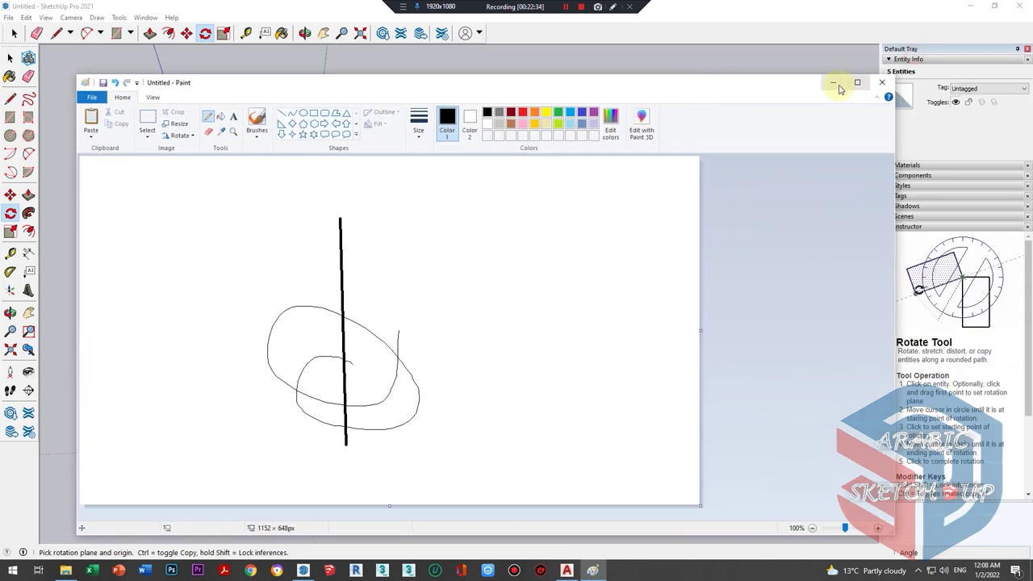
pyautogui.click(855, 85)
pyautogui.scroll(-1, 86, 460)
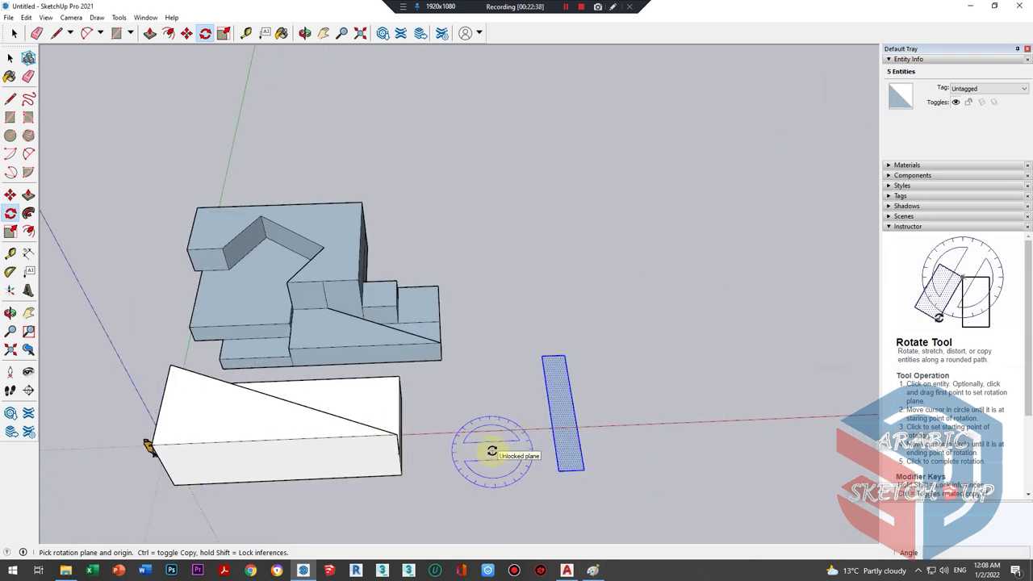
# - Begin rotating the thin rectangle, cancel, and orbit to bring its corner into view
pyautogui.click(352, 450)
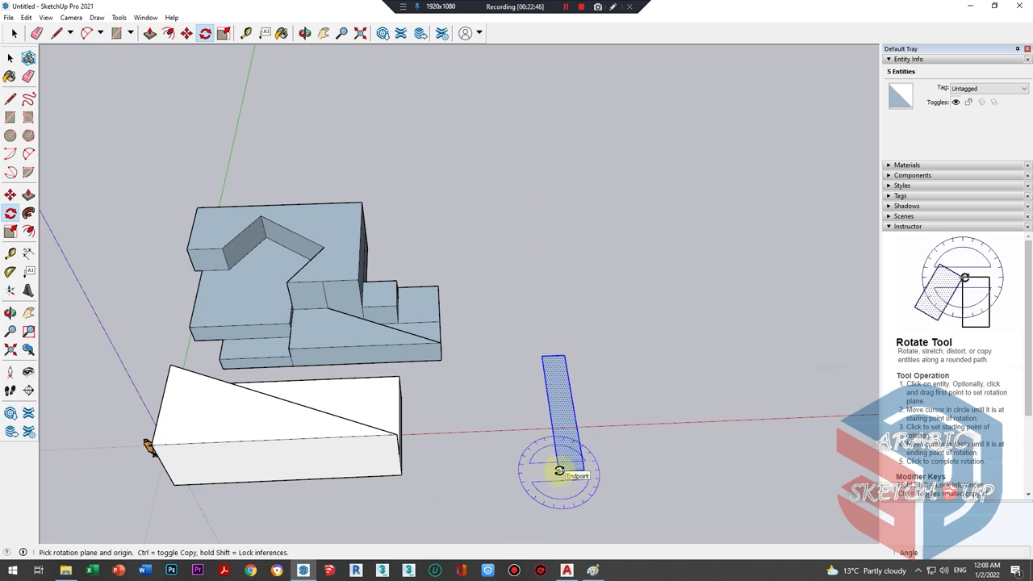
pyautogui.moveTo(558, 471); pyautogui.dragTo(557, 415)
pyautogui.click(544, 361)
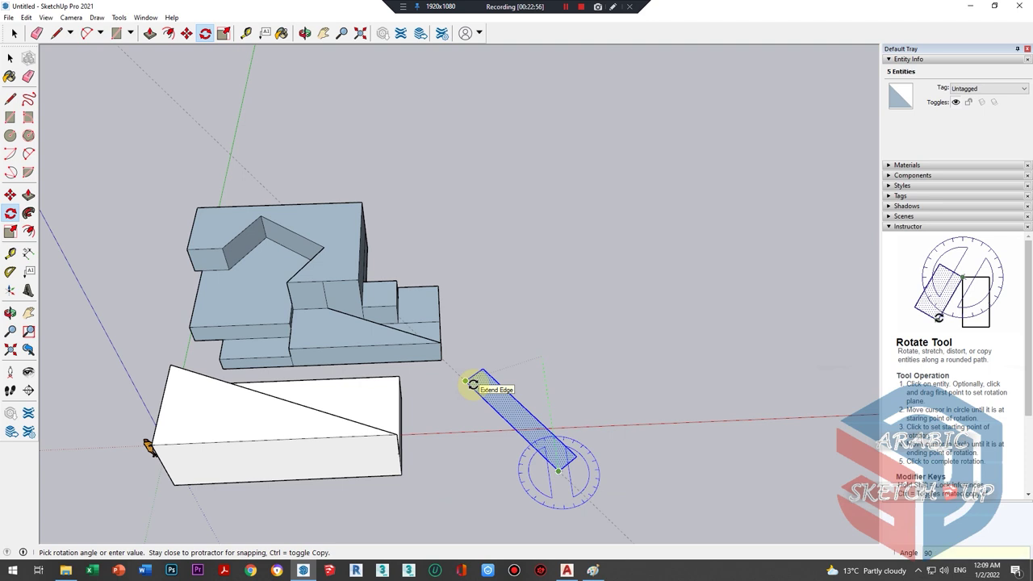
pyautogui.press('Escape')
pyautogui.moveTo(473, 385)
pyautogui.mouseDown(button='middle')
pyautogui.moveTo(445, 477)
pyautogui.moveTo(443, 446)
pyautogui.moveTo(553, 451)
pyautogui.mouseUp(button='middle')
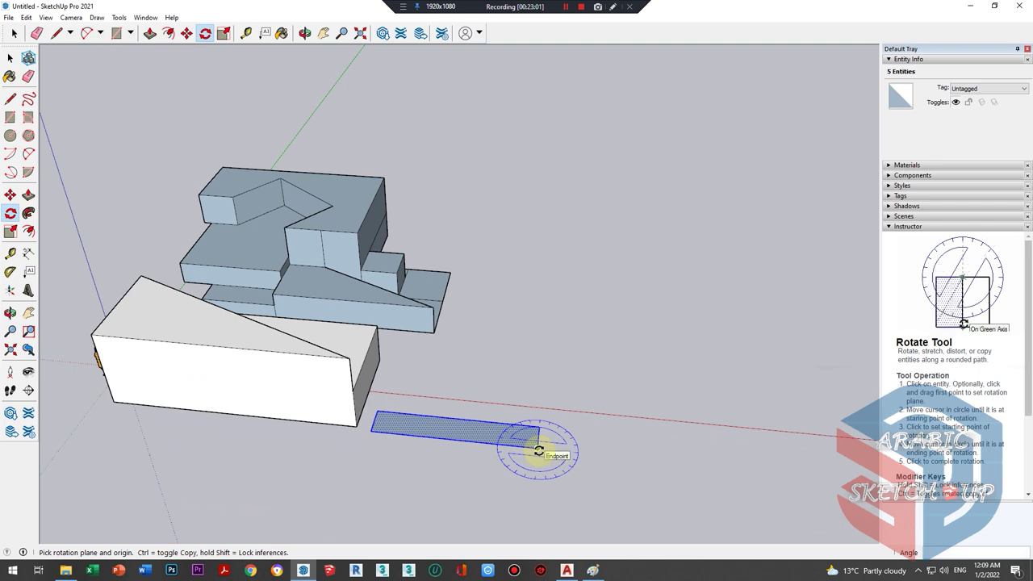
pyautogui.moveTo(535, 444)
pyautogui.mouseDown(button='middle')
pyautogui.moveTo(283, 388)
pyautogui.moveTo(339, 417)
pyautogui.mouseUp(button='middle')
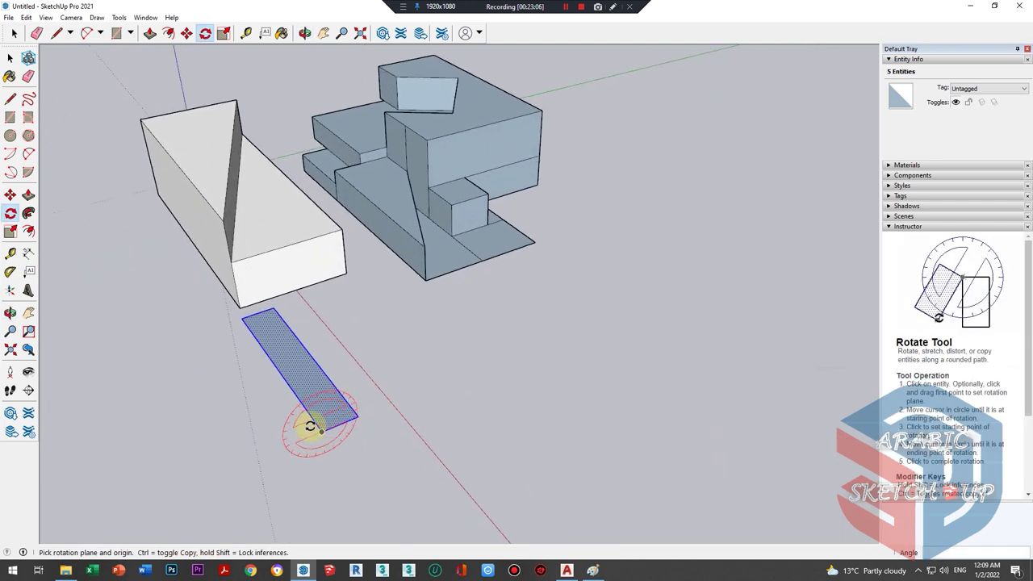
# - Rotate the thin rectangle about its corner so it stands upright
pyautogui.moveTo(320, 431); pyautogui.dragTo(352, 415)
pyautogui.click(356, 414)
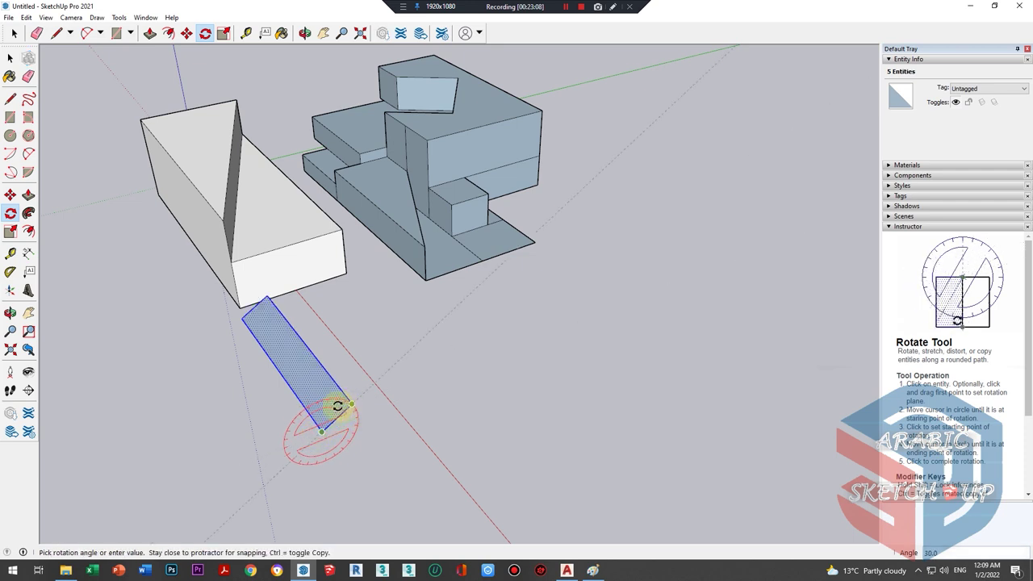
pyautogui.moveTo(334, 406)
pyautogui.mouseDown(button='middle')
pyautogui.moveTo(286, 392)
pyautogui.moveTo(223, 301)
pyautogui.moveTo(316, 318)
pyautogui.moveTo(448, 436)
pyautogui.mouseUp(button='middle')
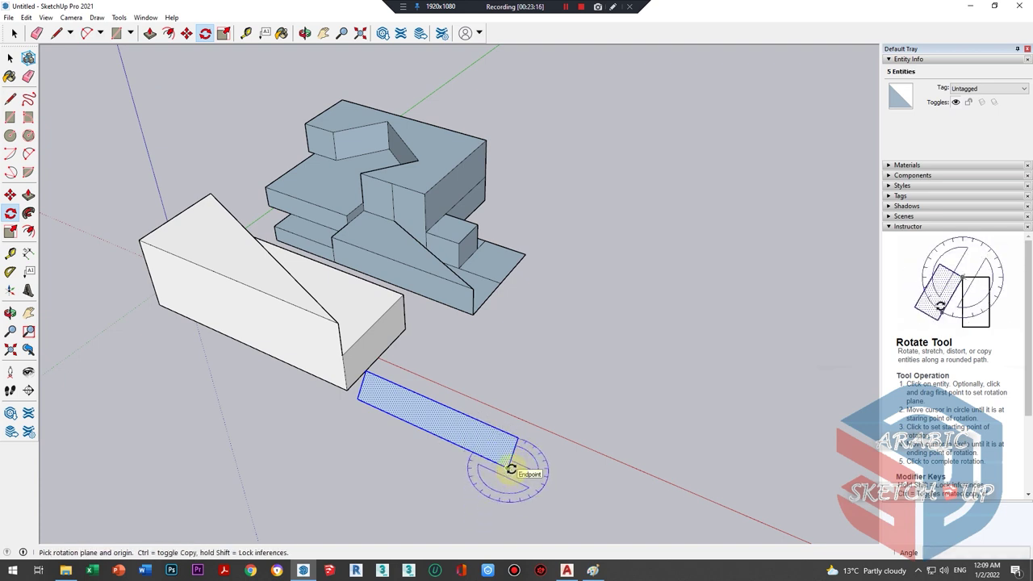
pyautogui.click(517, 435)
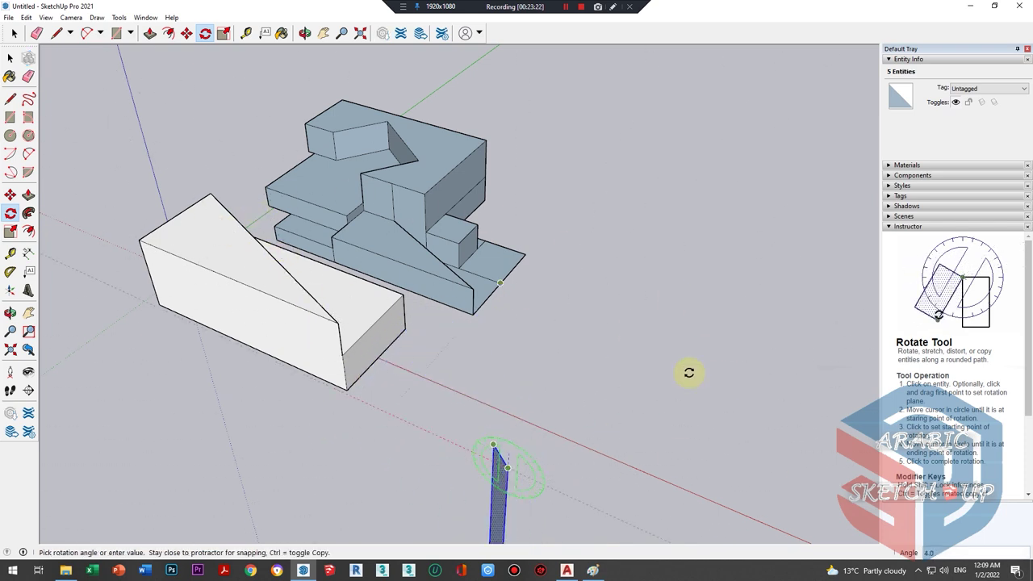
pyautogui.moveTo(391, 496); pyautogui.dragTo(576, 332, button='middle')
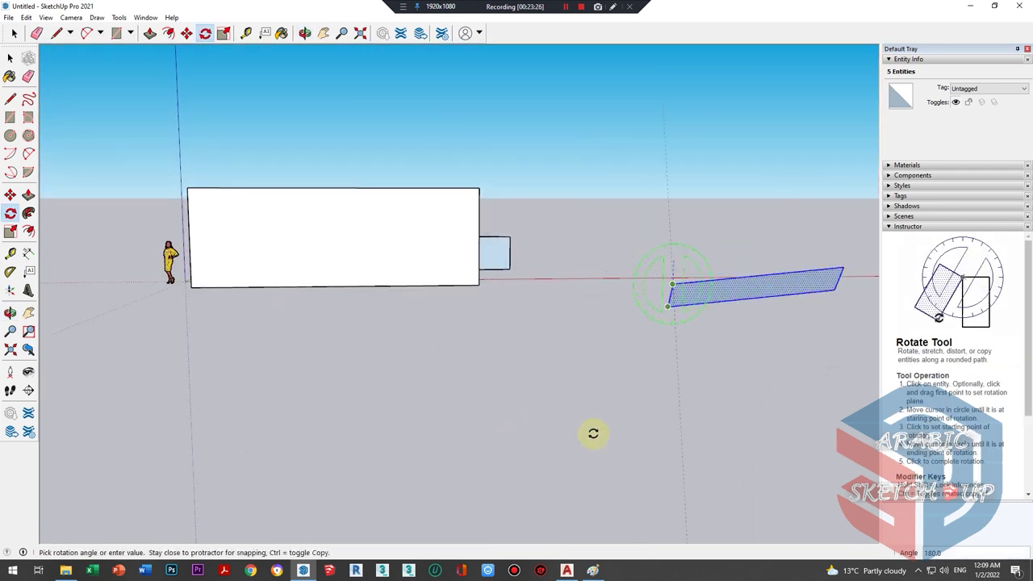
pyautogui.moveTo(729, 387)
pyautogui.mouseDown(button='middle')
pyautogui.moveTo(262, 386)
pyautogui.moveTo(203, 223)
pyautogui.mouseUp(button='middle')
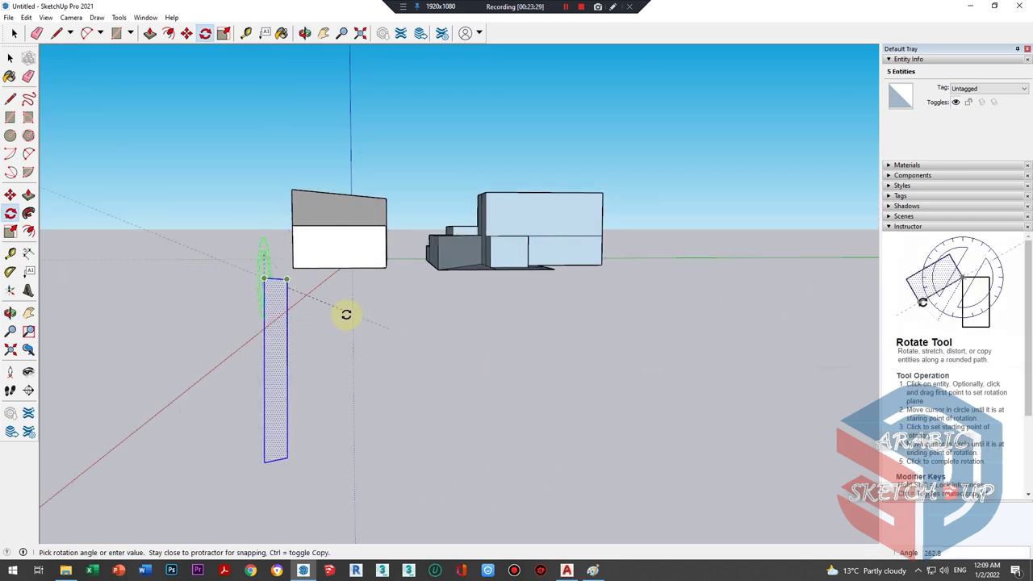
pyautogui.click(307, 357)
pyautogui.moveTo(306, 357)
pyautogui.mouseDown(button='middle')
pyautogui.moveTo(501, 474)
pyautogui.moveTo(338, 362)
pyautogui.moveTo(410, 376)
pyautogui.mouseUp(button='middle')
# - Return to Select and orbit to a higher view of the models
pyautogui.press('space')
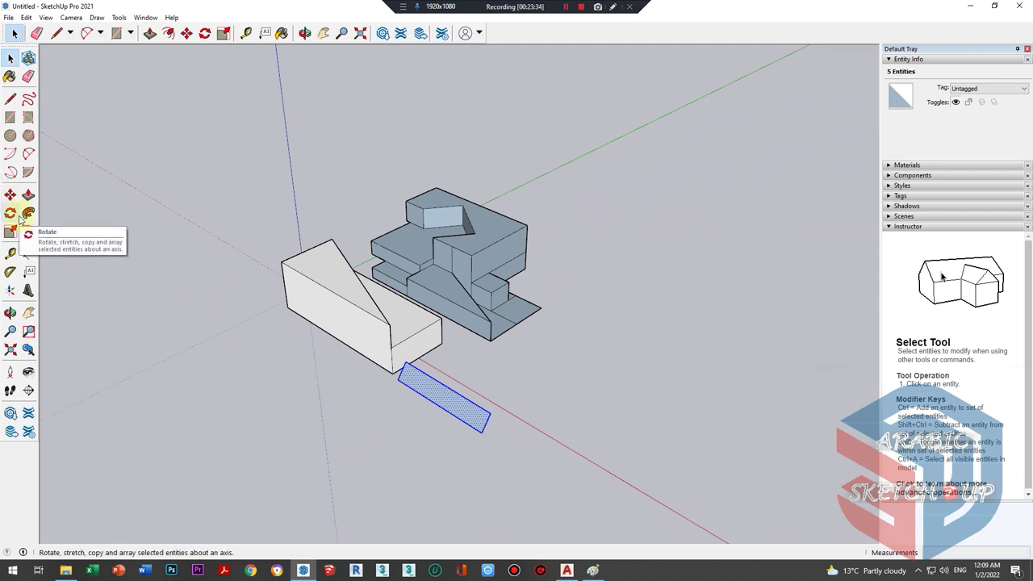
pyautogui.moveTo(377, 419)
pyautogui.mouseDown(button='middle')
pyautogui.moveTo(329, 404)
pyautogui.moveTo(345, 357)
pyautogui.moveTo(449, 342)
pyautogui.moveTo(419, 393)
pyautogui.moveTo(358, 380)
pyautogui.moveTo(330, 369)
pyautogui.moveTo(417, 317)
pyautogui.moveTo(387, 292)
pyautogui.moveTo(212, 266)
pyautogui.moveTo(286, 293)
pyautogui.moveTo(427, 295)
pyautogui.moveTo(169, 334)
pyautogui.mouseUp(button='middle')
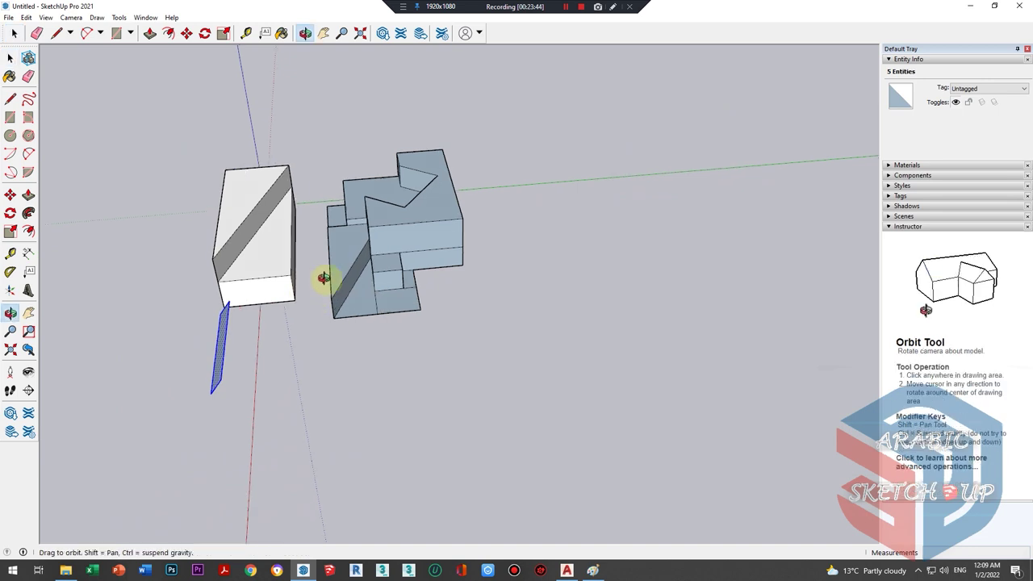
pyautogui.moveTo(323, 277); pyautogui.dragTo(162, 339, button='middle')
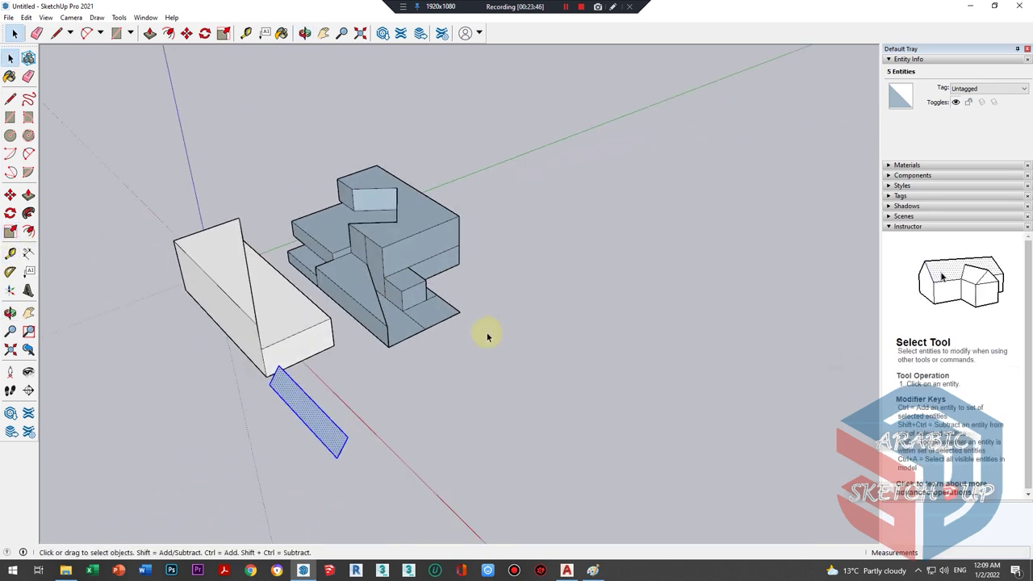
pyautogui.scroll(1, 484, 334)
# - Draw a rectangle beside the stepped building and pull it up into a box about 2.02 m tall
pyautogui.click(11, 118)
pyautogui.click(452, 421)
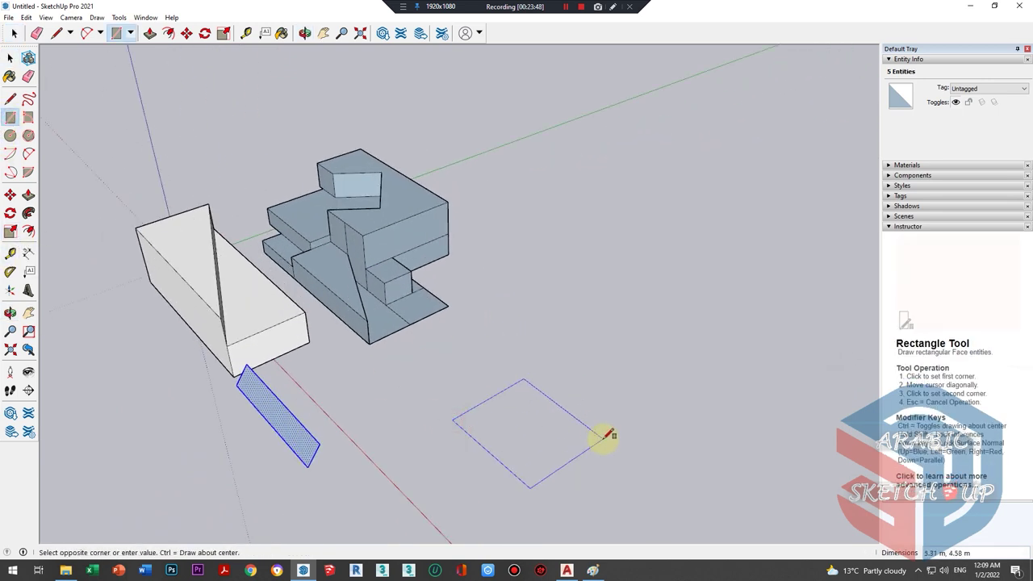
pyautogui.click(603, 435)
pyautogui.press('p')
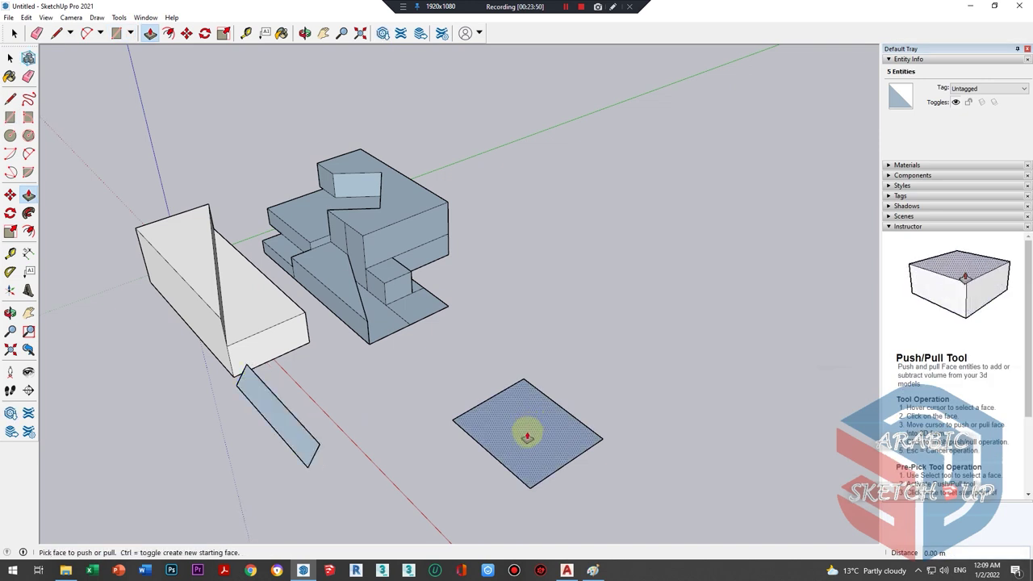
pyautogui.press('space')
pyautogui.scroll(2, 525, 452)
pyautogui.click(525, 431)
pyautogui.press('p')
pyautogui.click(526, 431)
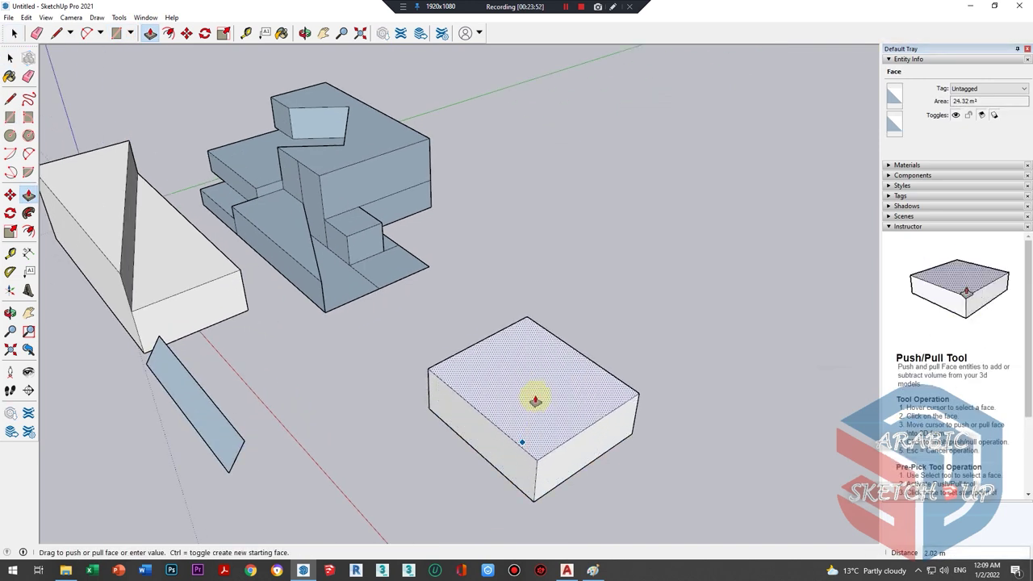
# - Select the whole new box and try the Scale tool's corner grips
pyautogui.press('space')
pyautogui.tripleClick(571, 397)
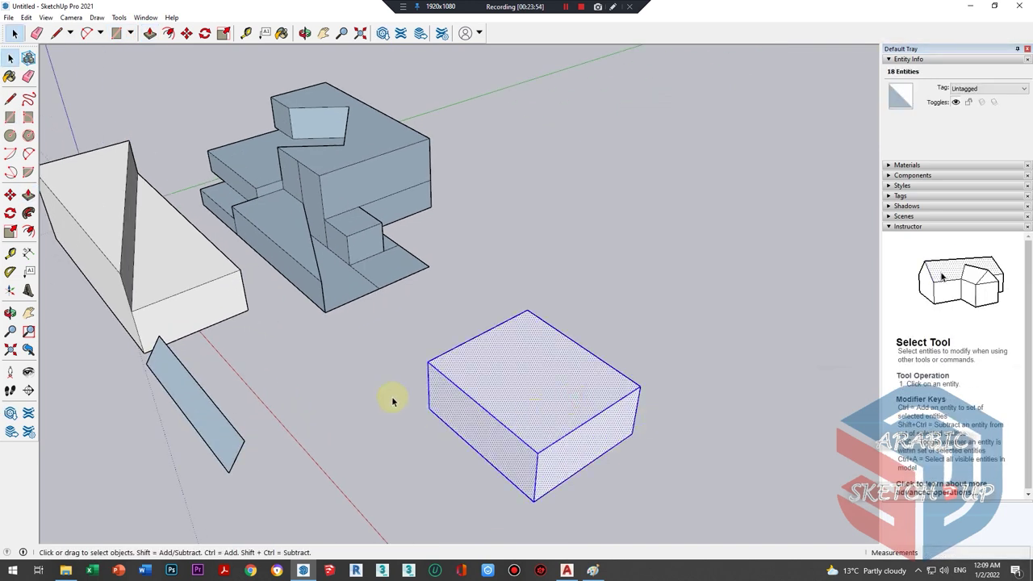
pyautogui.click(10, 231)
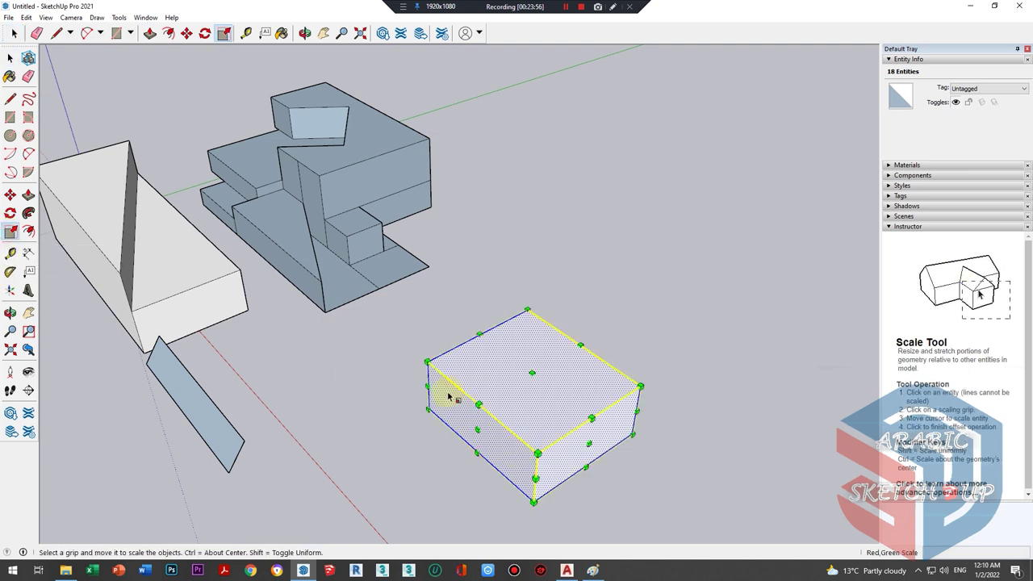
pyautogui.moveTo(428, 365)
pyautogui.mouseDown(button='middle')
pyautogui.moveTo(544, 353)
pyautogui.moveTo(429, 363)
pyautogui.moveTo(417, 415)
pyautogui.mouseUp(button='middle')
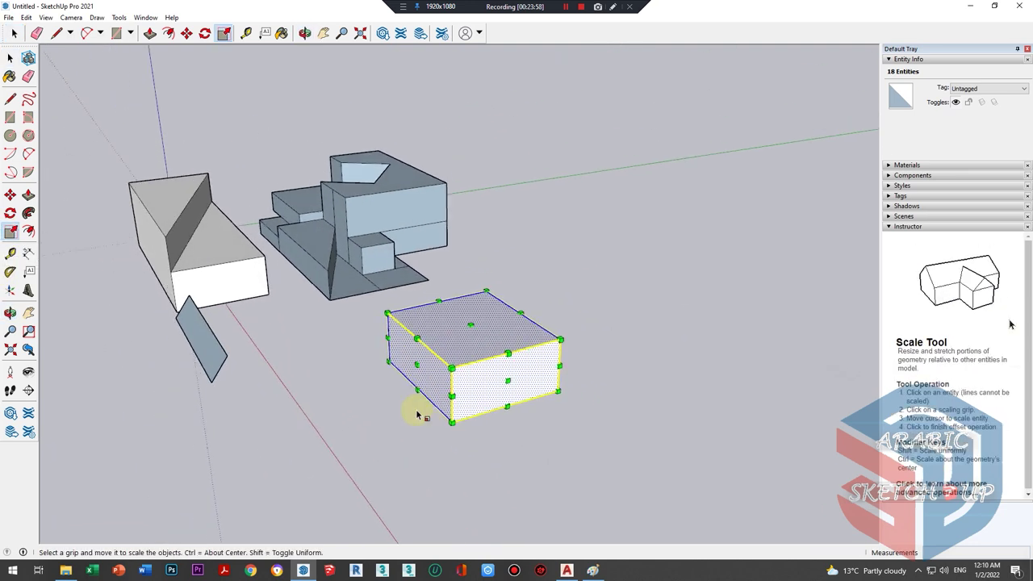
pyautogui.moveTo(342, 414); pyautogui.dragTo(565, 366, button='middle')
pyautogui.click(597, 374)
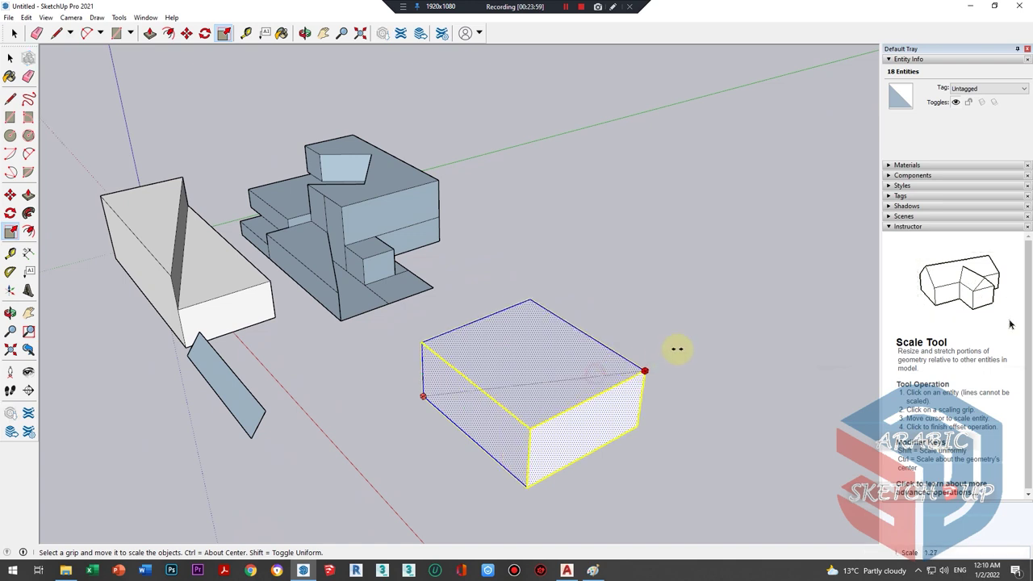
pyautogui.press('Escape')
pyautogui.click(421, 352)
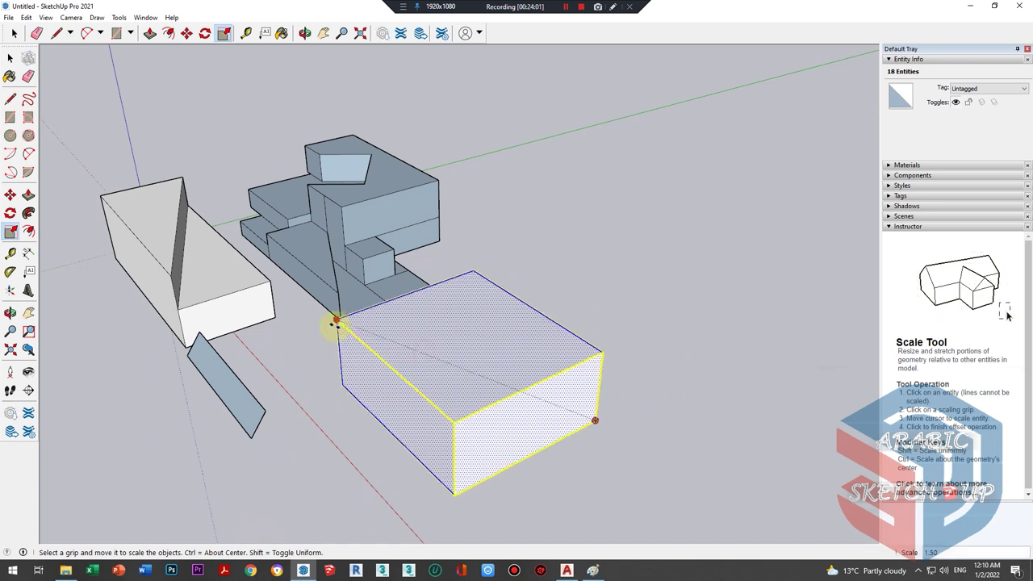
pyautogui.press('Escape')
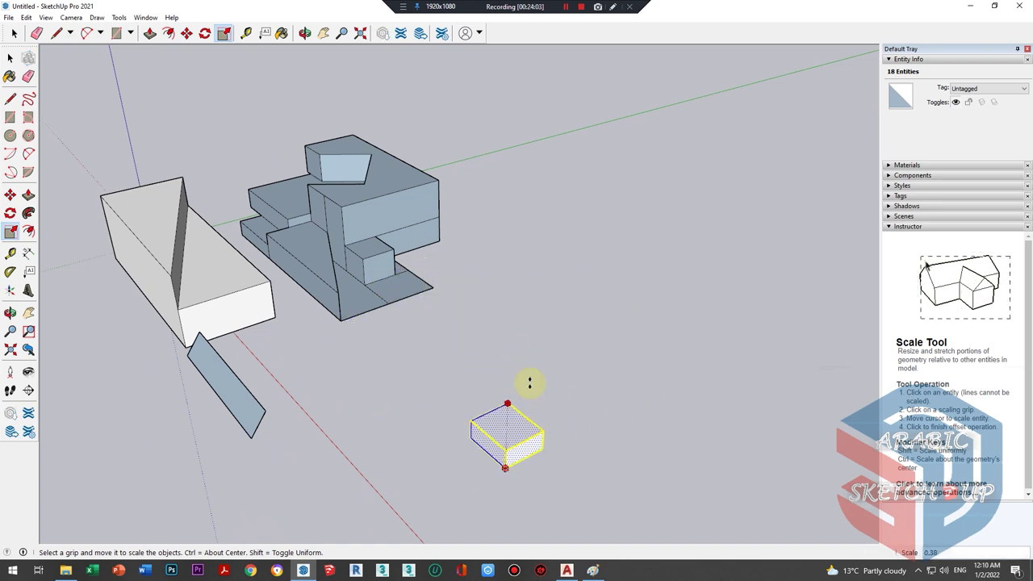
pyautogui.moveTo(509, 315); pyautogui.dragTo(525, 297)
pyautogui.click(507, 414)
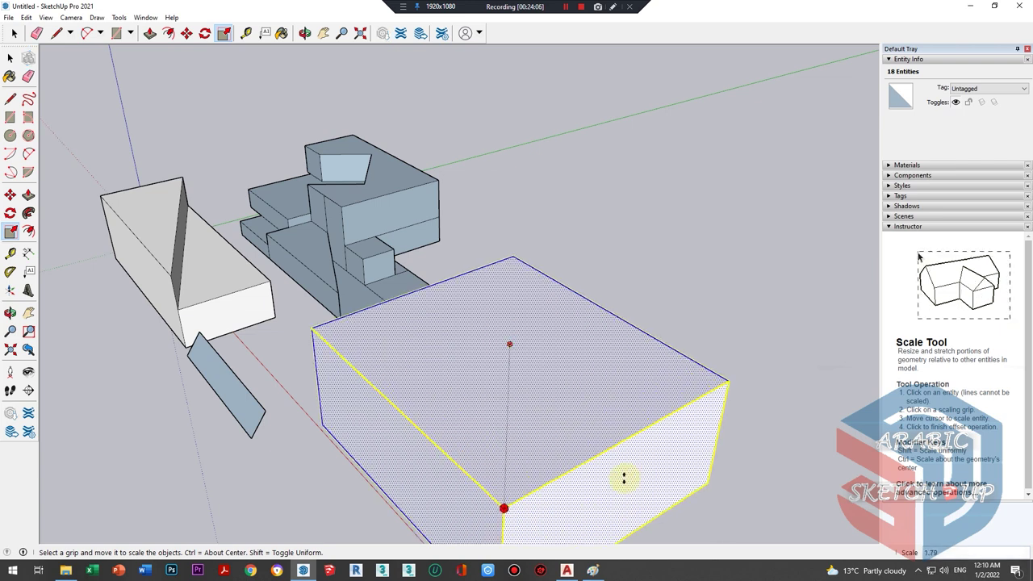
pyautogui.press('Escape')
# - Scale the box uniformly to twice its size
pyautogui.moveTo(525, 429)
pyautogui.mouseDown(button='middle')
pyautogui.moveTo(667, 485)
pyautogui.moveTo(728, 380)
pyautogui.mouseUp(button='middle')
pyautogui.click(742, 376)
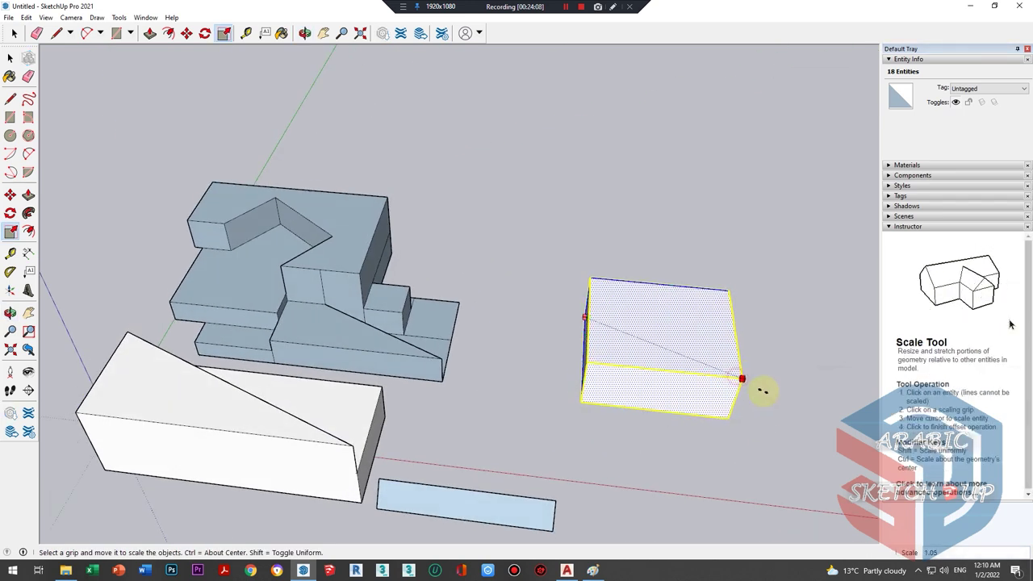
pyautogui.click(692, 422)
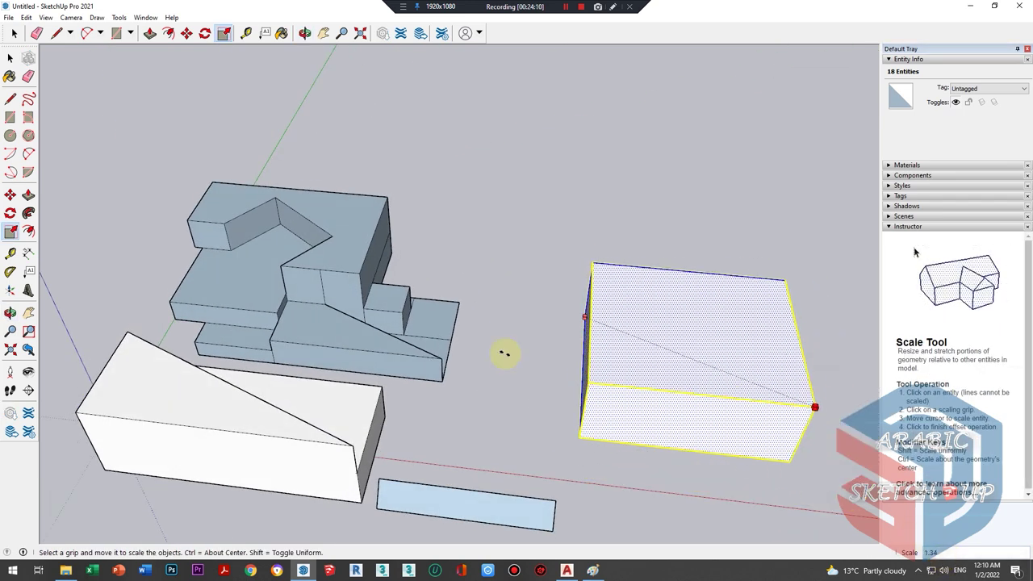
pyautogui.scroll(-3, 508, 355)
pyautogui.scroll(2, 603, 370)
pyautogui.scroll(2, 605, 369)
pyautogui.write('2')
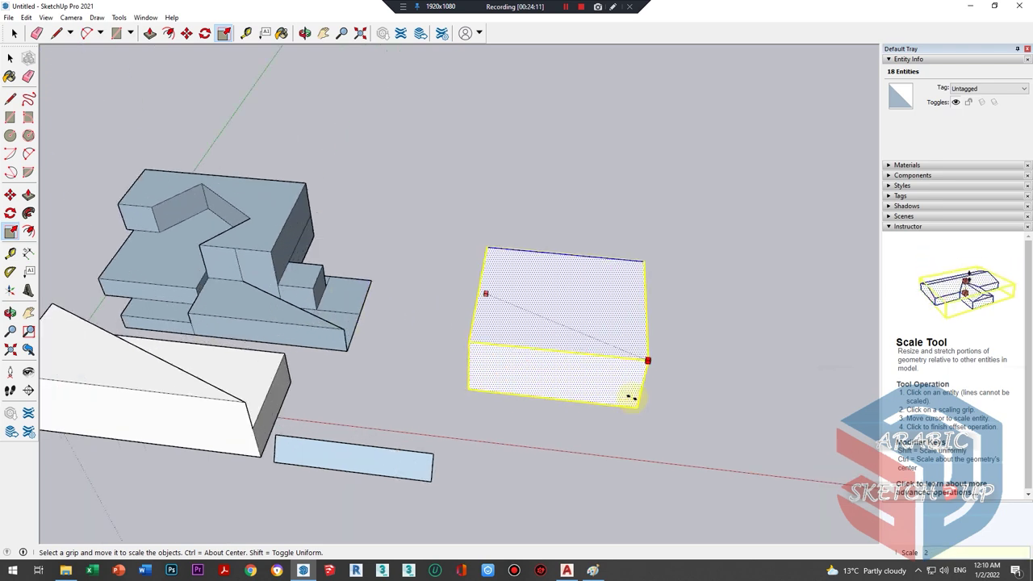
pyautogui.press('Return')
# - Rescale the box: height 0.40, 1.5× along red, about half along green, half length
pyautogui.moveTo(638, 373)
pyautogui.mouseDown(button='middle')
pyautogui.moveTo(352, 254)
pyautogui.moveTo(579, 301)
pyautogui.moveTo(530, 341)
pyautogui.moveTo(588, 296)
pyautogui.moveTo(575, 325)
pyautogui.mouseUp(button='middle')
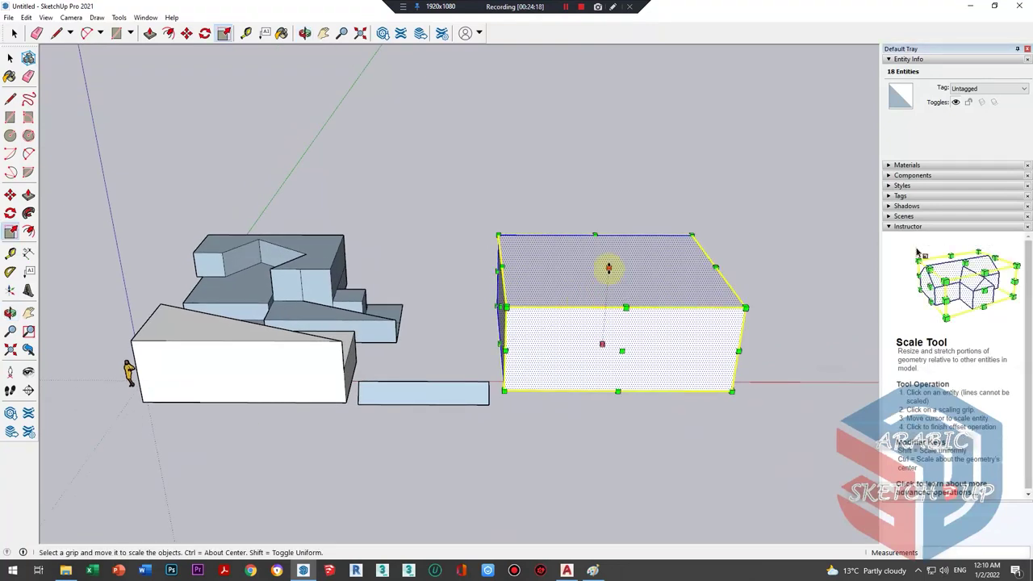
pyautogui.moveTo(500, 321)
pyautogui.mouseDown(button='middle')
pyautogui.moveTo(611, 330)
pyautogui.moveTo(507, 302)
pyautogui.mouseUp(button='middle')
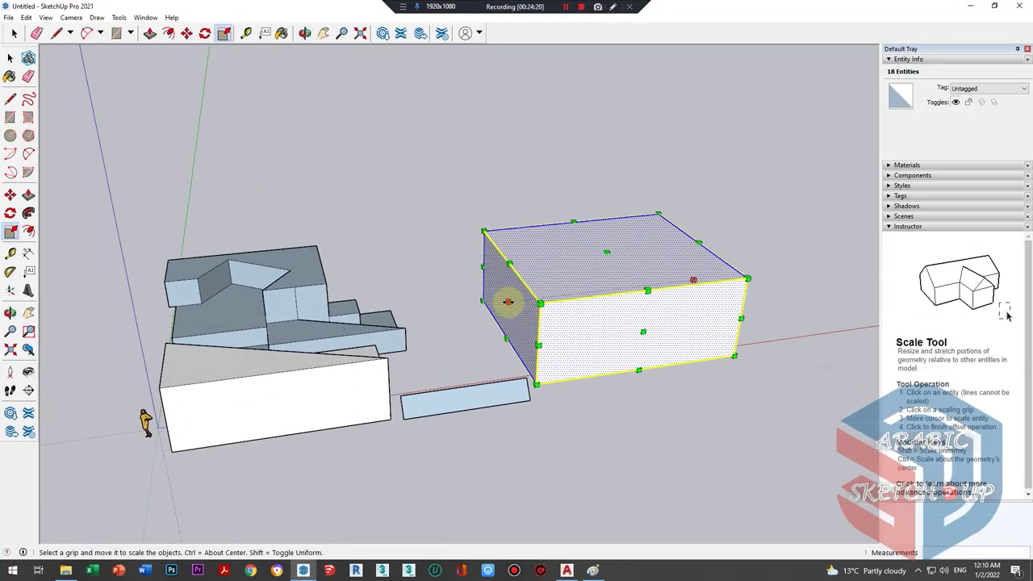
pyautogui.moveTo(729, 340)
pyautogui.mouseDown(button='middle')
pyautogui.moveTo(431, 299)
pyautogui.moveTo(703, 380)
pyautogui.mouseUp(button='middle')
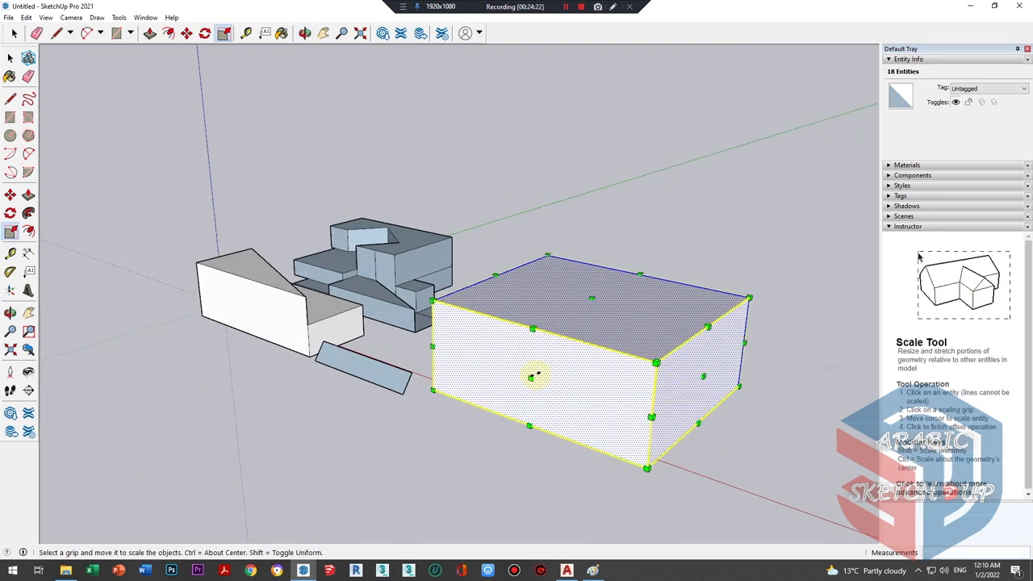
pyautogui.moveTo(589, 297); pyautogui.dragTo(411, 336)
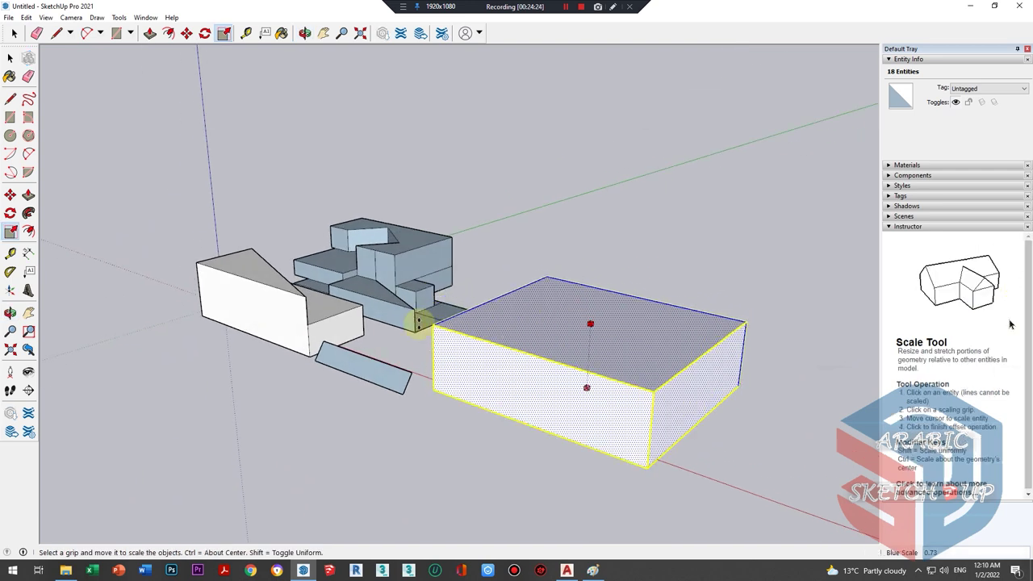
pyautogui.moveTo(411, 336)
pyautogui.mouseDown(button='middle')
pyautogui.moveTo(622, 427)
pyautogui.moveTo(726, 417)
pyautogui.moveTo(485, 409)
pyautogui.moveTo(599, 386)
pyautogui.mouseUp(button='middle')
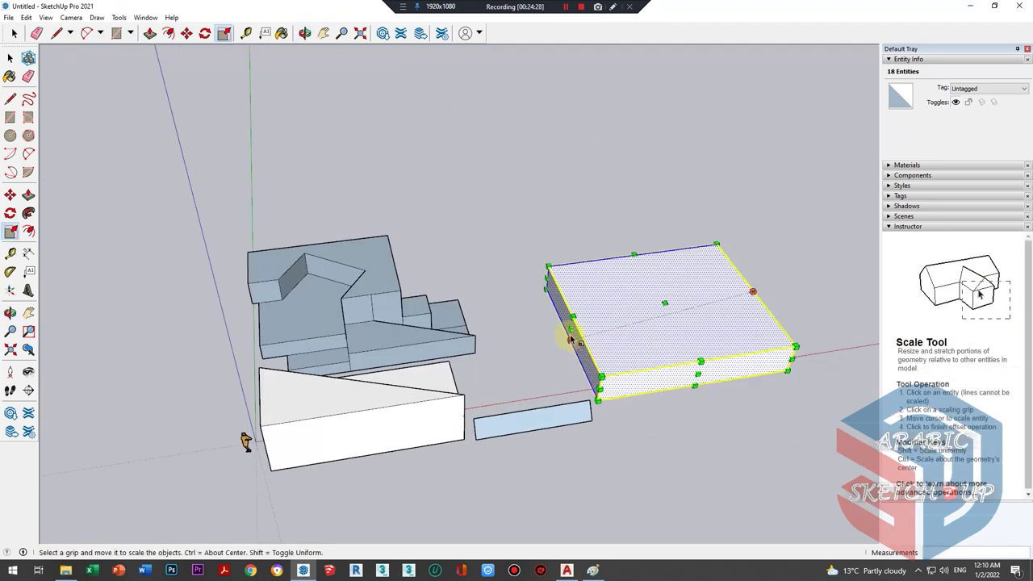
pyautogui.moveTo(571, 329); pyautogui.dragTo(478, 339)
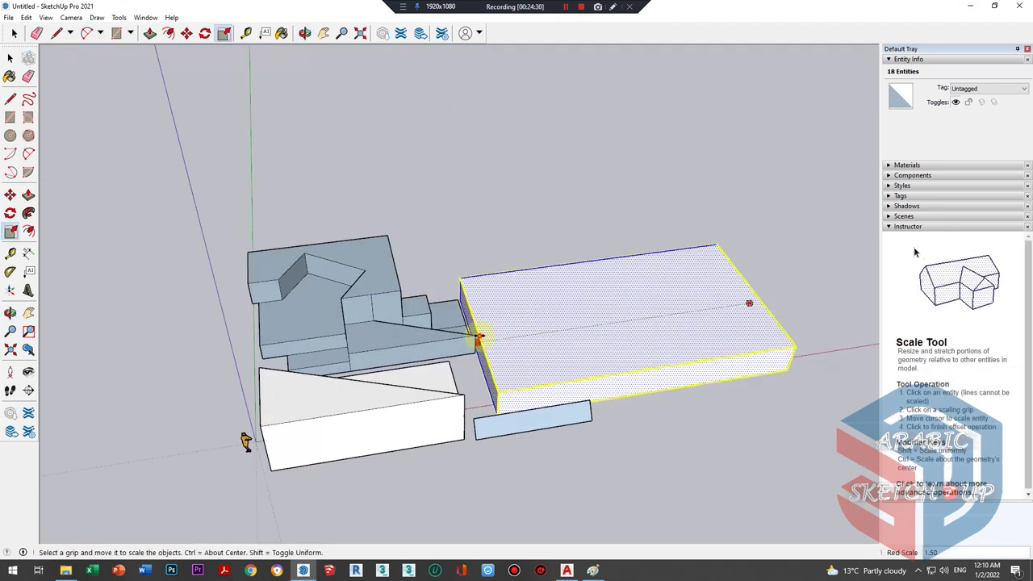
pyautogui.moveTo(478, 339)
pyautogui.mouseDown(button='middle')
pyautogui.moveTo(606, 350)
pyautogui.moveTo(315, 396)
pyautogui.moveTo(448, 470)
pyautogui.mouseUp(button='middle')
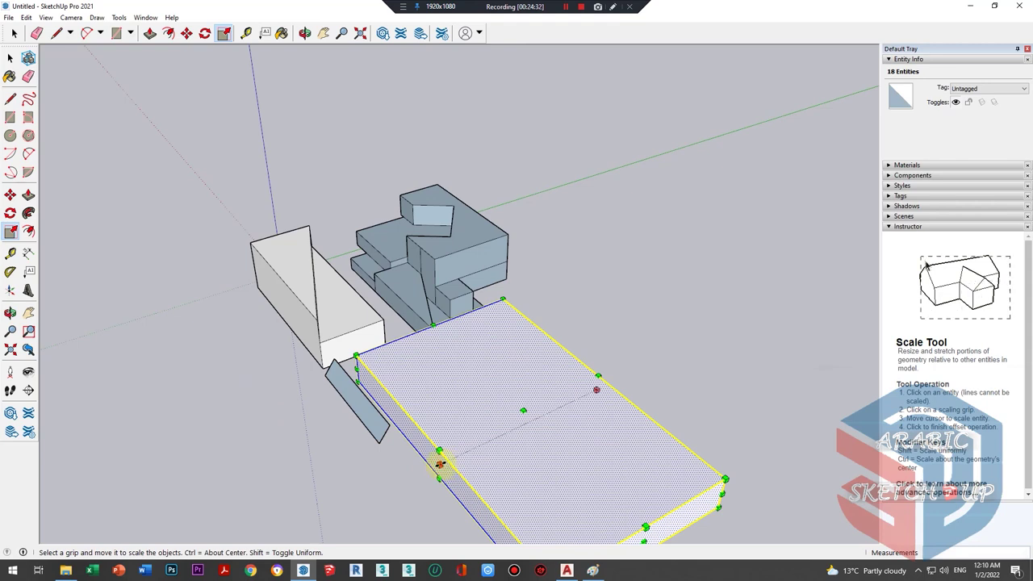
pyautogui.moveTo(440, 463)
pyautogui.mouseDown()
pyautogui.moveTo(359, 232)
pyautogui.moveTo(368, 272)
pyautogui.mouseUp()
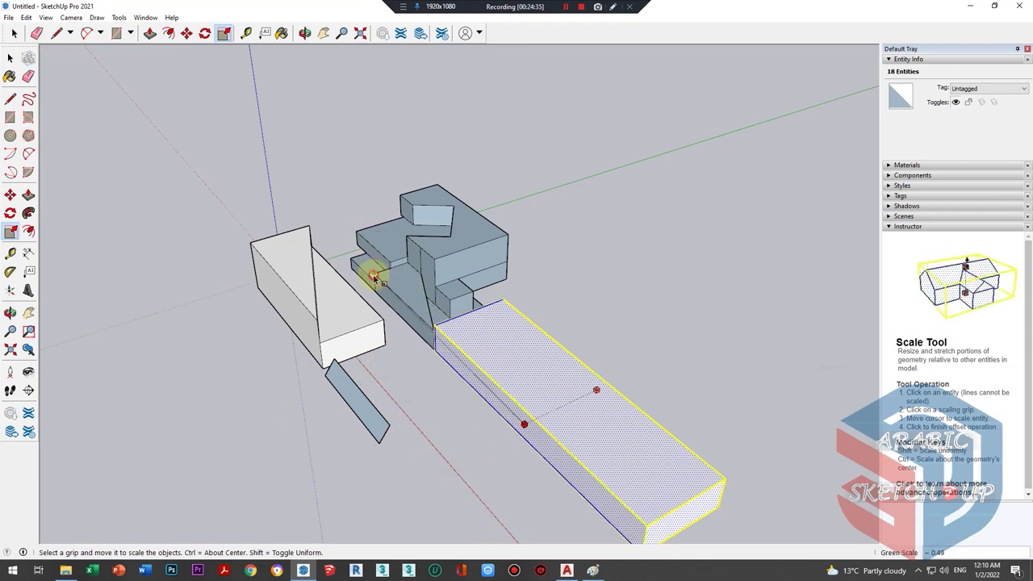
pyautogui.moveTo(369, 272)
pyautogui.mouseDown(button='middle')
pyautogui.moveTo(576, 342)
pyautogui.moveTo(510, 430)
pyautogui.mouseUp(button='middle')
pyautogui.moveTo(496, 415); pyautogui.dragTo(460, 355)
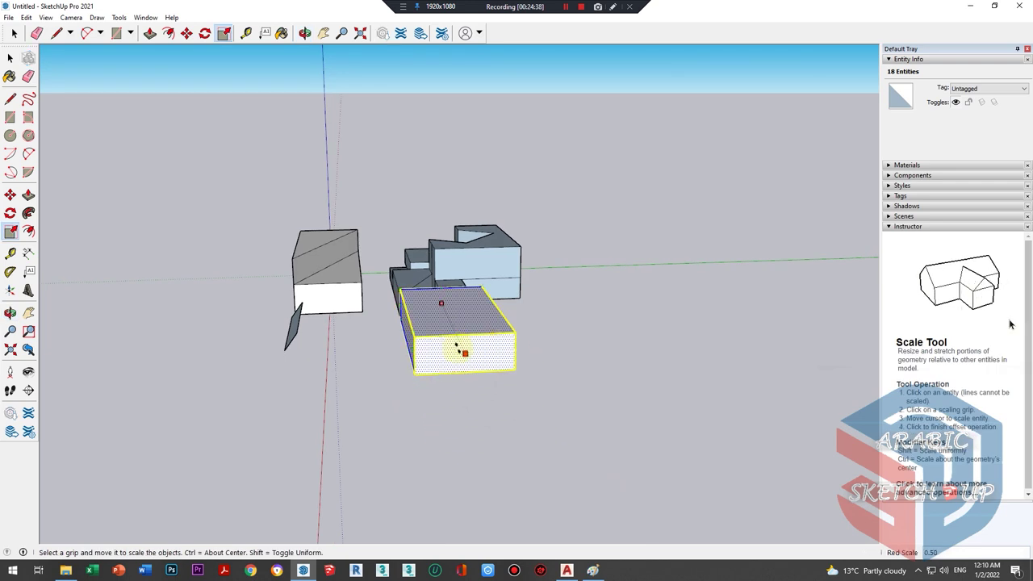
pyautogui.moveTo(424, 404)
pyautogui.mouseDown(button='middle')
pyautogui.moveTo(692, 396)
pyautogui.moveTo(593, 347)
pyautogui.moveTo(461, 317)
pyautogui.mouseUp(button='middle')
pyautogui.press('space')
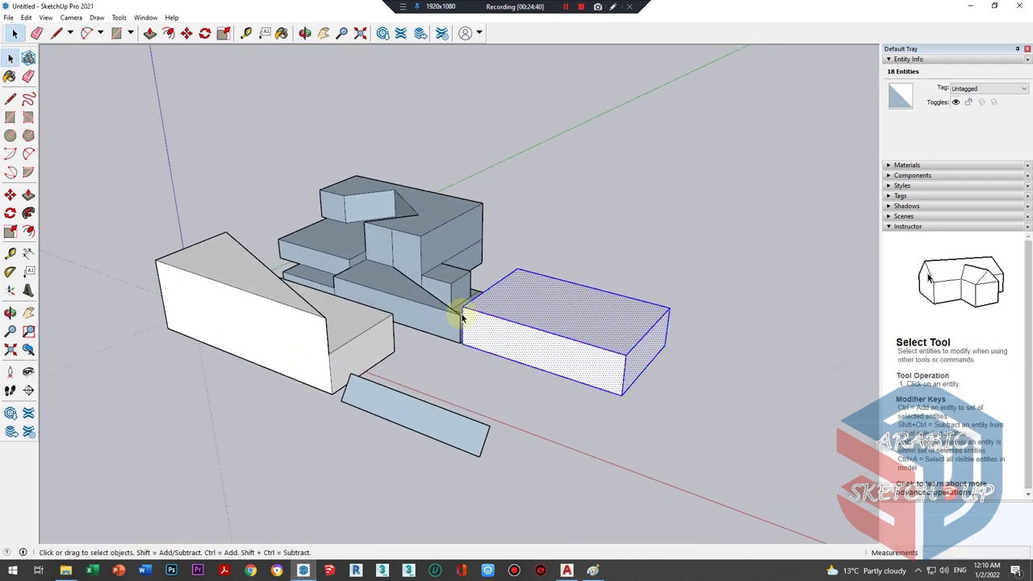
# - Offset the block's top face inward into several concentric inset rings
pyautogui.click(676, 358)
pyautogui.moveTo(675, 358)
pyautogui.mouseDown(button='middle')
pyautogui.moveTo(334, 288)
pyautogui.moveTo(628, 341)
pyautogui.moveTo(495, 261)
pyautogui.moveTo(565, 293)
pyautogui.mouseUp(button='middle')
pyautogui.scroll(5, 538, 361)
pyautogui.click(539, 360)
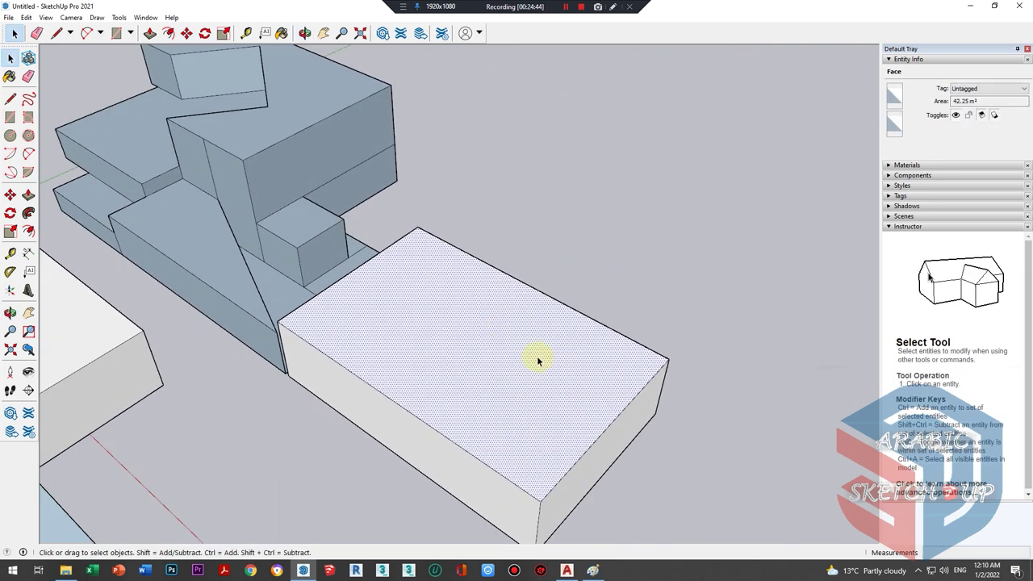
pyautogui.click(28, 230)
pyautogui.write('0.5')
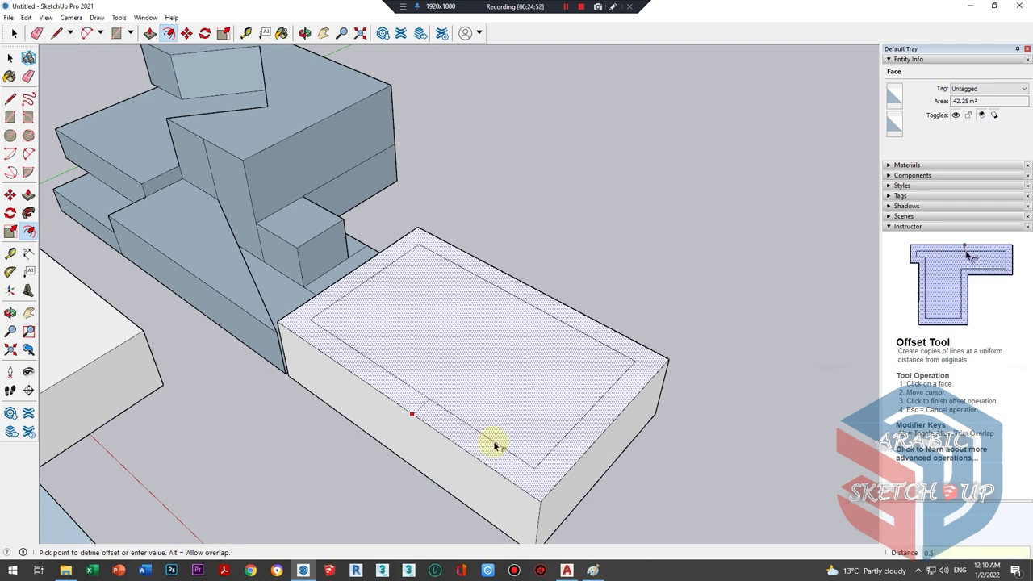
pyautogui.press('Return')
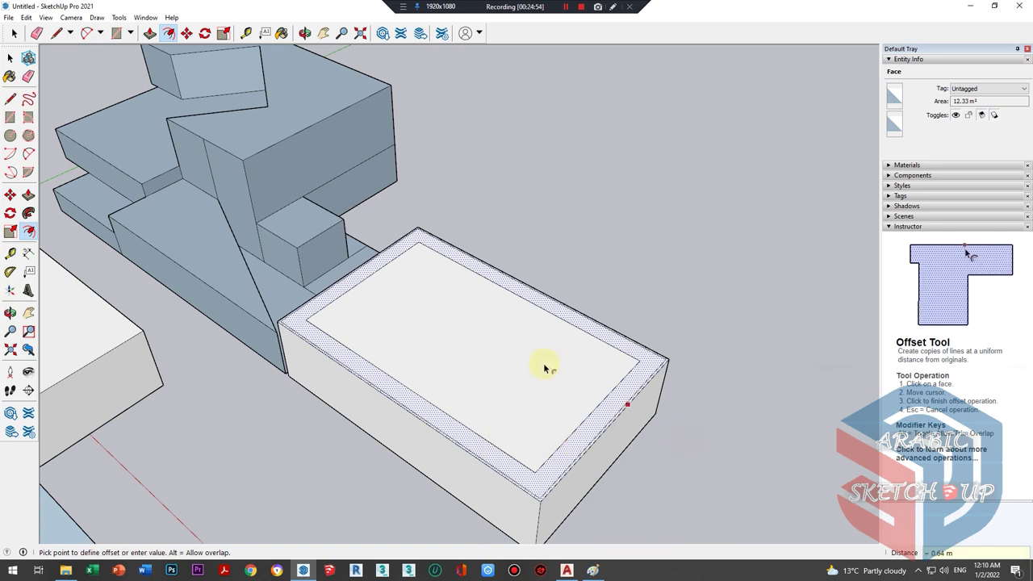
pyautogui.scroll(2, 605, 426)
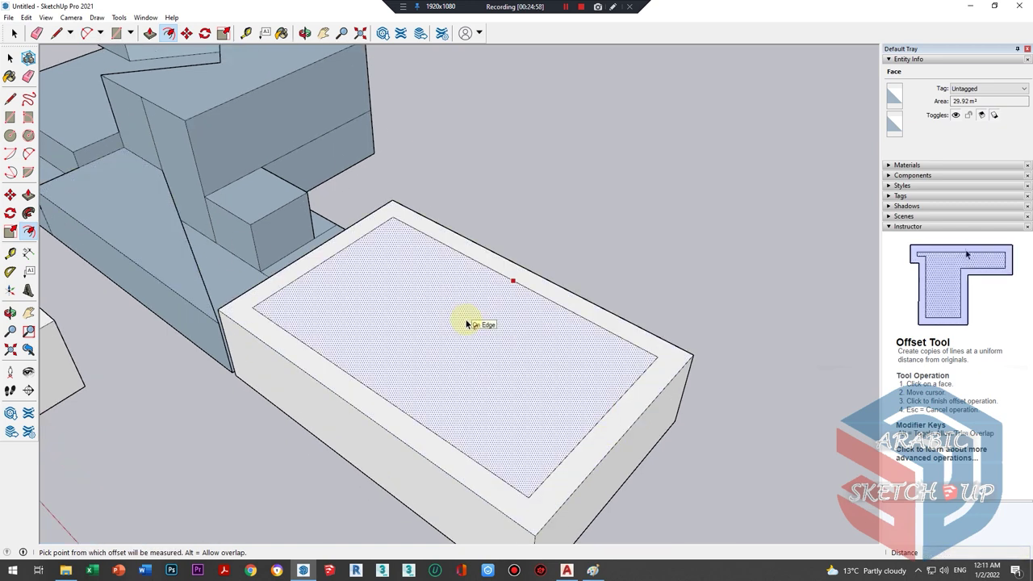
pyautogui.doubleClick(467, 324)
pyautogui.doubleClick(463, 319)
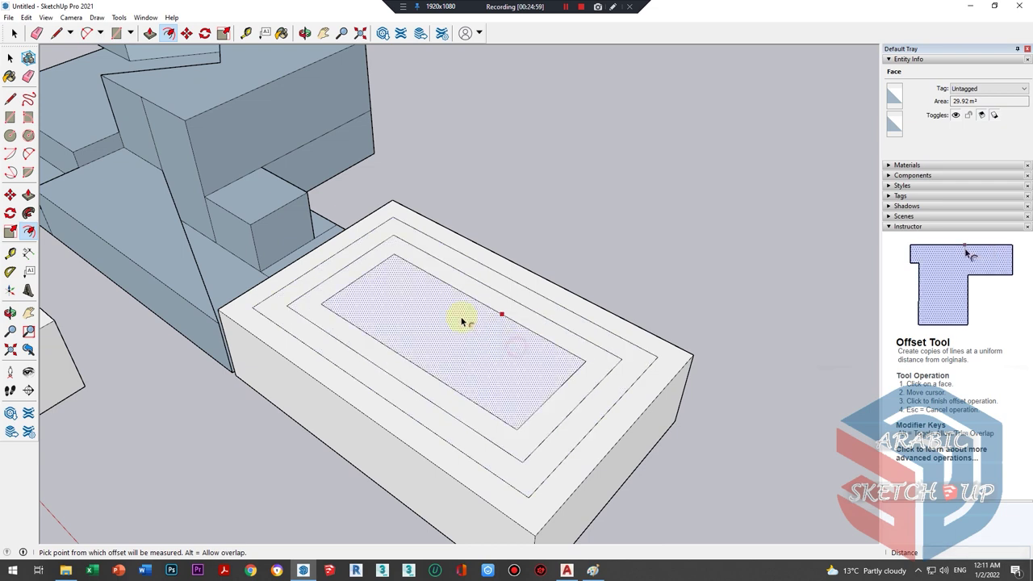
# - Push/Pull the inner rectangle and rings to different heights, forming stepped tiers
pyautogui.click(28, 196)
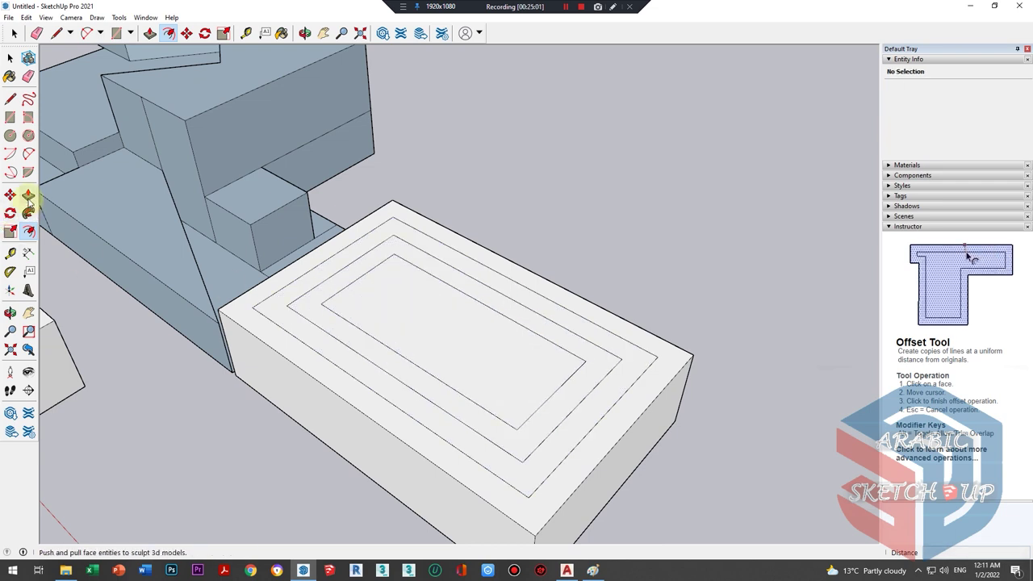
pyautogui.click(467, 324)
pyautogui.click(583, 373)
pyautogui.click(583, 299)
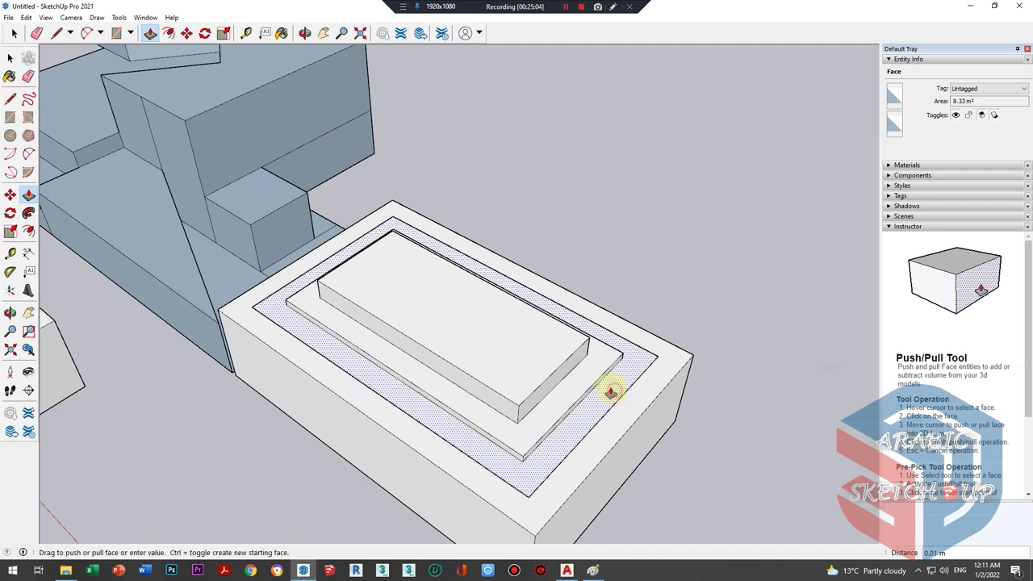
pyautogui.click(611, 385)
pyautogui.click(641, 401)
pyautogui.click(643, 420)
# - Orbit around the tiered top to check it, then return to Select
pyautogui.moveTo(622, 358)
pyautogui.mouseDown(button='middle')
pyautogui.moveTo(491, 306)
pyautogui.moveTo(471, 338)
pyautogui.mouseUp(button='middle')
pyautogui.moveTo(398, 247); pyautogui.dragTo(393, 295, button='middle')
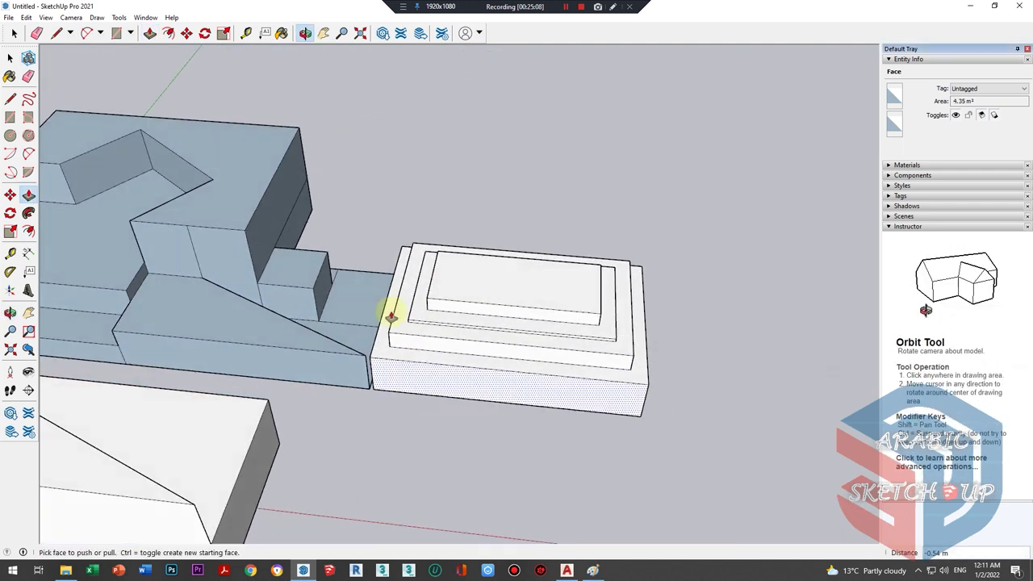
pyautogui.scroll(-3, 325, 261)
pyautogui.scroll(3, 310, 292)
pyautogui.press('space')
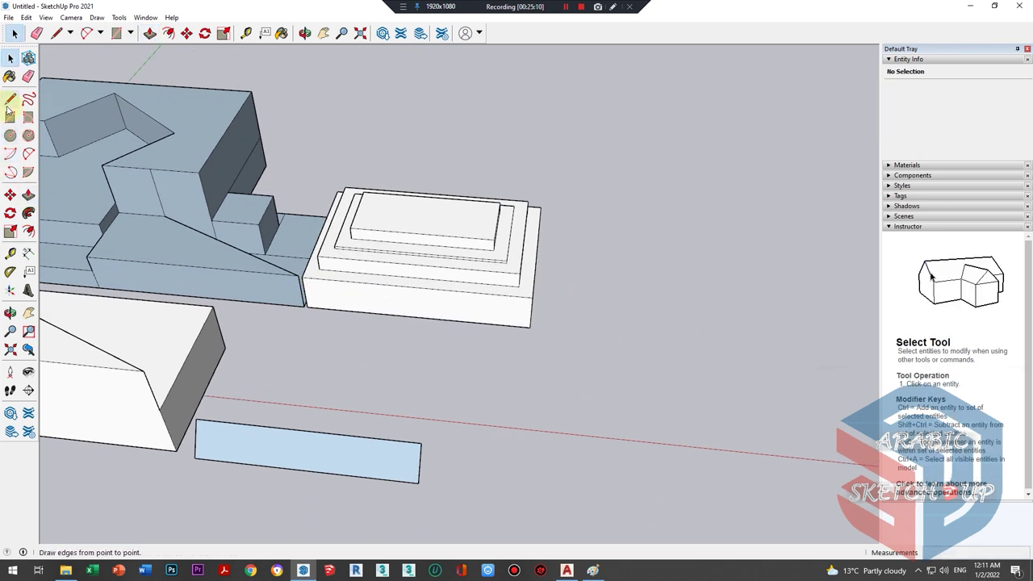
# - Draw a flat rectangle on the ground with the Line tool and erase the stray line
pyautogui.click(9, 99)
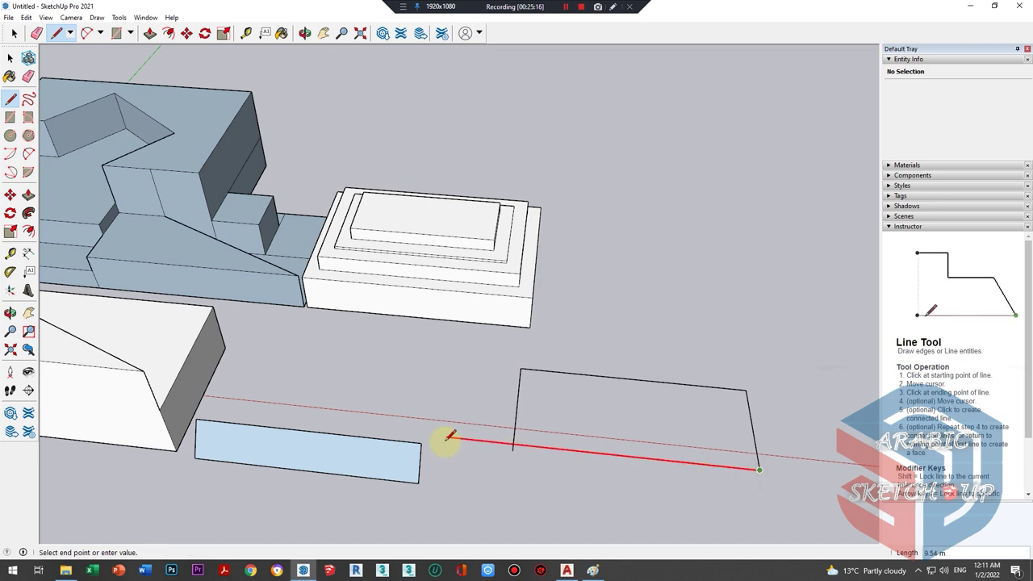
pyautogui.click(513, 436)
pyautogui.click(446, 439)
pyautogui.scroll(2, 516, 453)
pyautogui.scroll(2, 484, 440)
pyautogui.press('e')
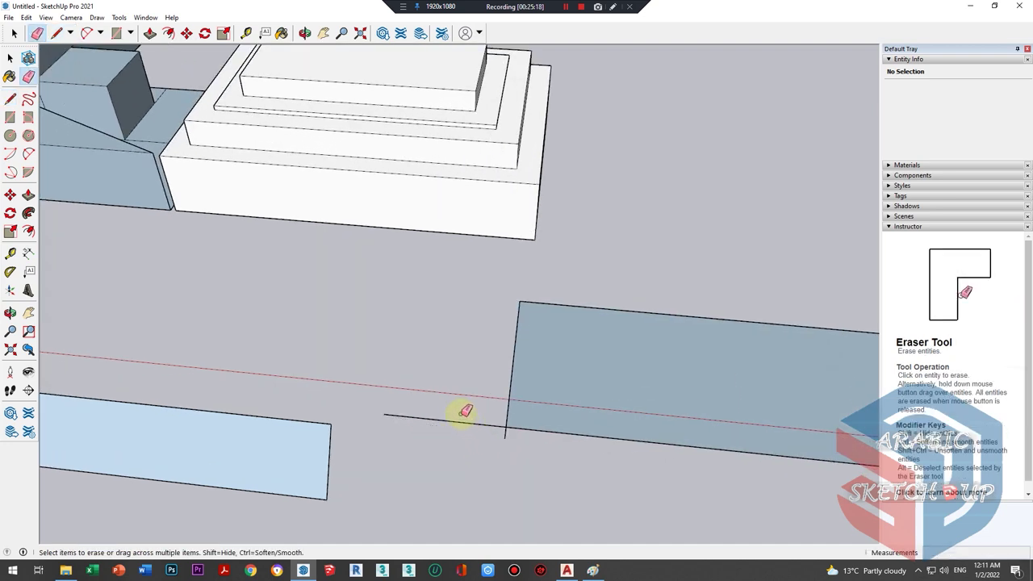
pyautogui.scroll(-2, 459, 403)
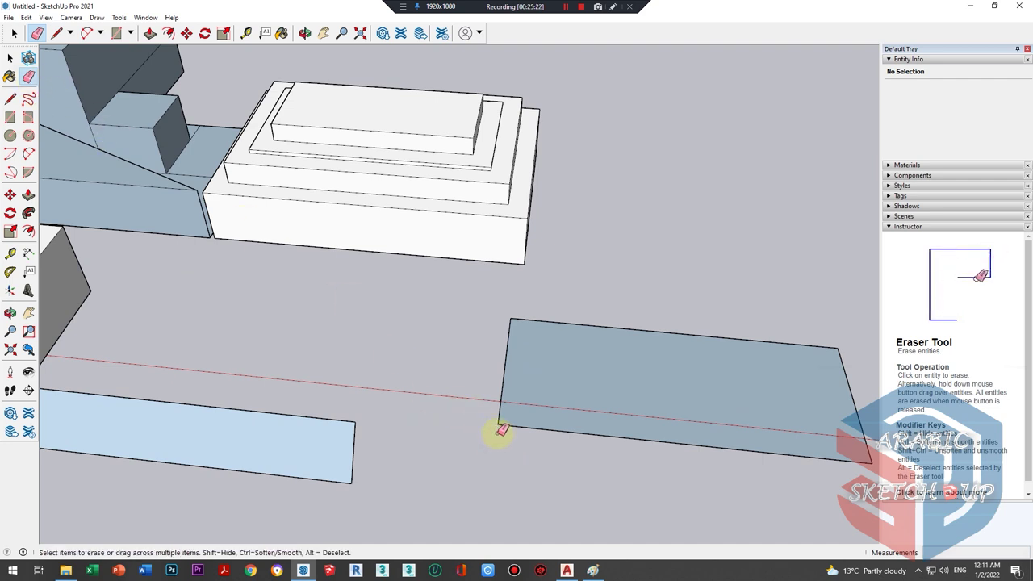
pyautogui.scroll(-2, 646, 396)
pyautogui.scroll(2, 681, 391)
pyautogui.press('space')
pyautogui.scroll(1, 525, 386)
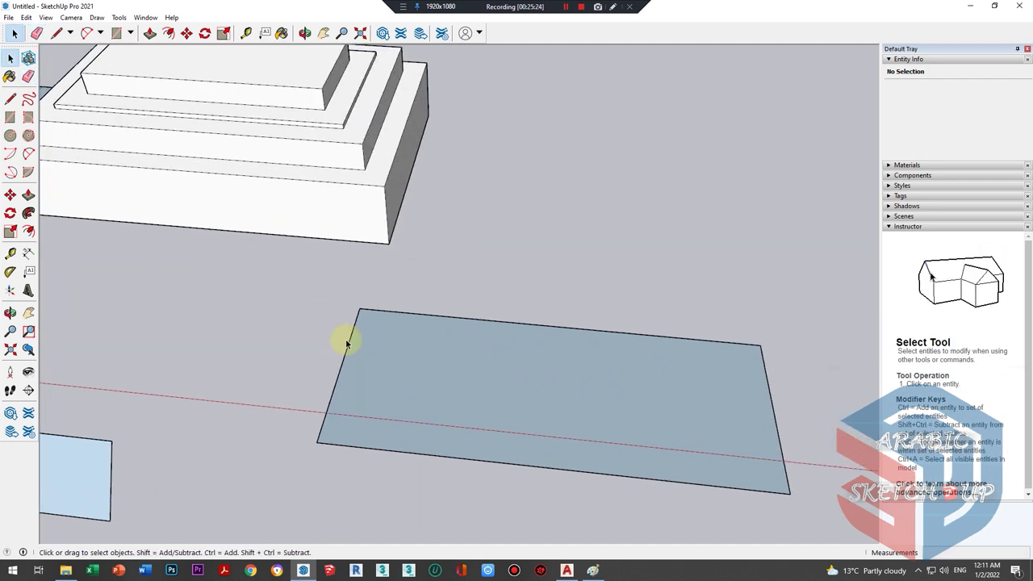
# - Offset the rectangle's edges inward to 0.3 and 0.6, starting a third inset
pyautogui.click(413, 316)
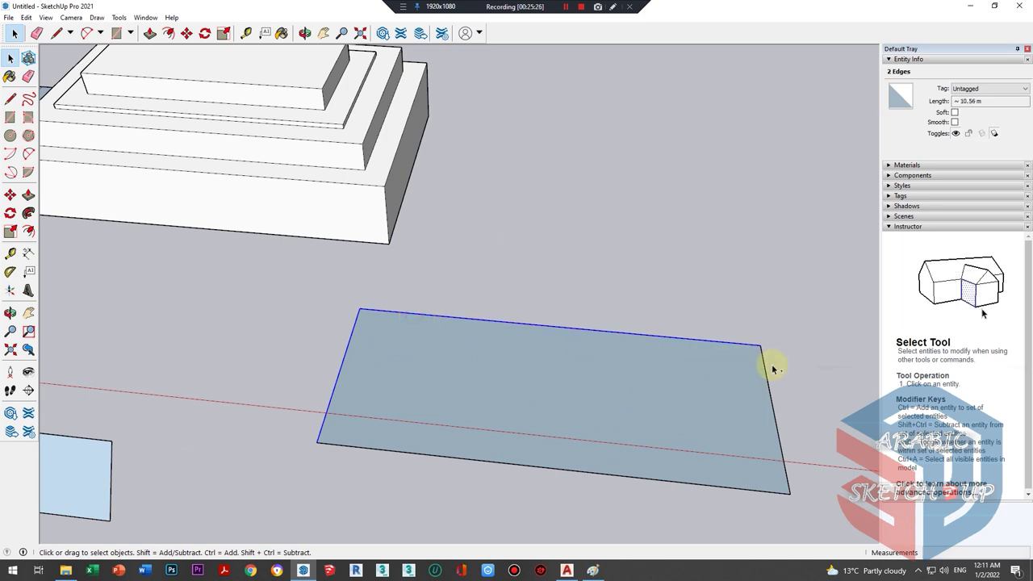
pyautogui.click(29, 232)
pyautogui.click(400, 320)
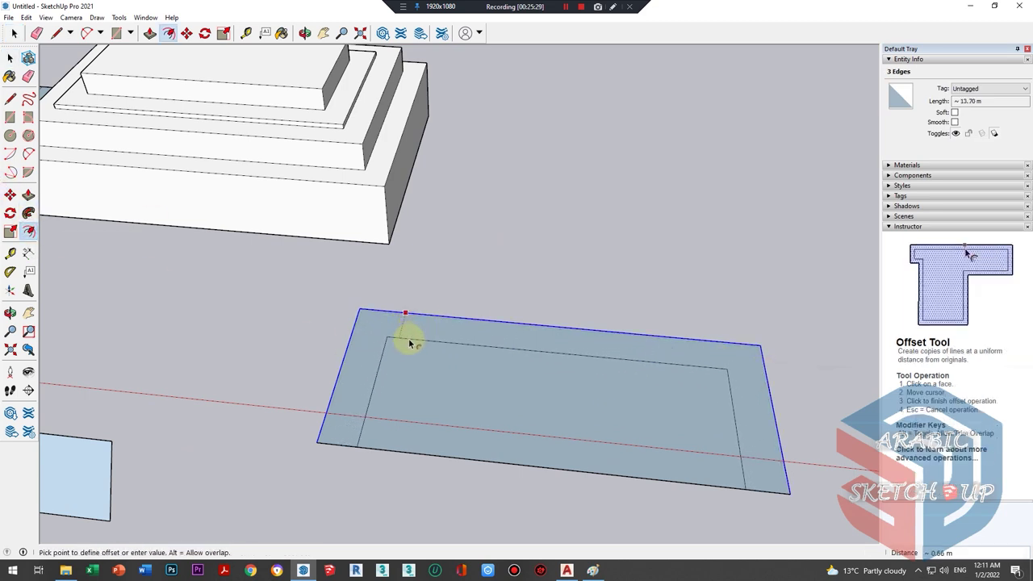
pyautogui.write('0.3')
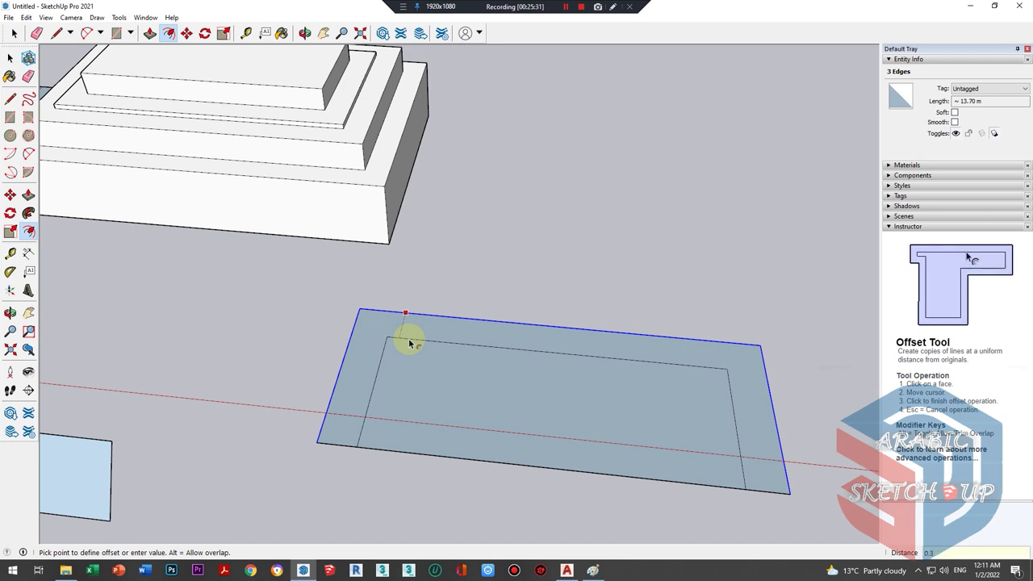
pyautogui.press('Return')
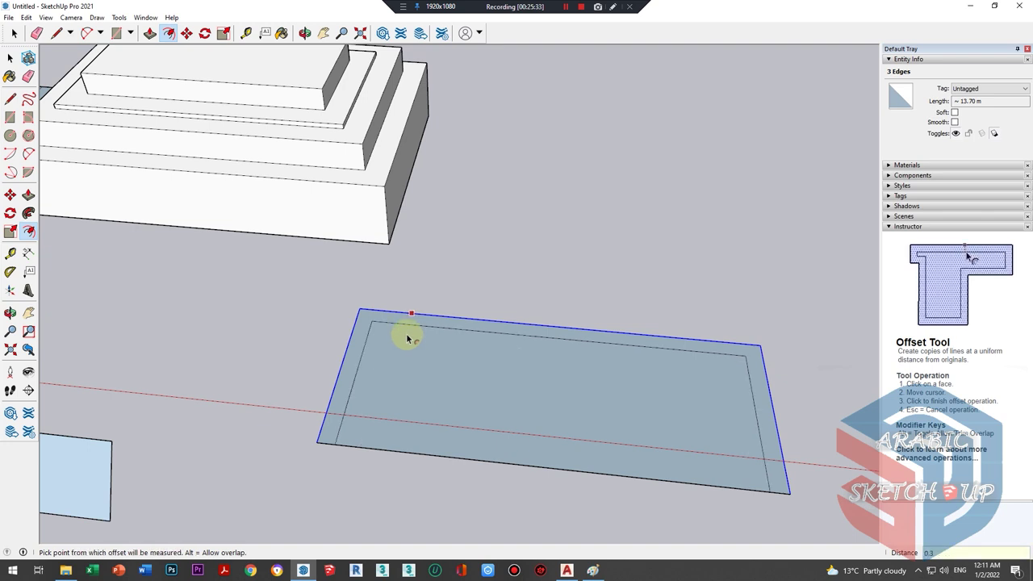
pyautogui.click(407, 338)
pyautogui.write('6')
pyautogui.press('Return')
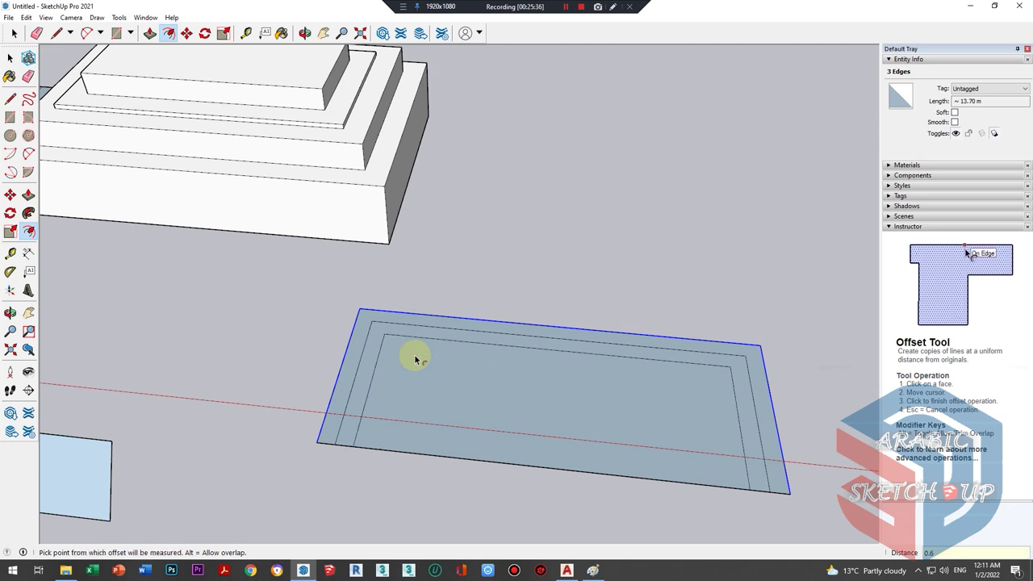
pyautogui.click(414, 359)
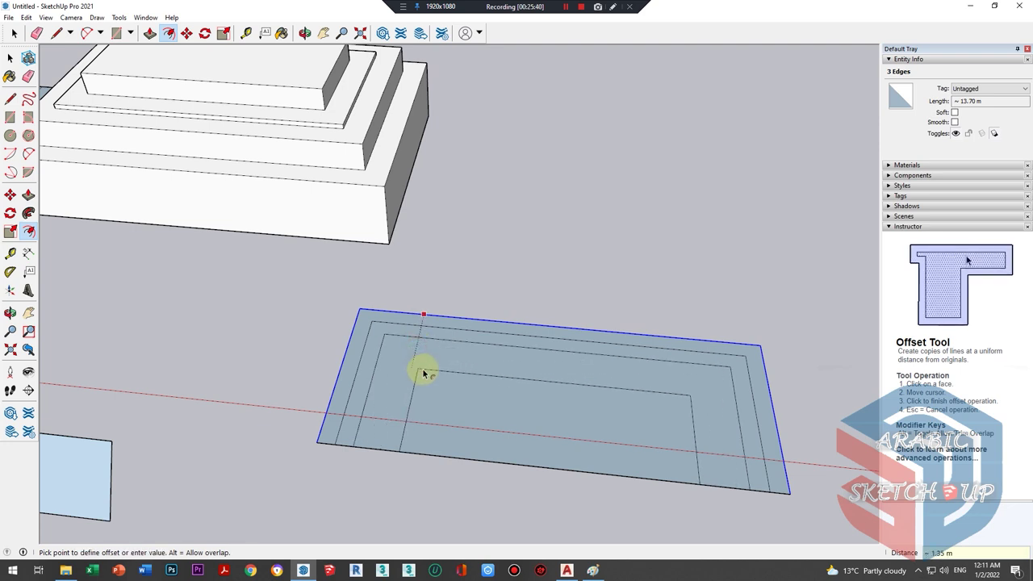
pyautogui.write('0.9')
# - Finish the 0.9 inset and raise the rectangle's outer rim band 0.15
pyautogui.press('Return')
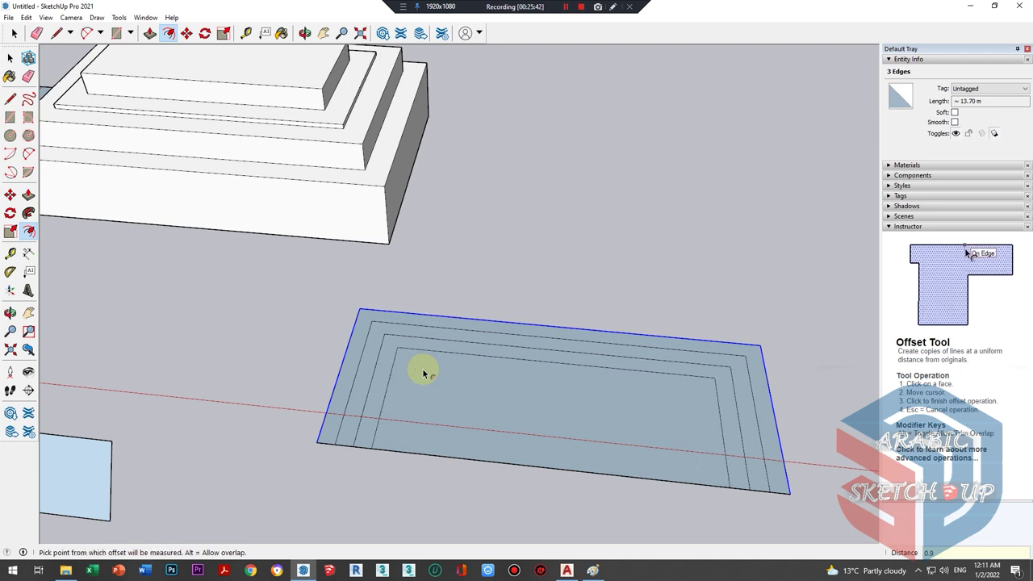
pyautogui.press('space')
pyautogui.click(28, 194)
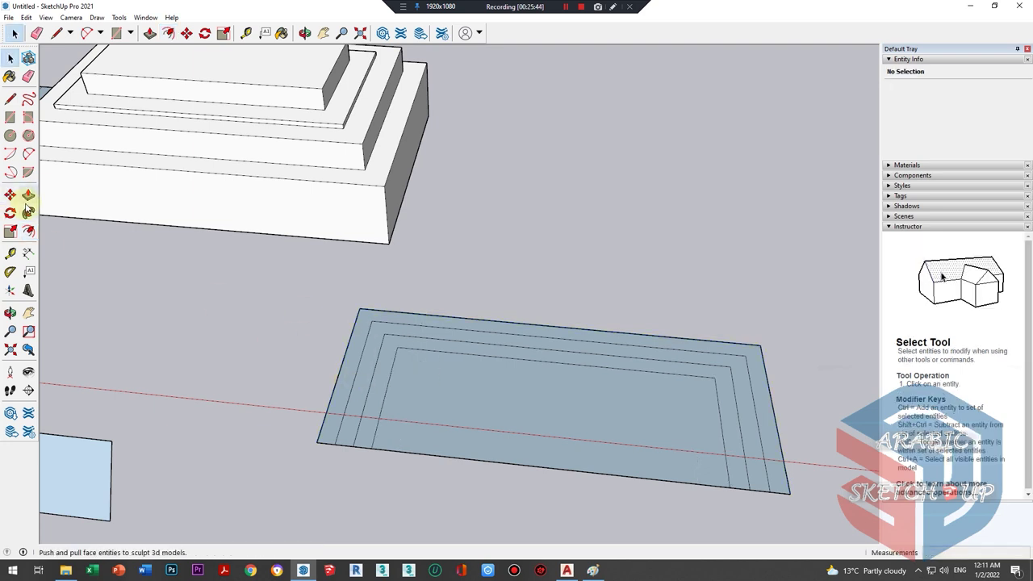
pyautogui.click(516, 427)
pyautogui.click(468, 416)
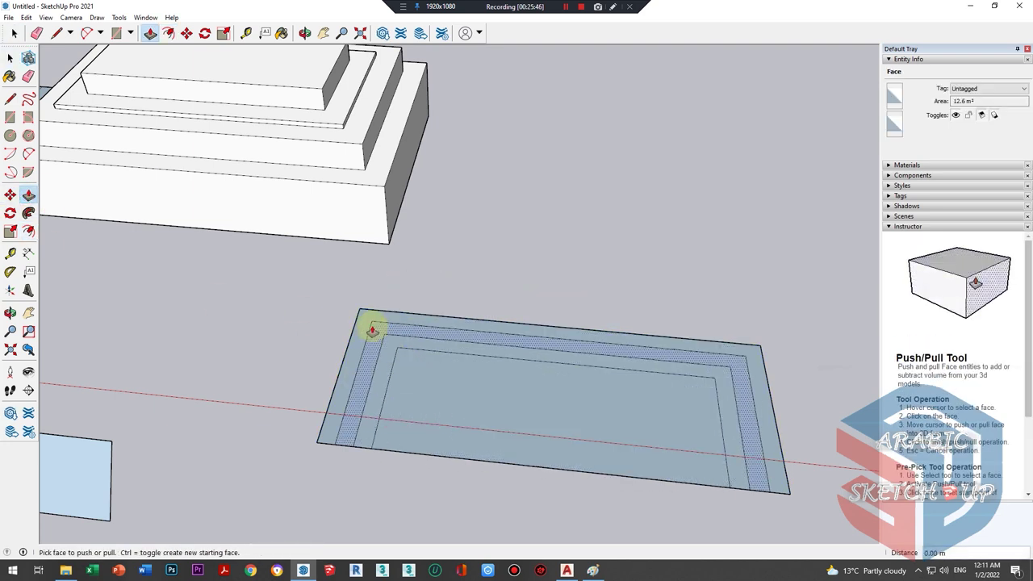
pyautogui.click(367, 317)
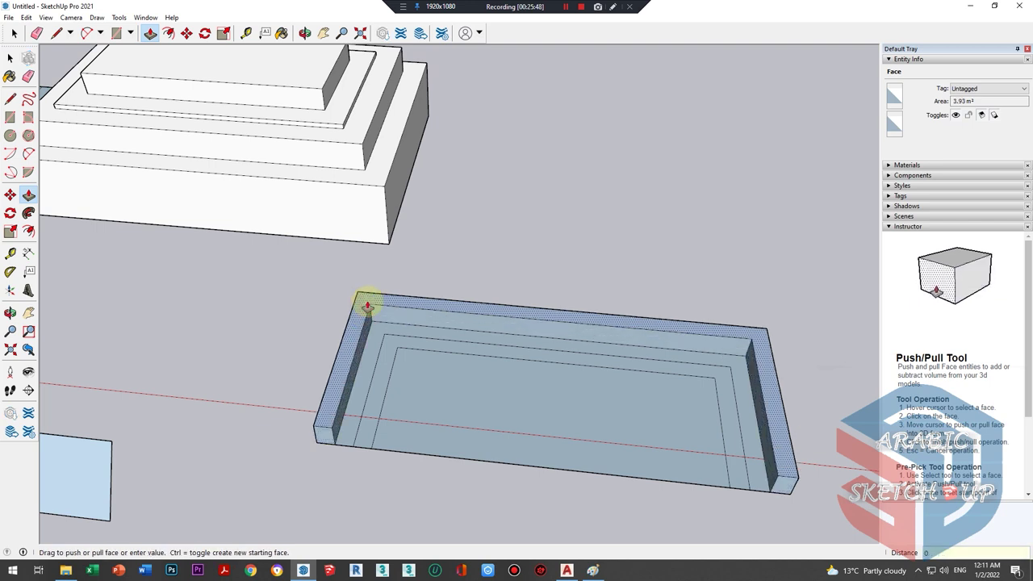
pyautogui.write('-0.15')
pyautogui.press('Return')
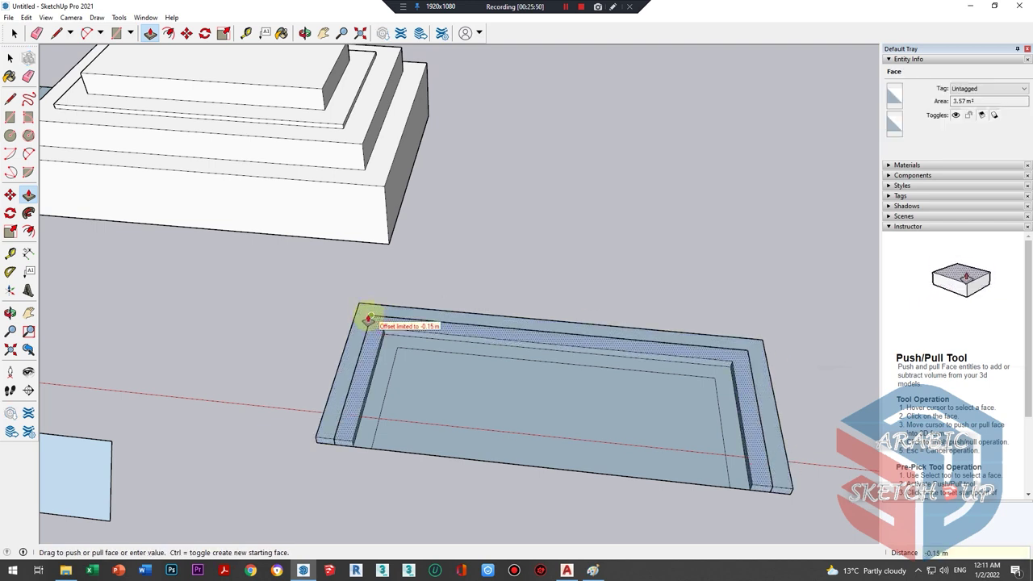
# - Push up the remaining inner bands to the same step height, forming a four-level stepped slab
pyautogui.click(375, 325)
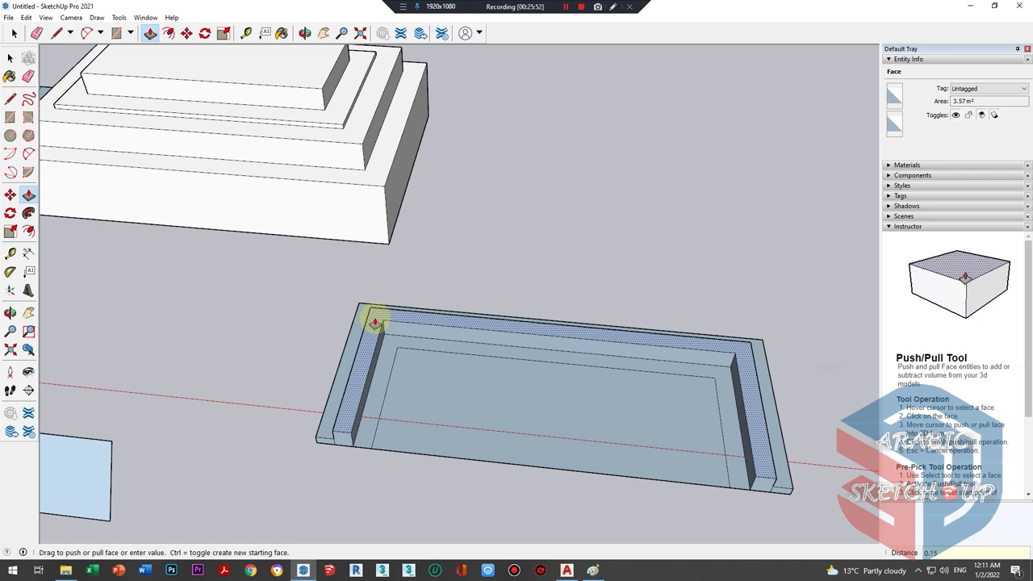
pyautogui.press('Return')
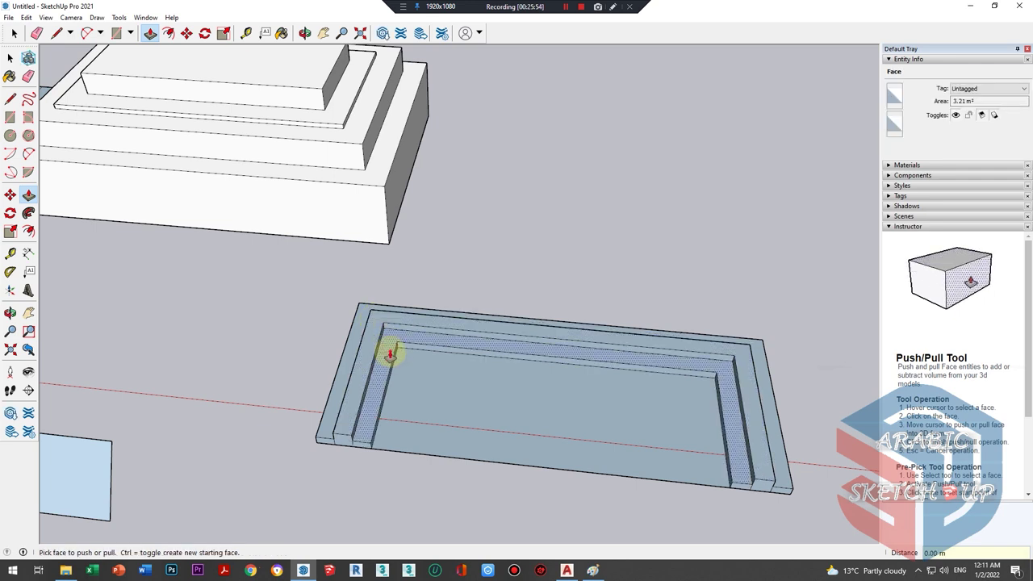
pyautogui.moveTo(387, 350); pyautogui.dragTo(431, 352, button='middle')
pyautogui.scroll(4, 398, 330)
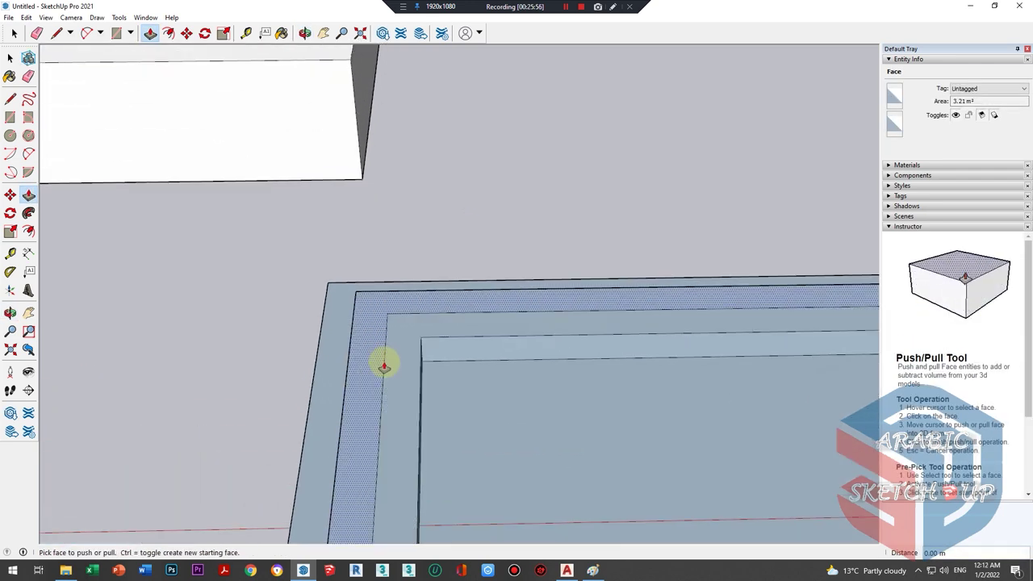
pyautogui.click(404, 362)
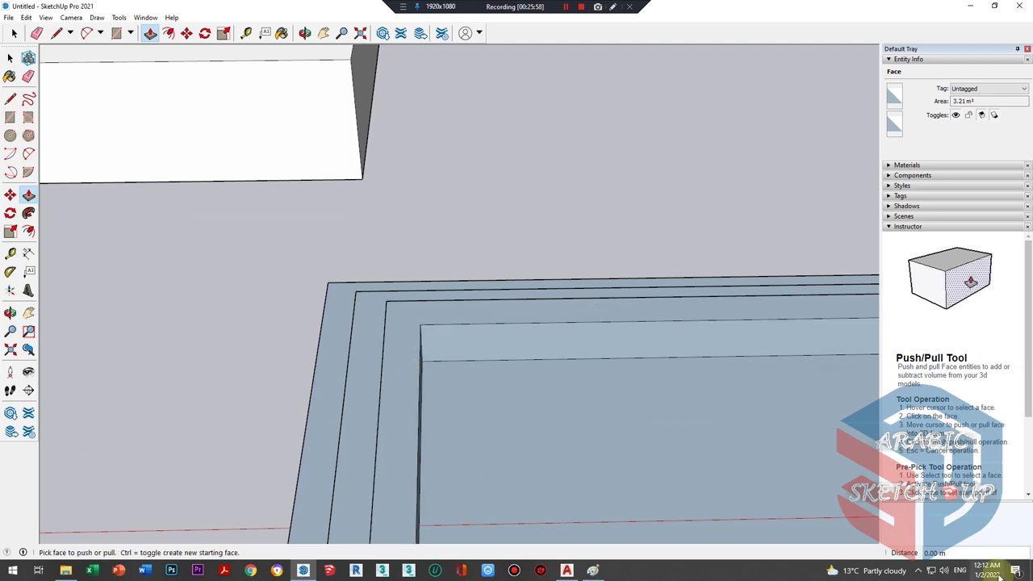
pyautogui.scroll(-3, 364, 339)
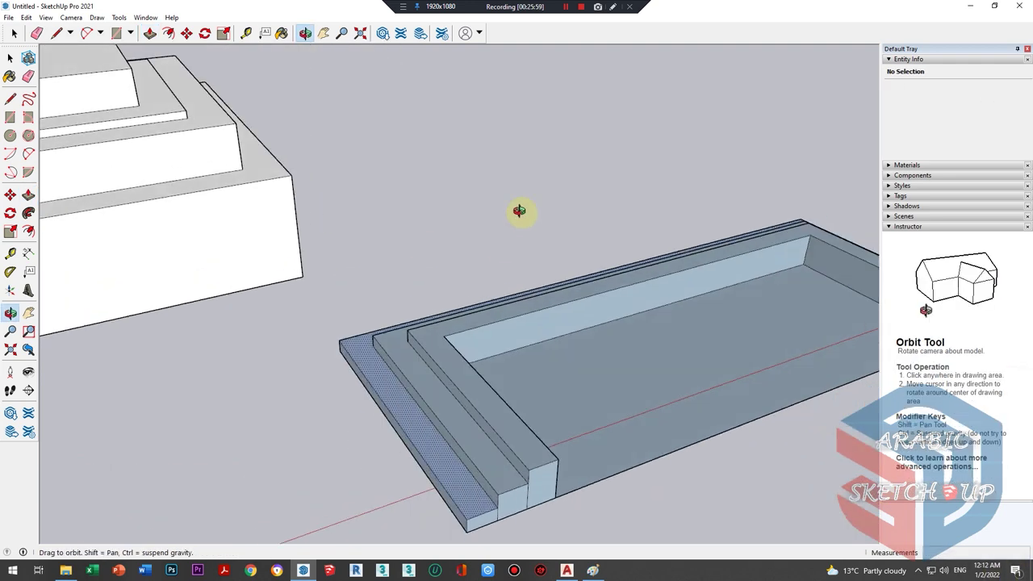
pyautogui.moveTo(507, 282); pyautogui.dragTo(461, 166, button='middle')
pyautogui.scroll(2, 487, 410)
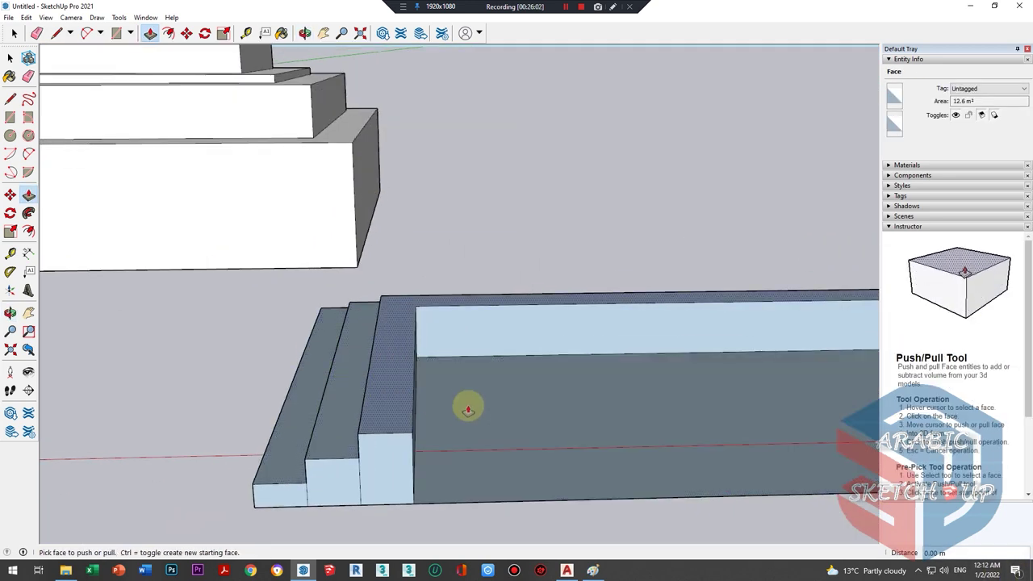
pyautogui.doubleClick(485, 408)
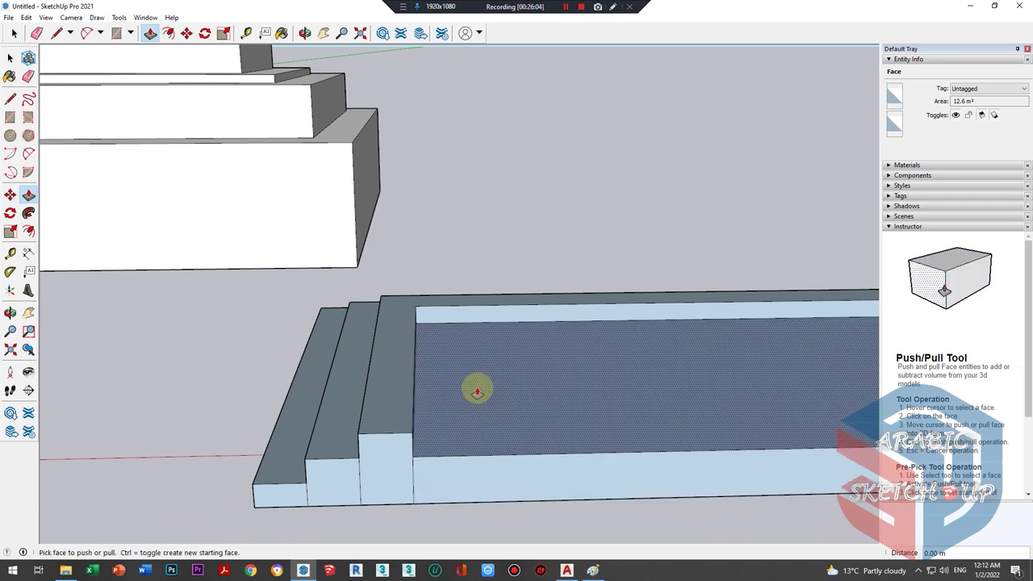
pyautogui.click(477, 391)
pyautogui.moveTo(410, 346)
pyautogui.mouseDown(button='middle')
pyautogui.moveTo(341, 392)
pyautogui.moveTo(521, 394)
pyautogui.moveTo(472, 328)
pyautogui.moveTo(479, 380)
pyautogui.moveTo(409, 403)
pyautogui.moveTo(426, 425)
pyautogui.moveTo(452, 350)
pyautogui.moveTo(454, 387)
pyautogui.moveTo(666, 412)
pyautogui.moveTo(283, 407)
pyautogui.mouseUp(button='middle')
pyautogui.scroll(1, 316, 281)
# - Orbit around the scene and begin Tape Measure measurements from the blue slab's corner
pyautogui.scroll(2, 315, 282)
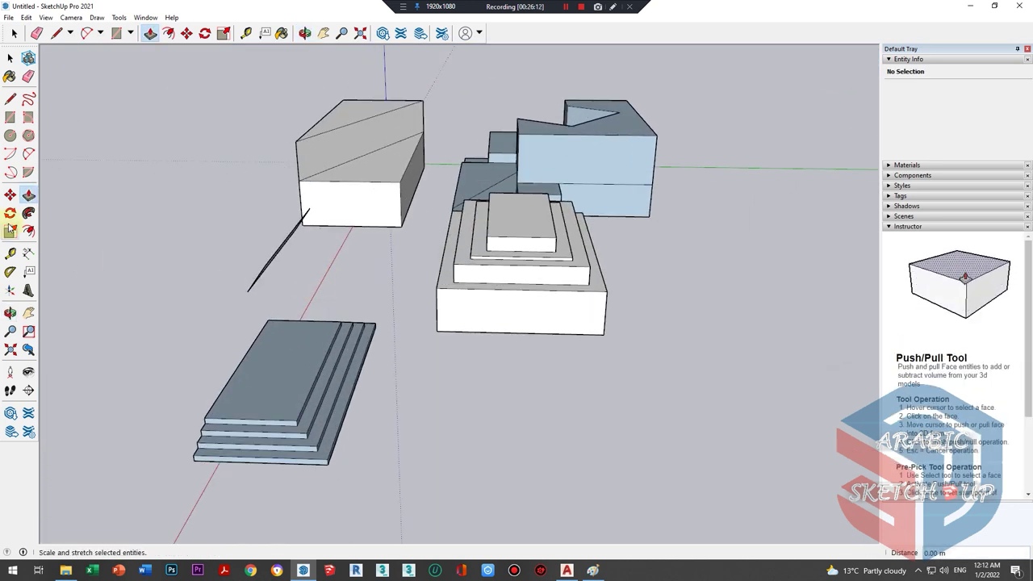
pyautogui.scroll(-3, 399, 376)
pyautogui.press('space')
pyautogui.moveTo(406, 342); pyautogui.dragTo(305, 340, button='middle')
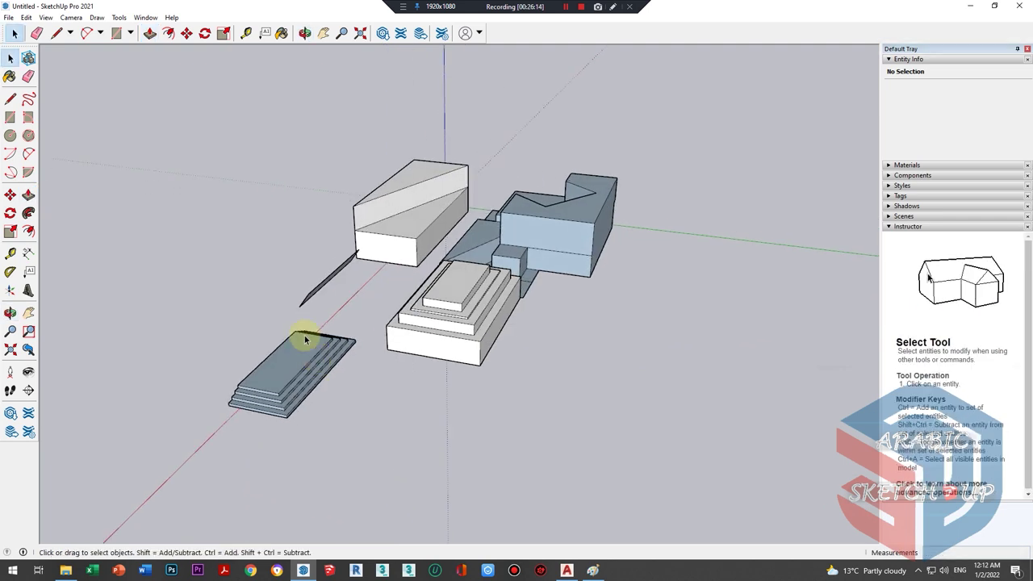
pyautogui.scroll(1, 293, 323)
pyautogui.scroll(3, 267, 307)
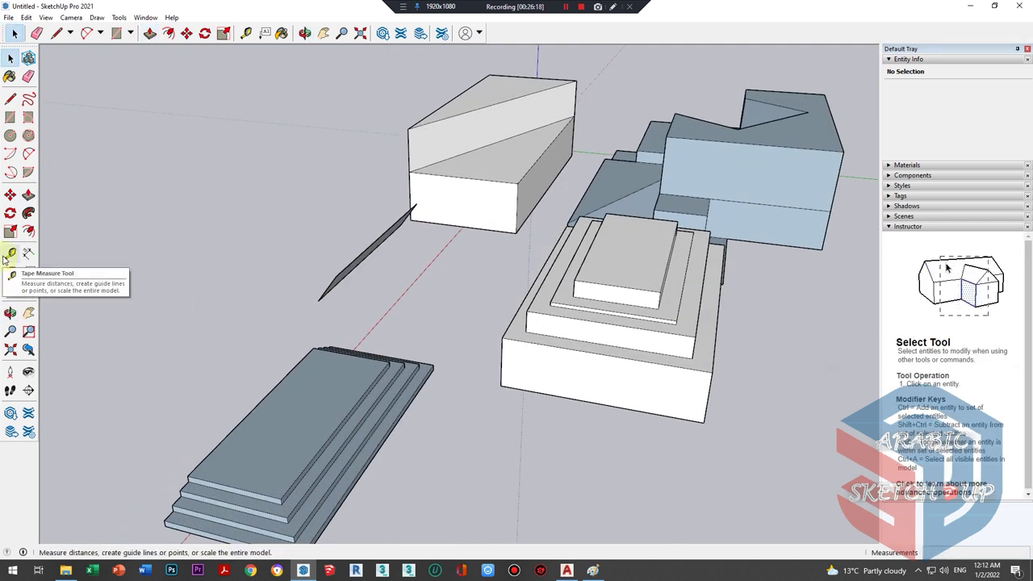
pyautogui.scroll(-3, 364, 315)
pyautogui.scroll(-2, 203, 306)
pyautogui.moveTo(203, 306)
pyautogui.mouseDown(button='middle')
pyautogui.moveTo(398, 374)
pyautogui.moveTo(347, 355)
pyautogui.mouseUp(button='middle')
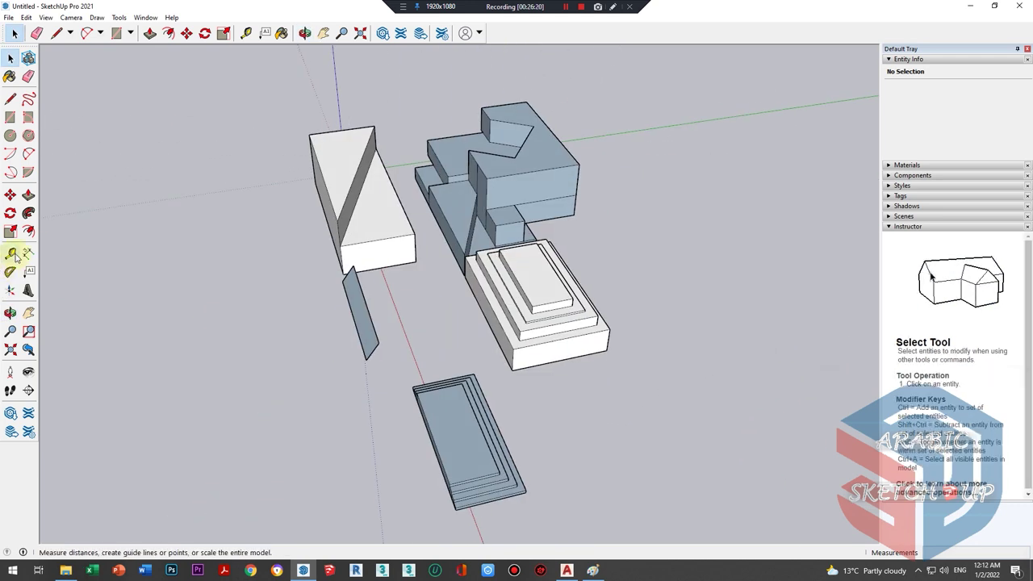
pyautogui.click(14, 255)
pyautogui.scroll(1, 353, 337)
pyautogui.click(369, 343)
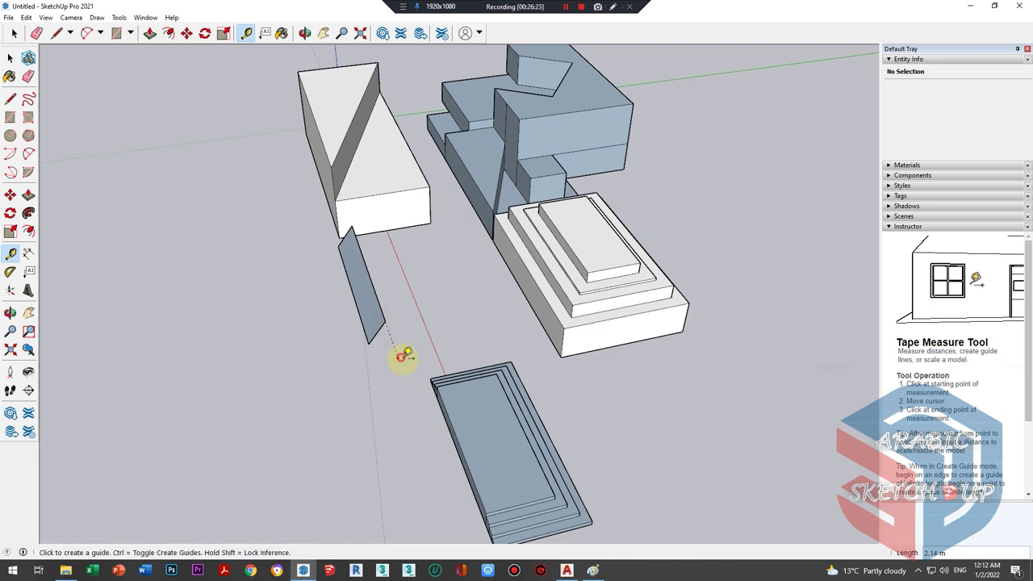
pyautogui.moveTo(403, 356)
pyautogui.mouseDown(button='middle')
pyautogui.moveTo(394, 324)
pyautogui.moveTo(669, 337)
pyautogui.moveTo(505, 328)
pyautogui.mouseUp(button='middle')
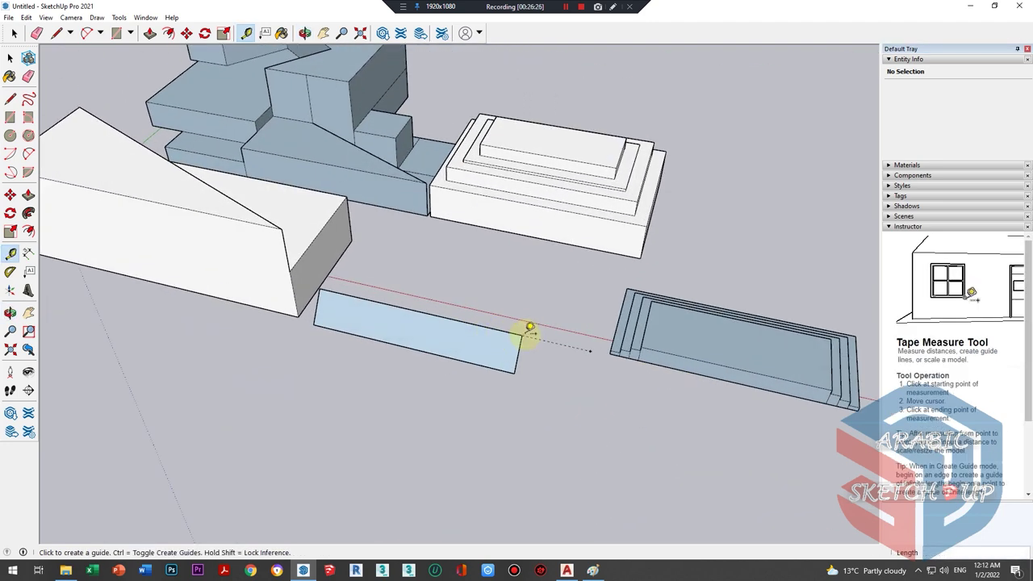
pyautogui.click(522, 334)
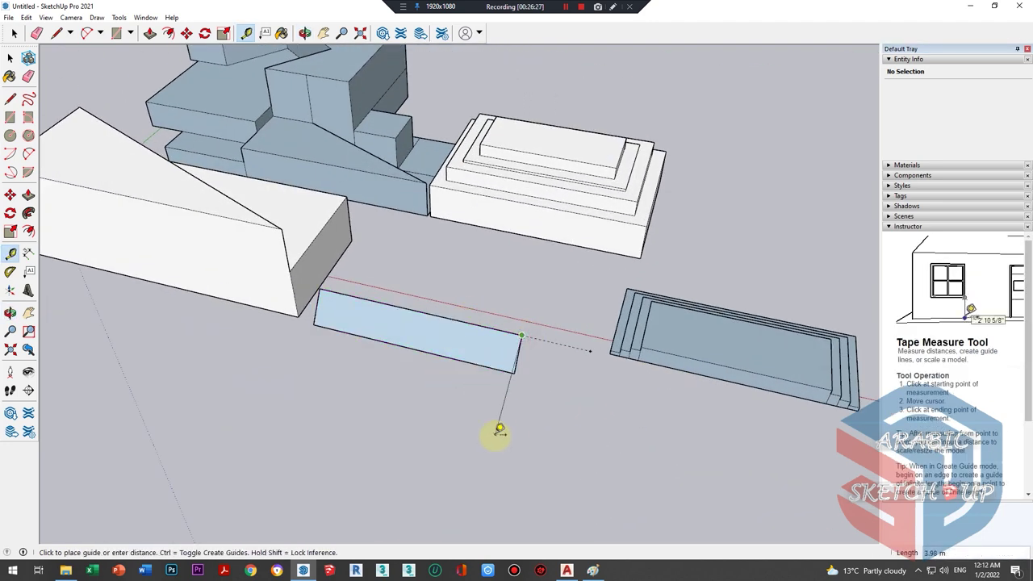
# - Face the white wedge's long wall and place guides 0.83 m and 1.74 m along it
pyautogui.scroll(-2, 438, 409)
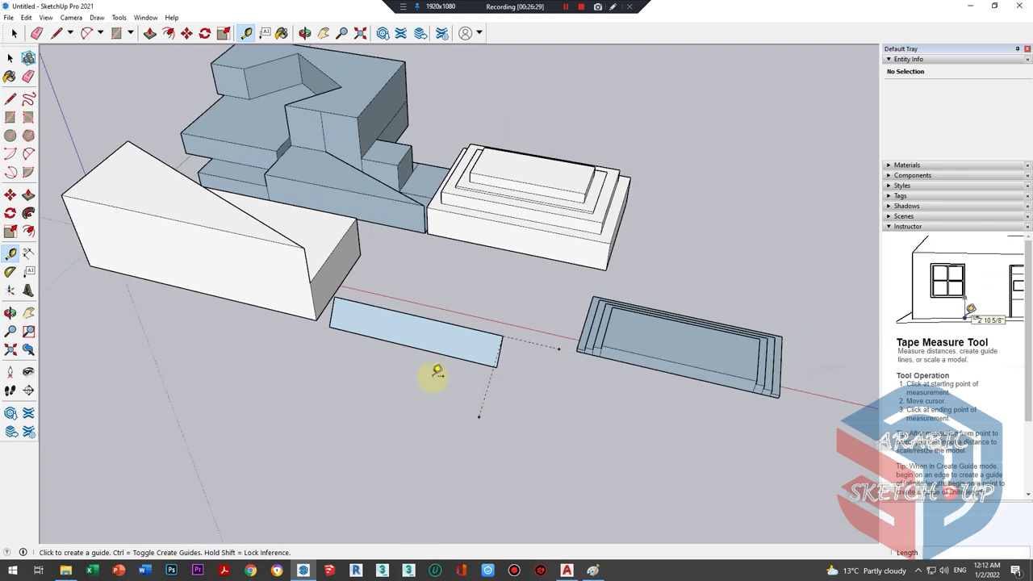
pyautogui.moveTo(436, 371)
pyautogui.mouseDown(button='middle')
pyautogui.moveTo(311, 260)
pyautogui.moveTo(295, 369)
pyautogui.moveTo(463, 411)
pyautogui.mouseUp(button='middle')
pyautogui.scroll(3, 140, 335)
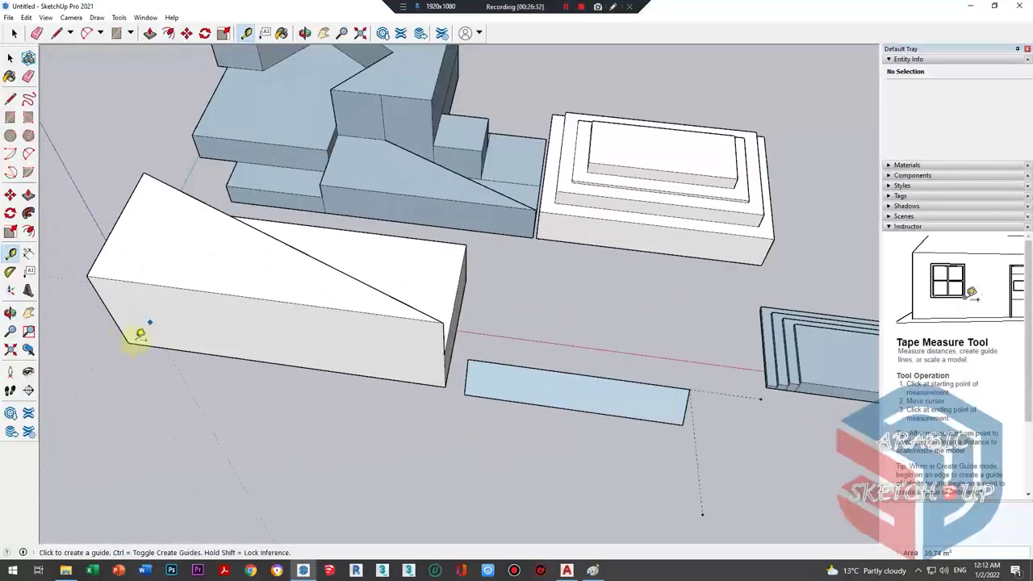
pyautogui.moveTo(140, 335)
pyautogui.mouseDown(button='middle')
pyautogui.moveTo(261, 259)
pyautogui.moveTo(196, 409)
pyautogui.mouseUp(button='middle')
pyautogui.scroll(3, 196, 409)
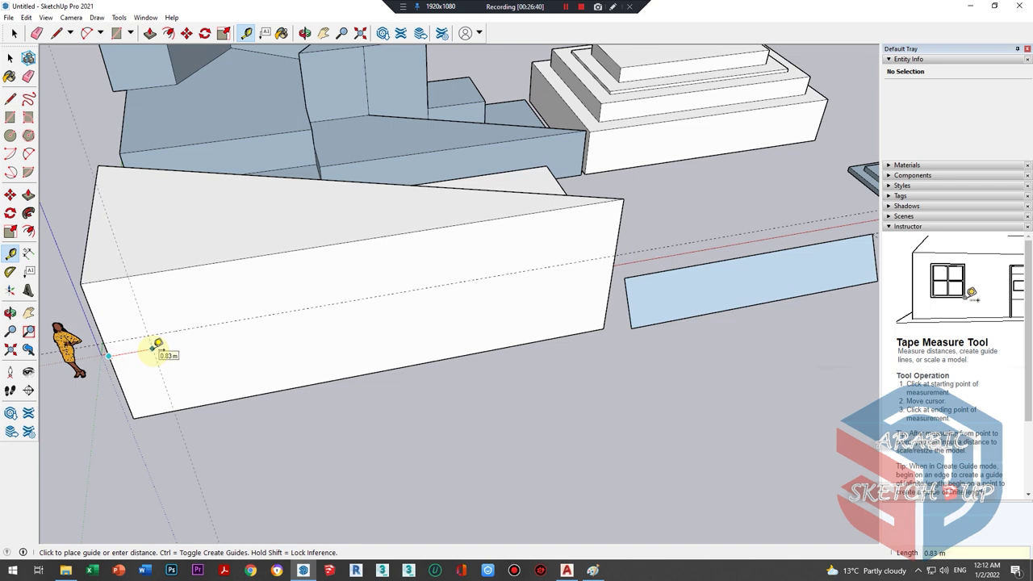
pyautogui.write('1')
pyautogui.click(156, 345)
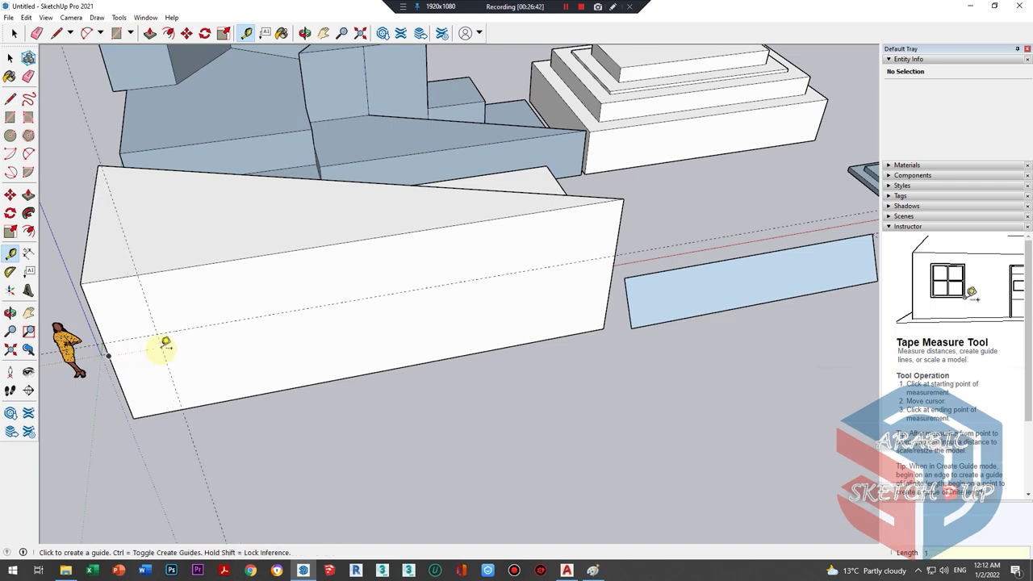
pyautogui.click(161, 346)
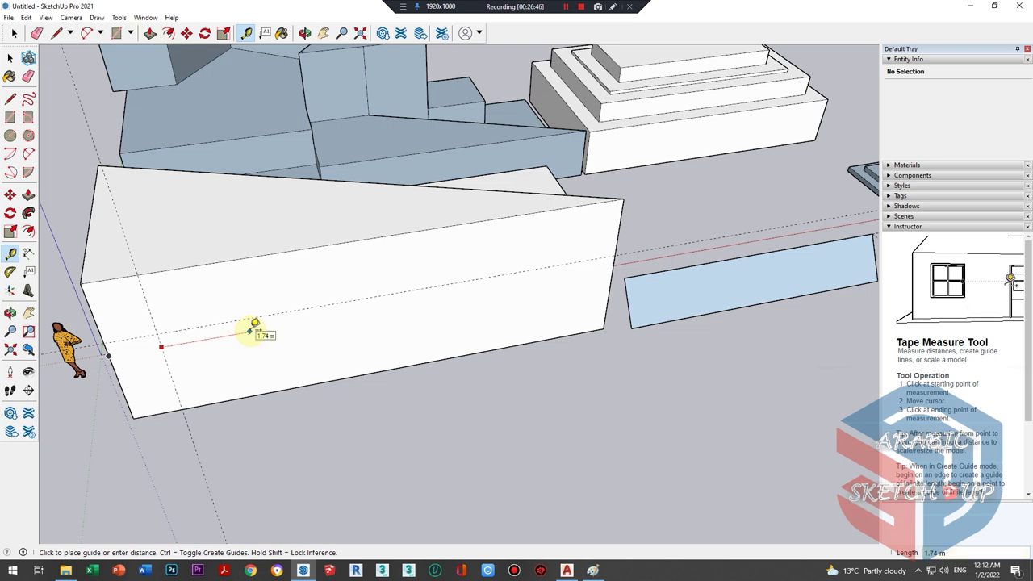
pyautogui.click(254, 324)
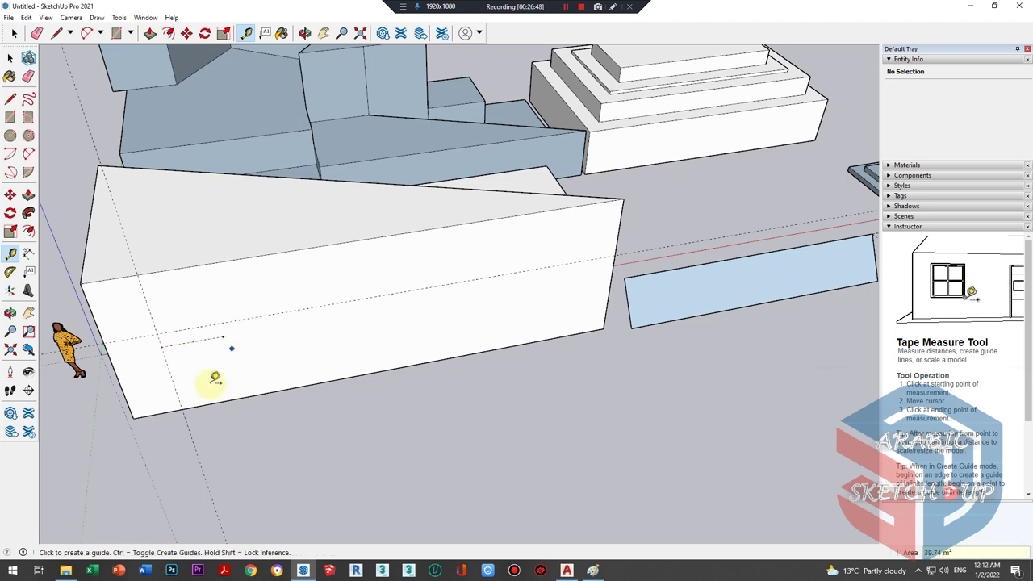
# - Add a guide from the wall's bottom edge marking the door's width
pyautogui.scroll(3, 242, 355)
pyautogui.scroll(-2, 148, 373)
pyautogui.click(131, 376)
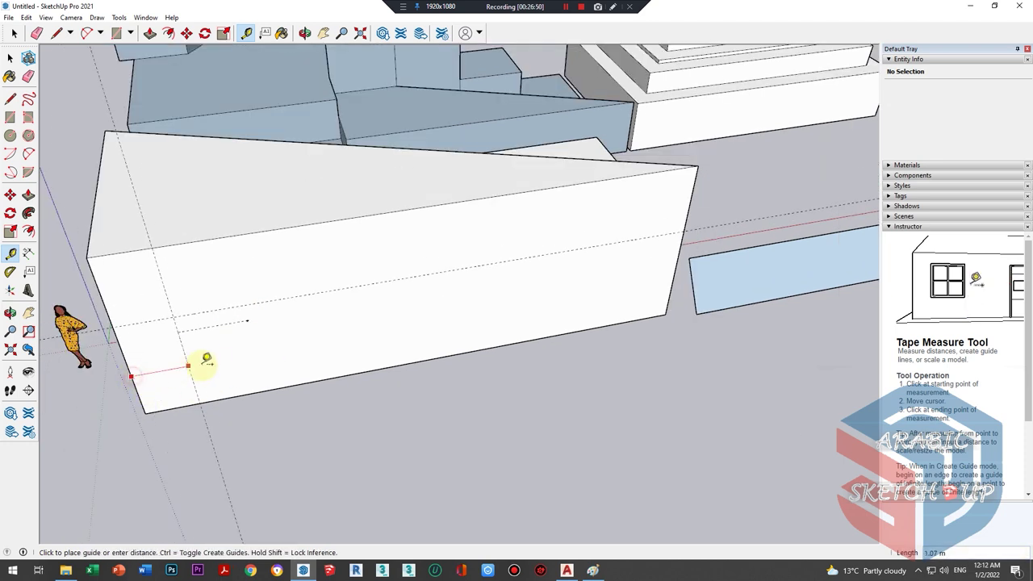
pyautogui.click(253, 321)
pyautogui.moveTo(194, 376)
pyautogui.mouseDown(button='middle')
pyautogui.moveTo(304, 307)
pyautogui.moveTo(346, 240)
pyautogui.mouseUp(button='middle')
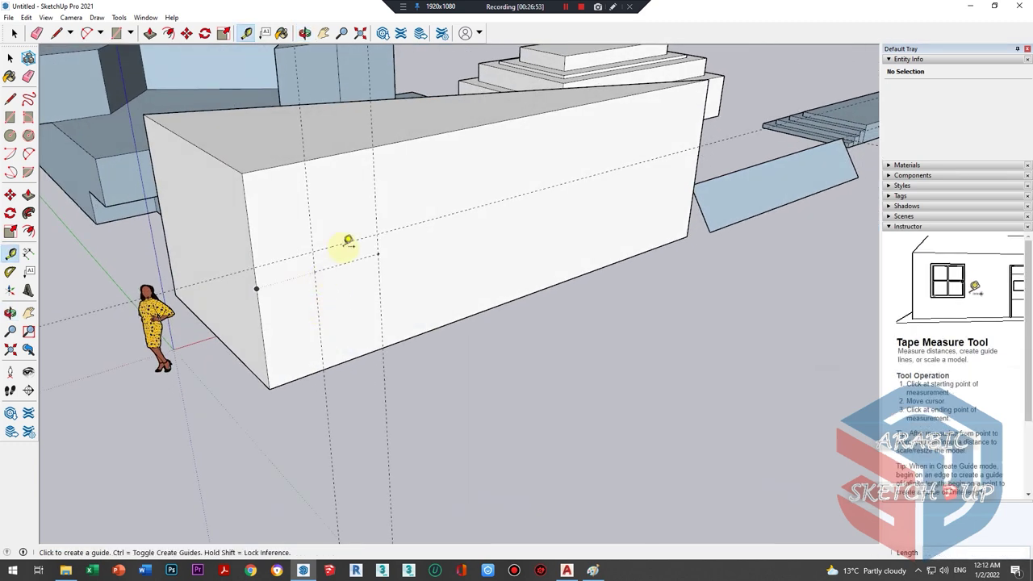
pyautogui.scroll(3, 357, 238)
pyautogui.scroll(2, 357, 238)
# - Draw the door rectangle from a guide intersection down to the wall's bottom edge
pyautogui.press('r')
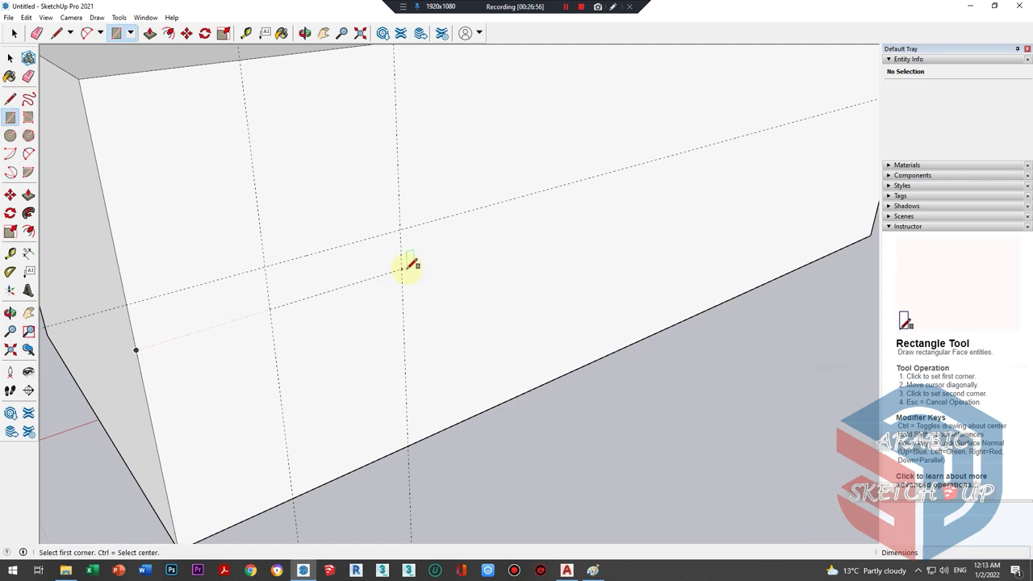
pyautogui.click(402, 269)
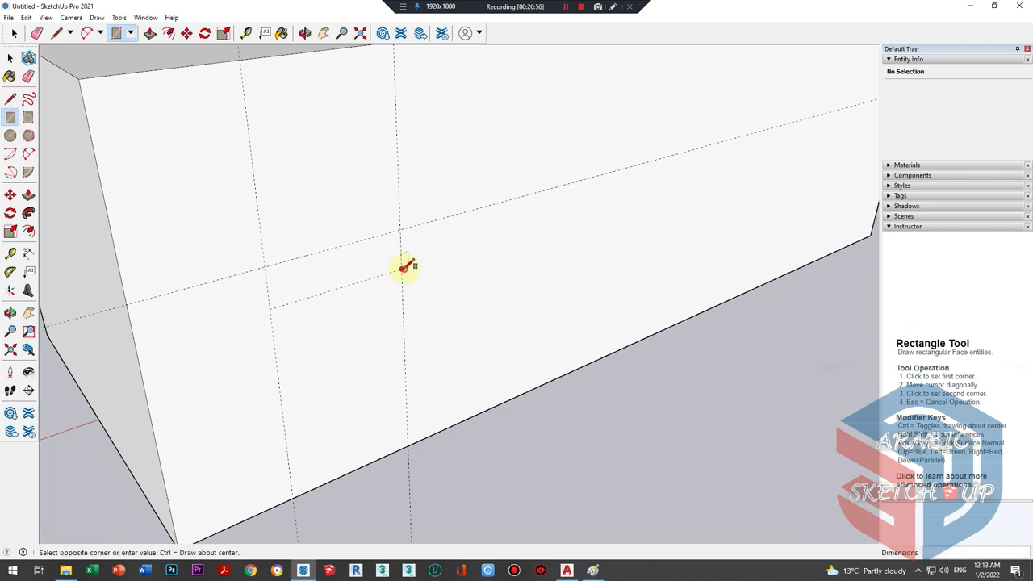
pyautogui.click(297, 492)
pyautogui.scroll(-3, 329, 295)
pyautogui.press('space')
pyautogui.scroll(3, 312, 281)
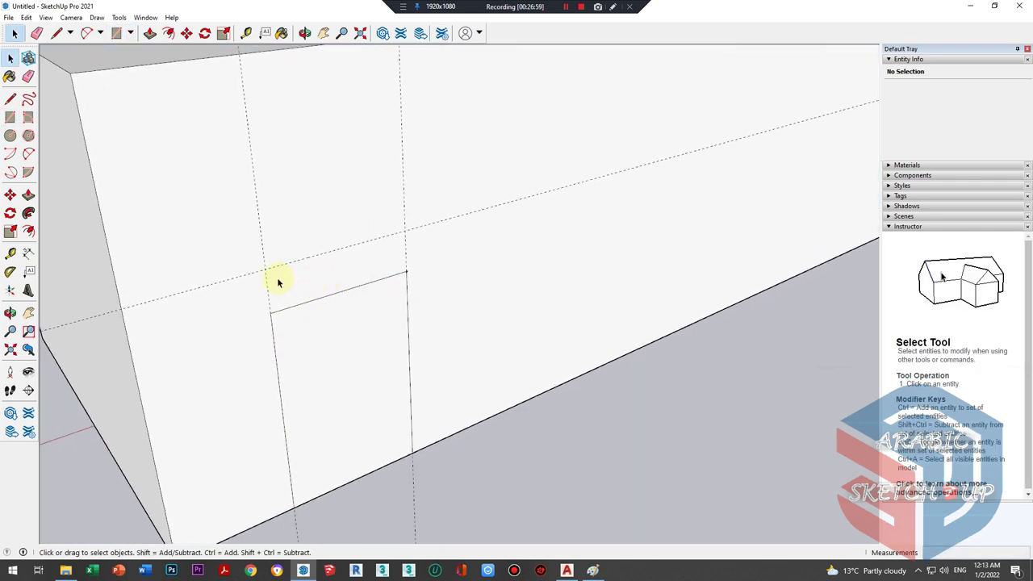
# - Erase the guide lines around the door rectangle
pyautogui.press('e')
pyautogui.moveTo(327, 256); pyautogui.dragTo(411, 225)
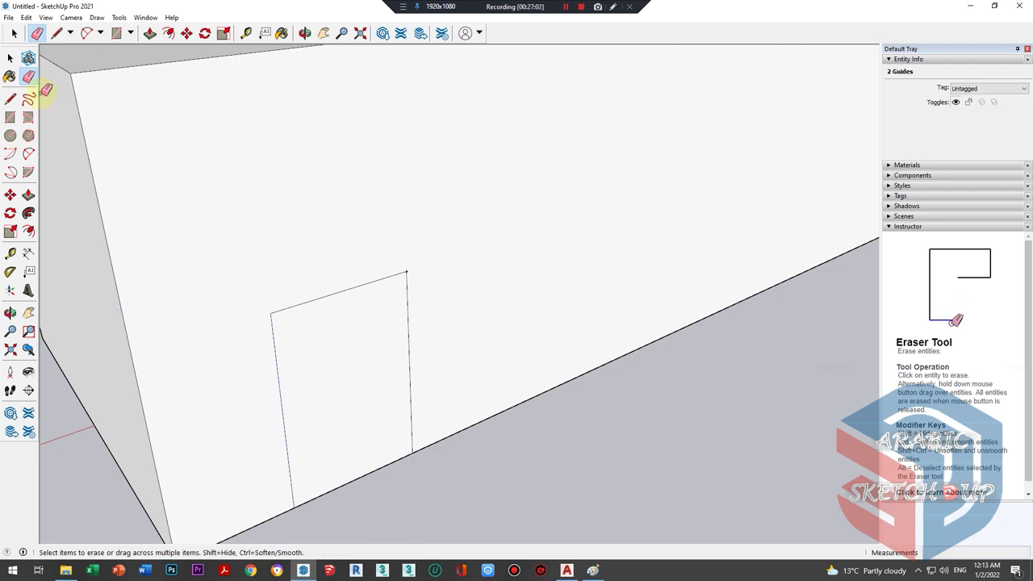
pyautogui.scroll(-5, 395, 323)
pyautogui.moveTo(404, 392)
pyautogui.mouseDown(button='middle')
pyautogui.moveTo(376, 300)
pyautogui.moveTo(307, 314)
pyautogui.moveTo(295, 328)
pyautogui.moveTo(317, 337)
pyautogui.mouseUp(button='middle')
pyautogui.scroll(3, 302, 307)
pyautogui.scroll(2, 286, 276)
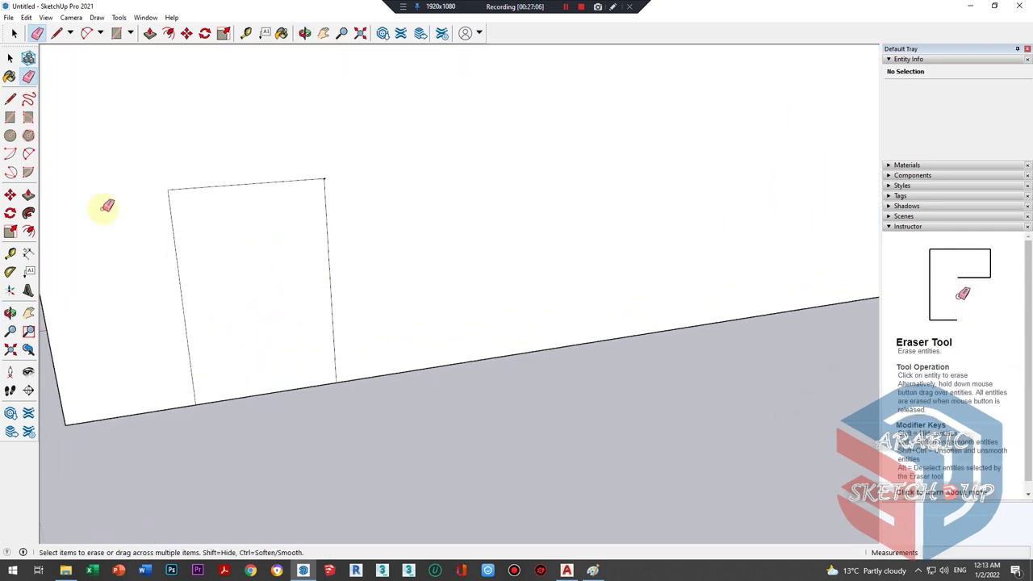
pyautogui.moveTo(107, 206)
pyautogui.mouseDown(button='middle')
pyautogui.moveTo(239, 261)
pyautogui.moveTo(193, 266)
pyautogui.mouseUp(button='middle')
# - Push the door face through the wall to make the doorway
pyautogui.click(28, 195)
pyautogui.click(306, 329)
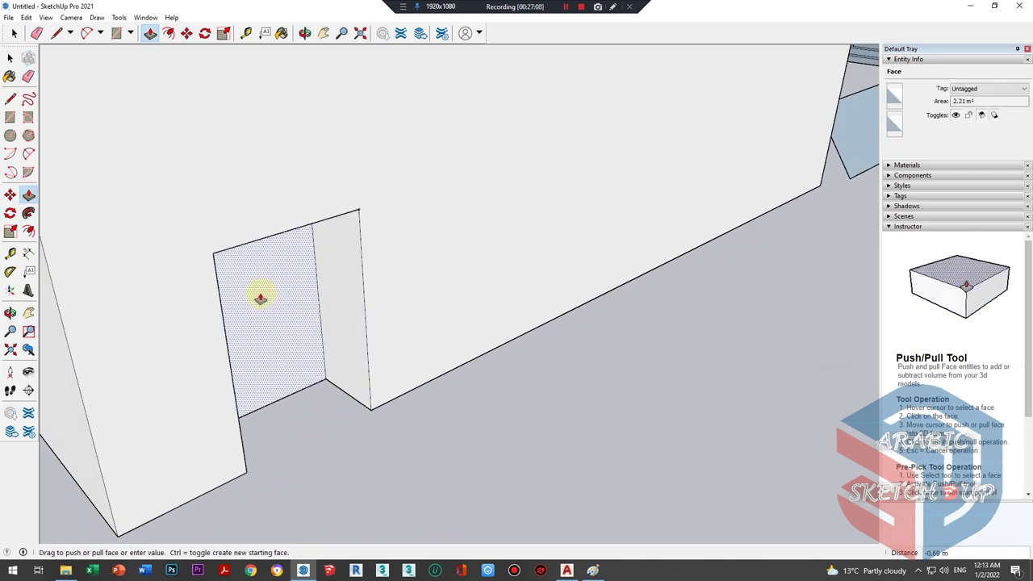
pyautogui.click(334, 247)
pyautogui.moveTo(334, 247)
pyautogui.mouseDown(button='middle')
pyautogui.moveTo(277, 312)
pyautogui.moveTo(42, 346)
pyautogui.mouseUp(button='middle')
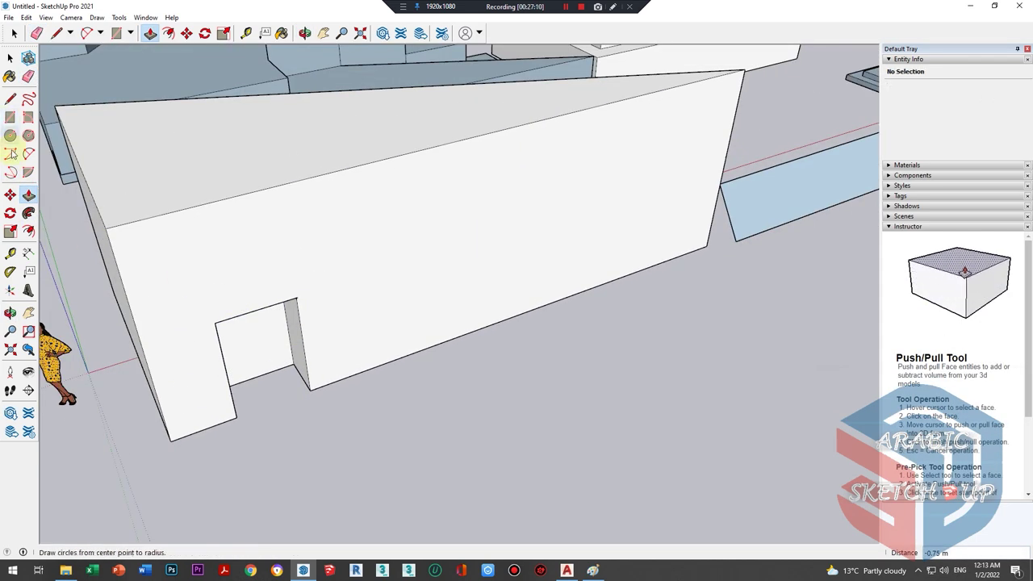
# - Place window guides 0.27 m below the top edge and in from the left and right edges
pyautogui.click(10, 253)
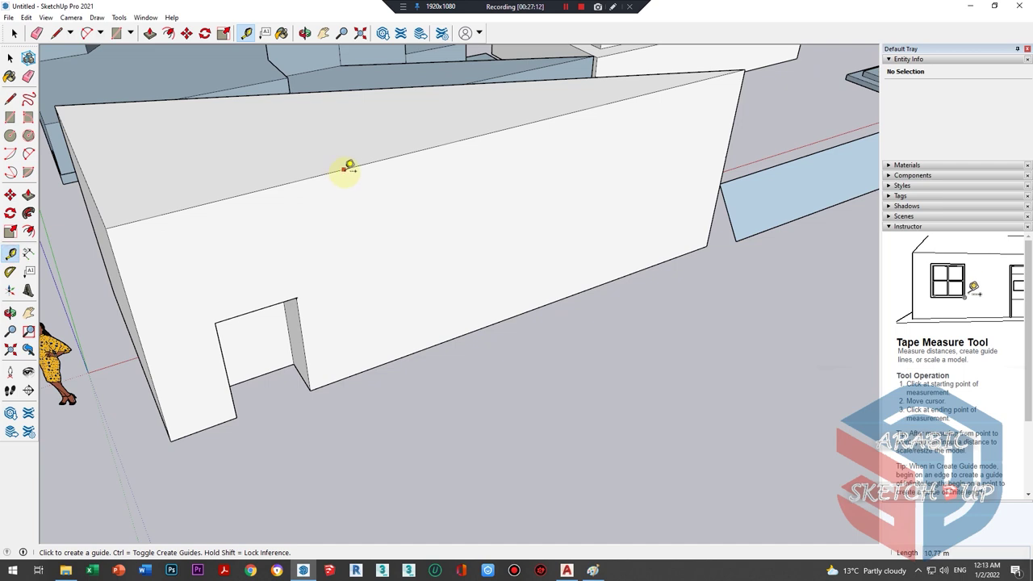
pyautogui.click(344, 169)
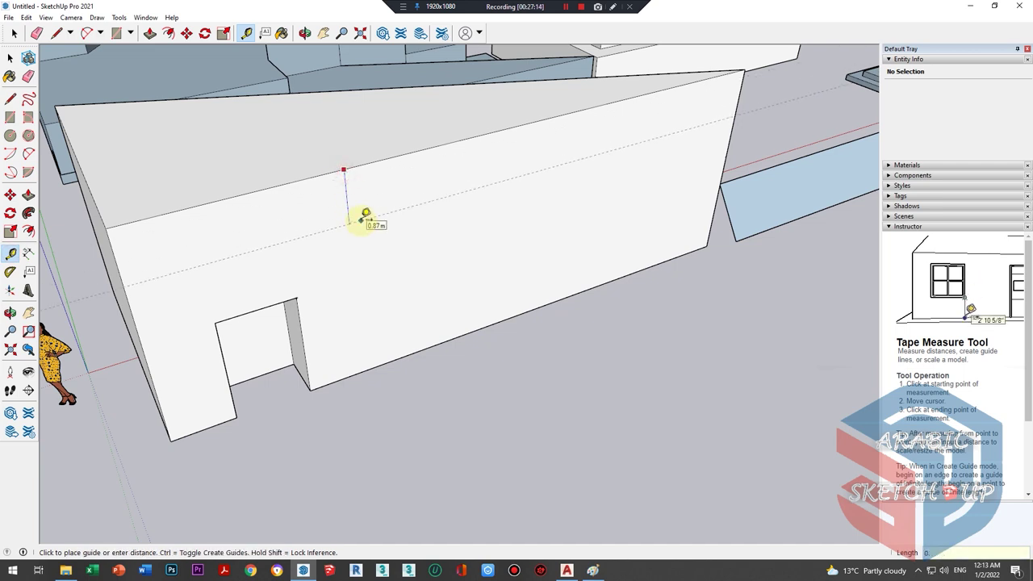
pyautogui.write('8')
pyautogui.click(360, 220)
pyautogui.click(136, 322)
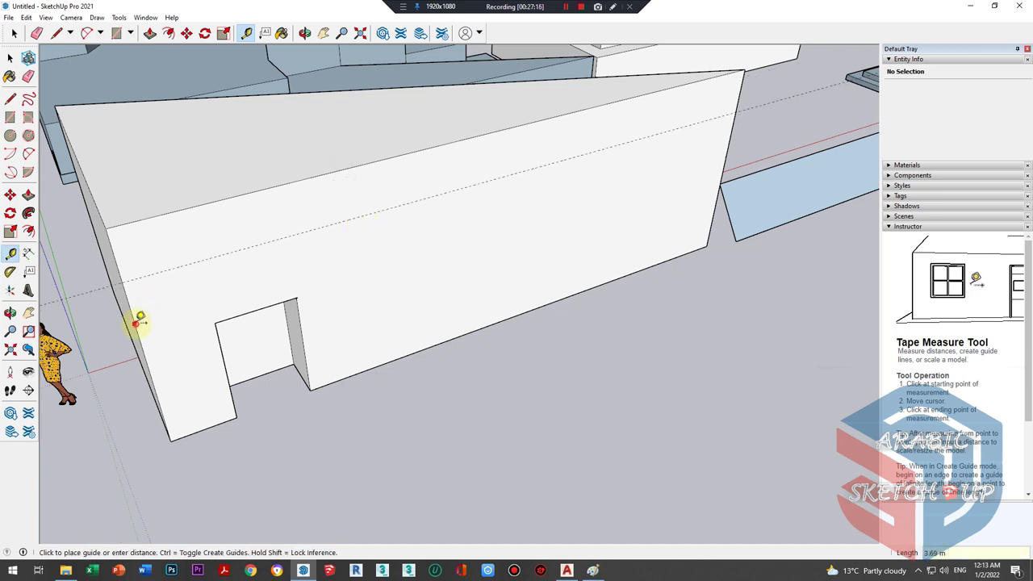
pyautogui.click(396, 272)
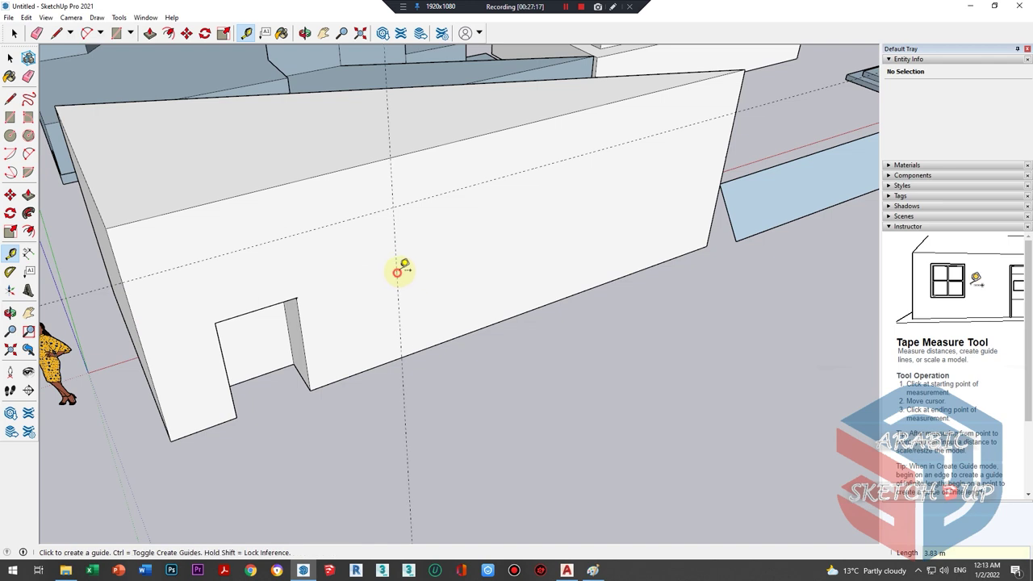
pyautogui.click(731, 159)
pyautogui.click(525, 233)
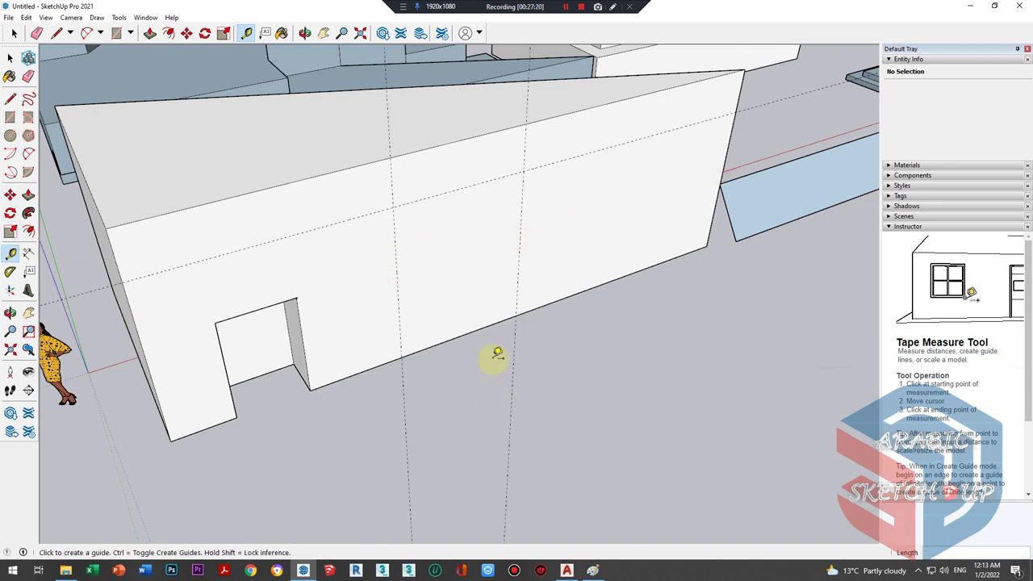
# - Add a guide up from the bottom edge and another 1.2 m below the upper guide
pyautogui.click(469, 332)
pyautogui.click(468, 266)
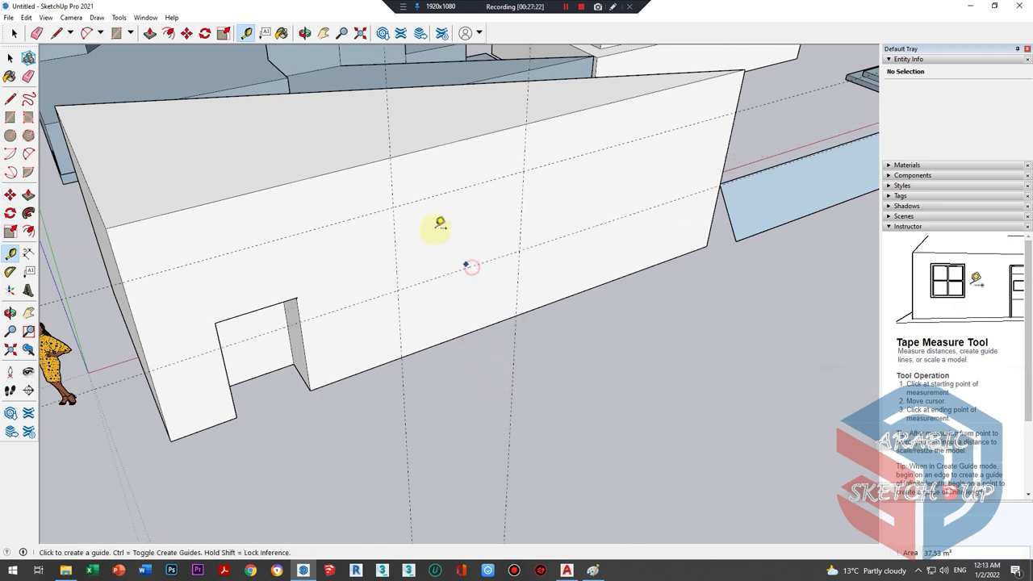
pyautogui.click(423, 198)
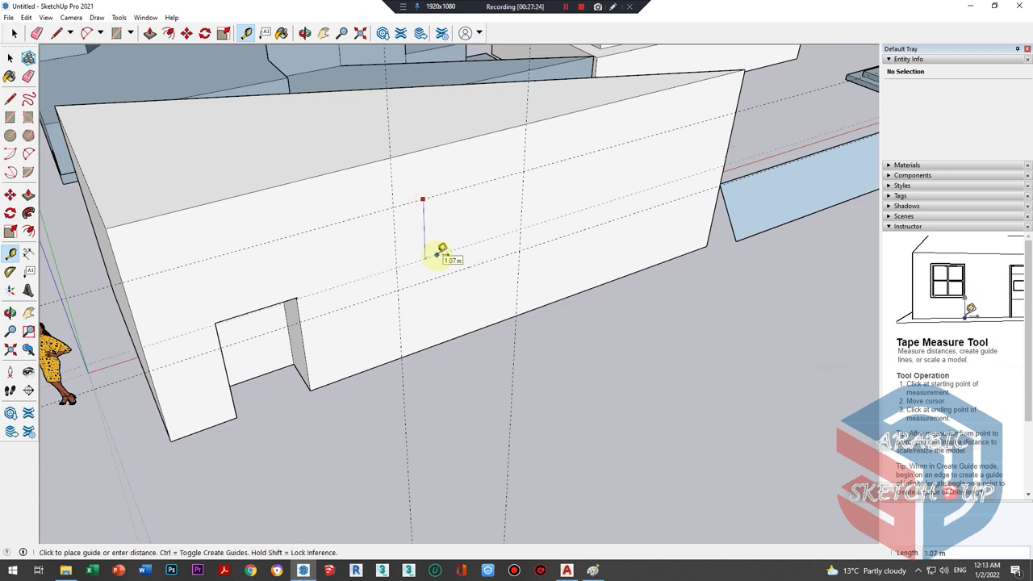
pyautogui.write('.2')
pyautogui.press('Return')
pyautogui.scroll(2, 443, 249)
pyautogui.press('space')
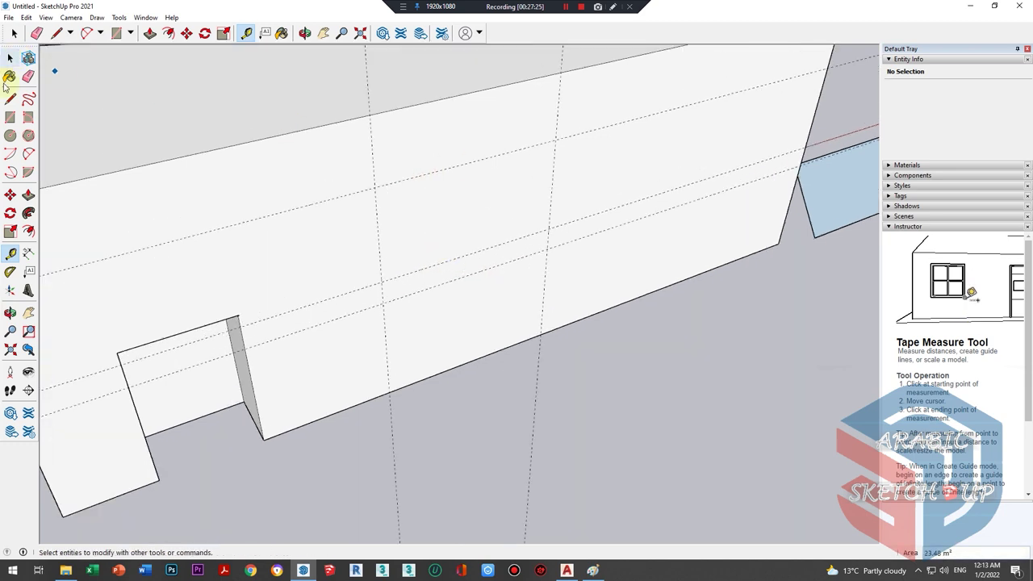
# - Draw the window rectangle between guide intersections and erase its guide lines
pyautogui.press('r')
pyautogui.click(378, 185)
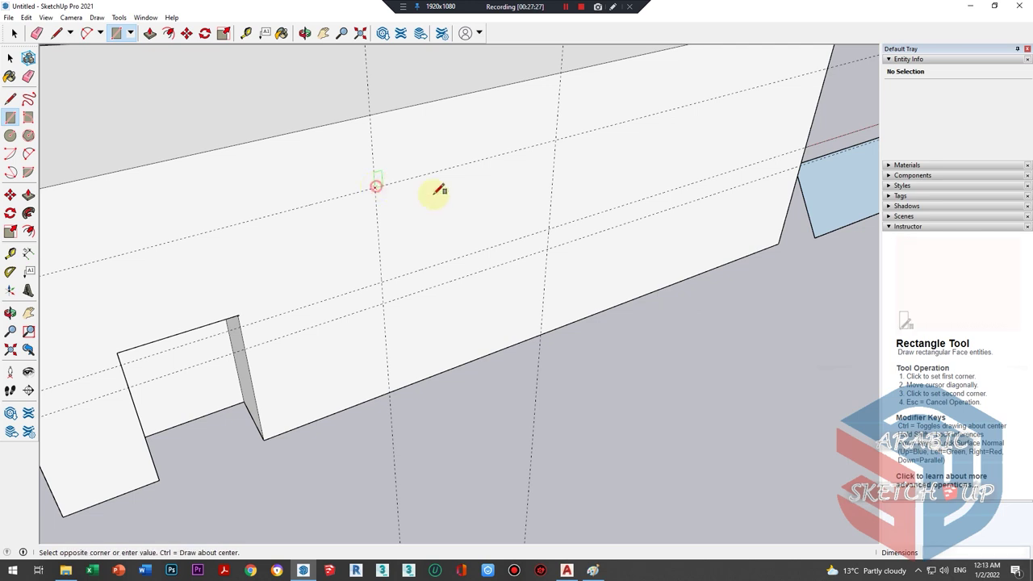
pyautogui.click(545, 225)
pyautogui.moveTo(548, 226)
pyautogui.mouseDown(button='middle')
pyautogui.moveTo(279, 165)
pyautogui.moveTo(531, 146)
pyautogui.moveTo(422, 235)
pyautogui.moveTo(447, 213)
pyautogui.moveTo(405, 223)
pyautogui.moveTo(462, 186)
pyautogui.mouseUp(button='middle')
pyautogui.scroll(-3, 450, 243)
pyautogui.press('e')
pyautogui.moveTo(409, 210)
pyautogui.mouseDown()
pyautogui.moveTo(320, 170)
pyautogui.moveTo(387, 132)
pyautogui.mouseUp()
pyautogui.moveTo(426, 254)
pyautogui.mouseDown(button='middle')
pyautogui.moveTo(328, 232)
pyautogui.moveTo(394, 272)
pyautogui.moveTo(473, 143)
pyautogui.moveTo(385, 224)
pyautogui.moveTo(326, 228)
pyautogui.moveTo(395, 198)
pyautogui.moveTo(380, 212)
pyautogui.moveTo(358, 168)
pyautogui.moveTo(334, 231)
pyautogui.moveTo(287, 279)
pyautogui.mouseUp(button='middle')
pyautogui.press('space')
# - Dimension the wall's 8.57 m length, the 1.00 m doorway and the 1.84 m wall height
pyautogui.scroll(-2, 287, 279)
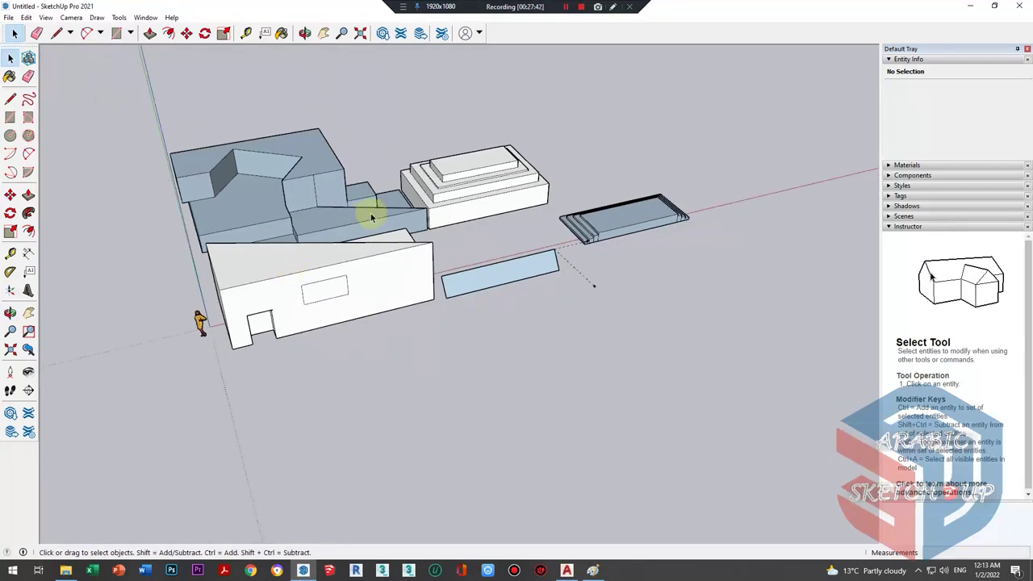
pyautogui.click(29, 253)
pyautogui.scroll(2, 229, 339)
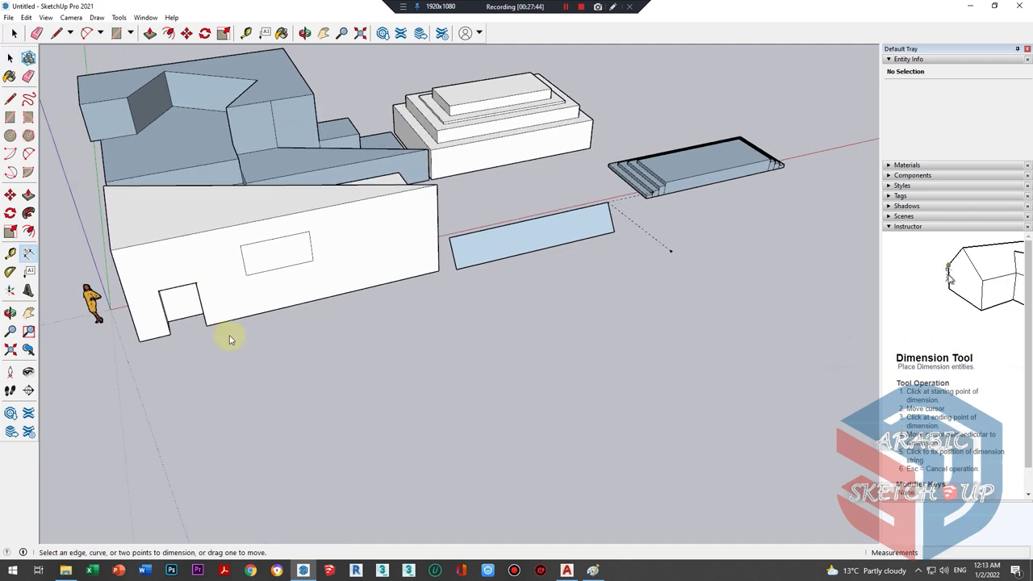
pyautogui.click(437, 272)
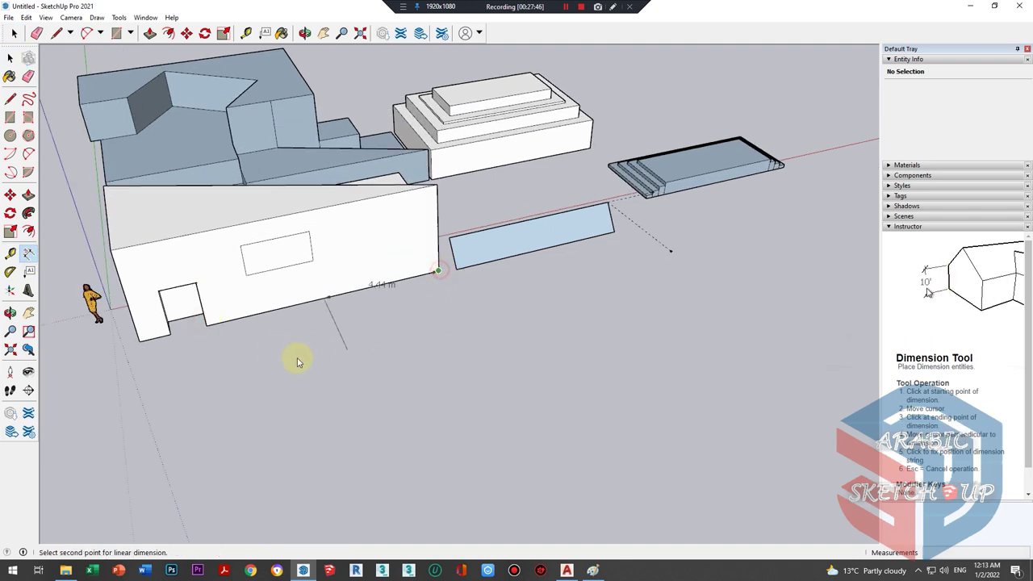
pyautogui.click(207, 325)
pyautogui.click(235, 380)
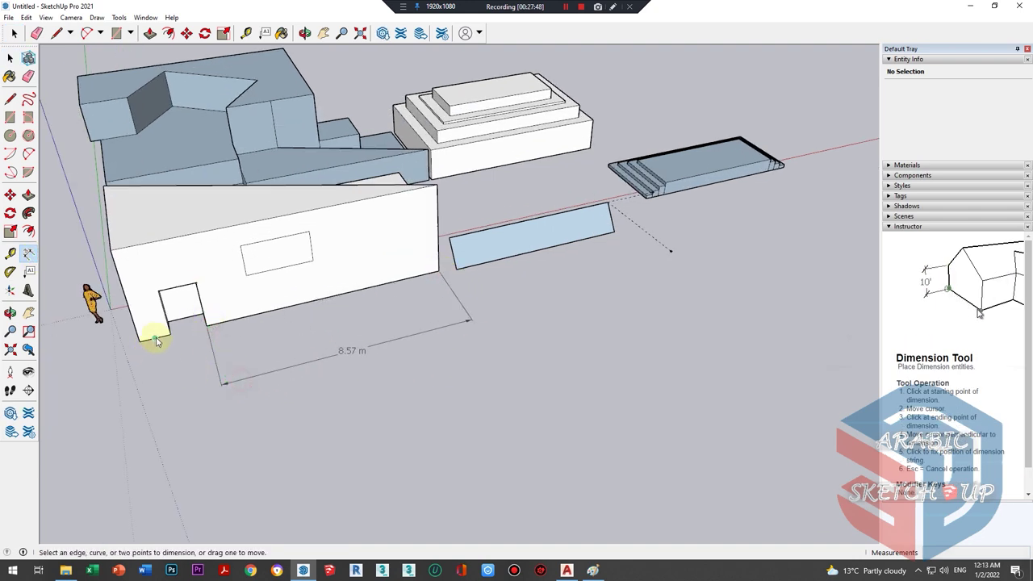
pyautogui.click(161, 339)
pyautogui.click(162, 400)
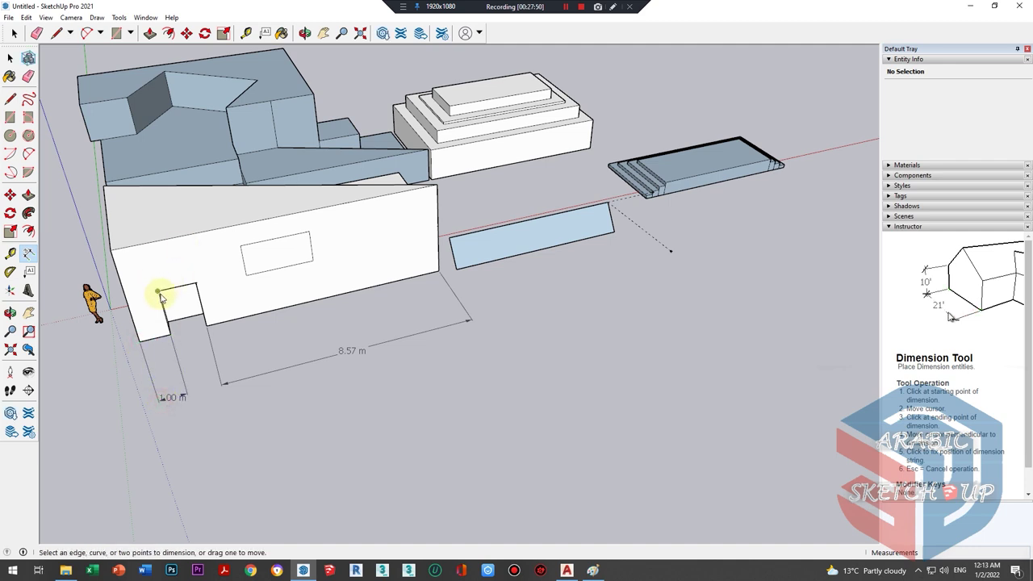
pyautogui.click(159, 292)
pyautogui.click(139, 340)
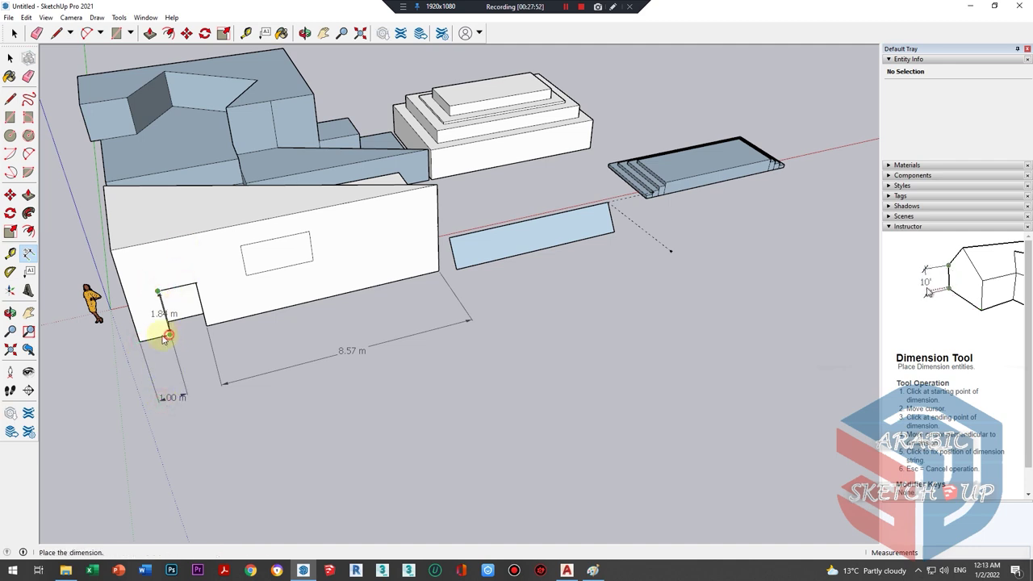
pyautogui.click(130, 344)
# - Dimension the window rectangle's 2.30 m width and 1.20 m height
pyautogui.click(255, 274)
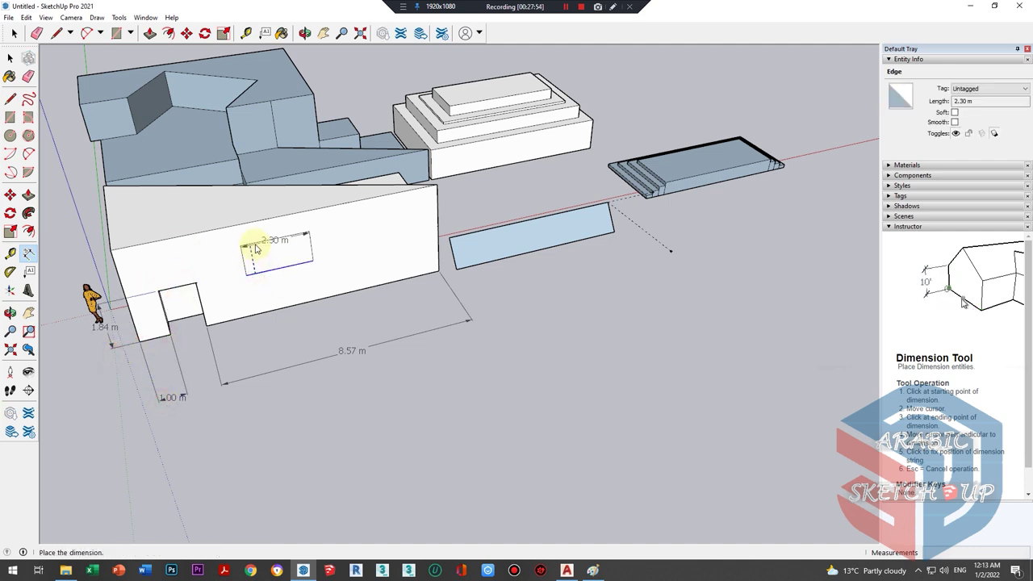
pyautogui.click(257, 283)
pyautogui.click(241, 242)
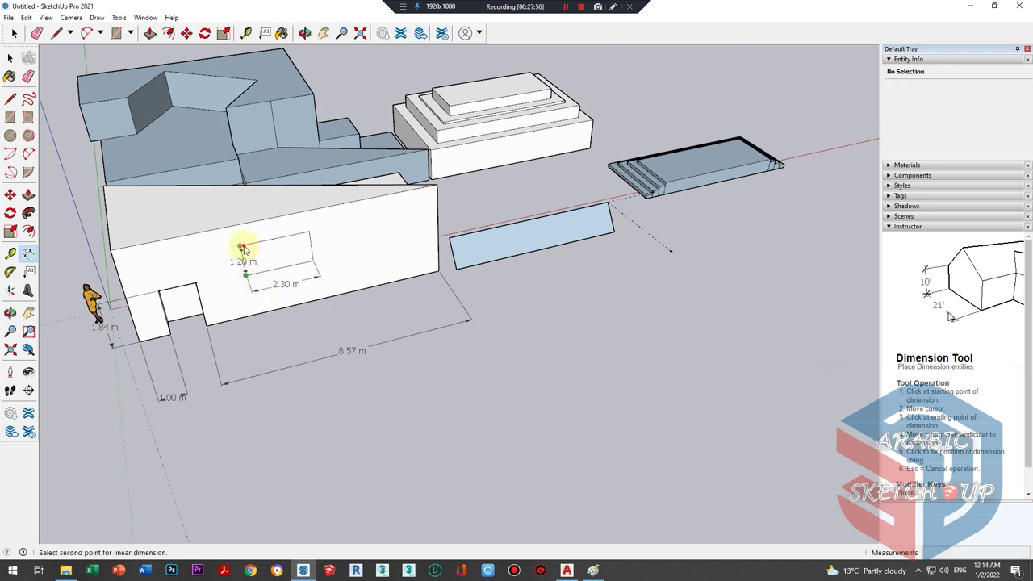
pyautogui.click(246, 274)
pyautogui.click(221, 265)
pyautogui.moveTo(221, 265)
pyautogui.mouseDown(button='middle')
pyautogui.moveTo(330, 224)
pyautogui.moveTo(477, 145)
pyautogui.moveTo(285, 231)
pyautogui.mouseUp(button='middle')
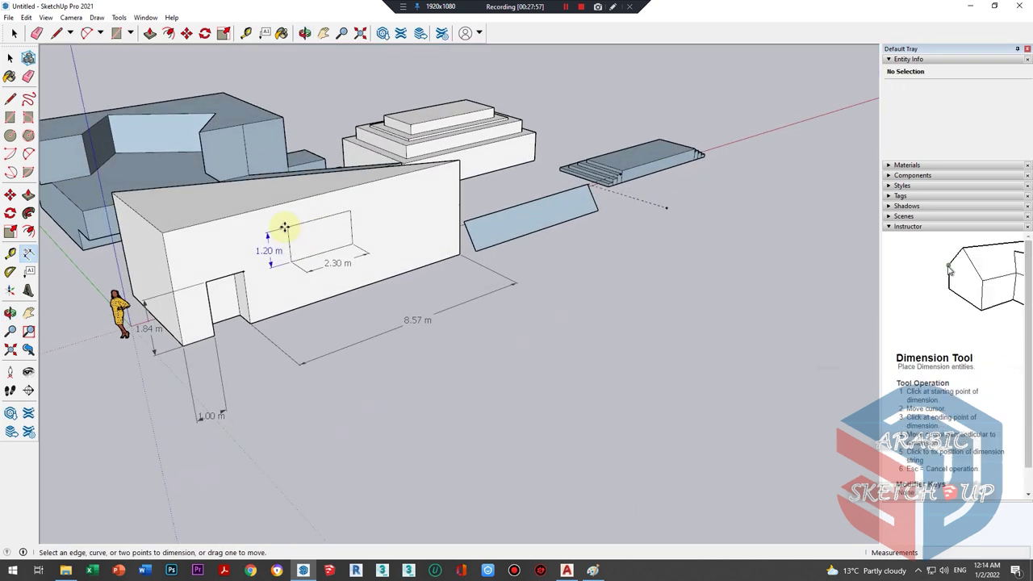
# - Create an angled protractor guide on the ground beside the buildings
pyautogui.click(9, 272)
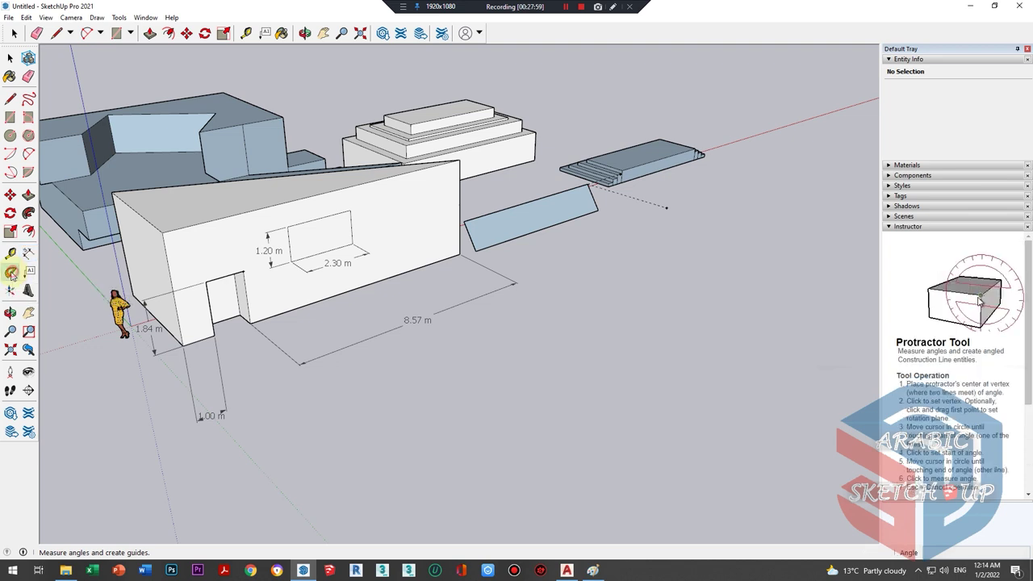
pyautogui.click(475, 392)
pyautogui.click(601, 335)
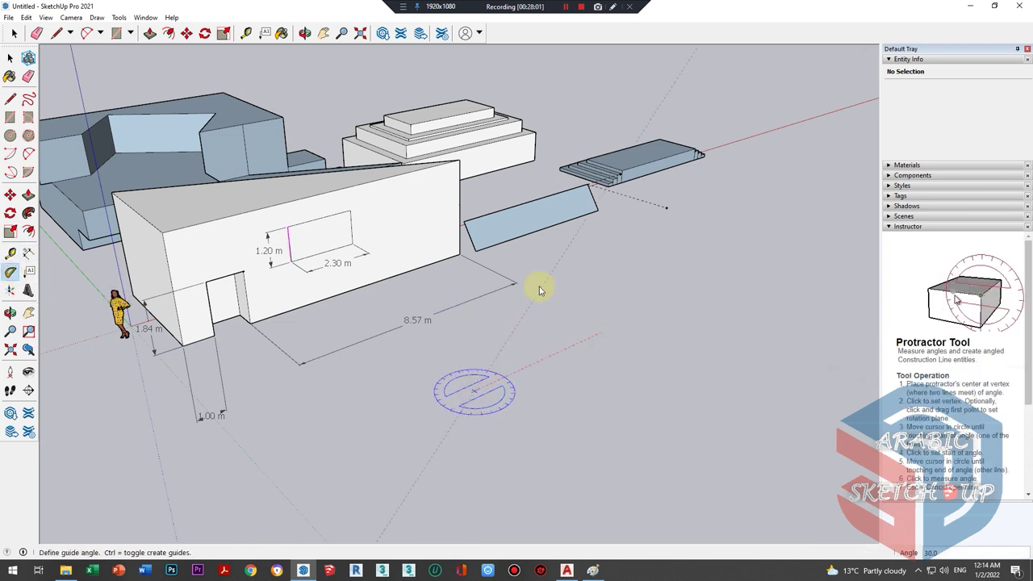
pyautogui.click(549, 311)
pyautogui.moveTo(559, 334); pyautogui.dragTo(334, 288, button='middle')
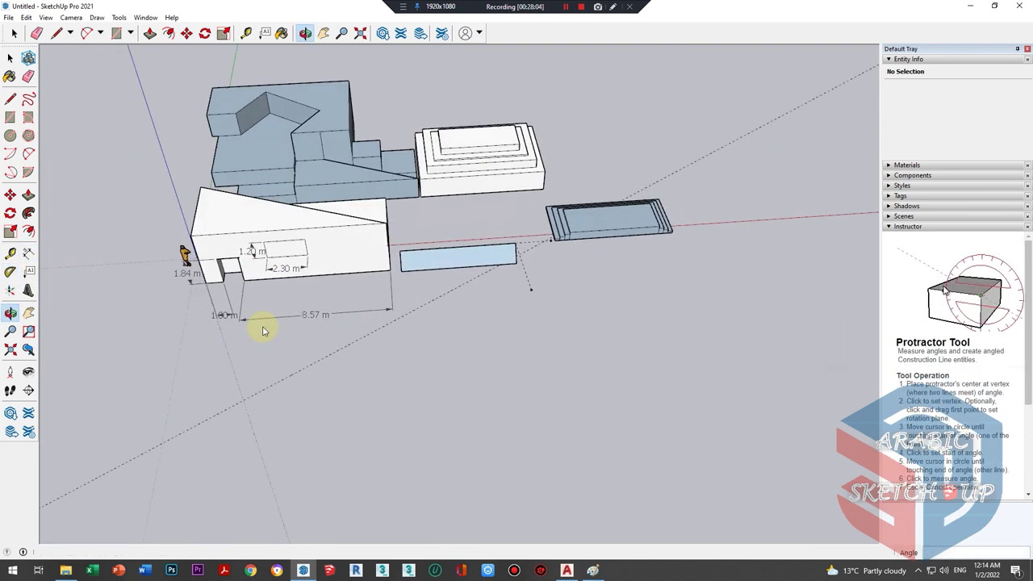
pyautogui.moveTo(524, 244); pyautogui.dragTo(57, 207, button='middle')
# - Draw a straight base line on the ground
pyautogui.press('l')
pyautogui.click(380, 401)
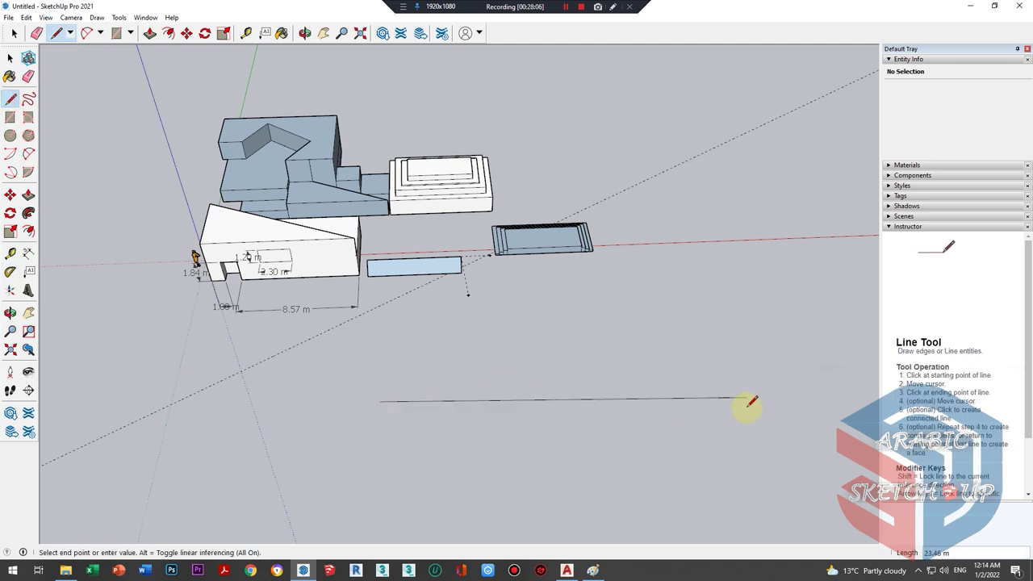
pyautogui.click(661, 399)
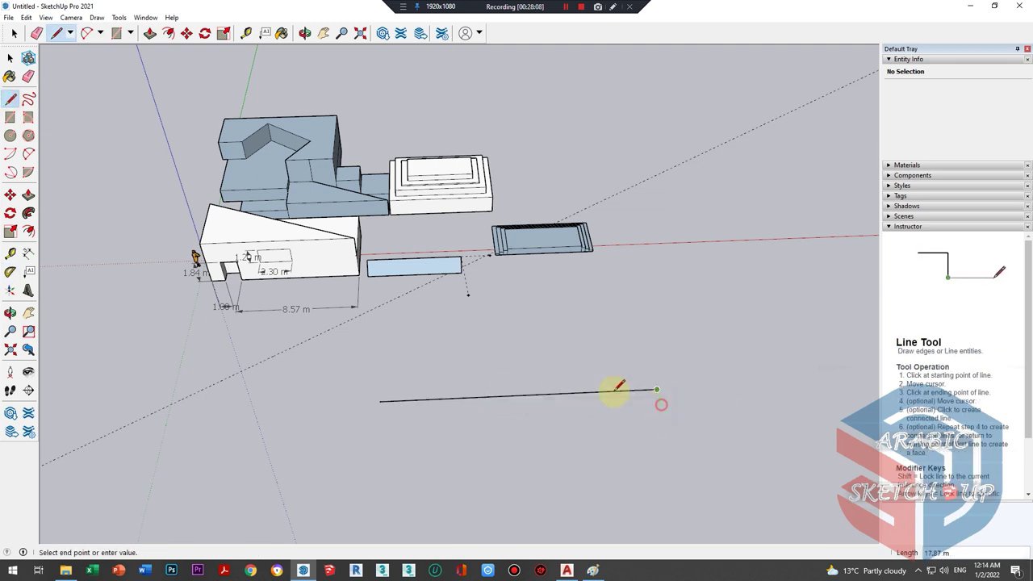
pyautogui.scroll(2, 525, 363)
pyautogui.scroll(-1, 379, 346)
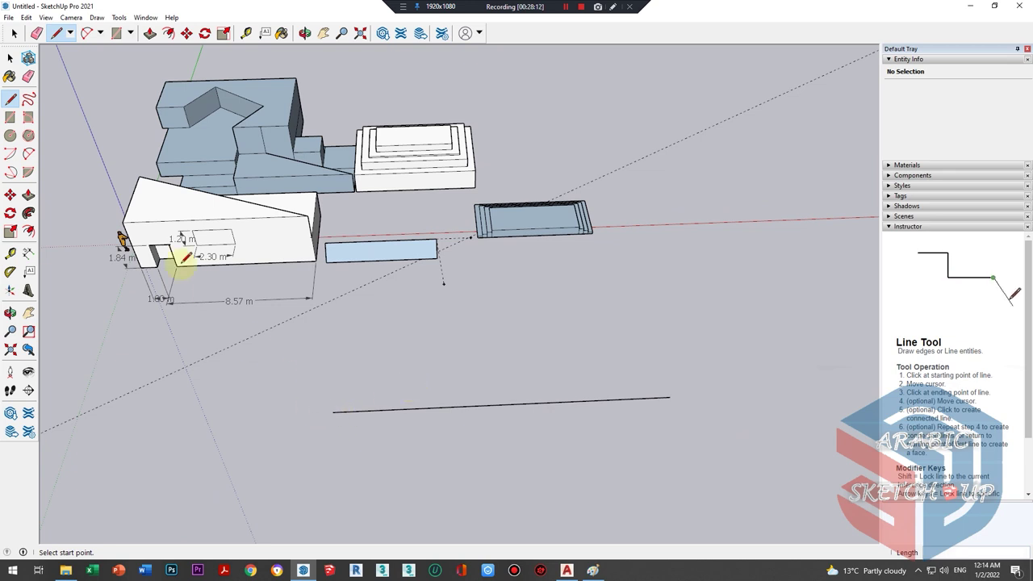
# - Add an angled guide from the base line's left endpoint
pyautogui.click(10, 272)
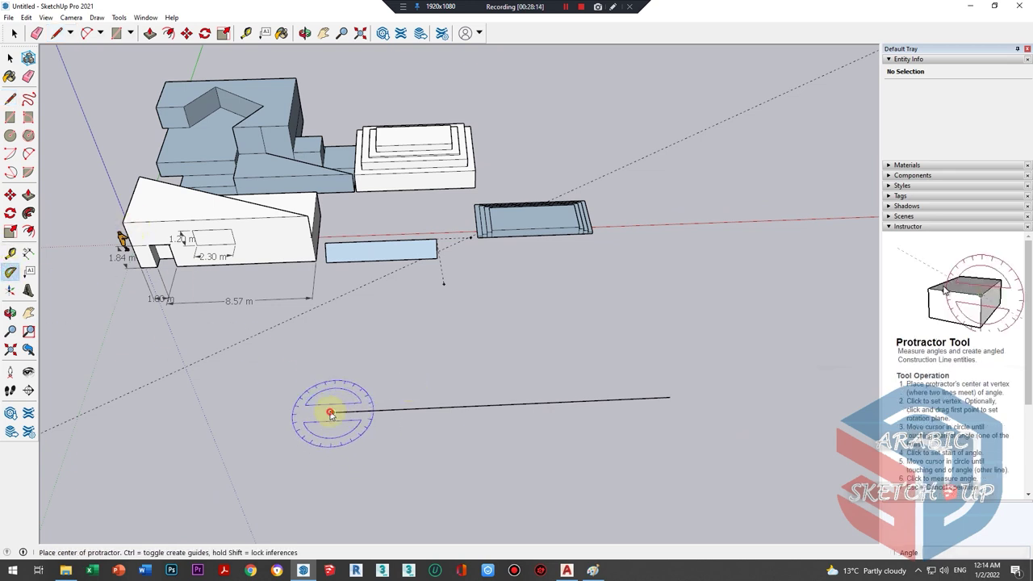
pyautogui.click(333, 413)
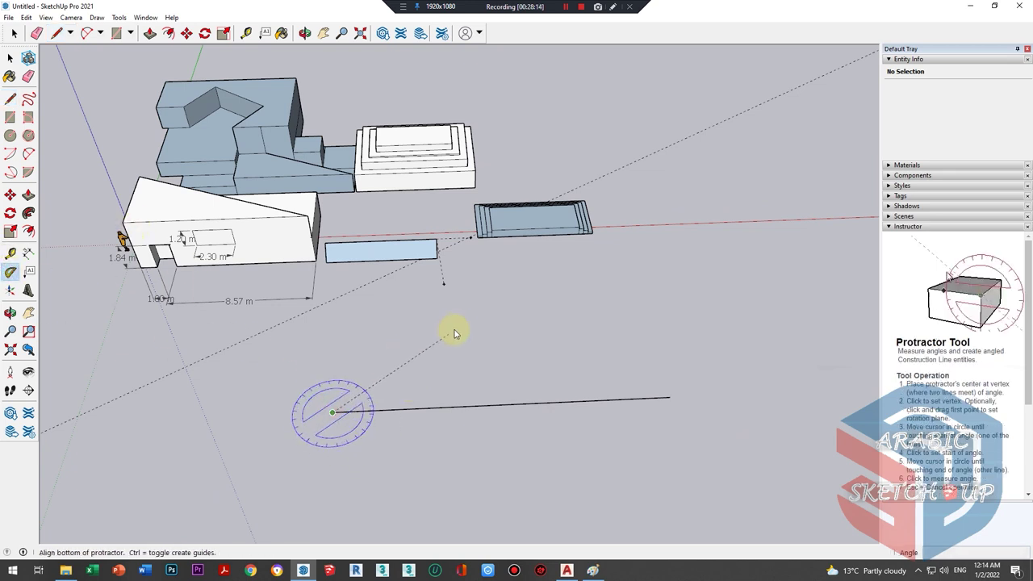
pyautogui.click(560, 400)
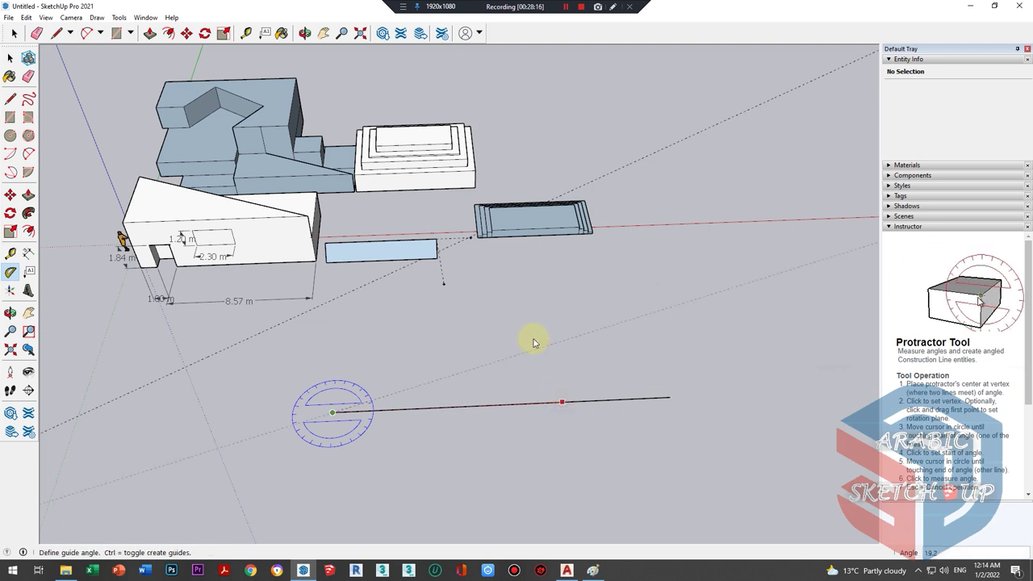
pyautogui.click(501, 309)
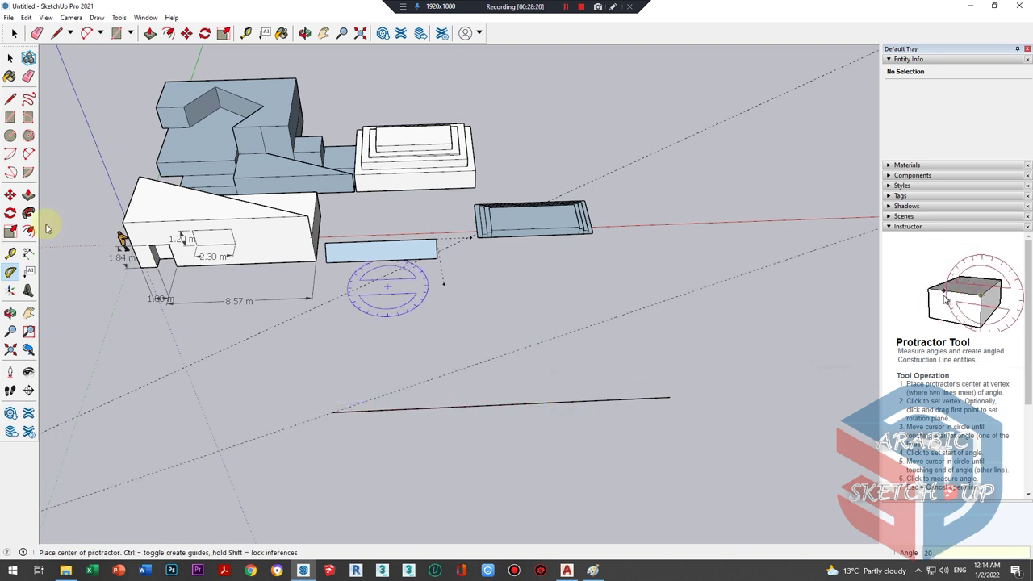
# - Draw two lines along the angled guide to close a filled triangle
pyautogui.press('l')
pyautogui.click(337, 411)
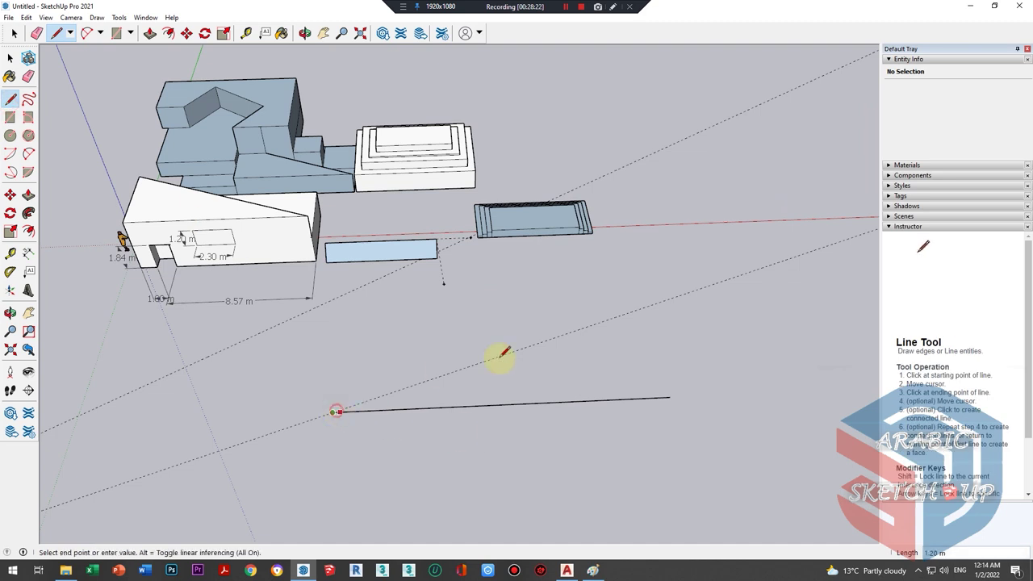
pyautogui.click(590, 323)
pyautogui.click(669, 396)
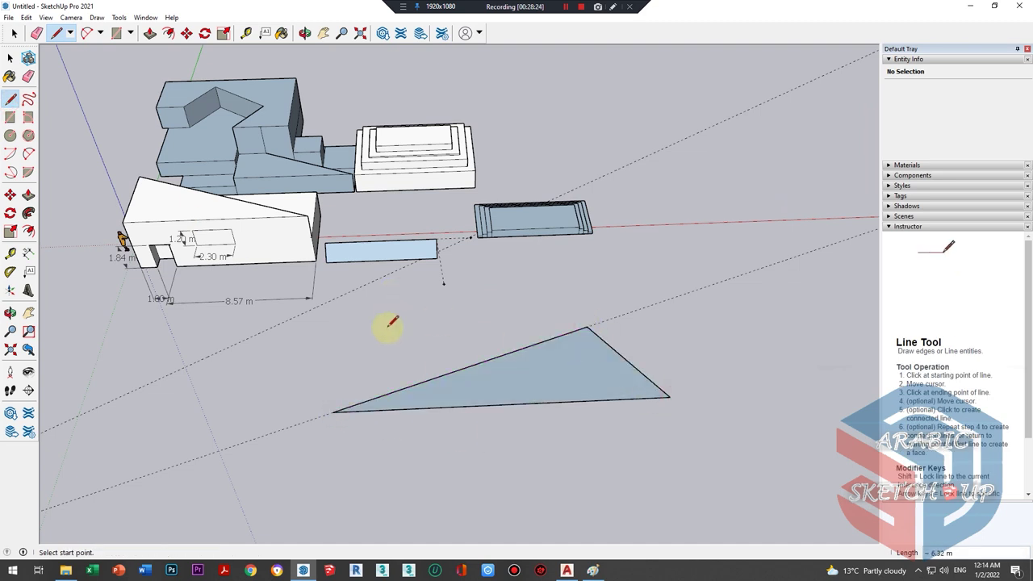
pyautogui.moveTo(380, 323)
pyautogui.mouseDown(button='middle')
pyautogui.moveTo(450, 321)
pyautogui.moveTo(491, 376)
pyautogui.moveTo(452, 363)
pyautogui.mouseUp(button='middle')
# - Add a leader label 'هرم 20 متر' above the stepped building
pyautogui.press('space')
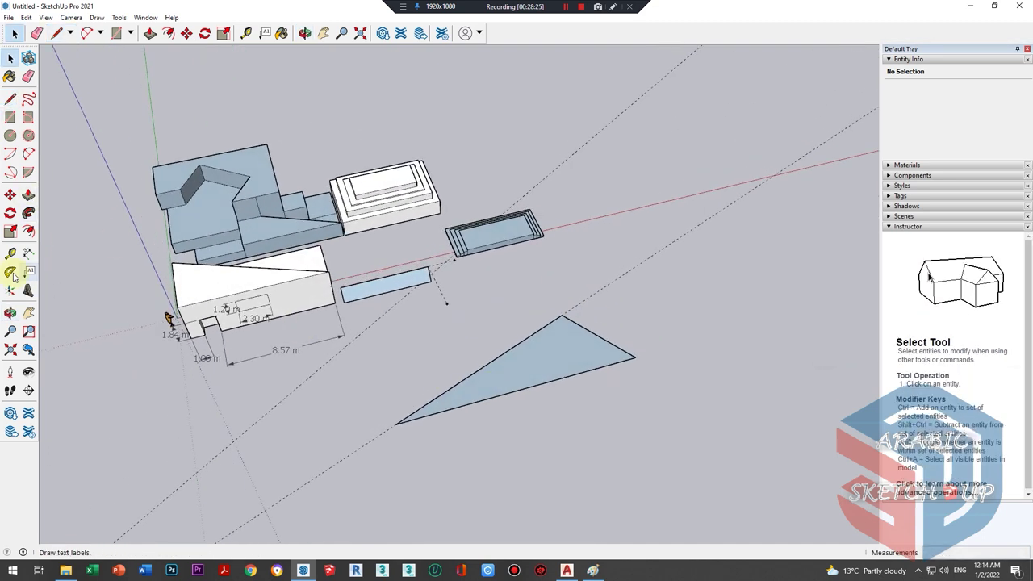
pyautogui.click(28, 271)
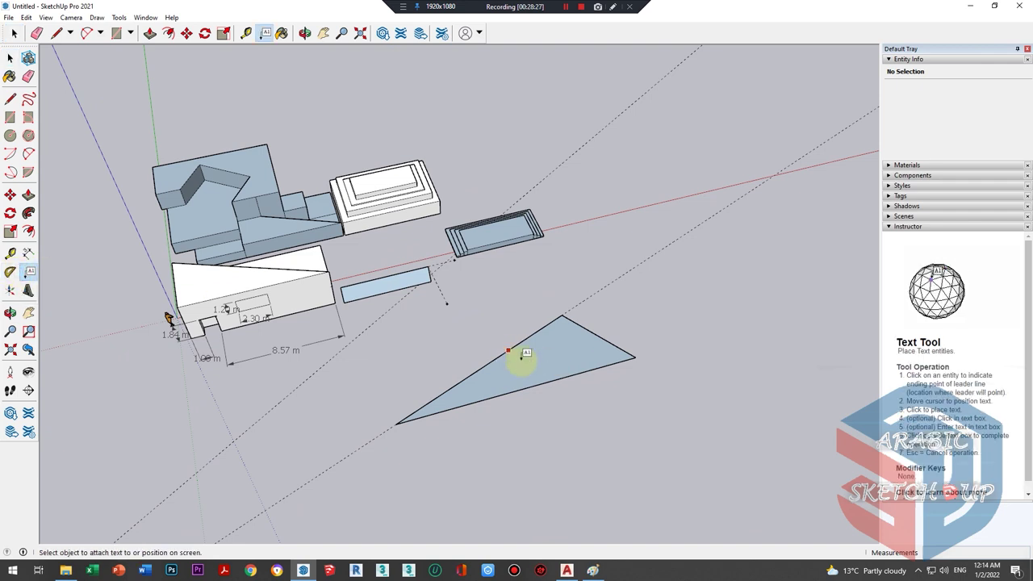
pyautogui.moveTo(537, 362)
pyautogui.mouseDown(button='middle')
pyautogui.moveTo(438, 339)
pyautogui.moveTo(212, 368)
pyautogui.moveTo(347, 278)
pyautogui.mouseUp(button='middle')
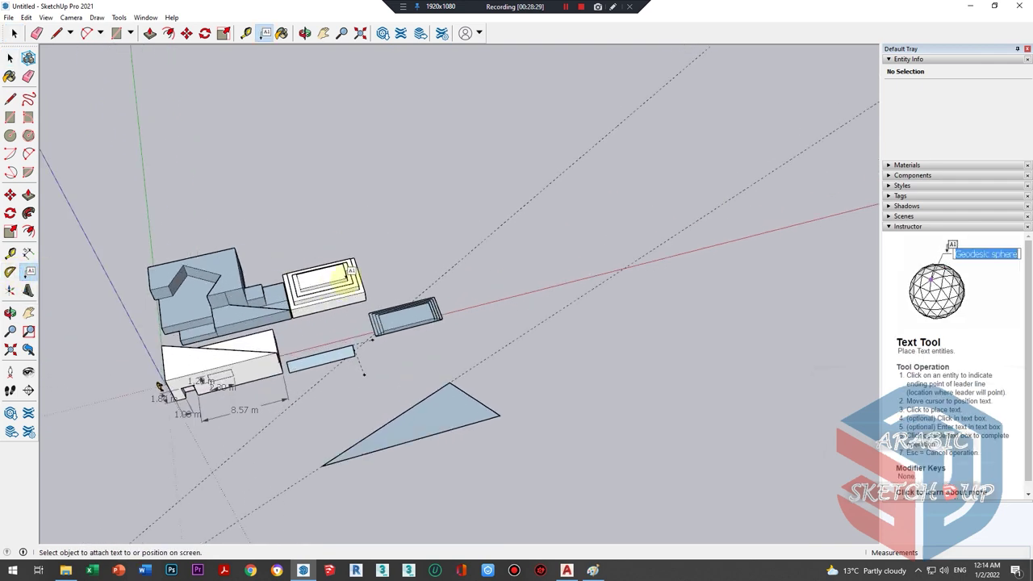
pyautogui.click(325, 293)
pyautogui.click(386, 167)
pyautogui.write('هرم')
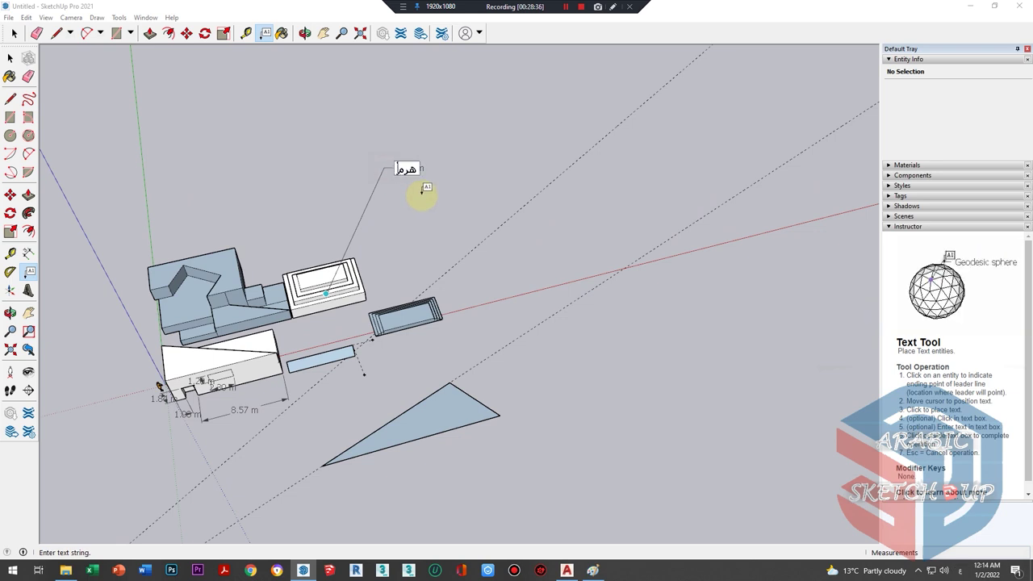
pyautogui.write(' 20')
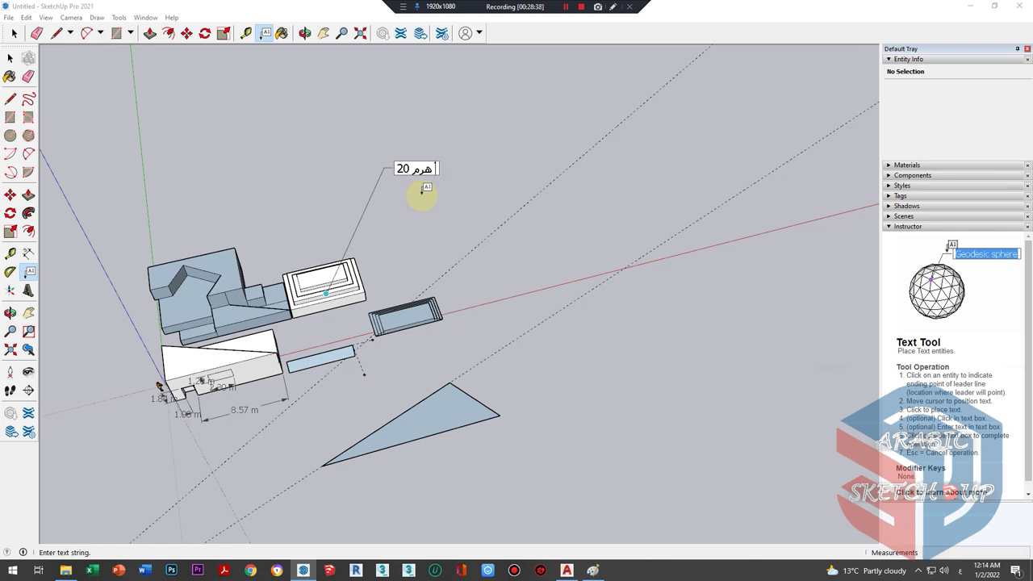
pyautogui.write(' ة متر')
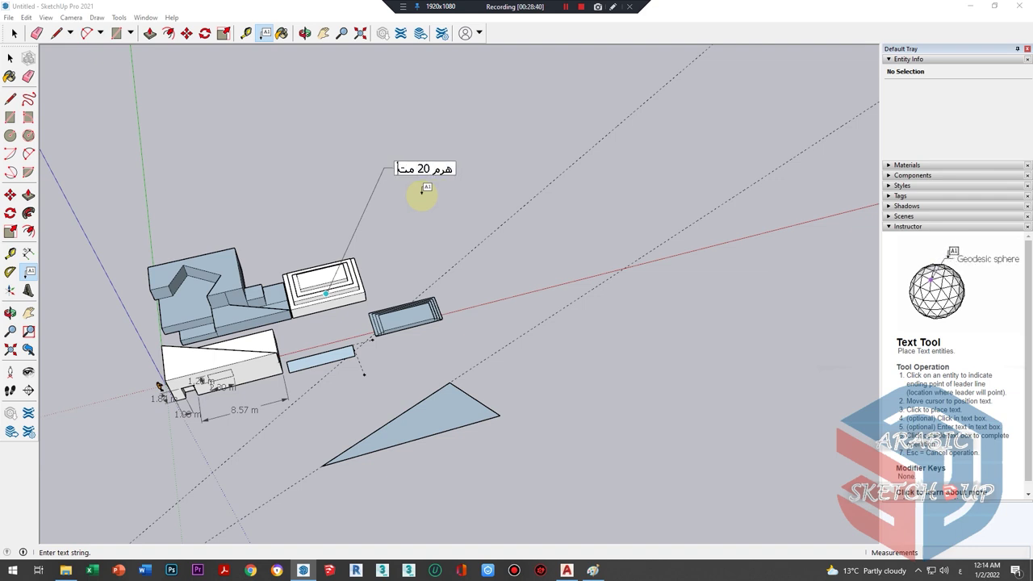
pyautogui.press('Return')
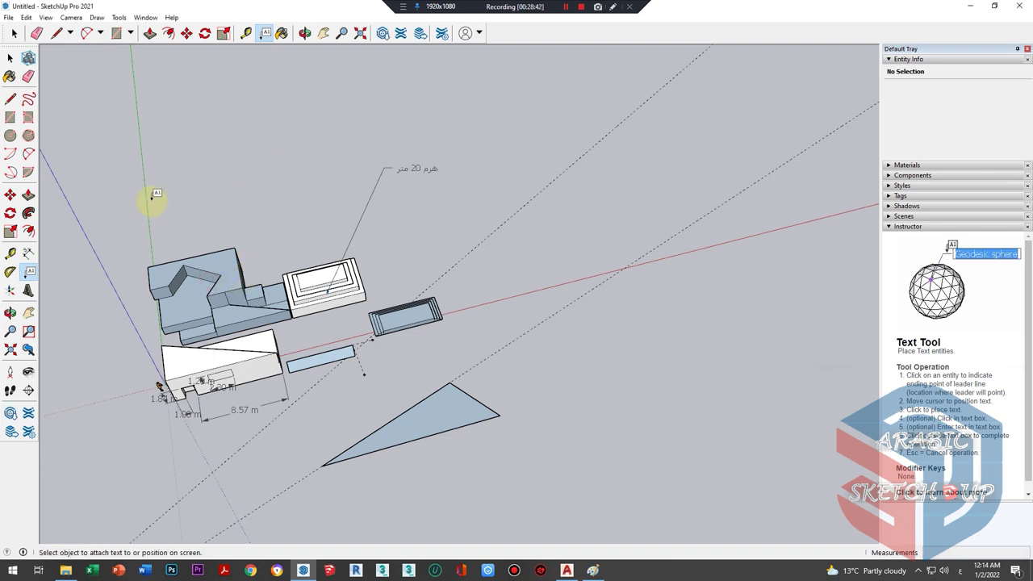
# - Label the large building 'عمارة 50 متر' and tag the triangle with its 46.45 m² area
pyautogui.click(211, 259)
pyautogui.click(146, 174)
pyautogui.write('عمارة 5')
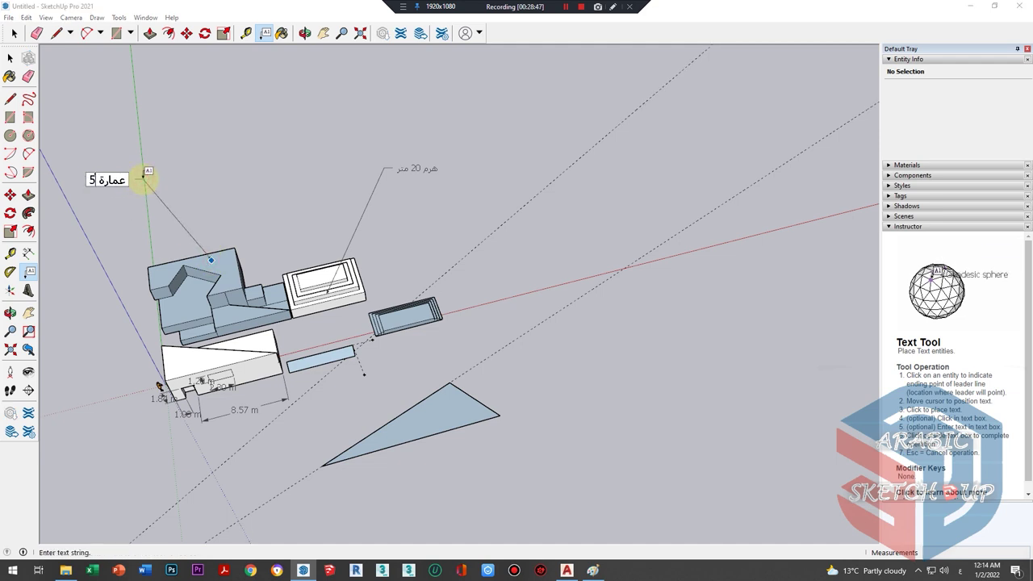
pyautogui.write('0 م')
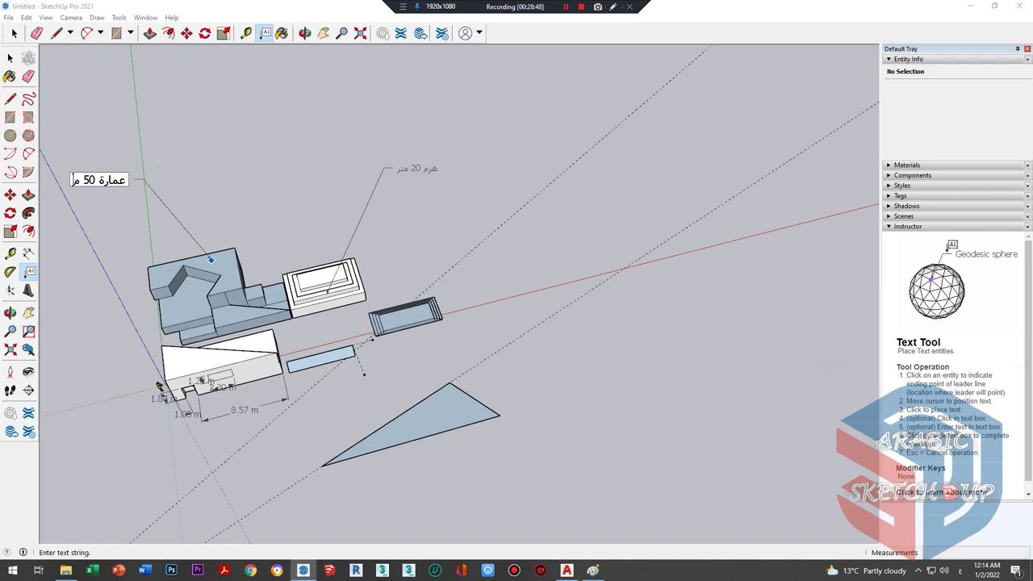
pyautogui.write('تر')
pyautogui.click(482, 417)
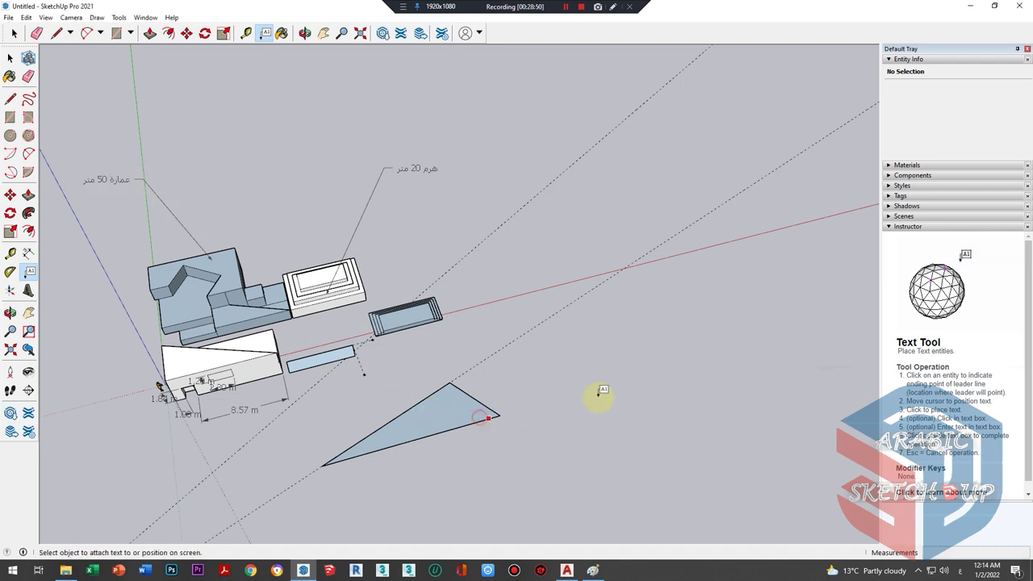
pyautogui.click(473, 411)
pyautogui.click(593, 293)
pyautogui.moveTo(594, 361)
pyautogui.mouseDown(button='middle')
pyautogui.moveTo(511, 318)
pyautogui.moveTo(479, 374)
pyautogui.mouseUp(button='middle')
# - Orbit to look down on the model and delete the two Arabic leader labels
pyautogui.press('space')
pyautogui.scroll(-3, 478, 374)
pyautogui.scroll(-2, 300, 315)
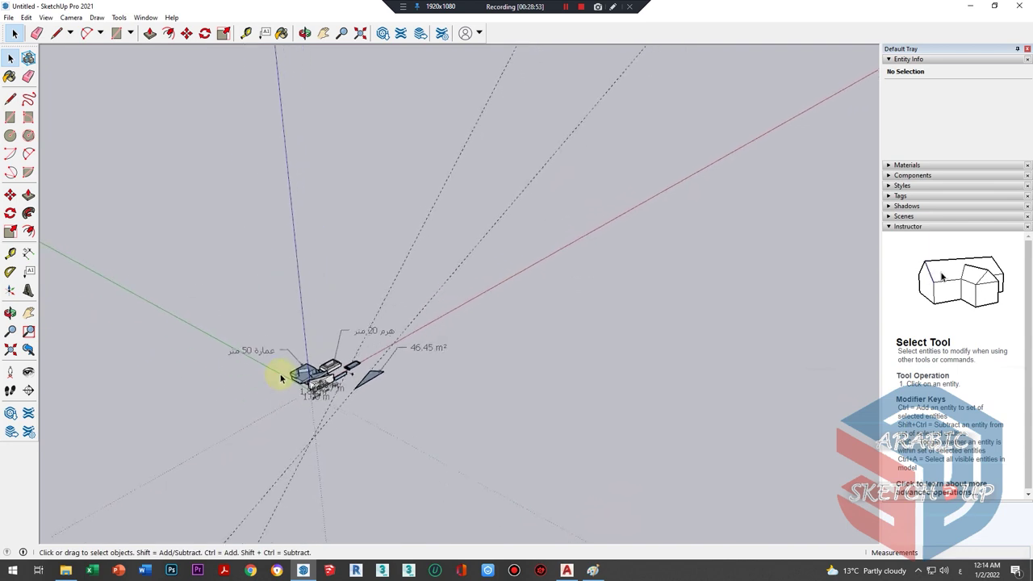
pyautogui.scroll(-2, 272, 369)
pyautogui.scroll(-1, 277, 376)
pyautogui.scroll(2, 328, 369)
pyautogui.scroll(2, 263, 396)
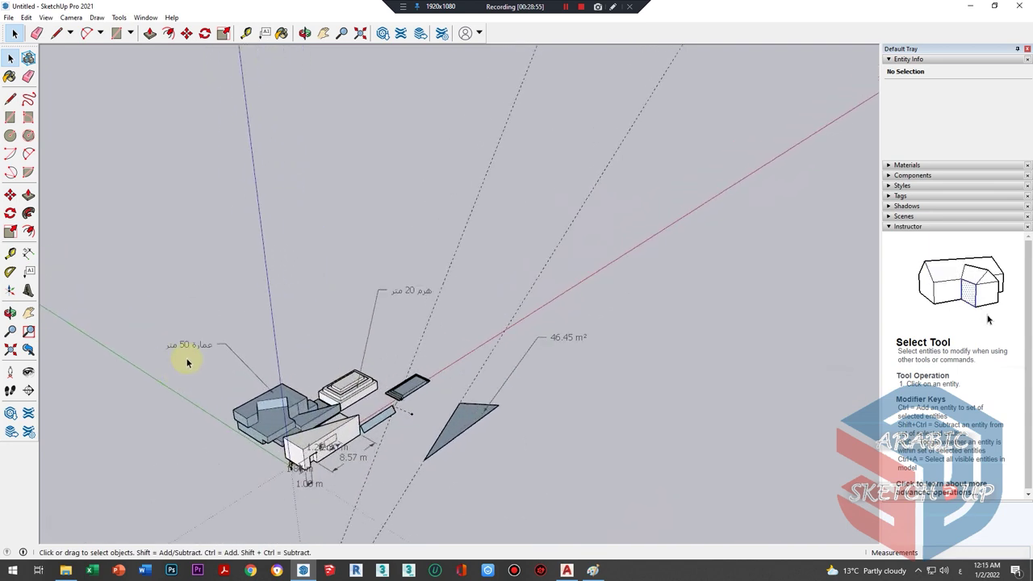
pyautogui.moveTo(535, 315)
pyautogui.mouseDown(button='middle')
pyautogui.moveTo(533, 247)
pyautogui.moveTo(357, 398)
pyautogui.mouseUp(button='middle')
pyautogui.scroll(3, 325, 258)
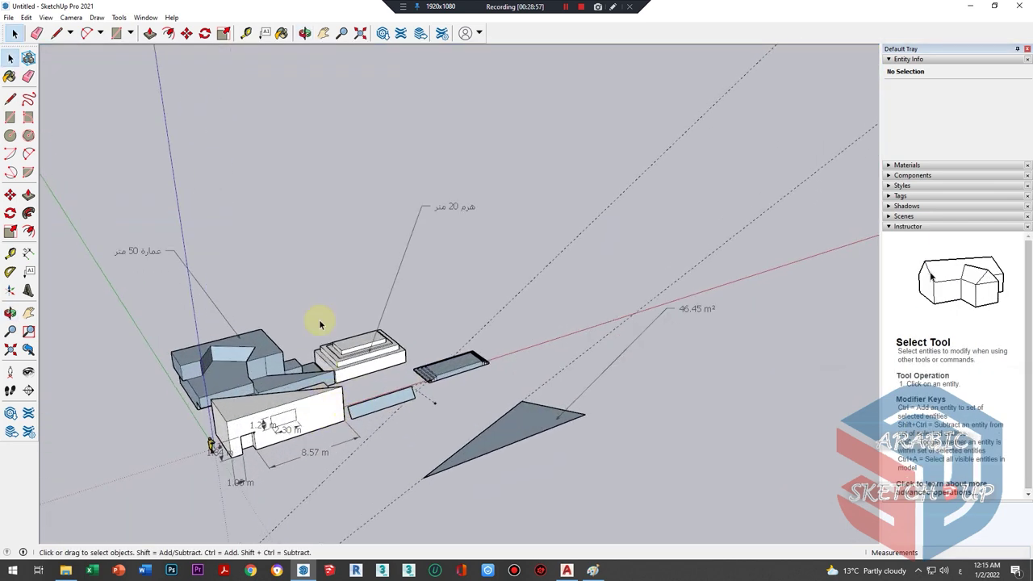
pyautogui.moveTo(325, 258); pyautogui.dragTo(293, 379, button='middle')
pyautogui.scroll(-2, 293, 379)
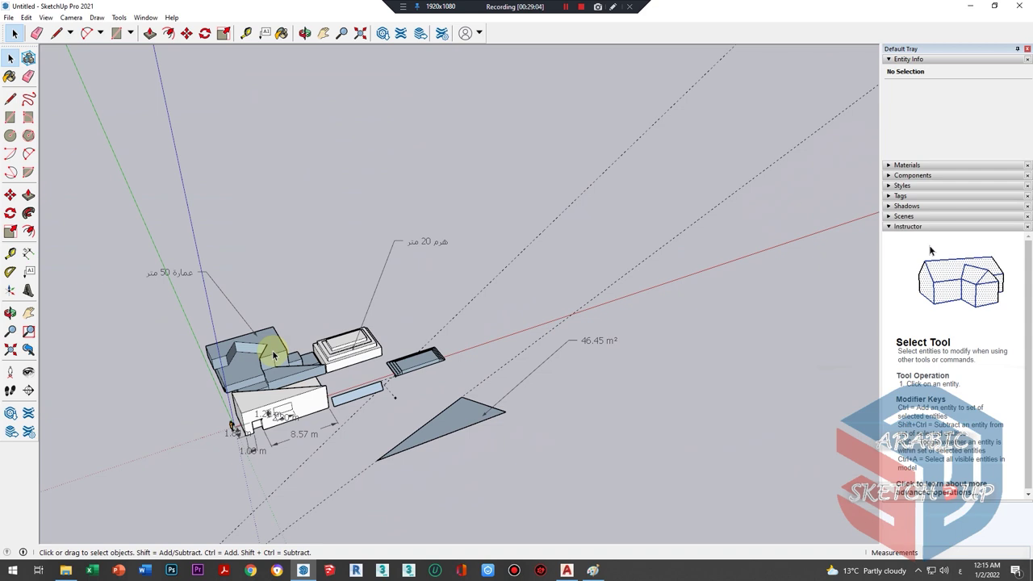
pyautogui.click(198, 281)
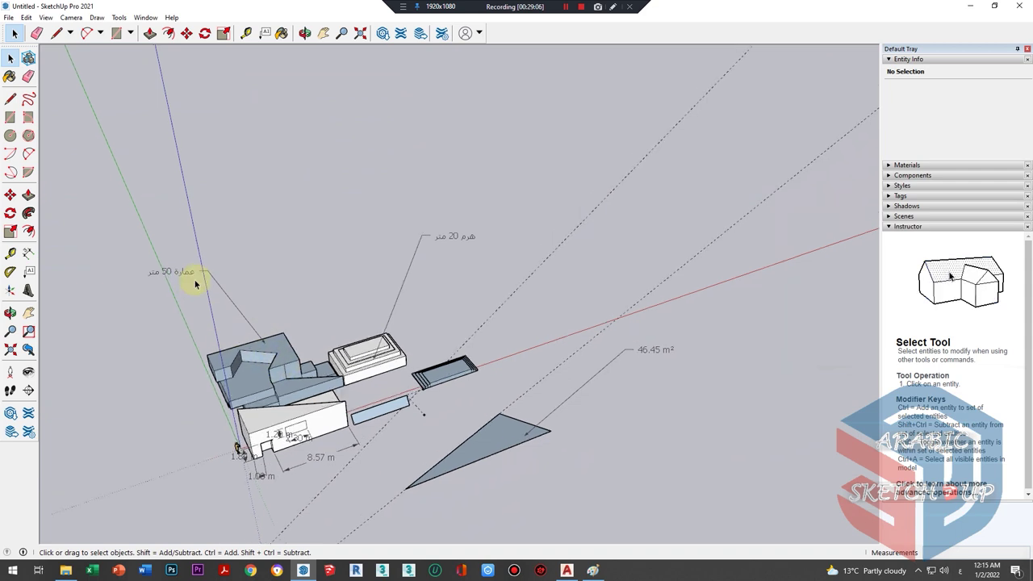
pyautogui.keyDown('ctrl'); pyautogui.click(134, 299); pyautogui.keyUp('ctrl')
pyautogui.press('Delete')
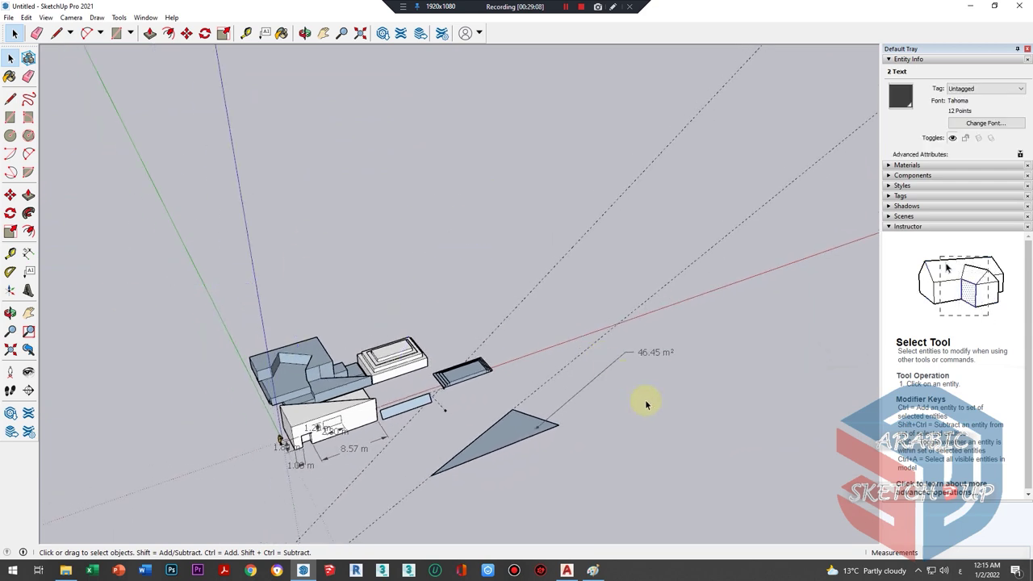
# - Delete all the dashed guide lines from the model
pyautogui.click(404, 449)
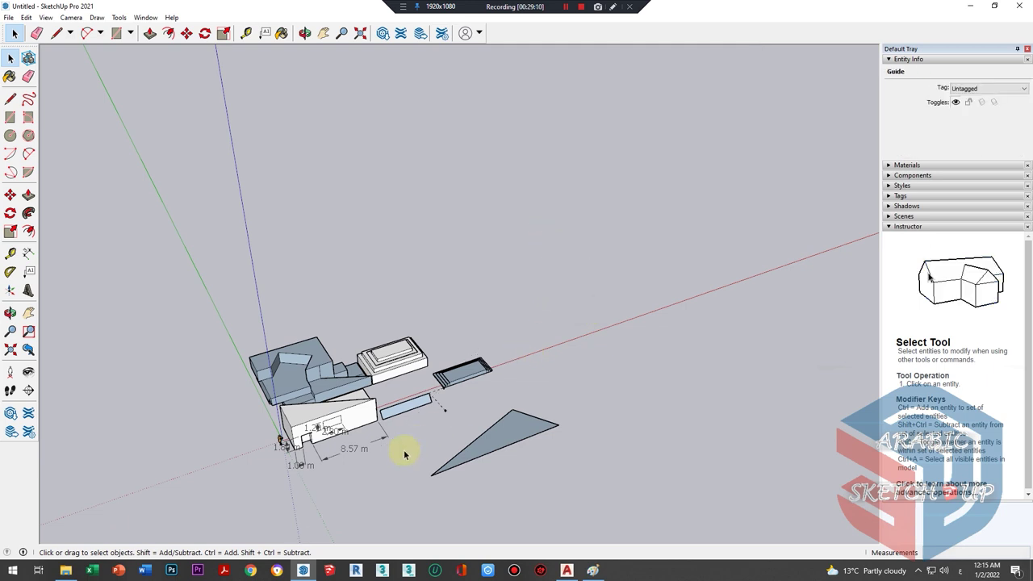
pyautogui.press('Delete')
pyautogui.scroll(2, 281, 441)
pyautogui.scroll(2, 282, 442)
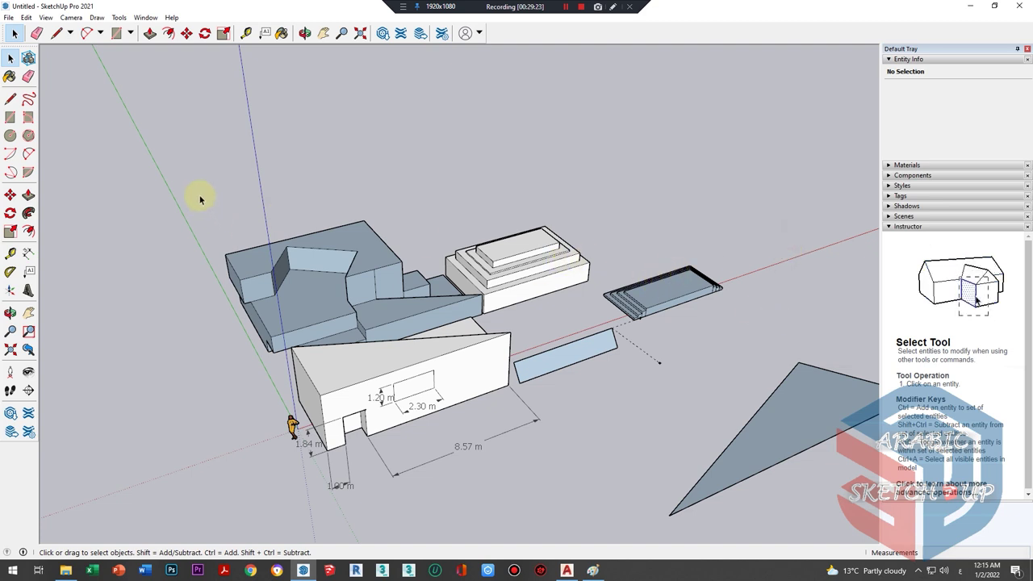
pyautogui.moveTo(233, 215); pyautogui.dragTo(147, 223, button='middle')
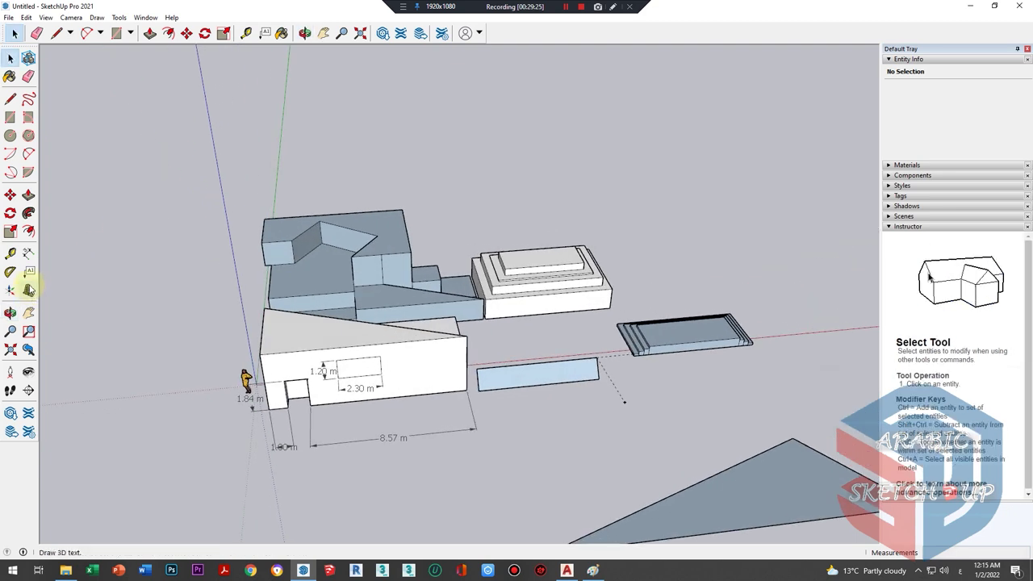
# - Start 3D text and replace the Arabic text with the name in English
pyautogui.click(29, 291)
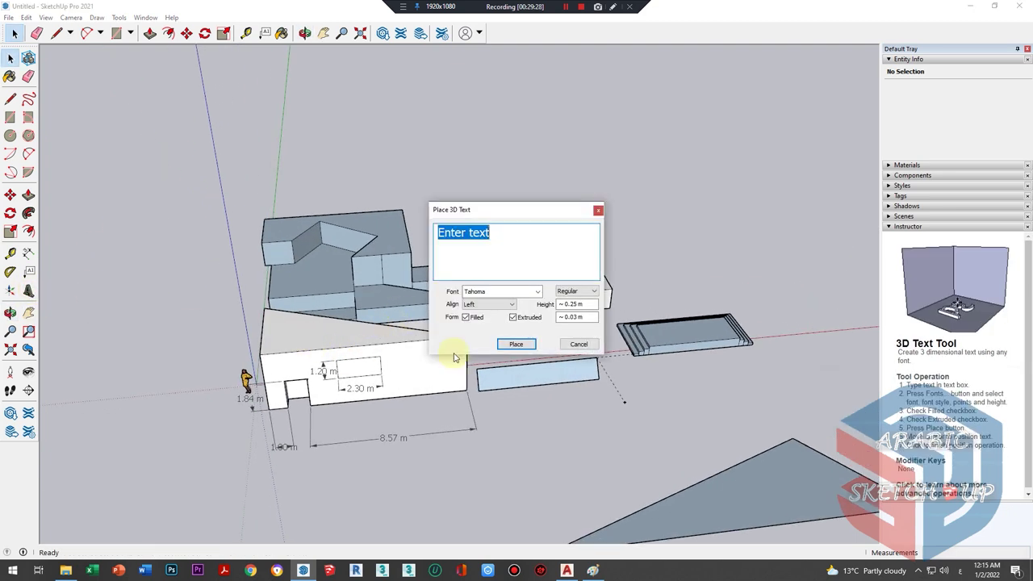
pyautogui.write('نسخة')
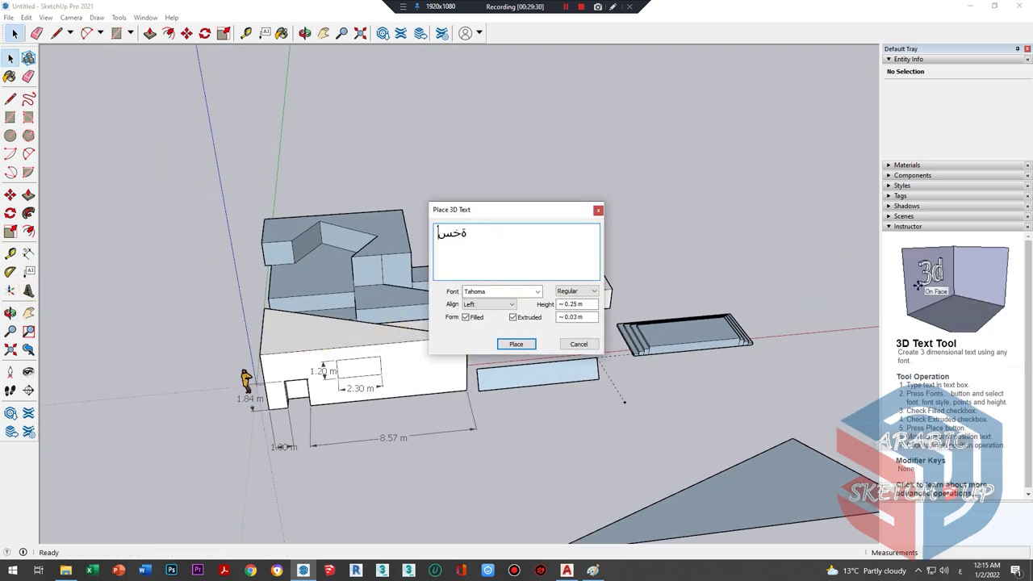
pyautogui.hotkey('ctrl', 'a')
pyautogui.press('BackSpace')
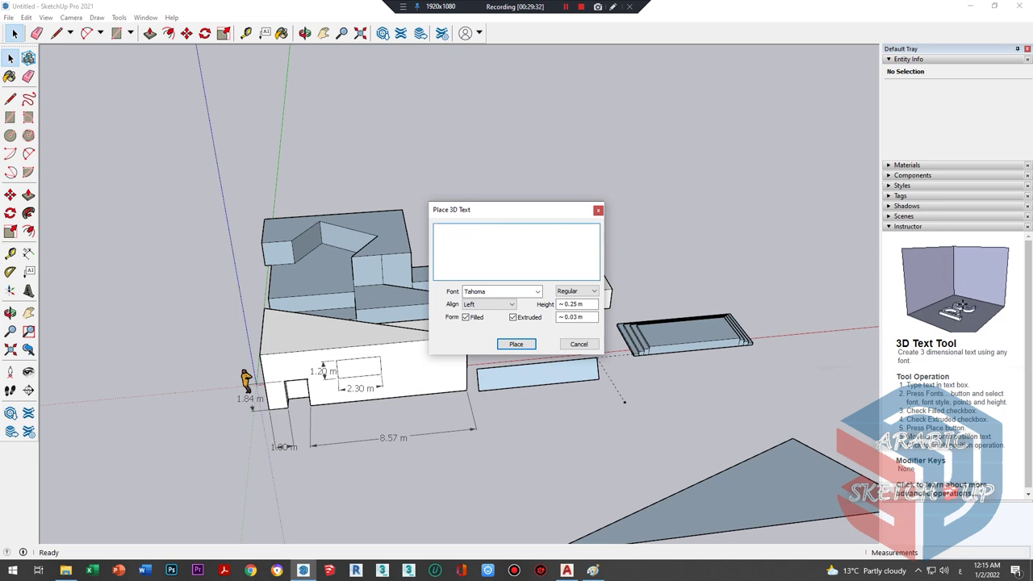
pyautogui.hotkey('alt', 'shift')
pyautogui.write('mostafa')
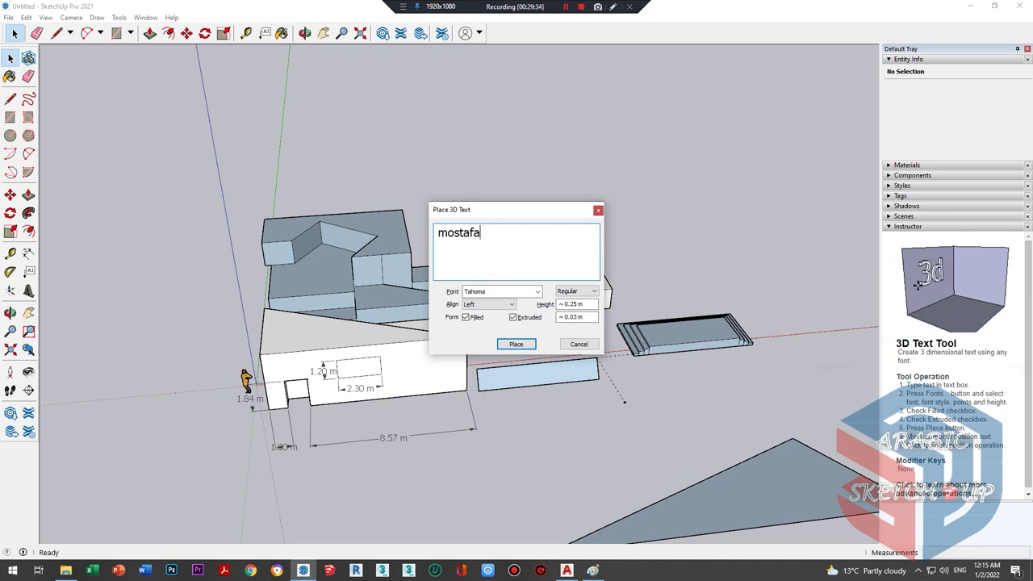
# - Set the 3D text font to Yu Gothic UI Semibold in Bold style
pyautogui.click(482, 297)
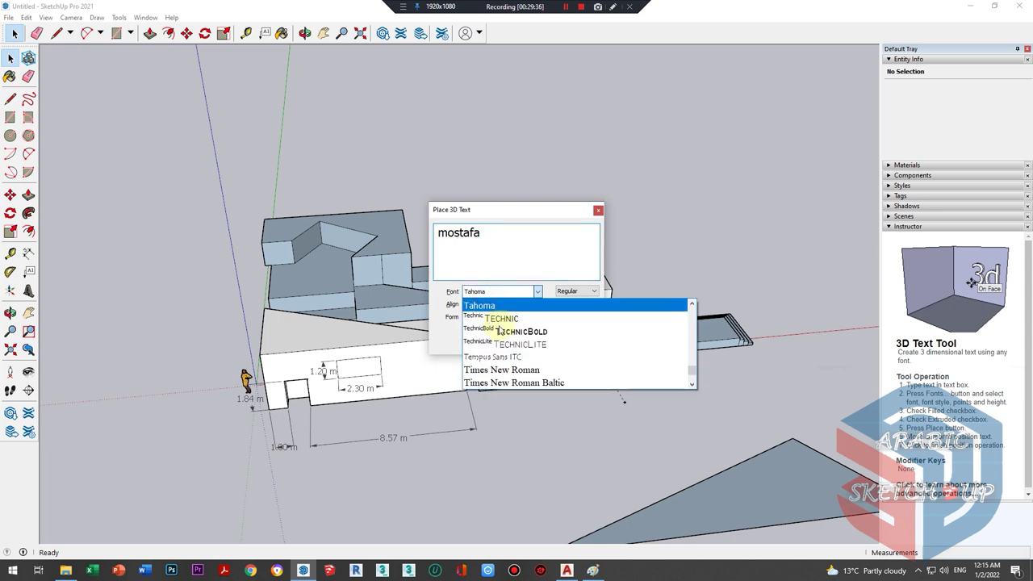
pyautogui.click(492, 327)
pyautogui.click(500, 291)
pyautogui.scroll(-3, 505, 367)
pyautogui.click(513, 378)
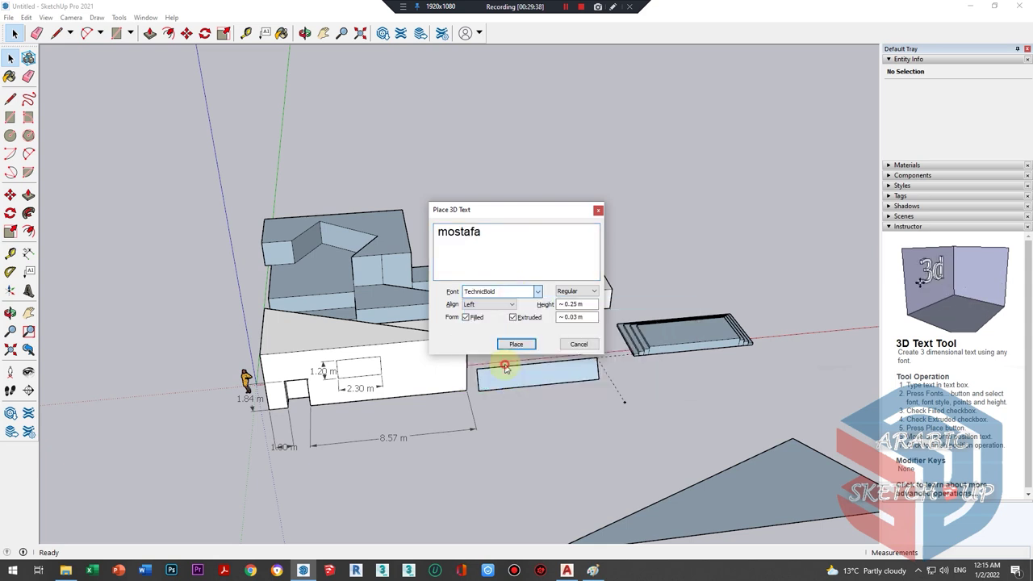
pyautogui.doubleClick(479, 232)
pyautogui.click(518, 290)
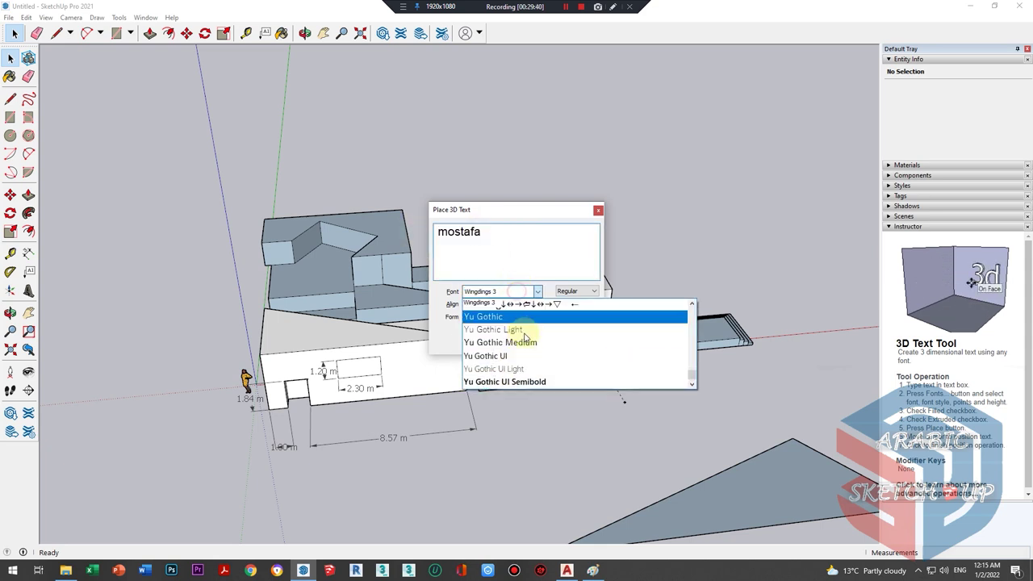
pyautogui.click(501, 353)
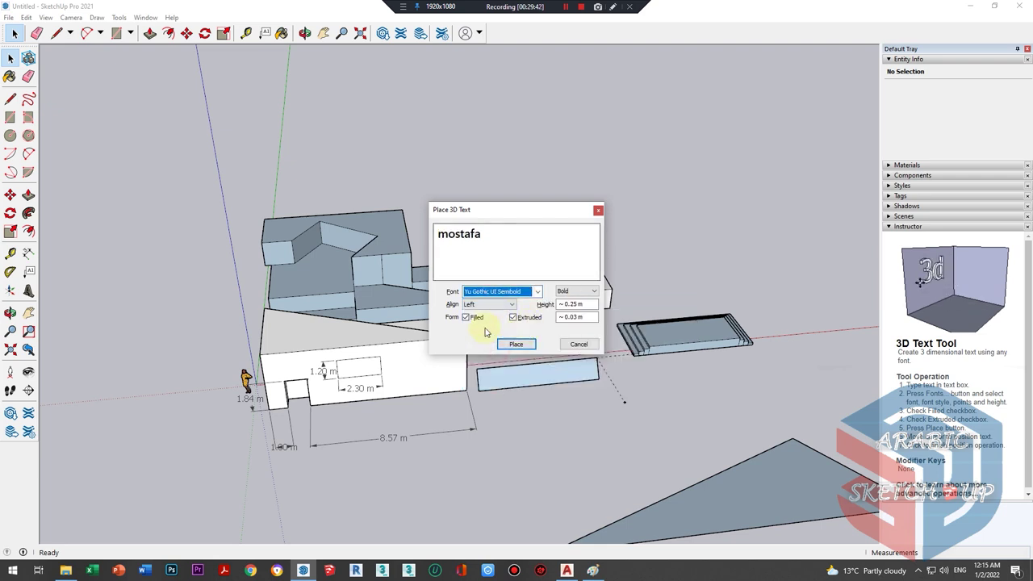
pyautogui.click(564, 294)
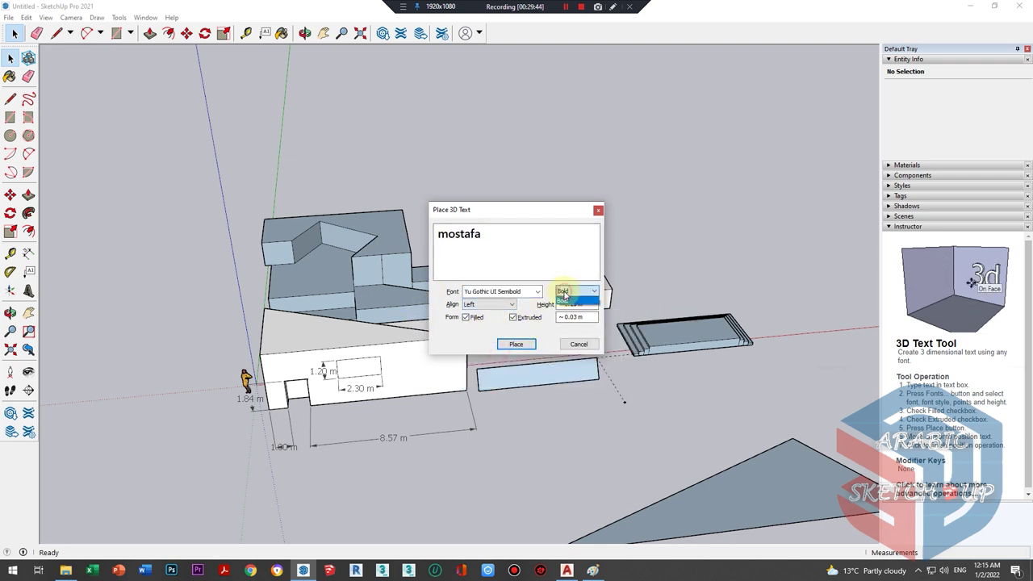
pyautogui.click(573, 293)
pyautogui.click(515, 344)
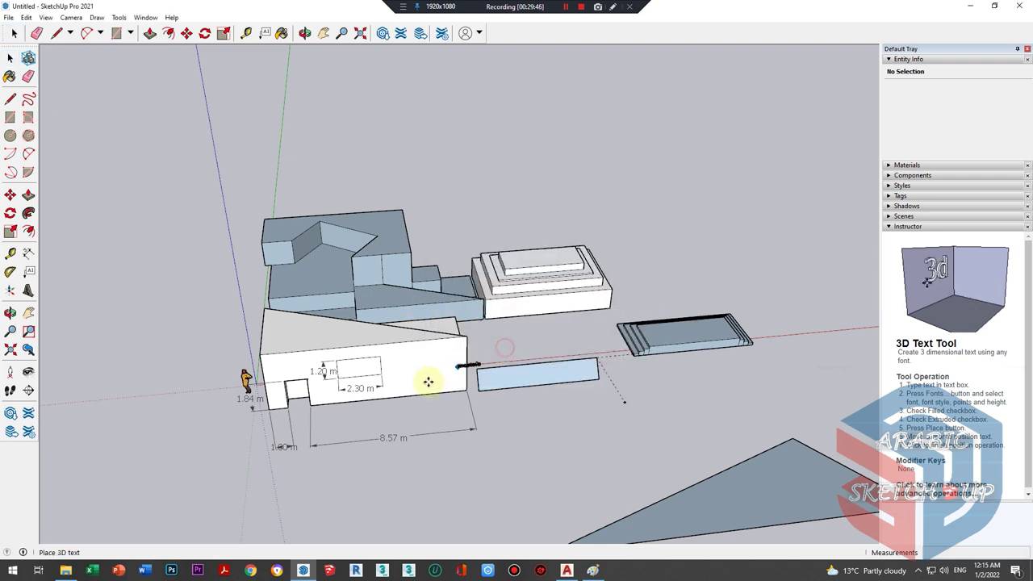
# - Place the 3D text on the building's front wall
pyautogui.scroll(2, 403, 376)
pyautogui.scroll(3, 419, 371)
pyautogui.click(424, 370)
pyautogui.moveTo(486, 392); pyautogui.dragTo(581, 259, button='middle')
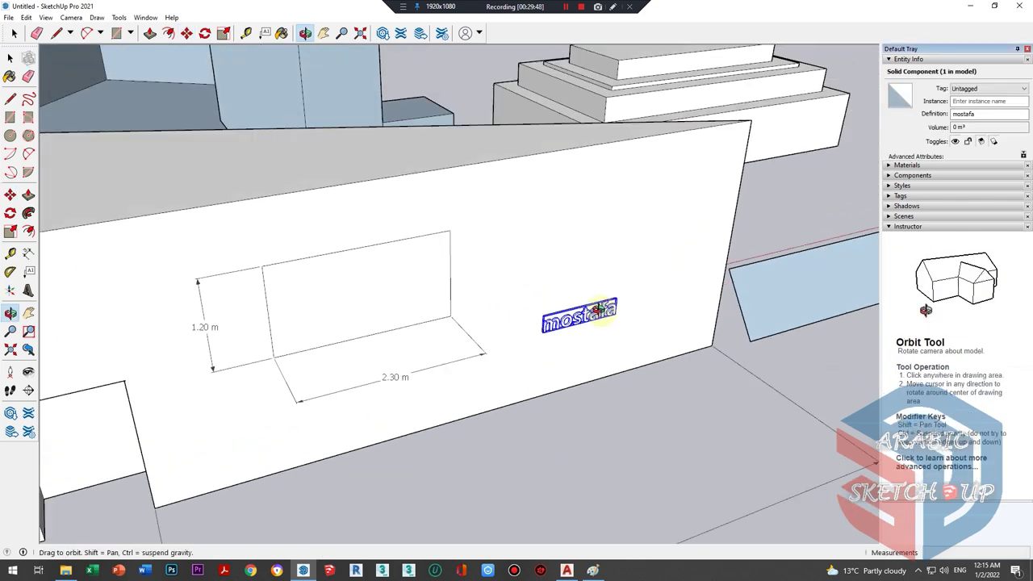
pyautogui.scroll(3, 645, 275)
# - Scale the 3D text 15 times along blue and 1.5 times along red
pyautogui.press('s')
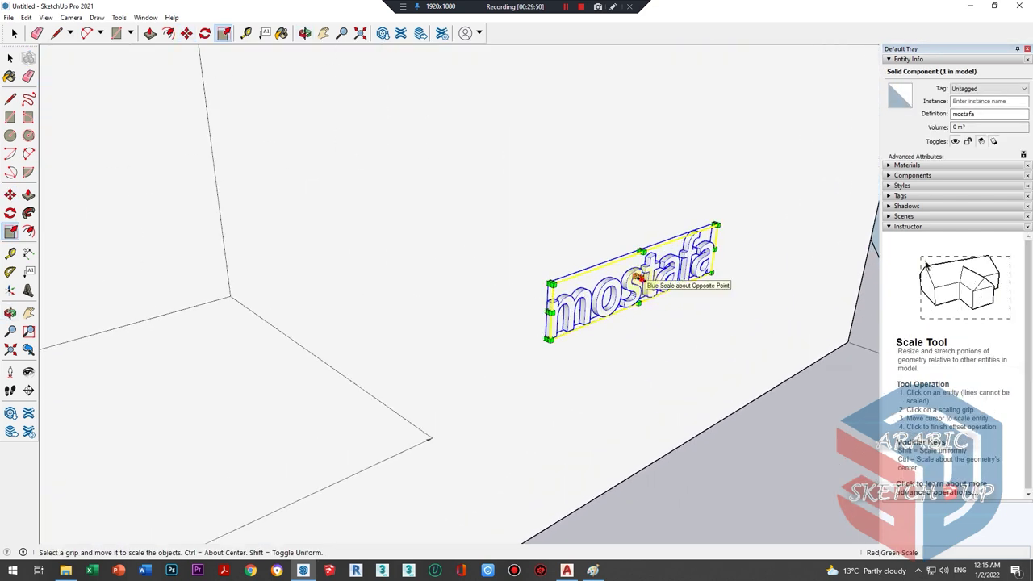
pyautogui.click(650, 278)
pyautogui.write('15')
pyautogui.press('Return')
pyautogui.moveTo(689, 361); pyautogui.dragTo(516, 307, button='middle')
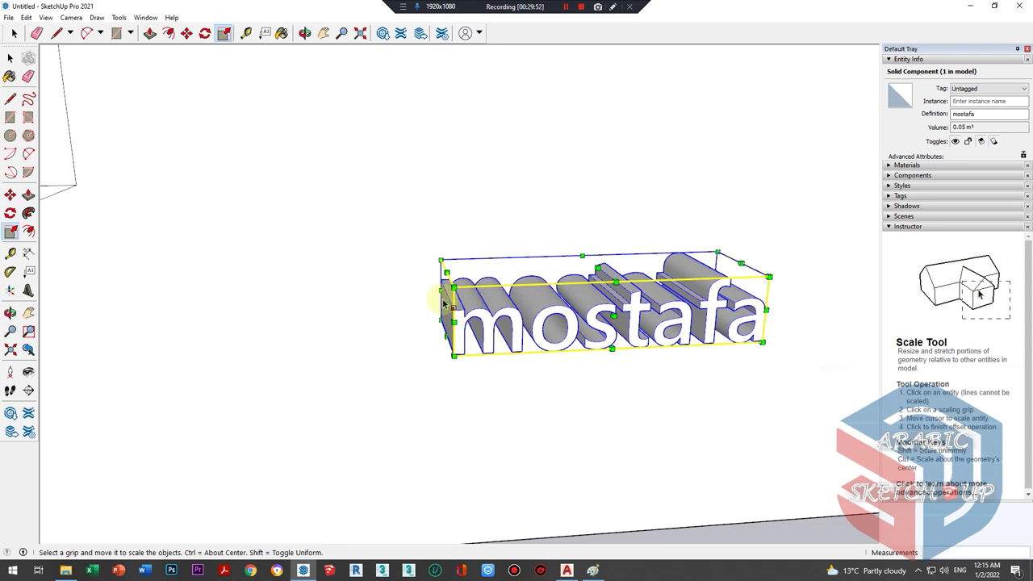
pyautogui.moveTo(439, 297); pyautogui.dragTo(319, 313)
pyautogui.scroll(-2, 317, 311)
pyautogui.press('space')
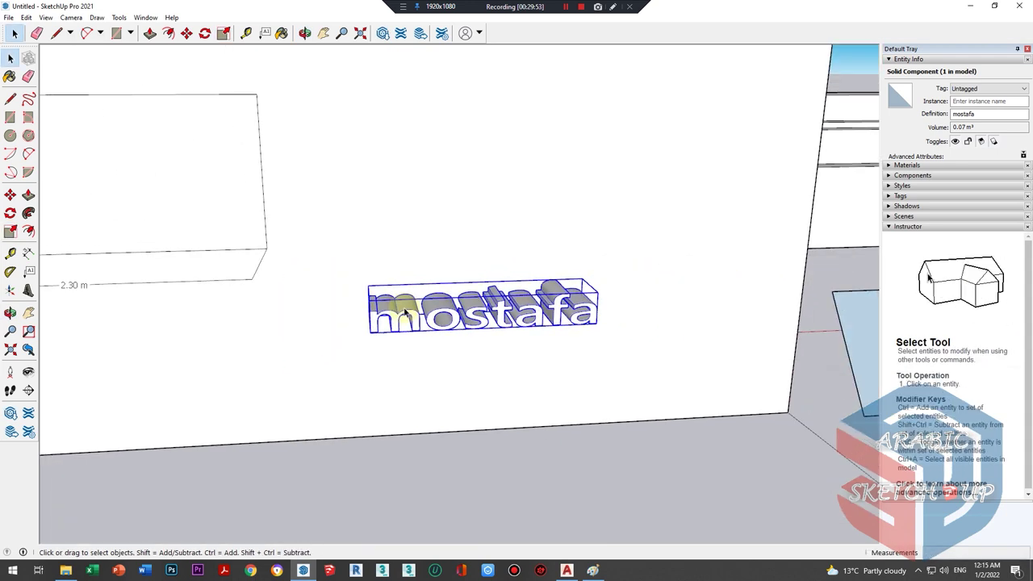
pyautogui.scroll(-5, 379, 339)
pyautogui.scroll(-2, 389, 309)
pyautogui.click(388, 309)
pyautogui.moveTo(396, 317)
pyautogui.mouseDown(button='middle')
pyautogui.moveTo(553, 215)
pyautogui.moveTo(323, 269)
pyautogui.moveTo(490, 237)
pyautogui.moveTo(364, 231)
pyautogui.moveTo(387, 219)
pyautogui.mouseUp(button='middle')
pyautogui.moveTo(449, 177); pyautogui.dragTo(392, 219, button='middle')
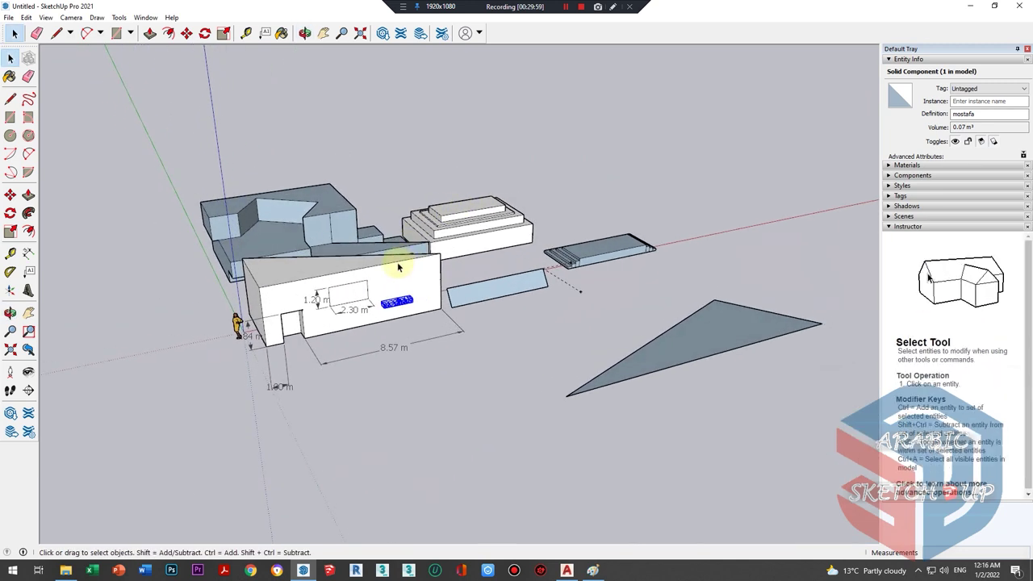
pyautogui.scroll(3, 161, 270)
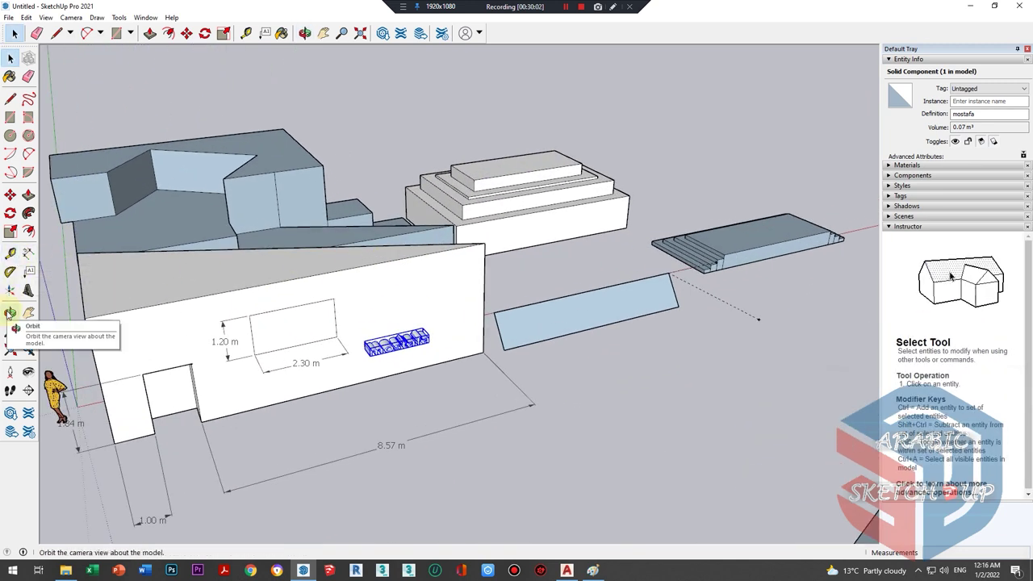
pyautogui.click(10, 313)
pyautogui.moveTo(438, 224)
pyautogui.mouseDown()
pyautogui.moveTo(461, 188)
pyautogui.moveTo(113, 291)
pyautogui.mouseUp()
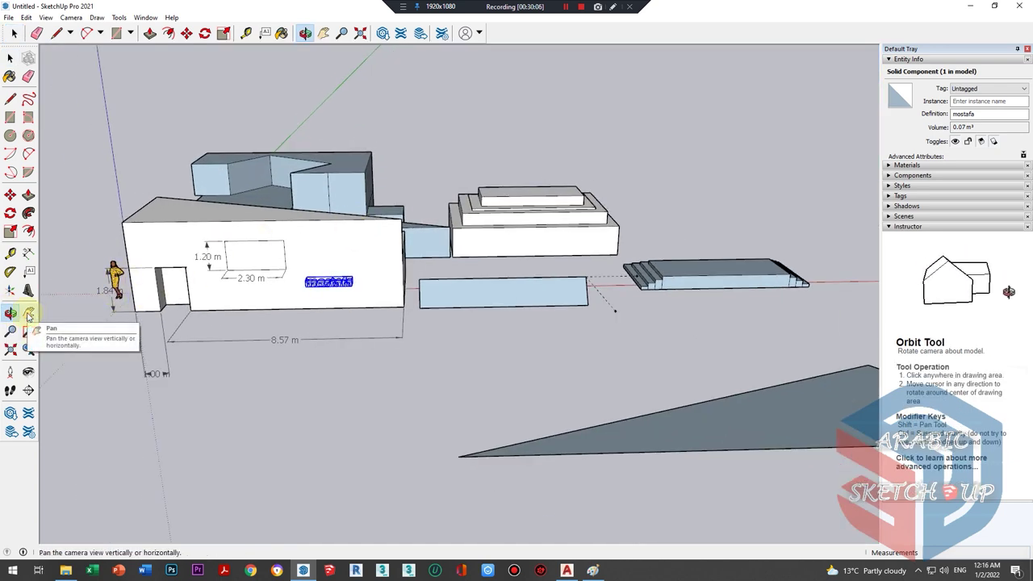
pyautogui.click(28, 314)
pyautogui.moveTo(266, 293)
pyautogui.mouseDown()
pyautogui.moveTo(477, 352)
pyautogui.moveTo(458, 399)
pyautogui.moveTo(509, 302)
pyautogui.moveTo(390, 216)
pyautogui.mouseUp()
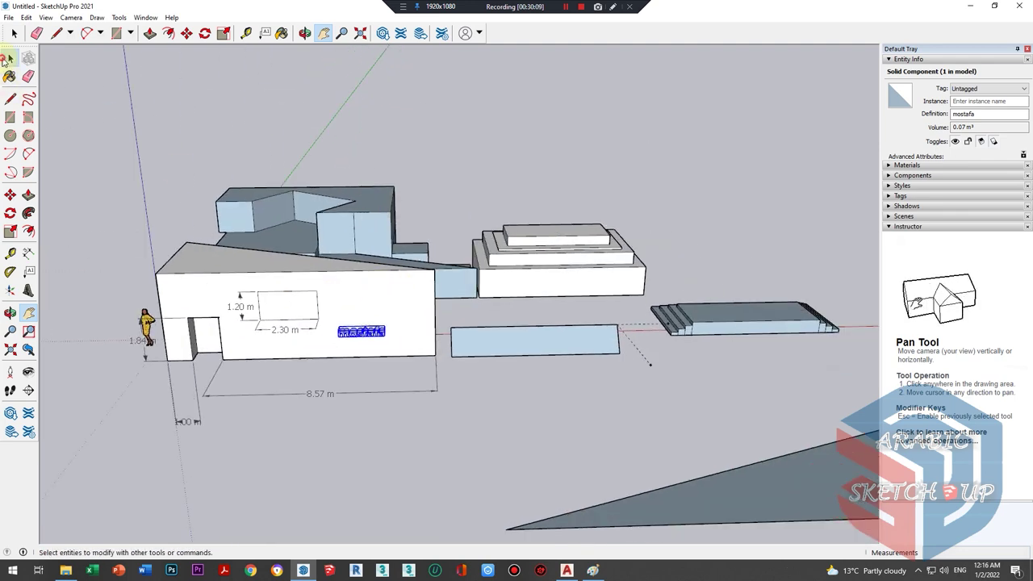
pyautogui.click(8, 58)
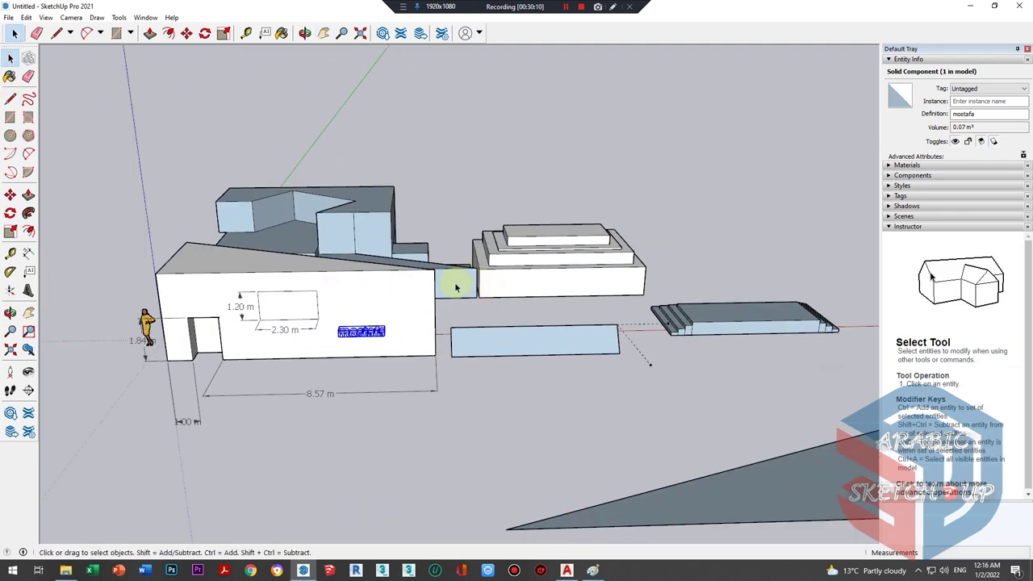
pyautogui.press('o')
pyautogui.moveTo(452, 280)
pyautogui.mouseDown()
pyautogui.moveTo(281, 201)
pyautogui.moveTo(605, 337)
pyautogui.moveTo(339, 330)
pyautogui.moveTo(485, 257)
pyautogui.moveTo(334, 272)
pyautogui.moveTo(489, 226)
pyautogui.moveTo(162, 321)
pyautogui.mouseUp()
pyautogui.press('space')
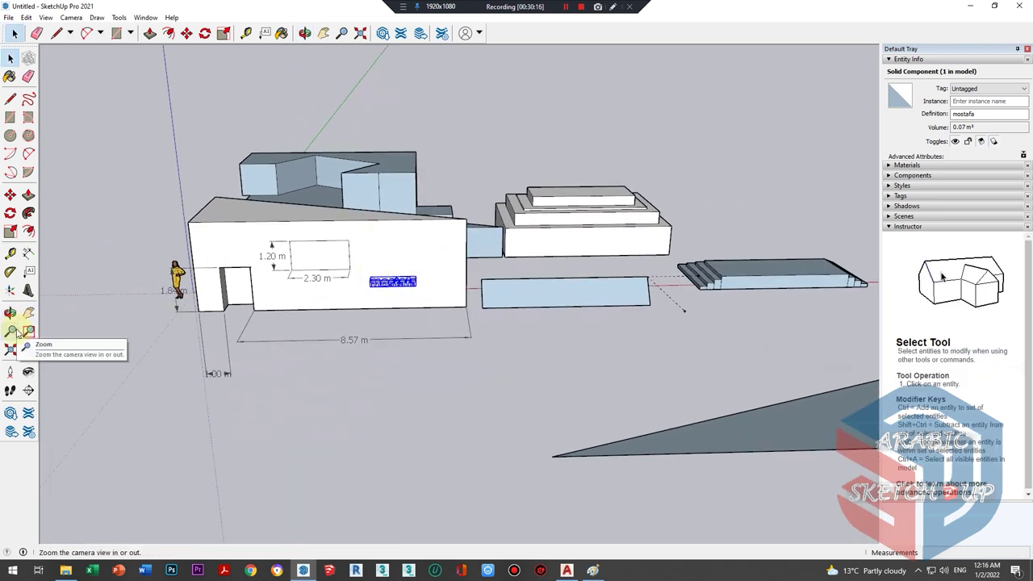
pyautogui.click(12, 331)
pyautogui.moveTo(163, 331)
pyautogui.mouseDown()
pyautogui.moveTo(226, 272)
pyautogui.moveTo(427, 185)
pyautogui.moveTo(316, 422)
pyautogui.moveTo(371, 359)
pyautogui.moveTo(272, 557)
pyautogui.moveTo(420, 390)
pyautogui.mouseUp()
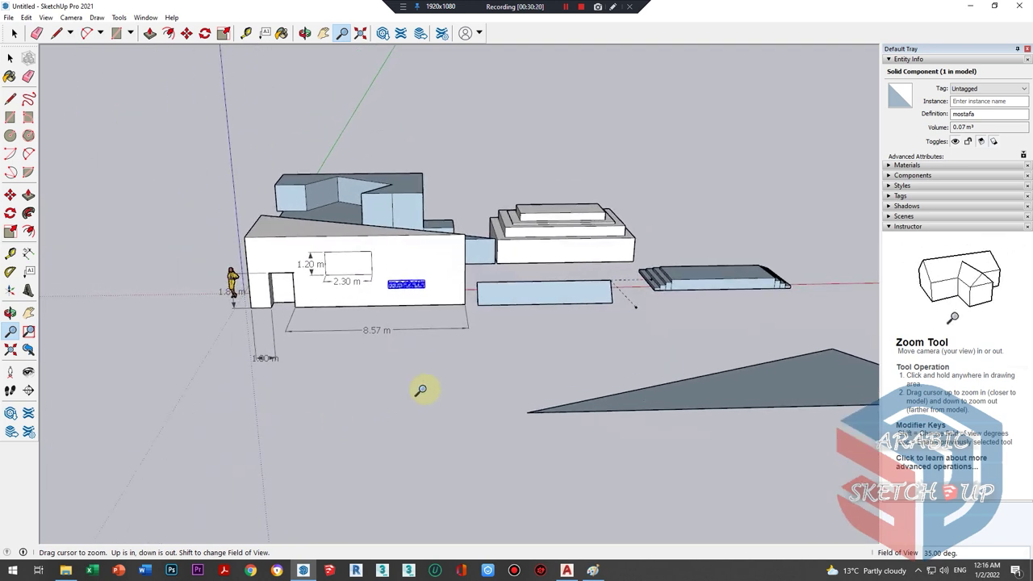
# - Zoom Window in on the standing figure by the building, then orbit higher
pyautogui.click(29, 331)
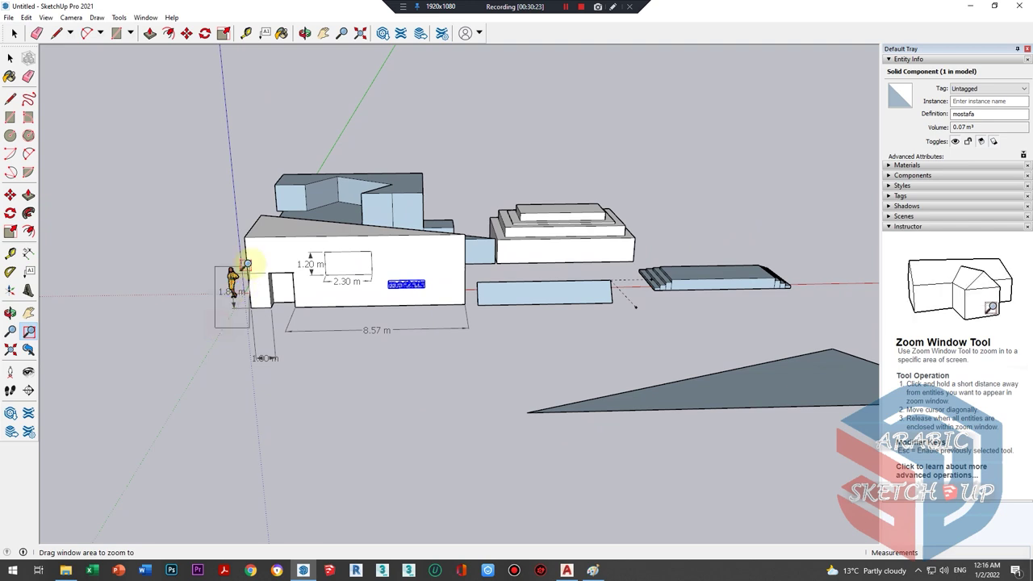
pyautogui.moveTo(248, 264); pyautogui.dragTo(248, 267)
pyautogui.scroll(-3, 236, 339)
pyautogui.scroll(-2, 199, 295)
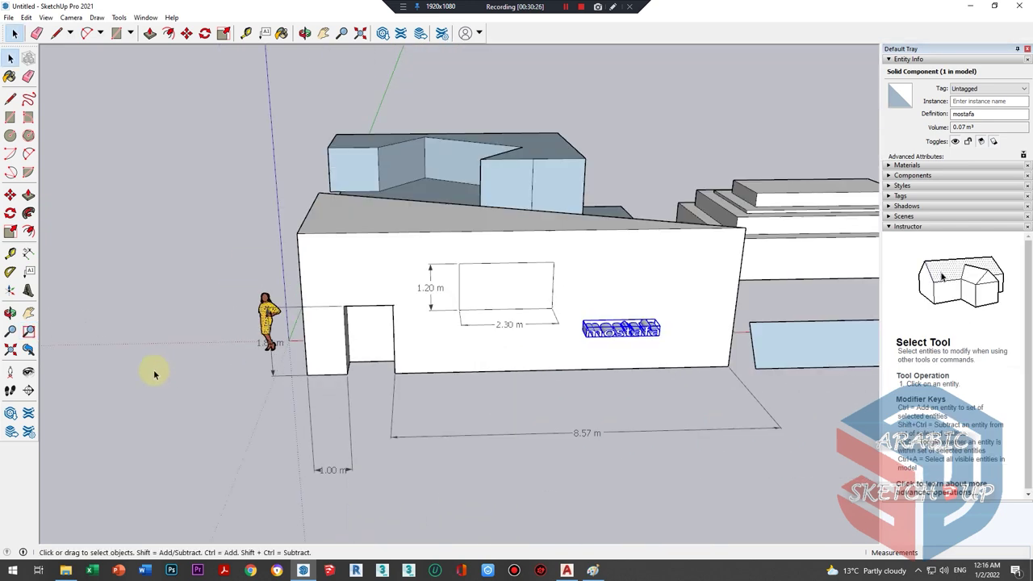
pyautogui.scroll(-2, 153, 369)
pyautogui.scroll(-1, 137, 363)
pyautogui.moveTo(137, 363); pyautogui.dragTo(234, 355, button='middle')
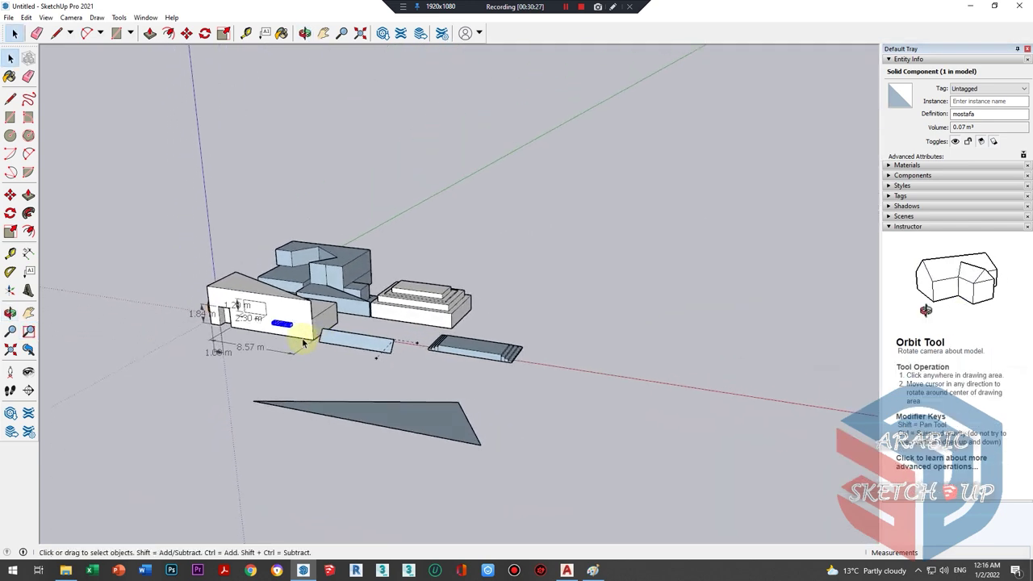
pyautogui.scroll(2, 235, 359)
# - Zoom Window into a small region and orbit around the boxes
pyautogui.click(31, 330)
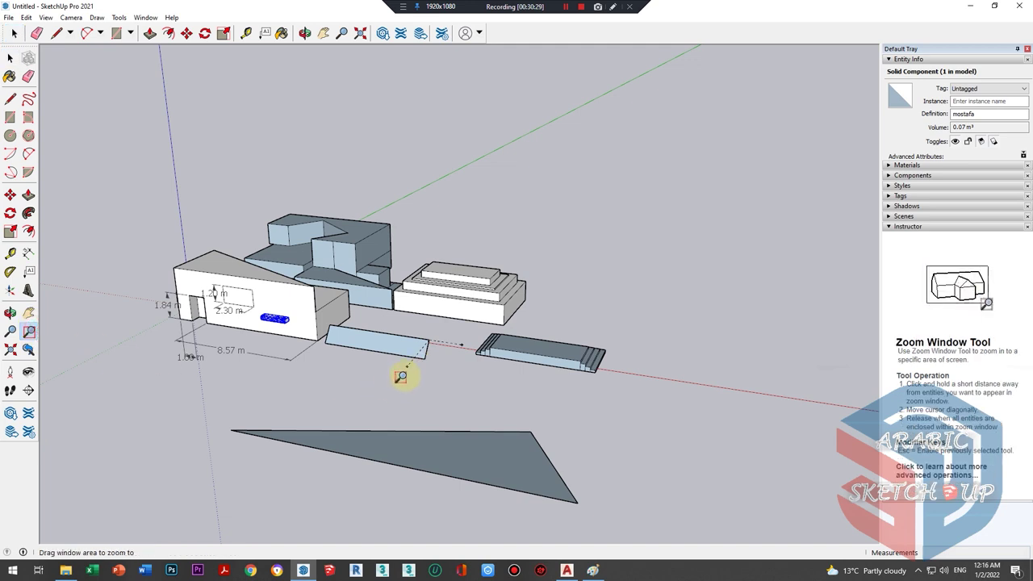
pyautogui.moveTo(401, 283); pyautogui.dragTo(402, 283)
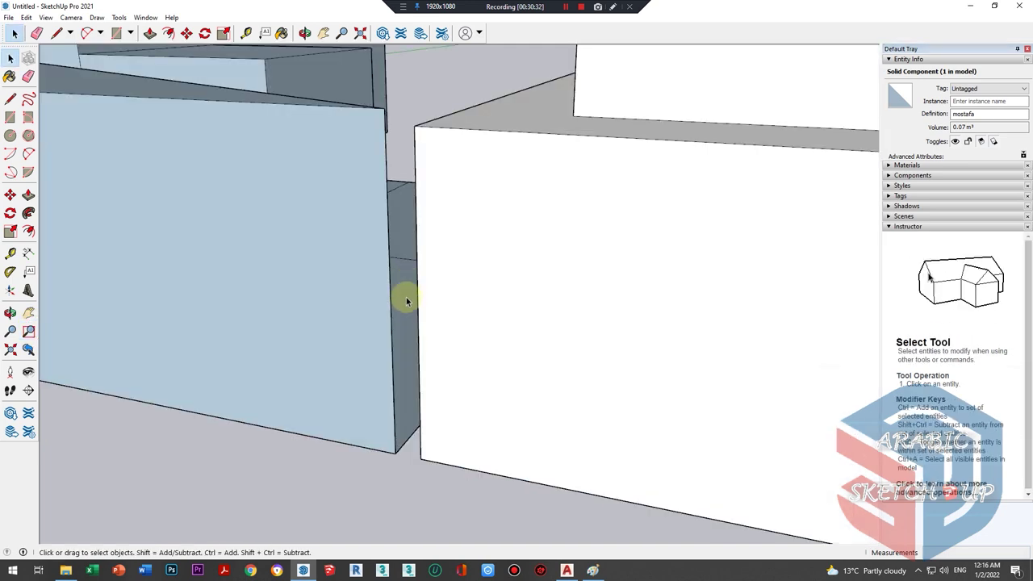
pyautogui.scroll(-5, 393, 330)
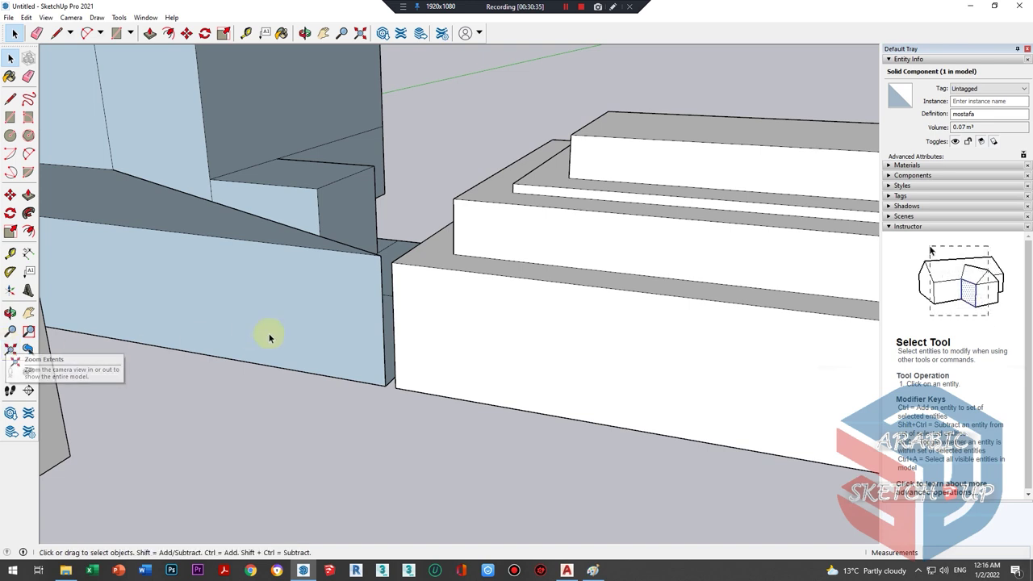
pyautogui.scroll(3, 511, 290)
pyautogui.scroll(3, 557, 265)
pyautogui.moveTo(558, 266)
pyautogui.mouseDown(button='middle')
pyautogui.moveTo(282, 231)
pyautogui.moveTo(765, 334)
pyautogui.moveTo(461, 300)
pyautogui.mouseUp(button='middle')
pyautogui.scroll(-2, 417, 320)
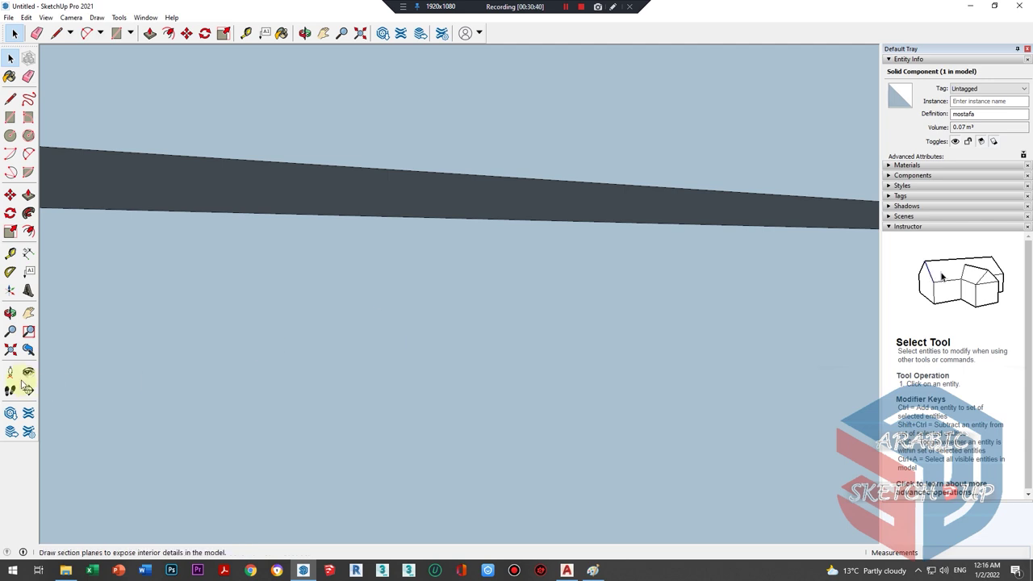
# - Zoom Extents to the whole model, then orbit to a close-up of the stepped block
pyautogui.click(10, 349)
pyautogui.scroll(-2, 311, 346)
pyautogui.moveTo(415, 226)
pyautogui.mouseDown(button='middle')
pyautogui.moveTo(422, 367)
pyautogui.moveTo(339, 323)
pyautogui.moveTo(618, 331)
pyautogui.moveTo(281, 328)
pyautogui.mouseUp(button='middle')
pyautogui.scroll(2, 282, 327)
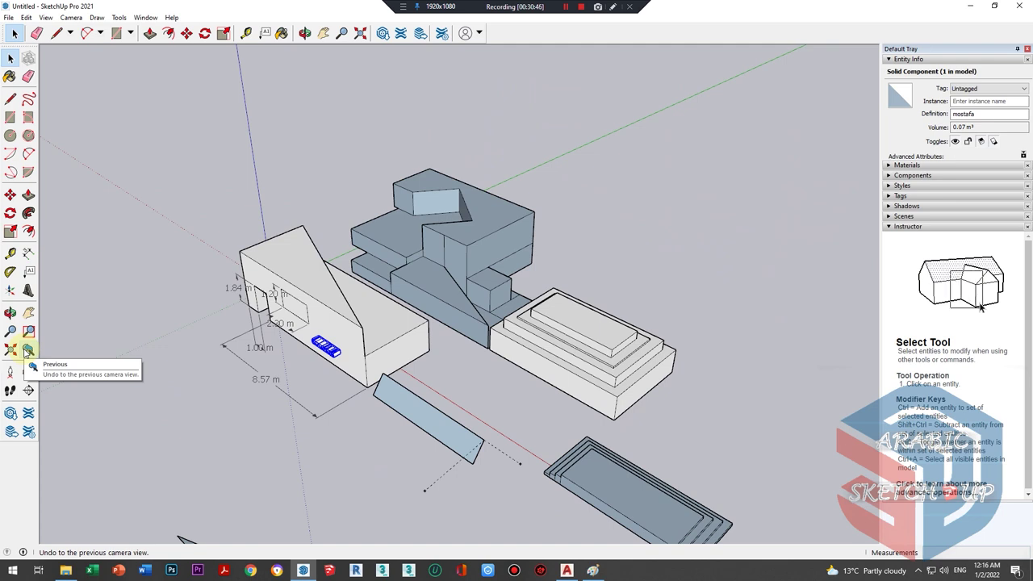
pyautogui.scroll(1, 449, 380)
pyautogui.scroll(2, 548, 358)
pyautogui.scroll(2, 416, 368)
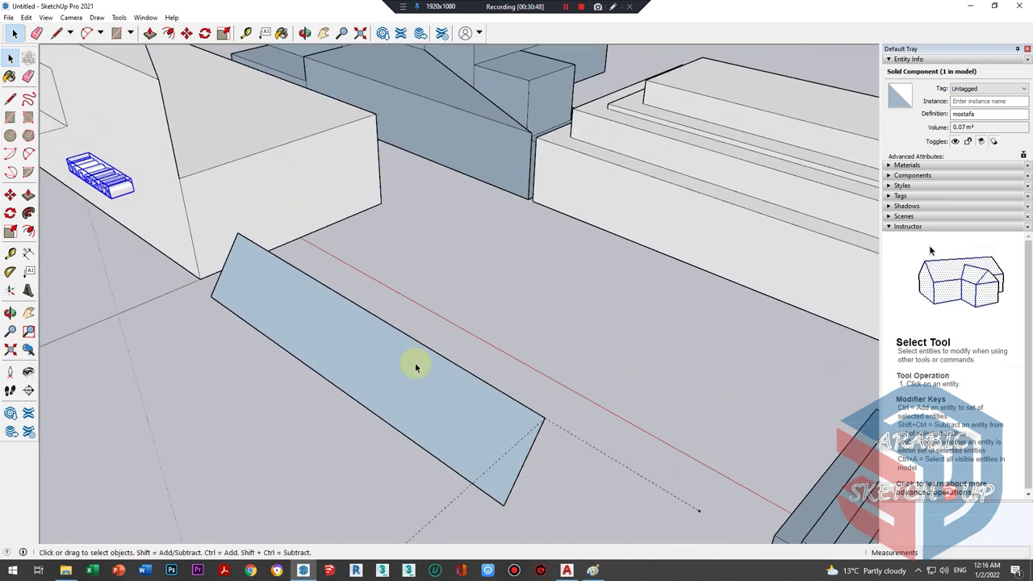
pyautogui.moveTo(556, 415); pyautogui.dragTo(557, 368, button='middle')
pyautogui.moveTo(662, 368); pyautogui.dragTo(281, 303, button='middle')
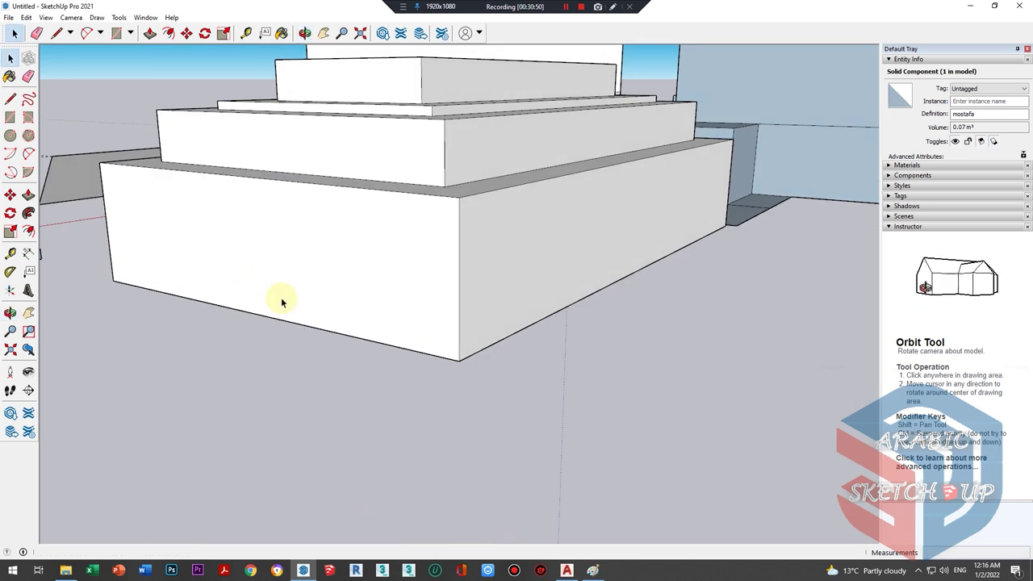
# - Go back three previous views and zoom toward the tilted blue panel
pyautogui.click(28, 349)
pyautogui.click(28, 349)
pyautogui.click(28, 350)
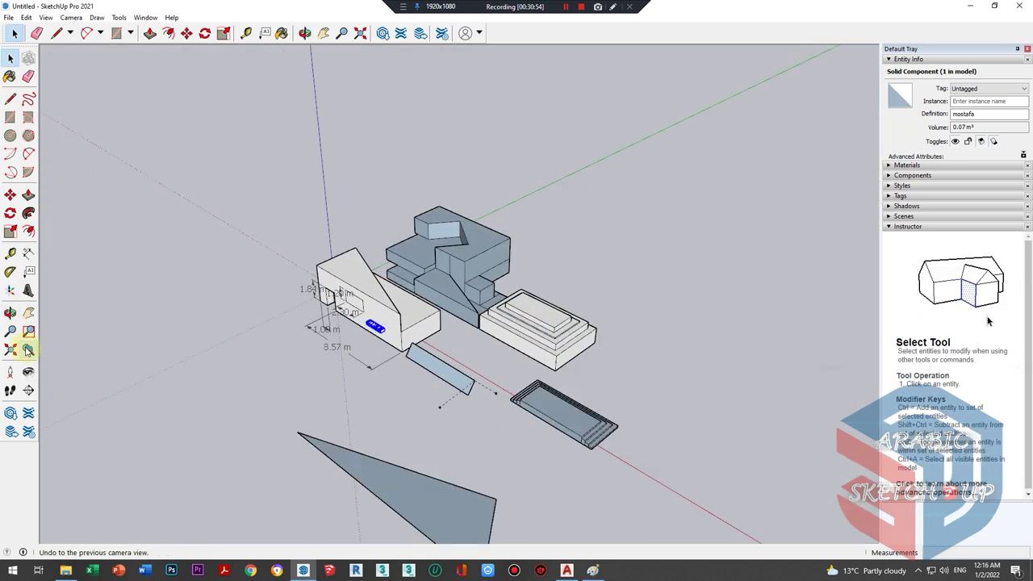
pyautogui.scroll(3, 461, 283)
pyautogui.scroll(1, 461, 283)
pyautogui.scroll(2, 445, 346)
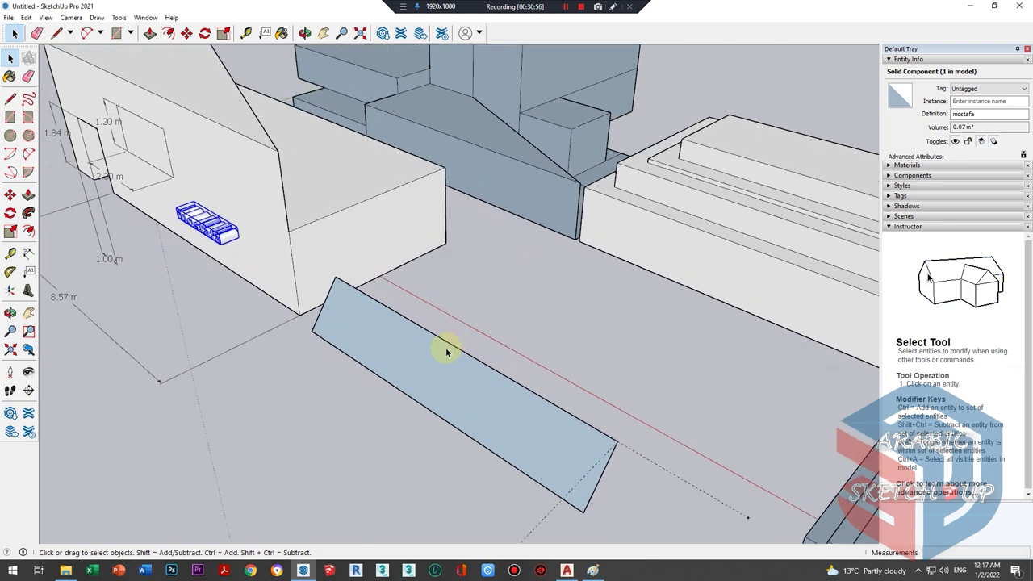
pyautogui.scroll(2, 322, 363)
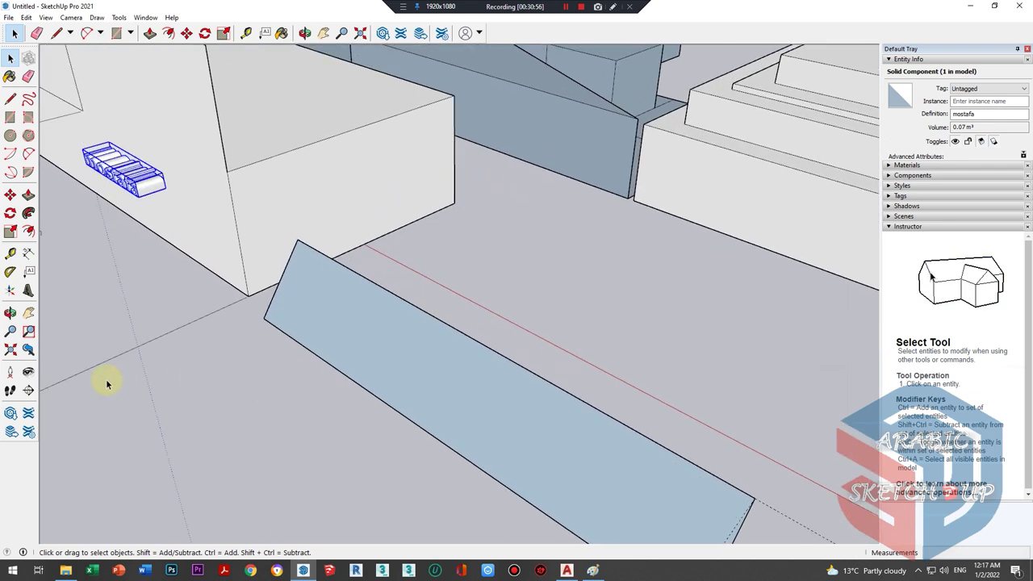
# - Position the camera at 1.80 m eye height and look around the model
pyautogui.click(17, 377)
pyautogui.click(545, 248)
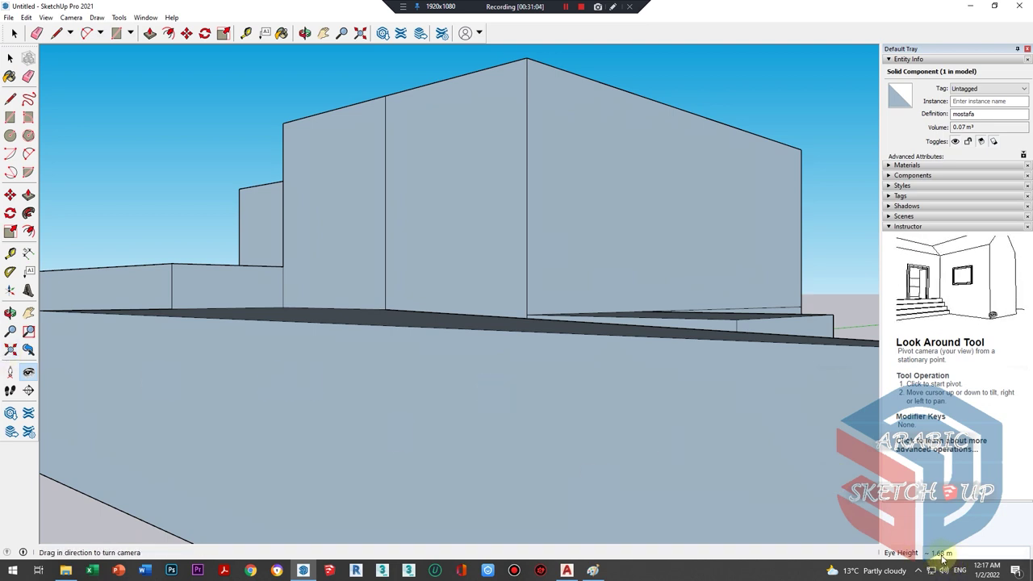
pyautogui.press('Return')
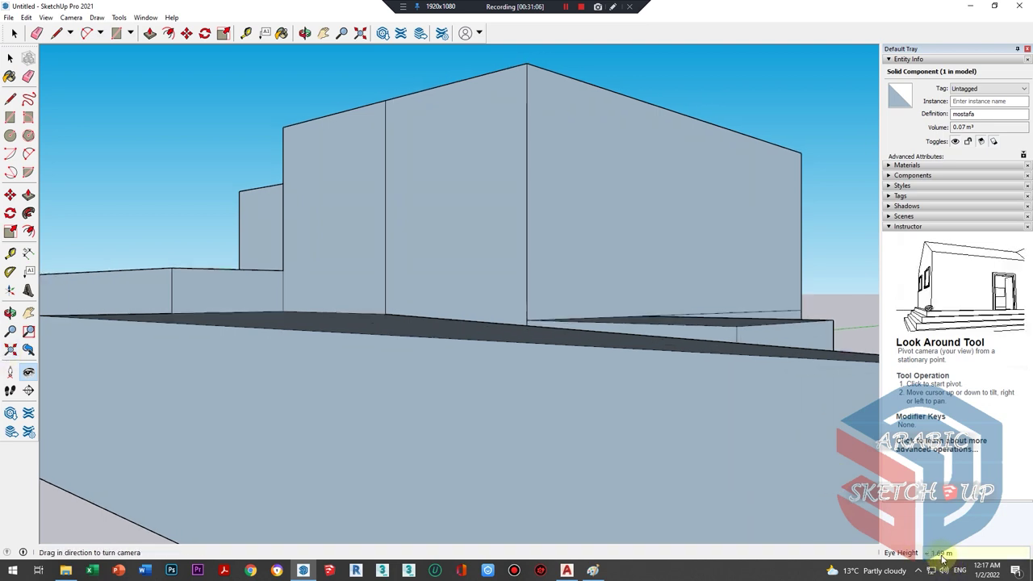
pyautogui.moveTo(380, 377)
pyautogui.mouseDown(button='middle')
pyautogui.moveTo(369, 295)
pyautogui.moveTo(560, 285)
pyautogui.mouseUp(button='middle')
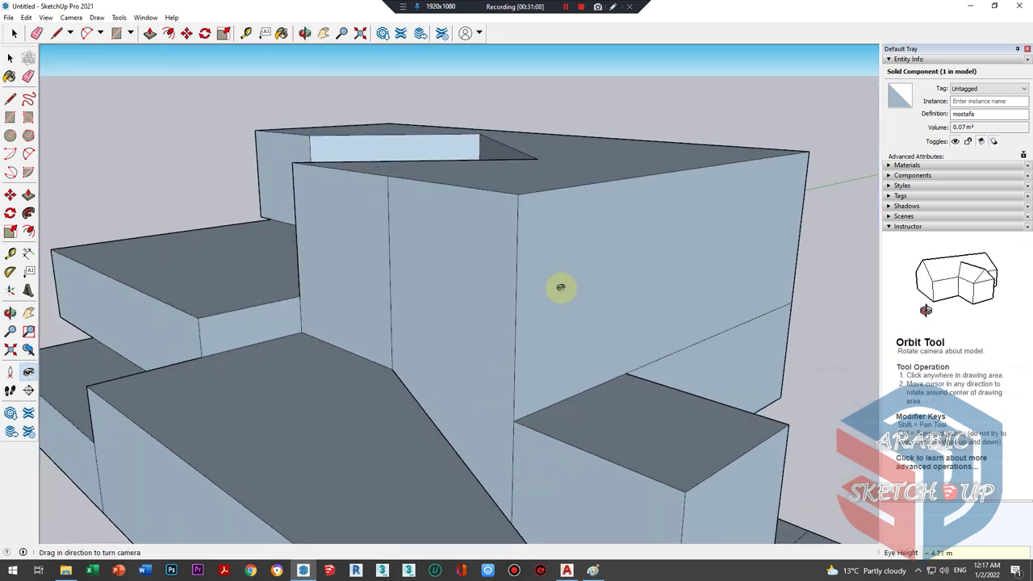
pyautogui.scroll(-5, 461, 198)
pyautogui.scroll(-2, 387, 275)
pyautogui.scroll(1, 249, 362)
pyautogui.scroll(1, 272, 374)
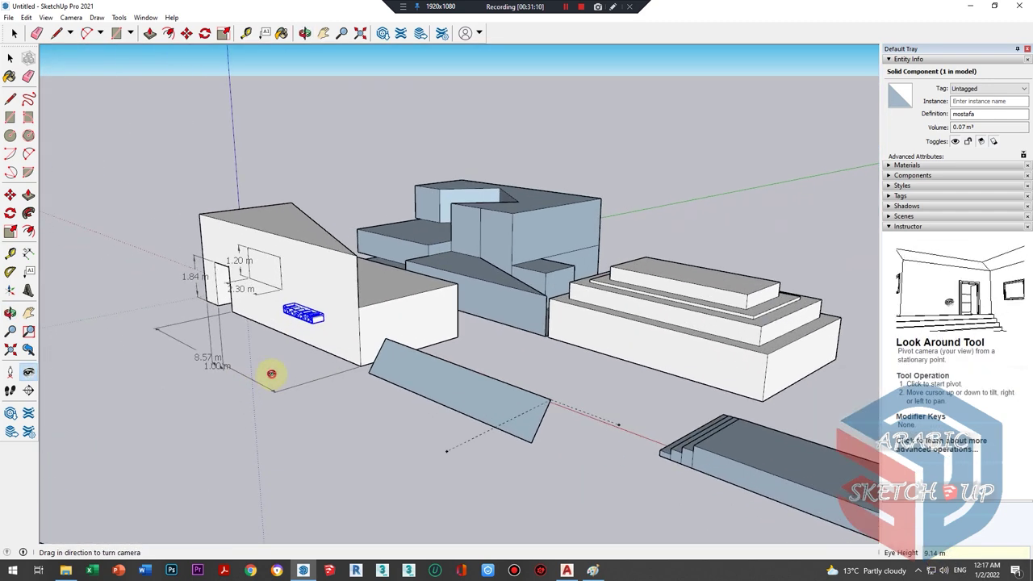
pyautogui.moveTo(288, 366); pyautogui.dragTo(202, 356)
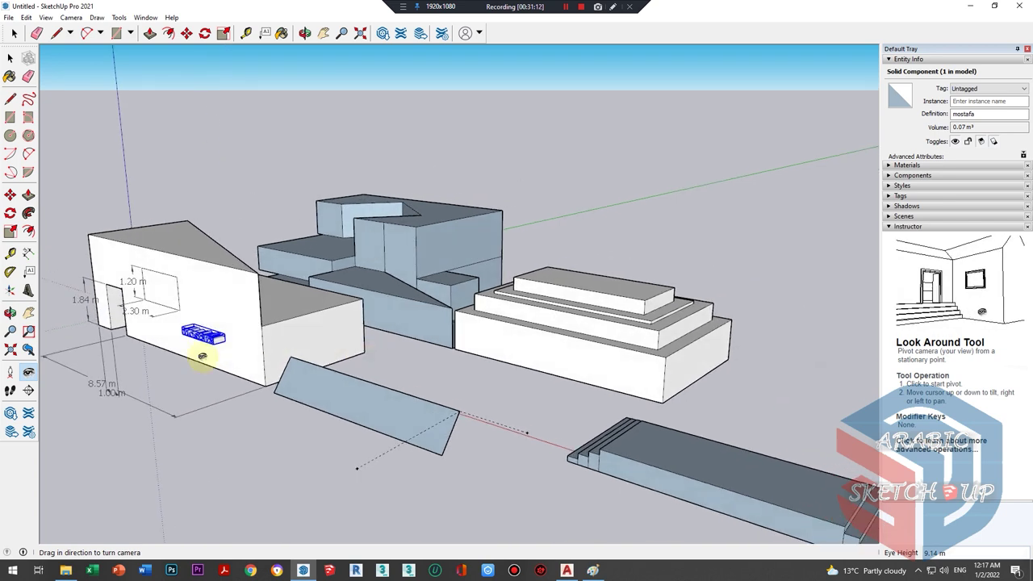
# - Reposition the camera beside the door and look toward the wall
pyautogui.click(12, 374)
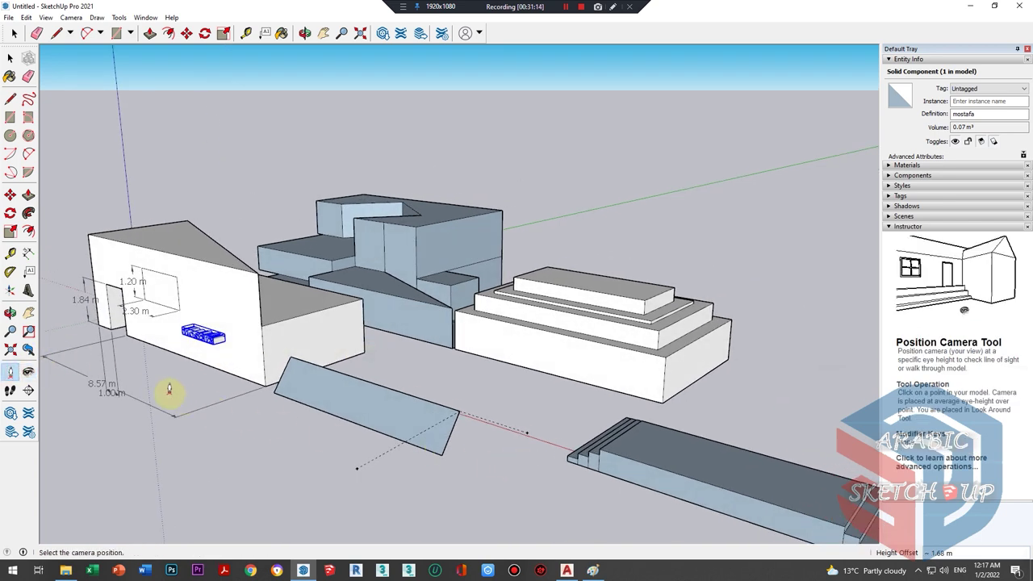
pyautogui.click(102, 349)
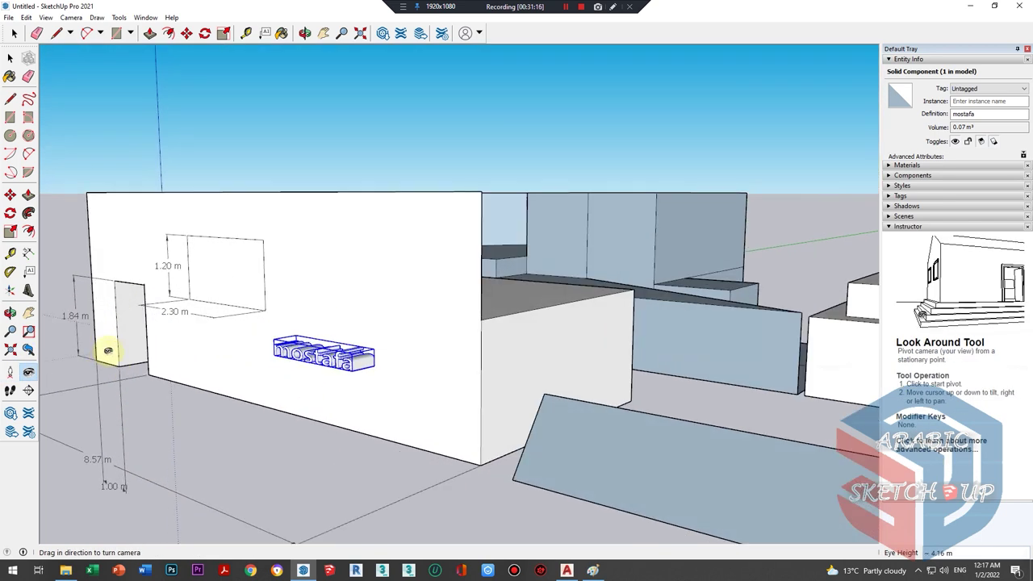
pyautogui.moveTo(110, 288); pyautogui.dragTo(252, 315)
pyautogui.scroll(-4, 286, 294)
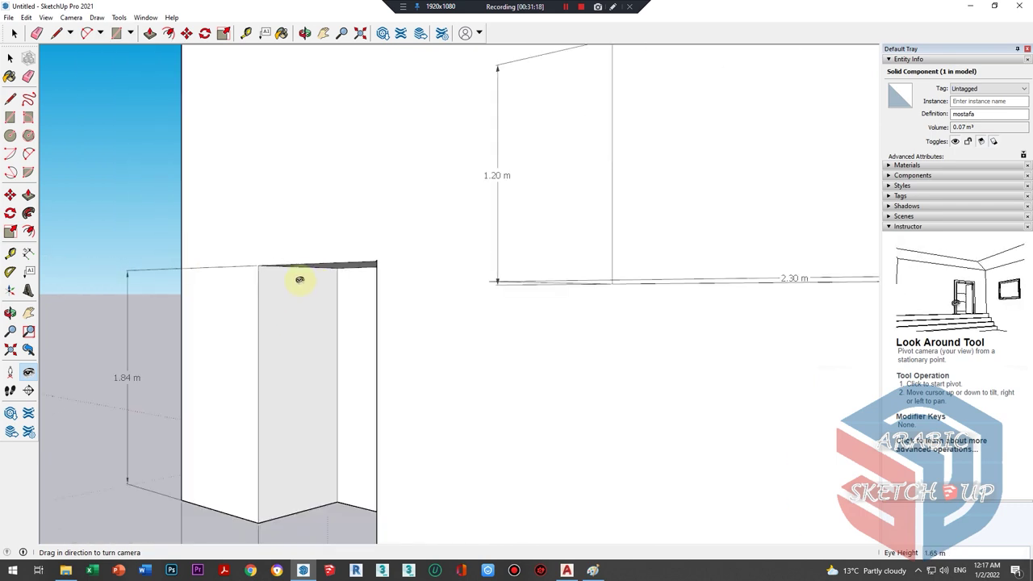
pyautogui.scroll(-4, 294, 282)
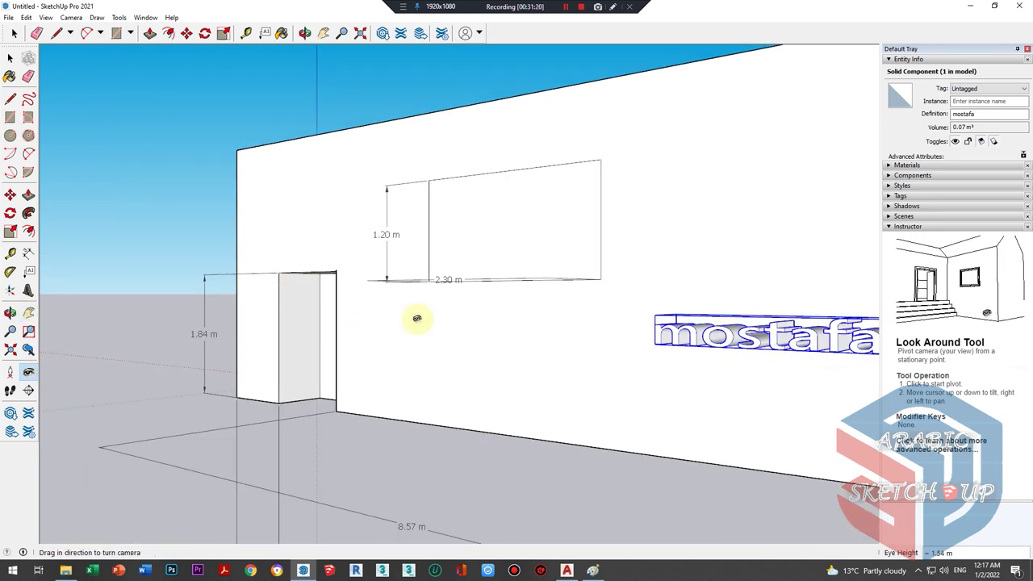
pyautogui.moveTo(363, 319)
pyautogui.mouseDown()
pyautogui.moveTo(826, 438)
pyautogui.moveTo(365, 404)
pyautogui.moveTo(277, 328)
pyautogui.moveTo(707, 459)
pyautogui.moveTo(685, 549)
pyautogui.moveTo(430, 352)
pyautogui.moveTo(834, 415)
pyautogui.moveTo(590, 362)
pyautogui.moveTo(290, 339)
pyautogui.moveTo(188, 350)
pyautogui.mouseUp()
# - Walk toward the building, turn left, back away, then orbit to a higher overview
pyautogui.click(9, 391)
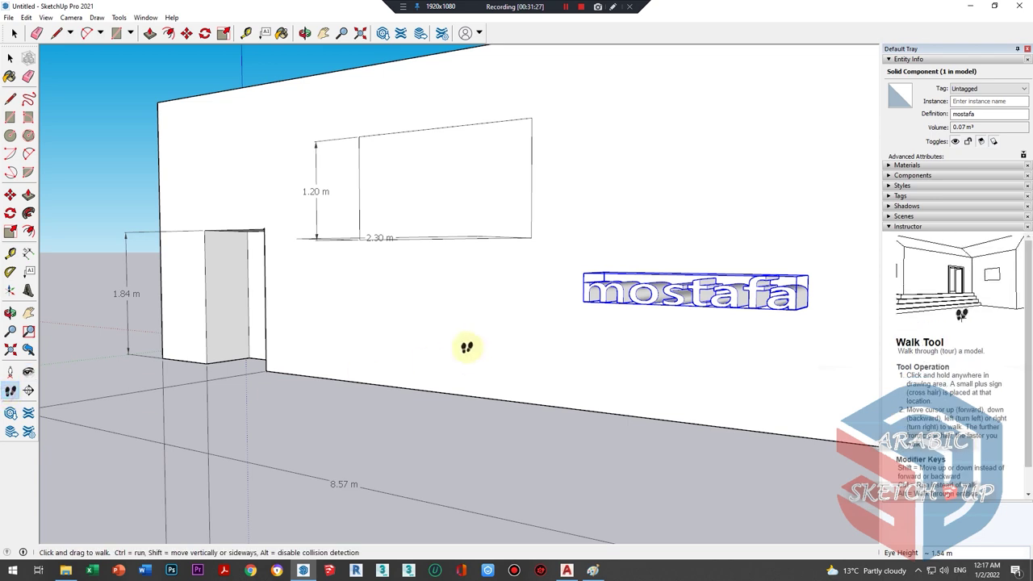
pyautogui.moveTo(468, 346)
pyautogui.mouseDown()
pyautogui.moveTo(699, 468)
pyautogui.moveTo(736, 412)
pyautogui.moveTo(842, 422)
pyautogui.moveTo(760, 408)
pyautogui.moveTo(581, 406)
pyautogui.moveTo(803, 414)
pyautogui.moveTo(723, 404)
pyautogui.moveTo(928, 436)
pyautogui.moveTo(928, 422)
pyautogui.moveTo(750, 406)
pyautogui.moveTo(564, 422)
pyautogui.moveTo(862, 422)
pyautogui.moveTo(858, 405)
pyautogui.moveTo(818, 376)
pyautogui.moveTo(604, 388)
pyautogui.moveTo(380, 429)
pyautogui.mouseUp()
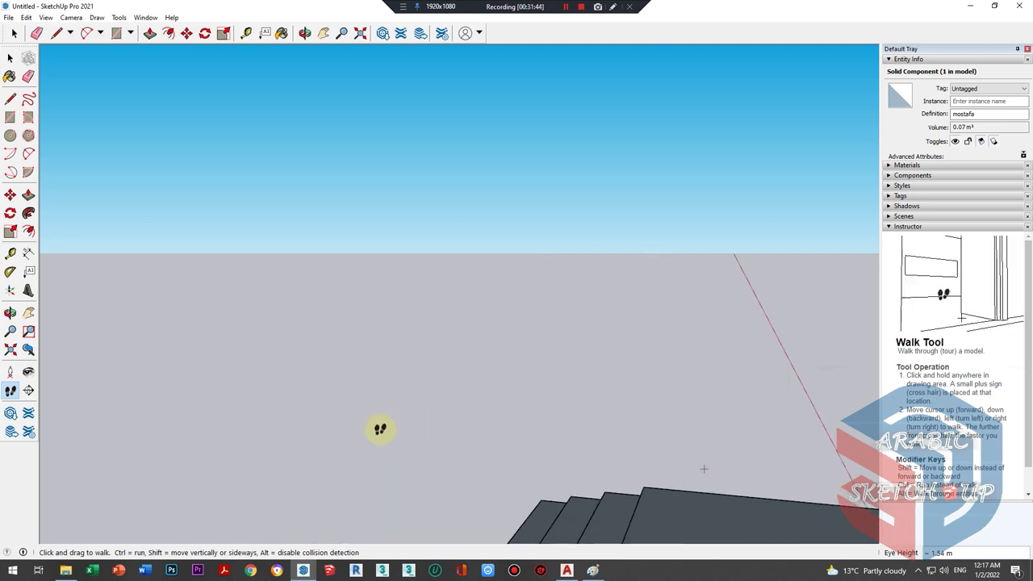
pyautogui.moveTo(271, 453)
pyautogui.mouseDown()
pyautogui.moveTo(115, 479)
pyautogui.moveTo(76, 459)
pyautogui.moveTo(82, 452)
pyautogui.mouseUp()
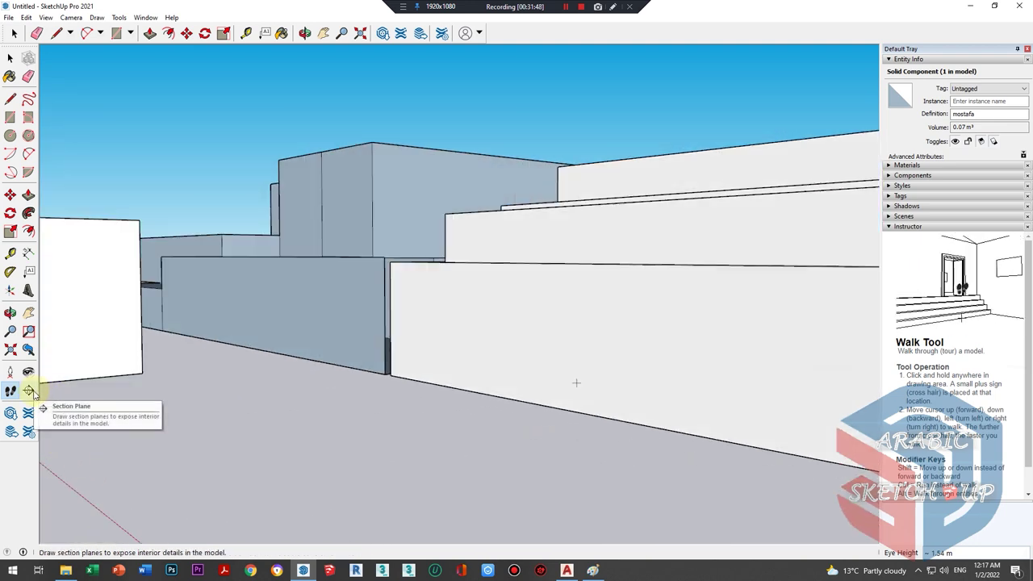
pyautogui.moveTo(295, 323); pyautogui.dragTo(295, 334)
pyautogui.moveTo(295, 335)
pyautogui.mouseDown(button='middle')
pyautogui.moveTo(334, 346)
pyautogui.moveTo(6, 160)
pyautogui.mouseUp(button='middle')
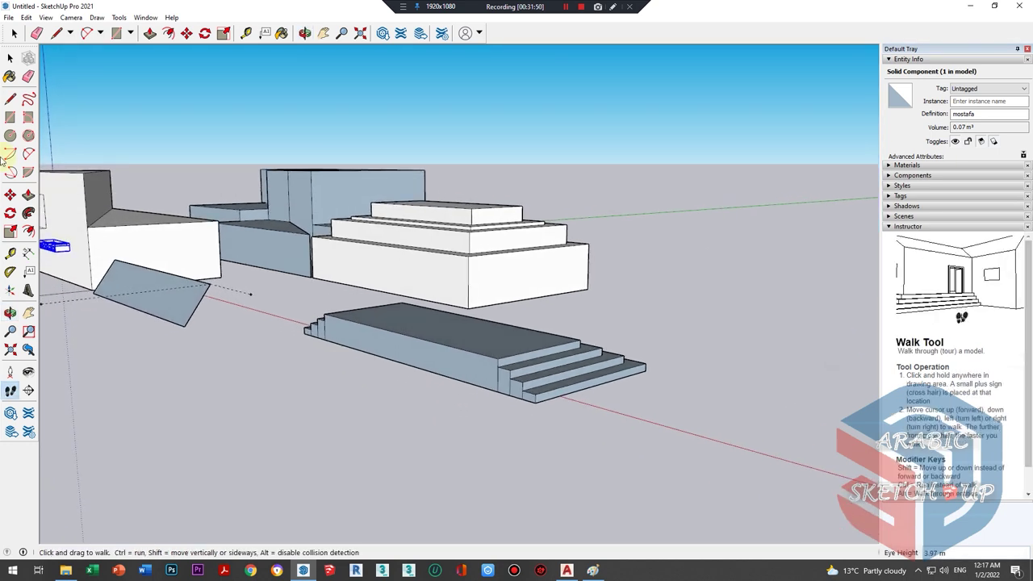
pyautogui.click(11, 59)
pyautogui.moveTo(484, 507)
pyautogui.mouseDown(button='middle')
pyautogui.moveTo(260, 277)
pyautogui.moveTo(323, 295)
pyautogui.moveTo(360, 335)
pyautogui.moveTo(299, 330)
pyautogui.moveTo(265, 279)
pyautogui.moveTo(388, 325)
pyautogui.moveTo(181, 360)
pyautogui.mouseUp(button='middle')
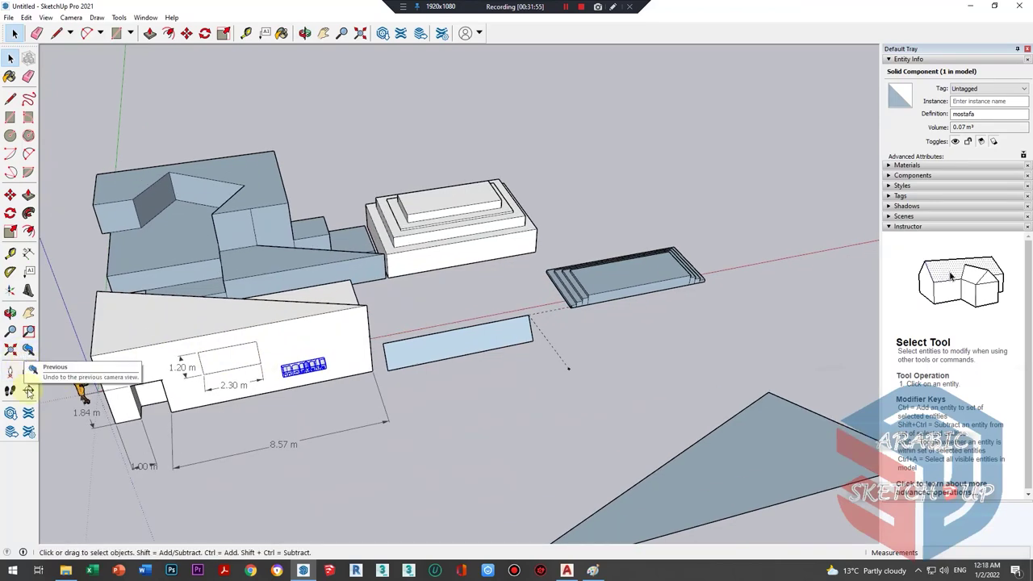
# - Enable the Section toolbar and start placing a section plane on the stepped block
pyautogui.rightClick(689, 33)
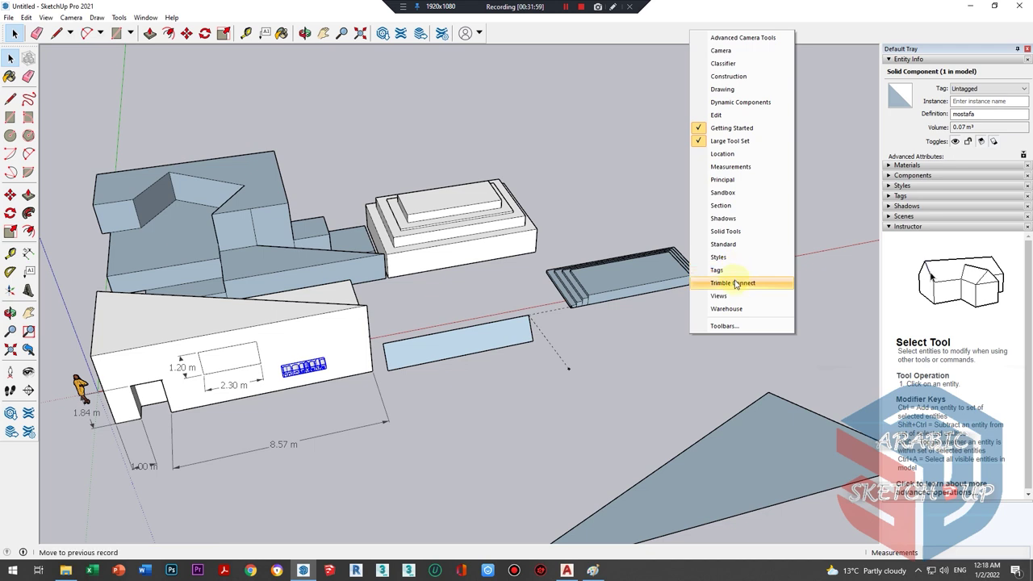
pyautogui.click(736, 207)
pyautogui.click(688, 33)
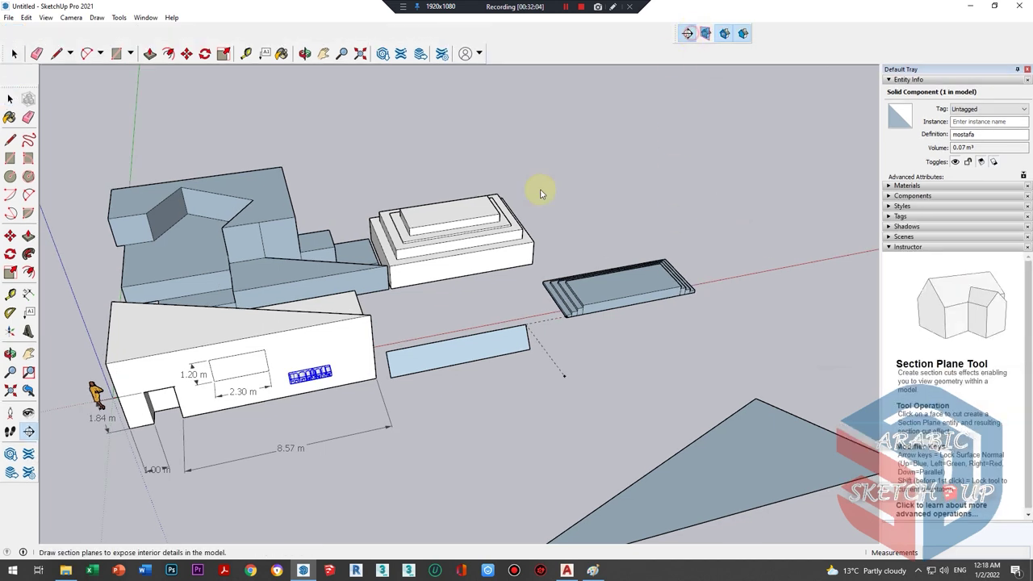
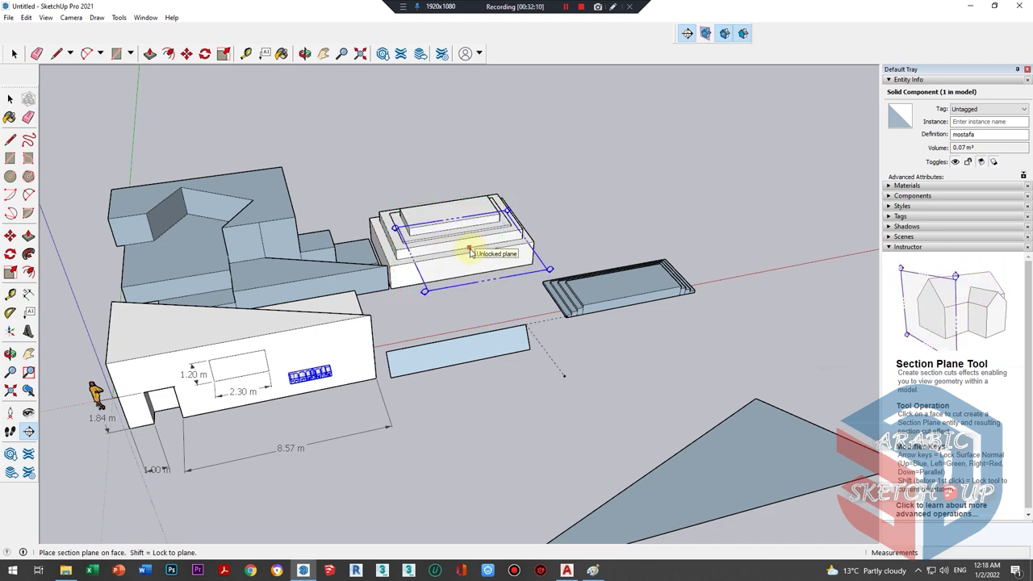
# - Place a section plane on the stepped box and accept its default name
pyautogui.scroll(3, 444, 242)
pyautogui.scroll(3, 449, 235)
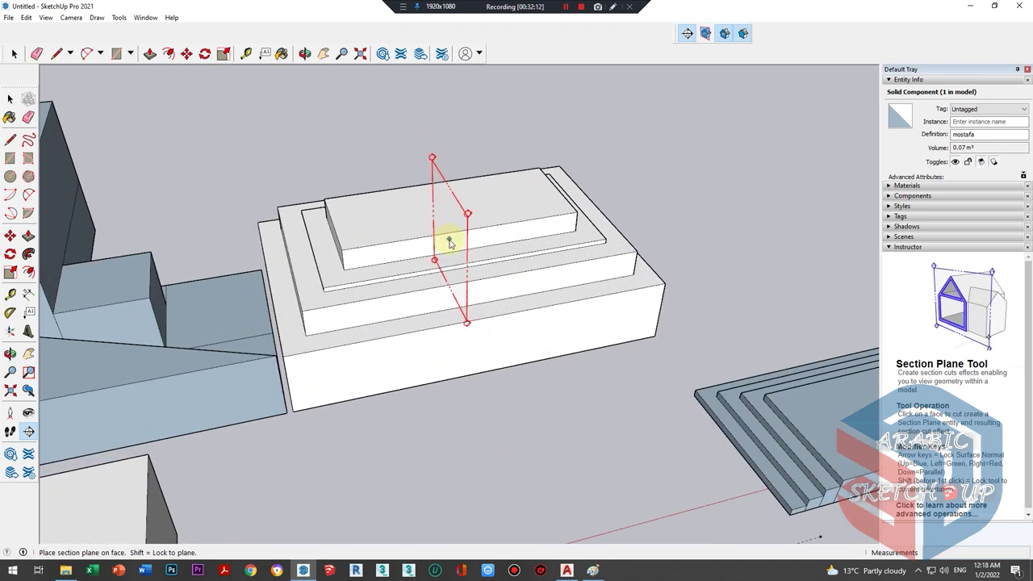
pyautogui.moveTo(450, 235); pyautogui.dragTo(452, 234, button='middle')
pyautogui.click(449, 235)
pyautogui.click(579, 316)
pyautogui.moveTo(580, 317)
pyautogui.mouseDown(button='middle')
pyautogui.moveTo(422, 260)
pyautogui.moveTo(664, 202)
pyautogui.moveTo(350, 108)
pyautogui.moveTo(607, 199)
pyautogui.moveTo(194, 283)
pyautogui.moveTo(624, 44)
pyautogui.mouseUp(button='middle')
pyautogui.press('space')
# - Toggle Display Section Planes, then turn off the active section cut
pyautogui.click(706, 36)
pyautogui.scroll(-2, 666, 82)
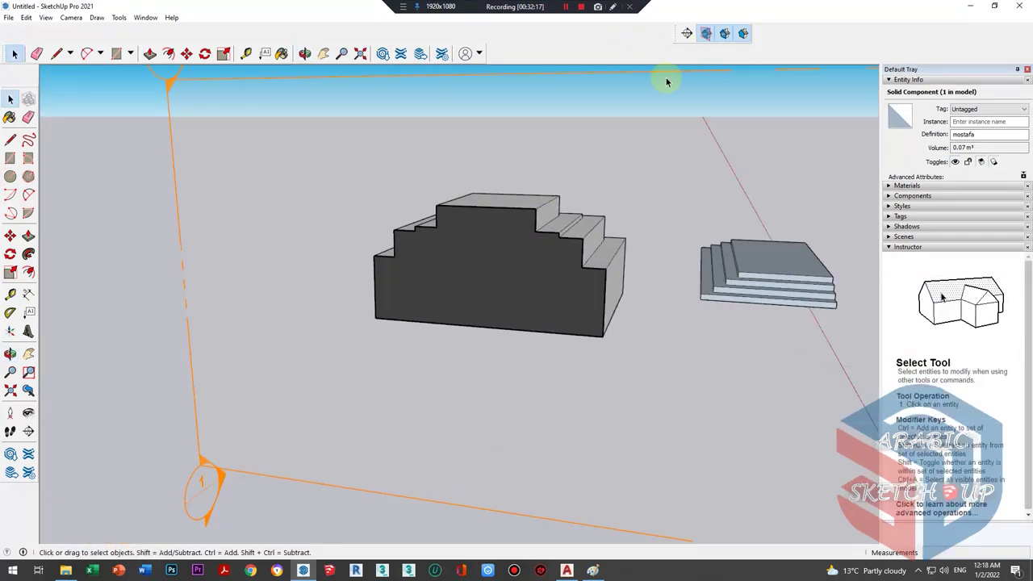
pyautogui.click(706, 35)
pyautogui.click(706, 36)
pyautogui.moveTo(383, 313)
pyautogui.mouseDown(button='middle')
pyautogui.moveTo(277, 455)
pyautogui.moveTo(212, 355)
pyautogui.moveTo(491, 357)
pyautogui.moveTo(659, 69)
pyautogui.mouseUp(button='middle')
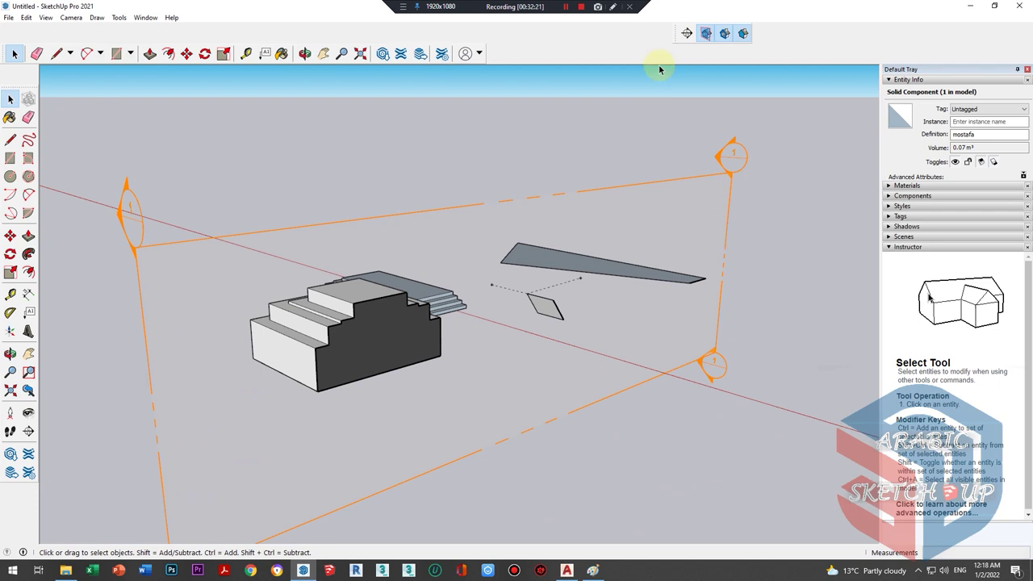
pyautogui.click(706, 36)
pyautogui.click(706, 36)
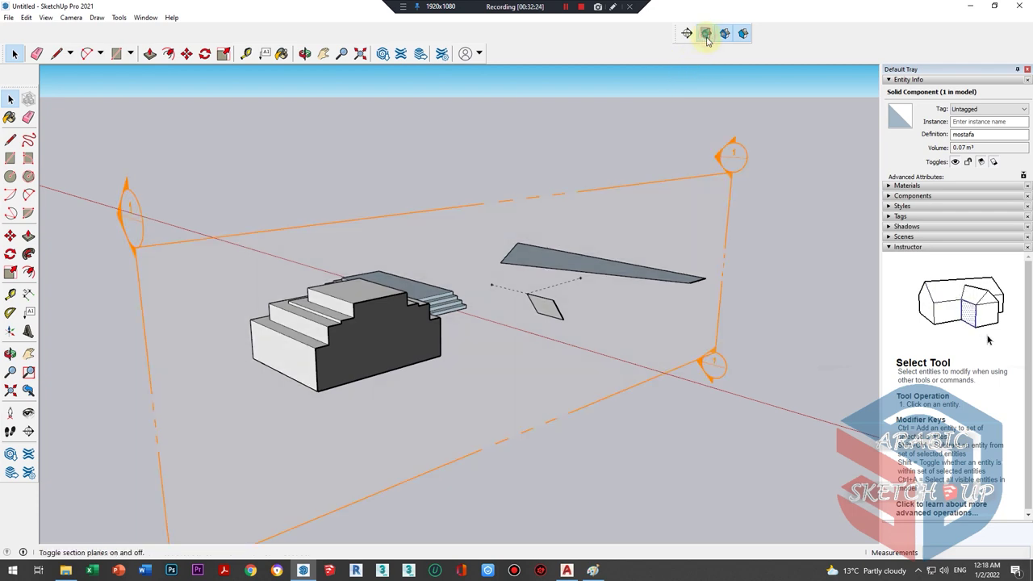
pyautogui.click(728, 37)
pyautogui.click(534, 199)
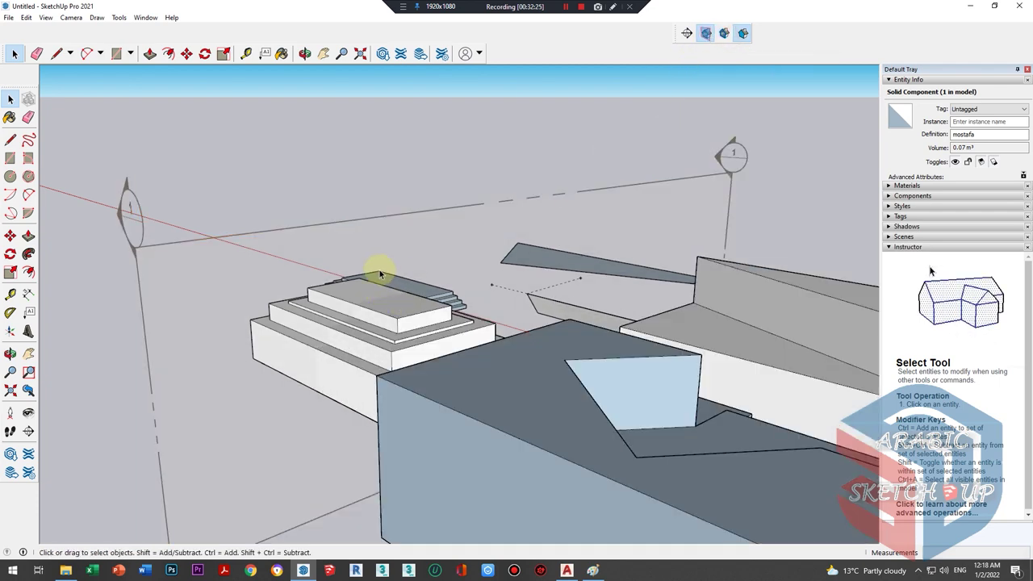
# - Move the section plane across so it slices through the large buildings
pyautogui.moveTo(379, 274); pyautogui.dragTo(644, 267, button='middle')
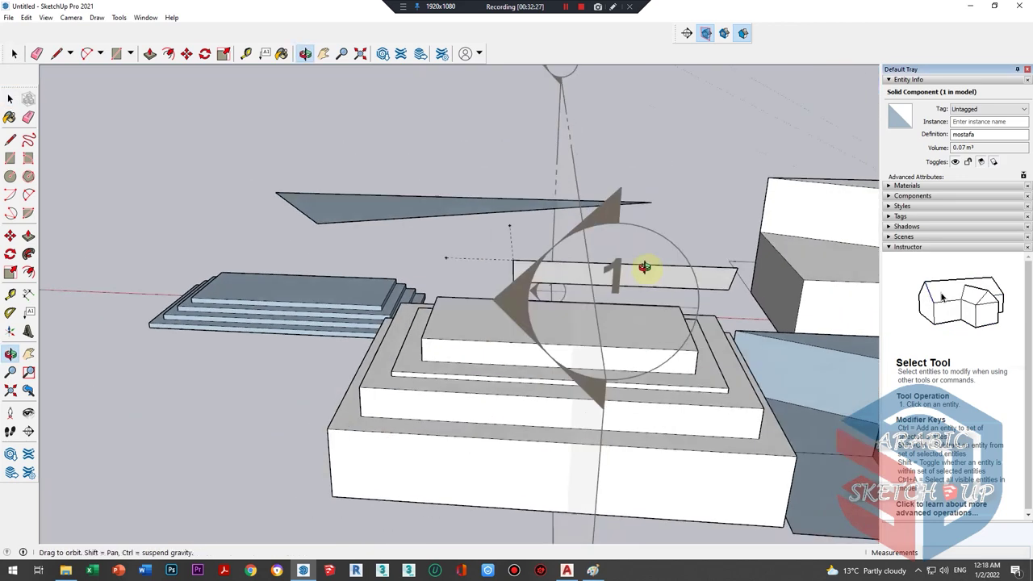
pyautogui.moveTo(644, 266); pyautogui.dragTo(454, 277, button='middle')
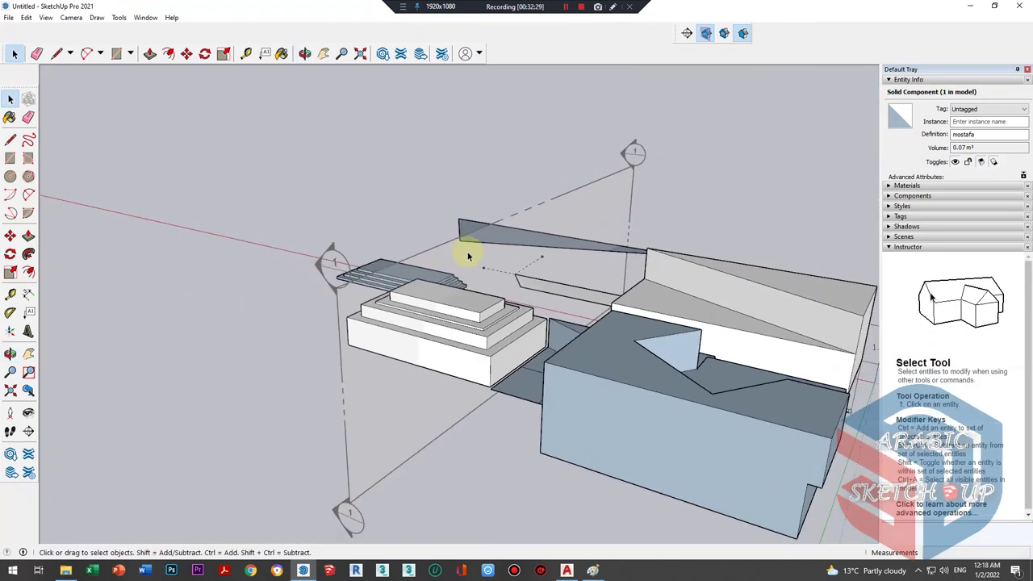
pyautogui.press('m')
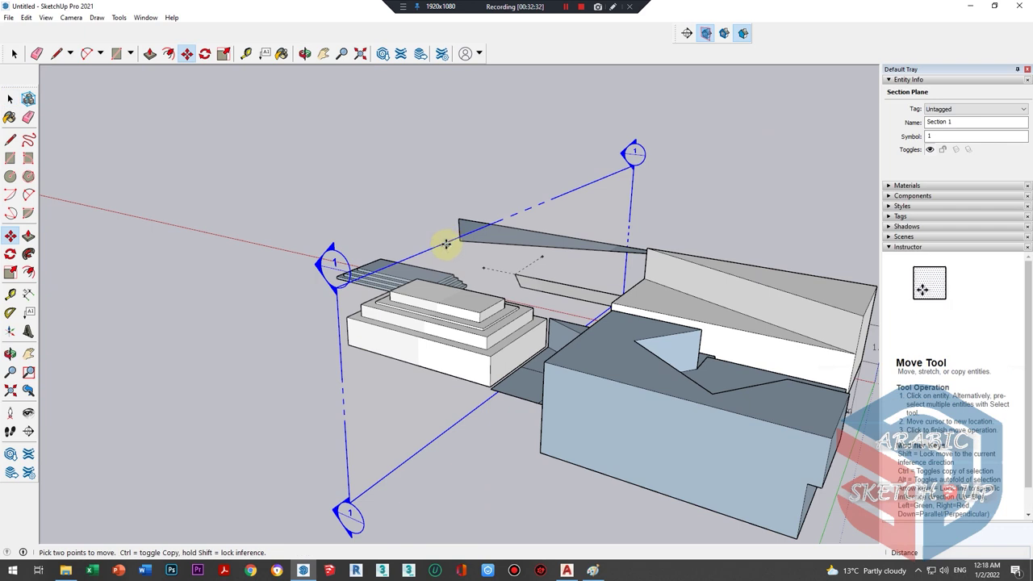
pyautogui.moveTo(446, 240); pyautogui.dragTo(652, 306)
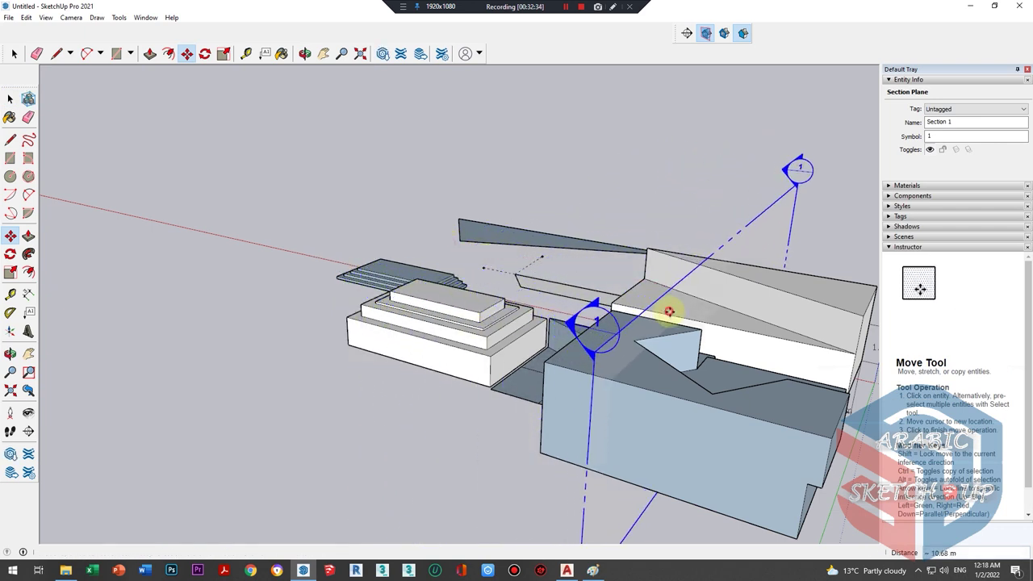
pyautogui.moveTo(669, 306); pyautogui.dragTo(490, 293, button='middle')
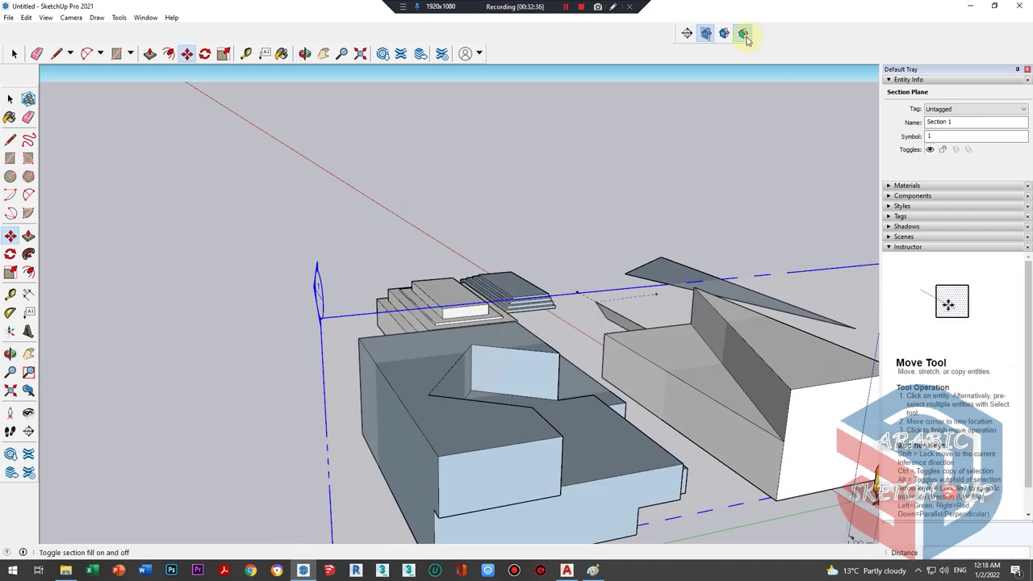
# - Turn Display Section Cuts back on to expose the building interiors
pyautogui.click(724, 34)
pyautogui.scroll(3, 503, 364)
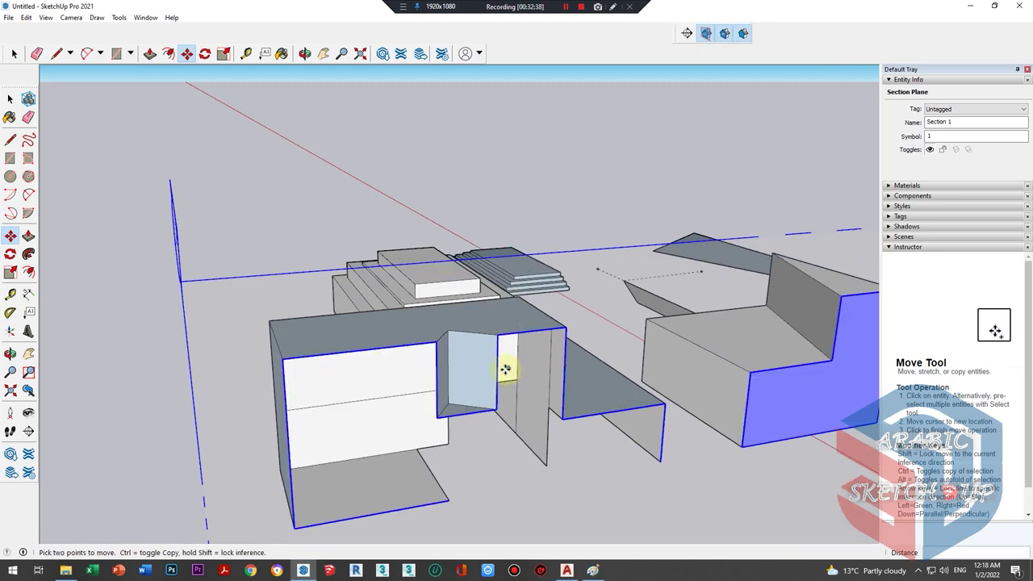
pyautogui.scroll(3, 492, 339)
pyautogui.scroll(3, 484, 309)
# - Toggle Section Fill off and back on, leaving it shown
pyautogui.click(743, 35)
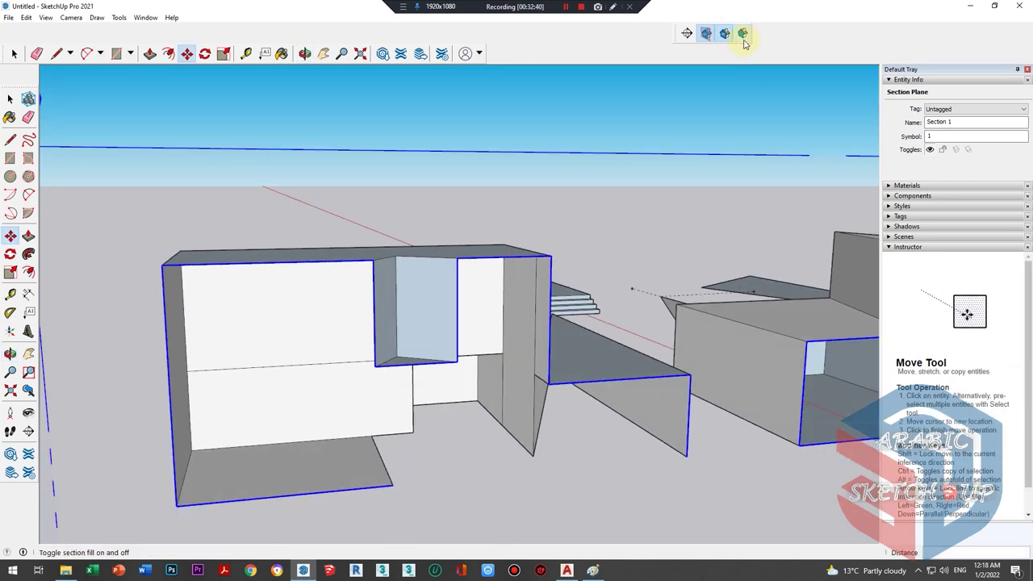
pyautogui.click(743, 35)
pyautogui.scroll(2, 396, 316)
pyautogui.scroll(3, 781, 325)
pyautogui.scroll(3, 769, 229)
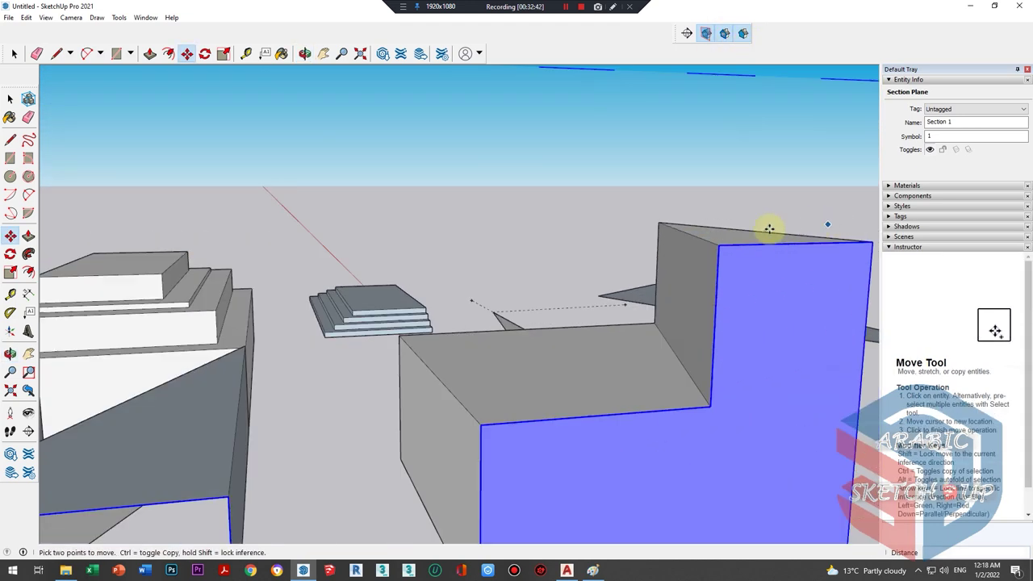
pyautogui.click(743, 34)
pyautogui.click(744, 34)
pyautogui.scroll(-5, 648, 293)
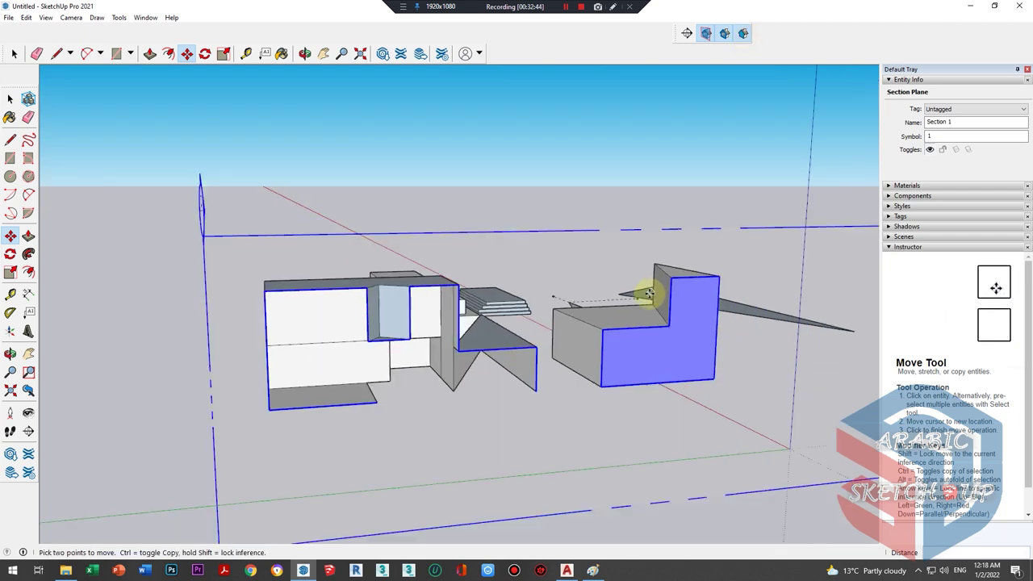
pyautogui.scroll(-2, 648, 292)
pyautogui.moveTo(553, 295); pyautogui.dragTo(161, 168, button='middle')
pyautogui.press('space')
# - Push the cut building's top face down into a roof slab
pyautogui.click(311, 255)
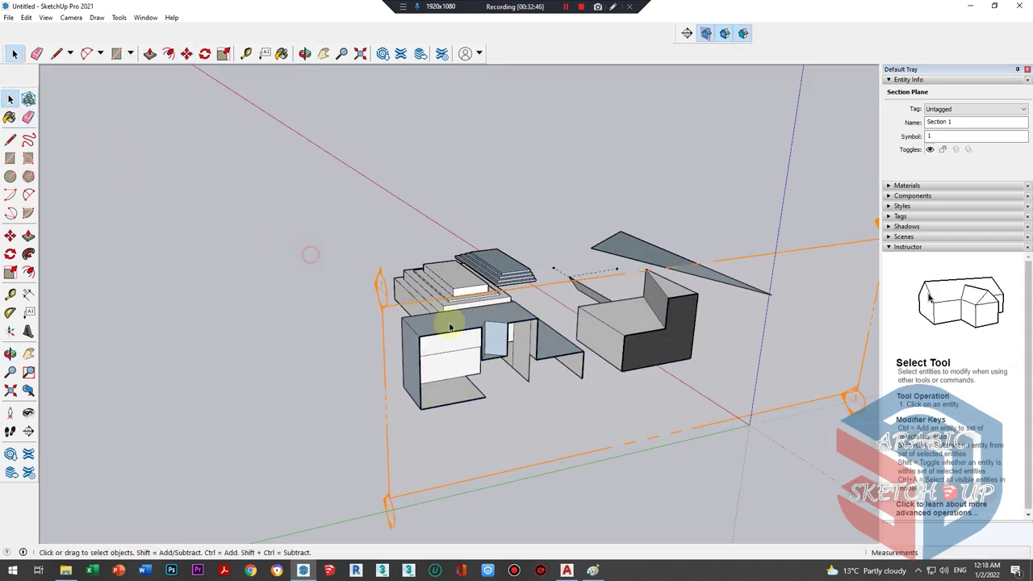
pyautogui.scroll(2, 388, 282)
pyautogui.scroll(3, 396, 321)
pyautogui.scroll(3, 426, 387)
pyautogui.scroll(3, 373, 386)
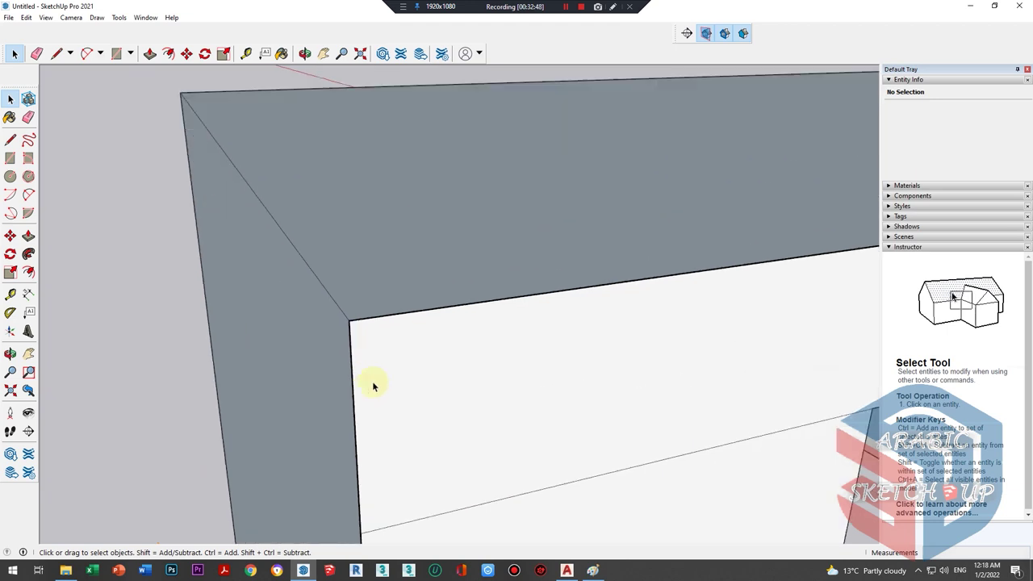
pyautogui.scroll(-2, 373, 383)
pyautogui.scroll(-2, 380, 323)
pyautogui.scroll(-3, 433, 334)
pyautogui.scroll(-2, 454, 341)
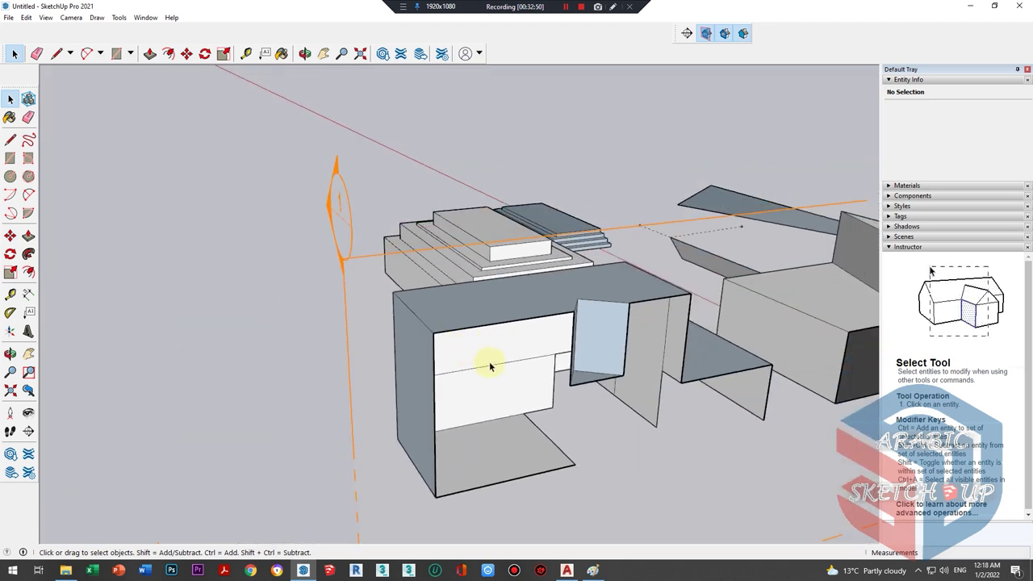
pyautogui.moveTo(489, 367)
pyautogui.mouseDown(button='middle')
pyautogui.moveTo(404, 311)
pyautogui.moveTo(380, 338)
pyautogui.moveTo(404, 286)
pyautogui.moveTo(358, 196)
pyautogui.mouseUp(button='middle')
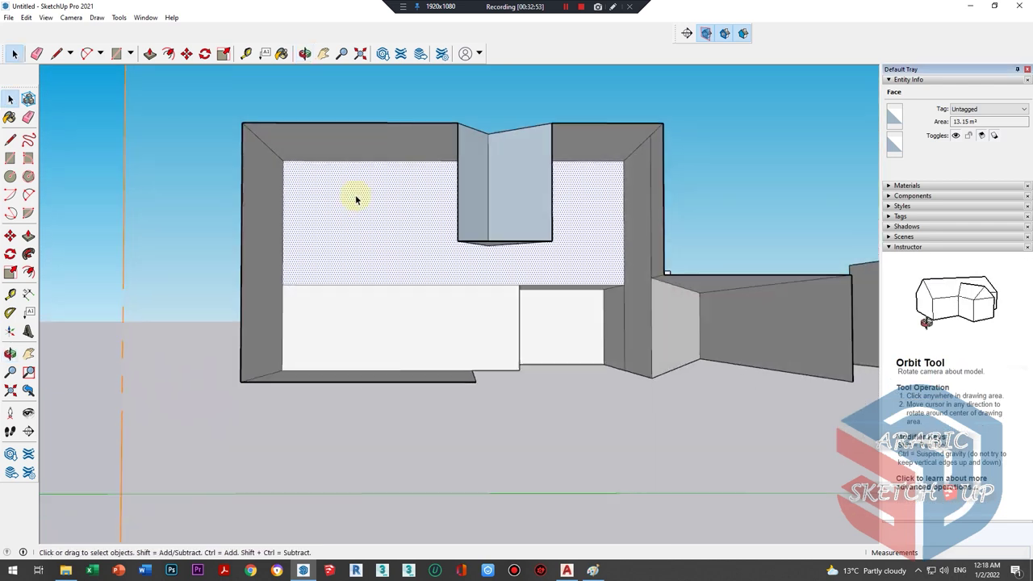
pyautogui.press('p')
pyautogui.click(344, 149)
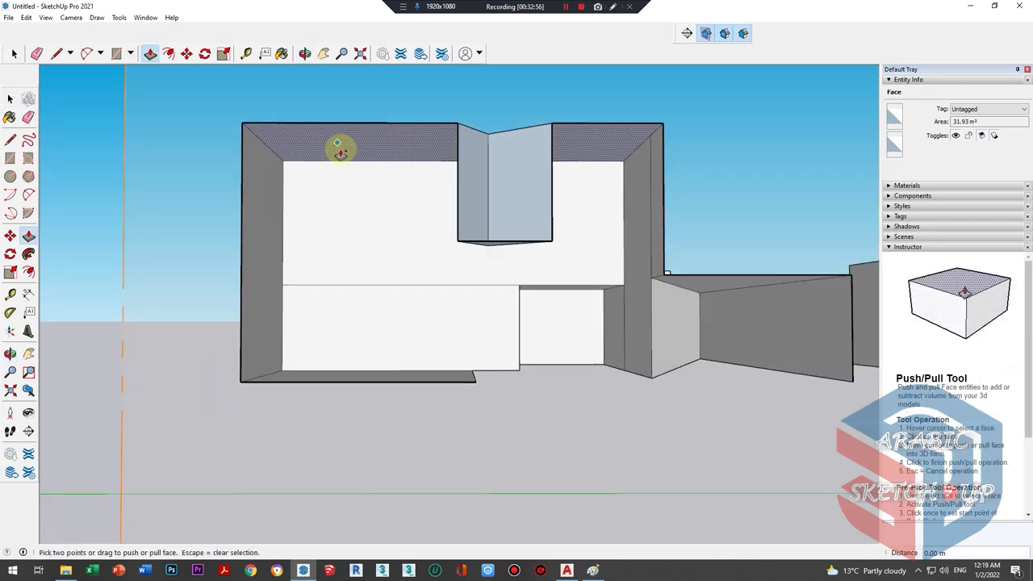
pyautogui.moveTo(337, 149)
pyautogui.mouseDown()
pyautogui.moveTo(270, 234)
pyautogui.moveTo(279, 253)
pyautogui.moveTo(299, 256)
pyautogui.mouseUp()
pyautogui.press('space')
# - Pull the hatched floor face up into a step
pyautogui.press('p')
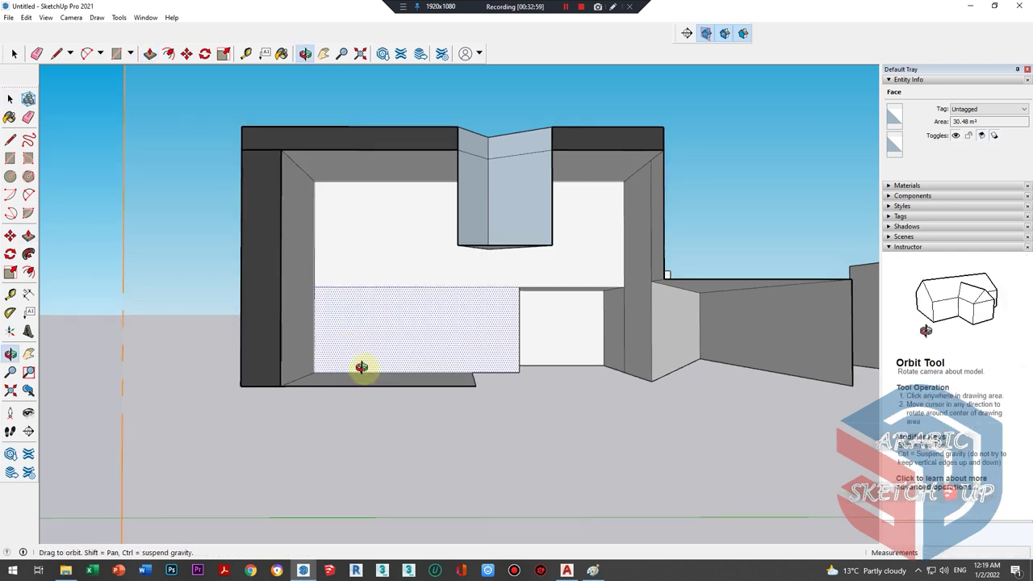
pyautogui.moveTo(362, 369); pyautogui.dragTo(369, 440, button='middle')
pyautogui.moveTo(372, 420); pyautogui.dragTo(373, 410)
pyautogui.press('space')
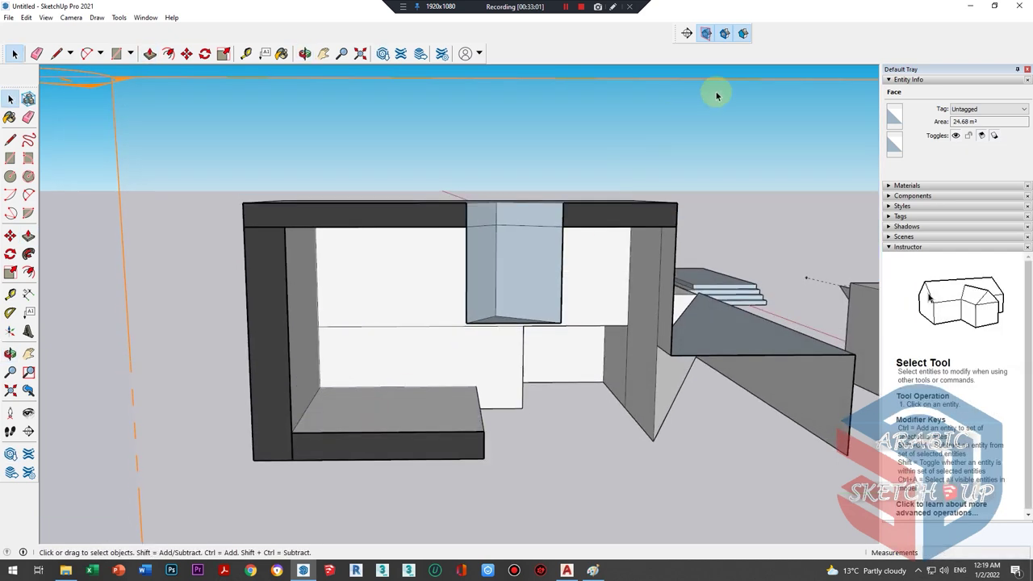
pyautogui.scroll(-2, 358, 387)
pyautogui.scroll(3, 327, 426)
# - Pick the Eraser briefly, then orbit to a higher view of the whole model
pyautogui.press('e')
pyautogui.scroll(5, 338, 411)
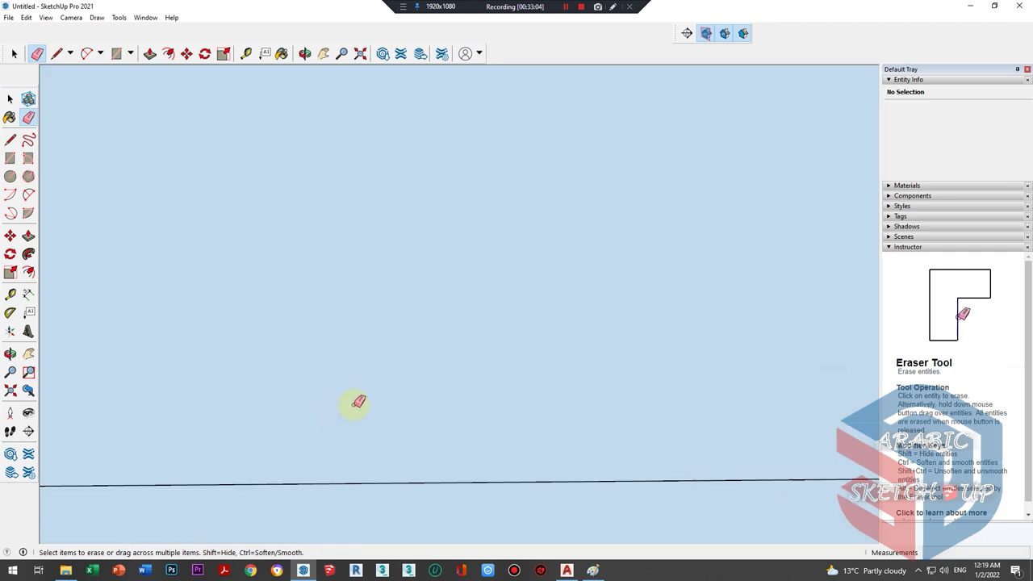
pyautogui.scroll(-2, 360, 397)
pyautogui.scroll(-1, 379, 391)
pyautogui.scroll(-2, 394, 379)
pyautogui.press('space')
pyautogui.moveTo(404, 368)
pyautogui.mouseDown(button='middle')
pyautogui.moveTo(489, 315)
pyautogui.moveTo(369, 322)
pyautogui.moveTo(392, 342)
pyautogui.moveTo(380, 410)
pyautogui.moveTo(367, 423)
pyautogui.mouseUp(button='middle')
pyautogui.scroll(-2, 339, 335)
pyautogui.press('c')
pyautogui.press('r')
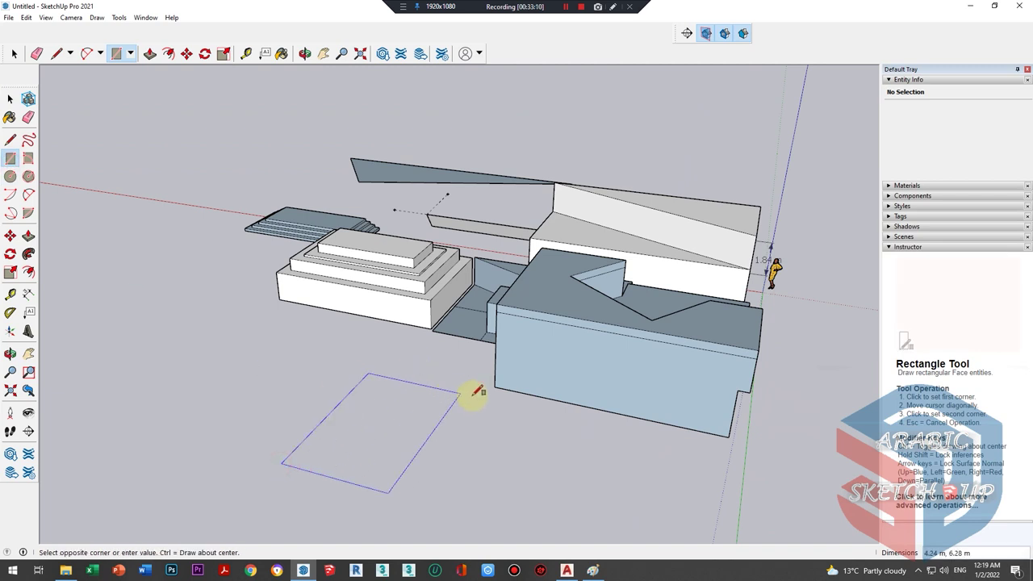
pyautogui.click(472, 393)
pyautogui.press('p')
pyautogui.click(401, 467)
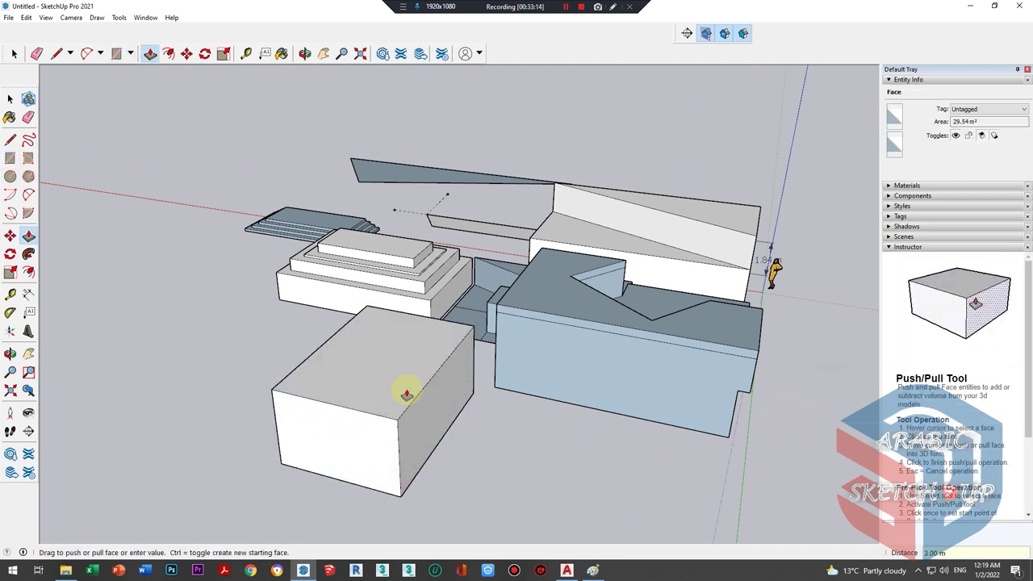
pyautogui.click(399, 394)
pyautogui.click(392, 392)
pyautogui.write('3')
pyautogui.press('Return')
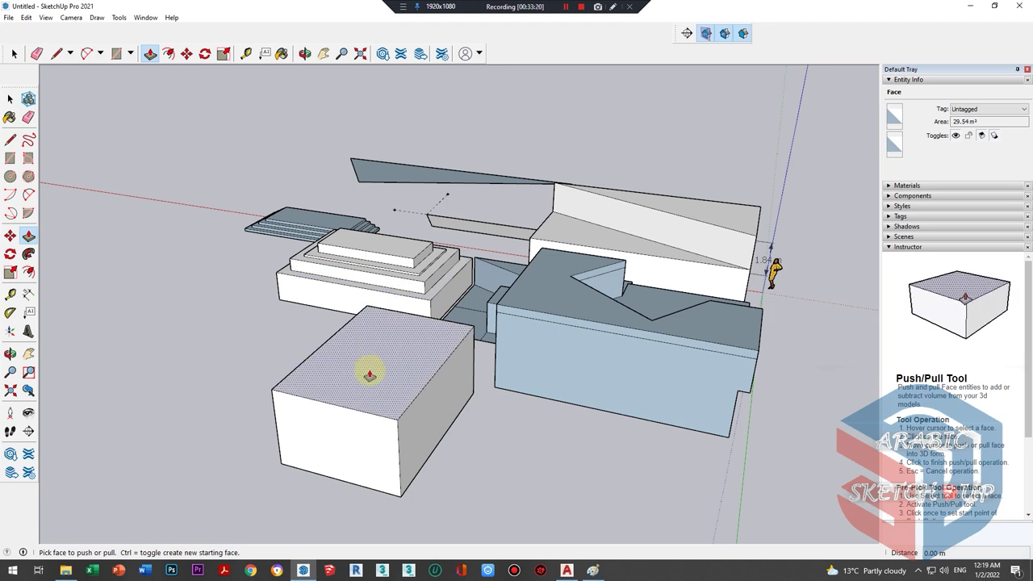
pyautogui.click(369, 373)
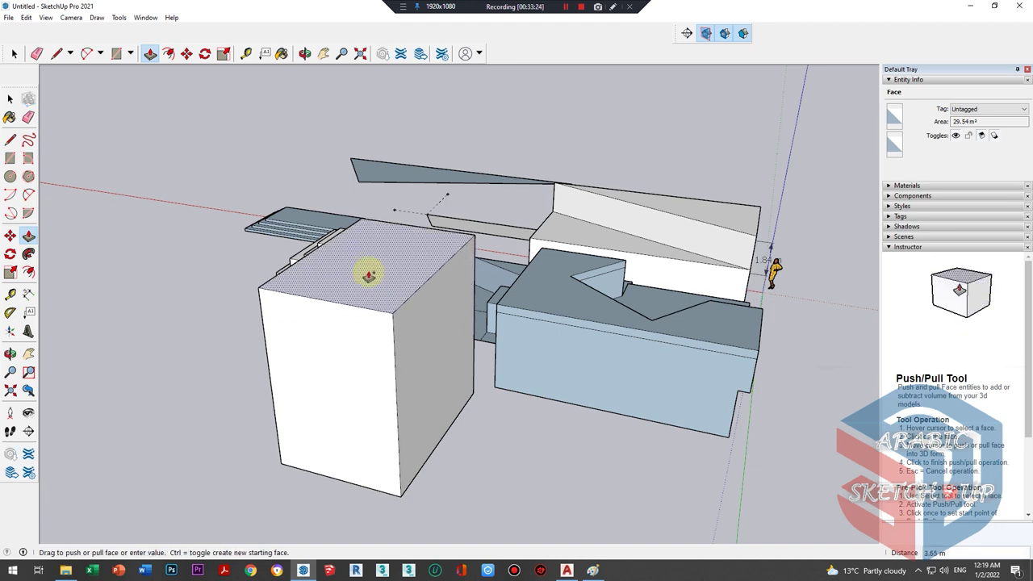
pyautogui.press('ctrl')
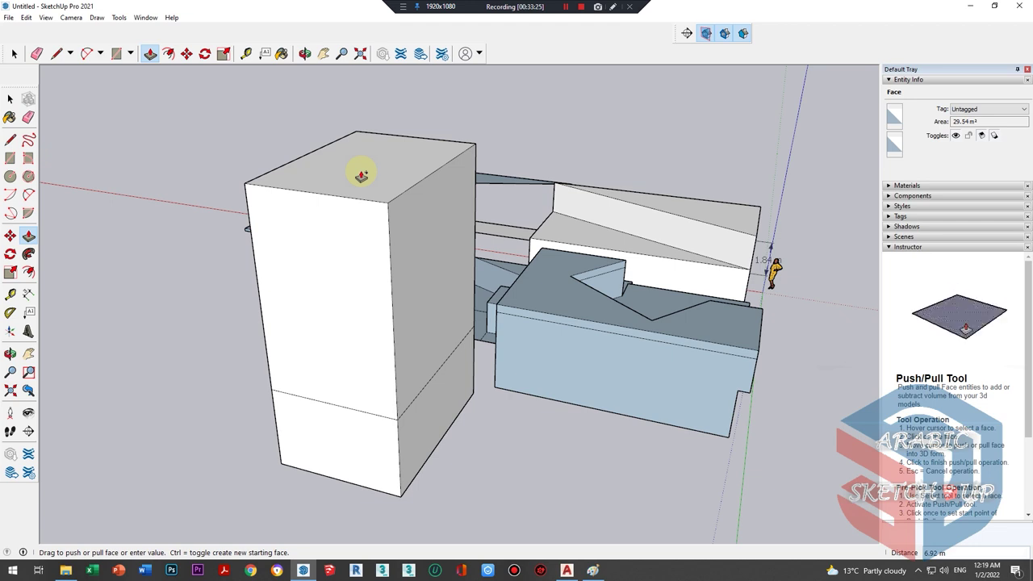
pyautogui.press('Escape')
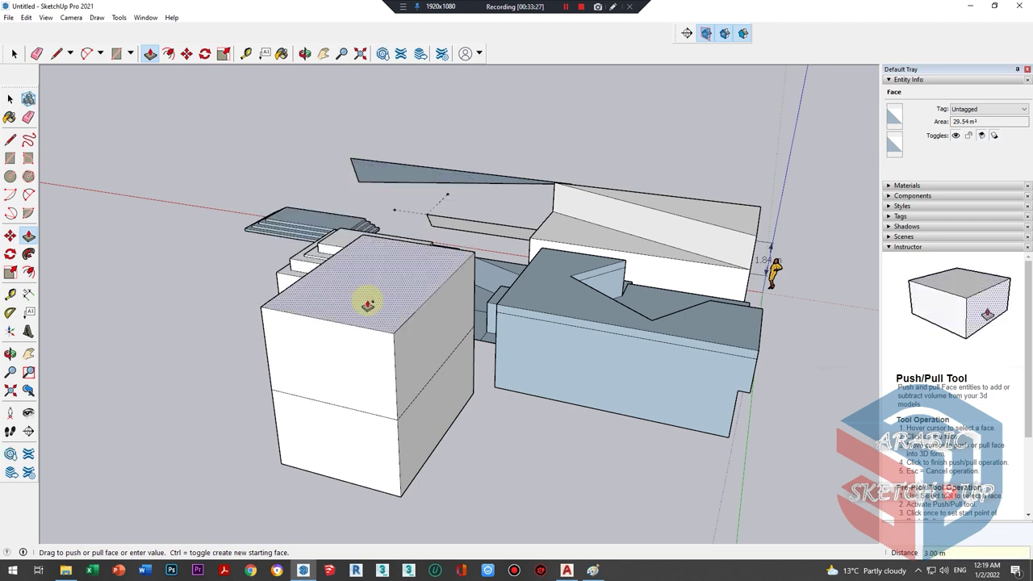
pyautogui.click(364, 299)
pyautogui.click(367, 215)
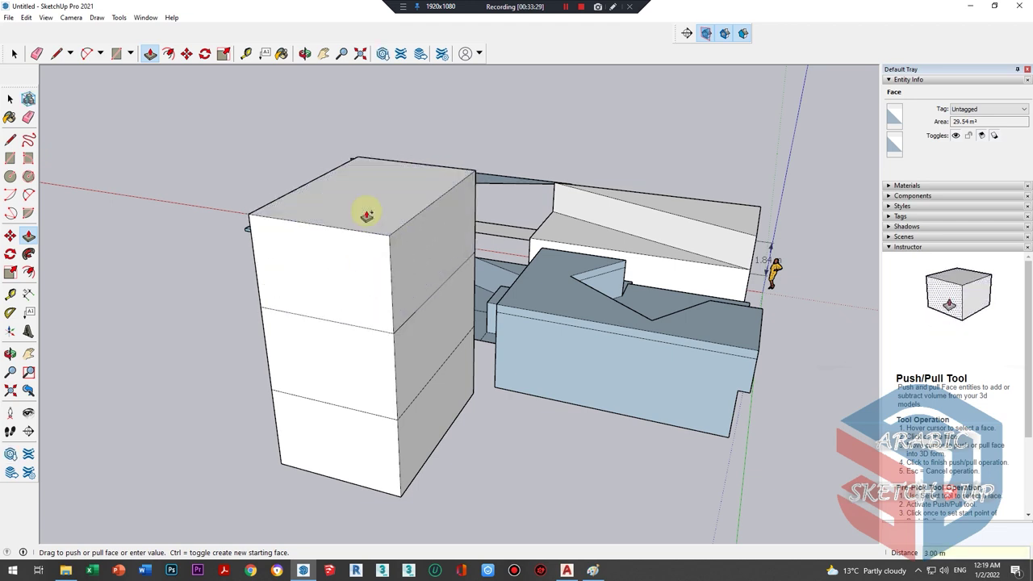
pyautogui.click(365, 208)
pyautogui.write('3')
pyautogui.press('Return')
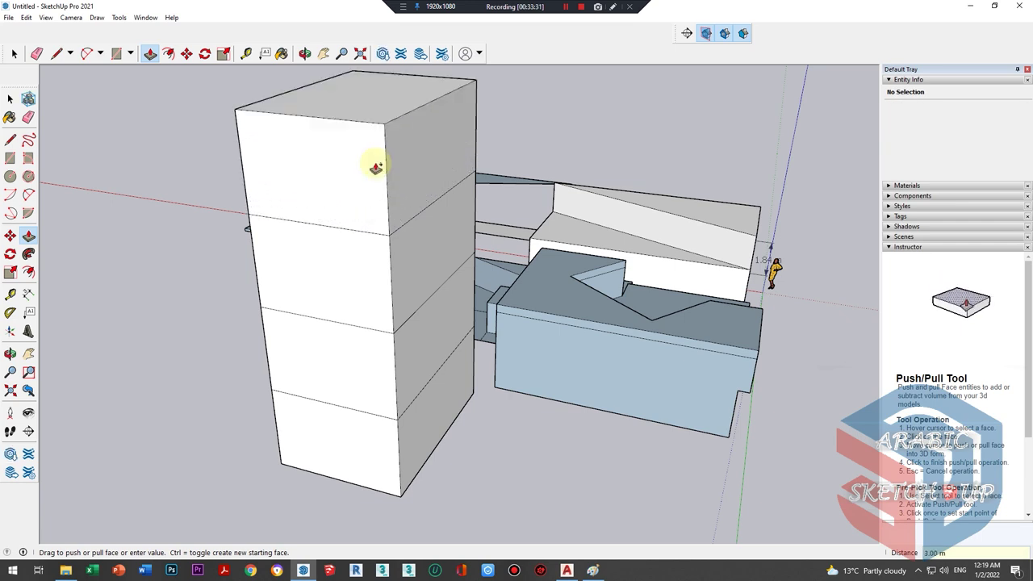
pyautogui.scroll(-2, 370, 223)
pyautogui.moveTo(421, 337)
pyautogui.mouseDown(button='middle')
pyautogui.moveTo(219, 224)
pyautogui.moveTo(415, 337)
pyautogui.mouseUp(button='middle')
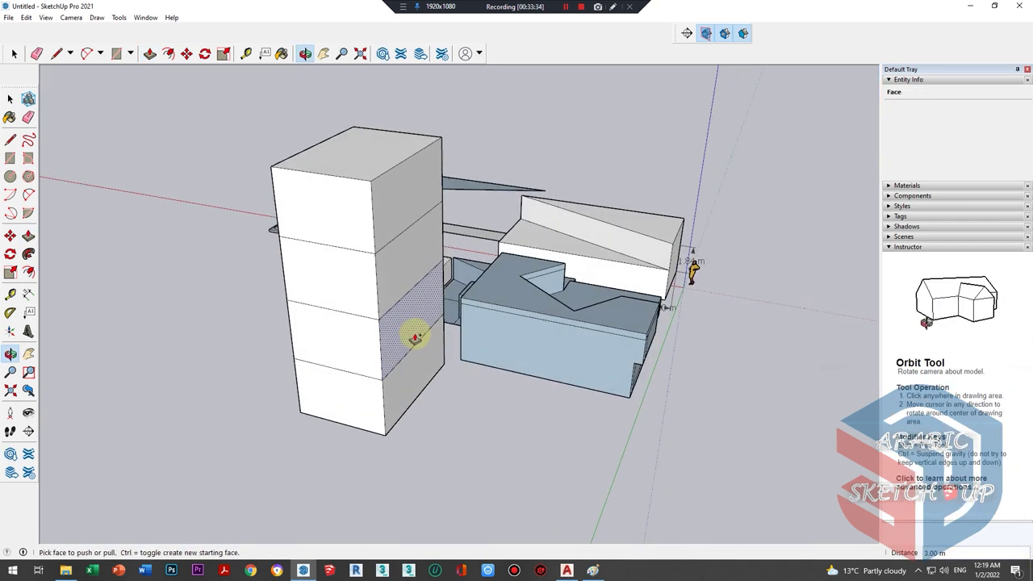
pyautogui.press('space')
pyautogui.scroll(3, 450, 416)
pyautogui.click(451, 418)
pyautogui.moveTo(460, 422)
pyautogui.mouseDown(button='middle')
pyautogui.moveTo(341, 385)
pyautogui.moveTo(317, 362)
pyautogui.mouseUp(button='middle')
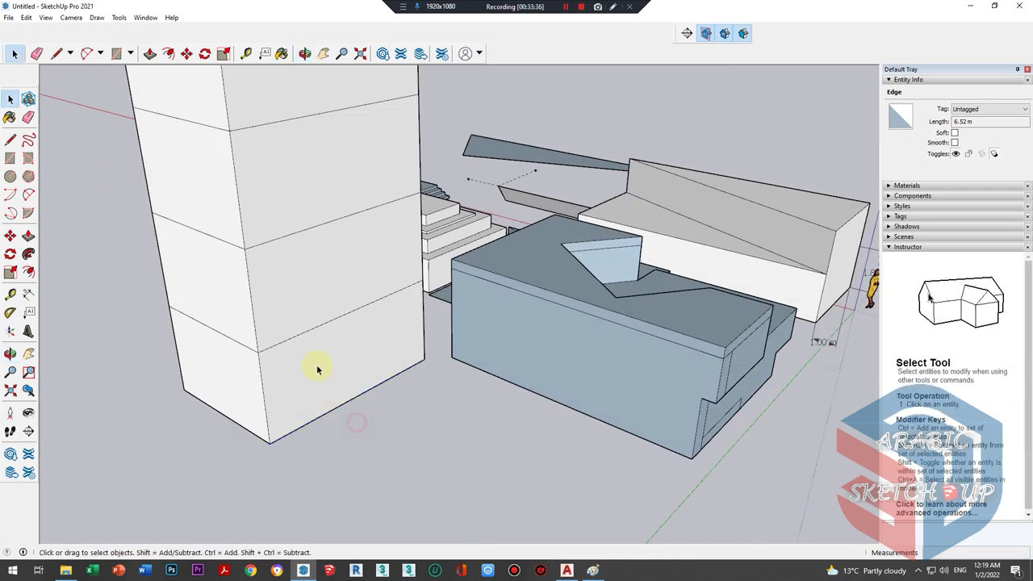
pyautogui.scroll(2, 317, 370)
pyautogui.click(317, 370)
pyautogui.scroll(-4, 321, 331)
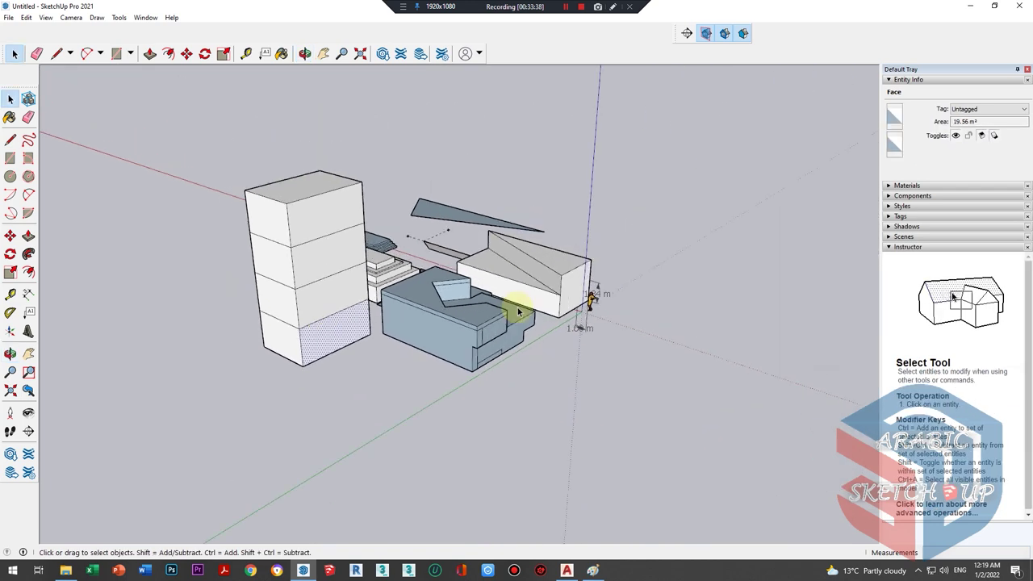
# - Clear the selection and orbit and zoom around the massing model
pyautogui.moveTo(331, 319)
pyautogui.mouseDown(button='middle')
pyautogui.moveTo(408, 373)
pyautogui.moveTo(508, 363)
pyautogui.mouseUp(button='middle')
pyautogui.scroll(-3, 261, 385)
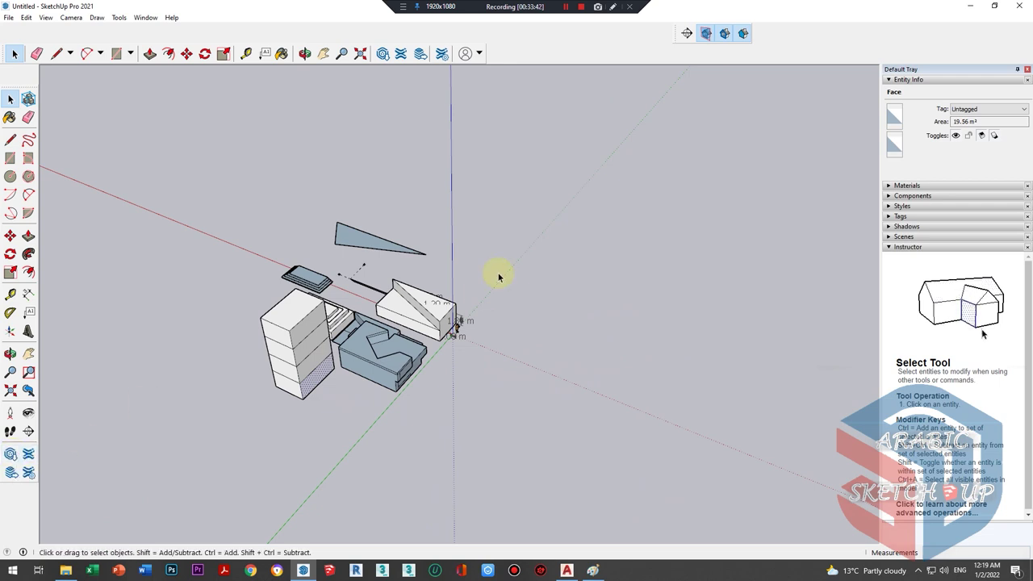
pyautogui.scroll(3, 392, 299)
pyautogui.moveTo(617, 147); pyautogui.dragTo(564, 244)
pyautogui.moveTo(564, 243)
pyautogui.mouseDown(button='middle')
pyautogui.moveTo(219, 253)
pyautogui.moveTo(595, 168)
pyautogui.moveTo(352, 290)
pyautogui.mouseUp(button='middle')
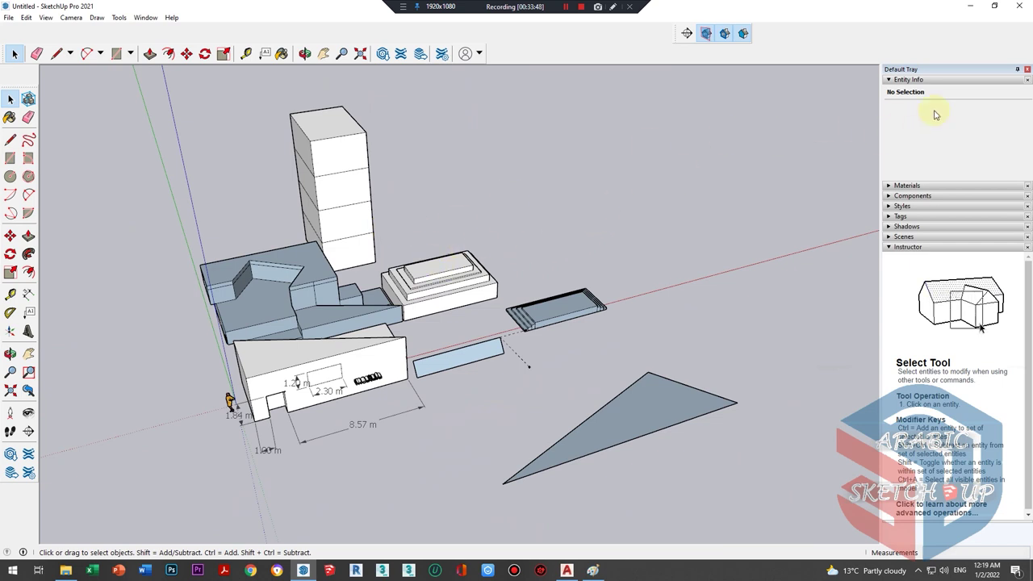
pyautogui.scroll(-2, 341, 225)
pyautogui.scroll(-1, 487, 242)
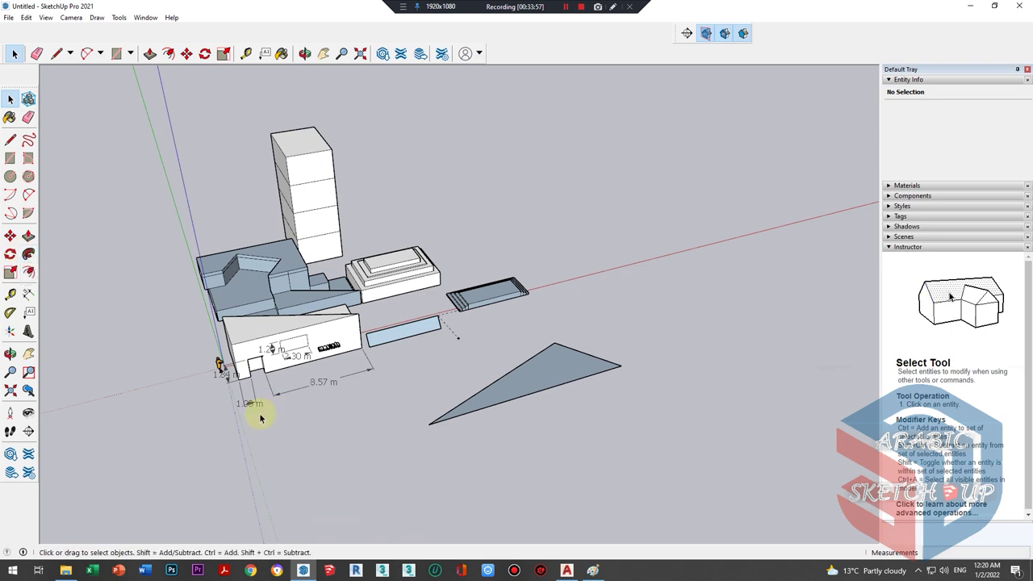
pyautogui.scroll(2, 322, 410)
pyautogui.scroll(2, 266, 403)
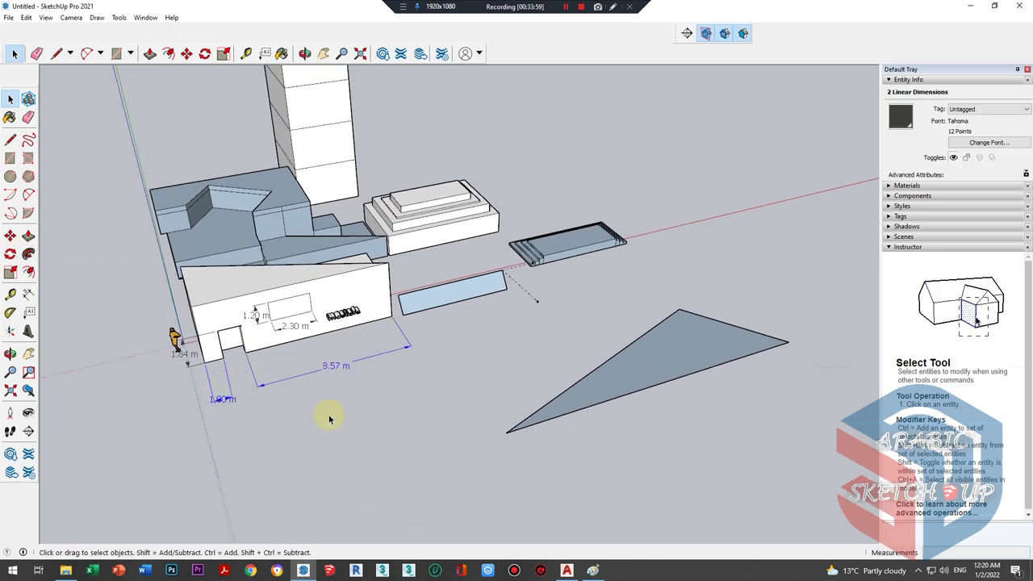
pyautogui.scroll(2, 290, 363)
pyautogui.scroll(-2, 254, 325)
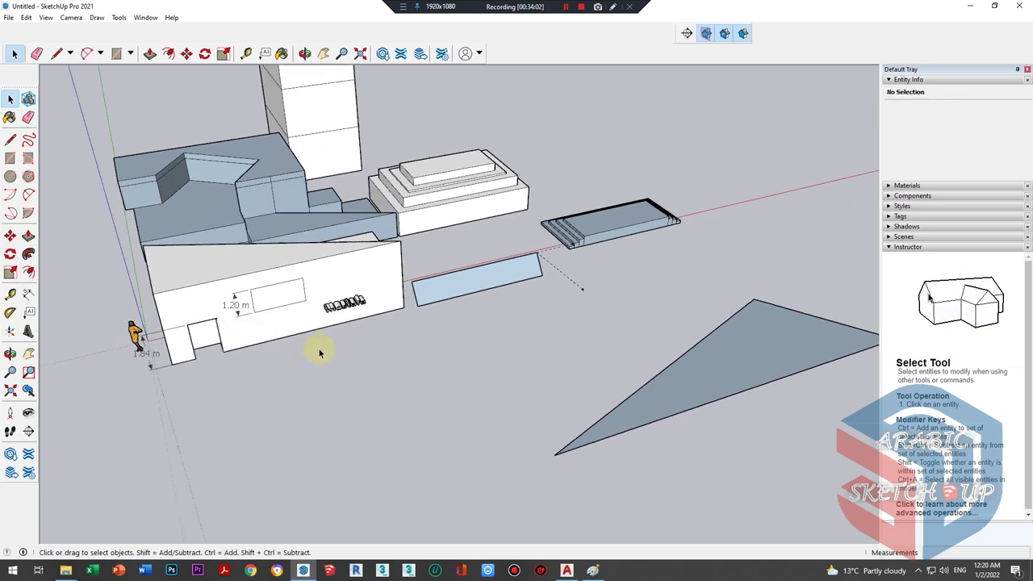
pyautogui.scroll(-1, 318, 350)
pyautogui.scroll(3, 346, 238)
pyautogui.scroll(-1, 350, 259)
# - Zoom in on the stepped blue pool and select the whole pool
pyautogui.moveTo(434, 279)
pyautogui.mouseDown(button='middle')
pyautogui.moveTo(376, 231)
pyautogui.moveTo(346, 265)
pyautogui.moveTo(369, 295)
pyautogui.mouseUp(button='middle')
pyautogui.scroll(2, 464, 219)
pyautogui.scroll(-2, 242, 196)
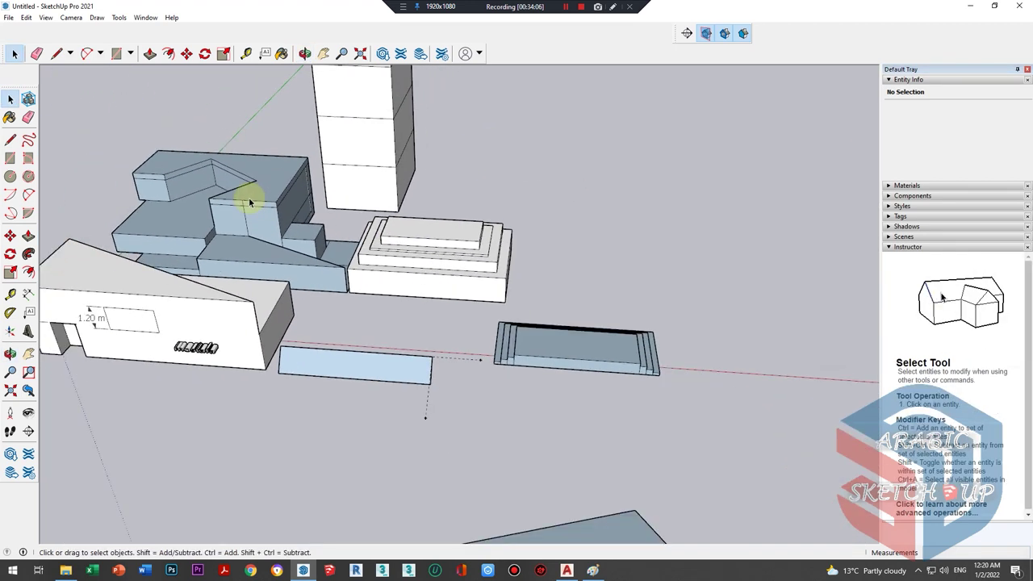
pyautogui.scroll(3, 535, 290)
pyautogui.scroll(2, 454, 282)
pyautogui.moveTo(454, 281); pyautogui.dragTo(501, 345, button='middle')
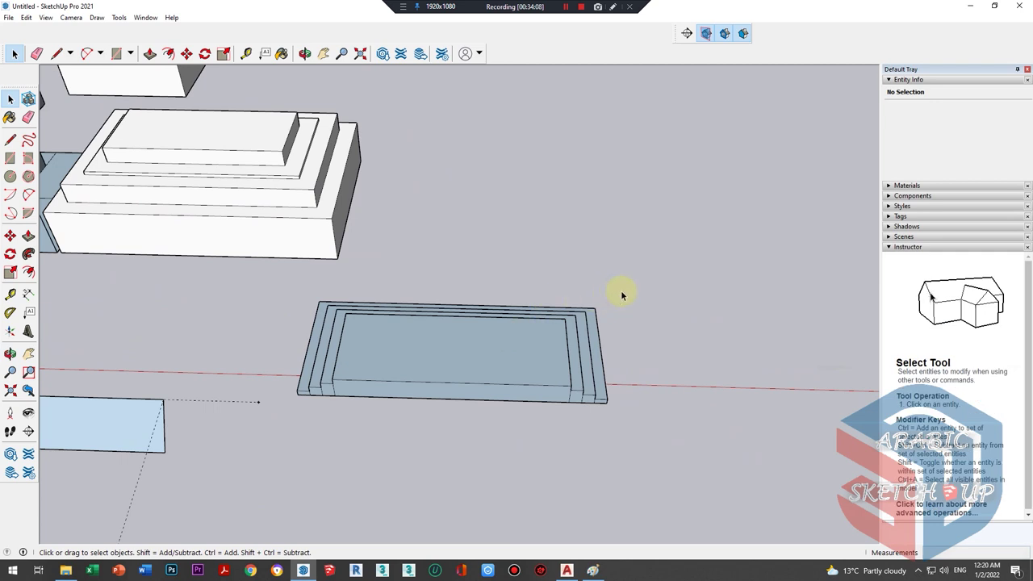
pyautogui.moveTo(295, 404); pyautogui.dragTo(297, 400)
pyautogui.moveTo(399, 346); pyautogui.dragTo(449, 330, button='middle')
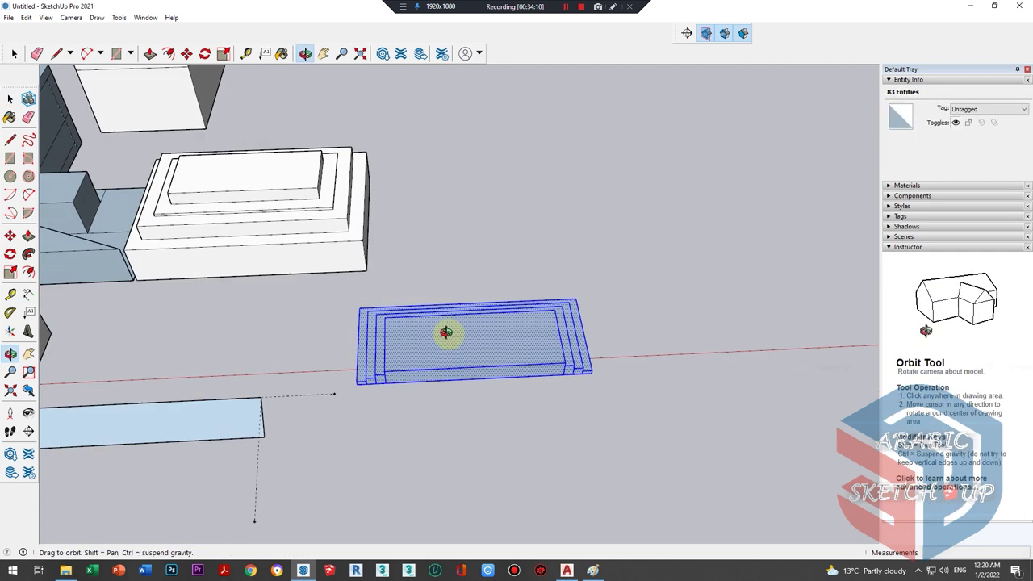
# - Compute the selected pool's area with Area > Selection, reading 2460.8 m²
pyautogui.rightClick(473, 352)
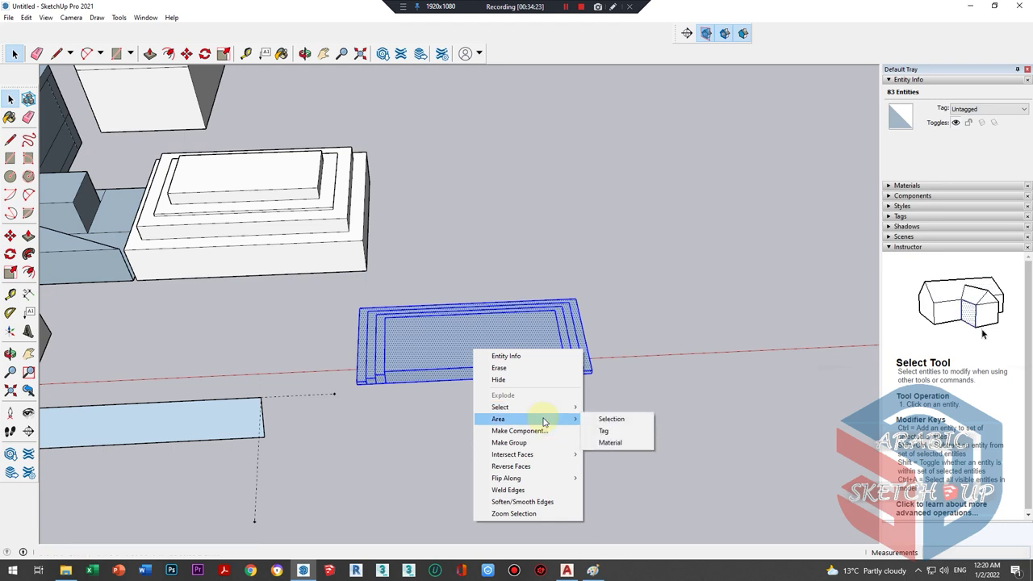
pyautogui.moveTo(516, 419)
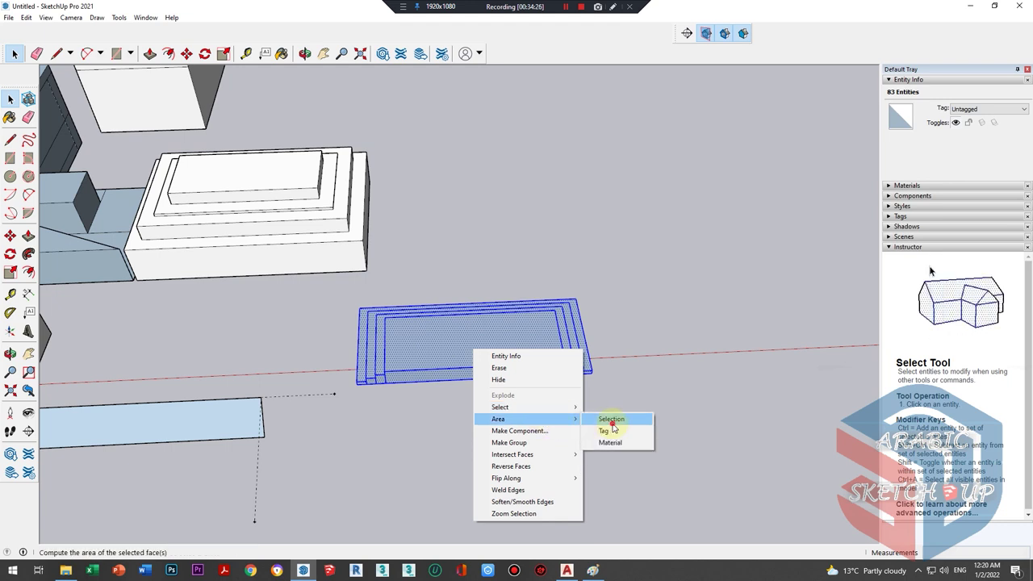
pyautogui.click(612, 421)
pyautogui.click(580, 267)
pyautogui.scroll(2, 473, 325)
pyautogui.rightClick(472, 327)
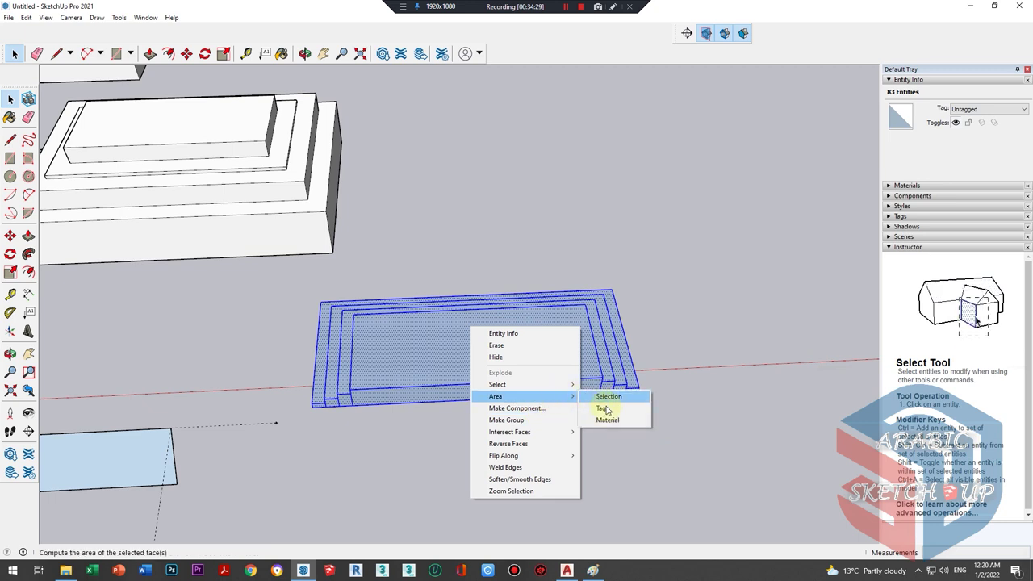
pyautogui.click(606, 421)
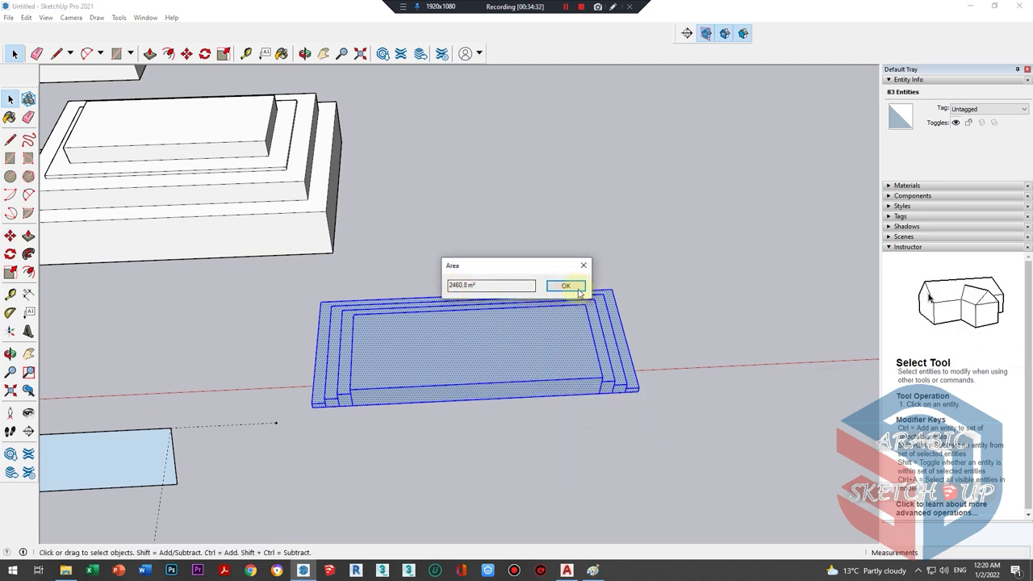
pyautogui.click(563, 287)
pyautogui.rightClick(482, 352)
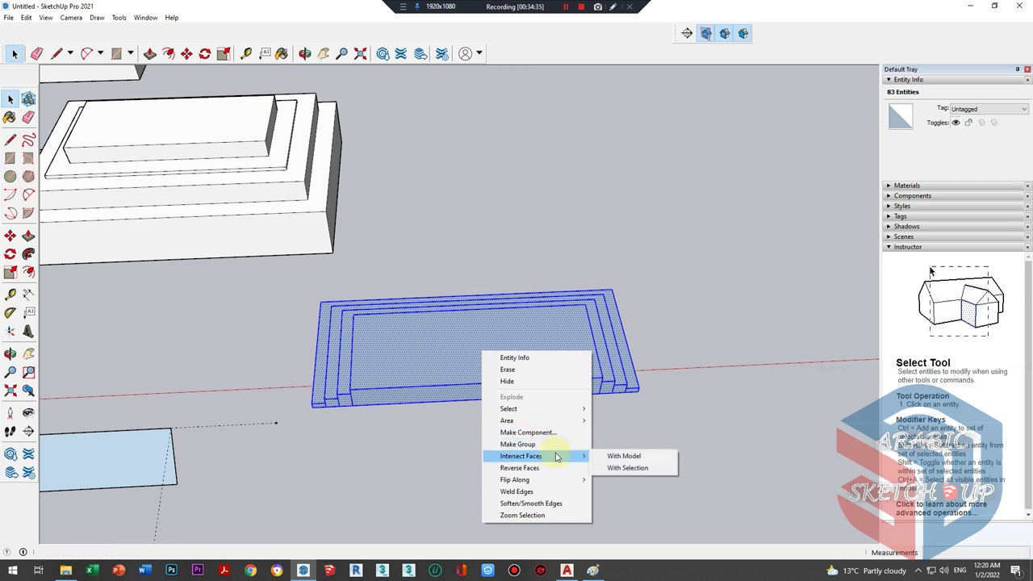
pyautogui.moveTo(522, 456)
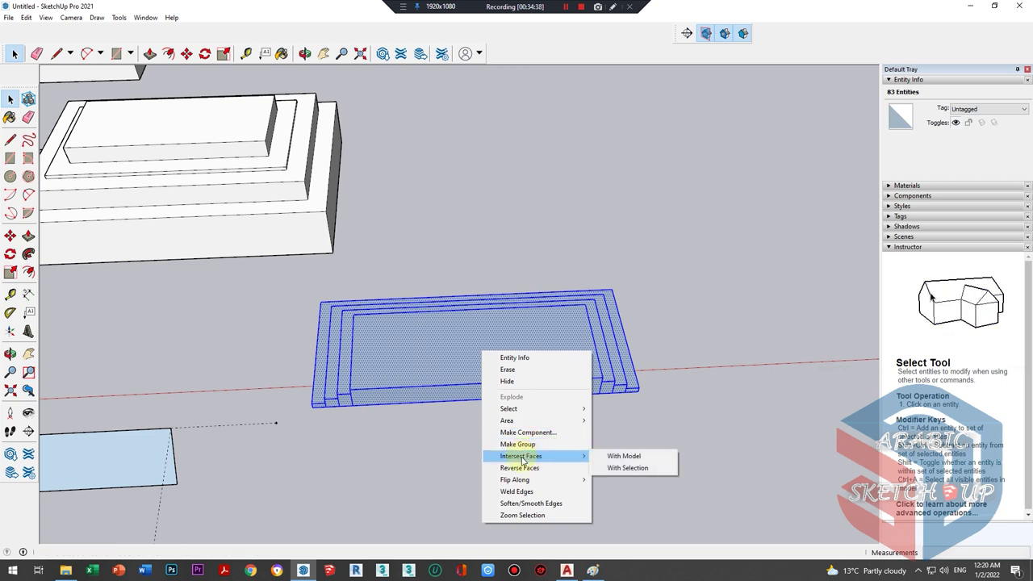
pyautogui.click(699, 288)
pyautogui.scroll(-3, 350, 295)
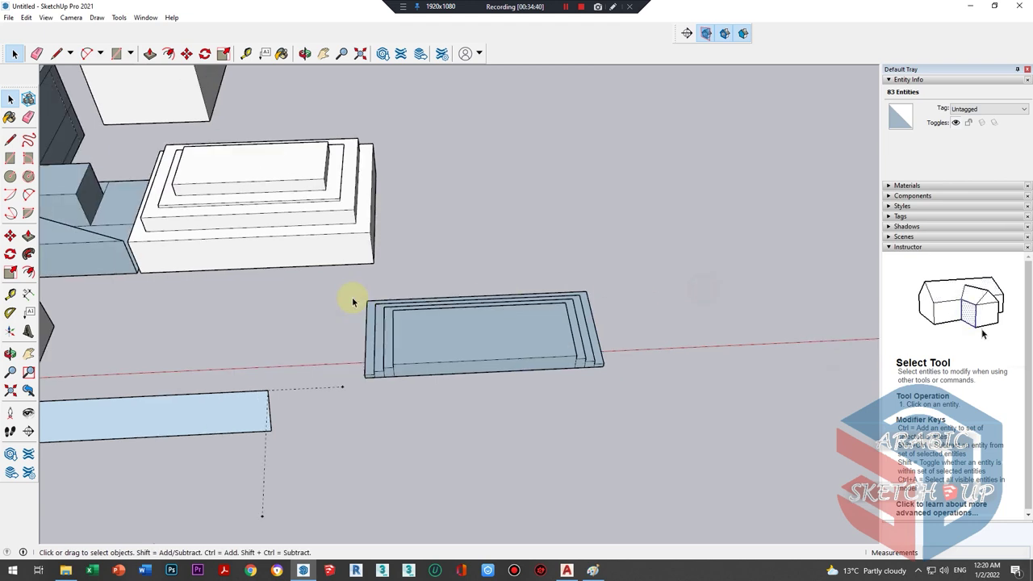
pyautogui.scroll(-2, 455, 368)
# - Draw a rectangle on the ground beside the pool
pyautogui.click(9, 158)
pyautogui.scroll(2, 438, 422)
pyautogui.click(406, 484)
pyautogui.scroll(-1, 653, 350)
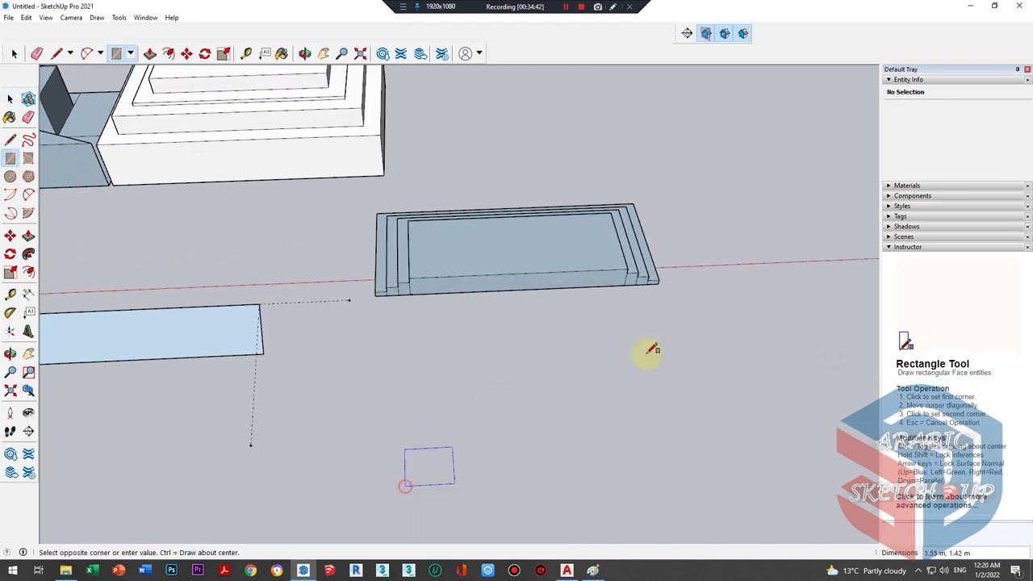
pyautogui.click(683, 347)
pyautogui.scroll(-1, 534, 436)
# - Push/Pull the ground rectangle into a box, then undo the extrusion
pyautogui.press('p')
pyautogui.moveTo(500, 439); pyautogui.dragTo(528, 358)
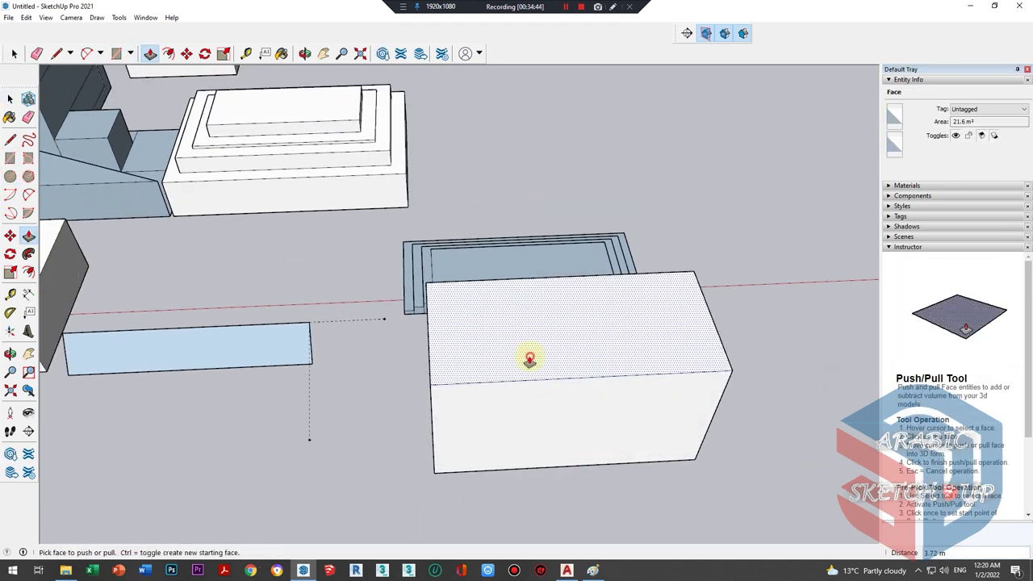
pyautogui.moveTo(527, 357)
pyautogui.mouseDown(button='middle')
pyautogui.moveTo(487, 363)
pyautogui.moveTo(494, 375)
pyautogui.mouseUp(button='middle')
pyautogui.press('space')
pyautogui.hotkey('ctrl', 'z')
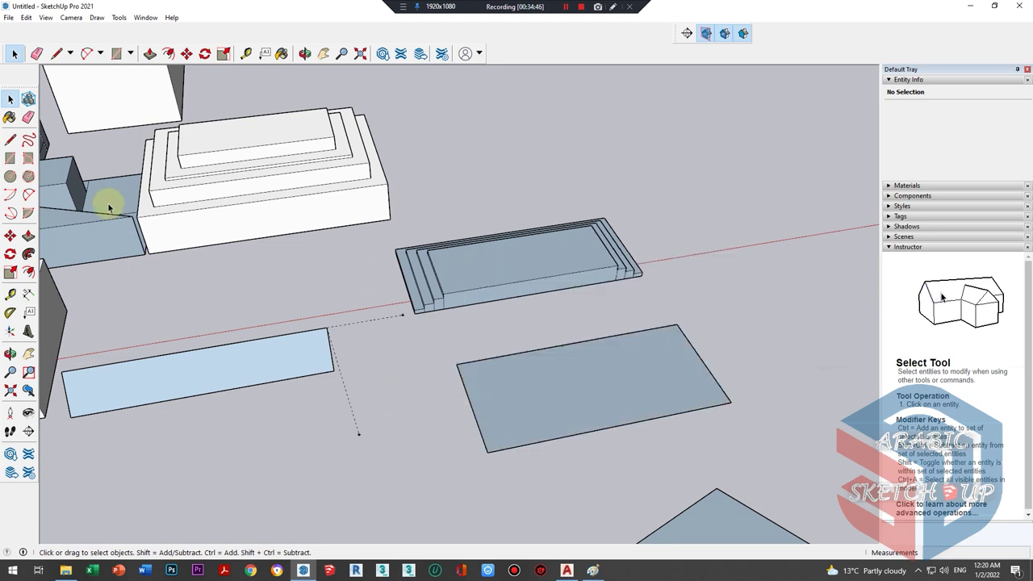
# - Select the long blue strip and flip it along the red direction
pyautogui.scroll(-1, 636, 395)
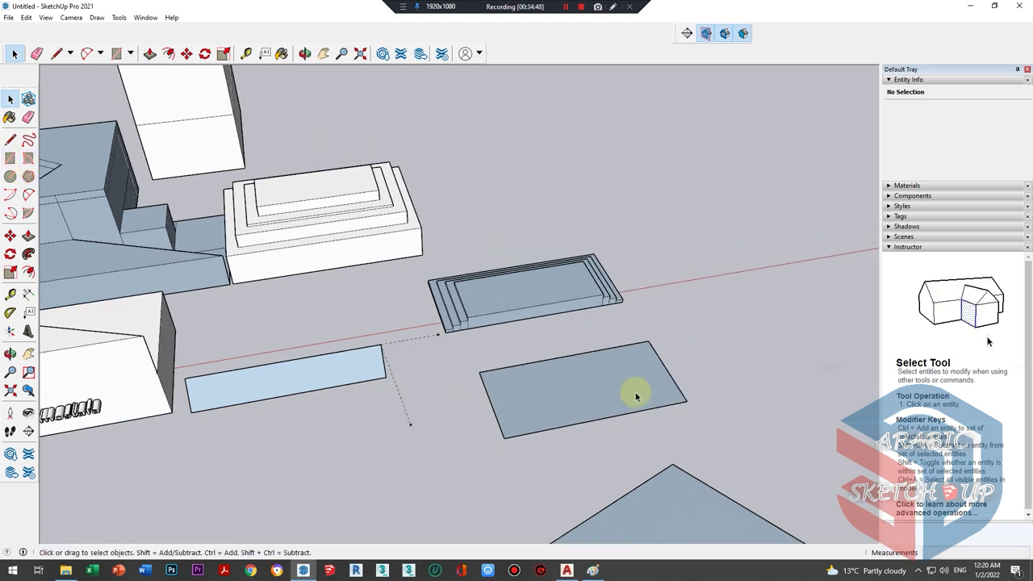
pyautogui.hotkey('ctrl', 'a')
pyautogui.scroll(-2, 403, 473)
pyautogui.moveTo(422, 445)
pyautogui.mouseDown(button='middle')
pyautogui.moveTo(450, 396)
pyautogui.moveTo(332, 390)
pyautogui.moveTo(422, 326)
pyautogui.moveTo(272, 314)
pyautogui.moveTo(392, 331)
pyautogui.moveTo(317, 470)
pyautogui.mouseUp(button='middle')
pyautogui.scroll(2, 317, 469)
pyautogui.moveTo(319, 448); pyautogui.dragTo(314, 450)
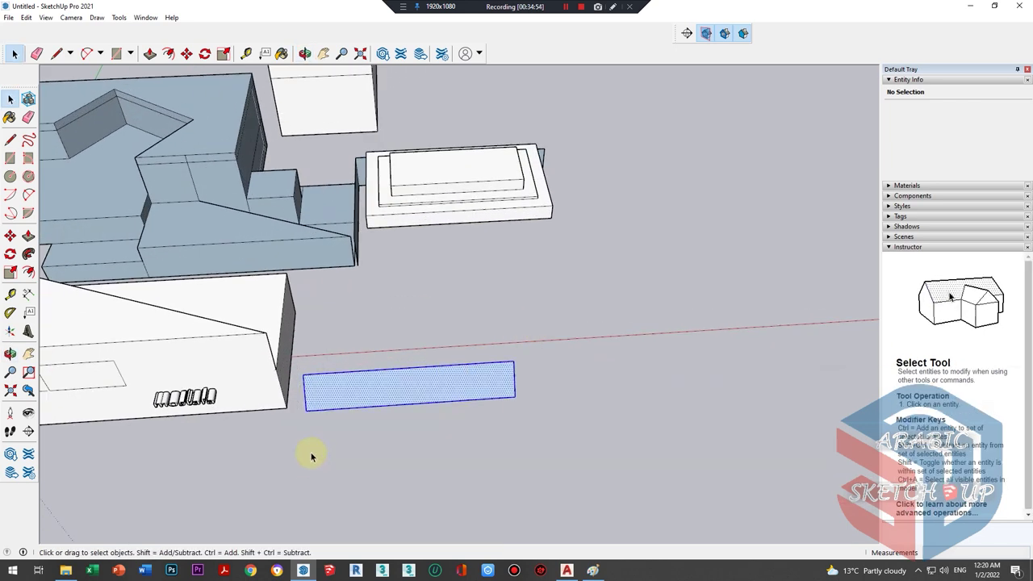
pyautogui.moveTo(314, 449)
pyautogui.mouseDown(button='middle')
pyautogui.moveTo(386, 396)
pyautogui.moveTo(341, 362)
pyautogui.moveTo(411, 380)
pyautogui.mouseUp(button='middle')
pyautogui.rightClick(410, 380)
pyautogui.moveTo(464, 506)
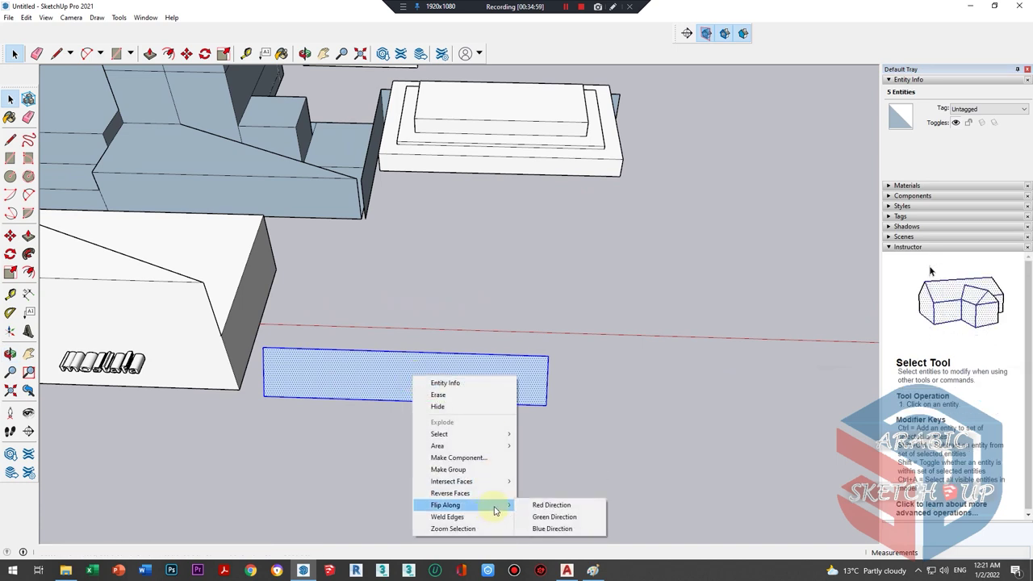
pyautogui.click(534, 505)
pyautogui.moveTo(489, 406)
pyautogui.mouseDown(button='middle')
pyautogui.moveTo(212, 362)
pyautogui.moveTo(309, 372)
pyautogui.mouseUp(button='middle')
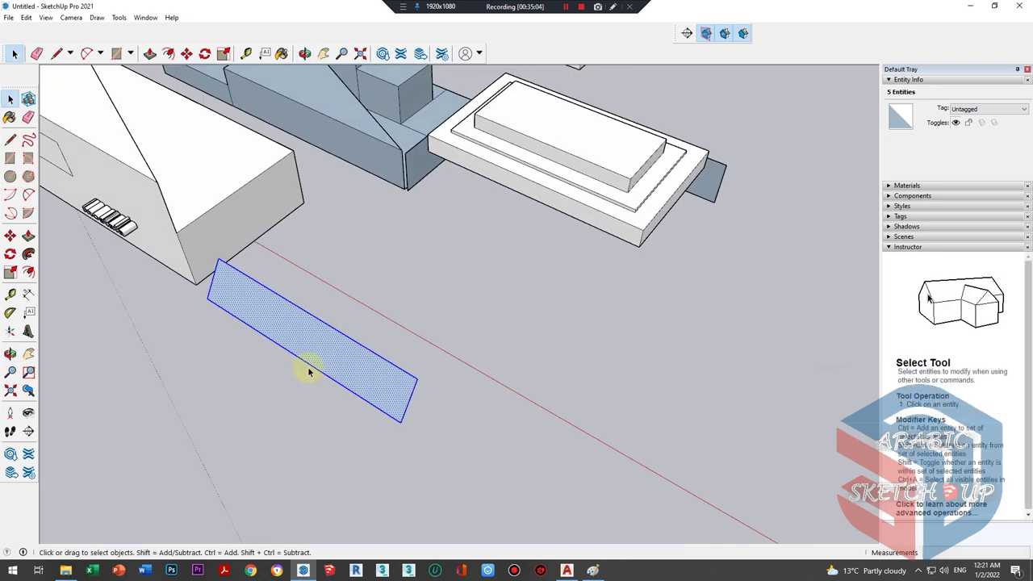
# - Select the strip's face and start a line on its edge, then cancel
pyautogui.click(233, 305)
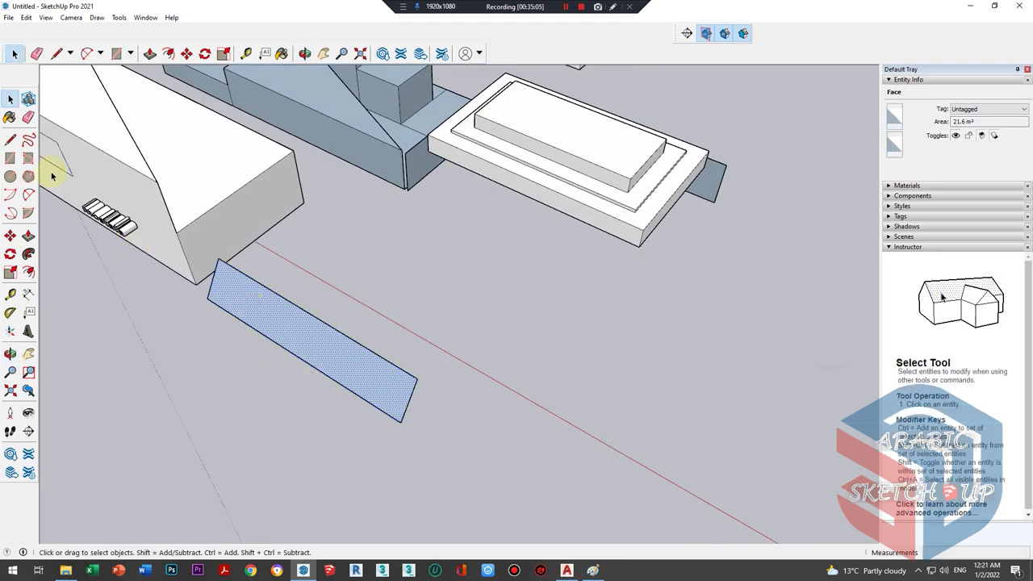
pyautogui.click(10, 140)
pyautogui.click(239, 320)
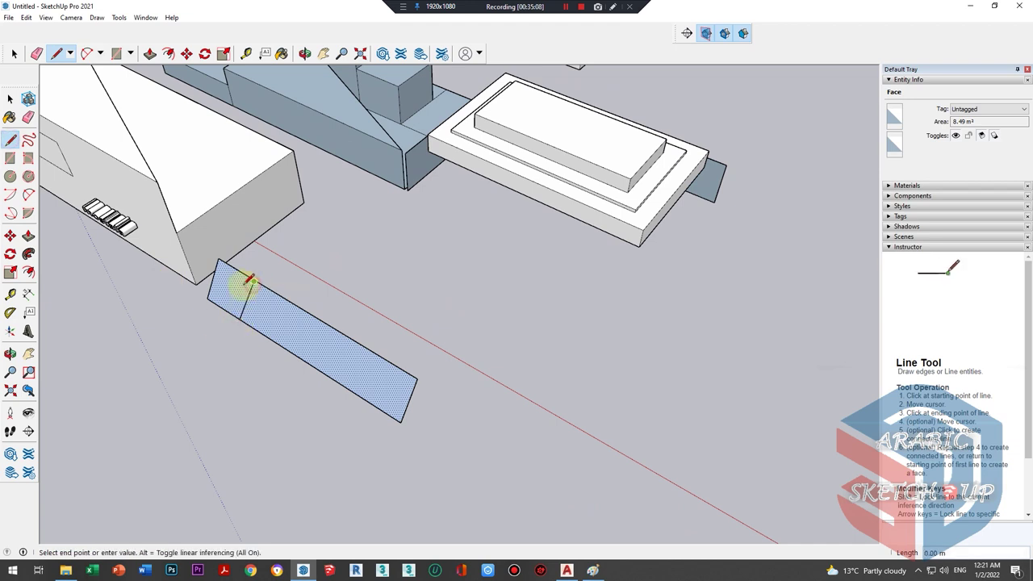
pyautogui.press('space')
pyautogui.scroll(3, 239, 294)
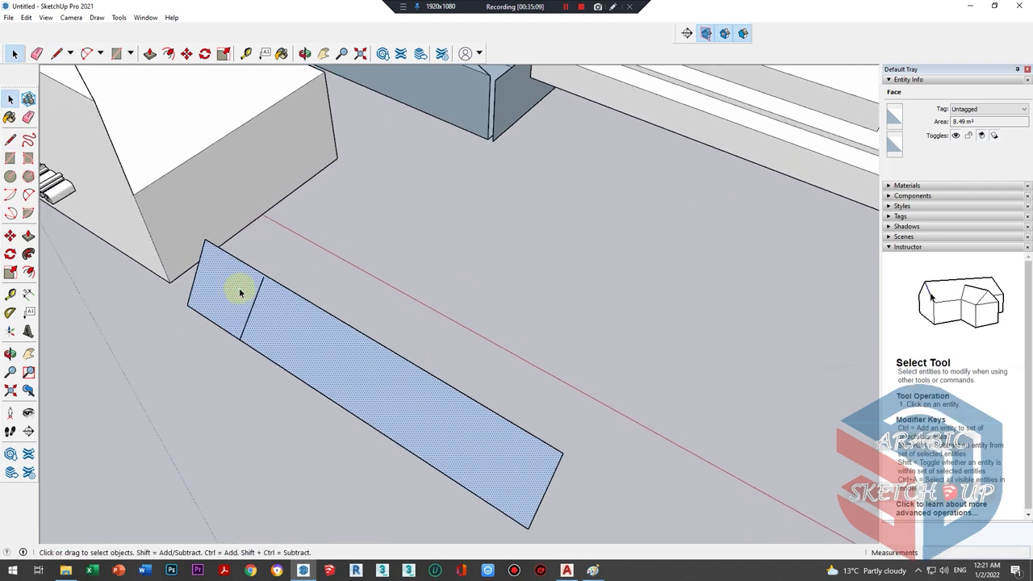
# - Copy the strip's short end edge 1.20 m along the strip, splitting off an end section
pyautogui.click(196, 273)
pyautogui.scroll(2, 198, 258)
pyautogui.press('m')
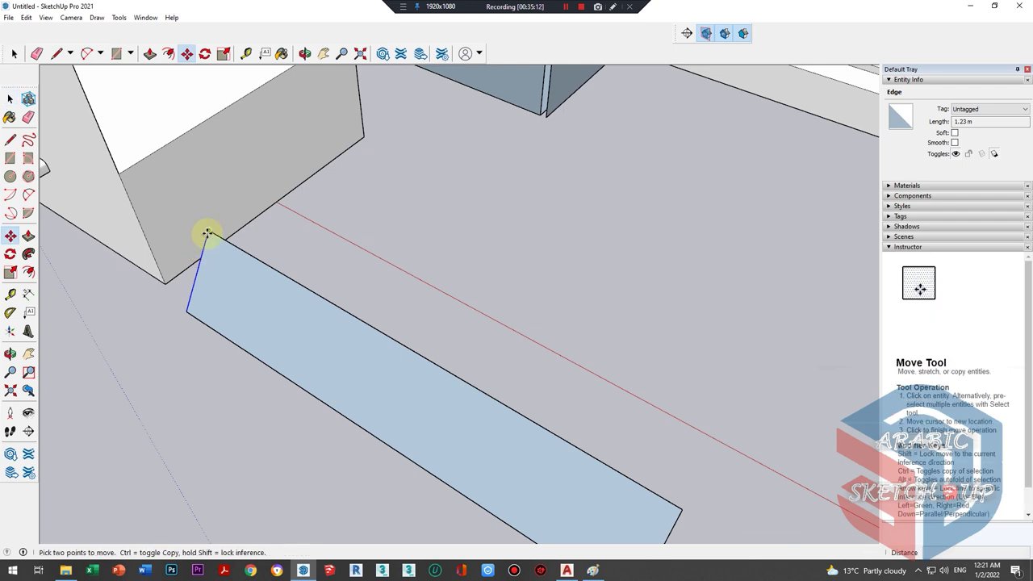
pyautogui.click(208, 234)
pyautogui.press('ctrl')
pyautogui.click(265, 265)
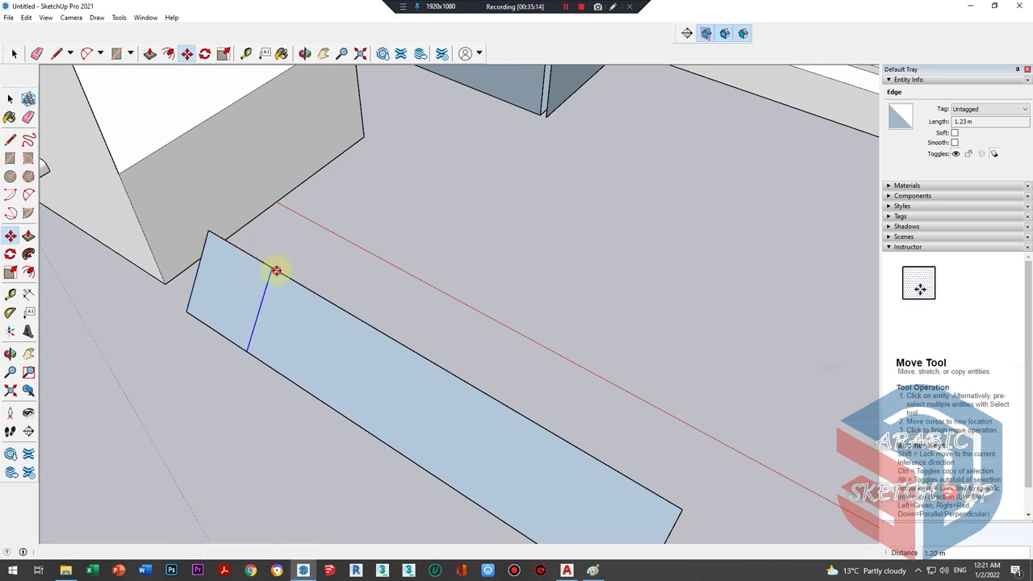
pyautogui.press('space')
# - Pull the small end section up, then select the whole strip
pyautogui.scroll(-1, 272, 326)
pyautogui.click(272, 326)
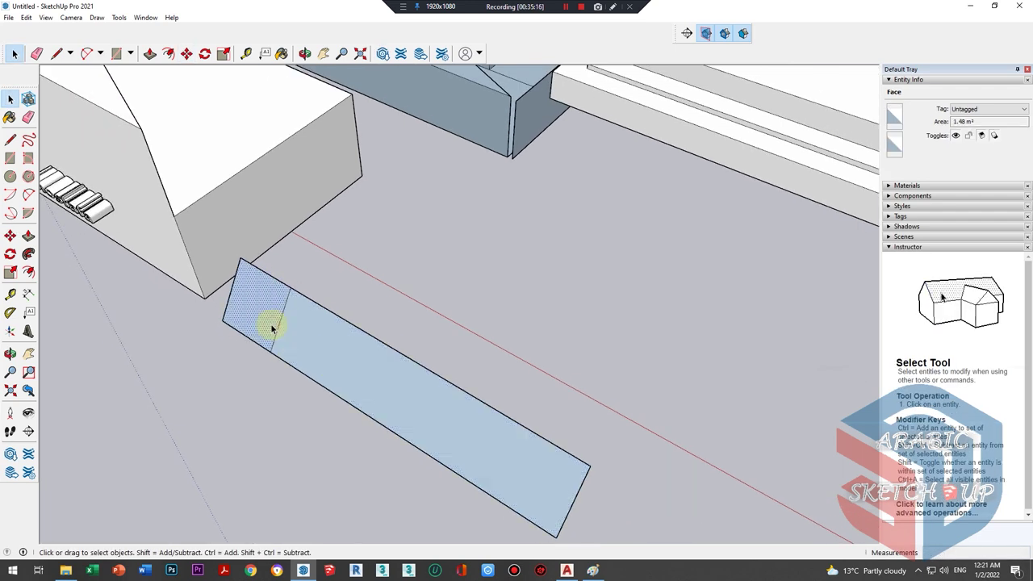
pyautogui.press('p')
pyautogui.moveTo(250, 322); pyautogui.dragTo(267, 329)
pyautogui.press('space')
pyautogui.moveTo(267, 329)
pyautogui.mouseDown(button='middle')
pyautogui.moveTo(186, 334)
pyautogui.moveTo(428, 389)
pyautogui.moveTo(403, 288)
pyautogui.moveTo(428, 369)
pyautogui.mouseUp(button='middle')
pyautogui.tripleClick(428, 388)
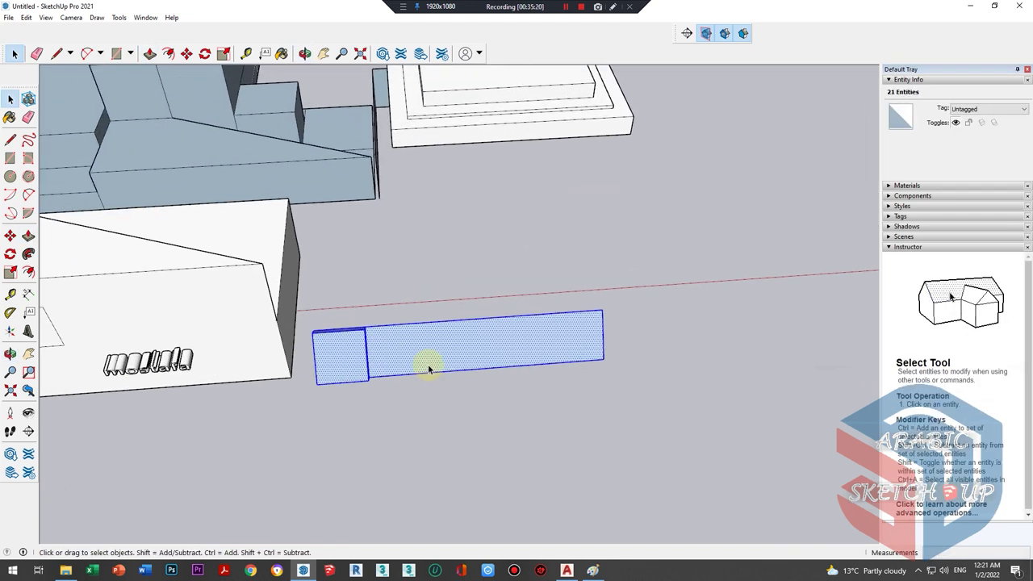
# - Flip the ground strip along the red axis, then along the blue axis, checking each result
pyautogui.rightClick(444, 346)
pyautogui.moveTo(493, 474)
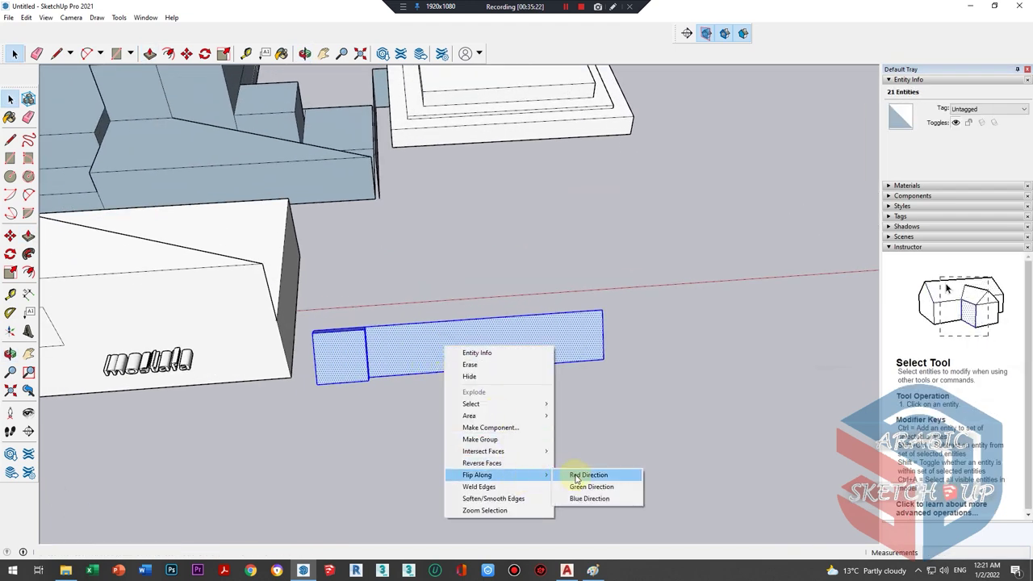
pyautogui.click(578, 478)
pyautogui.moveTo(578, 478)
pyautogui.mouseDown(button='middle')
pyautogui.moveTo(468, 350)
pyautogui.moveTo(379, 332)
pyautogui.mouseUp(button='middle')
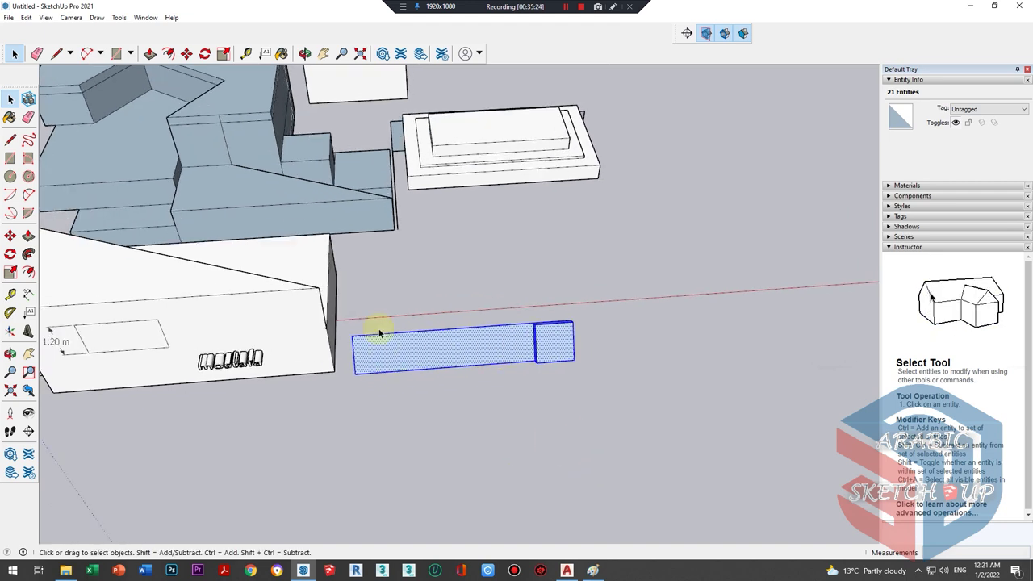
pyautogui.rightClick(570, 345)
pyautogui.moveTo(613, 470)
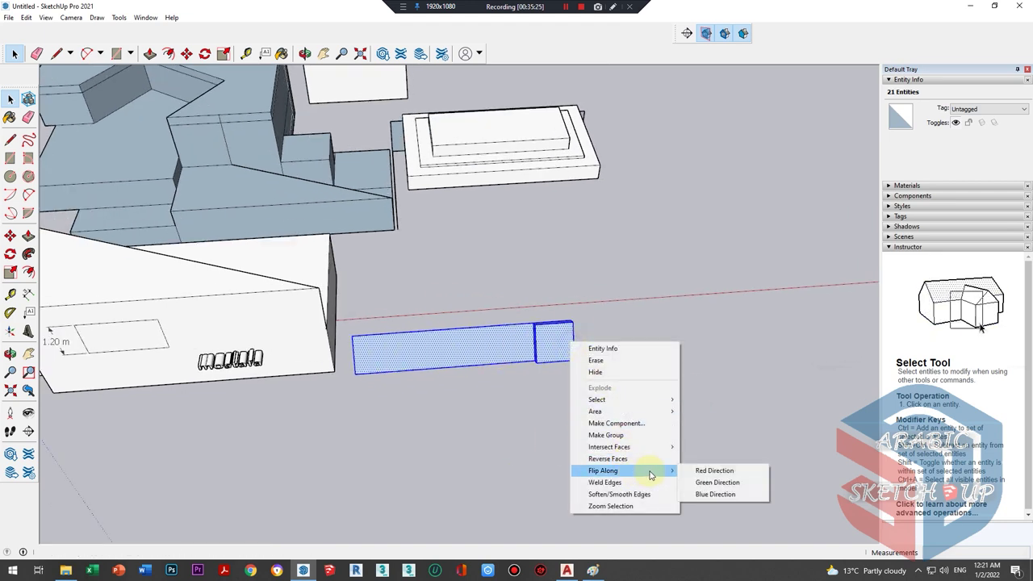
pyautogui.click(713, 493)
pyautogui.moveTo(576, 422)
pyautogui.mouseDown(button='middle')
pyautogui.moveTo(491, 352)
pyautogui.moveTo(284, 329)
pyautogui.moveTo(454, 376)
pyautogui.moveTo(330, 346)
pyautogui.moveTo(355, 257)
pyautogui.moveTo(312, 127)
pyautogui.moveTo(403, 347)
pyautogui.moveTo(396, 380)
pyautogui.mouseUp(button='middle')
# - Flip the long box along the vertical blue direction again and clear the selection
pyautogui.rightClick(385, 407)
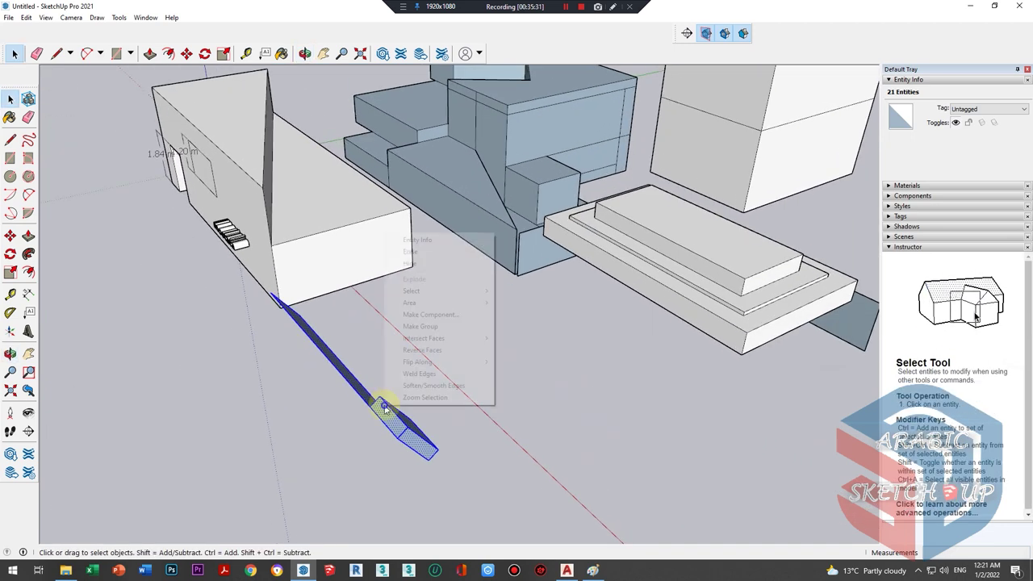
pyautogui.click(549, 385)
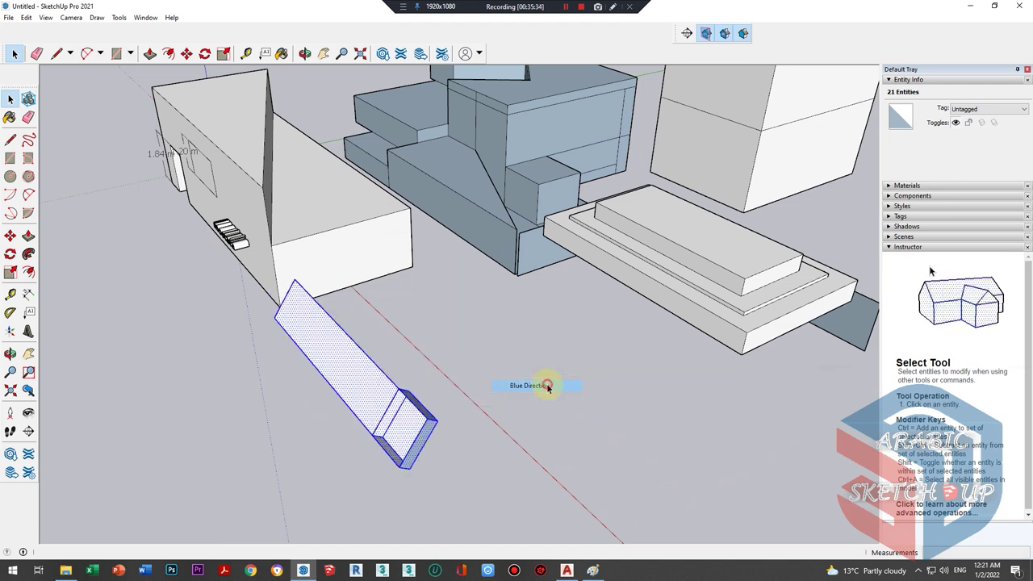
pyautogui.moveTo(549, 386)
pyautogui.mouseDown(button='middle')
pyautogui.moveTo(387, 330)
pyautogui.moveTo(266, 219)
pyautogui.moveTo(393, 393)
pyautogui.moveTo(301, 293)
pyautogui.moveTo(491, 417)
pyautogui.mouseUp(button='middle')
pyautogui.rightClick(493, 417)
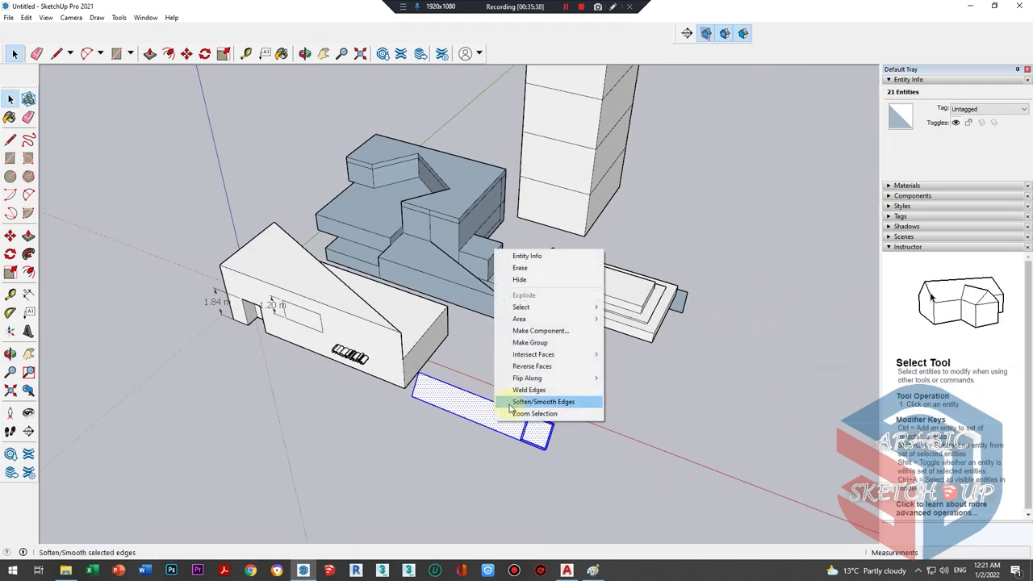
pyautogui.click(346, 433)
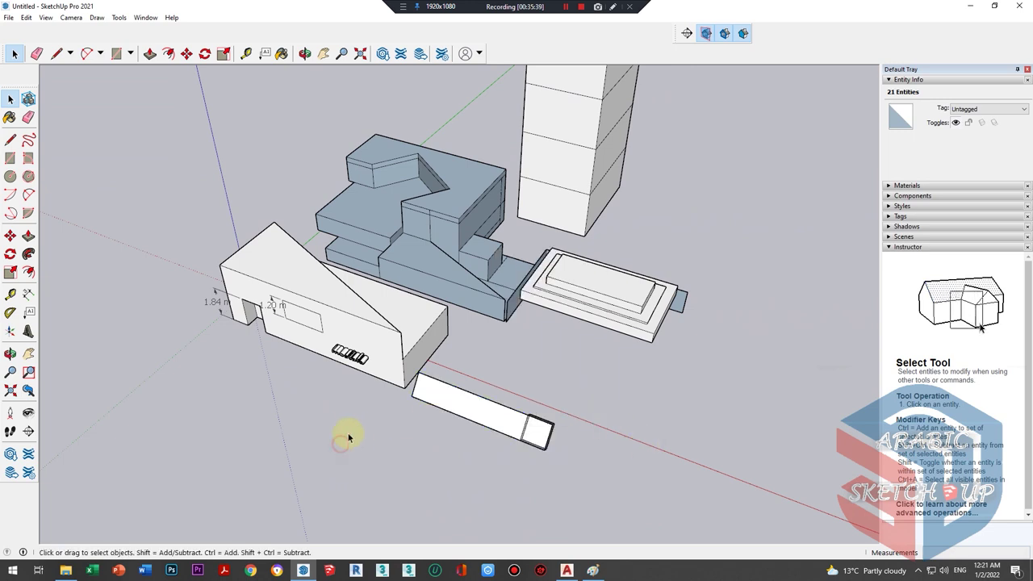
# - Draw a three-edge line on the ground in front of the buildings
pyautogui.click(11, 139)
pyautogui.click(247, 427)
pyautogui.moveTo(406, 355); pyautogui.dragTo(388, 435, button='middle')
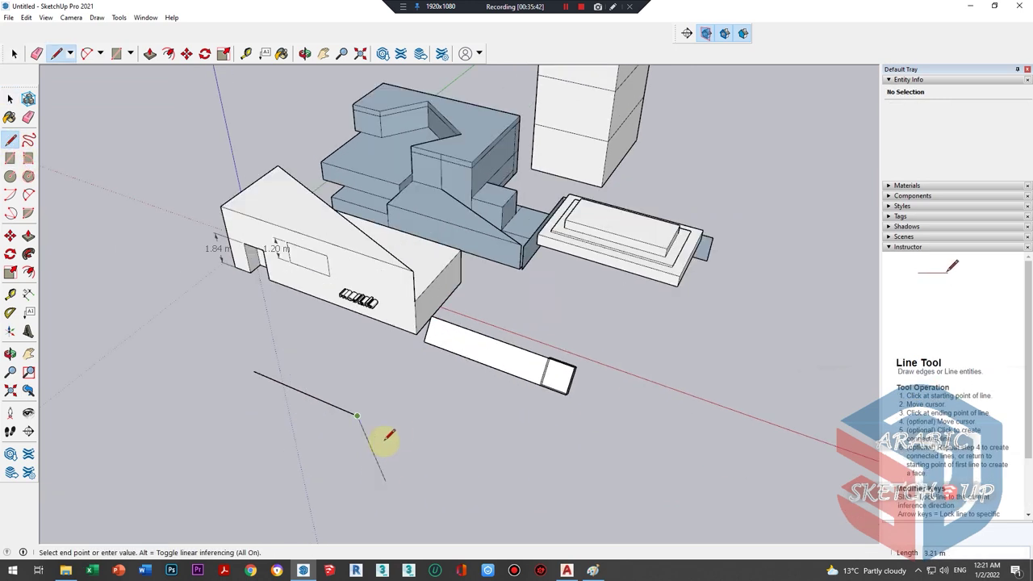
pyautogui.press('Escape')
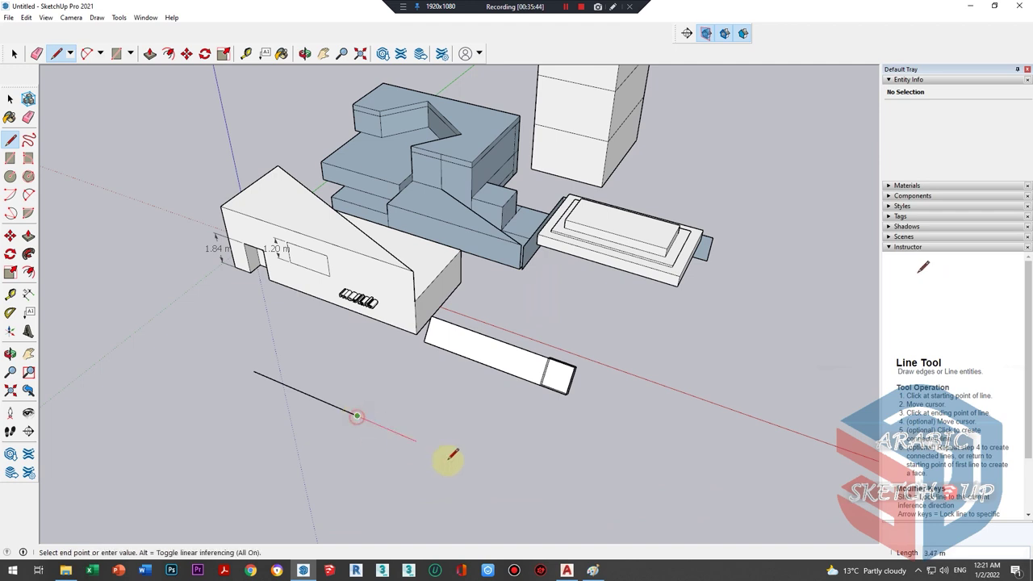
pyautogui.click(569, 503)
pyautogui.press('space')
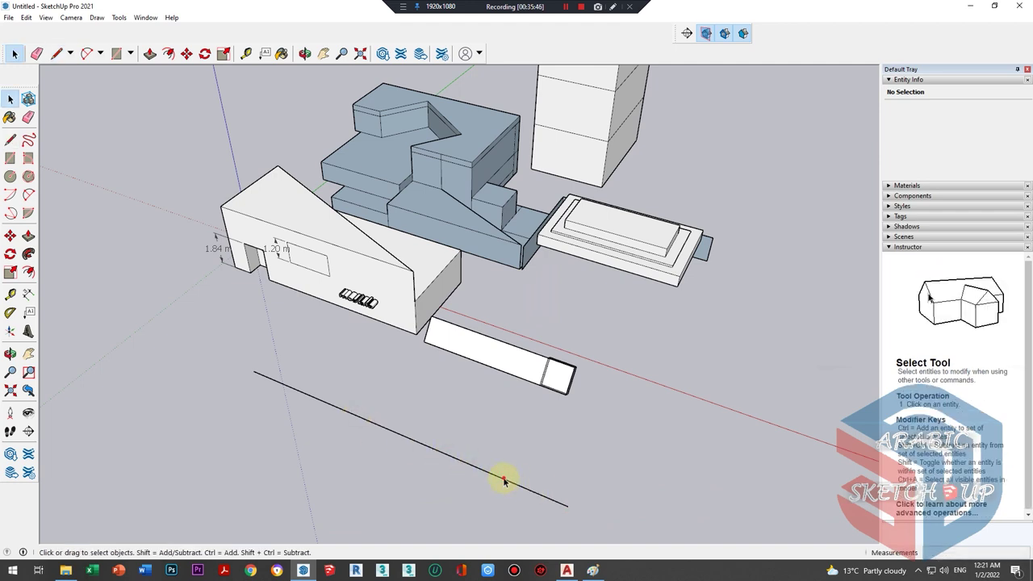
# - Weld the drawn edges into a single 14.75 m curve
pyautogui.click(424, 445)
pyautogui.moveTo(340, 412)
pyautogui.mouseDown(button='middle')
pyautogui.moveTo(457, 445)
pyautogui.moveTo(621, 426)
pyautogui.mouseUp(button='middle')
pyautogui.rightClick(478, 437)
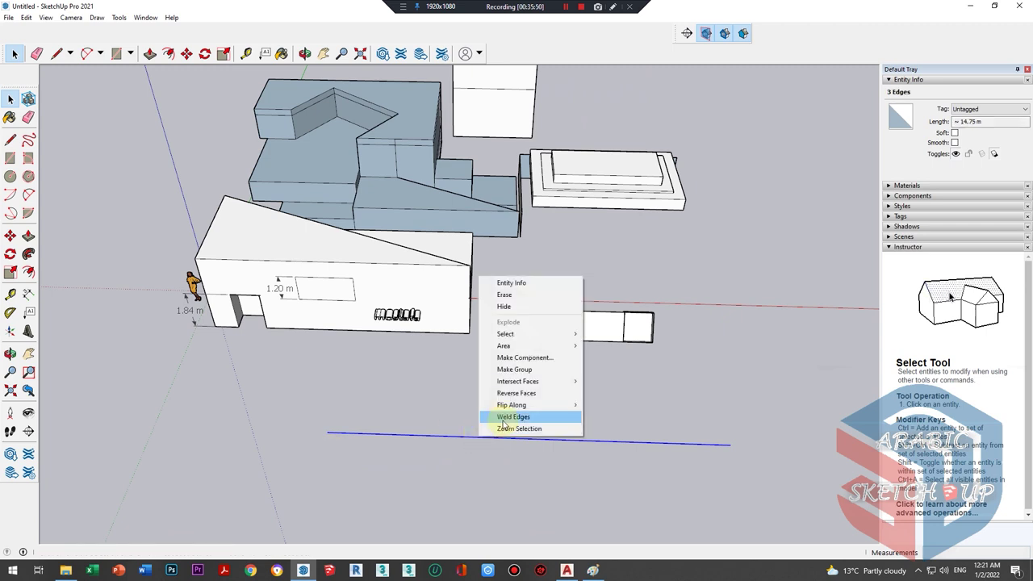
pyautogui.click(501, 417)
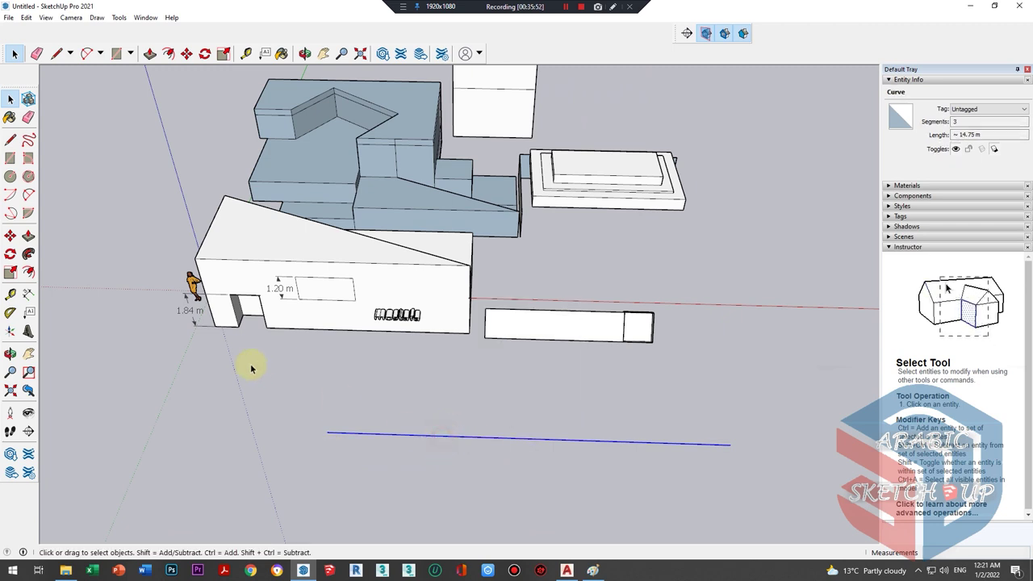
pyautogui.moveTo(251, 368); pyautogui.dragTo(422, 406, button='middle')
pyautogui.rightClick(431, 422)
pyautogui.click(382, 424)
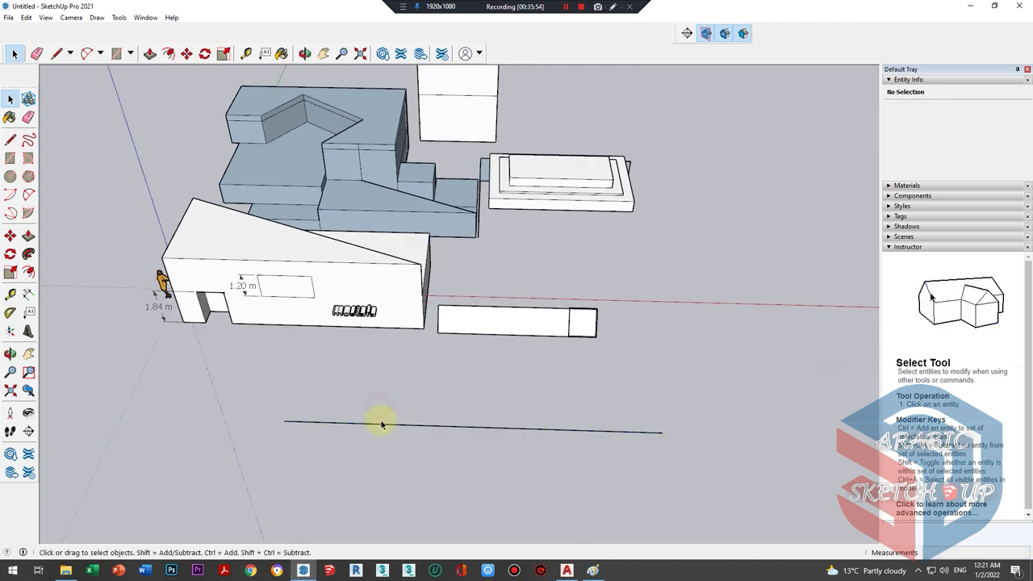
pyautogui.rightClick(381, 424)
pyautogui.click(394, 372)
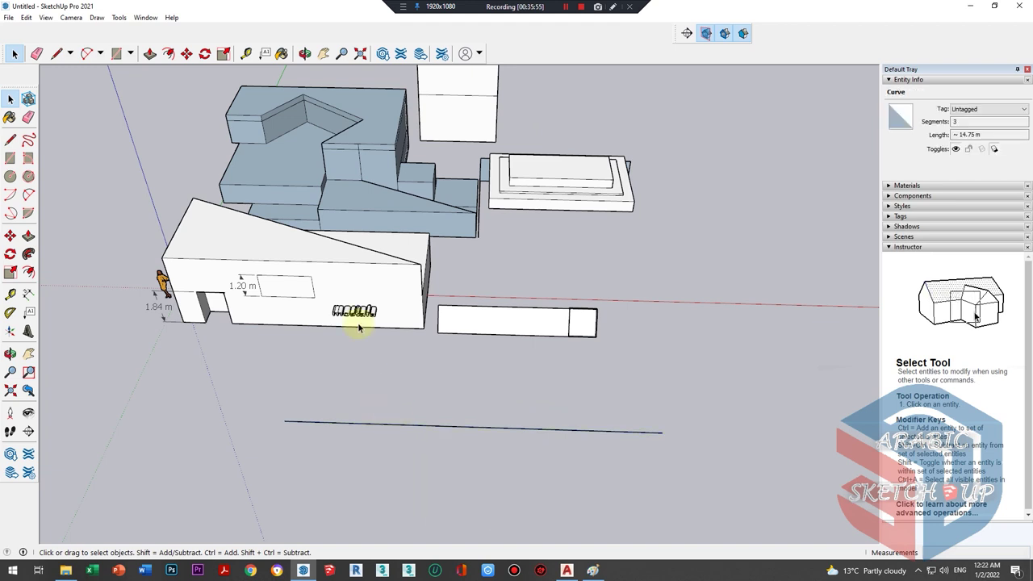
# - Zoom to fit the building's front wall, then clear the selection
pyautogui.rightClick(340, 296)
pyautogui.click(396, 428)
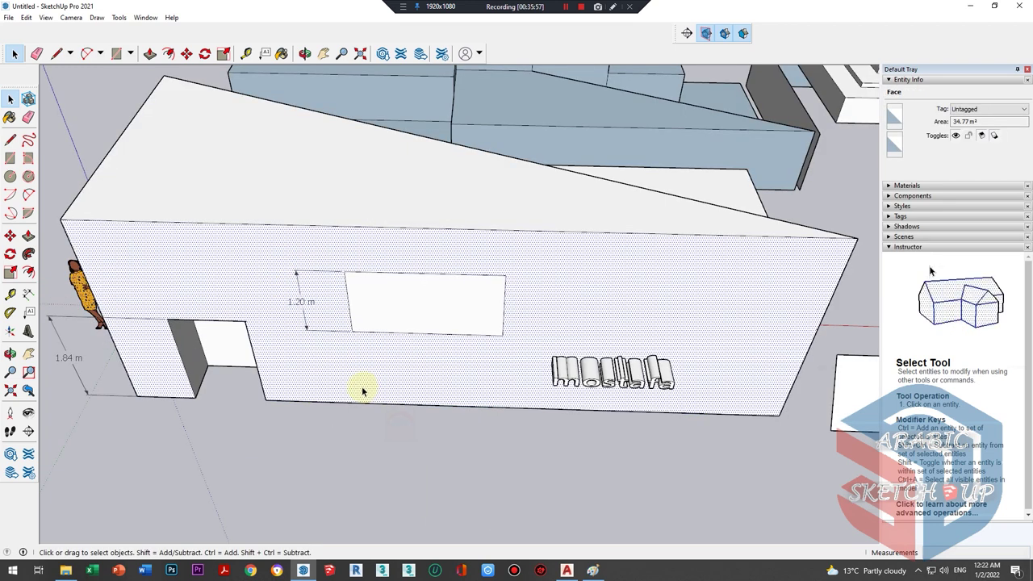
pyautogui.scroll(-3, 362, 391)
pyautogui.click(253, 422)
pyautogui.scroll(-3, 234, 355)
pyautogui.scroll(-2, 222, 333)
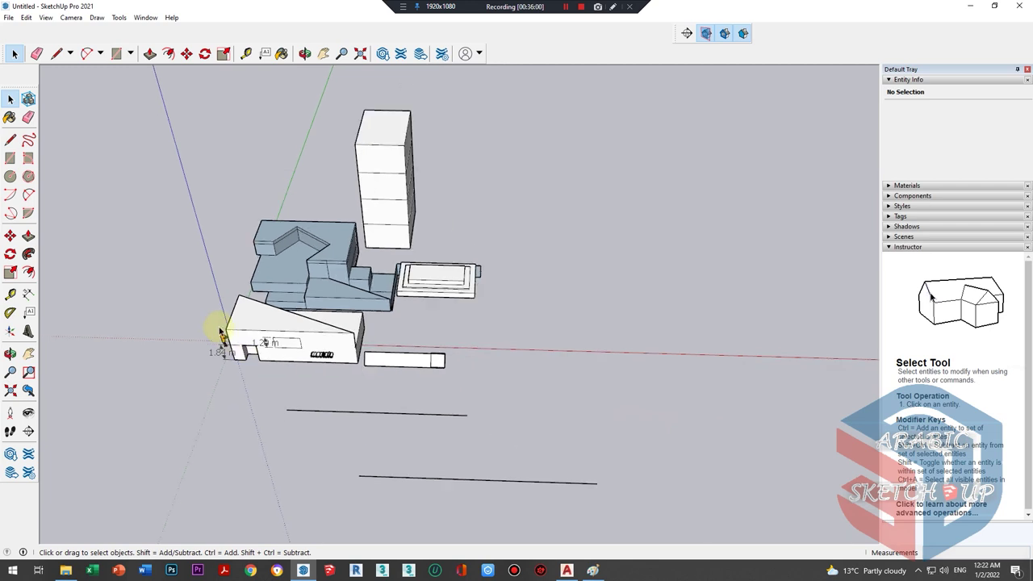
# - Select the lower ground line and the long strip's top face, which measures 7.01 m²
pyautogui.moveTo(221, 333); pyautogui.dragTo(369, 189, button='middle')
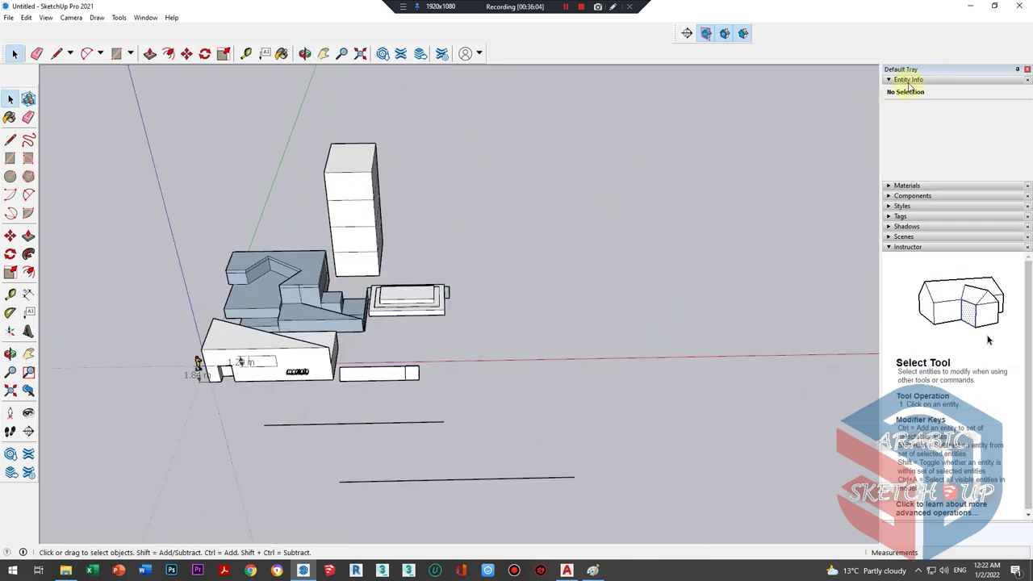
pyautogui.moveTo(452, 348)
pyautogui.mouseDown(button='middle')
pyautogui.moveTo(387, 411)
pyautogui.moveTo(484, 480)
pyautogui.mouseUp(button='middle')
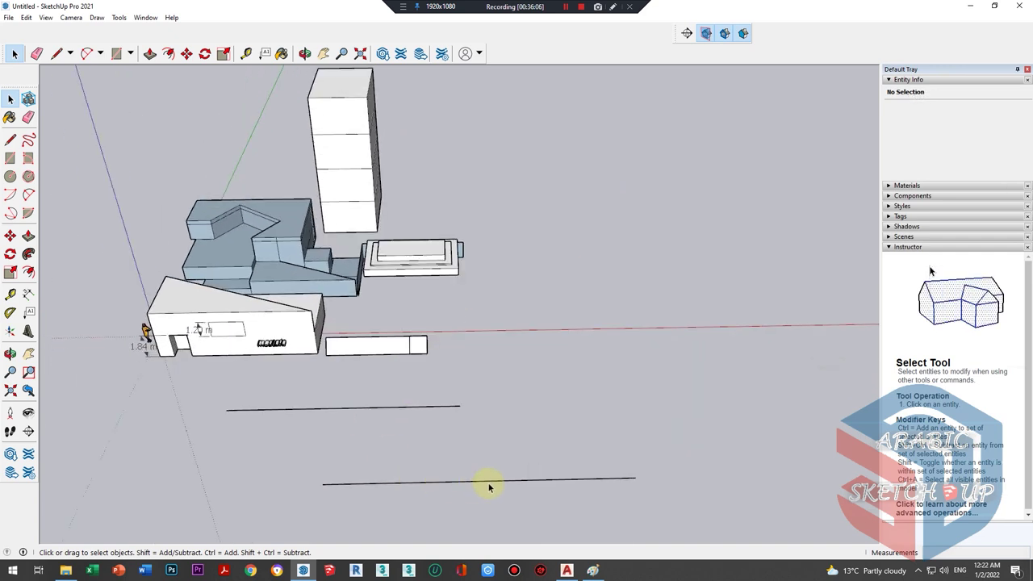
pyautogui.click(519, 477)
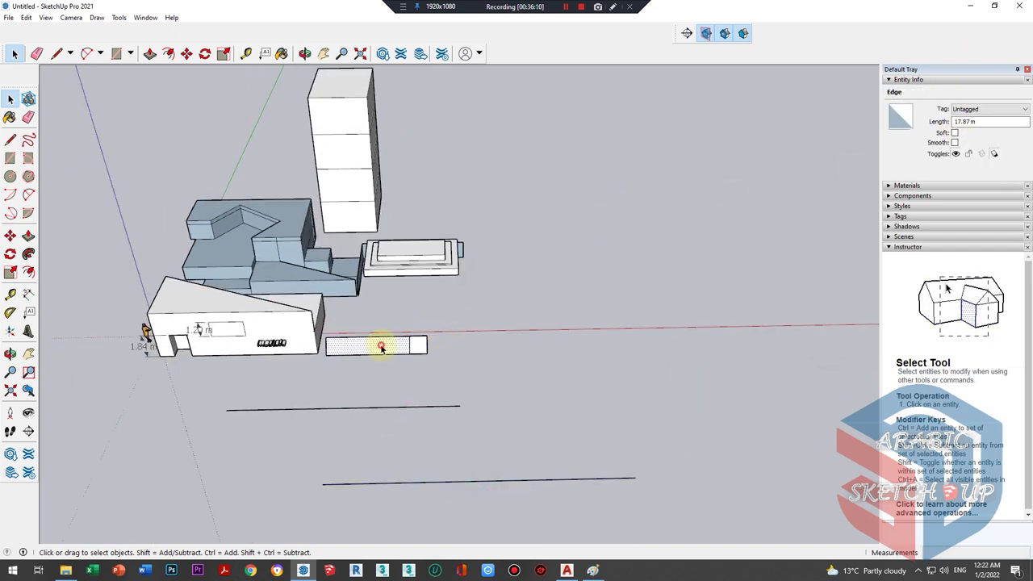
pyautogui.click(956, 135)
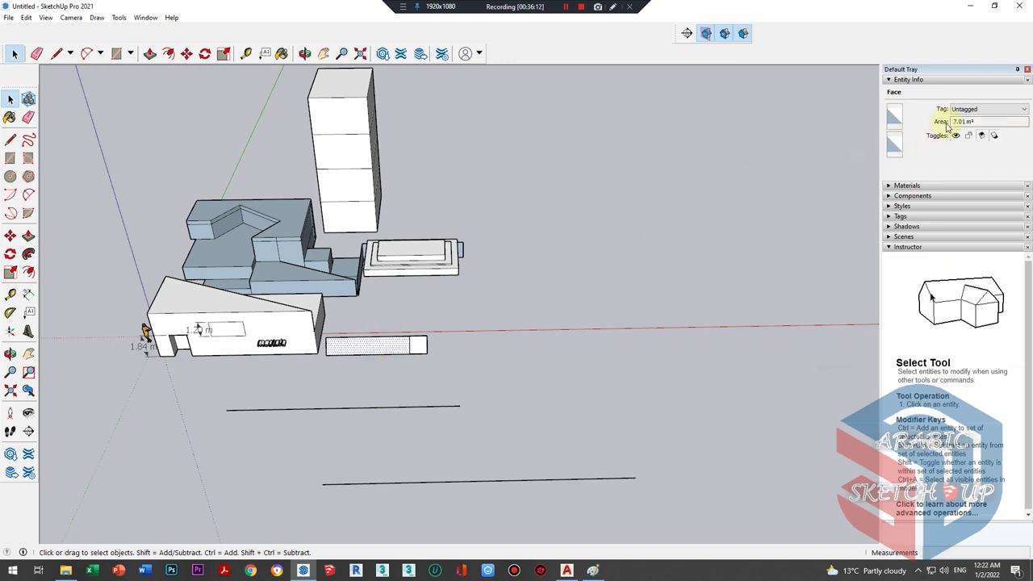
pyautogui.moveTo(314, 322)
pyautogui.mouseDown(button='middle')
pyautogui.moveTo(533, 302)
pyautogui.moveTo(376, 237)
pyautogui.moveTo(618, 166)
pyautogui.moveTo(668, 224)
pyautogui.moveTo(535, 283)
pyautogui.moveTo(138, 422)
pyautogui.moveTo(240, 350)
pyautogui.moveTo(446, 346)
pyautogui.mouseUp(button='middle')
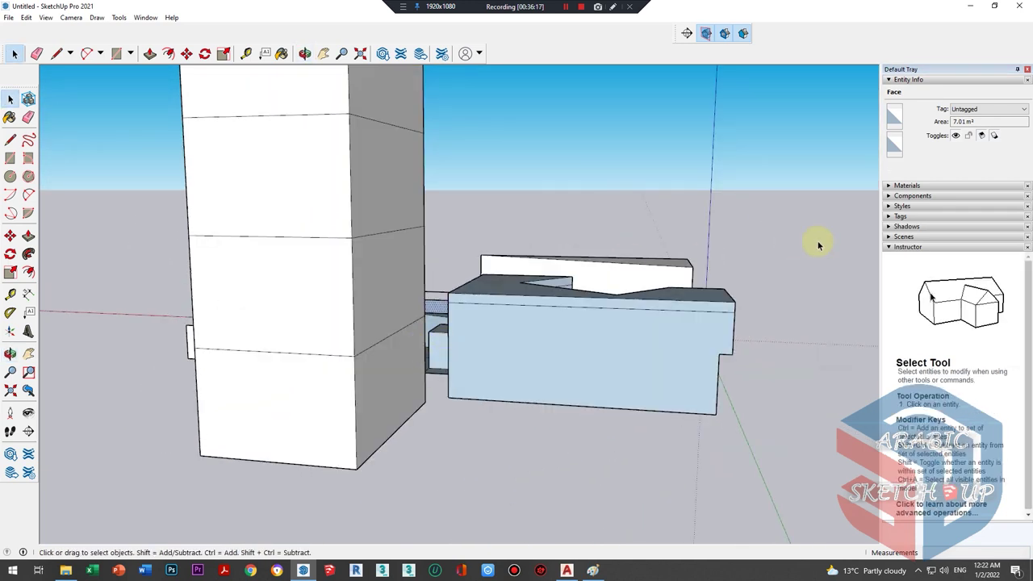
# - Paint the tower's lowest front section with Blacktop New from Asphalt and Concrete
pyautogui.click(1027, 79)
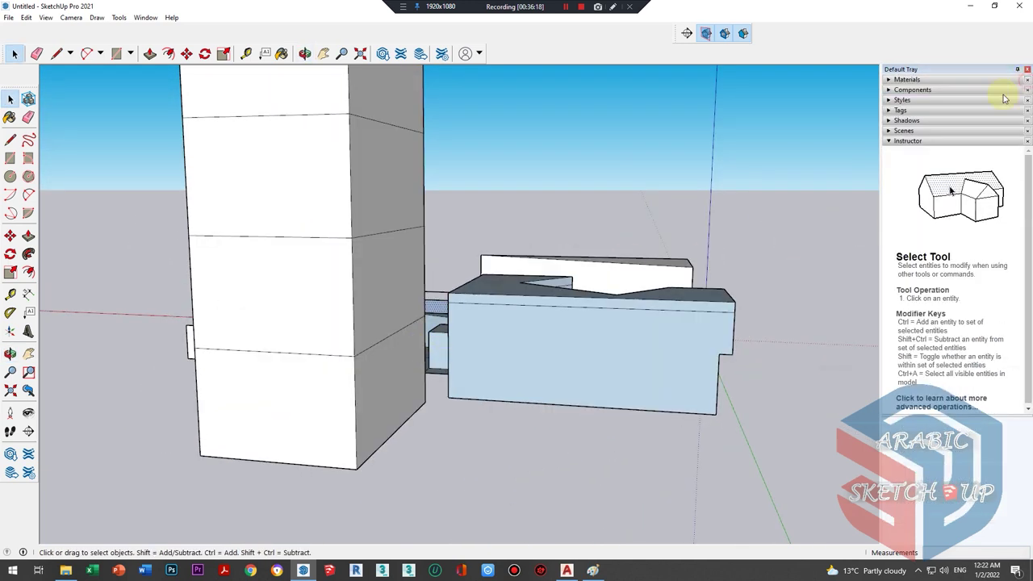
pyautogui.click(924, 81)
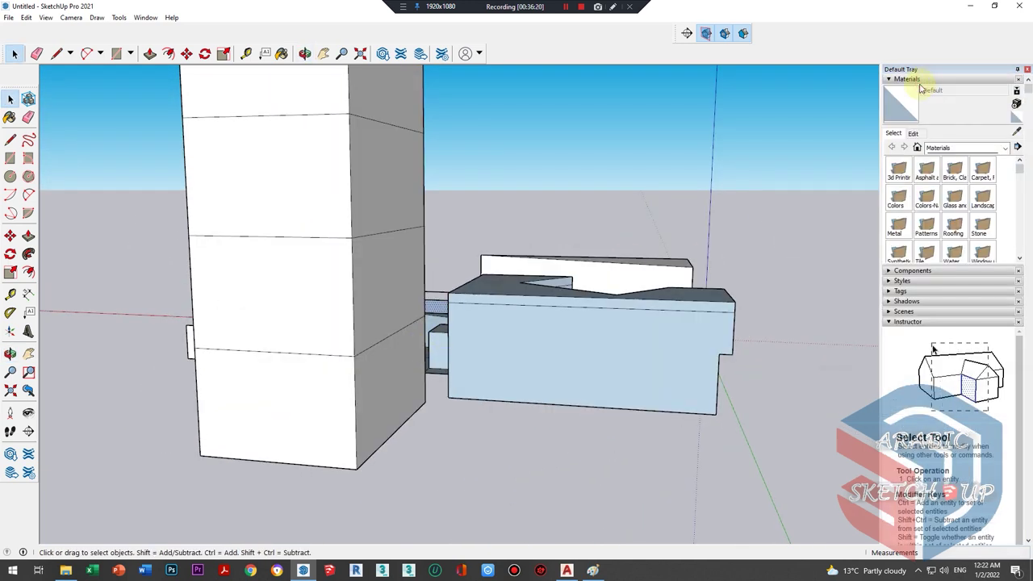
pyautogui.click(957, 150)
pyautogui.click(961, 177)
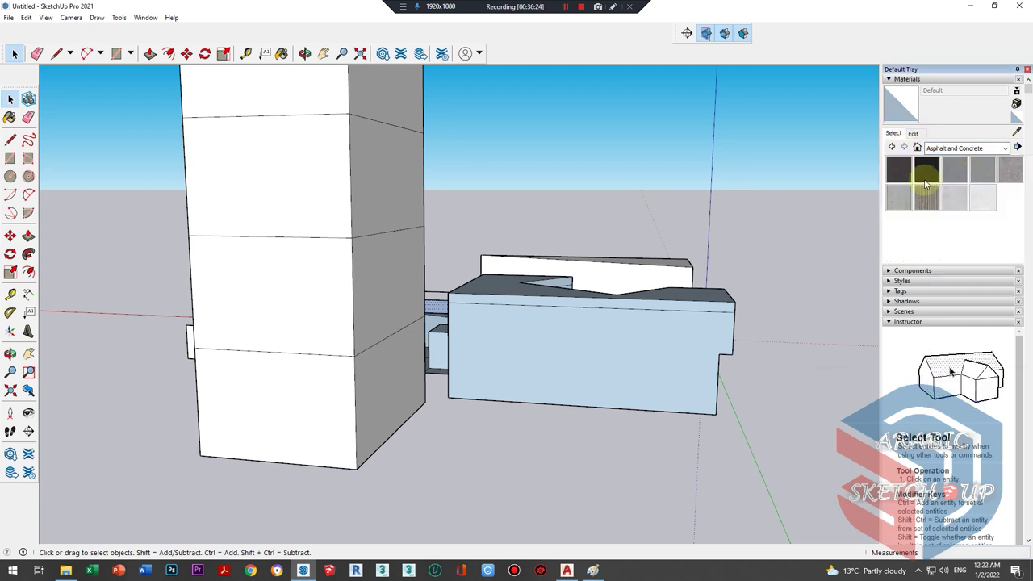
pyautogui.click(926, 169)
pyautogui.click(285, 379)
# - Paint the lowest side section Blacktop Old 01 and the middle front Concrete Scored Jointless
pyautogui.moveTo(346, 357); pyautogui.dragTo(581, 352, button='middle')
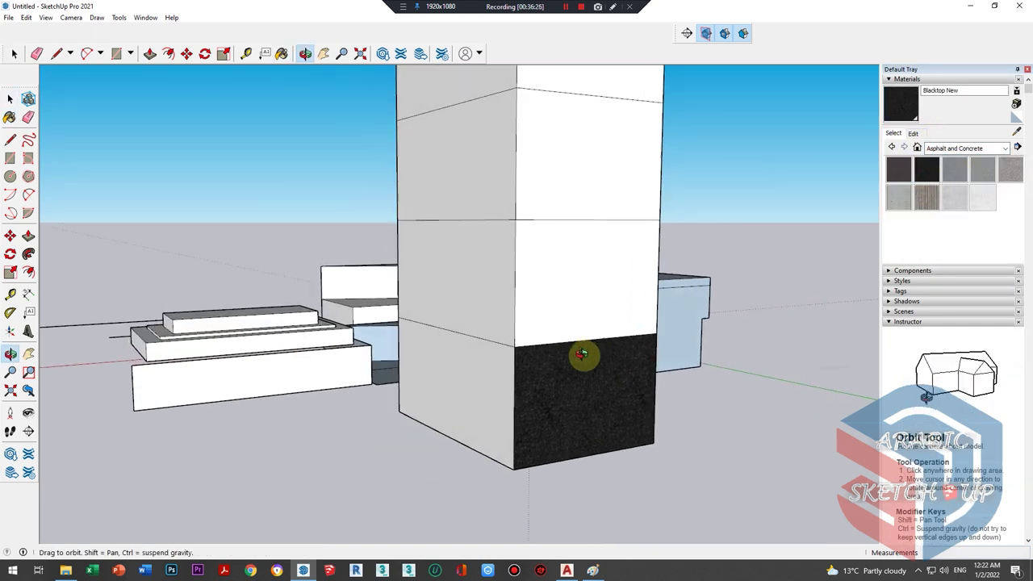
pyautogui.click(955, 169)
pyautogui.click(554, 418)
pyautogui.moveTo(618, 271); pyautogui.dragTo(686, 244, button='middle')
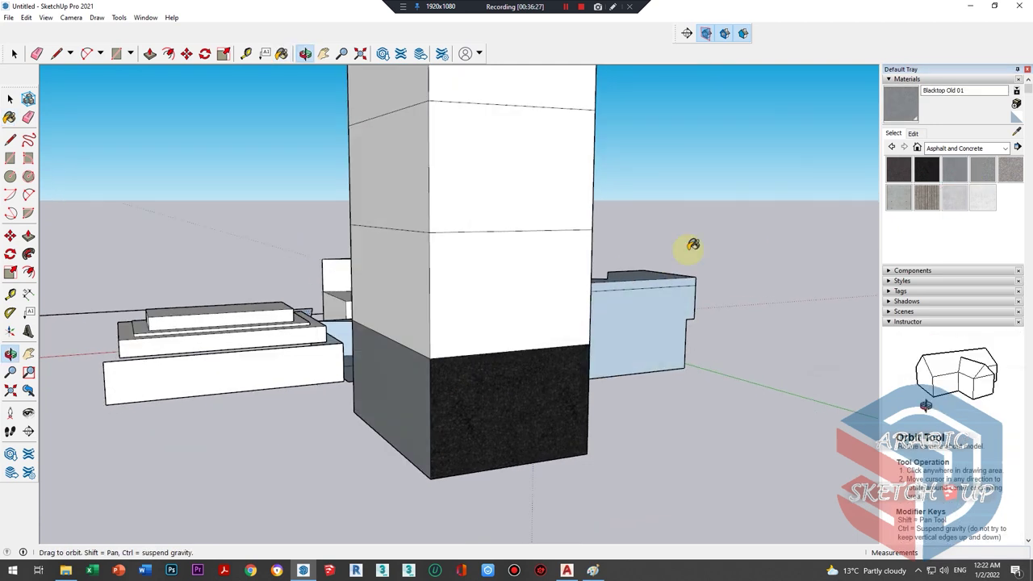
pyautogui.click(927, 197)
pyautogui.click(502, 264)
# - Paint the upper sections with Polished Concrete New and Polished Concrete Old
pyautogui.click(972, 197)
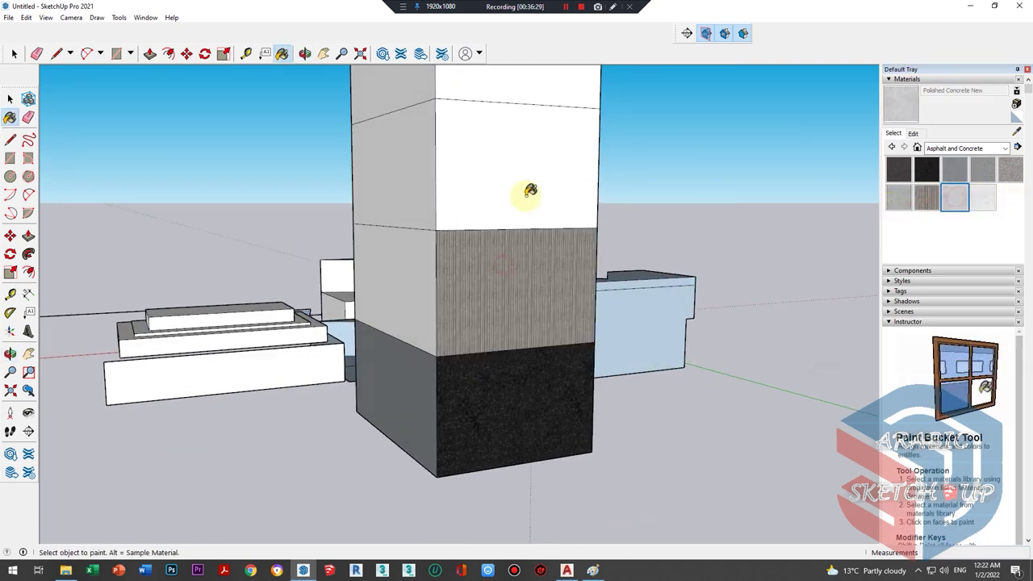
pyautogui.click(534, 174)
pyautogui.moveTo(613, 253)
pyautogui.mouseDown(button='middle')
pyautogui.moveTo(376, 251)
pyautogui.moveTo(524, 208)
pyautogui.mouseUp(button='middle')
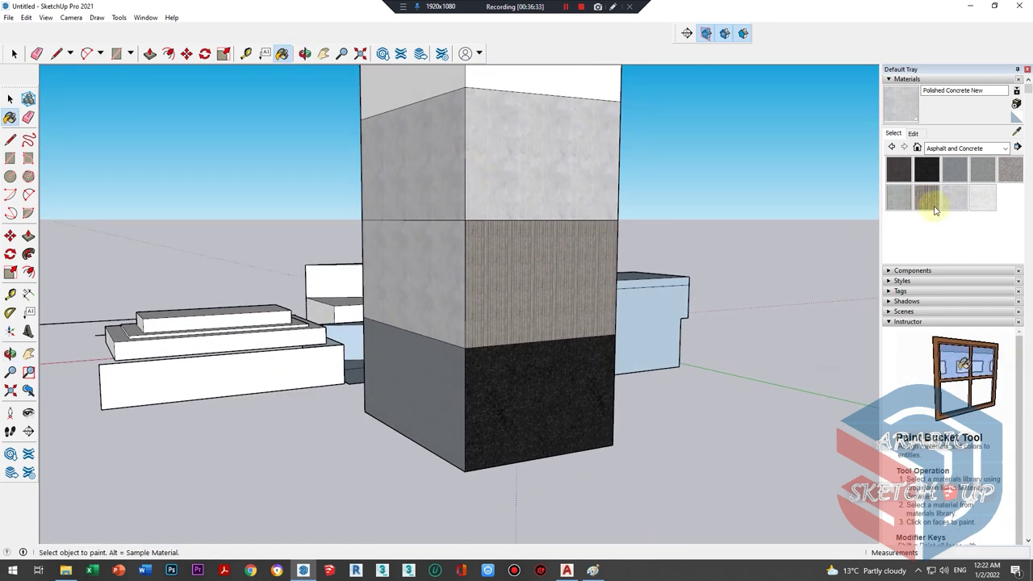
pyautogui.click(978, 207)
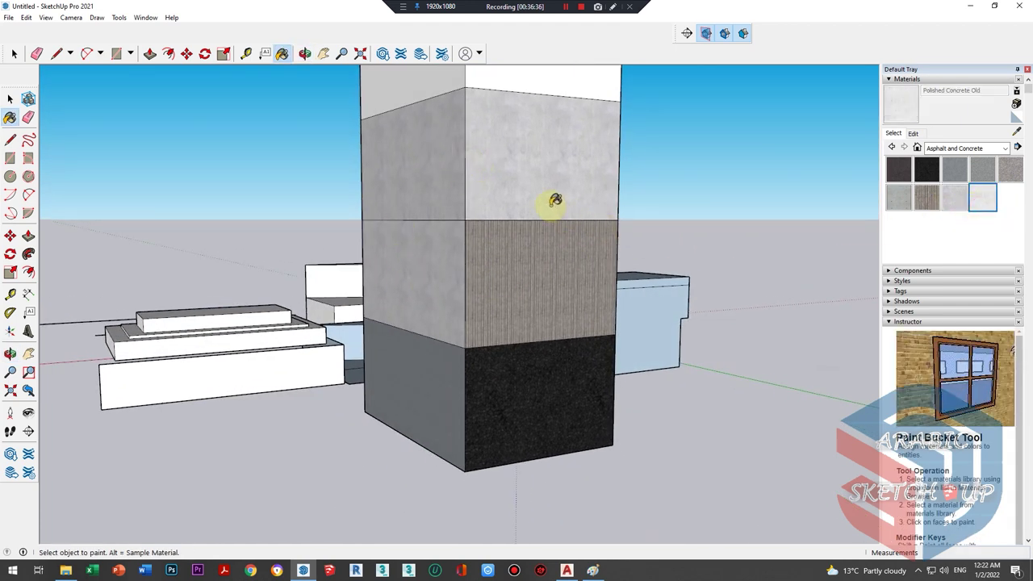
pyautogui.click(495, 161)
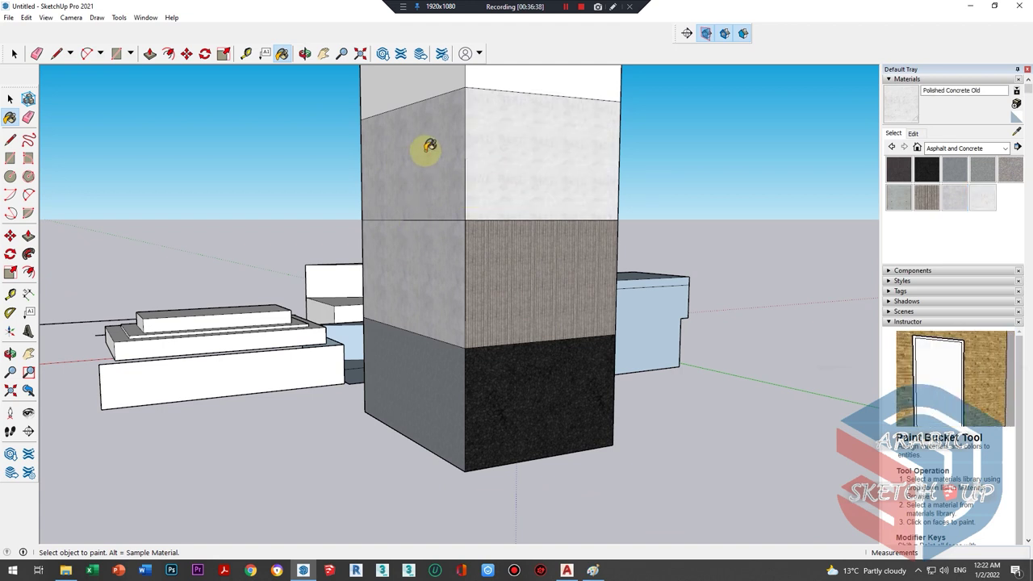
pyautogui.click(427, 153)
pyautogui.click(416, 301)
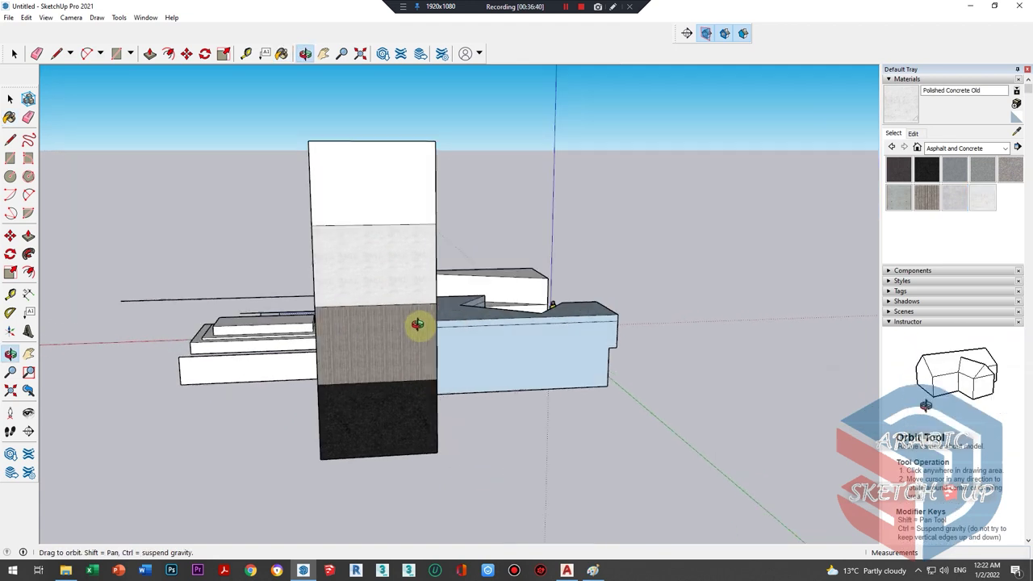
# - Paint the light grey tower band with Metal Steel Textured from the Metal collection
pyautogui.moveTo(465, 347)
pyautogui.mouseDown(button='middle')
pyautogui.moveTo(461, 293)
pyautogui.moveTo(644, 257)
pyautogui.mouseUp(button='middle')
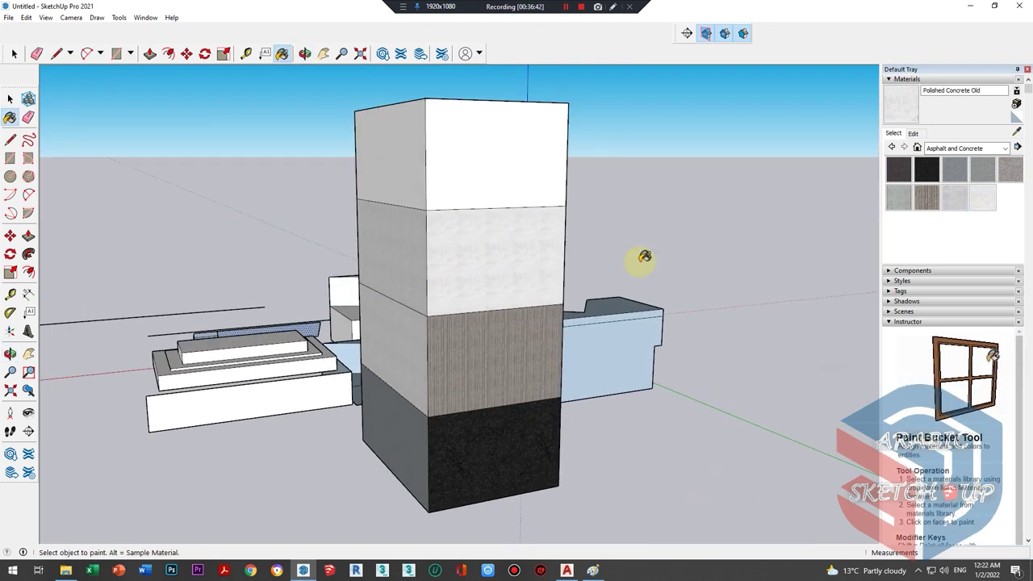
pyautogui.click(962, 149)
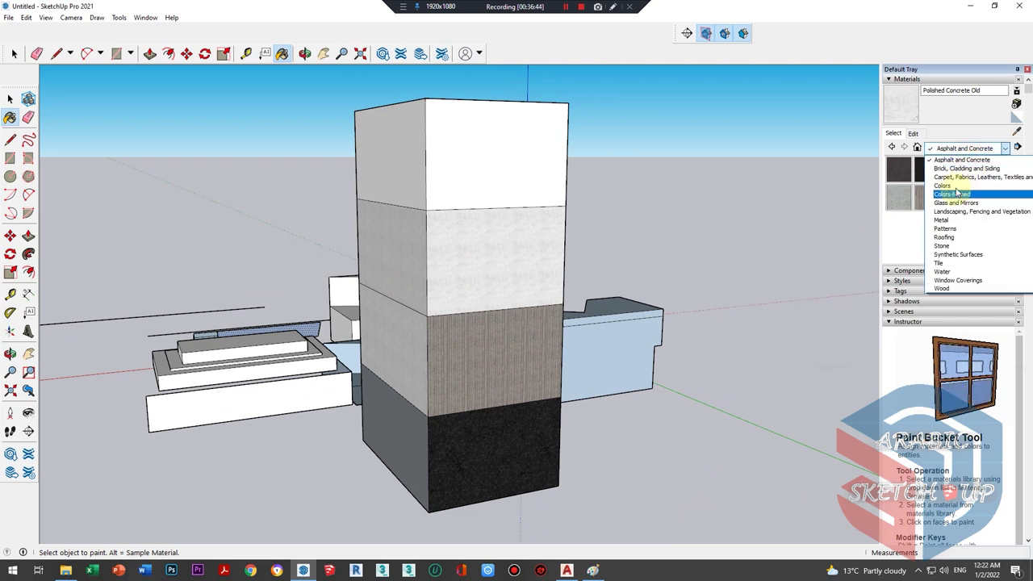
pyautogui.click(952, 222)
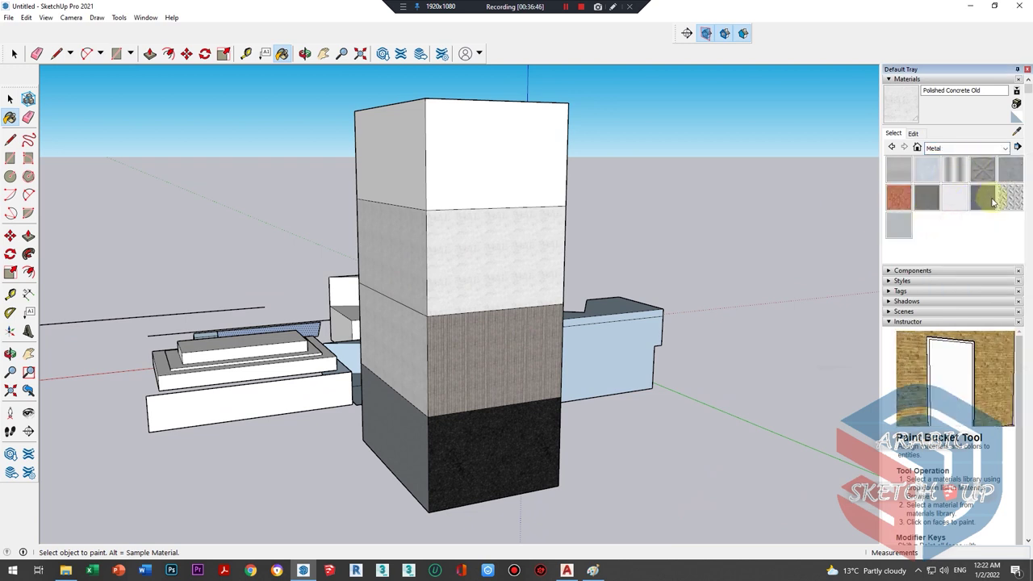
pyautogui.click(981, 196)
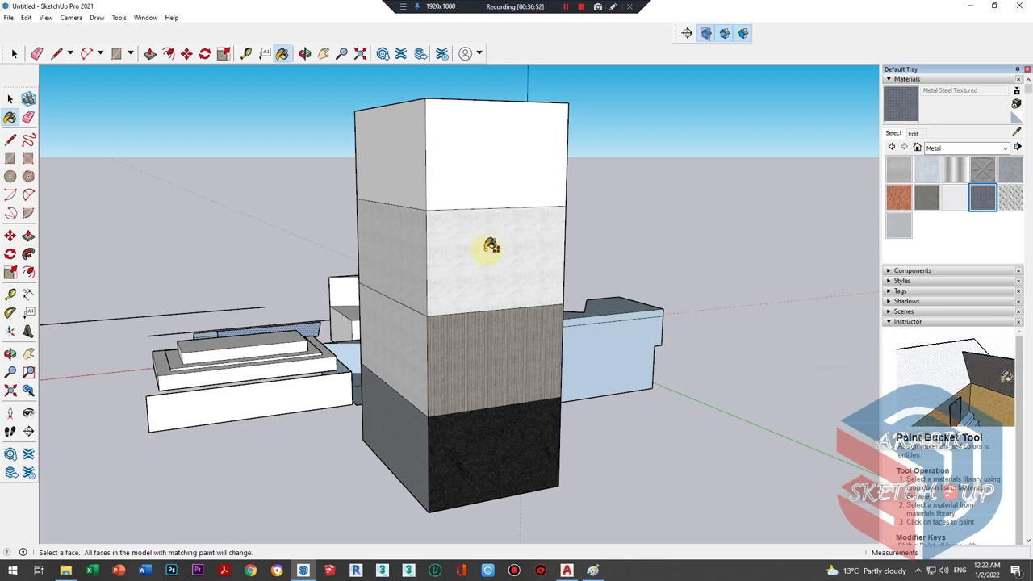
pyautogui.keyDown('shift'); pyautogui.click(489, 245); pyautogui.keyUp('shift')
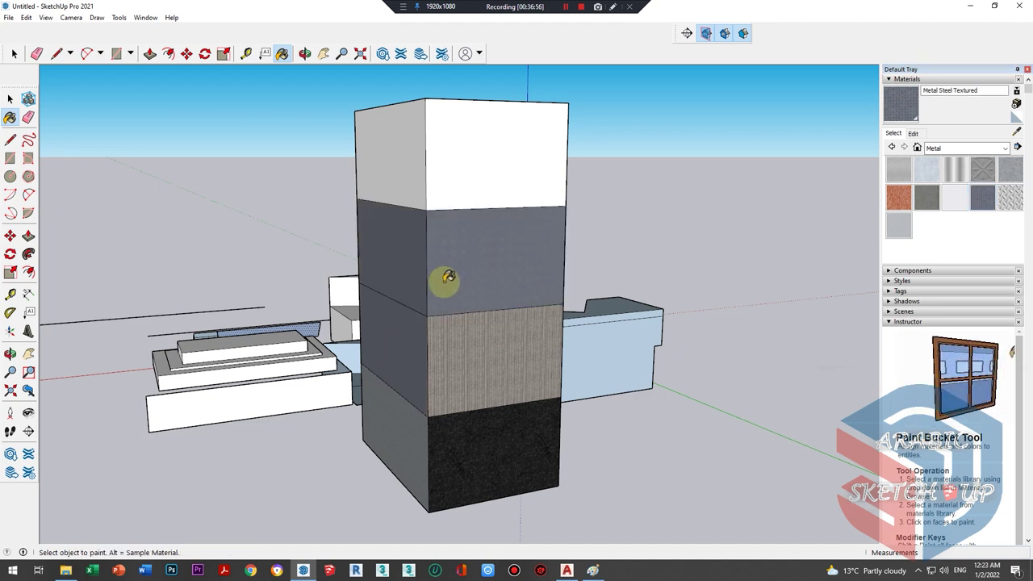
# - Crossing-select the low buildings, wedge block and ground line together
pyautogui.scroll(-3, 448, 277)
pyautogui.moveTo(431, 281); pyautogui.dragTo(363, 418, button='middle')
pyautogui.scroll(3, 364, 418)
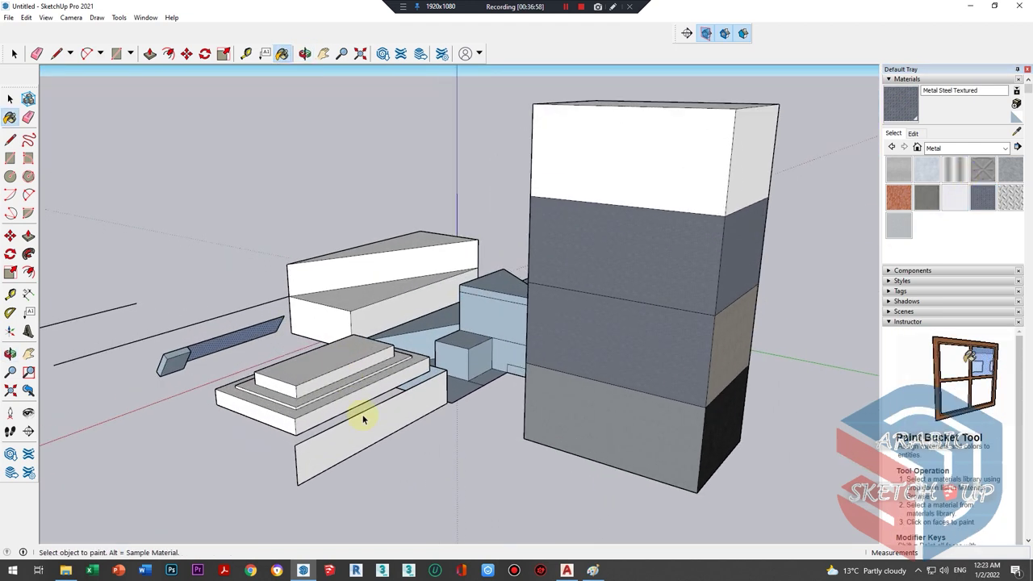
pyautogui.press('space')
pyautogui.moveTo(403, 488); pyautogui.dragTo(208, 214)
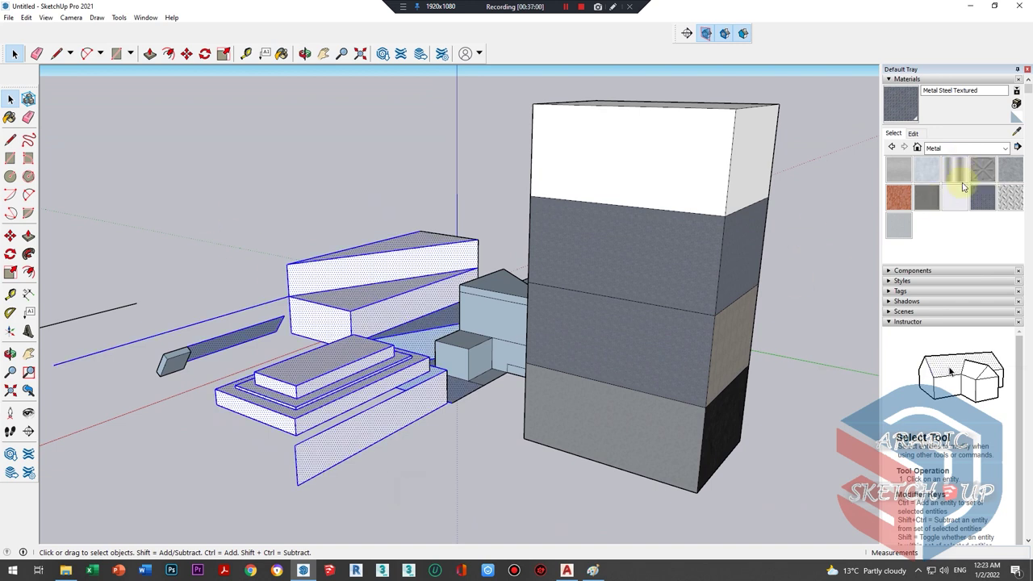
# - Paint the selected blocks with Wood Floor Parquet, then clear the selection
pyautogui.click(985, 151)
pyautogui.click(952, 266)
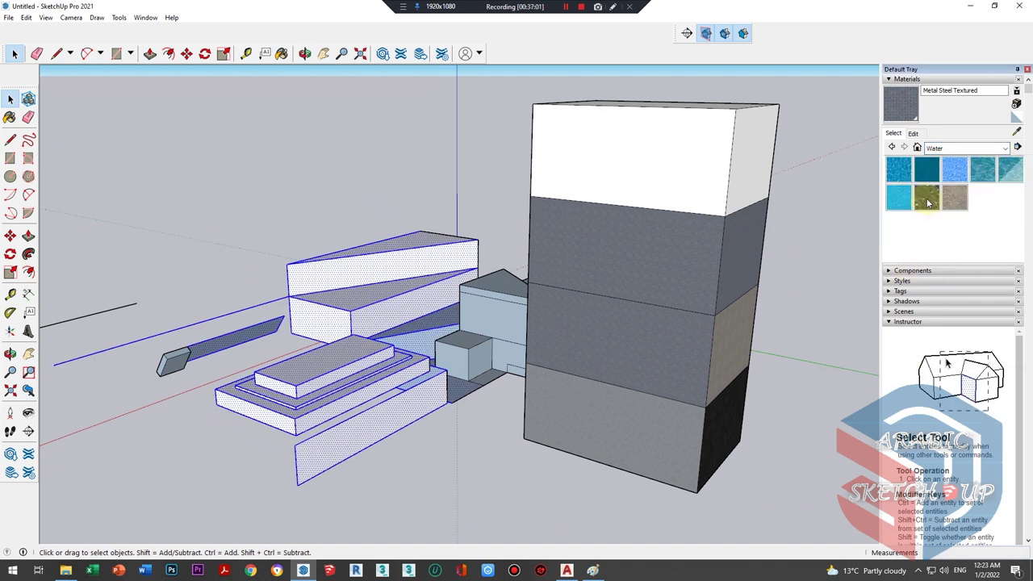
pyautogui.click(964, 148)
pyautogui.click(953, 288)
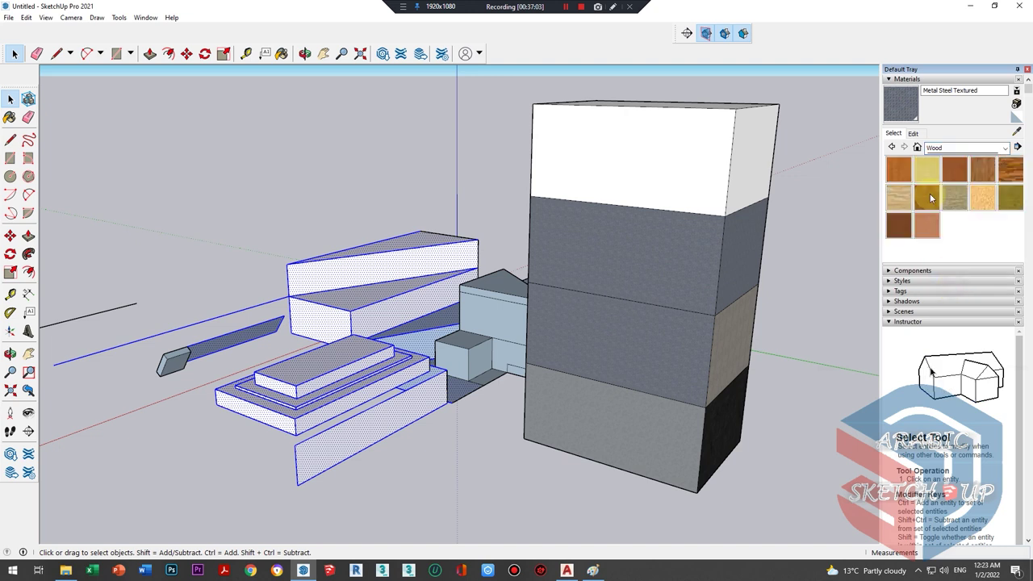
pyautogui.click(926, 197)
pyautogui.click(345, 362)
pyautogui.press('space')
pyautogui.click(457, 452)
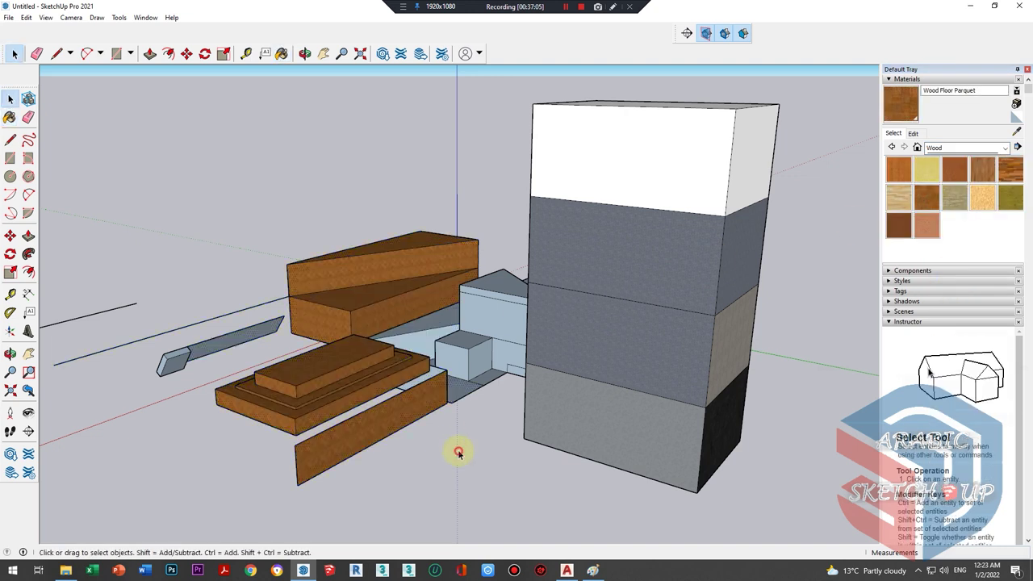
# - Try Wood OSB on individual faces of the upper block, then undo it
pyautogui.scroll(-3, 408, 353)
pyautogui.scroll(1, 457, 297)
pyautogui.scroll(2, 357, 346)
pyautogui.scroll(2, 357, 346)
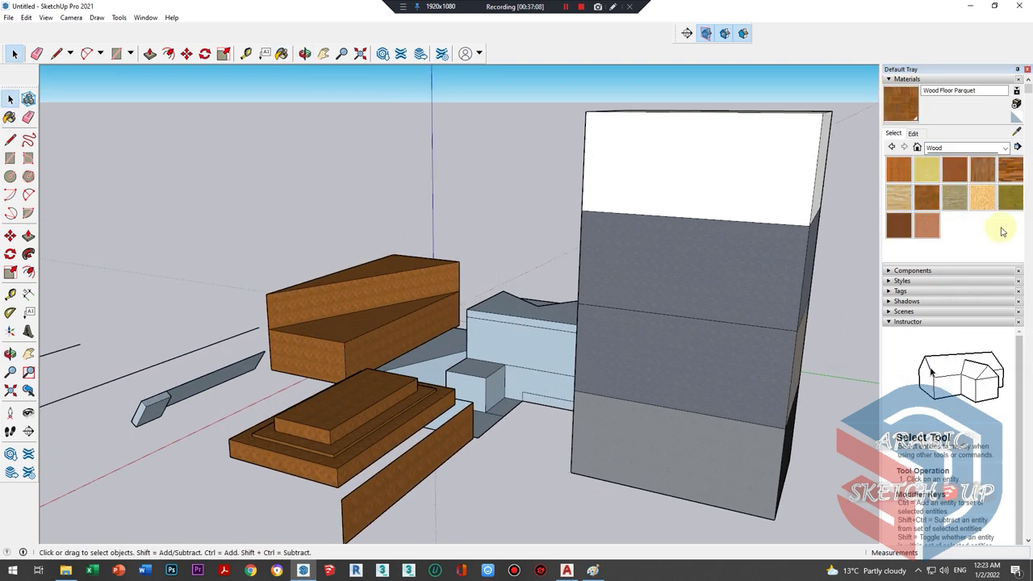
pyautogui.click(345, 283)
pyautogui.click(355, 327)
pyautogui.click(357, 342)
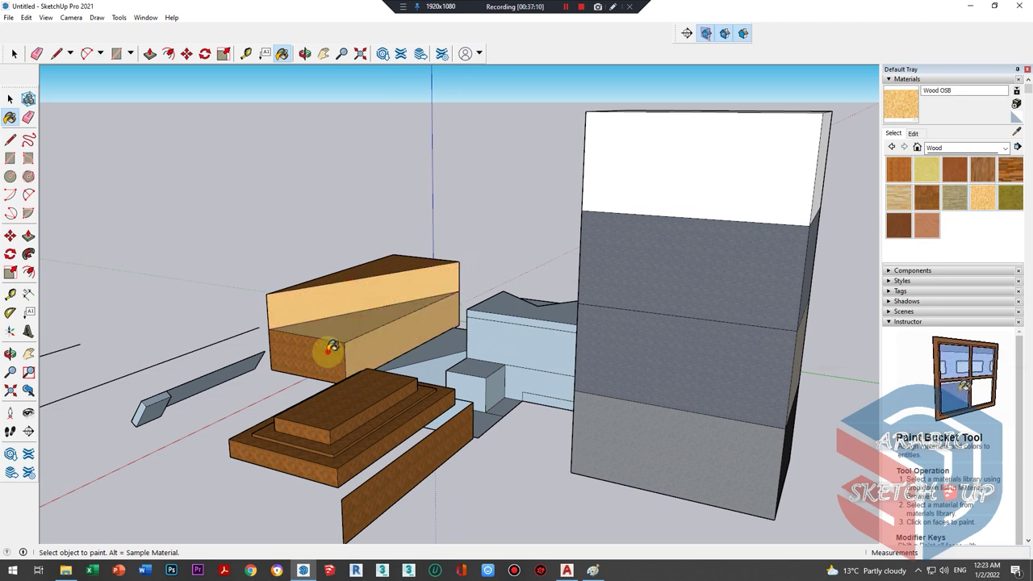
pyautogui.click(323, 350)
pyautogui.hotkey('ctrl', 'z')
pyautogui.hotkey('ctrl', 'z')
pyautogui.hotkey('ctrl', 'z')
pyautogui.hotkey('ctrl', 'z')
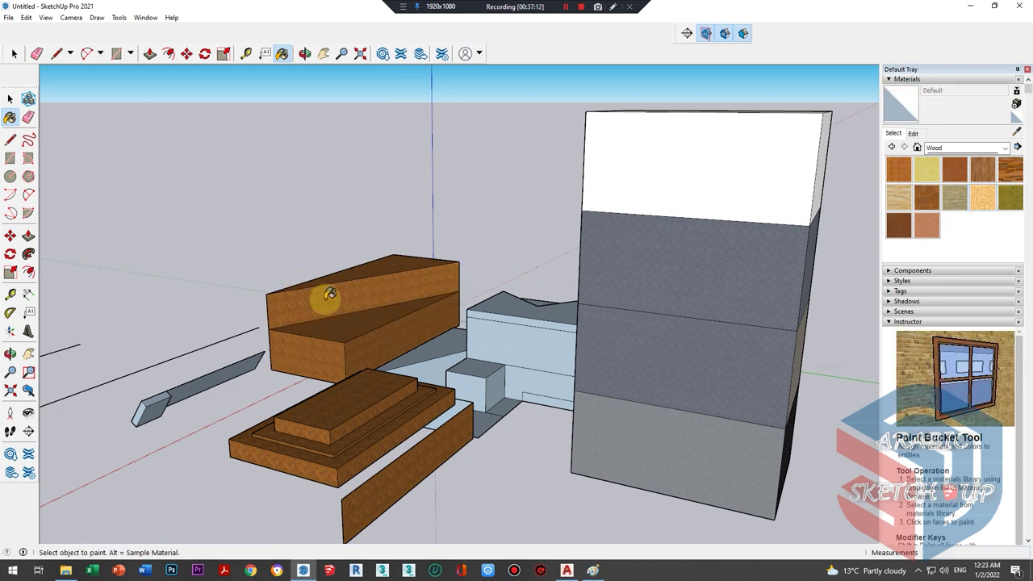
pyautogui.hotkey('ctrl', 'z')
# - Replace all white faces with Wood OSB in a single paint
pyautogui.scroll(-3, 329, 294)
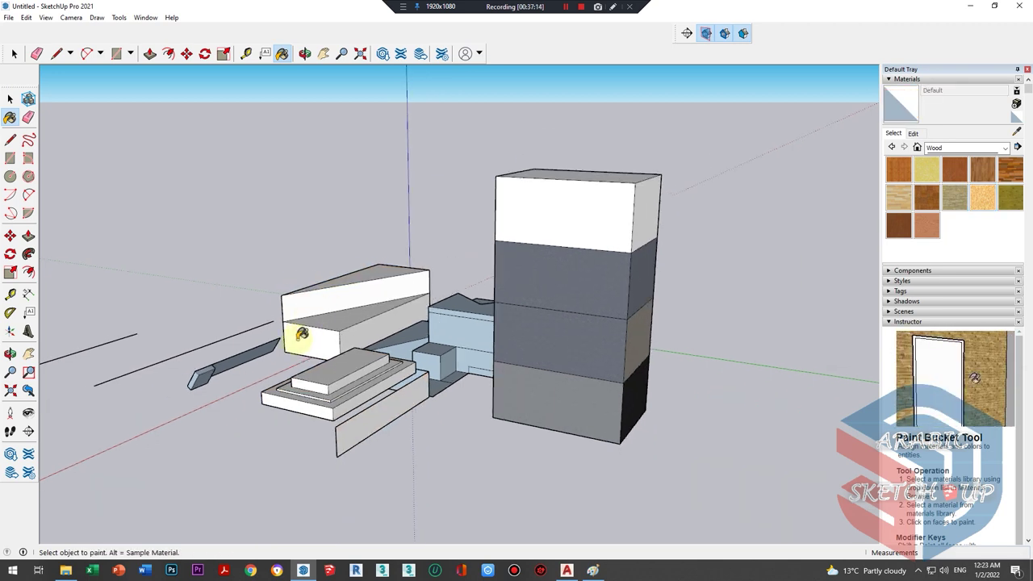
pyautogui.moveTo(298, 332)
pyautogui.mouseDown(button='middle')
pyautogui.moveTo(630, 403)
pyautogui.moveTo(480, 341)
pyautogui.moveTo(334, 323)
pyautogui.moveTo(516, 350)
pyautogui.moveTo(276, 280)
pyautogui.moveTo(440, 323)
pyautogui.mouseUp(button='middle')
pyautogui.scroll(2, 355, 310)
pyautogui.keyDown('shift'); pyautogui.click(371, 311); pyautogui.keyUp('shift')
pyautogui.scroll(3, 367, 327)
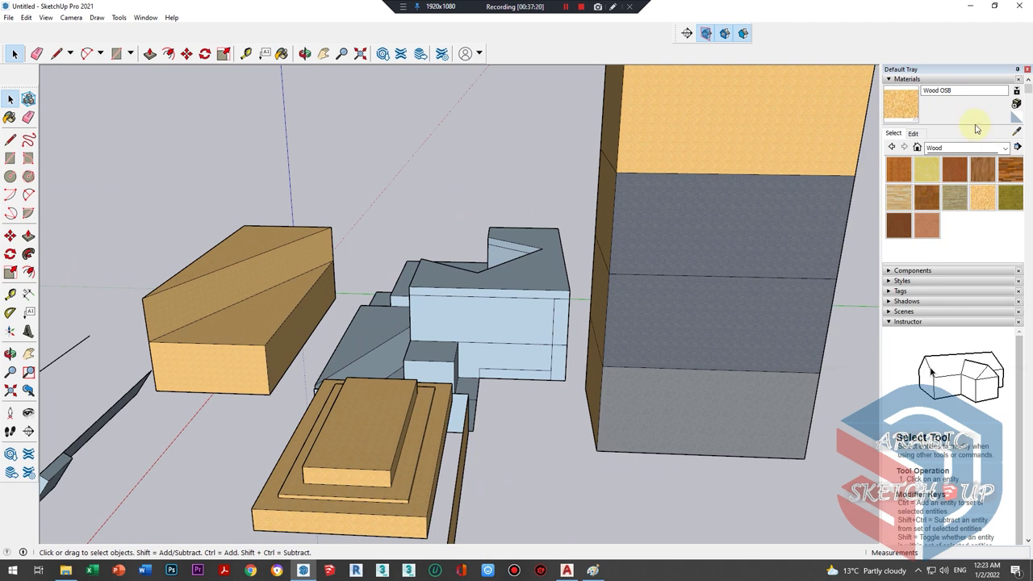
pyautogui.scroll(2, 202, 280)
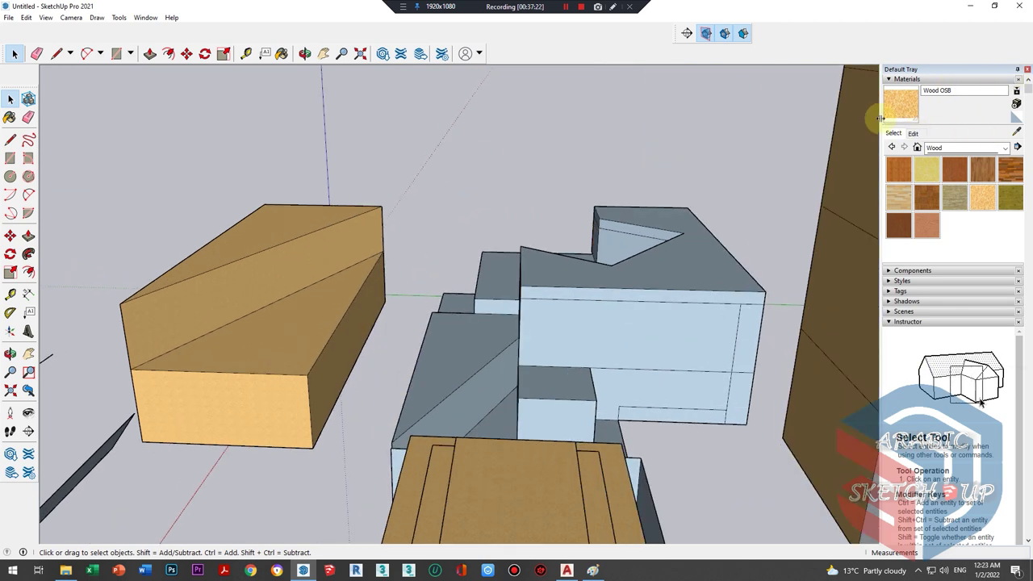
# - Activate the Paint Bucket with B and orbit to face the tall tower
pyautogui.press('b')
pyautogui.scroll(-4, 355, 303)
pyautogui.scroll(4, 334, 295)
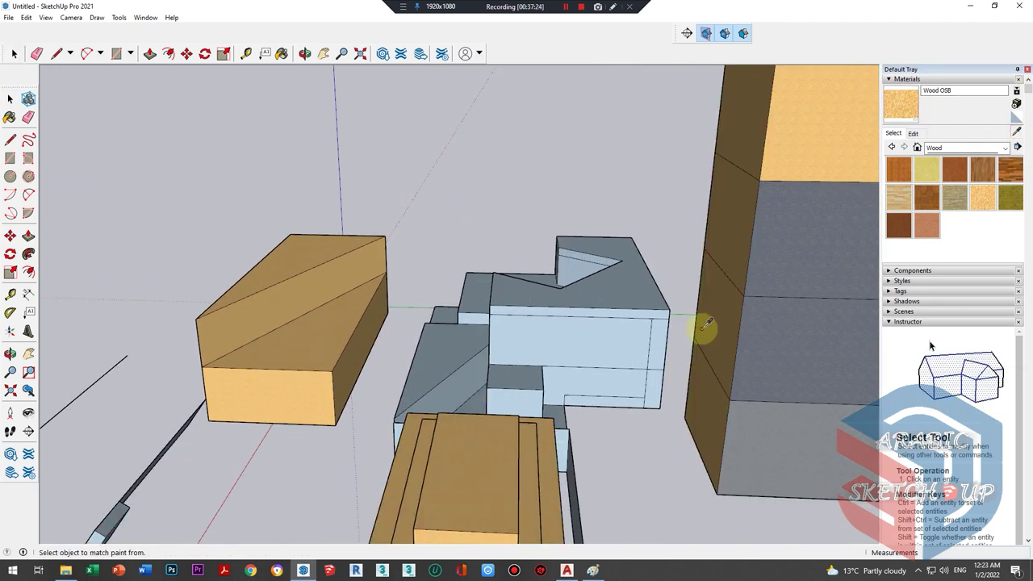
pyautogui.moveTo(703, 325)
pyautogui.mouseDown(button='middle')
pyautogui.moveTo(369, 253)
pyautogui.moveTo(460, 387)
pyautogui.mouseUp(button='middle')
# - Sample Blacktop Old 01 from the tower and open its edit settings
pyautogui.keyDown('alt'); pyautogui.click(461, 388); pyautogui.keyUp('alt')
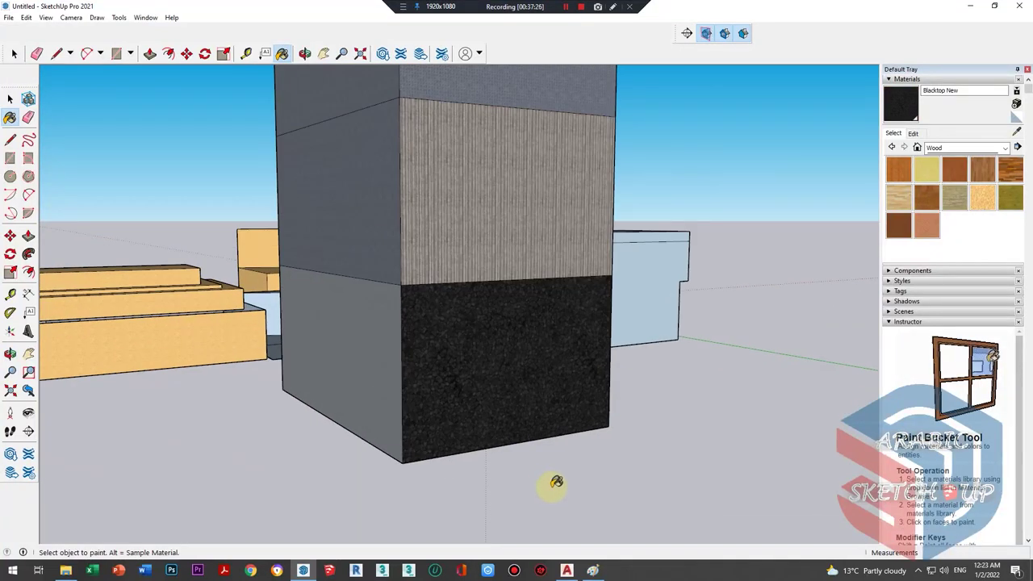
pyautogui.click(1019, 132)
pyautogui.click(327, 364)
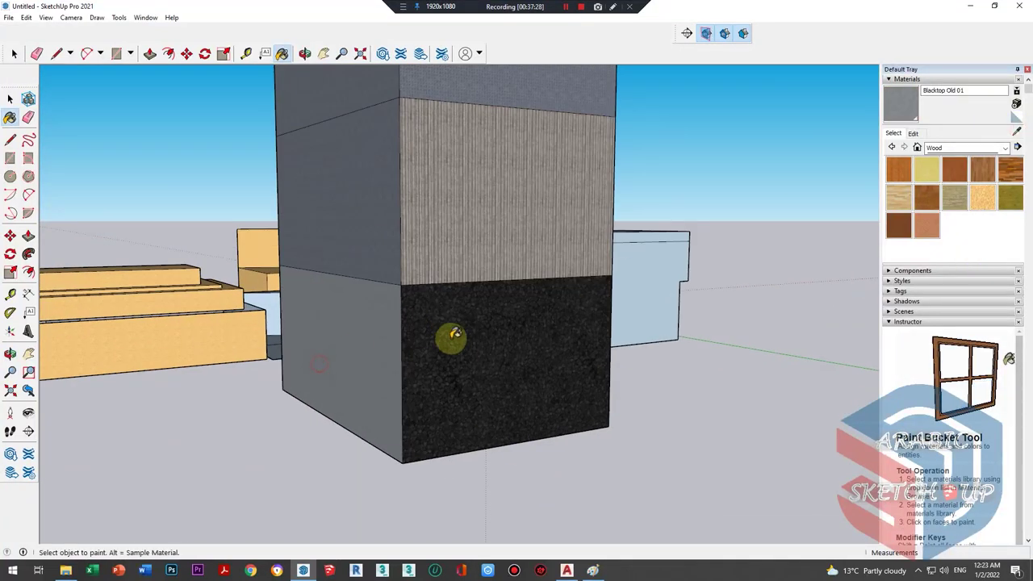
pyautogui.click(913, 133)
pyautogui.scroll(-2, 490, 300)
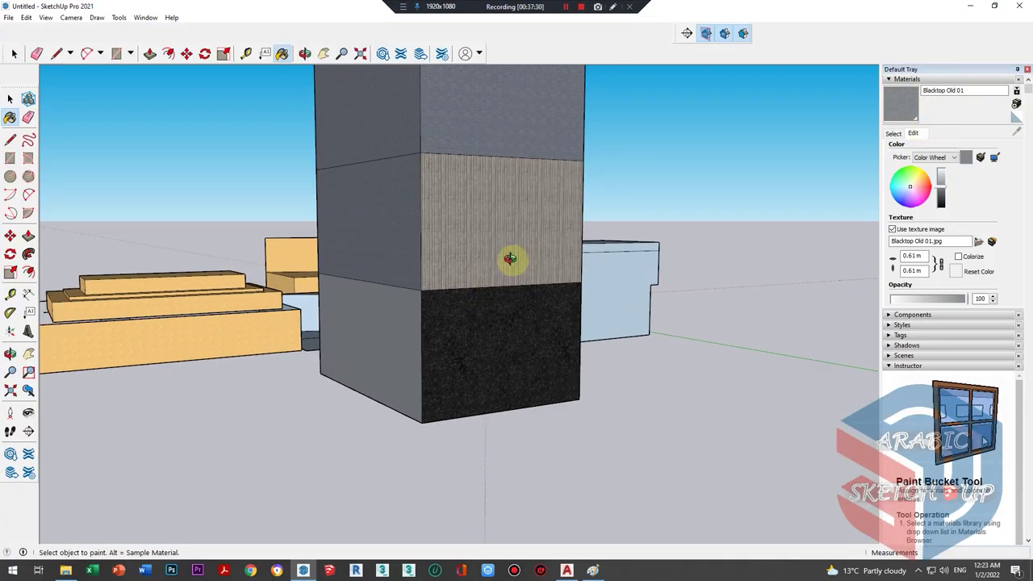
pyautogui.scroll(-3, 514, 261)
# - Tint the Blacktop Old 01 material reddish-brown on the colour wheel
pyautogui.moveTo(942, 185); pyautogui.dragTo(946, 204)
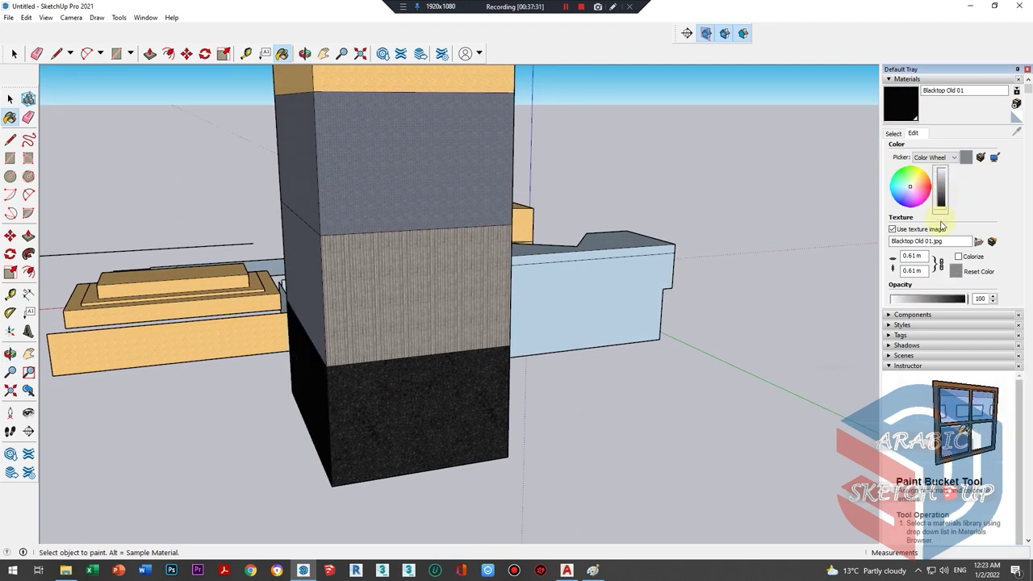
pyautogui.moveTo(537, 312); pyautogui.dragTo(743, 253, button='middle')
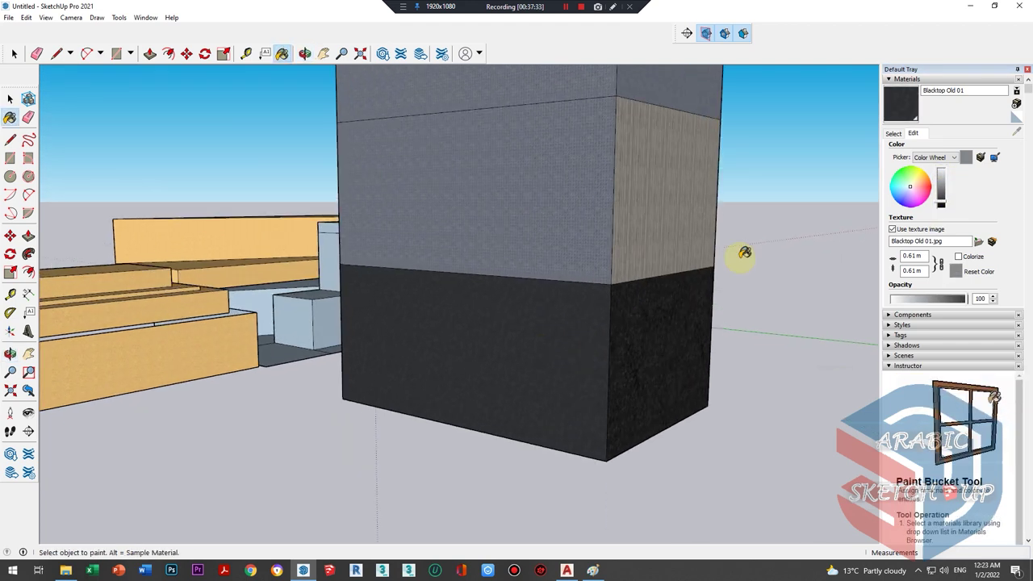
pyautogui.moveTo(940, 205); pyautogui.dragTo(945, 192)
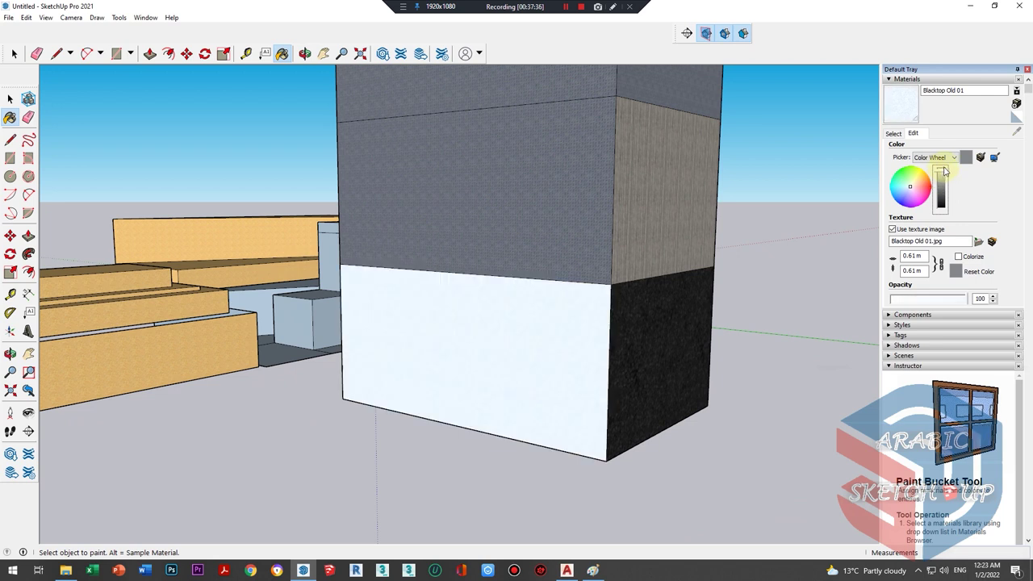
pyautogui.click(907, 182)
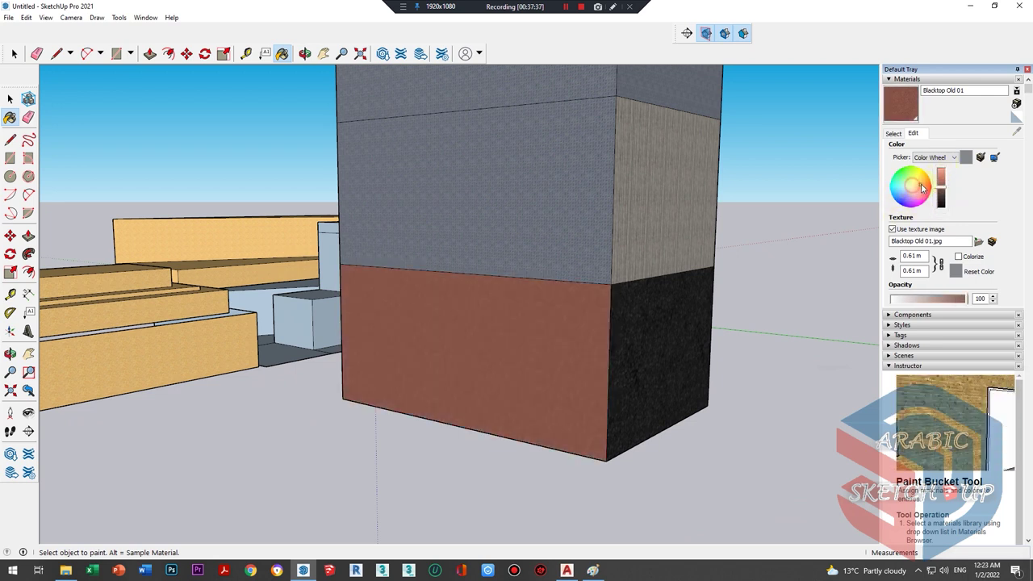
pyautogui.click(914, 188)
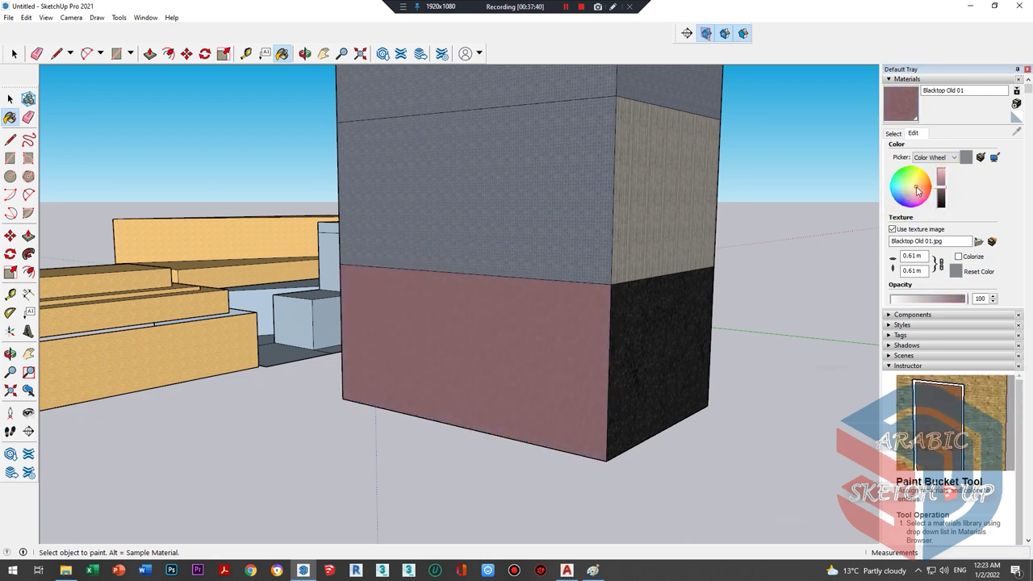
pyautogui.moveTo(547, 282); pyautogui.dragTo(533, 290, button='middle')
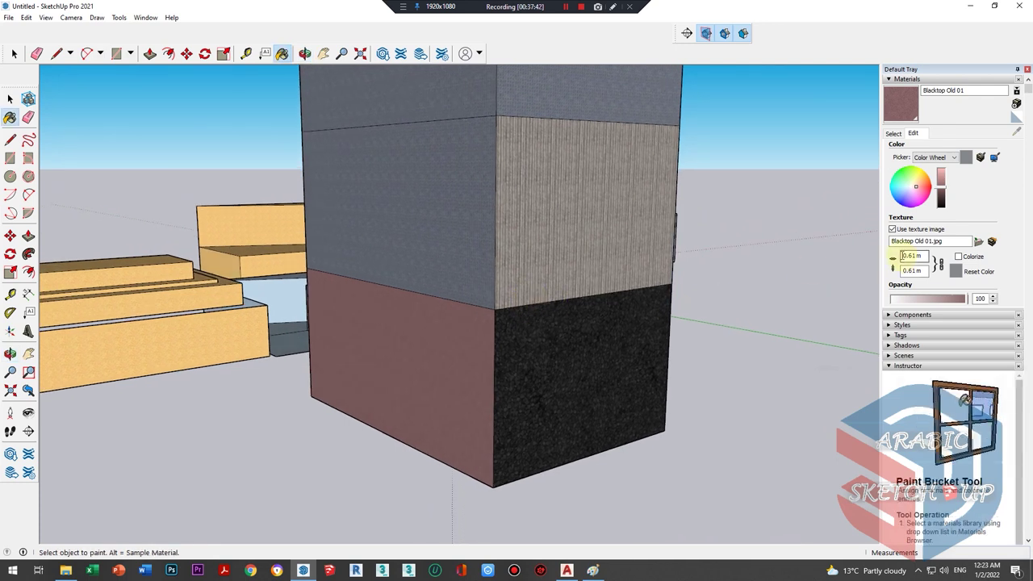
# - Set the Blacktop Old 01 texture size to 2 m wide by 3 m high
pyautogui.doubleClick(905, 255)
pyautogui.write('1m')
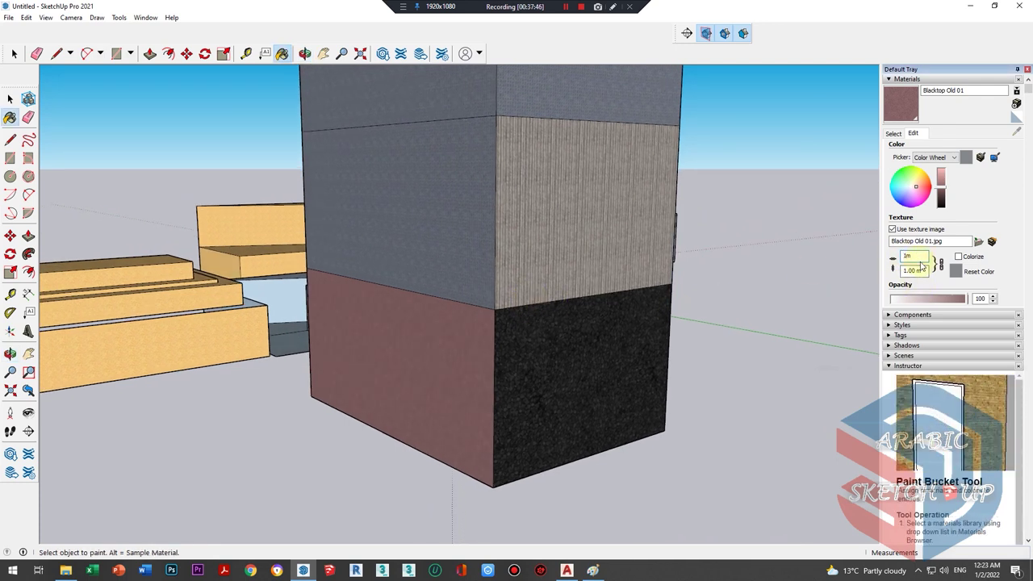
pyautogui.write('2')
pyautogui.press('Return')
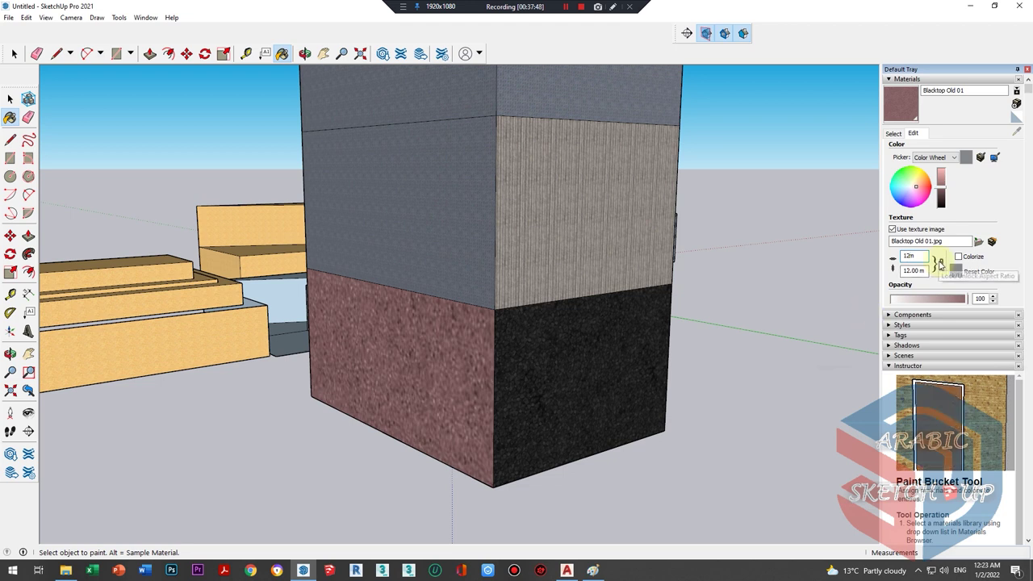
pyautogui.write('2')
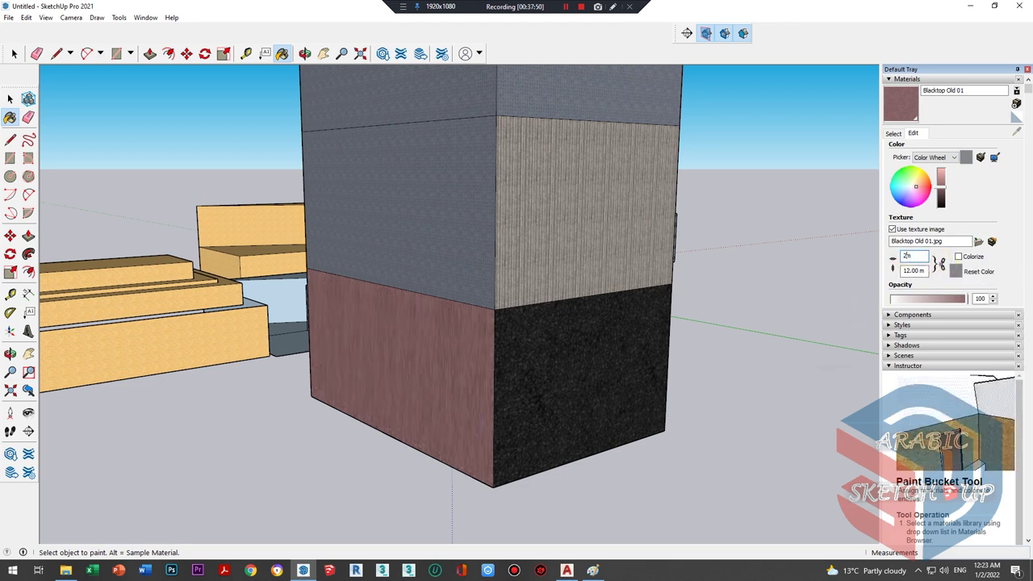
pyautogui.click(906, 264)
pyautogui.write('3m')
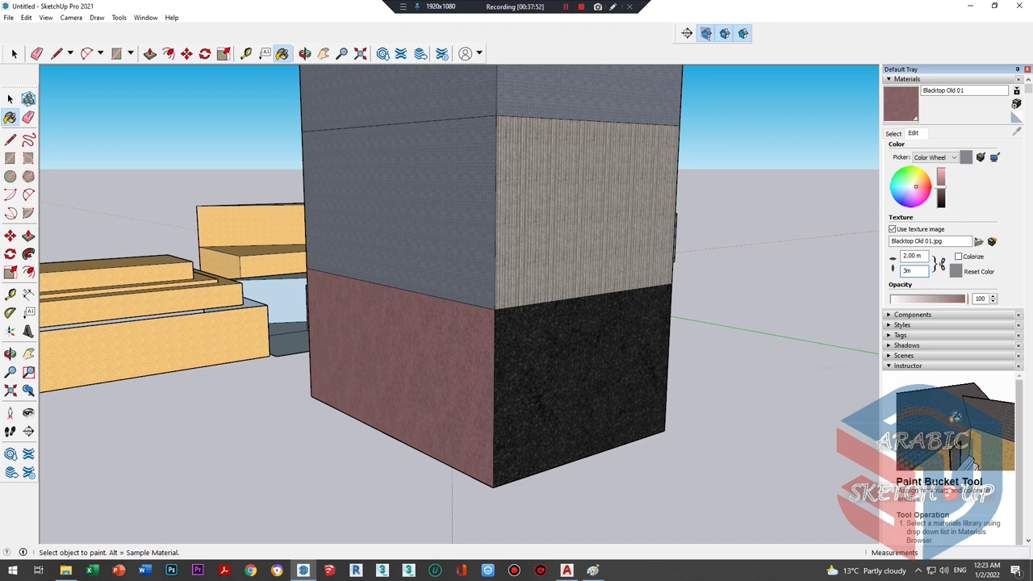
# - Test lower opacity on the material, then restore it to 100
pyautogui.scroll(-1, 448, 357)
pyautogui.scroll(-2, 970, 272)
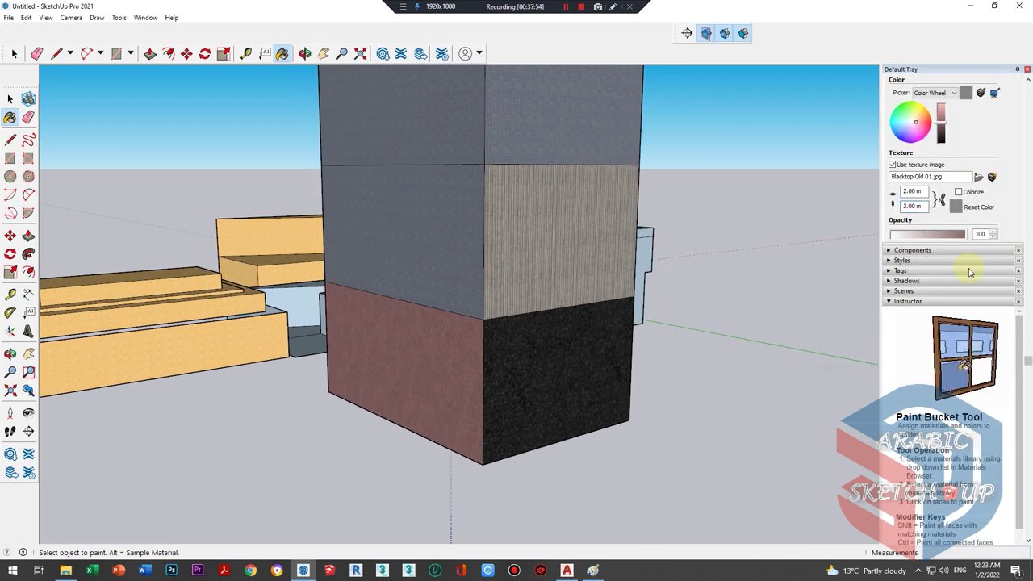
pyautogui.moveTo(935, 238)
pyautogui.mouseDown()
pyautogui.moveTo(953, 235)
pyautogui.moveTo(922, 234)
pyautogui.mouseUp()
pyautogui.moveTo(818, 283)
pyautogui.mouseDown(button='middle')
pyautogui.moveTo(549, 358)
pyautogui.moveTo(726, 323)
pyautogui.mouseUp(button='middle')
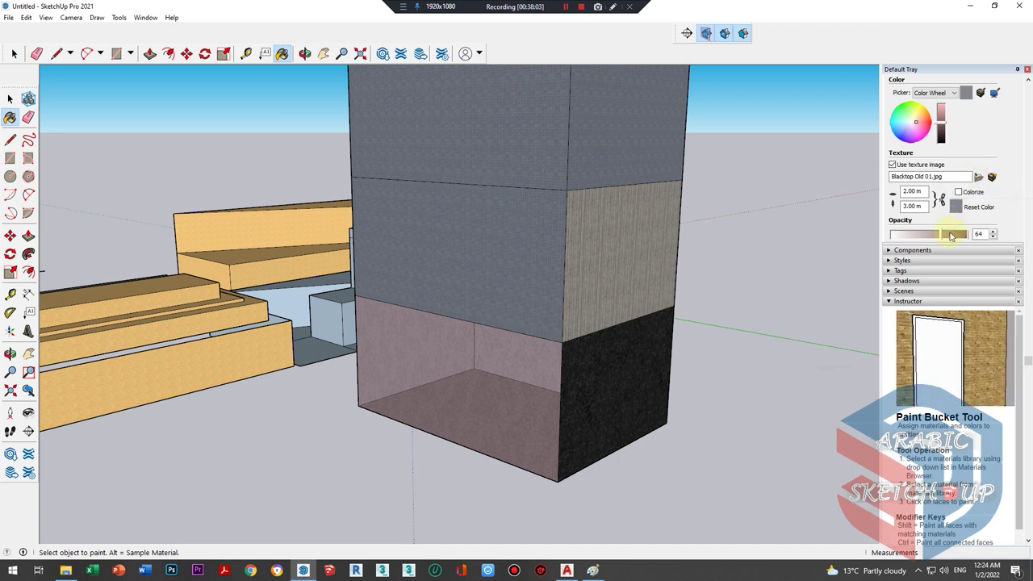
pyautogui.moveTo(950, 235); pyautogui.dragTo(976, 234)
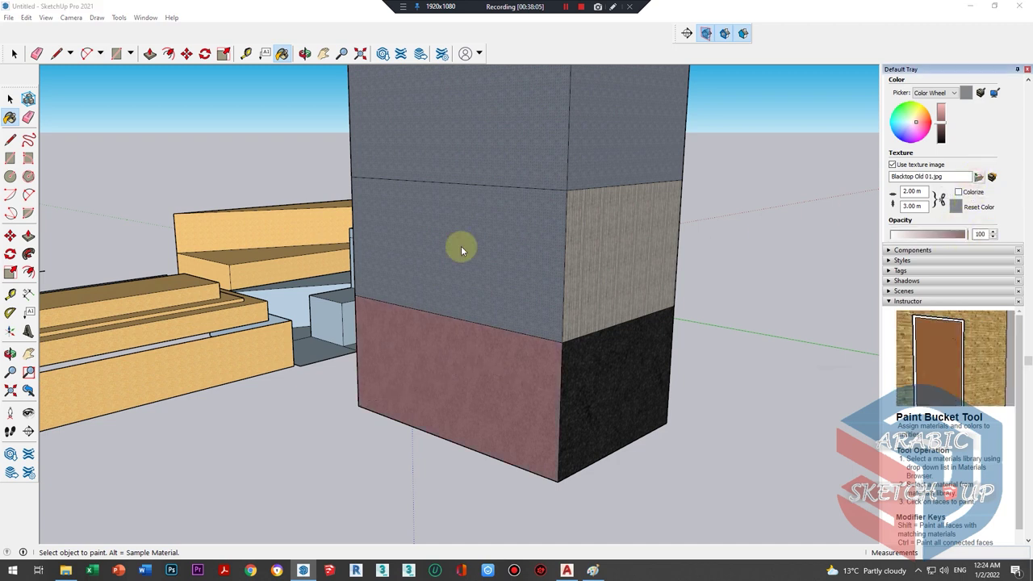
# - Replace the material's texture with the Lumion 10 Pro render image
pyautogui.click(279, 331)
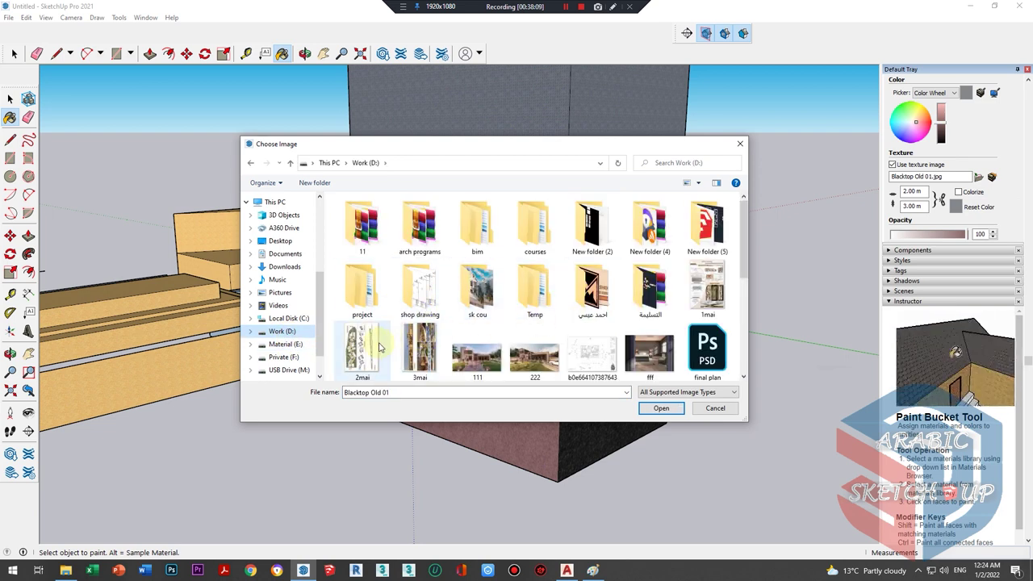
pyautogui.scroll(-2, 645, 343)
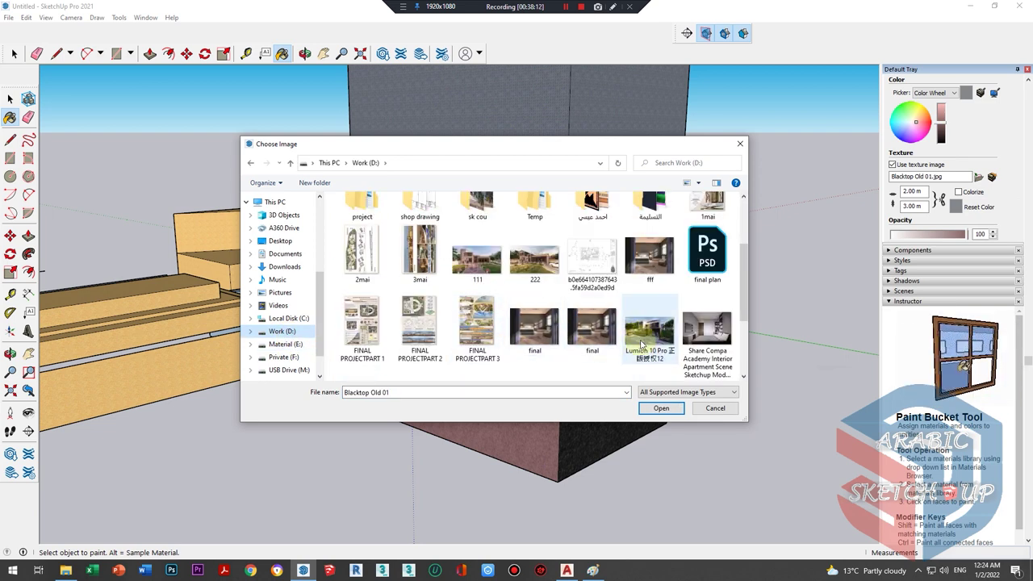
pyautogui.doubleClick(650, 331)
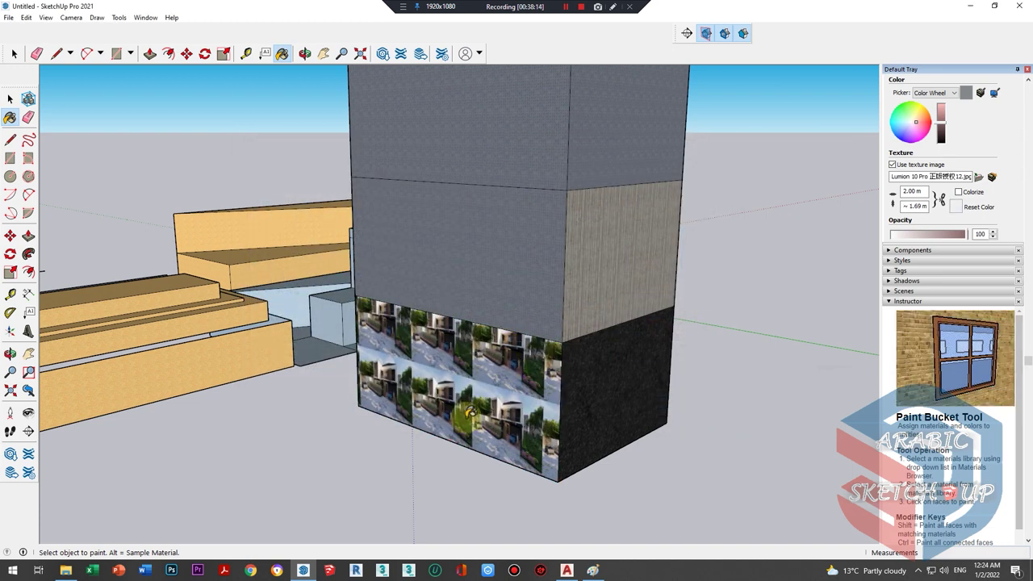
pyautogui.scroll(3, 469, 413)
pyautogui.moveTo(445, 357)
pyautogui.mouseDown(button='middle')
pyautogui.moveTo(392, 330)
pyautogui.moveTo(296, 316)
pyautogui.moveTo(424, 307)
pyautogui.mouseUp(button='middle')
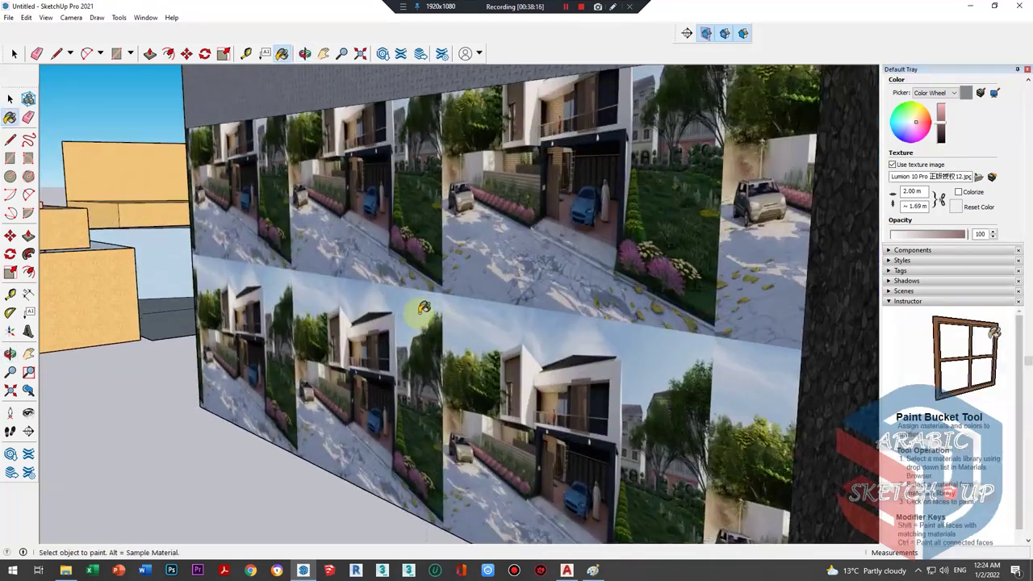
# - Recolour the photo texture with a purple tint using the colour wheel
pyautogui.scroll(-2, 423, 307)
pyautogui.scroll(-3, 358, 293)
pyautogui.scroll(-2, 460, 255)
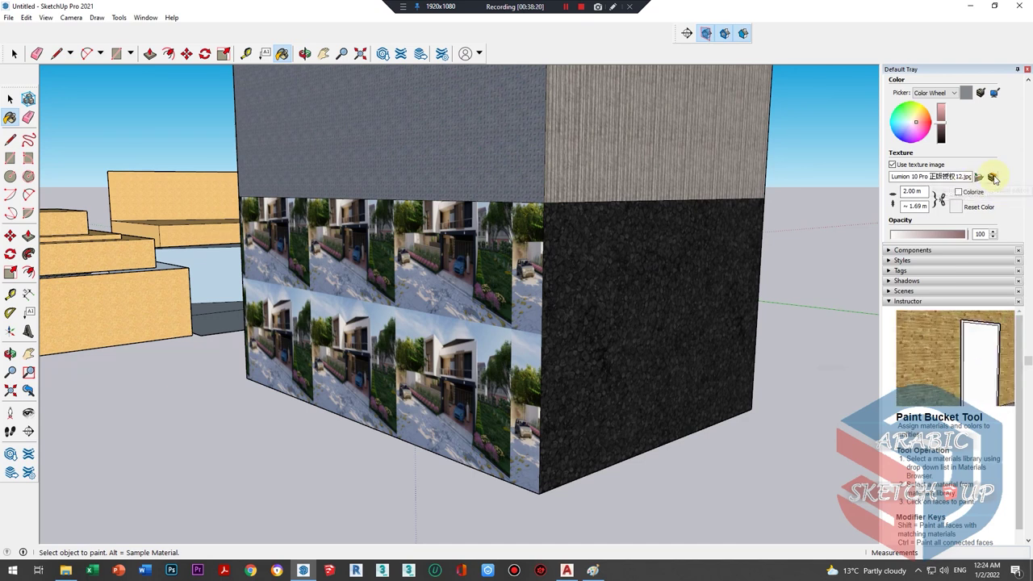
pyautogui.moveTo(925, 142); pyautogui.dragTo(951, 125)
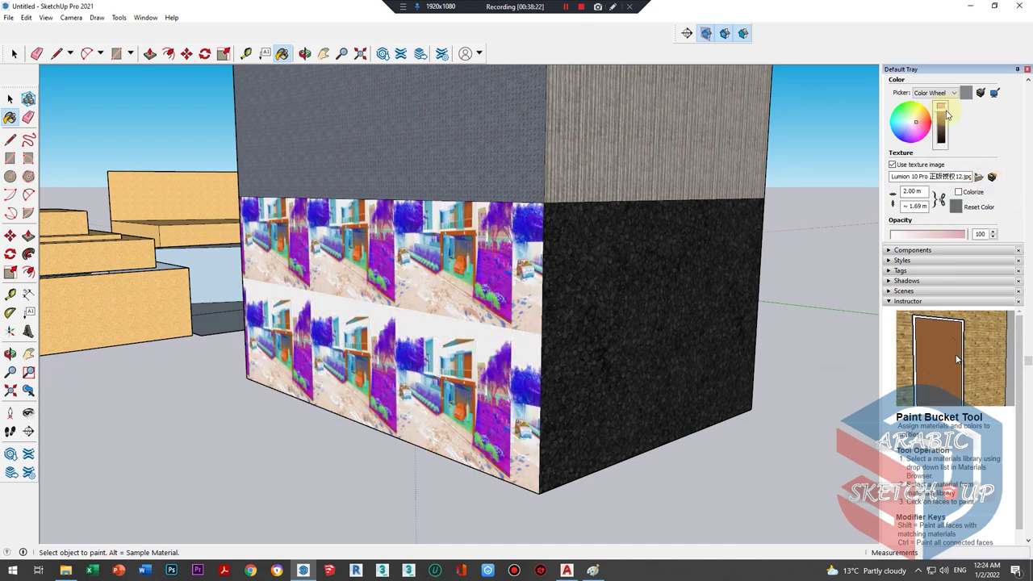
pyautogui.scroll(-3, 565, 247)
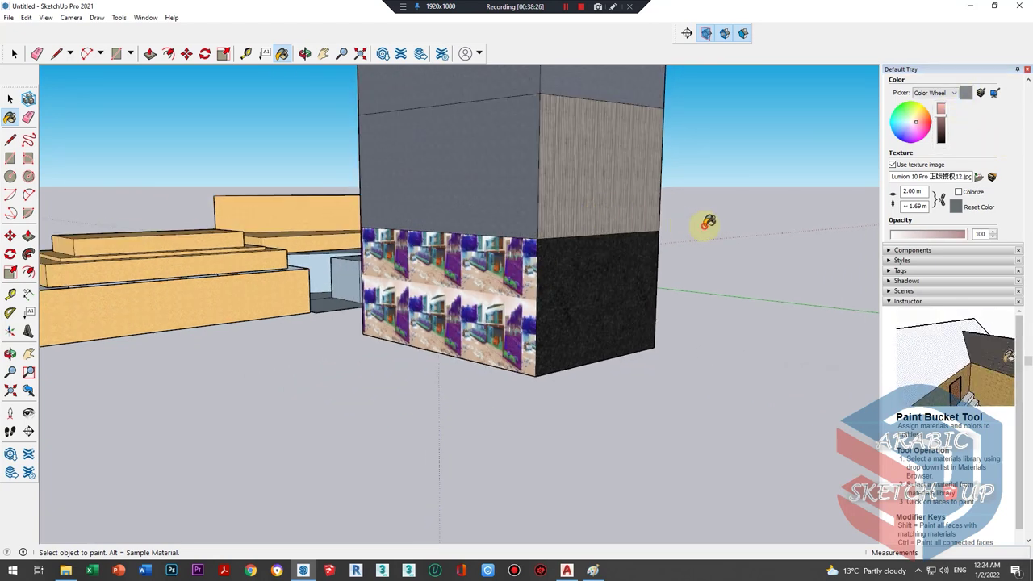
pyautogui.moveTo(697, 227); pyautogui.dragTo(616, 260, button='middle')
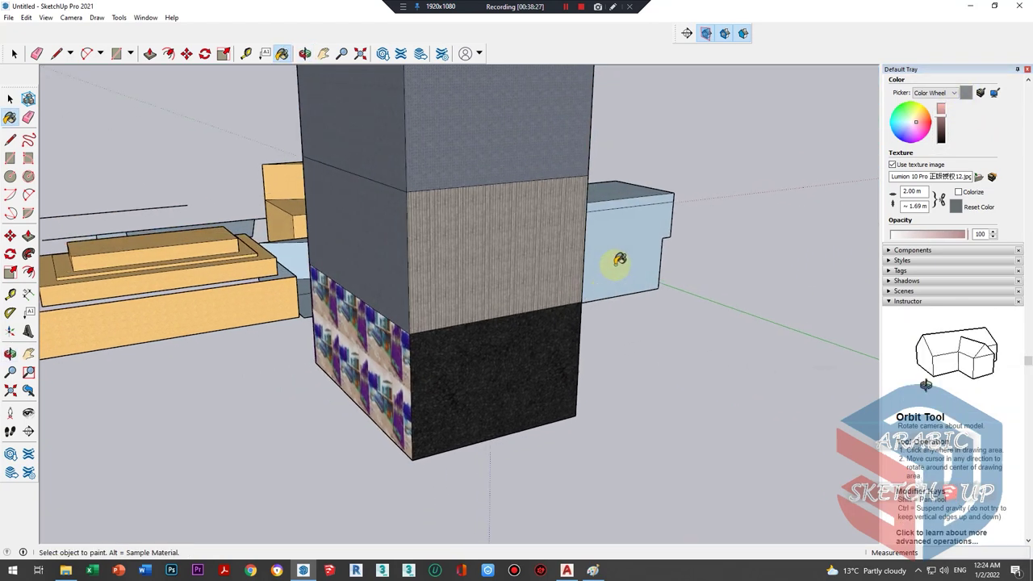
# - Remove the Components and Instructor panels from the tray, collapse Materials and expand Scenes
pyautogui.click(1019, 250)
pyautogui.click(1027, 69)
pyautogui.scroll(-2, 617, 109)
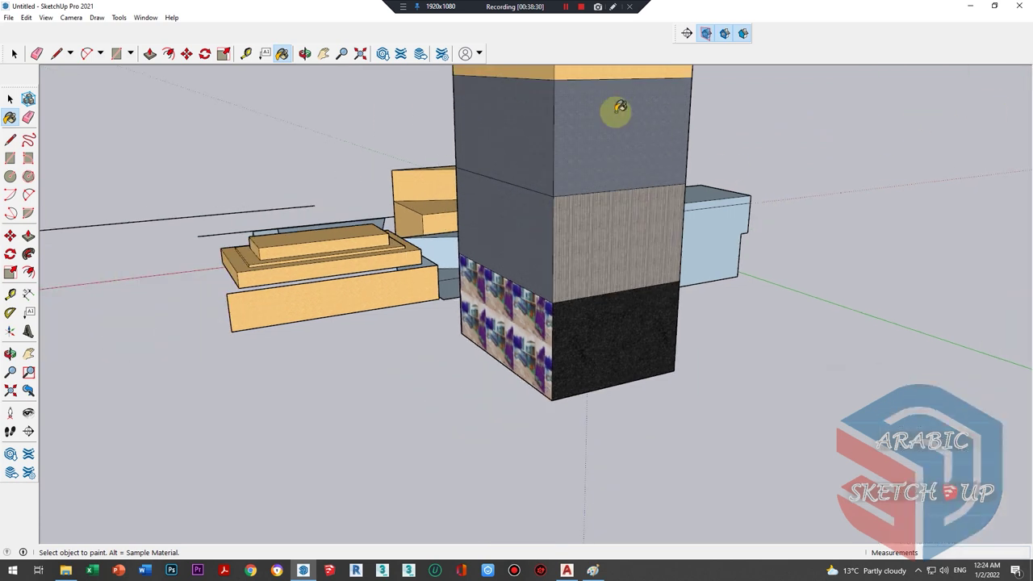
pyautogui.click(145, 17)
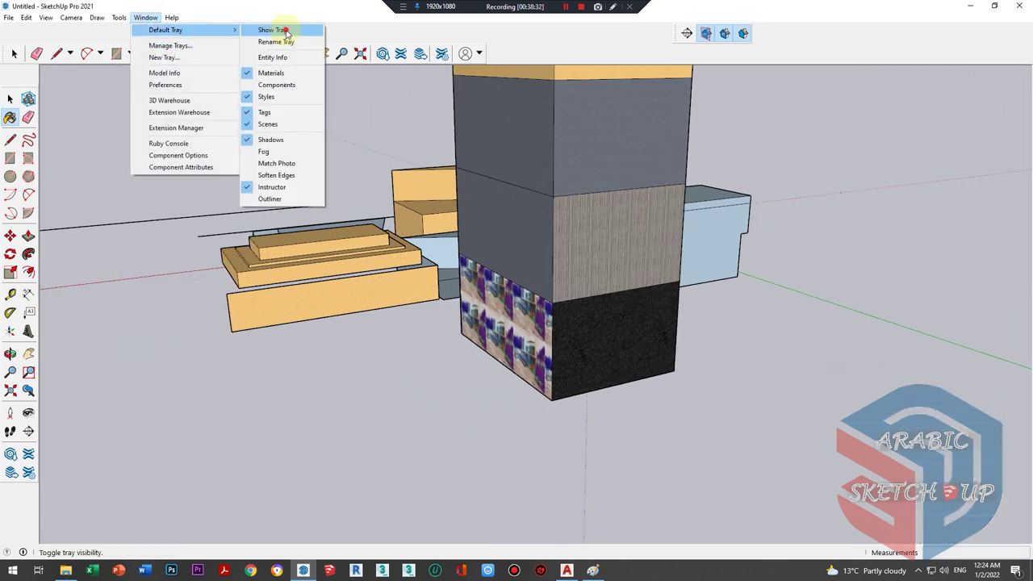
pyautogui.click(278, 29)
pyautogui.scroll(2, 1019, 96)
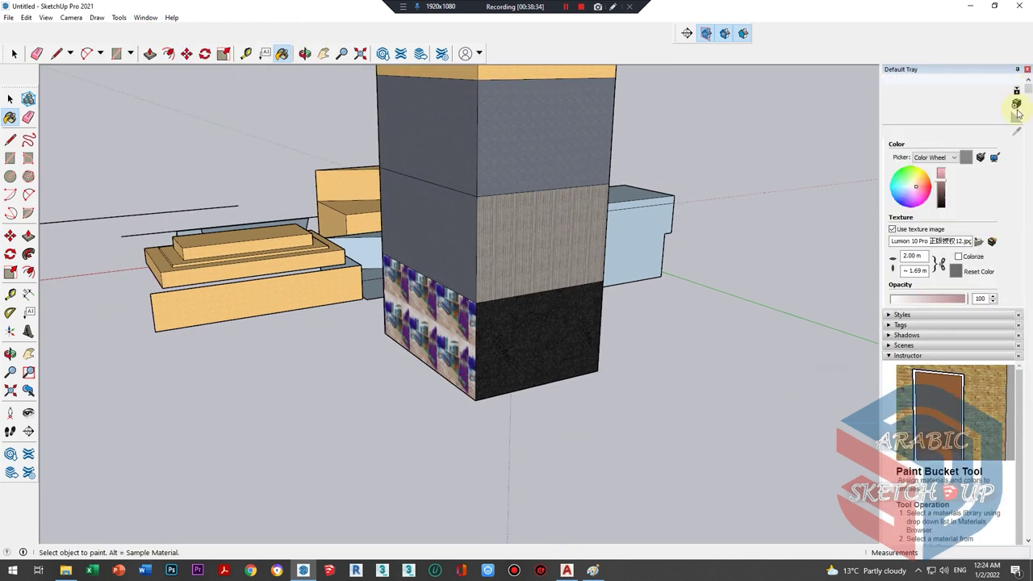
pyautogui.click(906, 83)
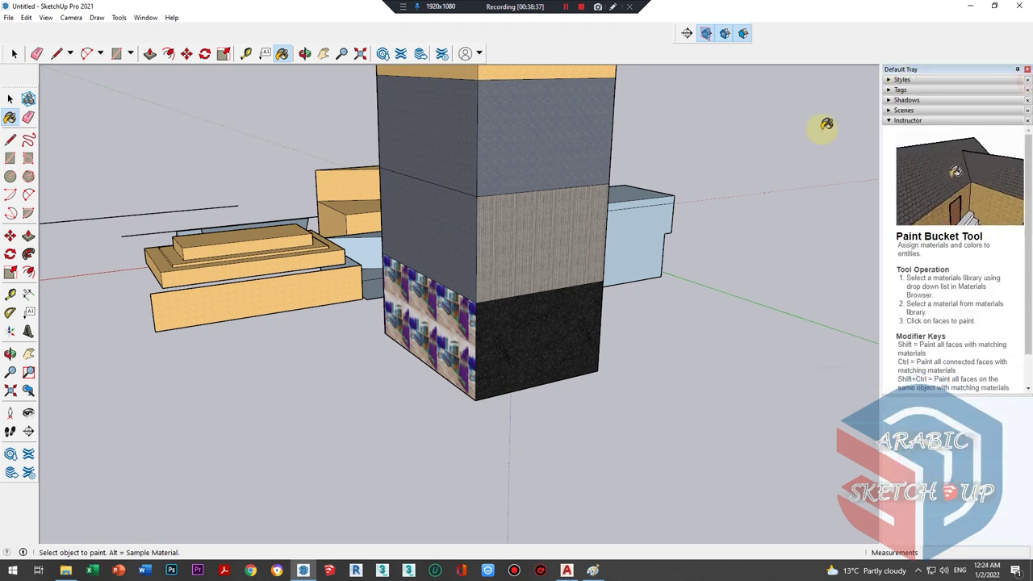
pyautogui.click(1026, 120)
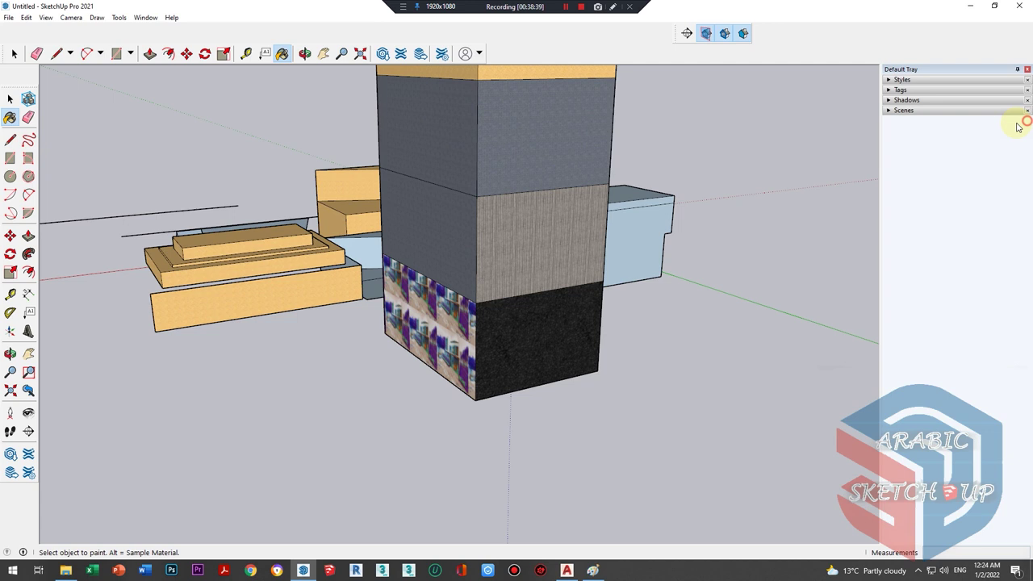
pyautogui.click(913, 112)
# - Save Scene 1, Scene 2 and Scene 3 from three different orbited camera views
pyautogui.moveTo(722, 202)
pyautogui.mouseDown(button='middle')
pyautogui.moveTo(562, 222)
pyautogui.moveTo(525, 188)
pyautogui.mouseUp(button='middle')
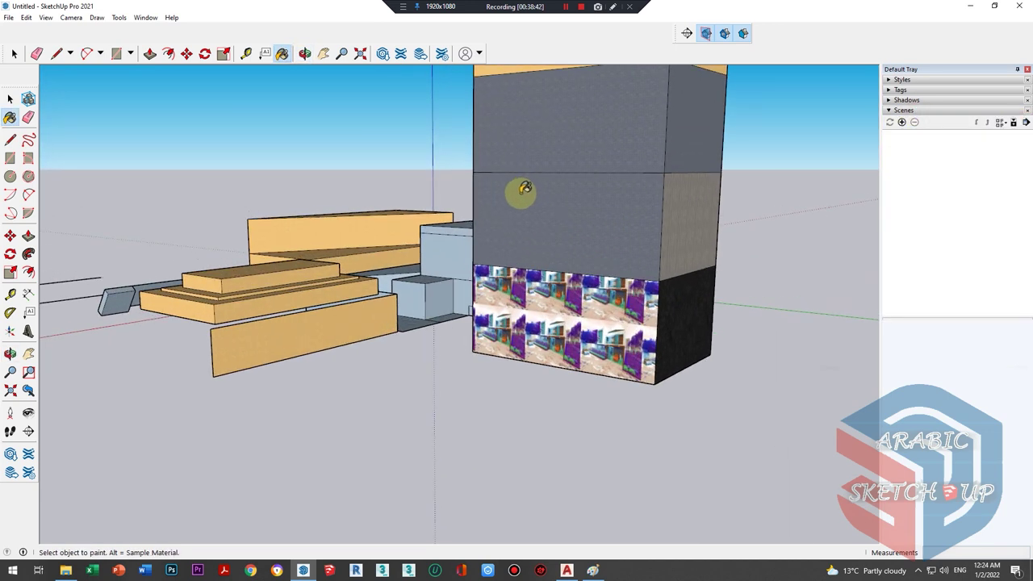
pyautogui.click(902, 122)
pyautogui.click(513, 333)
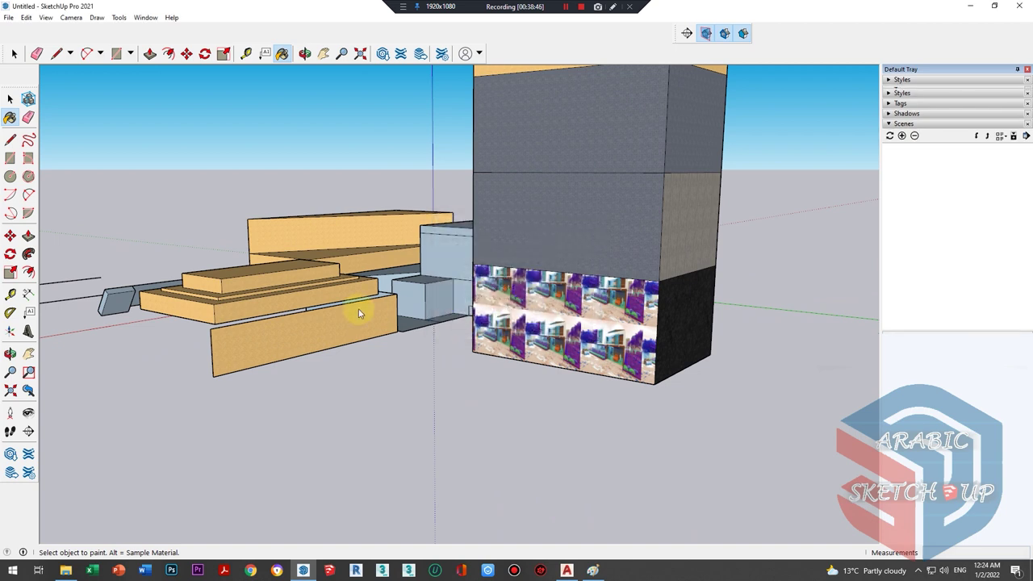
pyautogui.moveTo(299, 288)
pyautogui.mouseDown(button='middle')
pyautogui.moveTo(541, 339)
pyautogui.moveTo(867, 204)
pyautogui.mouseUp(button='middle')
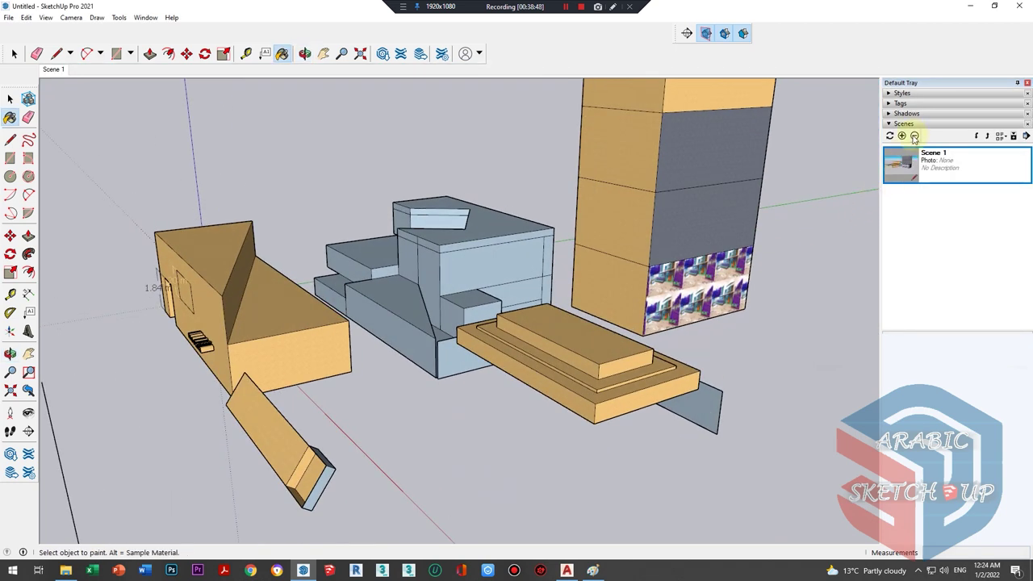
pyautogui.moveTo(333, 360)
pyautogui.mouseDown(button='middle')
pyautogui.moveTo(698, 334)
pyautogui.moveTo(240, 409)
pyautogui.mouseUp(button='middle')
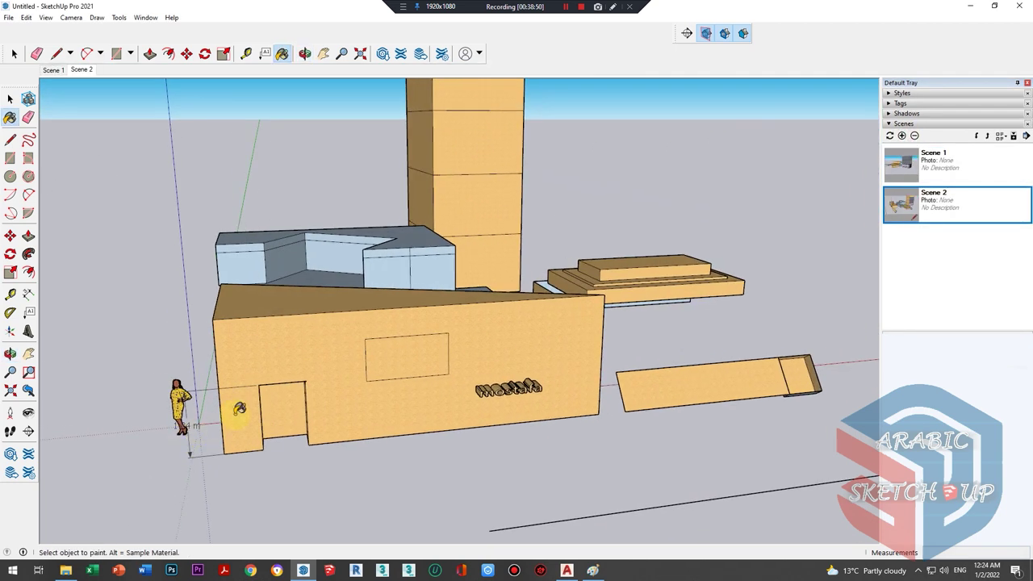
pyautogui.moveTo(285, 470)
pyautogui.mouseDown(button='middle')
pyautogui.moveTo(461, 431)
pyautogui.moveTo(498, 347)
pyautogui.mouseUp(button='middle')
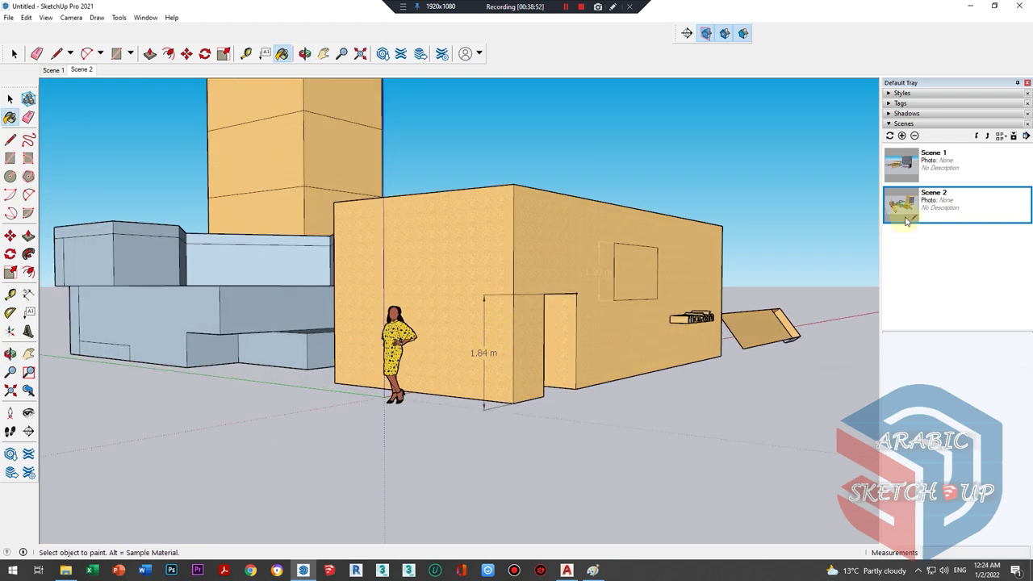
pyautogui.click(902, 135)
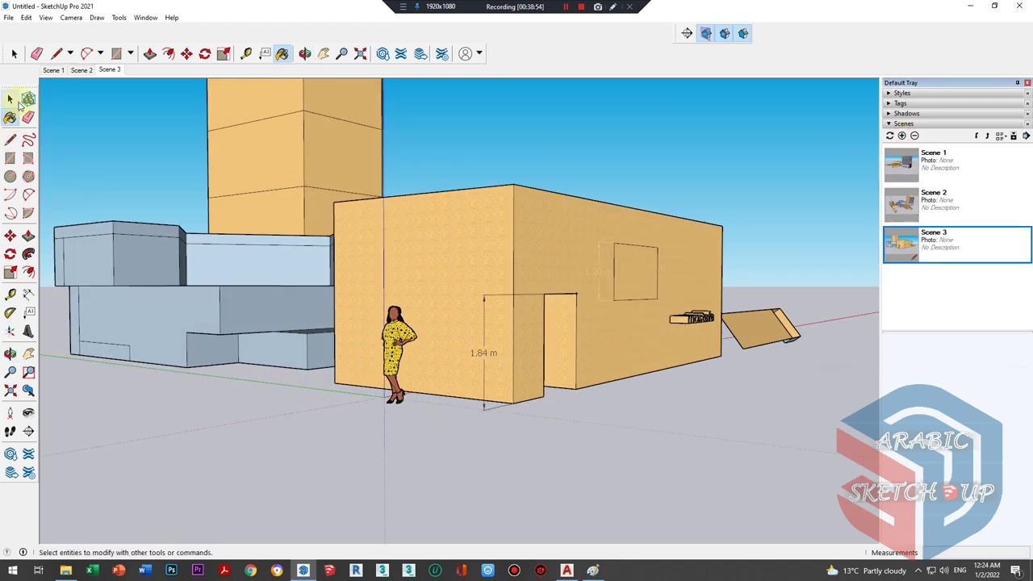
pyautogui.click(15, 100)
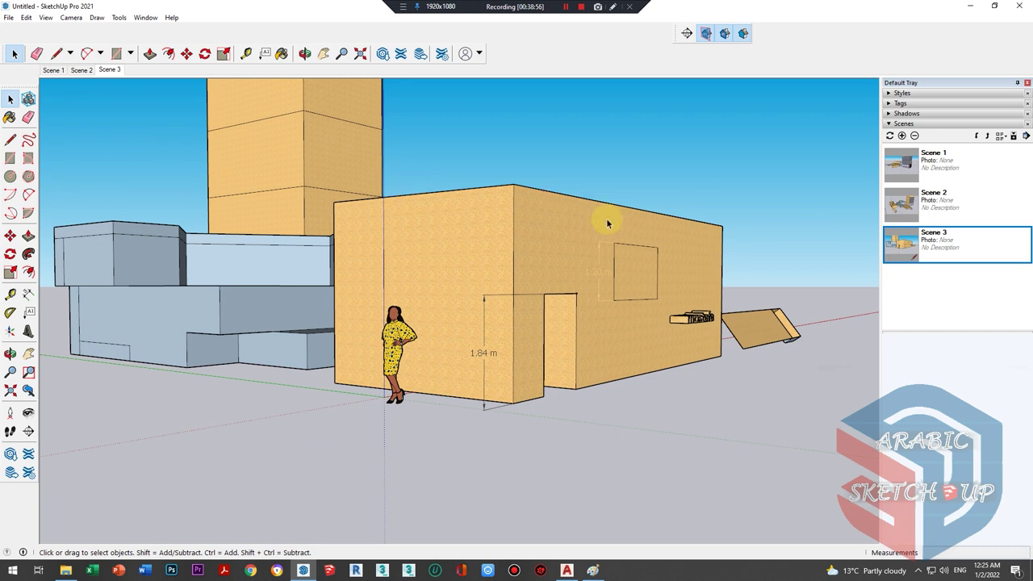
# - Step through the Scene 1, Scene 2 and Scene 3 views, ending back on Scene 1
pyautogui.click(56, 71)
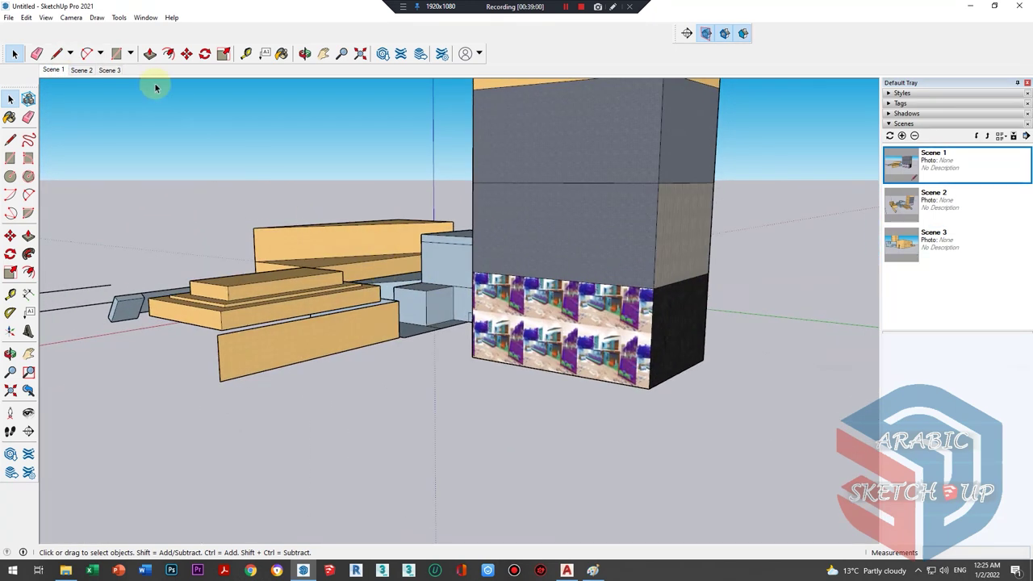
pyautogui.click(81, 70)
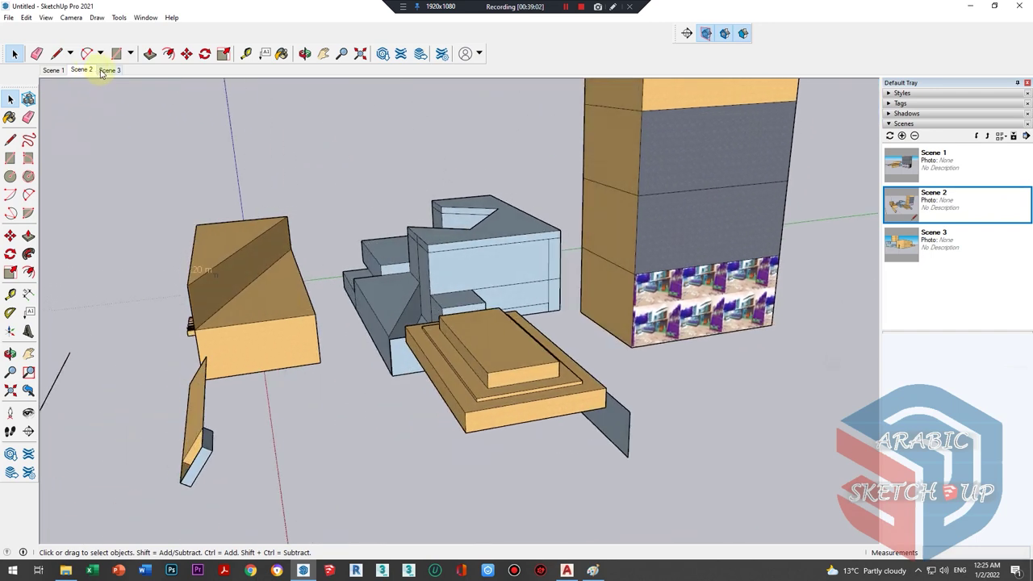
pyautogui.click(103, 71)
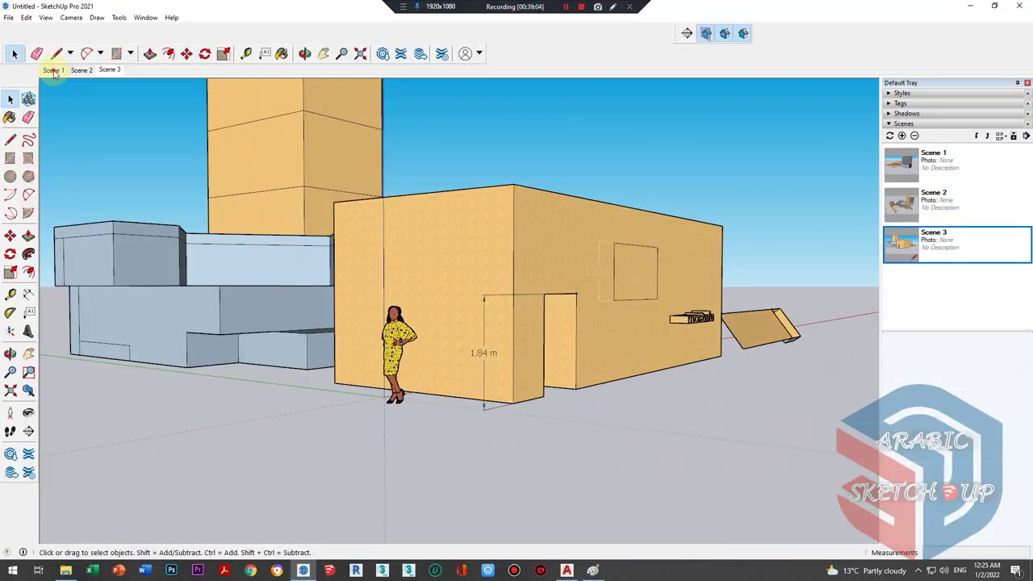
pyautogui.click(53, 71)
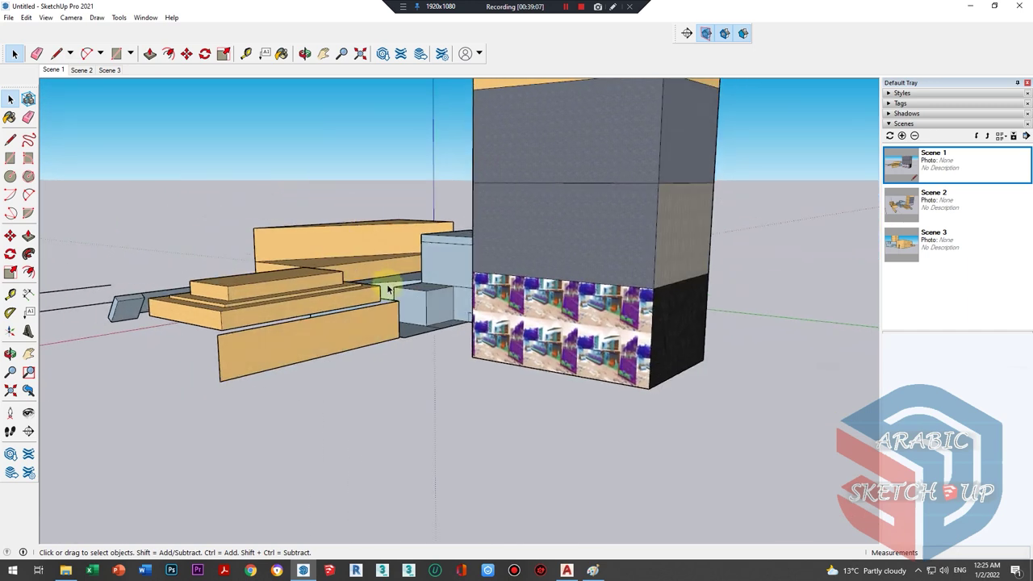
# - Update Scene 1 to a lower, flatter camera angle, then start renaming it
pyautogui.moveTo(388, 289)
pyautogui.mouseDown(button='middle')
pyautogui.moveTo(392, 253)
pyautogui.moveTo(380, 233)
pyautogui.mouseUp(button='middle')
pyautogui.rightClick(59, 71)
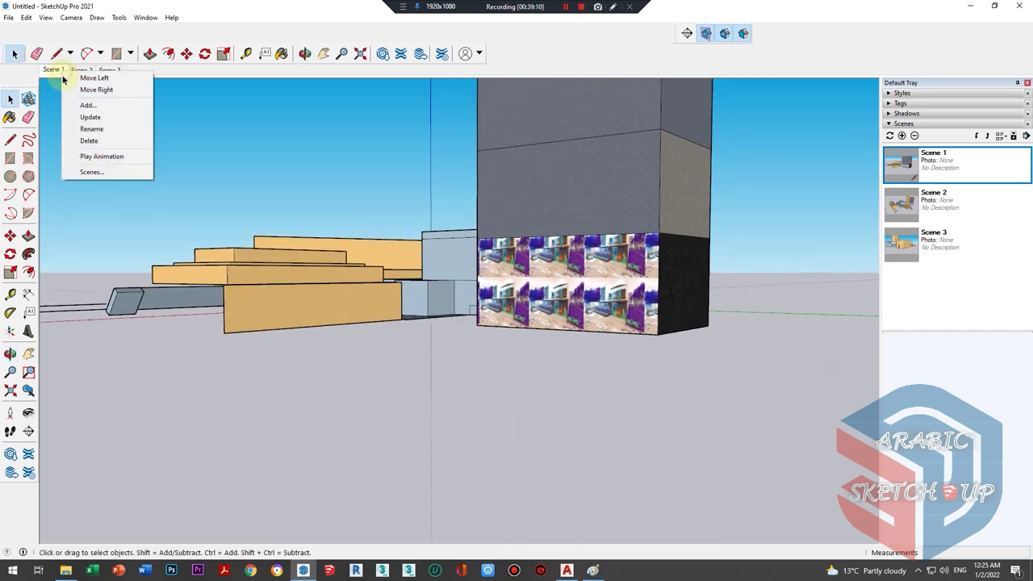
pyautogui.click(89, 117)
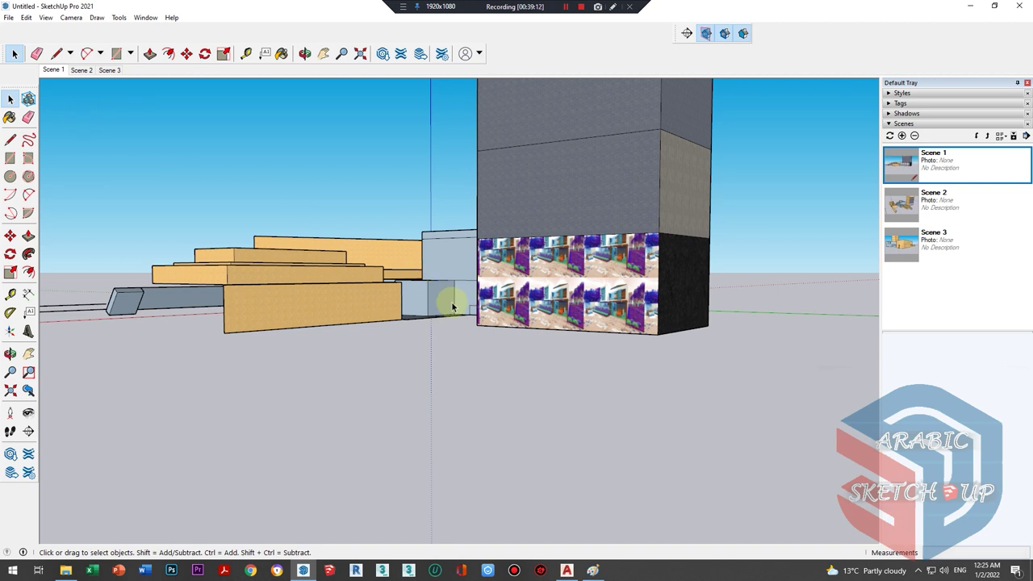
pyautogui.rightClick(53, 70)
pyautogui.click(89, 128)
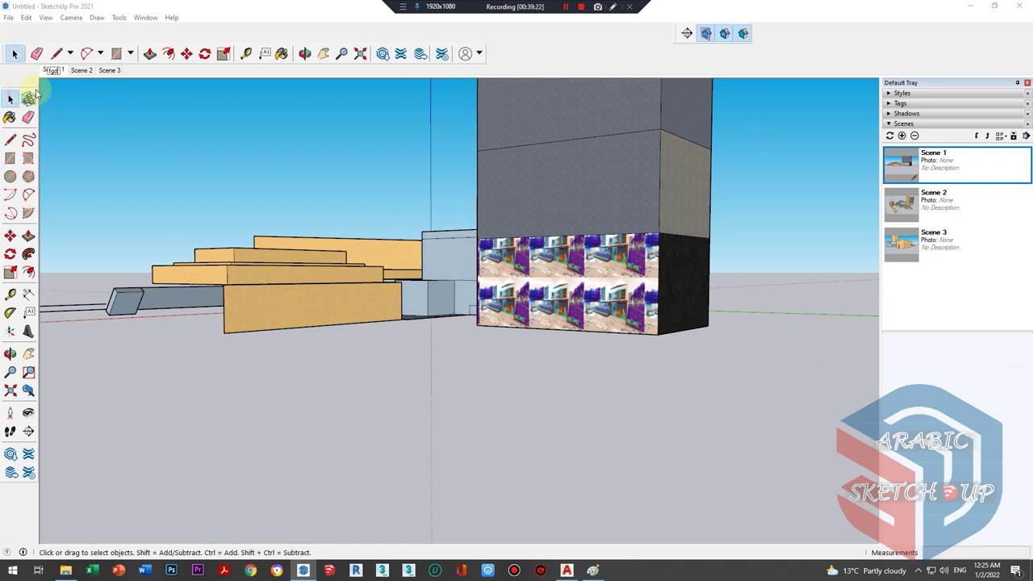
pyautogui.moveTo(583, 204)
pyautogui.mouseDown(button='middle')
pyautogui.moveTo(546, 265)
pyautogui.moveTo(581, 266)
pyautogui.mouseUp(button='middle')
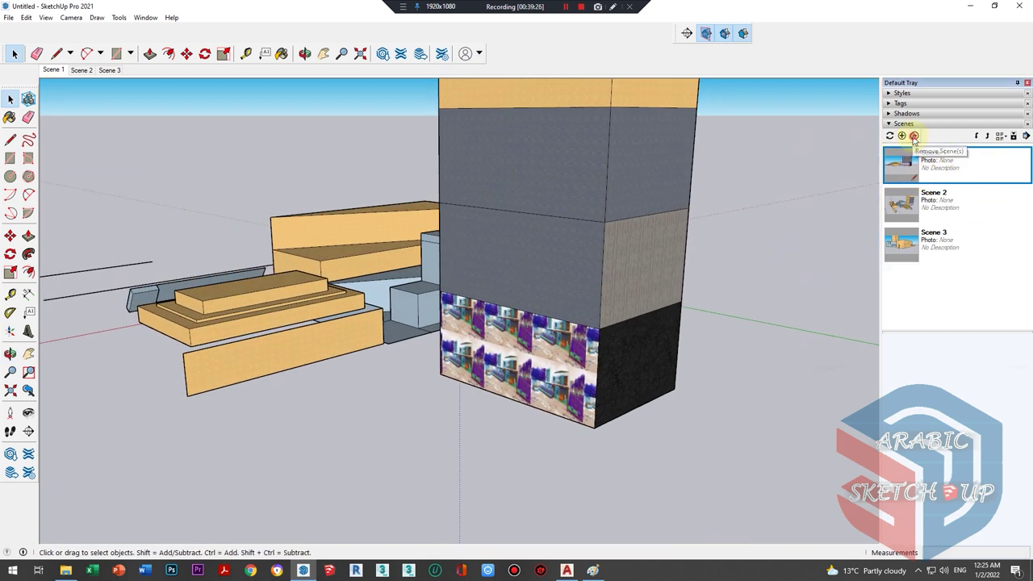
# - Delete Scene 1, then play the remaining scene animation and close it
pyautogui.click(914, 135)
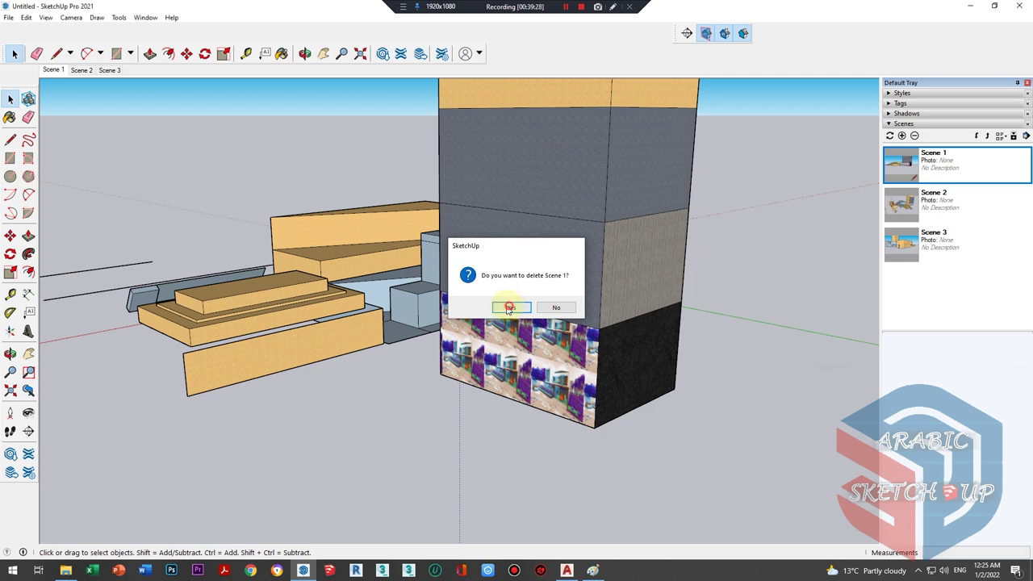
pyautogui.click(509, 308)
pyautogui.rightClick(53, 69)
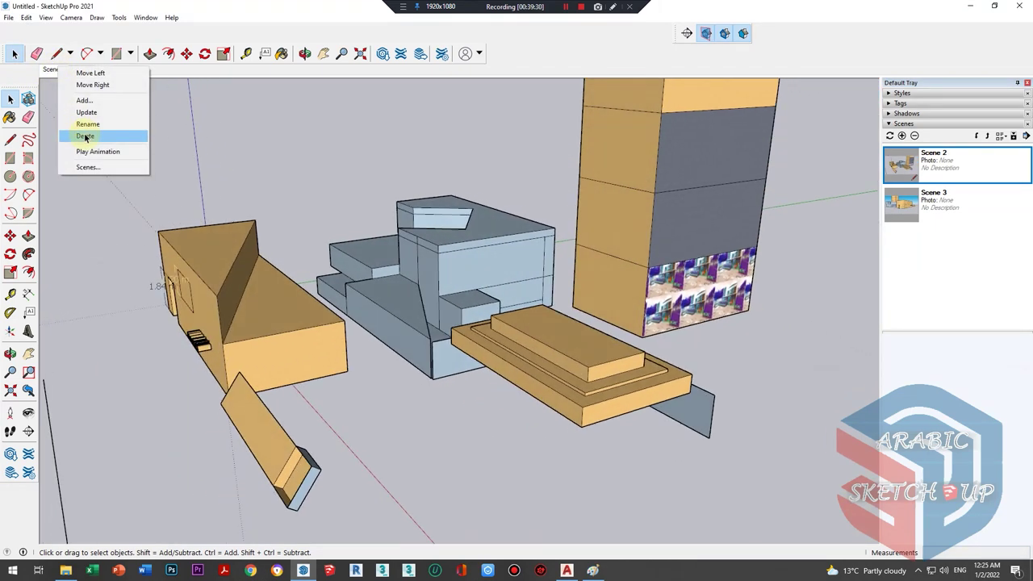
pyautogui.click(98, 152)
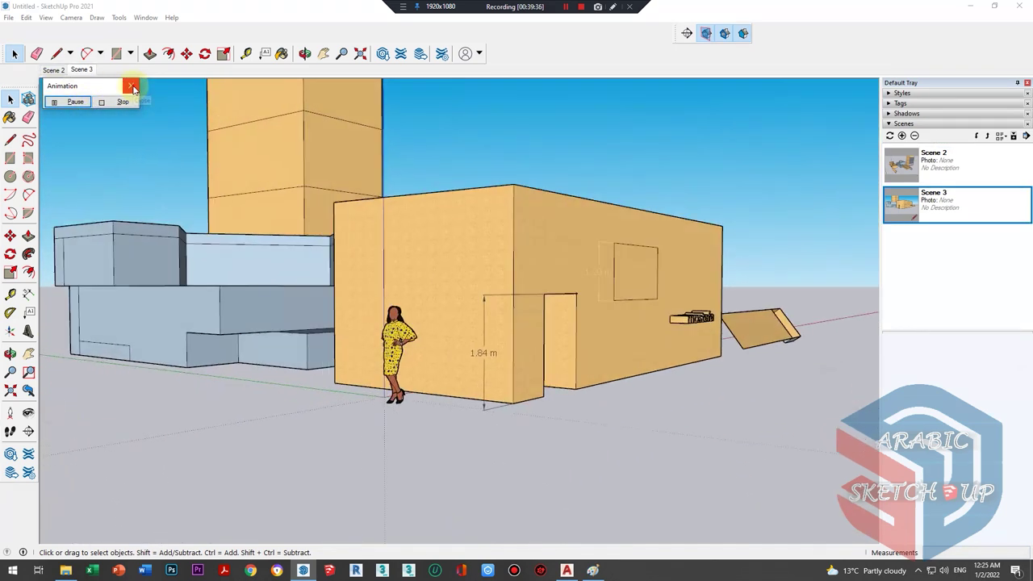
pyautogui.click(132, 86)
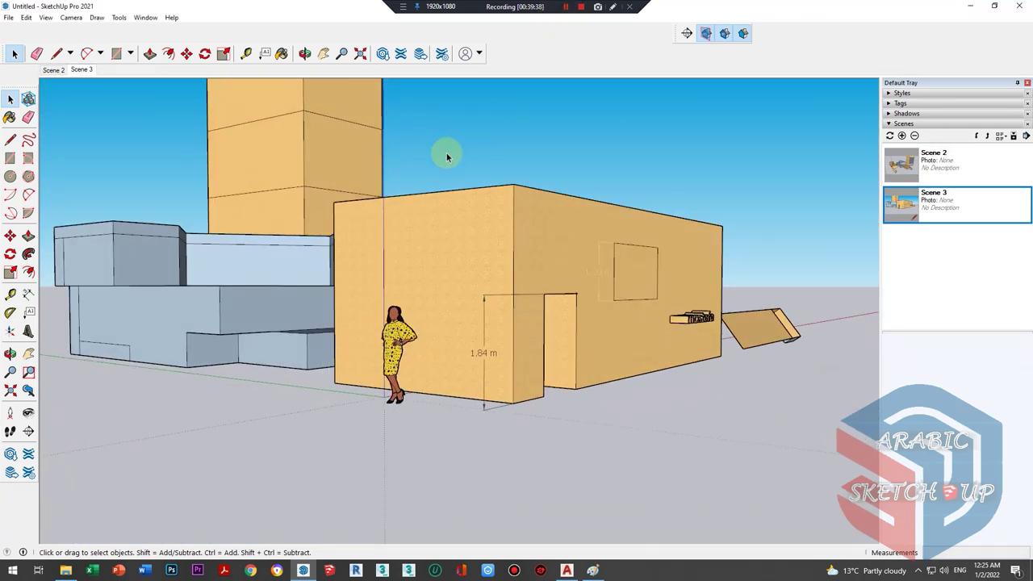
pyautogui.moveTo(447, 156)
pyautogui.mouseDown(button='middle')
pyautogui.moveTo(341, 263)
pyautogui.moveTo(299, 270)
pyautogui.moveTo(318, 387)
pyautogui.moveTo(496, 167)
pyautogui.mouseUp(button='middle')
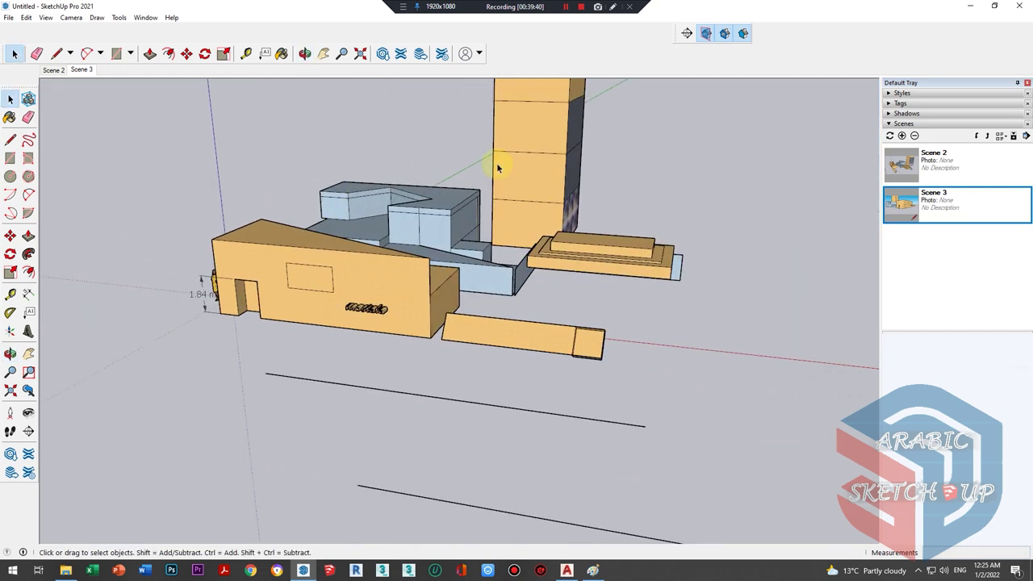
pyautogui.scroll(2, 645, 175)
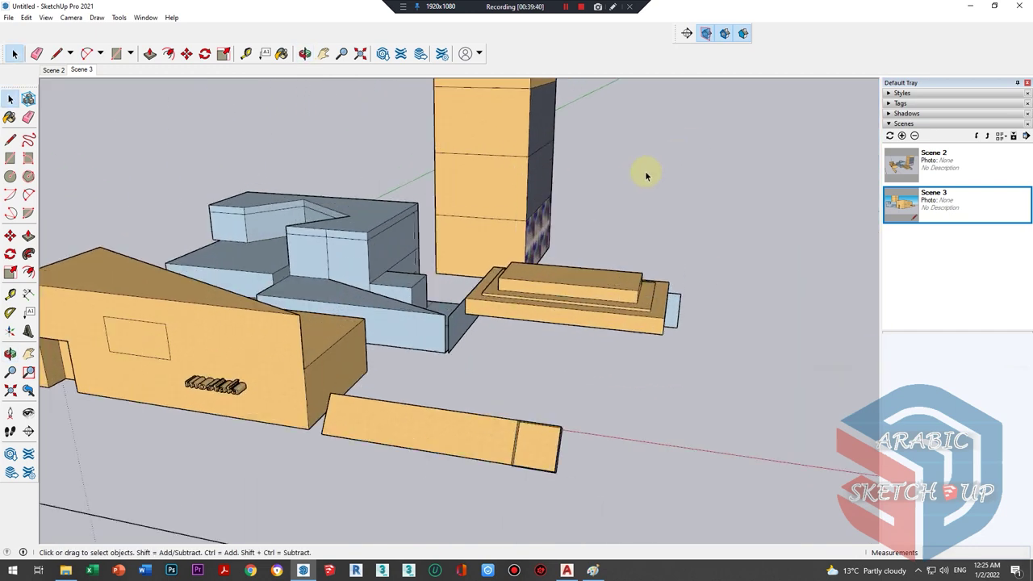
# - Swap the Scenes panel for Shadows and turn on sun shadows, orbiting to inspect them
pyautogui.click(1027, 125)
pyautogui.click(907, 114)
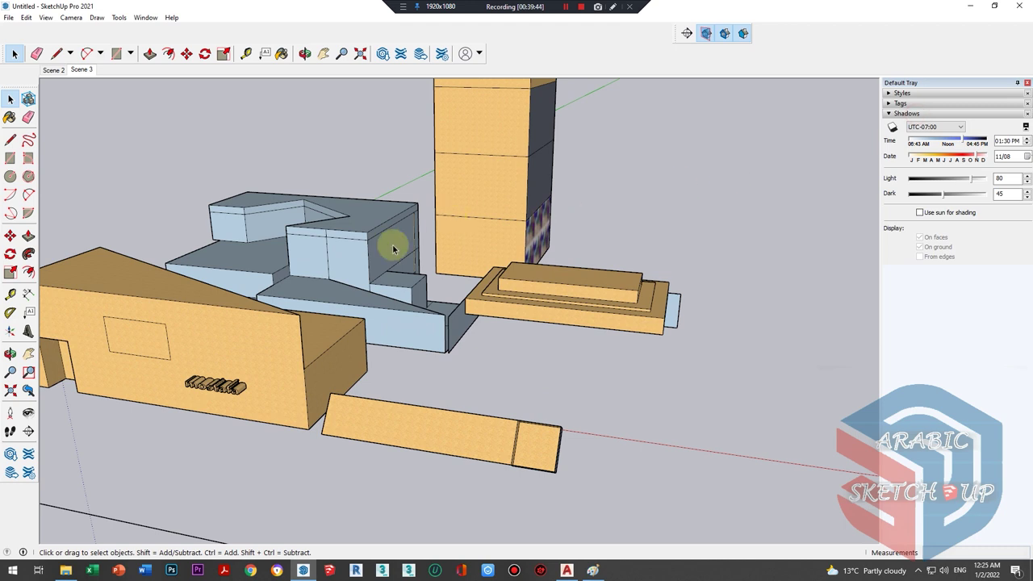
pyautogui.moveTo(393, 249)
pyautogui.mouseDown(button='middle')
pyautogui.moveTo(533, 219)
pyautogui.moveTo(493, 215)
pyautogui.mouseUp(button='middle')
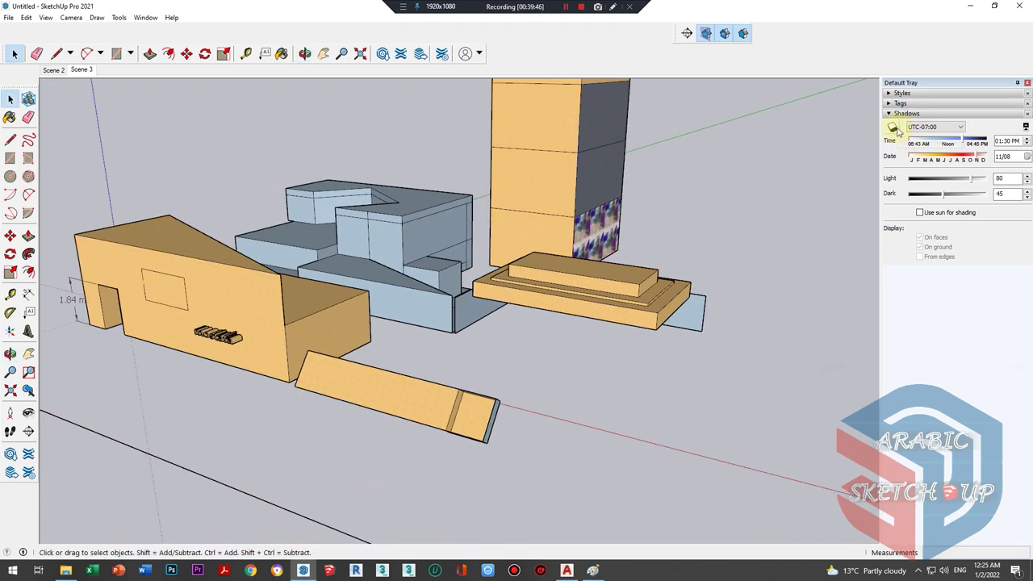
pyautogui.click(892, 127)
pyautogui.moveTo(234, 253); pyautogui.dragTo(274, 347, button='middle')
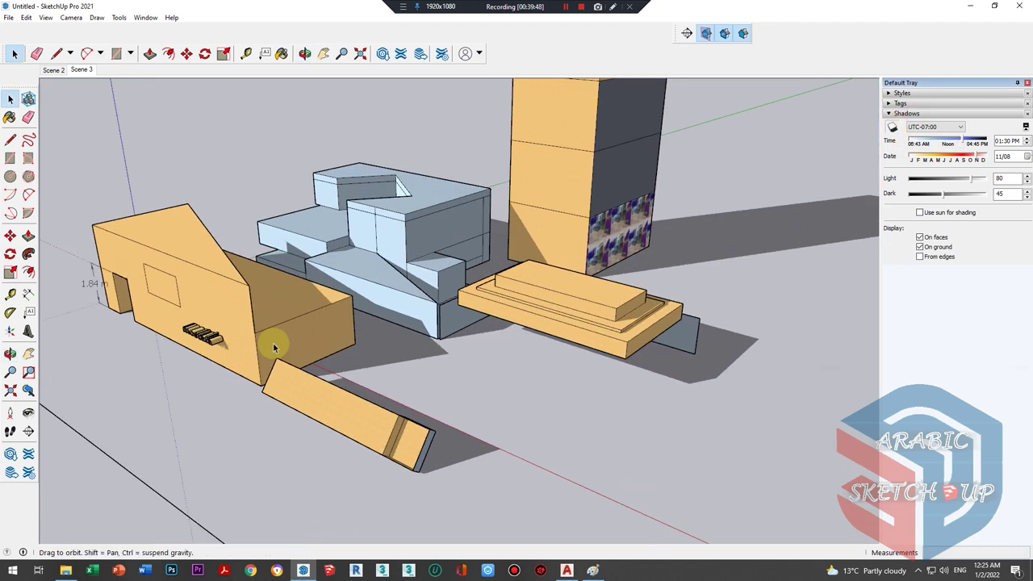
pyautogui.scroll(2, 406, 314)
pyautogui.scroll(2, 427, 299)
pyautogui.moveTo(427, 300)
pyautogui.mouseDown(button='middle')
pyautogui.moveTo(581, 221)
pyautogui.moveTo(430, 321)
pyautogui.mouseUp(button='middle')
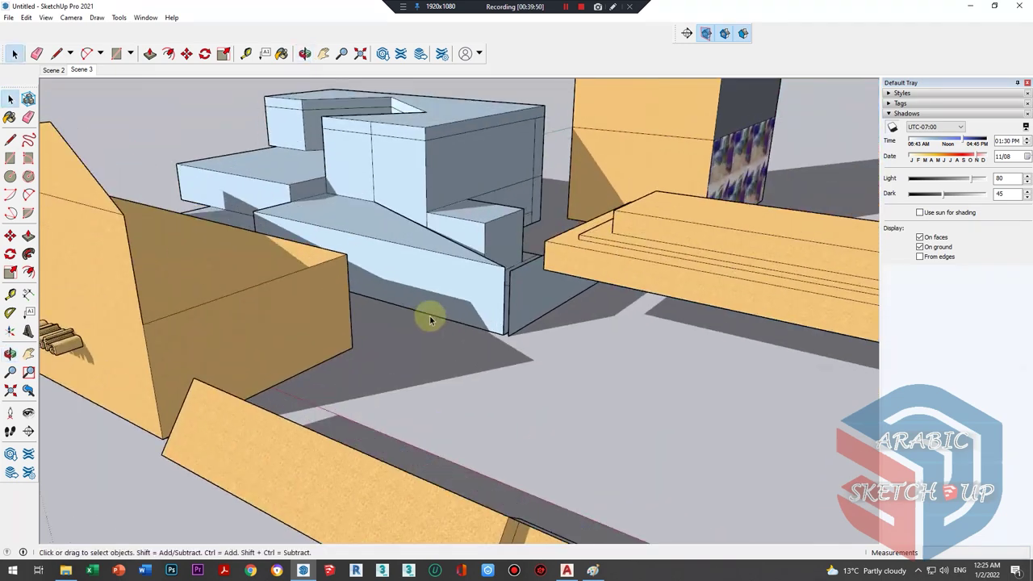
pyautogui.scroll(-4, 430, 321)
pyautogui.moveTo(468, 288); pyautogui.dragTo(387, 326, button='middle')
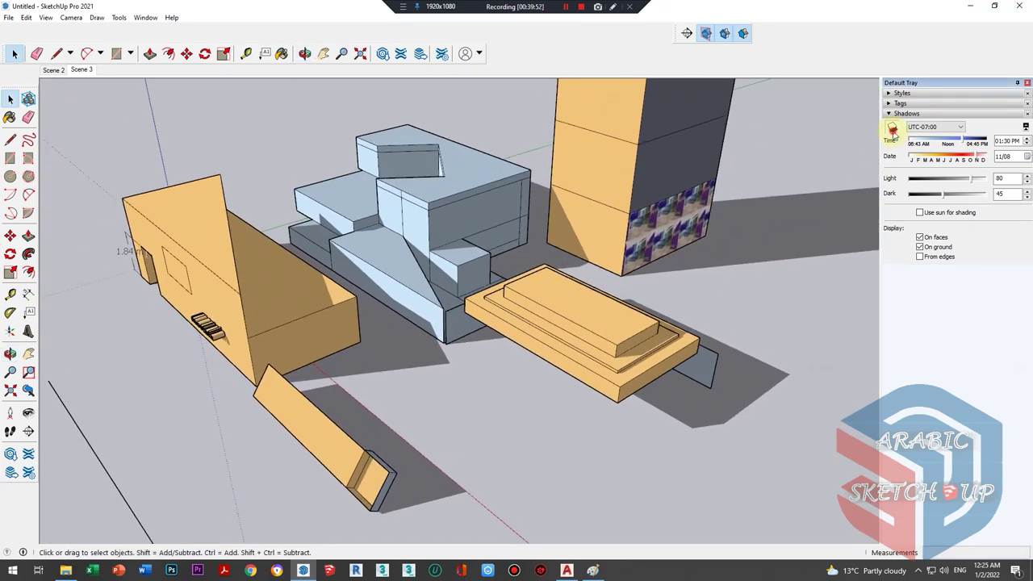
# - Toggle shadows off and on repeatedly to compare, leaving them on
pyautogui.click(892, 128)
pyautogui.click(893, 128)
pyautogui.click(893, 128)
pyautogui.click(892, 128)
pyautogui.click(892, 127)
pyautogui.click(893, 127)
pyautogui.click(892, 129)
pyautogui.click(892, 129)
# - Set light to 61, dark to 40 and time to 09:41 AM on 03/07, then turn shadows off
pyautogui.moveTo(964, 182); pyautogui.dragTo(915, 196)
pyautogui.moveTo(960, 197); pyautogui.dragTo(938, 194)
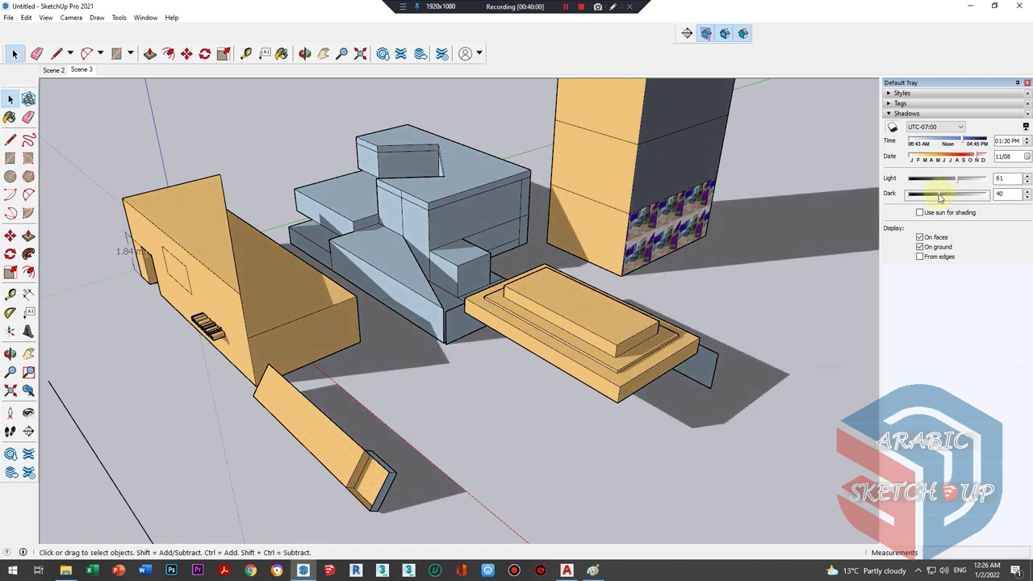
pyautogui.moveTo(544, 221)
pyautogui.mouseDown(button='middle')
pyautogui.moveTo(521, 177)
pyautogui.moveTo(924, 190)
pyautogui.mouseUp(button='middle')
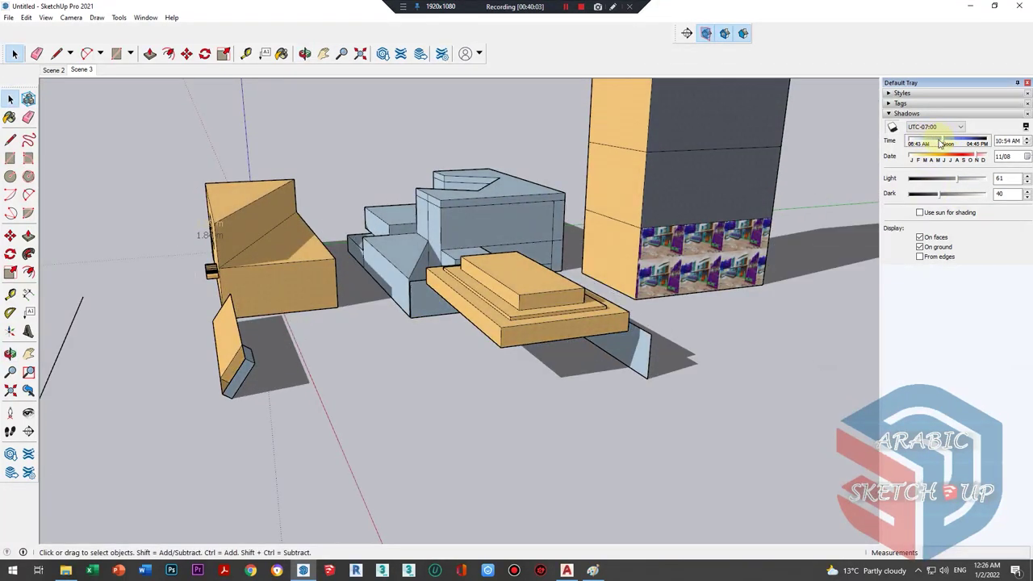
pyautogui.moveTo(945, 142); pyautogui.dragTo(925, 156)
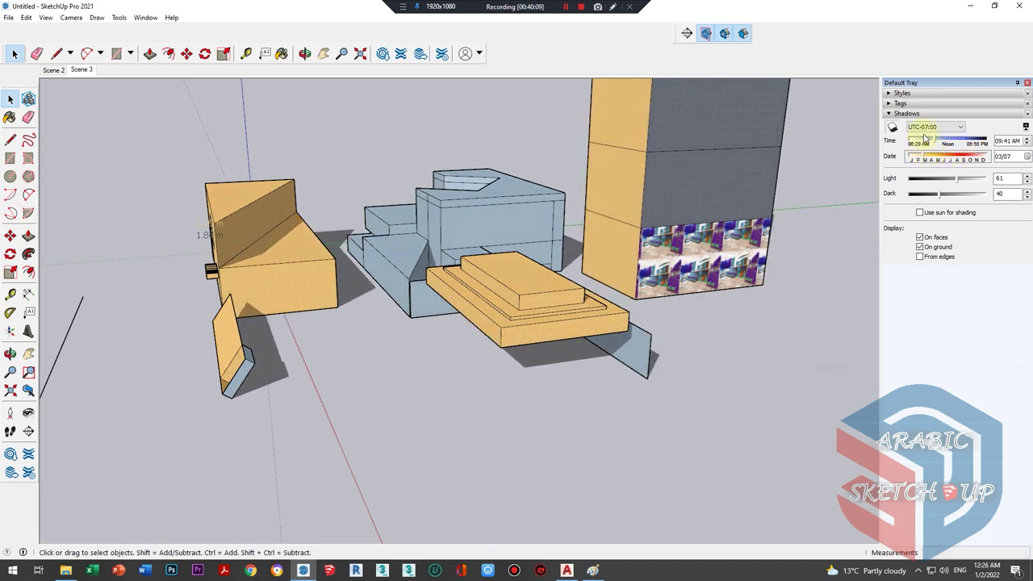
pyautogui.click(891, 128)
# - Replace the Shadows panel with Styles and bring up the style's Edge settings
pyautogui.click(1027, 114)
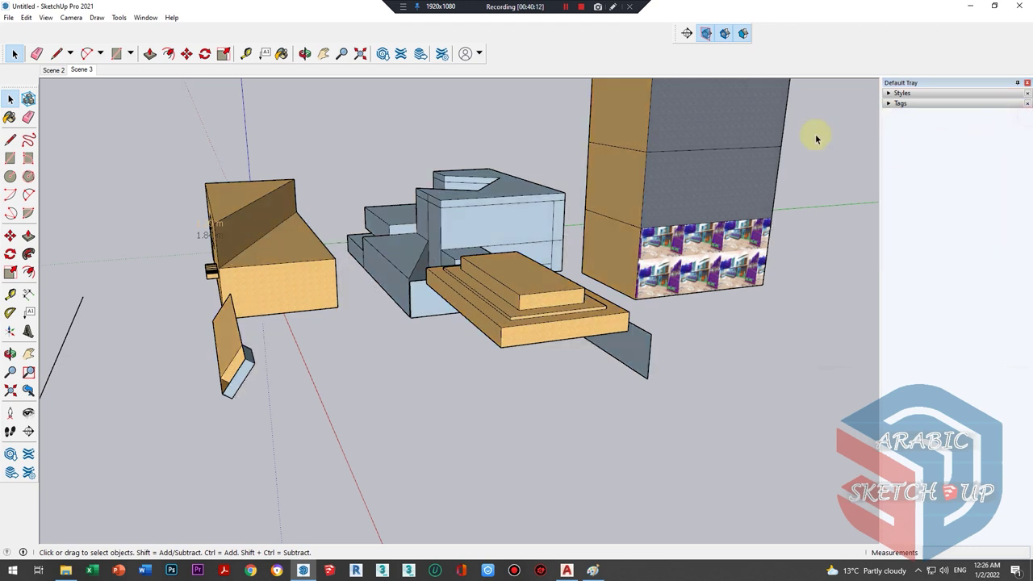
pyautogui.moveTo(325, 272); pyautogui.dragTo(491, 327, button='middle')
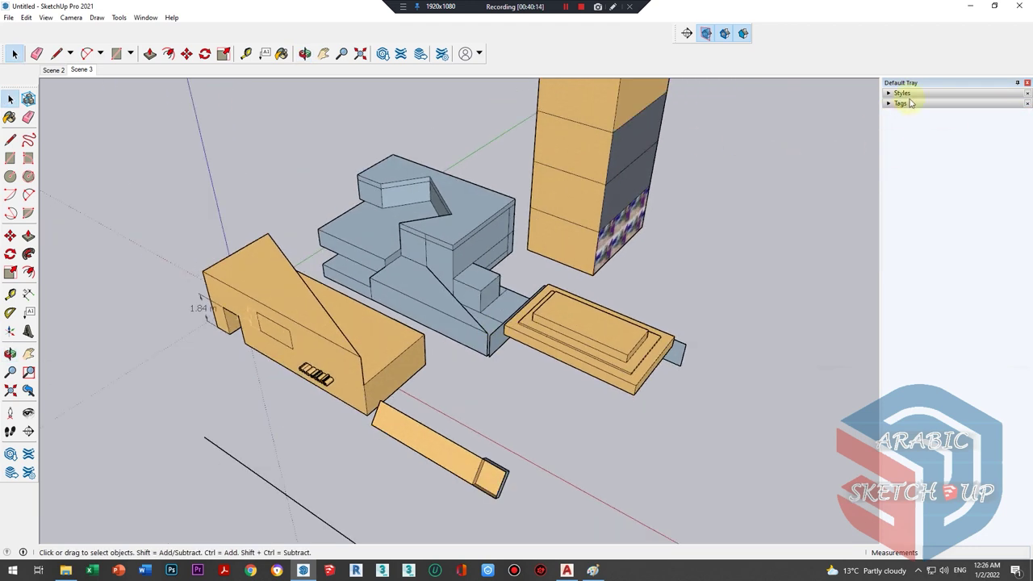
pyautogui.click(901, 93)
pyautogui.moveTo(530, 178); pyautogui.dragTo(491, 201, button='middle')
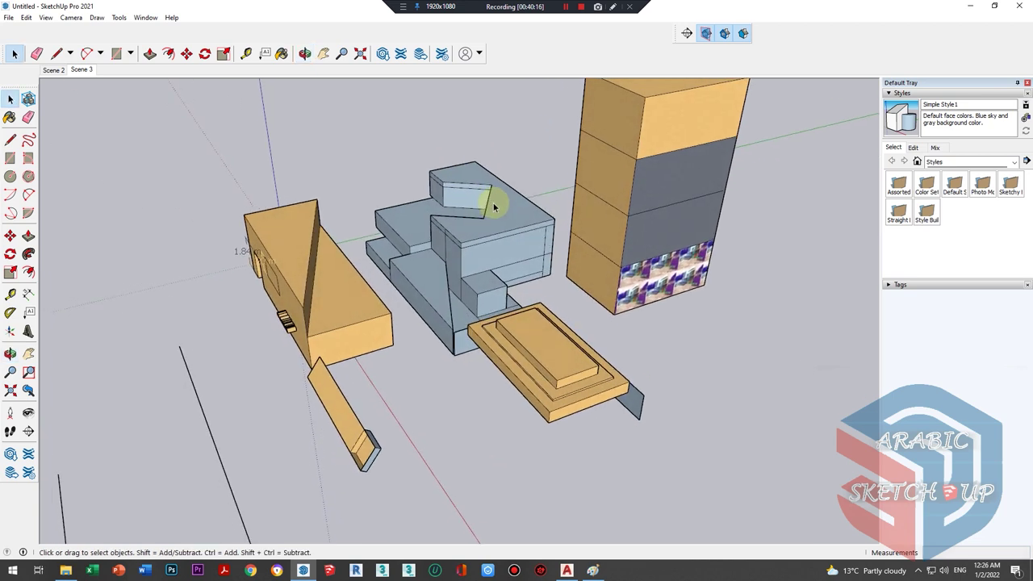
pyautogui.scroll(3, 382, 289)
pyautogui.click(913, 148)
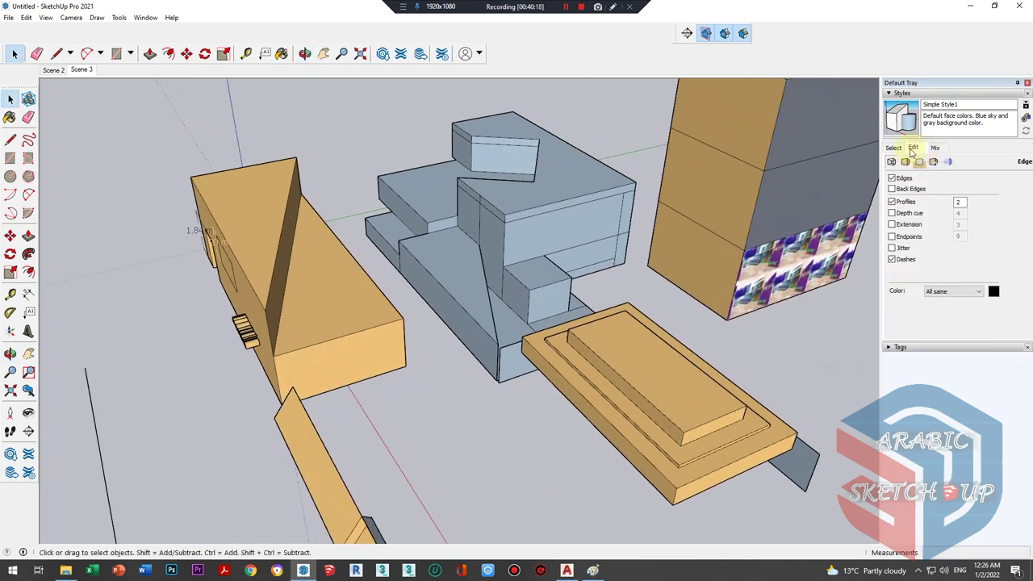
# - Toggle Profiles edges off and on three times to compare, leaving them on
pyautogui.moveTo(538, 242); pyautogui.dragTo(533, 263, button='middle')
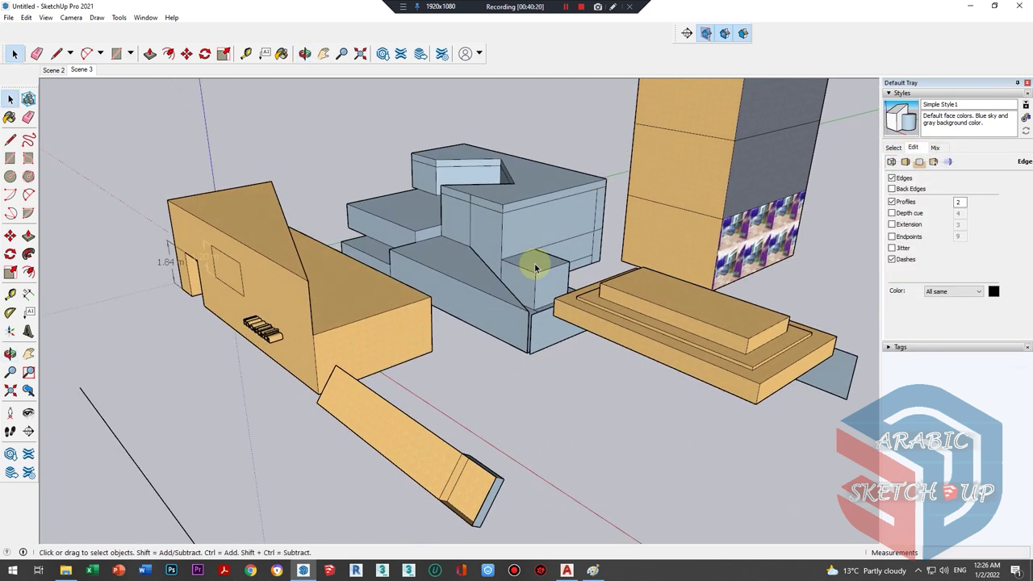
pyautogui.scroll(2, 532, 263)
pyautogui.click(893, 203)
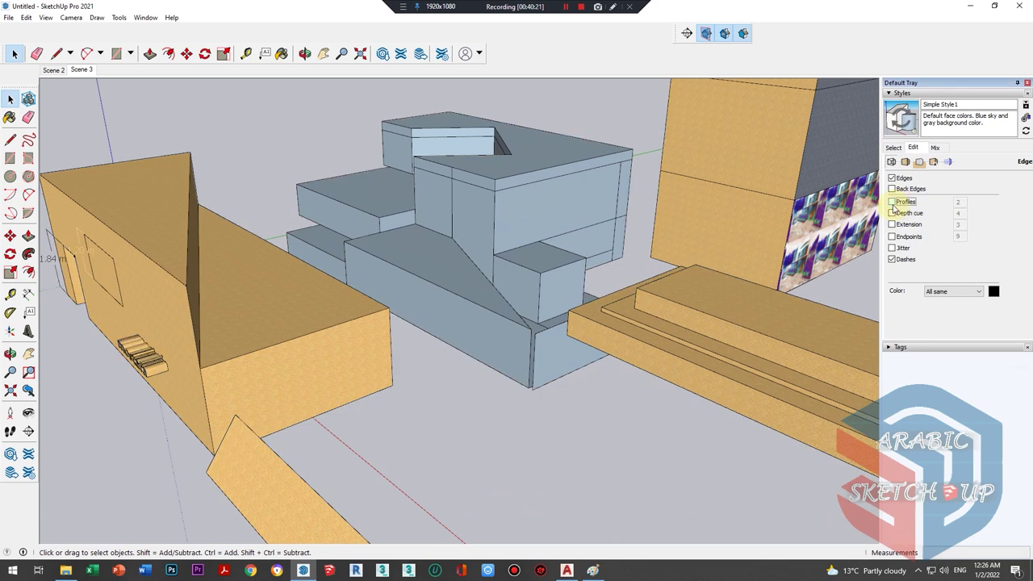
pyautogui.click(893, 202)
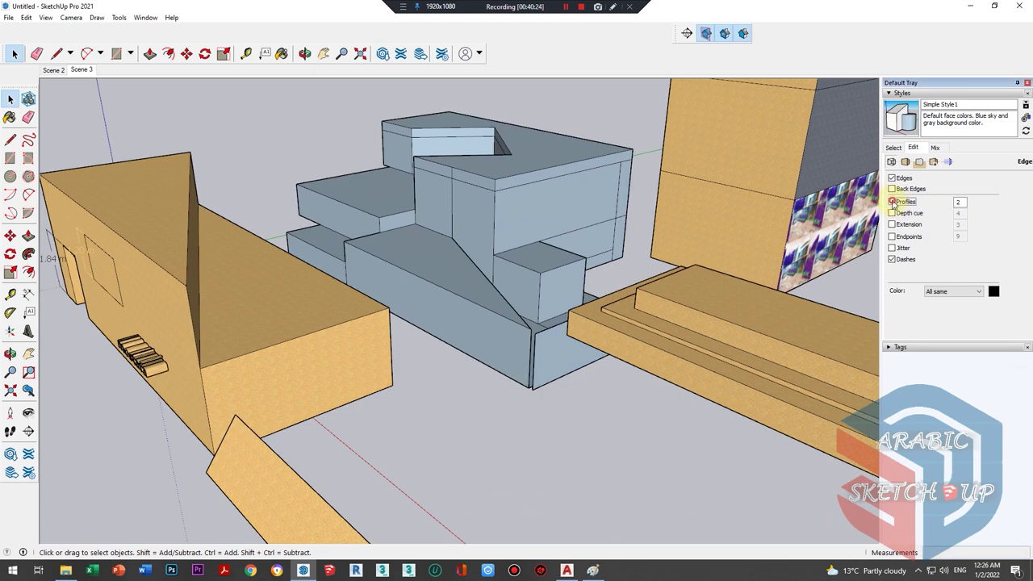
pyautogui.click(892, 203)
pyautogui.click(892, 203)
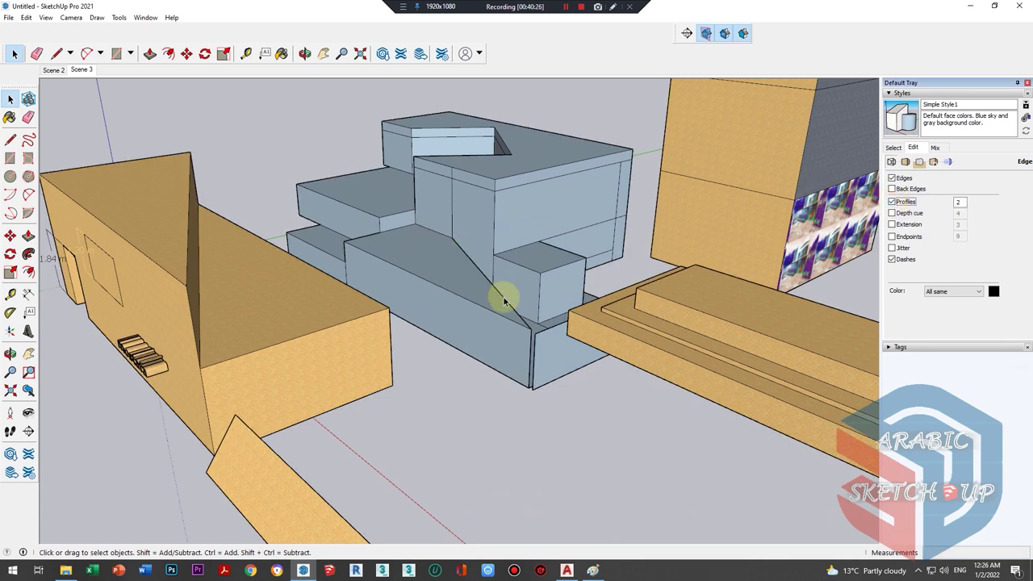
pyautogui.scroll(2, 504, 300)
pyautogui.click(892, 203)
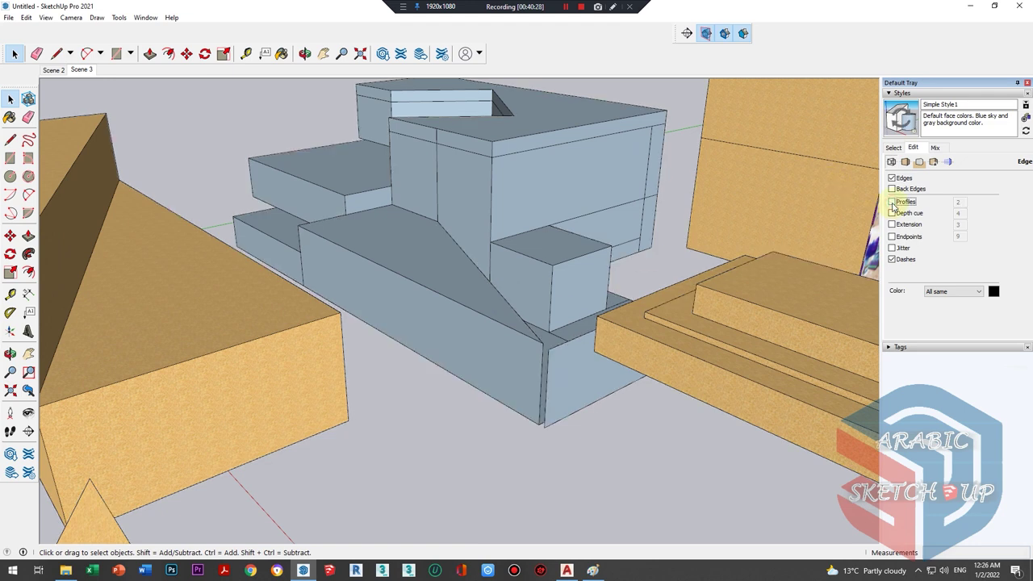
pyautogui.click(892, 202)
pyautogui.scroll(-3, 583, 293)
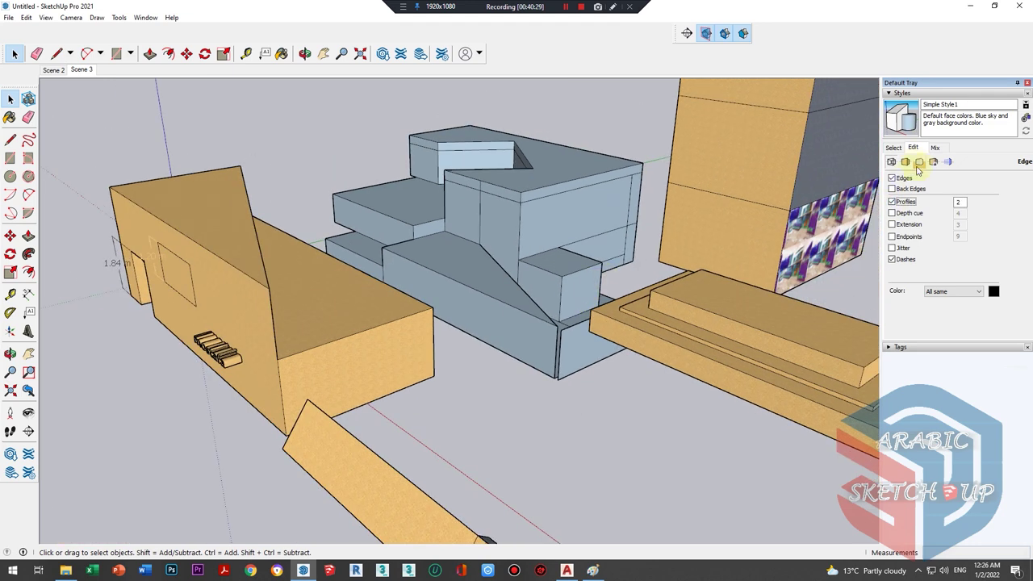
# - Browse the style's Edge, Face and Background pages, then bring up the Select collections list
pyautogui.click(894, 148)
pyautogui.click(935, 147)
pyautogui.click(913, 148)
pyautogui.click(905, 161)
pyautogui.click(920, 161)
pyautogui.click(893, 148)
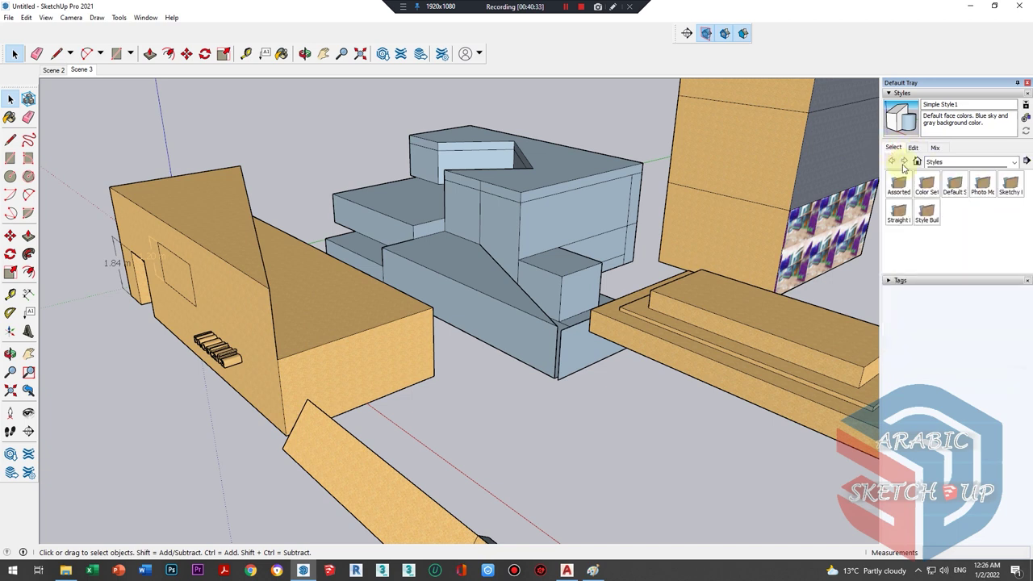
pyautogui.click(938, 162)
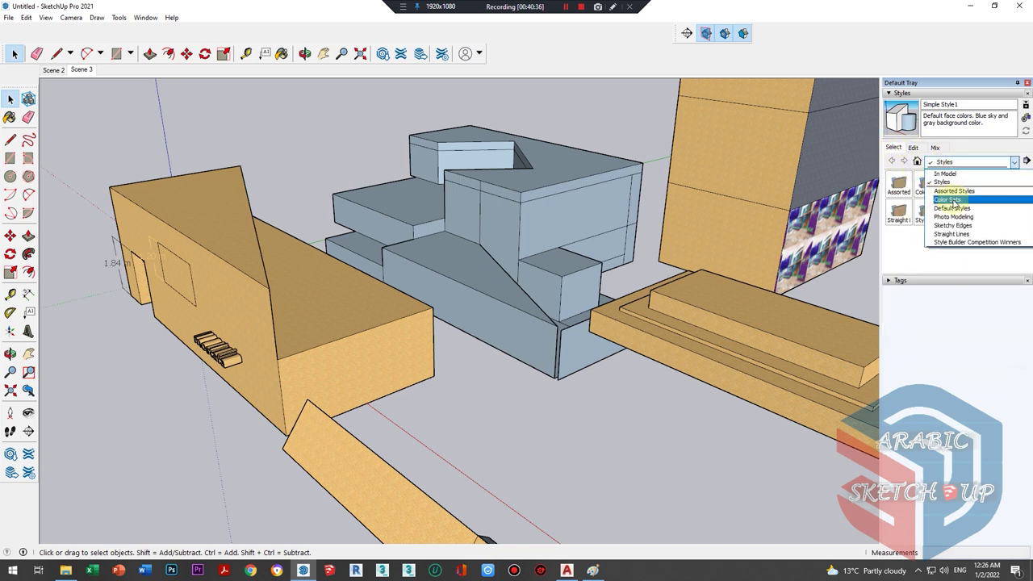
# - Try the Color Sets collection, applying a dark style and then Orange and Green
pyautogui.click(947, 199)
pyautogui.moveTo(369, 265); pyautogui.dragTo(306, 230, button='middle')
pyautogui.scroll(-3, 307, 234)
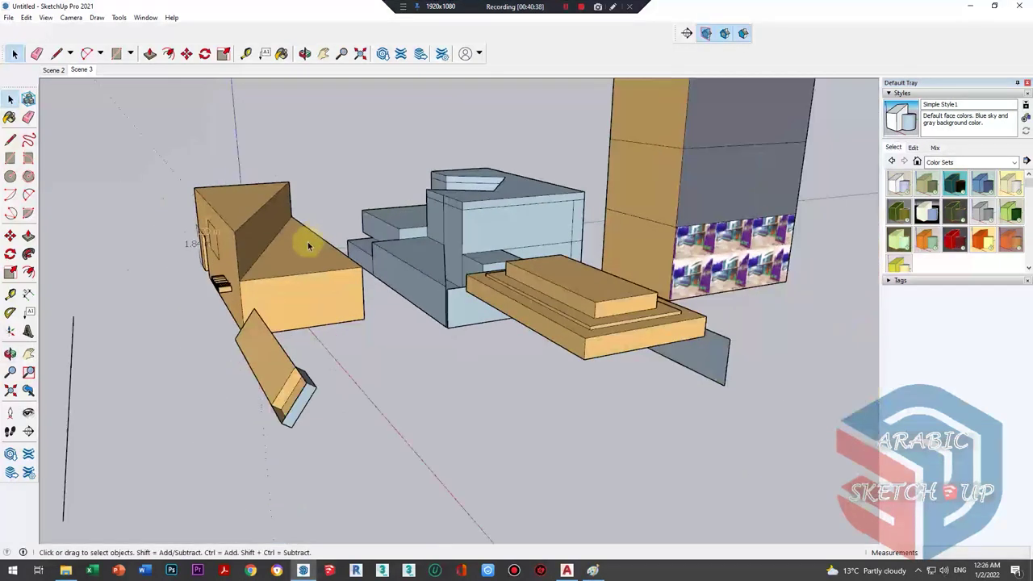
pyautogui.scroll(-1, 306, 234)
pyautogui.moveTo(438, 231)
pyautogui.mouseDown(button='middle')
pyautogui.moveTo(557, 218)
pyautogui.moveTo(492, 242)
pyautogui.mouseUp(button='middle')
pyautogui.click(927, 212)
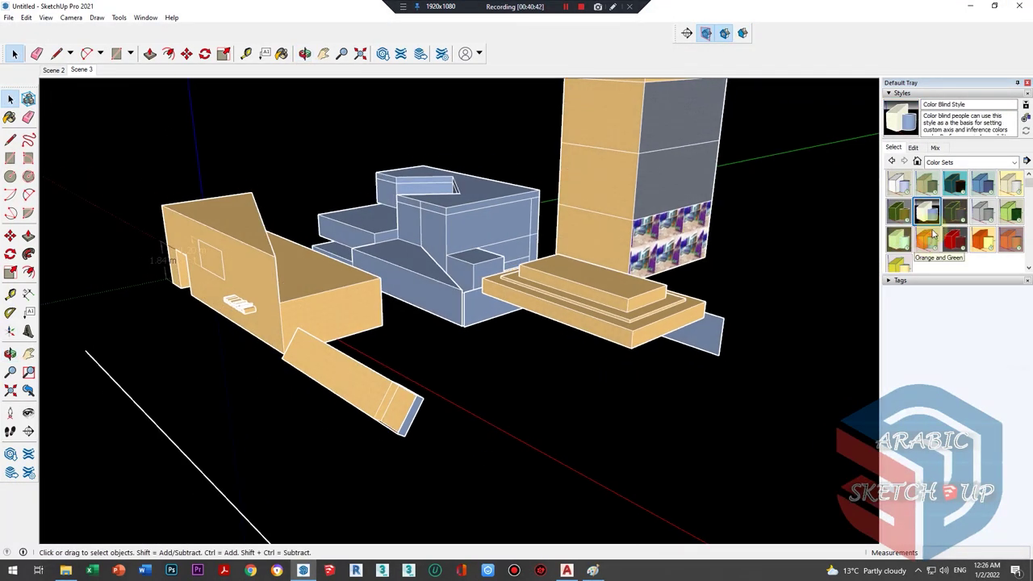
pyautogui.click(927, 240)
# - Try Straight Lines 01pix, 08pix and 04pix, settling on Straight Lines 05pix
pyautogui.click(957, 162)
pyautogui.click(936, 213)
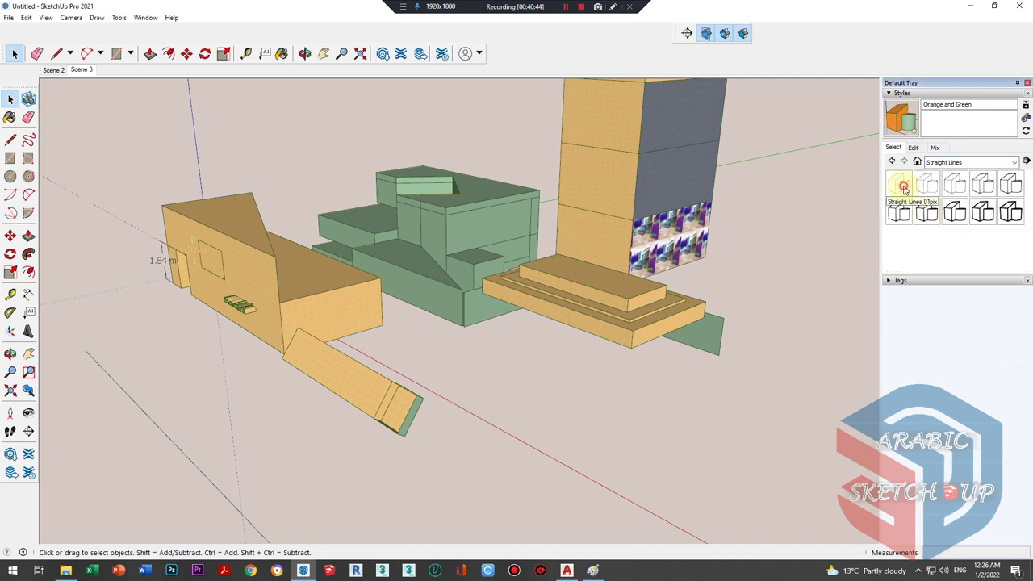
pyautogui.click(905, 189)
pyautogui.moveTo(554, 260); pyautogui.dragTo(605, 242, button='middle')
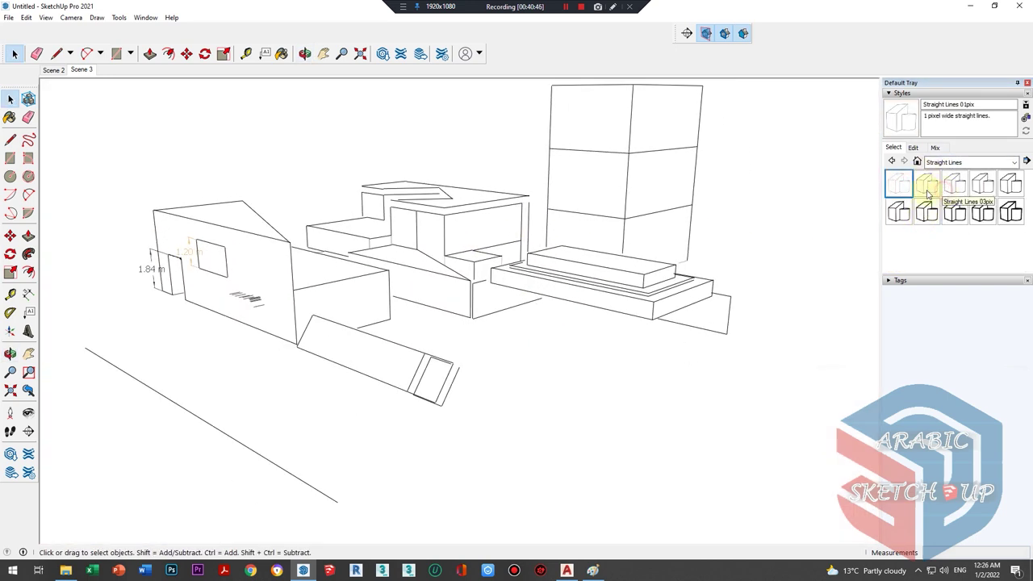
pyautogui.click(927, 187)
pyautogui.moveTo(535, 318)
pyautogui.mouseDown(button='middle')
pyautogui.moveTo(513, 259)
pyautogui.moveTo(492, 255)
pyautogui.moveTo(484, 364)
pyautogui.mouseUp(button='middle')
pyautogui.click(954, 211)
pyautogui.click(982, 184)
pyautogui.moveTo(803, 235); pyautogui.dragTo(307, 293, button='middle')
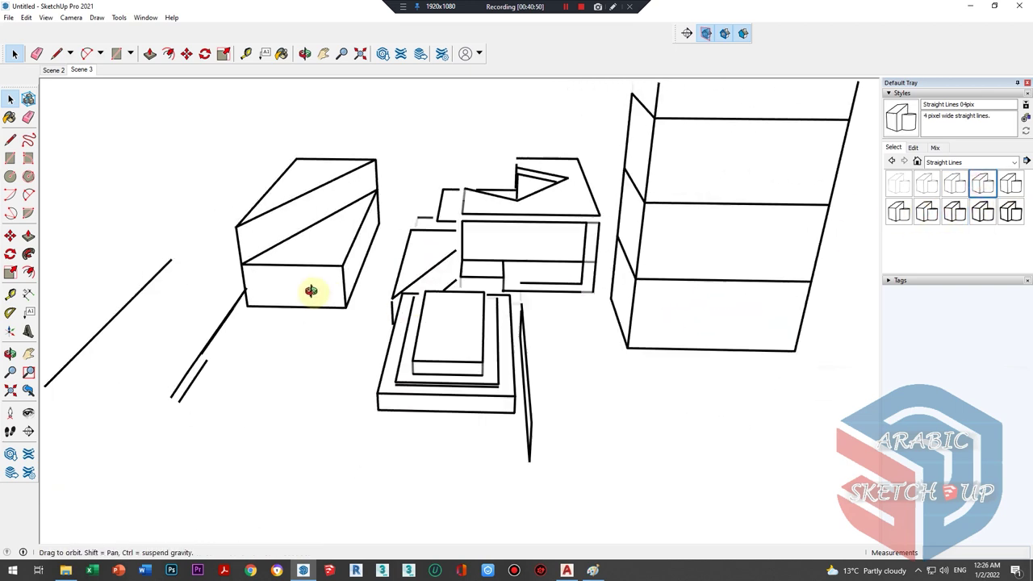
pyautogui.click(1010, 184)
pyautogui.moveTo(399, 238)
pyautogui.mouseDown(button='middle')
pyautogui.moveTo(691, 348)
pyautogui.moveTo(772, 317)
pyautogui.mouseUp(button='middle')
pyautogui.click(947, 164)
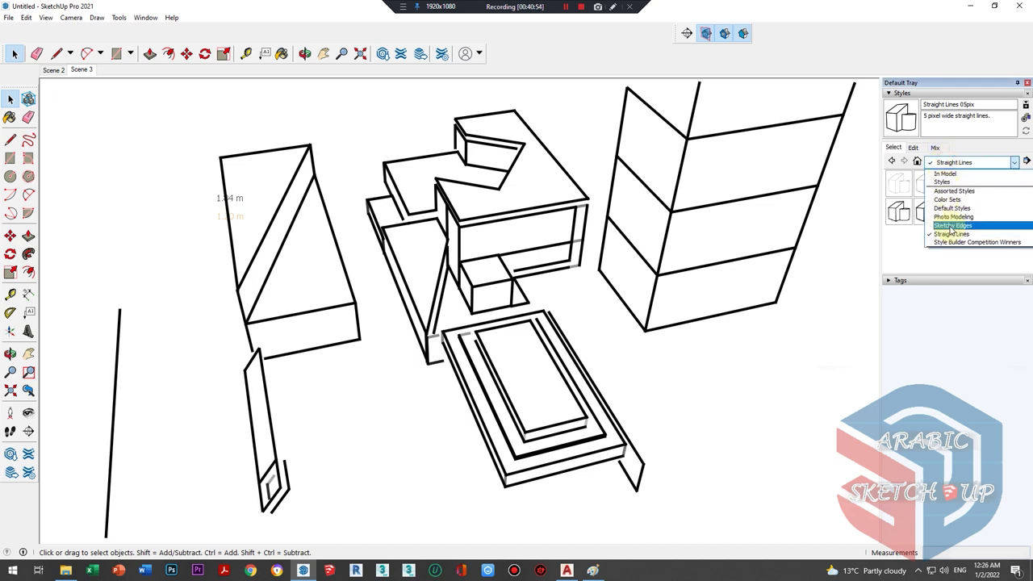
# - Try Sketchy Edges styles Airbrush with Endpoints, Classic SketchUp Jitter and Chalk on Greenboard
pyautogui.click(950, 229)
pyautogui.click(928, 188)
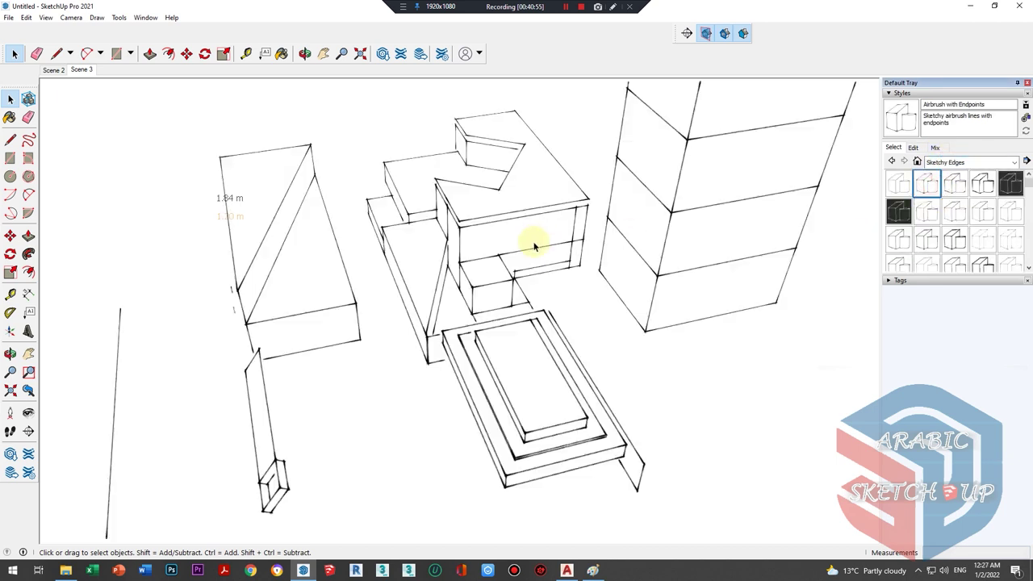
pyautogui.moveTo(535, 231); pyautogui.dragTo(673, 166, button='middle')
pyautogui.click(954, 211)
pyautogui.moveTo(520, 246); pyautogui.dragTo(503, 166, button='middle')
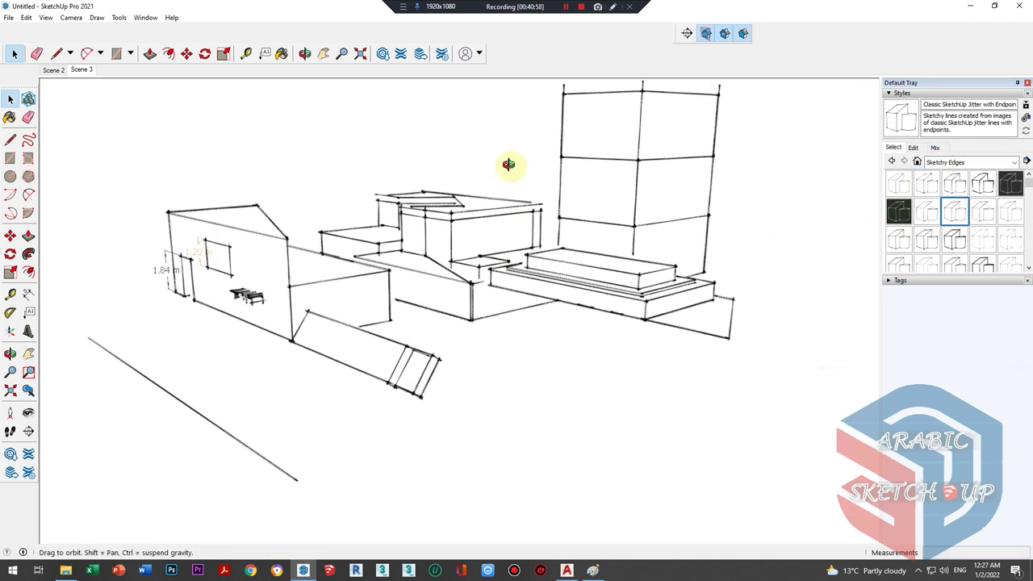
pyautogui.scroll(3, 454, 214)
pyautogui.scroll(2, 452, 219)
pyautogui.scroll(-3, 451, 220)
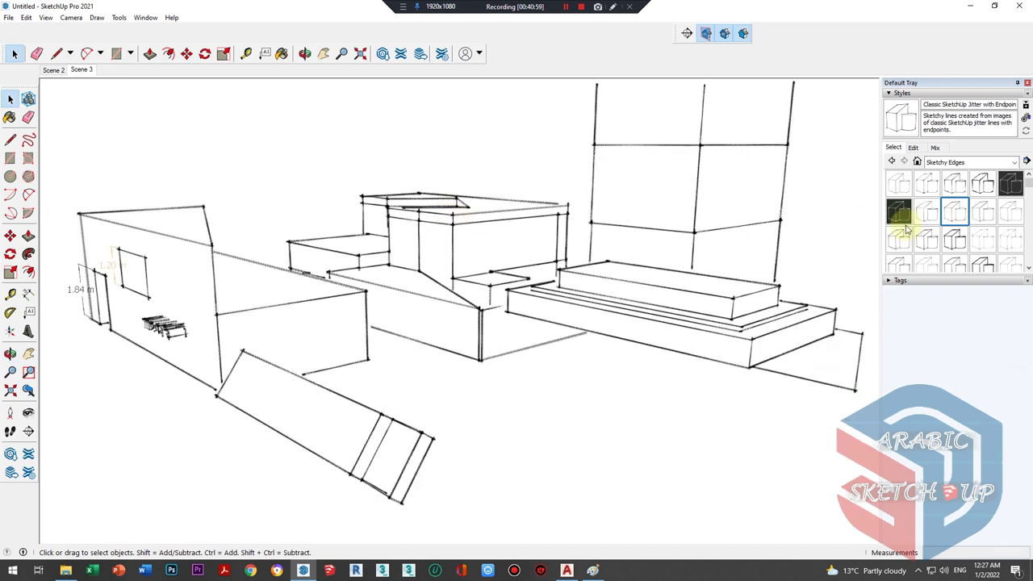
pyautogui.click(898, 213)
# - Try the Wires and Dry Erase Marker sketchy styles
pyautogui.scroll(-2, 597, 288)
pyautogui.scroll(-3, 964, 242)
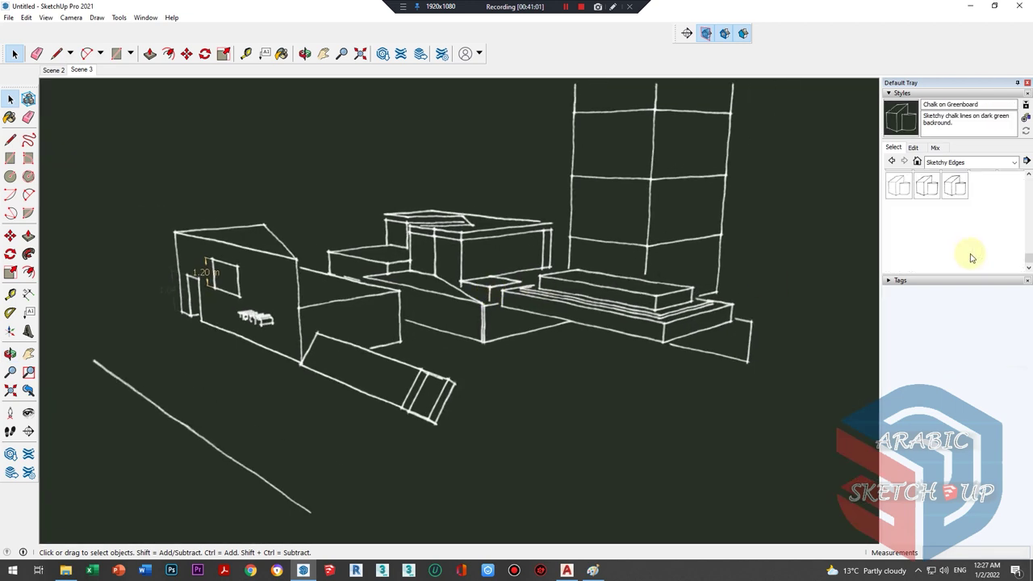
pyautogui.click(954, 184)
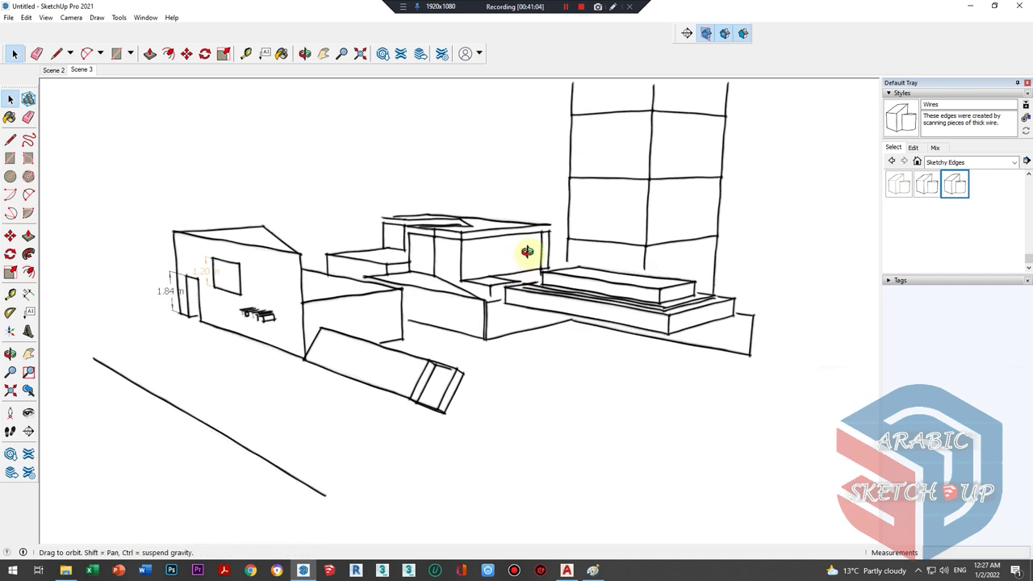
pyautogui.moveTo(530, 253); pyautogui.dragTo(580, 242, button='middle')
pyautogui.scroll(2, 613, 258)
pyautogui.scroll(2, 525, 293)
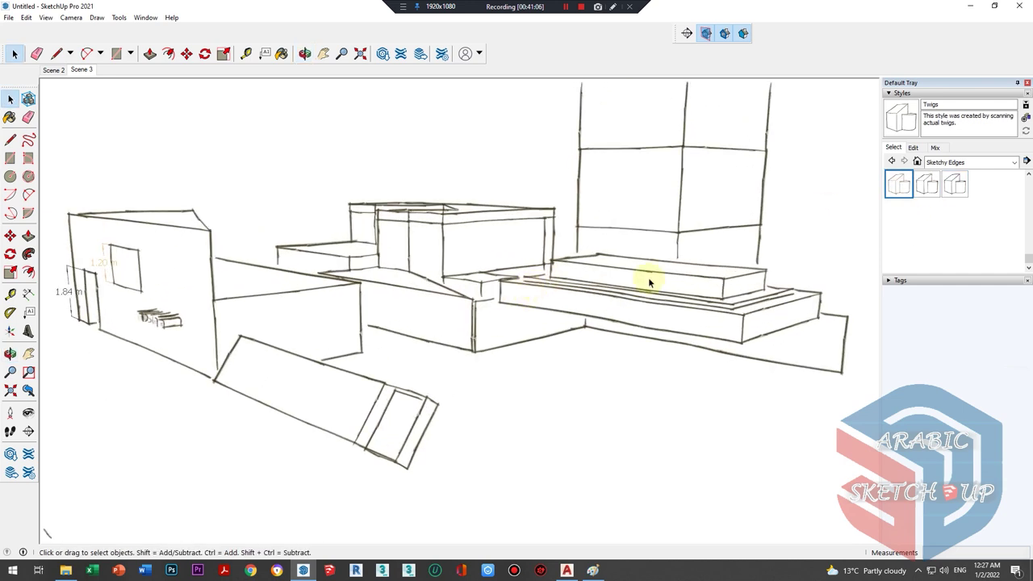
pyautogui.scroll(3, 901, 207)
pyautogui.click(932, 230)
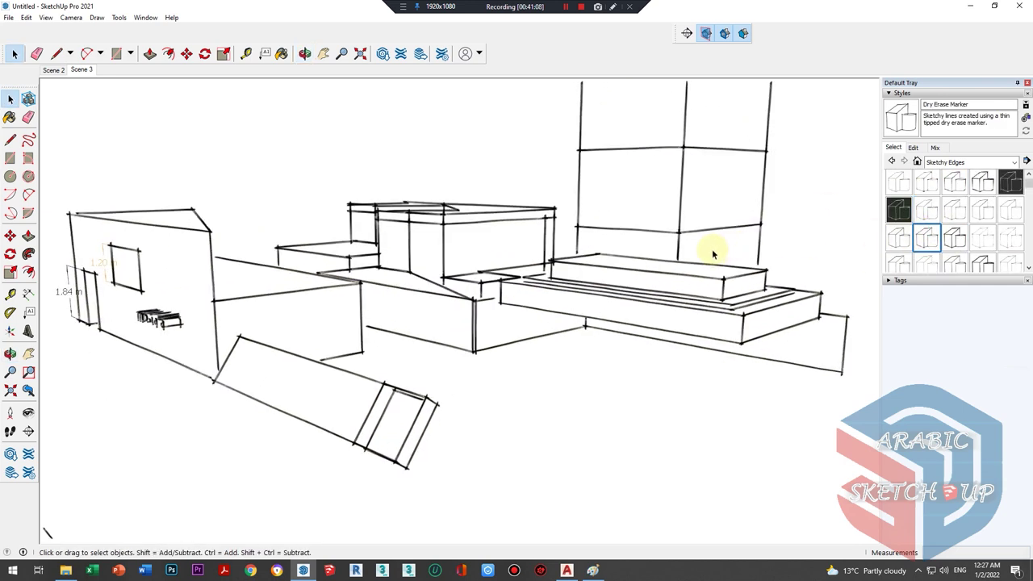
pyautogui.moveTo(715, 253)
pyautogui.mouseDown(button='middle')
pyautogui.moveTo(599, 341)
pyautogui.moveTo(1008, 178)
pyautogui.mouseUp(button='middle')
# - Apply the Photo Modeling style, then try Default Styles including Architectural Design and 3D Printing
pyautogui.click(1008, 162)
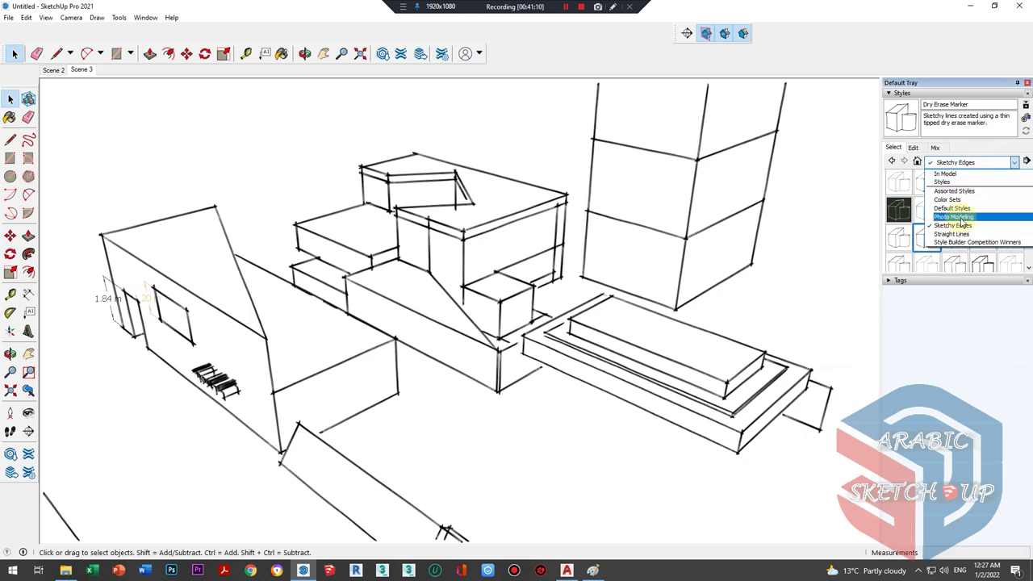
pyautogui.click(960, 216)
pyautogui.click(919, 185)
pyautogui.click(968, 162)
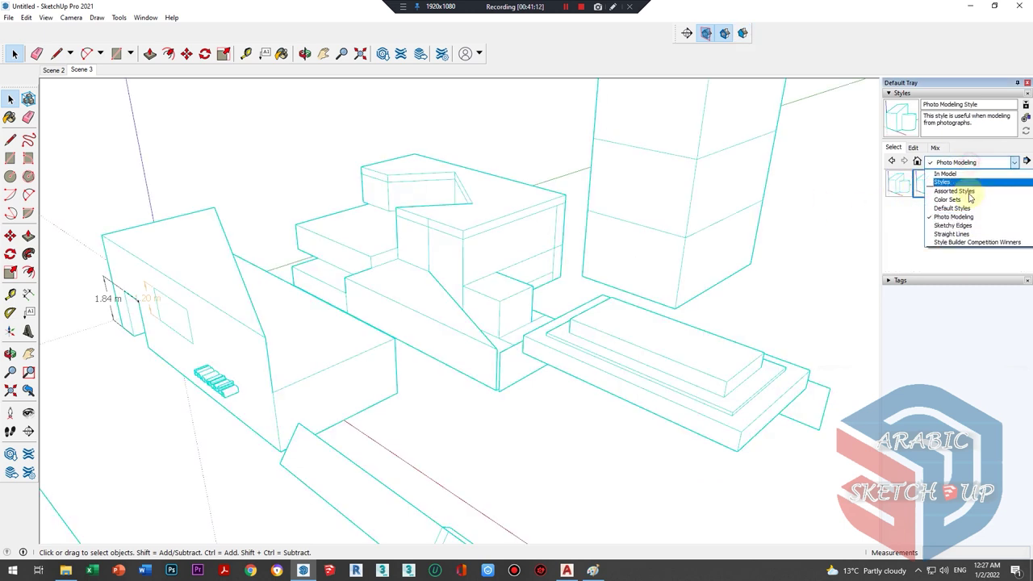
pyautogui.click(963, 203)
pyautogui.click(969, 162)
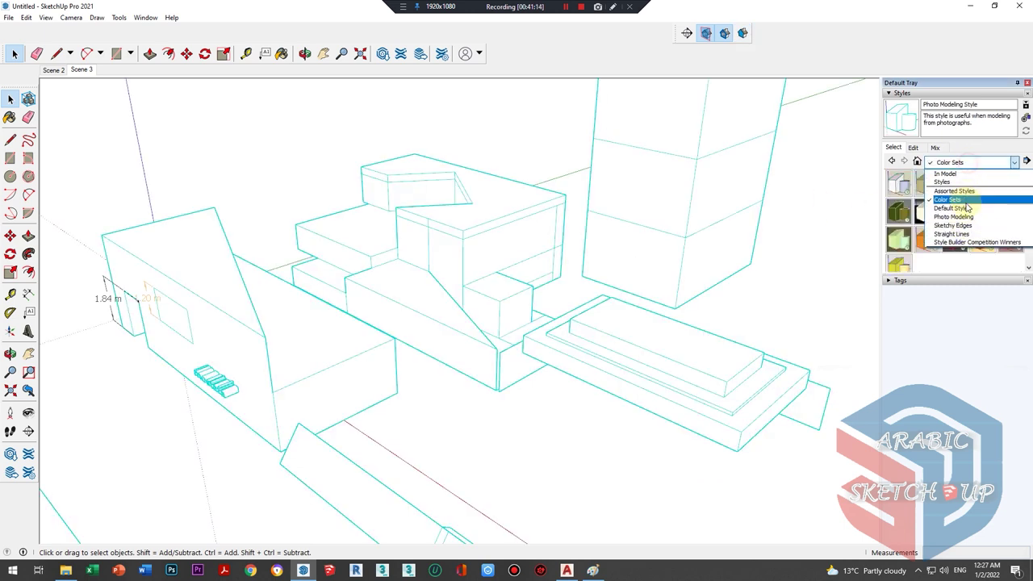
pyautogui.click(960, 208)
pyautogui.click(960, 208)
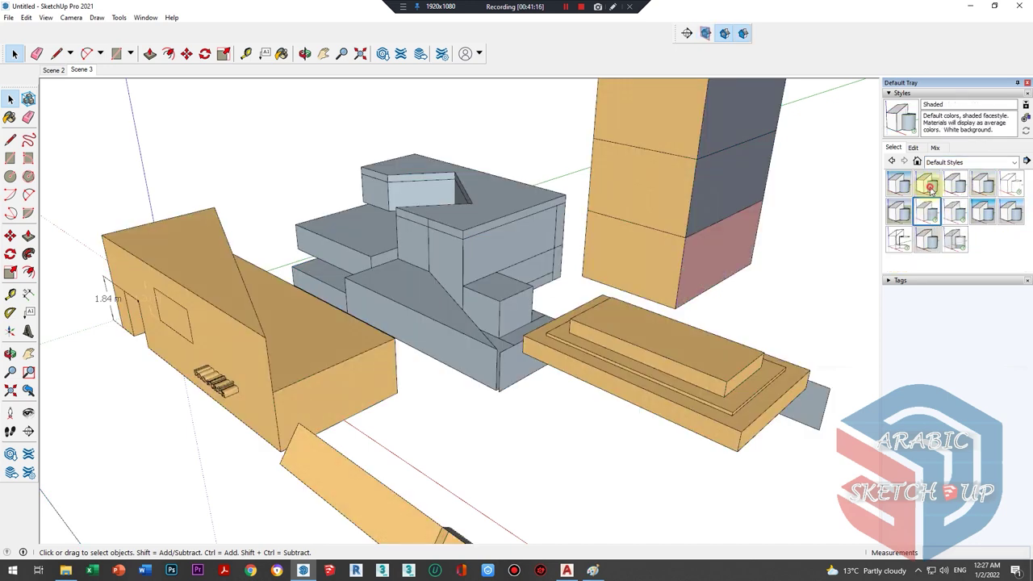
pyautogui.click(899, 185)
pyautogui.click(901, 186)
# - Reapply Simple Style1 from the In Model styles and orbit to check it
pyautogui.click(969, 162)
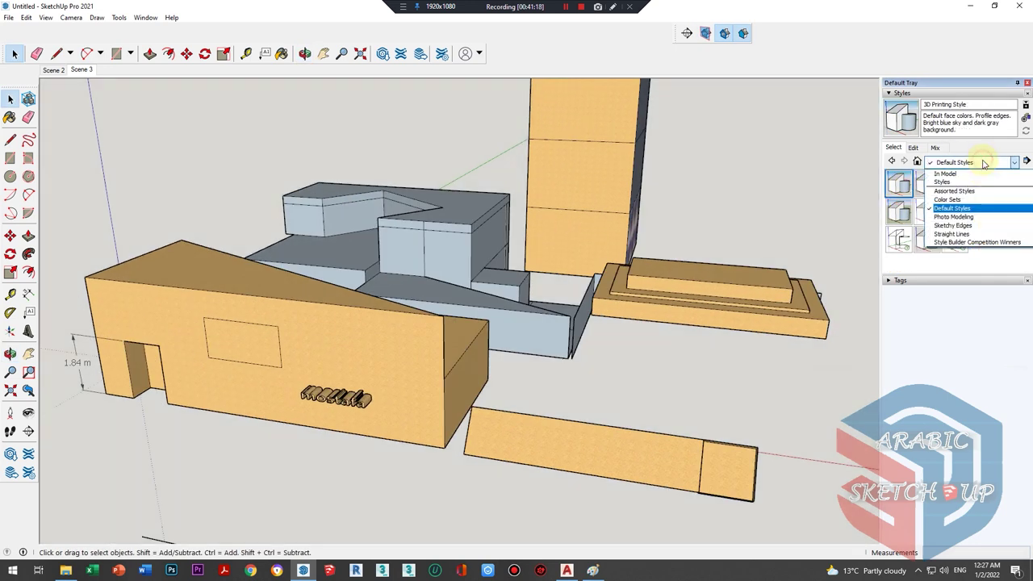
pyautogui.click(952, 172)
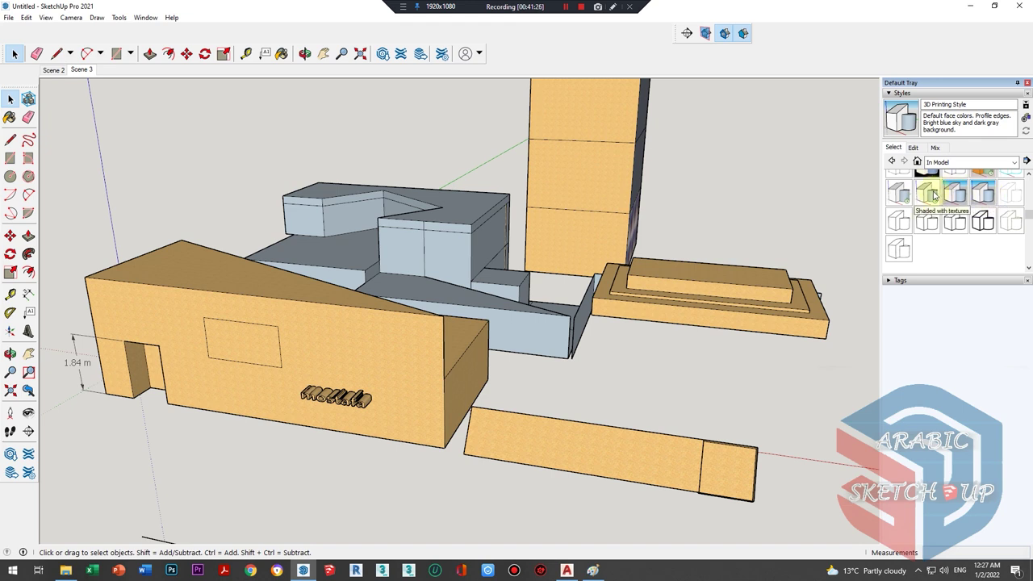
pyautogui.click(979, 192)
pyautogui.moveTo(627, 249)
pyautogui.mouseDown(button='middle')
pyautogui.moveTo(685, 235)
pyautogui.moveTo(585, 274)
pyautogui.mouseUp(button='middle')
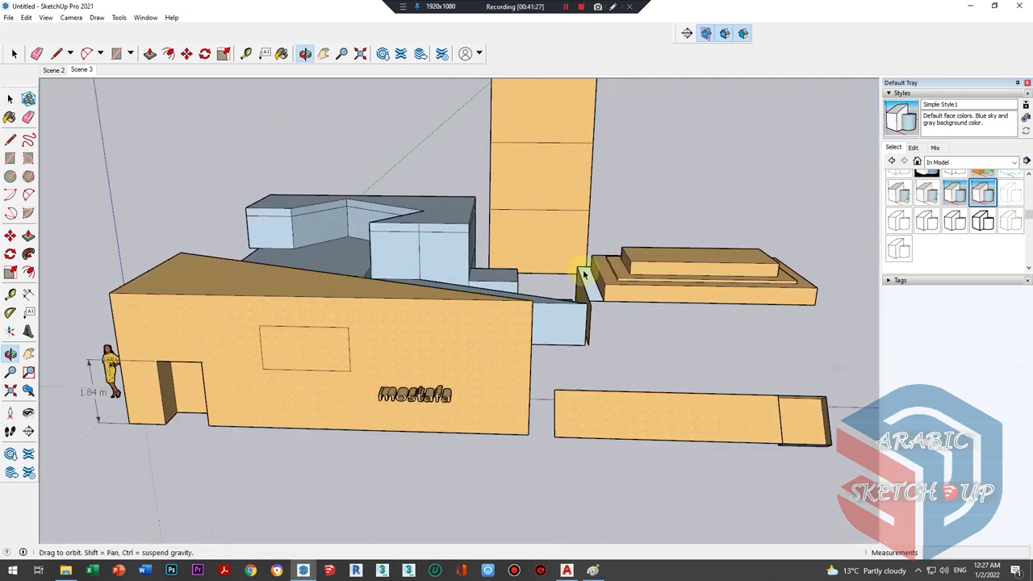
pyautogui.scroll(-3, 565, 291)
pyautogui.scroll(-2, 492, 265)
pyautogui.moveTo(491, 266); pyautogui.dragTo(485, 326, button='middle')
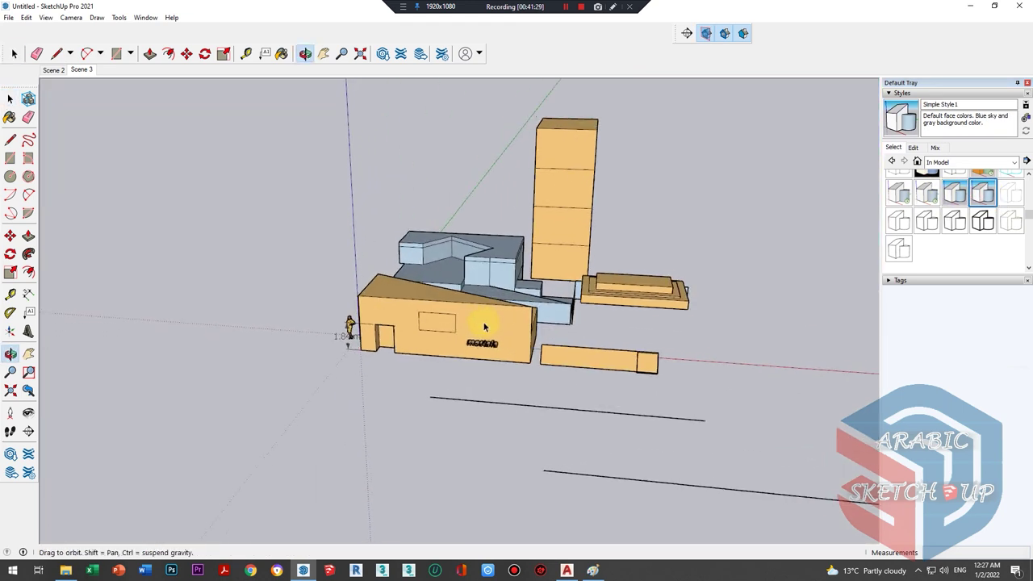
pyautogui.scroll(2, 473, 334)
pyautogui.scroll(3, 426, 387)
pyautogui.scroll(3, 460, 363)
pyautogui.scroll(-3, 430, 367)
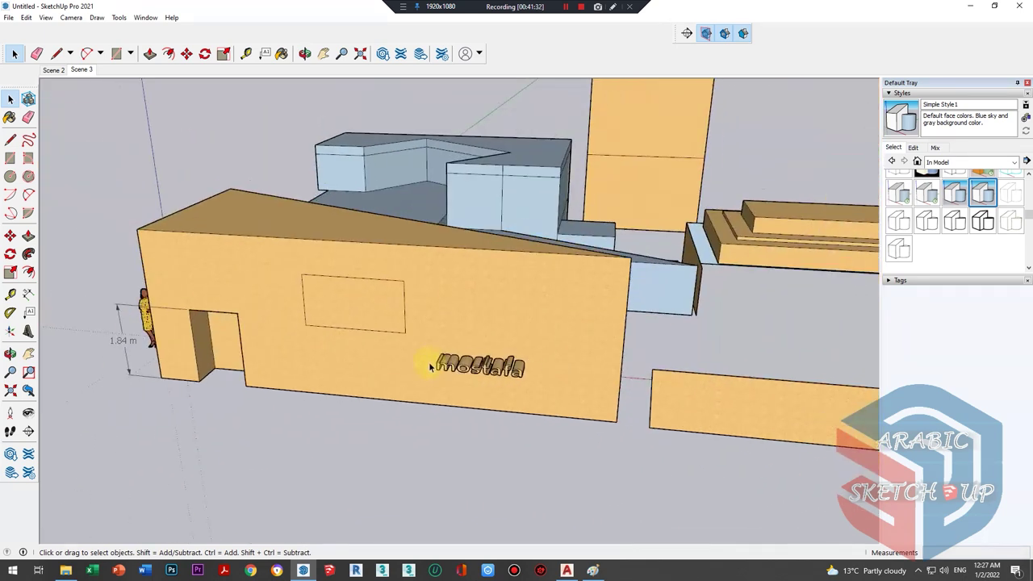
pyautogui.scroll(-2, 430, 367)
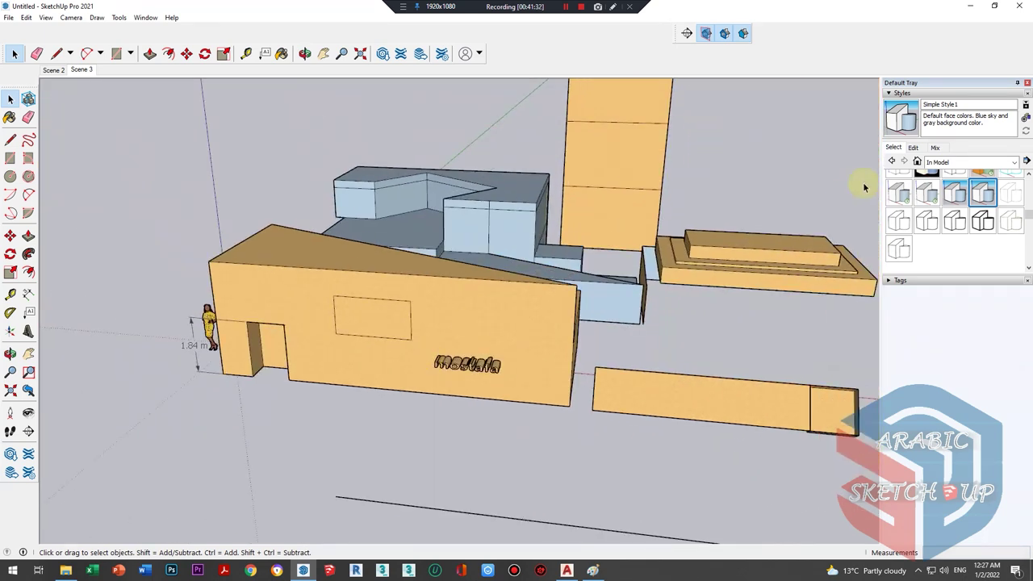
# - Close the Styles panel and create a 'cars' tag, making it the current tag
pyautogui.click(1026, 97)
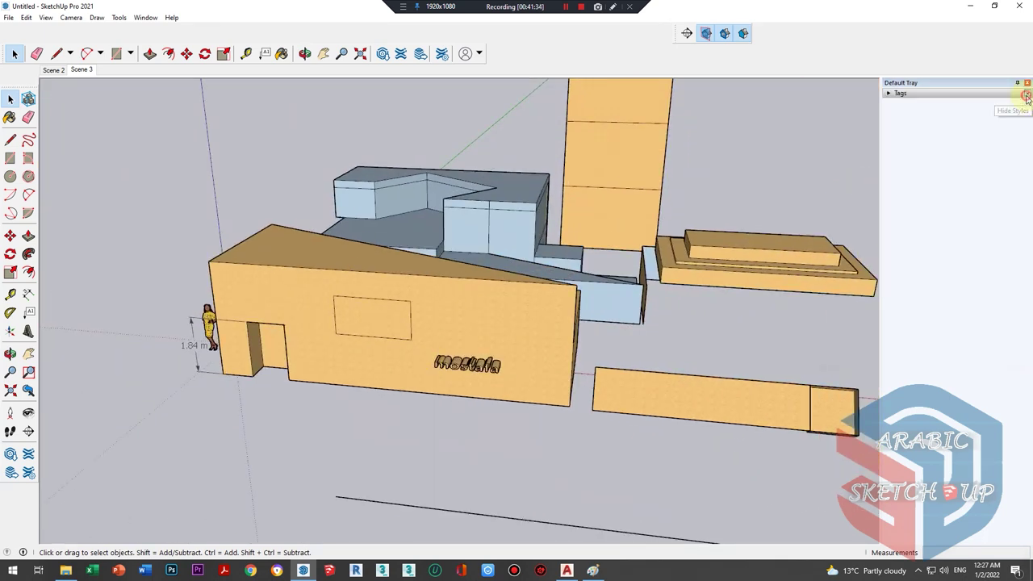
pyautogui.click(927, 98)
pyautogui.scroll(-1, 521, 278)
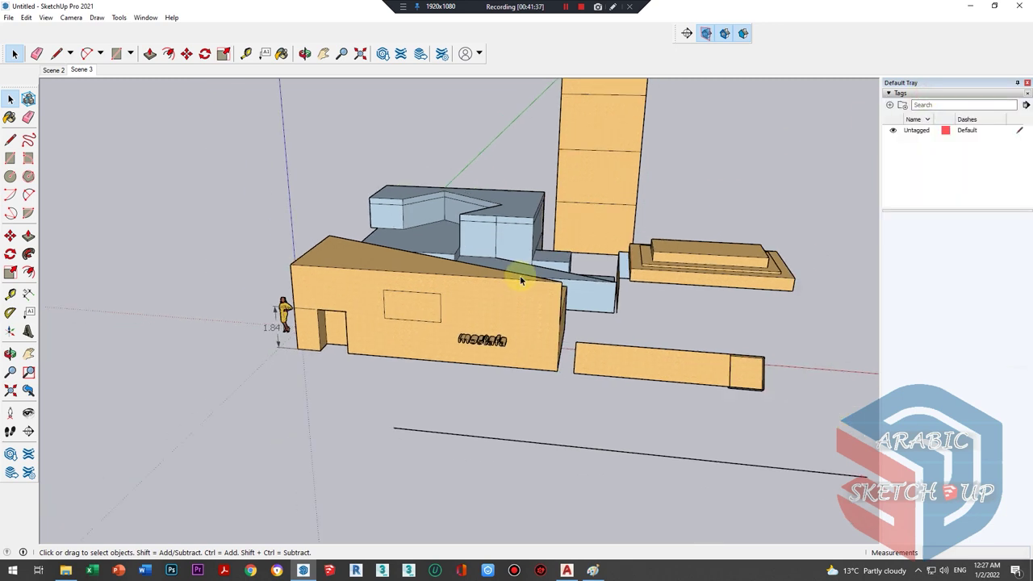
pyautogui.scroll(-2, 521, 280)
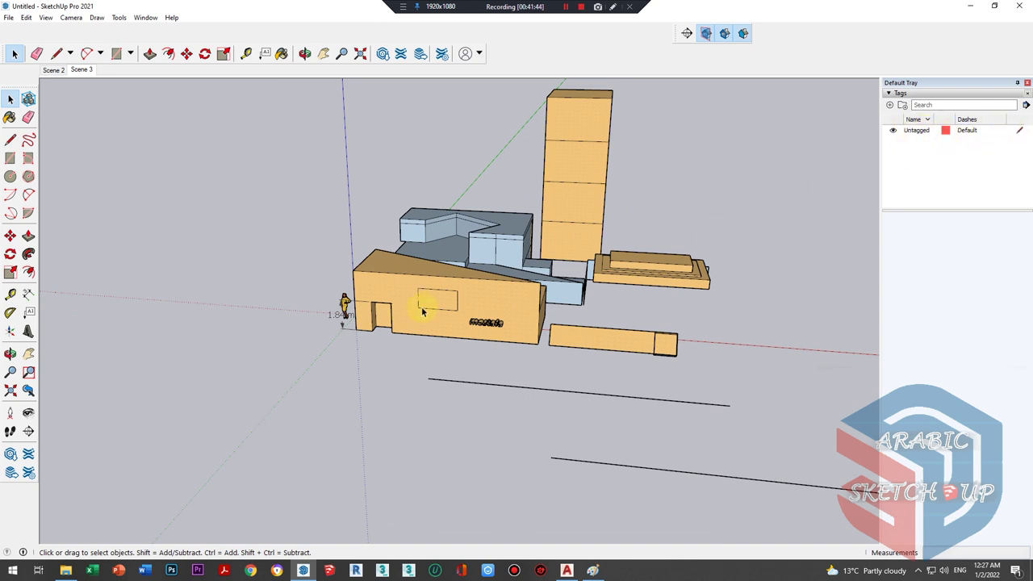
pyautogui.moveTo(422, 311)
pyautogui.mouseDown(button='middle')
pyautogui.moveTo(572, 202)
pyautogui.moveTo(503, 237)
pyautogui.moveTo(139, 153)
pyautogui.mouseUp(button='middle')
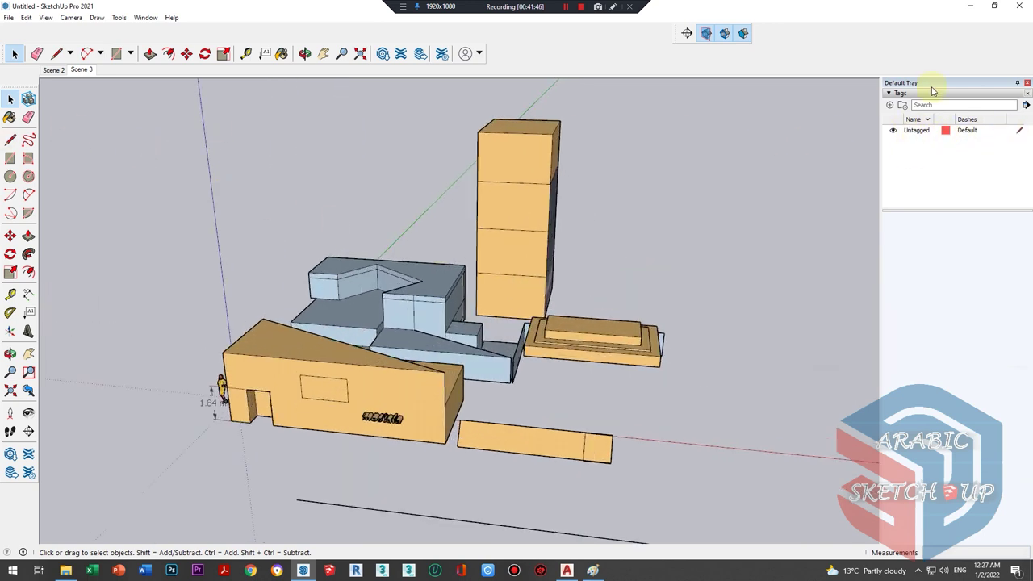
pyautogui.click(891, 105)
pyautogui.write('cars')
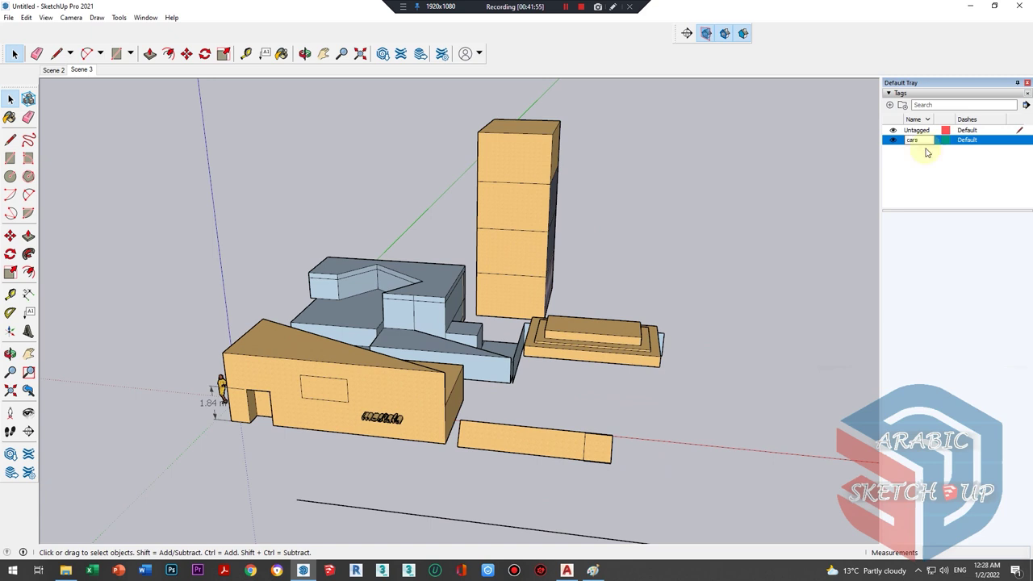
pyautogui.click(968, 169)
pyautogui.click(1019, 140)
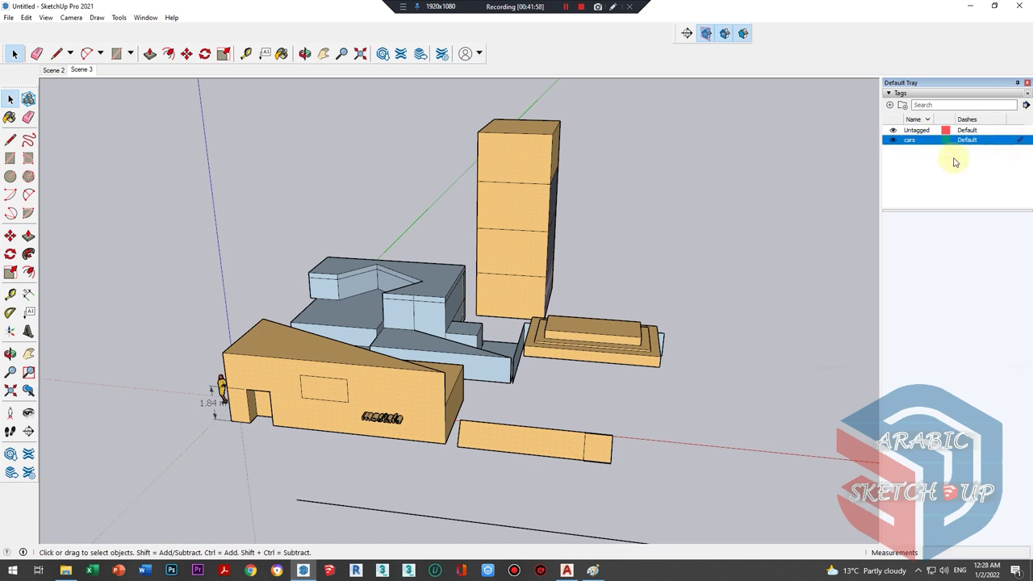
pyautogui.click(8, 17)
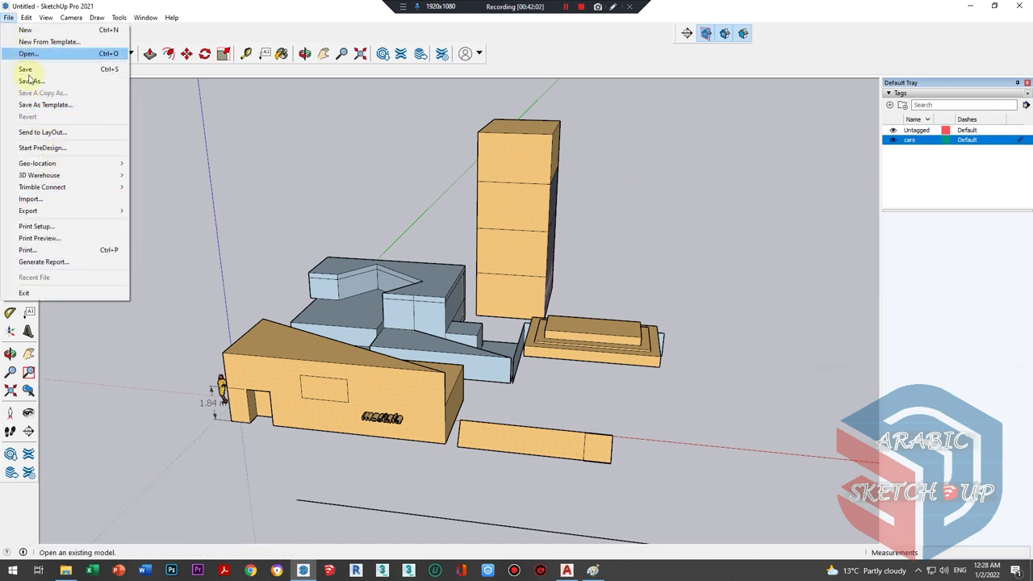
# - Import the Mercedes model from E:\skrtchup material\sketchup block\car
pyautogui.click(36, 198)
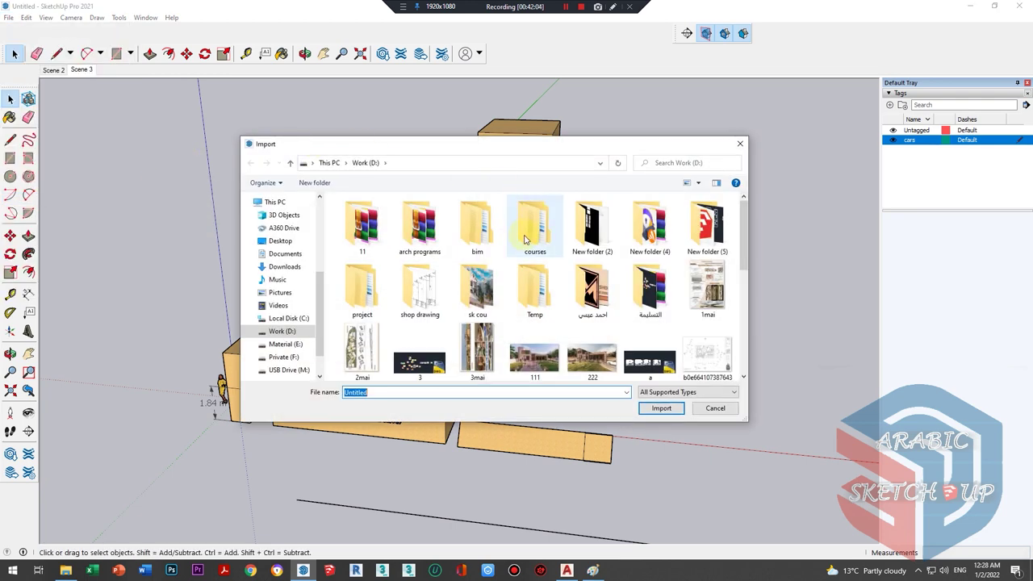
pyautogui.click(295, 347)
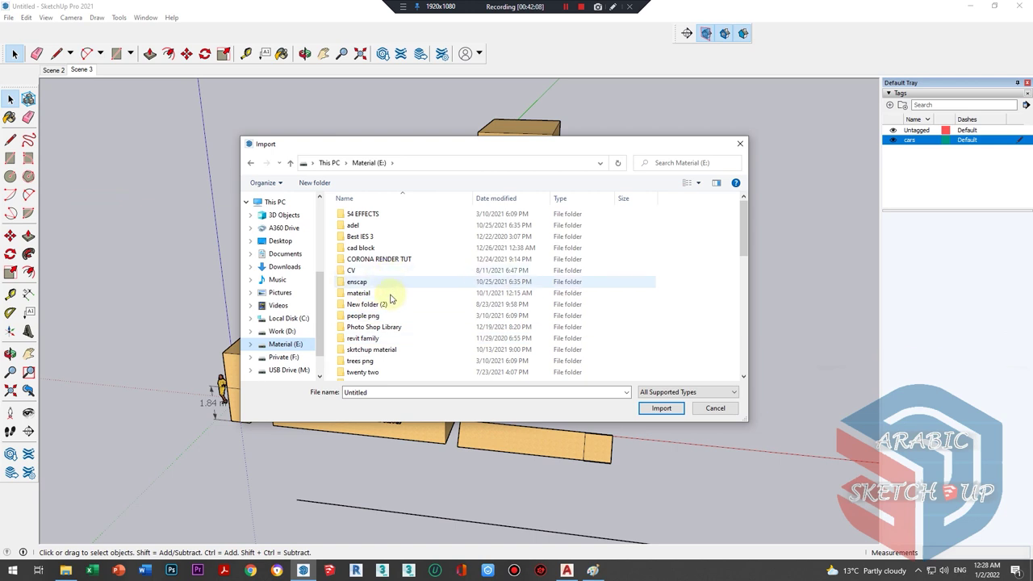
pyautogui.doubleClick(373, 348)
pyautogui.doubleClick(382, 214)
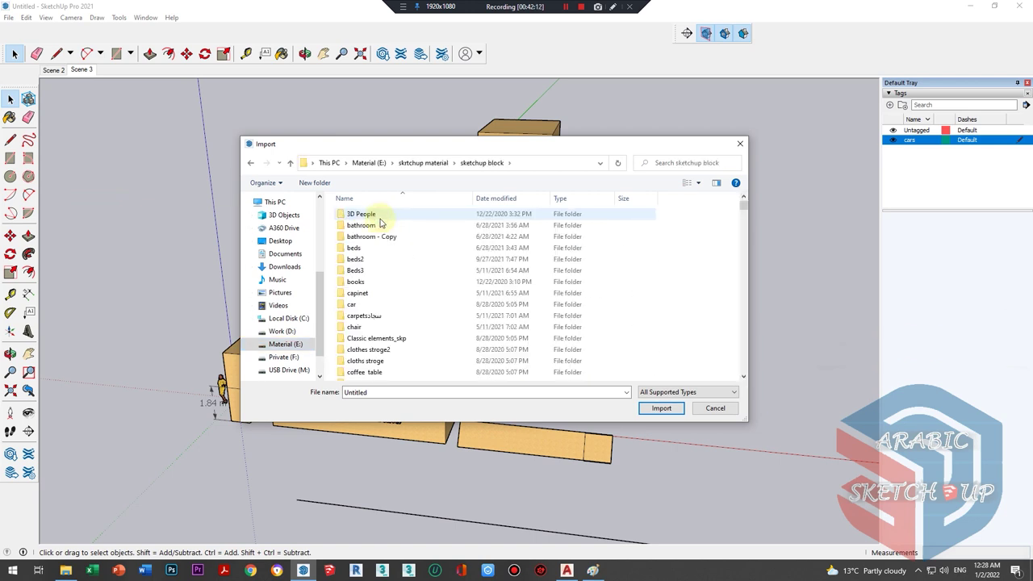
pyautogui.doubleClick(355, 304)
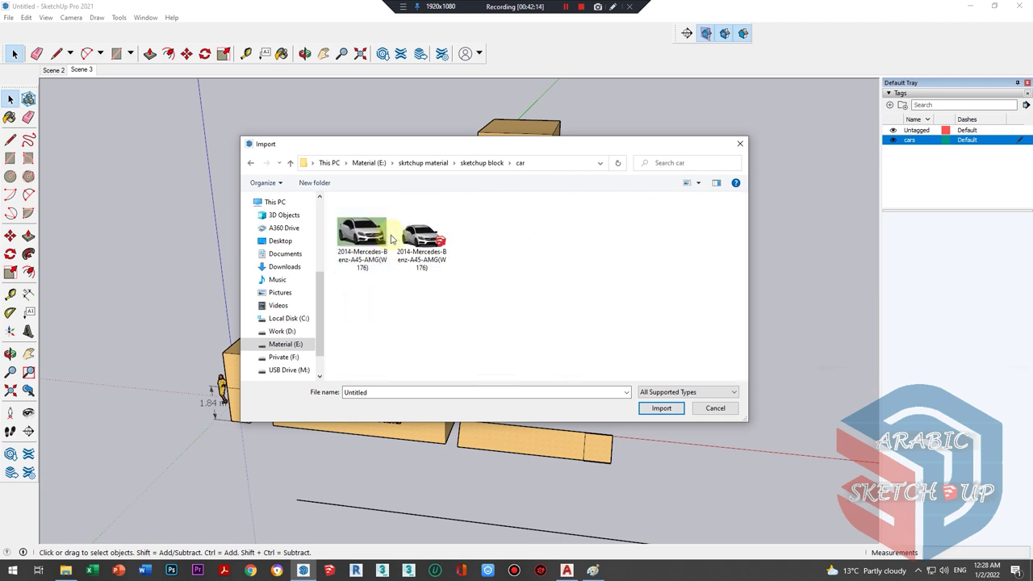
pyautogui.doubleClick(422, 235)
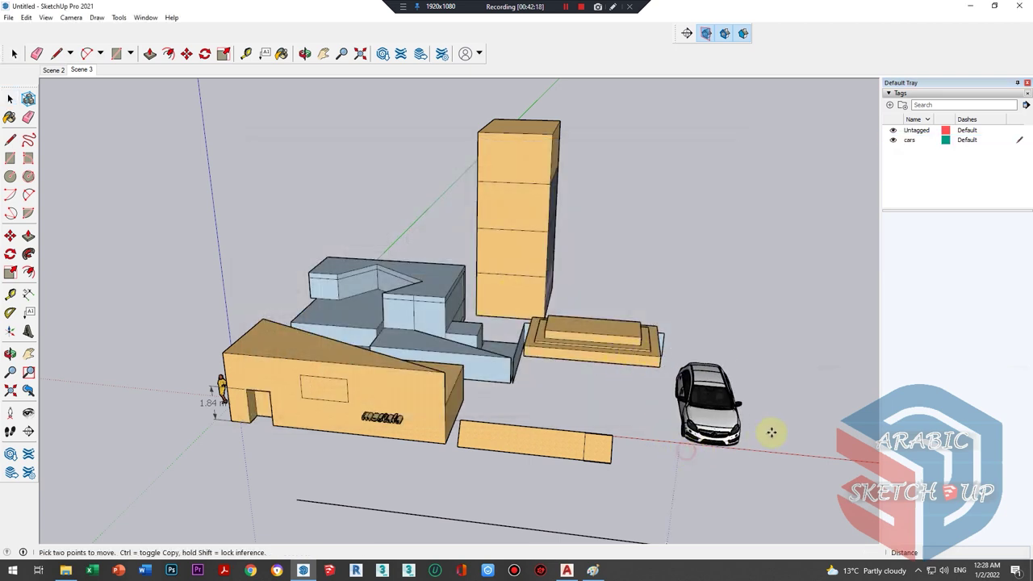
# - Set the Mercedes on the ground in front of the buildings and add another tag
pyautogui.moveTo(771, 432); pyautogui.dragTo(427, 386, button='middle')
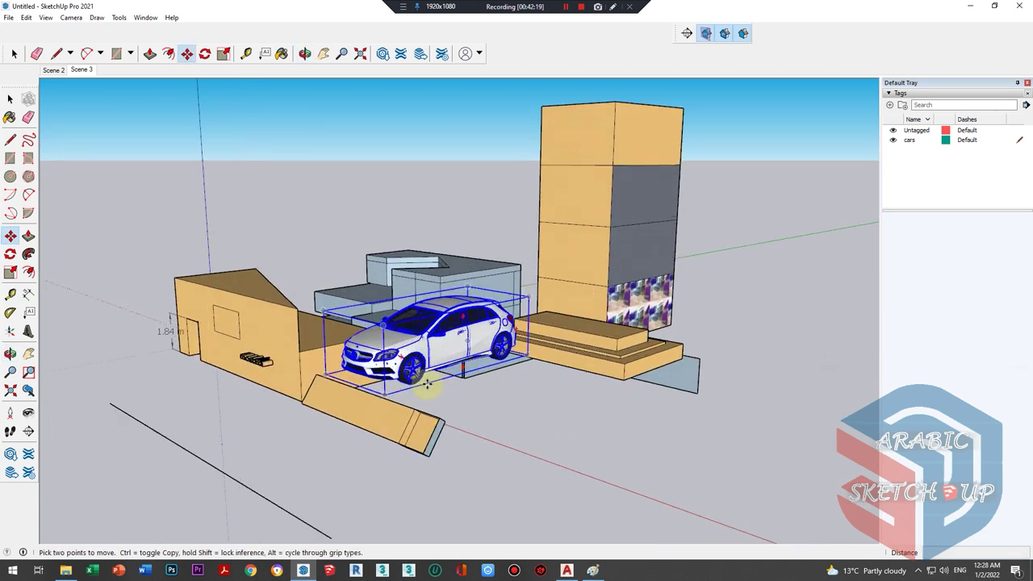
pyautogui.click(419, 383)
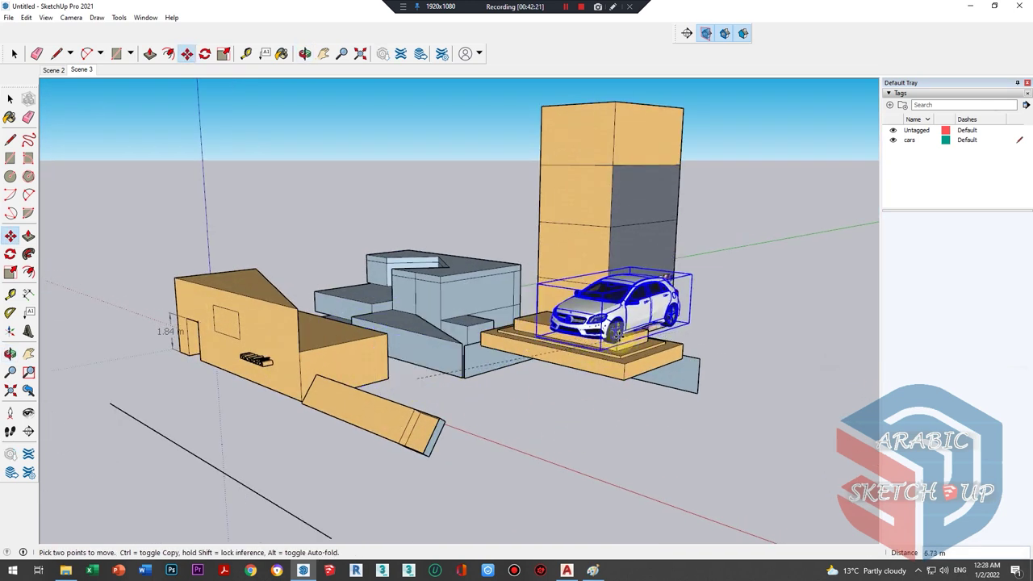
pyautogui.moveTo(558, 450); pyautogui.dragTo(676, 410, button='middle')
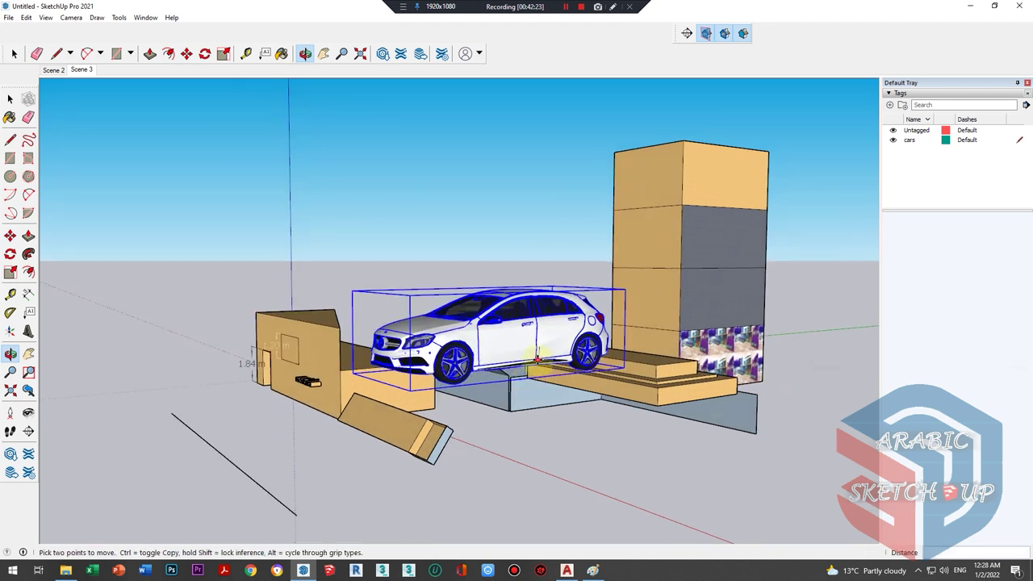
pyautogui.scroll(-1, 634, 367)
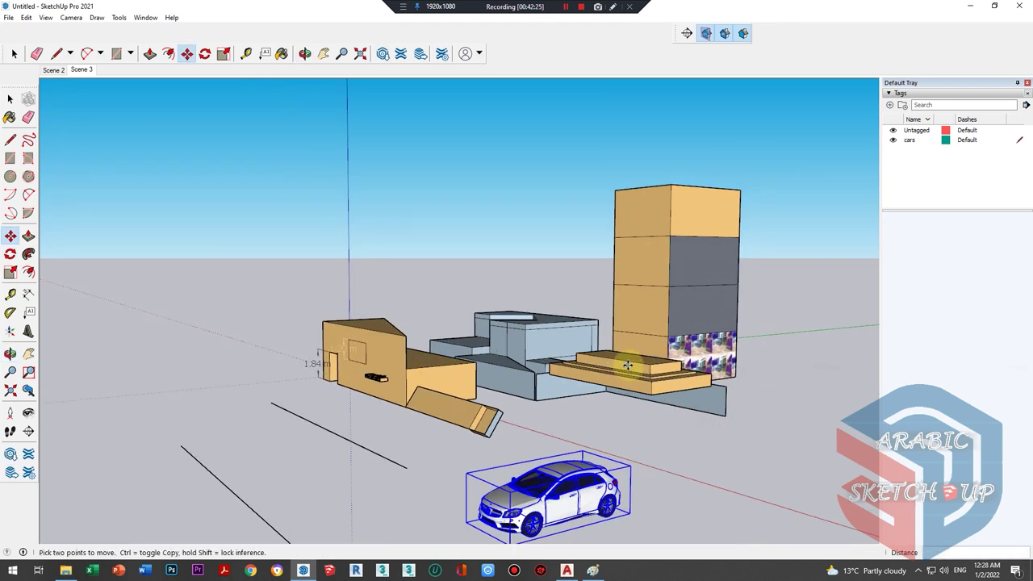
pyautogui.scroll(-1, 634, 367)
pyautogui.press('space')
pyautogui.moveTo(715, 296); pyautogui.dragTo(713, 353, button='middle')
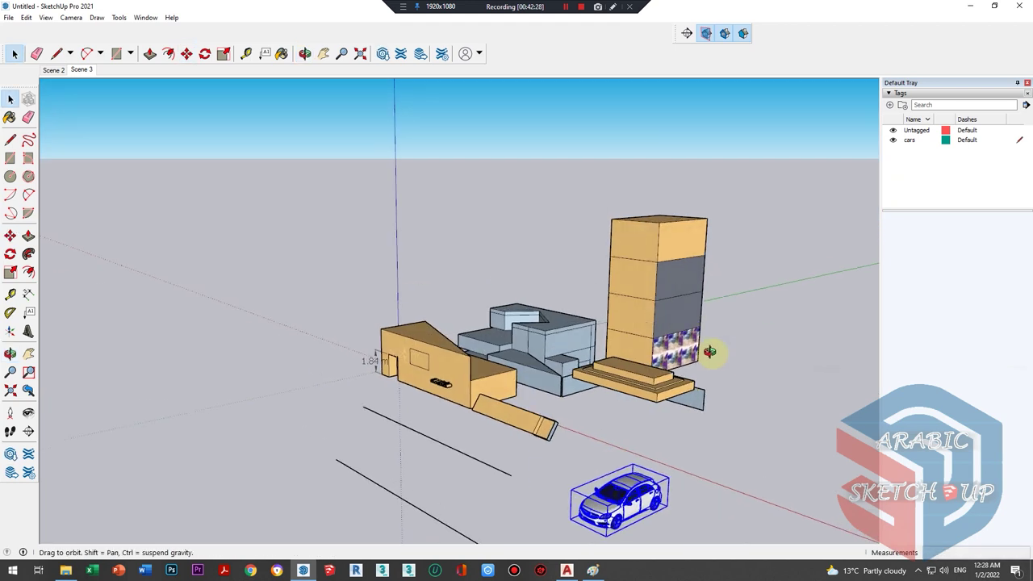
pyautogui.click(889, 105)
pyautogui.write('people')
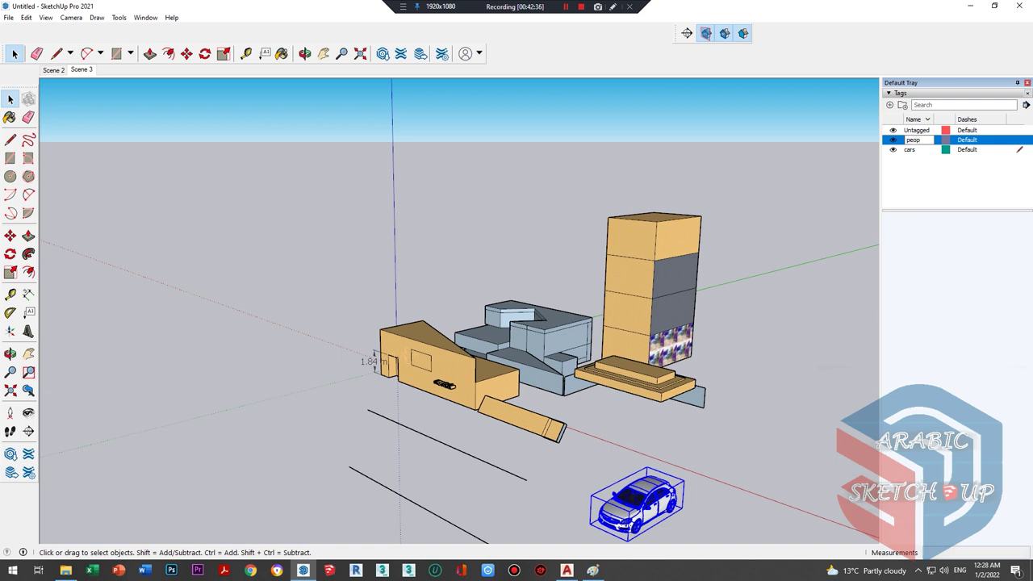
# - Name the new tag 'people' and make it the current tag
pyautogui.click(1003, 175)
pyautogui.click(1020, 142)
pyautogui.scroll(-3, 541, 231)
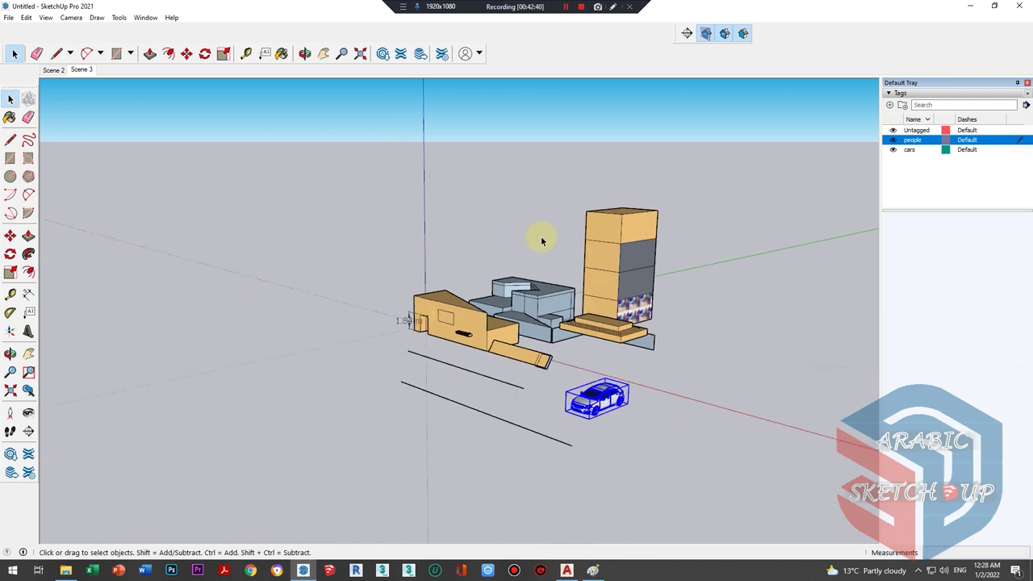
pyautogui.scroll(3, 468, 205)
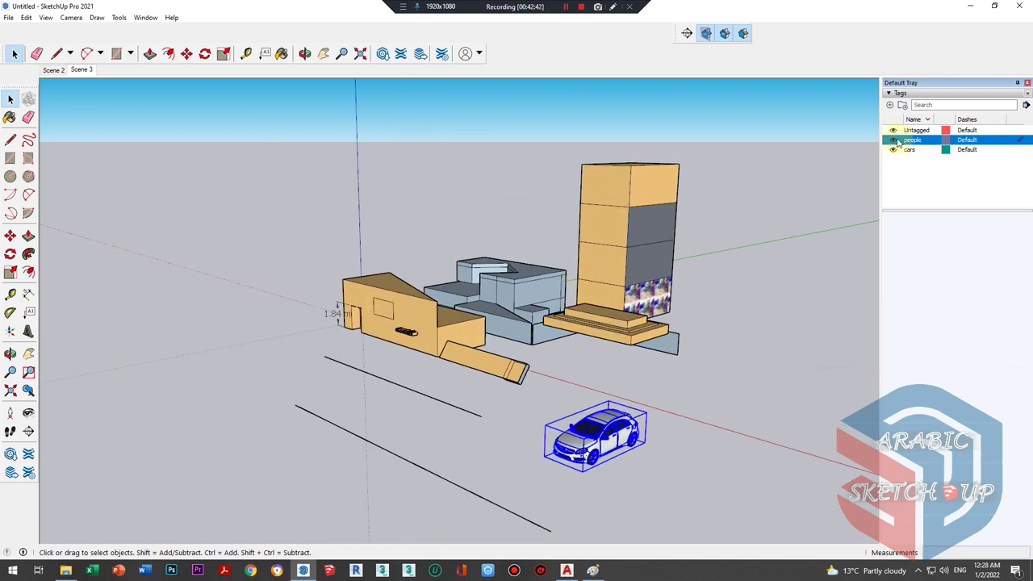
# - Import a person model from the 3D People folder, browsing with large icons
pyautogui.click(9, 17)
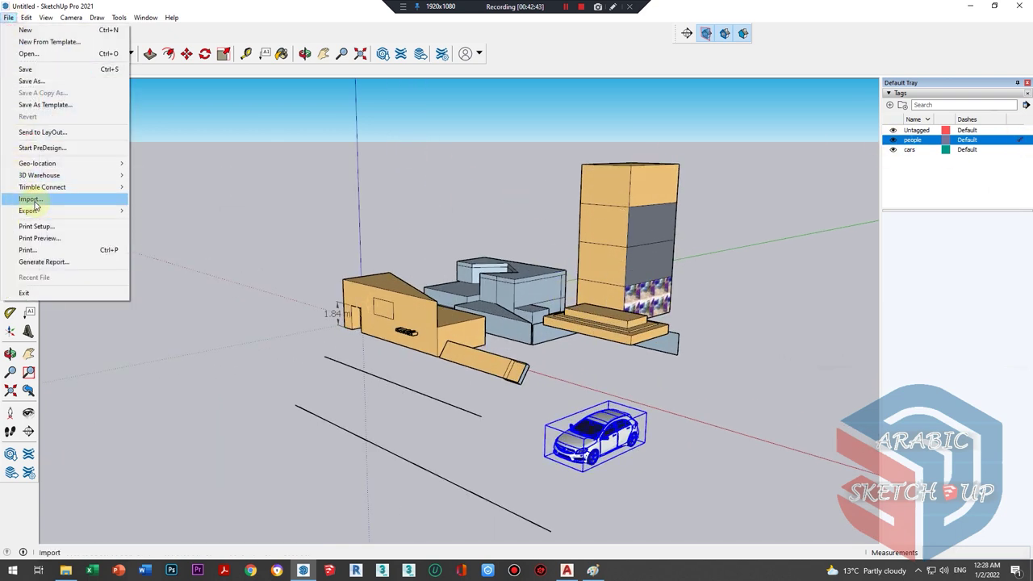
pyautogui.click(28, 203)
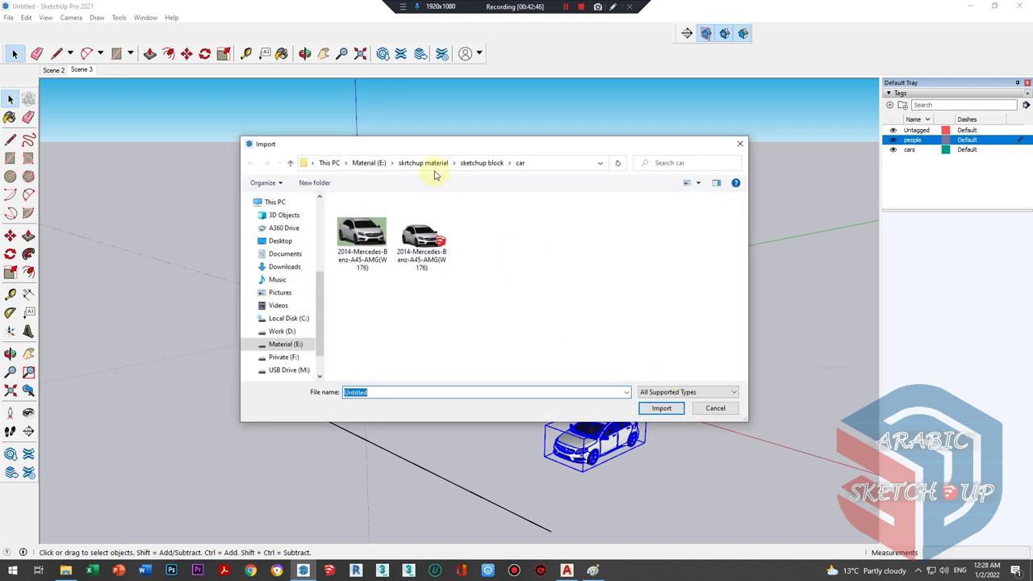
pyautogui.click(481, 163)
pyautogui.click(374, 216)
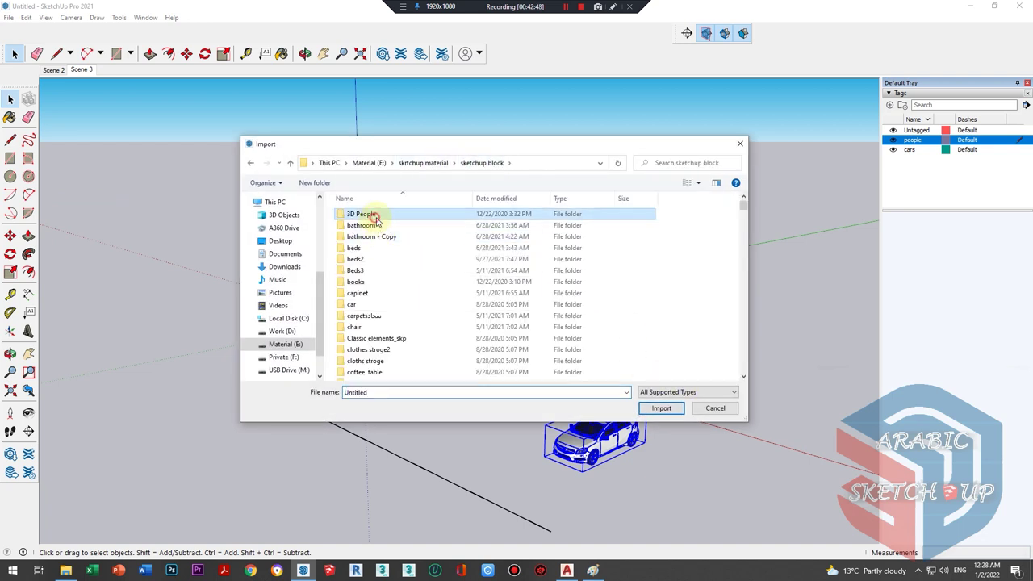
pyautogui.doubleClick(374, 218)
pyautogui.rightClick(678, 273)
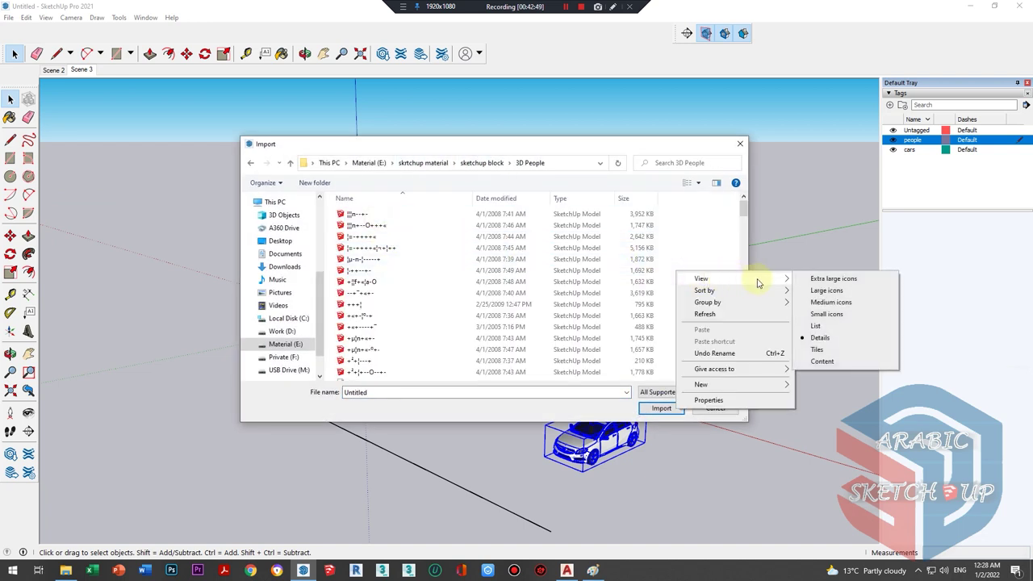
pyautogui.click(823, 291)
pyautogui.doubleClick(484, 343)
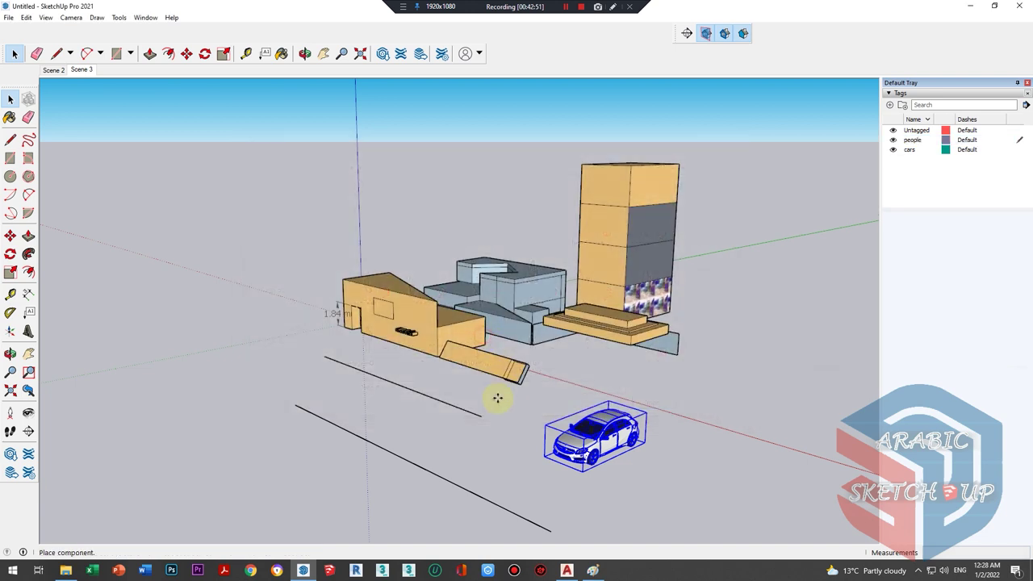
# - Place the person beside the low building's end and orbit in near the car
pyautogui.click(508, 408)
pyautogui.moveTo(511, 410); pyautogui.dragTo(680, 334, button='middle')
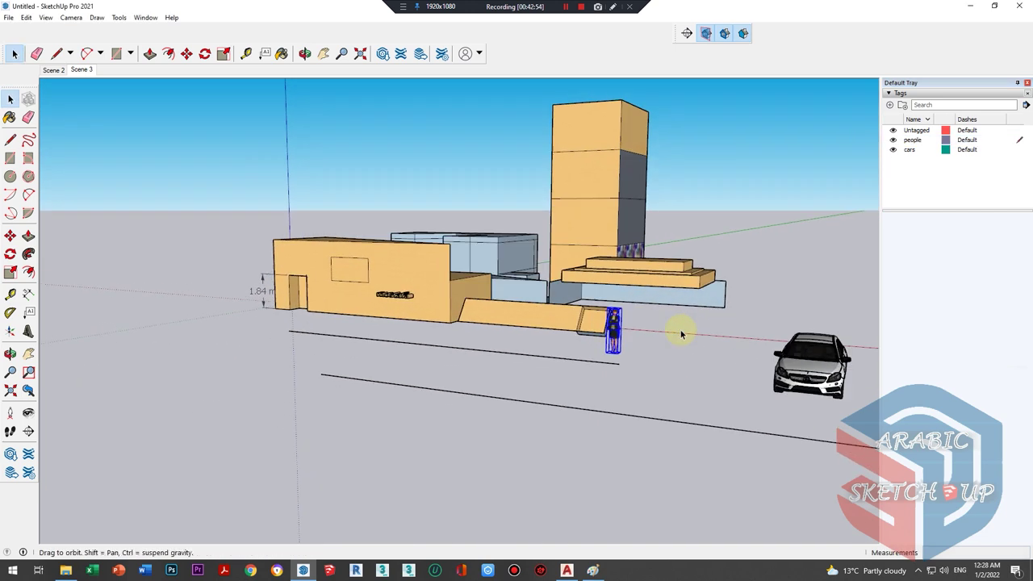
pyautogui.scroll(-2, 680, 335)
pyautogui.scroll(-2, 606, 341)
pyautogui.scroll(2, 545, 276)
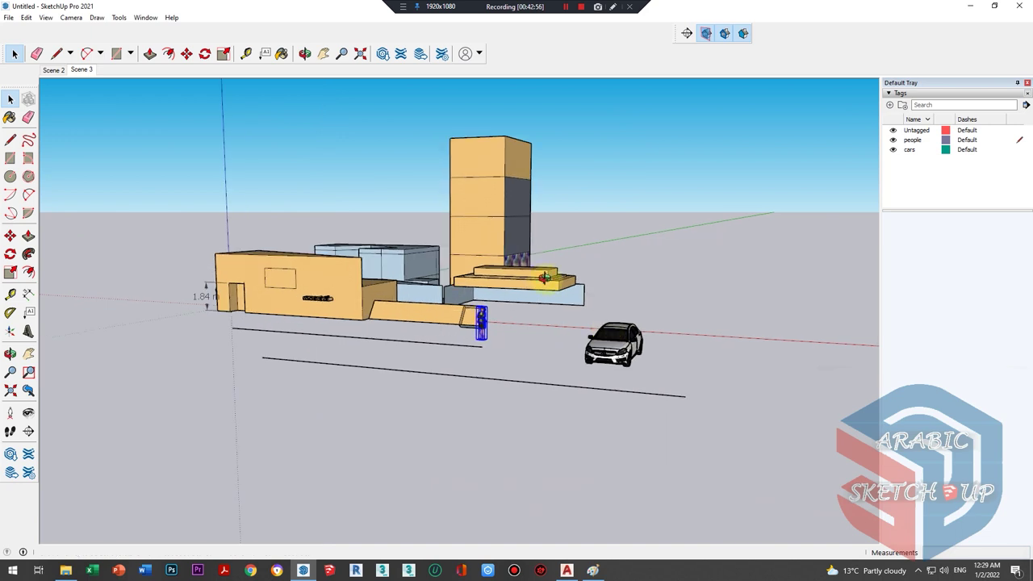
pyautogui.moveTo(546, 277)
pyautogui.mouseDown(button='middle')
pyautogui.moveTo(570, 327)
pyautogui.moveTo(628, 309)
pyautogui.mouseUp(button='middle')
pyautogui.scroll(2, 605, 403)
pyautogui.scroll(2, 600, 353)
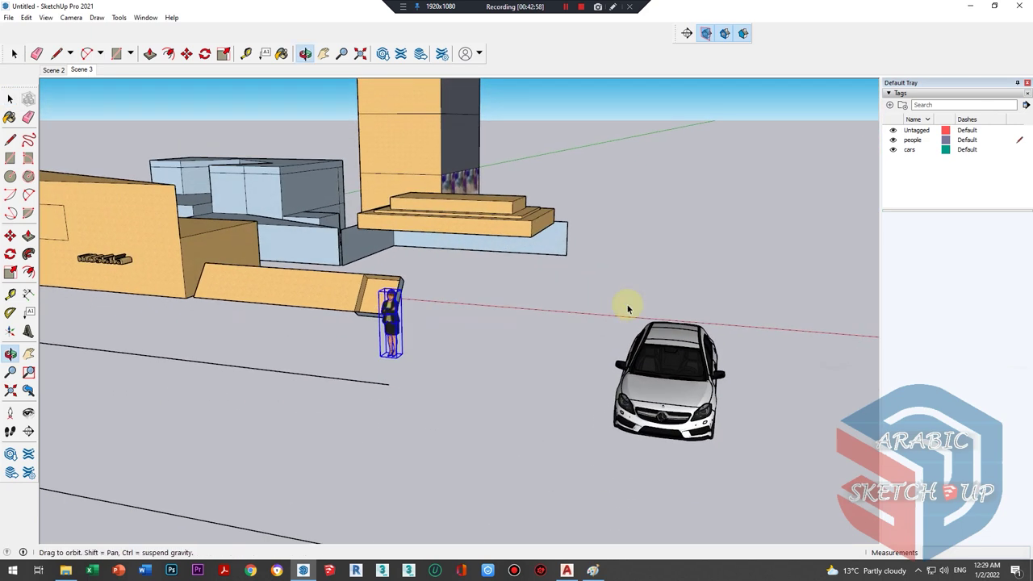
# - Hide and re-show the Untagged tag, then orbit toward the person and car
pyautogui.click(892, 130)
pyautogui.scroll(-3, 522, 342)
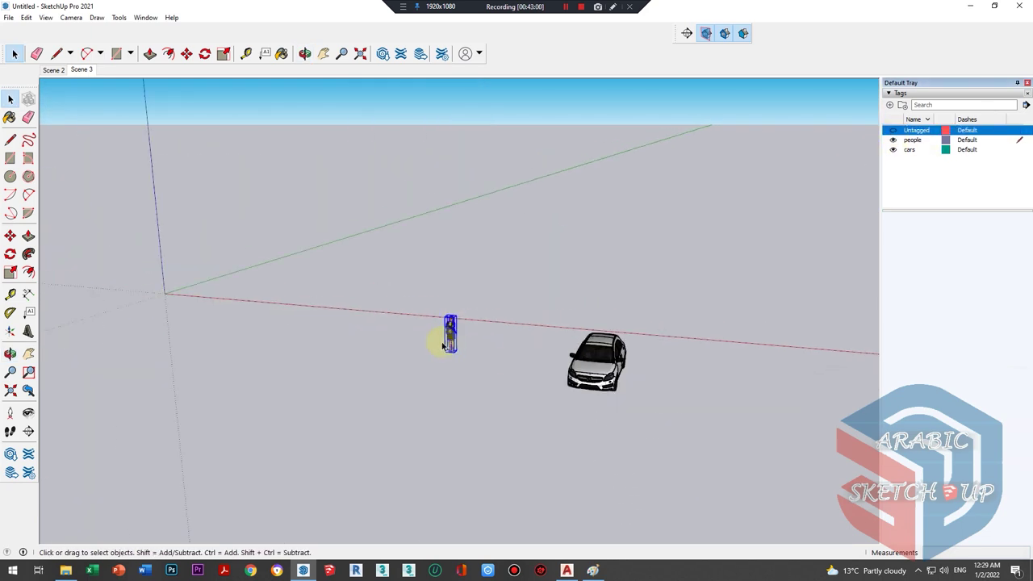
pyautogui.scroll(-2, 443, 346)
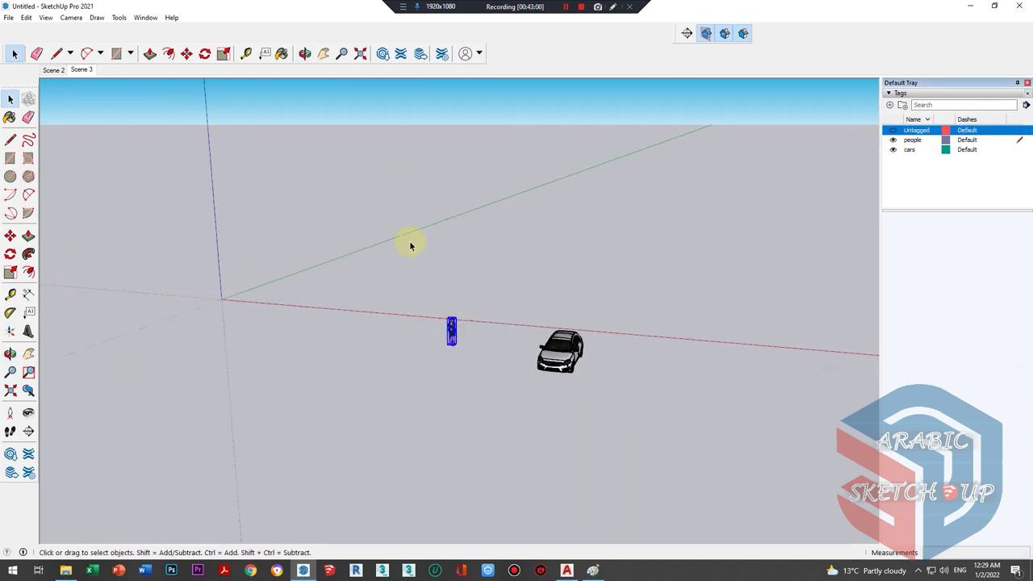
pyautogui.click(892, 130)
pyautogui.moveTo(485, 392); pyautogui.dragTo(491, 396, button='middle')
pyautogui.scroll(2, 548, 357)
pyautogui.scroll(2, 530, 376)
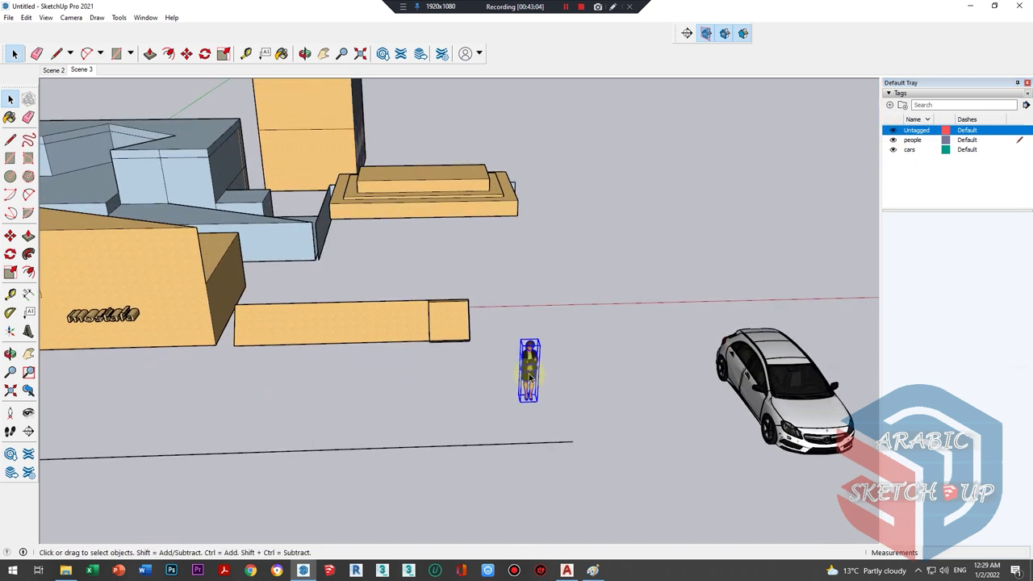
pyautogui.moveTo(783, 397); pyautogui.dragTo(754, 311, button='middle')
# - Hide the cars tag and try hiding people, dismissing the current-tag warning
pyautogui.click(893, 149)
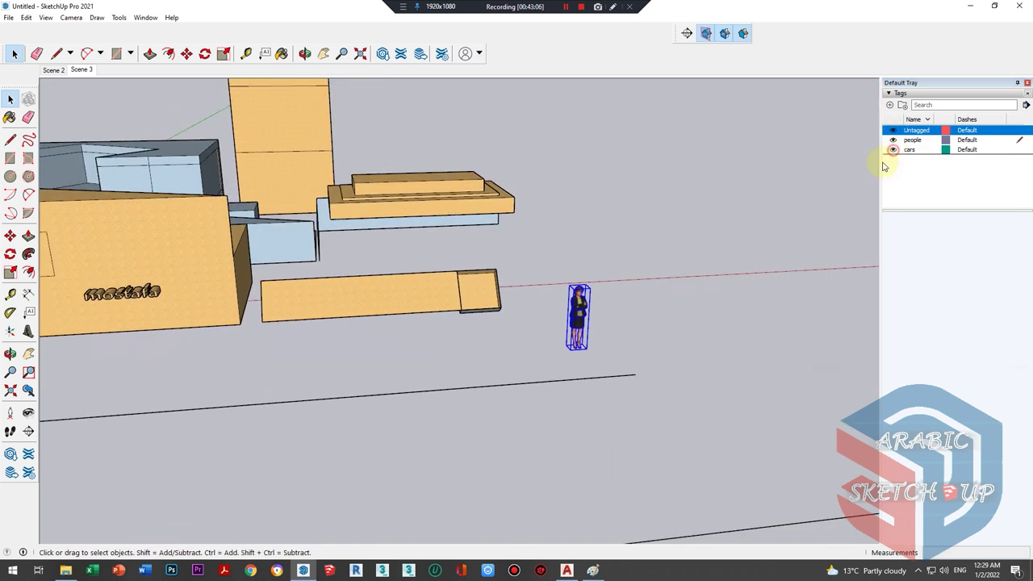
pyautogui.scroll(-2, 543, 315)
pyautogui.scroll(2, 654, 289)
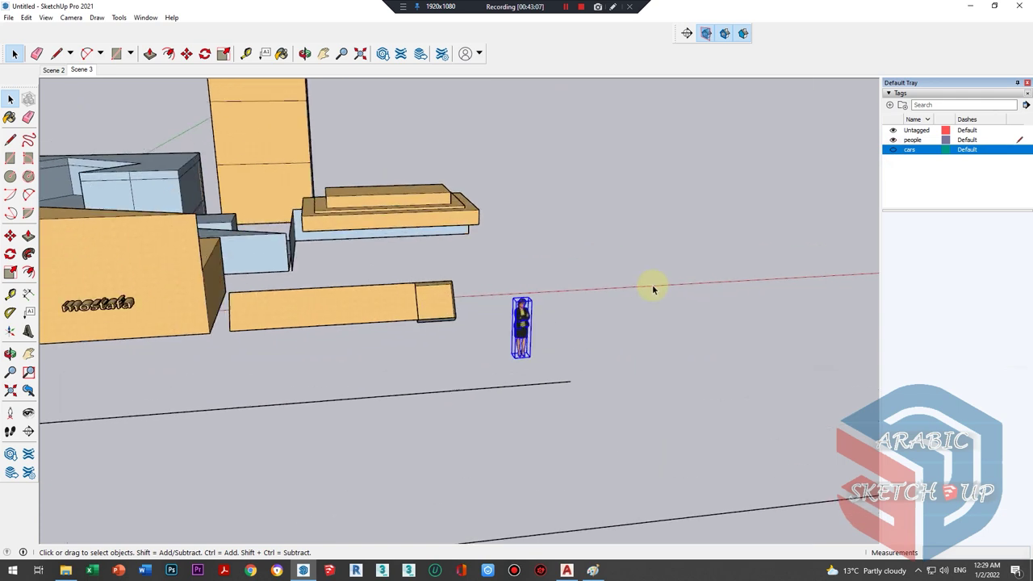
pyautogui.click(894, 140)
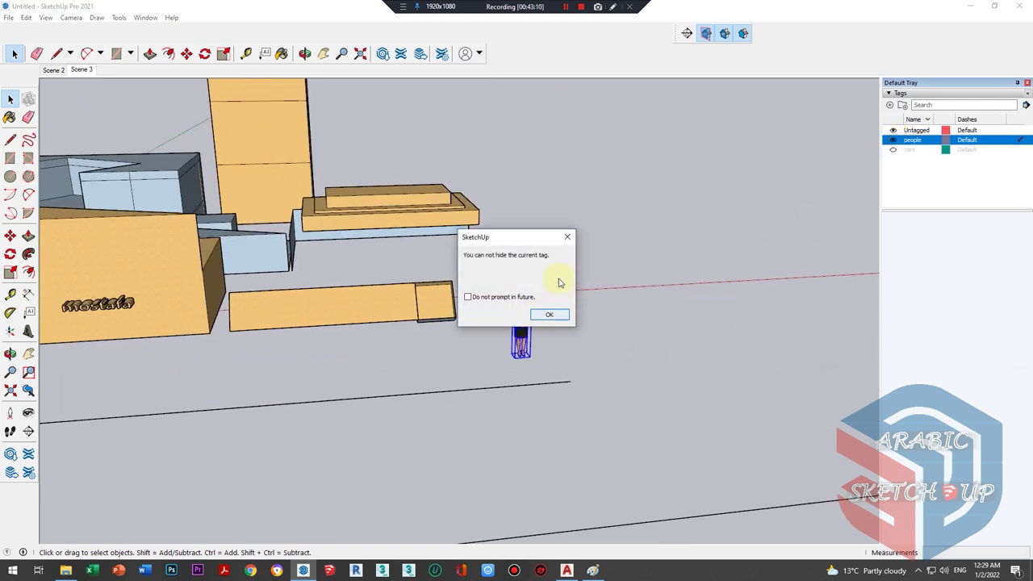
pyautogui.click(554, 314)
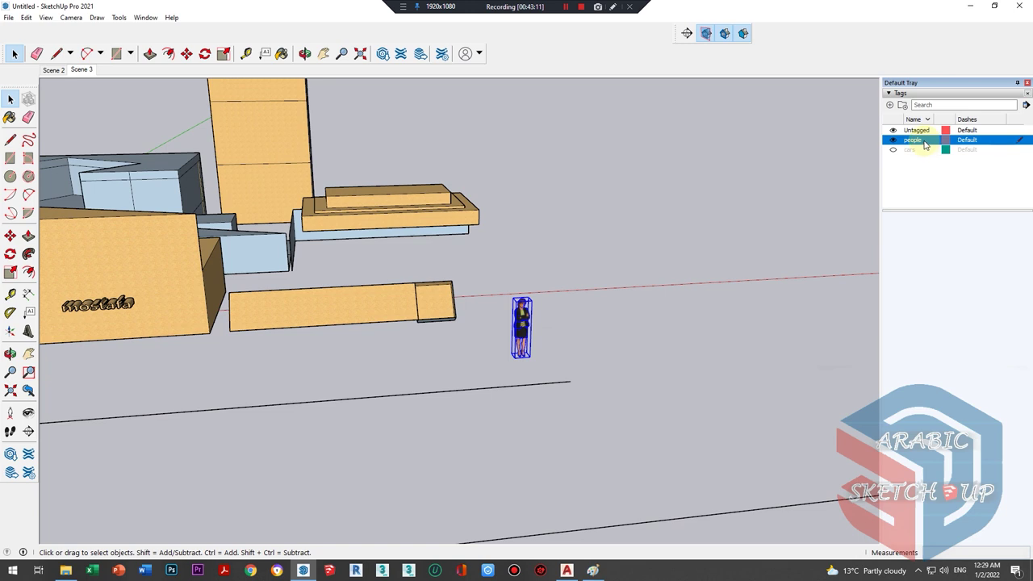
# - Make Untagged the current tag, then hide and restore the people tag
pyautogui.click(1020, 131)
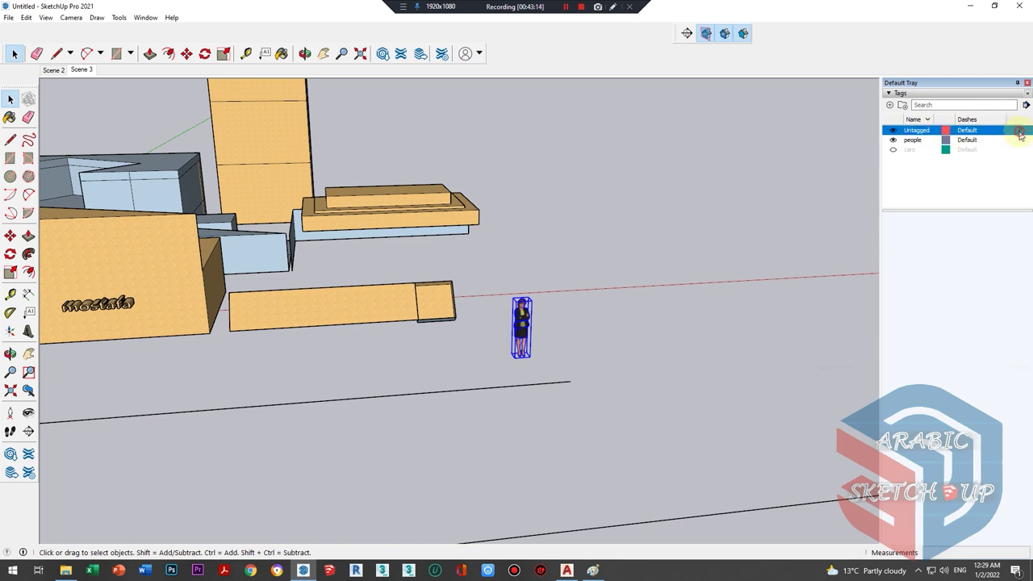
pyautogui.click(894, 141)
pyautogui.scroll(-2, 570, 334)
pyautogui.scroll(-3, 472, 346)
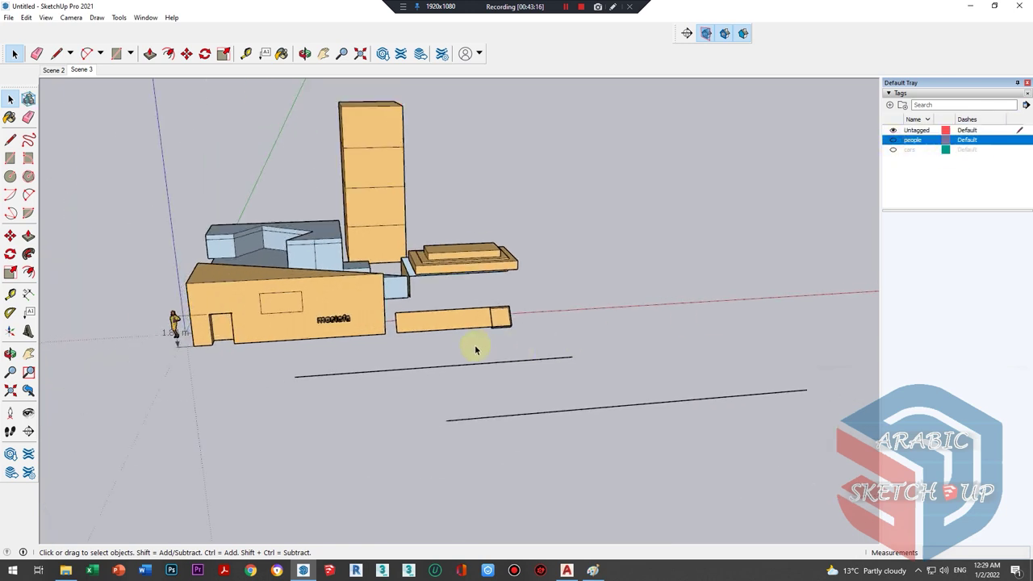
pyautogui.scroll(2, 456, 337)
pyautogui.hotkey('ctrl', 'z')
pyautogui.hotkey('ctrl', 'z')
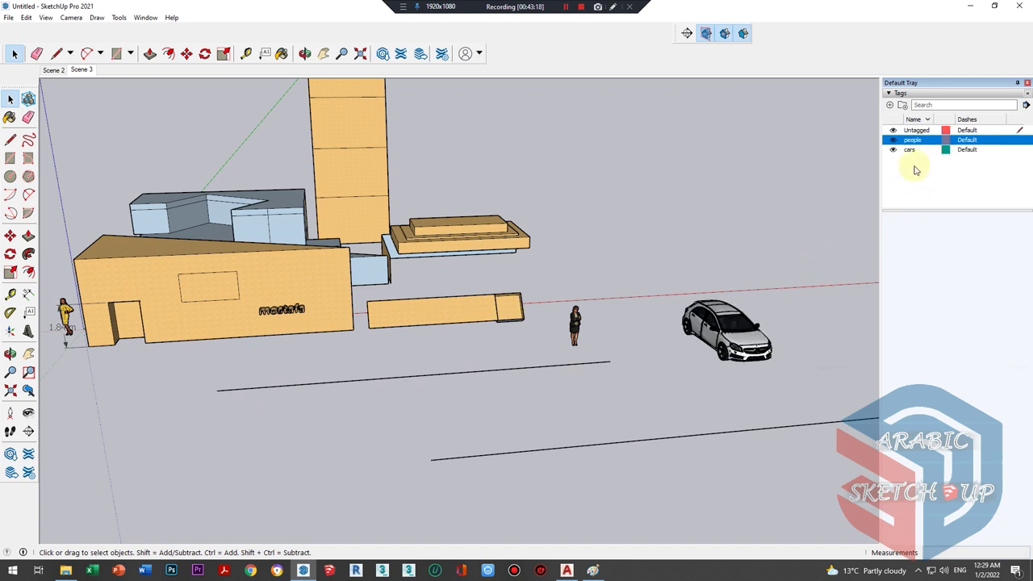
pyautogui.scroll(3, 749, 245)
pyautogui.moveTo(590, 331); pyautogui.dragTo(591, 331, button='middle')
# - Import the walking woman model and place her beside the standing woman
pyautogui.moveTo(643, 334); pyautogui.dragTo(593, 346, button='middle')
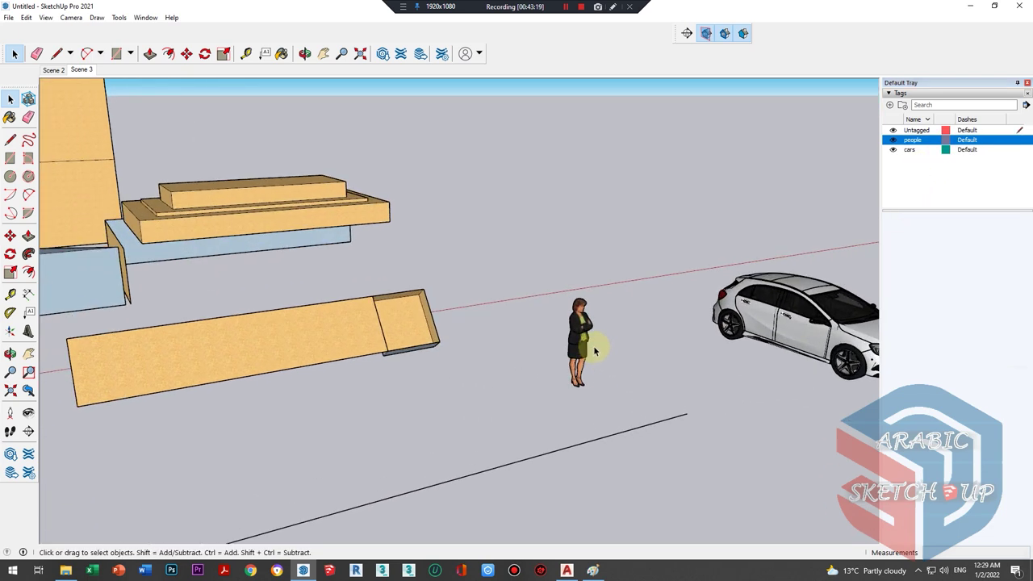
pyautogui.click(8, 16)
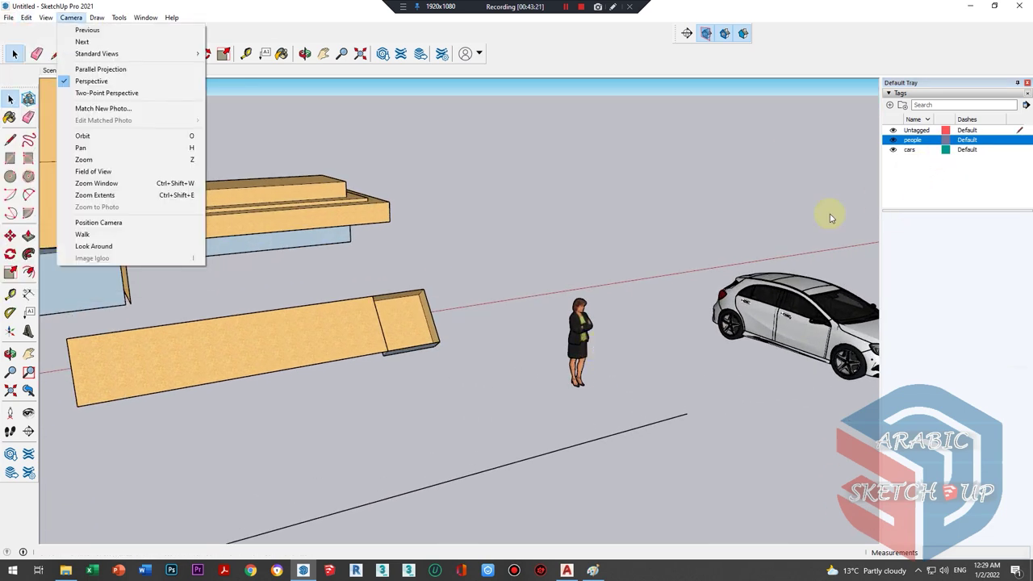
pyautogui.click(727, 215)
pyautogui.click(8, 17)
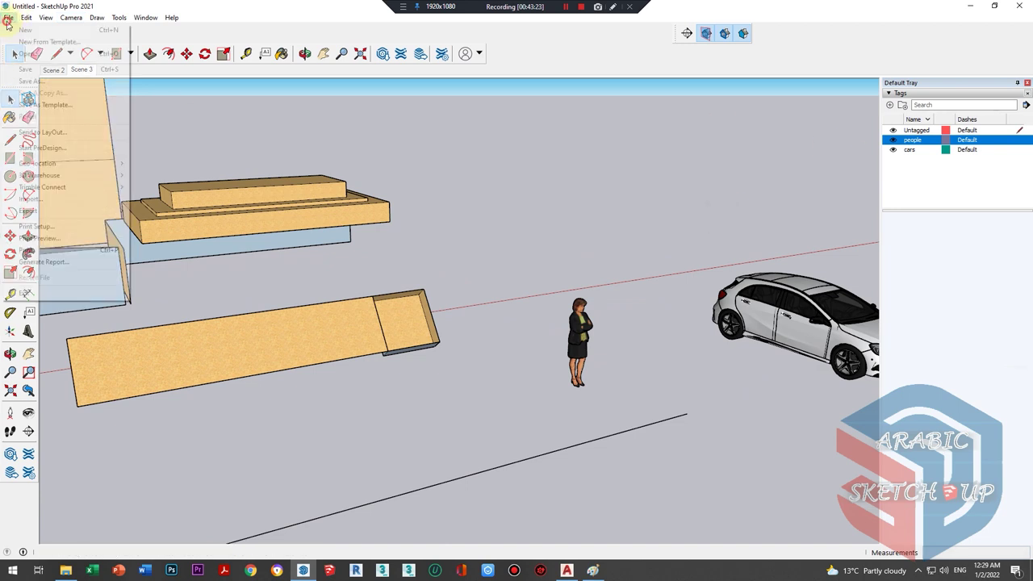
pyautogui.click(17, 199)
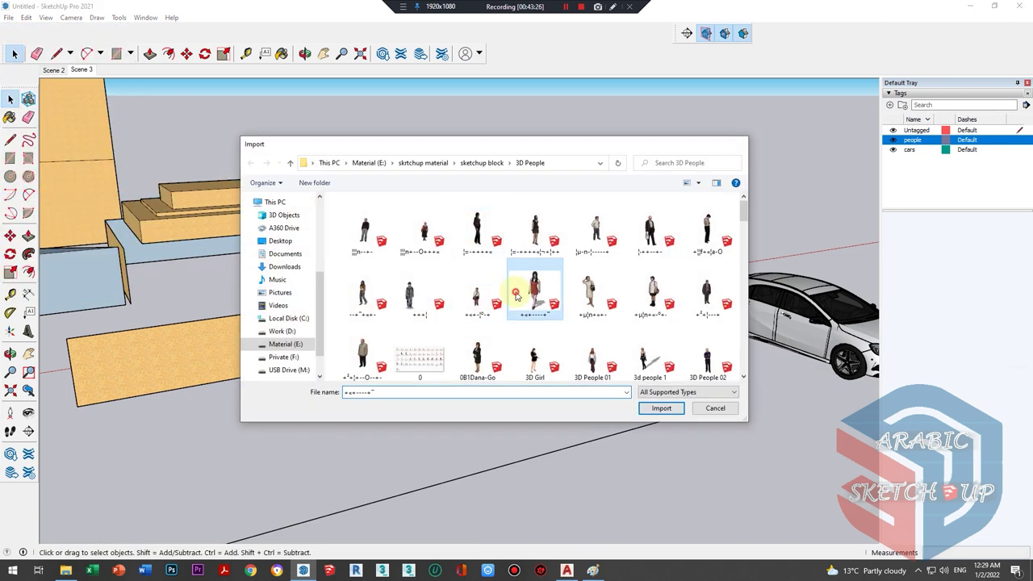
pyautogui.doubleClick(534, 295)
pyautogui.click(607, 396)
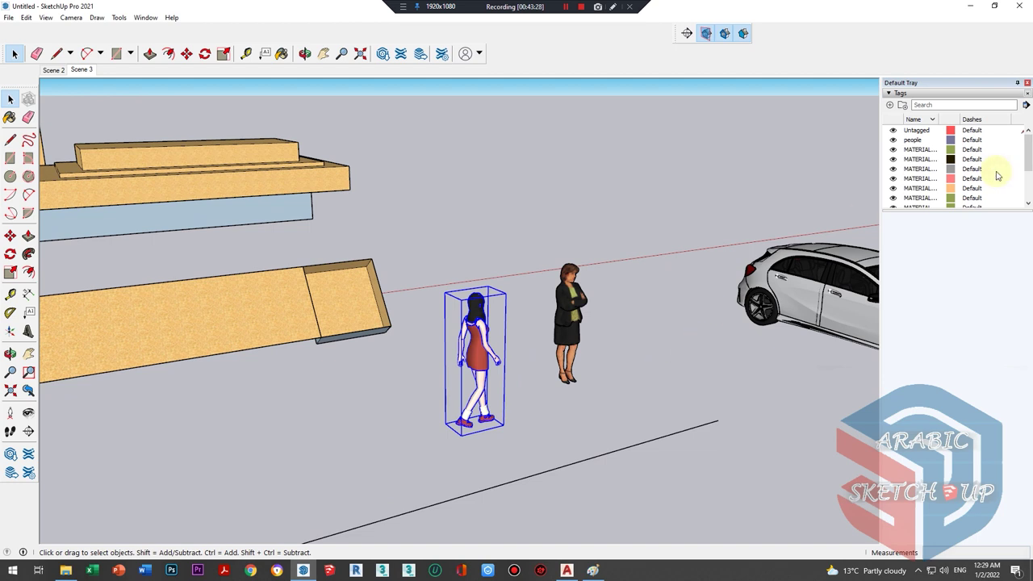
pyautogui.scroll(-2, 1030, 147)
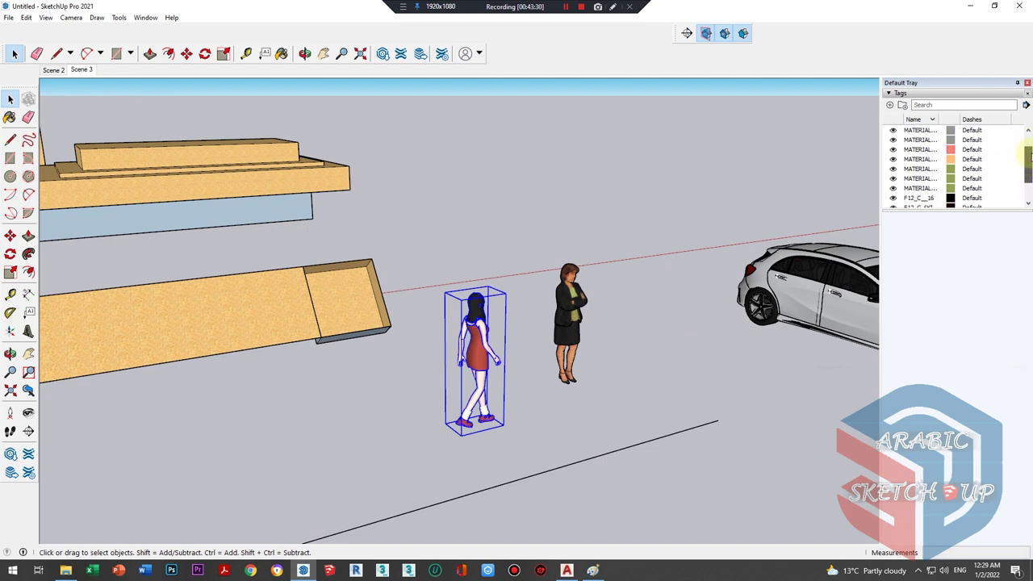
pyautogui.scroll(2, 1030, 147)
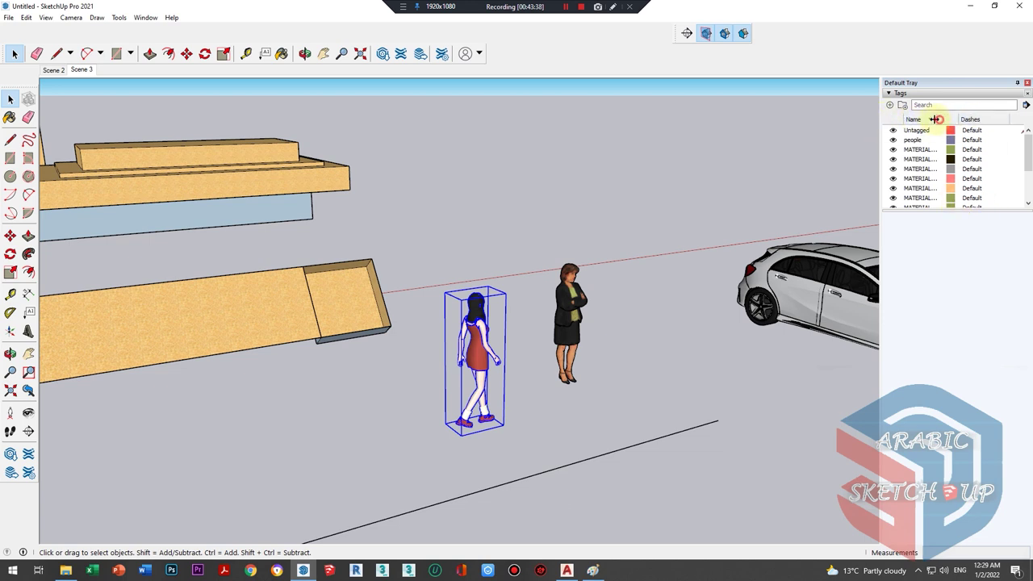
# - Hide the people tag, attempt to hide Untagged, and flip the walking woman
pyautogui.moveTo(935, 119); pyautogui.dragTo(931, 118)
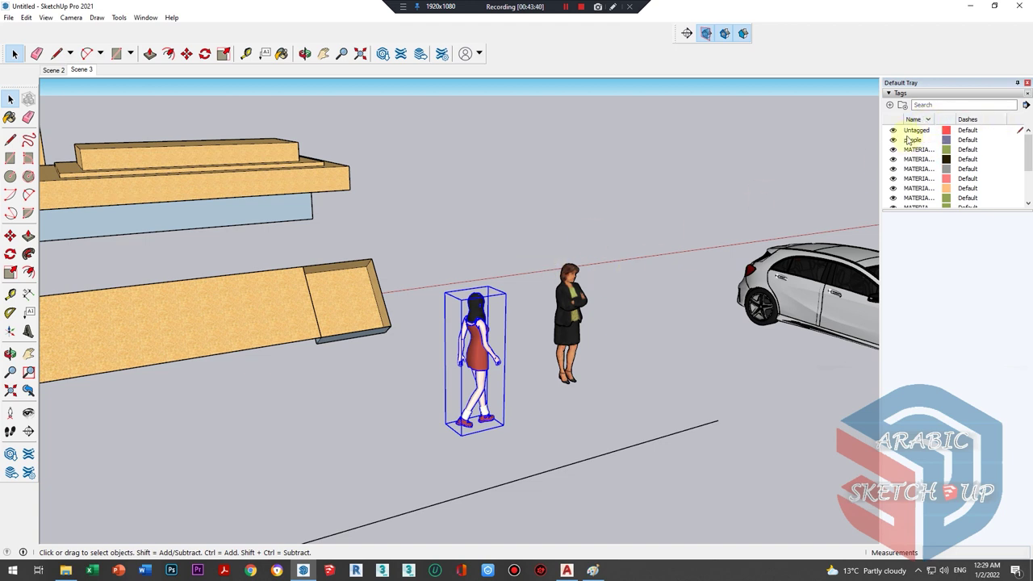
pyautogui.click(892, 141)
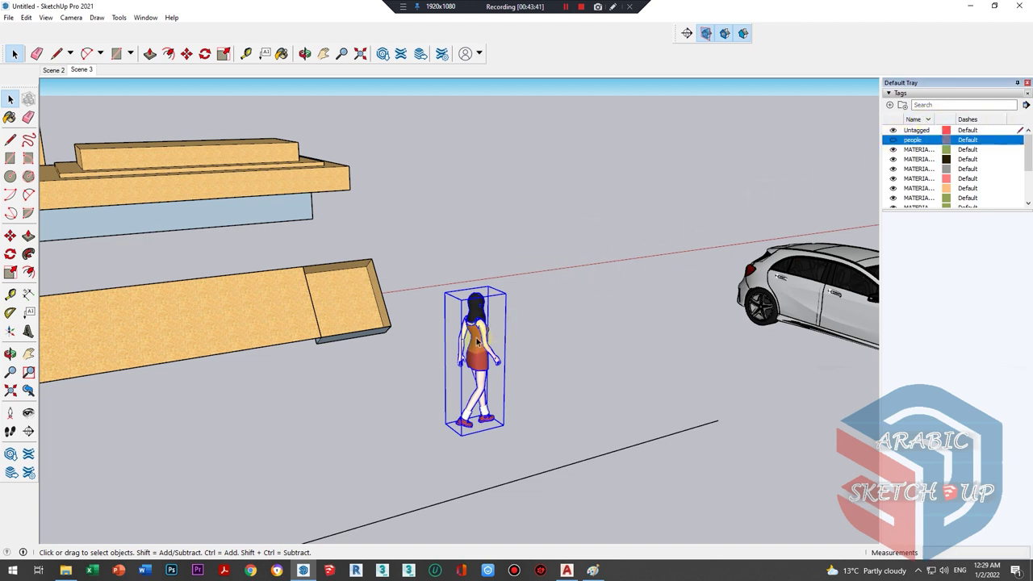
pyautogui.keyDown('shift'); pyautogui.click(911, 131); pyautogui.keyUp('shift')
pyautogui.click(892, 130)
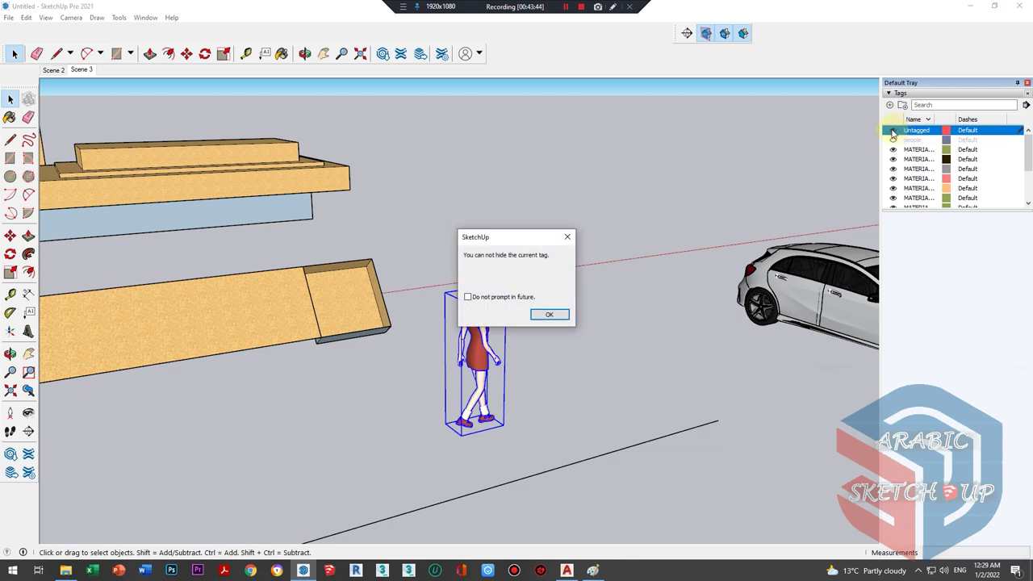
pyautogui.click(547, 313)
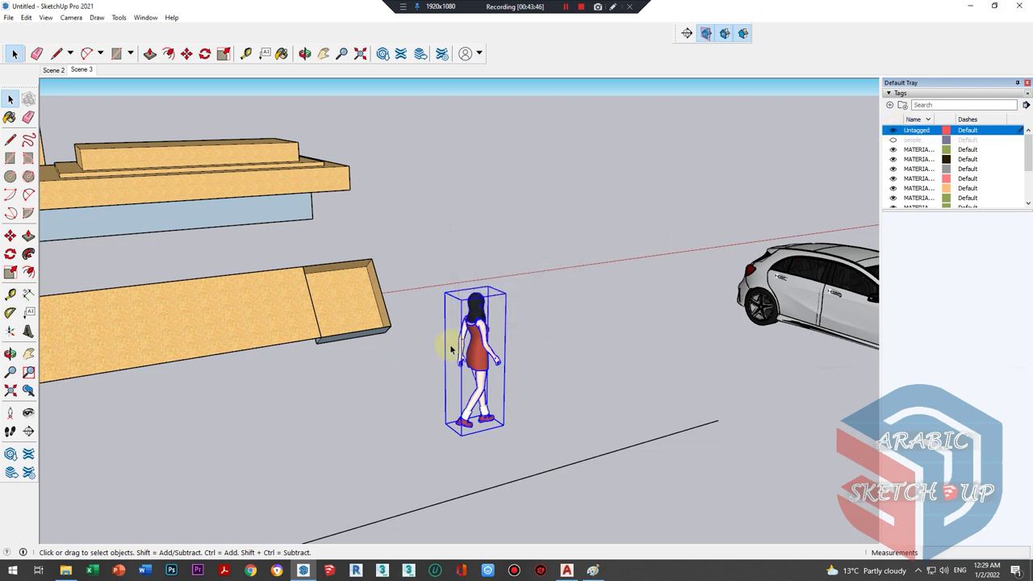
pyautogui.rightClick(477, 342)
pyautogui.moveTo(513, 305)
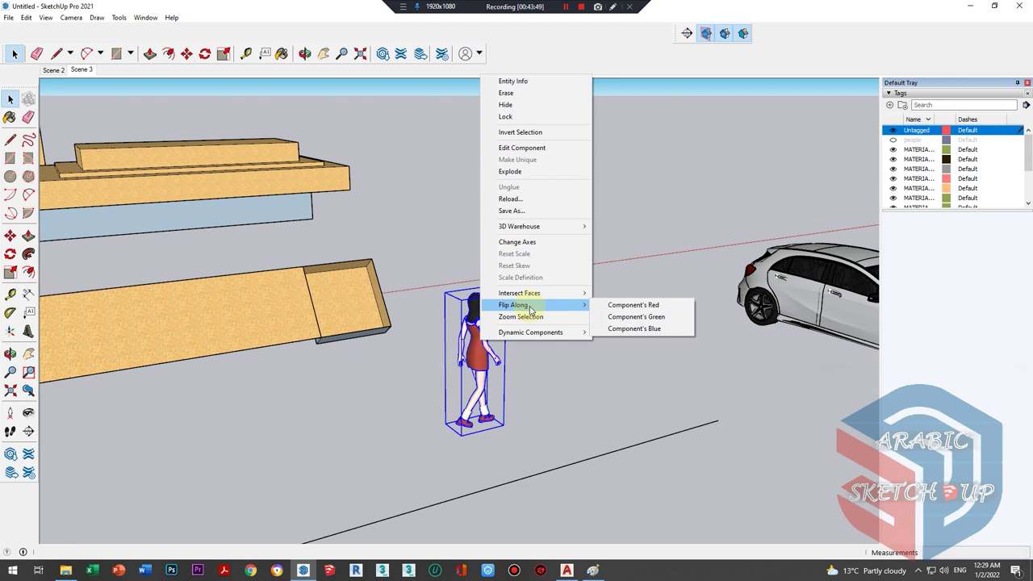
pyautogui.click(509, 363)
# - Undo the last two changes and window-select the whole massing model with its ground lines
pyautogui.scroll(-5, 484, 359)
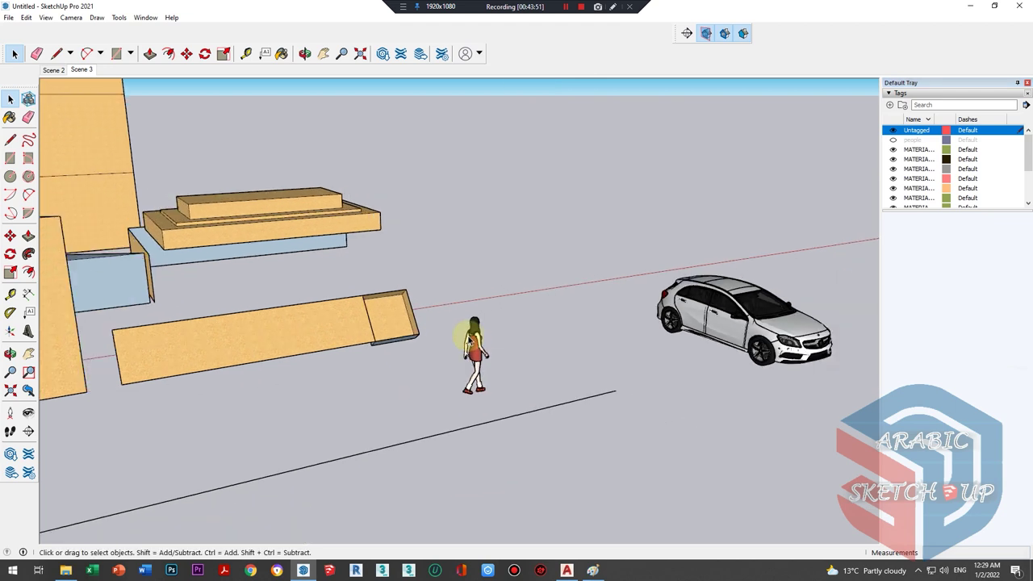
pyautogui.scroll(-2, 469, 339)
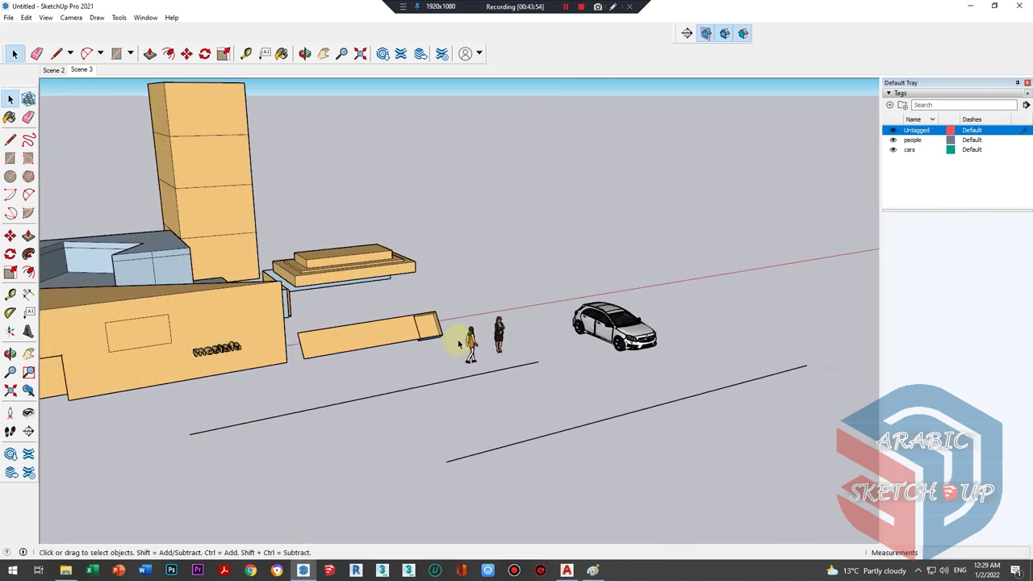
pyautogui.scroll(-2, 458, 344)
pyautogui.scroll(-3, 458, 345)
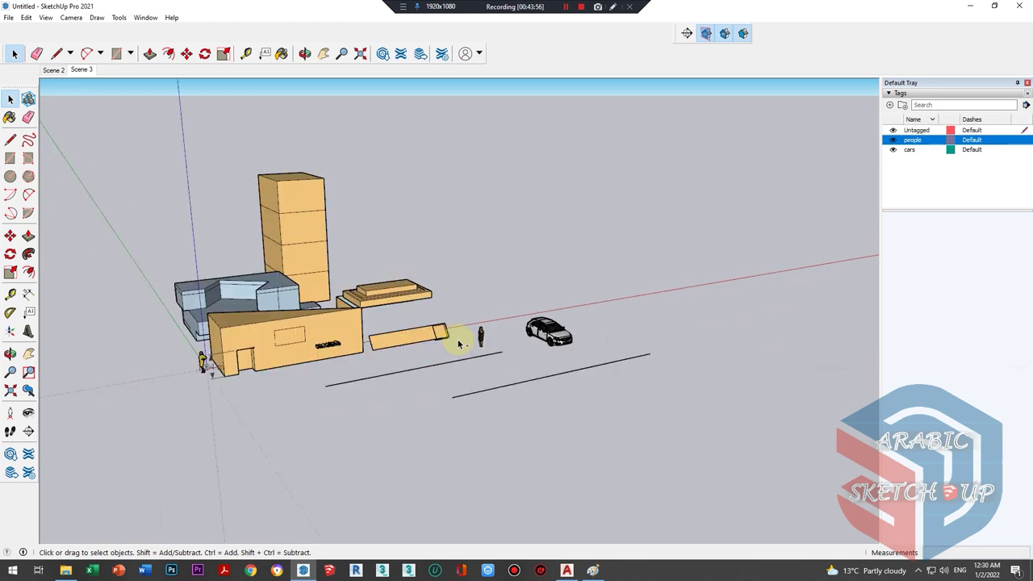
pyautogui.hotkey('ctrl', 'z')
pyautogui.hotkey('ctrl', 'z')
pyautogui.hotkey('ctrl', 'z')
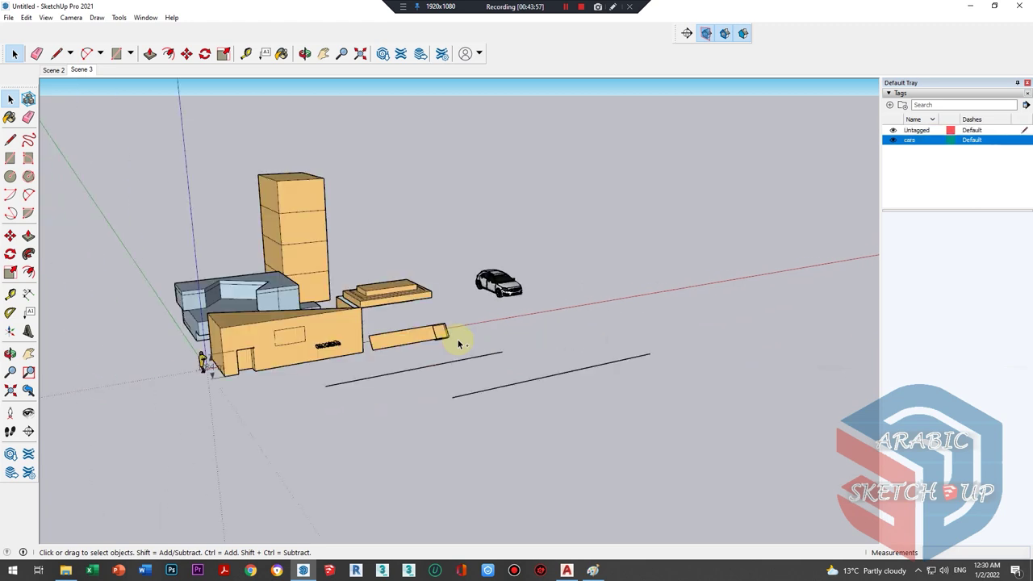
pyautogui.hotkey('ctrl', 'z')
pyautogui.moveTo(458, 345)
pyautogui.mouseDown(button='middle')
pyautogui.moveTo(534, 330)
pyautogui.moveTo(395, 406)
pyautogui.moveTo(548, 489)
pyautogui.mouseUp(button='middle')
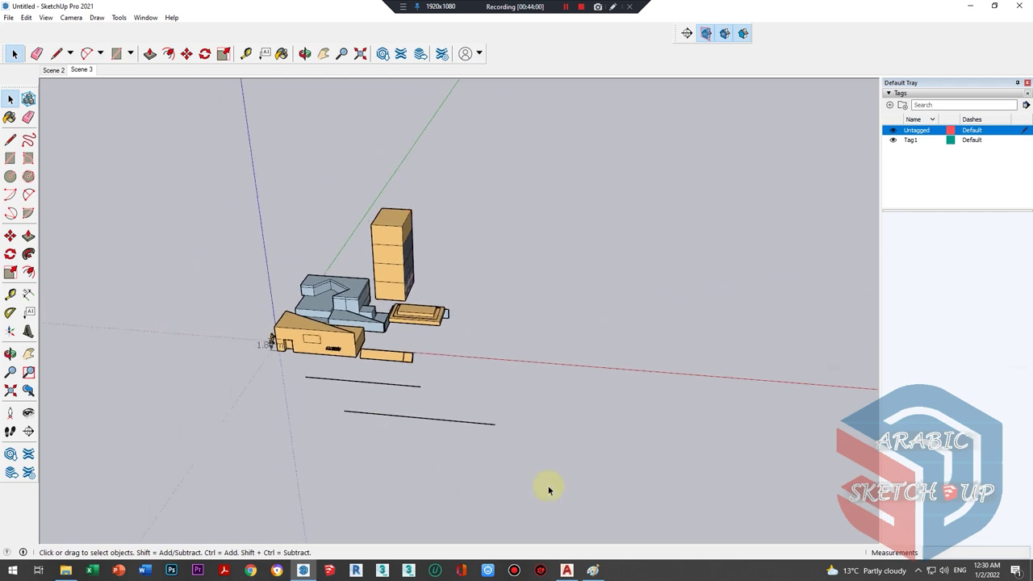
pyautogui.moveTo(292, 164); pyautogui.dragTo(269, 164)
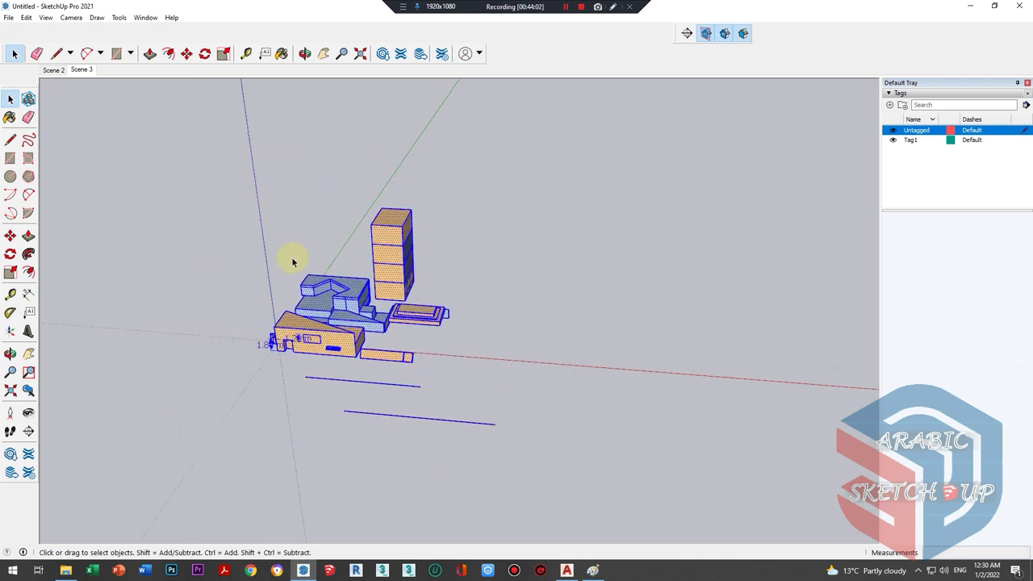
# - Delete the massing model and import the car .skp, placing it at the origin
pyautogui.press('Delete')
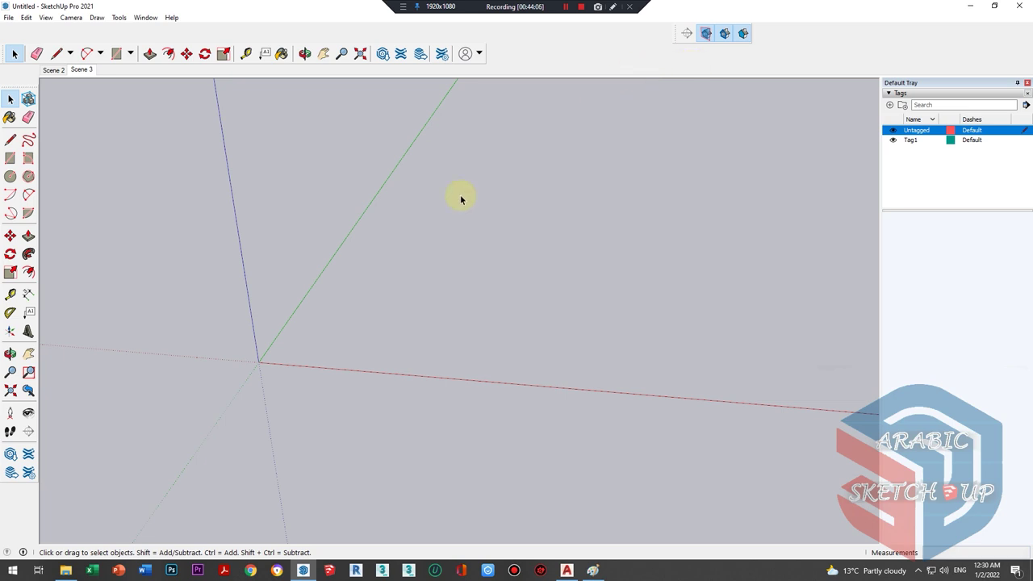
pyautogui.click(8, 17)
pyautogui.moveTo(42, 188)
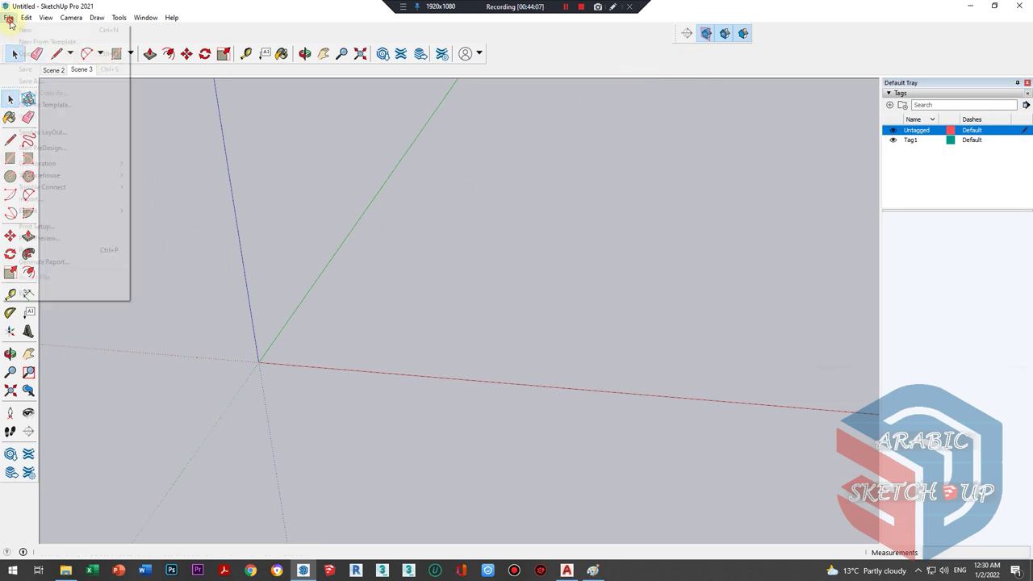
pyautogui.click(38, 200)
pyautogui.click(479, 163)
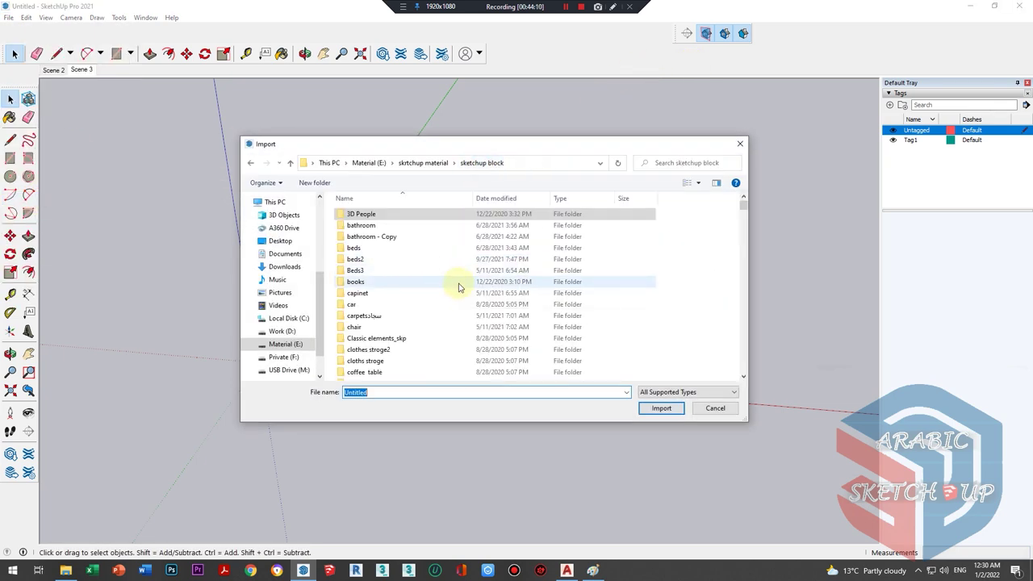
pyautogui.doubleClick(355, 304)
pyautogui.doubleClick(413, 246)
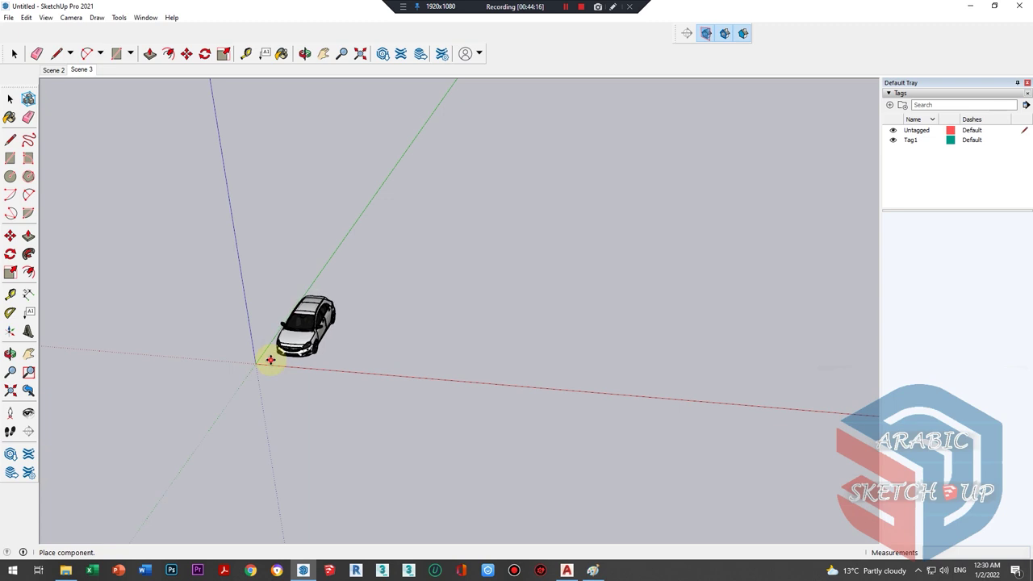
pyautogui.click(259, 361)
# - Flip the car along blue, red, green, then blue again so it sits upright
pyautogui.moveTo(274, 331); pyautogui.dragTo(300, 299, button='middle')
pyautogui.scroll(4, 322, 305)
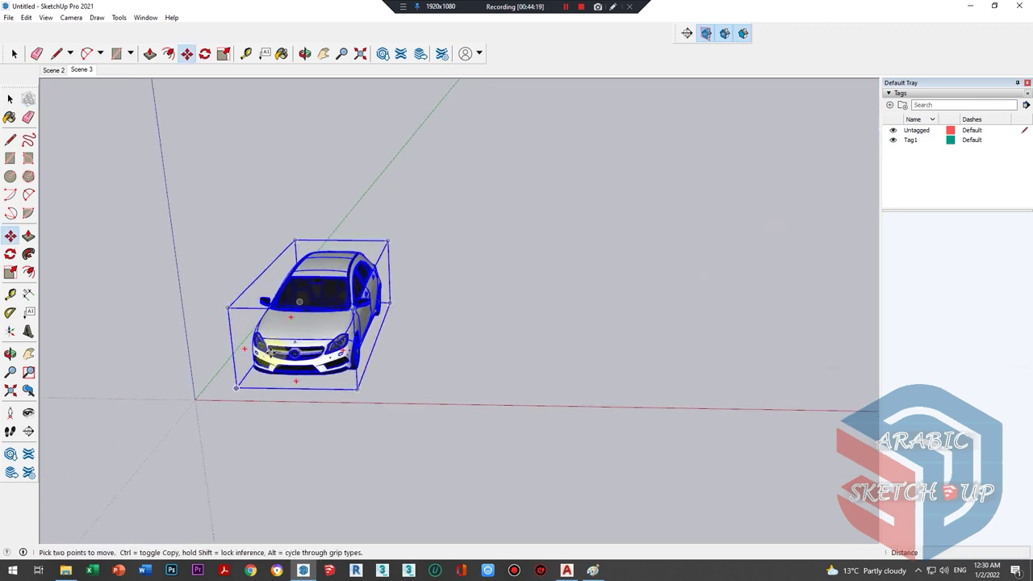
pyautogui.rightClick(338, 308)
pyautogui.moveTo(377, 261)
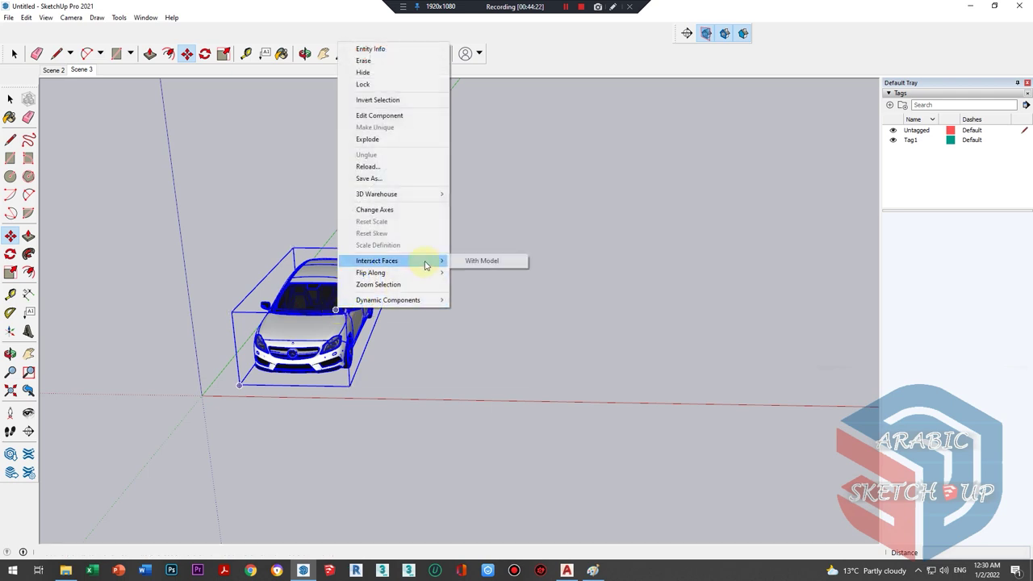
pyautogui.click(494, 296)
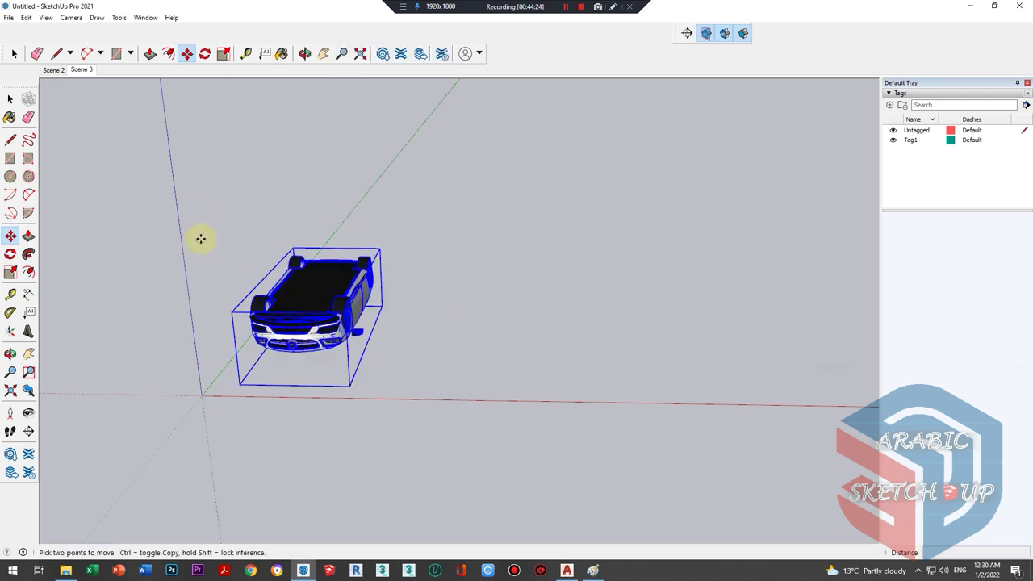
pyautogui.rightClick(290, 296)
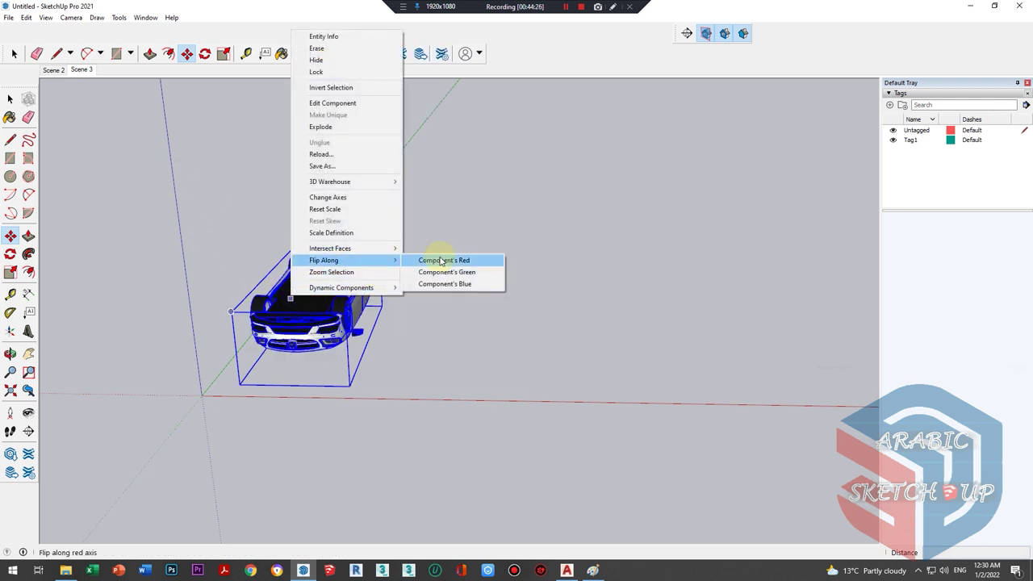
pyautogui.click(440, 260)
pyautogui.rightClick(323, 305)
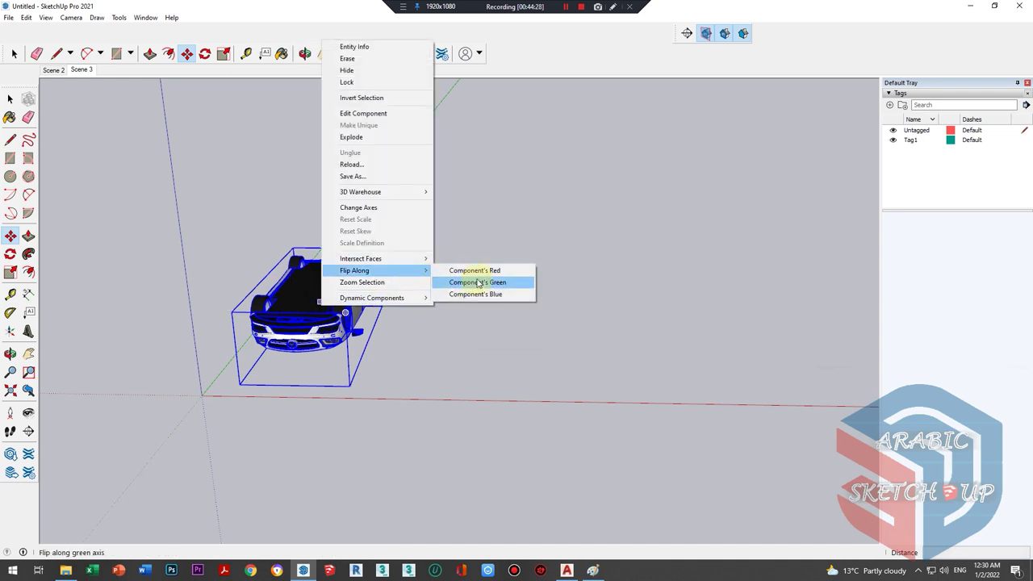
pyautogui.click(477, 281)
pyautogui.rightClick(345, 303)
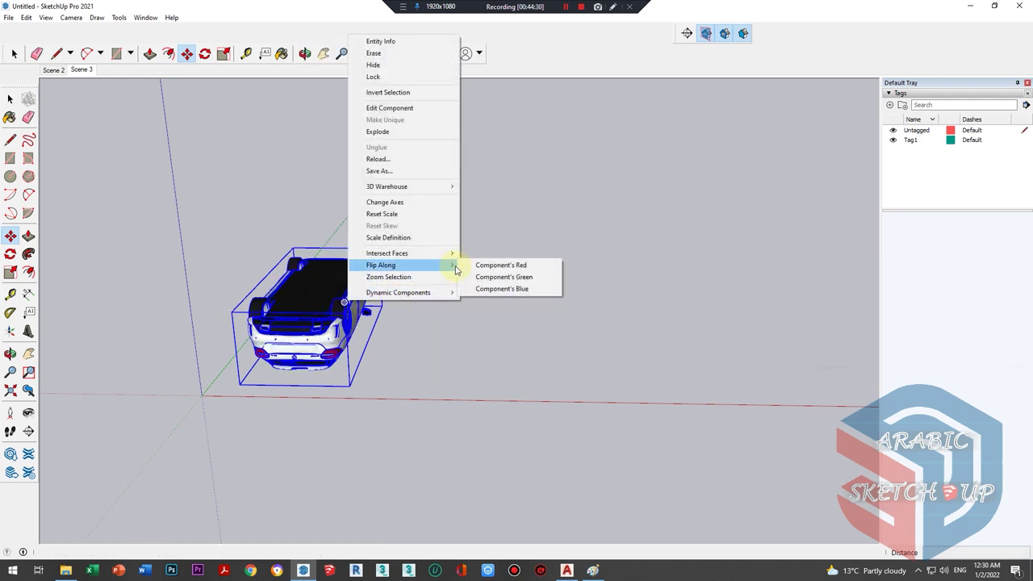
pyautogui.click(476, 288)
# - Orbit closer to the car and lock the component
pyautogui.moveTo(290, 266); pyautogui.dragTo(345, 271, button='middle')
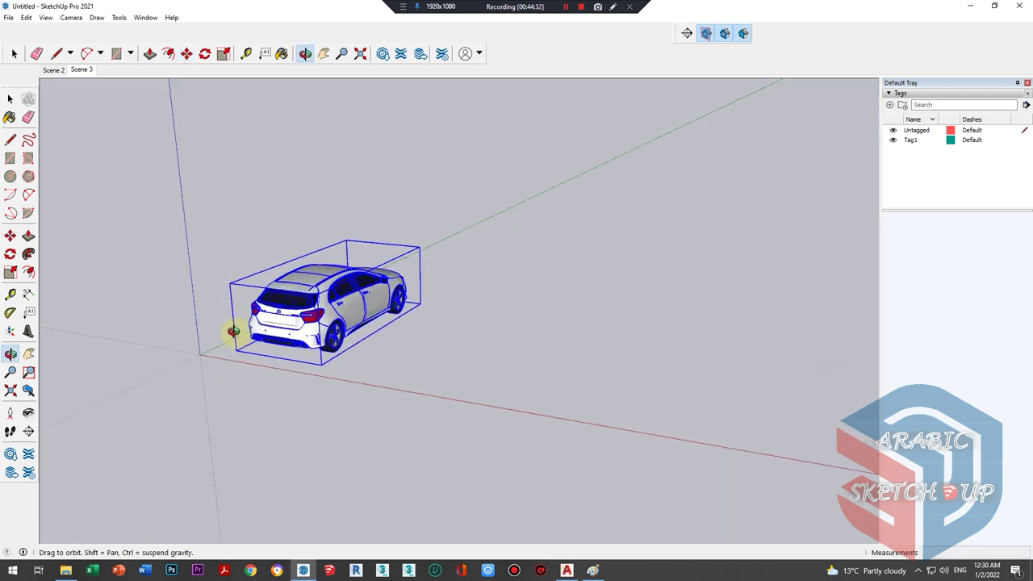
pyautogui.moveTo(420, 194); pyautogui.dragTo(369, 253, button='middle')
pyautogui.scroll(2, 355, 283)
pyautogui.press('space')
pyautogui.rightClick(347, 292)
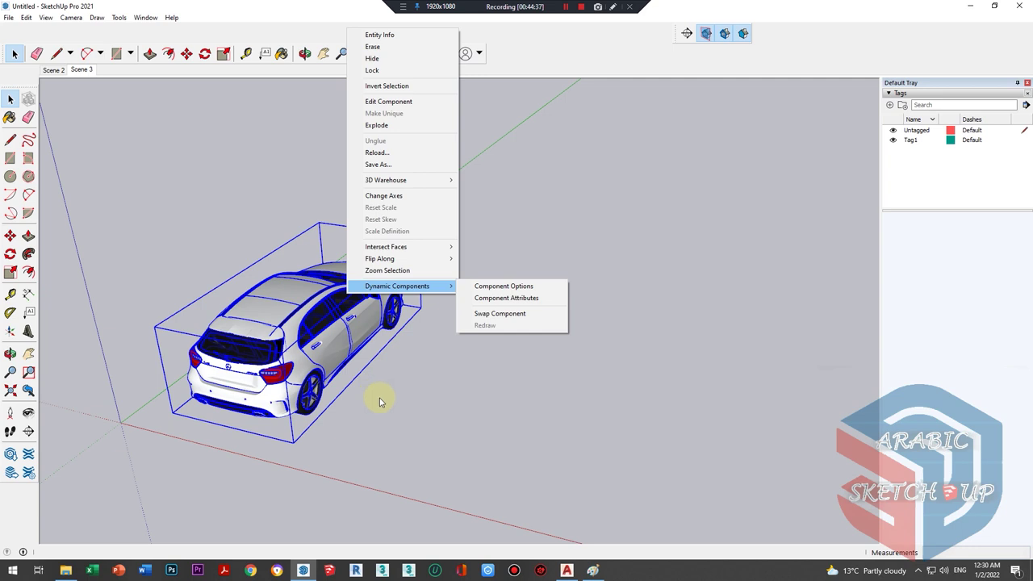
pyautogui.click(375, 70)
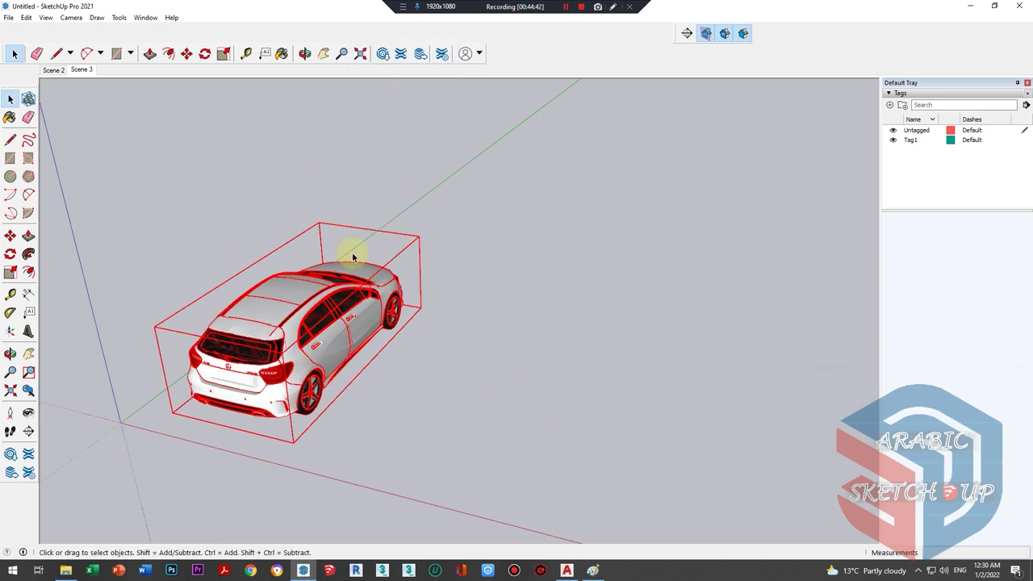
# - Check the Edit menu for the locked car, then unlock it and orbit around it
pyautogui.rightClick(287, 321)
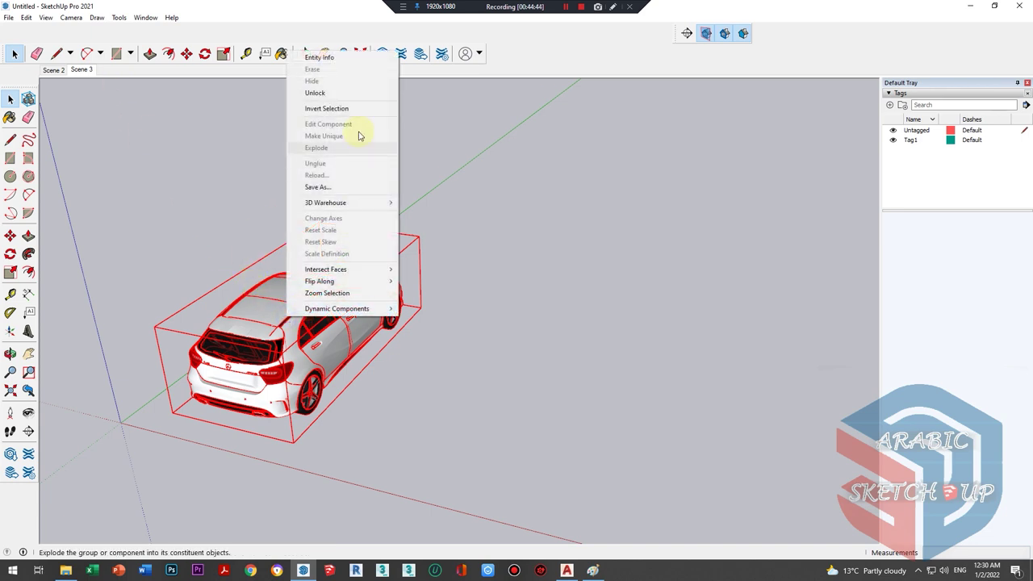
pyautogui.click(27, 17)
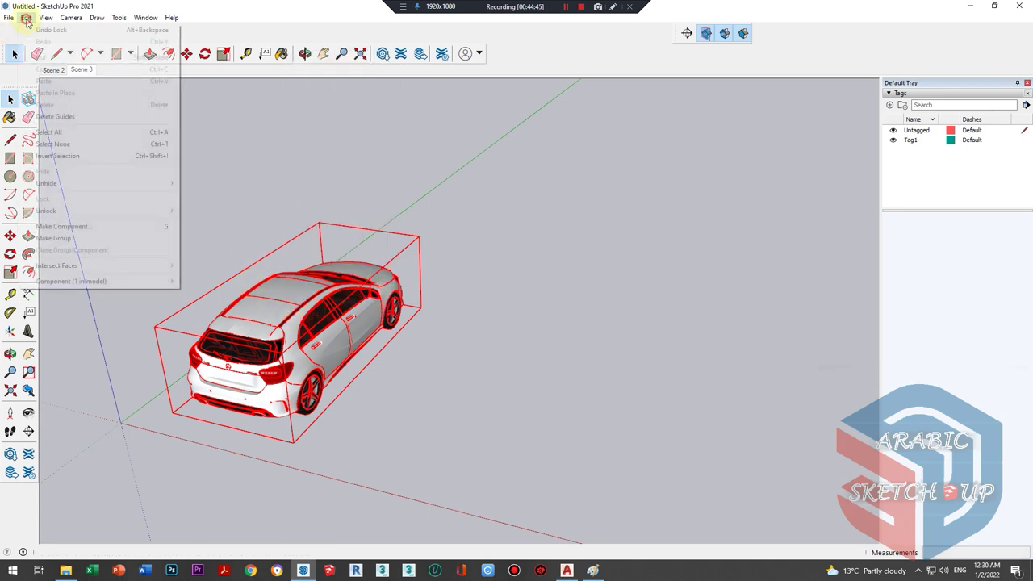
pyautogui.click(413, 216)
pyautogui.rightClick(269, 305)
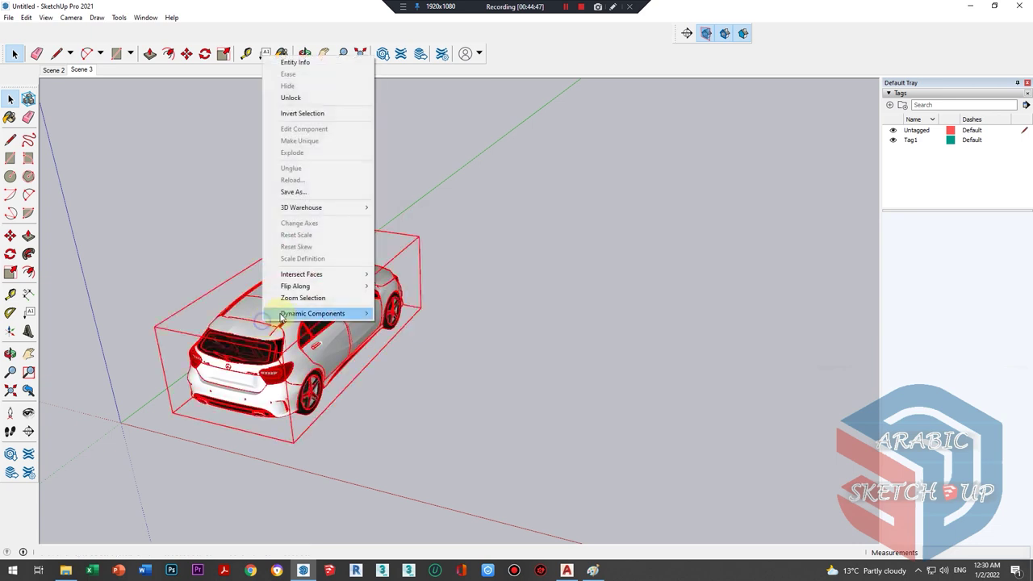
pyautogui.click(298, 129)
pyautogui.moveTo(291, 303)
pyautogui.mouseDown(button='middle')
pyautogui.moveTo(250, 330)
pyautogui.moveTo(362, 272)
pyautogui.moveTo(556, 301)
pyautogui.moveTo(496, 324)
pyautogui.mouseUp(button='middle')
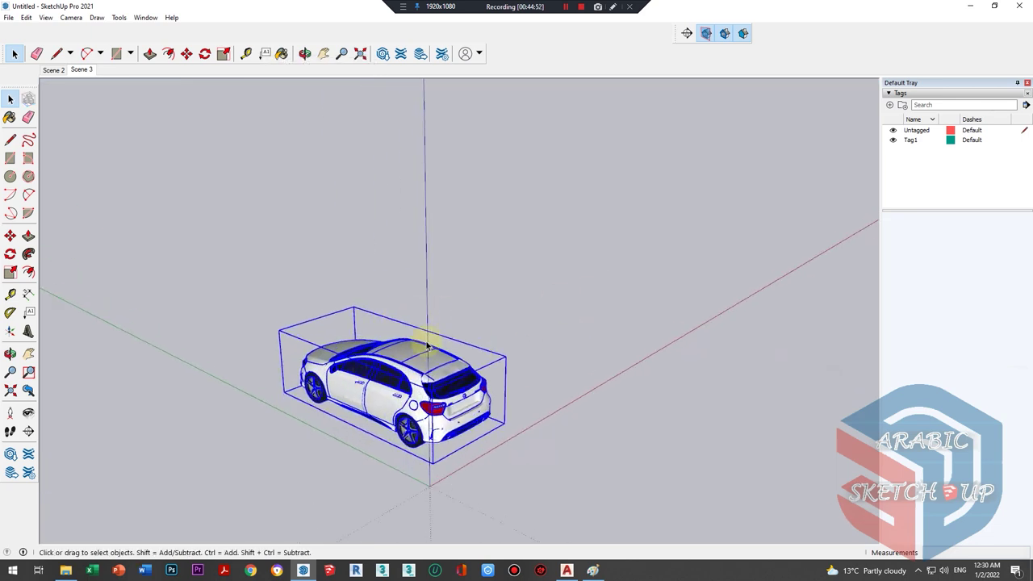
pyautogui.moveTo(424, 341)
pyautogui.mouseDown(button='middle')
pyautogui.moveTo(574, 320)
pyautogui.moveTo(652, 357)
pyautogui.moveTo(509, 383)
pyautogui.moveTo(427, 330)
pyautogui.moveTo(611, 104)
pyautogui.mouseUp(button='middle')
# - Show the Views toolbar and cycle through Iso, Top, Front, Right, Back and Left views
pyautogui.rightClick(588, 62)
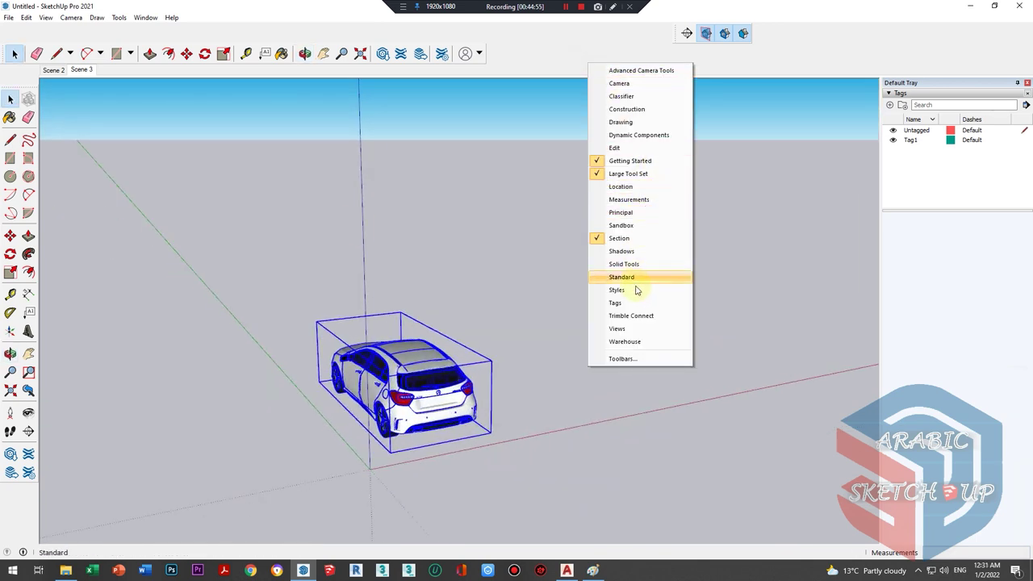
pyautogui.click(624, 328)
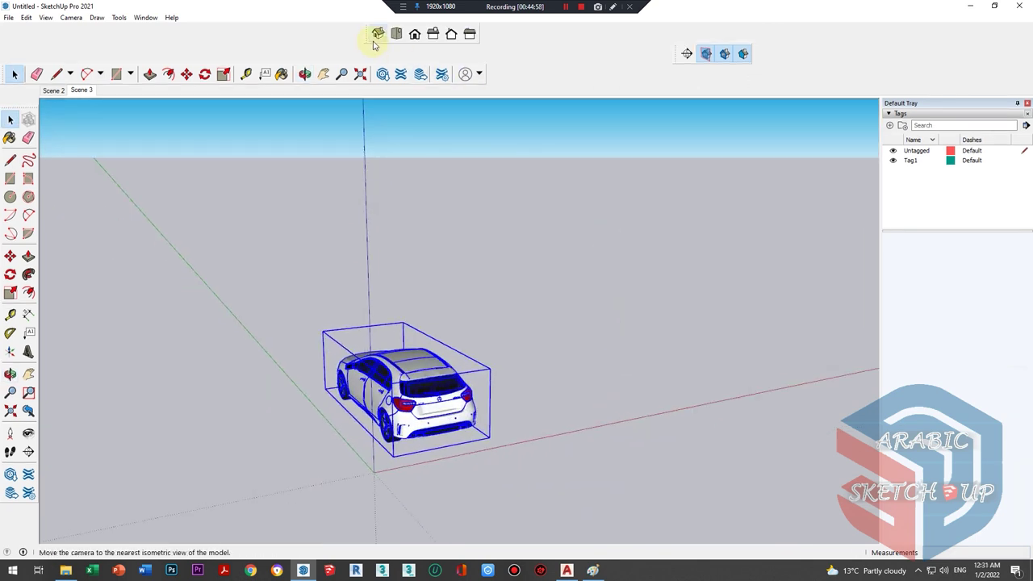
pyautogui.click(378, 34)
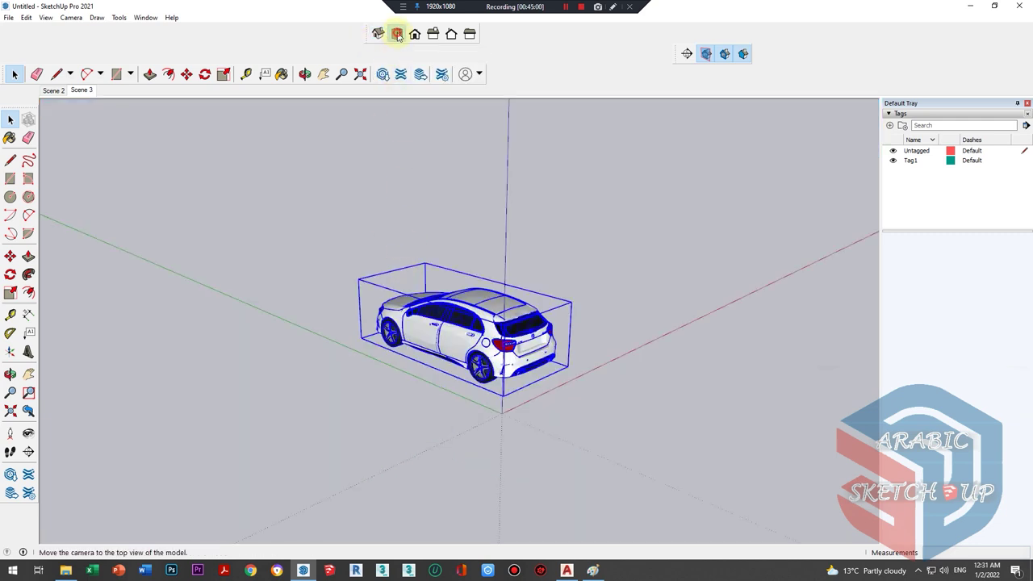
pyautogui.click(396, 34)
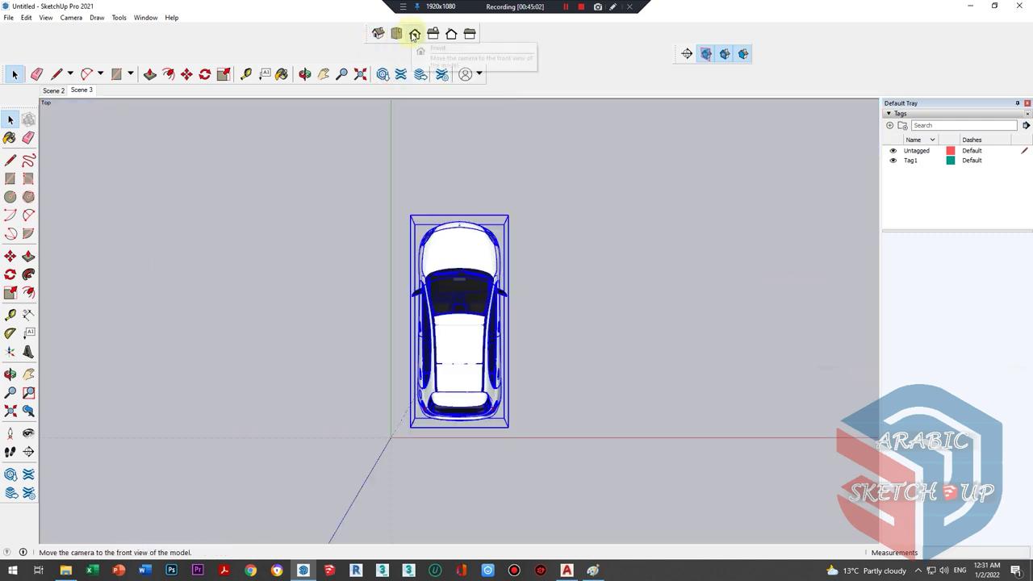
pyautogui.click(415, 34)
pyautogui.click(432, 34)
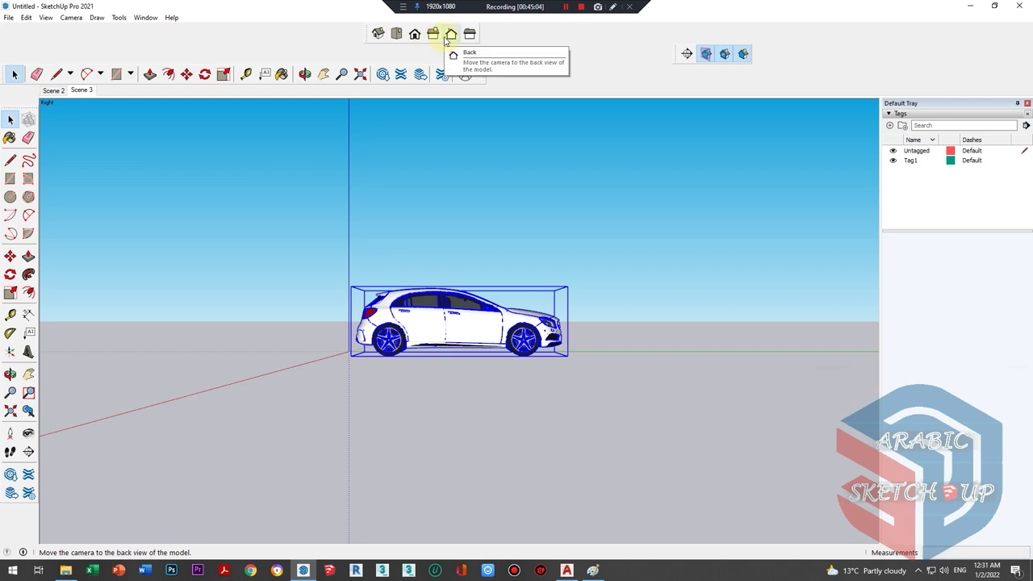
pyautogui.click(450, 36)
pyautogui.click(468, 36)
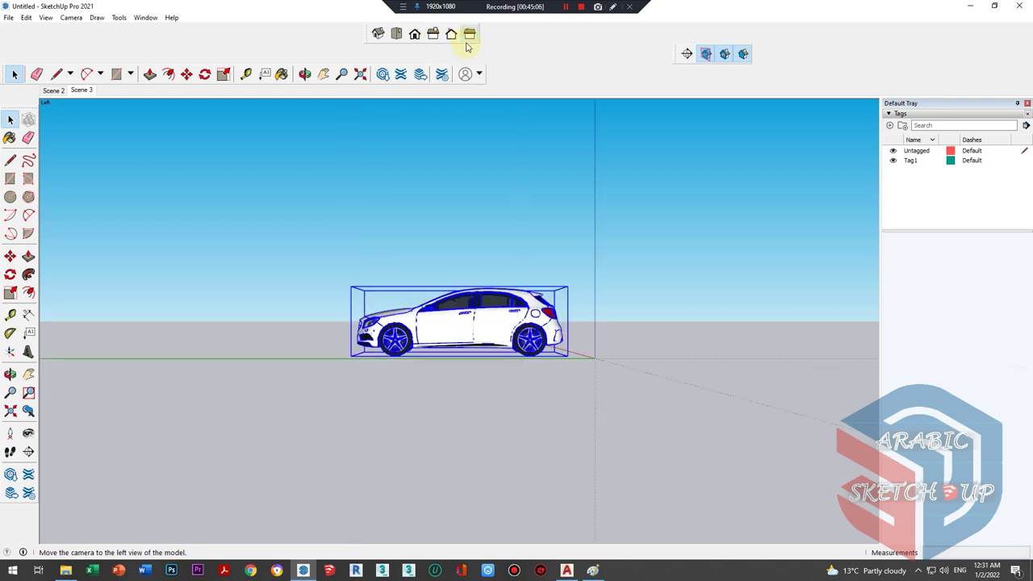
# - Orbit the car through three-quarter and rear angles, then delete it
pyautogui.moveTo(452, 266); pyautogui.dragTo(396, 429, button='middle')
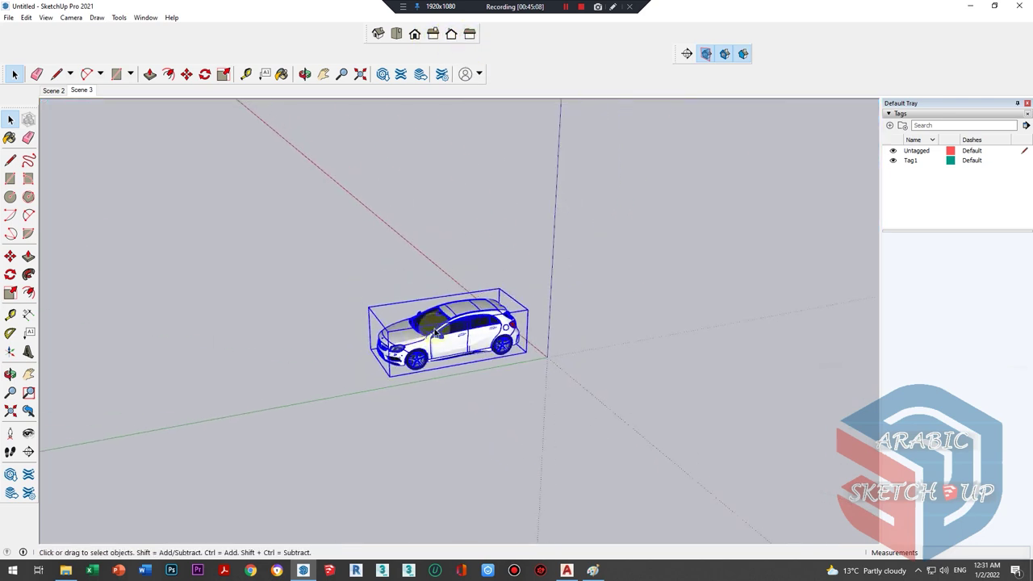
pyautogui.moveTo(434, 333)
pyautogui.mouseDown(button='middle')
pyautogui.moveTo(489, 282)
pyautogui.moveTo(411, 310)
pyautogui.mouseUp(button='middle')
pyautogui.scroll(1, 441, 313)
pyautogui.scroll(3, 442, 313)
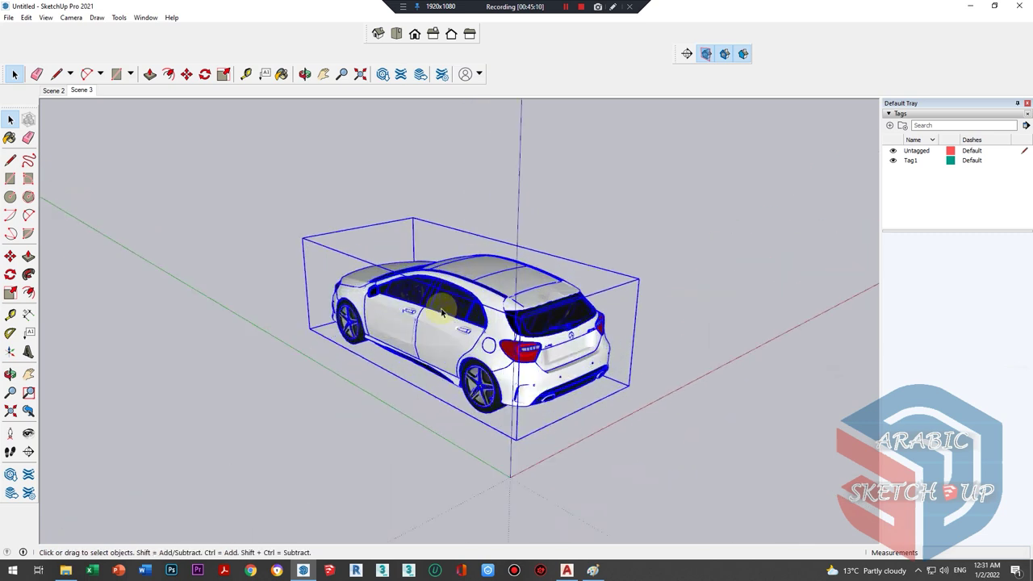
pyautogui.moveTo(611, 346); pyautogui.dragTo(318, 325, button='middle')
pyautogui.scroll(-2, 300, 347)
pyautogui.scroll(-2, 297, 340)
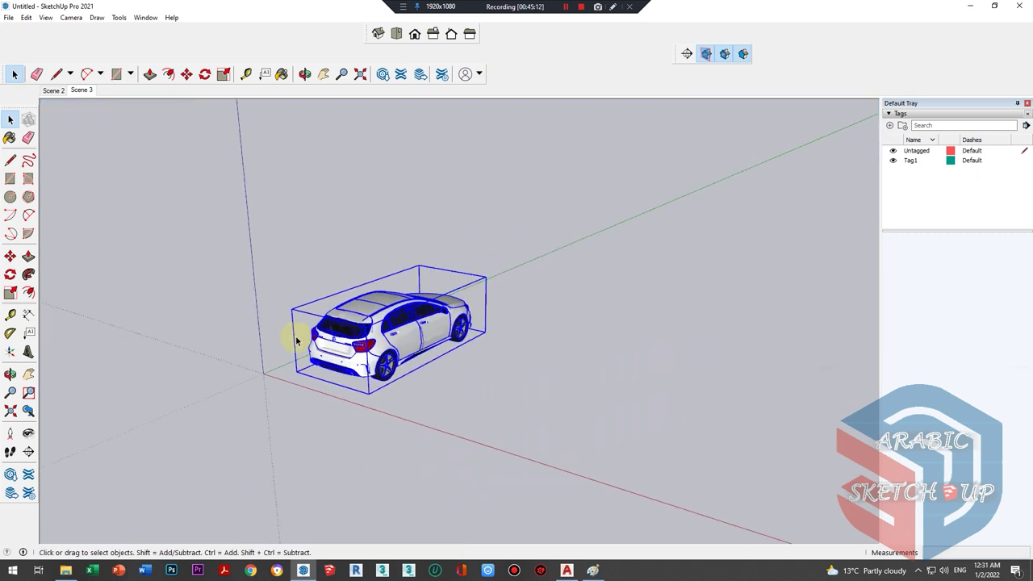
pyautogui.press('Delete')
pyautogui.click(8, 17)
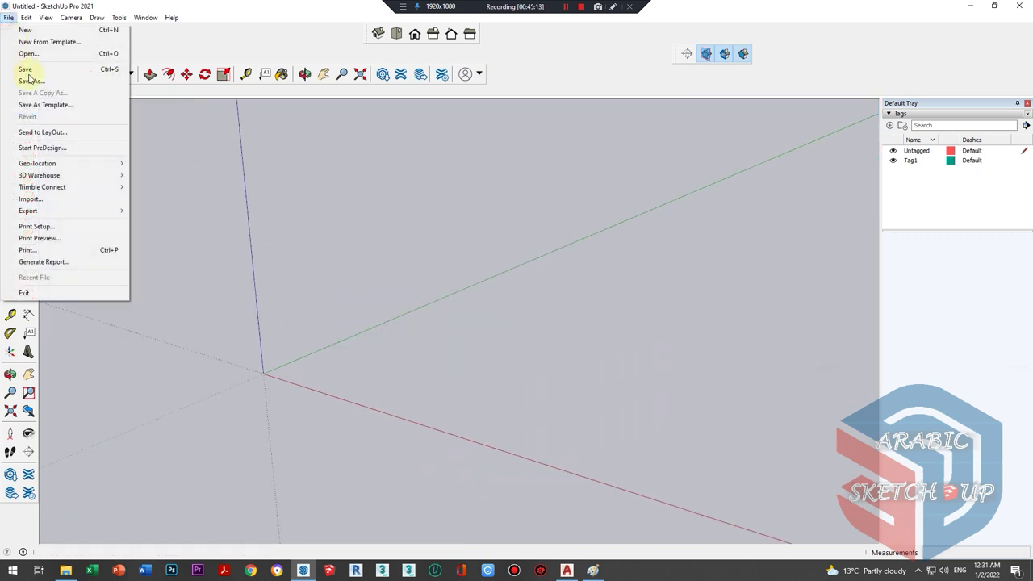
# - Start a new model without saving the car file, then zoom out and orbit
pyautogui.click(41, 32)
pyautogui.click(521, 306)
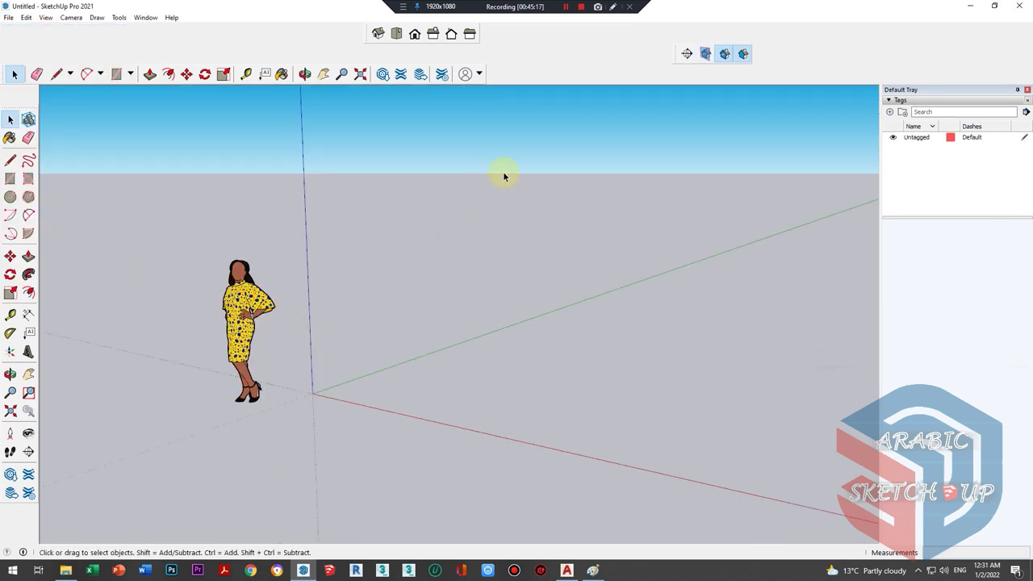
pyautogui.scroll(-3, 396, 356)
pyautogui.scroll(-3, 288, 330)
pyautogui.moveTo(295, 300)
pyautogui.mouseDown(button='middle')
pyautogui.moveTo(311, 307)
pyautogui.moveTo(316, 327)
pyautogui.mouseUp(button='middle')
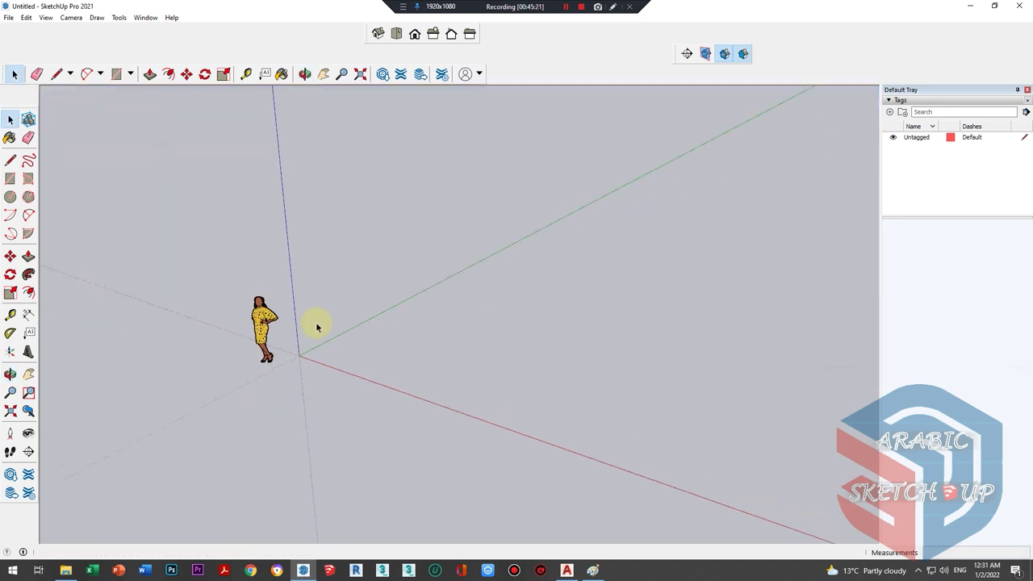
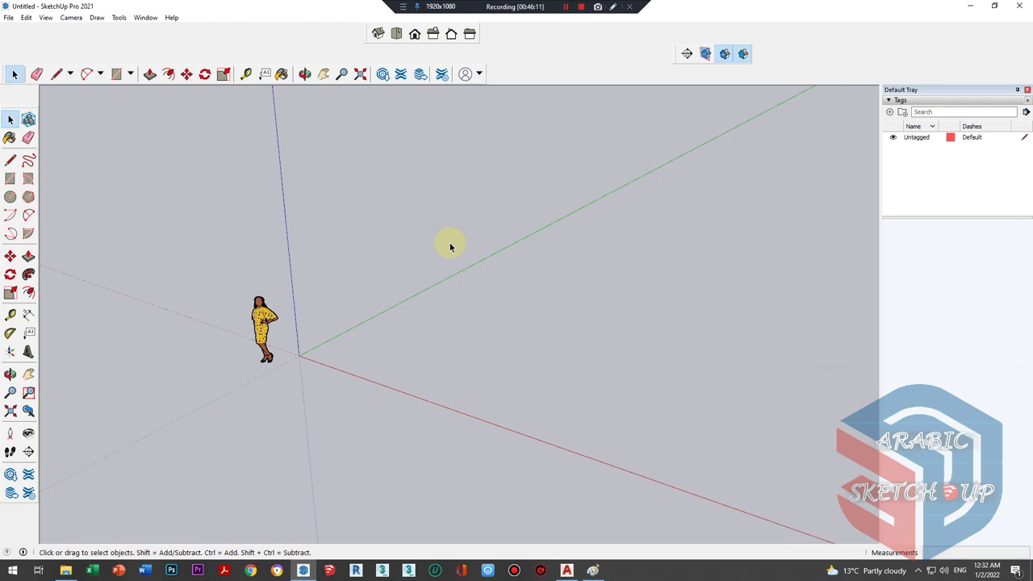
# - Draw a rectangle on the ground near the origin
pyautogui.click(568, 9)
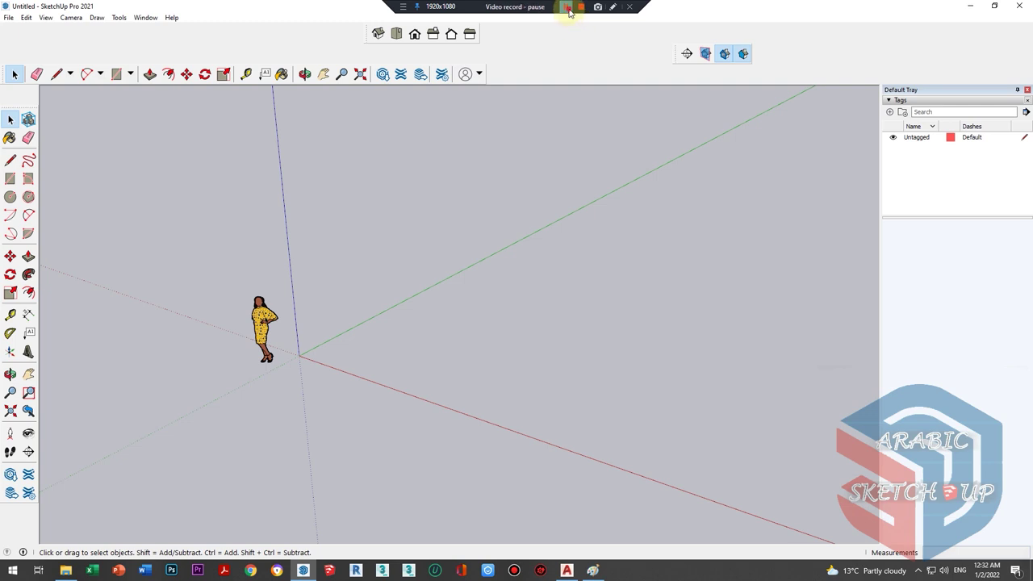
pyautogui.click(568, 9)
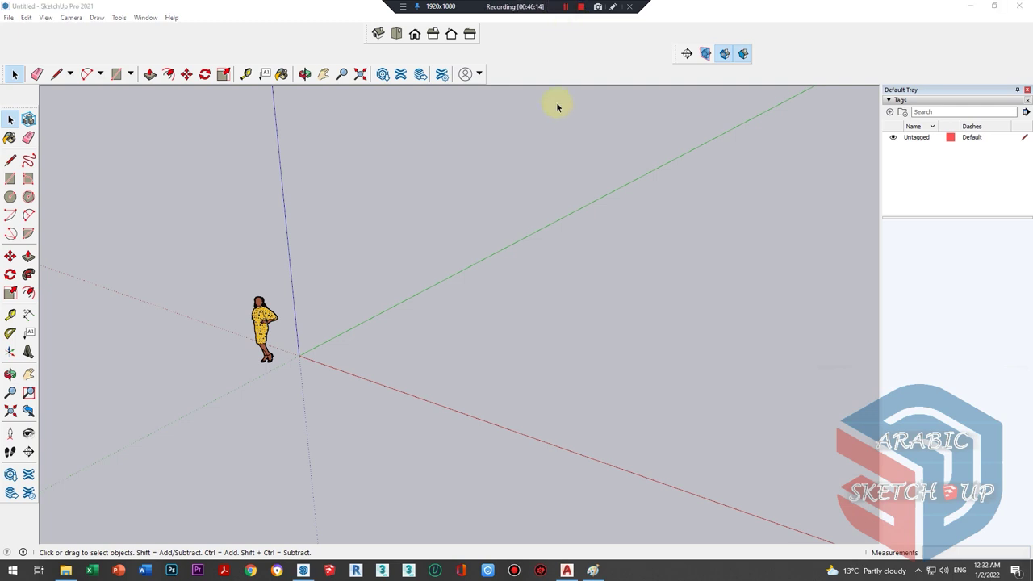
pyautogui.click(10, 178)
pyautogui.scroll(2, 358, 364)
pyautogui.scroll(3, 325, 337)
pyautogui.click(315, 342)
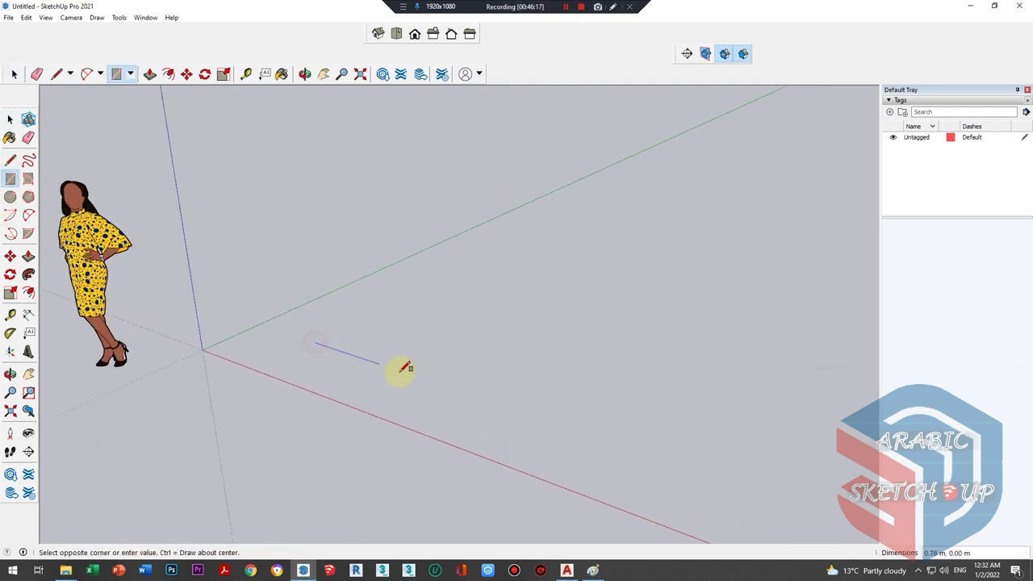
pyautogui.click(356, 405)
pyautogui.press('space')
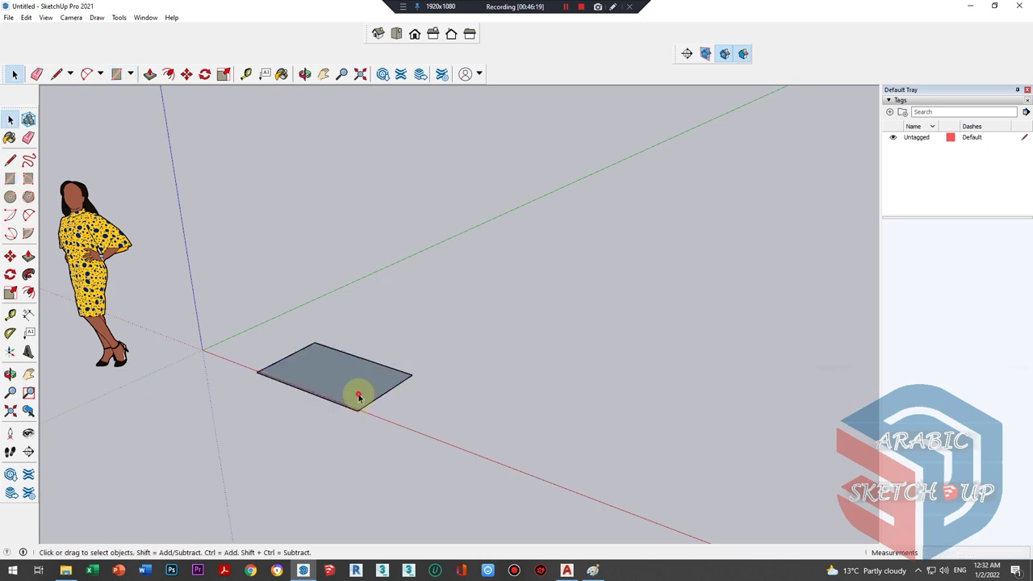
# - Select the rectangle with its edges and make it a group
pyautogui.scroll(2, 357, 395)
pyautogui.doubleClick(357, 395)
pyautogui.rightClick(358, 395)
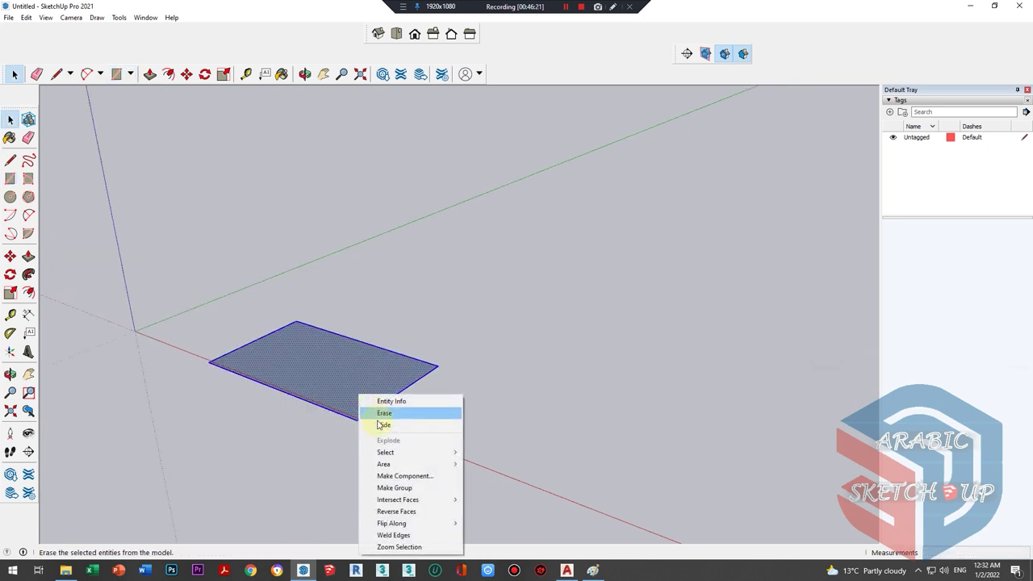
pyautogui.click(387, 487)
pyautogui.scroll(-2, 274, 362)
pyautogui.scroll(-1, 283, 360)
pyautogui.scroll(2, 283, 360)
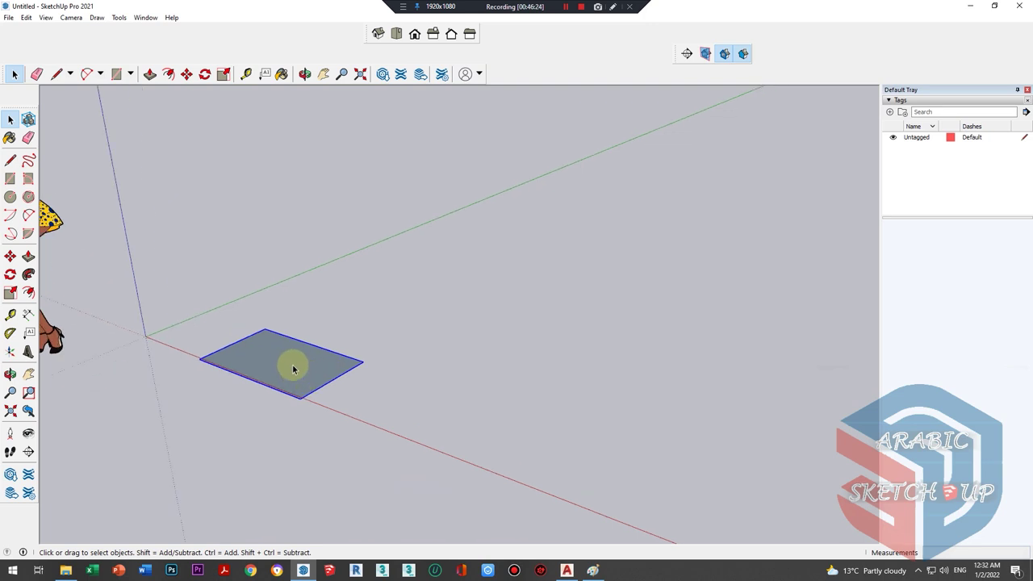
pyautogui.press('m')
pyautogui.press('space')
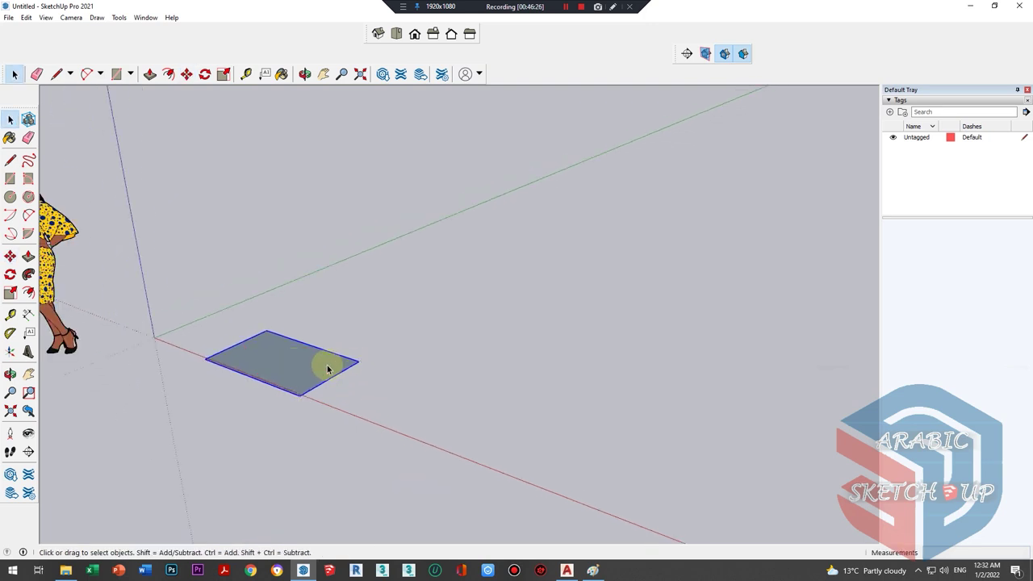
# - Try pulling the grouped rectangle up into a box, then undo and exit the group
pyautogui.doubleClick(330, 363)
pyautogui.press('p')
pyautogui.moveTo(311, 364); pyautogui.dragTo(308, 321)
pyautogui.press('space')
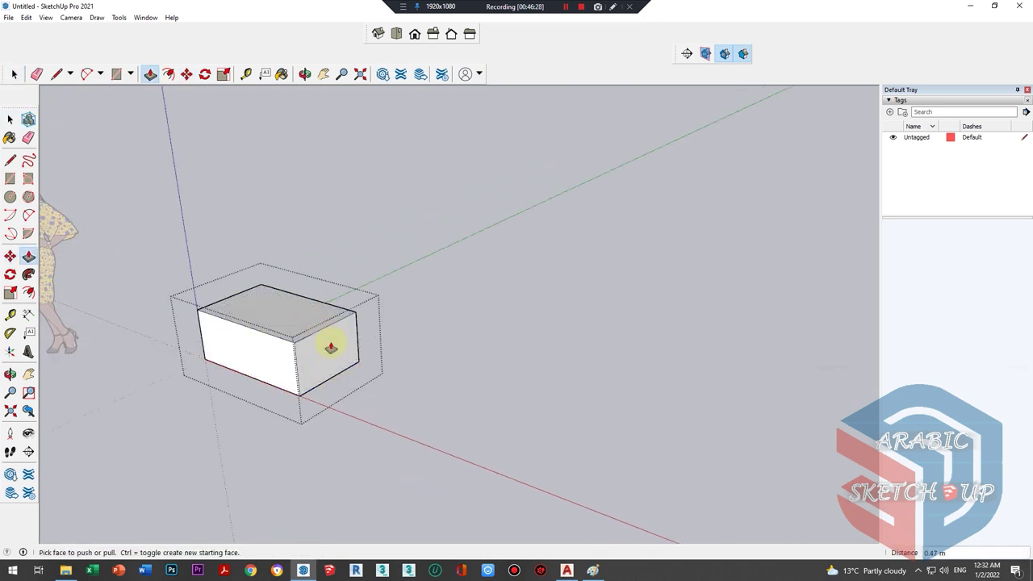
pyautogui.hotkey('ctrl', 'z')
pyautogui.click(459, 384)
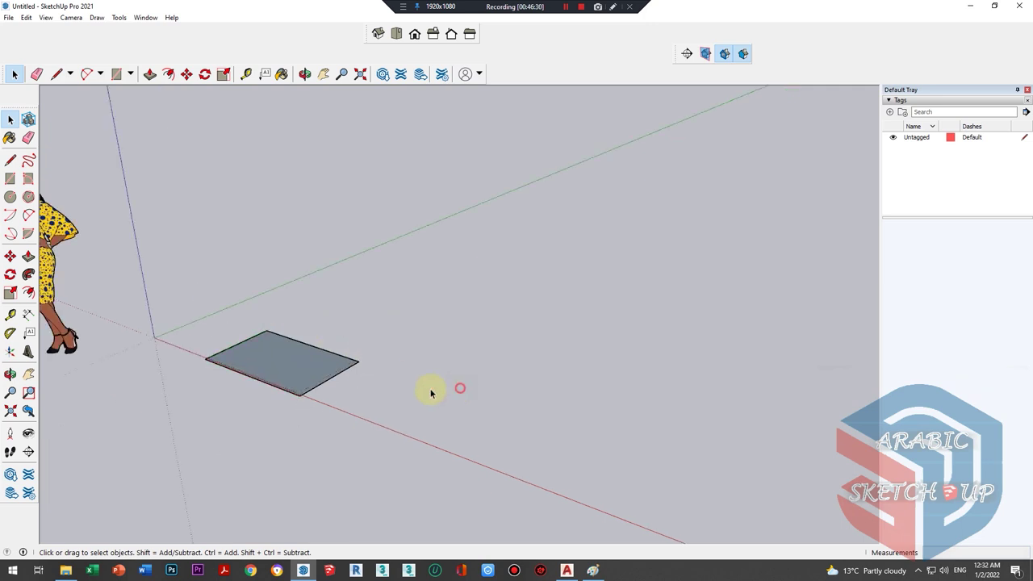
# - Reopen the rectangle group for editing and orbit the view around it
pyautogui.click(321, 368)
pyautogui.scroll(-1, 331, 380)
pyautogui.scroll(2, 351, 384)
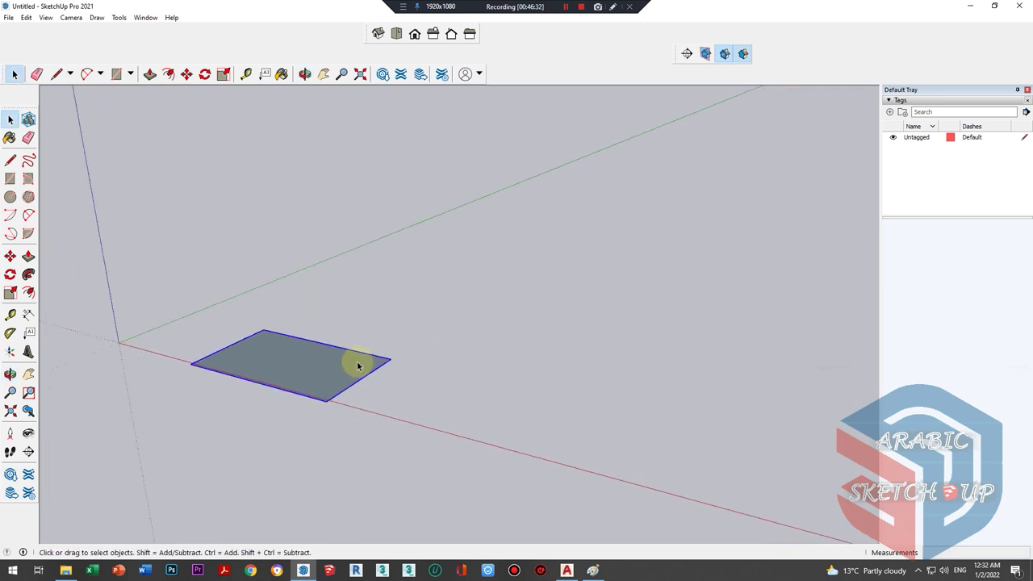
pyautogui.scroll(1, 355, 367)
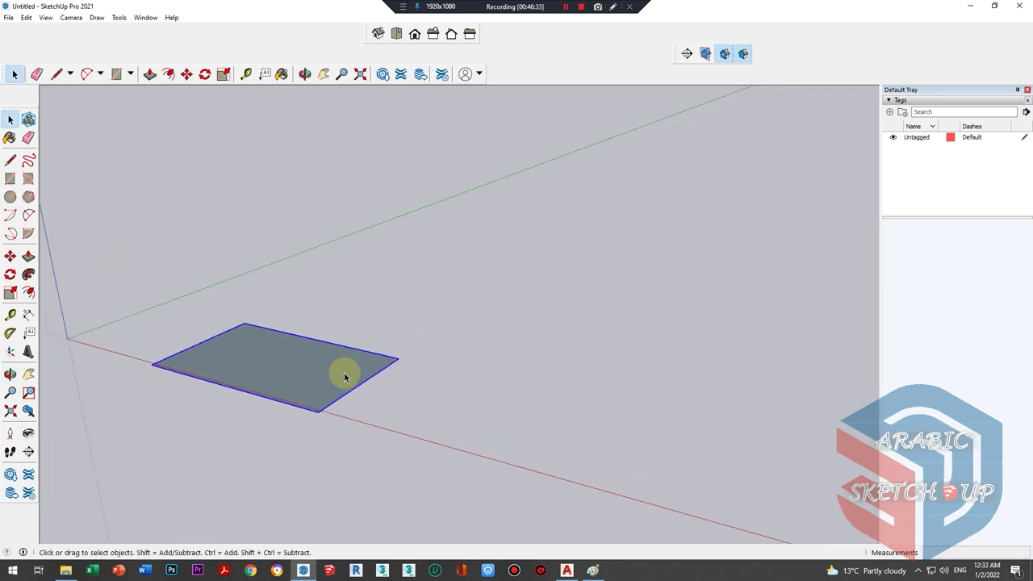
pyautogui.doubleClick(344, 376)
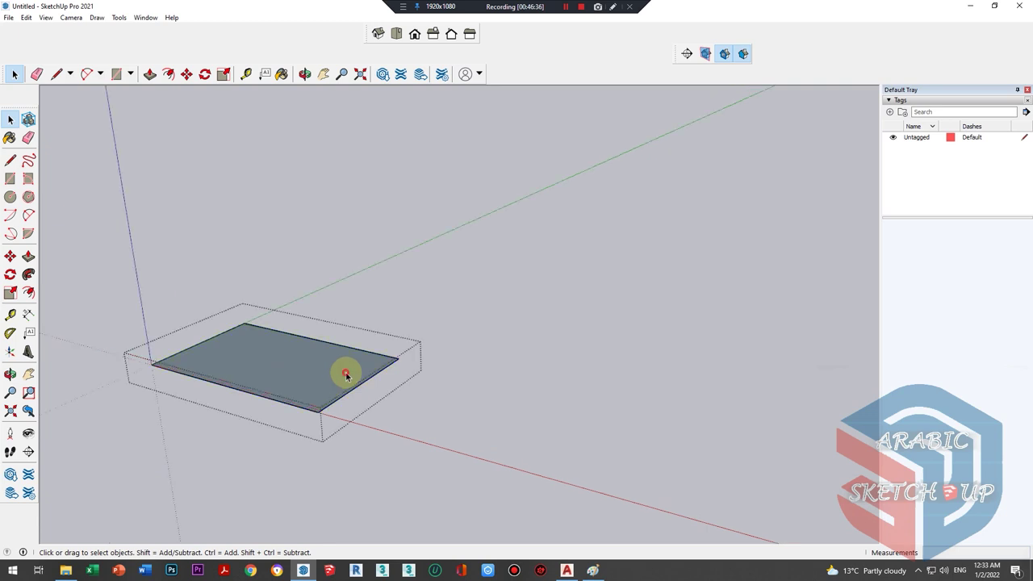
pyautogui.scroll(-2, 344, 376)
pyautogui.scroll(-3, 334, 368)
pyautogui.scroll(-1, 584, 369)
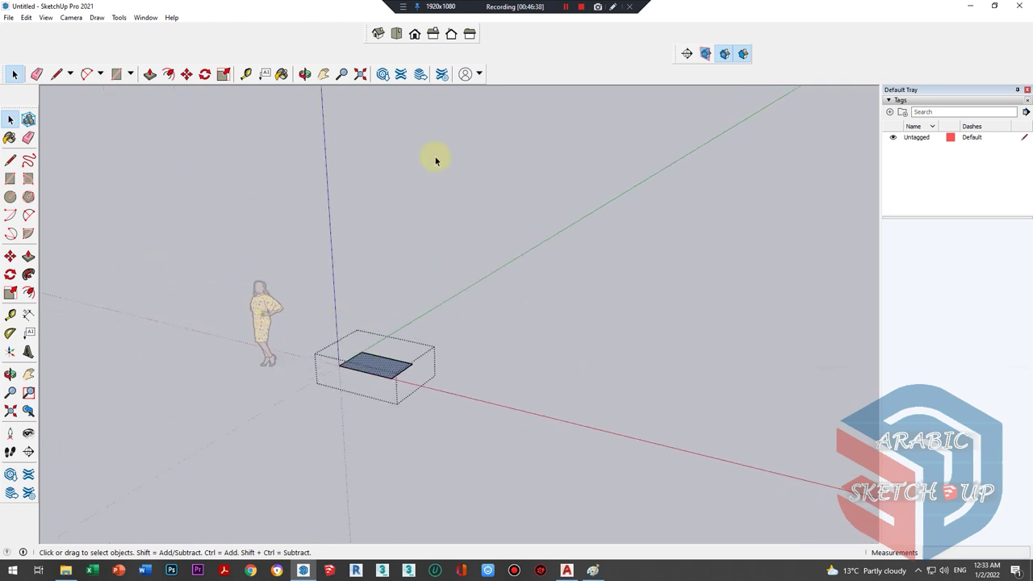
pyautogui.moveTo(386, 331); pyautogui.dragTo(299, 334, button='middle')
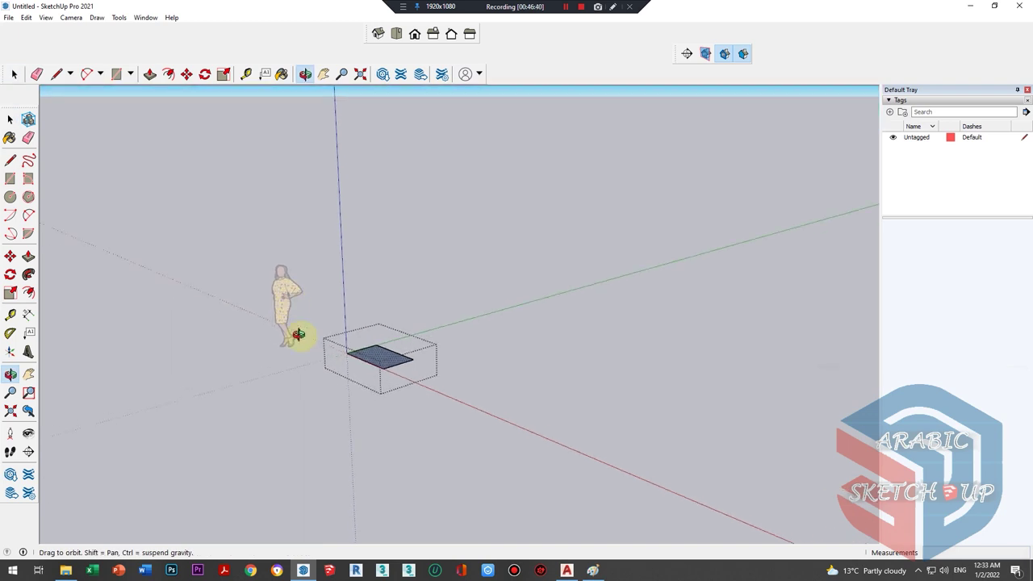
pyautogui.scroll(2, 414, 364)
pyautogui.scroll(2, 363, 369)
pyautogui.scroll(1, 352, 344)
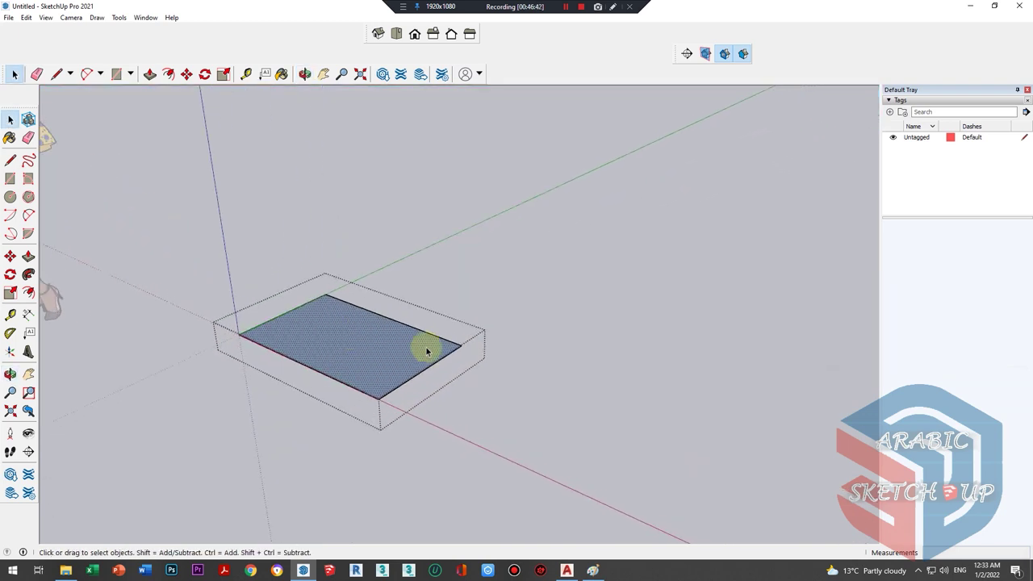
pyautogui.scroll(-1, 426, 345)
# - Push/Pull the rectangle face up into a solid box
pyautogui.press('p')
pyautogui.moveTo(375, 370); pyautogui.dragTo(385, 288)
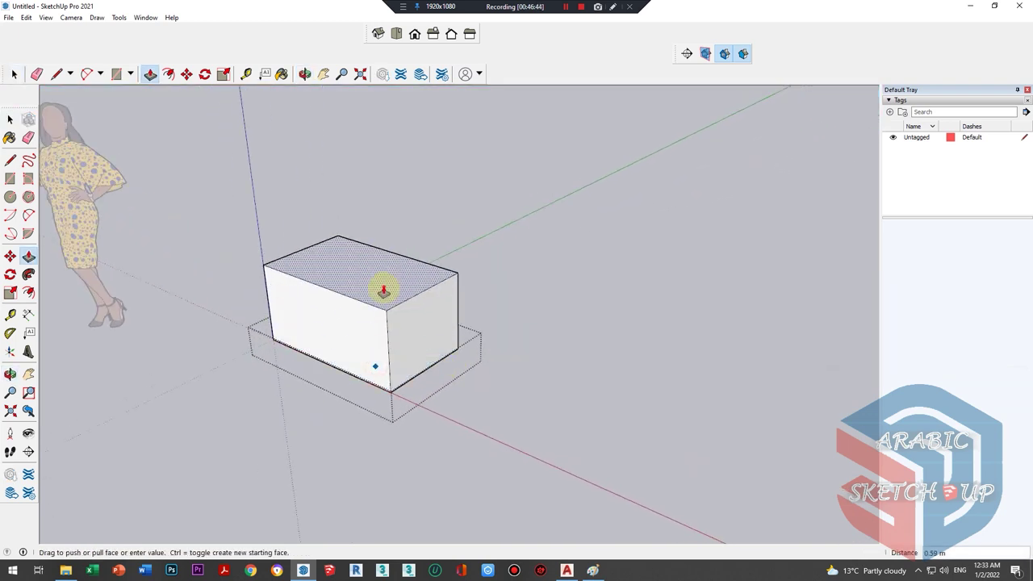
pyautogui.moveTo(384, 288); pyautogui.dragTo(196, 242, button='middle')
pyautogui.press('space')
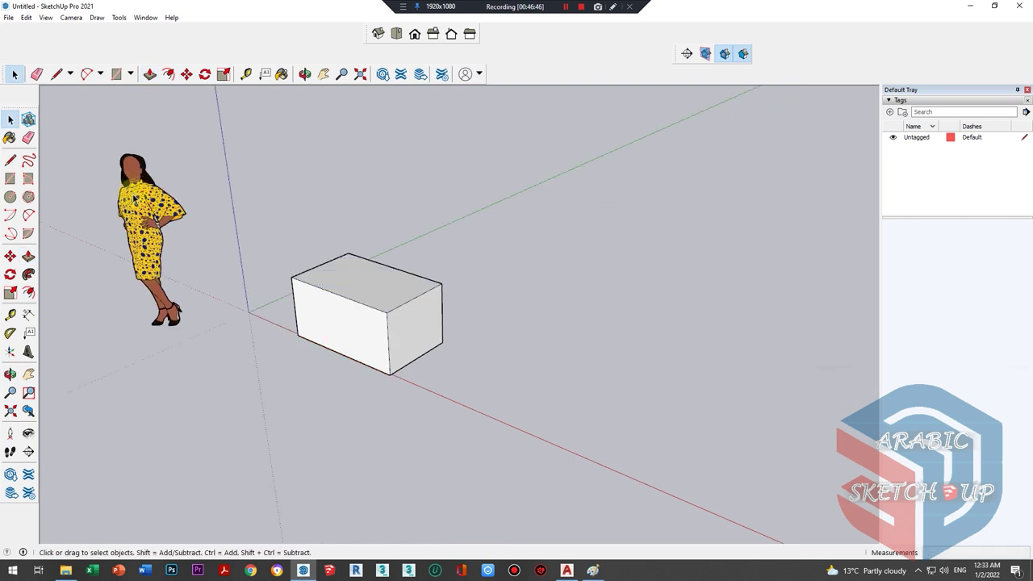
pyautogui.click(146, 198)
pyautogui.scroll(-1, 396, 318)
pyautogui.scroll(-1, 426, 337)
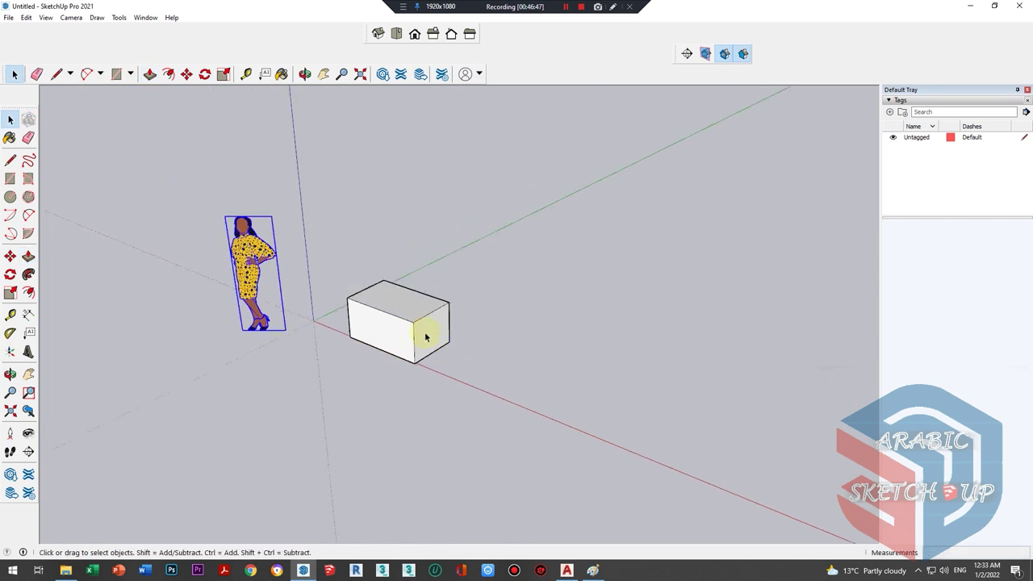
pyautogui.scroll(2, 413, 315)
# - Push the box's front face out to deepen it, then exit the group
pyautogui.click(413, 316)
pyautogui.doubleClick(413, 315)
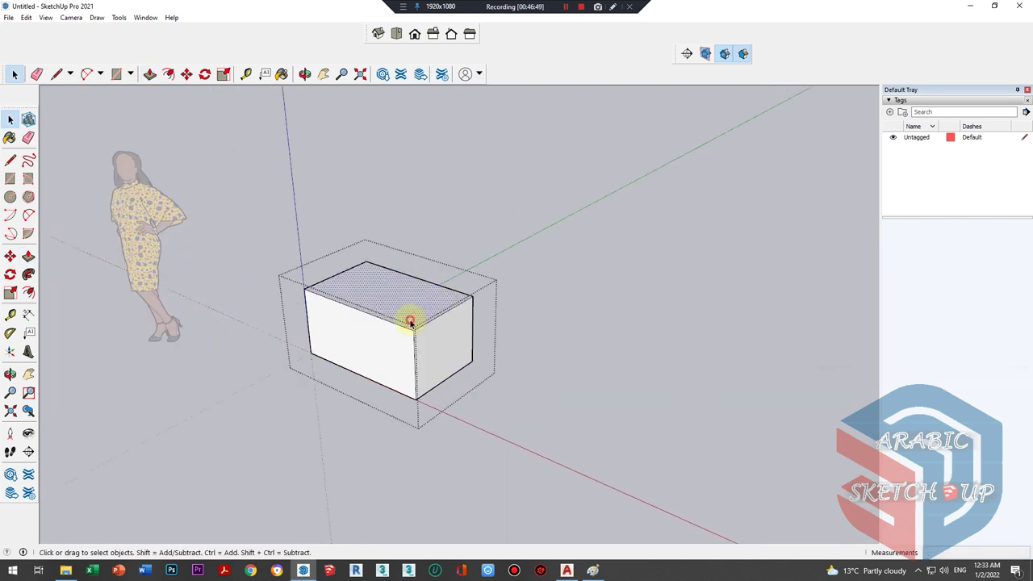
pyautogui.click(392, 350)
pyautogui.press('p')
pyautogui.moveTo(387, 357); pyautogui.dragTo(357, 364)
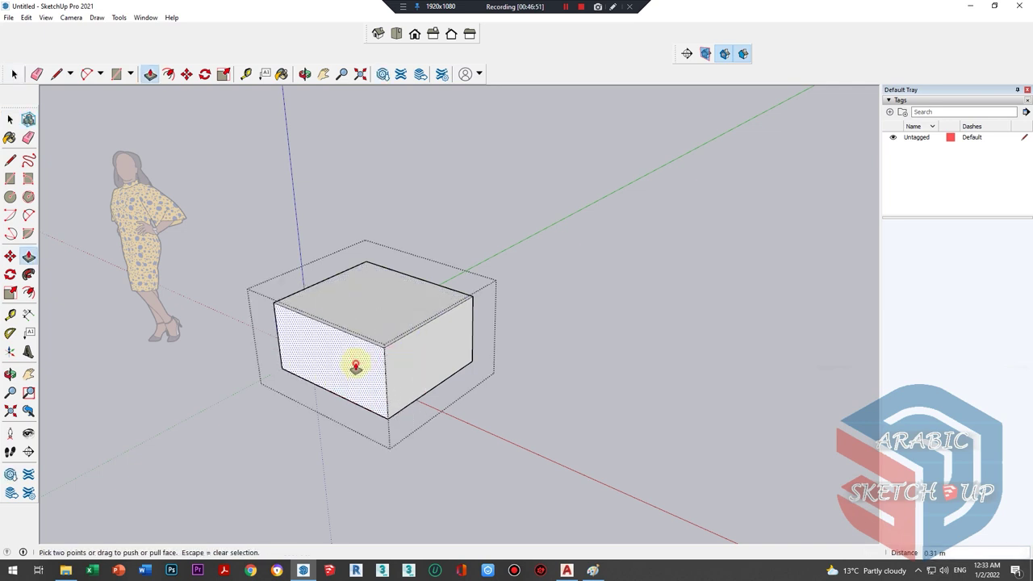
pyautogui.press('space')
pyautogui.scroll(-3, 307, 351)
pyautogui.press('Escape')
pyautogui.scroll(-1, 411, 358)
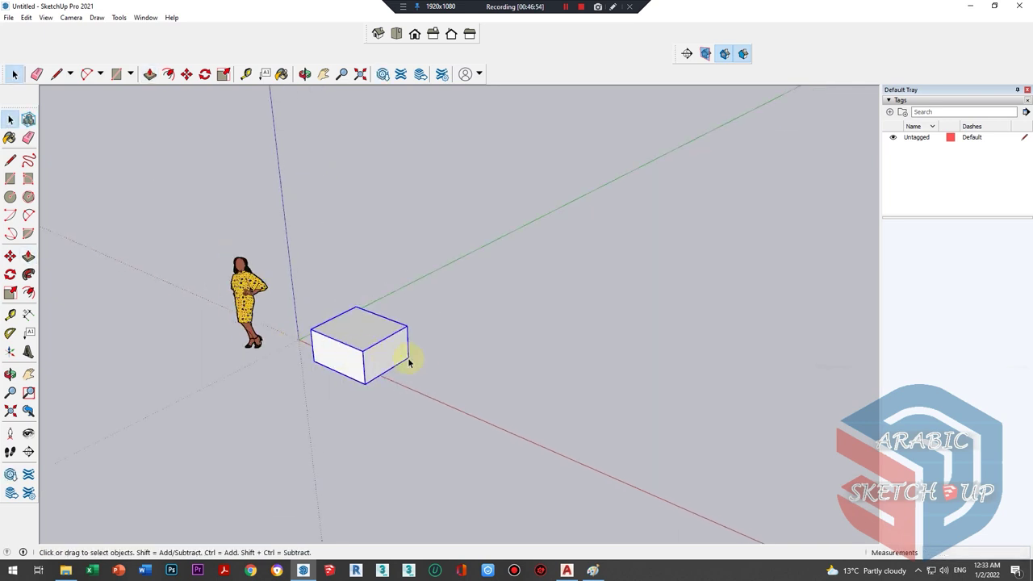
# - Copy the box three times across the ground: behind, to the right, and back-left
pyautogui.press('m')
pyautogui.press('ctrl')
pyautogui.click(409, 358)
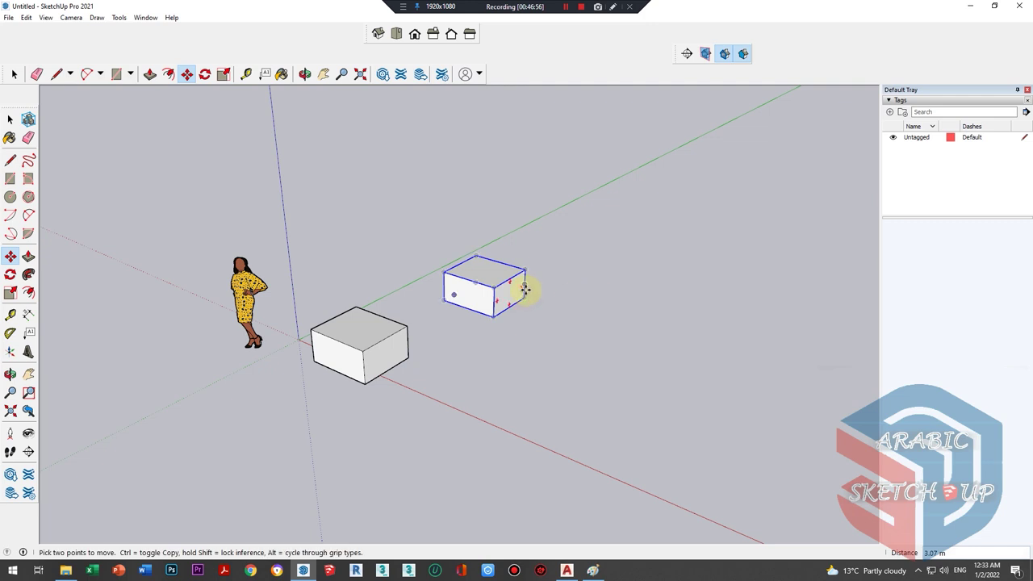
pyautogui.click(653, 288)
pyautogui.press('q')
pyautogui.press('m')
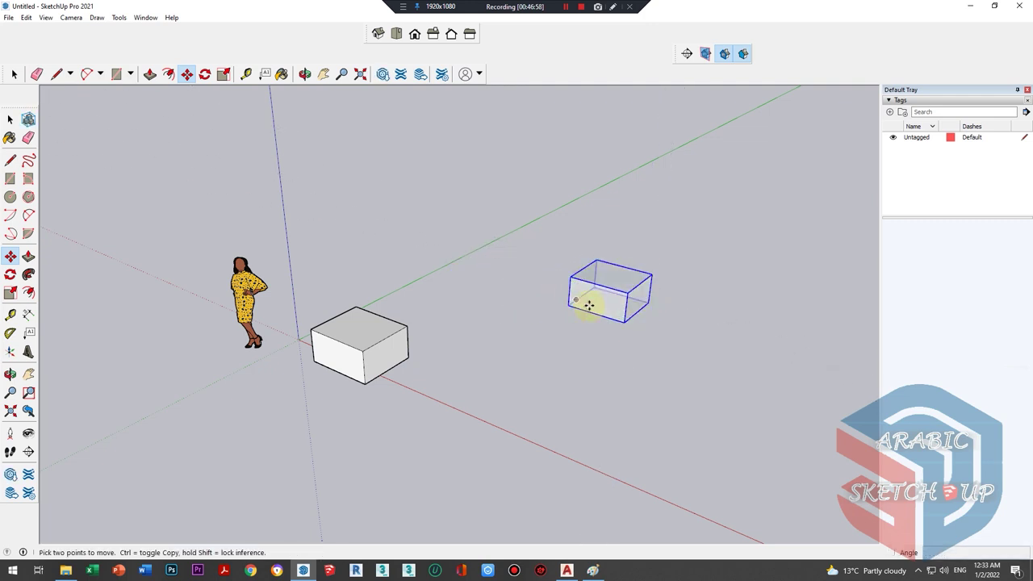
pyautogui.press('ctrl')
pyautogui.click(607, 315)
pyautogui.click(495, 257)
pyautogui.click(501, 258)
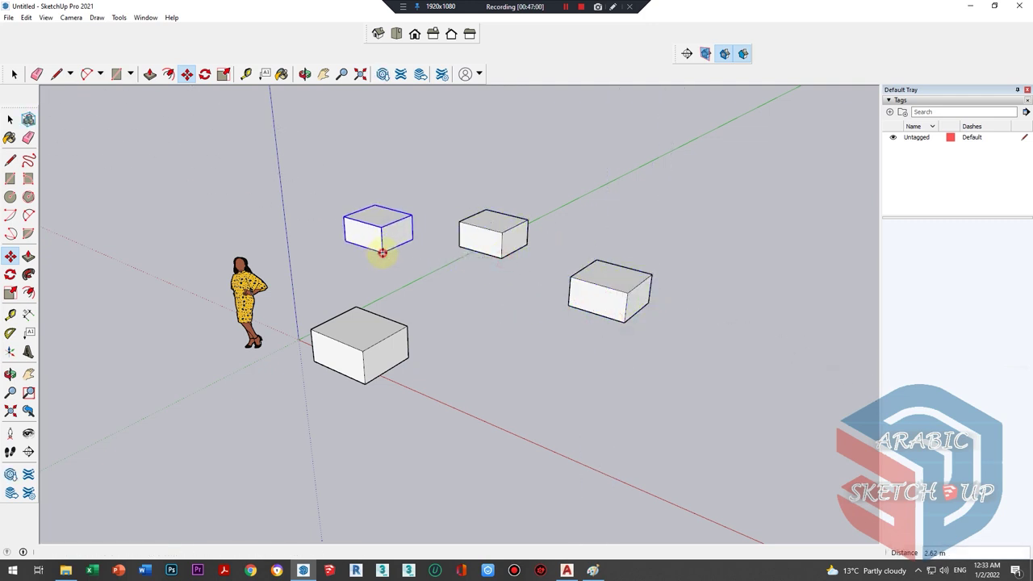
pyautogui.click(380, 254)
pyautogui.press('space')
# - Lower the front box by pushing its top face down
pyautogui.doubleClick(353, 341)
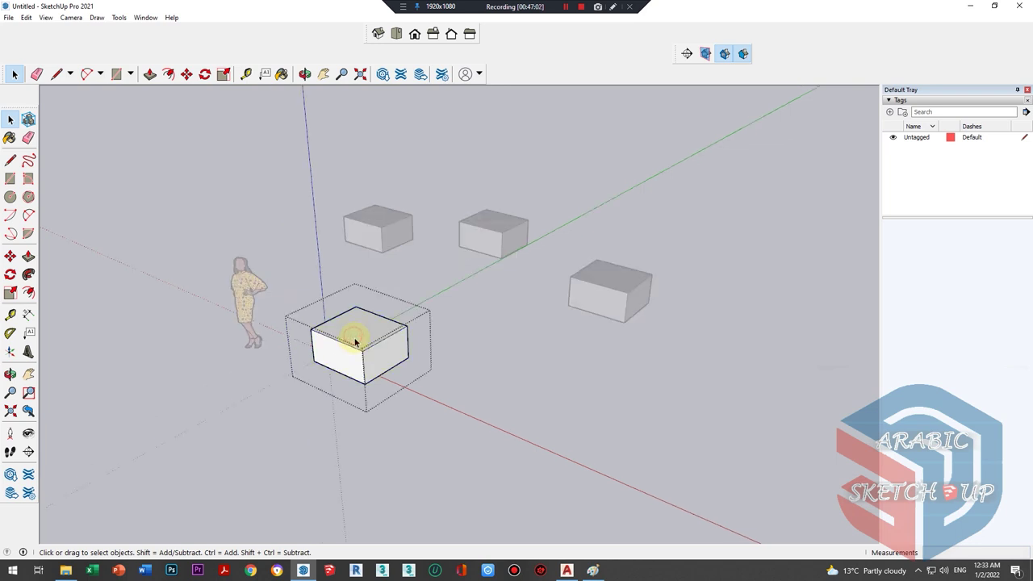
pyautogui.scroll(1, 355, 342)
pyautogui.press('p')
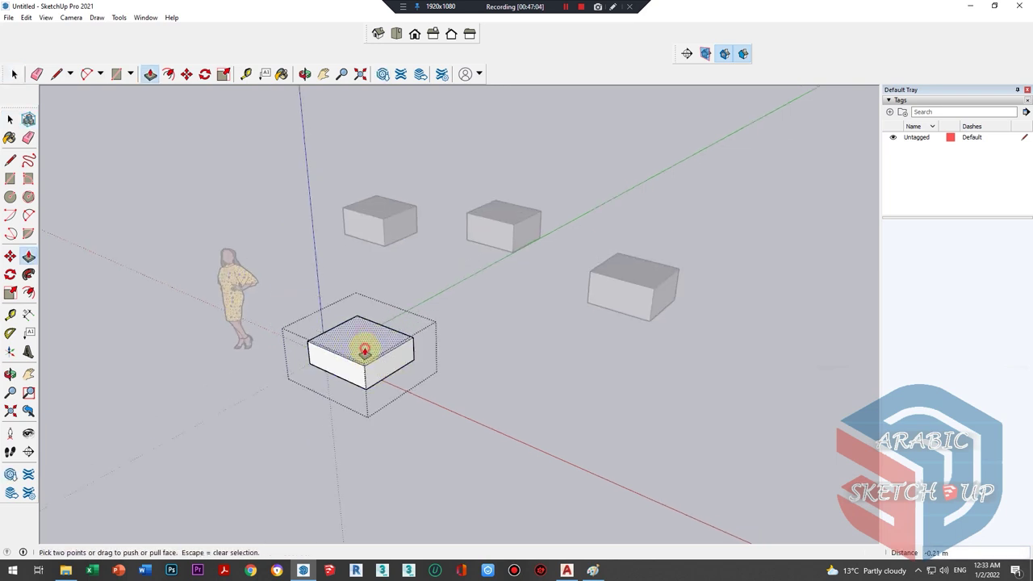
pyautogui.press('space')
pyautogui.click(438, 262)
pyautogui.scroll(-1, 438, 267)
pyautogui.scroll(-2, 275, 339)
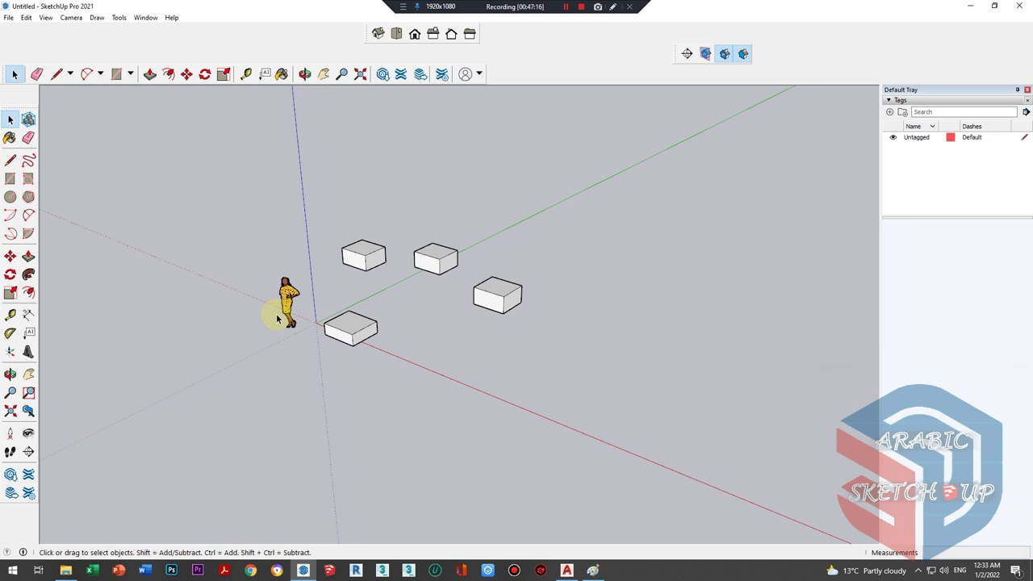
# - Draw a new rectangle on the ground plane
pyautogui.scroll(-2, 242, 307)
pyautogui.scroll(2, 238, 293)
pyautogui.click(10, 178)
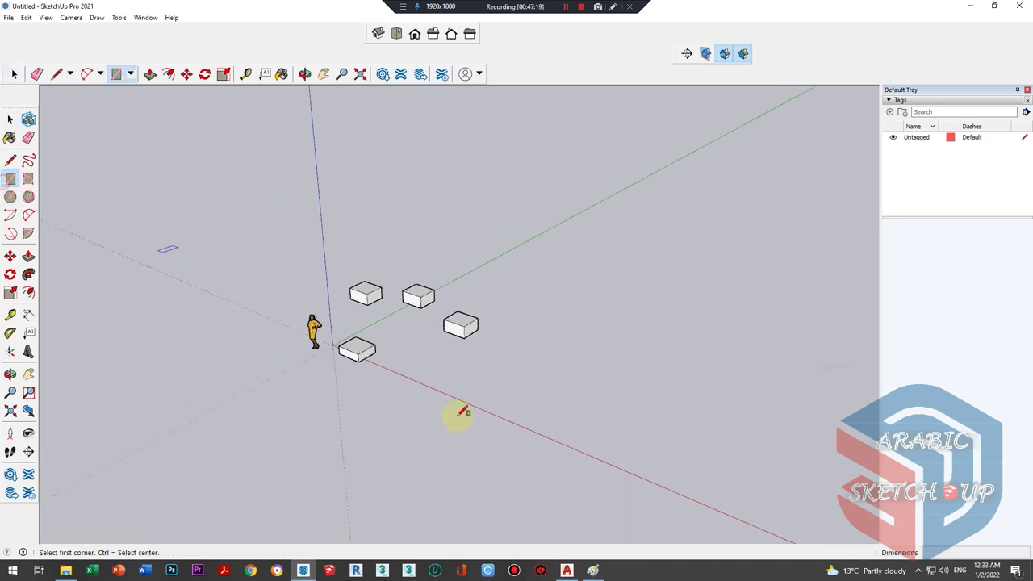
pyautogui.scroll(1, 419, 388)
pyautogui.click(388, 376)
pyautogui.click(406, 439)
pyautogui.press('space')
# - Make the rectangle face a component named 'table'
pyautogui.click(404, 416)
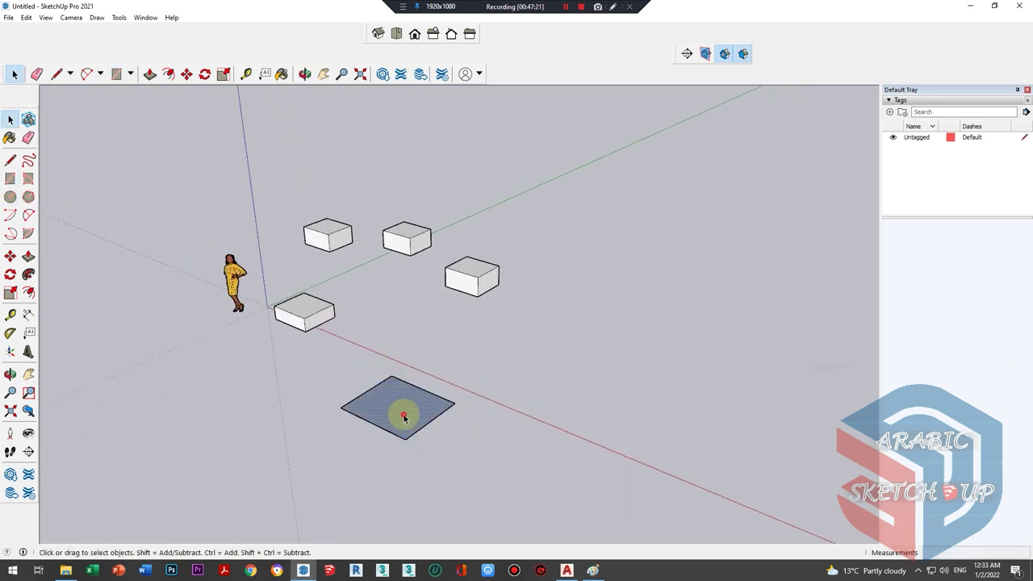
pyautogui.rightClick(404, 416)
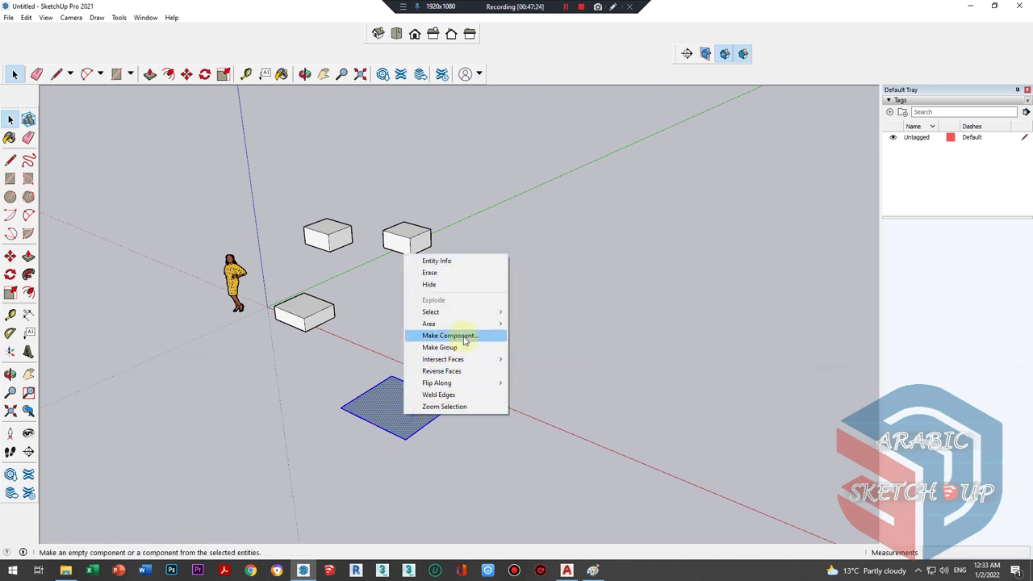
pyautogui.click(465, 338)
pyautogui.write('table')
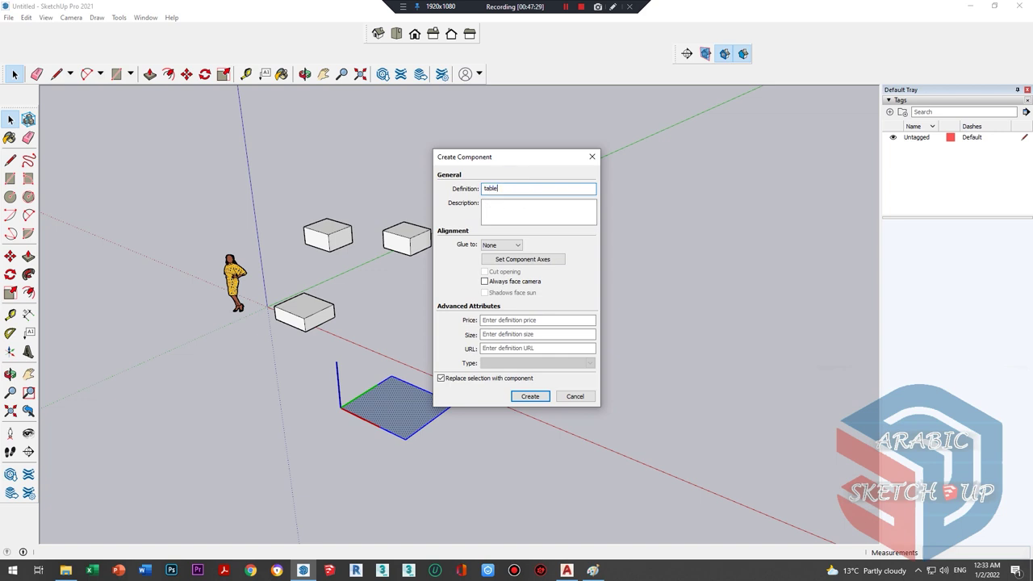
pyautogui.click(530, 396)
pyautogui.scroll(2, 412, 456)
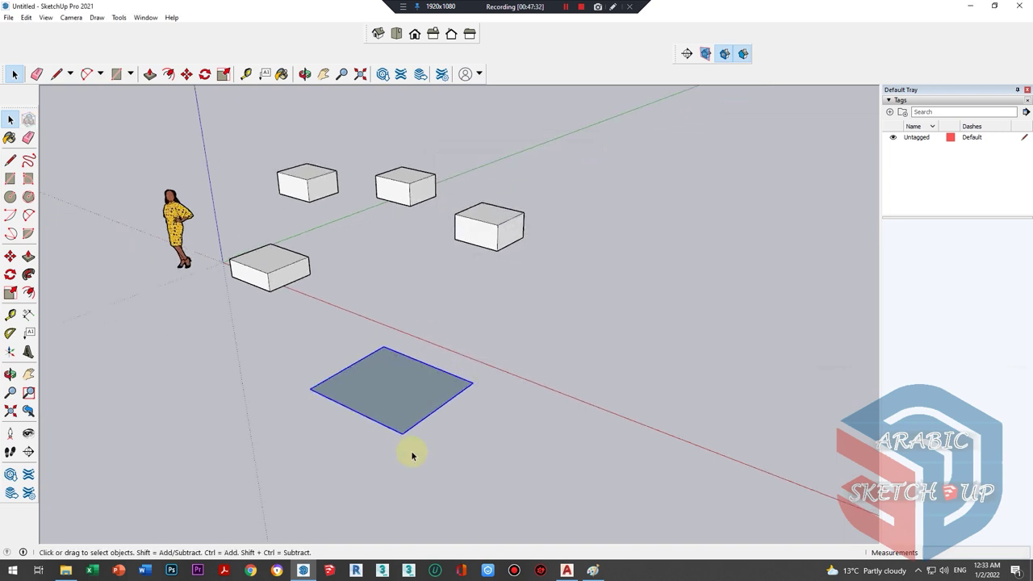
# - Pull the table component's face up into a box
pyautogui.doubleClick(406, 401)
pyautogui.press('p')
pyautogui.moveTo(405, 408); pyautogui.dragTo(404, 362)
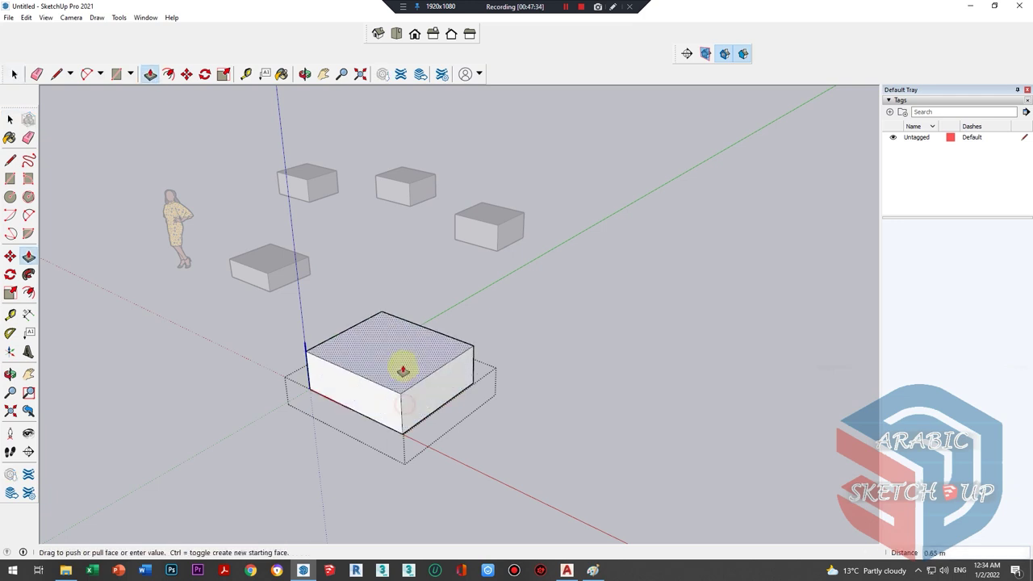
pyautogui.press('space')
pyautogui.press('Escape')
# - Copy the table box three times along the red axis, making a row of four
pyautogui.moveTo(429, 399); pyautogui.dragTo(390, 390, button='middle')
pyautogui.click(389, 391)
pyautogui.scroll(-1, 390, 390)
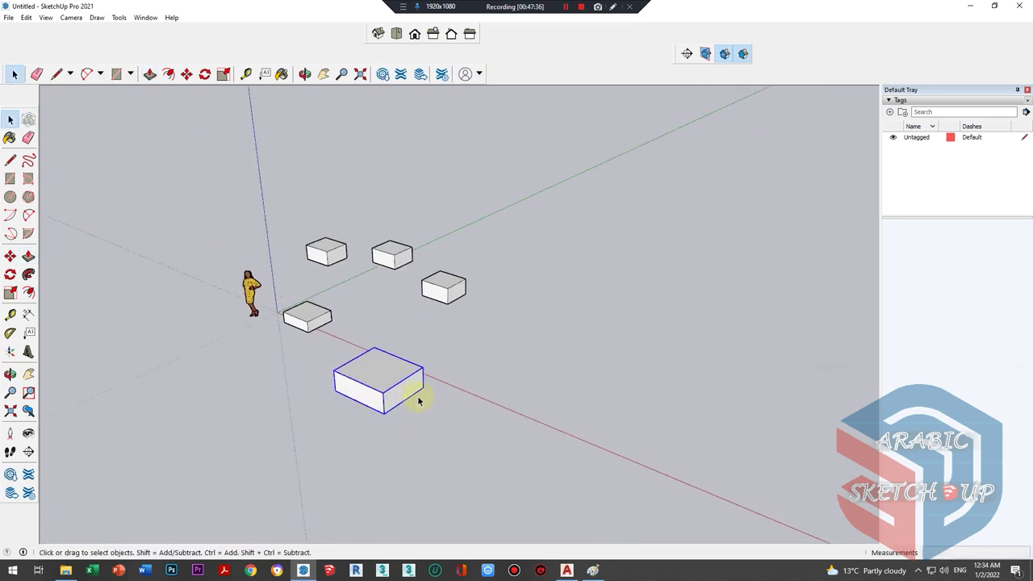
pyautogui.press('m')
pyautogui.keyDown('ctrl'); pyautogui.click(429, 389); pyautogui.keyUp('ctrl')
pyautogui.click(567, 388)
pyautogui.keyDown('ctrl'); pyautogui.click(576, 385); pyautogui.keyUp('ctrl')
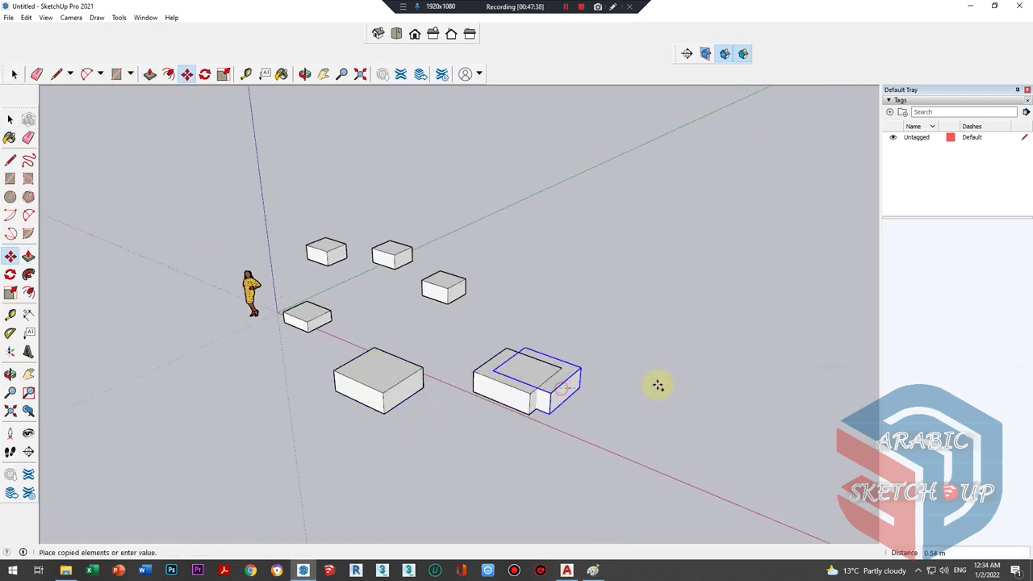
pyautogui.click(682, 393)
pyautogui.keyDown('ctrl'); pyautogui.click(692, 389); pyautogui.keyUp('ctrl')
pyautogui.click(787, 447)
pyautogui.press('space')
pyautogui.scroll(-1, 637, 392)
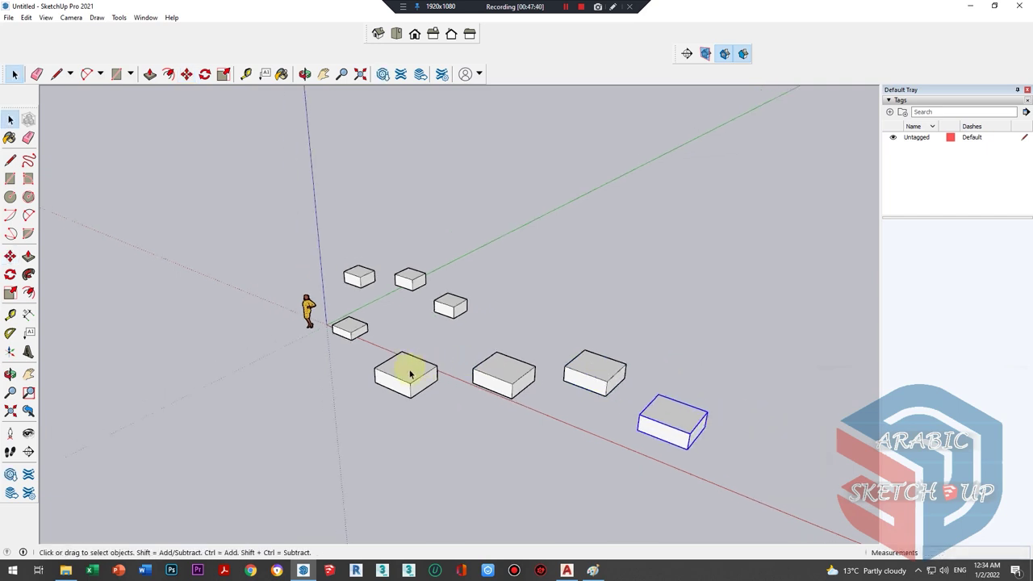
pyautogui.scroll(3, 404, 368)
pyautogui.moveTo(365, 360)
pyautogui.mouseDown(button='middle')
pyautogui.moveTo(415, 396)
pyautogui.moveTo(472, 391)
pyautogui.mouseUp(button='middle')
# - Inside the front-left table box, draw circular discs beside and behind it
pyautogui.scroll(-2, 477, 417)
pyautogui.scroll(3, 396, 380)
pyautogui.doubleClick(396, 380)
pyautogui.scroll(1, 472, 390)
pyautogui.click(11, 197)
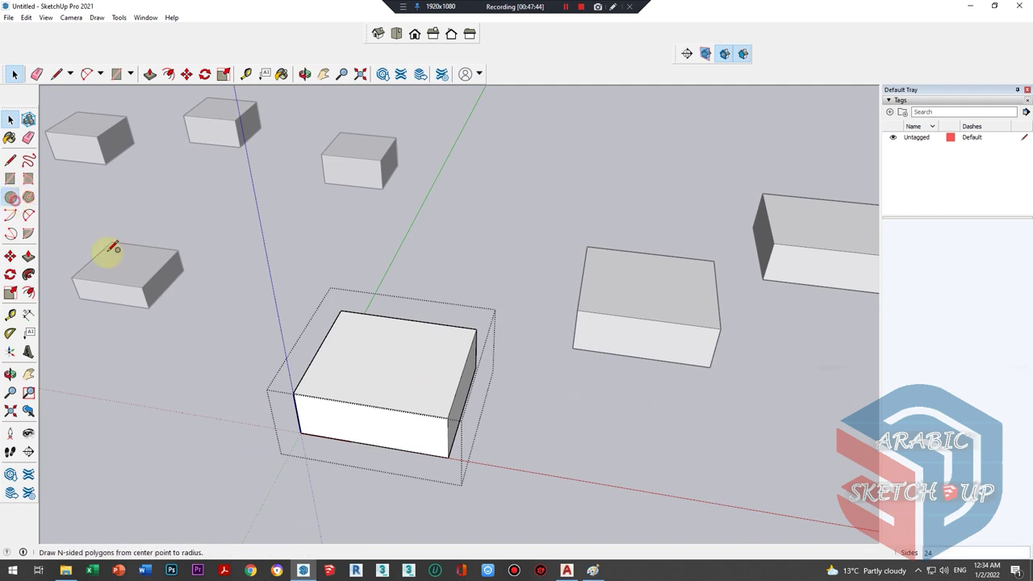
pyautogui.click(523, 417)
pyautogui.click(548, 423)
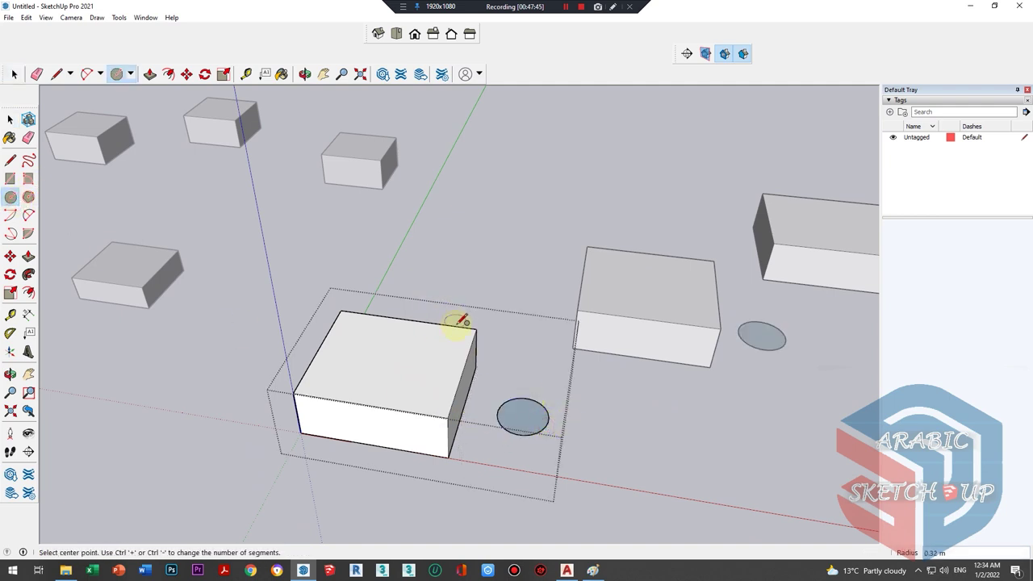
pyautogui.moveTo(455, 322)
pyautogui.mouseDown(button='middle')
pyautogui.moveTo(392, 392)
pyautogui.moveTo(392, 330)
pyautogui.mouseUp(button='middle')
pyautogui.click(386, 323)
pyautogui.click(407, 323)
# - Draw two more discs on the box's far side and in front
pyautogui.press('o')
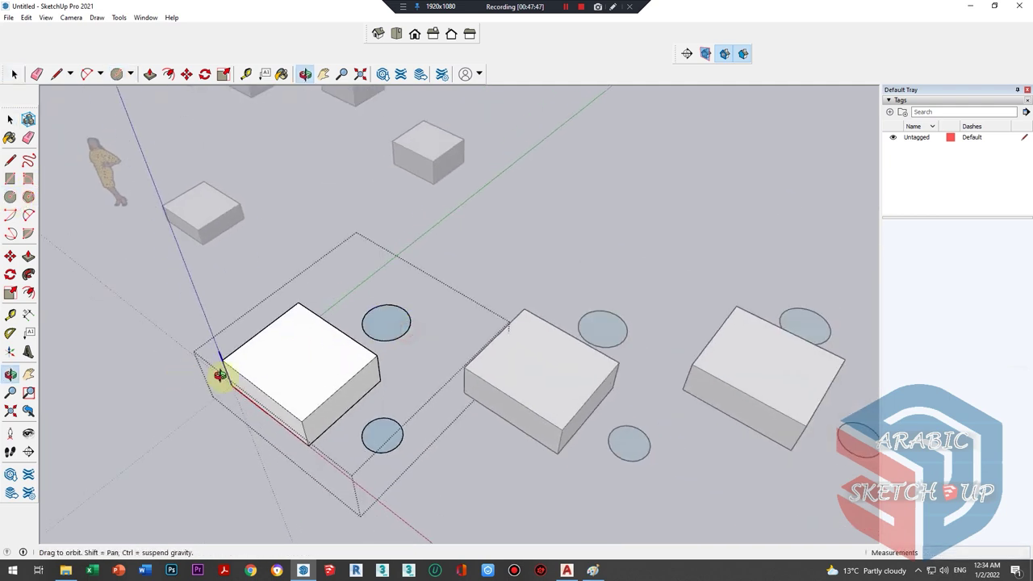
pyautogui.moveTo(219, 374); pyautogui.dragTo(323, 396, button='middle')
pyautogui.click(312, 428)
pyautogui.click(334, 426)
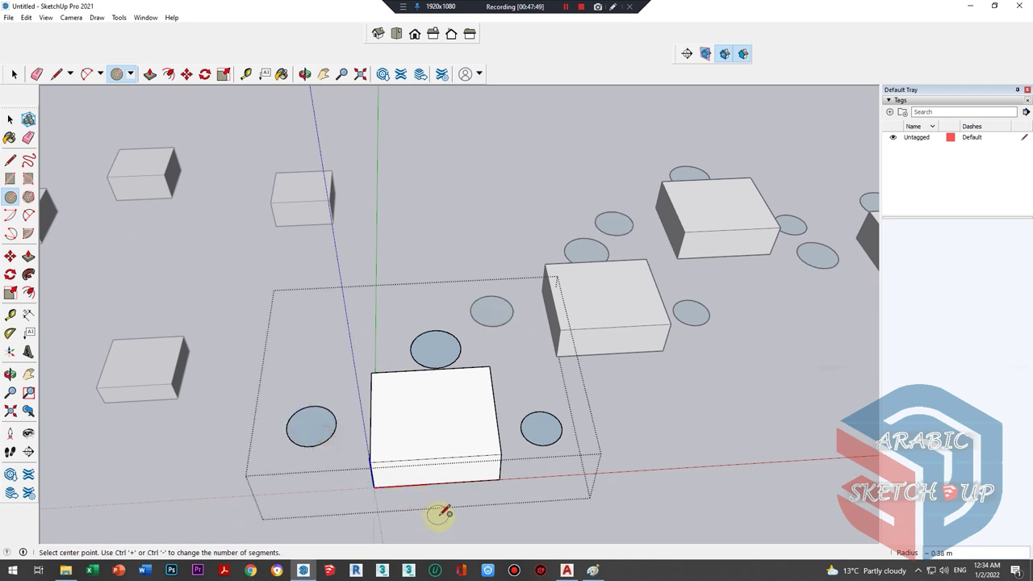
pyautogui.click(439, 517)
pyautogui.click(457, 520)
# - Sketch a closed freehand shape on the box's top face
pyautogui.moveTo(300, 350); pyautogui.dragTo(456, 395, button='middle')
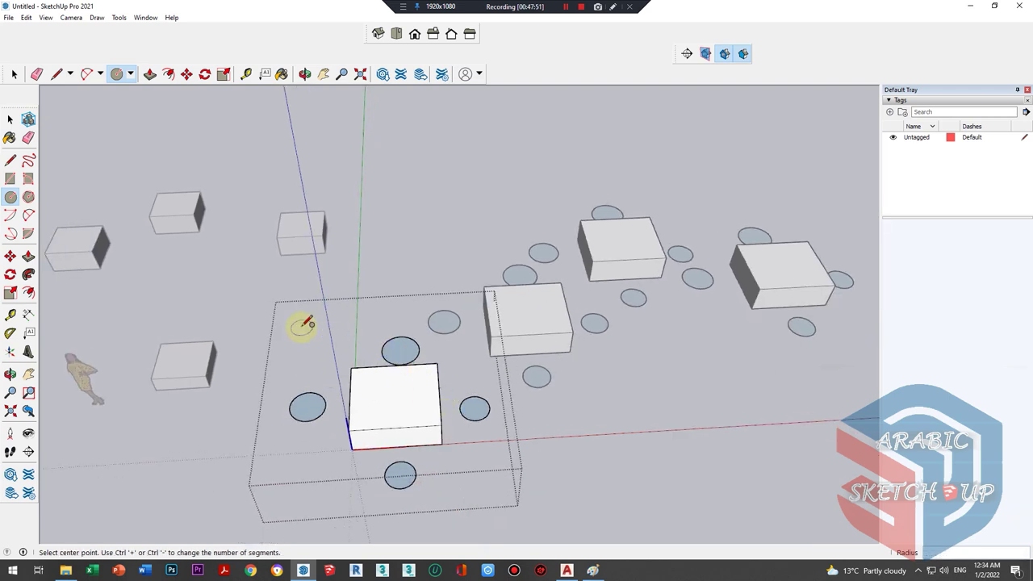
pyautogui.moveTo(303, 324); pyautogui.dragTo(250, 318, button='middle')
pyautogui.scroll(3, 325, 387)
pyautogui.press('space')
pyautogui.scroll(3, 347, 303)
pyautogui.click(347, 303)
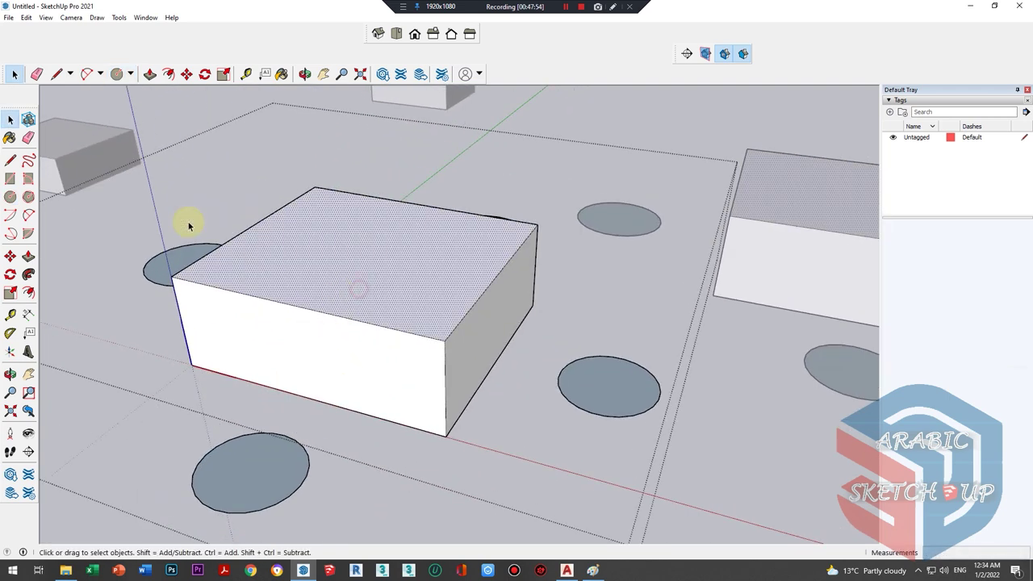
pyautogui.click(28, 159)
pyautogui.click(10, 160)
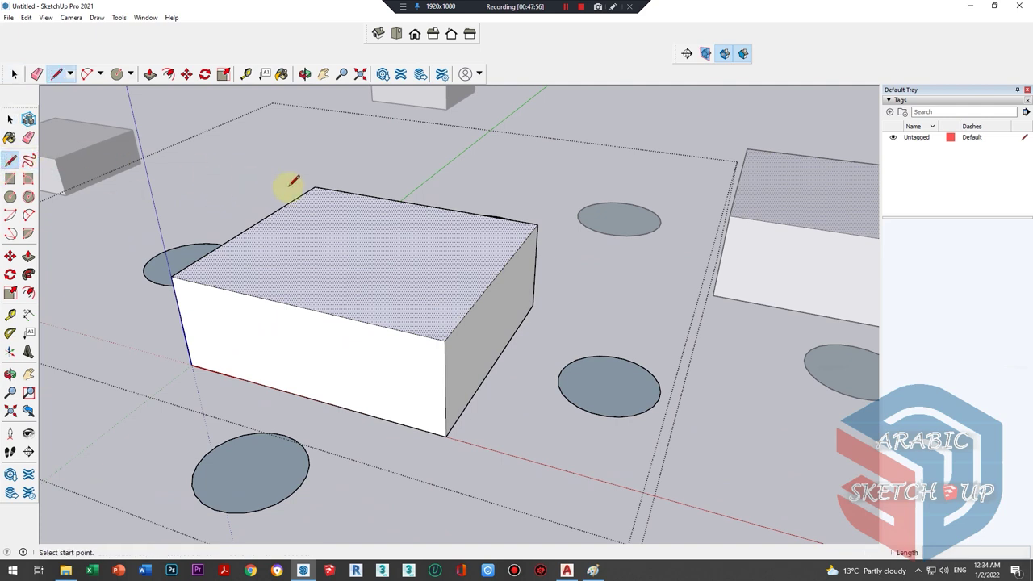
pyautogui.click(28, 215)
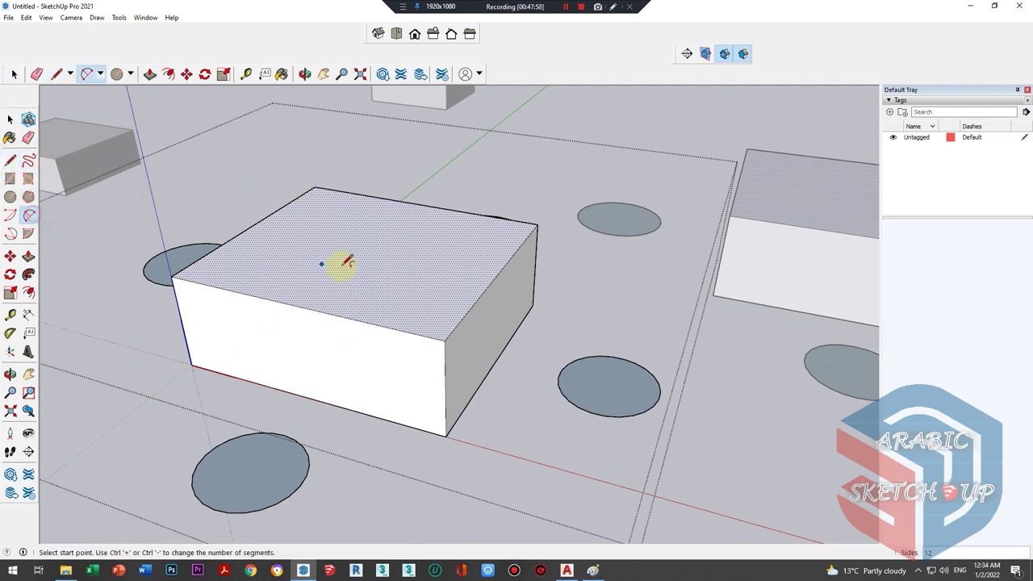
pyautogui.click(29, 160)
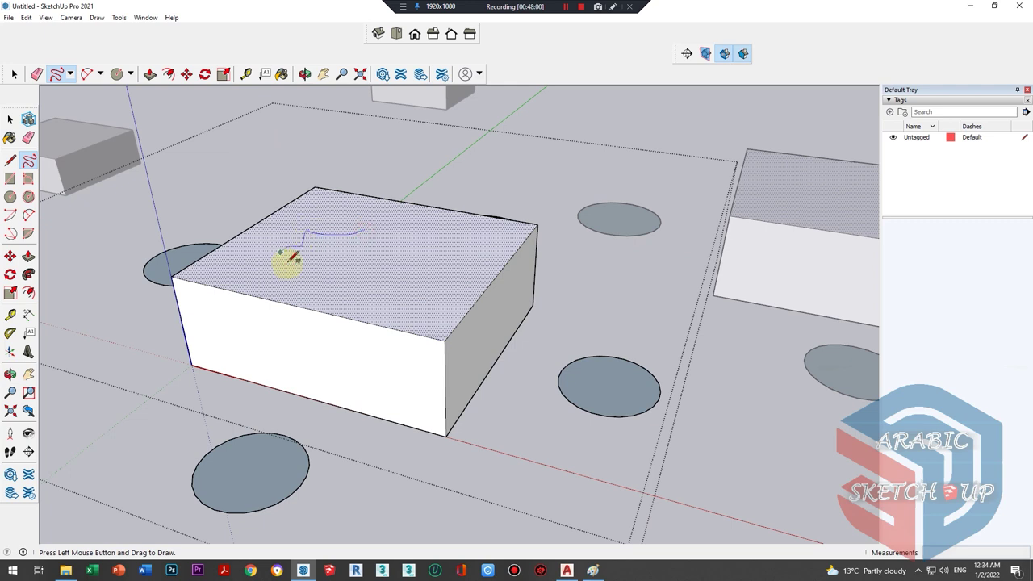
pyautogui.moveTo(367, 227); pyautogui.dragTo(369, 227)
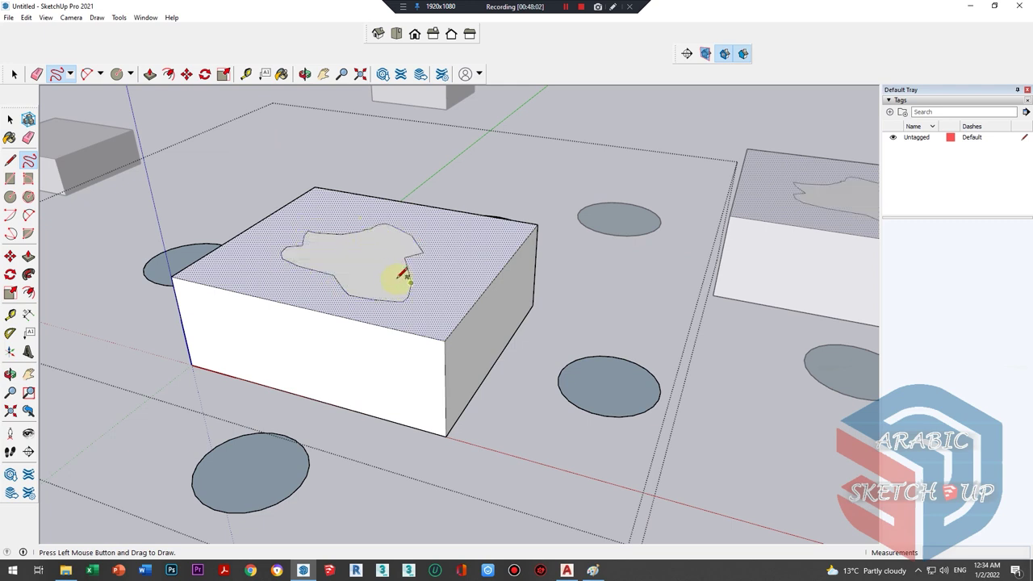
# - Push the freehand face down into a recess in the box top
pyautogui.press('space')
pyautogui.click(363, 260)
pyautogui.press('p')
pyautogui.moveTo(363, 262); pyautogui.dragTo(362, 277)
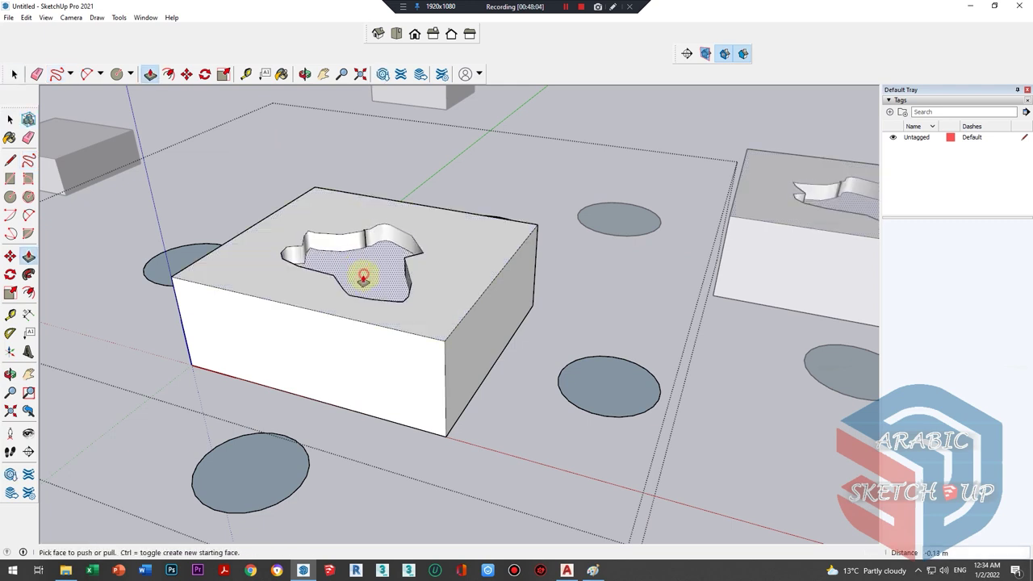
# - Draw a semicircular arch on the box's front face with the Arc tool
pyautogui.moveTo(362, 277)
pyautogui.mouseDown(button='middle')
pyautogui.moveTo(288, 349)
pyautogui.moveTo(323, 295)
pyautogui.moveTo(396, 238)
pyautogui.moveTo(267, 307)
pyautogui.mouseUp(button='middle')
pyautogui.press('space')
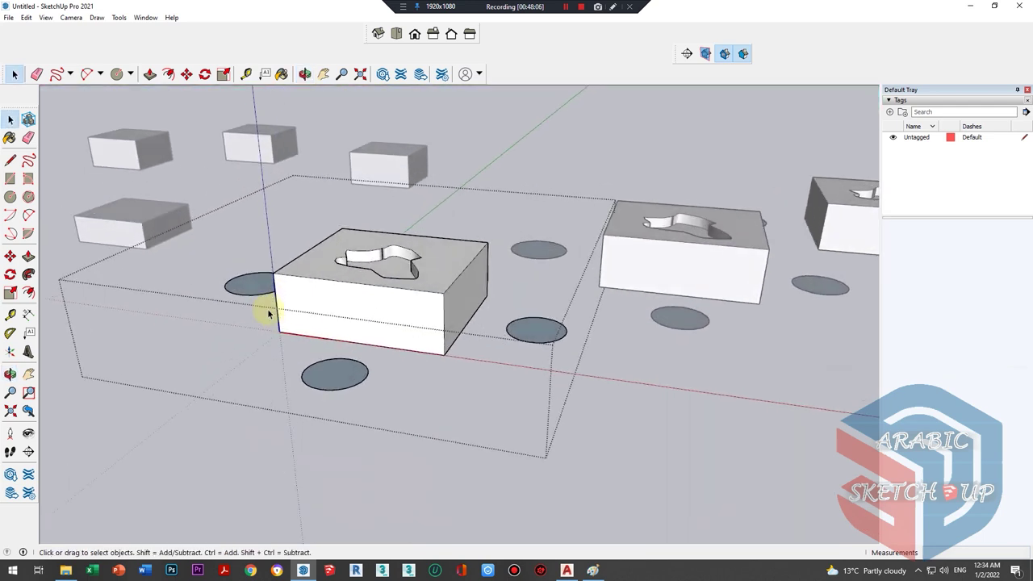
pyautogui.scroll(2, 376, 316)
pyautogui.click(12, 217)
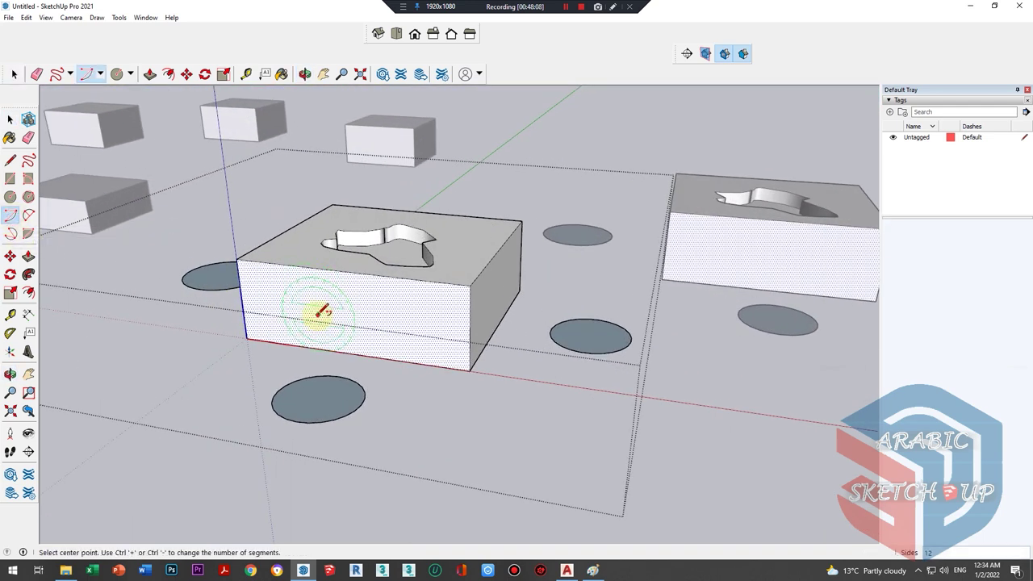
pyautogui.click(317, 314)
pyautogui.click(405, 317)
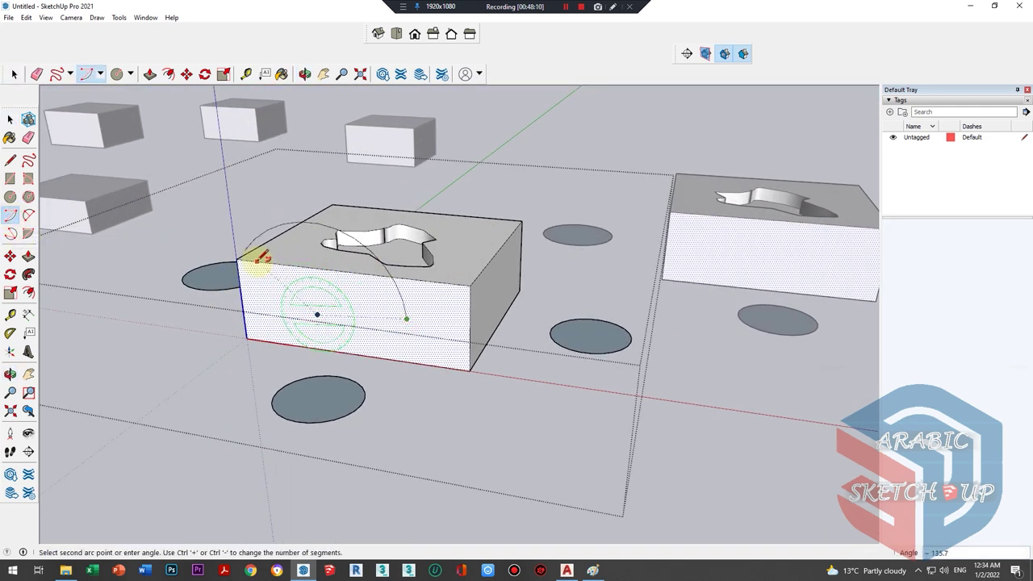
pyautogui.click(240, 257)
# - Erase the box's top edge and top face to leave it open
pyautogui.moveTo(322, 288)
pyautogui.mouseDown(button='middle')
pyautogui.moveTo(80, 266)
pyautogui.moveTo(290, 237)
pyautogui.moveTo(202, 312)
pyautogui.moveTo(334, 334)
pyautogui.moveTo(299, 346)
pyautogui.moveTo(265, 339)
pyautogui.moveTo(430, 365)
pyautogui.mouseUp(button='middle')
pyautogui.press('space')
pyautogui.press('e')
pyautogui.click(295, 211)
pyautogui.press('space')
pyautogui.scroll(3, 430, 365)
pyautogui.press('space')
pyautogui.doubleClick(369, 439)
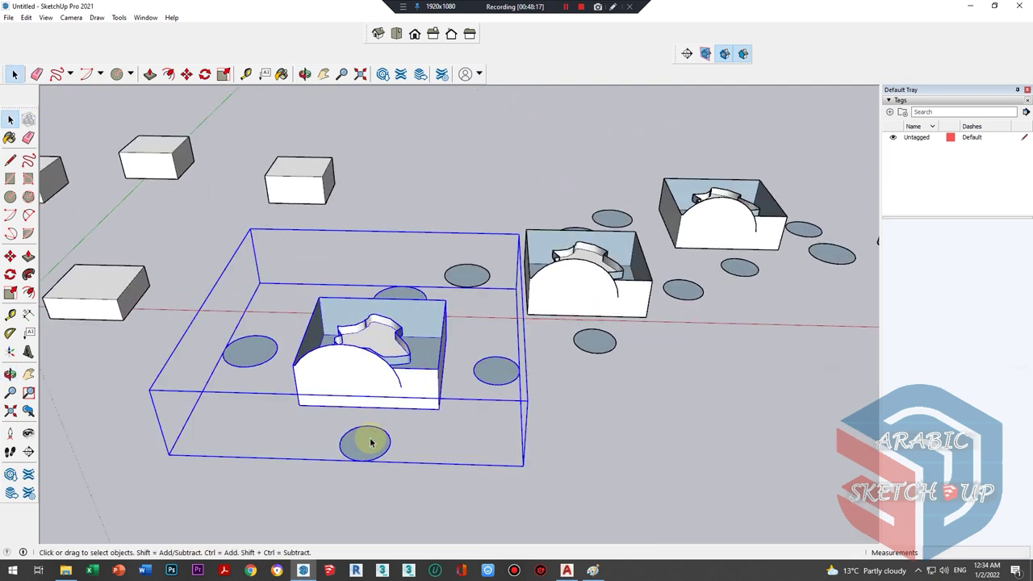
pyautogui.press('p')
pyautogui.moveTo(367, 447); pyautogui.dragTo(369, 417)
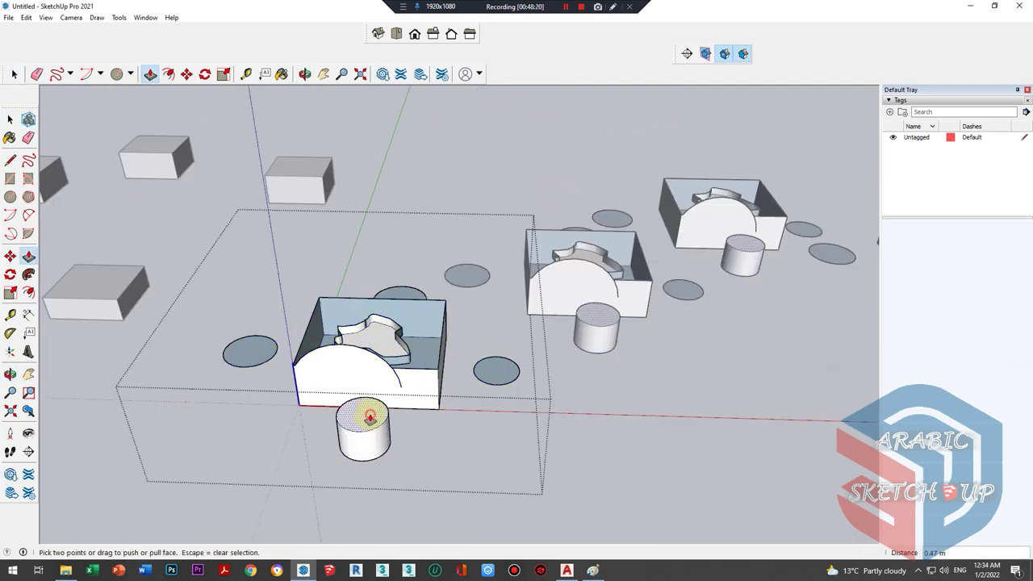
pyautogui.moveTo(369, 418); pyautogui.dragTo(299, 380, button='middle')
pyautogui.click(279, 367)
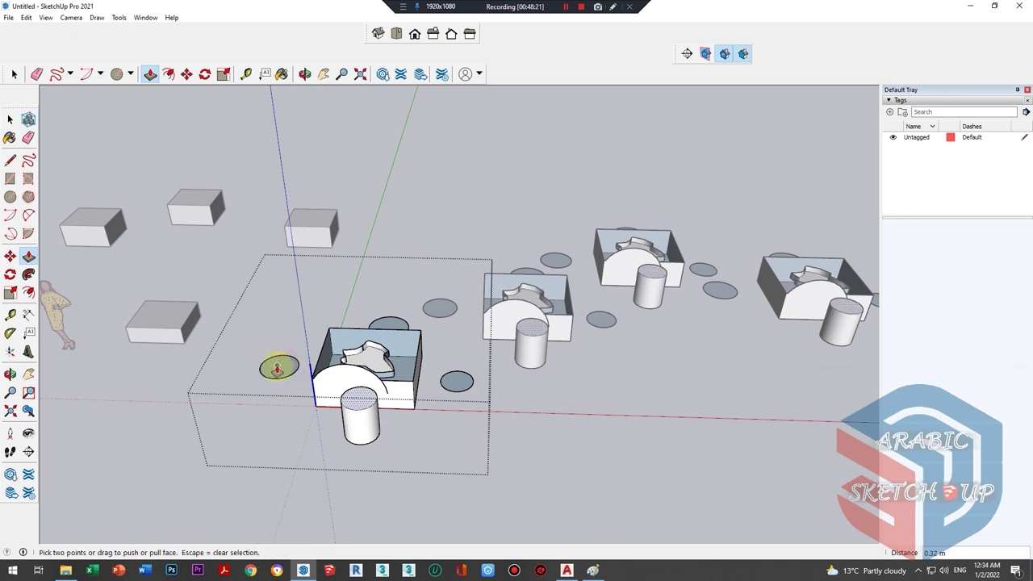
pyautogui.press('space')
pyautogui.press('p')
pyautogui.click(277, 370)
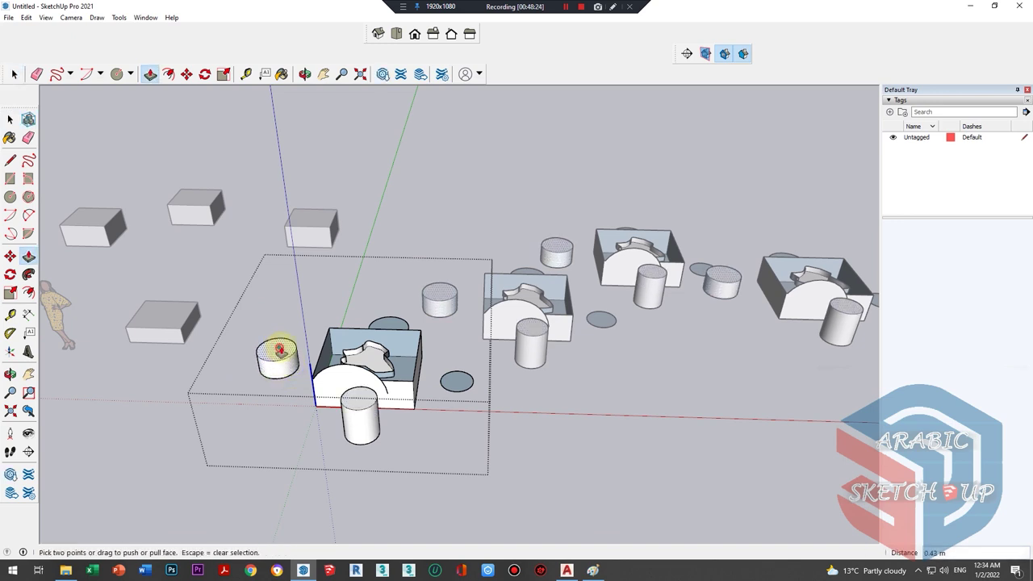
pyautogui.press('space')
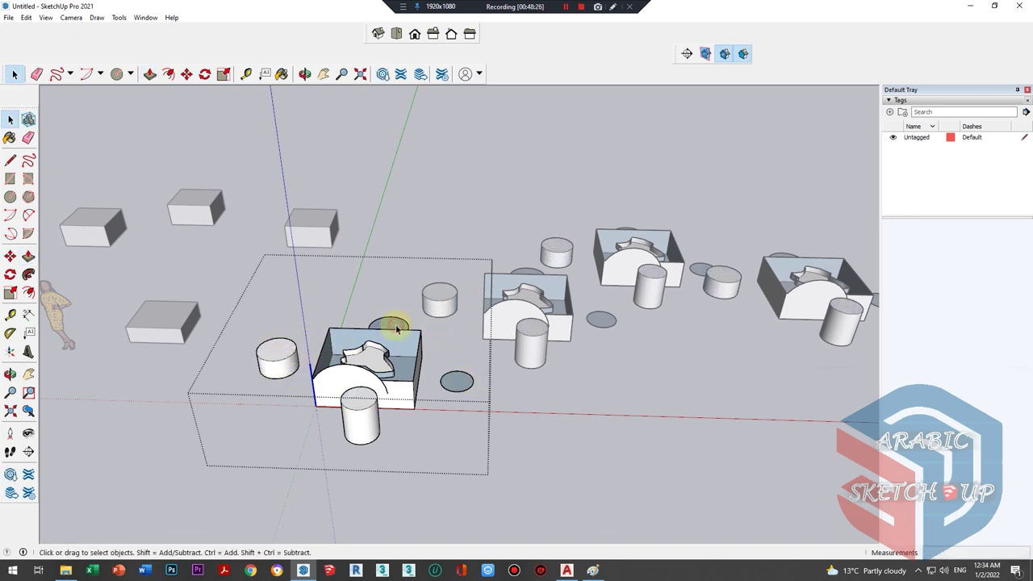
pyautogui.press('p')
pyautogui.click(396, 329)
pyautogui.click(355, 397)
pyautogui.scroll(-2, 331, 395)
pyautogui.press('space')
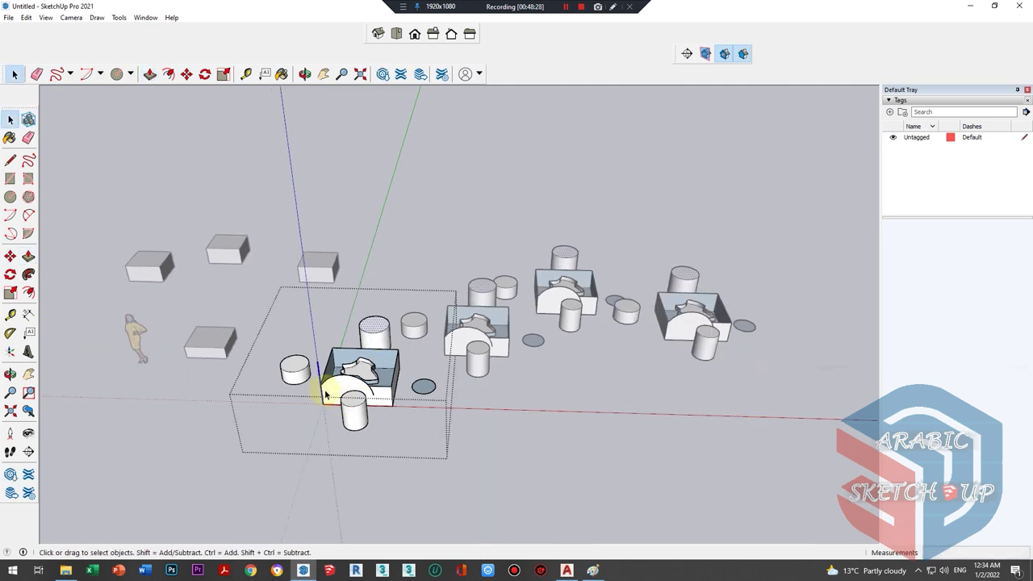
pyautogui.press('Escape')
pyautogui.moveTo(281, 363)
pyautogui.mouseDown(button='middle')
pyautogui.moveTo(553, 277)
pyautogui.moveTo(301, 346)
pyautogui.moveTo(242, 333)
pyautogui.mouseUp(button='middle')
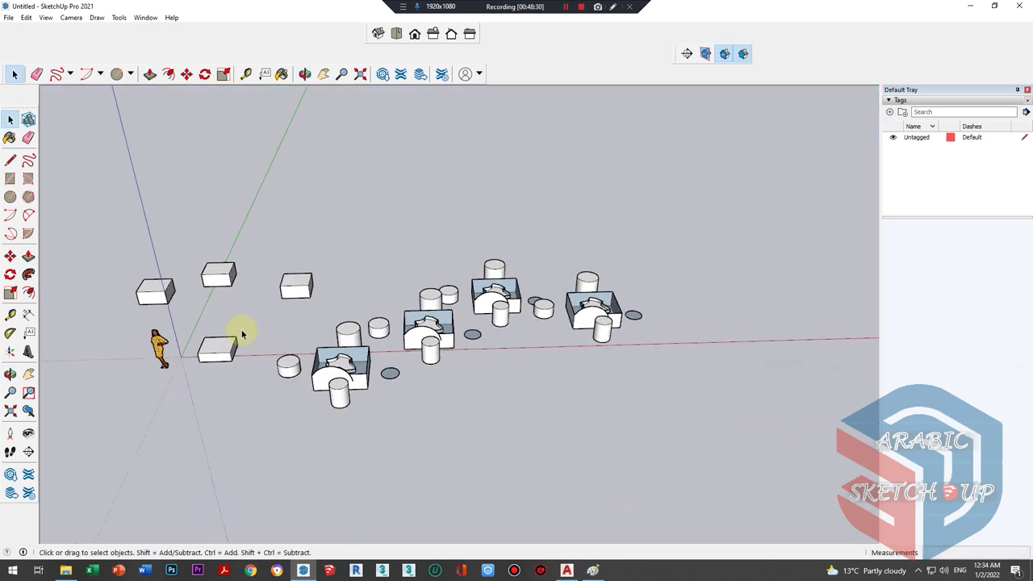
pyautogui.scroll(-2, 242, 333)
pyautogui.scroll(2, 435, 250)
pyautogui.scroll(-2, 436, 250)
pyautogui.moveTo(477, 277); pyautogui.dragTo(302, 302, button='middle')
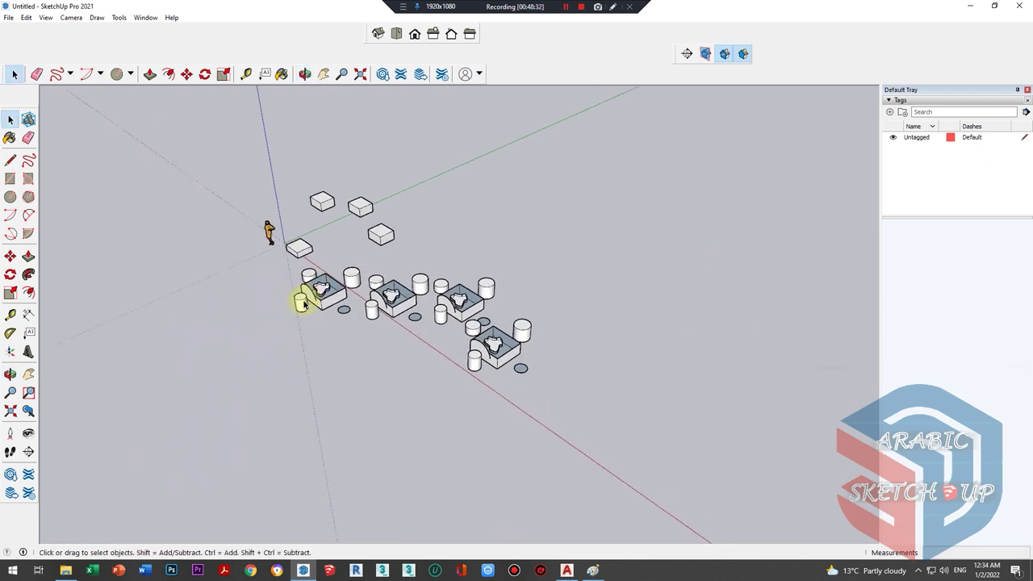
pyautogui.scroll(-2, 315, 290)
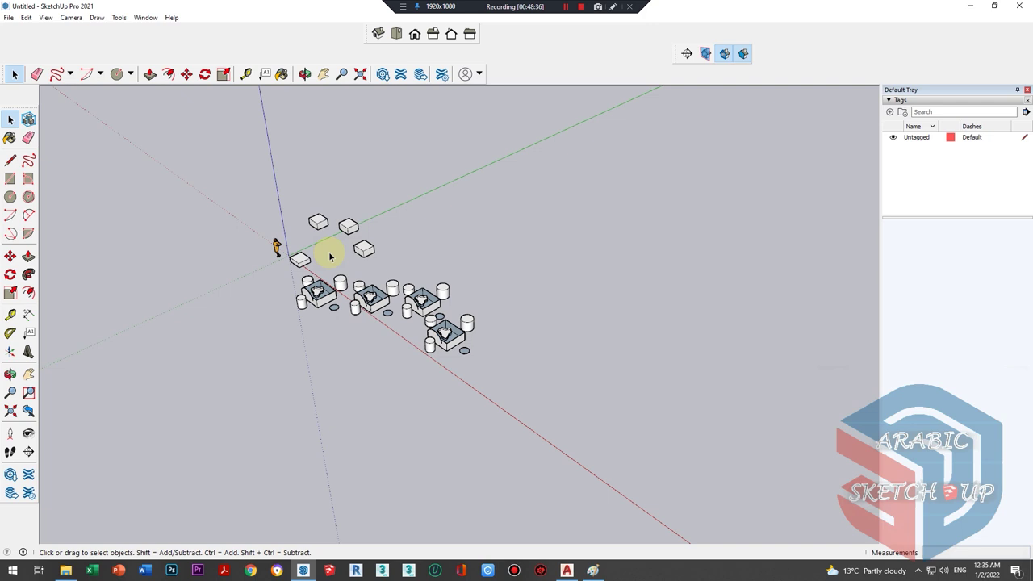
# - Import the Mercedes-Benz A45 AMG car model and place it in the scene
pyautogui.click(8, 17)
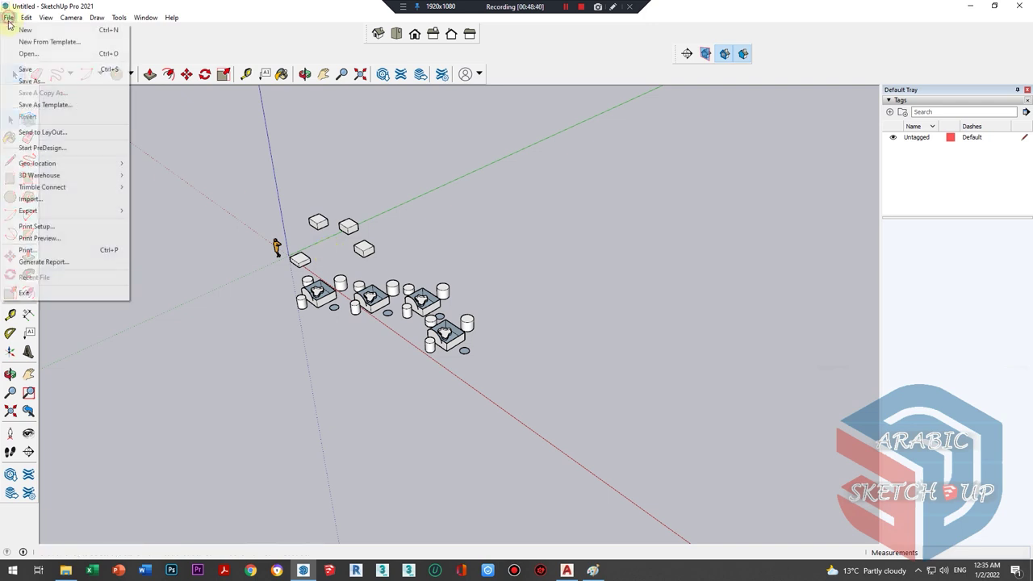
pyautogui.click(48, 198)
pyautogui.doubleClick(431, 268)
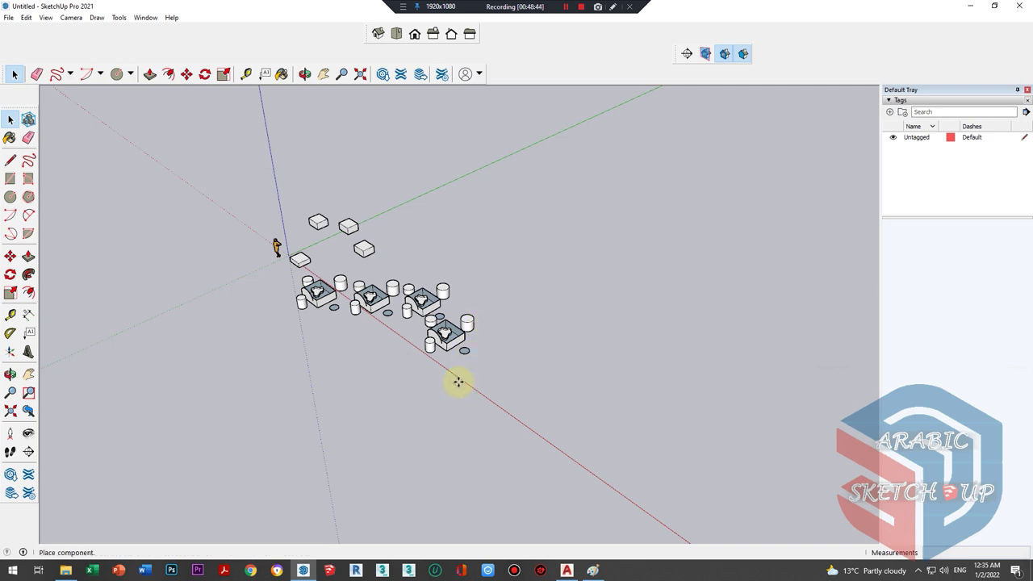
pyautogui.scroll(1, 347, 380)
pyautogui.click(302, 385)
# - Copy the car to the right and open the copy's inner group for editing
pyautogui.scroll(1, 333, 373)
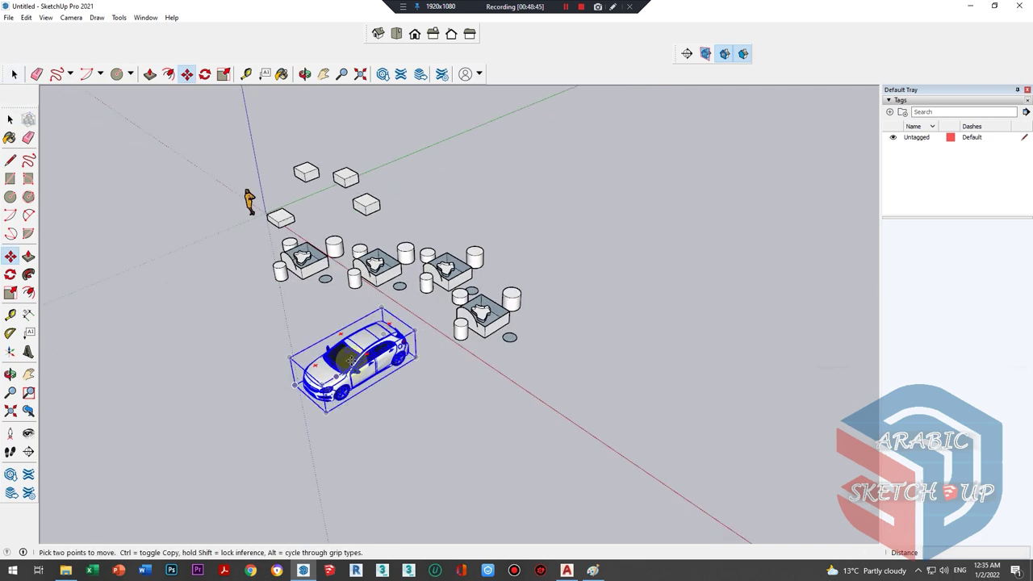
pyautogui.scroll(1, 323, 403)
pyautogui.scroll(1, 311, 430)
pyautogui.keyDown('ctrl'); pyautogui.moveTo(354, 435); pyautogui.dragTo(559, 478); pyautogui.keyUp('ctrl')
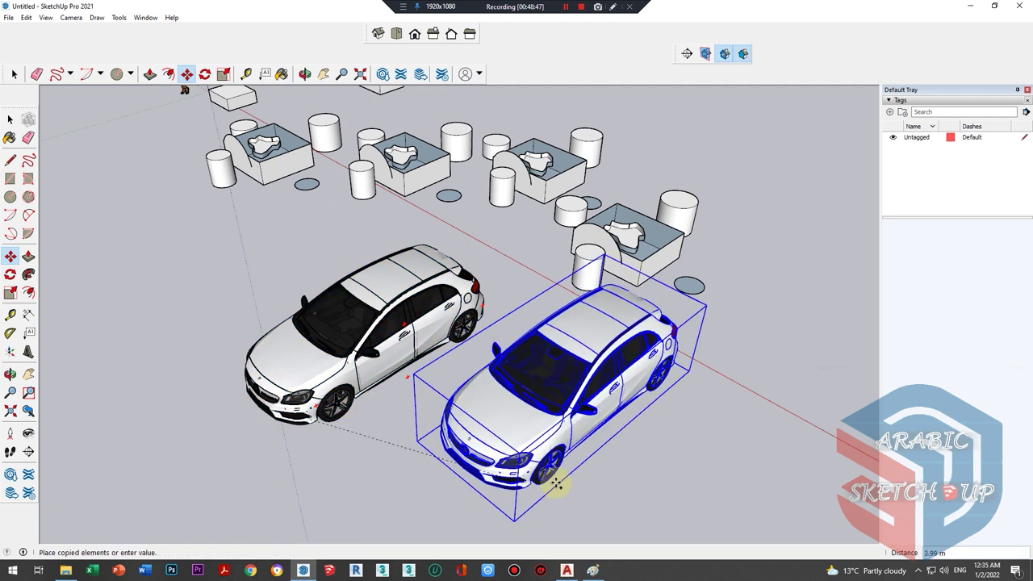
pyautogui.press('space')
pyautogui.doubleClick(594, 407)
pyautogui.scroll(2, 594, 407)
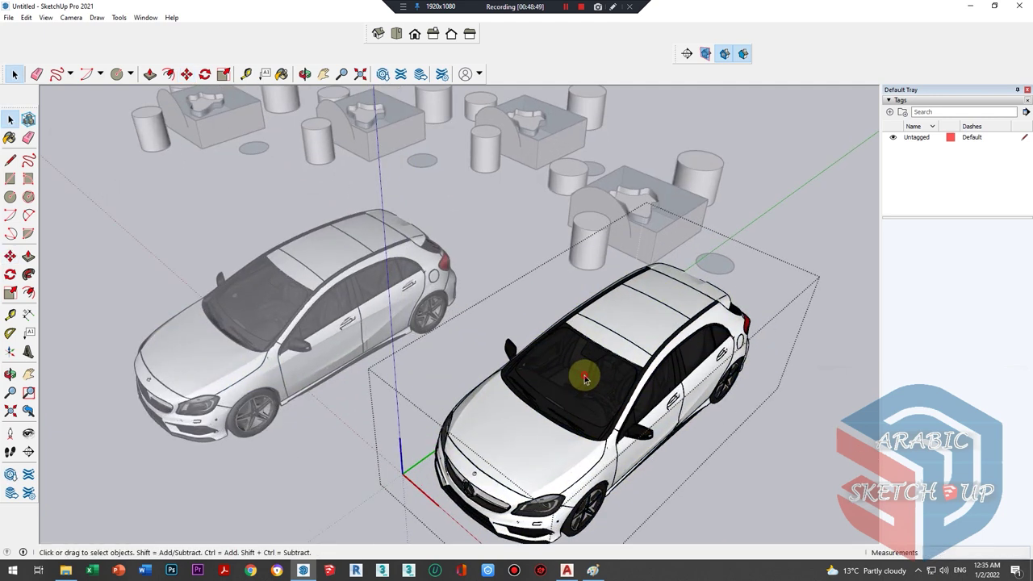
pyautogui.click(588, 393)
pyautogui.press('Escape')
pyautogui.click(588, 392)
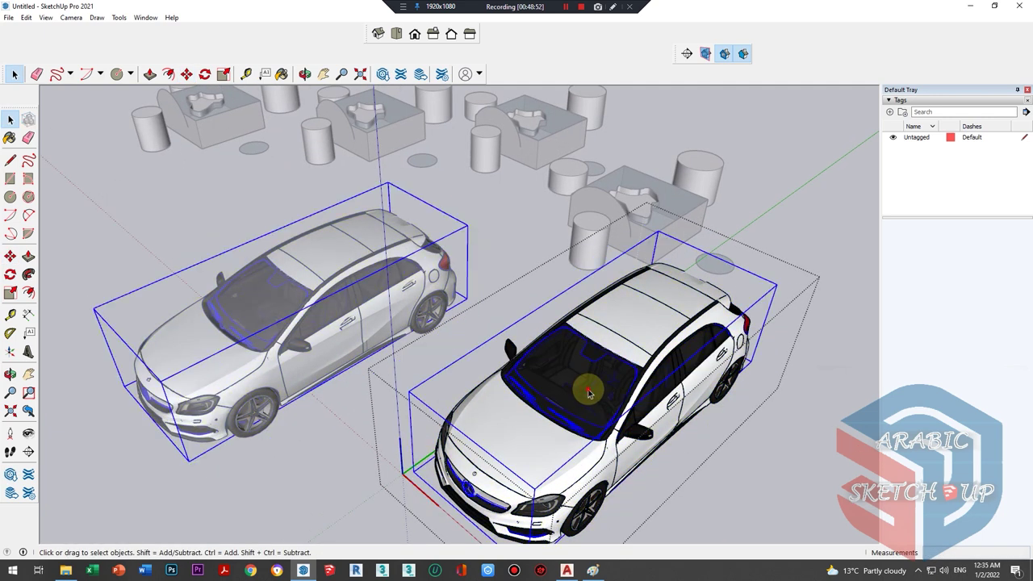
pyautogui.doubleClick(588, 393)
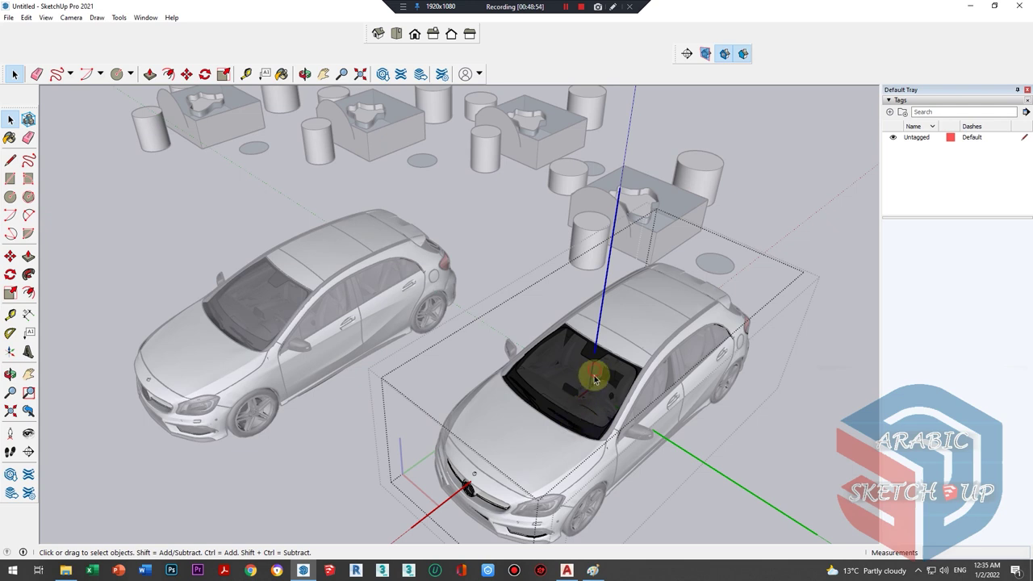
pyautogui.scroll(3, 593, 393)
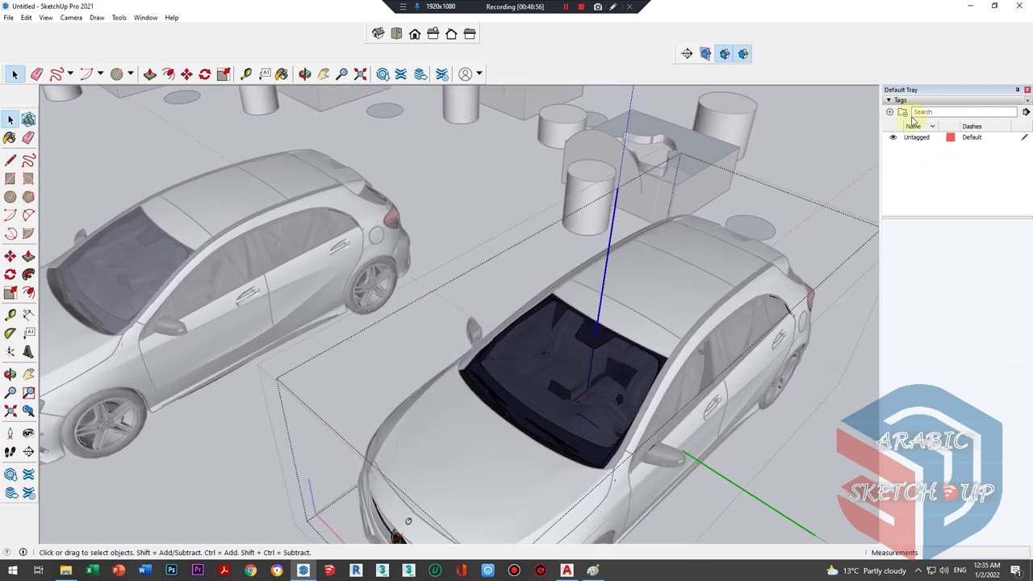
# - Paint the windshield with Translucent Glass Safety from the Glass and Mirrors materials
pyautogui.click(145, 19)
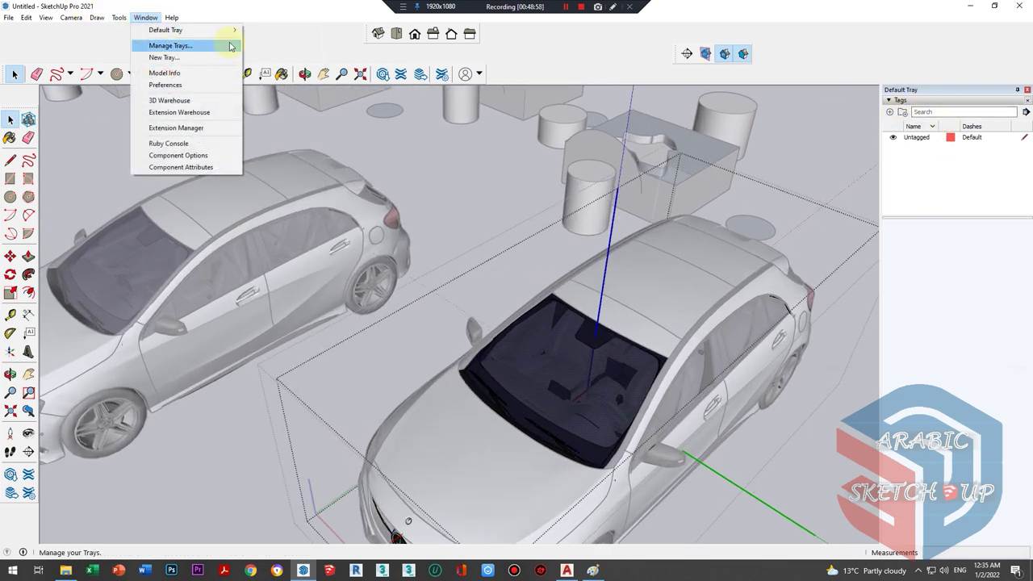
pyautogui.moveTo(166, 30)
pyautogui.click(266, 74)
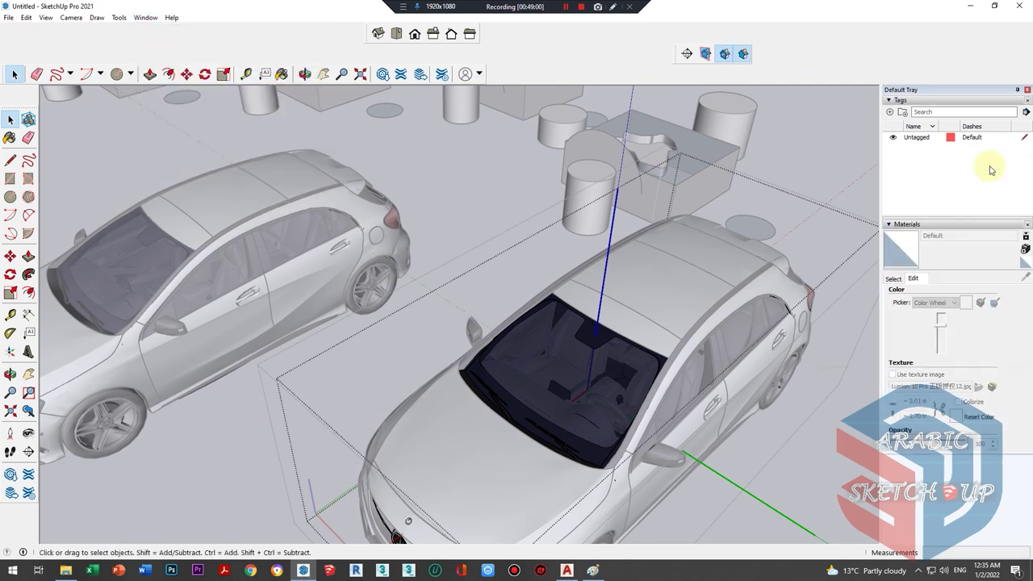
pyautogui.click(893, 279)
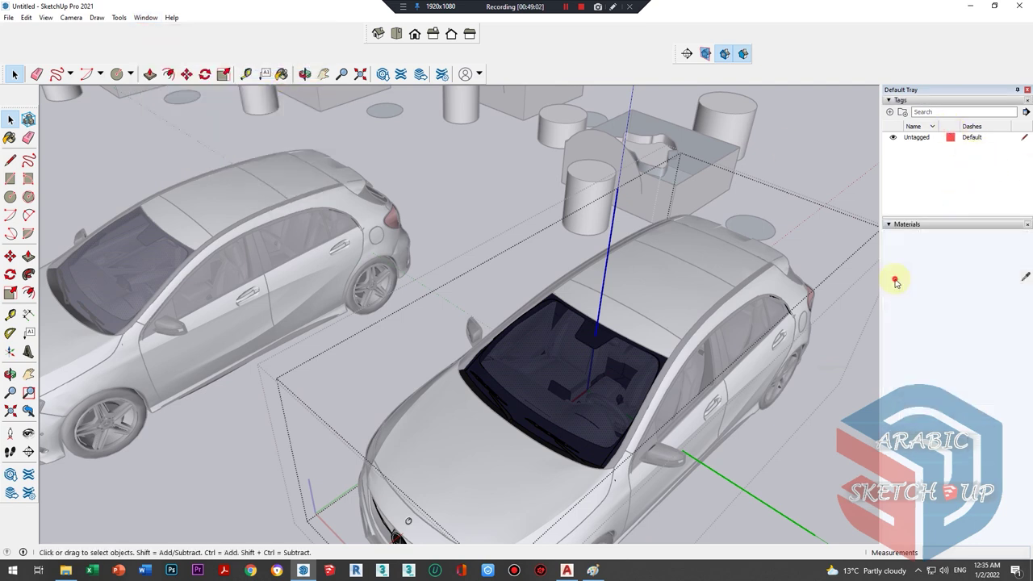
pyautogui.click(952, 293)
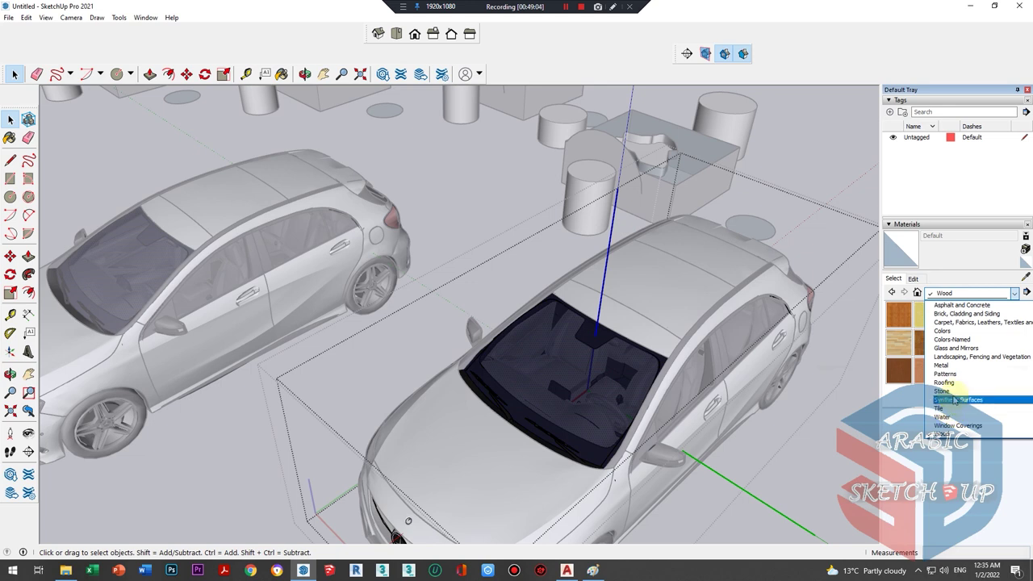
pyautogui.click(957, 347)
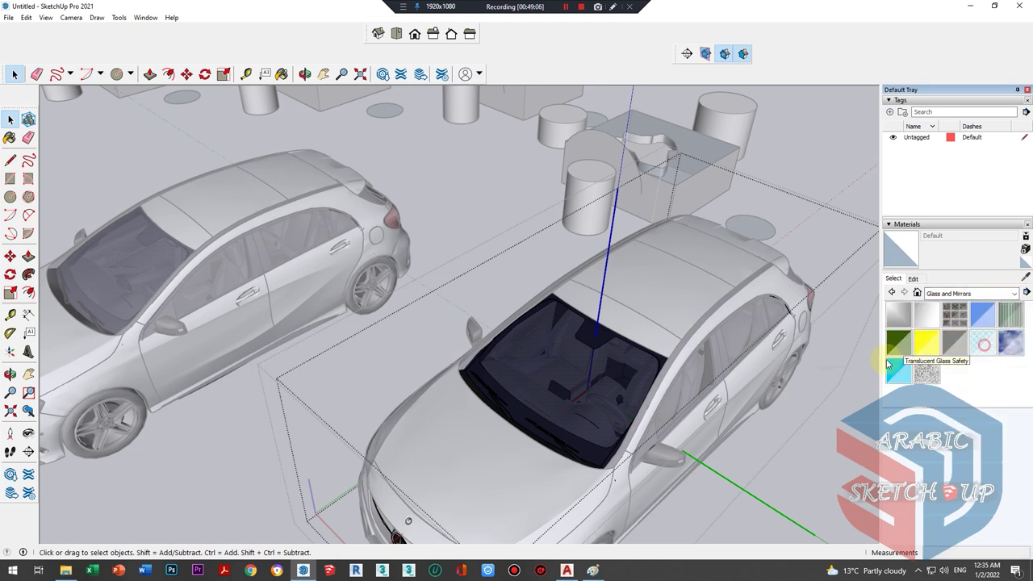
pyautogui.click(982, 343)
pyautogui.click(606, 385)
pyautogui.moveTo(577, 380)
pyautogui.mouseDown(button='middle')
pyautogui.moveTo(670, 316)
pyautogui.moveTo(576, 272)
pyautogui.moveTo(622, 346)
pyautogui.moveTo(592, 362)
pyautogui.mouseUp(button='middle')
pyautogui.scroll(-2, 595, 315)
pyautogui.press('space')
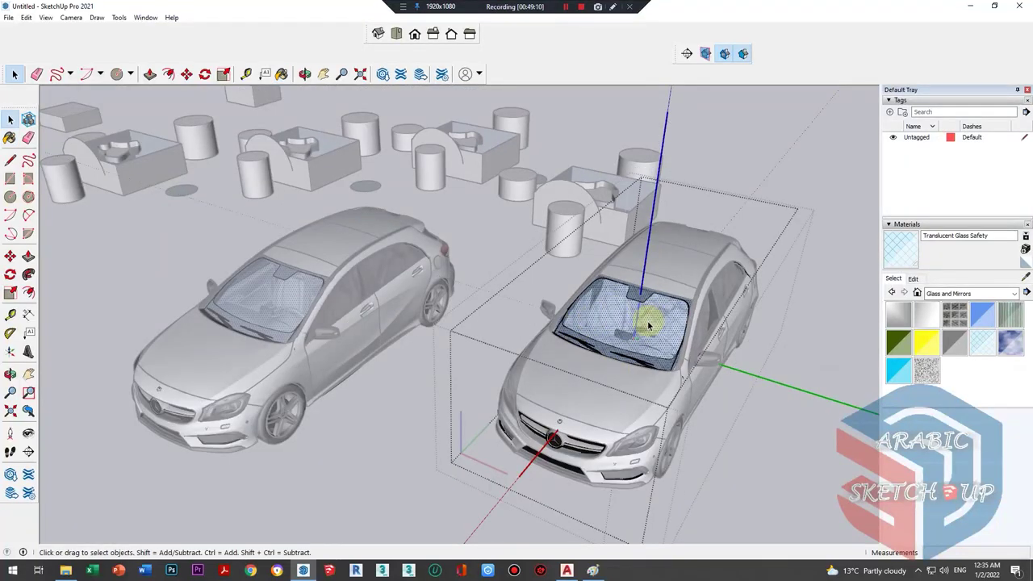
# - Choose Metal Seamed from the Metal collection and select the right car's hood surface
pyautogui.click(965, 293)
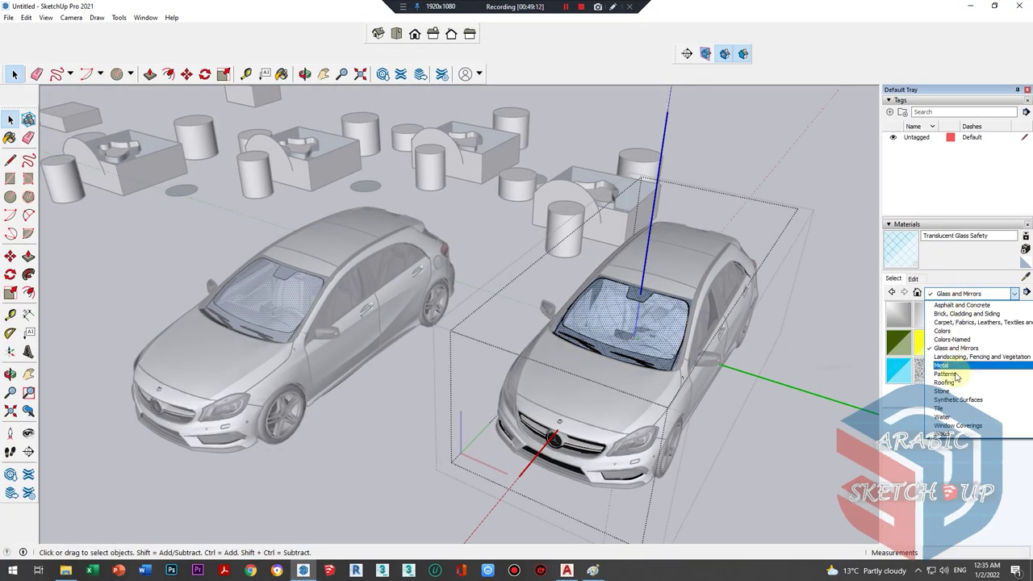
pyautogui.click(955, 359)
pyautogui.click(928, 344)
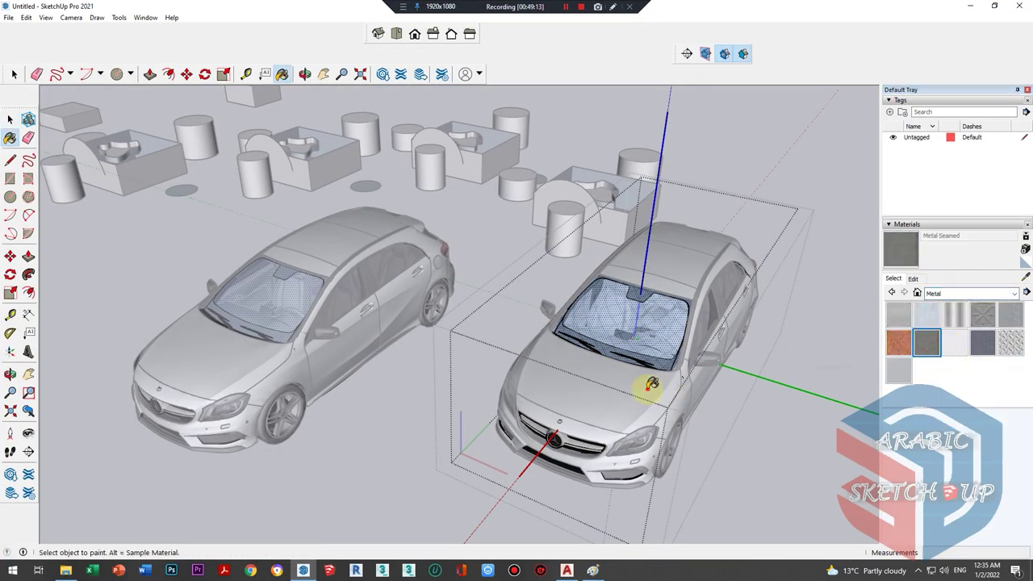
pyautogui.moveTo(662, 388); pyautogui.dragTo(588, 385, button='middle')
pyautogui.press('space')
pyautogui.click(548, 392)
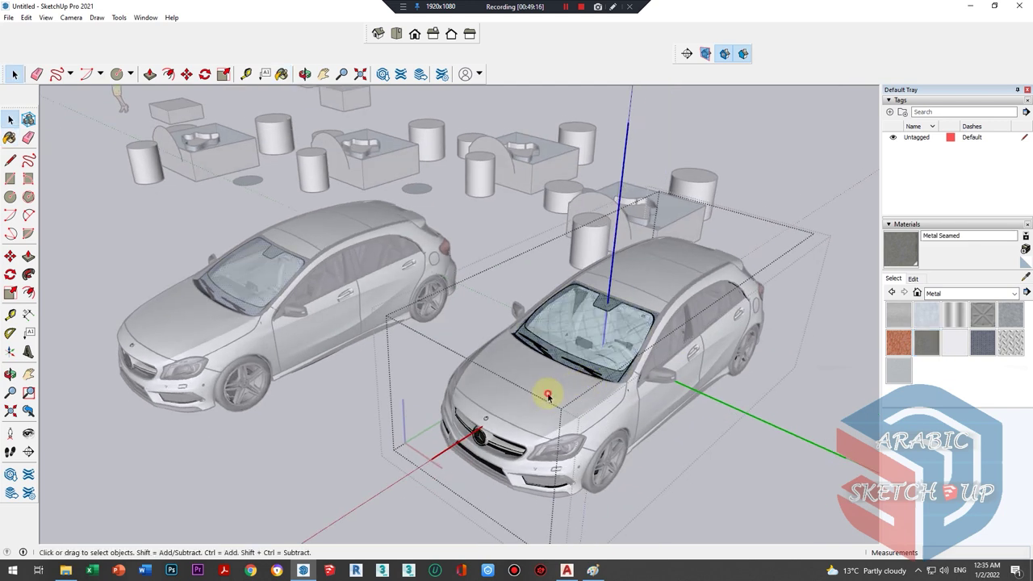
pyautogui.doubleClick(543, 396)
pyautogui.click(592, 397)
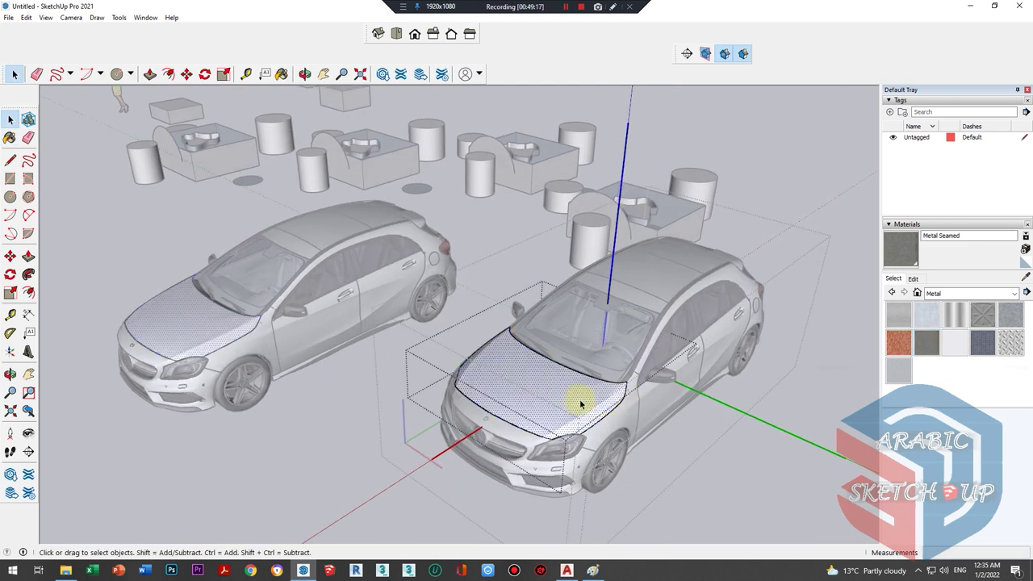
# - Paint the right car's hood with the Metal Seamed material
pyautogui.scroll(1, 579, 403)
pyautogui.click(923, 346)
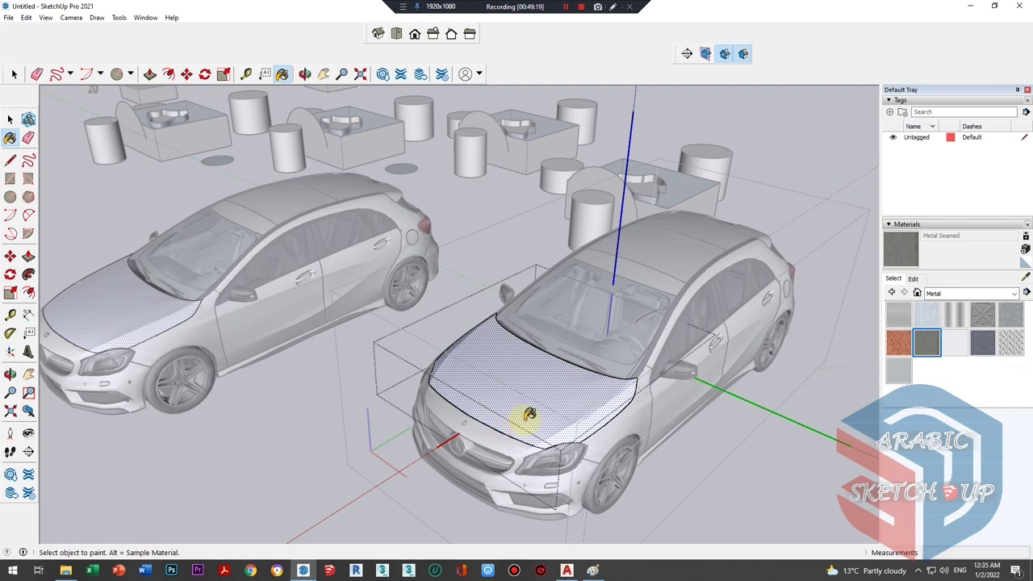
pyautogui.scroll(1, 529, 414)
pyautogui.click(533, 411)
pyautogui.scroll(-1, 537, 408)
pyautogui.scroll(-1, 538, 408)
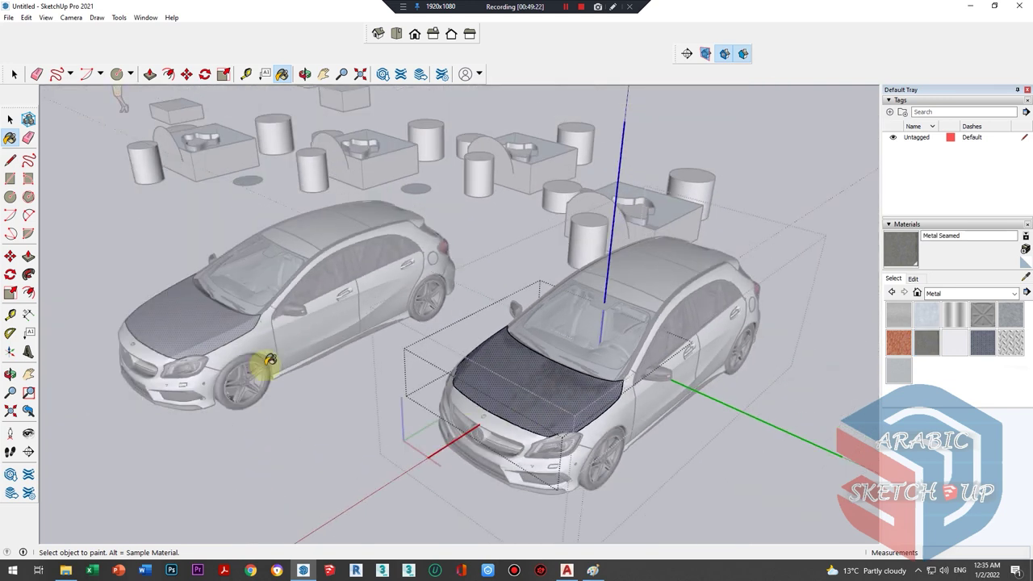
pyautogui.press('space')
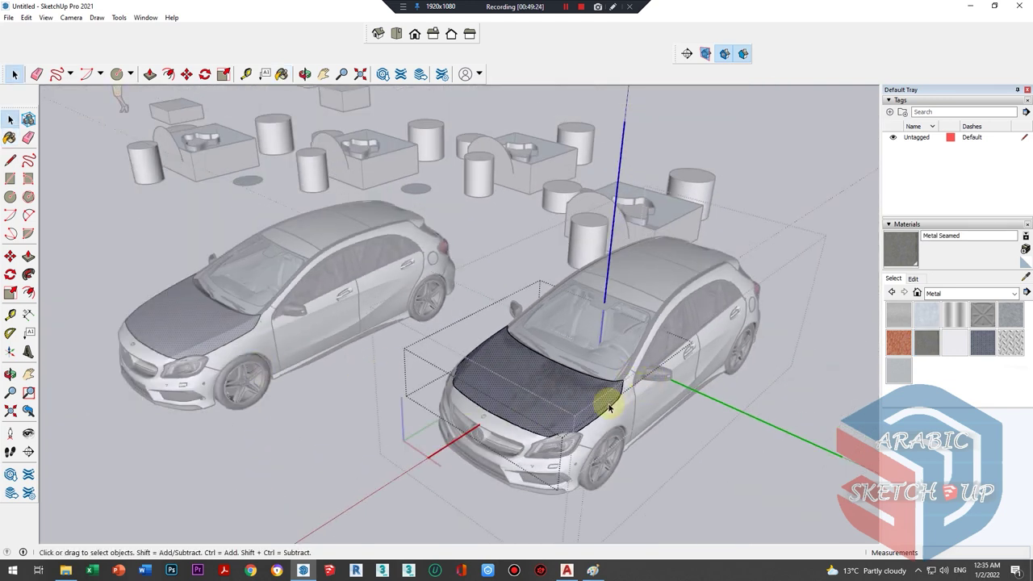
pyautogui.scroll(-1, 533, 408)
pyautogui.scroll(-1, 442, 402)
pyautogui.scroll(-2, 432, 397)
# - Explode the central block group into separate objects
pyautogui.scroll(-1, 388, 392)
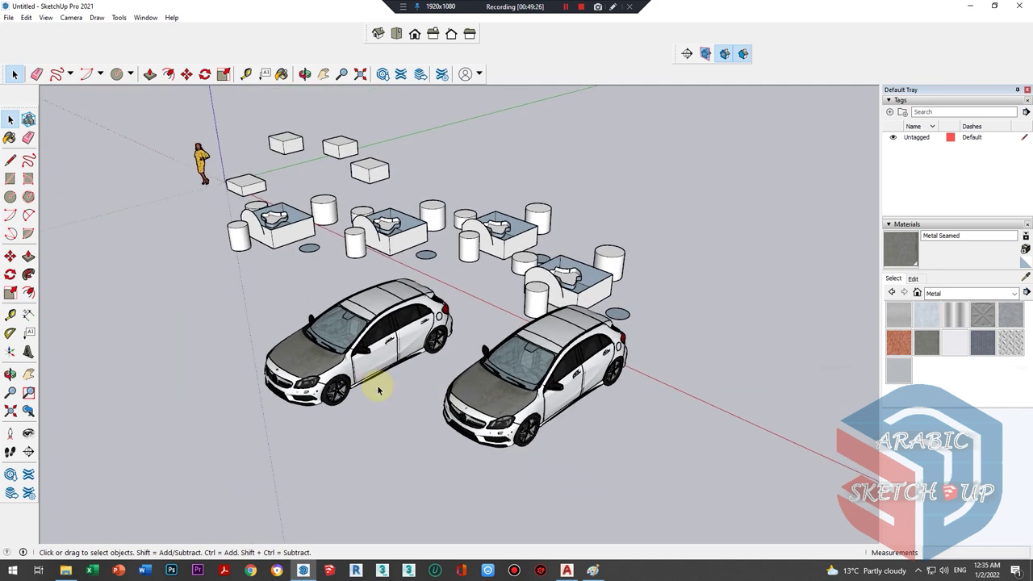
pyautogui.moveTo(410, 397); pyautogui.dragTo(652, 408, button='middle')
pyautogui.scroll(3, 396, 295)
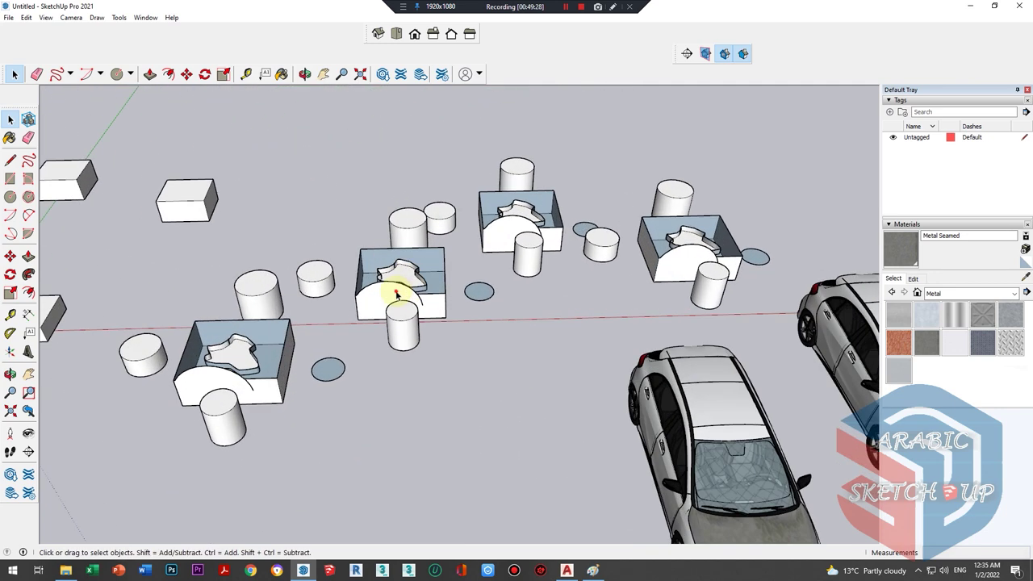
pyautogui.click(397, 294)
pyautogui.scroll(2, 334, 231)
pyautogui.moveTo(334, 230)
pyautogui.mouseDown(button='middle')
pyautogui.moveTo(363, 316)
pyautogui.moveTo(479, 261)
pyautogui.moveTo(510, 284)
pyautogui.mouseUp(button='middle')
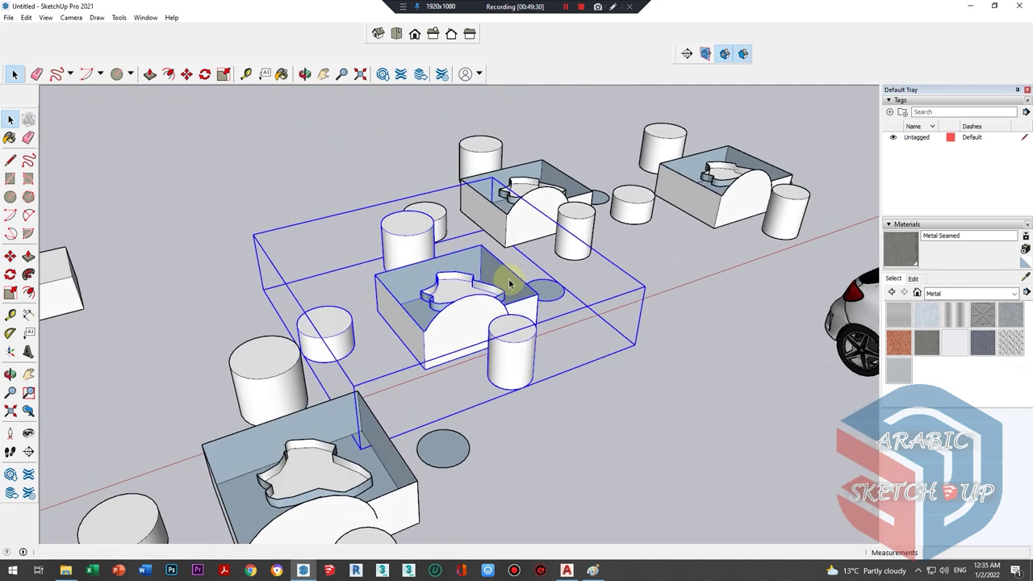
pyautogui.scroll(-2, 446, 301)
pyautogui.rightClick(473, 319)
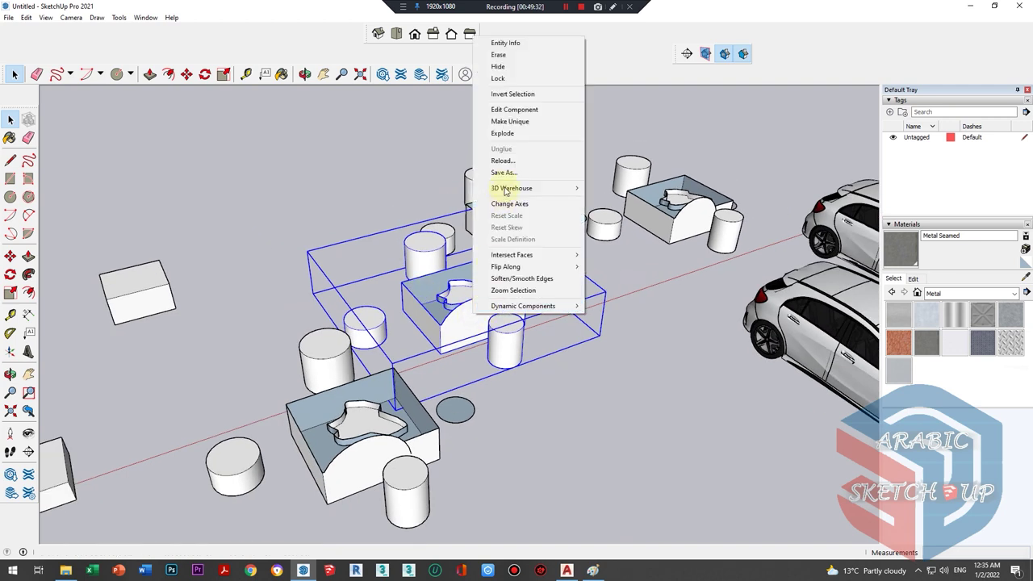
pyautogui.click(513, 134)
# - Push the front cylinder's top down inside its group with Push/Pull
pyautogui.moveTo(516, 147)
pyautogui.mouseDown(button='middle')
pyautogui.moveTo(397, 138)
pyautogui.moveTo(474, 331)
pyautogui.mouseUp(button='middle')
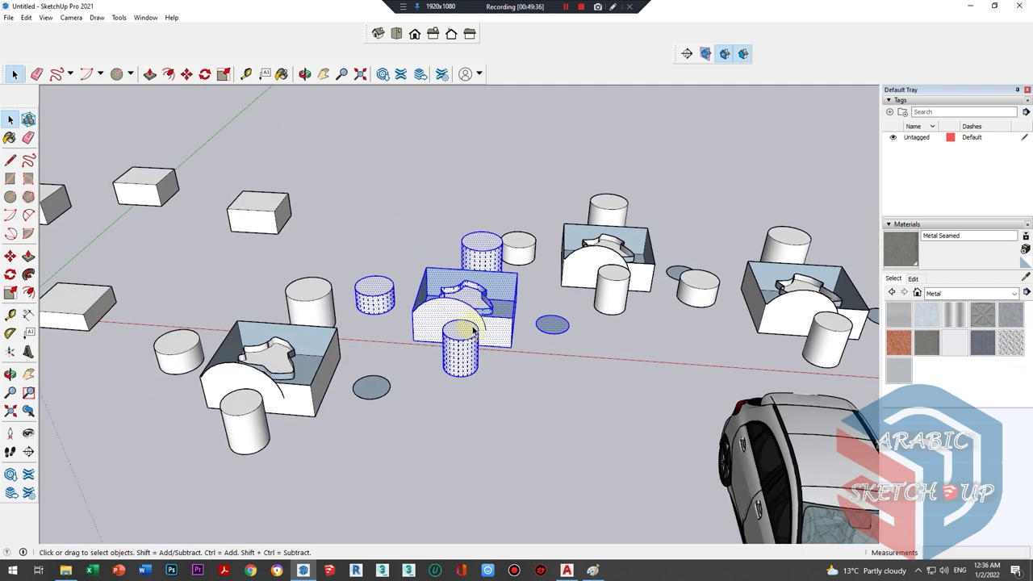
pyautogui.click(492, 385)
pyautogui.scroll(2, 490, 379)
pyautogui.click(335, 281)
pyautogui.scroll(-2, 334, 282)
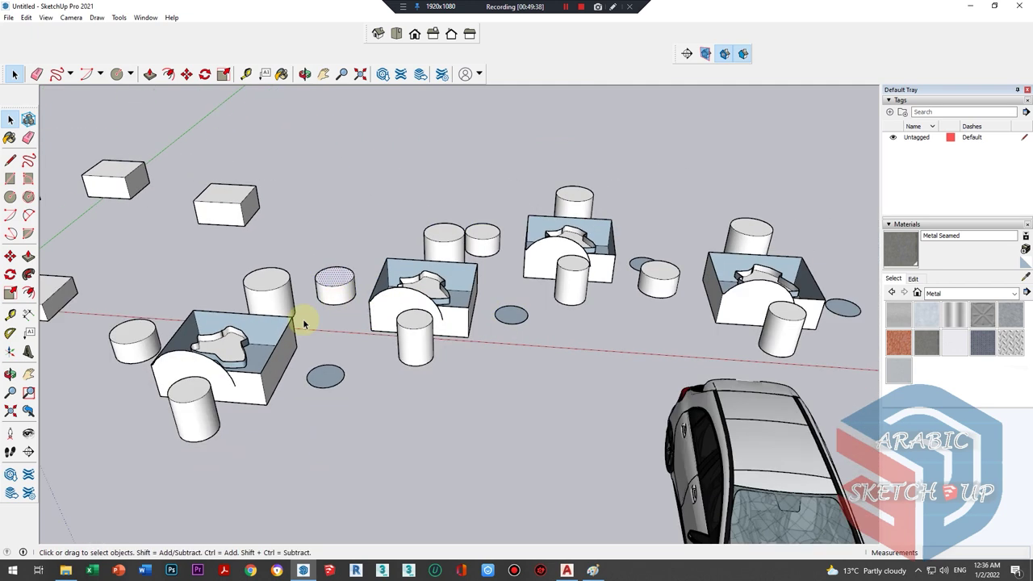
pyautogui.click(189, 396)
pyautogui.doubleClick(205, 390)
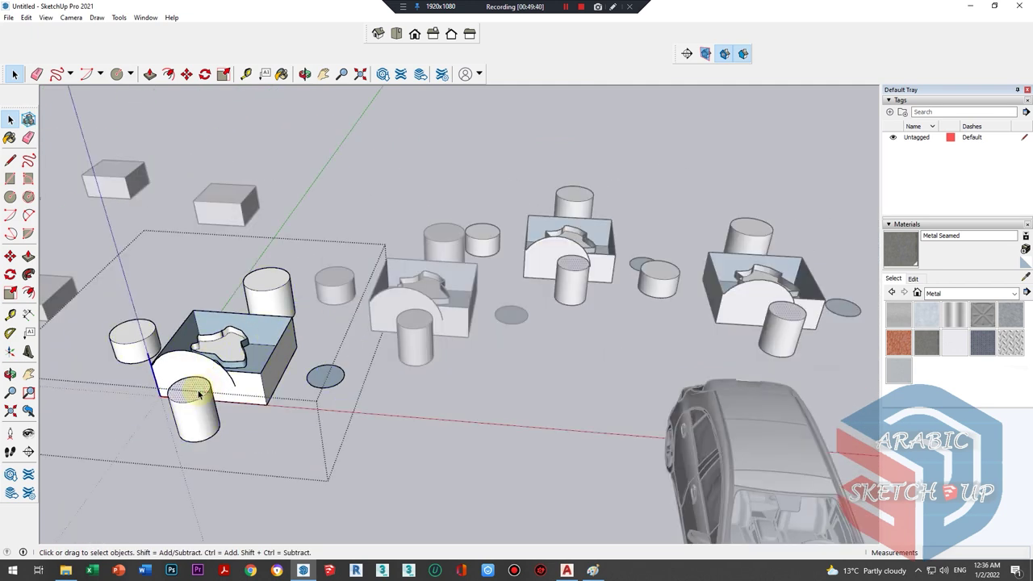
pyautogui.press('p')
pyautogui.moveTo(199, 393); pyautogui.dragTo(197, 402)
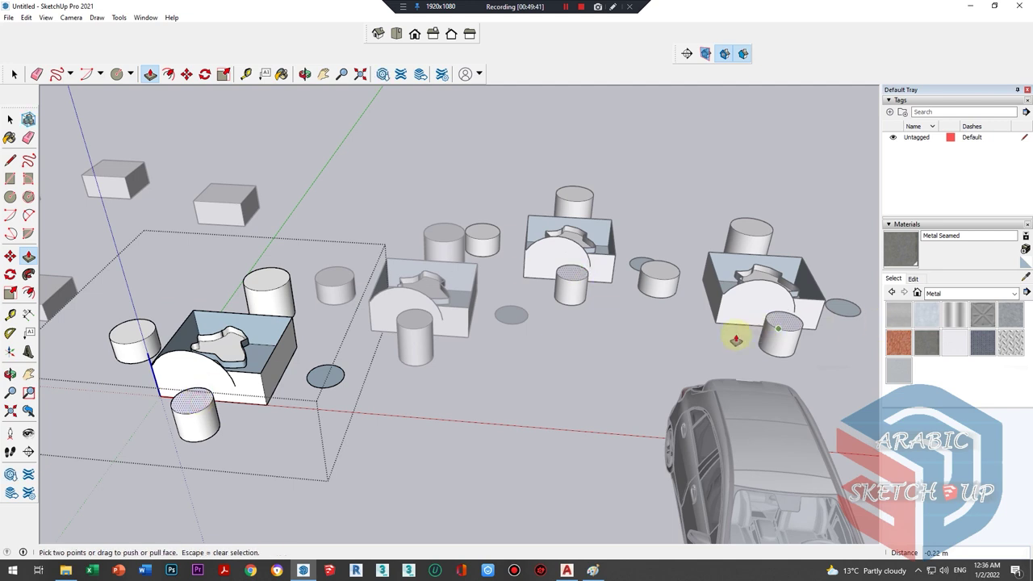
pyautogui.press('space')
pyautogui.press('Escape')
# - Select both cars and delete them
pyautogui.scroll(-3, 417, 330)
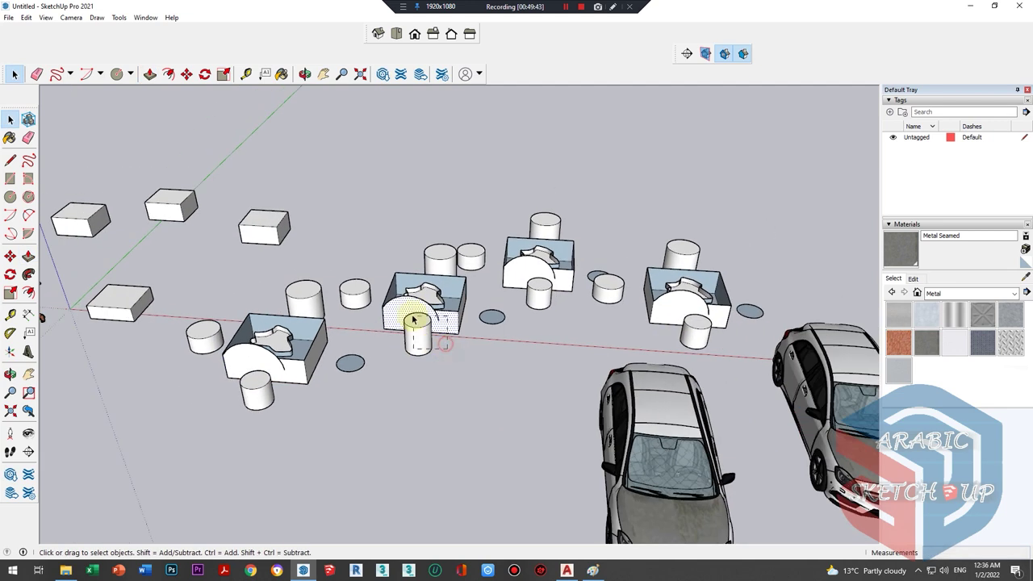
pyautogui.moveTo(414, 320)
pyautogui.mouseDown(button='middle')
pyautogui.moveTo(368, 253)
pyautogui.moveTo(396, 357)
pyautogui.moveTo(388, 330)
pyautogui.moveTo(425, 365)
pyautogui.mouseUp(button='middle')
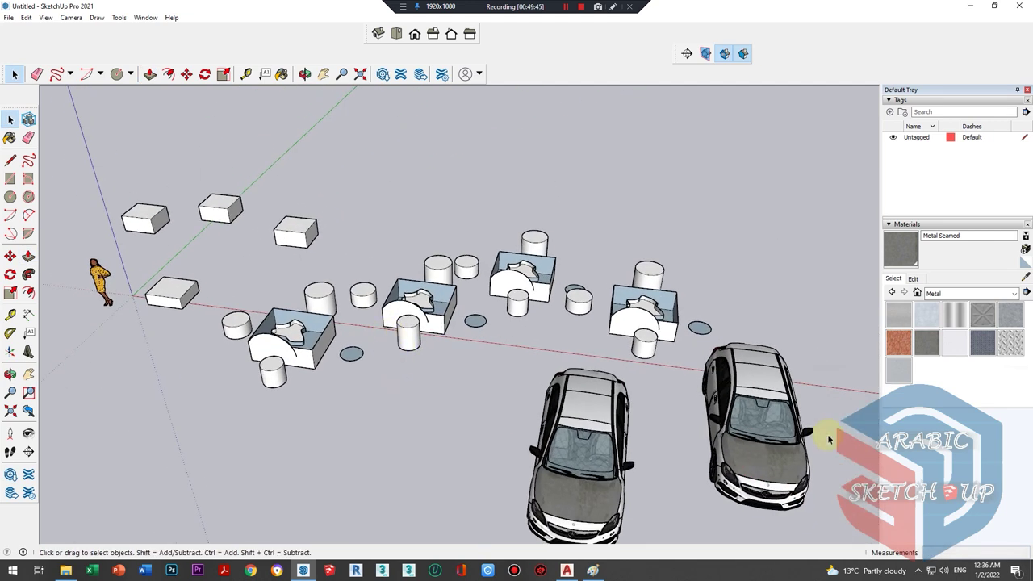
pyautogui.moveTo(829, 438); pyautogui.dragTo(572, 492)
pyautogui.press('Delete')
# - Make the middle tray group unique, detaching it from the other copies
pyautogui.moveTo(553, 468)
pyautogui.mouseDown(button='middle')
pyautogui.moveTo(422, 288)
pyautogui.moveTo(393, 334)
pyautogui.moveTo(426, 288)
pyautogui.moveTo(615, 313)
pyautogui.mouseUp(button='middle')
pyautogui.click(303, 368)
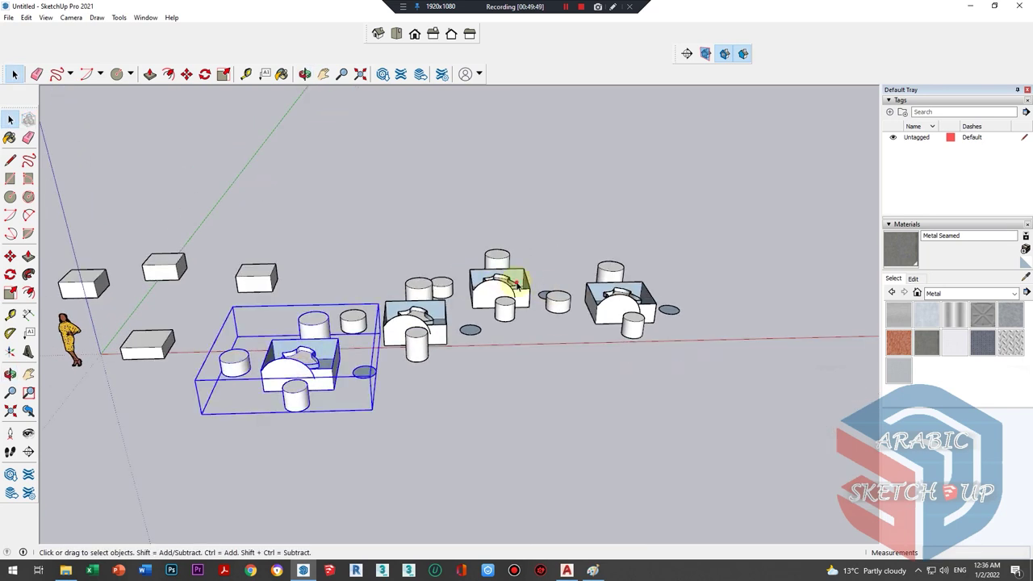
pyautogui.click(509, 286)
pyautogui.click(617, 297)
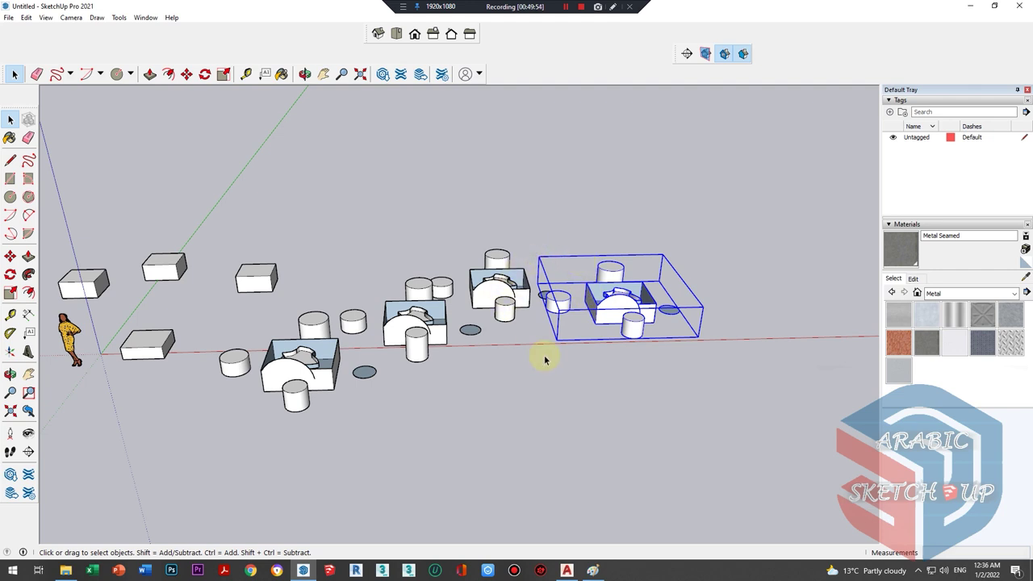
pyautogui.click(509, 296)
pyautogui.rightClick(503, 284)
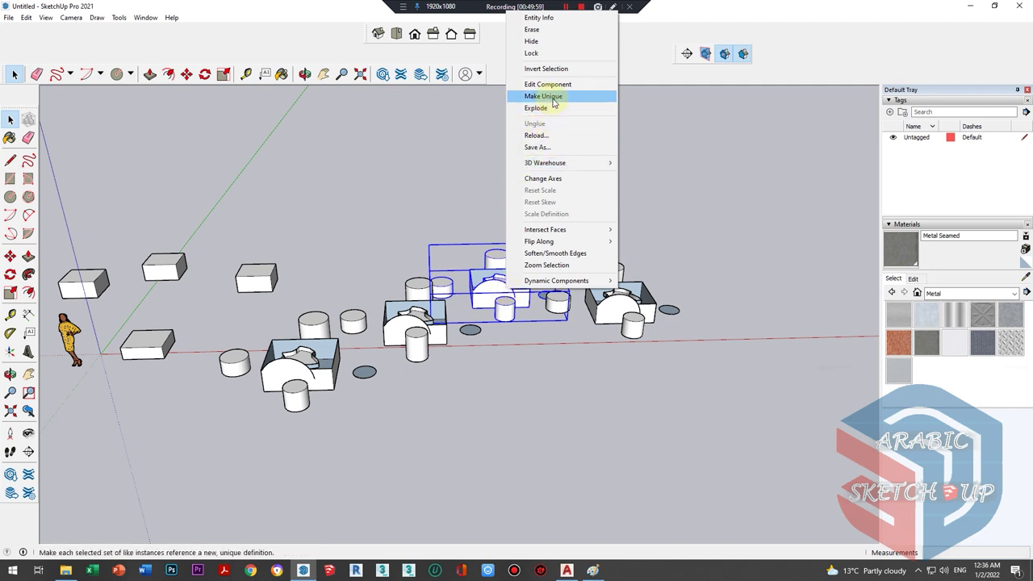
pyautogui.click(554, 98)
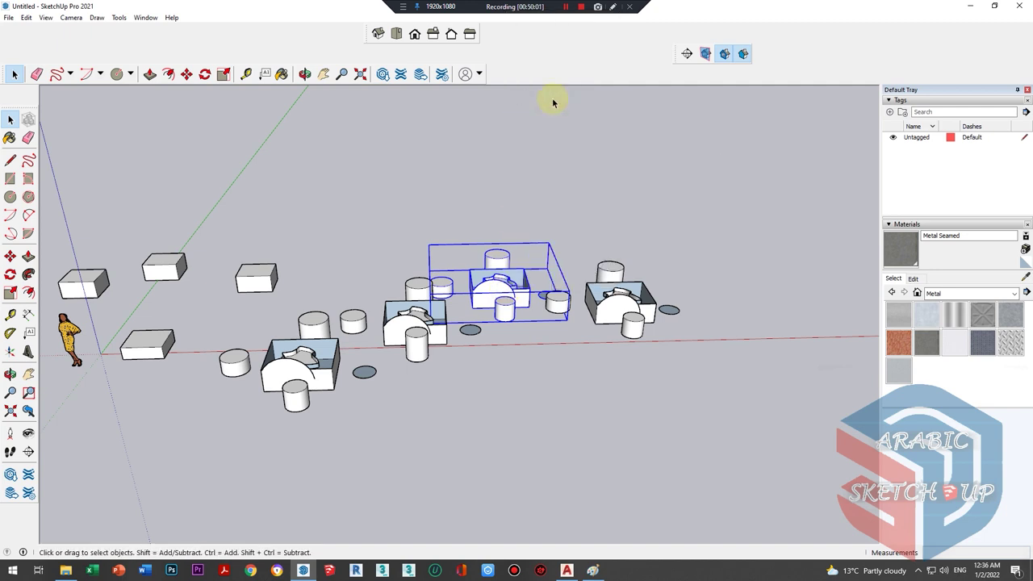
# - Push/Pull the detached group's cylinder upward into a tall column
pyautogui.moveTo(523, 281); pyautogui.dragTo(499, 334, button='middle')
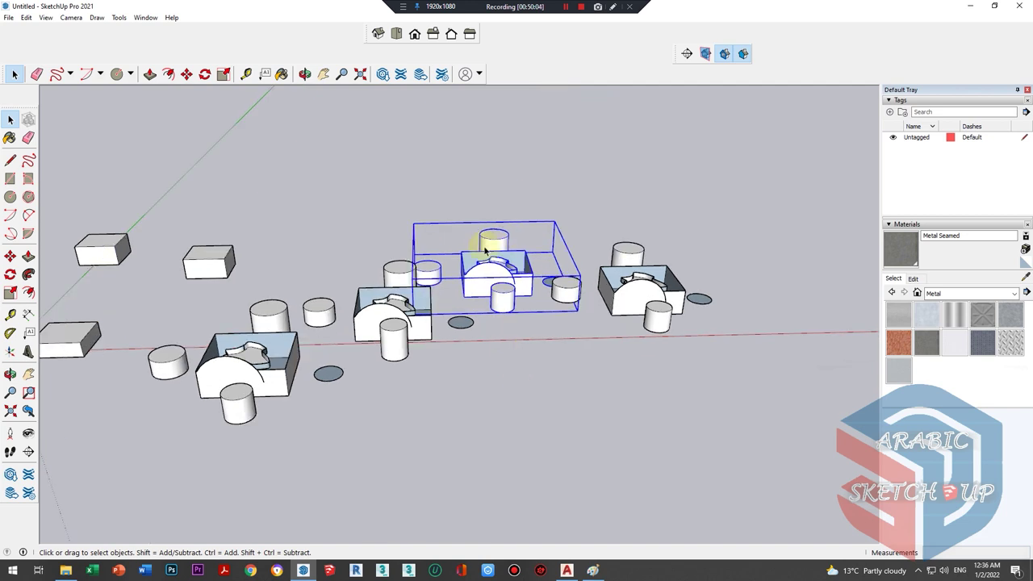
pyautogui.moveTo(484, 252)
pyautogui.mouseDown(button='middle')
pyautogui.moveTo(496, 282)
pyautogui.moveTo(576, 299)
pyautogui.moveTo(473, 322)
pyautogui.moveTo(415, 312)
pyautogui.mouseUp(button='middle')
pyautogui.doubleClick(539, 308)
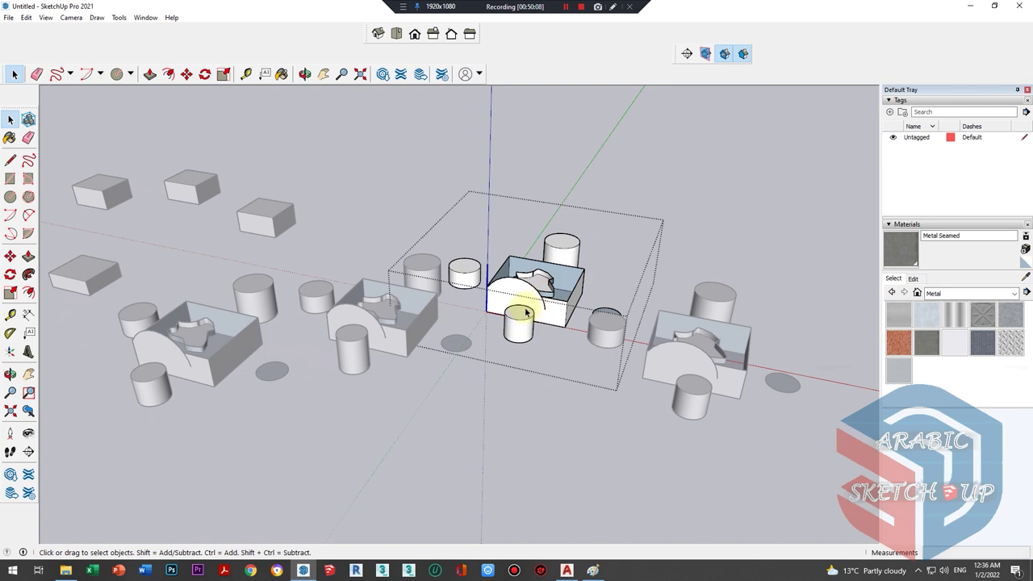
pyautogui.press('p')
pyautogui.moveTo(522, 319); pyautogui.dragTo(524, 242)
pyautogui.moveTo(524, 243)
pyautogui.mouseDown(button='middle')
pyautogui.moveTo(457, 288)
pyautogui.moveTo(564, 311)
pyautogui.mouseUp(button='middle')
pyautogui.click(564, 311)
pyautogui.moveTo(484, 299)
pyautogui.mouseDown(button='middle')
pyautogui.moveTo(669, 311)
pyautogui.moveTo(403, 350)
pyautogui.moveTo(571, 277)
pyautogui.moveTo(460, 362)
pyautogui.moveTo(579, 343)
pyautogui.moveTo(452, 335)
pyautogui.moveTo(485, 346)
pyautogui.mouseUp(button='middle')
pyautogui.click(408, 361)
pyautogui.scroll(-3, 427, 338)
pyautogui.press('space')
# - Select the small box at the lower left
pyautogui.scroll(-3, 525, 299)
pyautogui.moveTo(525, 299); pyautogui.dragTo(277, 384, button='middle')
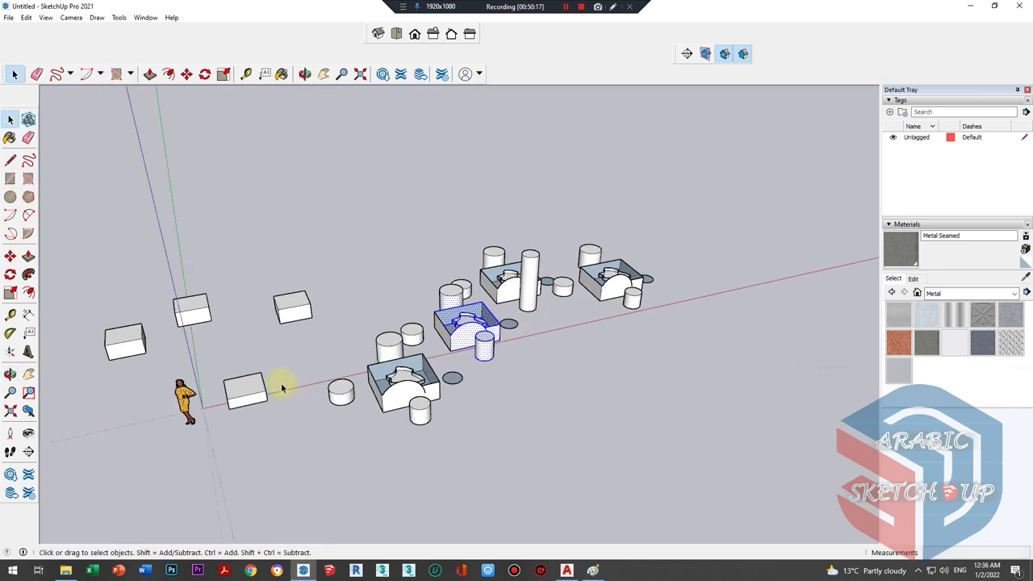
pyautogui.scroll(2, 240, 389)
pyautogui.click(240, 388)
pyautogui.scroll(3, 240, 389)
pyautogui.moveTo(277, 334)
pyautogui.mouseDown(button='middle')
pyautogui.moveTo(230, 277)
pyautogui.moveTo(269, 346)
pyautogui.moveTo(241, 276)
pyautogui.moveTo(275, 306)
pyautogui.mouseUp(button='middle')
# - Move the top-middle box by its corner so it overlaps the lower-left box
pyautogui.click(445, 201)
pyautogui.press('m')
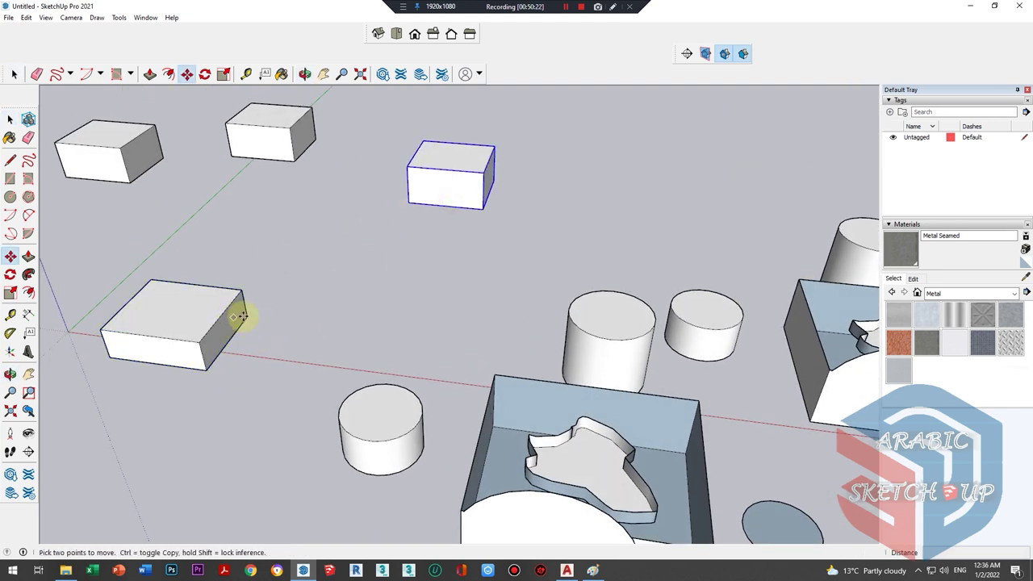
pyautogui.click(404, 200)
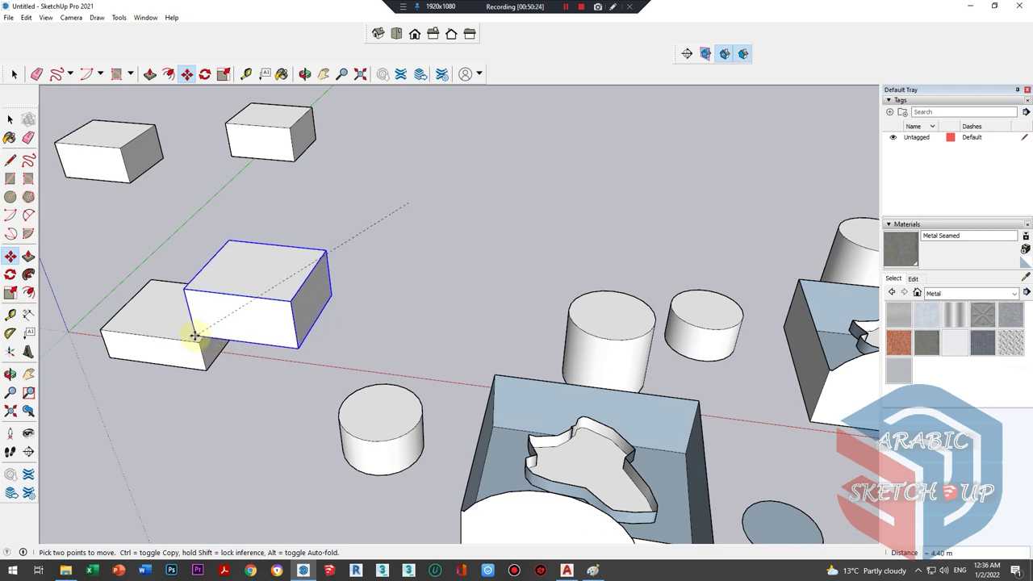
pyautogui.scroll(2, 205, 327)
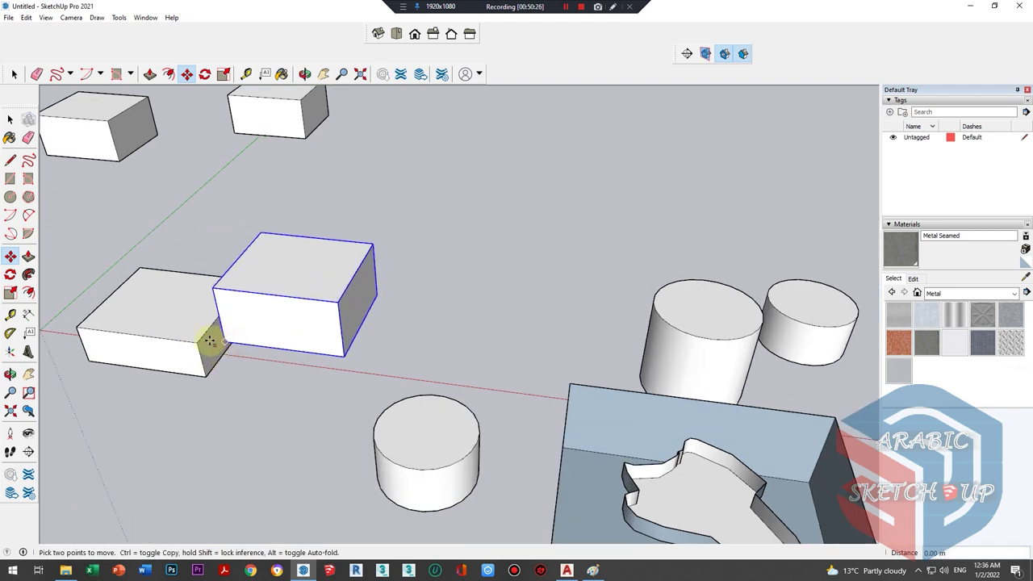
pyautogui.click(172, 325)
pyautogui.moveTo(173, 325); pyautogui.dragTo(231, 210, button='middle')
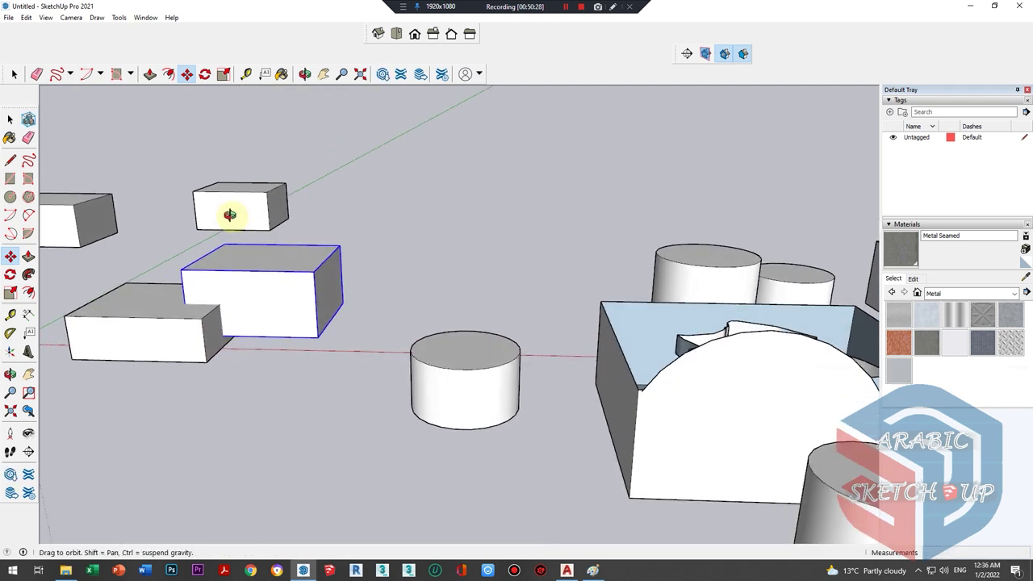
pyautogui.scroll(3, 215, 345)
pyautogui.scroll(2, 210, 303)
pyautogui.press('space')
pyautogui.scroll(2, 206, 288)
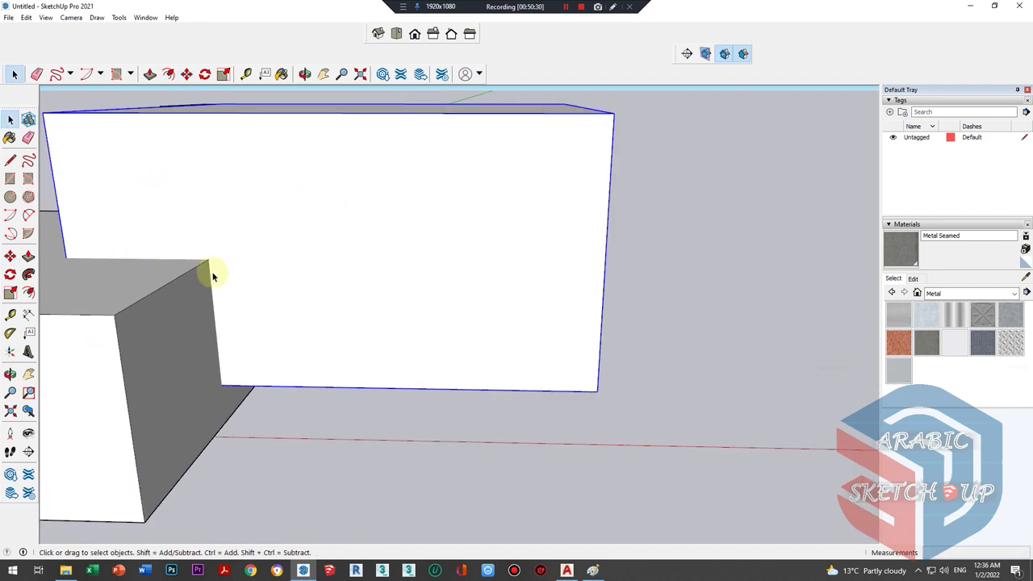
pyautogui.scroll(-2, 258, 364)
pyautogui.scroll(-1, 373, 380)
pyautogui.scroll(-1, 376, 380)
pyautogui.scroll(-1, 378, 379)
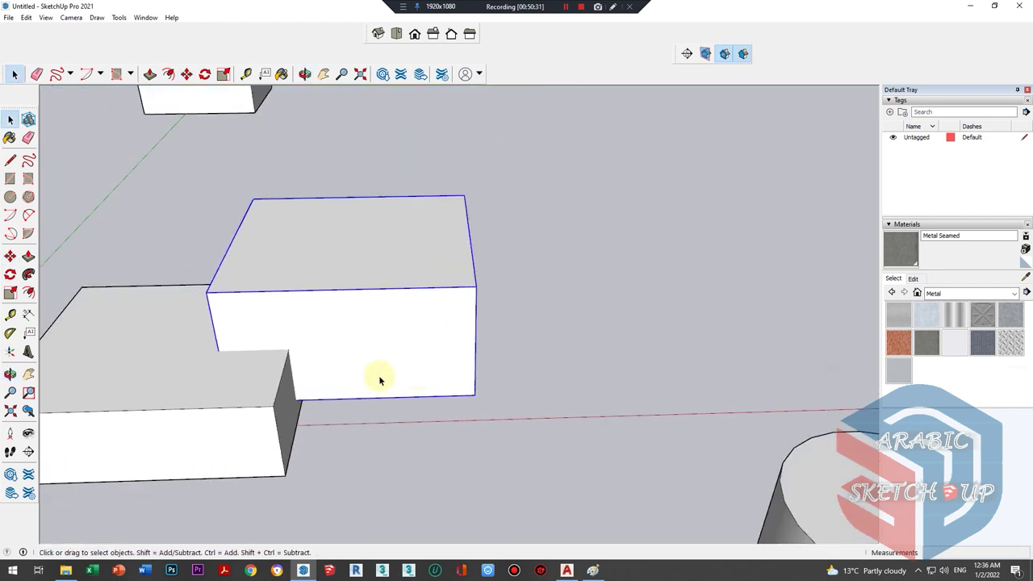
pyautogui.moveTo(378, 380); pyautogui.dragTo(501, 379, button='middle')
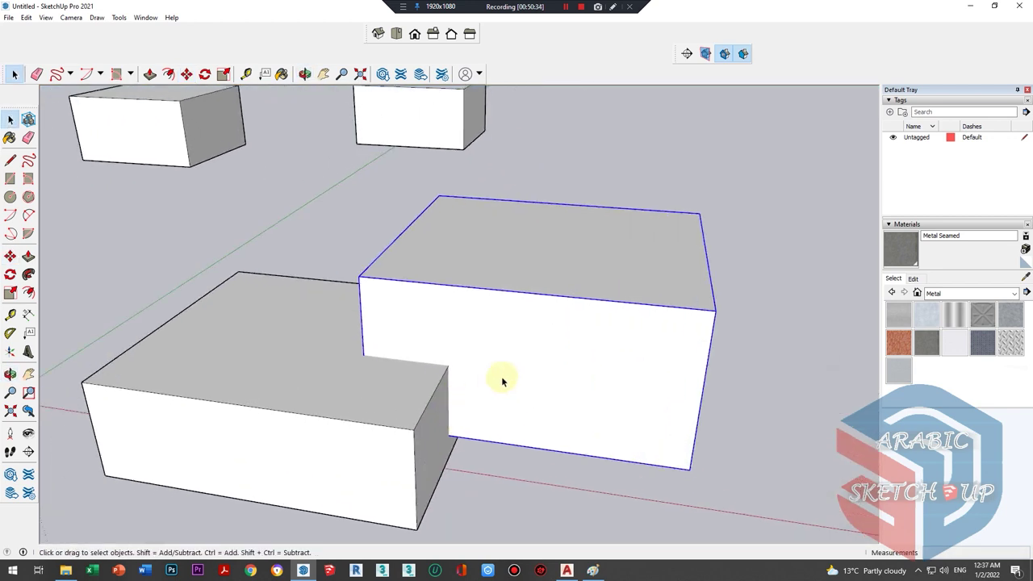
pyautogui.moveTo(307, 433)
pyautogui.mouseDown(button='middle')
pyautogui.moveTo(233, 343)
pyautogui.moveTo(357, 279)
pyautogui.moveTo(673, 352)
pyautogui.moveTo(637, 395)
pyautogui.moveTo(196, 431)
pyautogui.moveTo(414, 376)
pyautogui.moveTo(377, 393)
pyautogui.mouseUp(button='middle')
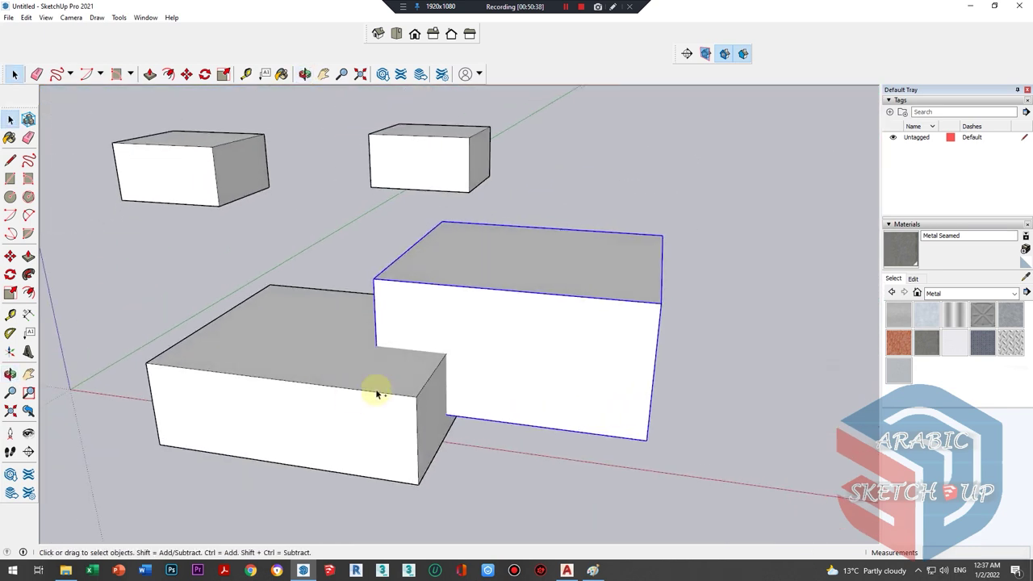
# - Intersect the two boxes' faces with the model, then move the right box aside and back to check the new edges
pyautogui.rightClick(408, 369)
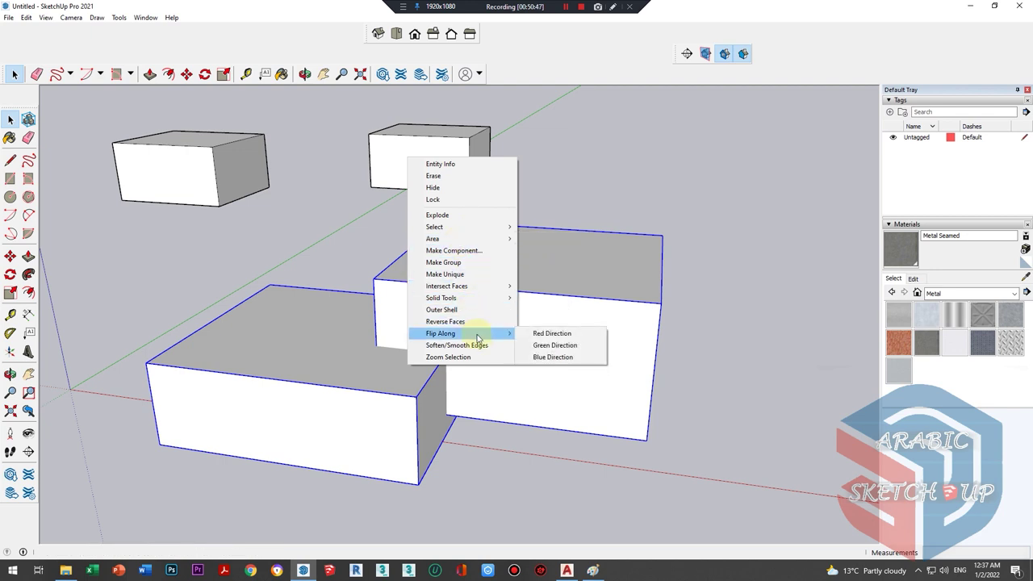
pyautogui.moveTo(446, 285)
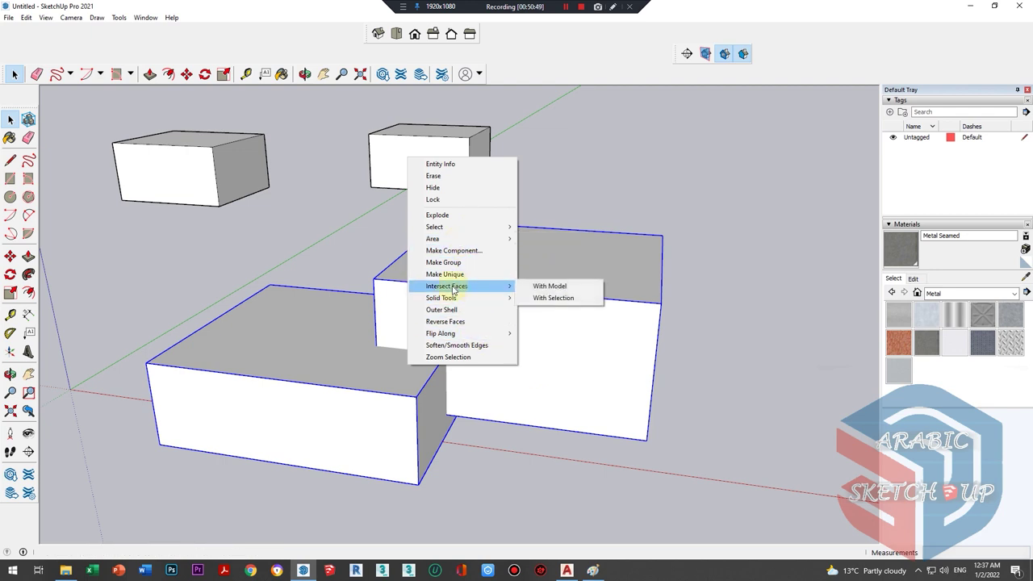
pyautogui.click(553, 287)
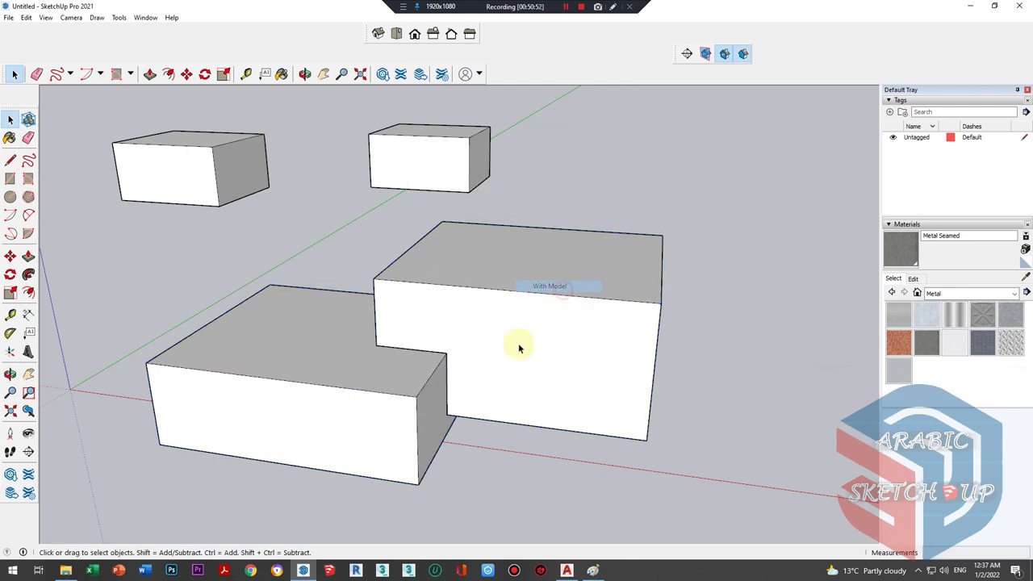
pyautogui.moveTo(519, 346)
pyautogui.mouseDown(button='middle')
pyautogui.moveTo(431, 337)
pyautogui.moveTo(291, 268)
pyautogui.moveTo(484, 352)
pyautogui.mouseUp(button='middle')
pyautogui.click(466, 376)
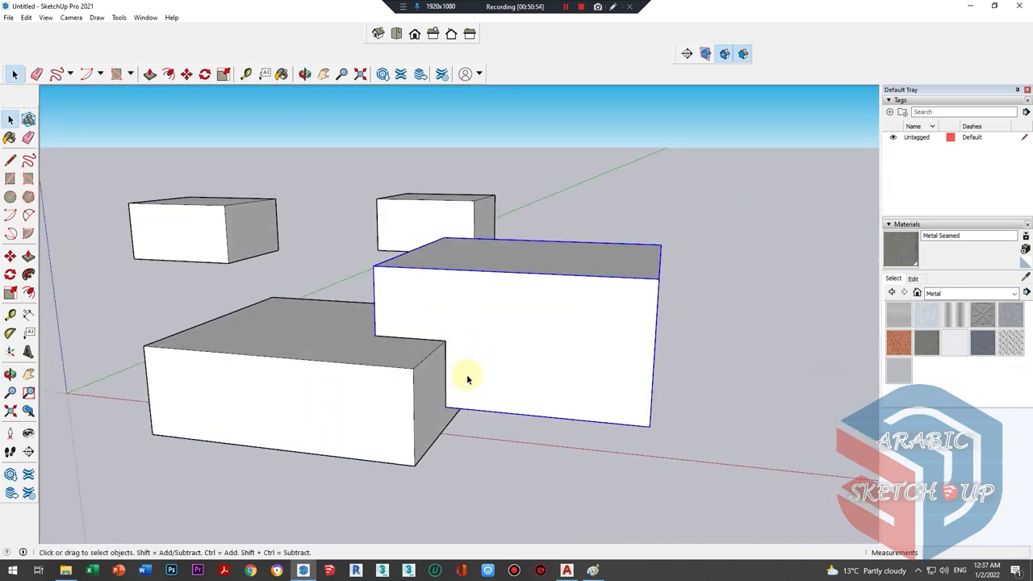
pyautogui.press('m')
pyautogui.click(488, 373)
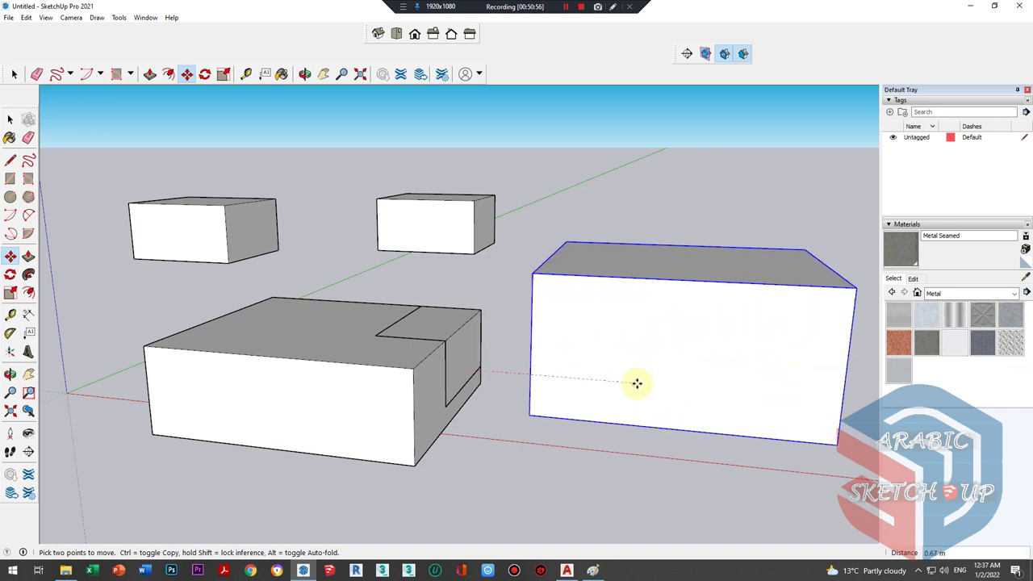
pyautogui.moveTo(635, 383); pyautogui.dragTo(540, 479, button='middle')
pyautogui.click(432, 378)
pyautogui.press('space')
pyautogui.scroll(5, 415, 380)
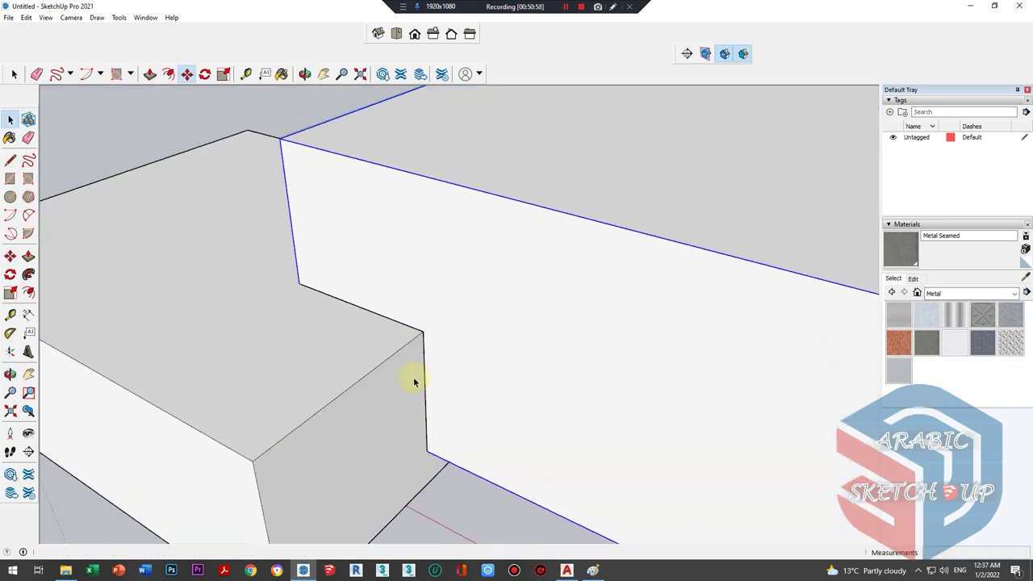
pyautogui.moveTo(431, 350)
pyautogui.mouseDown(button='middle')
pyautogui.moveTo(399, 346)
pyautogui.moveTo(299, 277)
pyautogui.moveTo(486, 403)
pyautogui.mouseUp(button='middle')
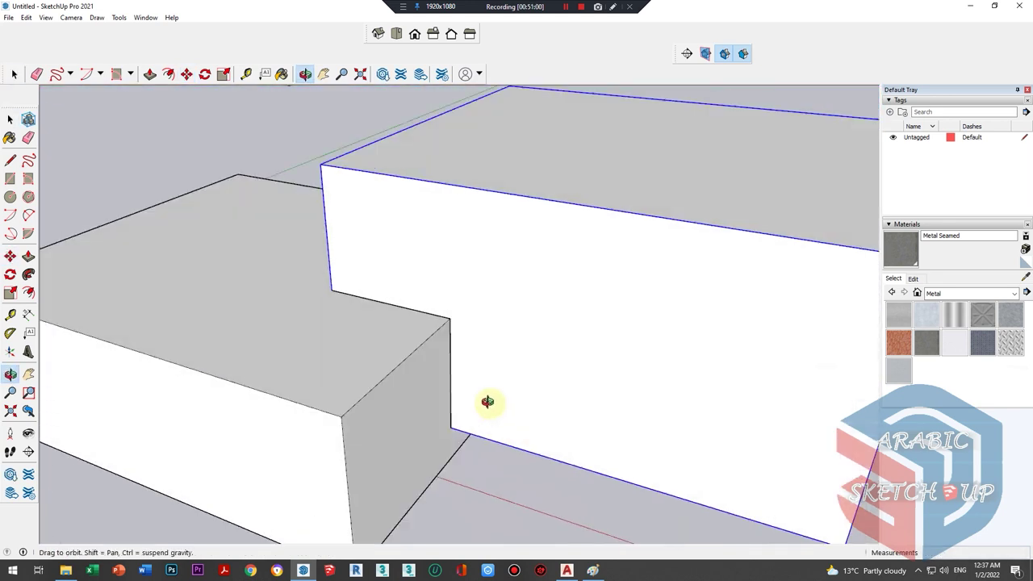
pyautogui.scroll(-3, 362, 390)
pyautogui.scroll(-2, 472, 401)
pyautogui.moveTo(321, 358)
pyautogui.mouseDown(button='middle')
pyautogui.moveTo(288, 325)
pyautogui.moveTo(406, 299)
pyautogui.moveTo(554, 410)
pyautogui.moveTo(564, 347)
pyautogui.moveTo(363, 415)
pyautogui.moveTo(431, 424)
pyautogui.mouseUp(button='middle')
# - Try a Solid Tools Intersect on both boxes, then undo it
pyautogui.moveTo(333, 327); pyautogui.dragTo(335, 328)
pyautogui.rightClick(461, 329)
pyautogui.moveTo(495, 468)
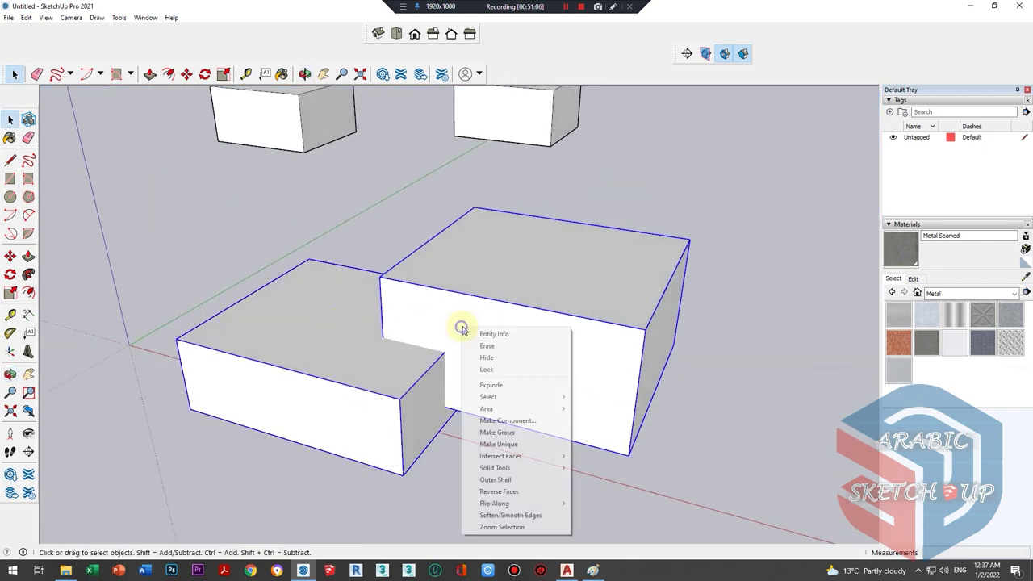
pyautogui.click(597, 470)
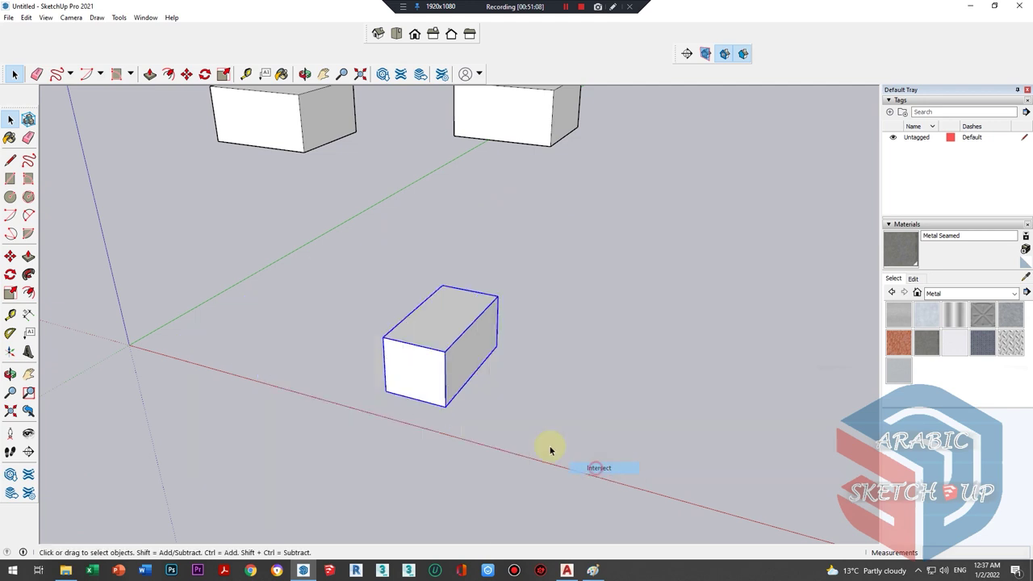
pyautogui.hotkey('ctrl', 'z')
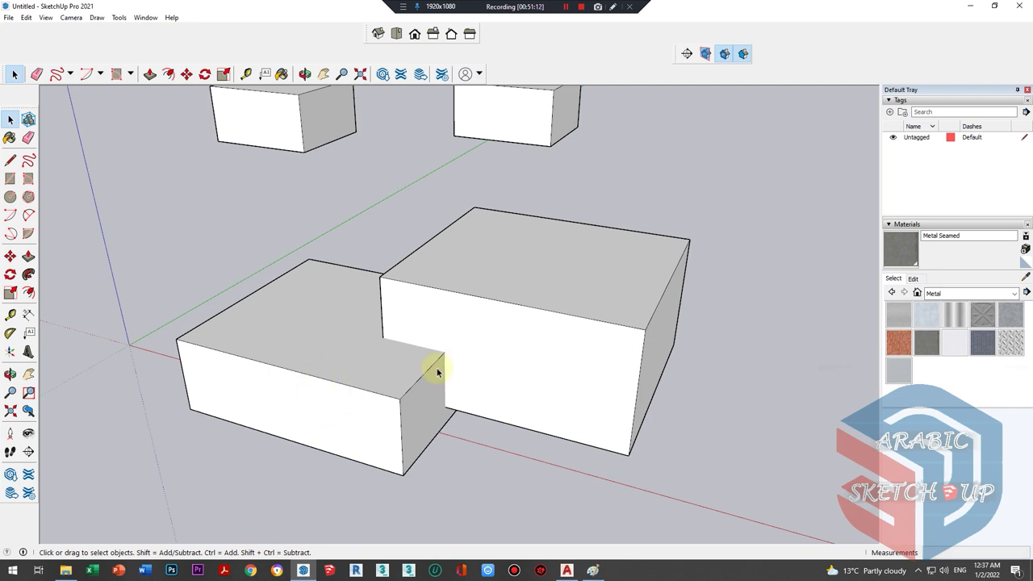
pyautogui.moveTo(438, 367); pyautogui.dragTo(527, 408, button='middle')
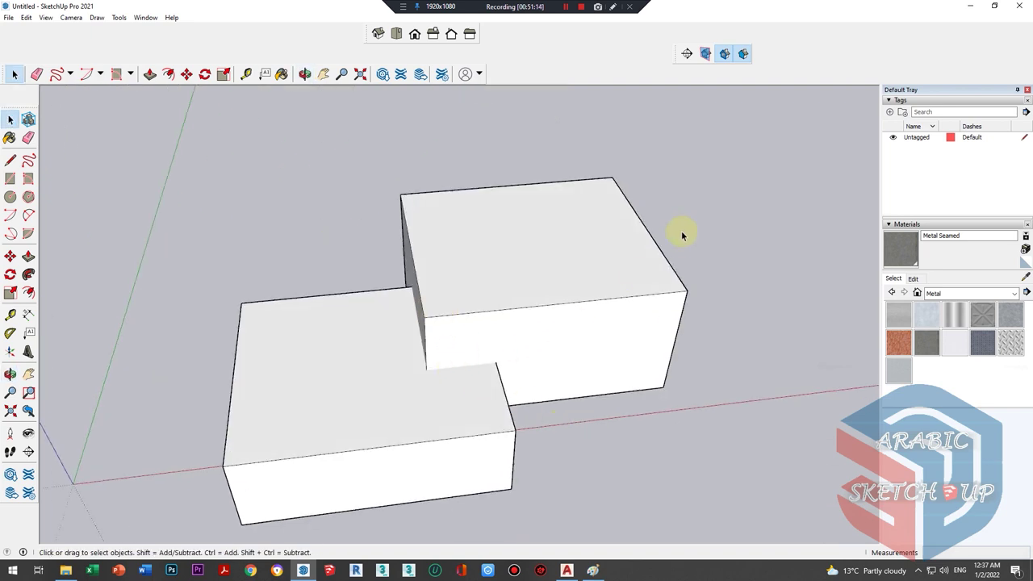
pyautogui.hotkey('ctrl', 'a')
# - Union the two boxes into one solid, then push the lower box's side face outward inside it
pyautogui.rightClick(501, 321)
pyautogui.moveTo(536, 463)
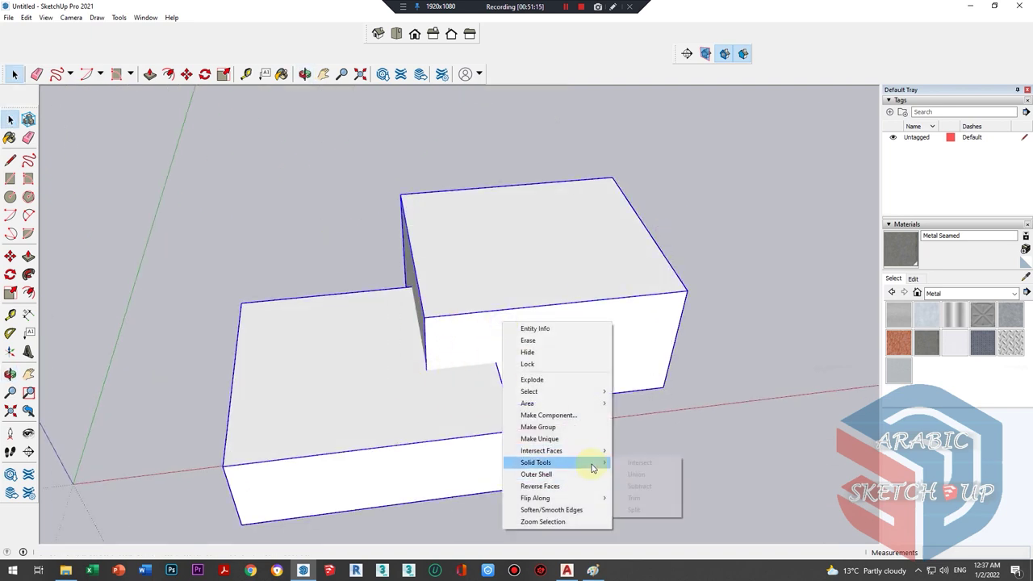
pyautogui.click(639, 474)
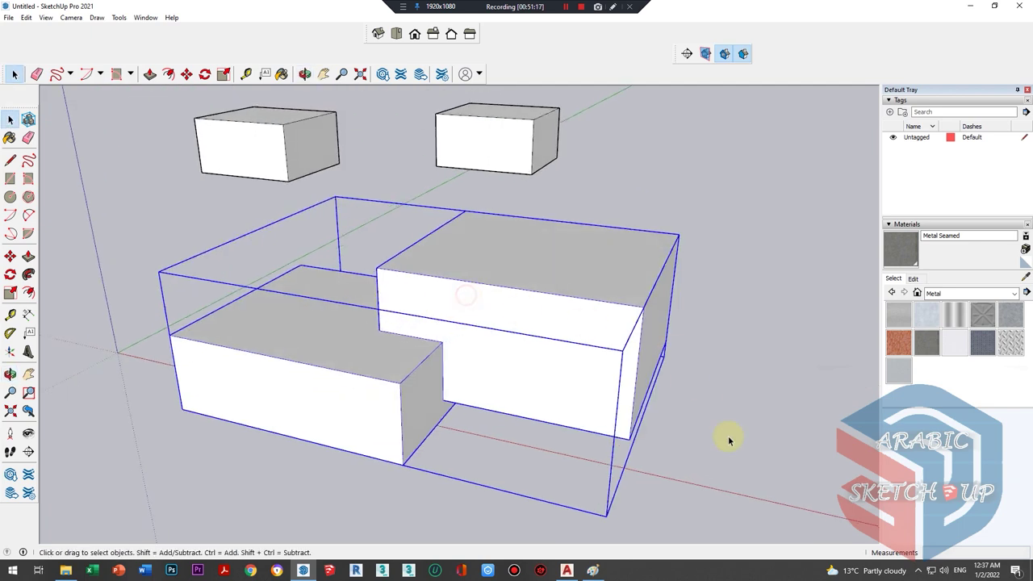
pyautogui.doubleClick(484, 318)
pyautogui.click(376, 347)
pyautogui.click(446, 371)
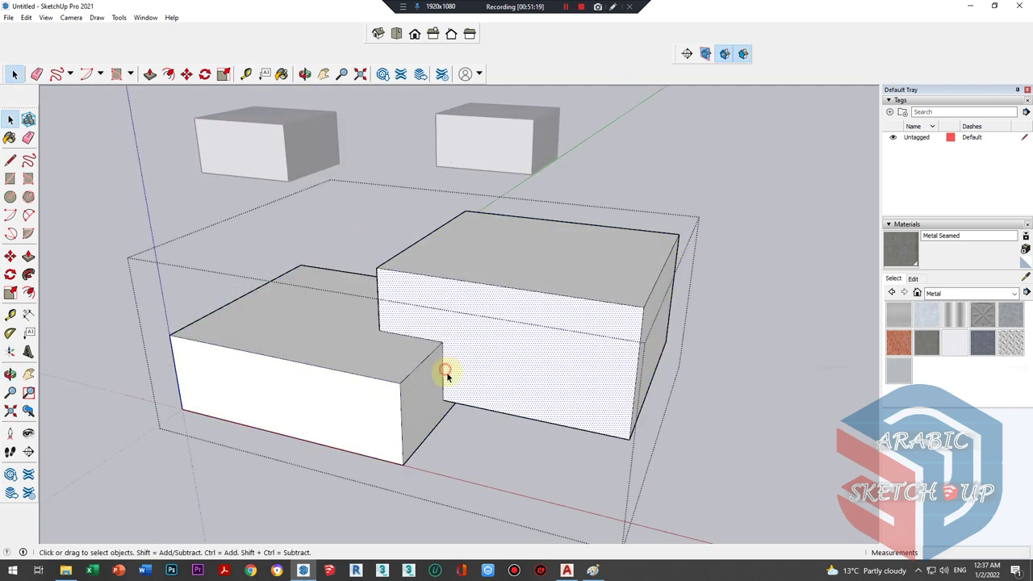
pyautogui.click(440, 377)
pyautogui.press('p')
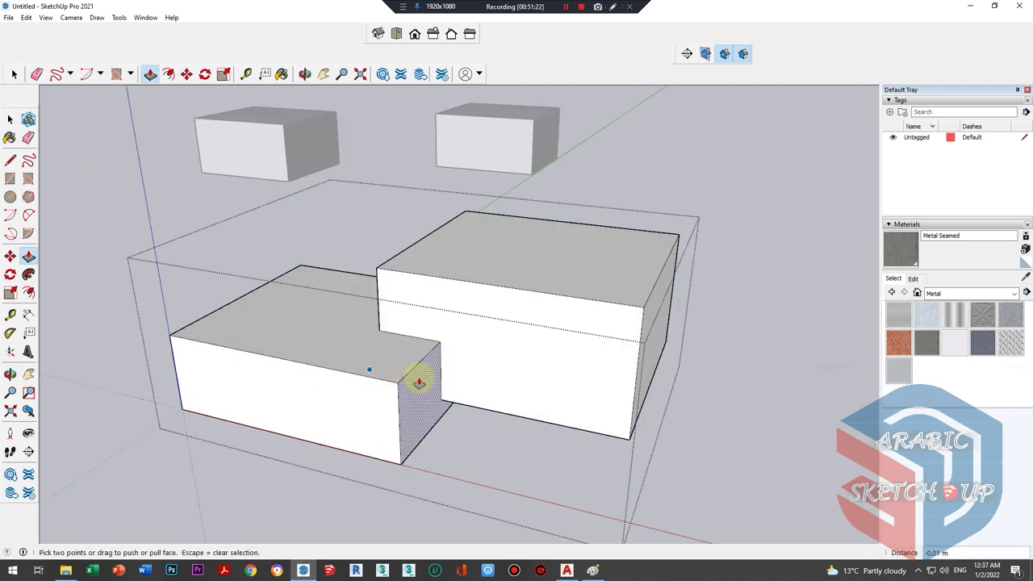
pyautogui.click(415, 374)
pyautogui.click(445, 392)
pyautogui.press('space')
pyautogui.press('Escape')
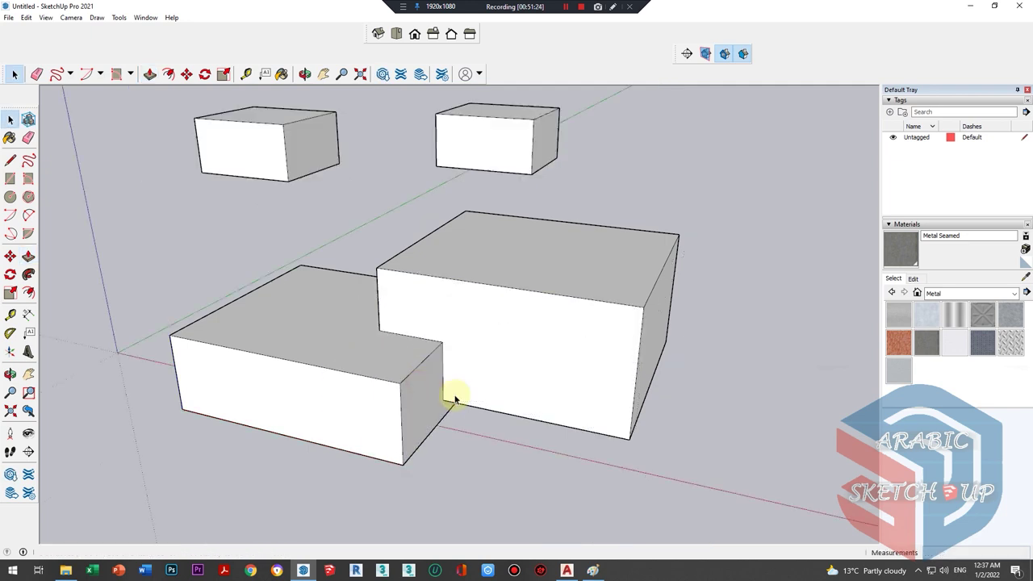
# - Subtract one box from the other, inspect the notched result, then undo it
pyautogui.doubleClick(457, 363)
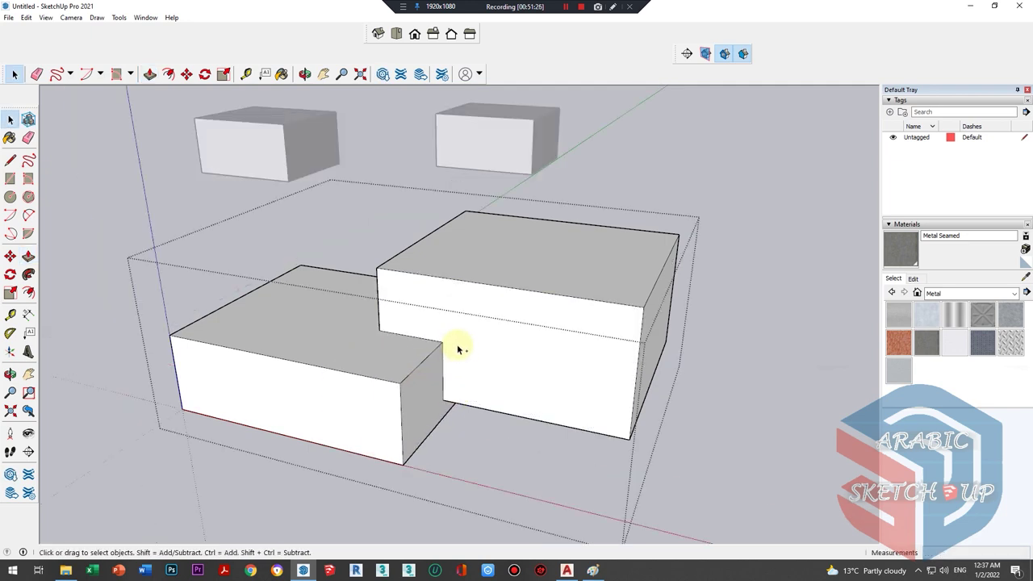
pyautogui.press('Escape')
pyautogui.click(458, 342)
pyautogui.keyDown('shift'); pyautogui.click(412, 383); pyautogui.keyUp('shift')
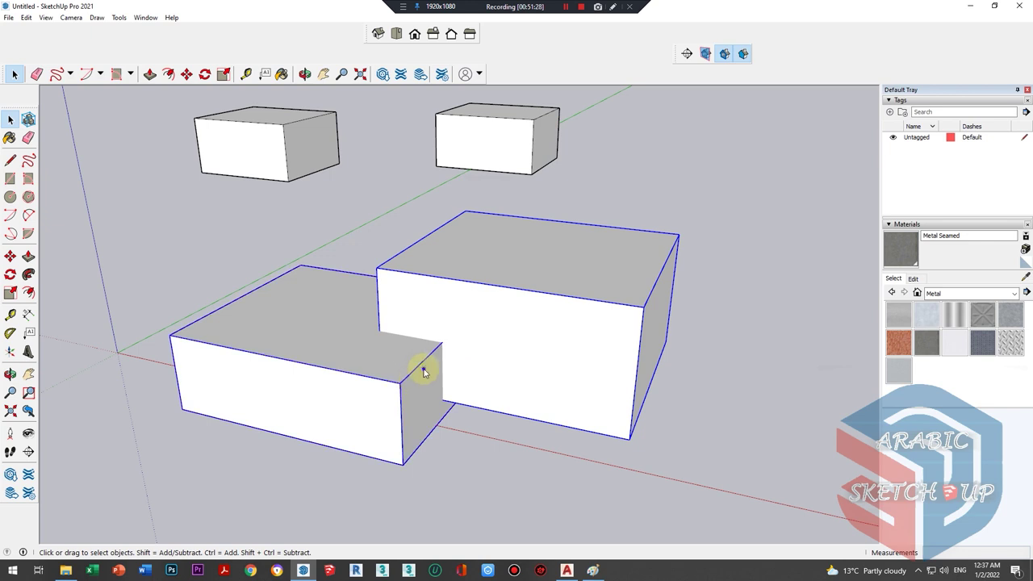
pyautogui.rightClick(424, 367)
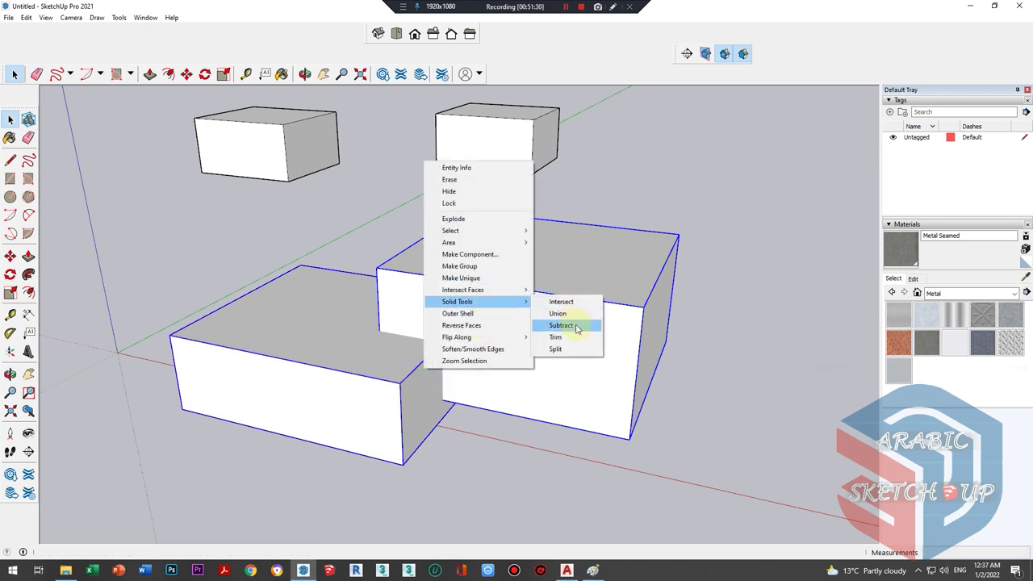
pyautogui.click(565, 325)
pyautogui.moveTo(479, 362)
pyautogui.mouseDown(button='middle')
pyautogui.moveTo(258, 323)
pyautogui.moveTo(563, 341)
pyautogui.mouseUp(button='middle')
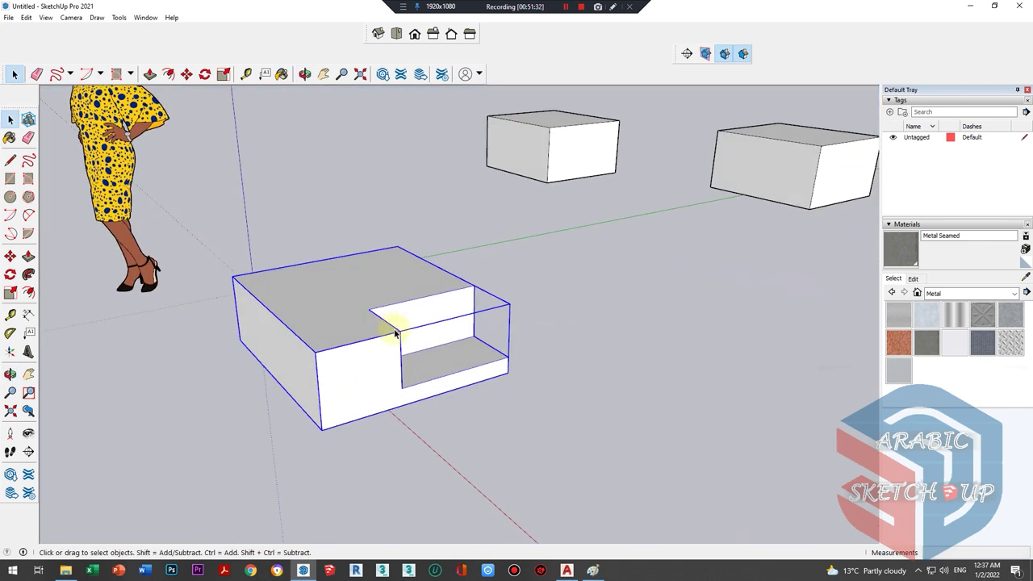
pyautogui.scroll(1, 396, 332)
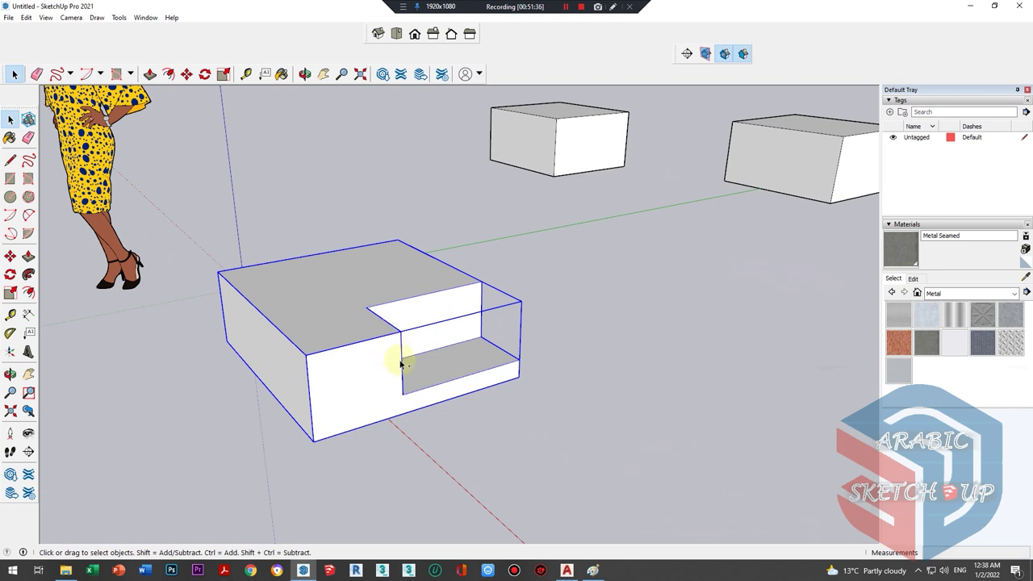
pyautogui.hotkey('ctrl', 'z')
# - Trim the small box with the large box, inspect the result, then undo it
pyautogui.scroll(-1, 403, 380)
pyautogui.rightClick(422, 379)
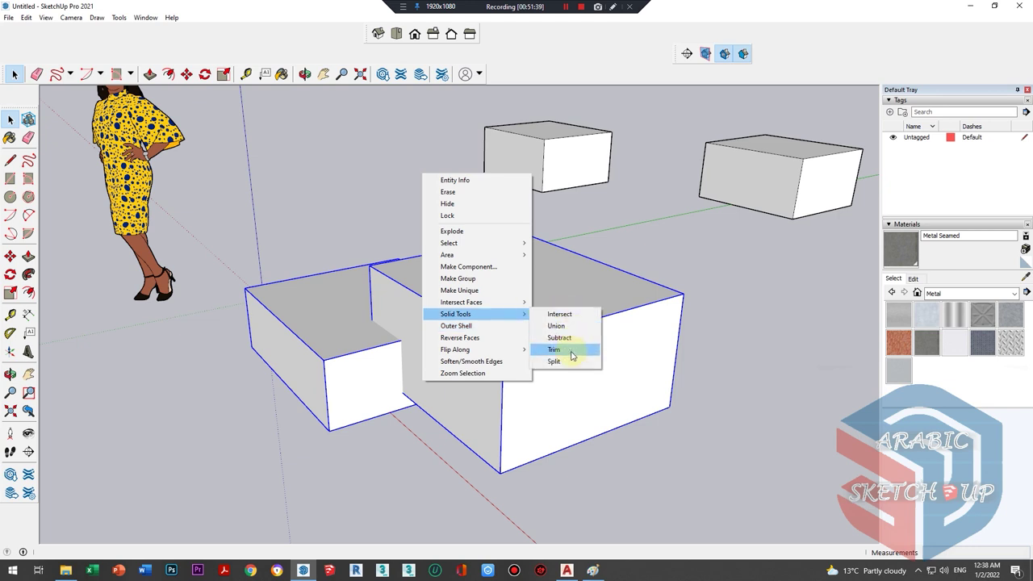
pyautogui.click(571, 356)
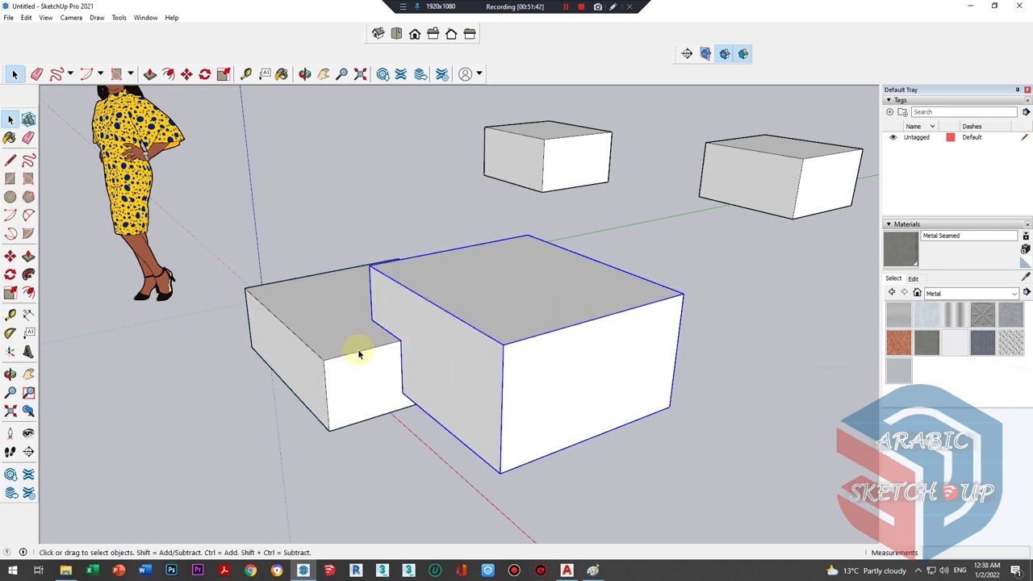
pyautogui.moveTo(358, 347); pyautogui.dragTo(376, 362, button='middle')
pyautogui.scroll(2, 385, 362)
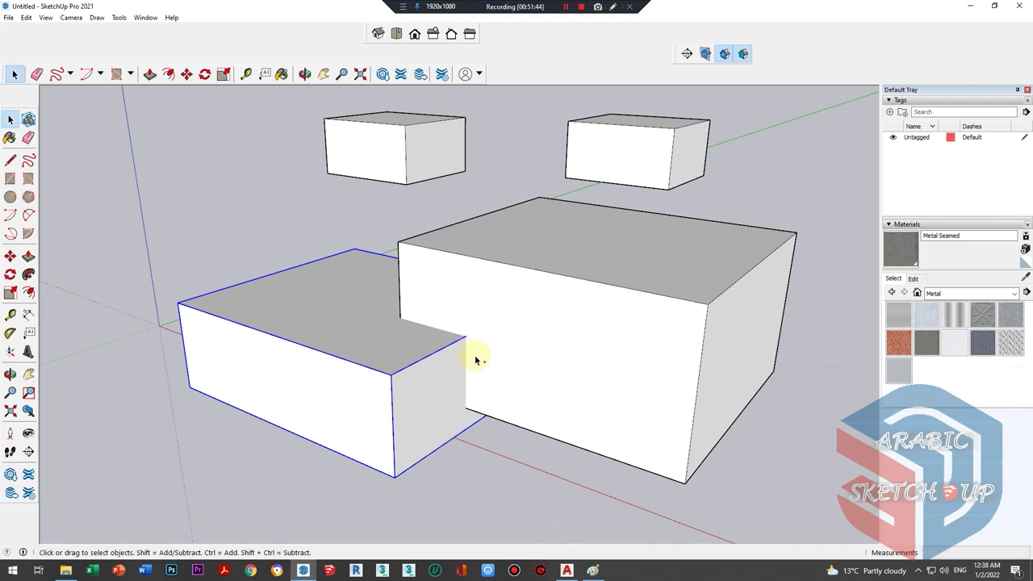
pyautogui.hotkey('ctrl', 'z')
pyautogui.scroll(-2, 476, 404)
pyautogui.moveTo(438, 364)
pyautogui.mouseDown(button='middle')
pyautogui.moveTo(317, 317)
pyautogui.moveTo(362, 329)
pyautogui.mouseUp(button='middle')
# - Slide the large box left into the small box's notch
pyautogui.rightClick(373, 341)
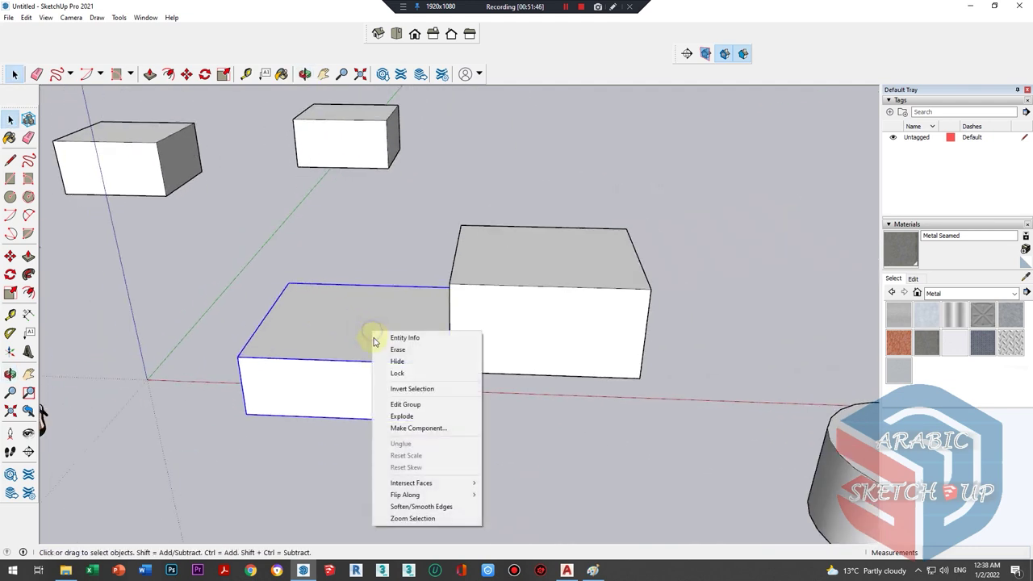
pyautogui.click(565, 436)
pyautogui.click(553, 366)
pyautogui.press('m')
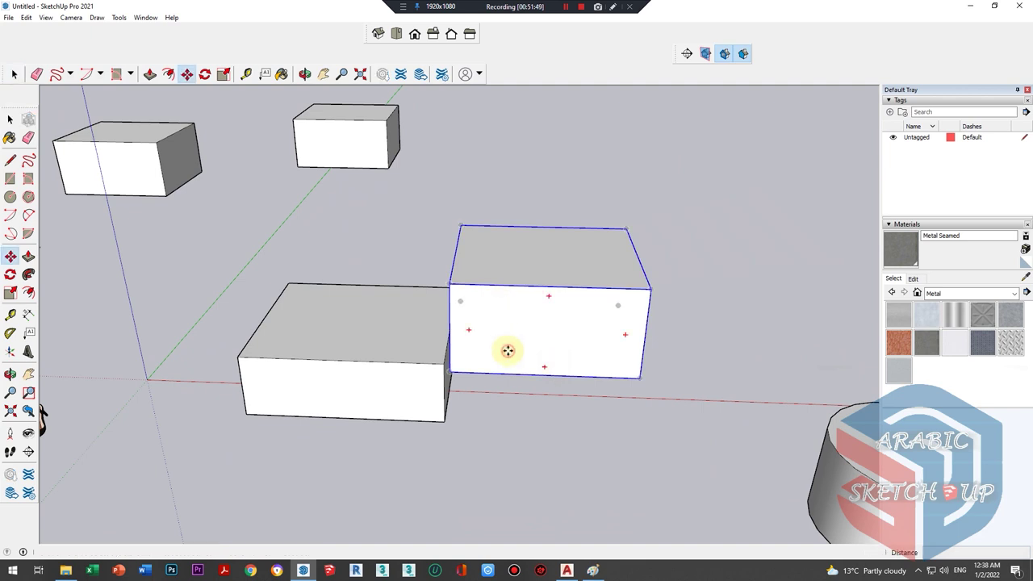
pyautogui.moveTo(506, 352); pyautogui.dragTo(452, 347)
pyautogui.press('space')
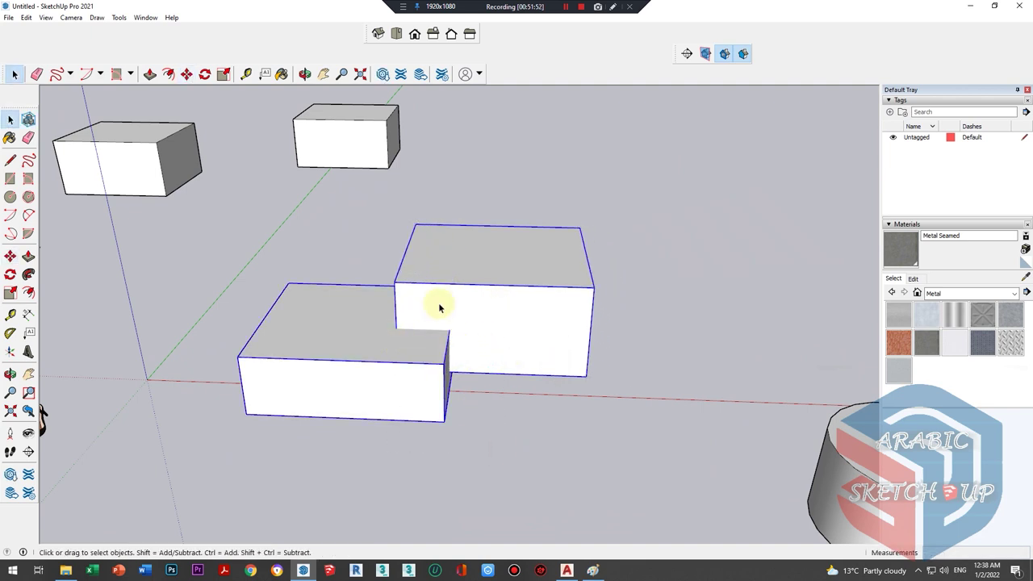
# - Group both boxes together, then test deleting and restoring a front face inside the group
pyautogui.rightClick(439, 305)
pyautogui.click(473, 453)
pyautogui.moveTo(479, 388)
pyautogui.mouseDown(button='middle')
pyautogui.moveTo(408, 328)
pyautogui.moveTo(387, 272)
pyautogui.mouseUp(button='middle')
pyautogui.doubleClick(393, 298)
pyautogui.click(393, 299)
pyautogui.press('Delete')
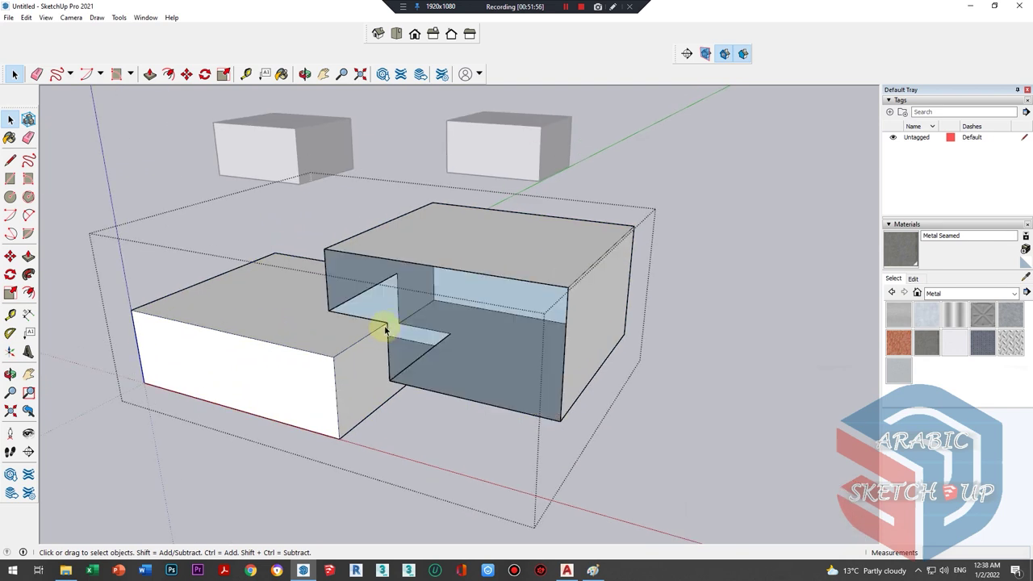
pyautogui.moveTo(380, 328)
pyautogui.mouseDown(button='middle')
pyautogui.moveTo(525, 285)
pyautogui.moveTo(358, 373)
pyautogui.moveTo(399, 378)
pyautogui.mouseUp(button='middle')
pyautogui.hotkey('ctrl', 'z')
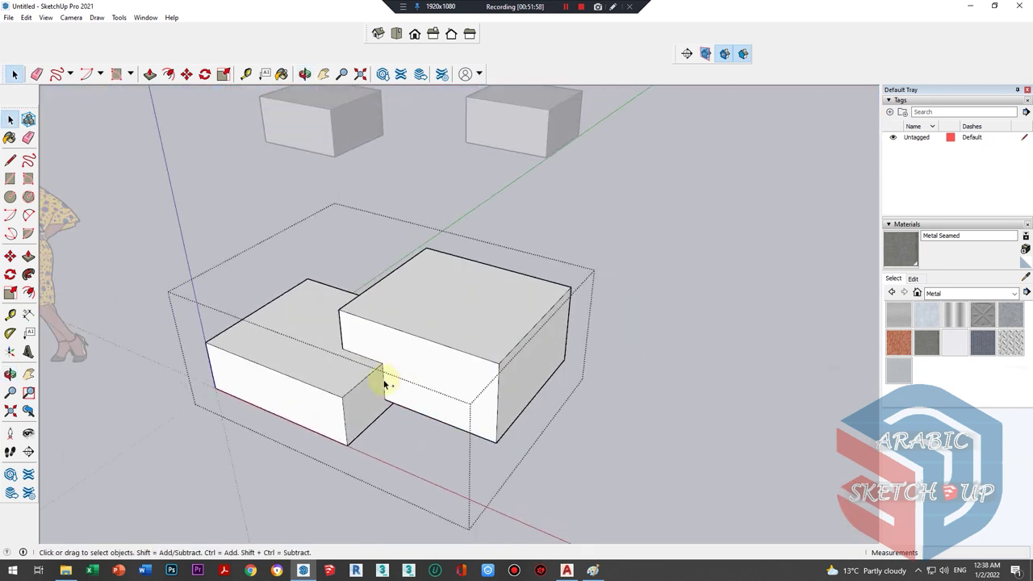
pyautogui.click(712, 408)
pyautogui.scroll(-3, 288, 318)
pyautogui.scroll(-3, 286, 350)
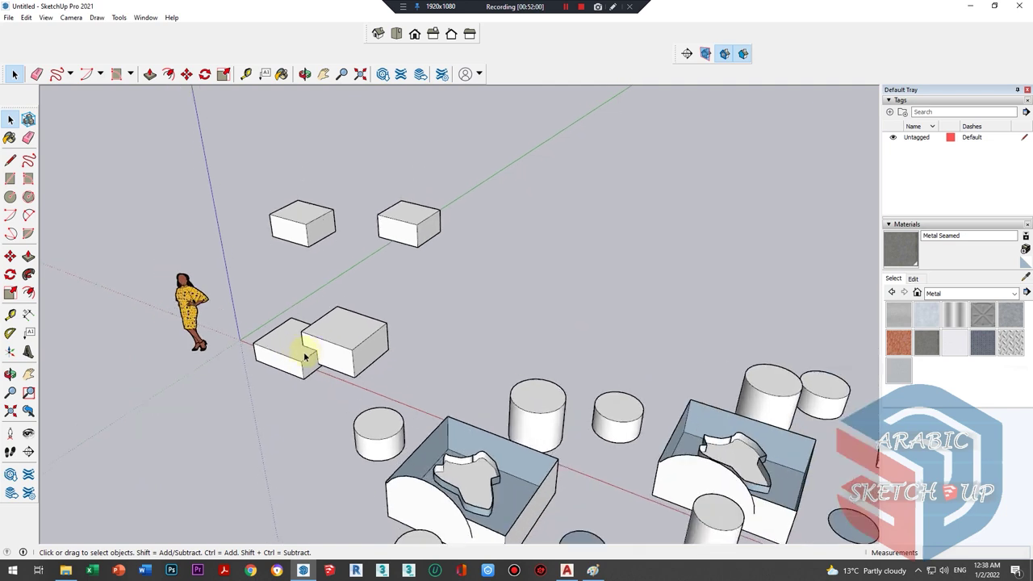
# - Explode the small upper back box's group into loose faces and edges, then clear the selection
pyautogui.moveTo(300, 350)
pyautogui.mouseDown(button='middle')
pyautogui.moveTo(430, 313)
pyautogui.moveTo(491, 364)
pyautogui.moveTo(266, 322)
pyautogui.mouseUp(button='middle')
pyautogui.scroll(-2, 387, 326)
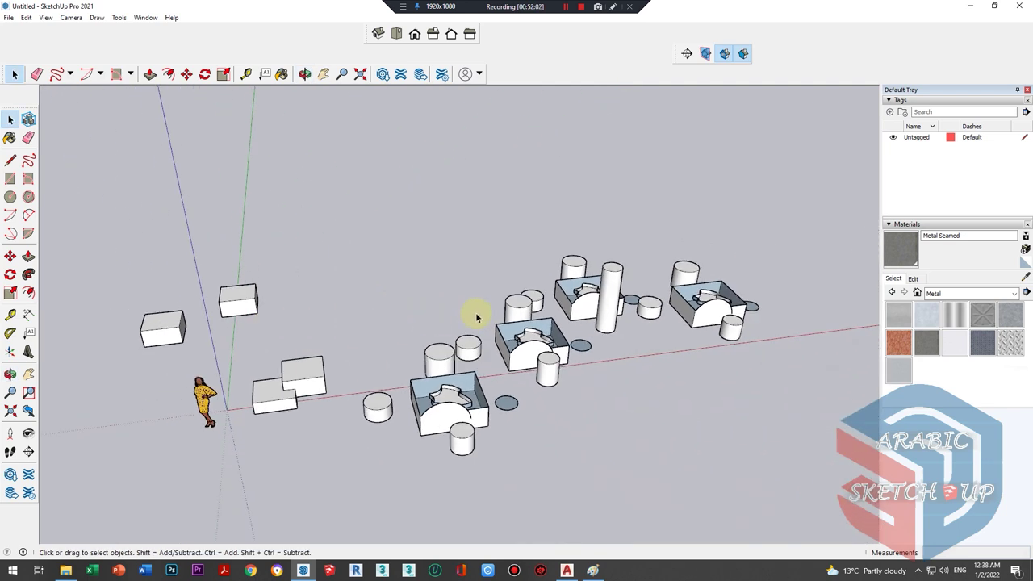
pyautogui.scroll(2, 477, 309)
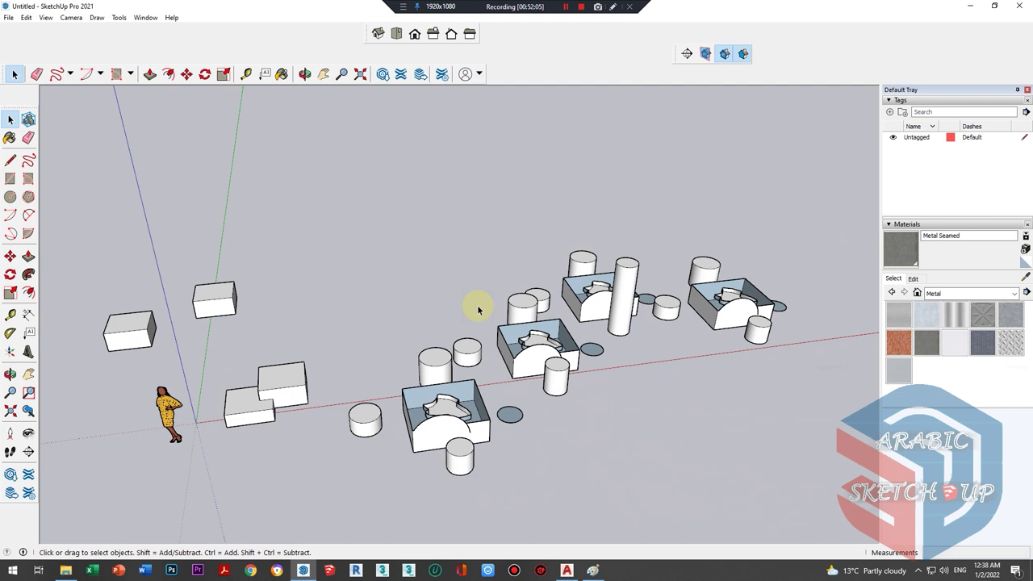
pyautogui.moveTo(364, 134)
pyautogui.mouseDown(button='middle')
pyautogui.moveTo(376, 115)
pyautogui.moveTo(265, 173)
pyautogui.mouseUp(button='middle')
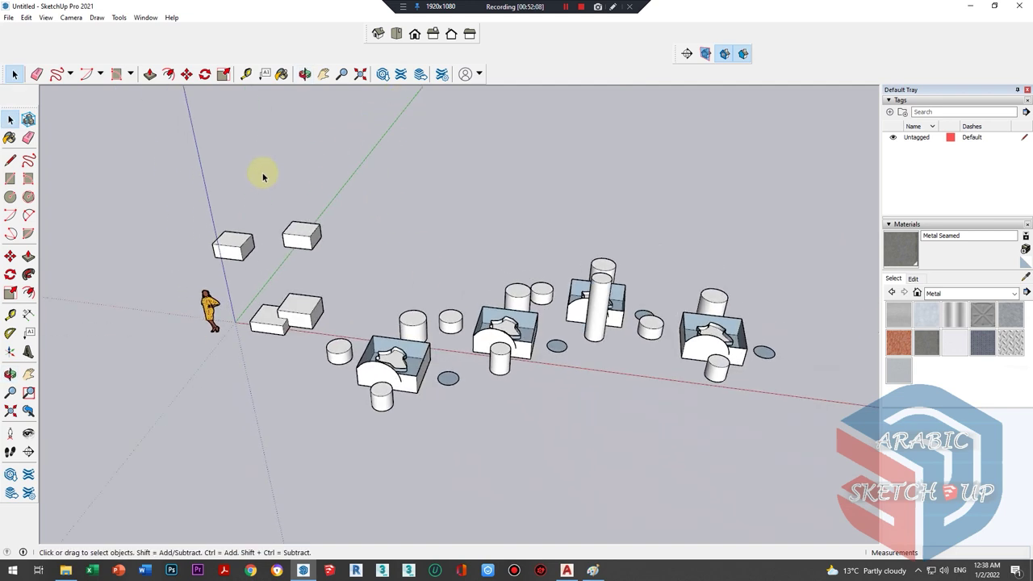
pyautogui.rightClick(466, 262)
pyautogui.click(392, 247)
pyautogui.click(283, 234)
pyautogui.scroll(2, 290, 232)
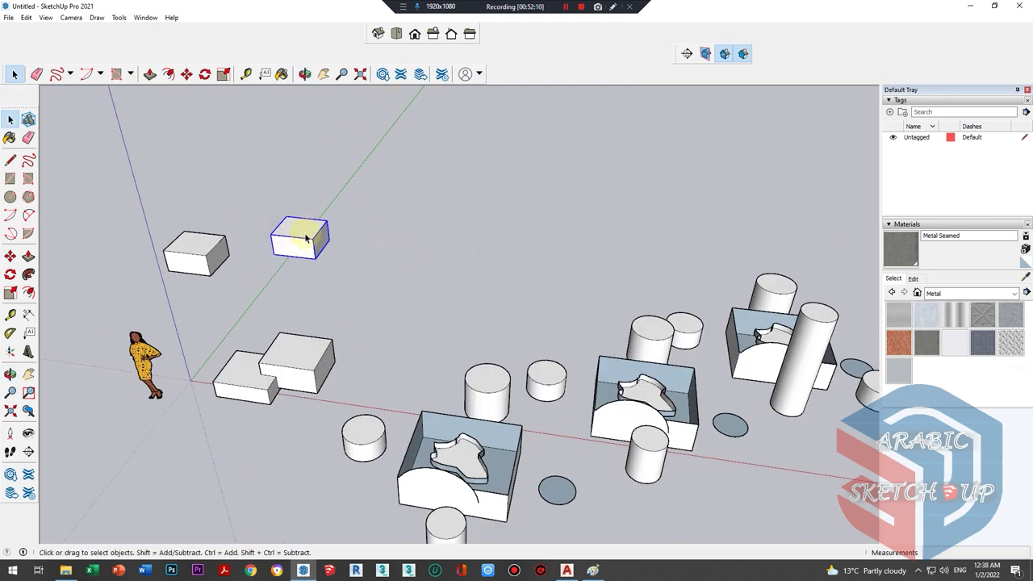
pyautogui.scroll(3, 306, 242)
pyautogui.rightClick(323, 266)
pyautogui.rightClick(295, 250)
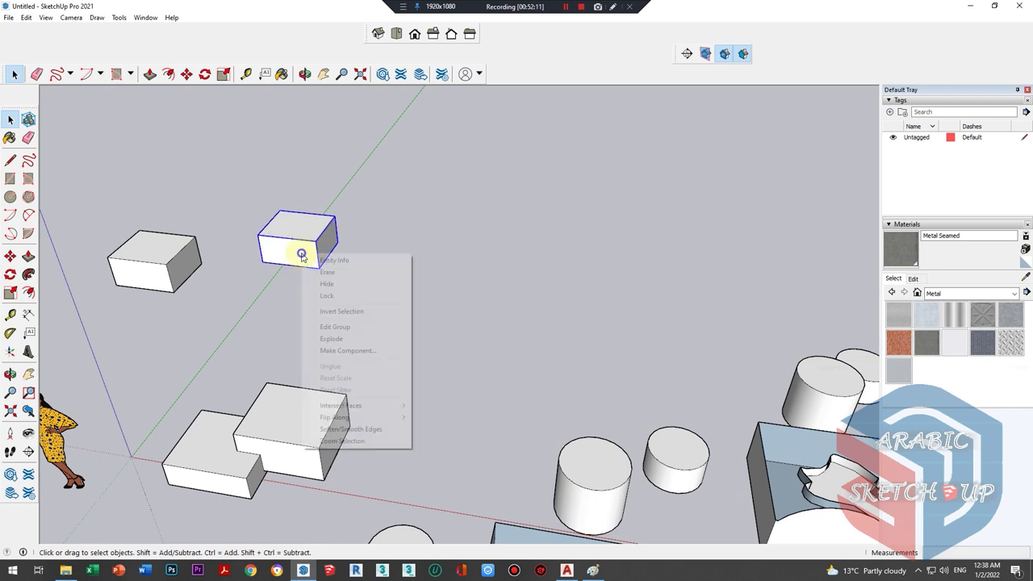
pyautogui.click(329, 339)
pyautogui.rightClick(288, 244)
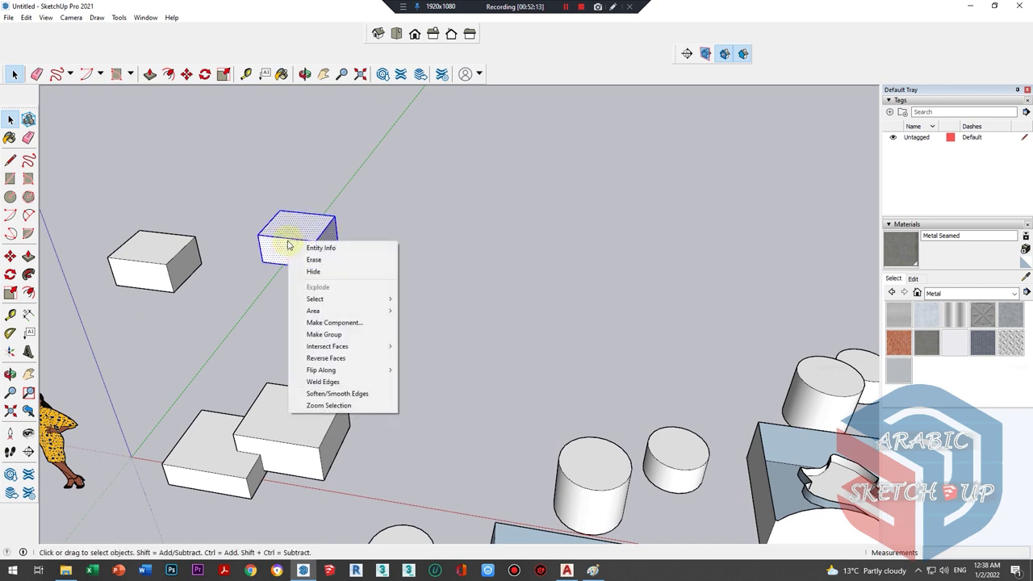
pyautogui.click(419, 205)
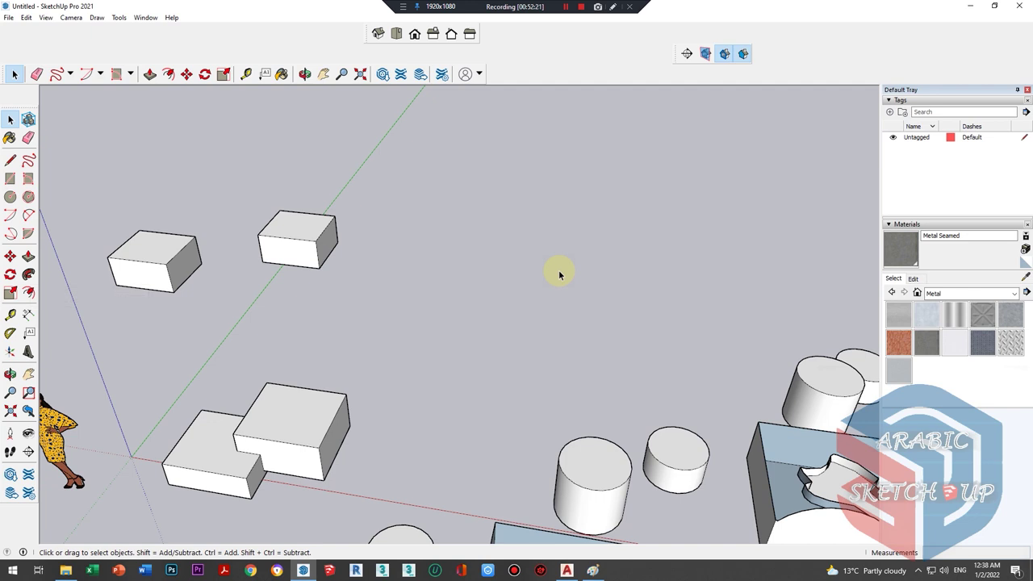
# - Draw a large flat rectangle on the ground beside the small boxes
pyautogui.click(12, 179)
pyautogui.click(450, 371)
pyautogui.click(690, 204)
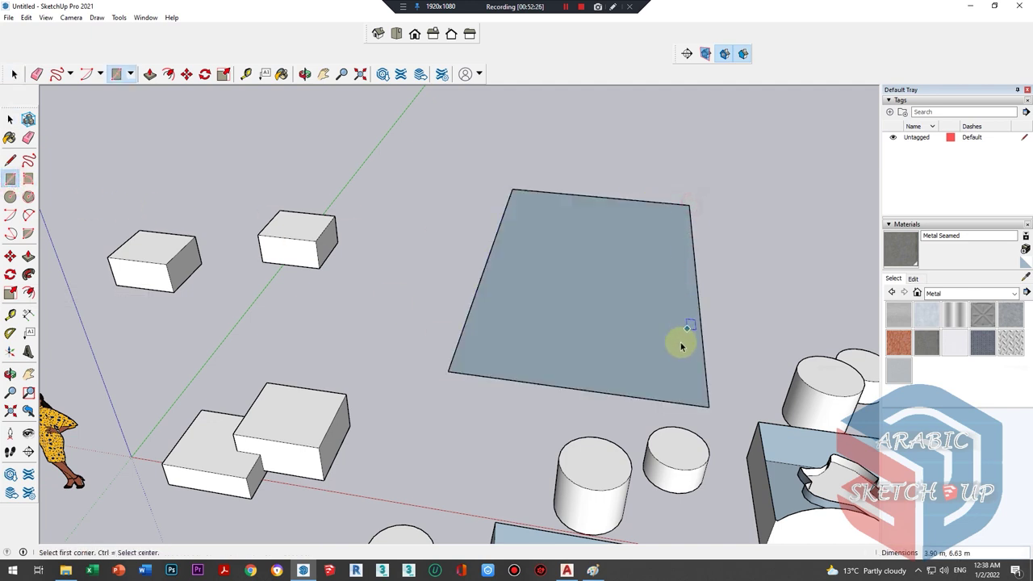
pyautogui.moveTo(680, 347); pyautogui.dragTo(511, 265, button='middle')
pyautogui.press('space')
pyautogui.scroll(-5, 546, 288)
pyautogui.scroll(5, 544, 311)
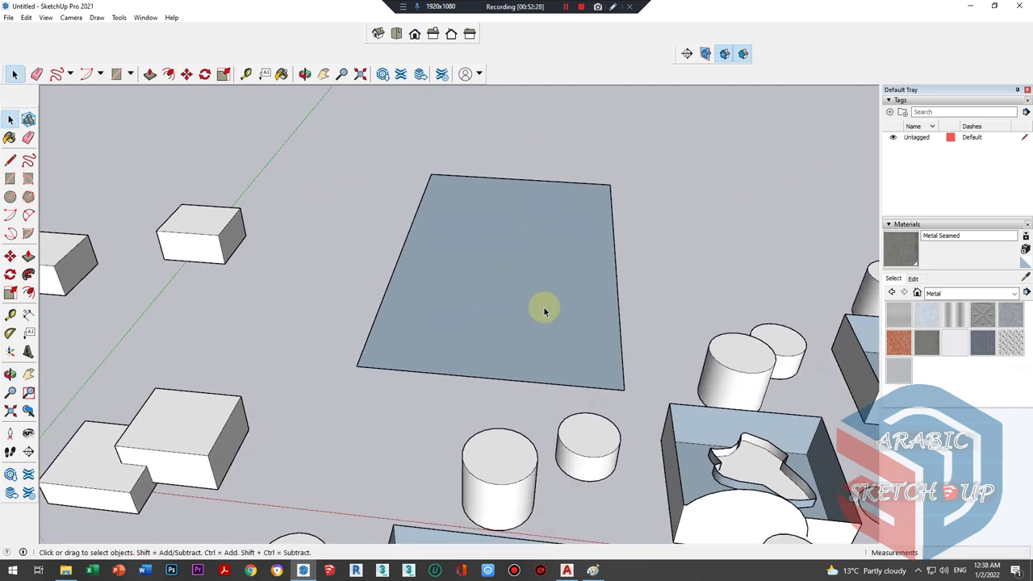
pyautogui.scroll(-3, 544, 311)
# - Draw a straight line on the ground
pyautogui.click(18, 164)
pyautogui.scroll(-2, 392, 272)
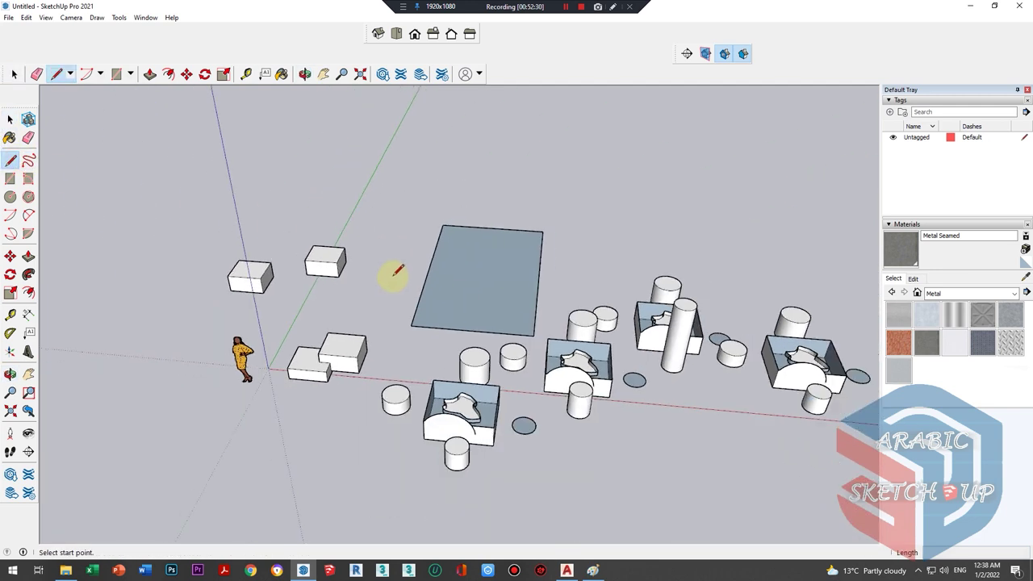
pyautogui.moveTo(392, 272); pyautogui.dragTo(258, 323, button='middle')
pyautogui.click(169, 434)
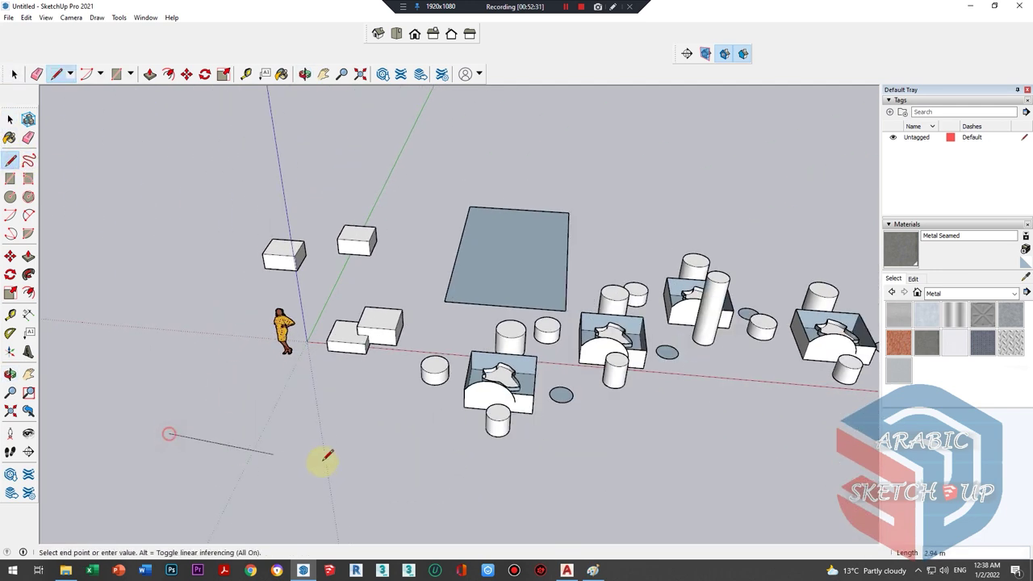
pyautogui.click(388, 456)
pyautogui.press('space')
# - Delete the old boxes, cylinder group and rectangle, leaving only the figure and the line
pyautogui.moveTo(242, 468)
pyautogui.mouseDown(button='middle')
pyautogui.moveTo(200, 417)
pyautogui.moveTo(256, 373)
pyautogui.moveTo(546, 277)
pyautogui.moveTo(428, 426)
pyautogui.mouseUp(button='middle')
pyautogui.scroll(2, 537, 369)
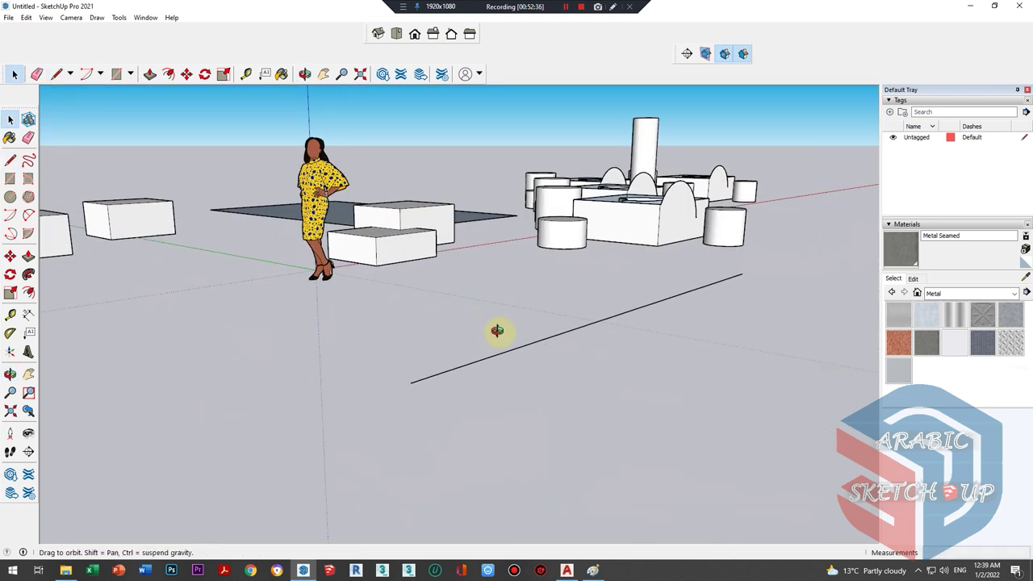
pyautogui.moveTo(497, 330); pyautogui.dragTo(286, 368, button='middle')
pyautogui.scroll(-2, 286, 369)
pyautogui.scroll(2, 627, 270)
pyautogui.scroll(-2, 491, 260)
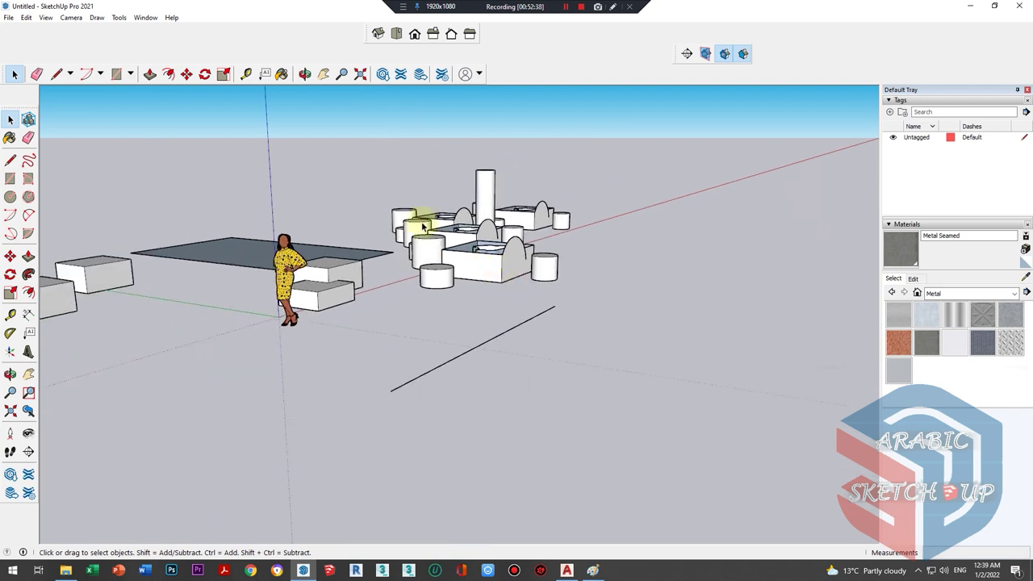
pyautogui.moveTo(523, 369); pyautogui.dragTo(272, 319, button='middle')
pyautogui.press('Delete')
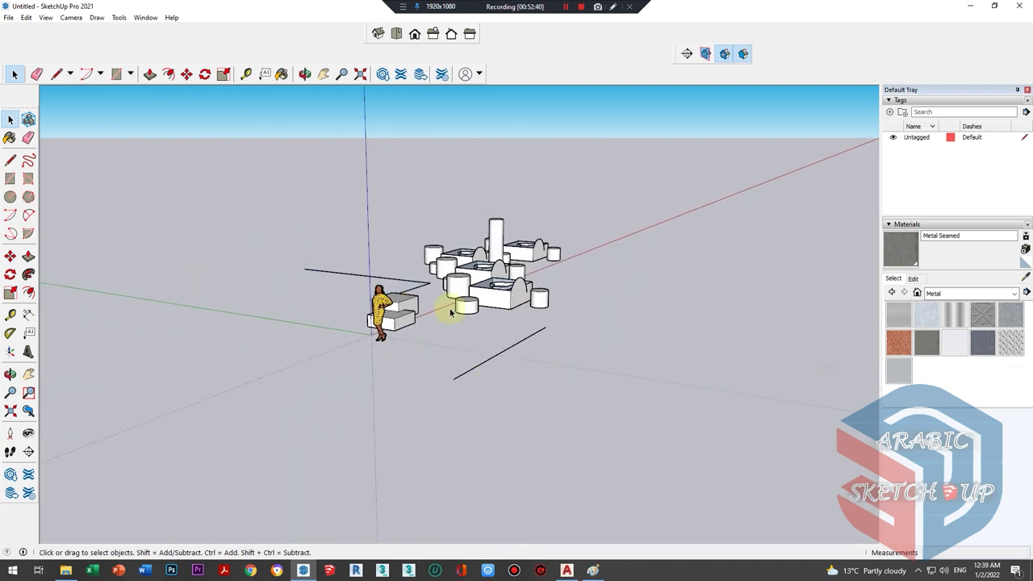
pyautogui.press('Delete')
pyautogui.click(399, 326)
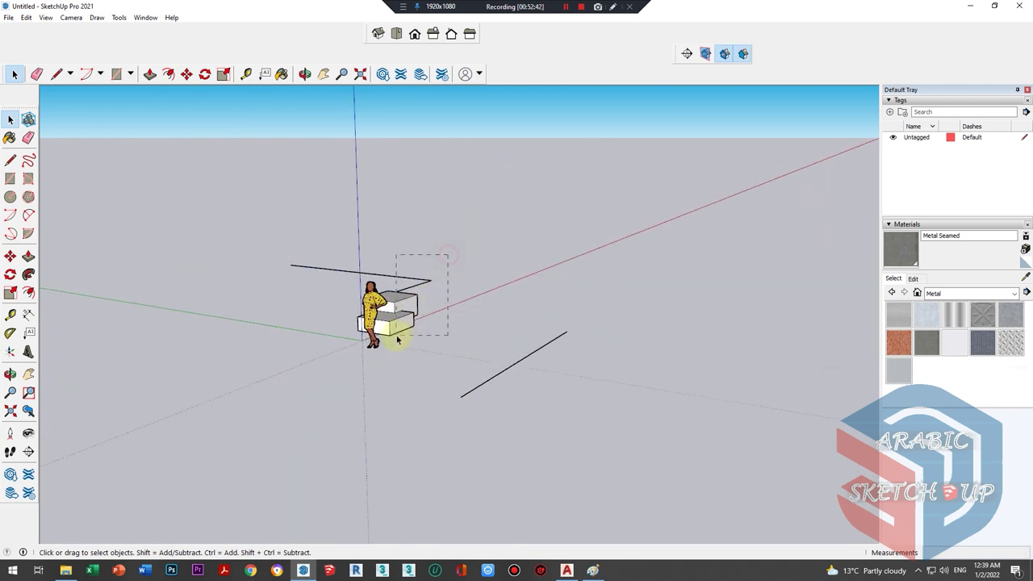
pyautogui.press('Delete')
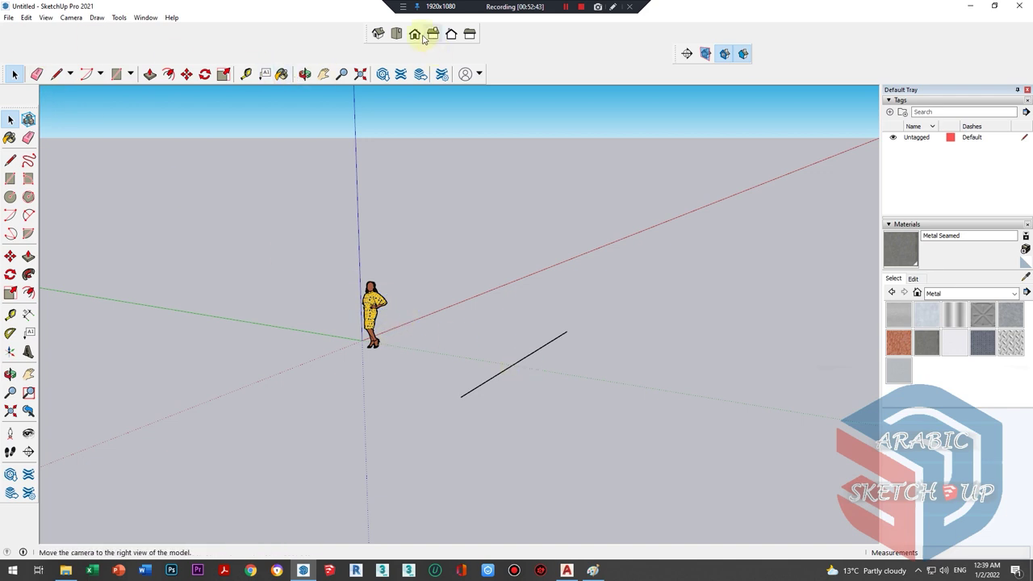
# - Switch to the Front view with Parallel Projection
pyautogui.click(421, 37)
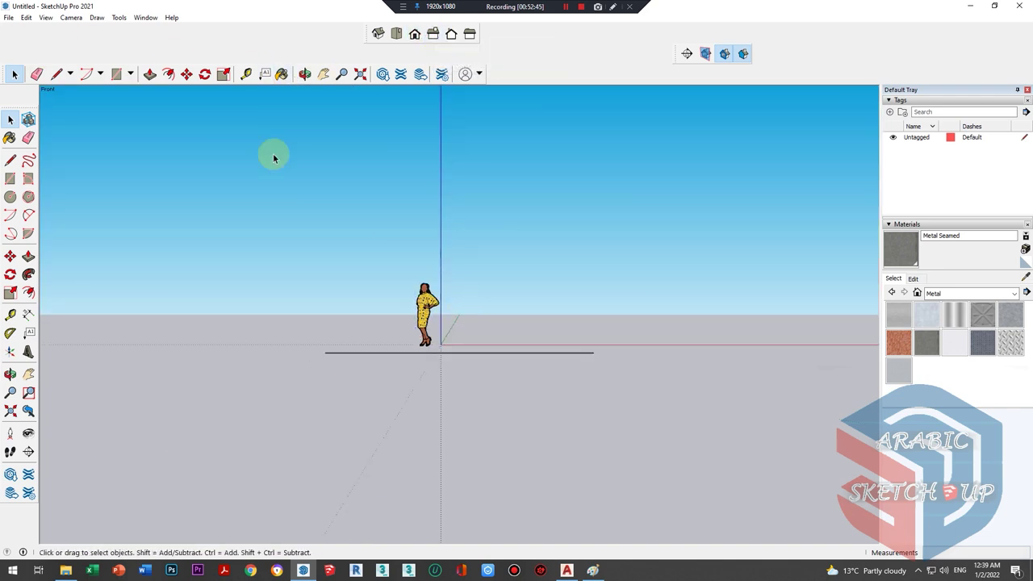
pyautogui.click(70, 17)
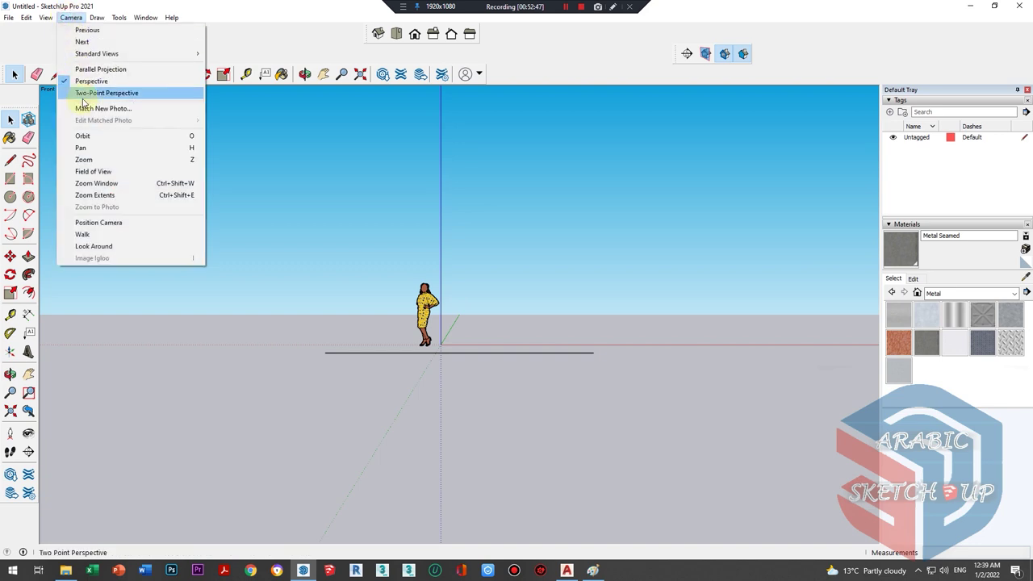
pyautogui.click(88, 78)
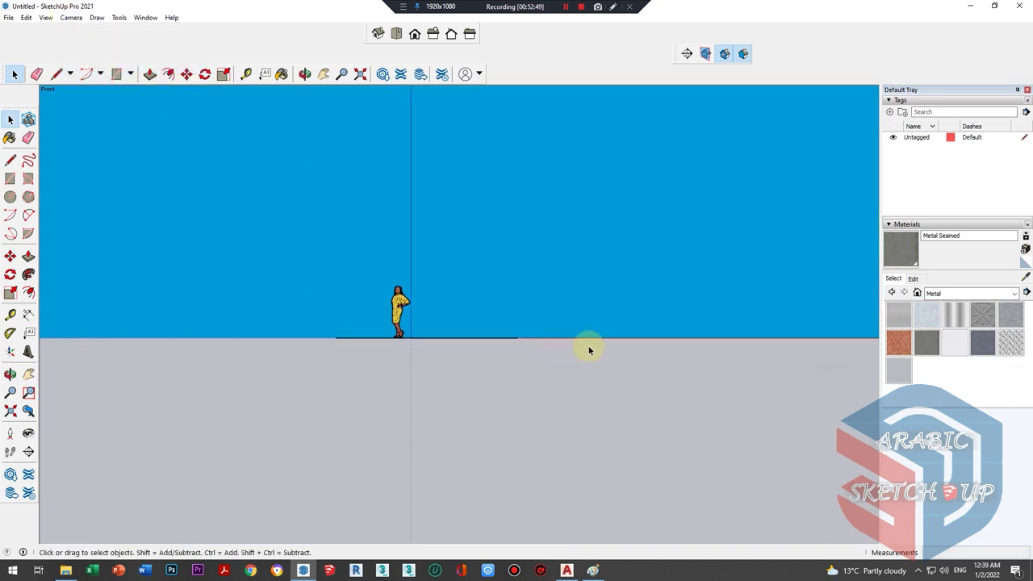
pyautogui.scroll(3, 548, 323)
pyautogui.scroll(2, 501, 339)
# - Draw the closed F-shaped outline upright on the ground line so it forms a face
pyautogui.click(9, 160)
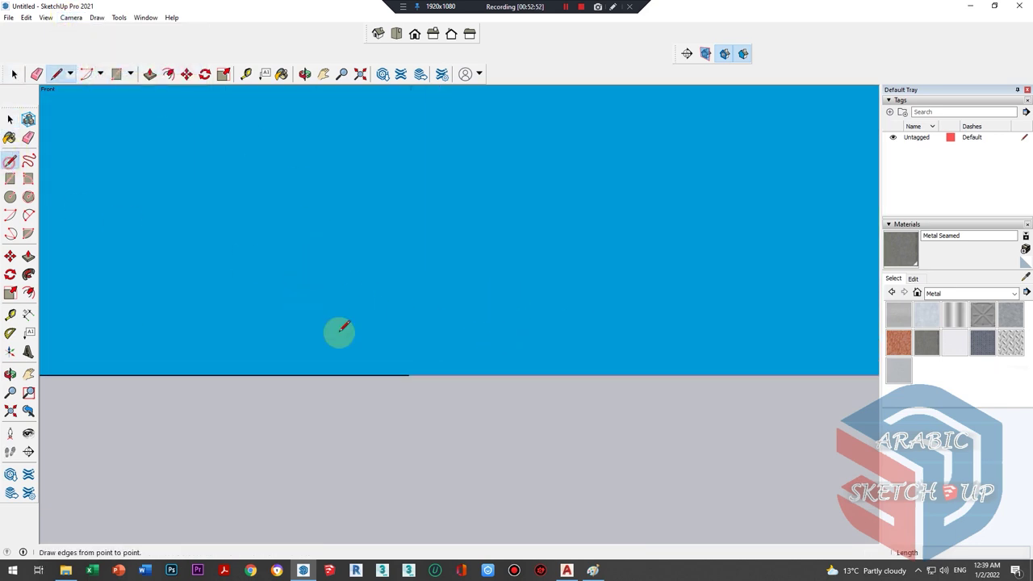
pyautogui.click(482, 374)
pyautogui.click(481, 337)
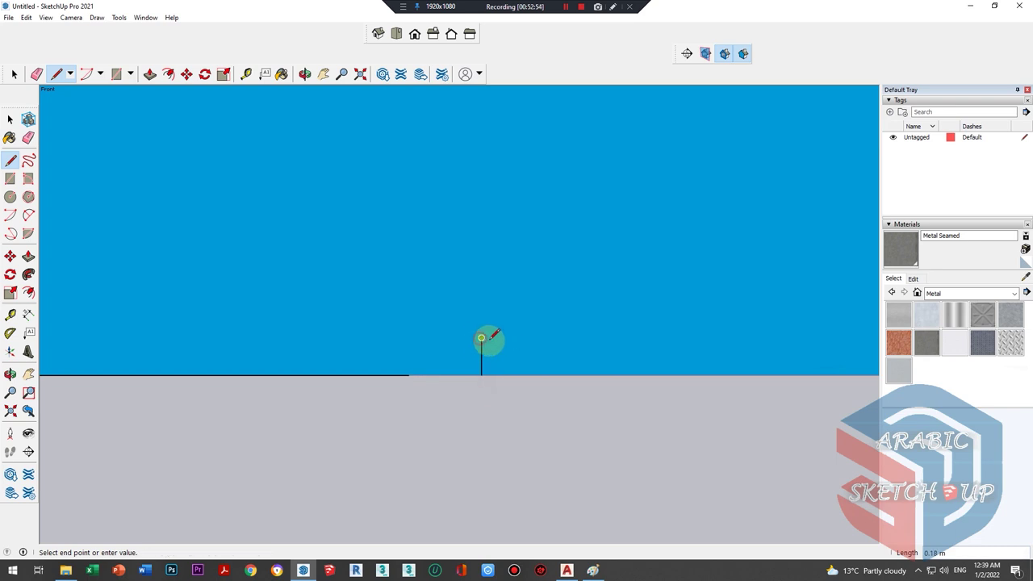
pyautogui.scroll(1, 494, 339)
pyautogui.click(518, 337)
pyautogui.click(518, 352)
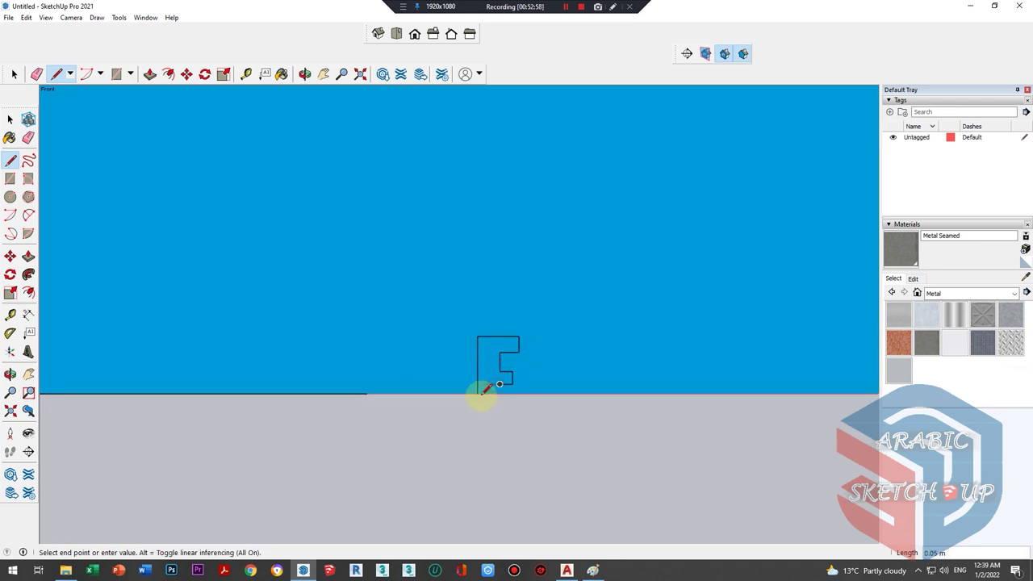
pyautogui.click(478, 392)
pyautogui.moveTo(479, 399)
pyautogui.mouseDown(button='middle')
pyautogui.moveTo(460, 350)
pyautogui.moveTo(559, 463)
pyautogui.mouseUp(button='middle')
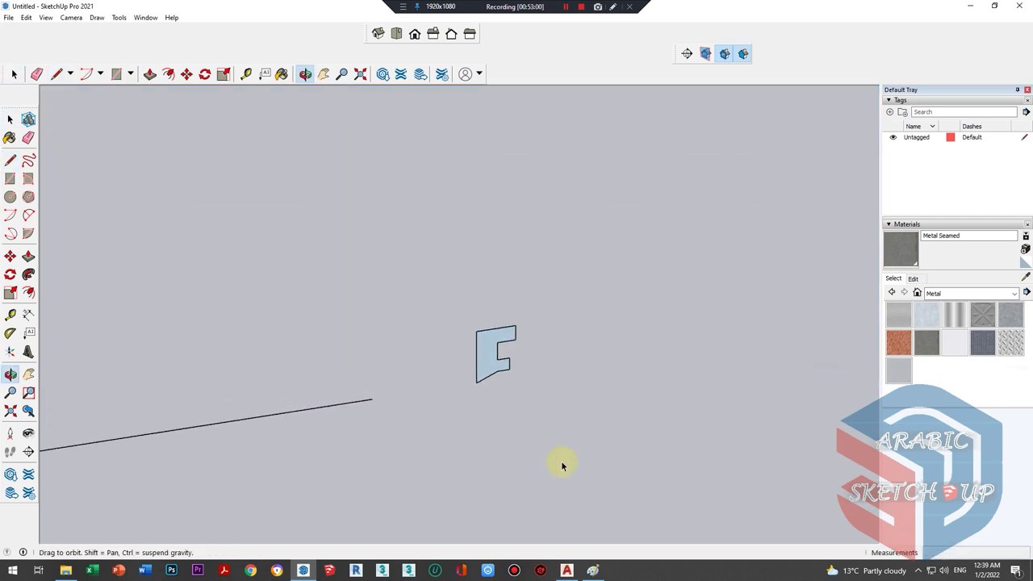
# - Switch the camera back to Perspective and orbit to see the profile with the ground line
pyautogui.press('space')
pyautogui.click(71, 18)
pyautogui.click(580, 335)
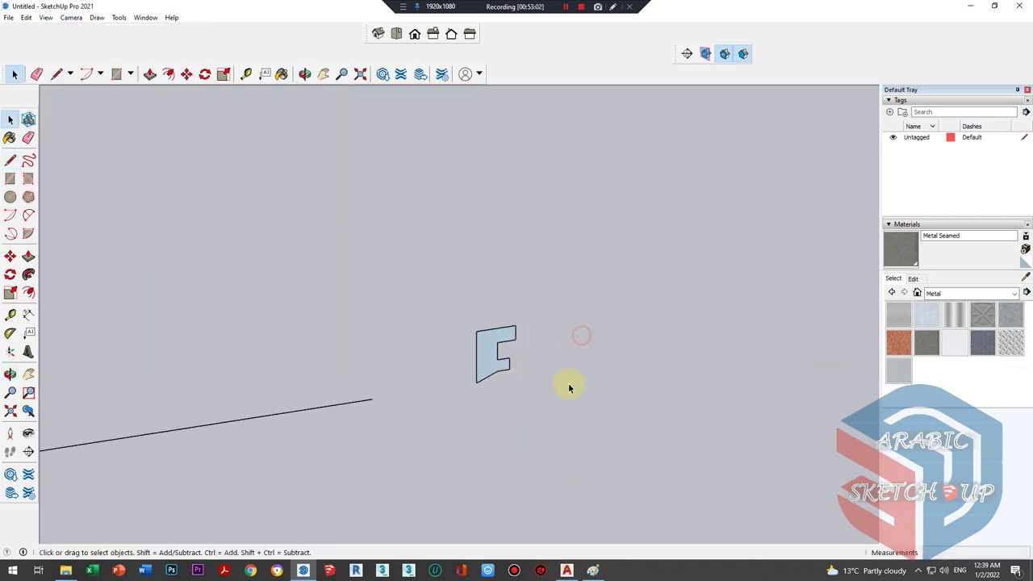
pyautogui.scroll(-3, 567, 395)
pyautogui.scroll(-3, 603, 345)
pyautogui.moveTo(603, 345)
pyautogui.mouseDown(button='middle')
pyautogui.moveTo(385, 288)
pyautogui.moveTo(290, 203)
pyautogui.moveTo(391, 231)
pyautogui.moveTo(171, 109)
pyautogui.mouseUp(button='middle')
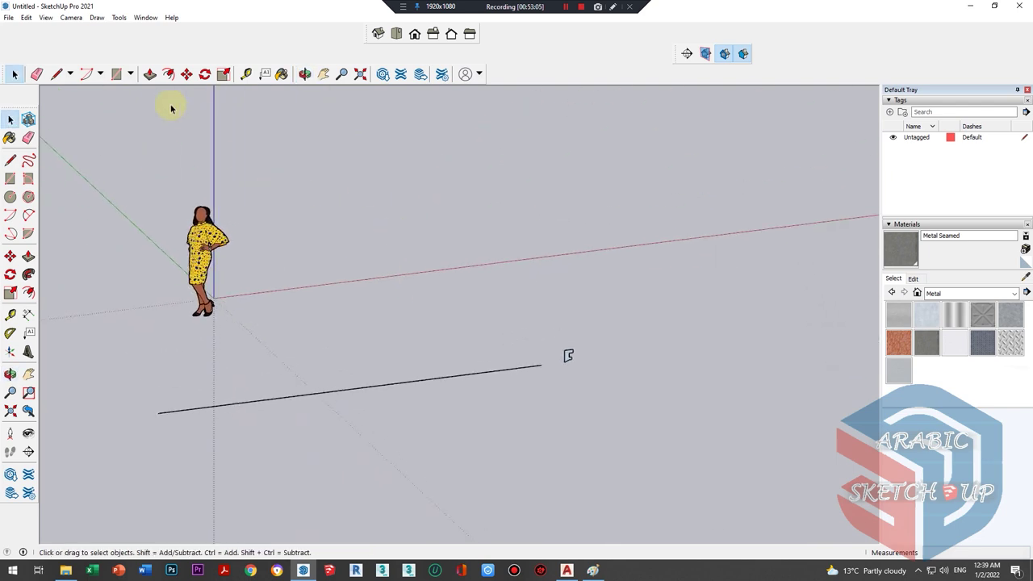
pyautogui.click(67, 18)
pyautogui.click(85, 78)
pyautogui.scroll(2, 535, 339)
pyautogui.scroll(2, 547, 314)
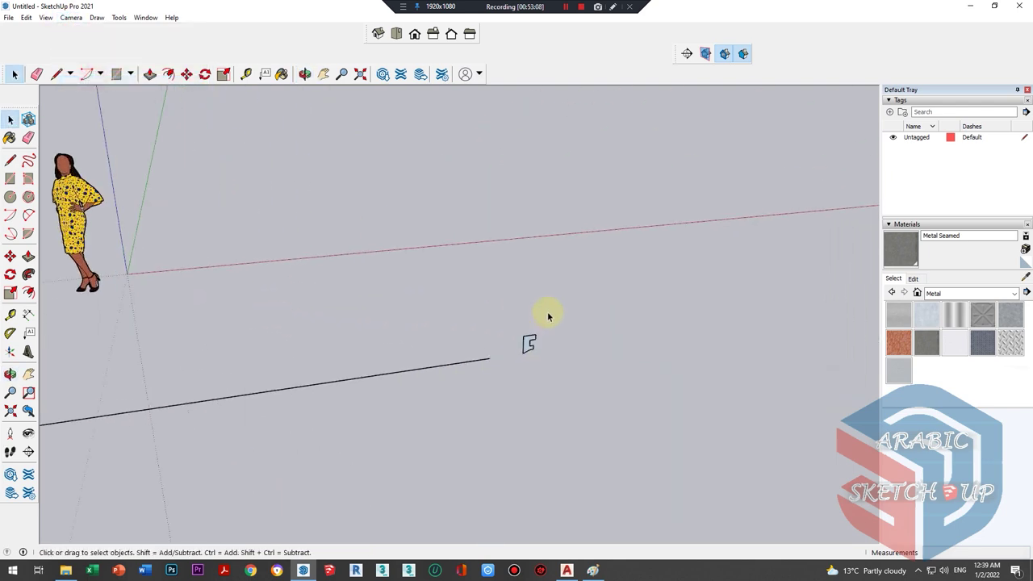
pyautogui.scroll(2, 510, 363)
# - Make the F-shaped profile face its own group
pyautogui.rightClick(508, 365)
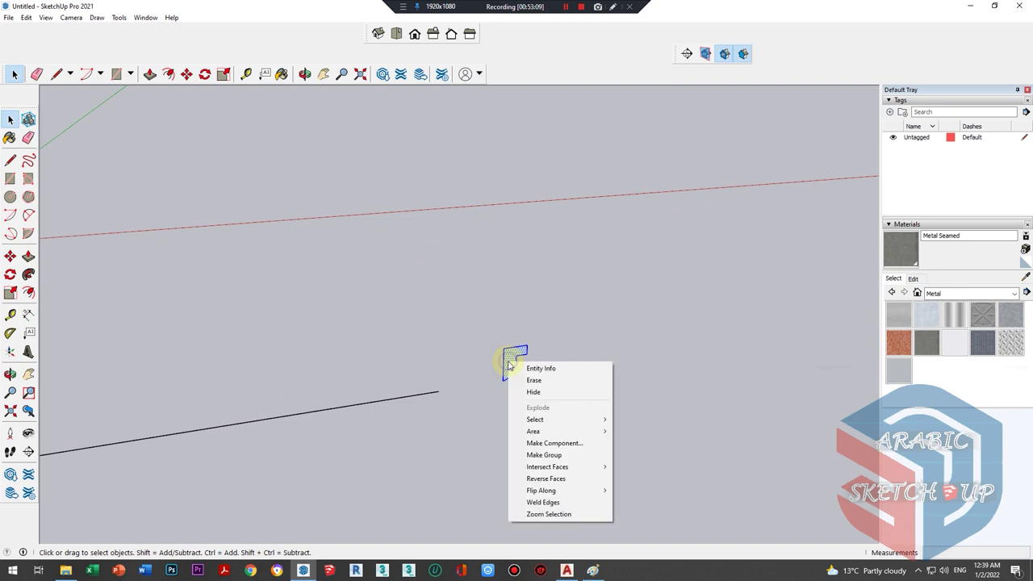
pyautogui.click(554, 455)
pyautogui.scroll(-2, 579, 321)
pyautogui.scroll(-1, 579, 321)
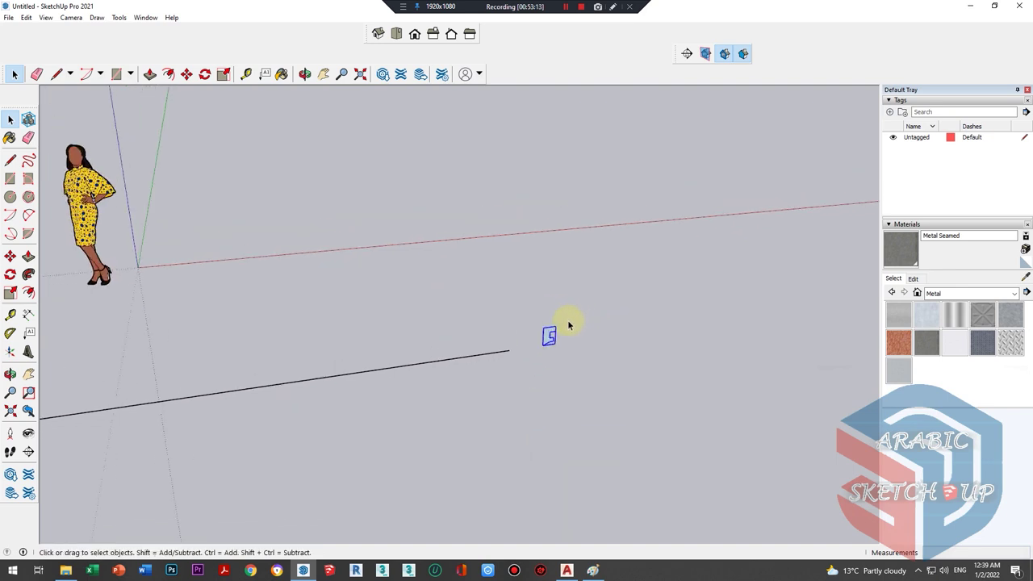
pyautogui.scroll(1, 568, 325)
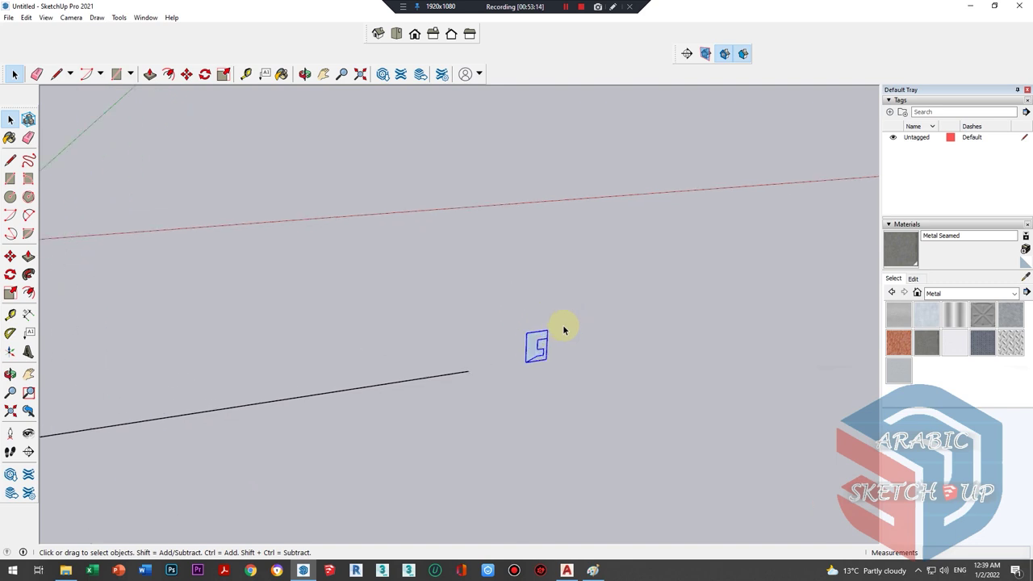
pyautogui.scroll(2, 560, 330)
pyautogui.scroll(1, 549, 338)
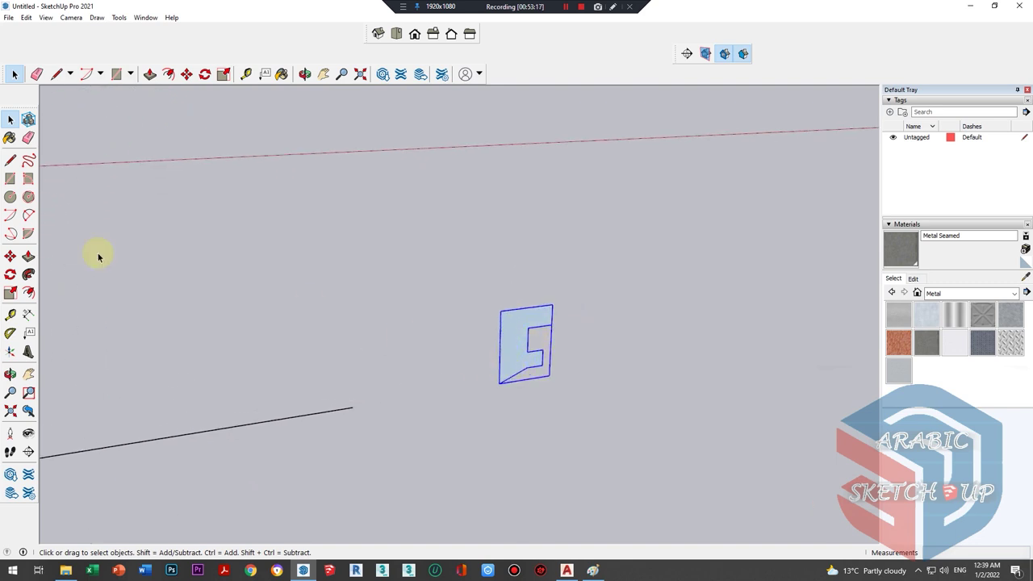
# - Inside the profile group, move the F-shaped face to the end of the path line
pyautogui.click(549, 305)
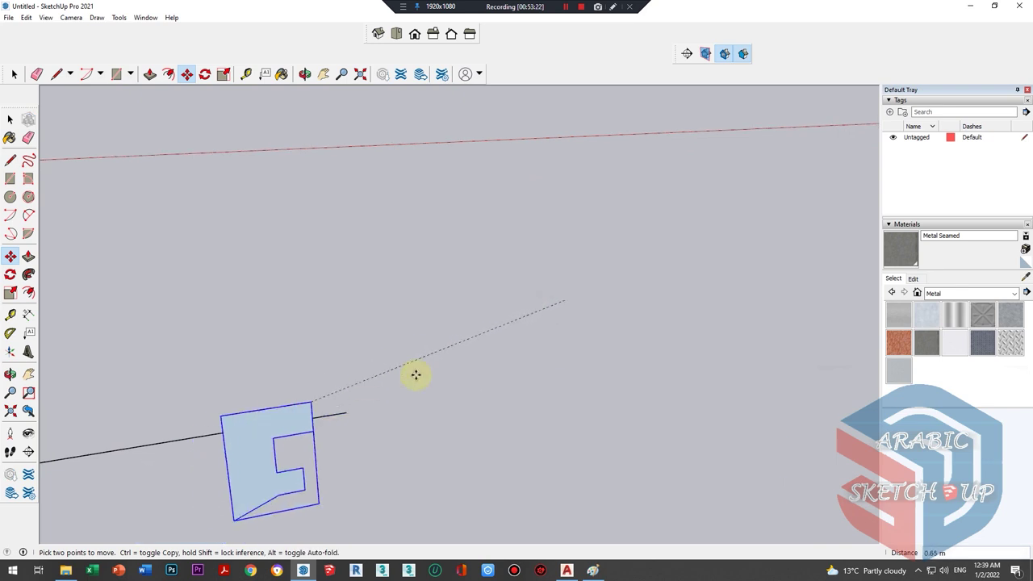
pyautogui.moveTo(415, 374); pyautogui.dragTo(412, 389, button='middle')
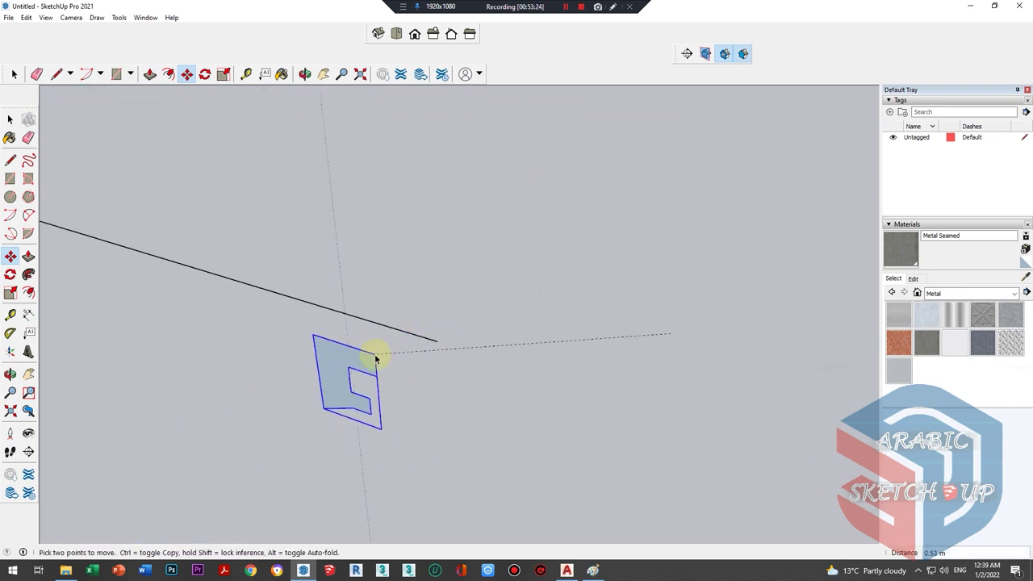
pyautogui.press('space')
pyautogui.doubleClick(638, 349)
pyautogui.moveTo(560, 431); pyautogui.dragTo(645, 347)
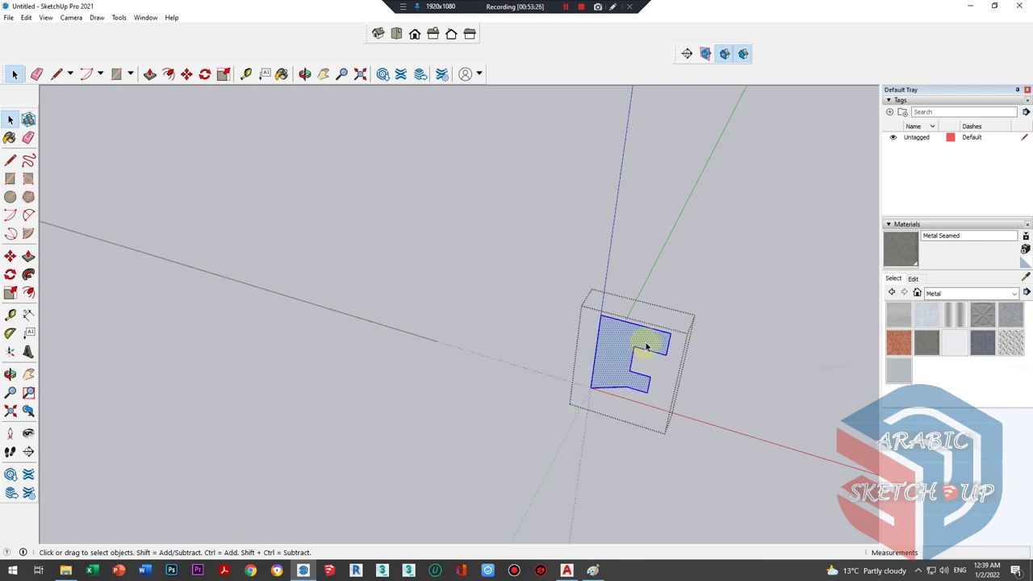
pyautogui.press('m')
pyautogui.click(664, 339)
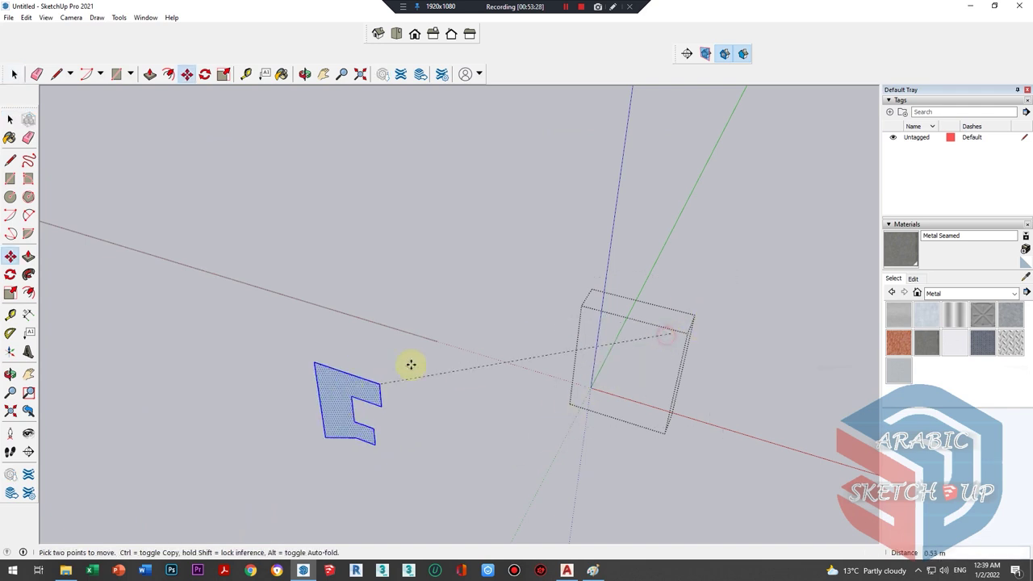
pyautogui.moveTo(415, 368); pyautogui.dragTo(266, 352, button='middle')
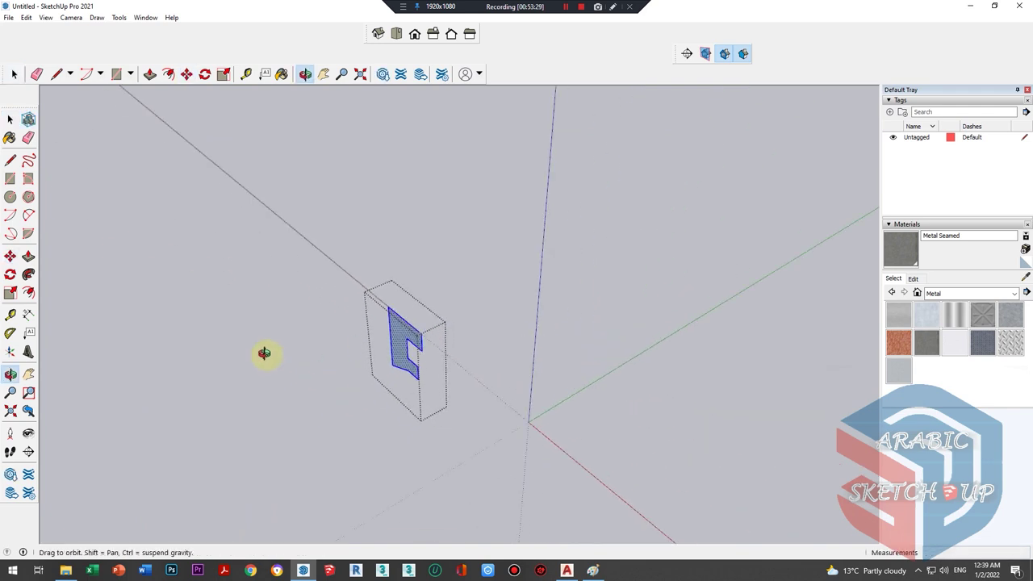
pyautogui.click(422, 360)
# - Rotate the profile face 90° so it stands across the line
pyautogui.click(10, 274)
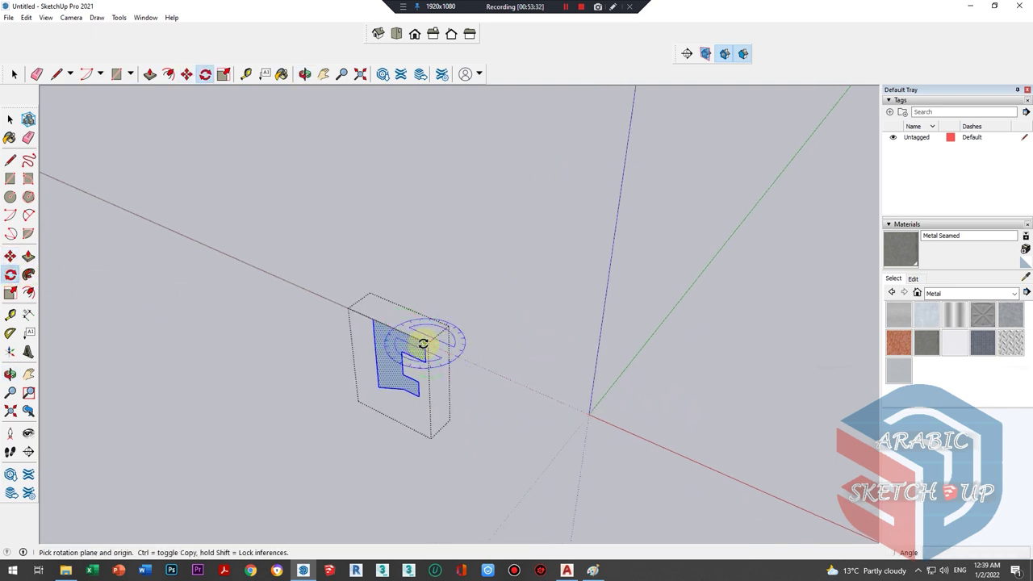
pyautogui.click(423, 343)
pyautogui.click(375, 322)
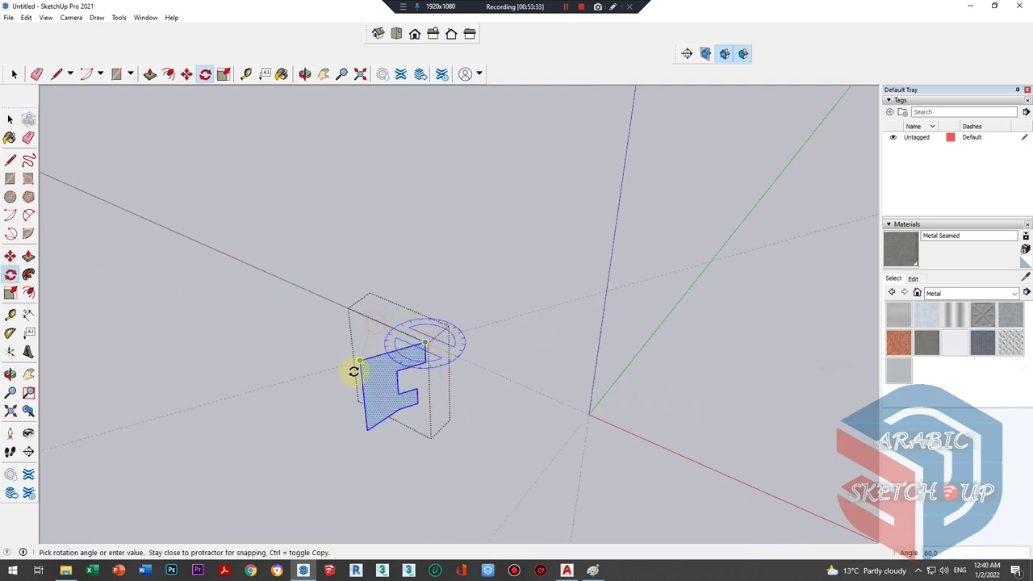
pyautogui.click(385, 405)
pyautogui.moveTo(387, 405)
pyautogui.mouseDown(button='middle')
pyautogui.moveTo(296, 403)
pyautogui.moveTo(384, 371)
pyautogui.moveTo(323, 382)
pyautogui.moveTo(514, 383)
pyautogui.moveTo(514, 415)
pyautogui.moveTo(426, 406)
pyautogui.moveTo(588, 362)
pyautogui.moveTo(563, 391)
pyautogui.mouseUp(button='middle')
pyautogui.press('space')
pyautogui.scroll(-3, 485, 395)
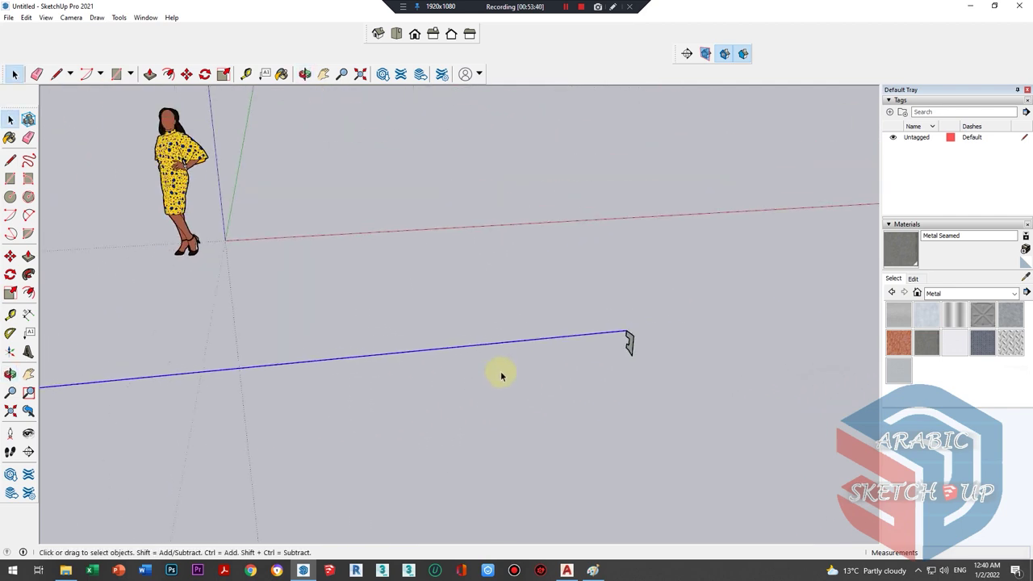
pyautogui.moveTo(531, 354); pyautogui.dragTo(622, 307, button='middle')
pyautogui.scroll(2, 637, 305)
# - Cut the blue path line out of the model
pyautogui.scroll(2, 635, 303)
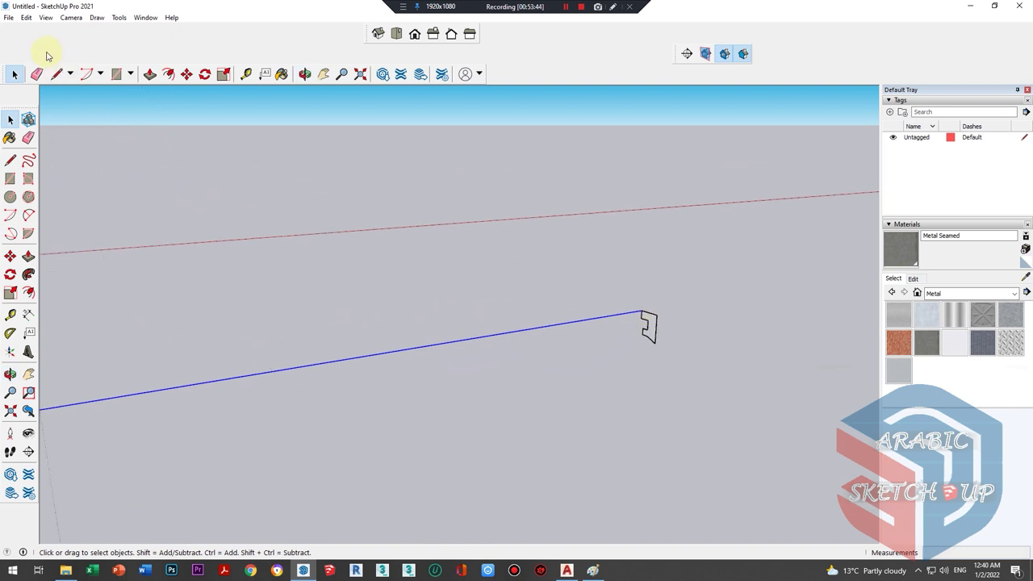
pyautogui.click(26, 17)
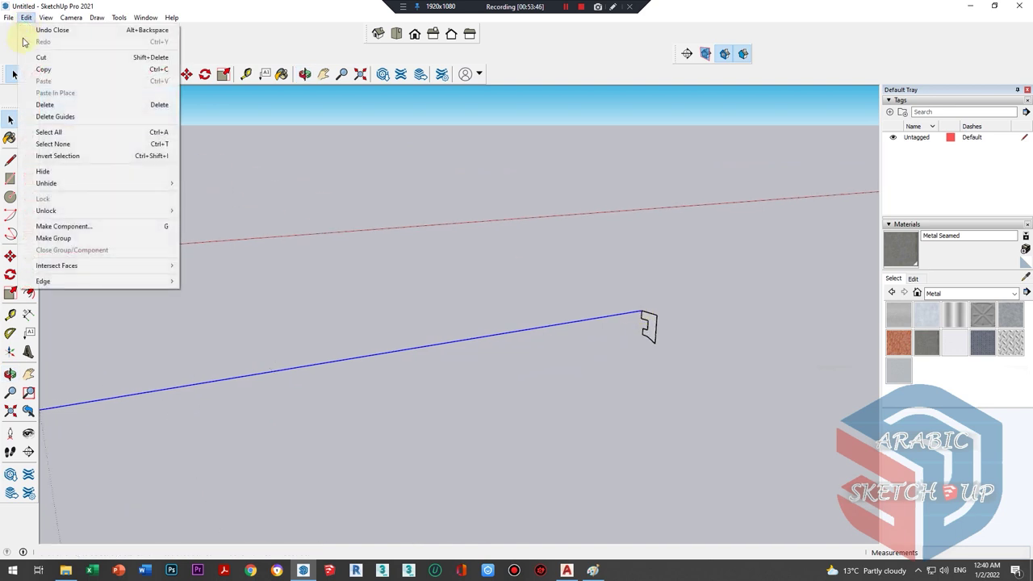
pyautogui.click(38, 62)
pyautogui.scroll(-1, 619, 309)
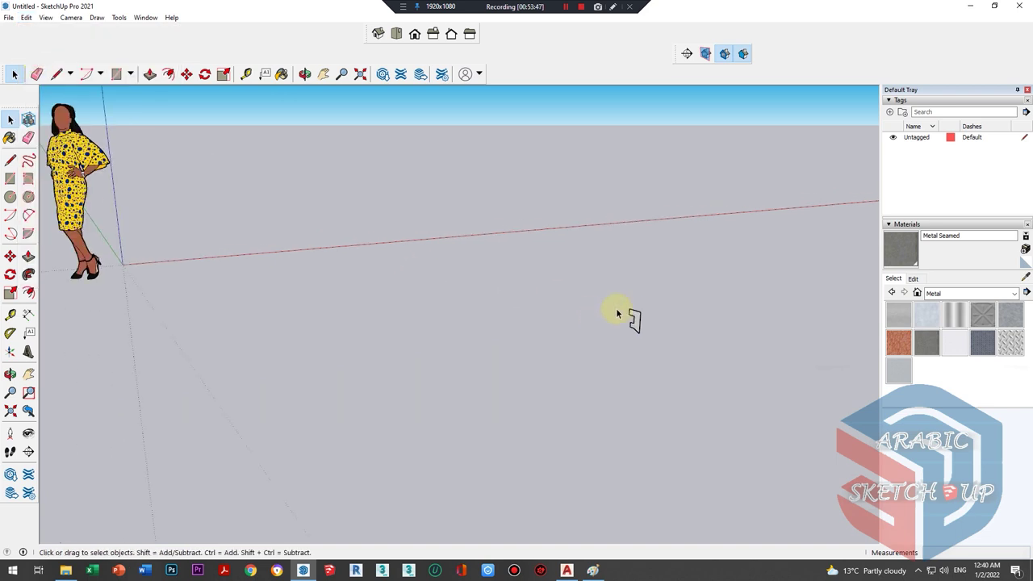
pyautogui.scroll(2, 626, 313)
pyautogui.scroll(1, 629, 315)
pyautogui.moveTo(629, 313); pyautogui.dragTo(632, 306, button='middle')
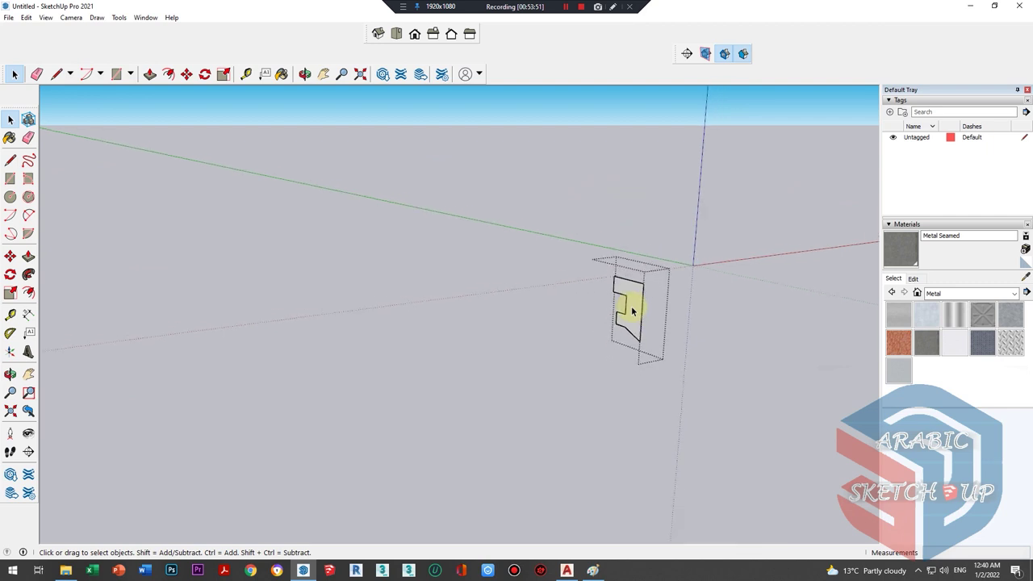
# - Paste the path line back at its exact original position with Paste In Place
pyautogui.click(31, 18)
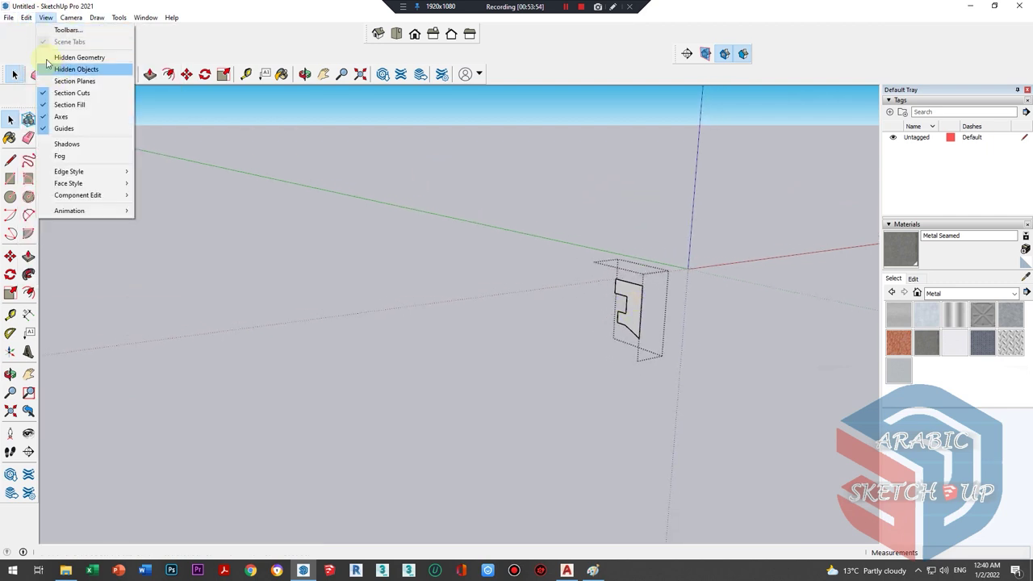
pyautogui.click(44, 83)
pyautogui.scroll(-1, 336, 229)
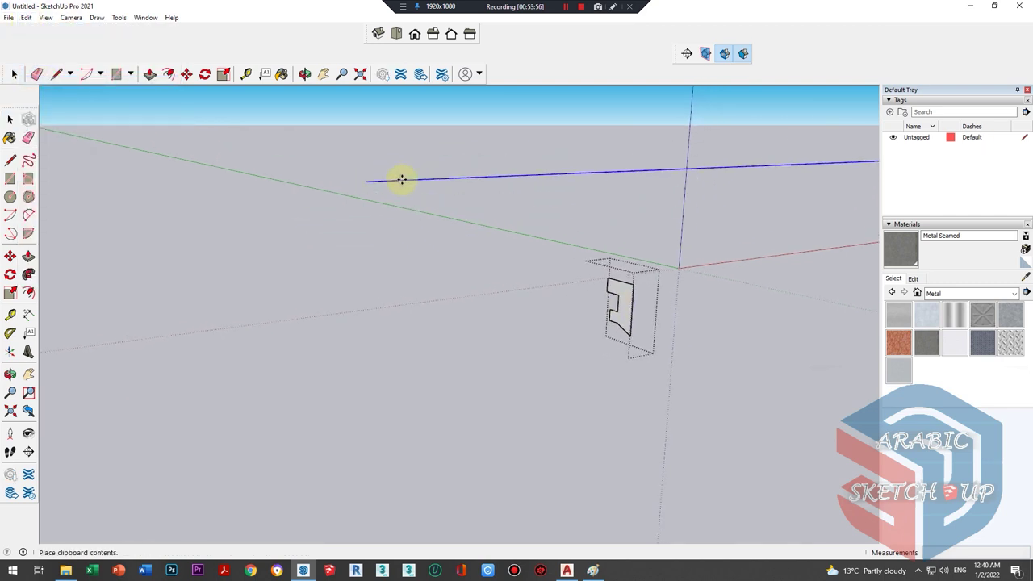
pyautogui.scroll(-1, 401, 178)
pyautogui.scroll(-1, 314, 203)
pyautogui.scroll(-1, 226, 242)
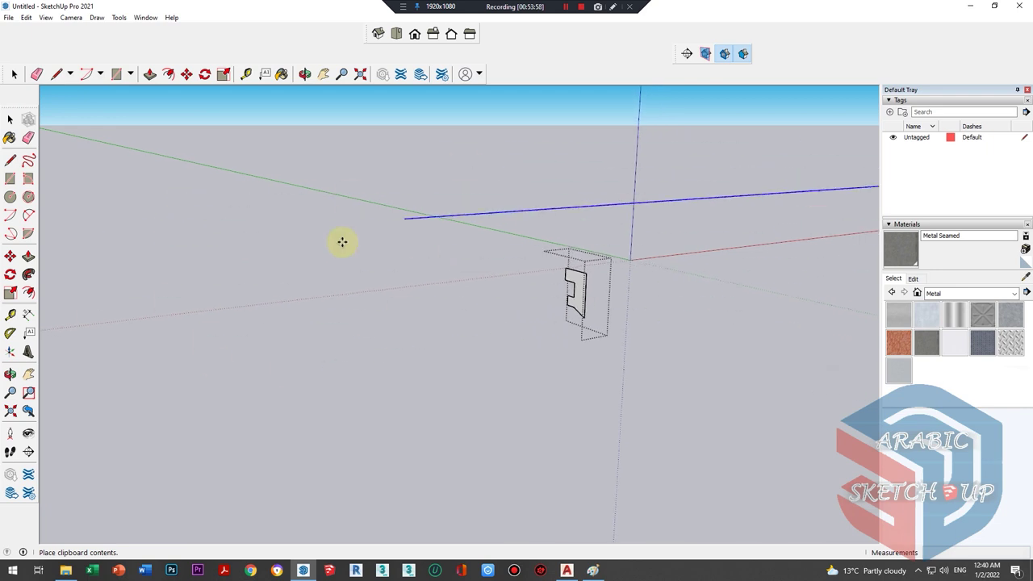
pyautogui.press('Escape')
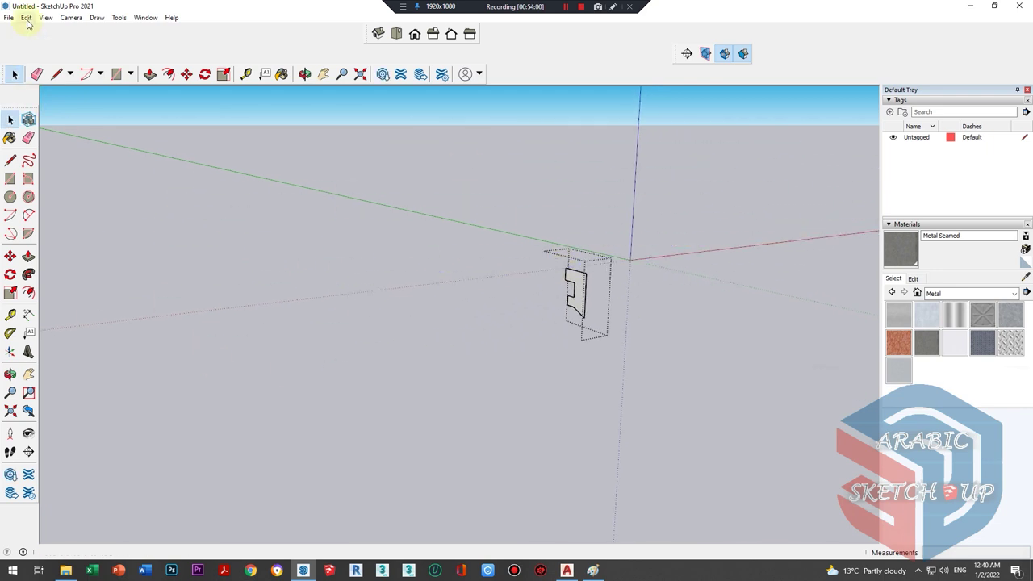
pyautogui.click(27, 20)
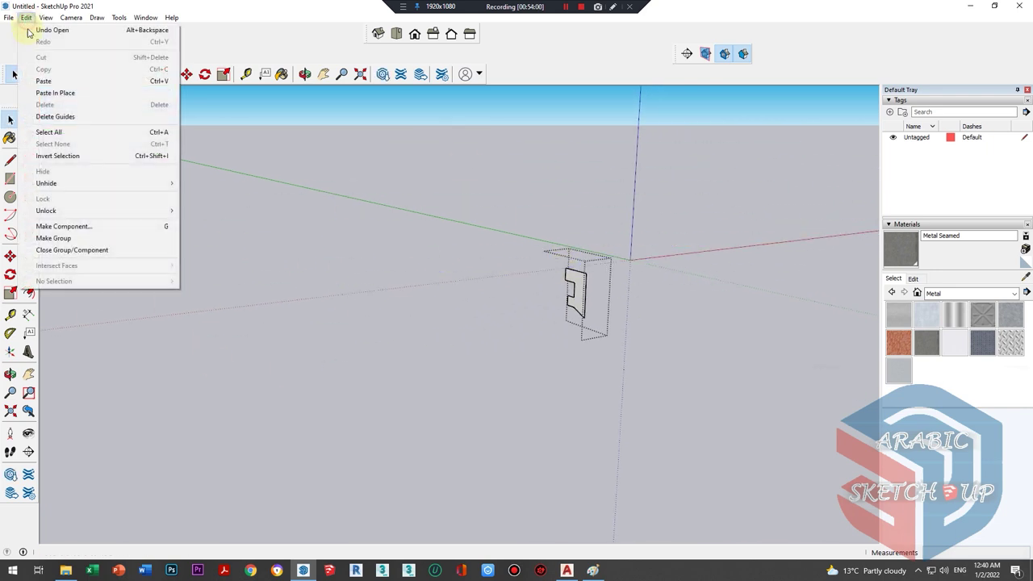
pyautogui.click(46, 95)
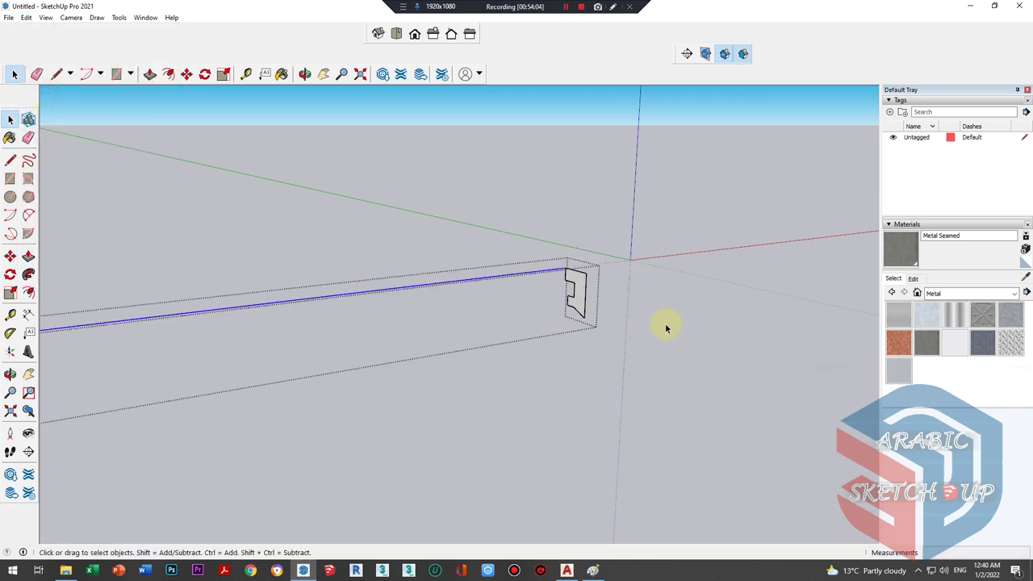
pyautogui.click(27, 277)
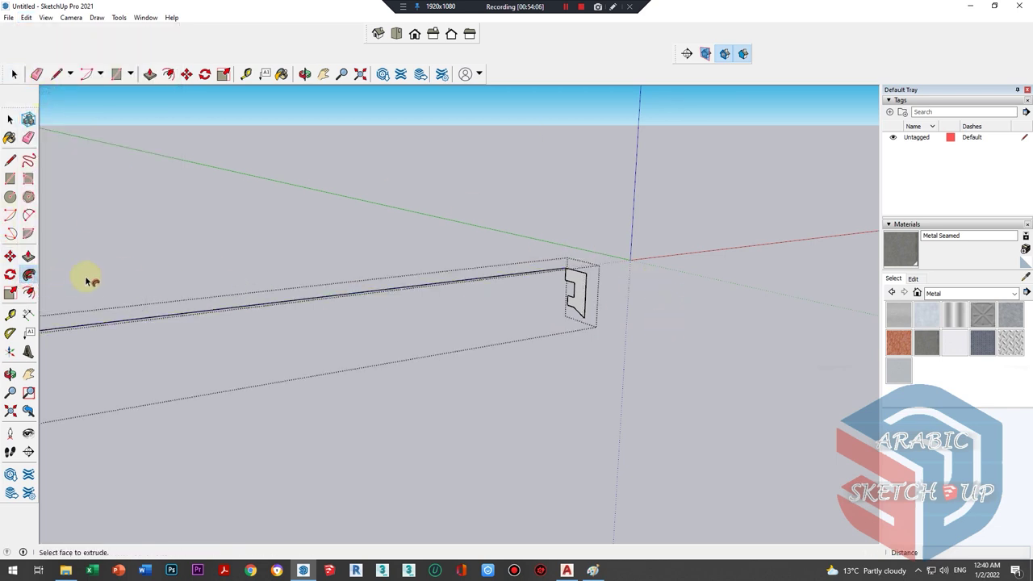
# - Sweep the channel profile along the path line into a long beam with Follow Me
pyautogui.click(580, 300)
pyautogui.moveTo(585, 296)
pyautogui.mouseDown(button='middle')
pyautogui.moveTo(429, 301)
pyautogui.moveTo(616, 266)
pyautogui.moveTo(745, 312)
pyautogui.mouseUp(button='middle')
pyautogui.moveTo(632, 302)
pyautogui.mouseDown(button='middle')
pyautogui.moveTo(538, 254)
pyautogui.moveTo(427, 249)
pyautogui.moveTo(627, 406)
pyautogui.moveTo(674, 309)
pyautogui.mouseUp(button='middle')
pyautogui.scroll(2, 675, 309)
pyautogui.scroll(2, 686, 290)
# - Select the whole beam and make it a group
pyautogui.tripleClick(683, 294)
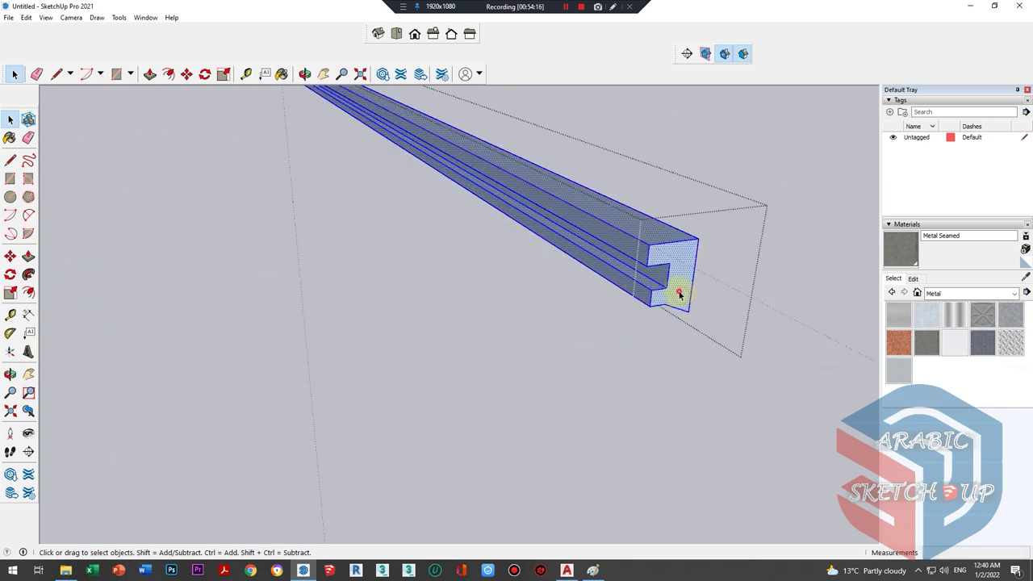
pyautogui.click(680, 294)
pyautogui.rightClick(682, 288)
pyautogui.click(718, 385)
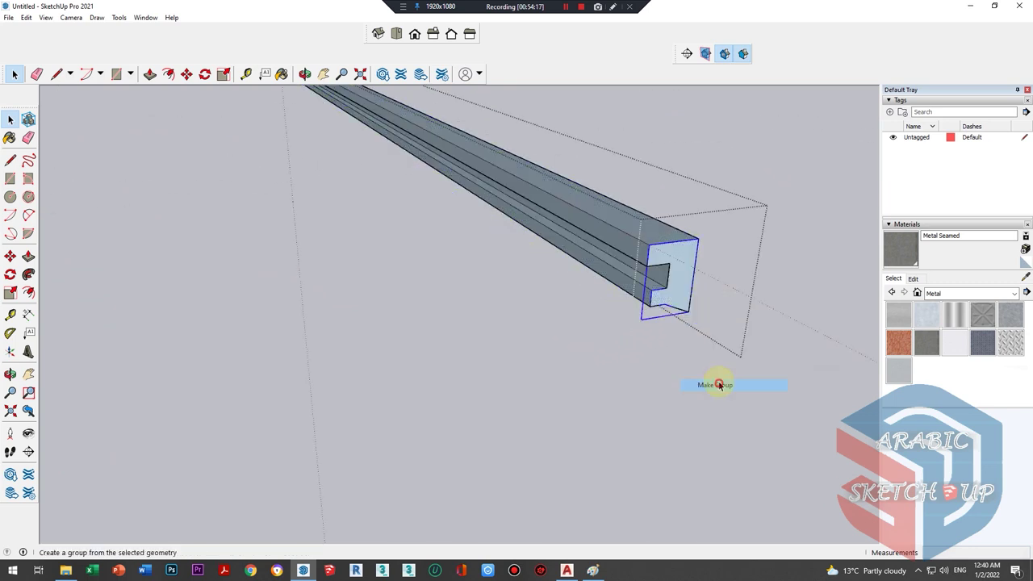
pyautogui.click(653, 316)
# - Reframe the view around the origin and set a rectangle's first corner
pyautogui.scroll(-2, 652, 316)
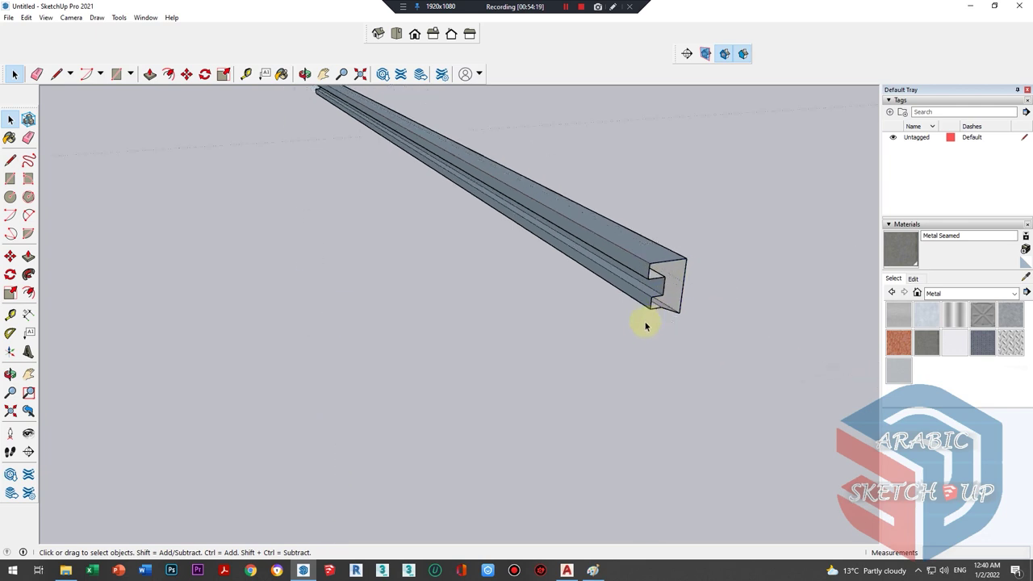
pyautogui.scroll(-2, 643, 323)
pyautogui.scroll(-2, 622, 341)
pyautogui.scroll(-2, 612, 345)
pyautogui.moveTo(662, 307); pyautogui.dragTo(149, 200, button='middle')
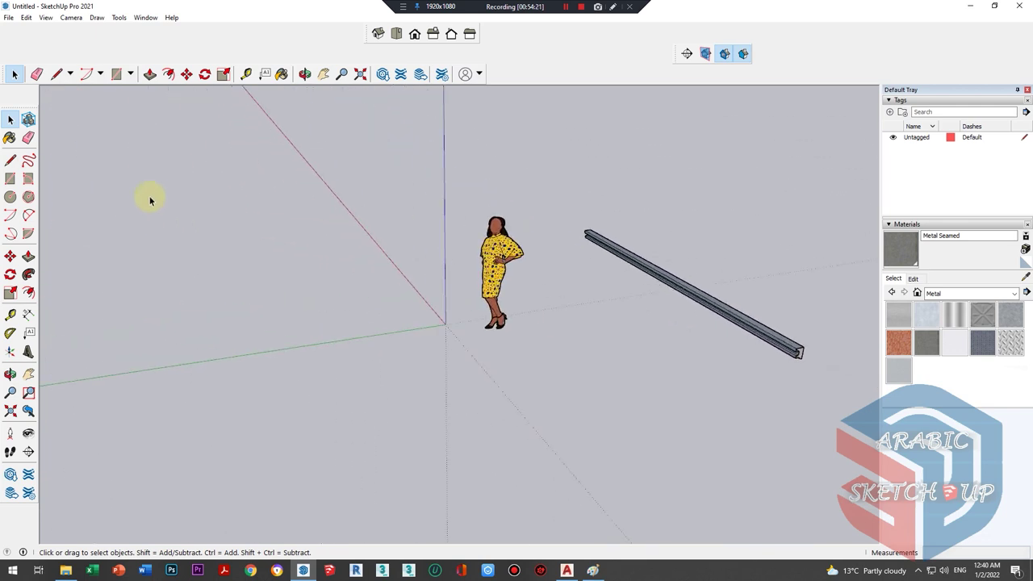
pyautogui.click(10, 178)
pyautogui.click(329, 189)
# - Finish the ground rectangle and paste a copy of the channel profile at its corner
pyautogui.click(139, 358)
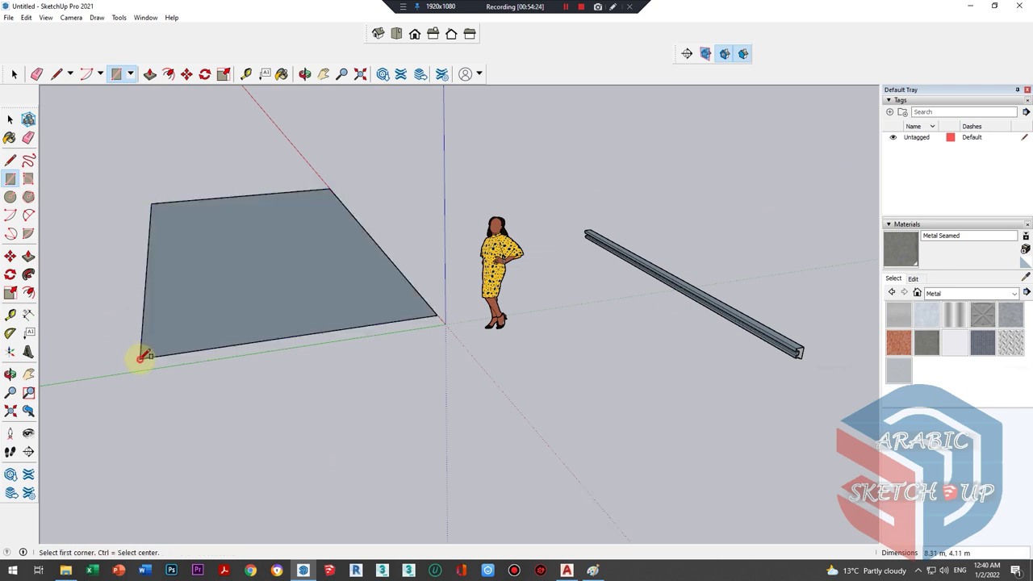
pyautogui.press('space')
pyautogui.moveTo(140, 307)
pyautogui.mouseDown(button='middle')
pyautogui.moveTo(404, 387)
pyautogui.moveTo(75, 318)
pyautogui.moveTo(203, 302)
pyautogui.mouseUp(button='middle')
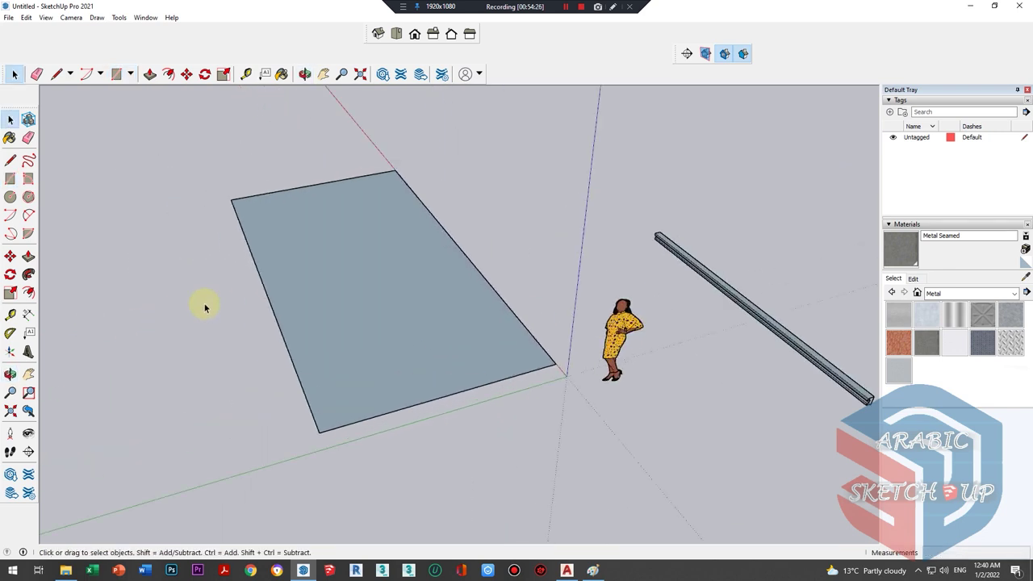
pyautogui.hotkey('ctrl', 'v')
pyautogui.scroll(3, 314, 440)
pyautogui.scroll(3, 307, 419)
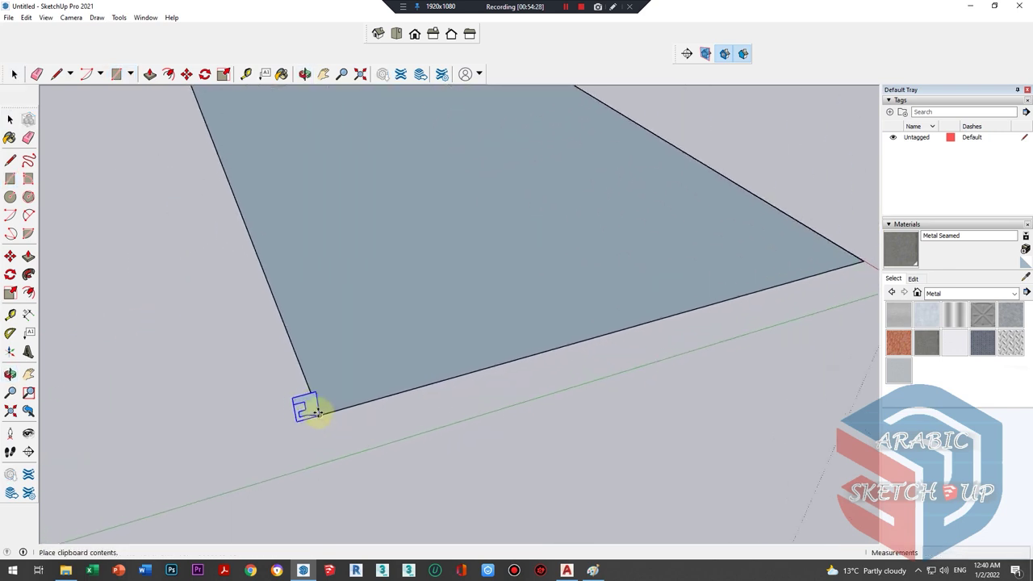
pyautogui.scroll(2, 320, 414)
pyautogui.click(321, 415)
pyautogui.scroll(-1, 218, 417)
pyautogui.scroll(-4, 315, 411)
pyautogui.press('space')
pyautogui.moveTo(315, 411)
pyautogui.mouseDown(button='middle')
pyautogui.moveTo(237, 307)
pyautogui.moveTo(226, 370)
pyautogui.moveTo(238, 330)
pyautogui.mouseUp(button='middle')
pyautogui.scroll(1, 261, 339)
pyautogui.scroll(-3, 347, 270)
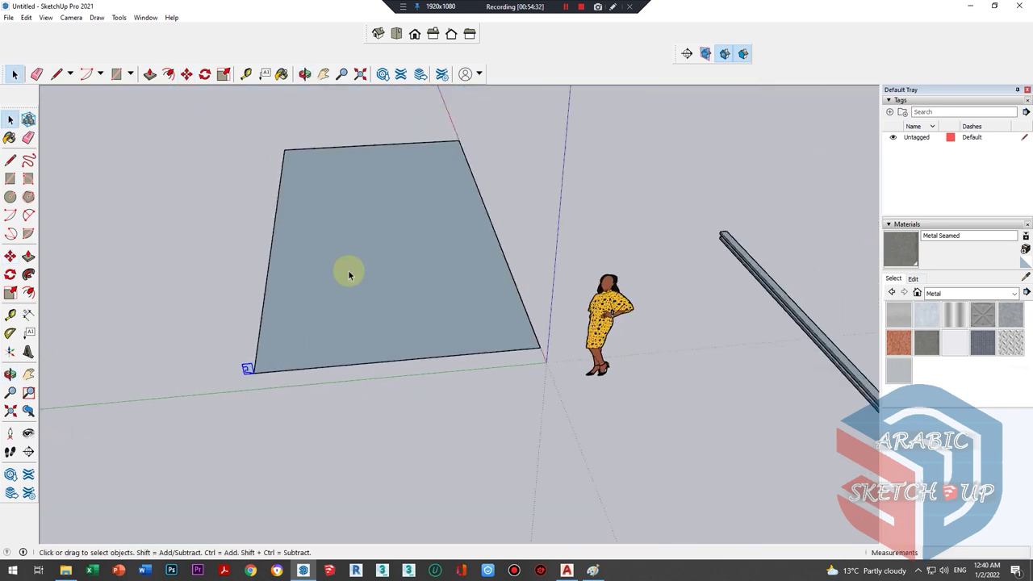
# - Cut the rectangle face and paste it back in place
pyautogui.click(357, 262)
pyautogui.rightClick(357, 262)
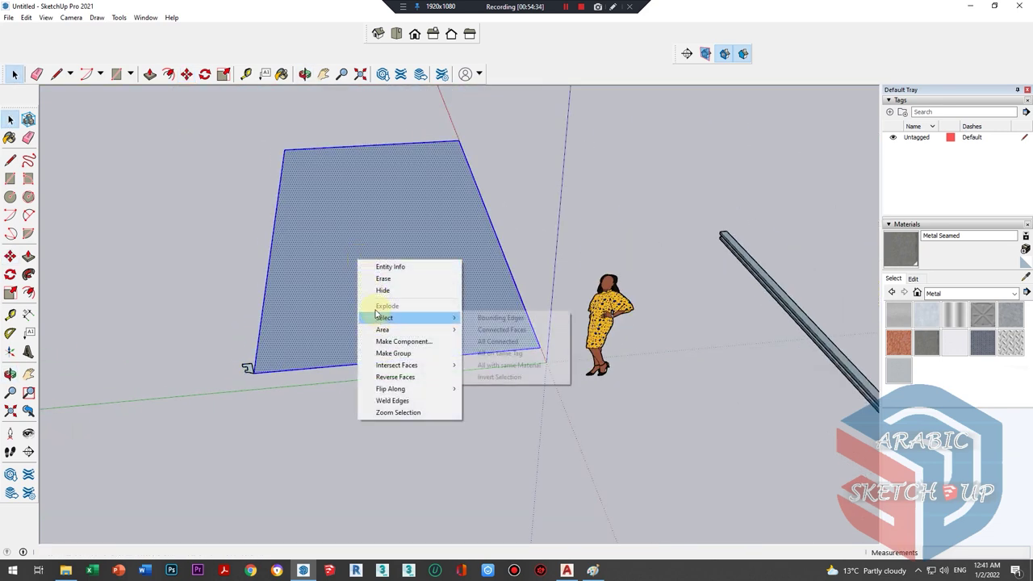
pyautogui.click(27, 18)
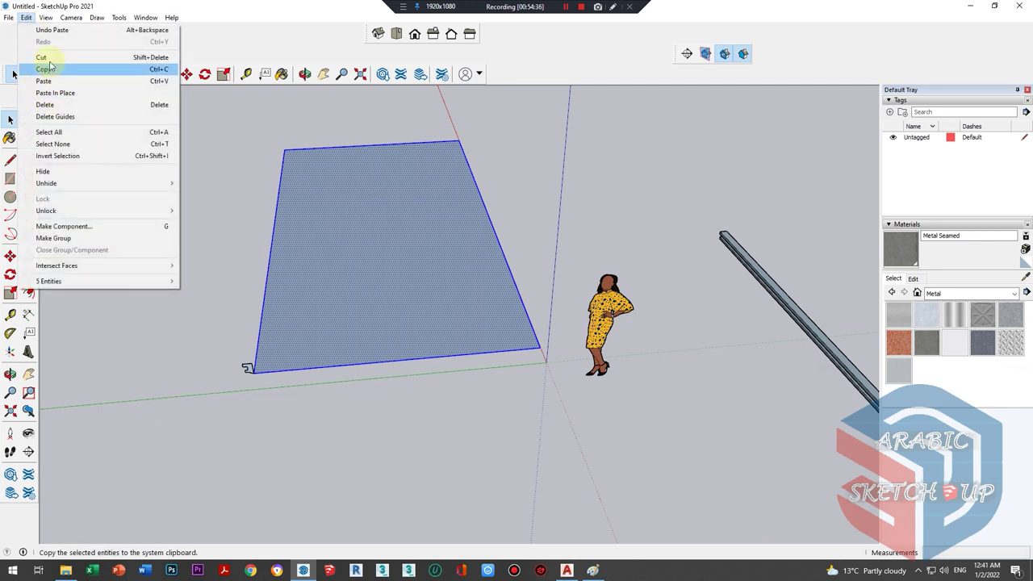
pyautogui.click(41, 58)
pyautogui.scroll(2, 255, 374)
pyautogui.click(255, 374)
pyautogui.scroll(-5, 258, 375)
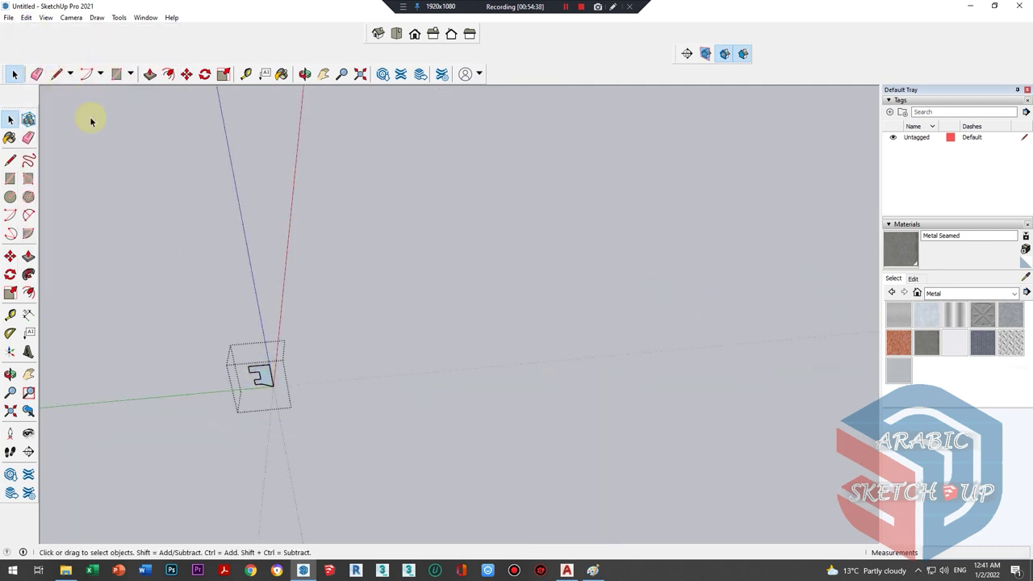
pyautogui.click(25, 19)
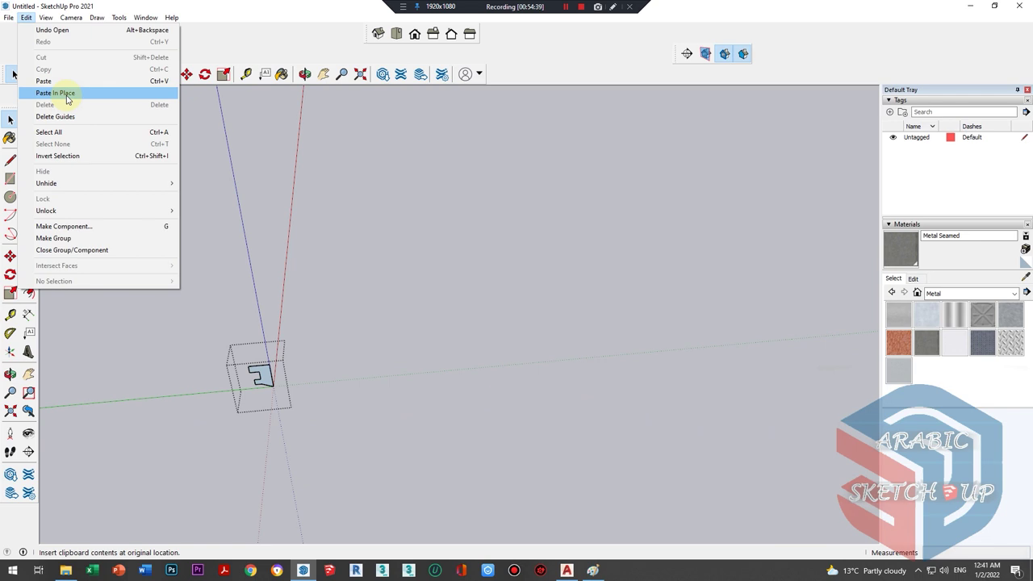
pyautogui.click(68, 94)
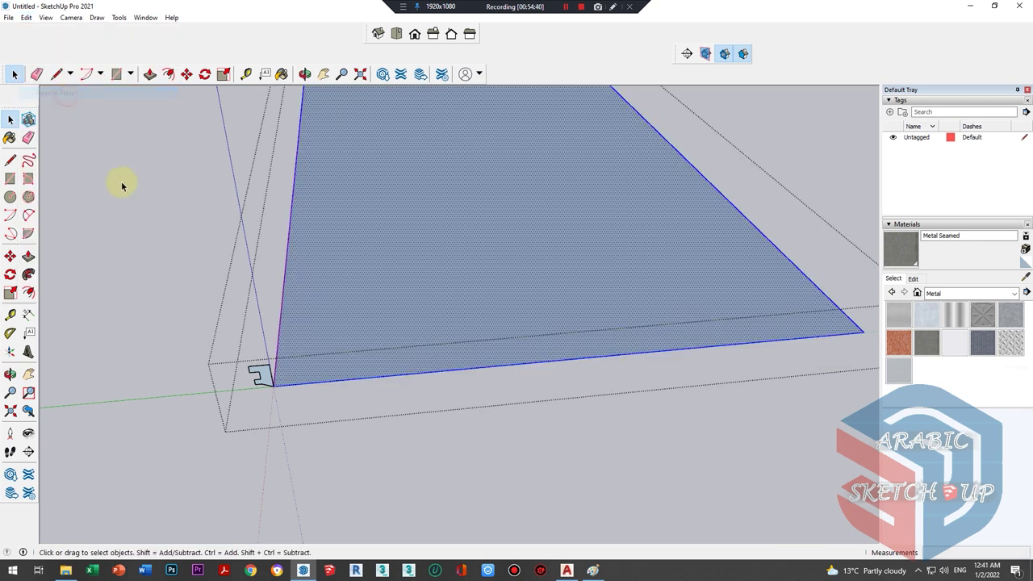
# - Sweep the profile around the rectangle's edge with Follow Me to form the rimmed tray
pyautogui.click(29, 275)
pyautogui.click(258, 376)
pyautogui.scroll(-2, 270, 387)
pyautogui.moveTo(270, 388)
pyautogui.mouseDown(button='middle')
pyautogui.moveTo(330, 311)
pyautogui.moveTo(364, 202)
pyautogui.moveTo(409, 385)
pyautogui.moveTo(370, 305)
pyautogui.moveTo(266, 299)
pyautogui.moveTo(231, 444)
pyautogui.moveTo(468, 419)
pyautogui.mouseUp(button='middle')
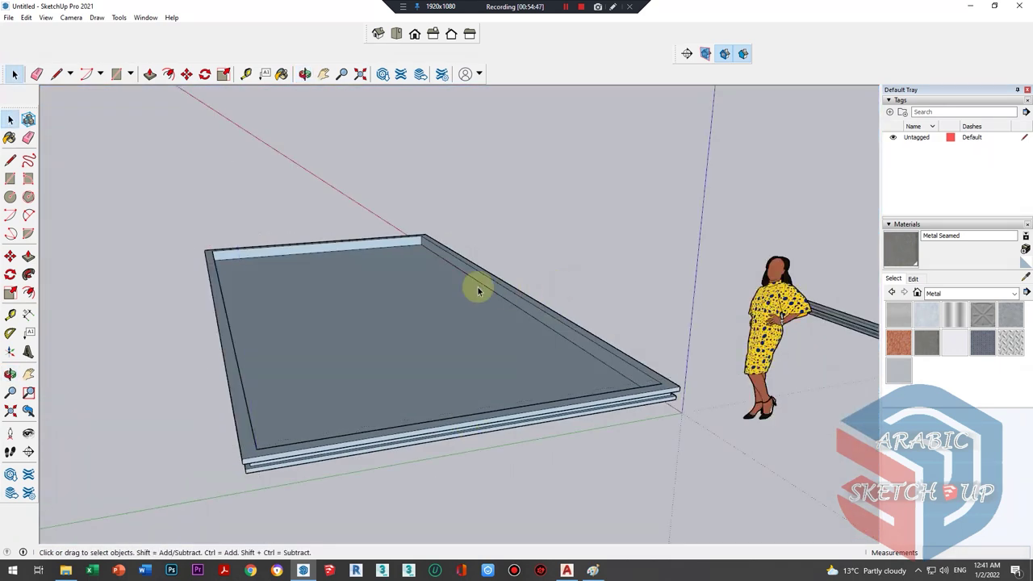
pyautogui.scroll(-2, 387, 288)
pyautogui.scroll(-1, 385, 288)
pyautogui.scroll(1, 293, 277)
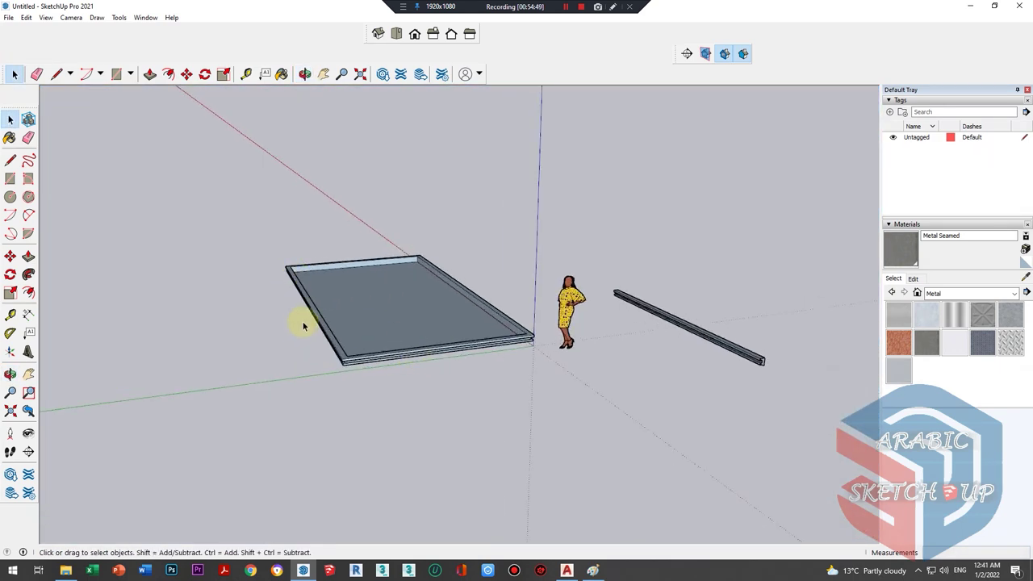
pyautogui.moveTo(303, 326)
pyautogui.mouseDown(button='middle')
pyautogui.moveTo(444, 376)
pyautogui.moveTo(339, 406)
pyautogui.mouseUp(button='middle')
# - Select the freehand curve and orbit to a low front view of it
pyautogui.scroll(1, 171, 353)
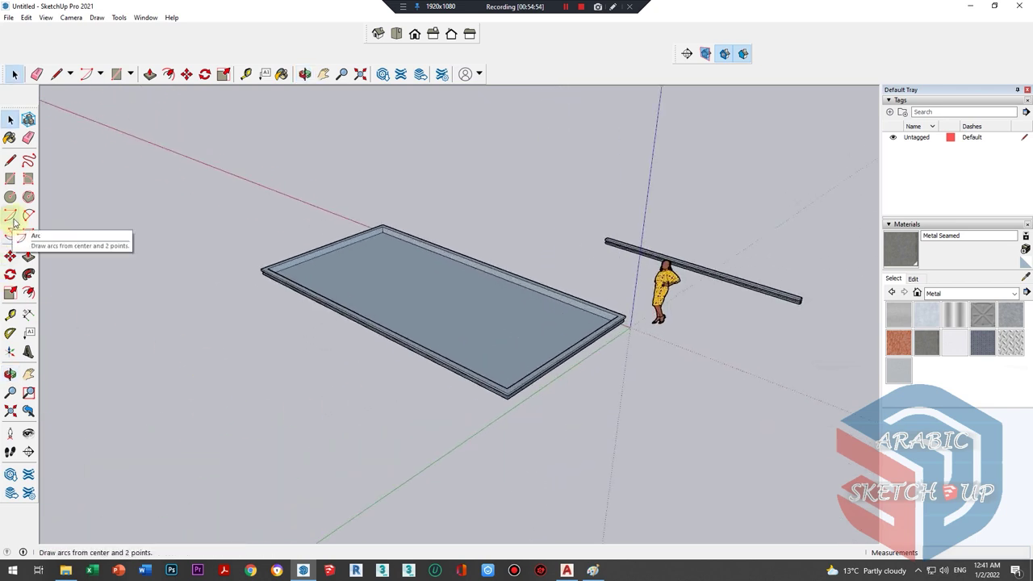
pyautogui.click(28, 160)
pyautogui.scroll(-1, 265, 276)
pyautogui.scroll(-1, 265, 277)
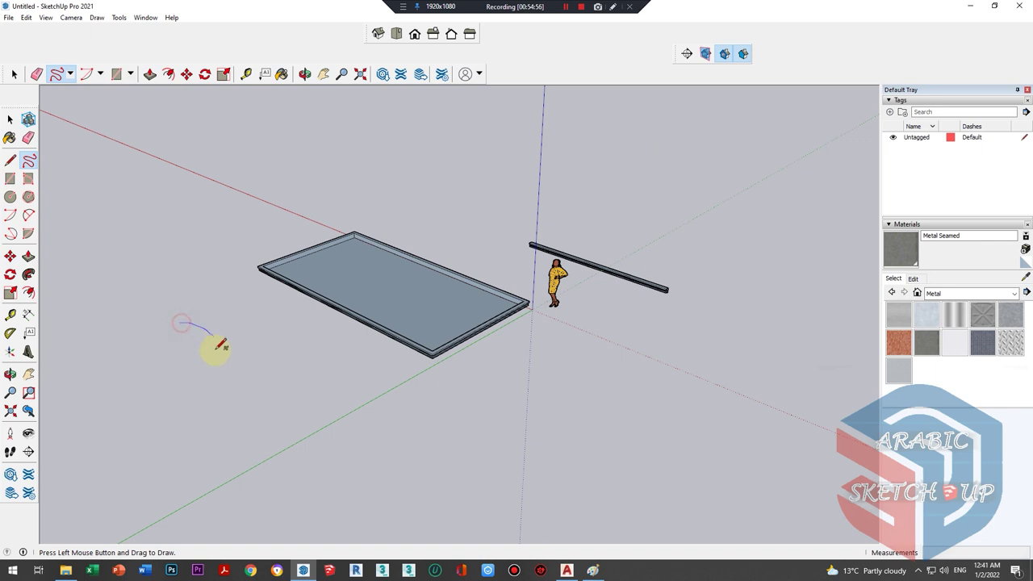
pyautogui.press('space')
pyautogui.click(484, 459)
pyautogui.moveTo(464, 457)
pyautogui.mouseDown(button='middle')
pyautogui.moveTo(272, 376)
pyautogui.moveTo(212, 438)
pyautogui.moveTo(234, 429)
pyautogui.moveTo(279, 461)
pyautogui.moveTo(306, 380)
pyautogui.moveTo(77, 213)
pyautogui.mouseUp(button='middle')
# - Draw a small circle and move it toward the start of the curve
pyautogui.click(10, 197)
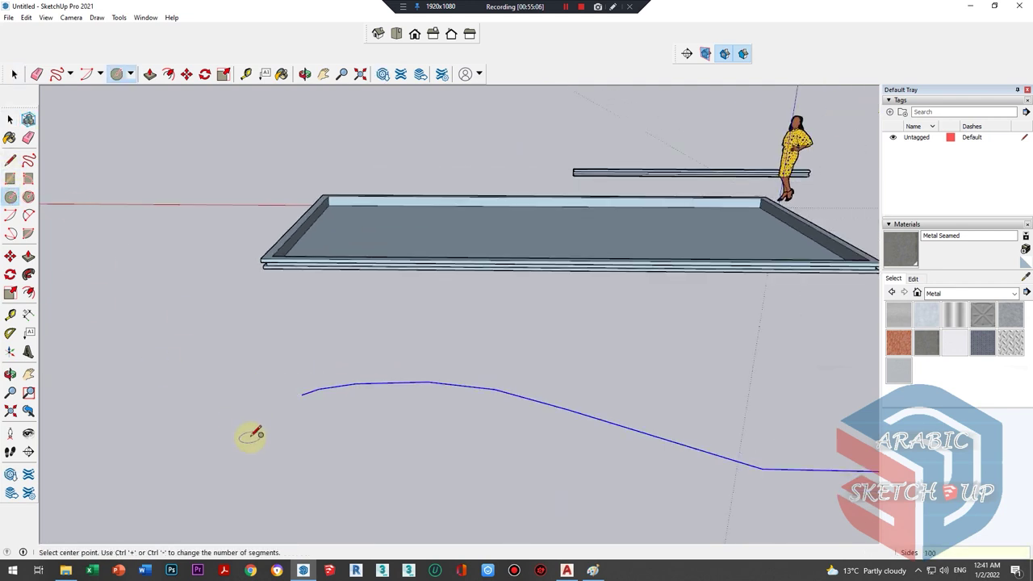
pyautogui.click(253, 436)
pyautogui.press('space')
pyautogui.click(250, 437)
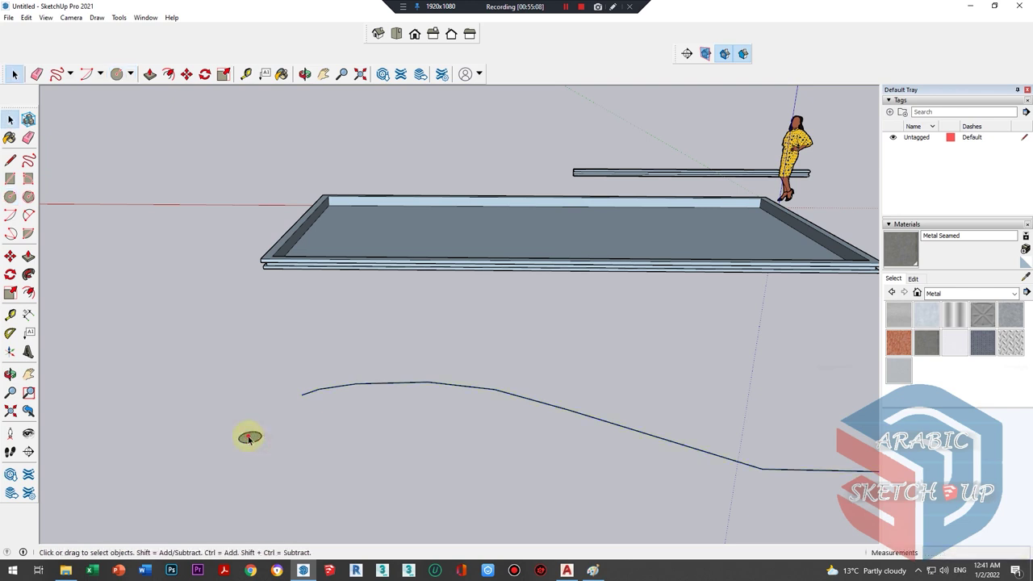
pyautogui.rightClick(250, 437)
pyautogui.scroll(2, 266, 444)
pyautogui.scroll(2, 247, 431)
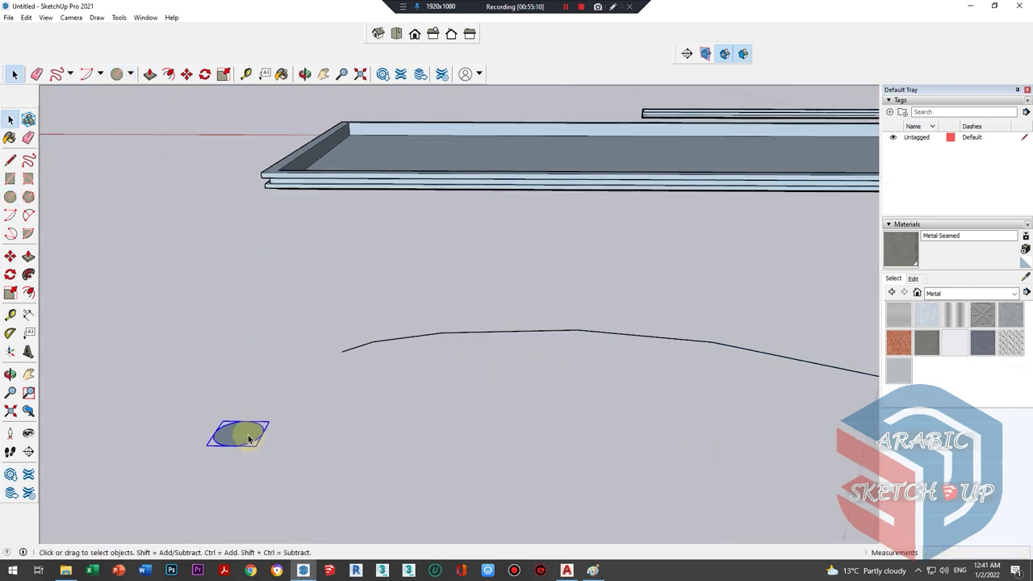
pyautogui.scroll(2, 249, 439)
pyautogui.press('m')
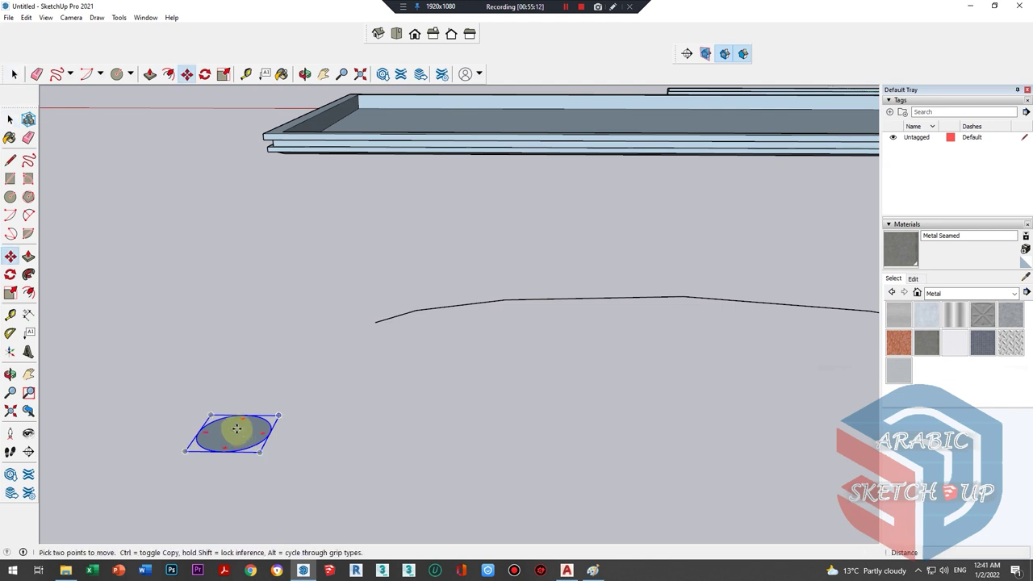
pyautogui.click(234, 435)
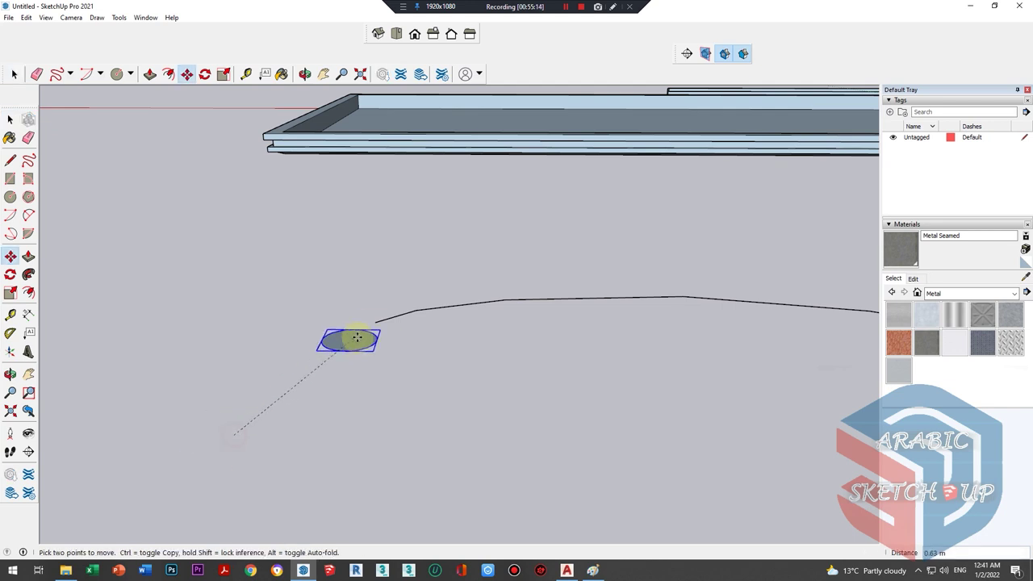
pyautogui.scroll(2, 377, 316)
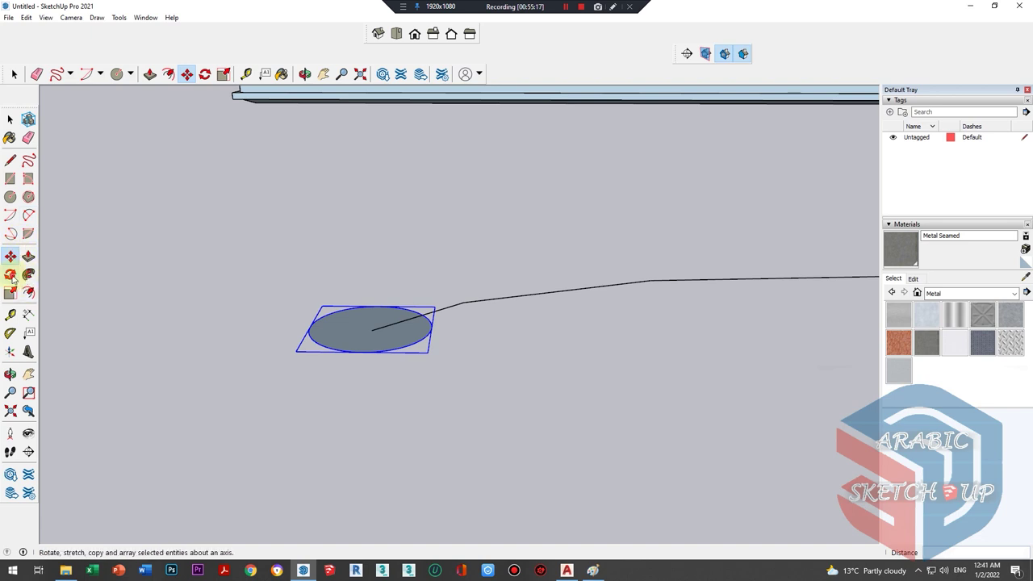
# - Rotate the circle 90° to stand upright and reposition it against the curve
pyautogui.click(10, 274)
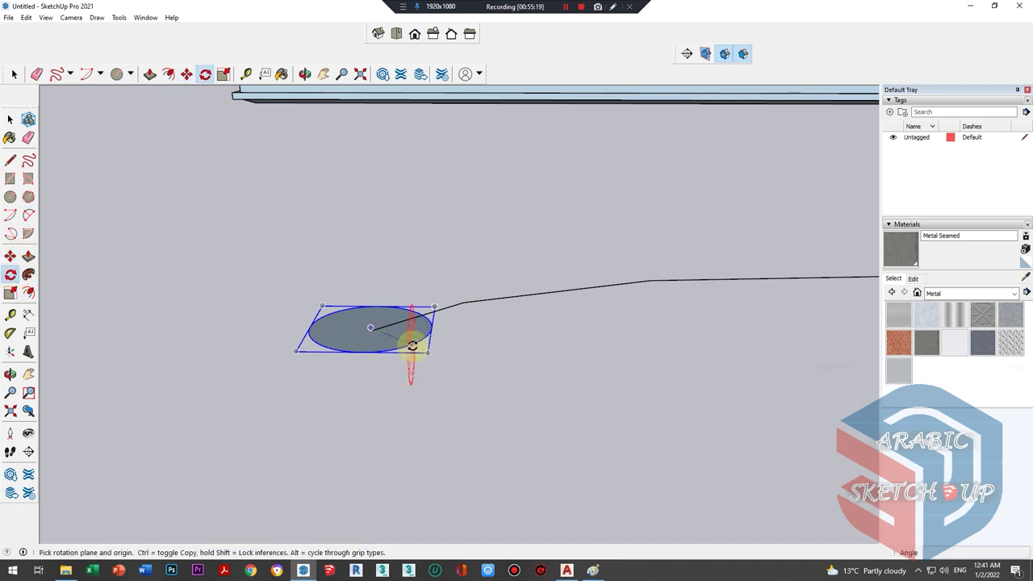
pyautogui.click(434, 323)
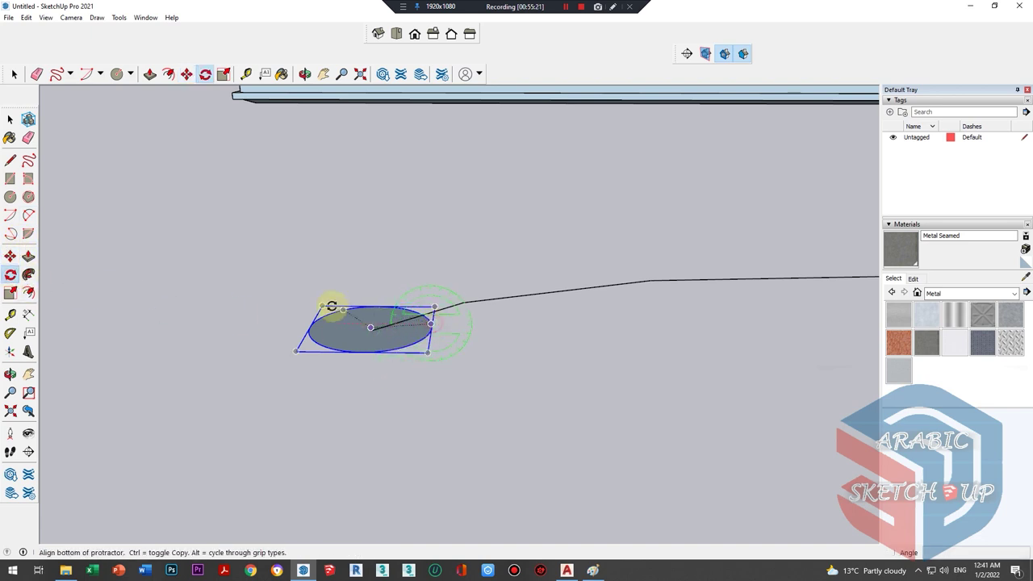
pyautogui.click(317, 322)
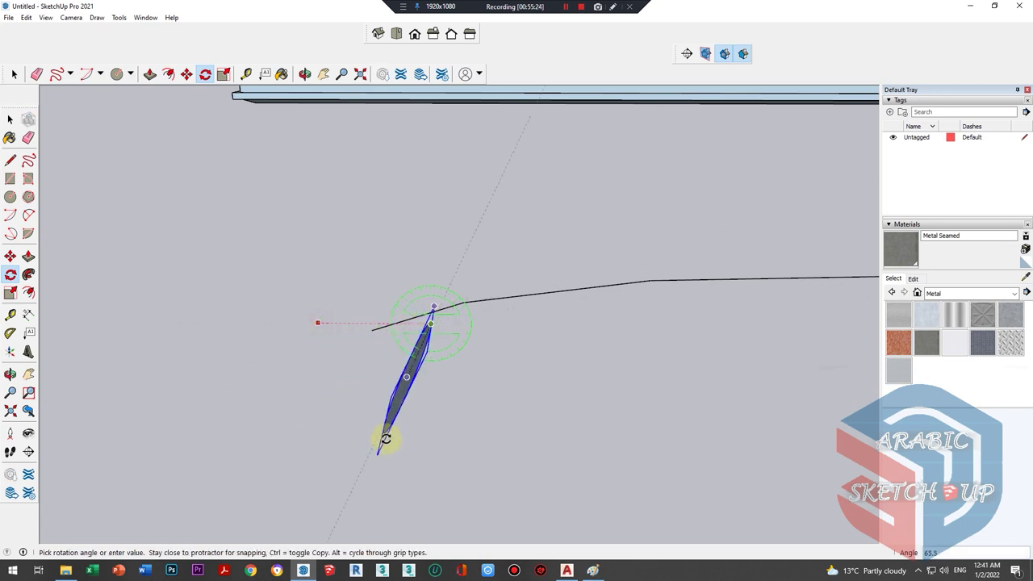
pyautogui.click(419, 458)
pyautogui.moveTo(419, 458); pyautogui.dragTo(521, 422, button='middle')
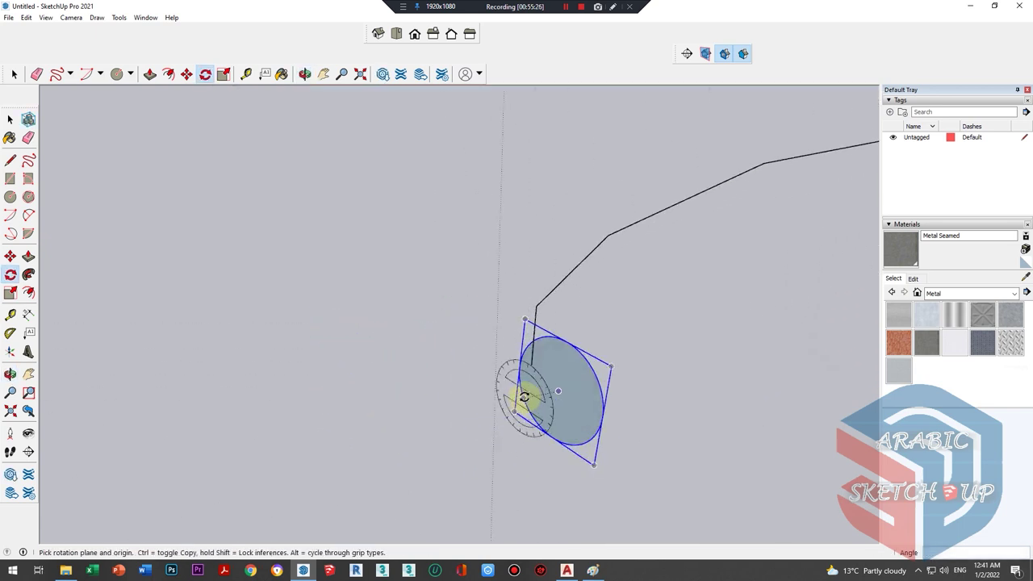
pyautogui.press('m')
pyautogui.click(555, 390)
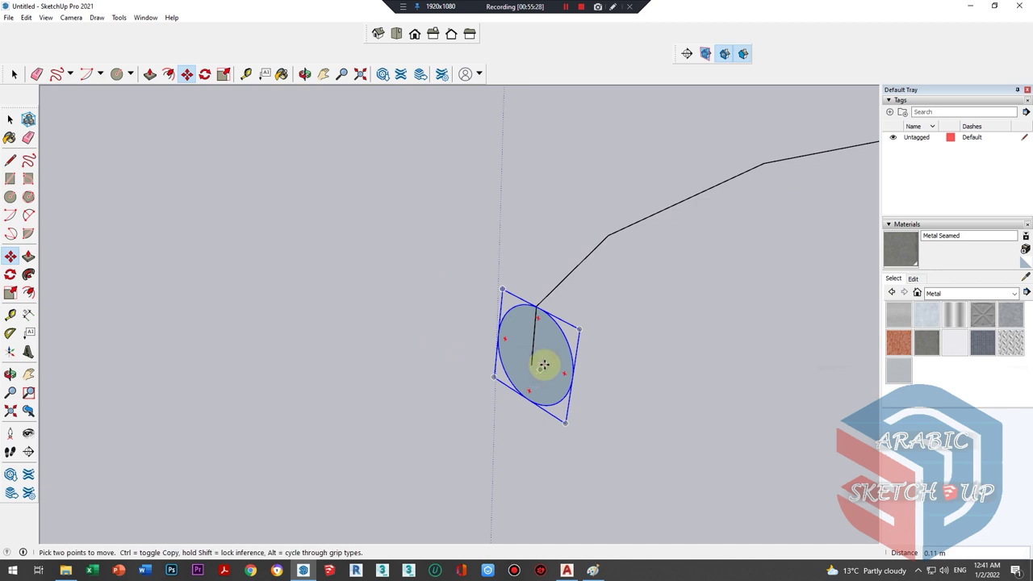
pyautogui.moveTo(532, 364)
pyautogui.mouseDown(button='middle')
pyautogui.moveTo(245, 358)
pyautogui.moveTo(288, 329)
pyautogui.moveTo(322, 342)
pyautogui.mouseUp(button='middle')
pyautogui.press('space')
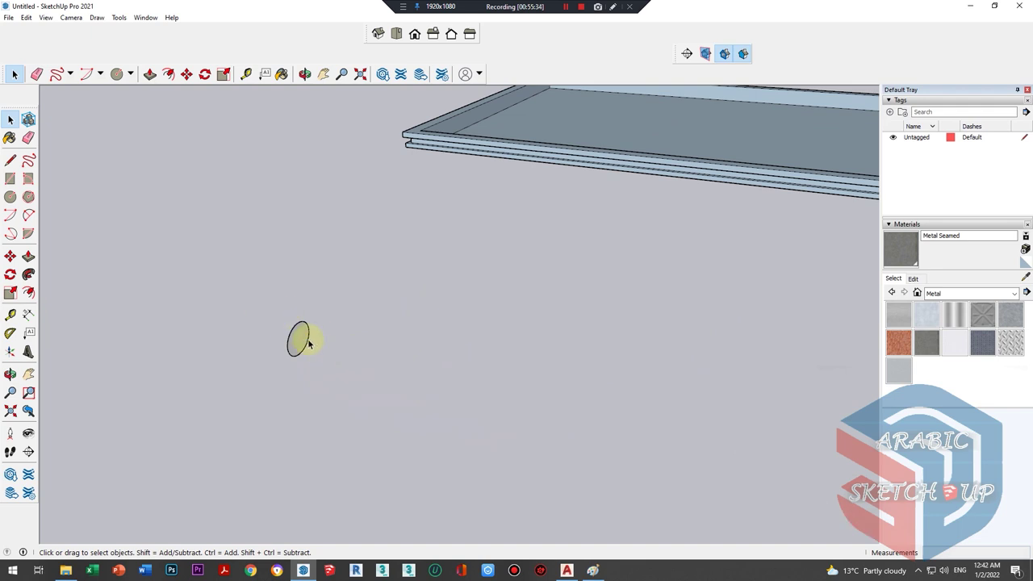
# - Sweep the circle along the freehand curve into a tube with Follow Me
pyautogui.click(305, 341)
pyautogui.click(26, 17)
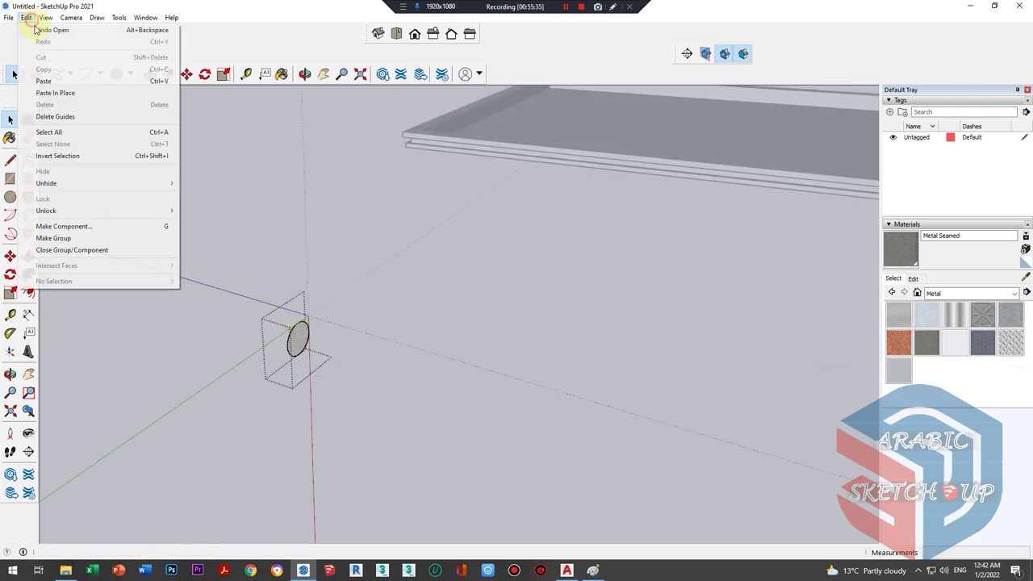
pyautogui.click(58, 91)
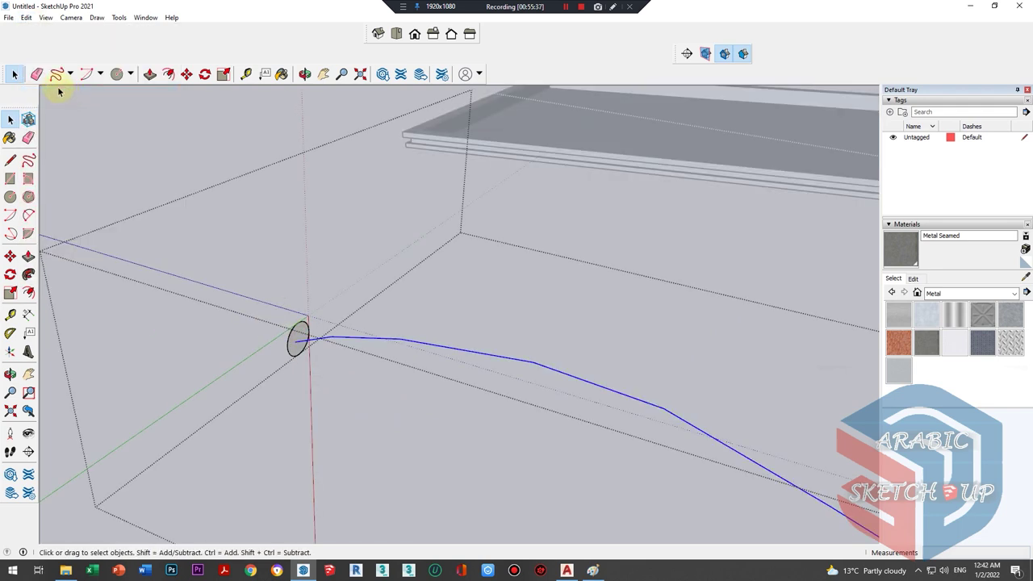
pyautogui.click(28, 275)
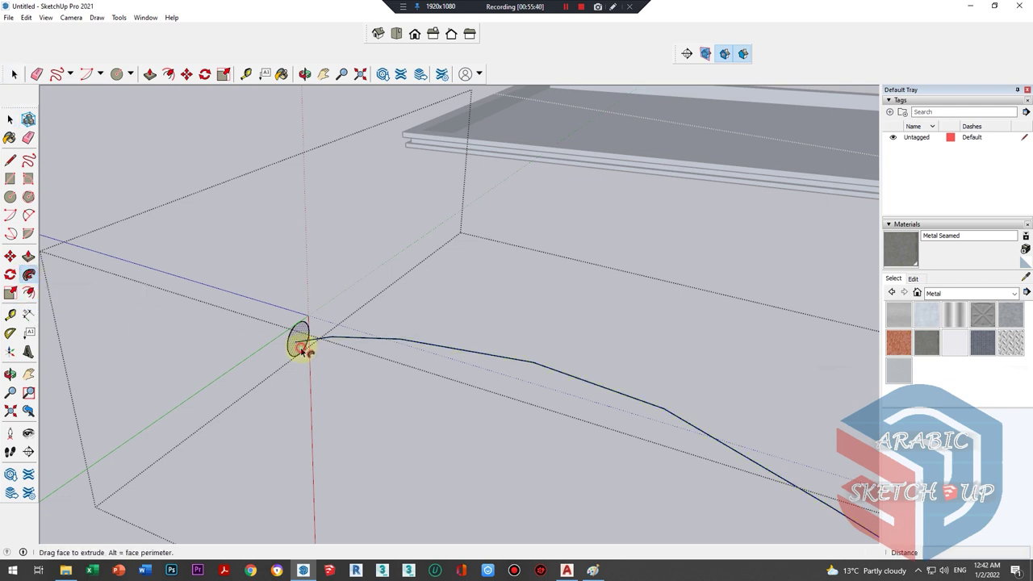
pyautogui.click(301, 349)
pyautogui.press('space')
pyautogui.scroll(-2, 191, 288)
pyautogui.scroll(-2, 173, 282)
pyautogui.scroll(-2, 179, 294)
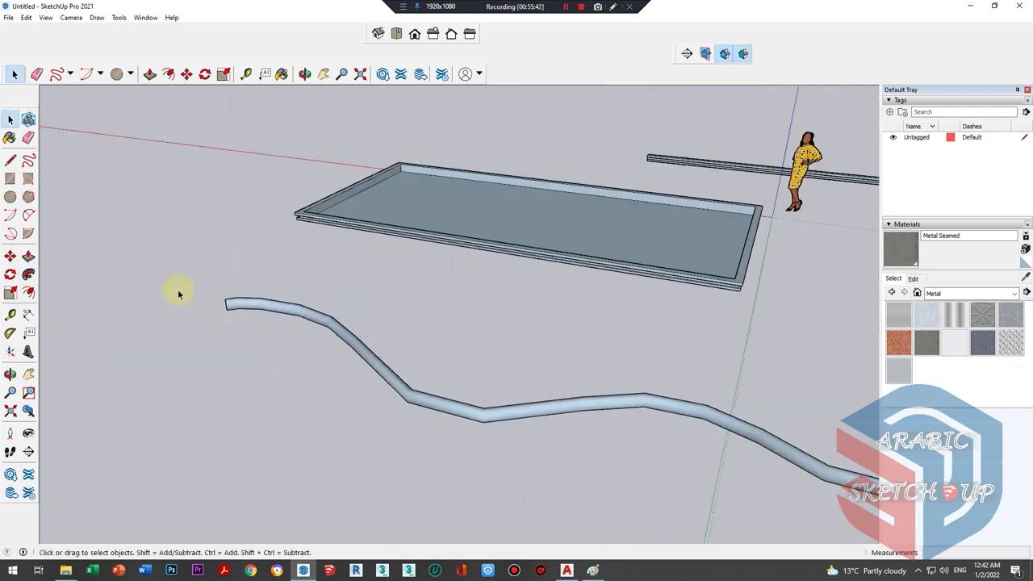
pyautogui.scroll(-2, 179, 294)
pyautogui.moveTo(173, 293)
pyautogui.mouseDown(button='middle')
pyautogui.moveTo(445, 342)
pyautogui.moveTo(202, 286)
pyautogui.moveTo(210, 372)
pyautogui.moveTo(125, 339)
pyautogui.moveTo(300, 417)
pyautogui.moveTo(240, 320)
pyautogui.mouseUp(button='middle')
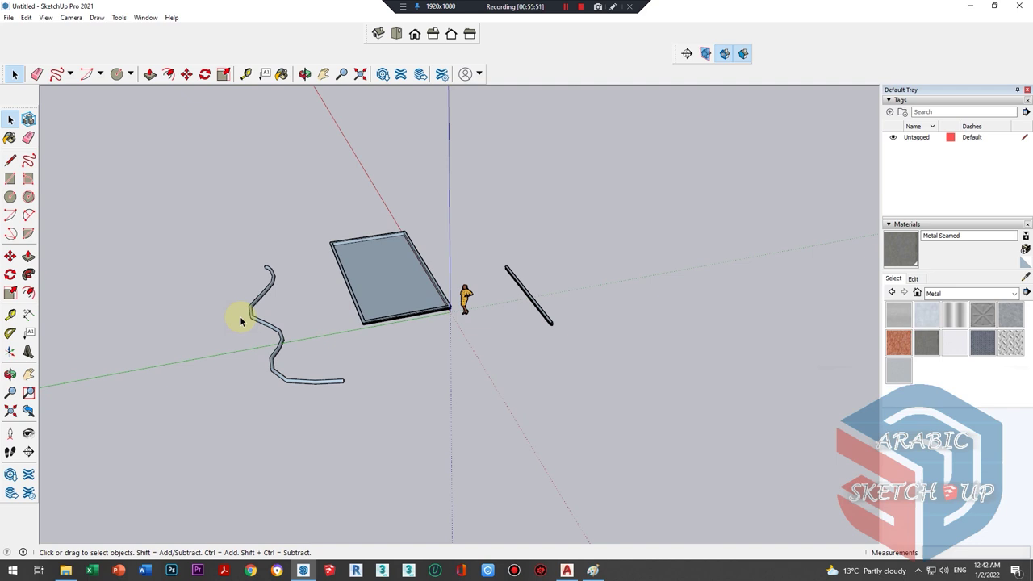
# - Delete all guides and every object, leaving only the axes
pyautogui.click(26, 17)
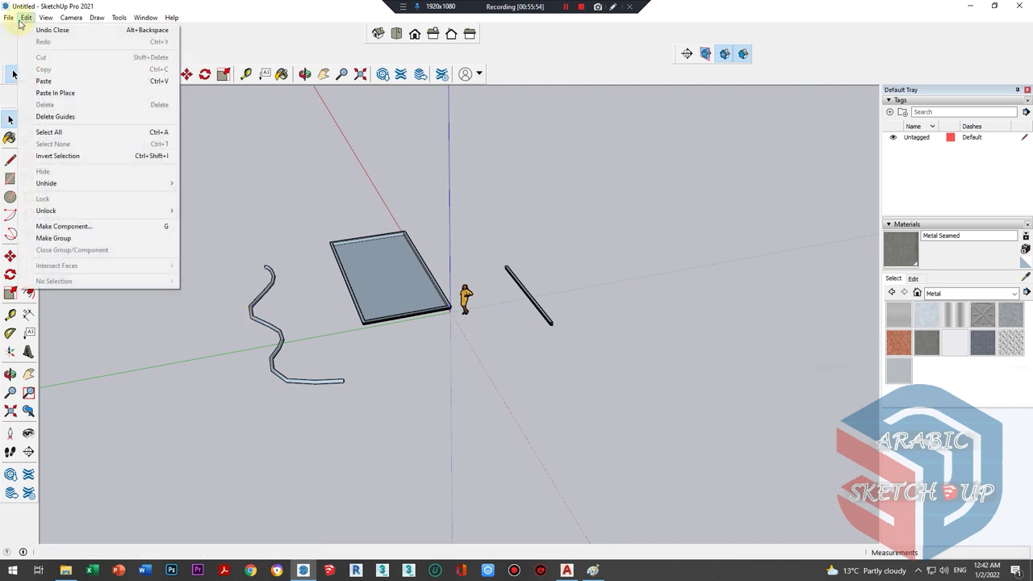
pyautogui.click(80, 117)
pyautogui.scroll(-2, 368, 218)
pyautogui.moveTo(579, 243); pyautogui.dragTo(327, 306)
pyautogui.moveTo(327, 306)
pyautogui.mouseDown(button='middle')
pyautogui.moveTo(323, 244)
pyautogui.moveTo(525, 206)
pyautogui.mouseUp(button='middle')
pyautogui.press('Delete')
pyautogui.click(10, 16)
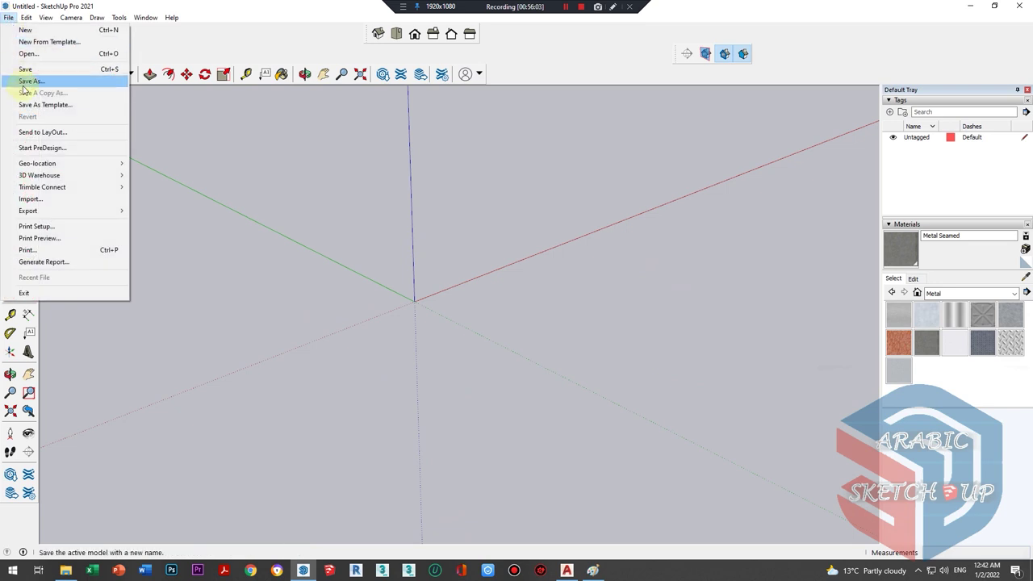
# - Start a new model, discarding changes to the previous one
pyautogui.click(38, 32)
pyautogui.click(521, 309)
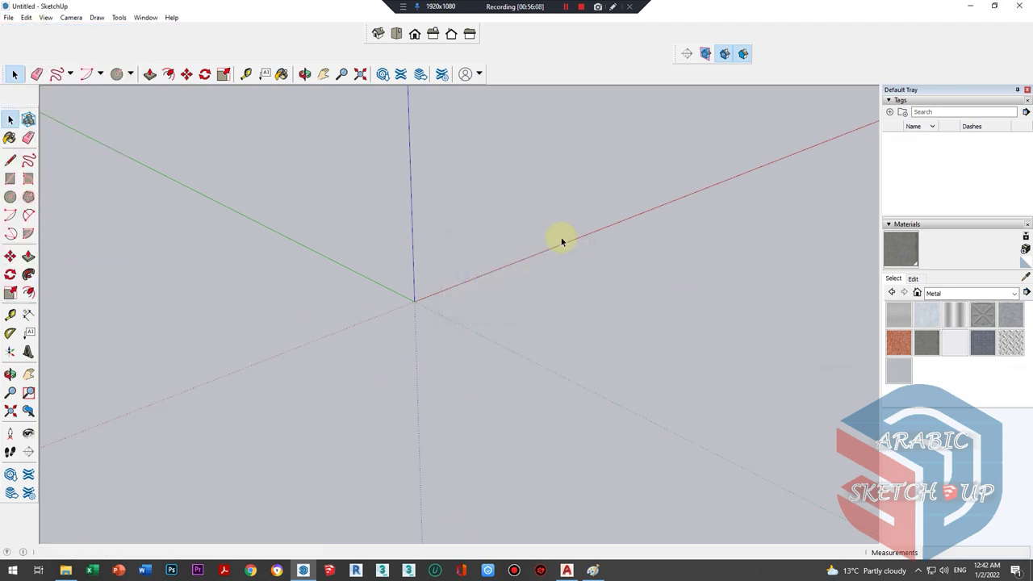
pyautogui.scroll(-3, 242, 279)
pyautogui.scroll(-2, 171, 255)
pyautogui.scroll(-2, 169, 254)
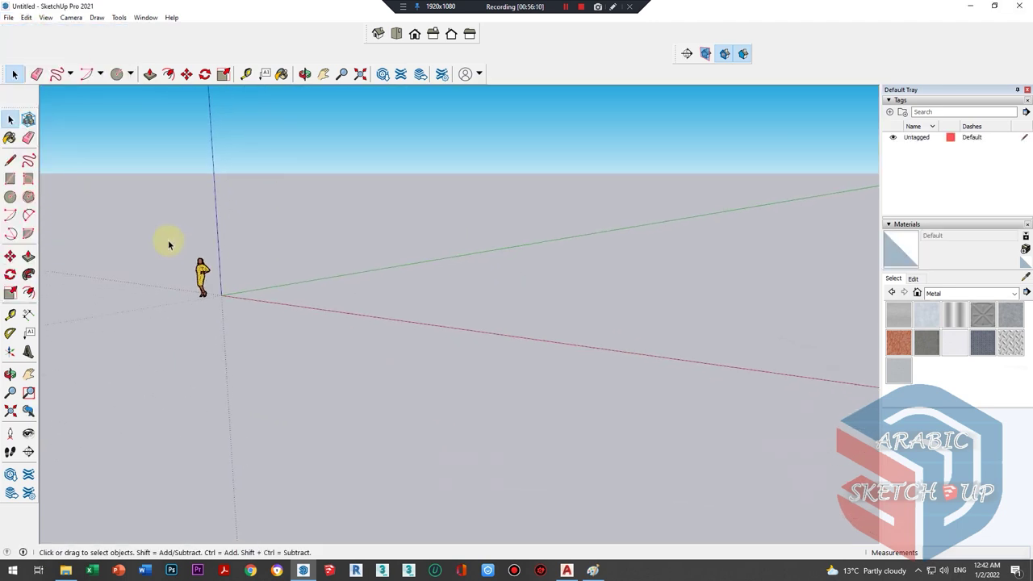
pyautogui.moveTo(168, 240); pyautogui.dragTo(231, 330, button='middle')
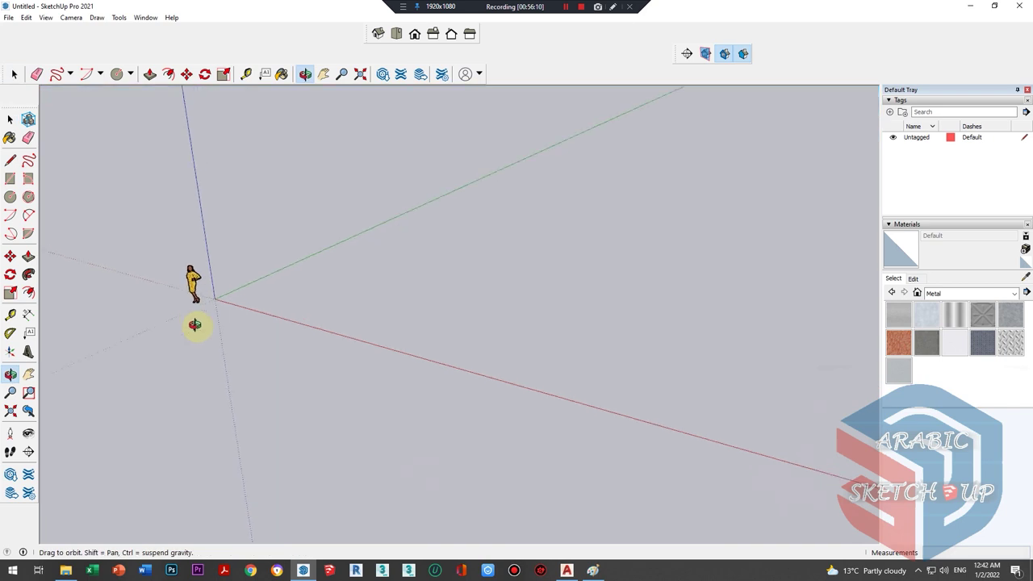
# - Bring up the Import dialog filtered to AutoCAD Files (*.dwg, *.dxf)
pyautogui.click(8, 17)
pyautogui.click(33, 203)
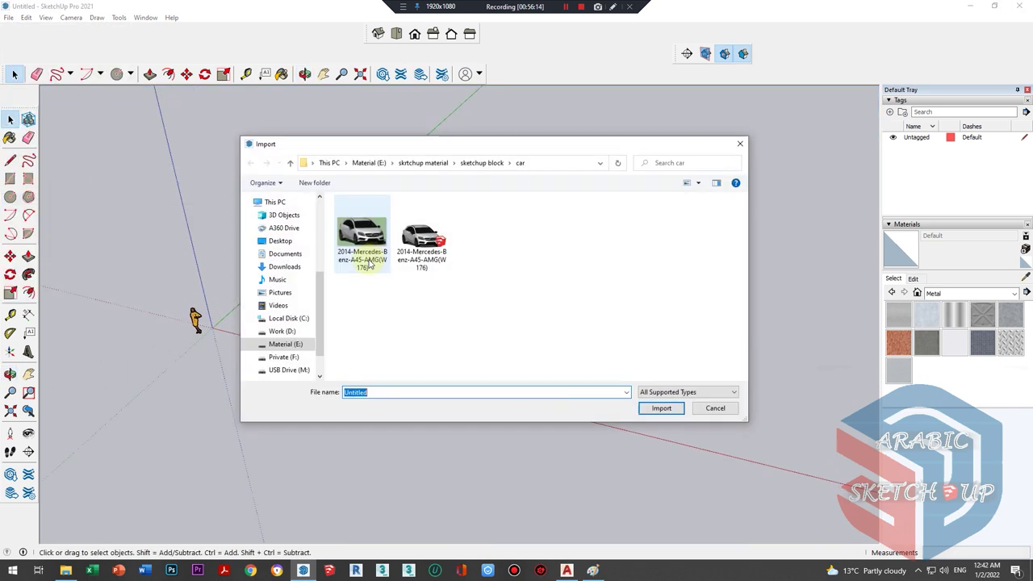
pyautogui.click(656, 393)
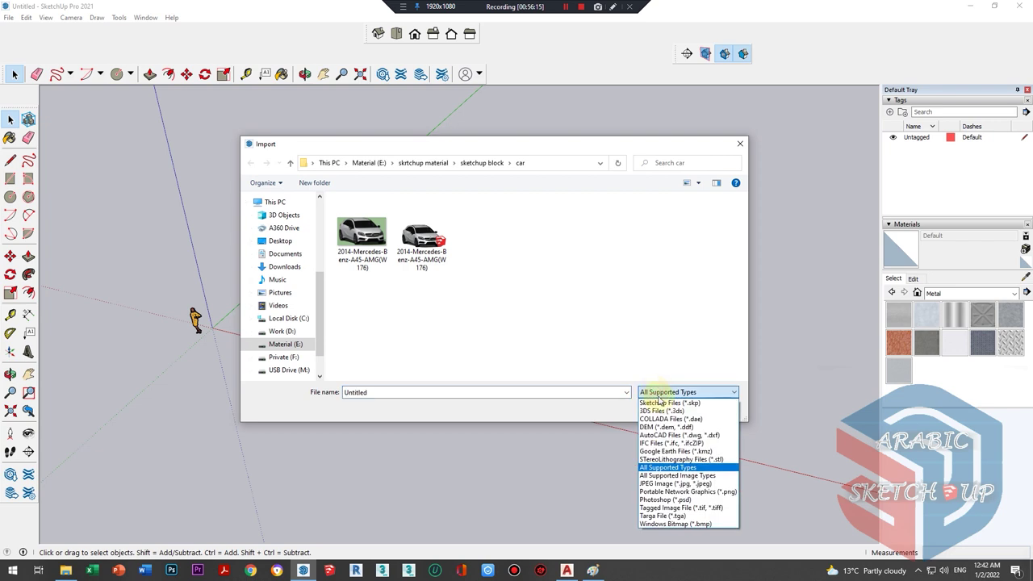
pyautogui.click(670, 436)
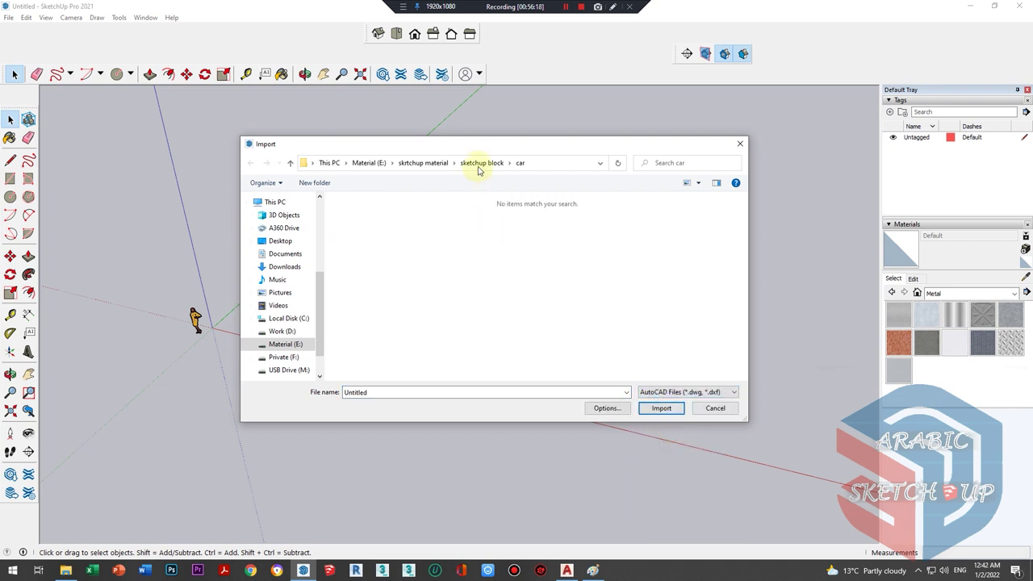
# - Browse up from the sketchup material folder to the drive list and open Work (D:)
pyautogui.click(481, 163)
pyautogui.click(423, 163)
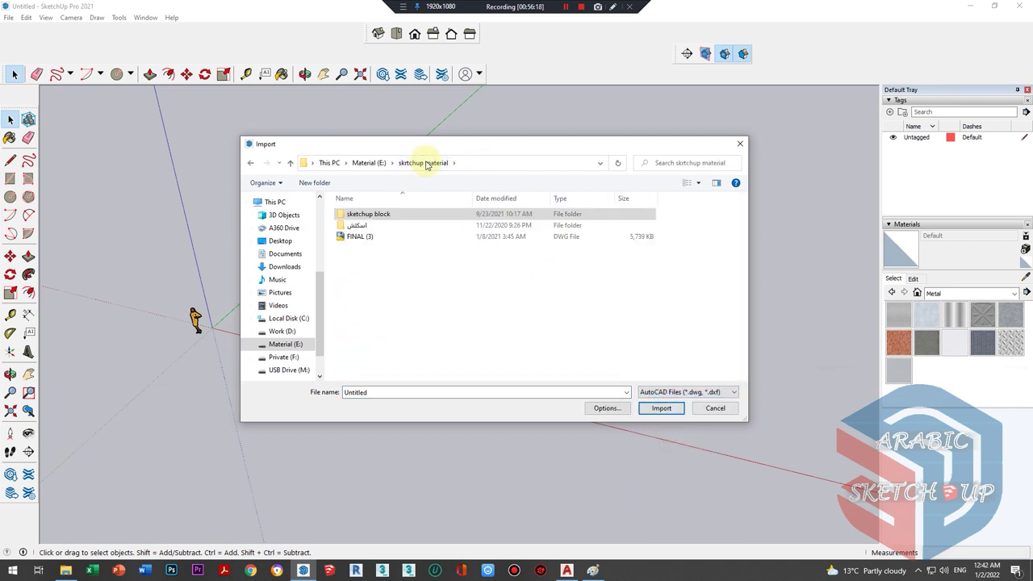
pyautogui.click(390, 236)
pyautogui.click(369, 163)
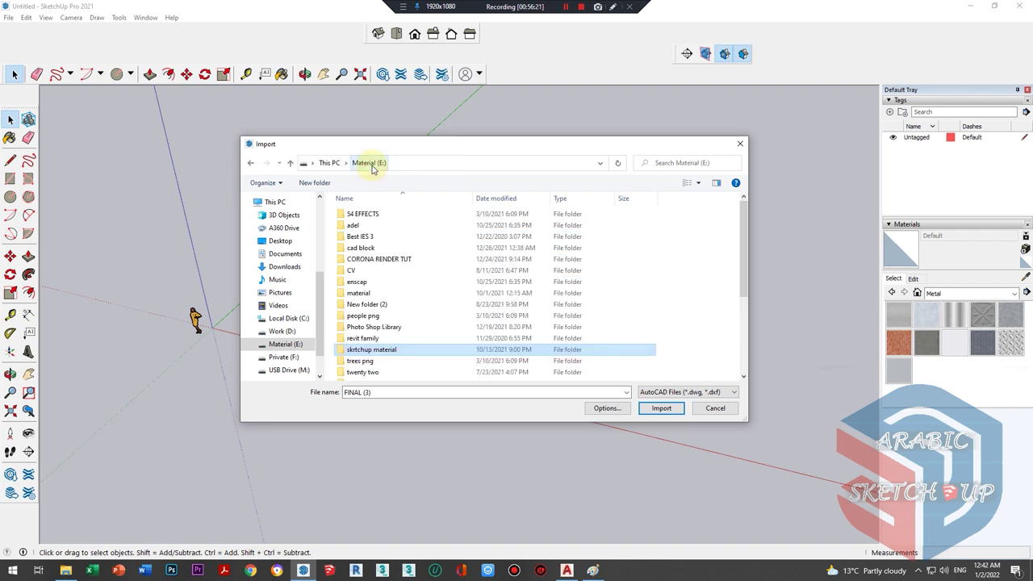
pyautogui.scroll(-5, 387, 323)
pyautogui.scroll(-3, 371, 355)
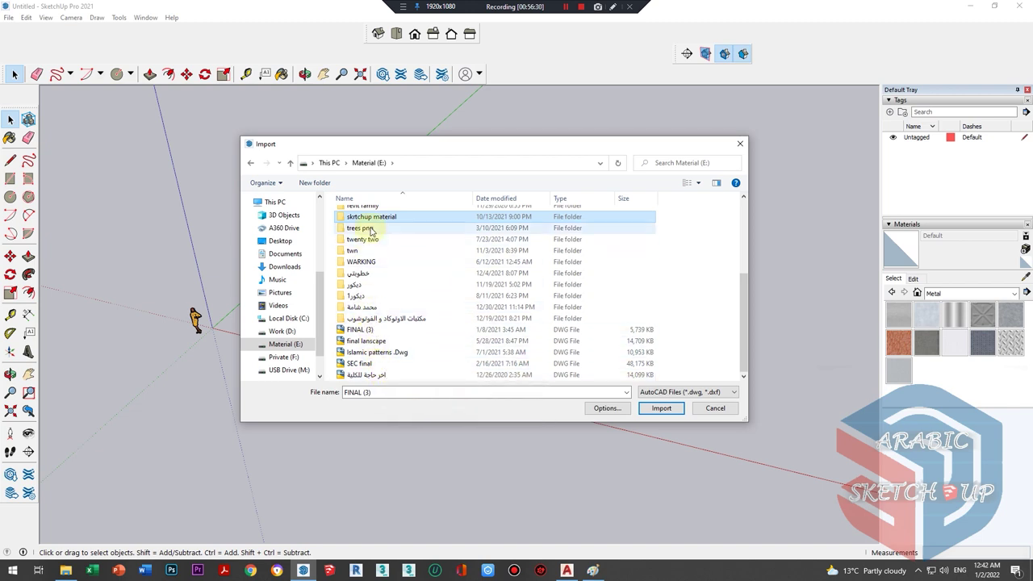
pyautogui.scroll(4, 363, 275)
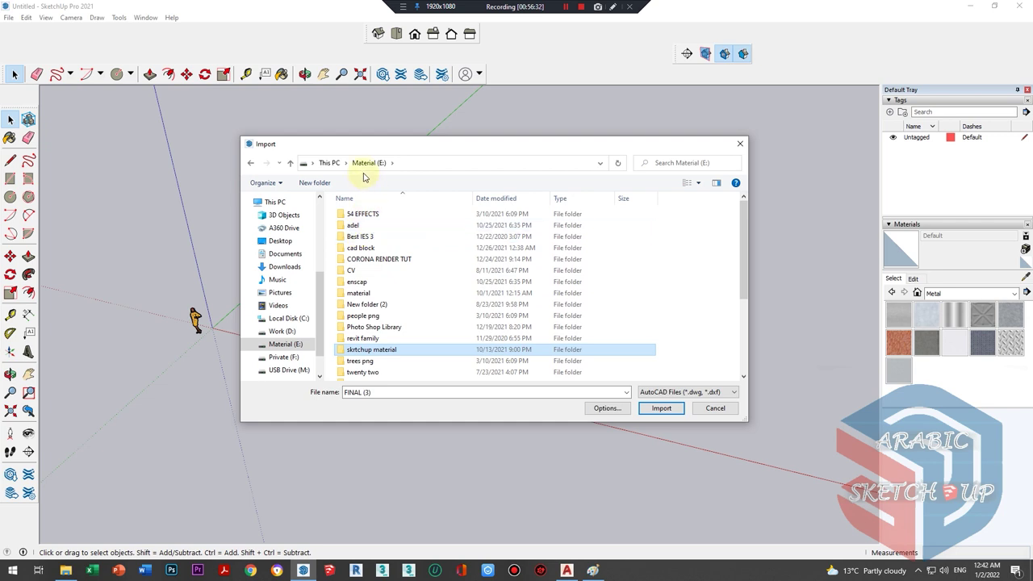
pyautogui.click(338, 164)
pyautogui.click(416, 358)
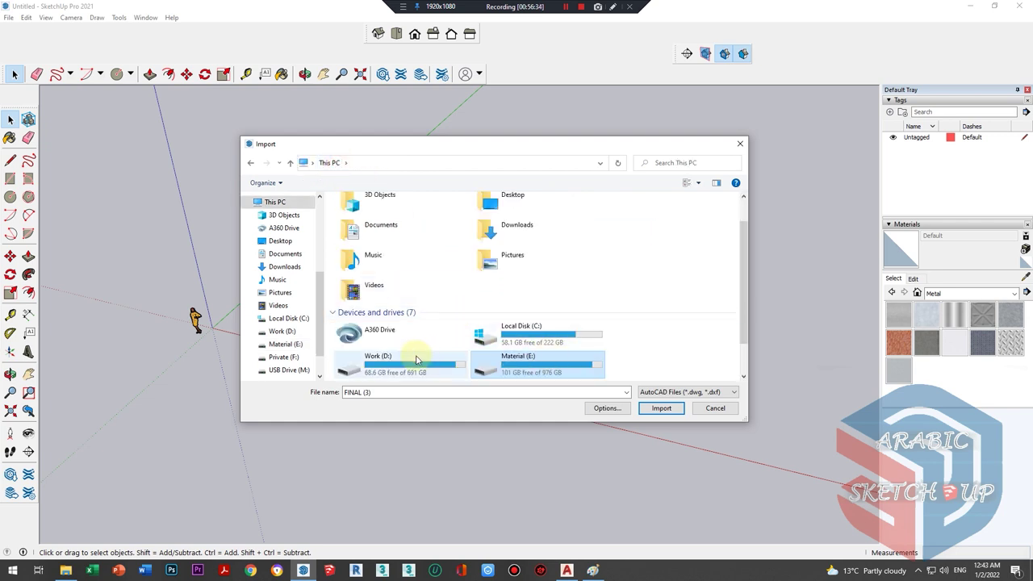
pyautogui.doubleClick(415, 357)
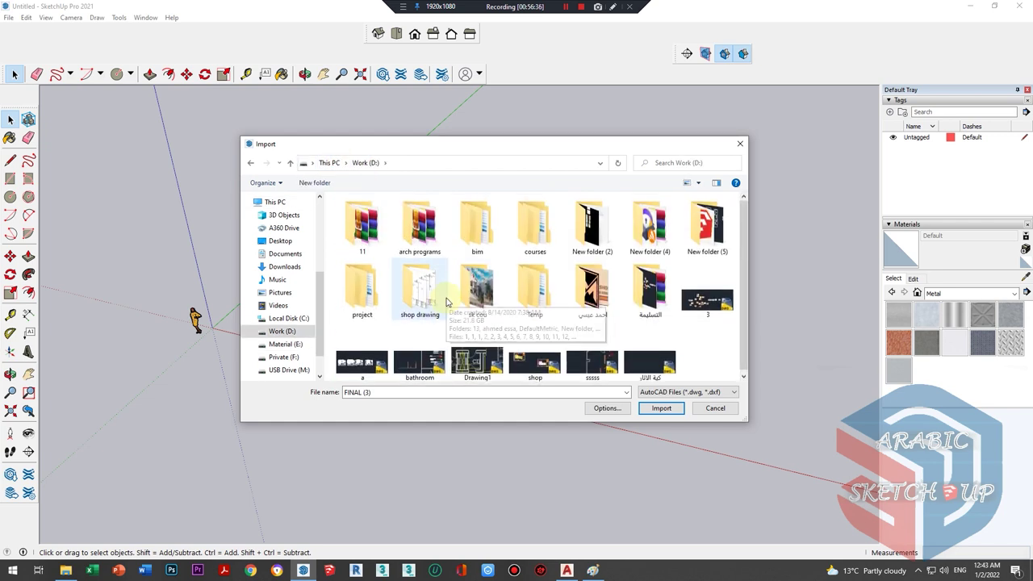
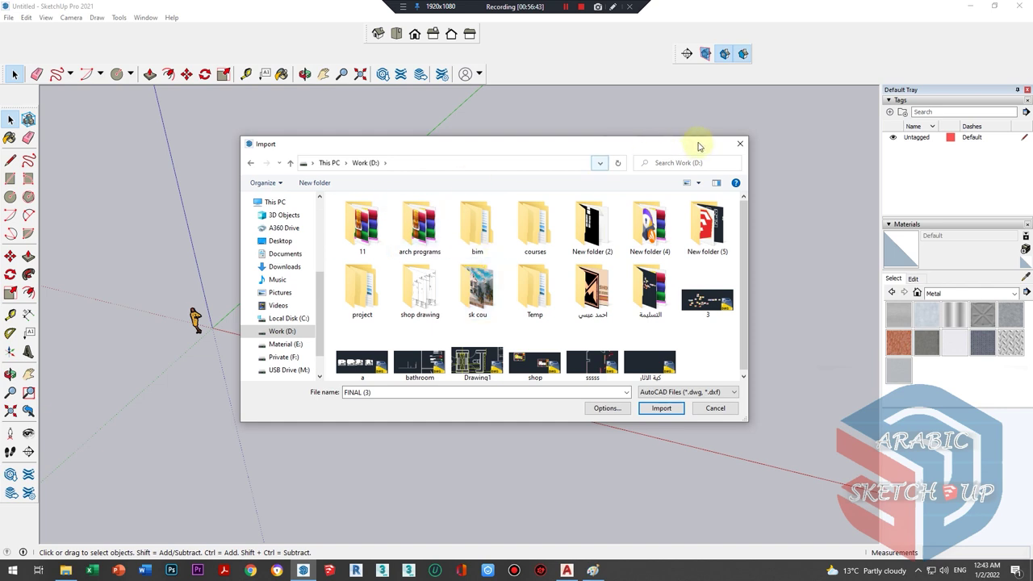
# - Cancel the file import and draw the floor rectangle
pyautogui.click(330, 162)
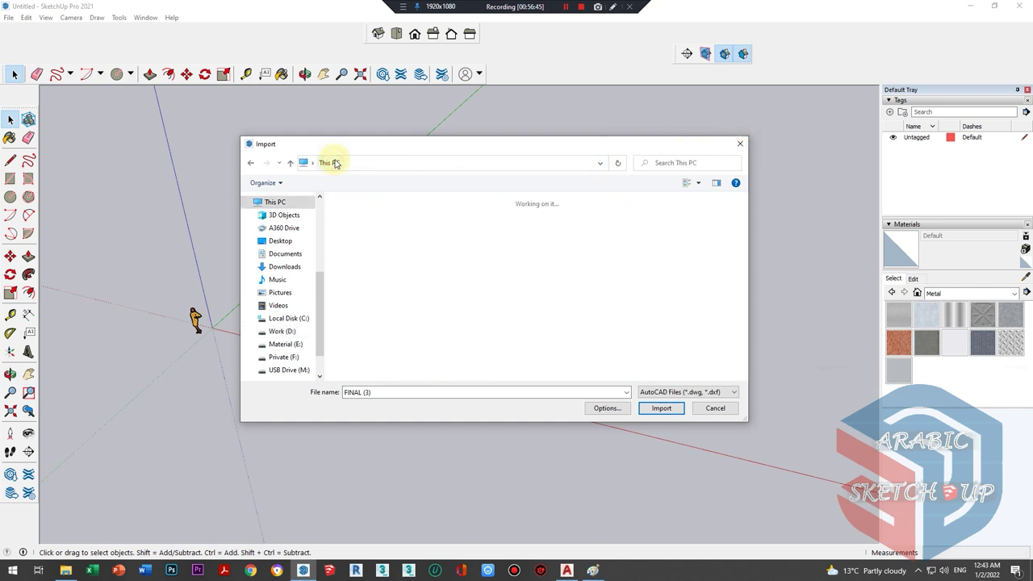
pyautogui.click(738, 146)
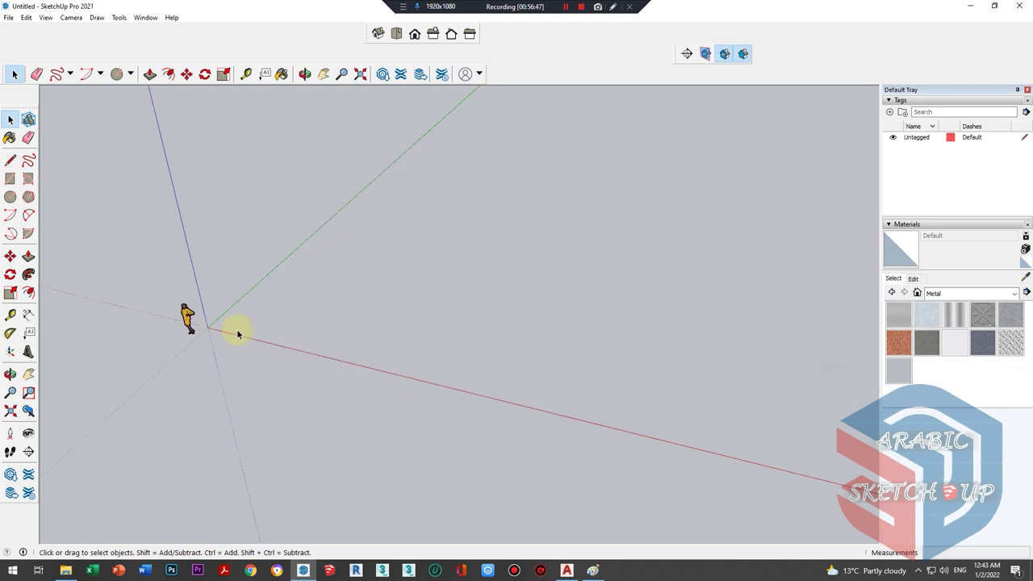
pyautogui.scroll(2, 217, 315)
pyautogui.scroll(3, 172, 272)
pyautogui.click(8, 178)
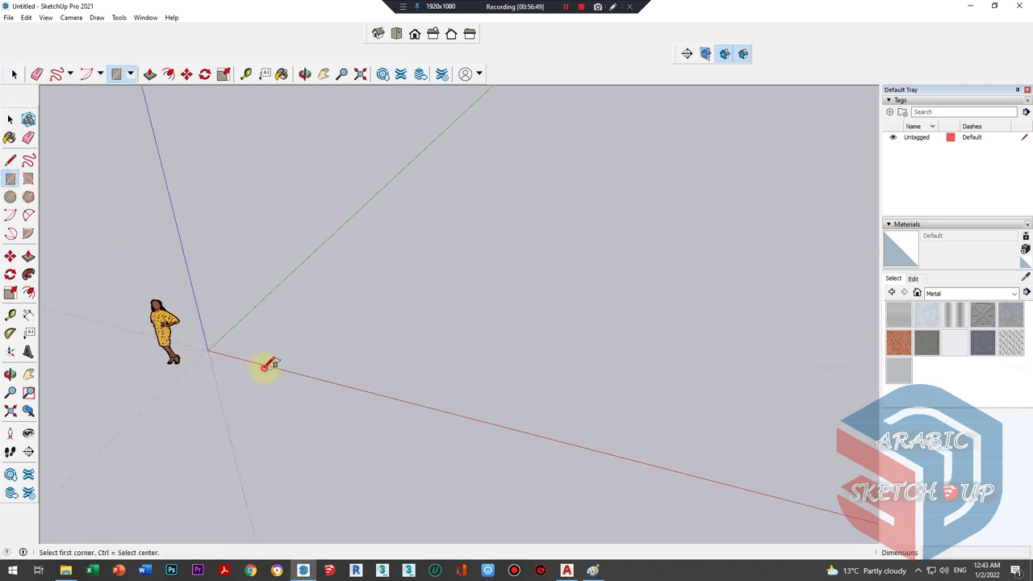
pyautogui.click(266, 367)
pyautogui.click(662, 322)
pyautogui.press('space')
# - Offset the rectangle's outline inward by 0.2 for the wall thickness
pyautogui.scroll(1, 436, 363)
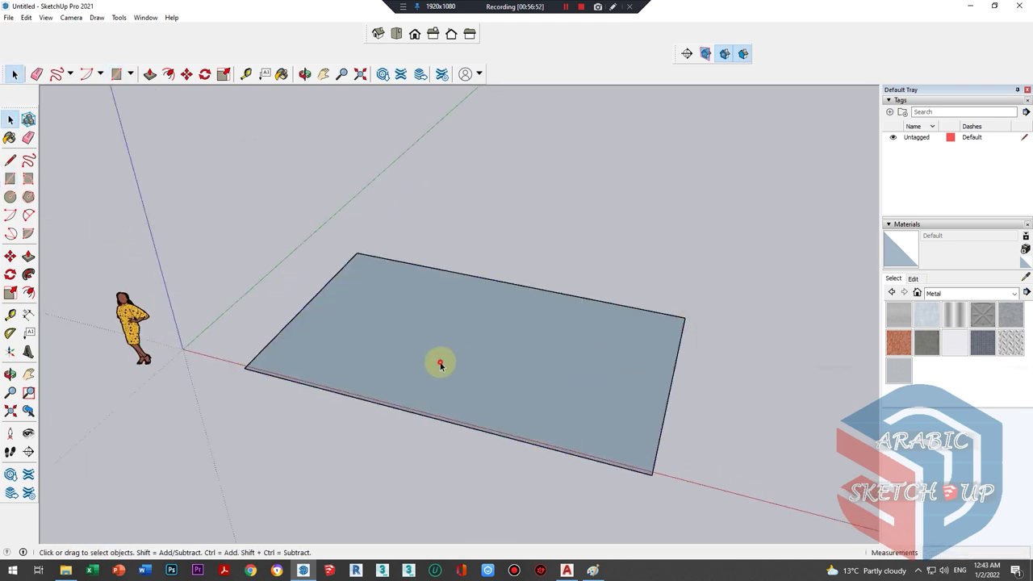
pyautogui.press('f')
pyautogui.click(401, 410)
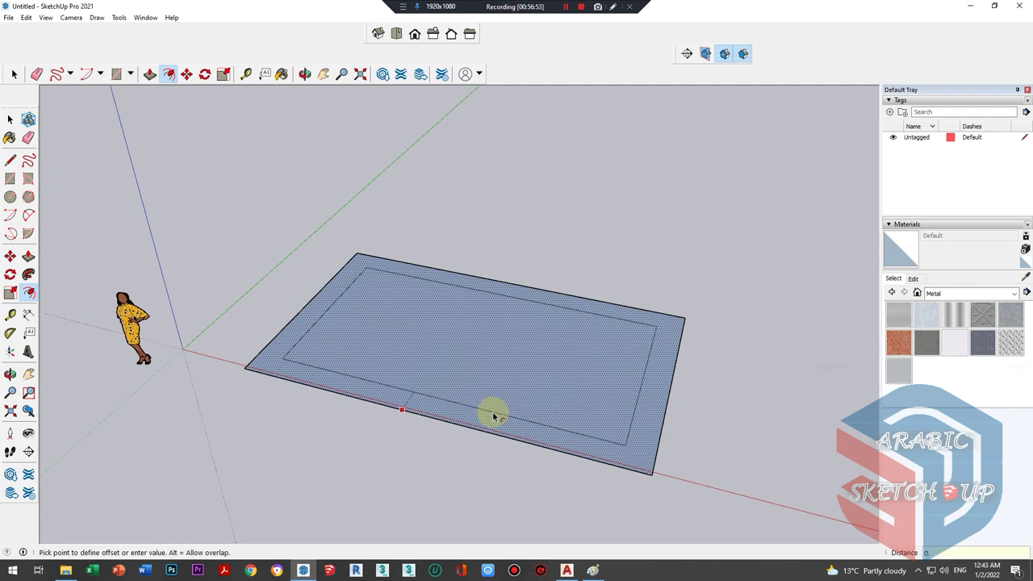
pyautogui.write('2')
pyautogui.press('Return')
# - Pull the border ring up 3.2 into walls and view the room front-on
pyautogui.press('p')
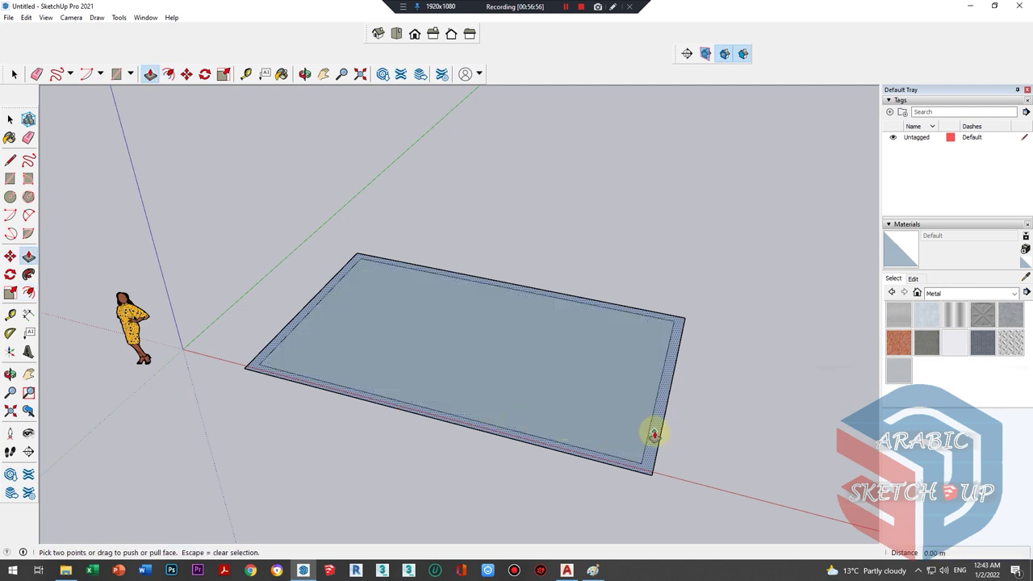
pyautogui.click(652, 430)
pyautogui.write('3.2')
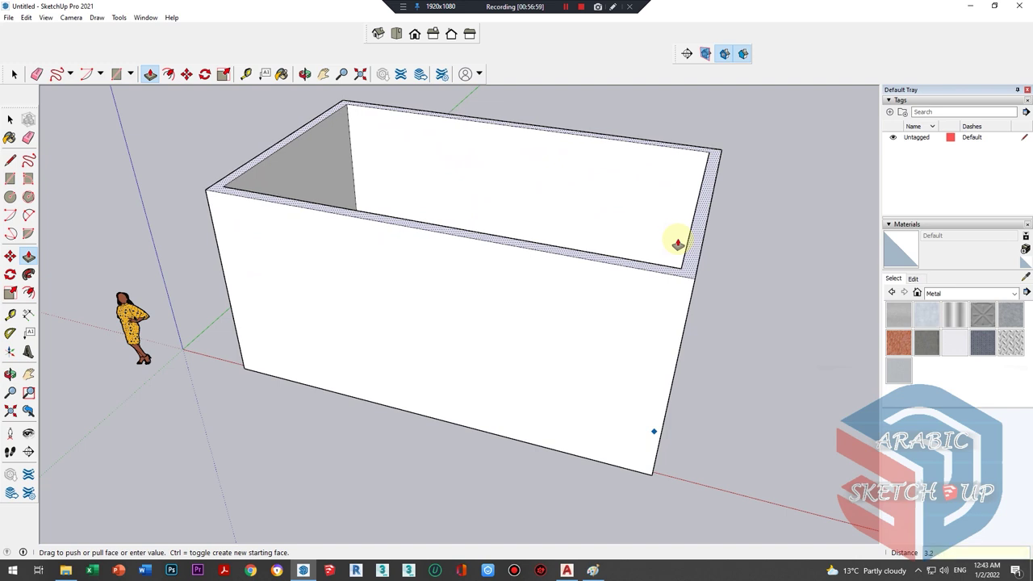
pyautogui.press('Return')
pyautogui.press('space')
pyautogui.moveTo(391, 371); pyautogui.dragTo(380, 339, button='middle')
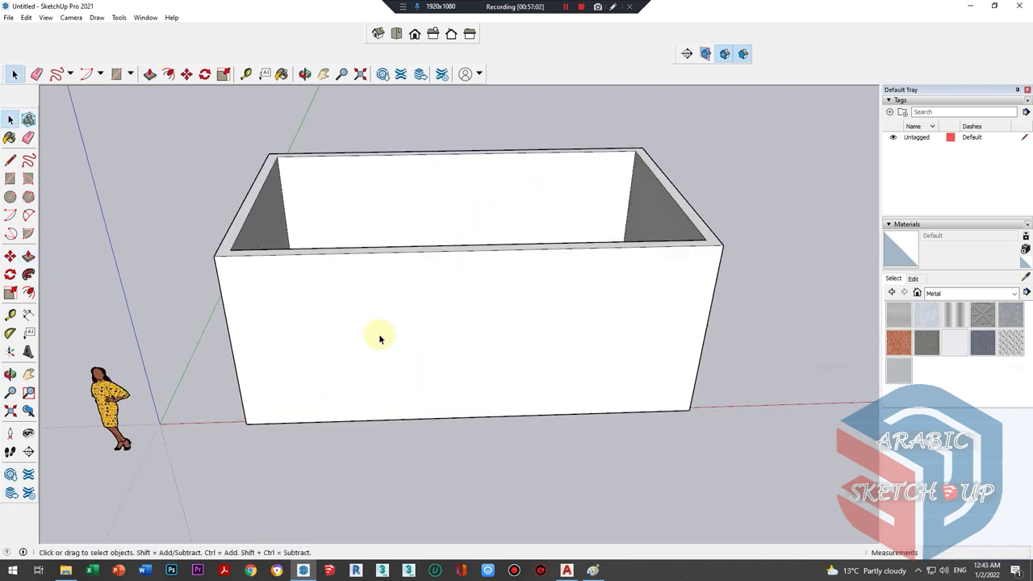
# - Place Tape Measure guides from the front wall's bottom and left edges
pyautogui.click(270, 422)
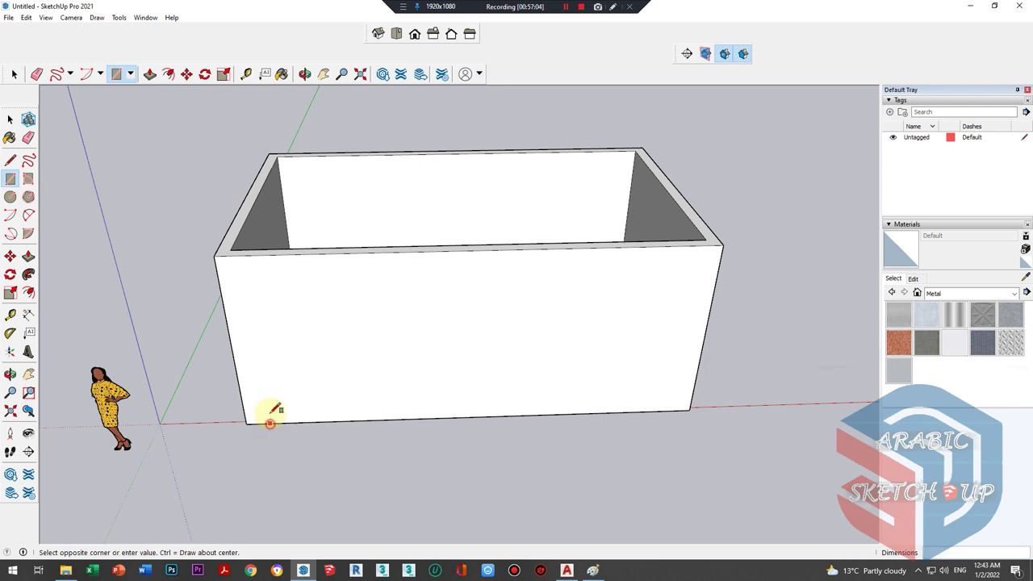
pyautogui.press('Escape')
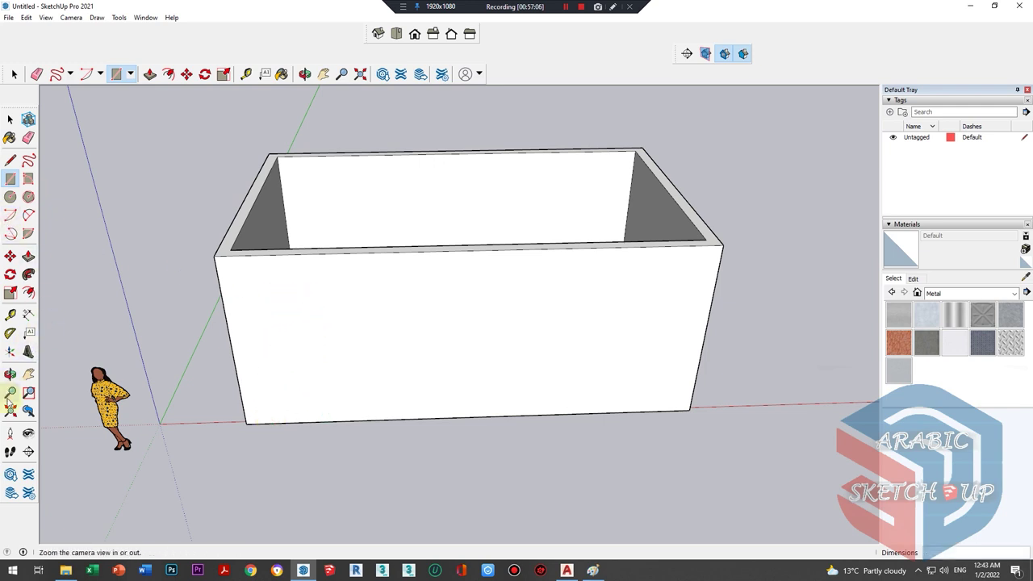
pyautogui.click(10, 315)
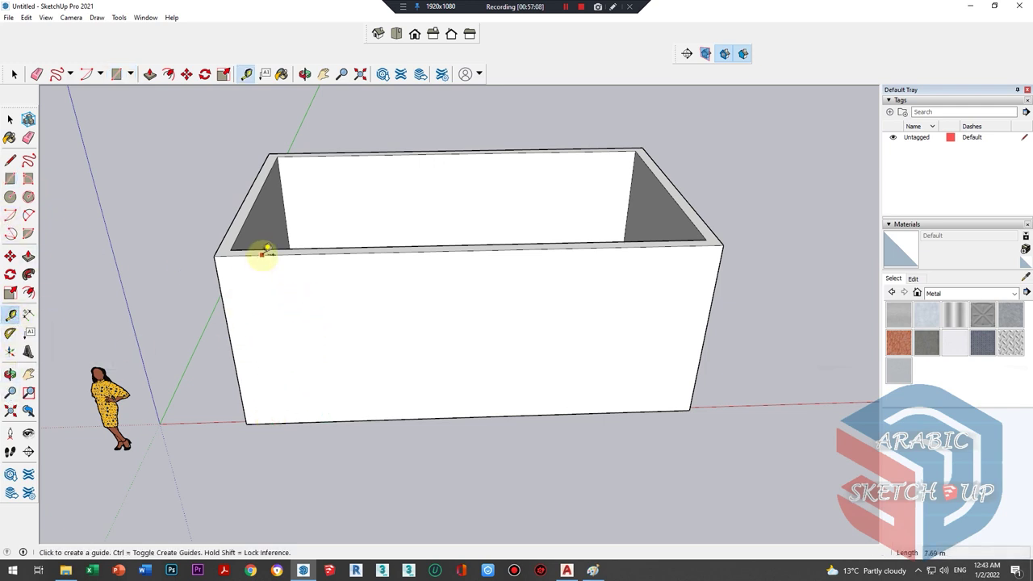
pyautogui.click(285, 420)
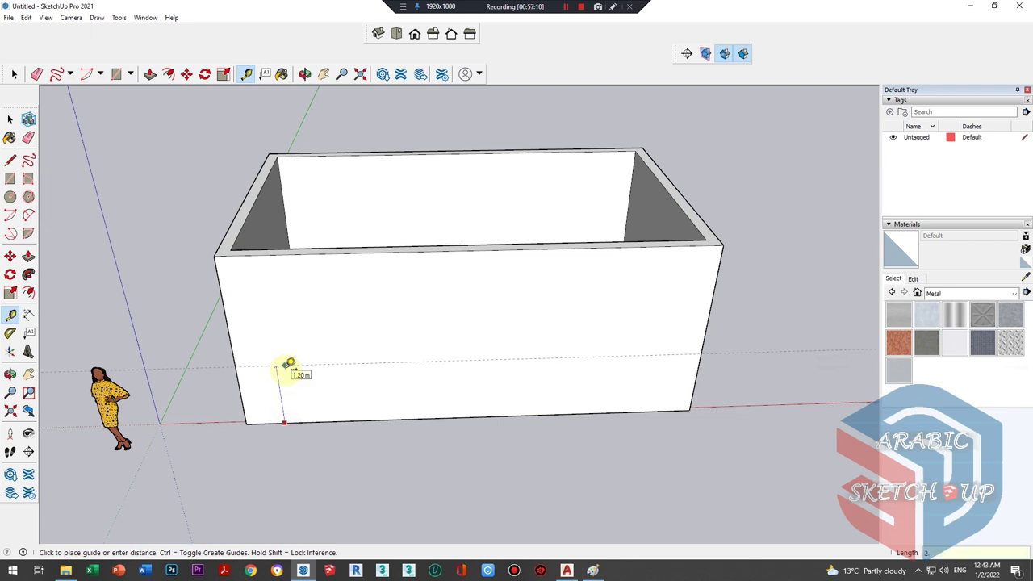
pyautogui.click(235, 369)
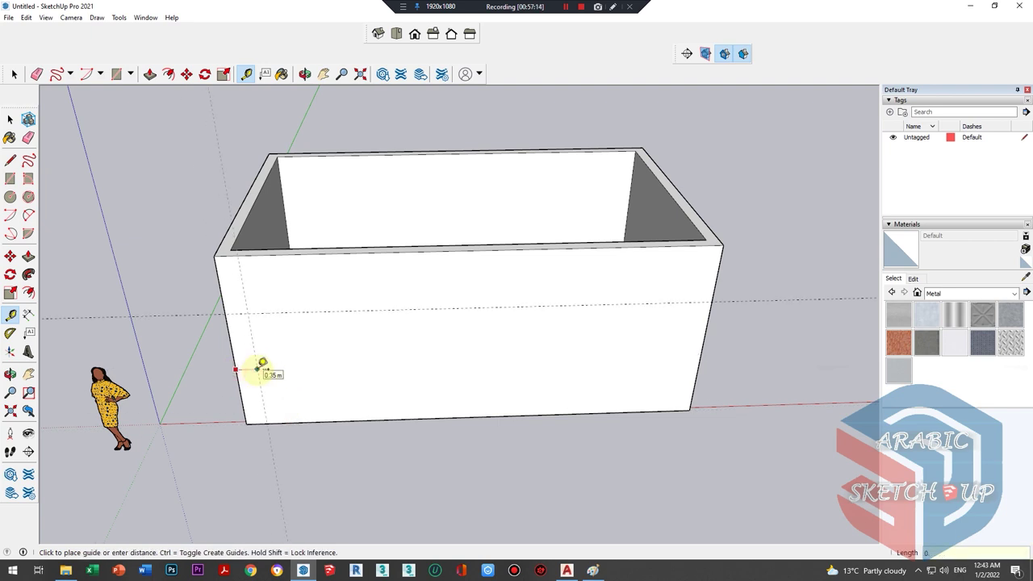
pyautogui.click(267, 367)
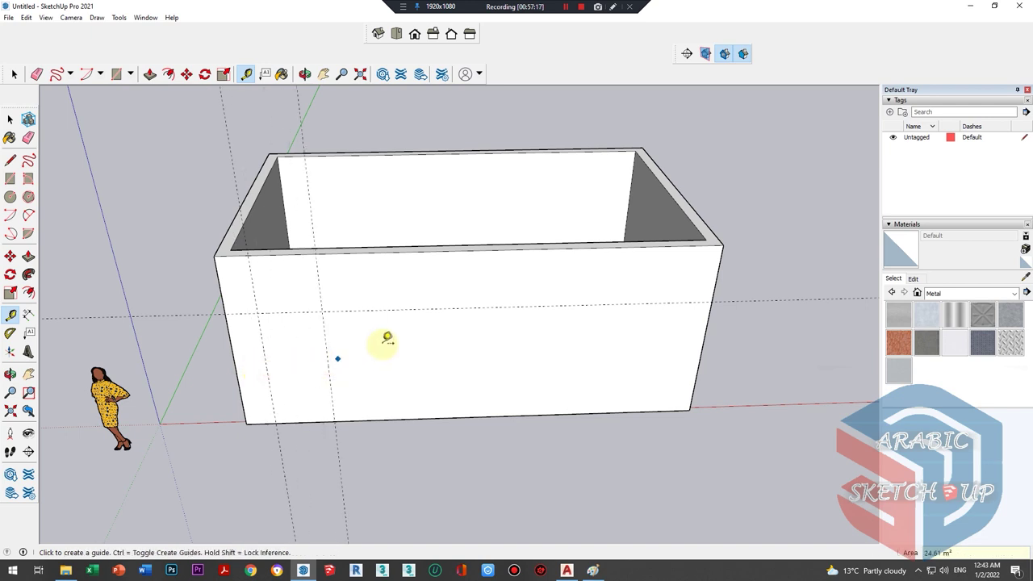
pyautogui.scroll(2, 407, 339)
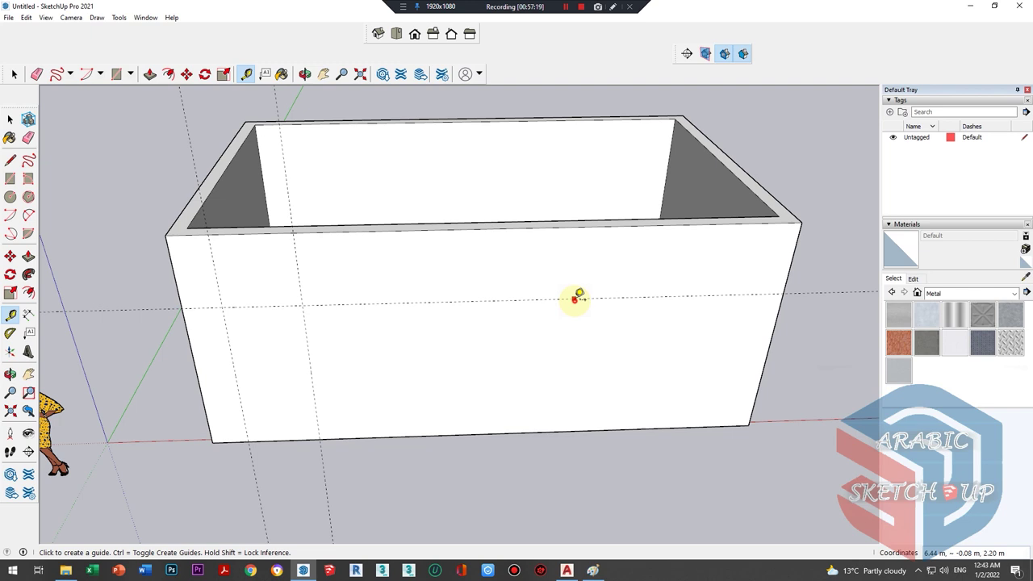
# - Add more guides from the wall's right side and an edge midpoint to complete the grid
pyautogui.click(574, 298)
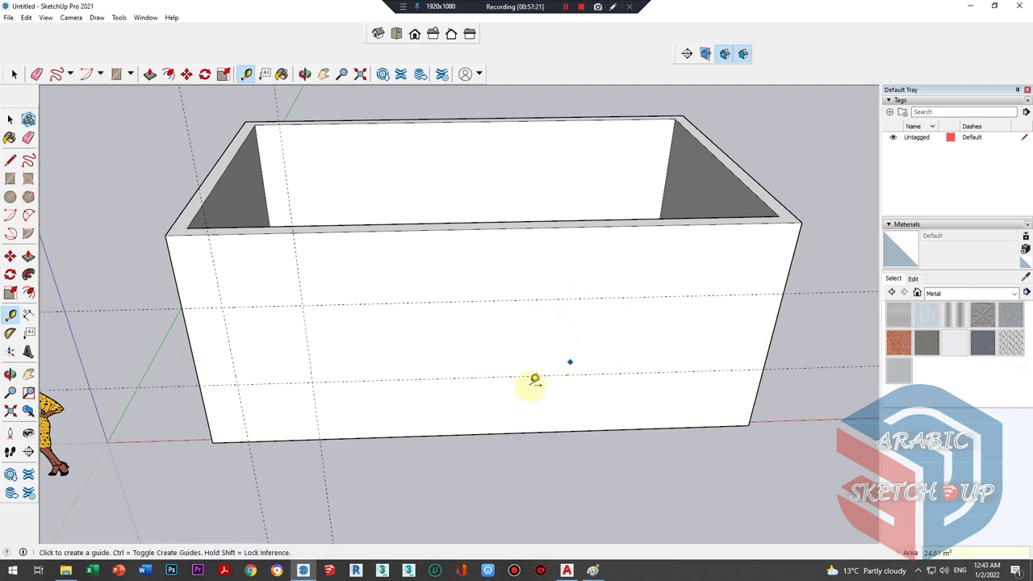
pyautogui.moveTo(534, 380); pyautogui.dragTo(474, 365, button='middle')
pyautogui.click(766, 353)
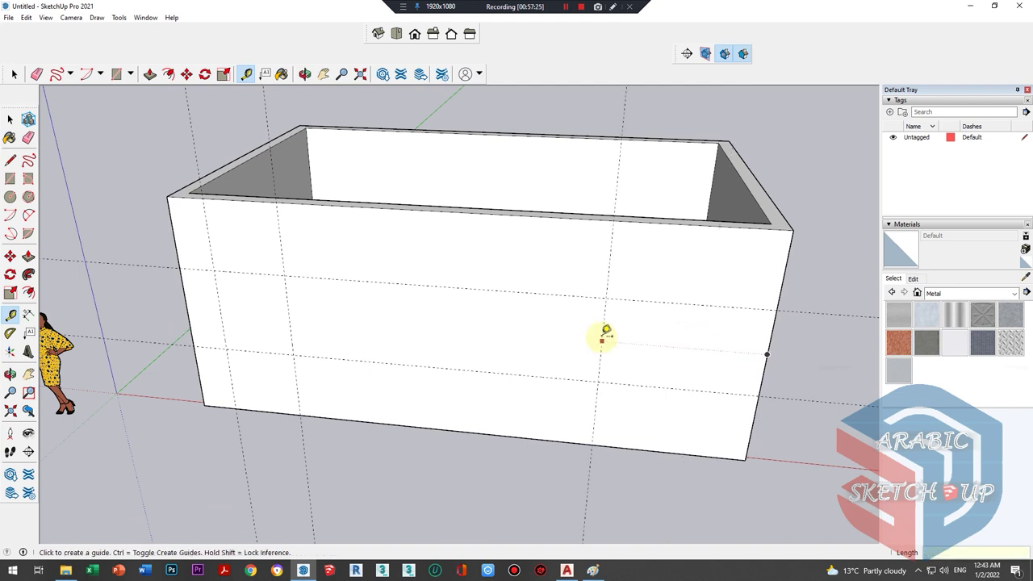
pyautogui.click(602, 339)
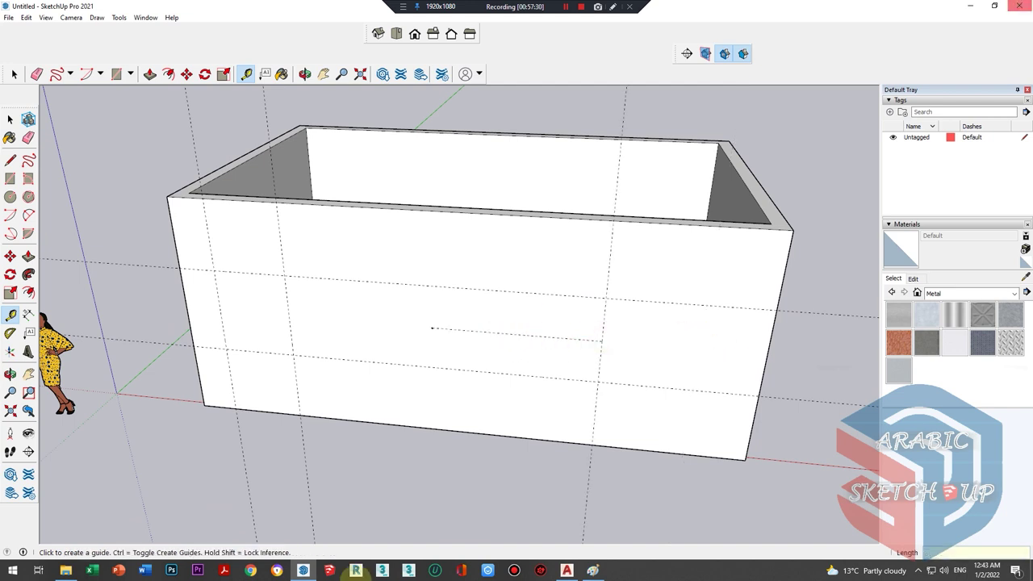
pyautogui.click(610, 257)
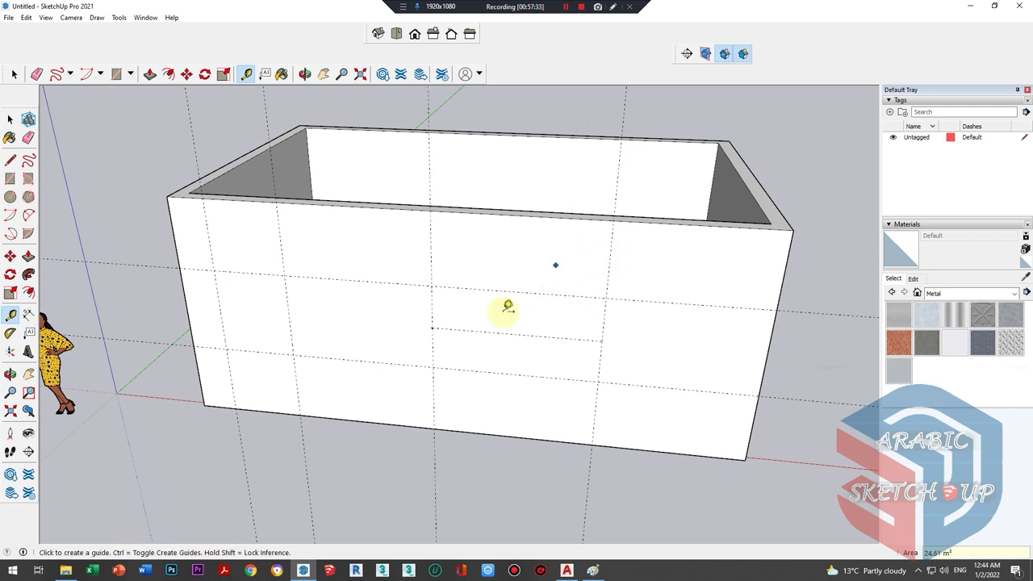
pyautogui.press('e')
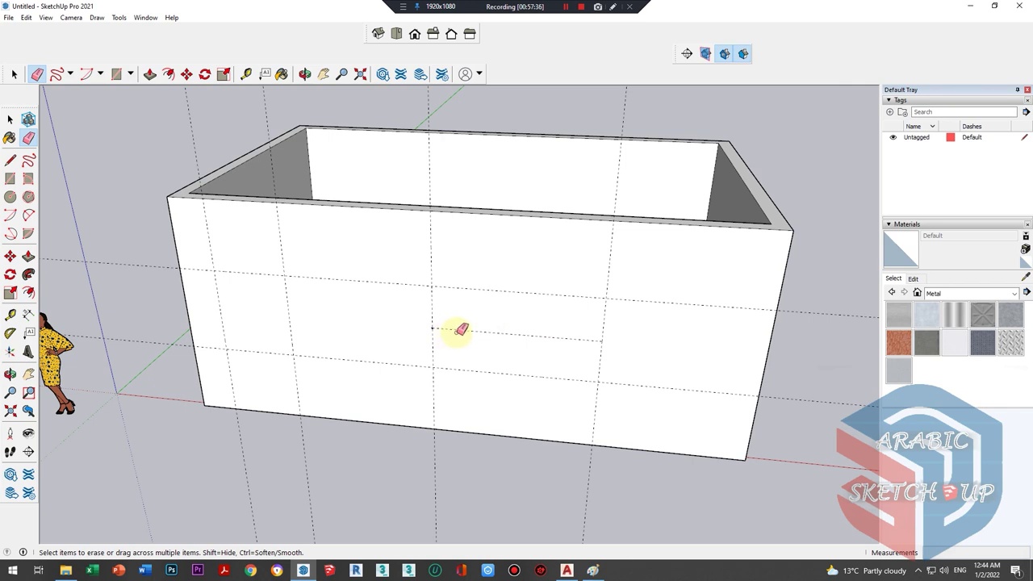
pyautogui.moveTo(290, 361); pyautogui.dragTo(560, 302, button='middle')
pyautogui.press('space')
pyautogui.click(550, 309)
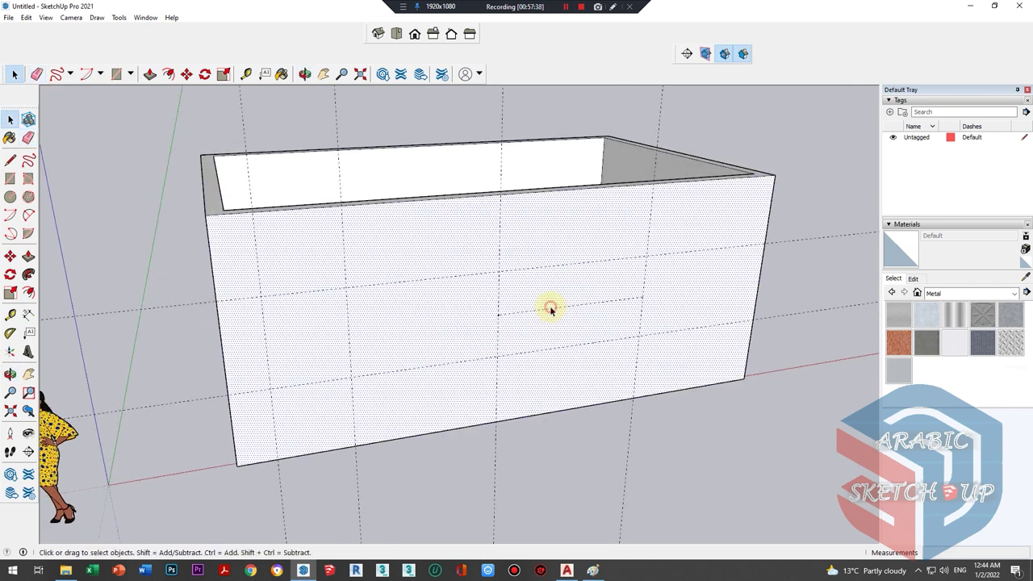
pyautogui.click(550, 309)
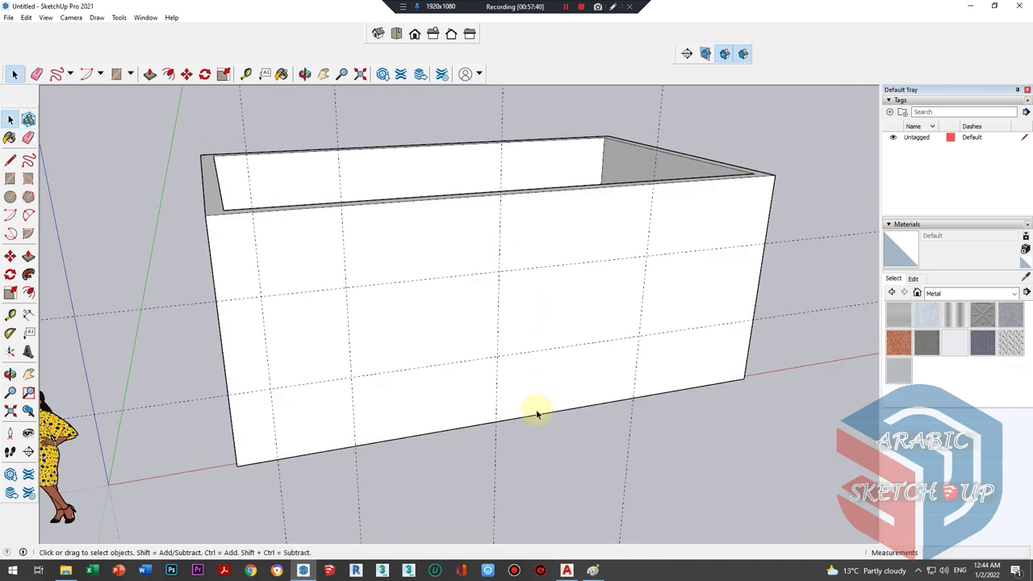
pyautogui.scroll(3, 198, 358)
# - Delete the lower-left wall tile to open the doorway
pyautogui.click(12, 179)
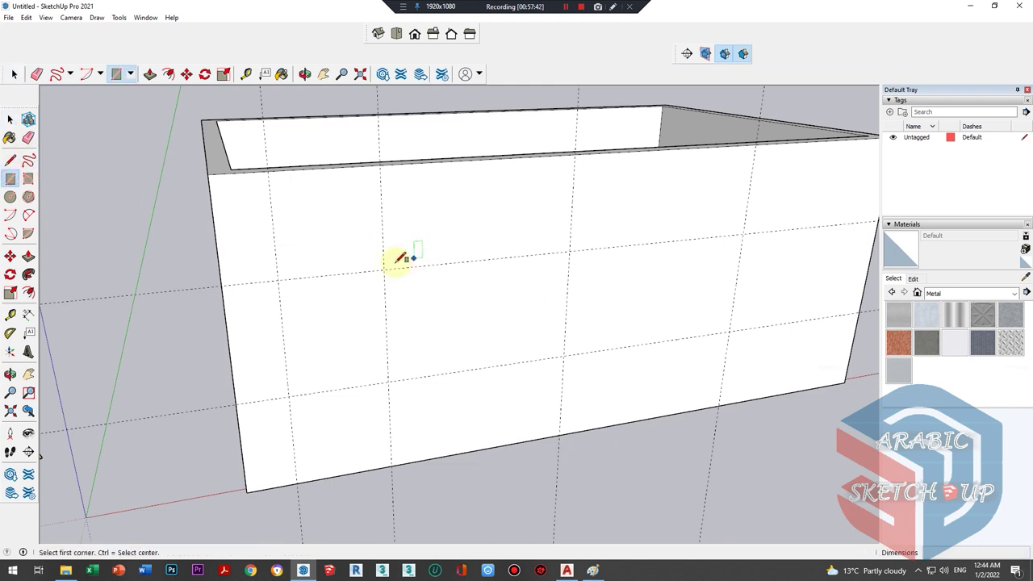
pyautogui.click(384, 269)
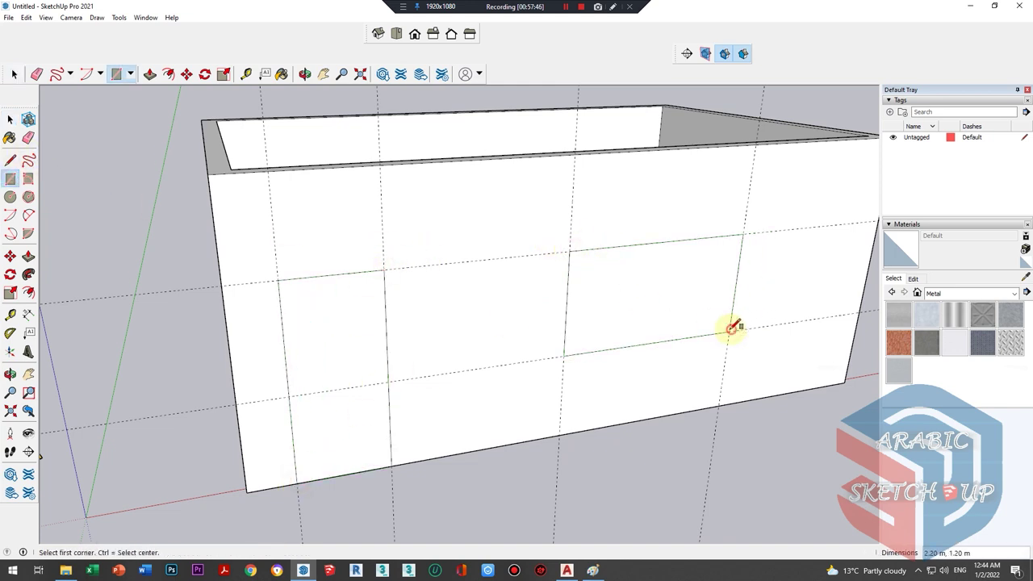
pyautogui.press('space')
pyautogui.moveTo(731, 327)
pyautogui.mouseDown(button='middle')
pyautogui.moveTo(526, 286)
pyautogui.moveTo(468, 362)
pyautogui.moveTo(330, 385)
pyautogui.mouseUp(button='middle')
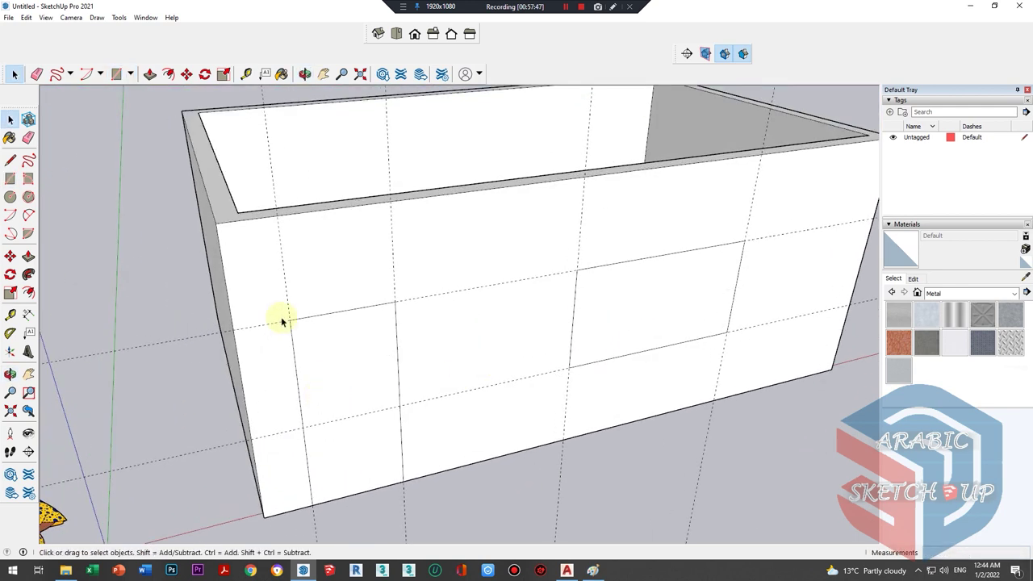
pyautogui.scroll(-3, 282, 322)
pyautogui.moveTo(293, 247); pyautogui.dragTo(330, 314, button='middle')
pyautogui.click(334, 364)
pyautogui.scroll(3, 326, 376)
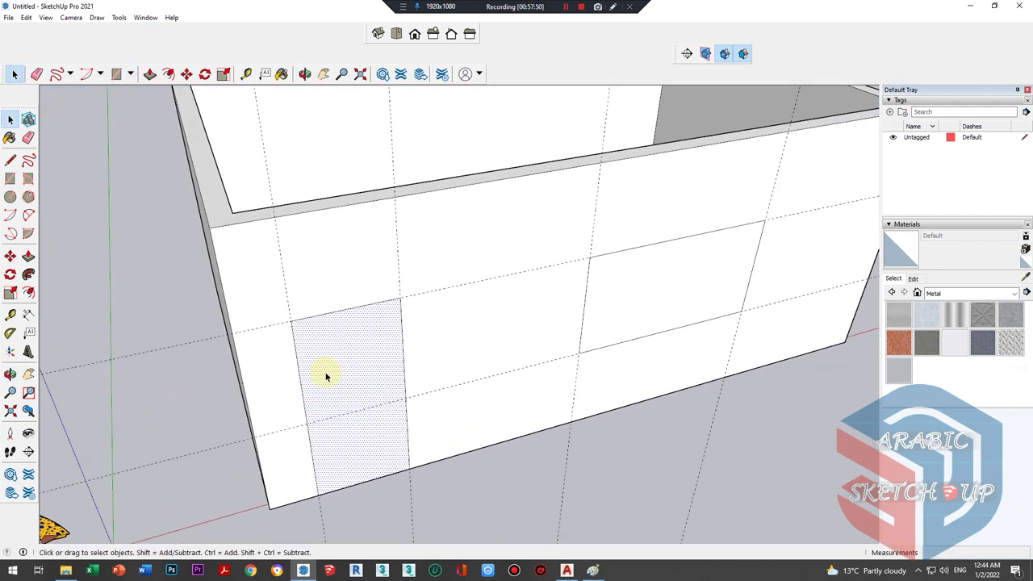
pyautogui.moveTo(326, 376); pyautogui.dragTo(344, 367, button='middle')
pyautogui.scroll(-5, 470, 302)
pyautogui.press('Delete')
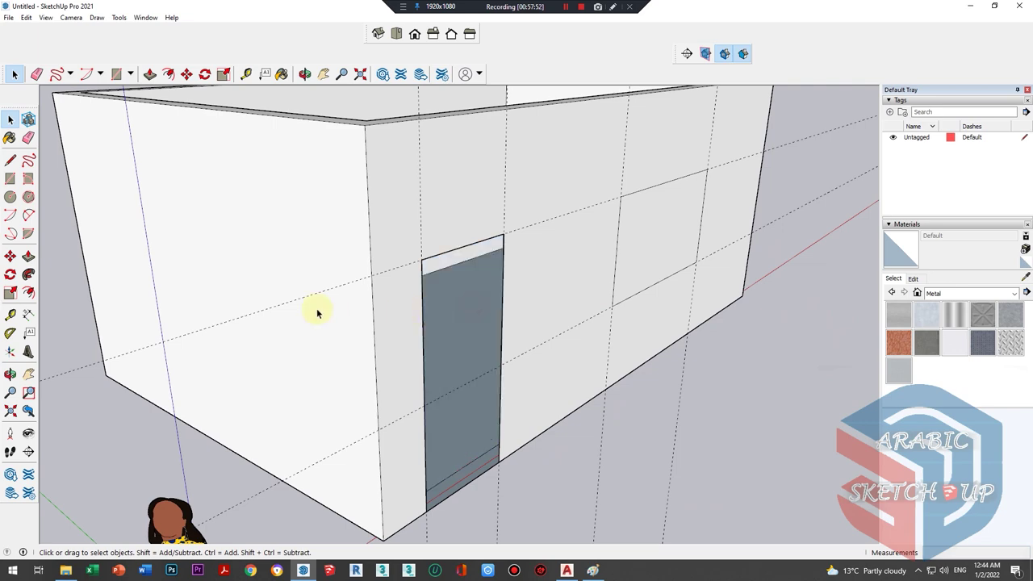
# - Push the door face back through the wall to cut the door opening
pyautogui.moveTo(315, 307)
pyautogui.mouseDown(button='middle')
pyautogui.moveTo(600, 438)
pyautogui.moveTo(546, 328)
pyautogui.moveTo(567, 342)
pyautogui.moveTo(208, 253)
pyautogui.moveTo(587, 105)
pyautogui.moveTo(468, 64)
pyautogui.moveTo(28, 129)
pyautogui.mouseUp(button='middle')
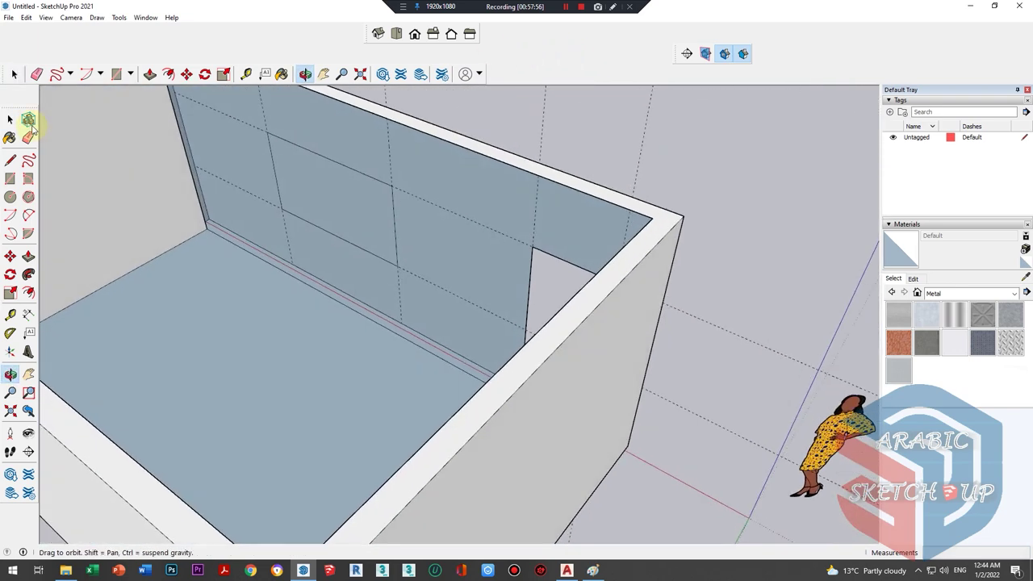
pyautogui.click(10, 119)
pyautogui.scroll(5, 234, 238)
pyautogui.moveTo(238, 238)
pyautogui.mouseDown(button='middle')
pyautogui.moveTo(296, 265)
pyautogui.moveTo(217, 215)
pyautogui.moveTo(221, 281)
pyautogui.moveTo(373, 272)
pyautogui.mouseUp(button='middle')
pyautogui.scroll(-5, 373, 272)
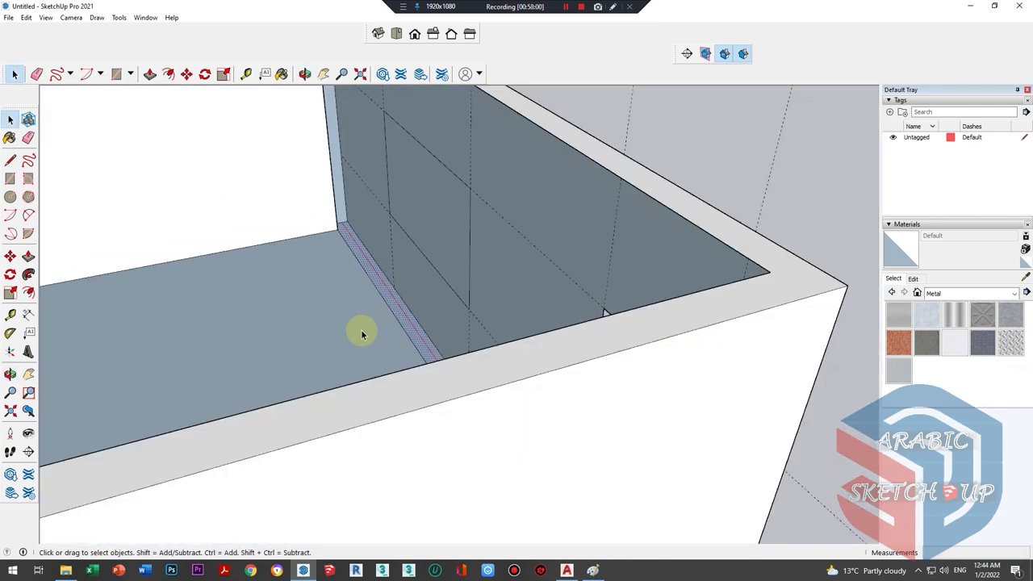
pyautogui.scroll(-4, 362, 330)
pyautogui.moveTo(461, 306)
pyautogui.mouseDown(button='middle')
pyautogui.moveTo(163, 272)
pyautogui.moveTo(298, 306)
pyautogui.mouseUp(button='middle')
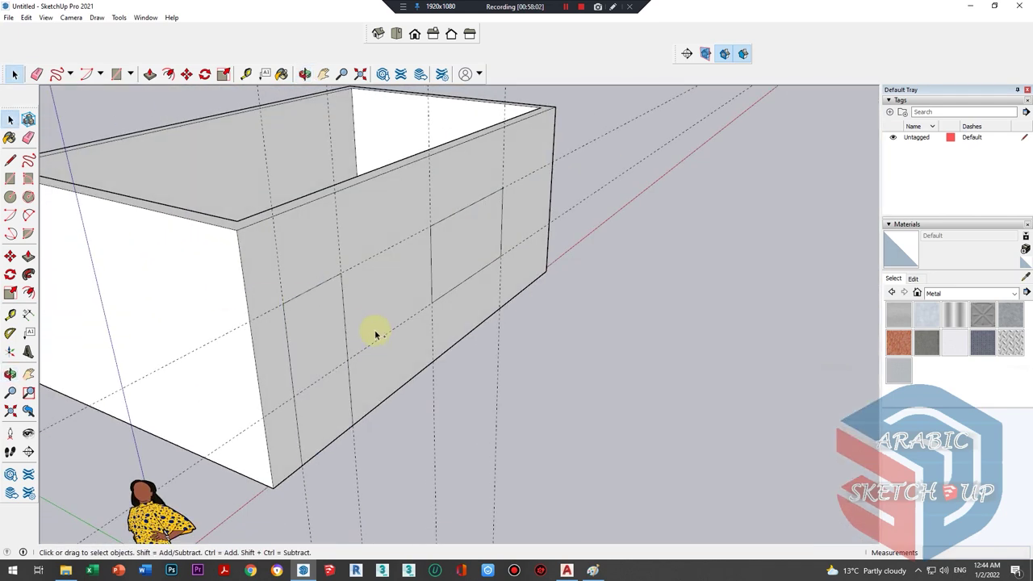
pyautogui.moveTo(369, 329)
pyautogui.mouseDown(button='middle')
pyautogui.moveTo(208, 312)
pyautogui.moveTo(380, 329)
pyautogui.moveTo(415, 323)
pyautogui.moveTo(420, 385)
pyautogui.mouseUp(button='middle')
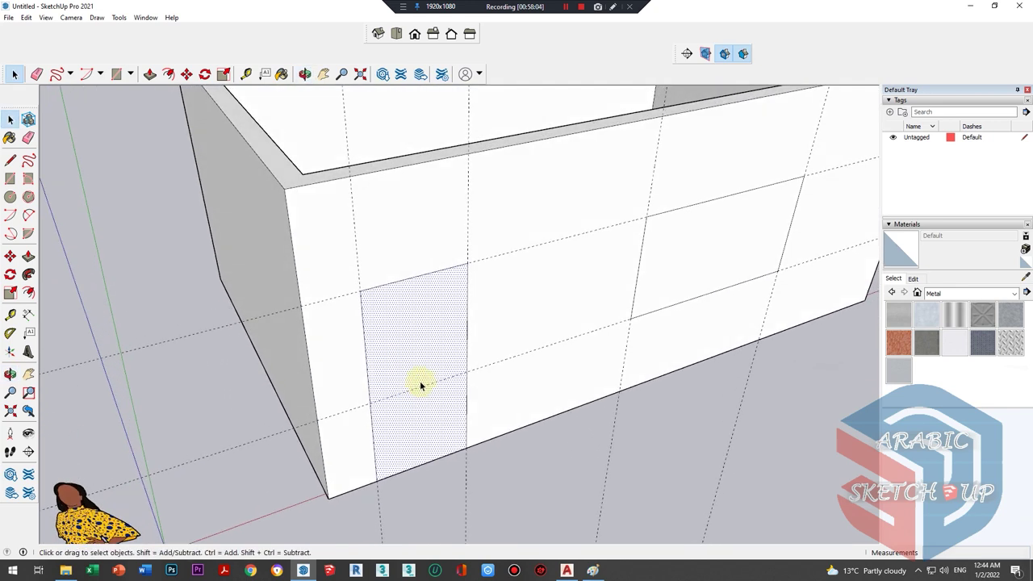
pyautogui.click(429, 365)
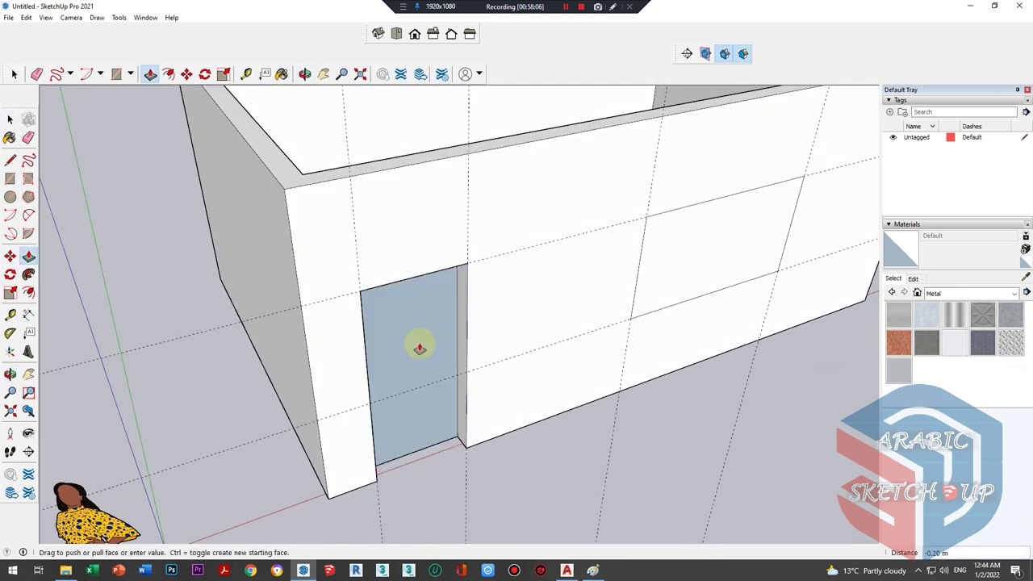
pyautogui.moveTo(429, 326)
pyautogui.mouseDown(button='middle')
pyautogui.moveTo(364, 307)
pyautogui.moveTo(365, 318)
pyautogui.mouseUp(button='middle')
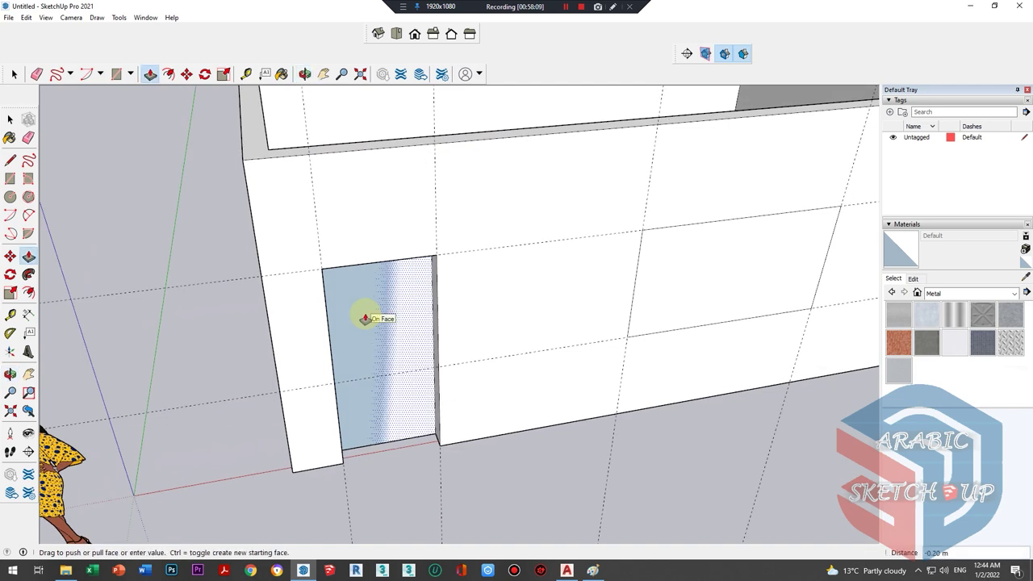
pyautogui.click(365, 318)
# - Push the window face through the wall
pyautogui.moveTo(365, 319)
pyautogui.mouseDown(button='middle')
pyautogui.moveTo(311, 346)
pyautogui.moveTo(368, 230)
pyautogui.moveTo(106, 175)
pyautogui.moveTo(530, 445)
pyautogui.moveTo(363, 348)
pyautogui.moveTo(529, 329)
pyautogui.moveTo(524, 234)
pyautogui.moveTo(185, 330)
pyautogui.moveTo(575, 207)
pyautogui.mouseUp(button='middle')
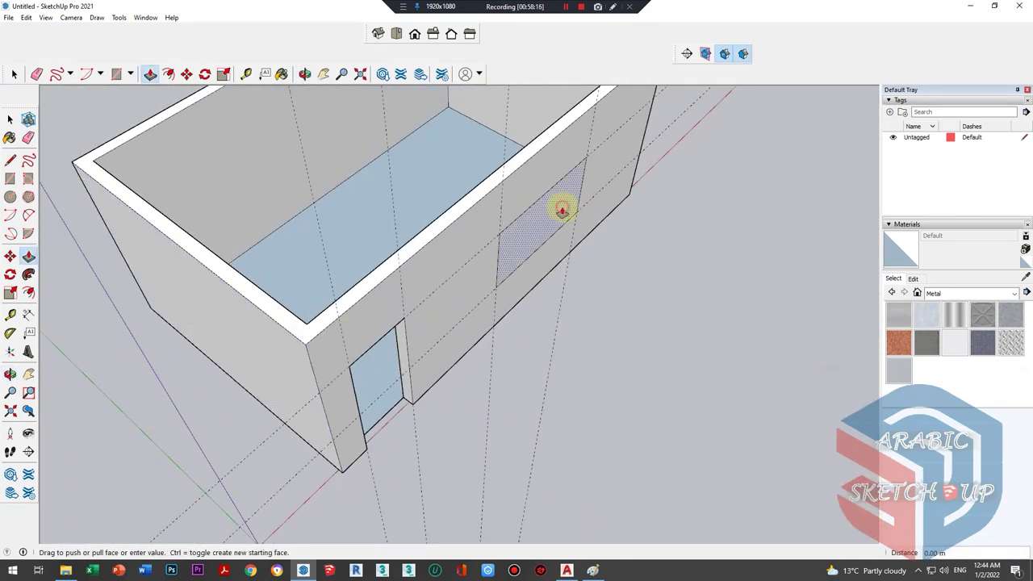
pyautogui.click(561, 211)
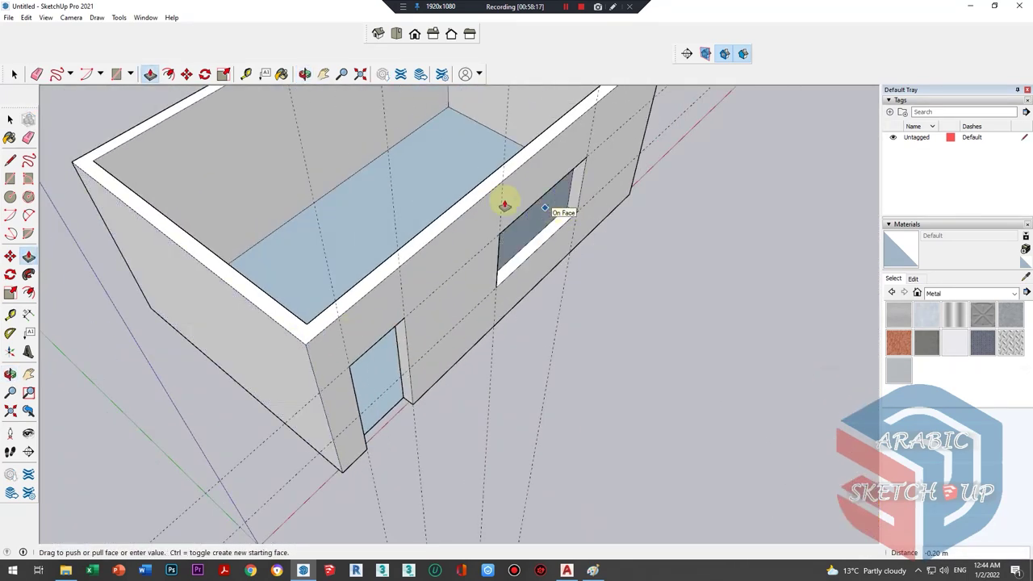
pyautogui.click(490, 231)
pyautogui.moveTo(491, 230)
pyautogui.mouseDown(button='middle')
pyautogui.moveTo(302, 173)
pyautogui.moveTo(585, 258)
pyautogui.moveTo(392, 127)
pyautogui.moveTo(422, 263)
pyautogui.moveTo(774, 319)
pyautogui.moveTo(543, 177)
pyautogui.mouseUp(button='middle')
pyautogui.press('space')
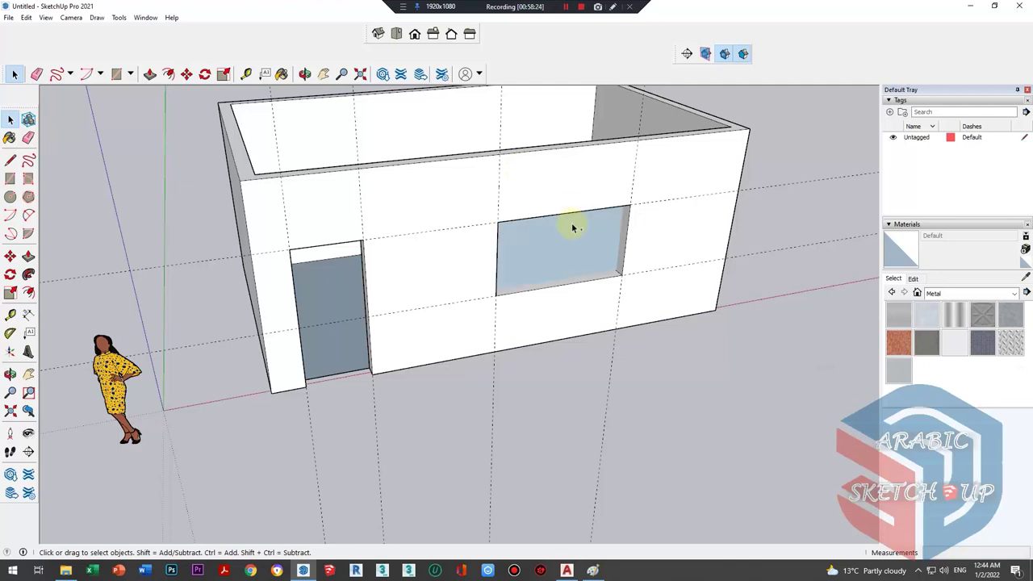
# - Undo and redo the window push-through so the window opening cuts cleanly
pyautogui.hotkey('ctrl', 'z')
pyautogui.scroll(2, 572, 232)
pyautogui.click(569, 260)
pyautogui.press('p')
pyautogui.click(555, 267)
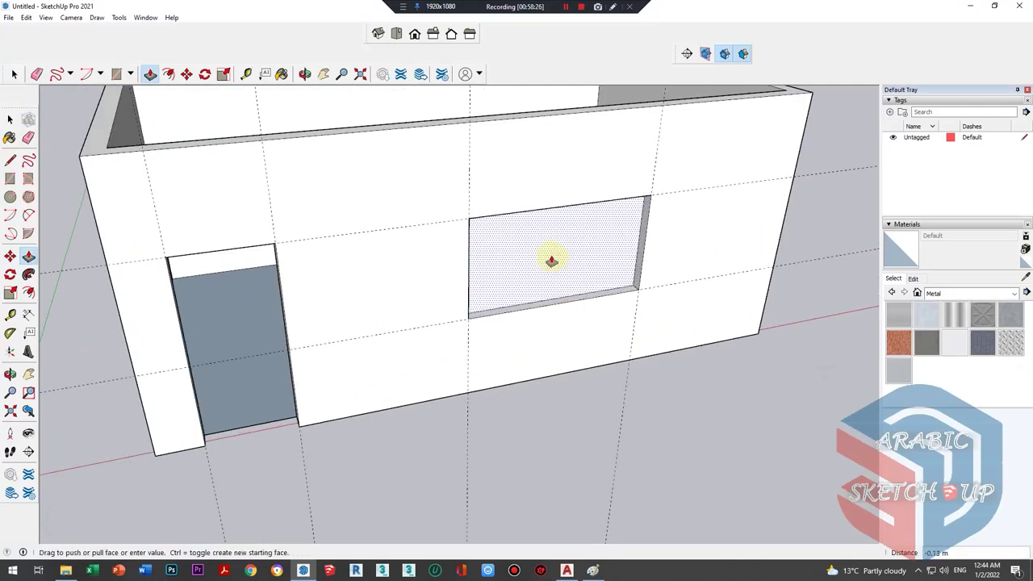
pyautogui.click(548, 240)
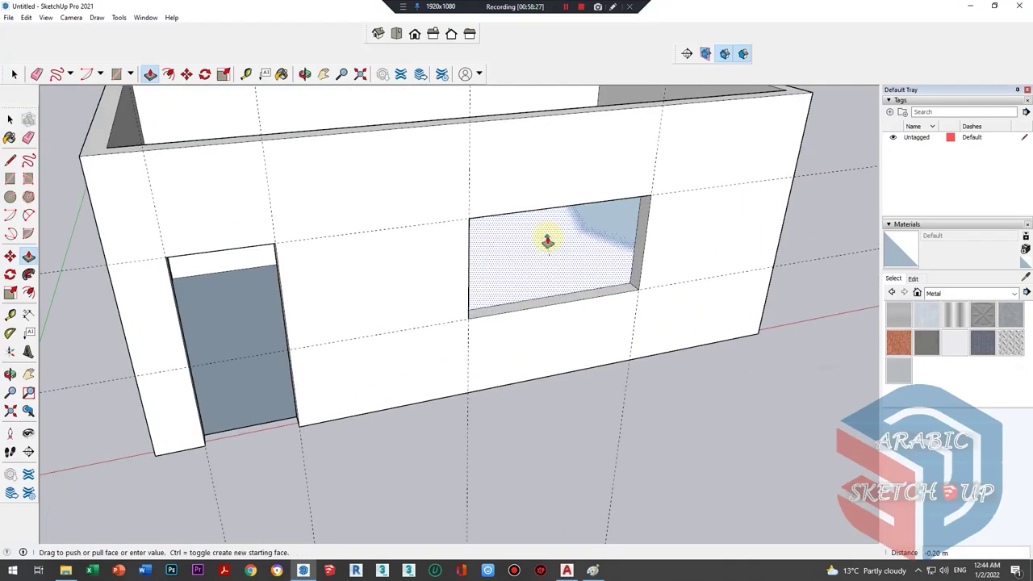
pyautogui.scroll(-1, 548, 240)
pyautogui.scroll(-3, 525, 274)
pyautogui.moveTo(503, 306); pyautogui.dragTo(364, 294, button='middle')
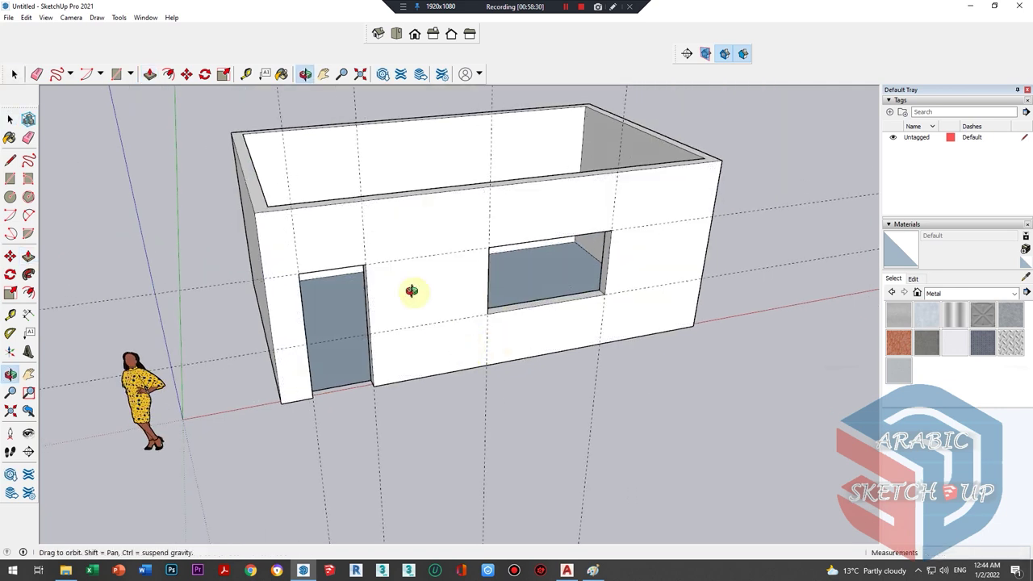
pyautogui.click(8, 17)
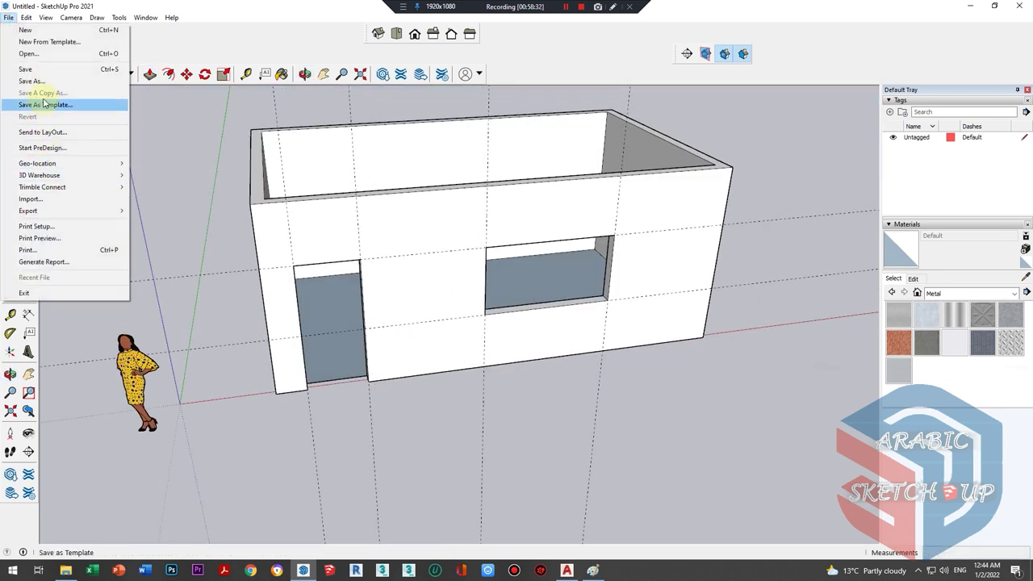
# - Import the Door2 model from the sketchup block > Doors folder, viewed as Large icons
pyautogui.click(44, 198)
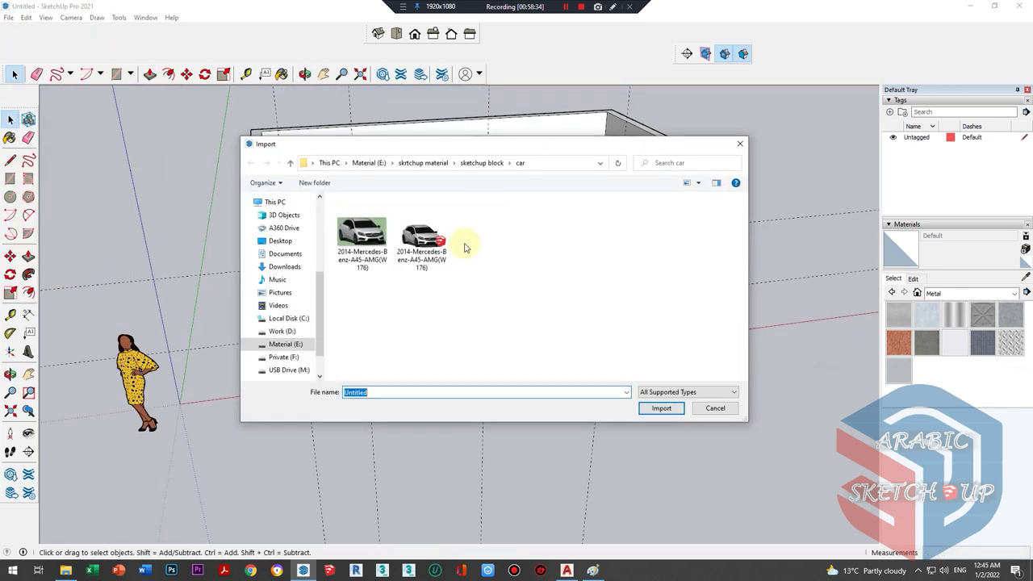
pyautogui.click(482, 163)
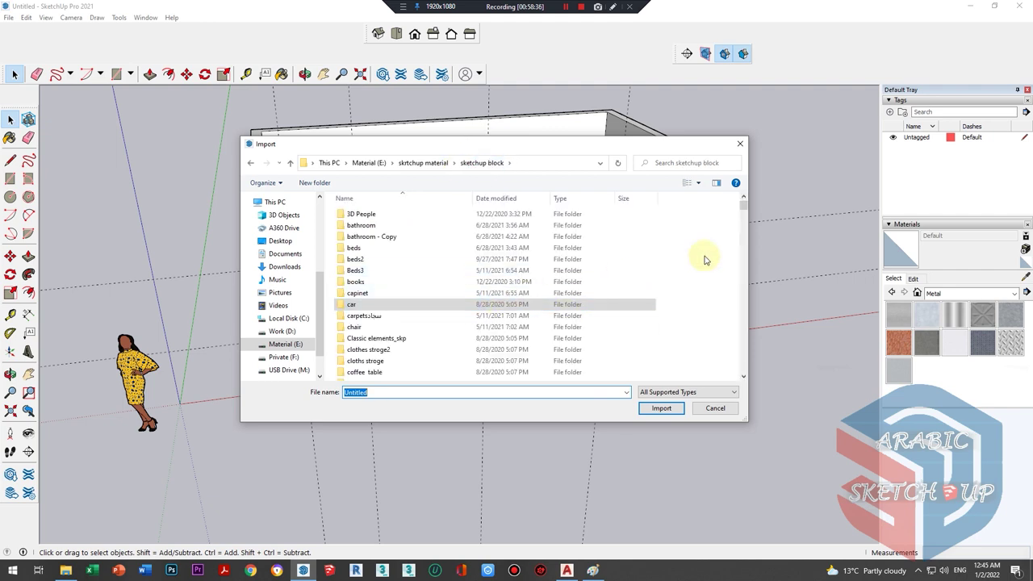
pyautogui.scroll(-1, 452, 329)
pyautogui.scroll(-5, 452, 328)
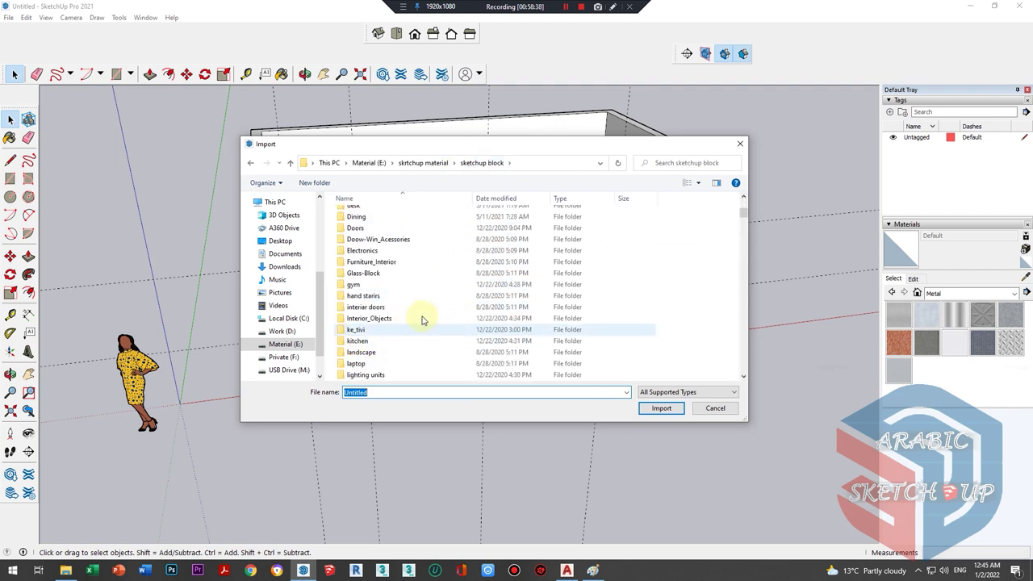
pyautogui.doubleClick(355, 227)
pyautogui.rightClick(692, 262)
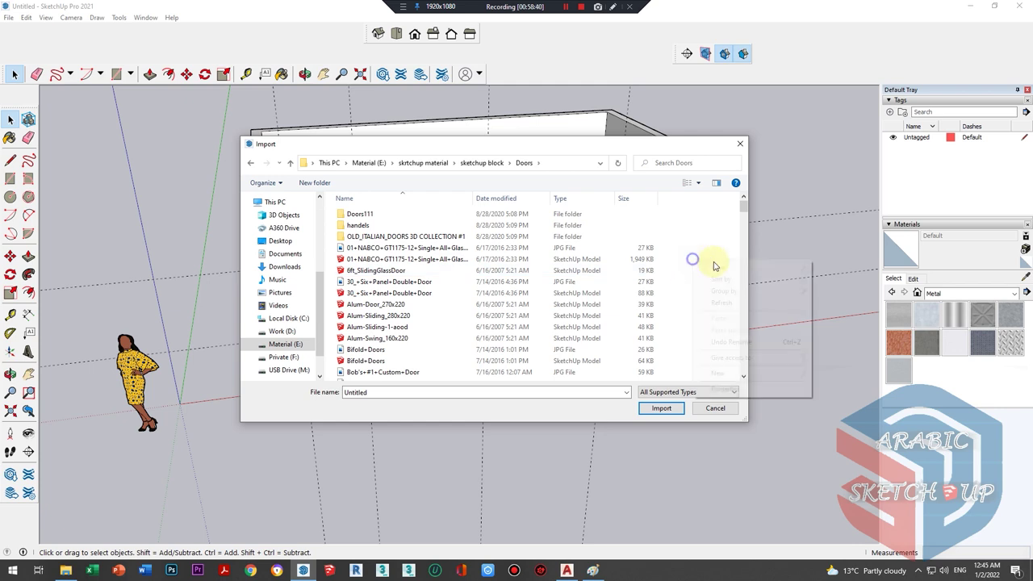
pyautogui.click(839, 278)
pyautogui.scroll(-3, 512, 295)
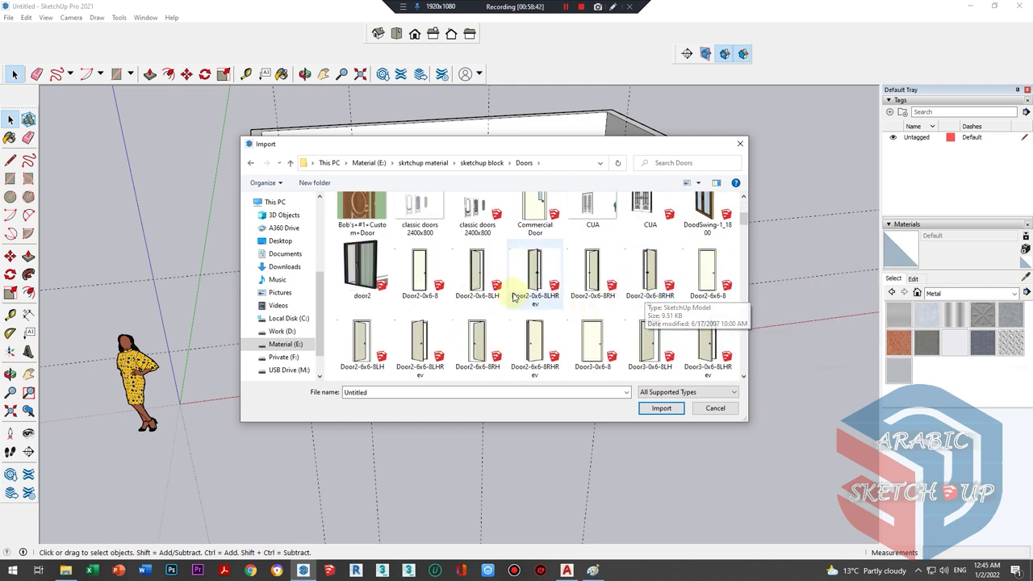
pyautogui.doubleClick(479, 355)
pyautogui.scroll(4, 310, 383)
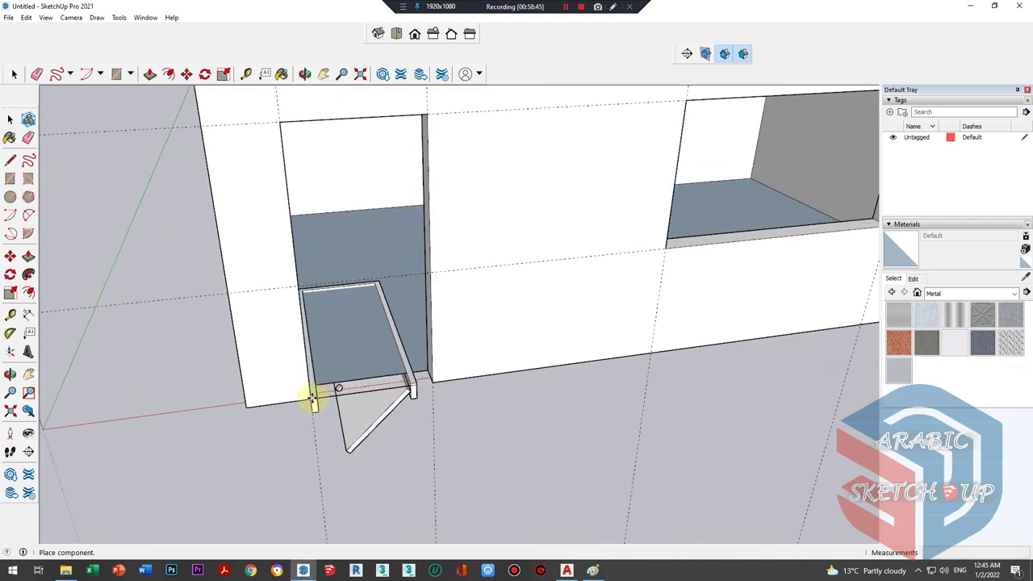
# - Place the imported door at the wall's door opening
pyautogui.click(313, 400)
pyautogui.moveTo(307, 388); pyautogui.dragTo(357, 330, button='middle')
pyautogui.press('m')
pyautogui.scroll(3, 427, 256)
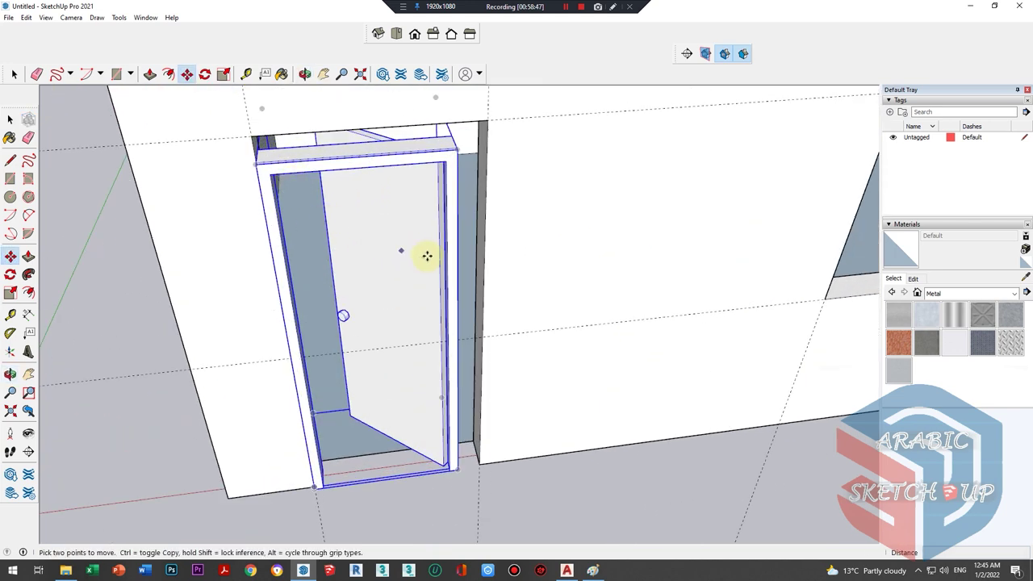
pyautogui.moveTo(431, 317); pyautogui.dragTo(414, 334, button='middle')
# - Scale the door wider and shorter to fit the opening
pyautogui.press('s')
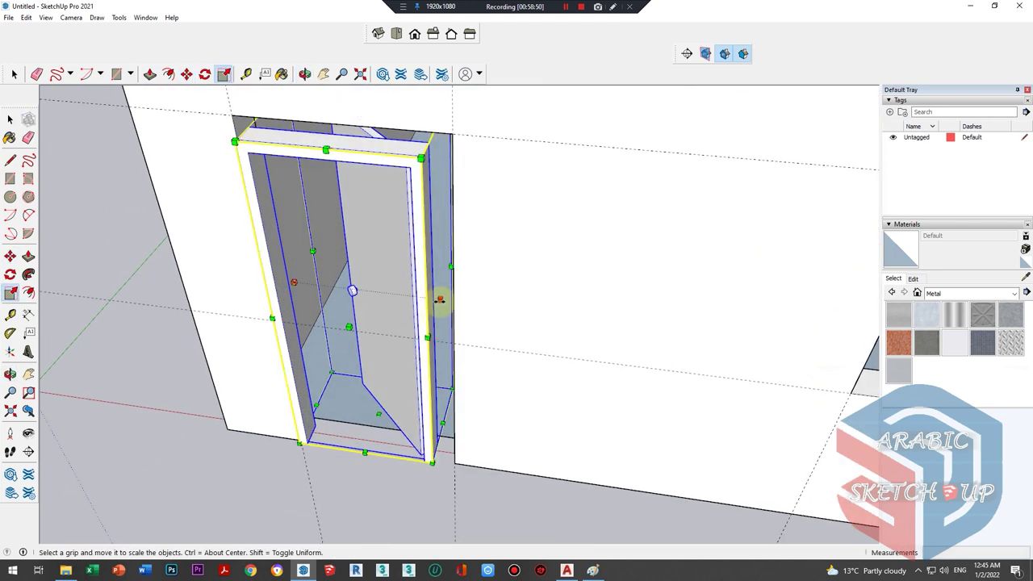
pyautogui.moveTo(438, 300); pyautogui.dragTo(453, 135)
pyautogui.scroll(-3, 410, 341)
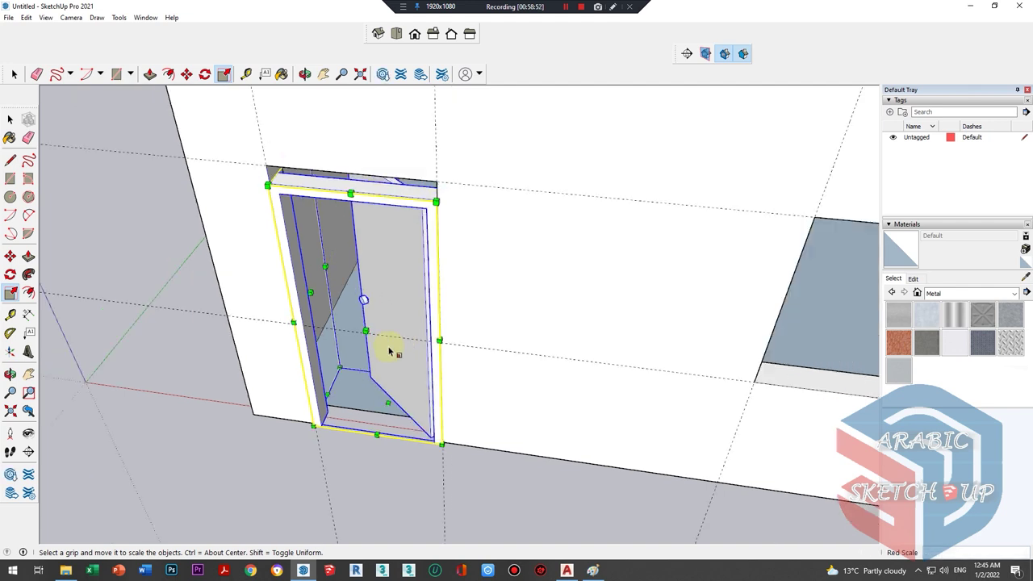
pyautogui.moveTo(369, 157)
pyautogui.mouseDown(button='middle')
pyautogui.moveTo(428, 450)
pyautogui.moveTo(386, 376)
pyautogui.moveTo(422, 258)
pyautogui.moveTo(358, 168)
pyautogui.mouseUp(button='middle')
pyautogui.moveTo(272, 202)
pyautogui.mouseDown()
pyautogui.moveTo(293, 242)
pyautogui.moveTo(280, 269)
pyautogui.mouseUp()
pyautogui.moveTo(279, 269)
pyautogui.mouseDown(button='middle')
pyautogui.moveTo(311, 202)
pyautogui.moveTo(350, 375)
pyautogui.mouseUp(button='middle')
pyautogui.press('space')
pyautogui.click(322, 443)
# - Move the door by its top corner into the opening
pyautogui.moveTo(323, 443); pyautogui.dragTo(460, 281, button='middle')
pyautogui.scroll(-5, 461, 284)
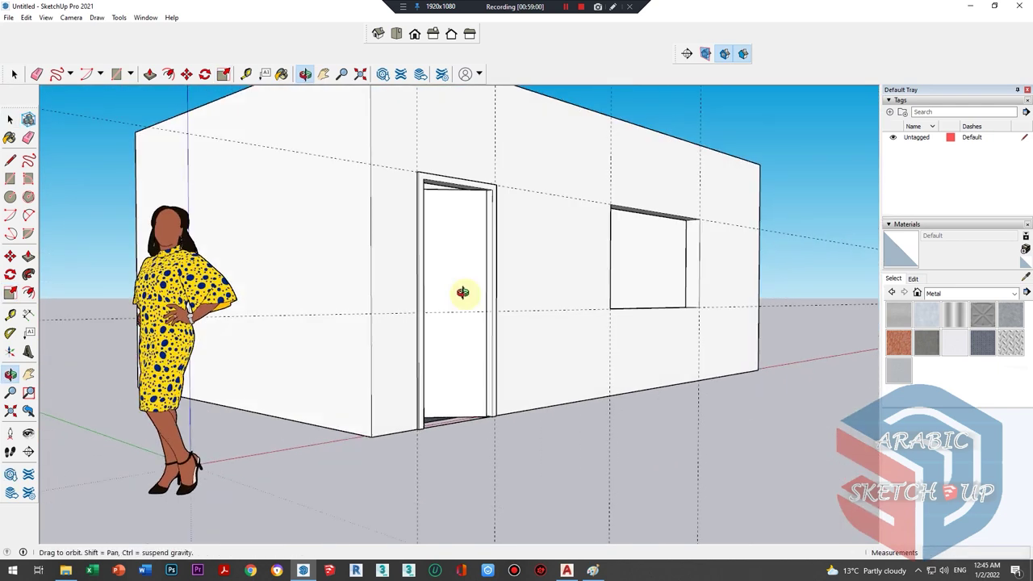
pyautogui.scroll(5, 388, 245)
pyautogui.scroll(3, 388, 245)
pyautogui.moveTo(360, 250)
pyautogui.mouseDown(button='middle')
pyautogui.moveTo(484, 266)
pyautogui.moveTo(345, 321)
pyautogui.mouseUp(button='middle')
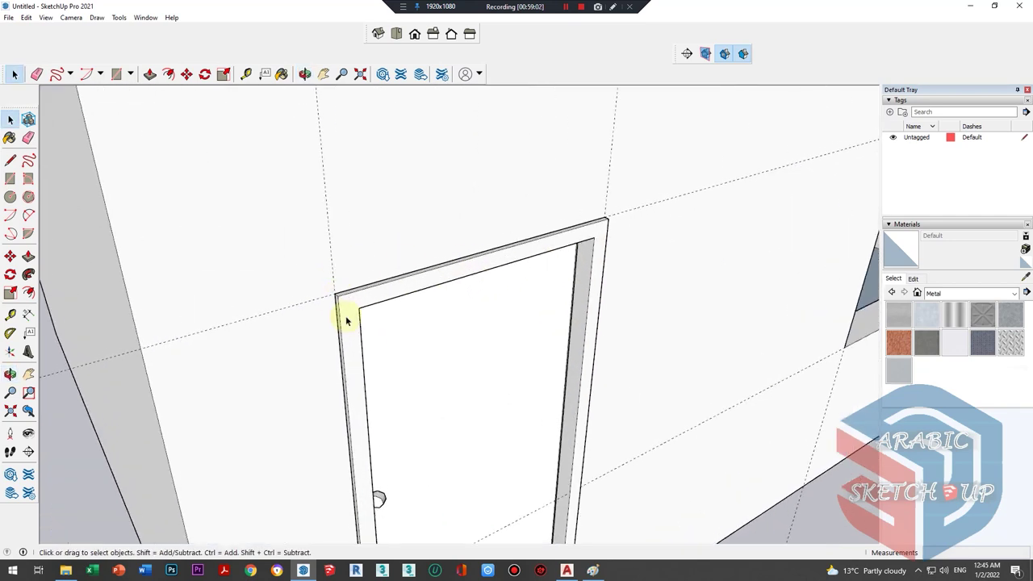
pyautogui.moveTo(372, 283)
pyautogui.mouseDown(button='middle')
pyautogui.moveTo(501, 224)
pyautogui.moveTo(439, 265)
pyautogui.mouseUp(button='middle')
pyautogui.press('m')
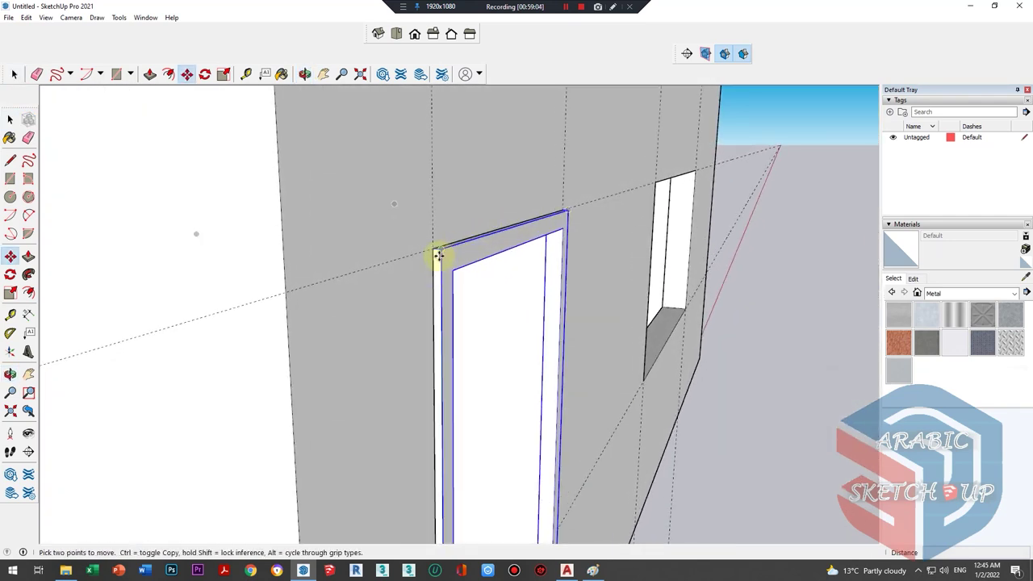
pyautogui.click(442, 251)
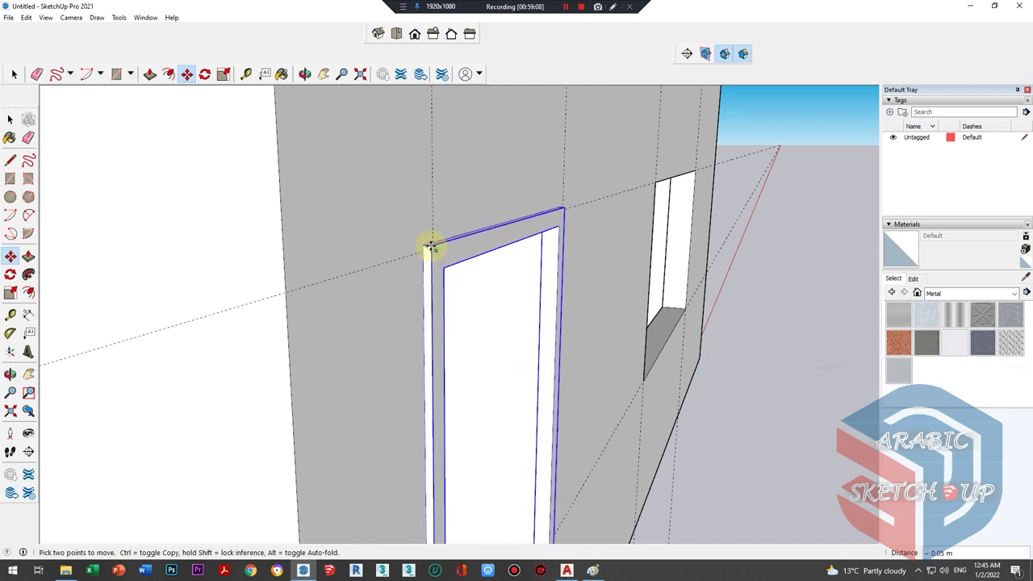
pyautogui.moveTo(428, 242); pyautogui.dragTo(457, 277, button='middle')
pyautogui.click(455, 277)
pyautogui.press('space')
# - Move the whole door frame flush into the opening
pyautogui.tripleClick(460, 270)
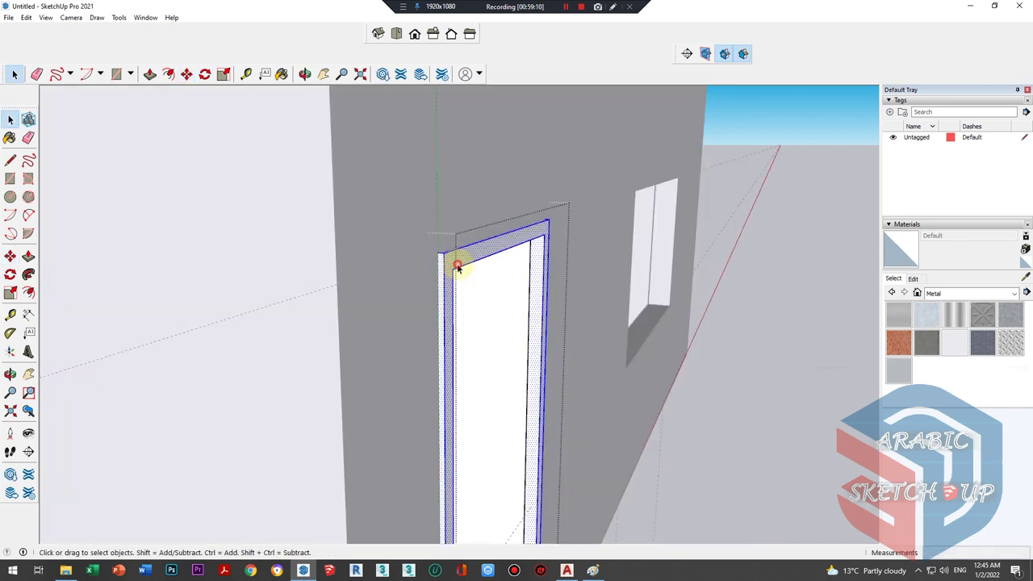
pyautogui.press('m')
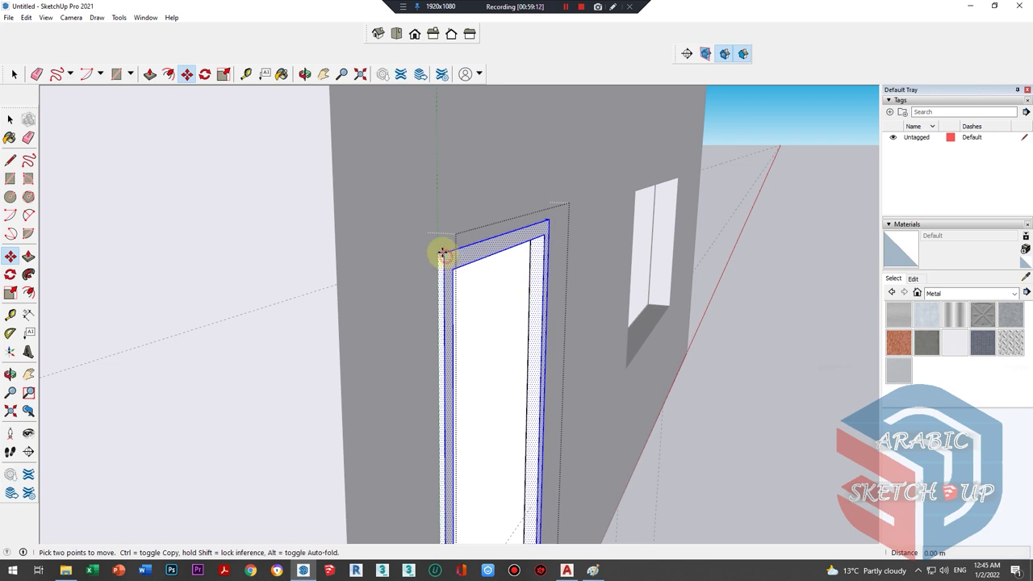
pyautogui.click(434, 254)
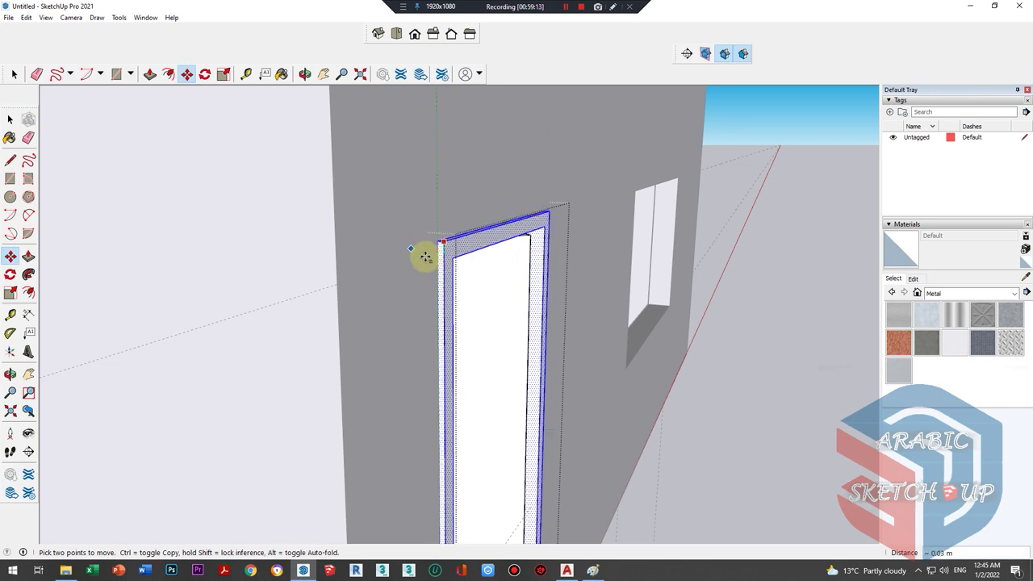
pyautogui.moveTo(409, 272)
pyautogui.mouseDown(button='middle')
pyautogui.moveTo(218, 356)
pyautogui.moveTo(266, 339)
pyautogui.mouseUp(button='middle')
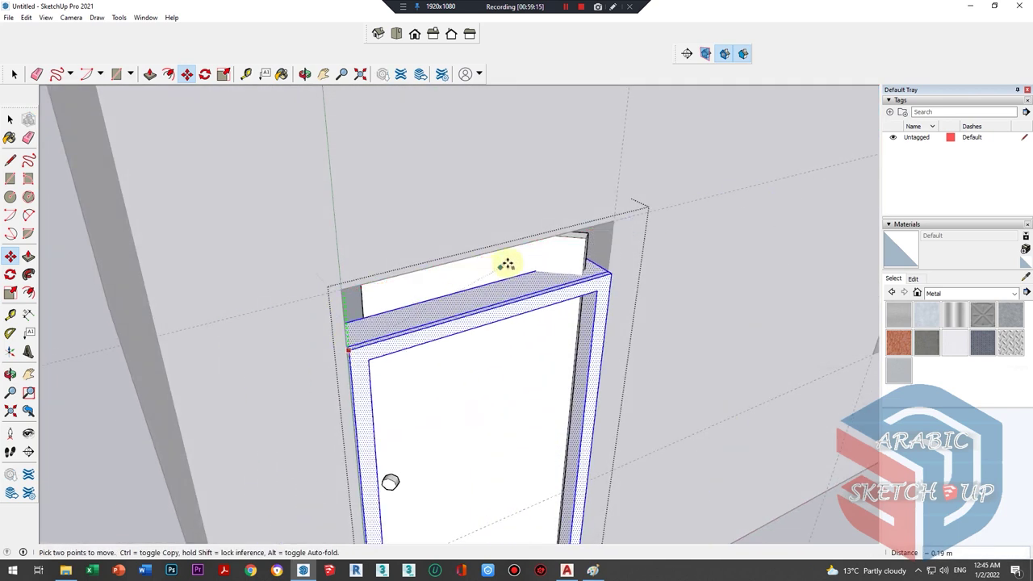
pyautogui.click(336, 289)
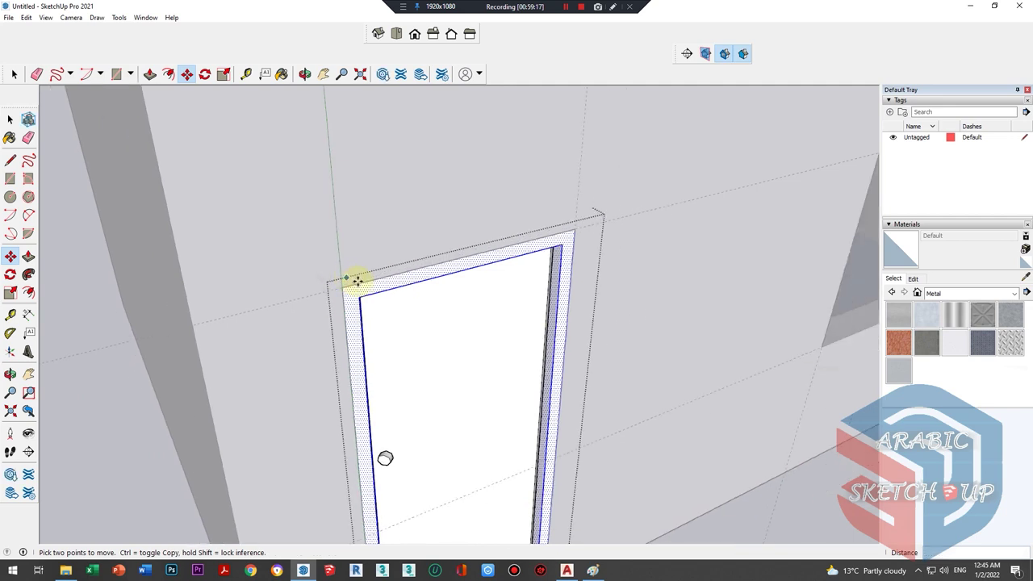
pyautogui.moveTo(357, 279)
pyautogui.mouseDown(button='middle')
pyautogui.moveTo(293, 270)
pyautogui.moveTo(846, 283)
pyautogui.mouseUp(button='middle')
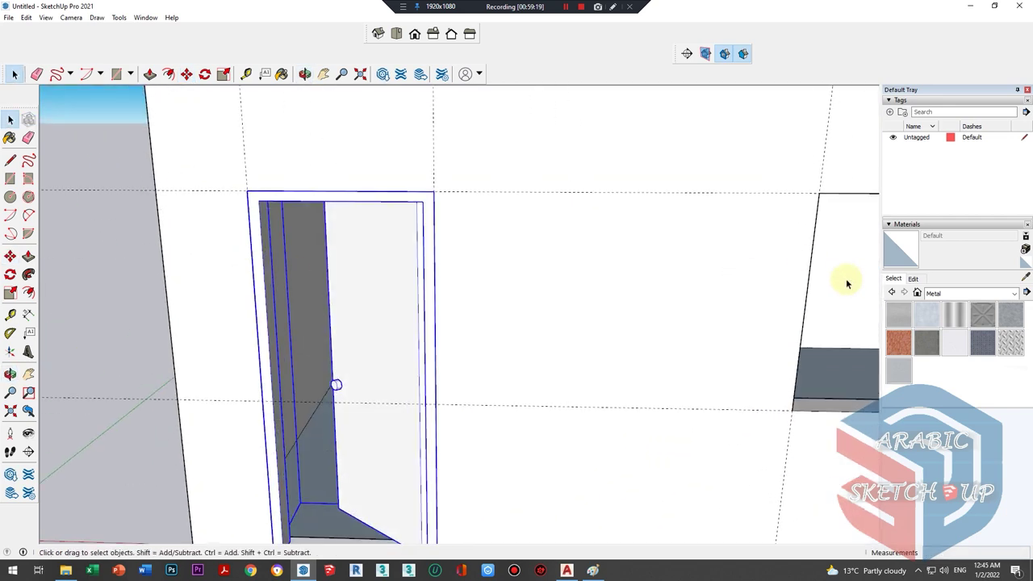
# - Paint the door leaf with Wood Bamboo, undoing a trial Wood Floor Parquet coat
pyautogui.click(963, 294)
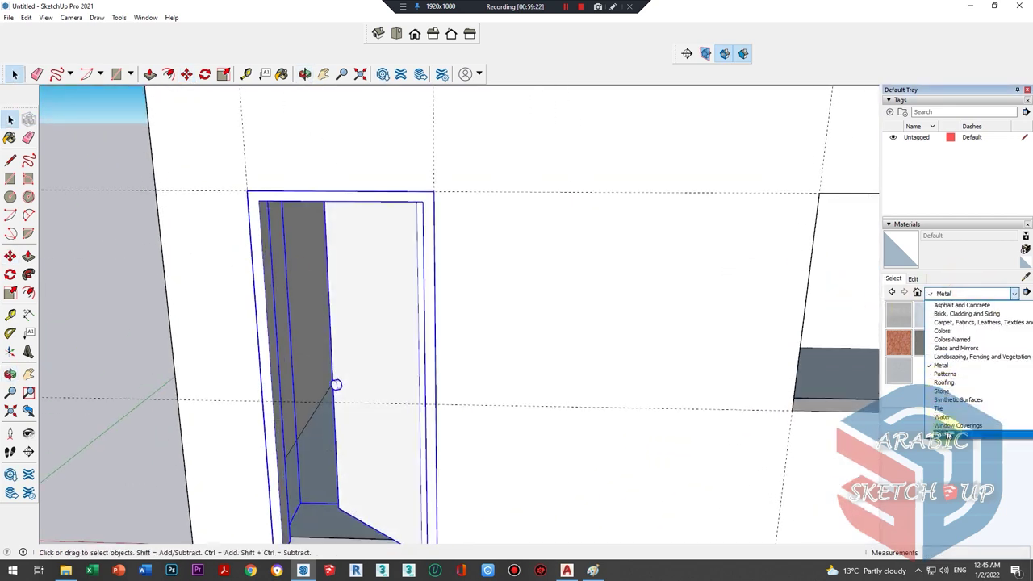
pyautogui.click(944, 396)
pyautogui.click(927, 343)
pyautogui.click(399, 378)
pyautogui.scroll(-5, 380, 376)
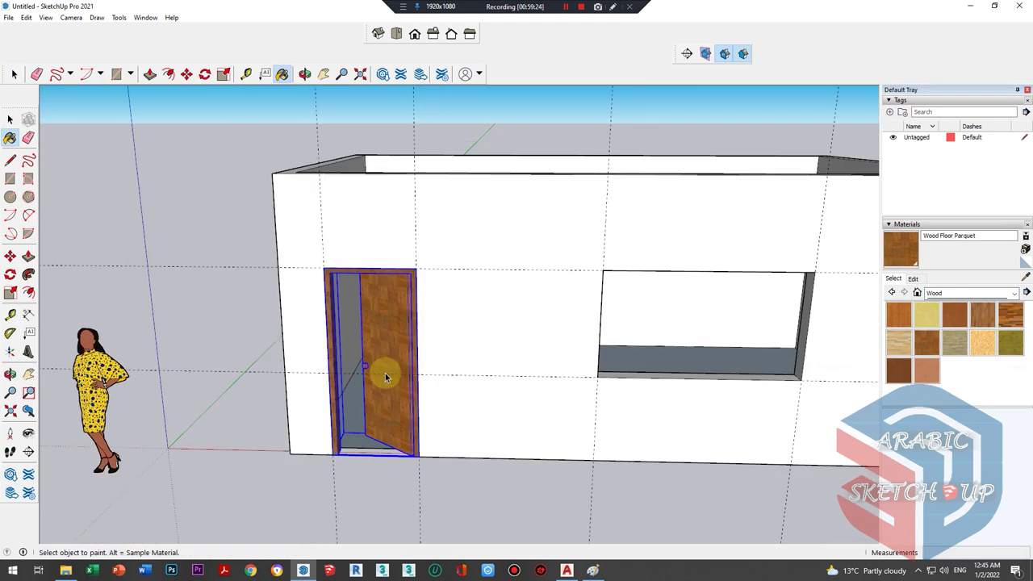
pyautogui.moveTo(380, 376)
pyautogui.mouseDown(button='middle')
pyautogui.moveTo(250, 321)
pyautogui.moveTo(411, 356)
pyautogui.moveTo(380, 334)
pyautogui.moveTo(330, 328)
pyautogui.moveTo(342, 339)
pyautogui.mouseUp(button='middle')
pyautogui.scroll(3, 411, 356)
pyautogui.hotkey('ctrl', 'z')
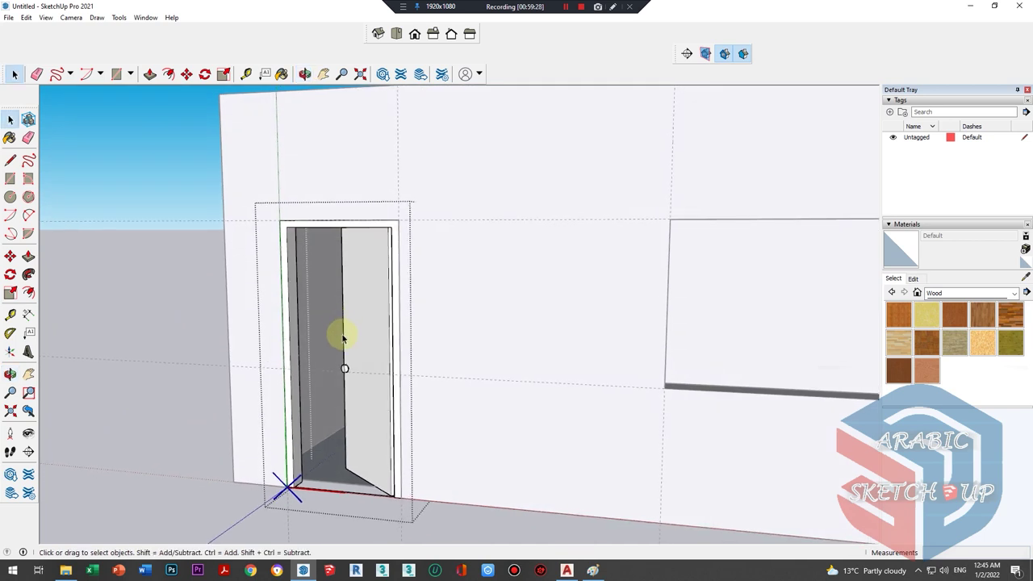
pyautogui.click(901, 323)
pyautogui.click(358, 328)
pyautogui.scroll(1, 342, 392)
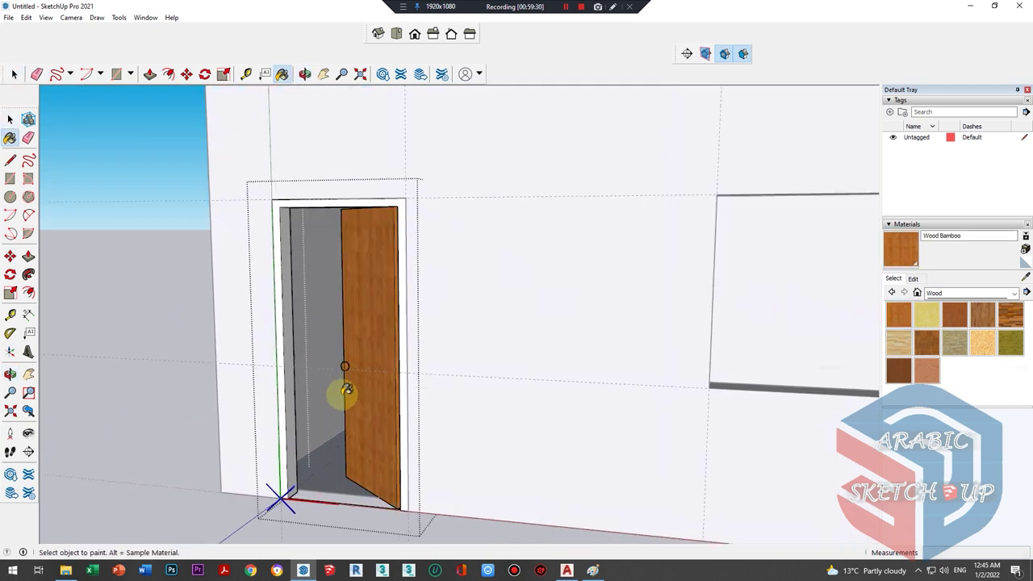
pyautogui.scroll(3, 358, 341)
pyautogui.scroll(3, 358, 296)
pyautogui.scroll(3, 347, 338)
# - Paint the door knob with Metal Steel Textured from the Metal collection
pyautogui.press('space')
pyautogui.click(353, 334)
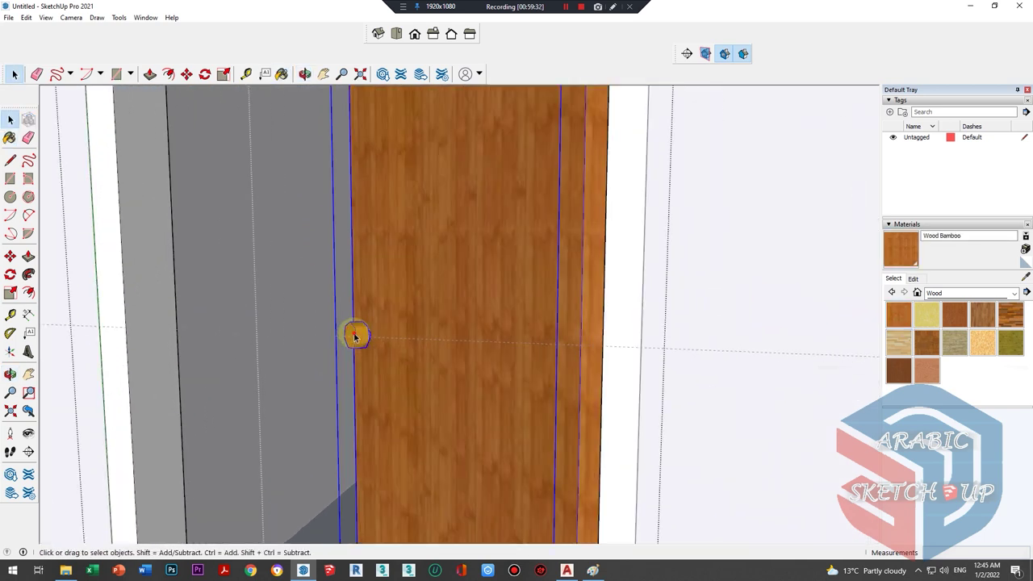
pyautogui.click(355, 334)
pyautogui.scroll(2, 359, 335)
pyautogui.click(952, 293)
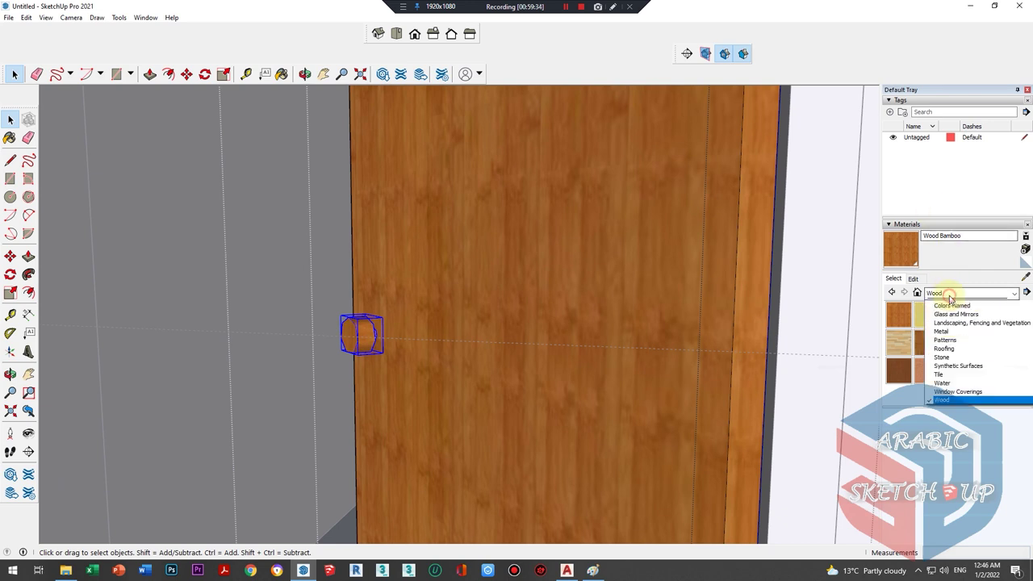
pyautogui.click(957, 367)
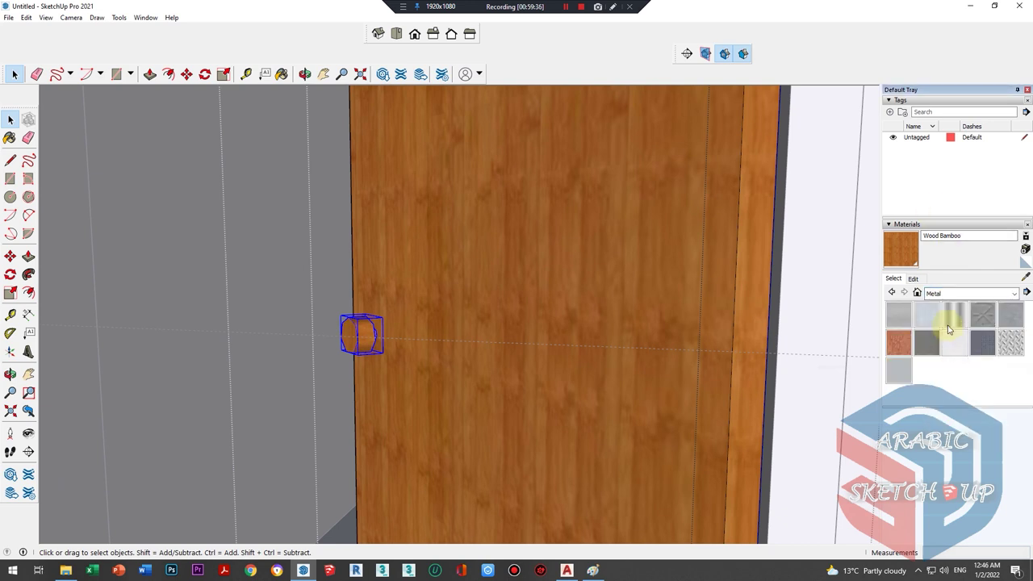
pyautogui.click(359, 334)
pyautogui.scroll(-3, 359, 334)
pyautogui.scroll(-2, 394, 250)
pyautogui.press('space')
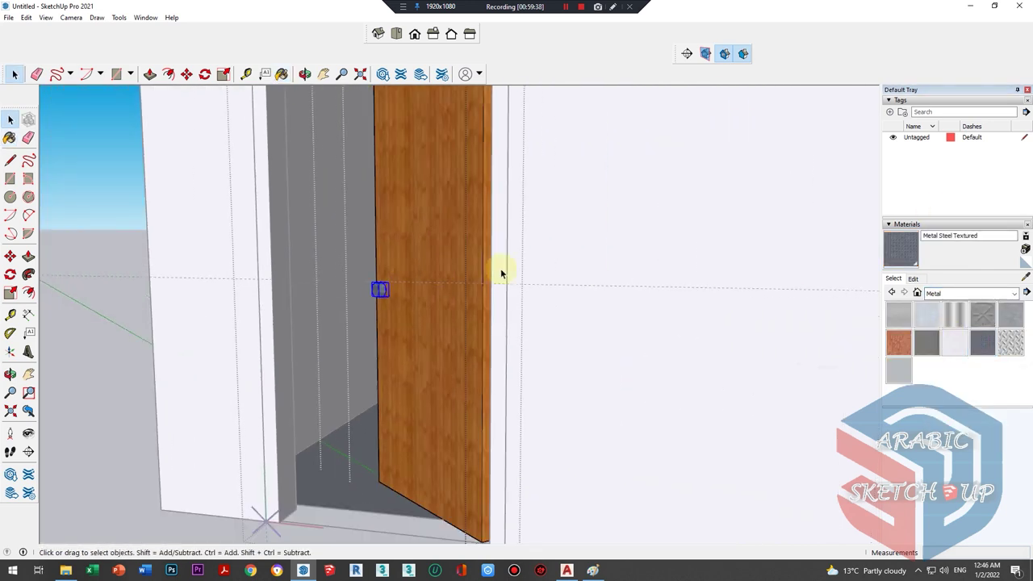
# - Open the door frame for editing and paint it with Wood OSB
pyautogui.scroll(-3, 501, 275)
pyautogui.moveTo(479, 267)
pyautogui.mouseDown(button='middle')
pyautogui.moveTo(471, 145)
pyautogui.moveTo(491, 143)
pyautogui.moveTo(490, 169)
pyautogui.moveTo(496, 161)
pyautogui.mouseUp(button='middle')
pyautogui.click(597, 225)
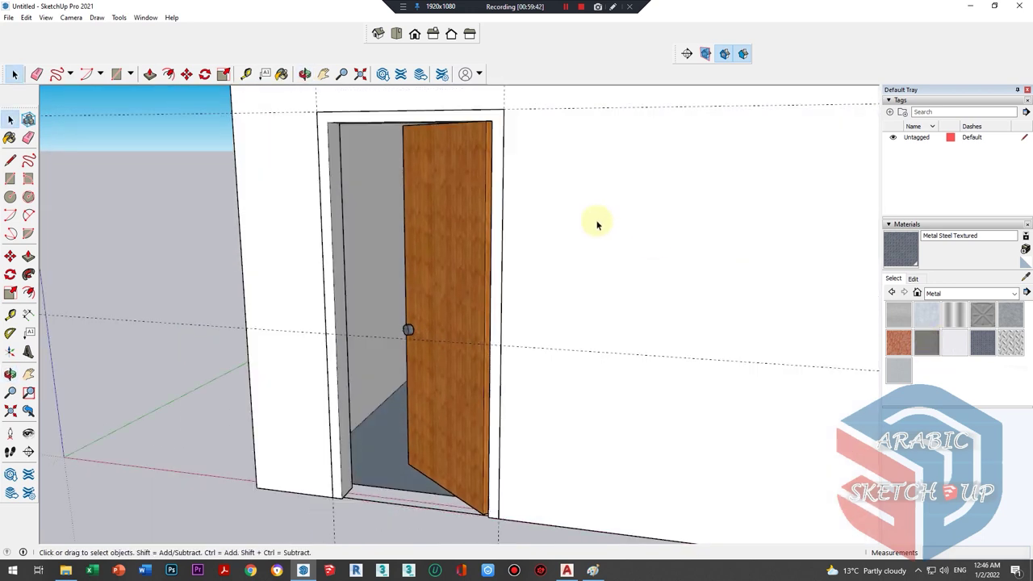
pyautogui.doubleClick(496, 214)
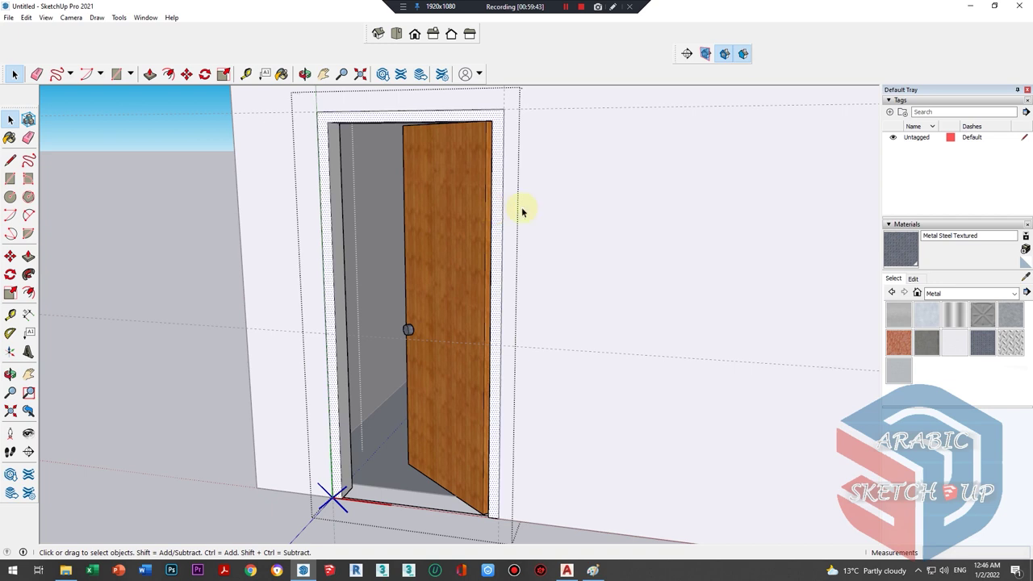
pyautogui.click(969, 293)
pyautogui.click(970, 436)
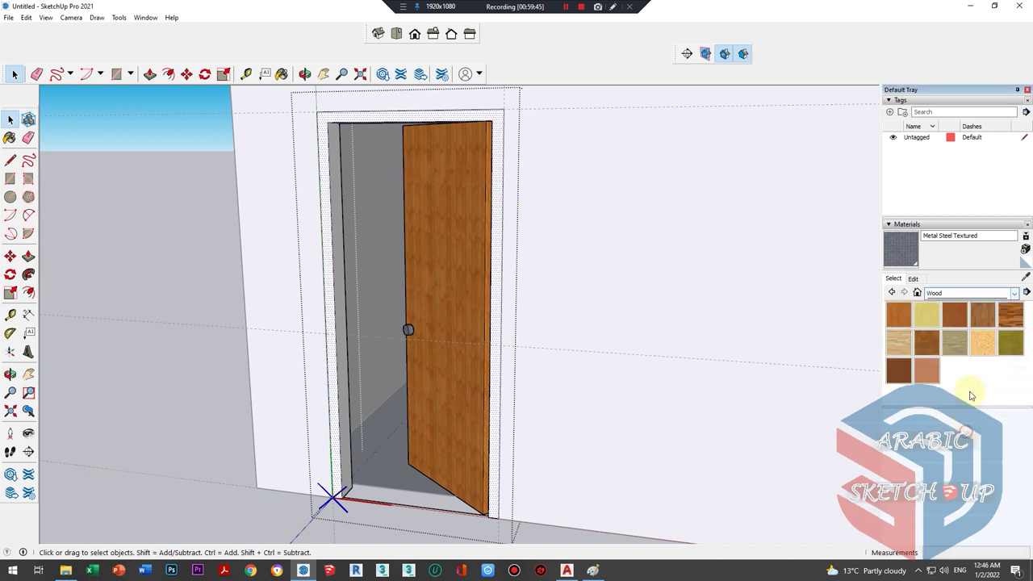
pyautogui.click(984, 348)
pyautogui.click(332, 306)
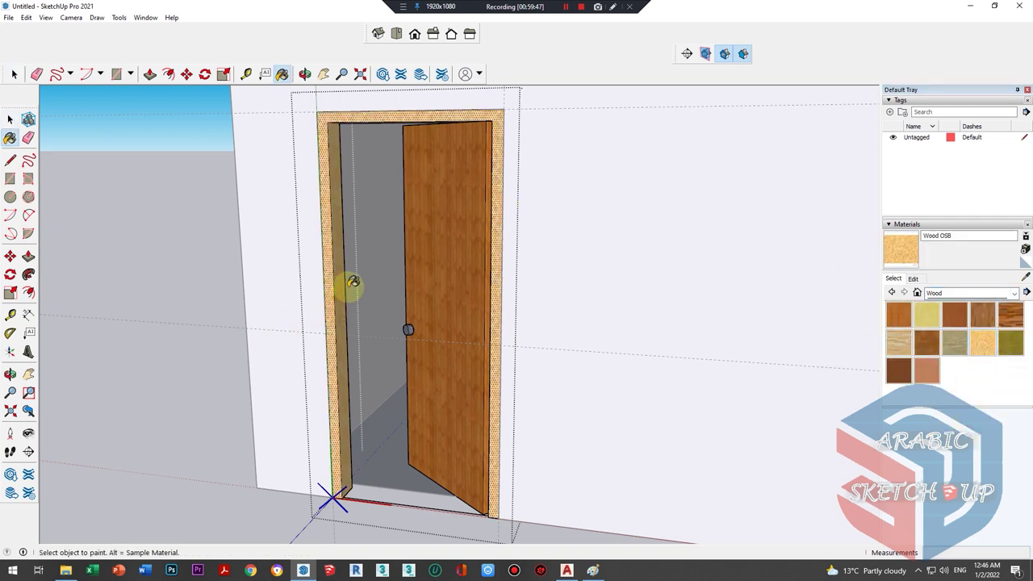
pyautogui.moveTo(346, 285); pyautogui.dragTo(546, 314, button='middle')
pyautogui.scroll(-5, 410, 346)
pyautogui.press('space')
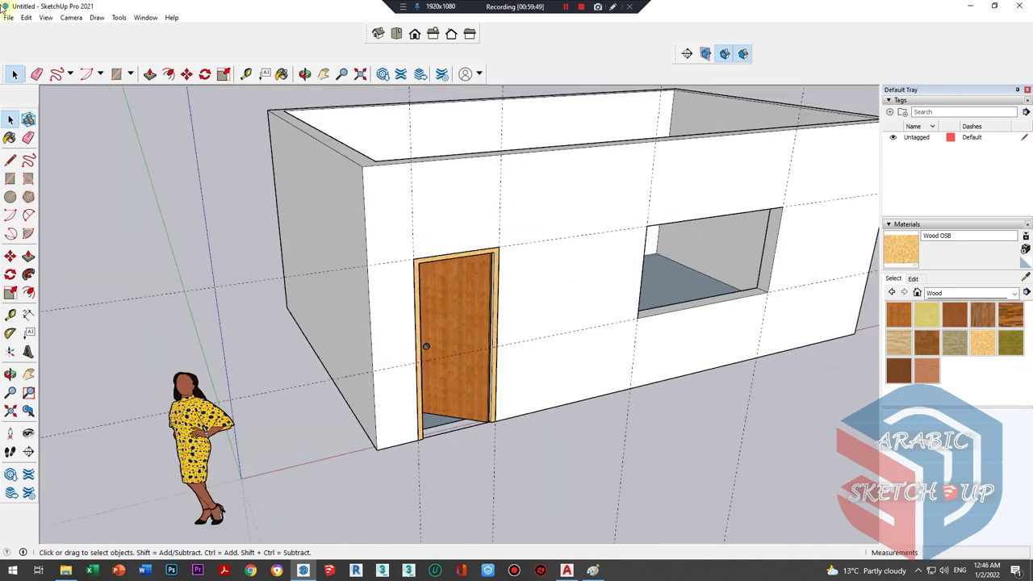
# - Start a File > Import and browse to the sketchup block > Windows folder
pyautogui.click(8, 18)
pyautogui.click(32, 199)
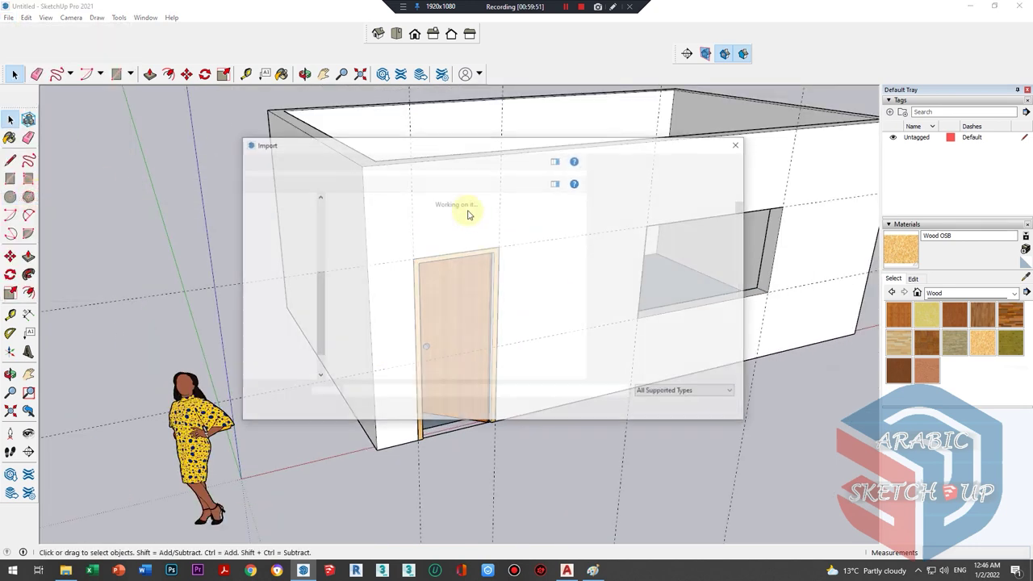
pyautogui.scroll(-1, 494, 228)
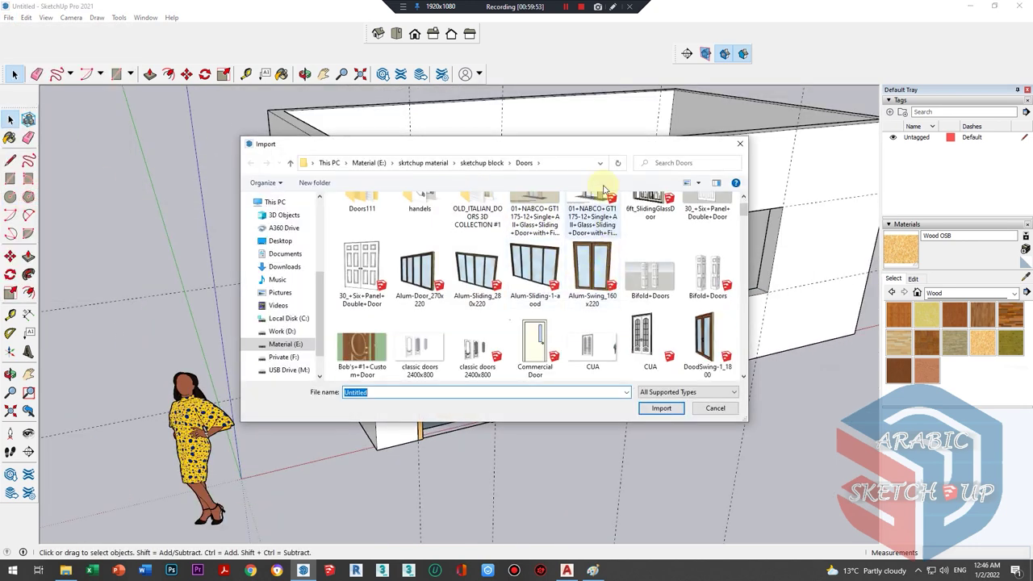
pyautogui.click(468, 160)
pyautogui.scroll(-3, 518, 300)
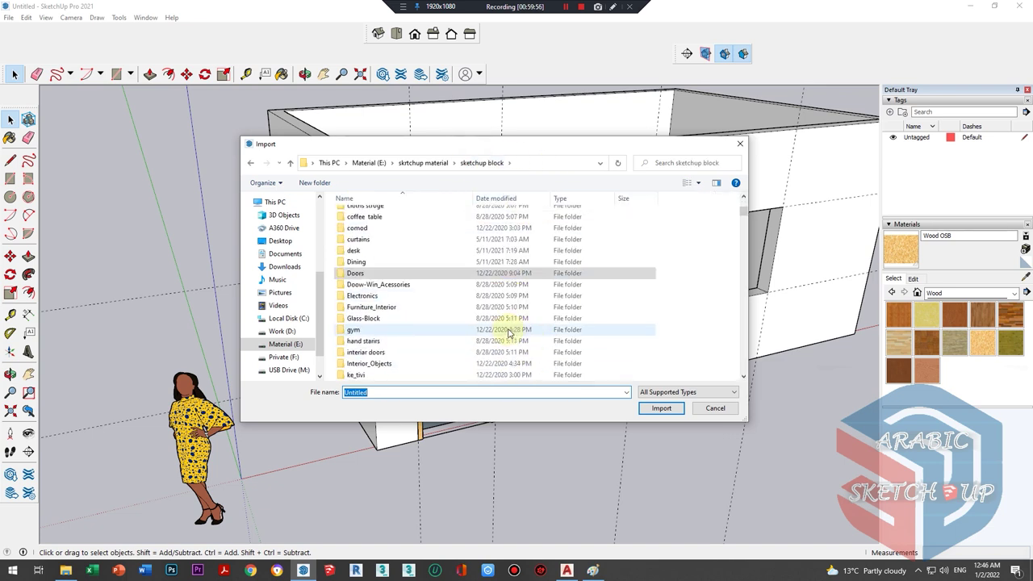
pyautogui.scroll(-3, 495, 330)
pyautogui.scroll(-4, 509, 321)
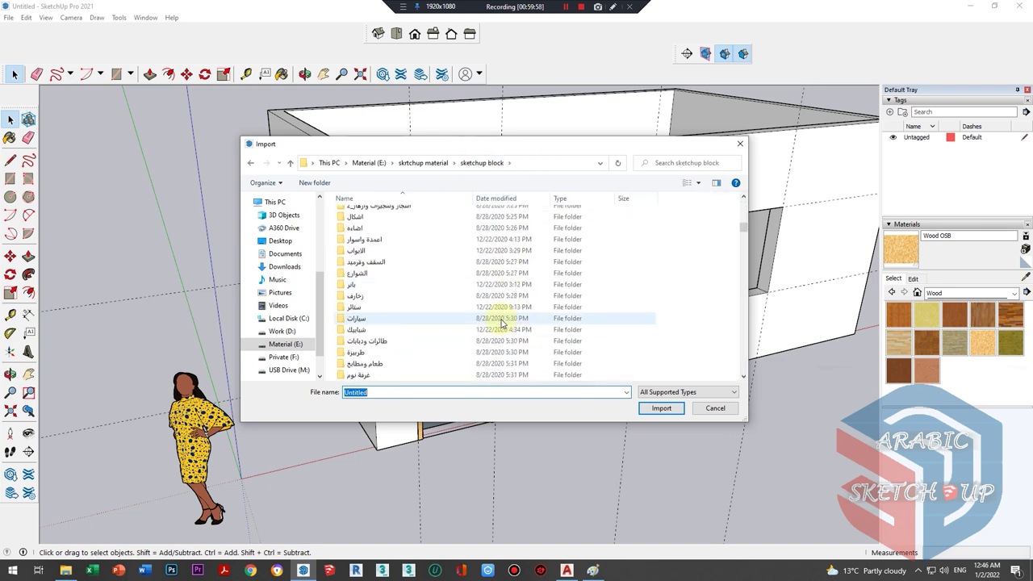
pyautogui.scroll(1, 501, 320)
pyautogui.doubleClick(373, 268)
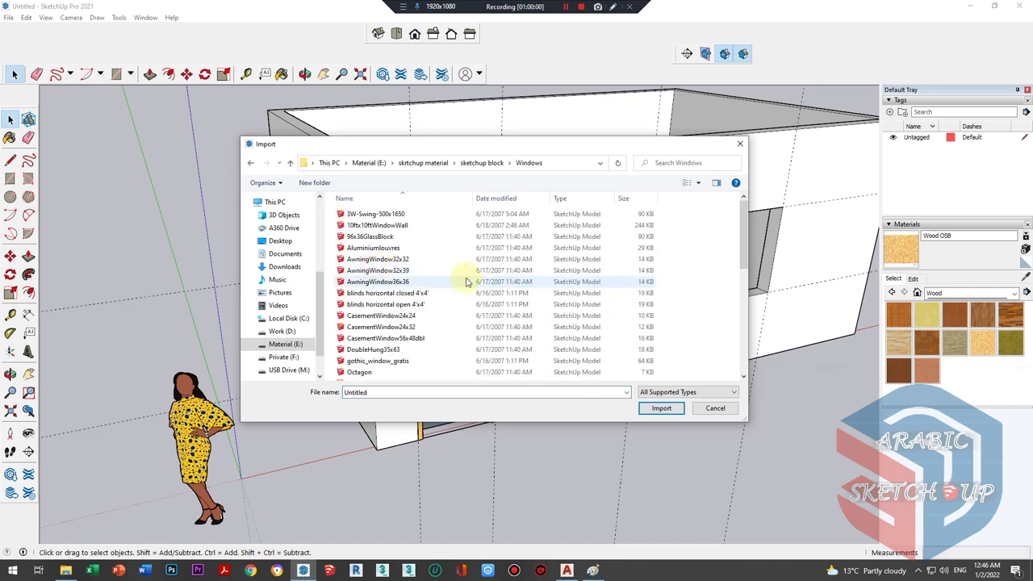
# - Show the files as large icons and import Aluminiumlouvres
pyautogui.scroll(-3, 484, 274)
pyautogui.rightClick(694, 271)
pyautogui.click(843, 288)
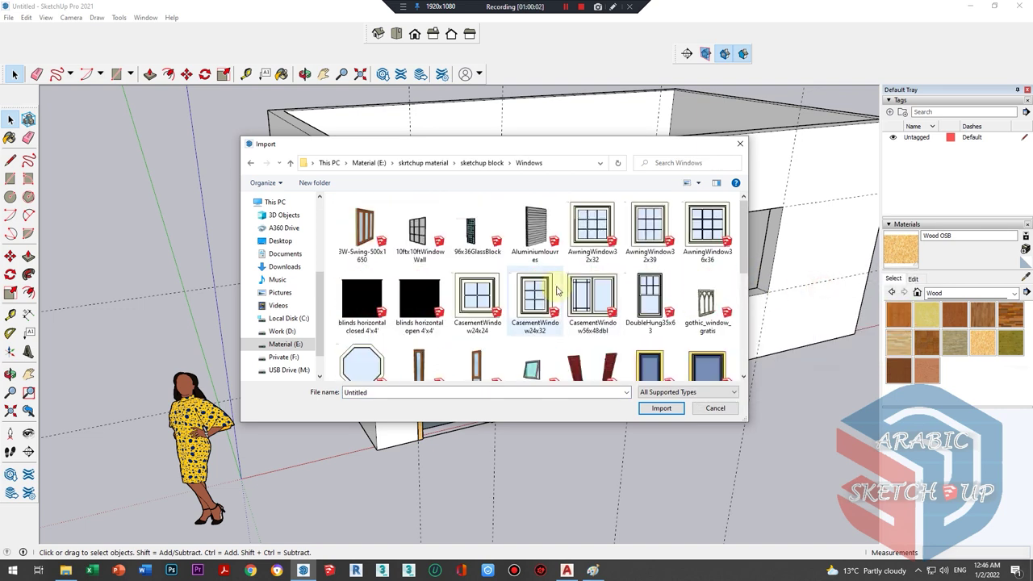
pyautogui.doubleClick(524, 235)
# - Place the louvre component and scale its height down to about 0.43
pyautogui.scroll(5, 630, 309)
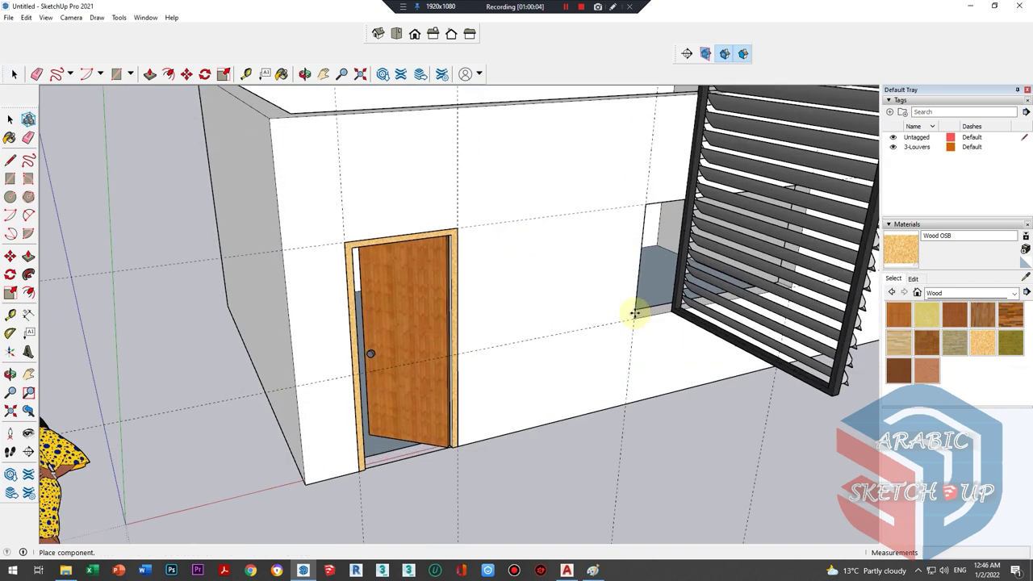
pyautogui.click(638, 319)
pyautogui.moveTo(651, 328)
pyautogui.mouseDown(button='middle')
pyautogui.moveTo(491, 288)
pyautogui.moveTo(669, 347)
pyautogui.mouseUp(button='middle')
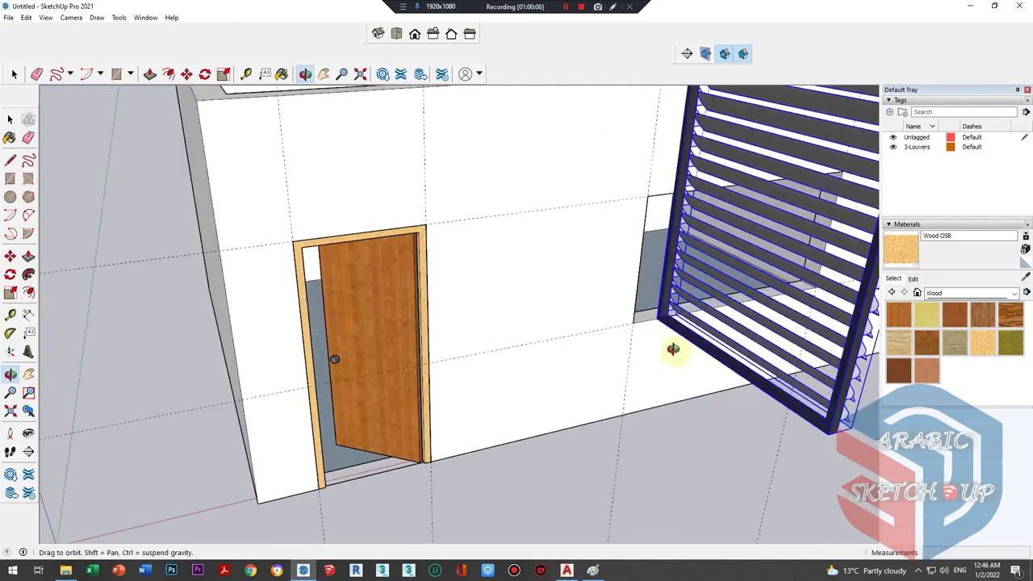
pyautogui.scroll(3, 650, 306)
pyautogui.scroll(-2, 626, 313)
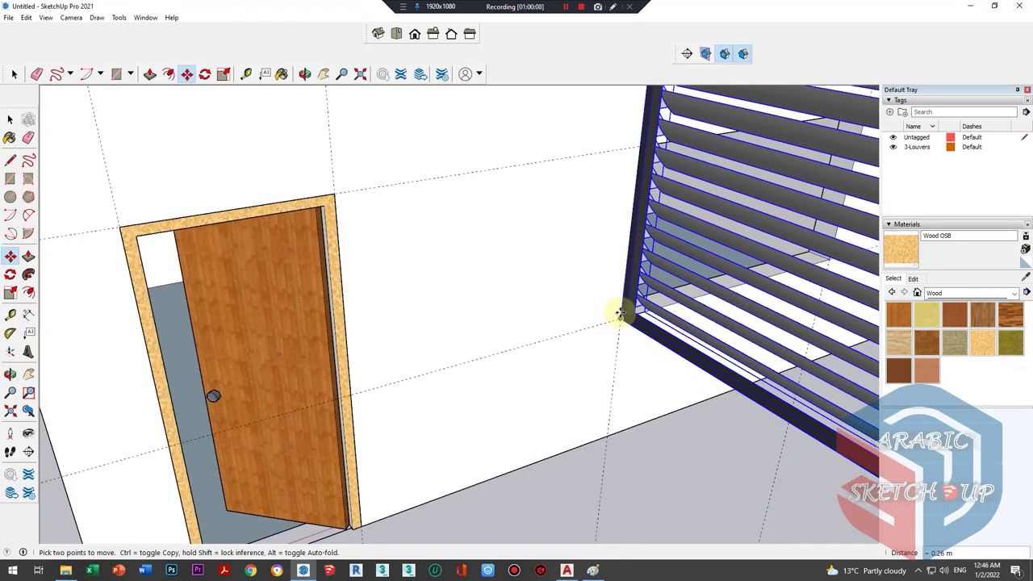
pyautogui.scroll(-5, 438, 357)
pyautogui.scroll(2, 539, 320)
pyautogui.press('s')
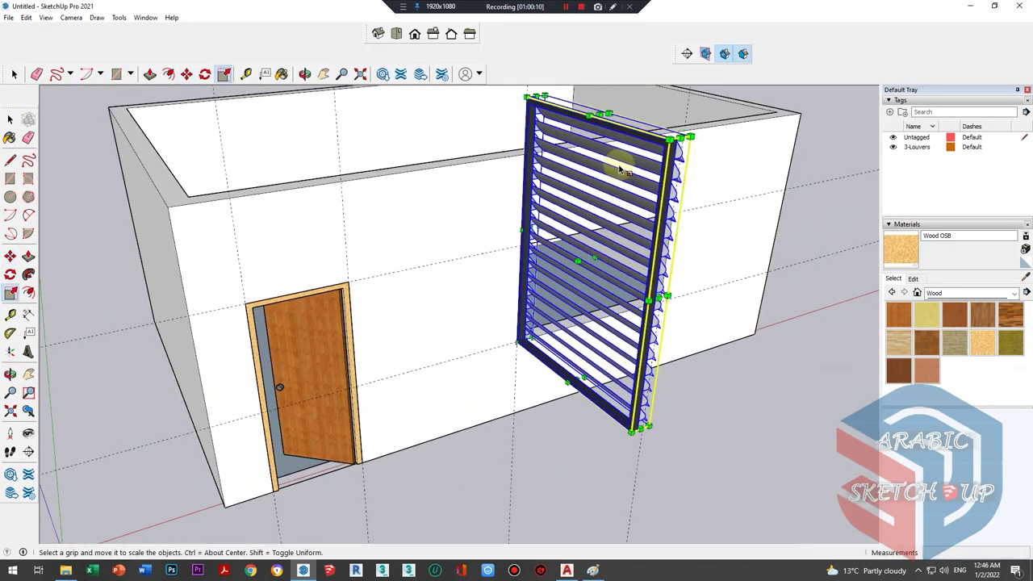
pyautogui.moveTo(599, 115)
pyautogui.mouseDown()
pyautogui.moveTo(677, 213)
pyautogui.moveTo(667, 242)
pyautogui.mouseUp()
# - Rotate the louvre about its corner into the wall's window opening
pyautogui.moveTo(667, 242)
pyautogui.mouseDown(button='middle')
pyautogui.moveTo(442, 329)
pyautogui.moveTo(482, 354)
pyautogui.moveTo(507, 332)
pyautogui.mouseUp(button='middle')
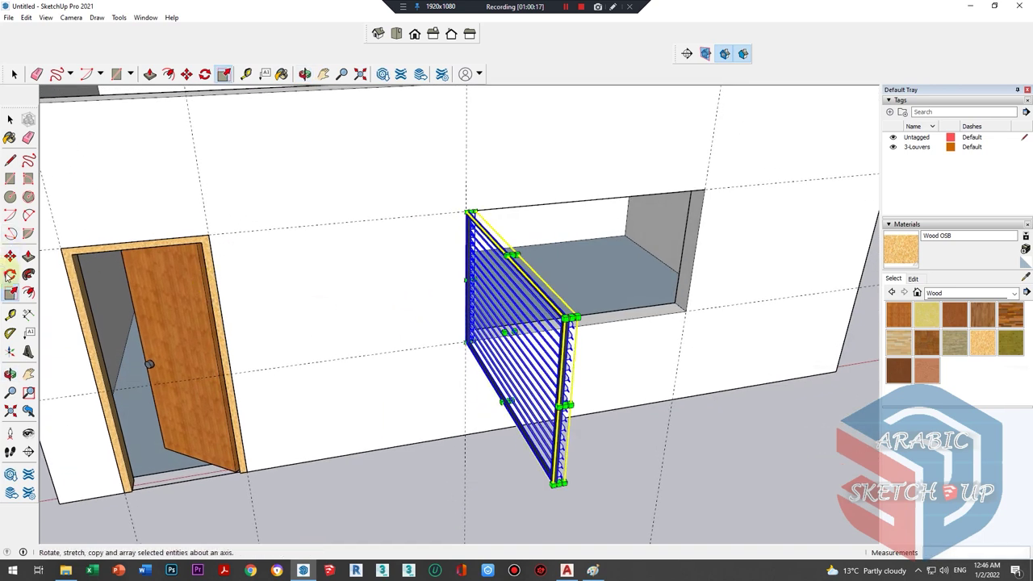
pyautogui.click(9, 275)
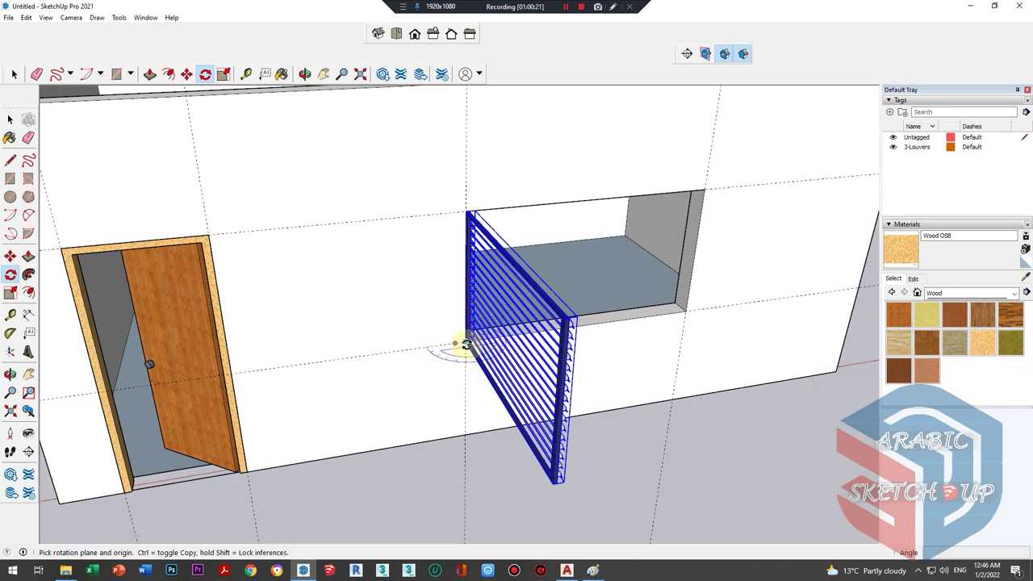
pyautogui.click(466, 344)
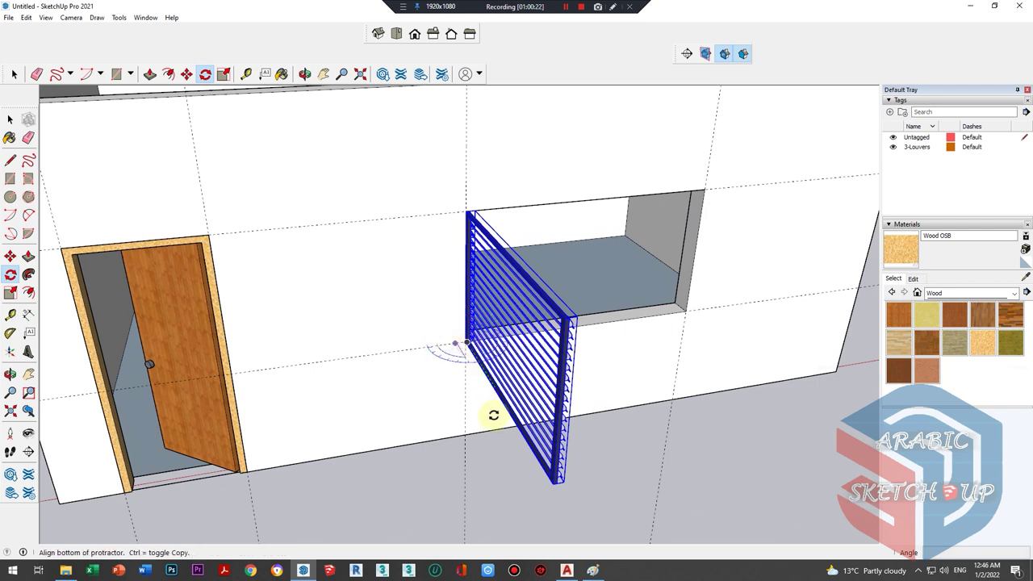
pyautogui.click(553, 482)
pyautogui.click(685, 311)
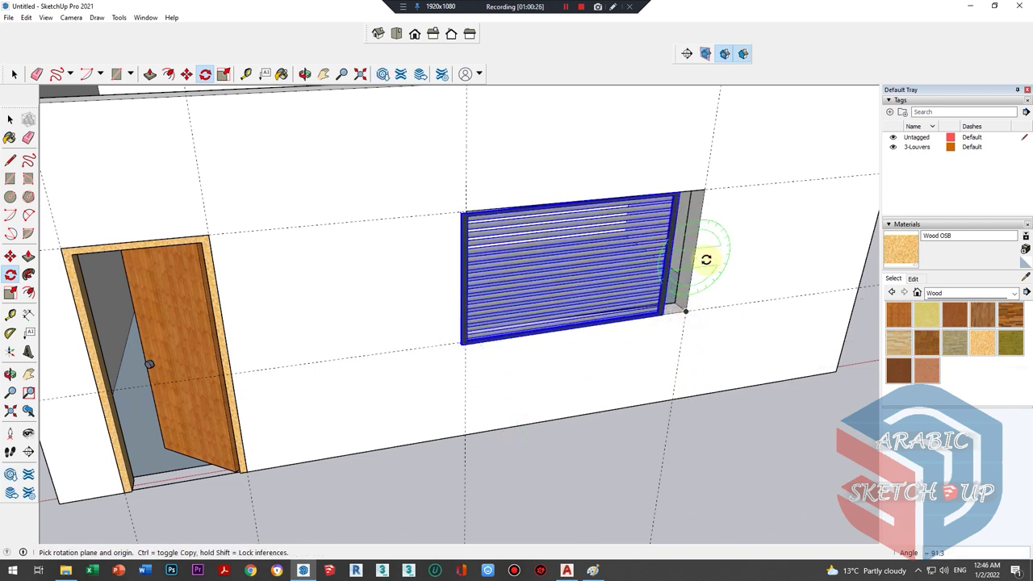
pyautogui.moveTo(706, 259)
pyautogui.mouseDown(button='middle')
pyautogui.moveTo(450, 269)
pyautogui.moveTo(648, 314)
pyautogui.mouseUp(button='middle')
# - Scale the louvre wider so it reaches the opening's right edge
pyautogui.press('s')
pyautogui.scroll(2, 627, 321)
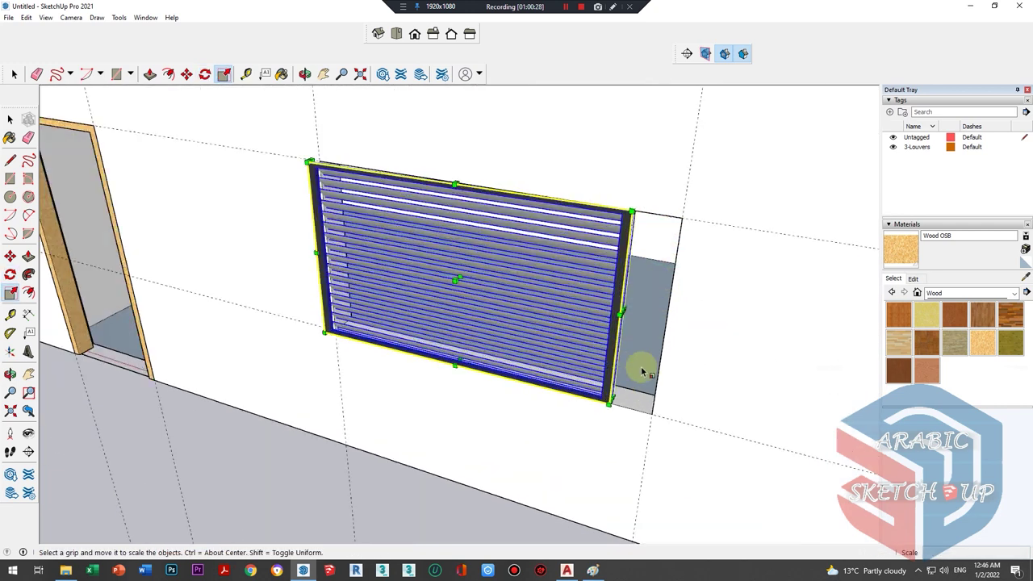
pyautogui.scroll(2, 625, 323)
pyautogui.click(615, 287)
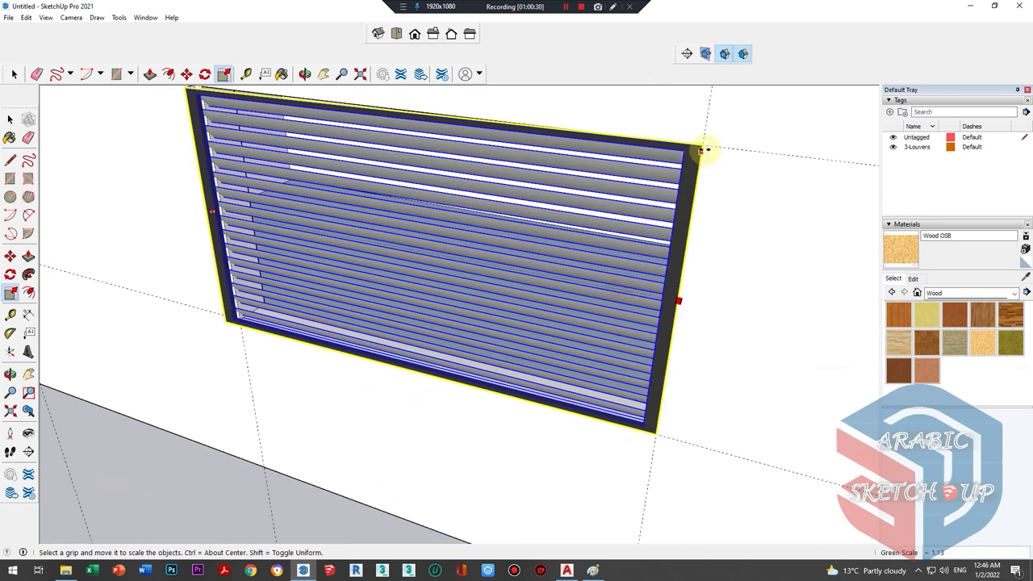
pyautogui.click(705, 147)
pyautogui.press('space')
pyautogui.scroll(-3, 358, 442)
pyautogui.click(360, 442)
pyautogui.moveTo(433, 457)
pyautogui.mouseDown(button='middle')
pyautogui.moveTo(339, 314)
pyautogui.moveTo(224, 396)
pyautogui.moveTo(299, 389)
pyautogui.moveTo(318, 330)
pyautogui.moveTo(495, 385)
pyautogui.moveTo(403, 288)
pyautogui.moveTo(487, 317)
pyautogui.mouseUp(button='middle')
pyautogui.scroll(-3, 299, 390)
pyautogui.scroll(-2, 479, 374)
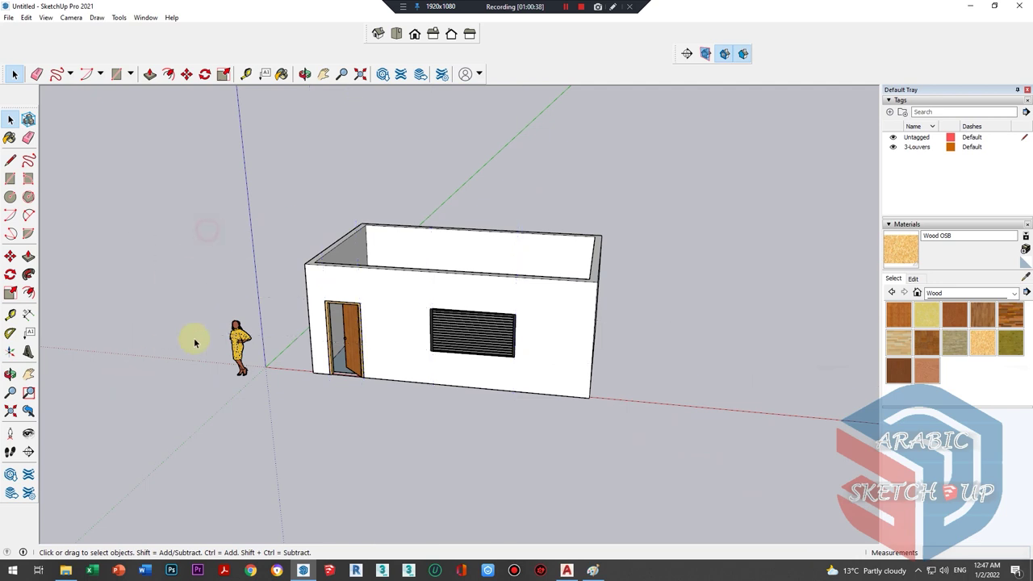
pyautogui.moveTo(194, 343)
pyautogui.mouseDown(button='middle')
pyautogui.moveTo(463, 237)
pyautogui.moveTo(441, 277)
pyautogui.moveTo(676, 351)
pyautogui.mouseUp(button='middle')
pyautogui.scroll(2, 440, 277)
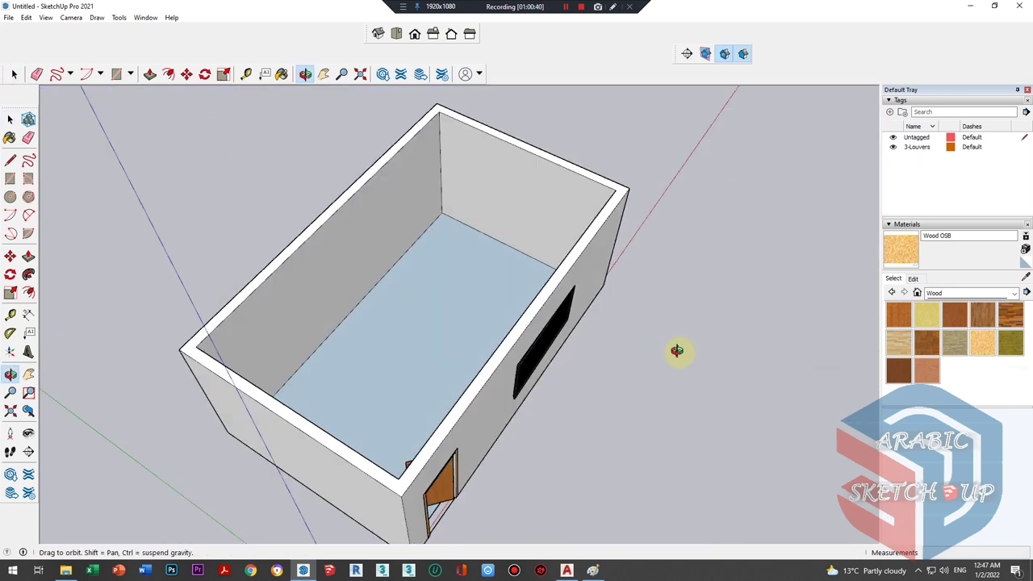
pyautogui.press('space')
pyautogui.scroll(2, 417, 337)
pyautogui.scroll(2, 438, 339)
pyautogui.moveTo(438, 339)
pyautogui.mouseDown(button='middle')
pyautogui.moveTo(535, 295)
pyautogui.moveTo(580, 315)
pyautogui.mouseUp(button='middle')
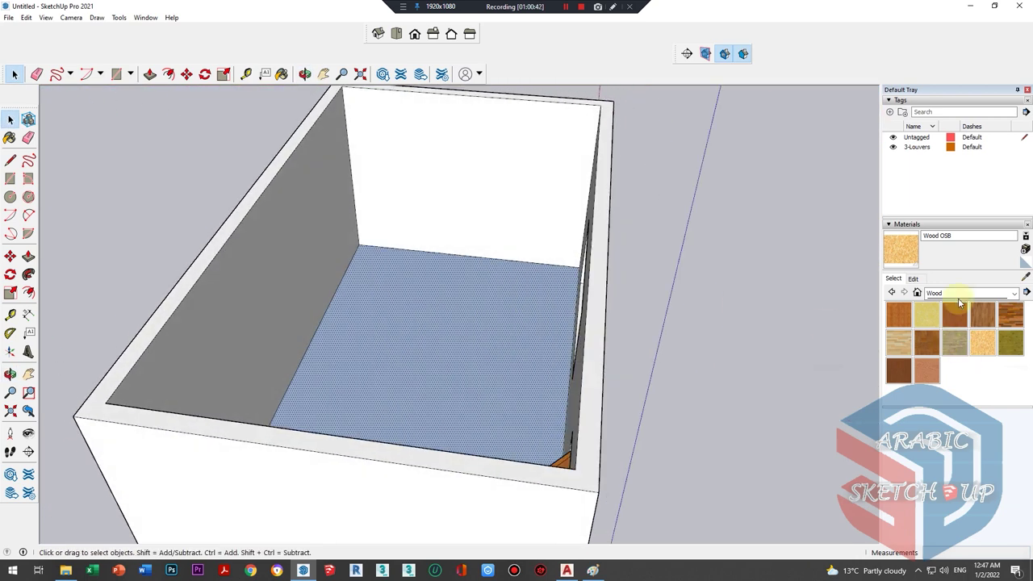
pyautogui.click(969, 293)
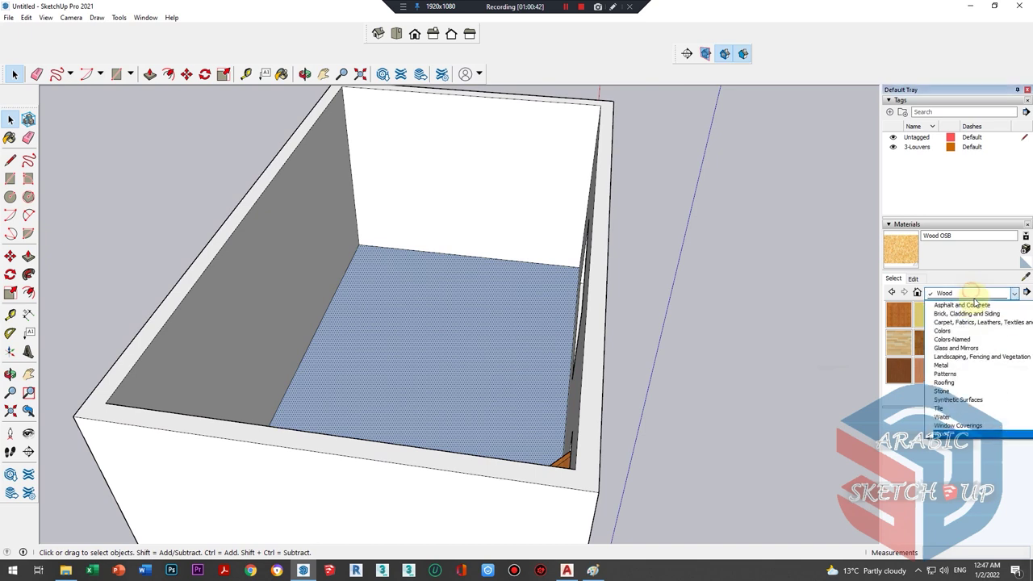
pyautogui.click(940, 407)
pyautogui.click(981, 342)
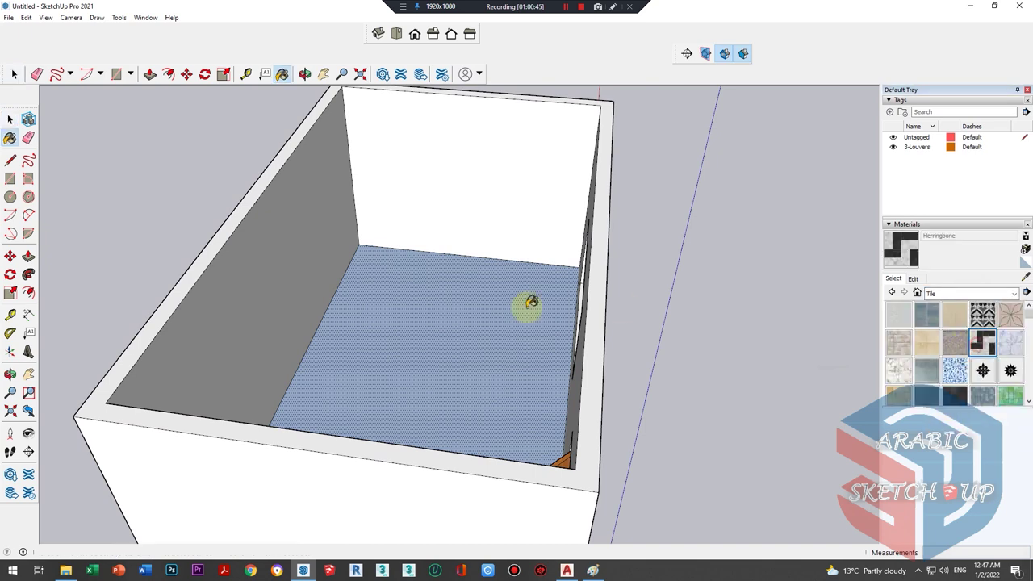
pyautogui.click(531, 302)
pyautogui.moveTo(496, 341)
pyautogui.mouseDown(button='middle')
pyautogui.moveTo(468, 347)
pyautogui.moveTo(511, 371)
pyautogui.moveTo(481, 316)
pyautogui.mouseUp(button='middle')
pyautogui.click(510, 371)
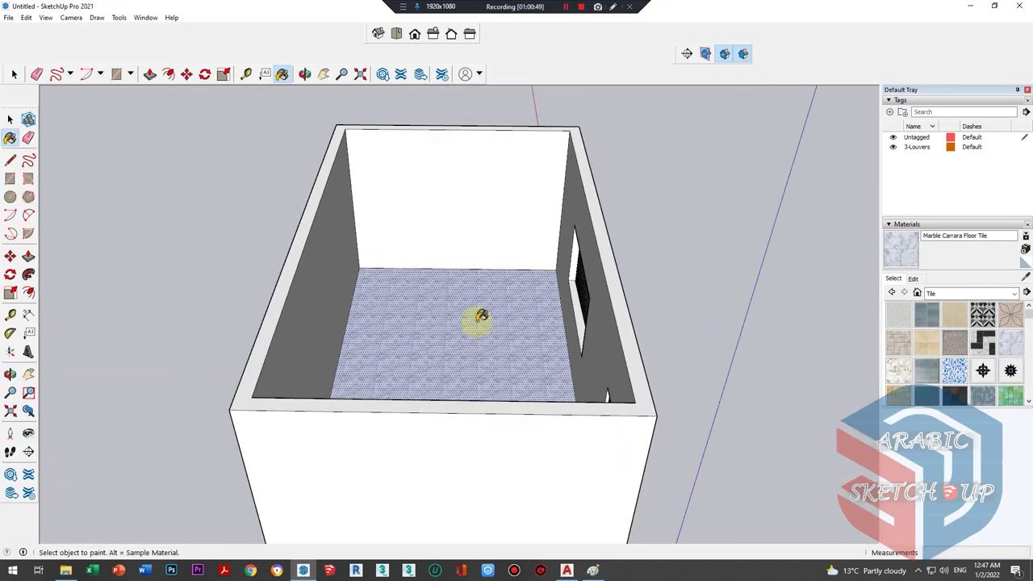
pyautogui.scroll(-3, 480, 234)
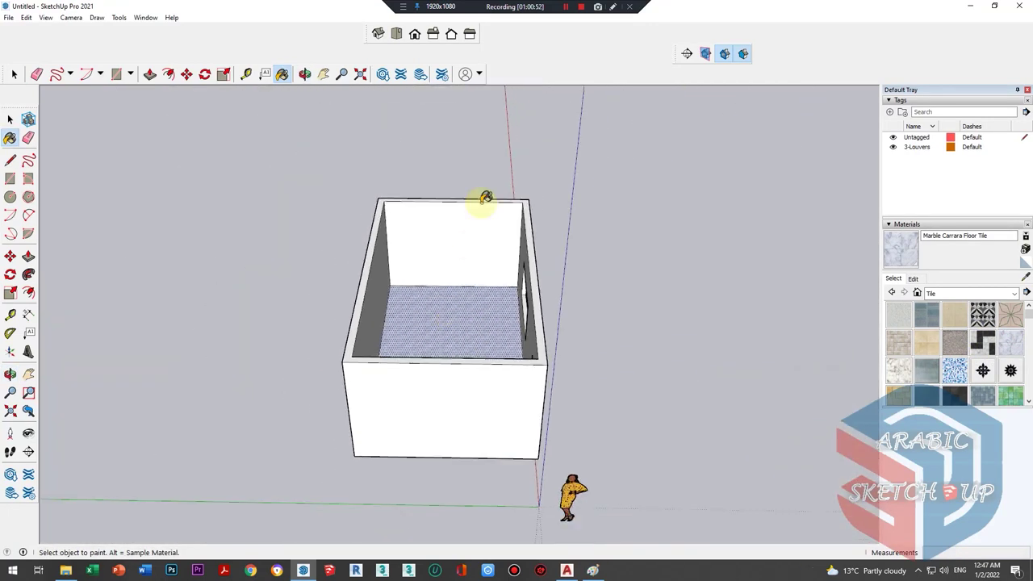
pyautogui.scroll(5, 431, 239)
pyautogui.scroll(2, 492, 249)
pyautogui.moveTo(492, 250)
pyautogui.mouseDown(button='middle')
pyautogui.moveTo(461, 244)
pyautogui.moveTo(687, 256)
pyautogui.mouseUp(button='middle')
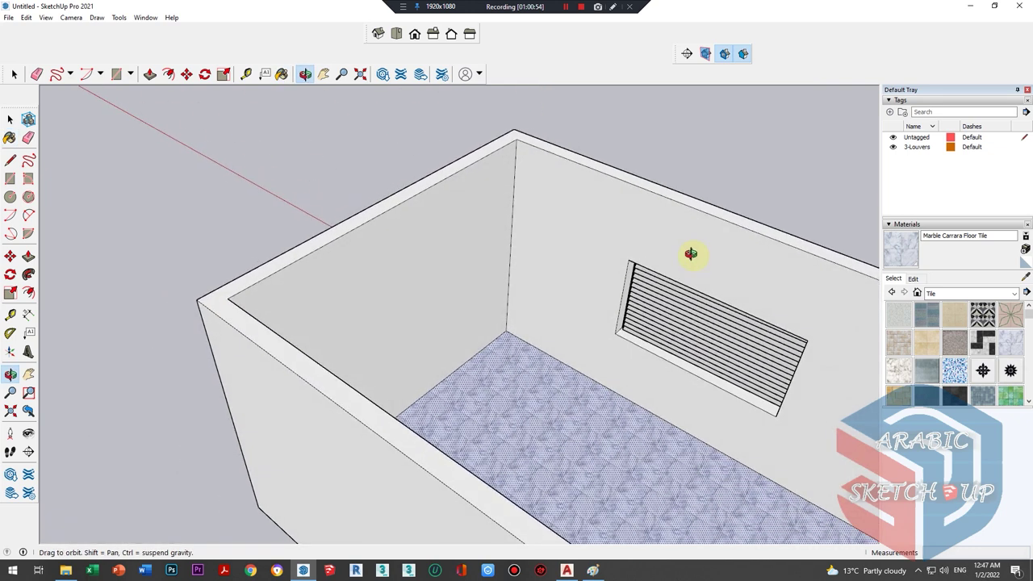
pyautogui.scroll(2, 626, 254)
pyautogui.moveTo(379, 242); pyautogui.dragTo(526, 320, button='middle')
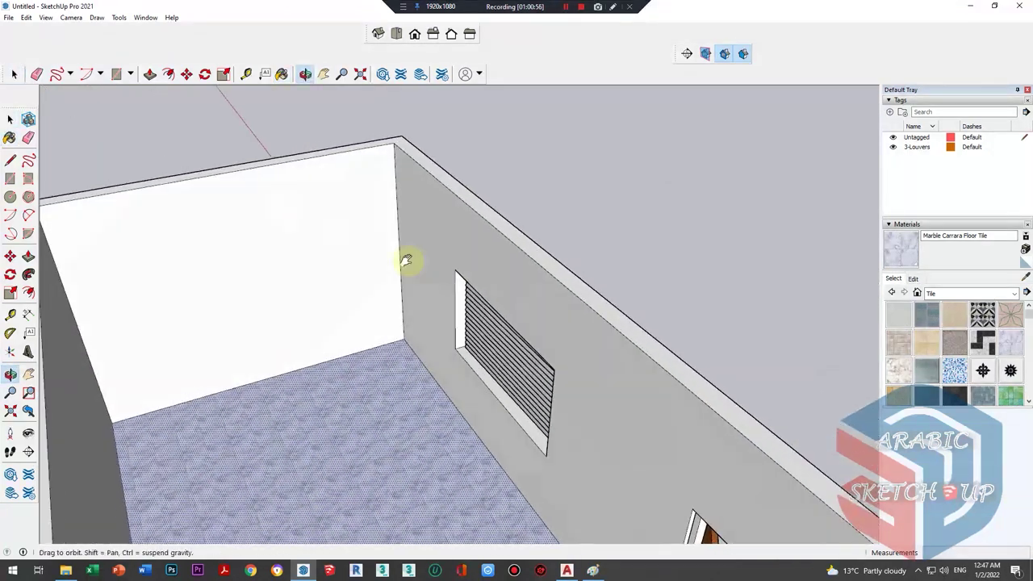
pyautogui.scroll(2, 557, 326)
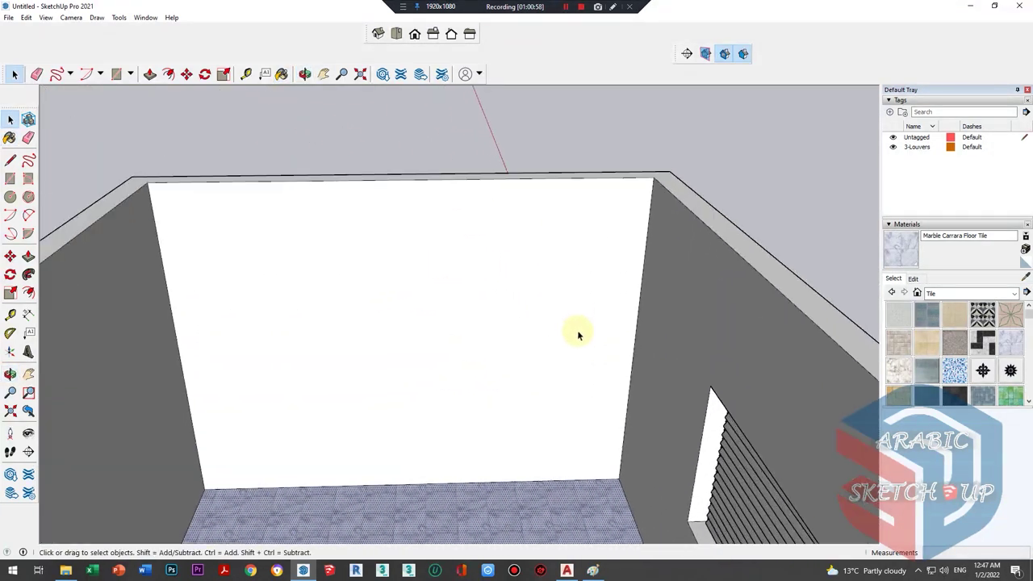
pyautogui.scroll(1, 577, 332)
# - Draw two vertical lines on the back wall to form a thin strip
pyautogui.click(8, 160)
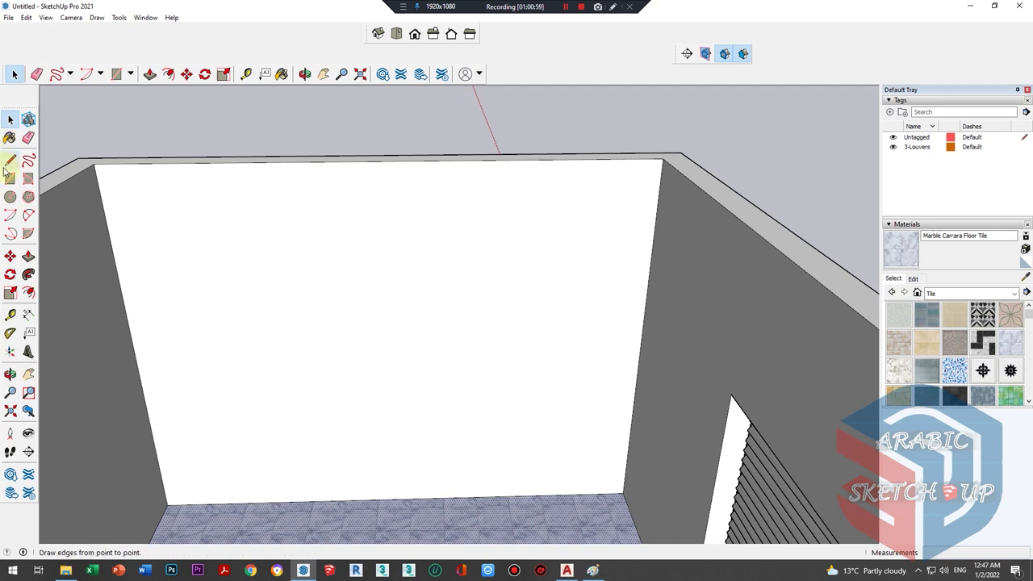
pyautogui.scroll(1, 593, 490)
pyautogui.click(593, 491)
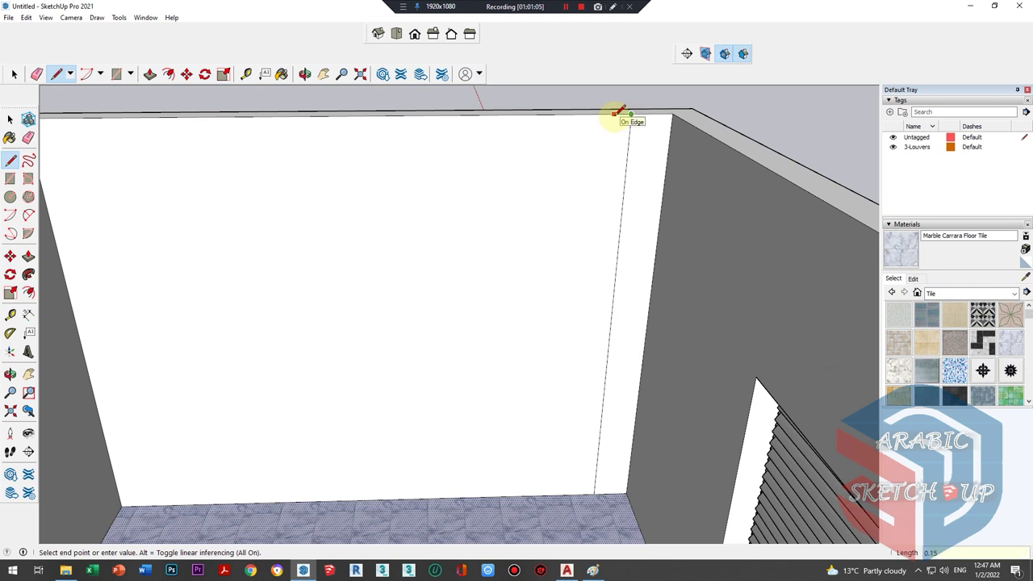
pyautogui.click(621, 113)
pyautogui.press('space')
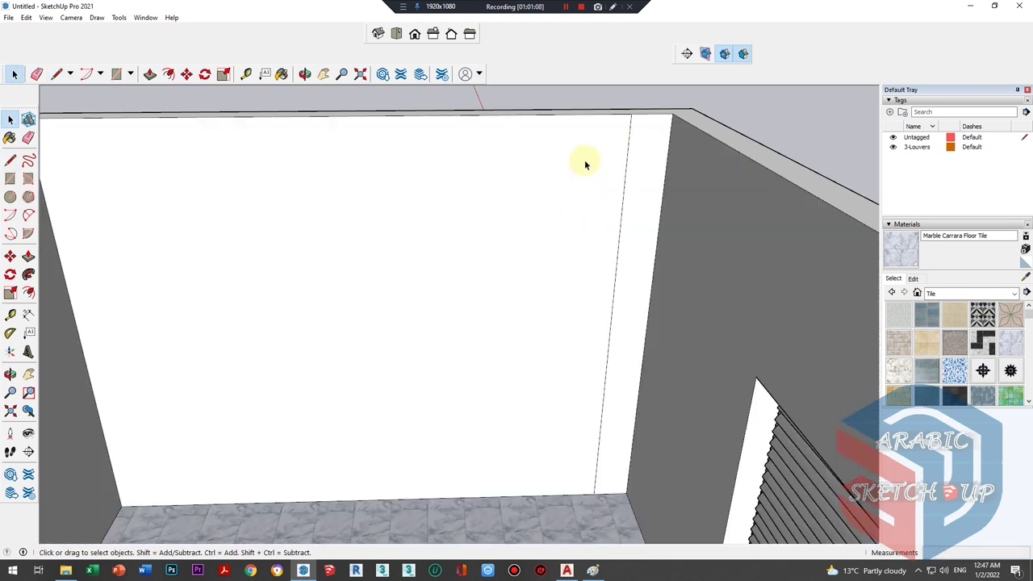
pyautogui.click(10, 159)
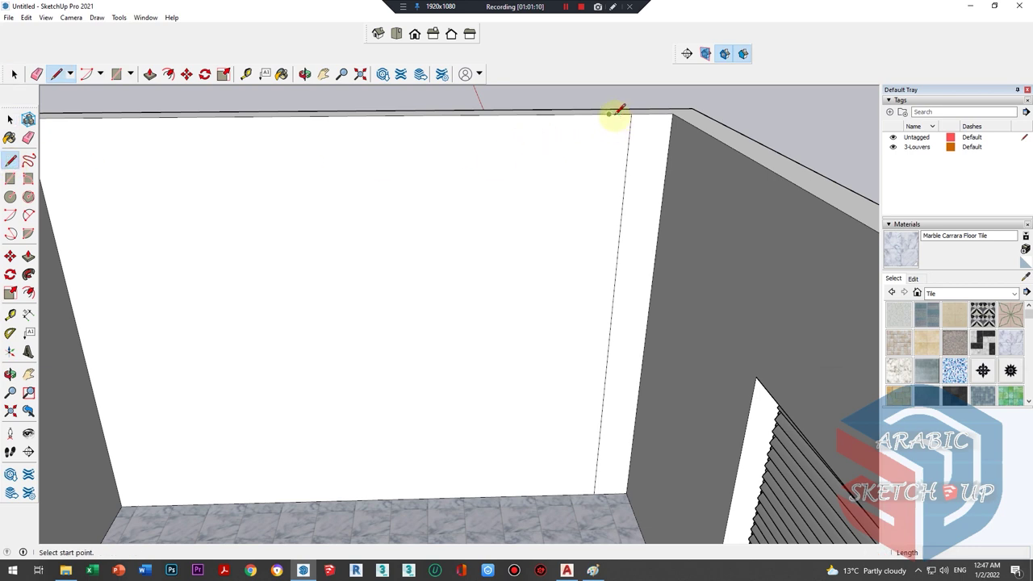
pyautogui.click(588, 491)
pyautogui.press('space')
# - Turn the thin wall strip into a component
pyautogui.doubleClick(593, 468)
pyautogui.rightClick(595, 468)
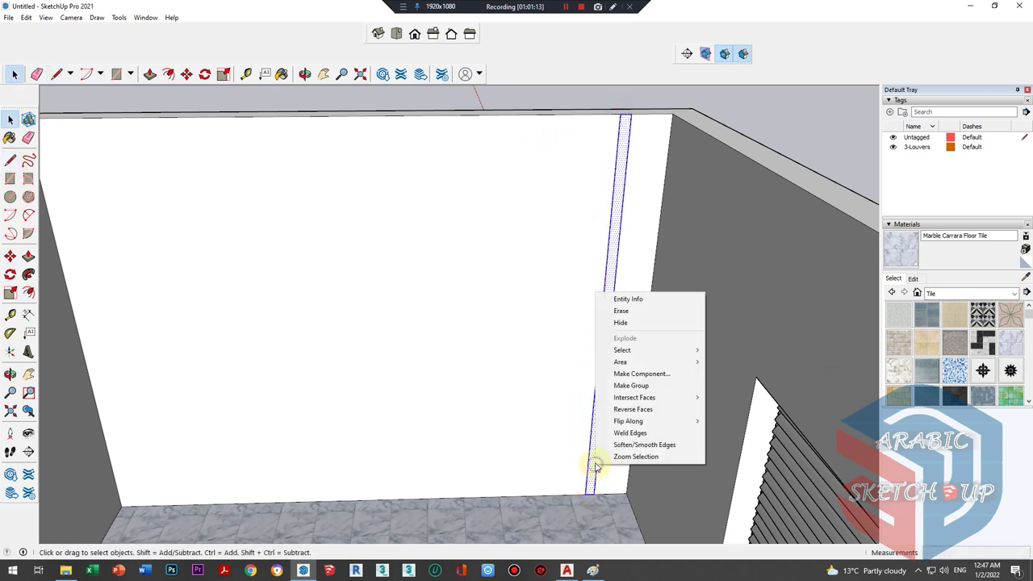
pyautogui.click(641, 374)
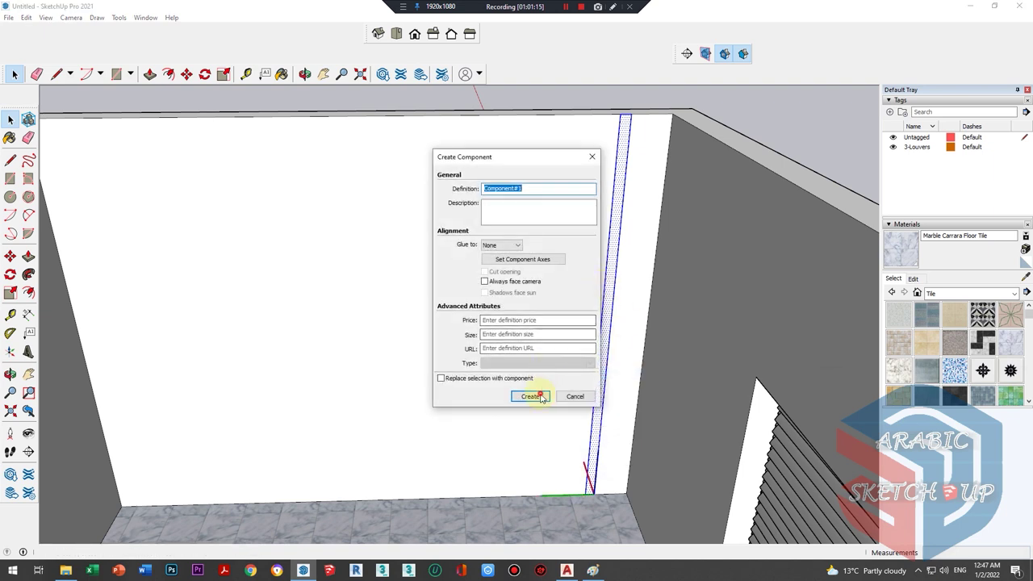
pyautogui.click(540, 396)
pyautogui.rightClick(601, 357)
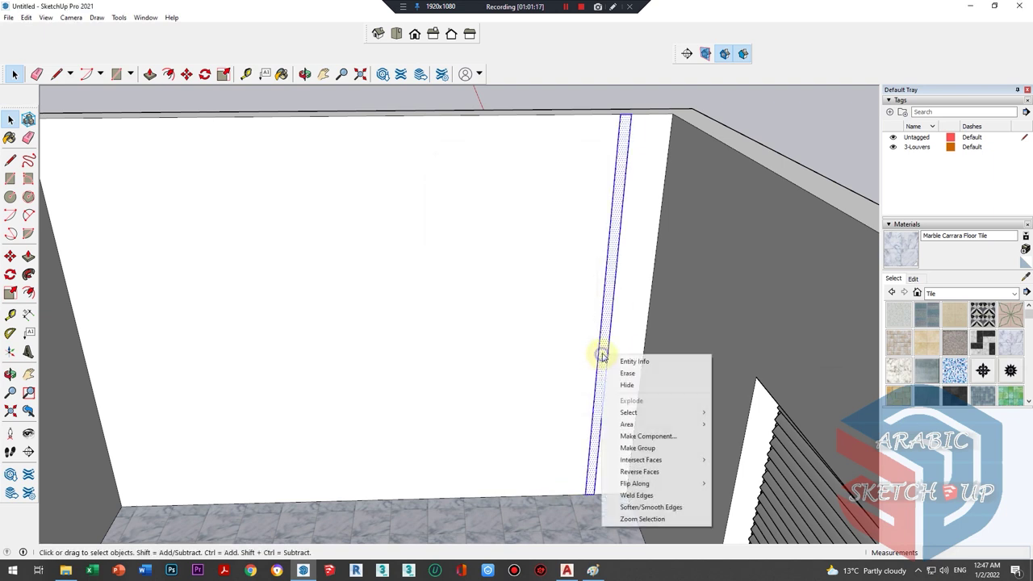
pyautogui.click(637, 448)
pyautogui.doubleClick(603, 352)
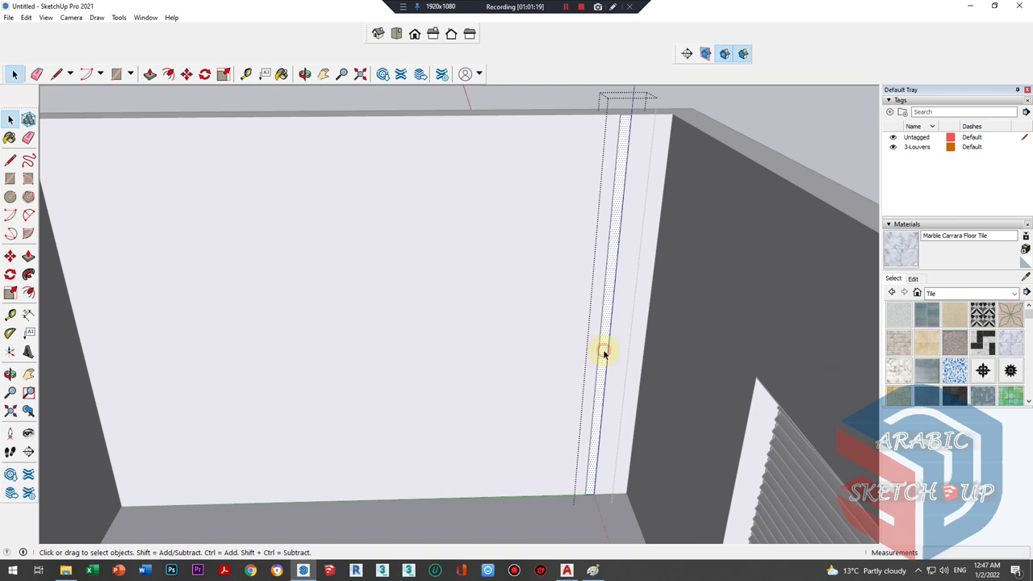
pyautogui.rightClick(603, 353)
pyautogui.click(641, 433)
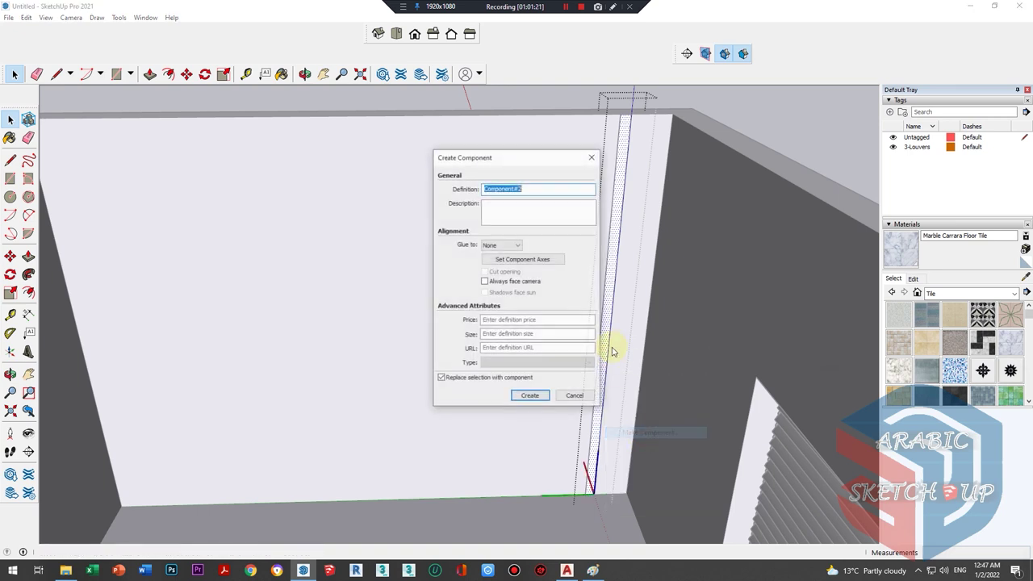
pyautogui.click(520, 393)
pyautogui.click(611, 284)
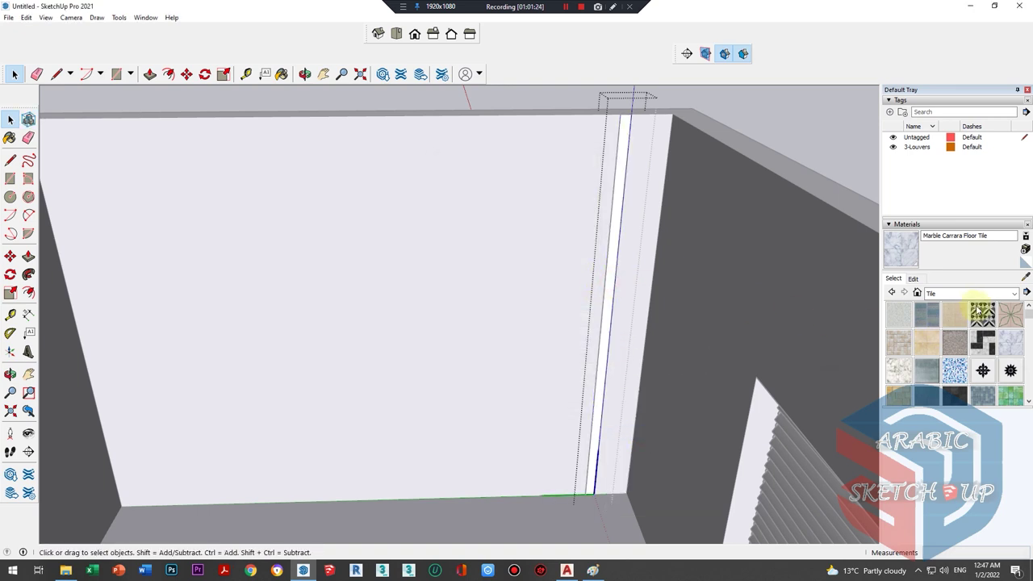
# - Paint the strip with Concrete Tile and push/pull it out from the wall
pyautogui.click(955, 315)
pyautogui.click(609, 307)
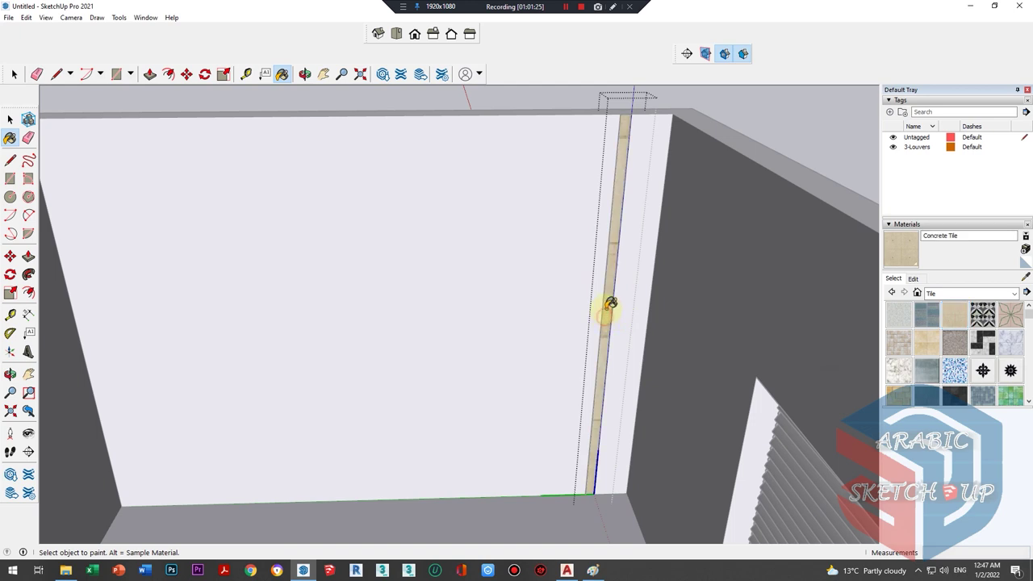
pyautogui.press('Escape')
pyautogui.doubleClick(613, 244)
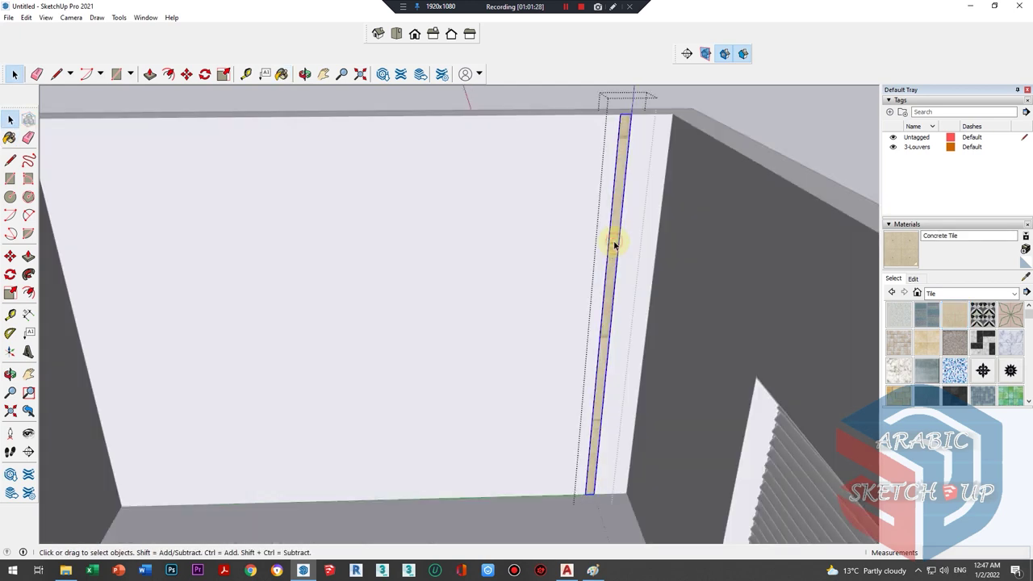
pyautogui.click(613, 245)
pyautogui.scroll(2, 613, 245)
pyautogui.press('p')
pyautogui.click(610, 237)
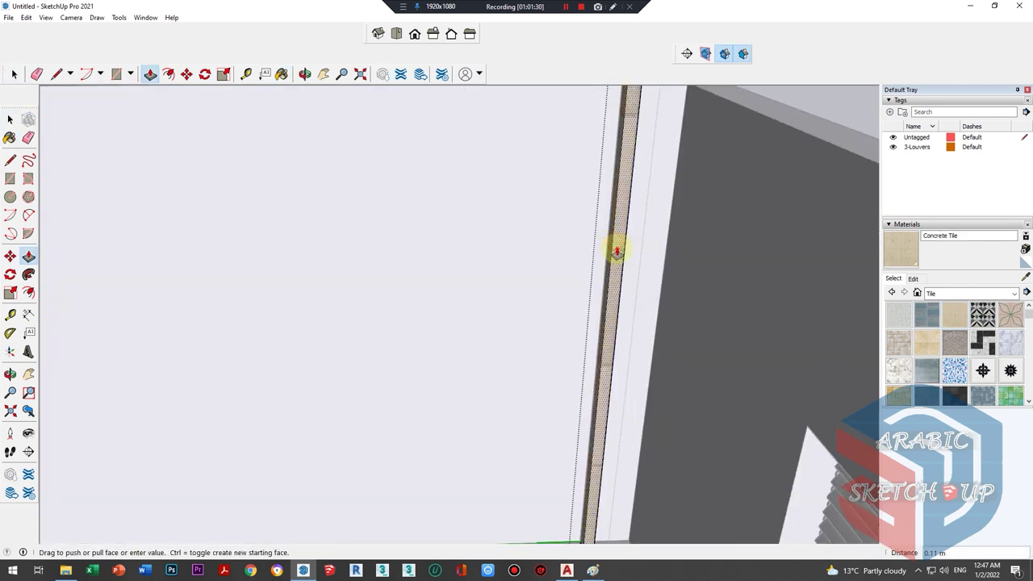
pyautogui.press('space')
# - Move-copy the slat along the wall into ten evenly spaced slats
pyautogui.click(617, 259)
pyautogui.scroll(-2, 589, 346)
pyautogui.scroll(1, 611, 224)
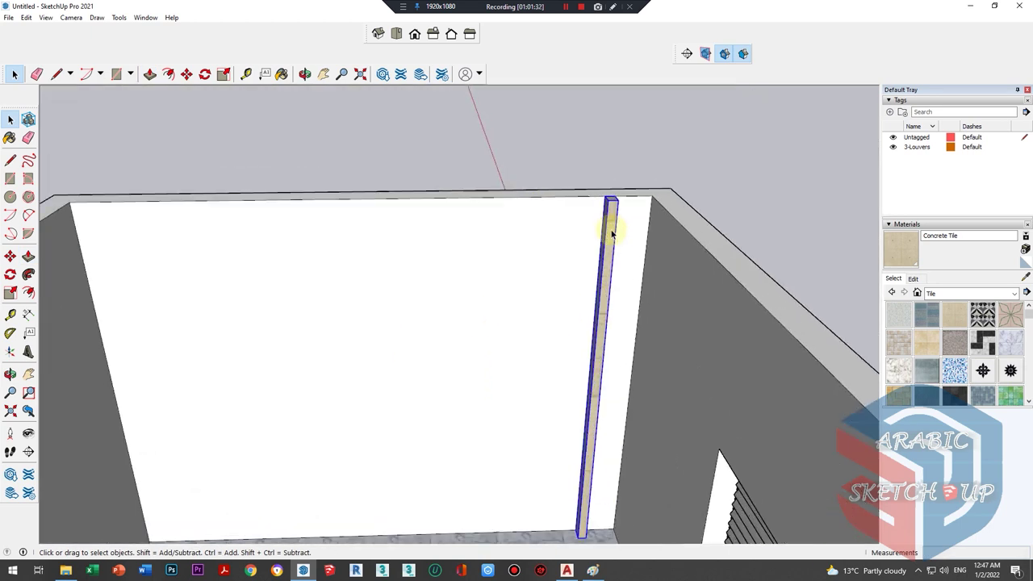
pyautogui.scroll(2, 614, 216)
pyautogui.press('m')
pyautogui.click(605, 187)
pyautogui.press('ctrl')
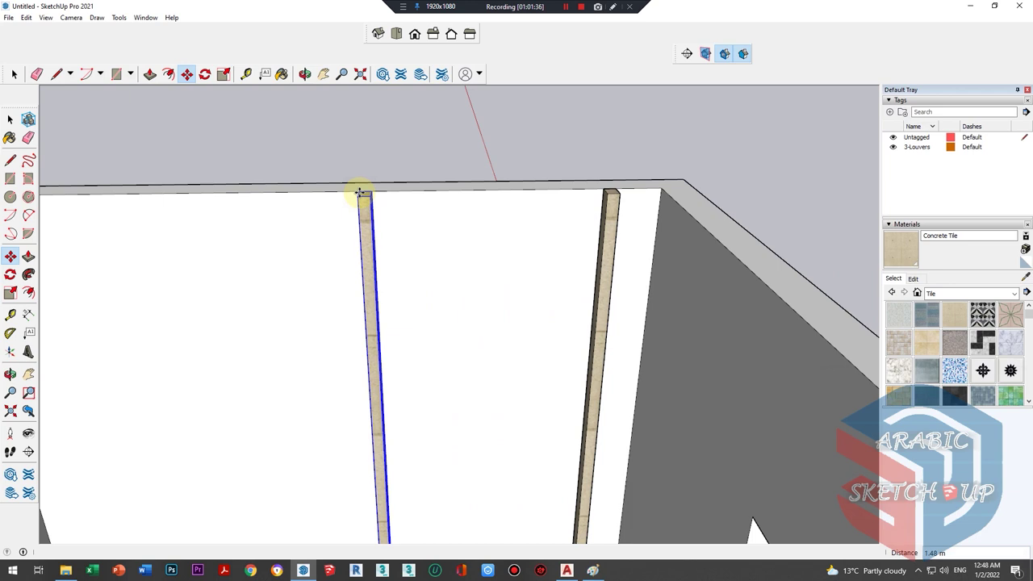
pyautogui.write('0')
pyautogui.press('Return')
pyautogui.press('space')
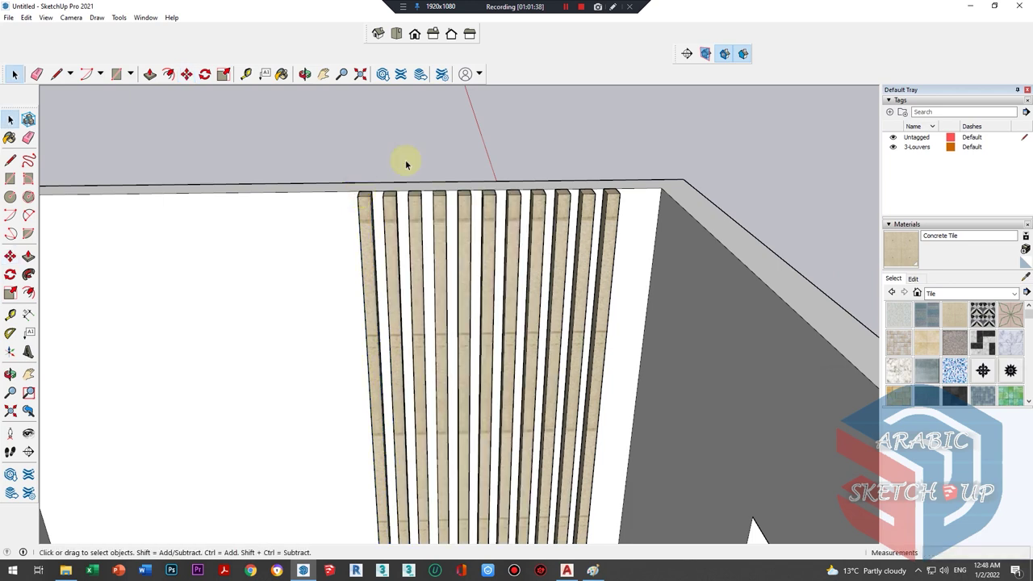
# - Select the entire room and make it a group
pyautogui.scroll(-4, 506, 226)
pyautogui.moveTo(345, 208)
pyautogui.mouseDown(button='middle')
pyautogui.moveTo(479, 343)
pyautogui.moveTo(394, 302)
pyautogui.moveTo(454, 385)
pyautogui.moveTo(786, 335)
pyautogui.moveTo(492, 260)
pyautogui.mouseUp(button='middle')
pyautogui.scroll(-3, 396, 297)
pyautogui.scroll(-2, 445, 296)
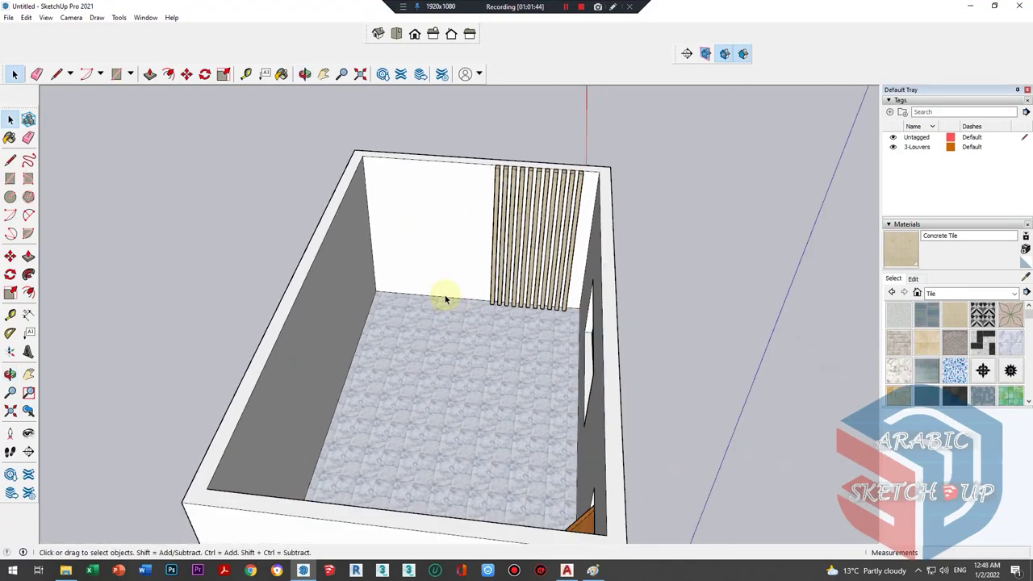
pyautogui.moveTo(444, 295)
pyautogui.mouseDown(button='middle')
pyautogui.moveTo(493, 208)
pyautogui.moveTo(494, 216)
pyautogui.mouseUp(button='middle')
pyautogui.scroll(-4, 449, 251)
pyautogui.scroll(-2, 549, 316)
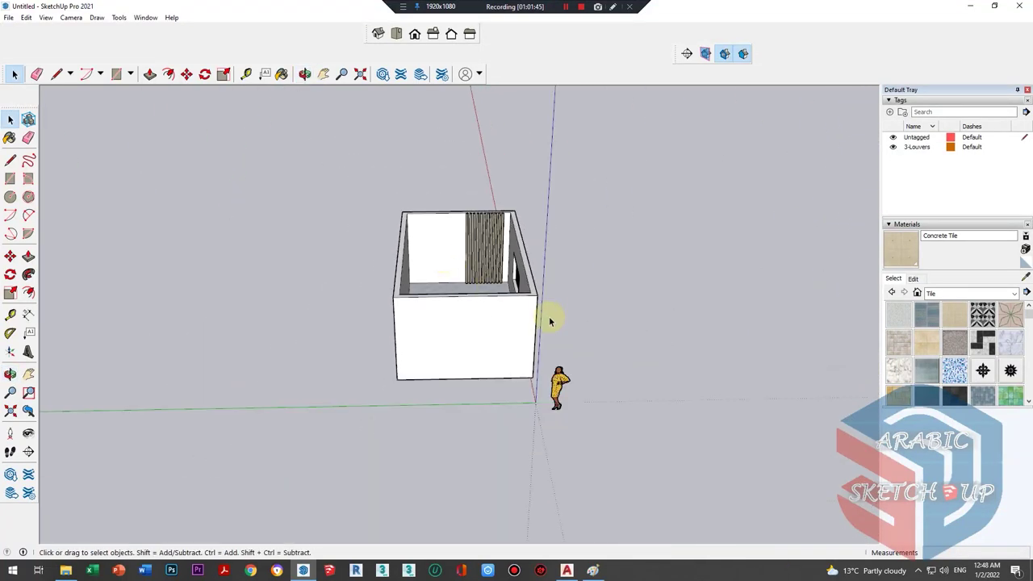
pyautogui.moveTo(283, 419); pyautogui.dragTo(284, 418)
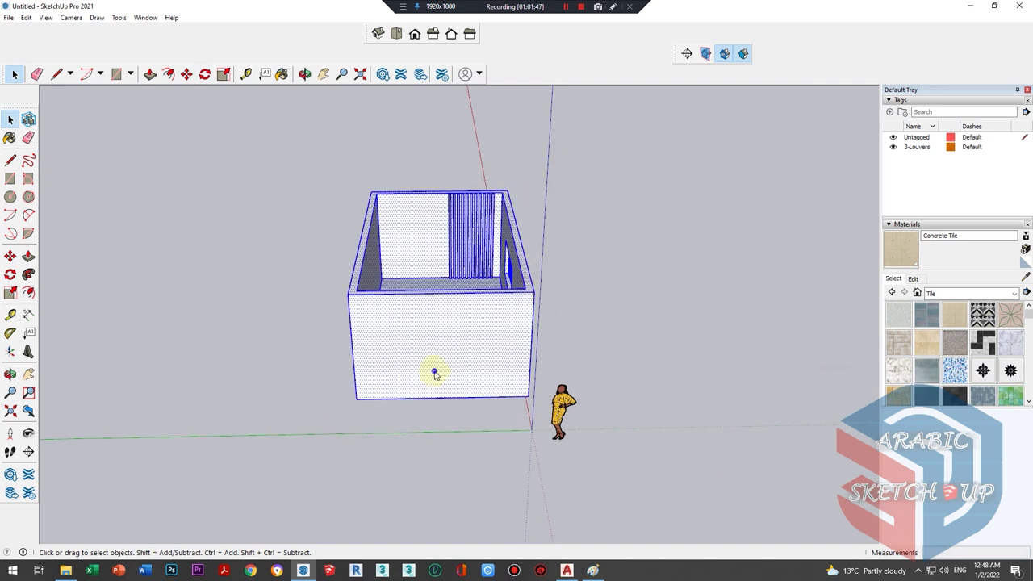
pyautogui.rightClick(433, 372)
pyautogui.click(484, 276)
pyautogui.moveTo(508, 288); pyautogui.dragTo(350, 233, button='middle')
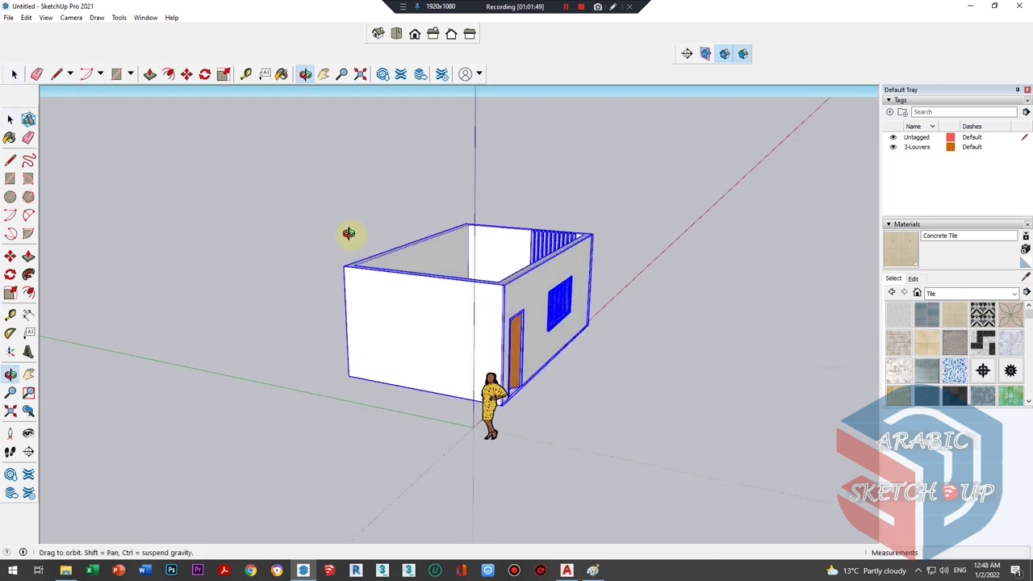
pyautogui.scroll(3, 498, 197)
# - Draw a rectangle covering the room's top and lift it above the room as the roof face
pyautogui.click(10, 179)
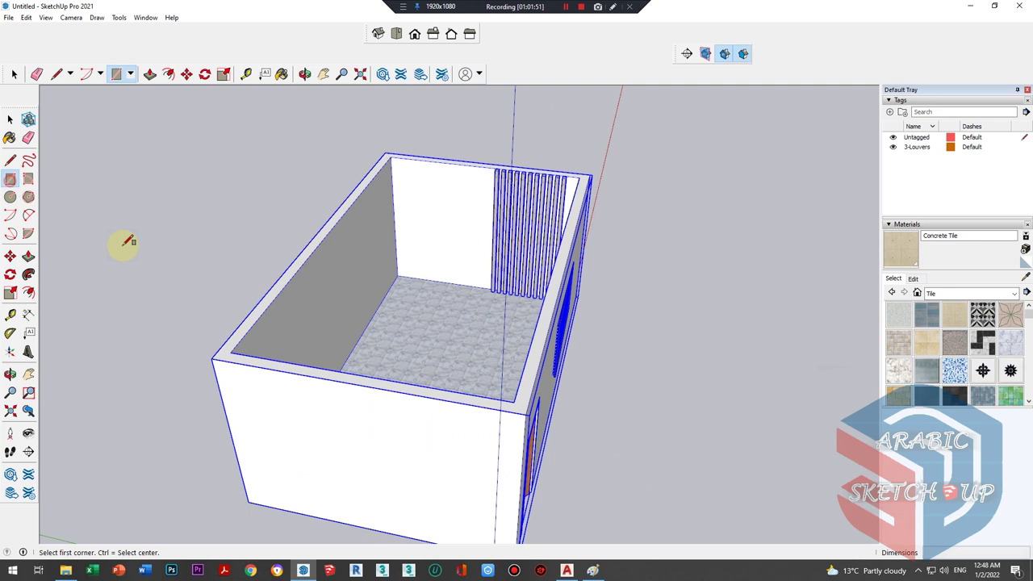
pyautogui.click(212, 357)
pyautogui.click(588, 174)
pyautogui.press('space')
pyautogui.click(510, 225)
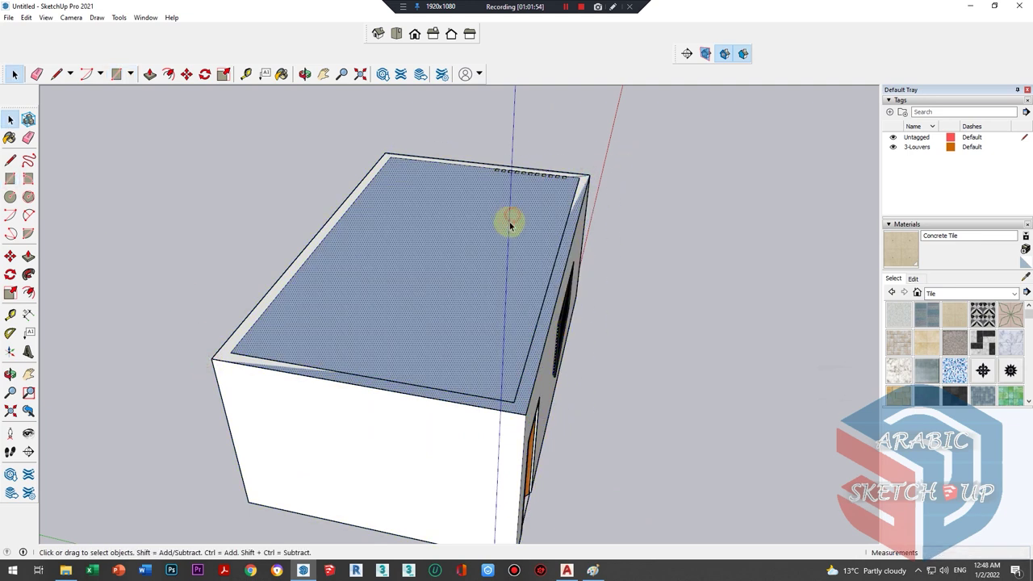
pyautogui.press('m')
pyautogui.moveTo(491, 232); pyautogui.dragTo(470, 120)
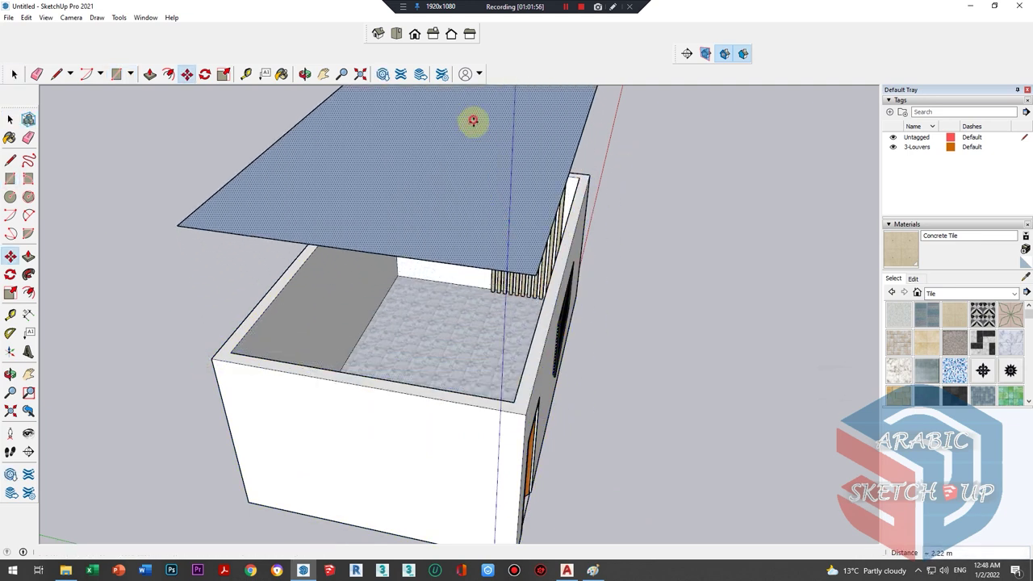
pyautogui.moveTo(470, 120)
pyautogui.mouseDown(button='middle')
pyautogui.moveTo(494, 303)
pyautogui.moveTo(510, 169)
pyautogui.mouseUp(button='middle')
# - Offset the roof face's edge inward, close to its outer edge
pyautogui.press('f')
pyautogui.click(467, 211)
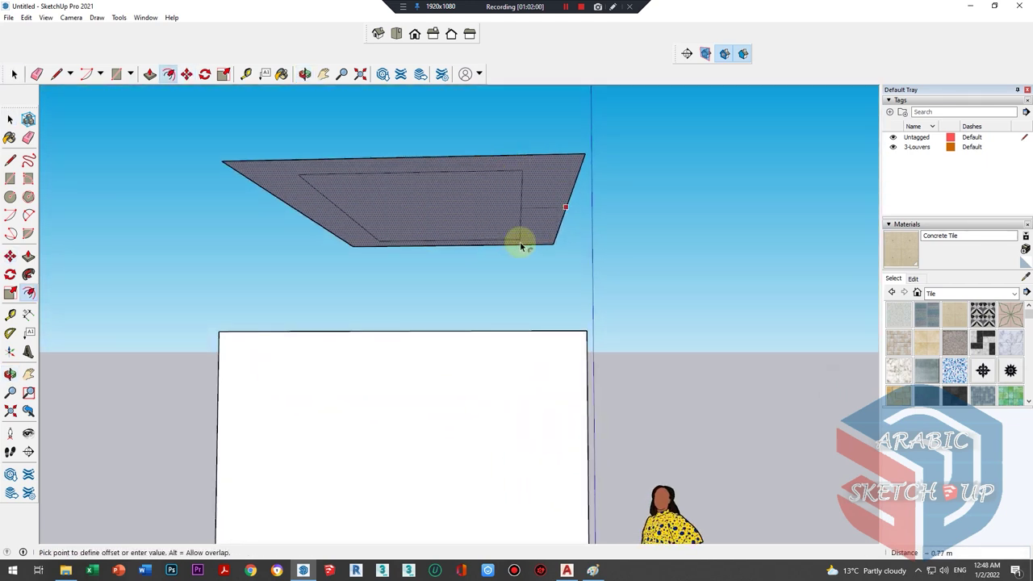
pyautogui.click(490, 205)
pyautogui.moveTo(490, 205)
pyautogui.mouseDown(button='middle')
pyautogui.moveTo(417, 215)
pyautogui.moveTo(535, 328)
pyautogui.mouseUp(button='middle')
pyautogui.scroll(2, 535, 328)
pyautogui.press('space')
pyautogui.scroll(1, 302, 206)
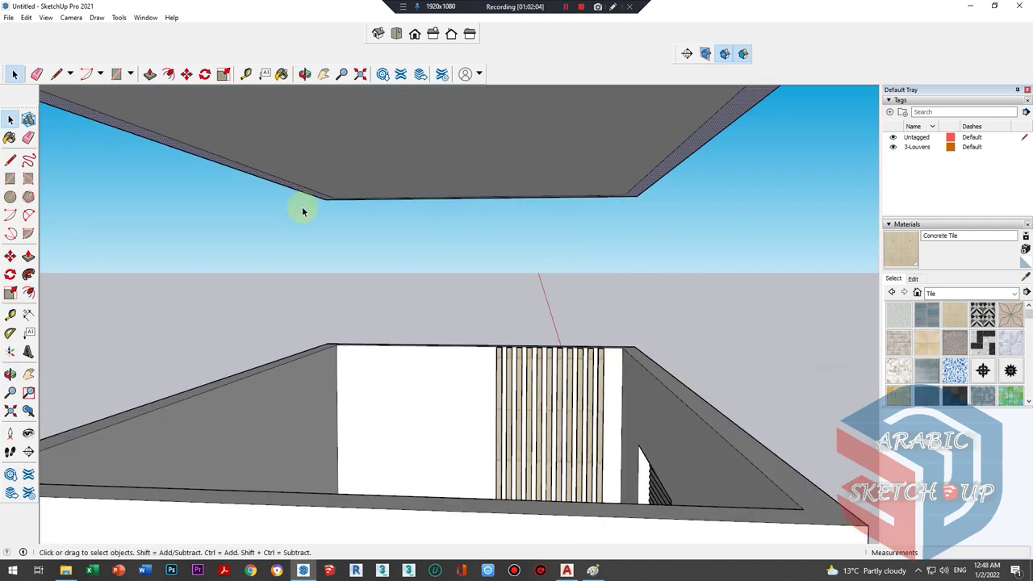
pyautogui.scroll(-1, 318, 204)
pyautogui.scroll(1, 319, 200)
pyautogui.scroll(-1, 338, 211)
# - Hide the room group to expose the roof and look up at it
pyautogui.moveTo(338, 212)
pyautogui.mouseDown(button='middle')
pyautogui.moveTo(339, 202)
pyautogui.moveTo(378, 200)
pyautogui.moveTo(390, 340)
pyautogui.mouseUp(button='middle')
pyautogui.scroll(-2, 390, 341)
pyautogui.click(389, 340)
pyautogui.rightClick(390, 341)
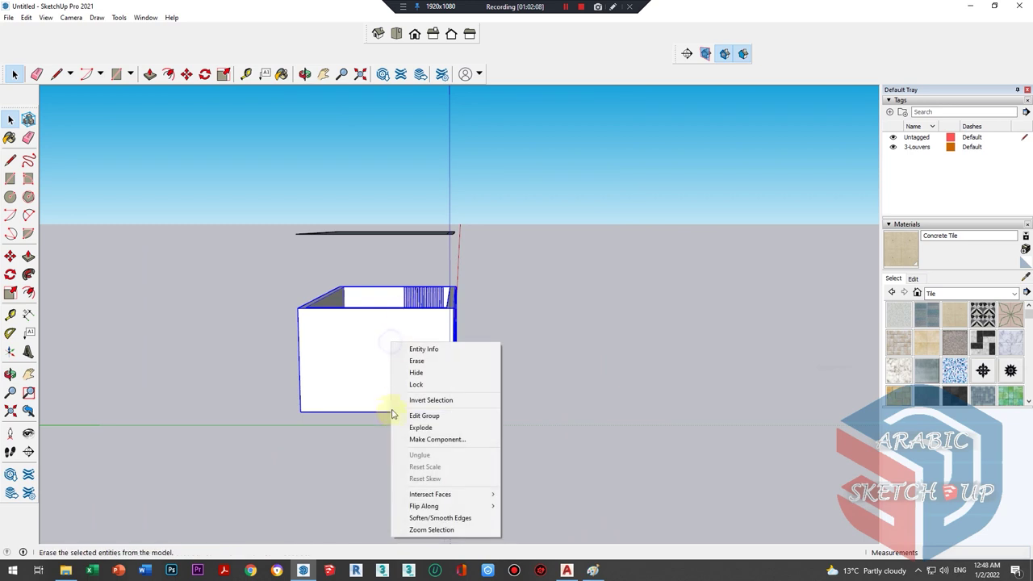
pyautogui.click(416, 372)
pyautogui.moveTo(364, 293); pyautogui.dragTo(371, 233, button='middle')
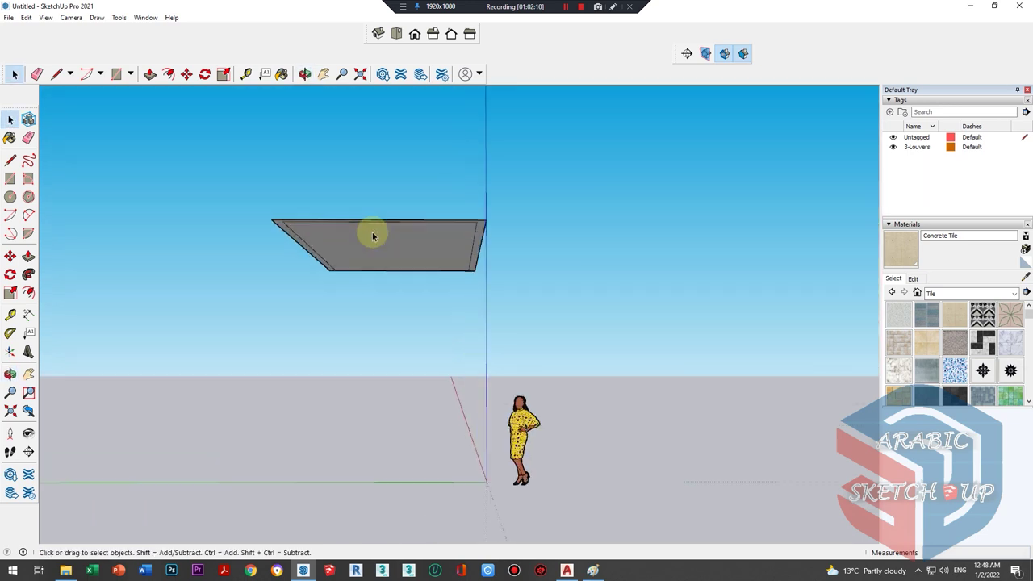
pyautogui.scroll(2, 284, 236)
pyautogui.scroll(1, 284, 237)
# - Draw a trial vertical line down from the roof corner, then check the roof face's options
pyautogui.press('l')
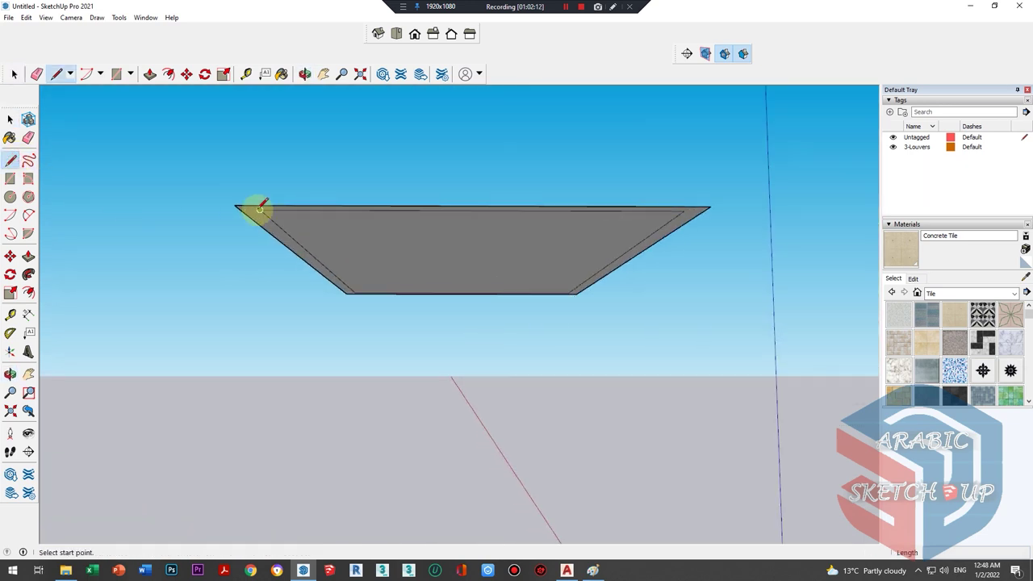
pyautogui.click(259, 210)
pyautogui.moveTo(254, 245); pyautogui.dragTo(254, 272, button='middle')
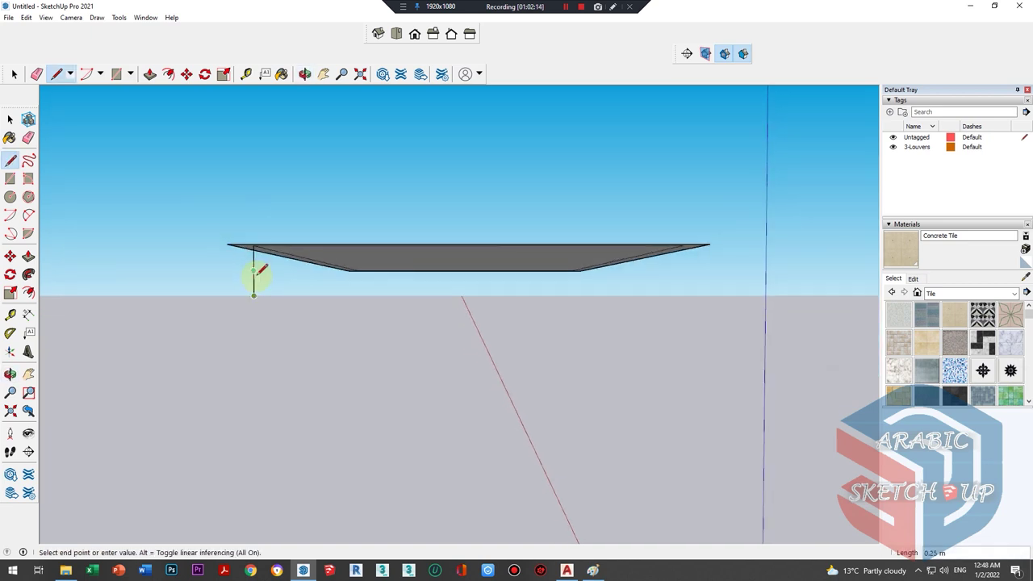
pyautogui.scroll(2, 242, 267)
pyautogui.press('space')
pyautogui.click(338, 237)
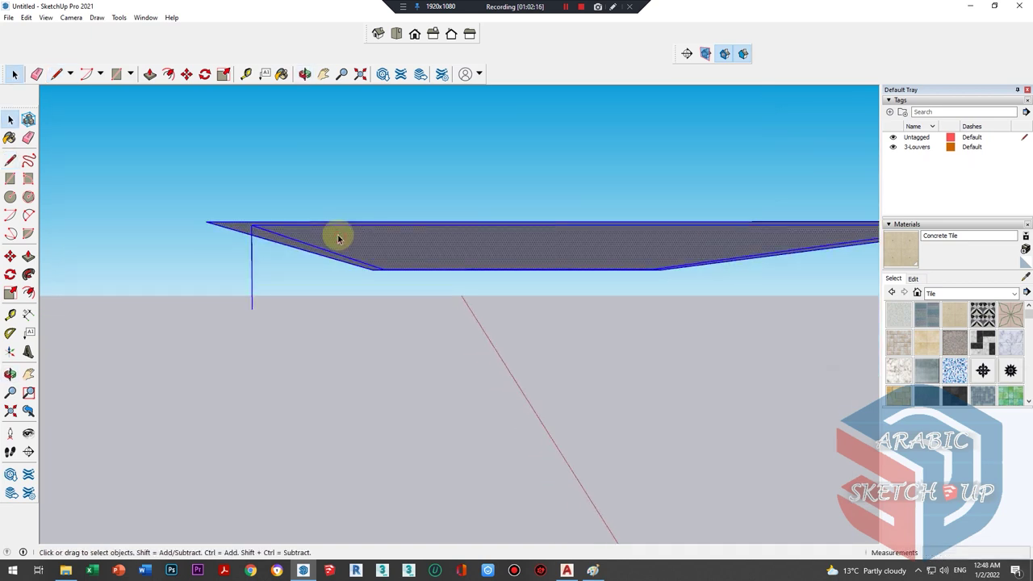
pyautogui.rightClick(338, 237)
pyautogui.click(299, 276)
# - Erase the vertical line under the roof and make the roof geometry a group
pyautogui.press('e')
pyautogui.press('space')
pyautogui.press('e')
pyautogui.click(254, 279)
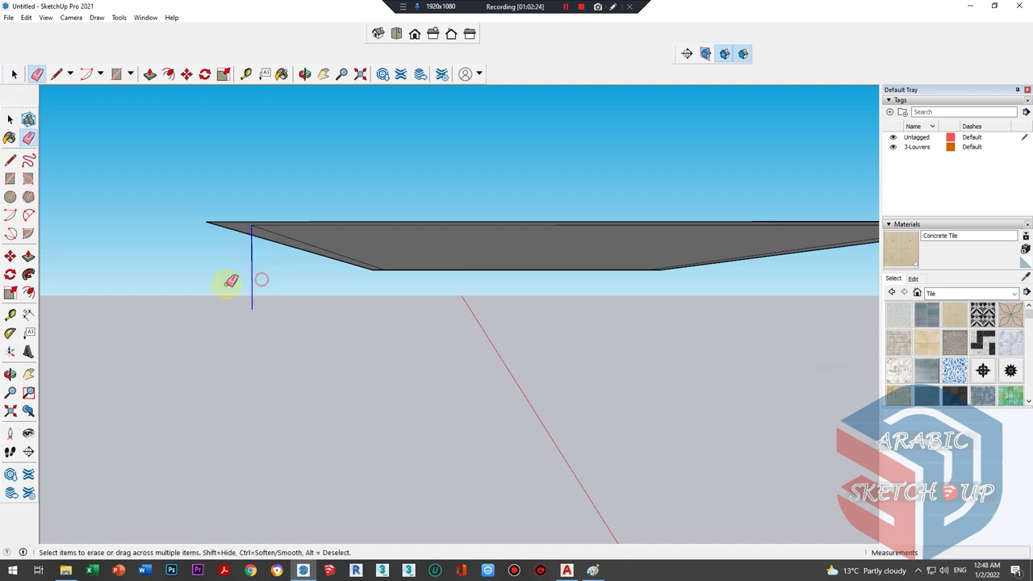
pyautogui.press('space')
pyautogui.click(338, 236)
pyautogui.rightClick(339, 237)
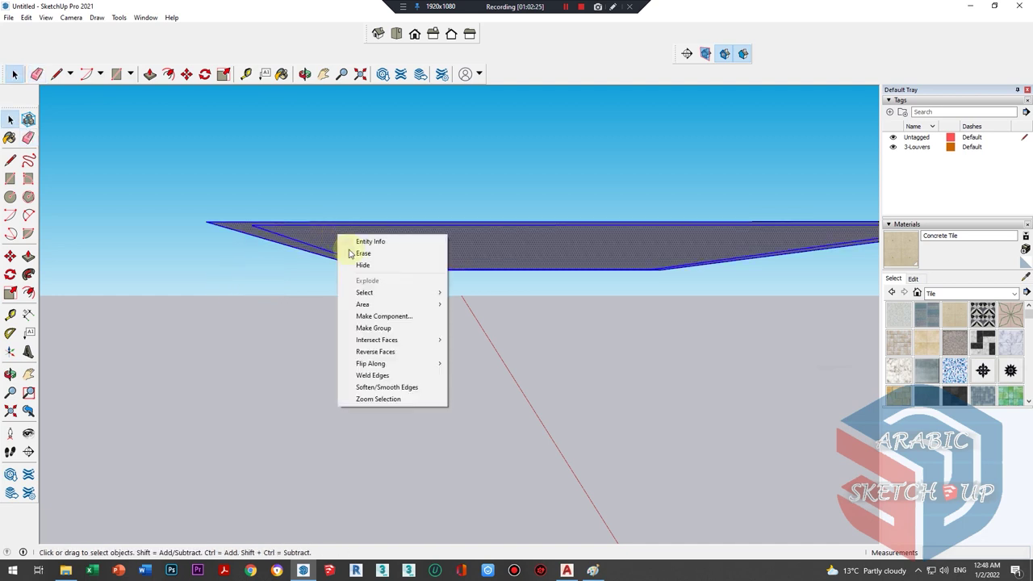
pyautogui.click(369, 330)
# - Begin another line at the roof corner, orbit around the slab, then cancel it
pyautogui.click(10, 160)
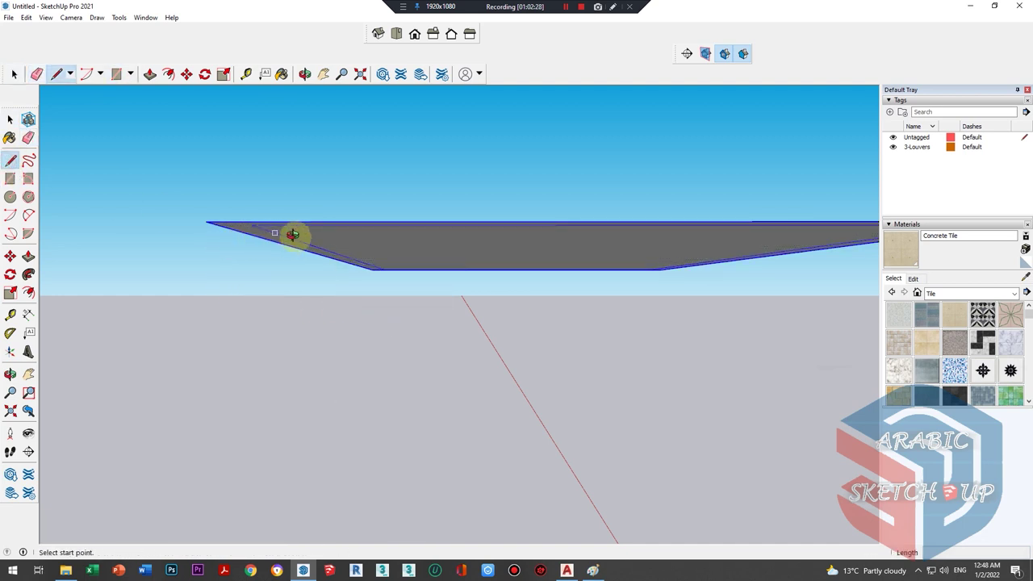
pyautogui.moveTo(292, 234)
pyautogui.mouseDown(button='middle')
pyautogui.moveTo(357, 244)
pyautogui.moveTo(230, 226)
pyautogui.mouseUp(button='middle')
pyautogui.click(232, 222)
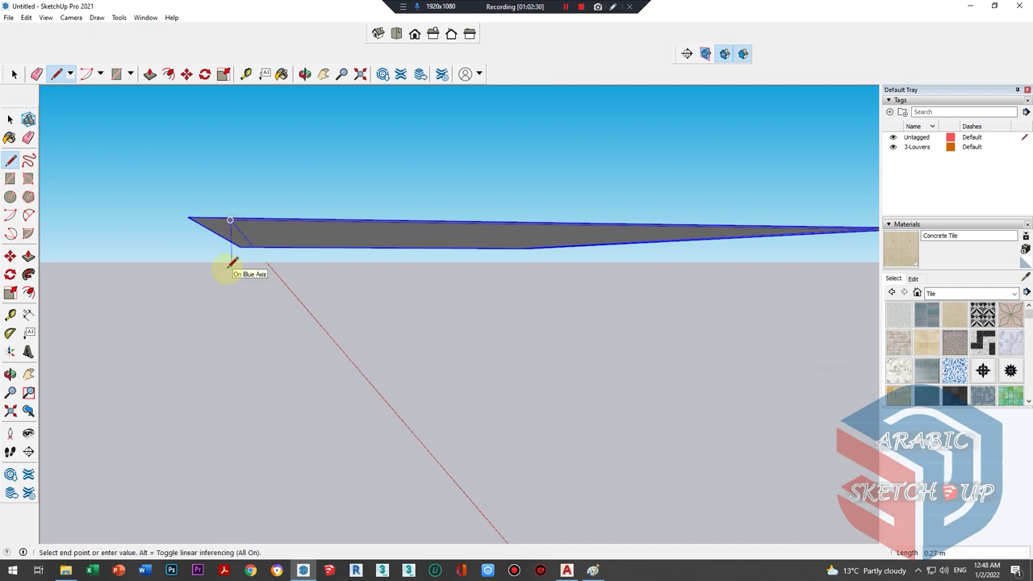
pyautogui.moveTo(230, 273); pyautogui.dragTo(236, 262, button='middle')
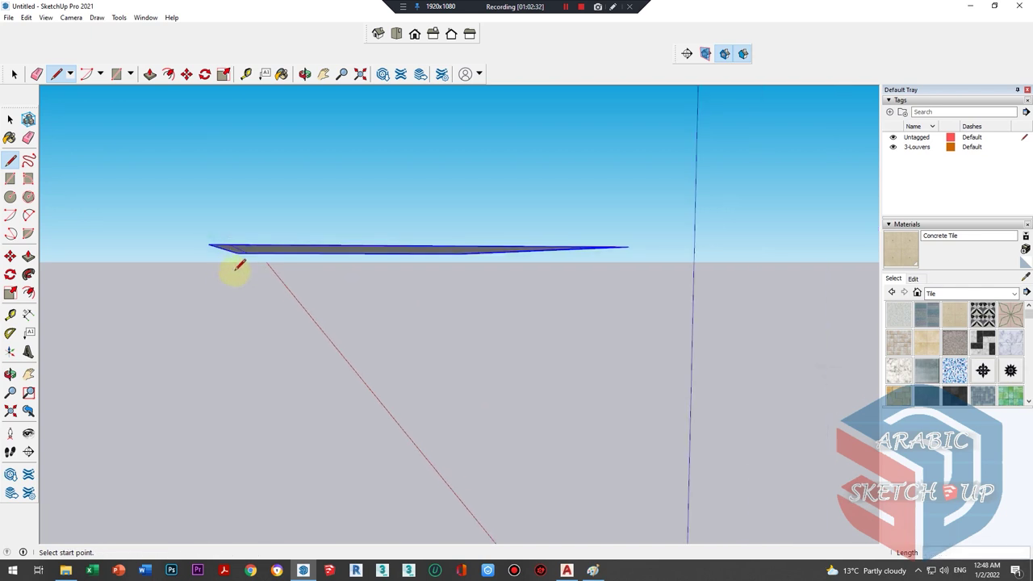
pyautogui.moveTo(466, 289)
pyautogui.mouseDown(button='middle')
pyautogui.moveTo(588, 235)
pyautogui.moveTo(425, 306)
pyautogui.moveTo(468, 224)
pyautogui.moveTo(290, 240)
pyautogui.mouseUp(button='middle')
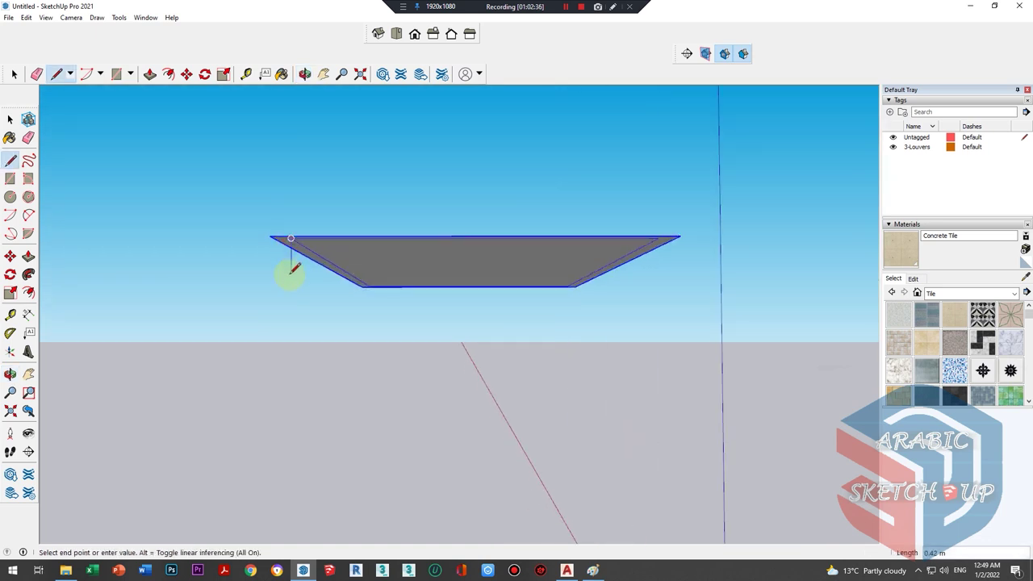
pyautogui.press('space')
# - Show the model in Left view with Parallel Projection
pyautogui.click(415, 34)
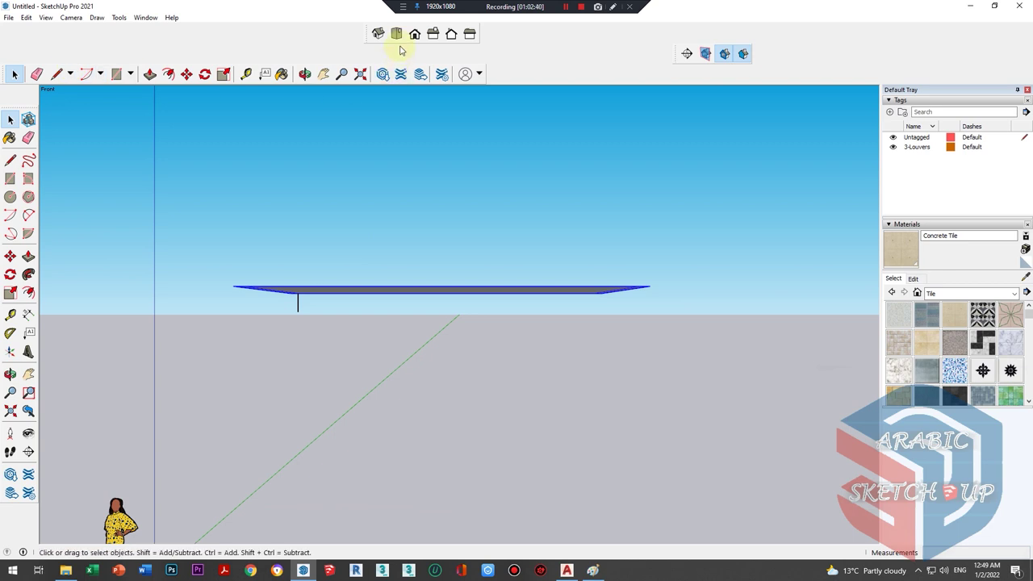
pyautogui.click(432, 34)
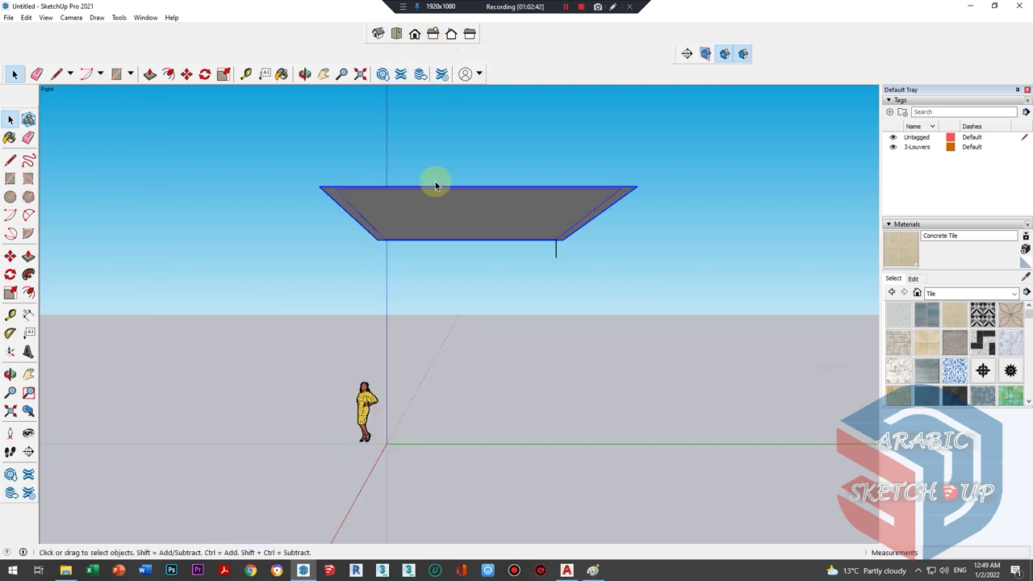
pyautogui.scroll(2, 610, 259)
pyautogui.click(448, 38)
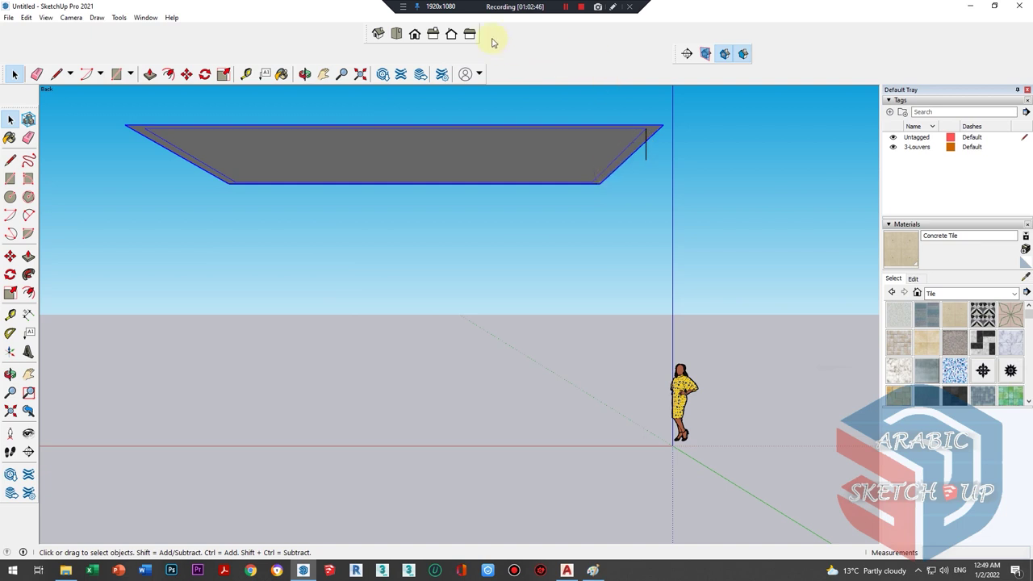
pyautogui.click(470, 35)
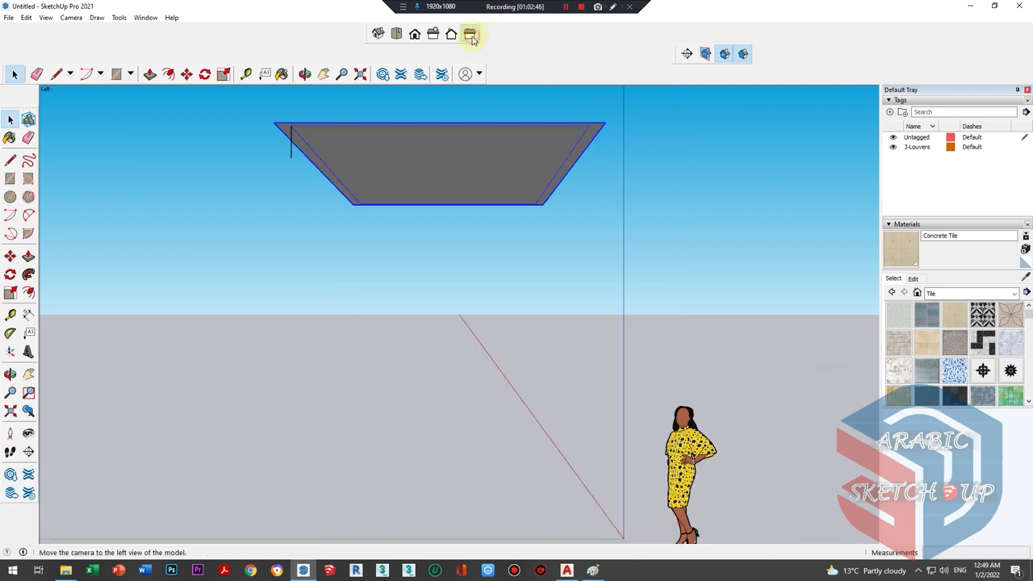
pyautogui.click(71, 16)
pyautogui.click(73, 70)
pyautogui.scroll(2, 323, 173)
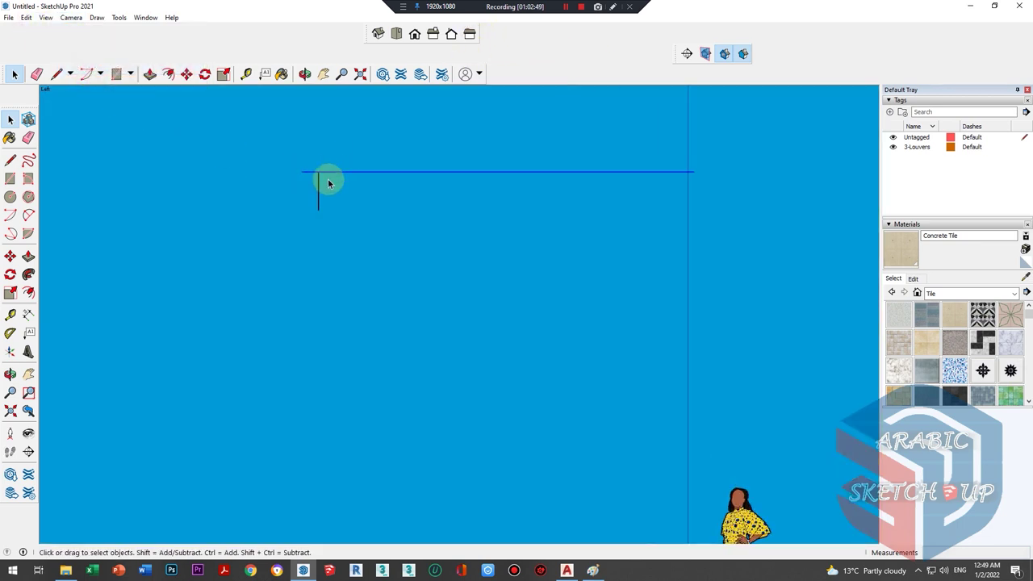
pyautogui.scroll(2, 325, 182)
pyautogui.scroll(1, 323, 180)
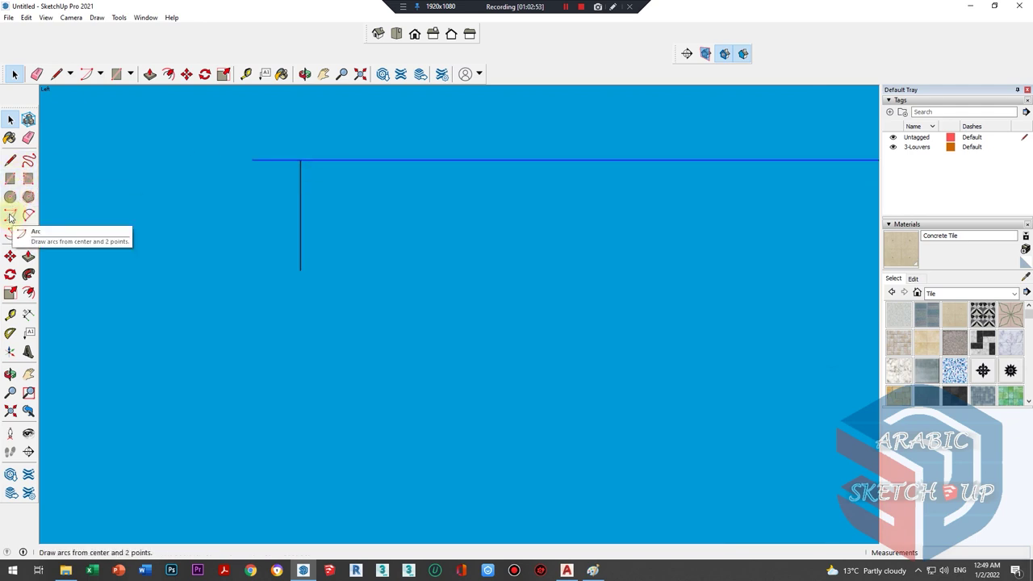
# - Draw a guide arc centred on the roof edge, dismissing the segment-count warning
pyautogui.click(10, 215)
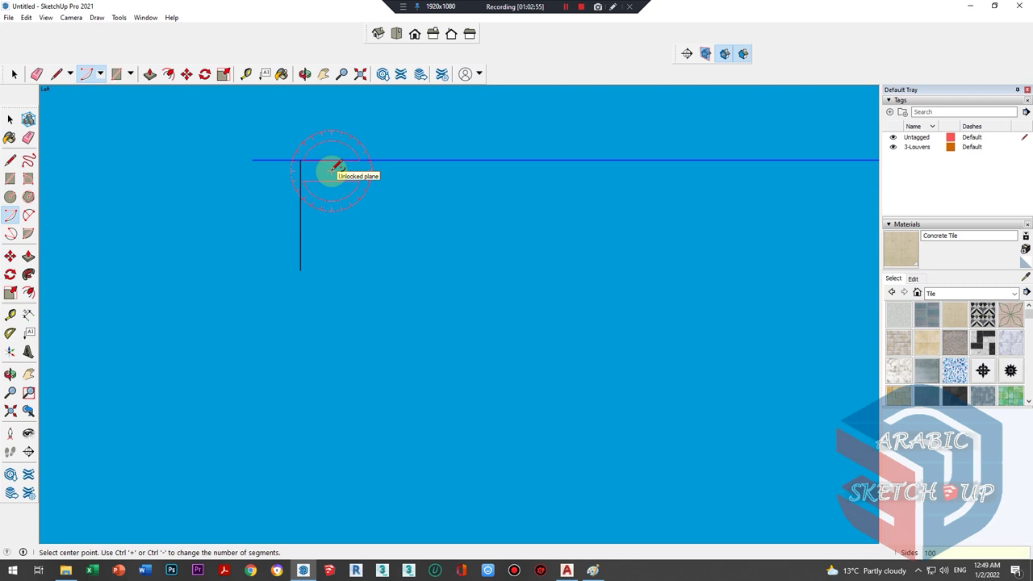
pyautogui.click(300, 160)
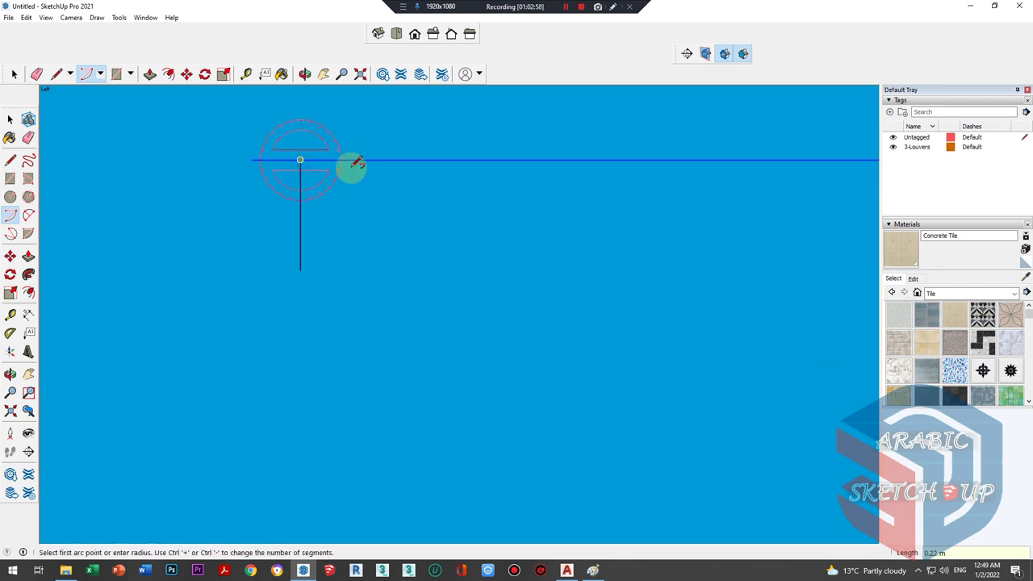
pyautogui.click(299, 208)
pyautogui.click(356, 159)
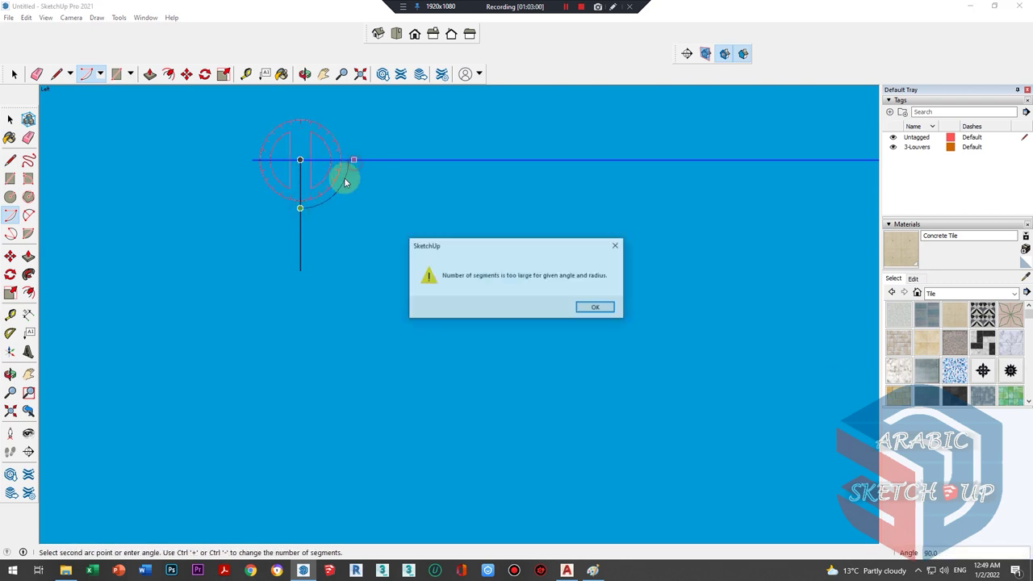
pyautogui.click(585, 309)
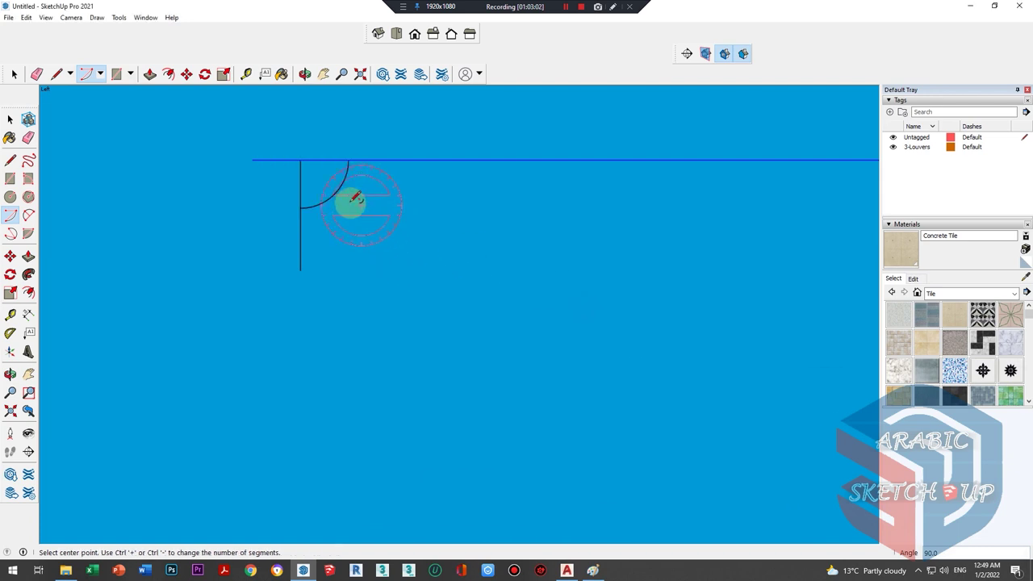
pyautogui.scroll(1, 347, 203)
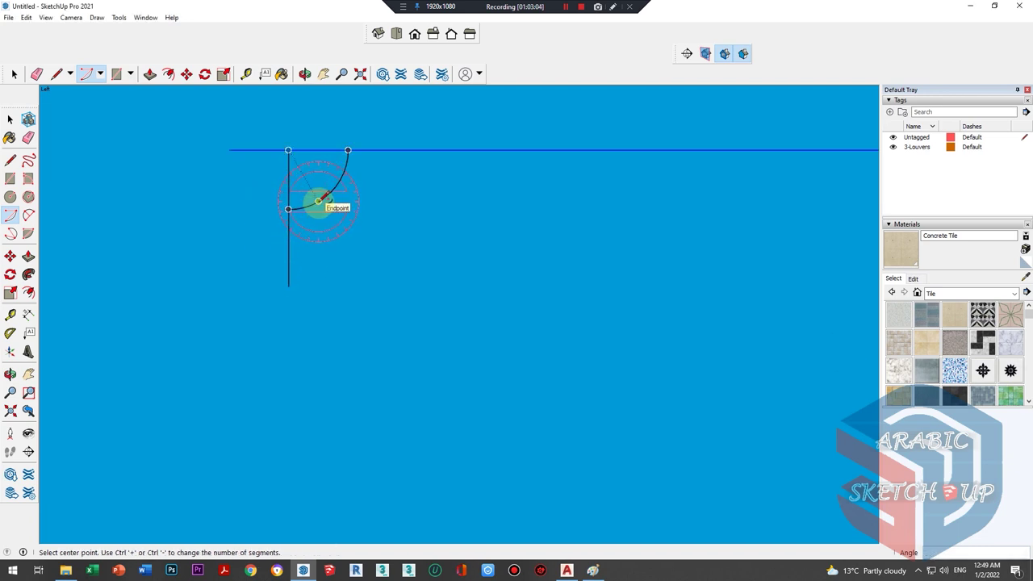
# - Draw the L-shaped profile outline down from the arc's end, closing it into a face
pyautogui.click(10, 159)
pyautogui.click(303, 209)
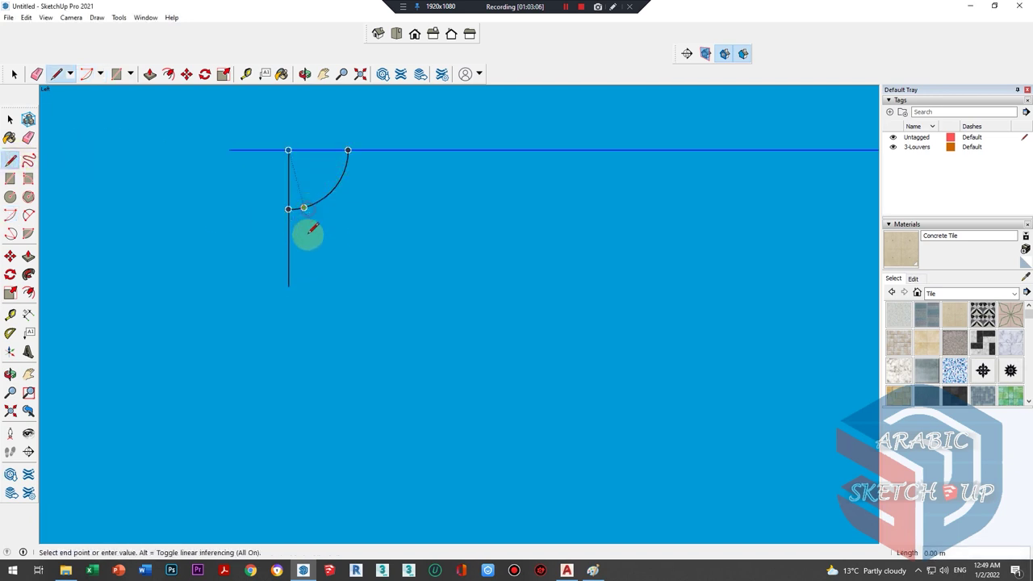
pyautogui.click(304, 251)
pyautogui.click(333, 251)
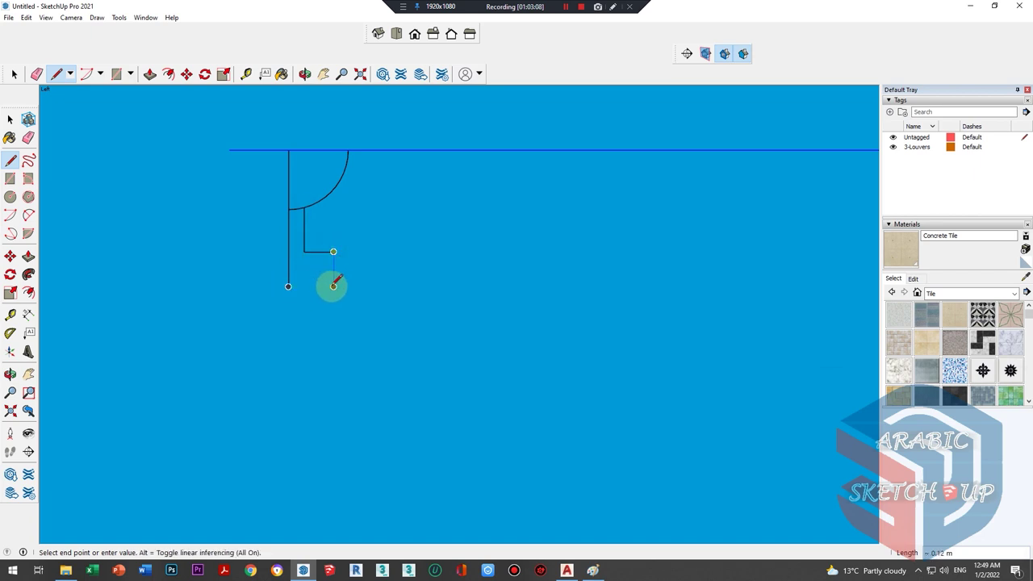
pyautogui.click(333, 286)
pyautogui.click(289, 286)
pyautogui.scroll(2, 329, 231)
pyautogui.press('space')
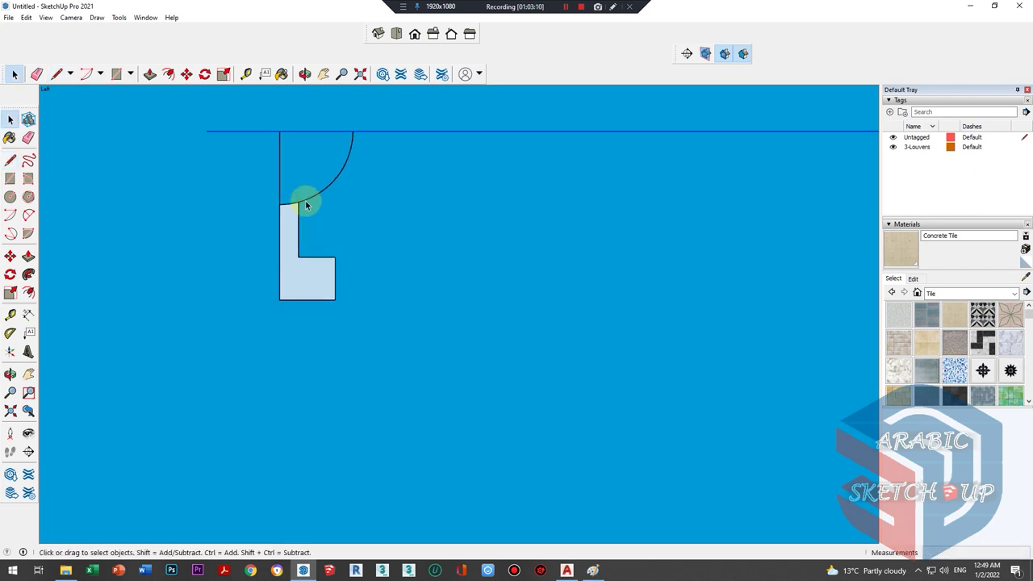
# - Delete the arc and draw a slanted line from the roof edge down to the profile
pyautogui.click(330, 186)
pyautogui.press('Delete')
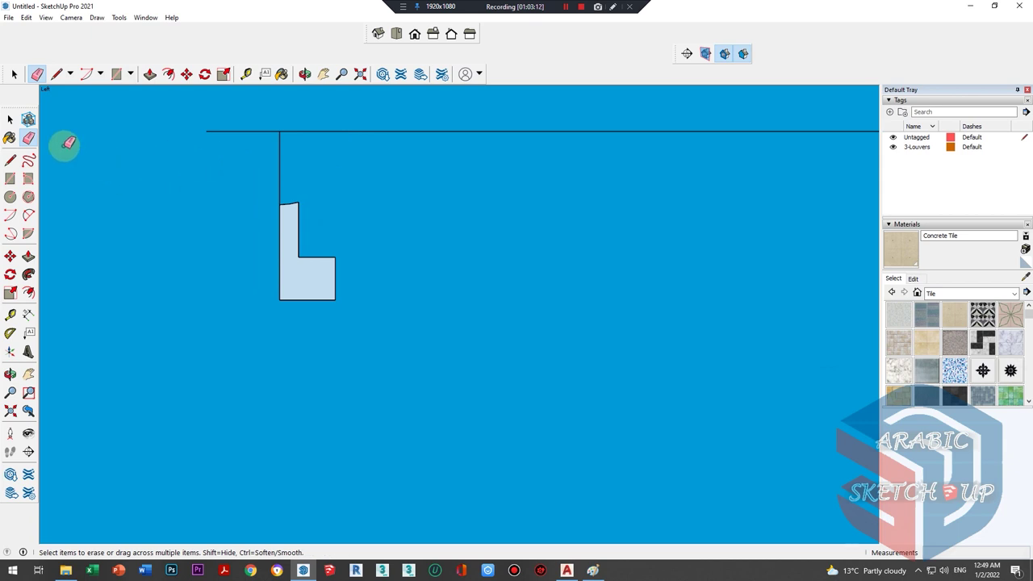
pyautogui.click(10, 160)
pyautogui.click(335, 130)
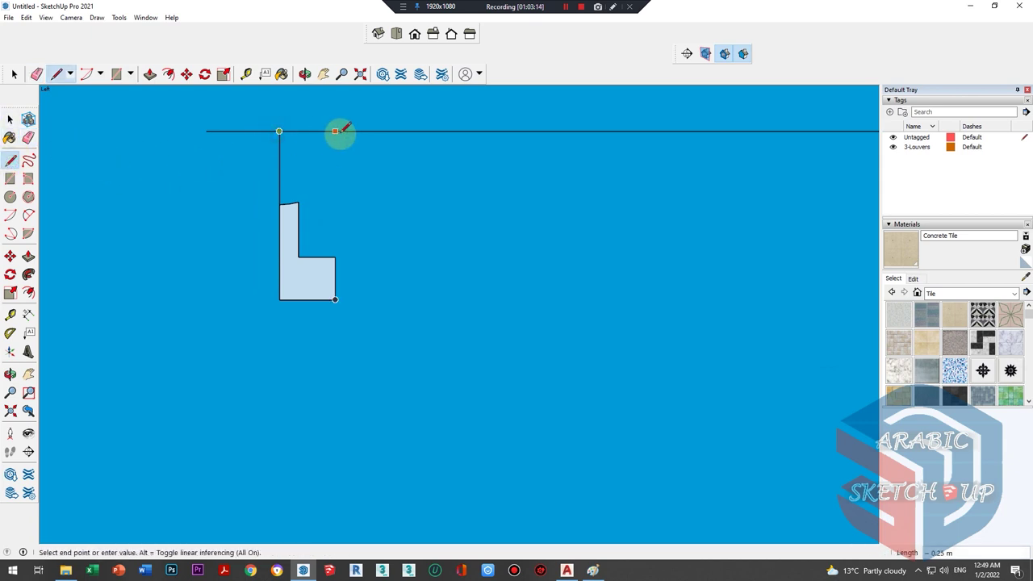
pyautogui.click(298, 202)
pyautogui.scroll(1, 311, 162)
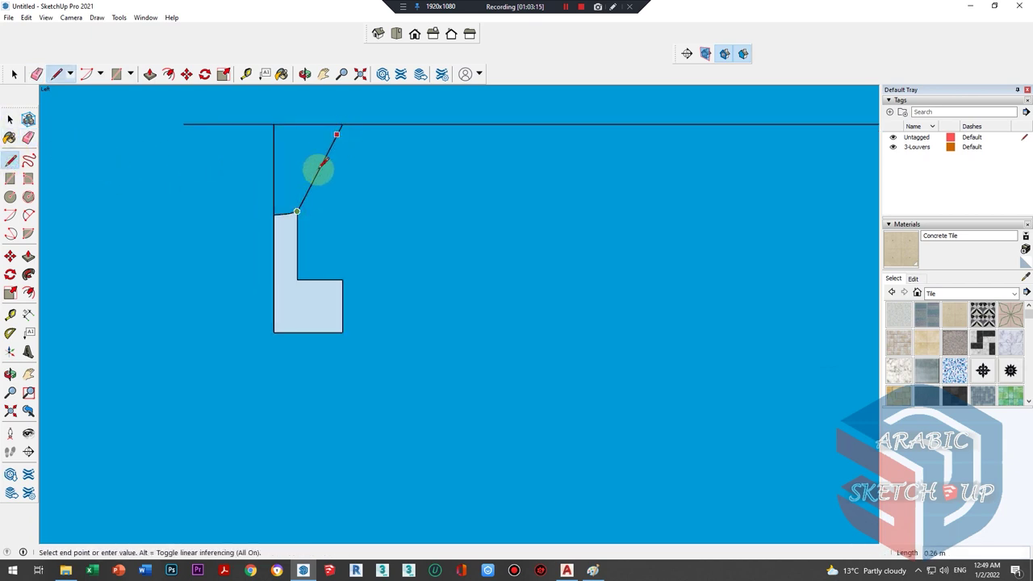
pyautogui.click(275, 213)
pyautogui.click(275, 123)
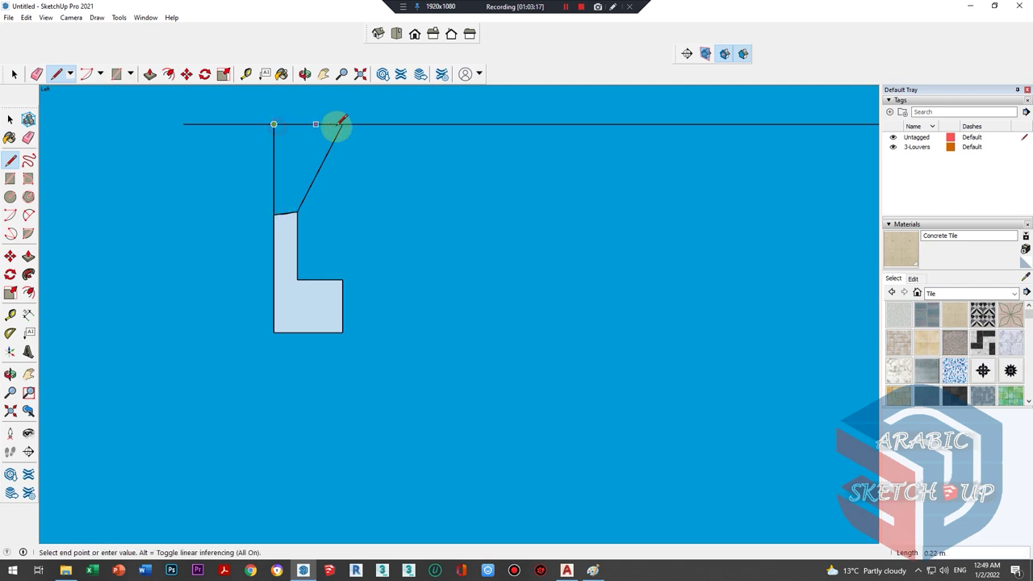
pyautogui.moveTo(347, 122); pyautogui.dragTo(302, 180, button='middle')
# - Erase the extra edge under the roof
pyautogui.moveTo(318, 224); pyautogui.dragTo(325, 208)
pyautogui.press('l')
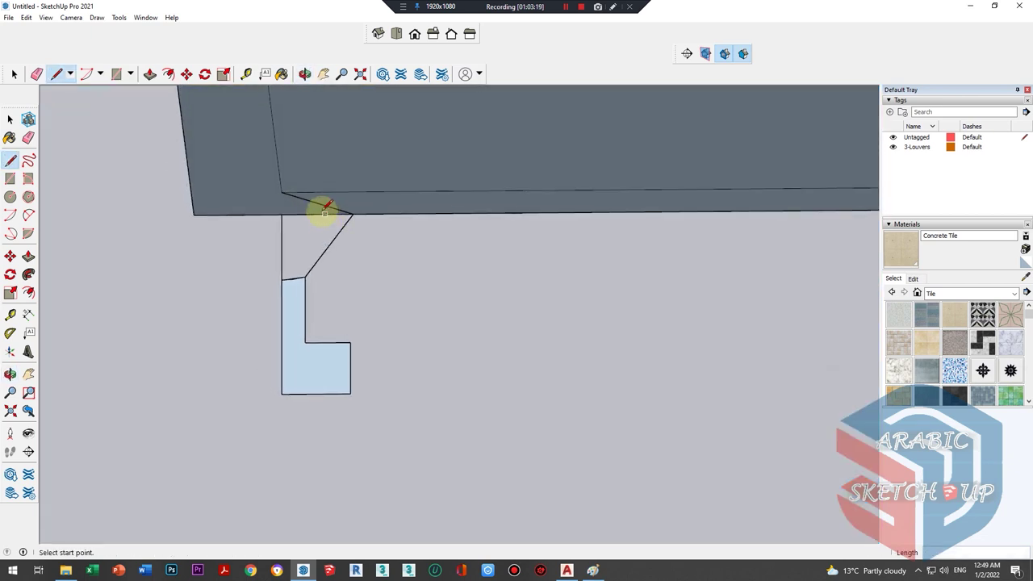
pyautogui.press('r')
pyautogui.click(307, 200)
pyautogui.press('e')
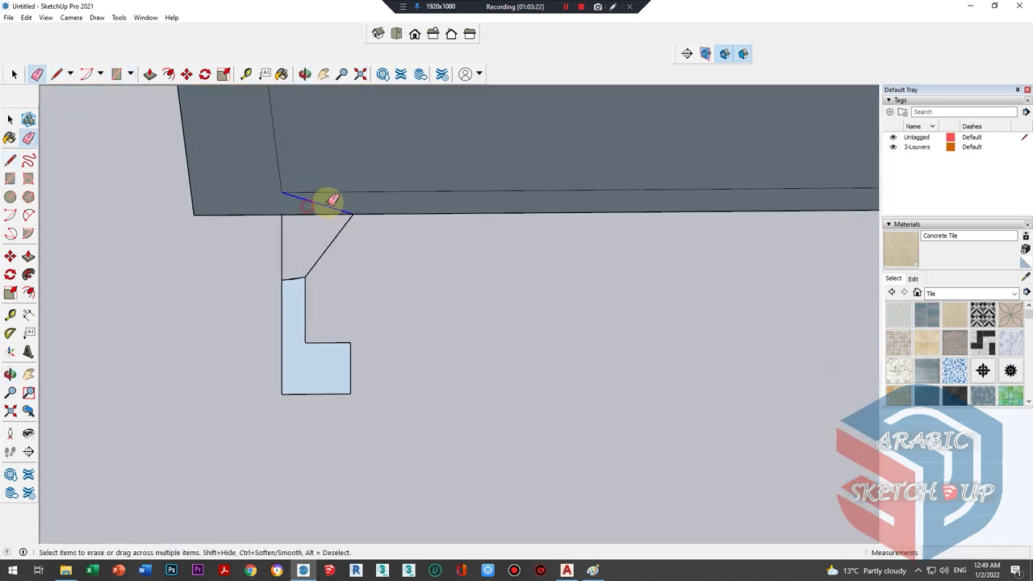
pyautogui.moveTo(327, 201)
pyautogui.mouseDown(button='middle')
pyautogui.moveTo(429, 203)
pyautogui.moveTo(527, 166)
pyautogui.moveTo(370, 256)
pyautogui.moveTo(219, 131)
pyautogui.mouseUp(button='middle')
pyautogui.click(369, 256)
# - Draw edges across the profile top and up to the slab corner, closing the face, then view from Left
pyautogui.click(14, 163)
pyautogui.click(11, 162)
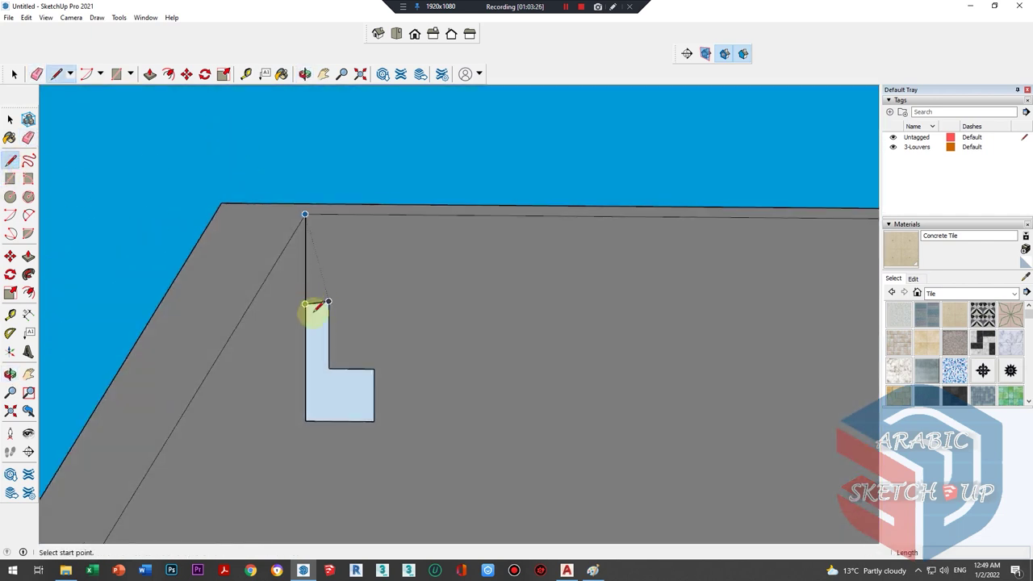
pyautogui.click(328, 303)
pyautogui.click(373, 214)
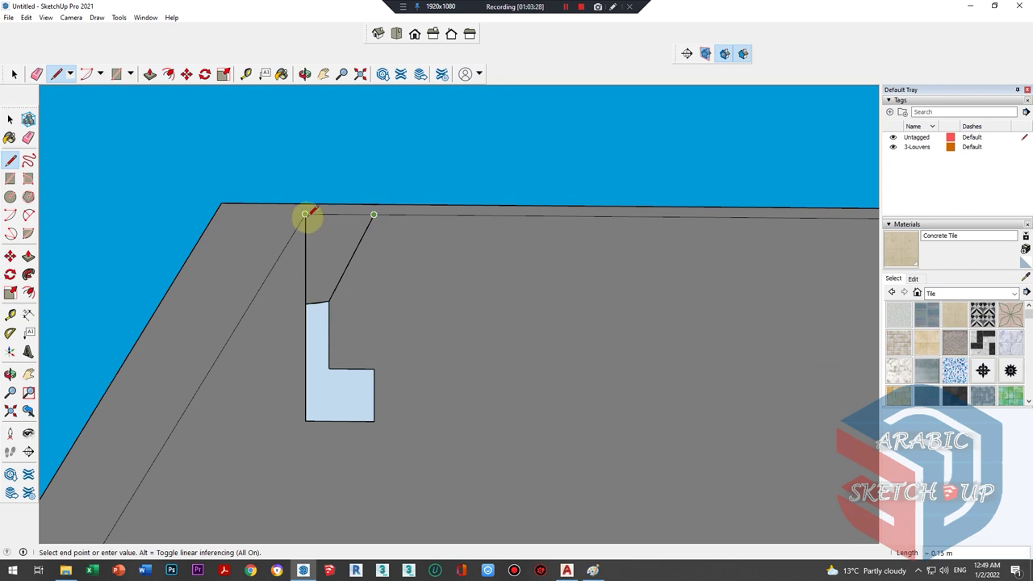
pyautogui.click(306, 215)
pyautogui.moveTo(346, 285)
pyautogui.mouseDown(button='middle')
pyautogui.moveTo(214, 309)
pyautogui.moveTo(368, 137)
pyautogui.mouseUp(button='middle')
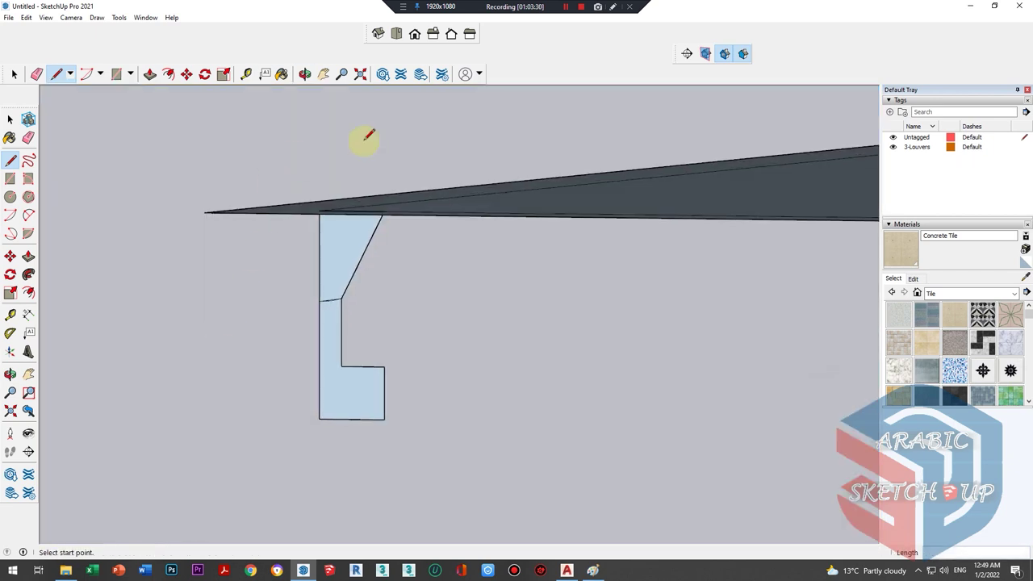
pyautogui.click(468, 34)
pyautogui.scroll(3, 482, 295)
pyautogui.press('e')
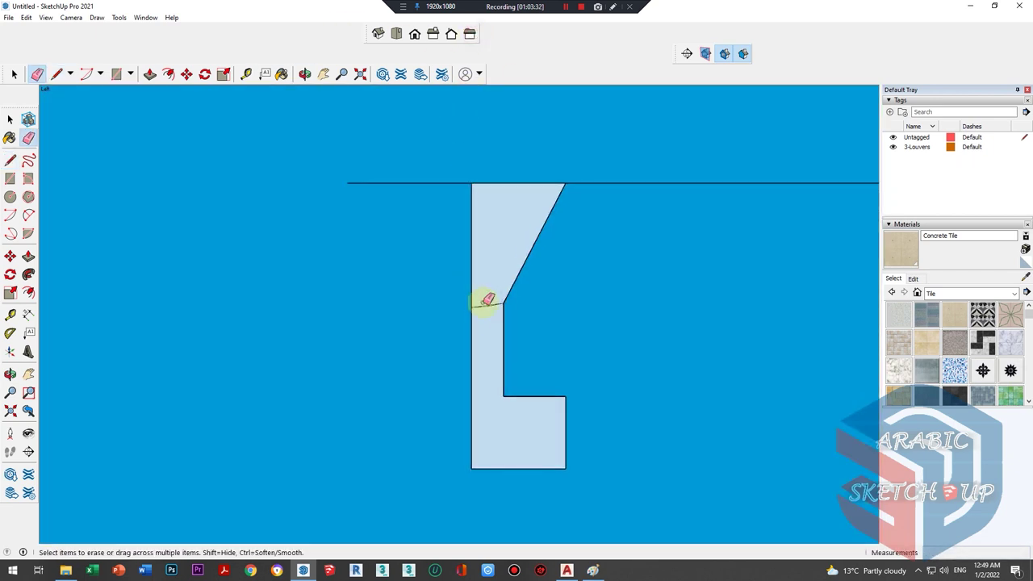
# - Cut a rounded notch between the slanted and vertical edges with a 2 Point Arc
pyautogui.click(11, 215)
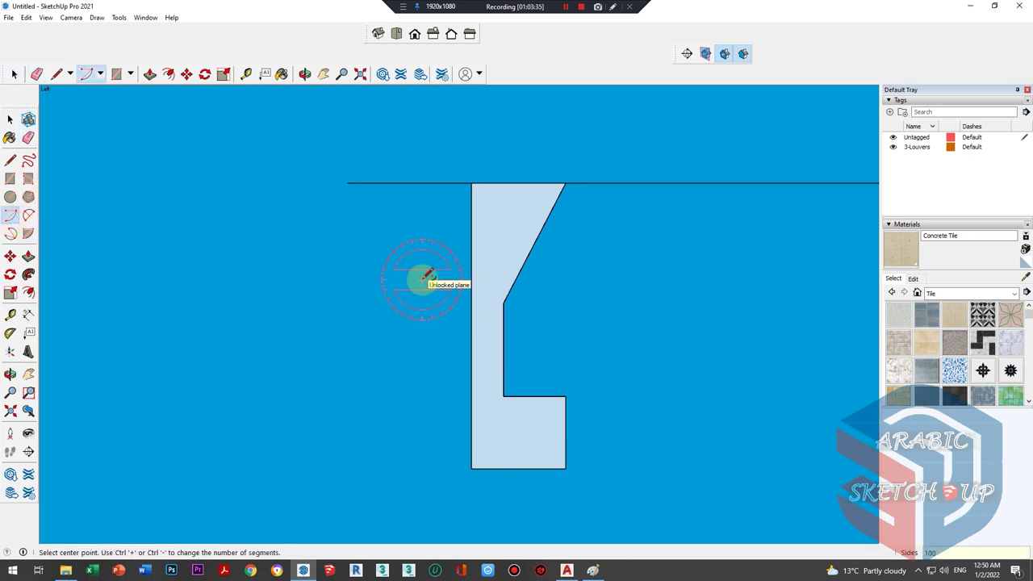
pyautogui.click(524, 260)
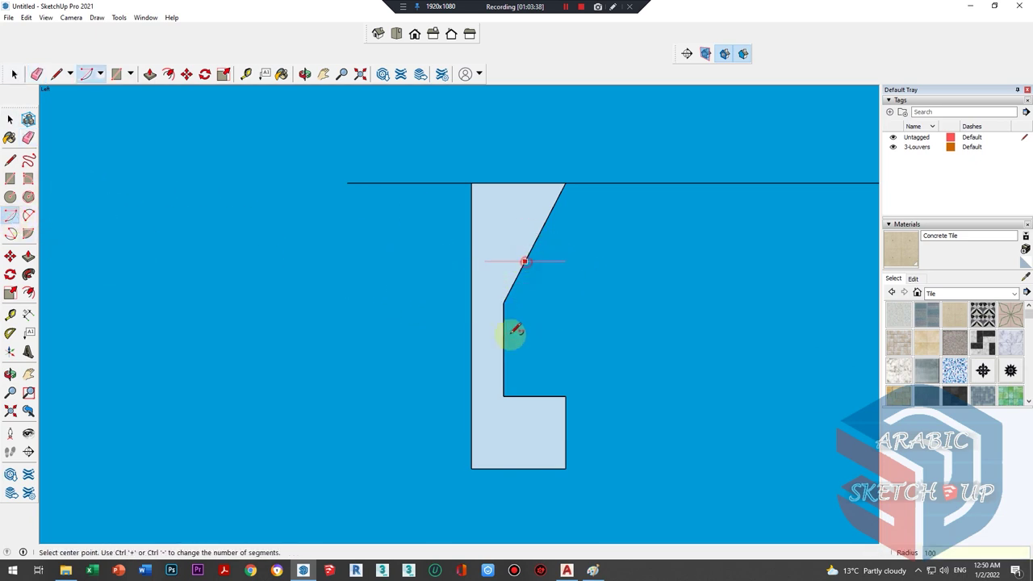
pyautogui.click(503, 359)
pyautogui.press('Escape')
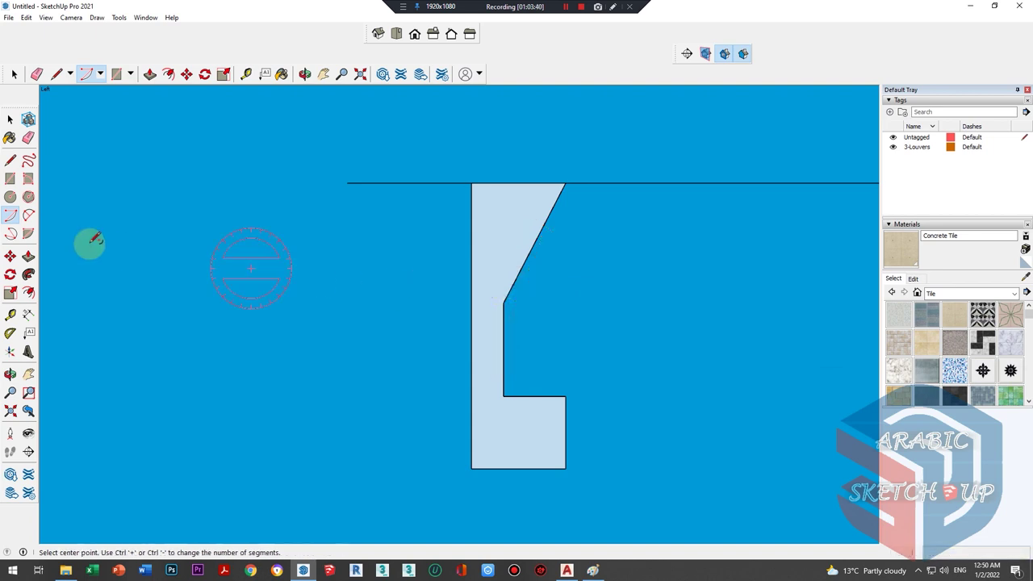
pyautogui.click(10, 216)
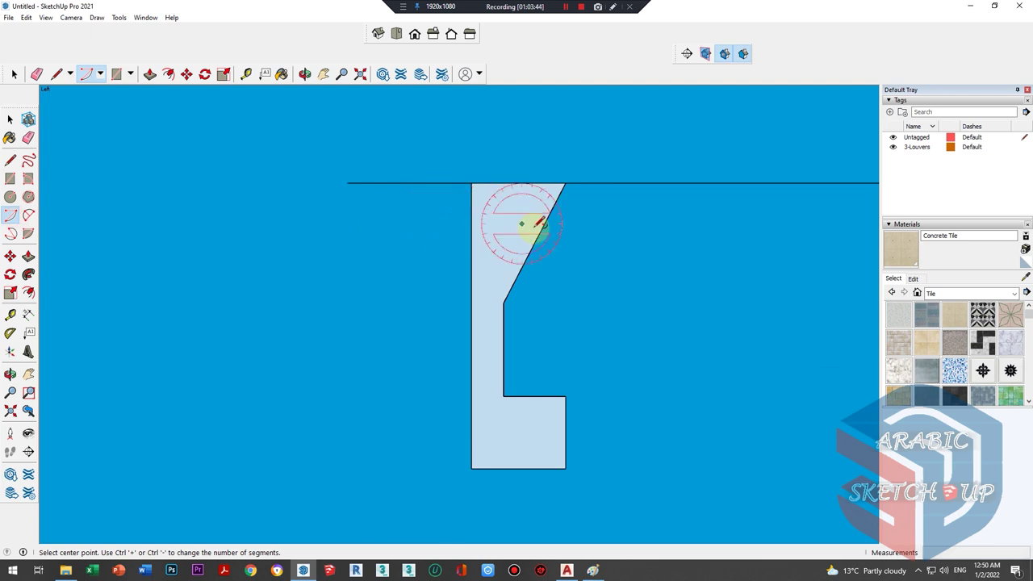
pyautogui.click(28, 215)
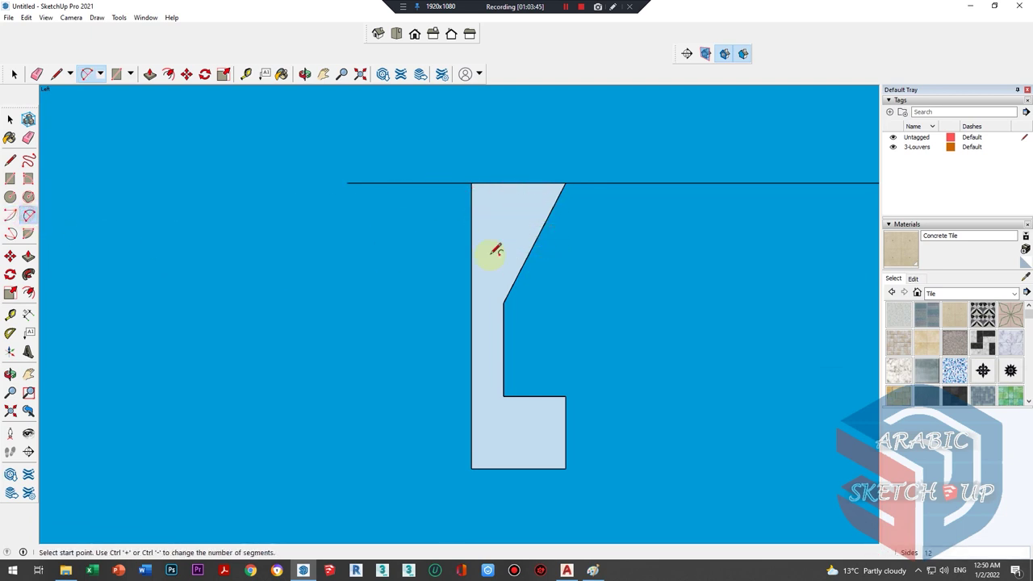
pyautogui.click(534, 242)
pyautogui.click(500, 334)
pyautogui.click(500, 272)
# - Fillet the inner corner and erase the leftover straight edges inside the notch
pyautogui.click(503, 366)
pyautogui.click(505, 395)
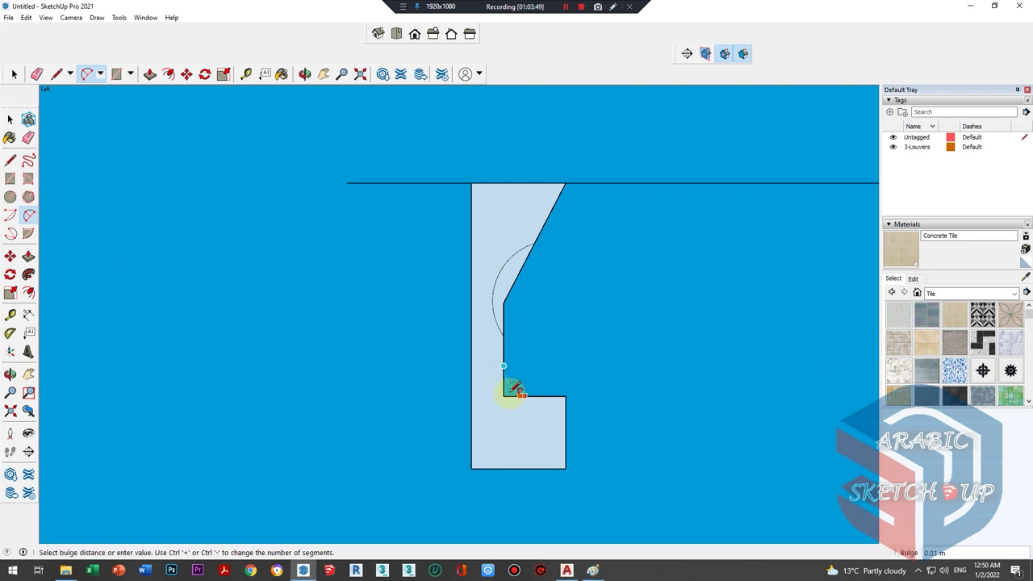
pyautogui.click(519, 386)
pyautogui.scroll(2, 510, 386)
pyautogui.press('e')
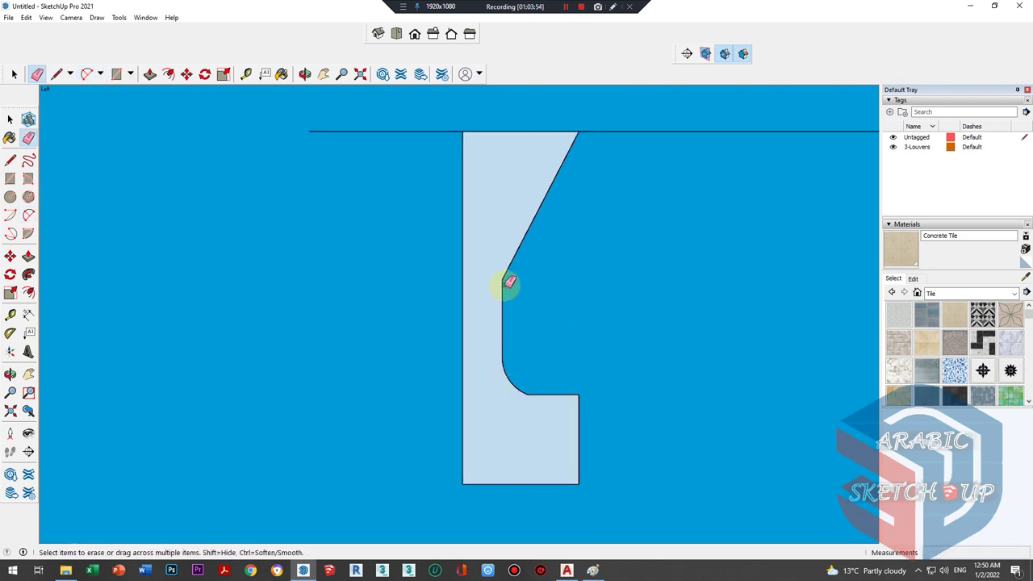
pyautogui.moveTo(520, 259); pyautogui.dragTo(507, 282)
pyautogui.press('space')
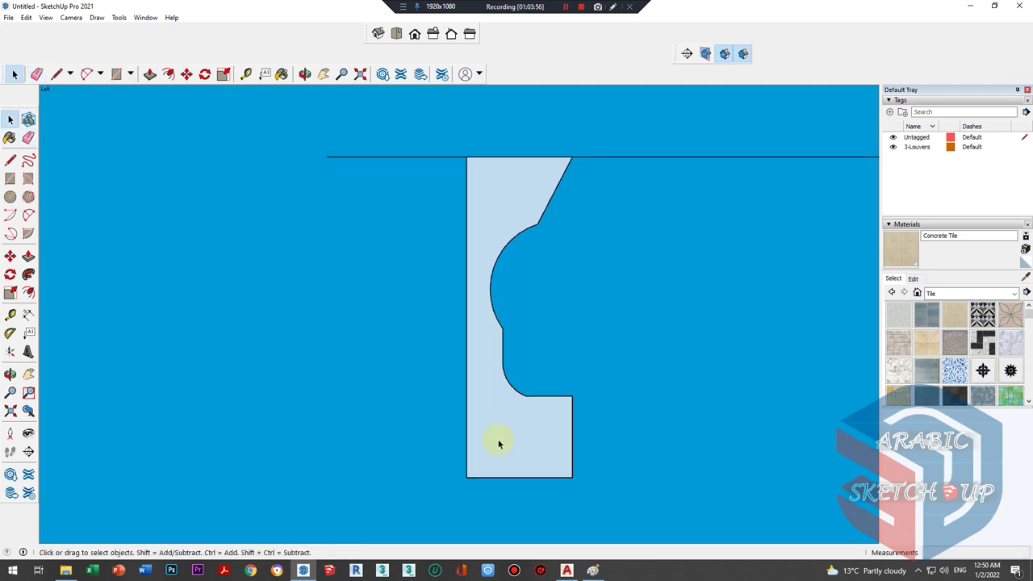
pyautogui.click(498, 442)
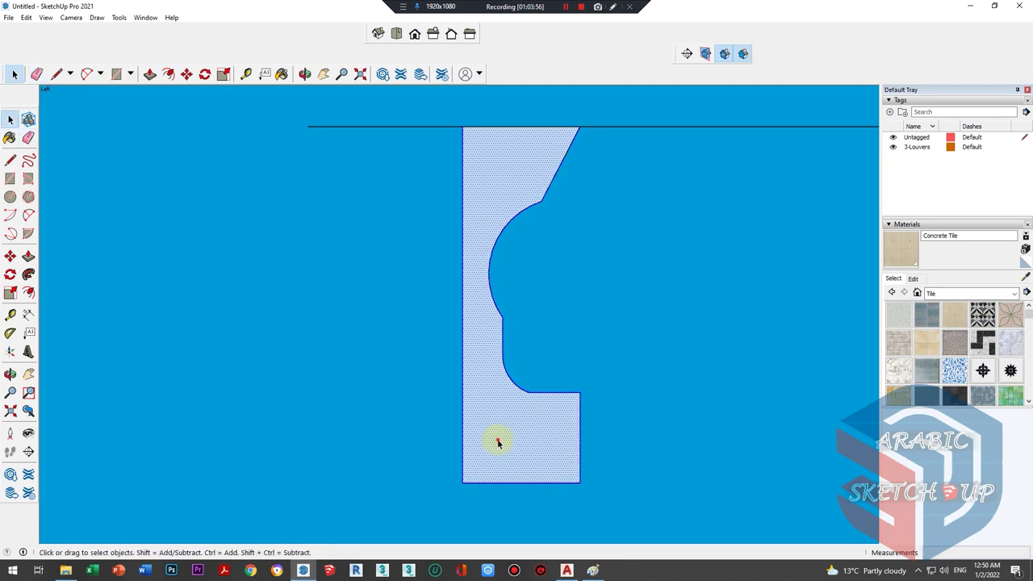
# - Round the profile's bottom-right corner with an arc and erase the cut-off piece
pyautogui.click(29, 215)
pyautogui.click(504, 482)
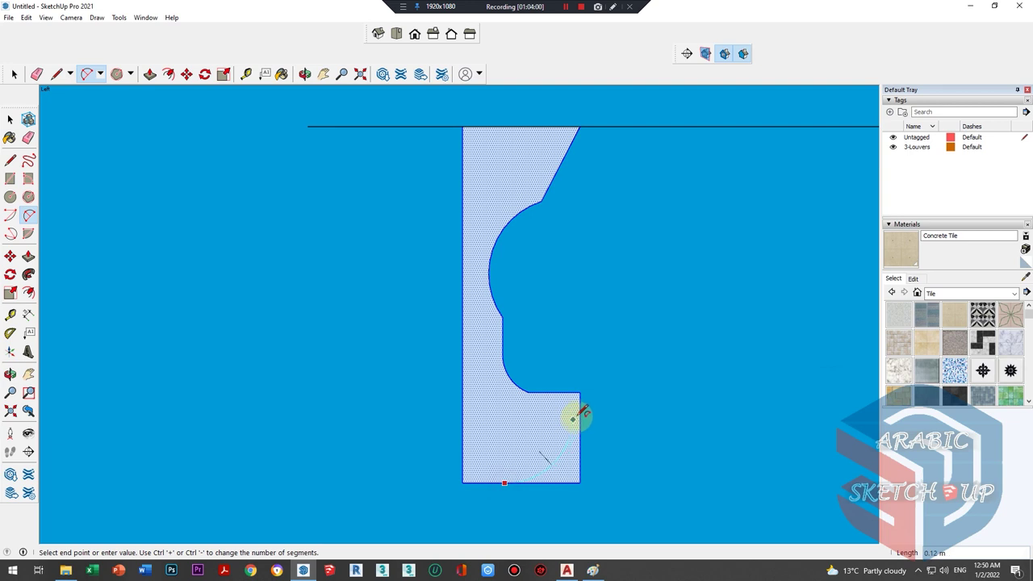
pyautogui.click(578, 415)
pyautogui.click(571, 458)
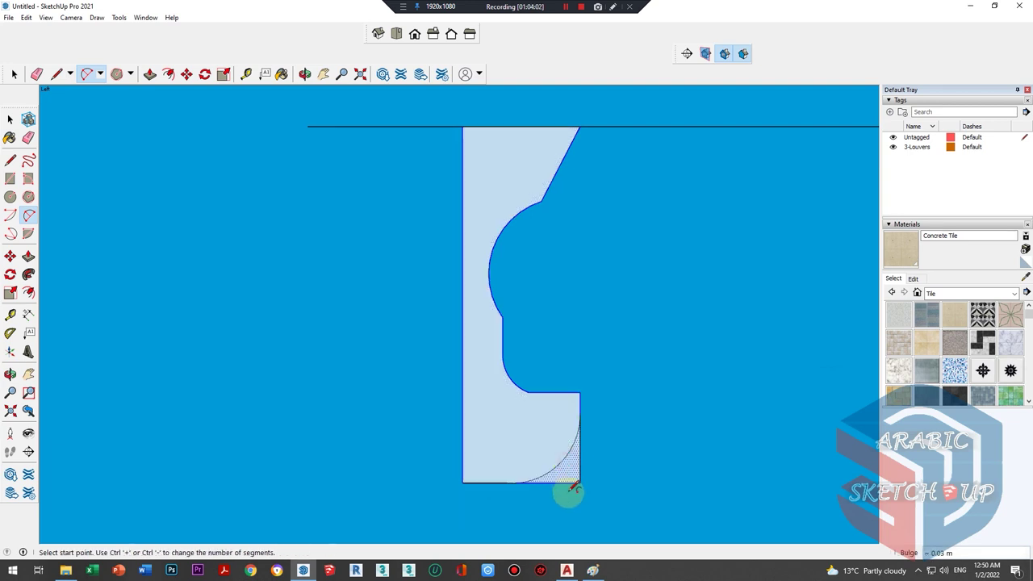
pyautogui.press('e')
pyautogui.click(579, 468)
pyautogui.press('space')
# - Select the whole cornice profile and make it a group
pyautogui.click(537, 433)
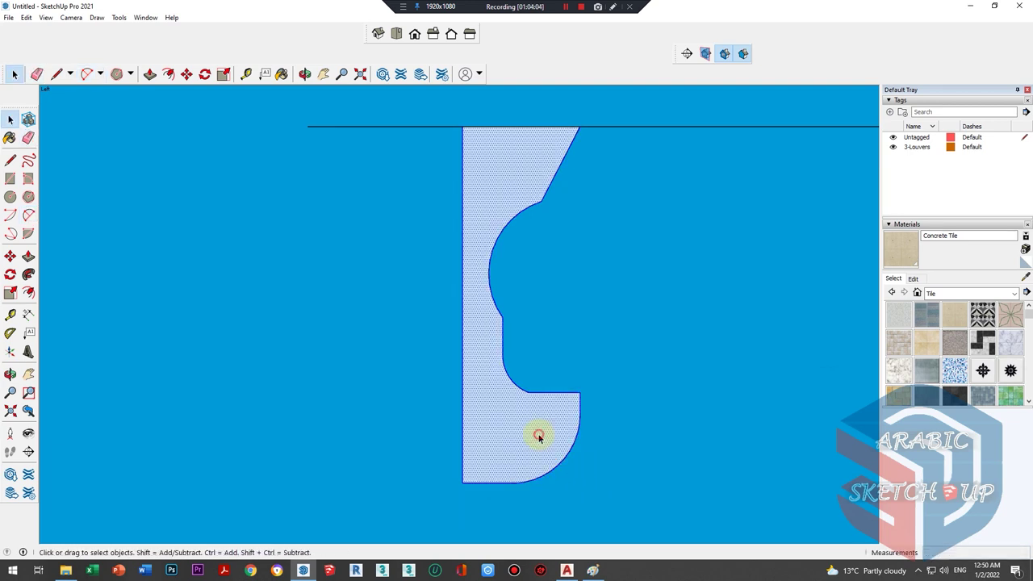
pyautogui.rightClick(538, 436)
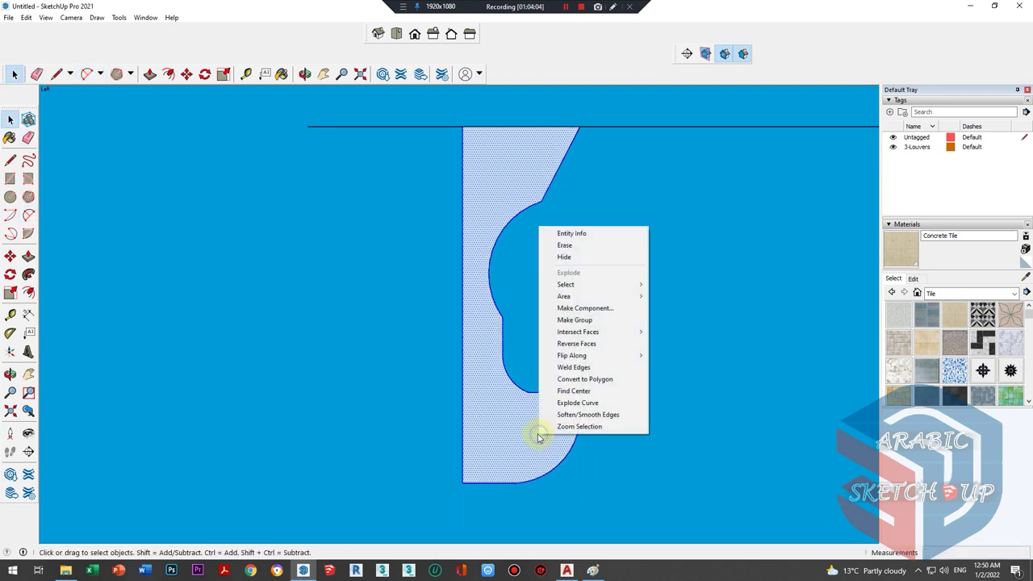
pyautogui.click(573, 320)
pyautogui.scroll(-2, 438, 269)
pyautogui.scroll(-3, 393, 205)
pyautogui.scroll(-1, 392, 205)
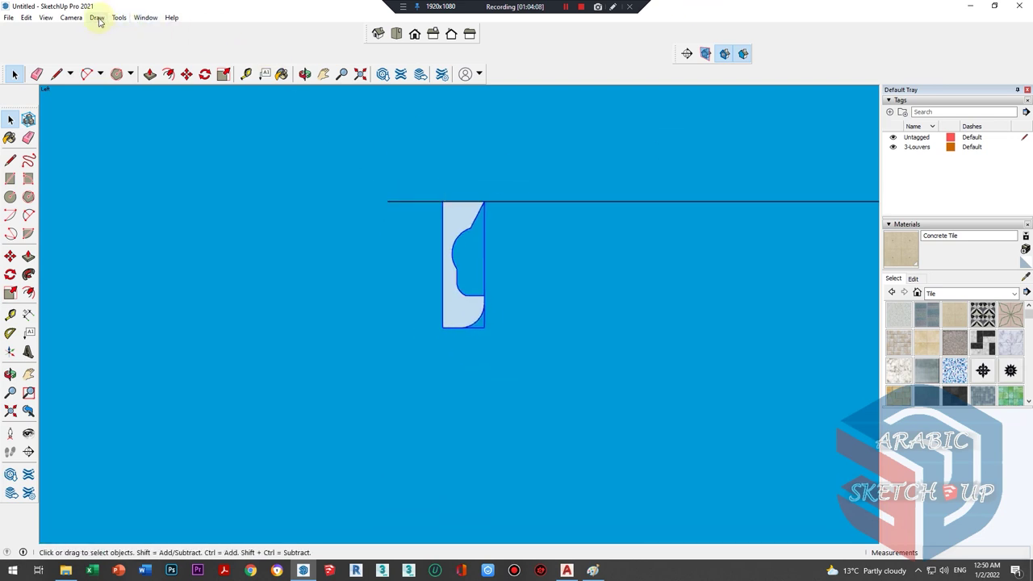
# - Switch back to a perspective view and explode the roof slab group
pyautogui.click(71, 17)
pyautogui.click(111, 92)
pyautogui.moveTo(454, 293)
pyautogui.mouseDown(button='middle')
pyautogui.moveTo(426, 330)
pyautogui.moveTo(414, 299)
pyautogui.mouseUp(button='middle')
pyautogui.scroll(3, 431, 311)
pyautogui.scroll(2, 438, 295)
pyautogui.click(438, 295)
pyautogui.rightClick(439, 297)
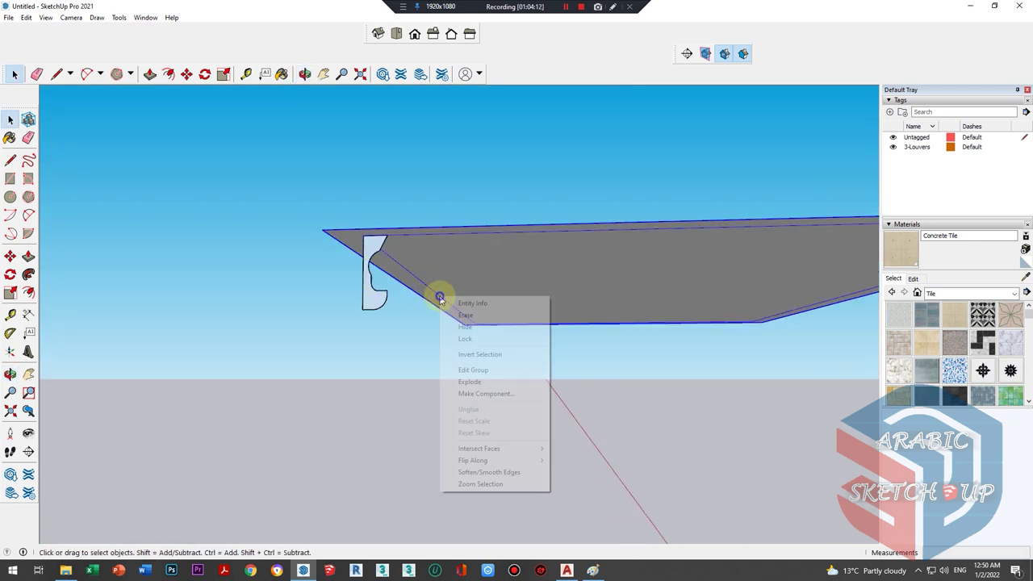
pyautogui.click(461, 382)
# - Select the slab underside's outline edge loop and cut it
pyautogui.click(437, 295)
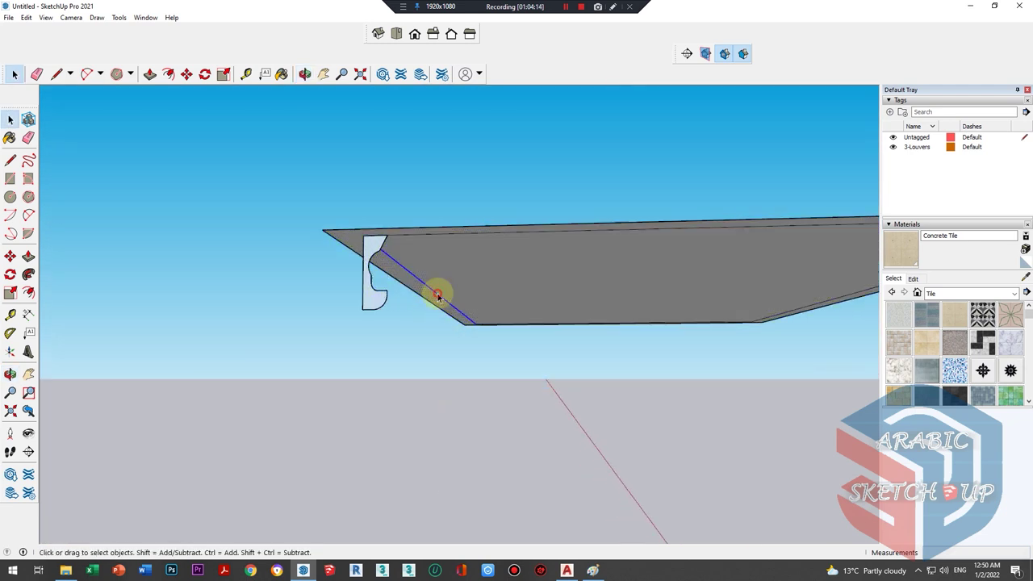
pyautogui.scroll(-2, 428, 286)
pyautogui.keyDown('shift'); pyautogui.click(719, 277); pyautogui.keyUp('shift')
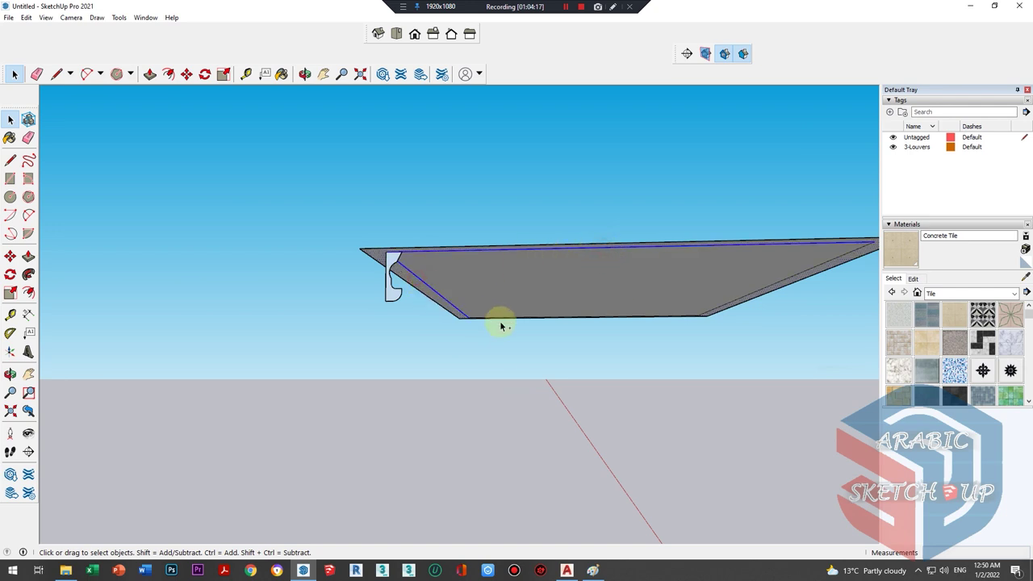
pyautogui.moveTo(789, 282)
pyautogui.mouseDown(button='middle')
pyautogui.moveTo(715, 305)
pyautogui.moveTo(714, 347)
pyautogui.mouseUp(button='middle')
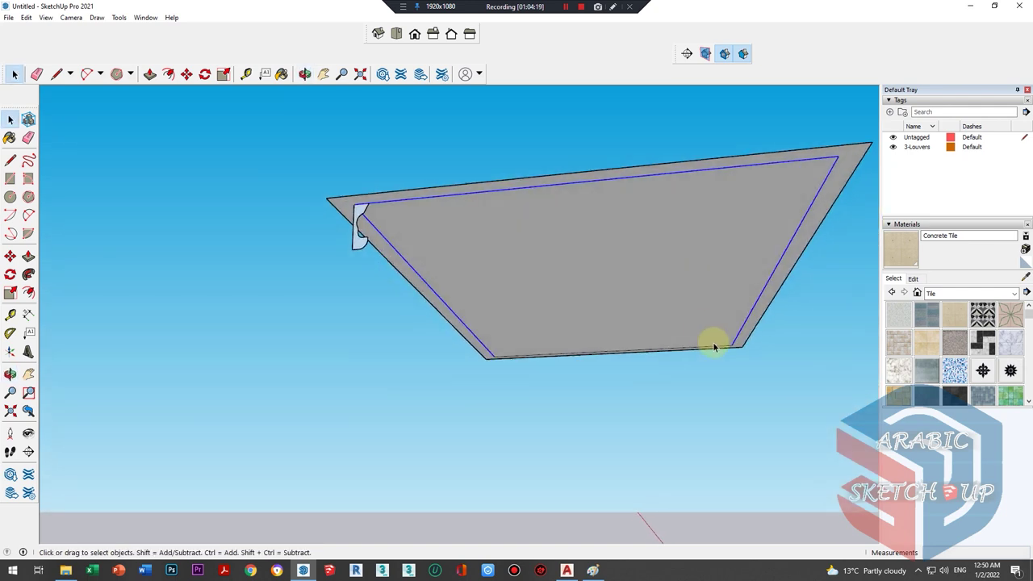
pyautogui.press('Delete')
# - Paste the edge loop in place inside the cornice profile group and Follow Me the profile along it
pyautogui.doubleClick(360, 242)
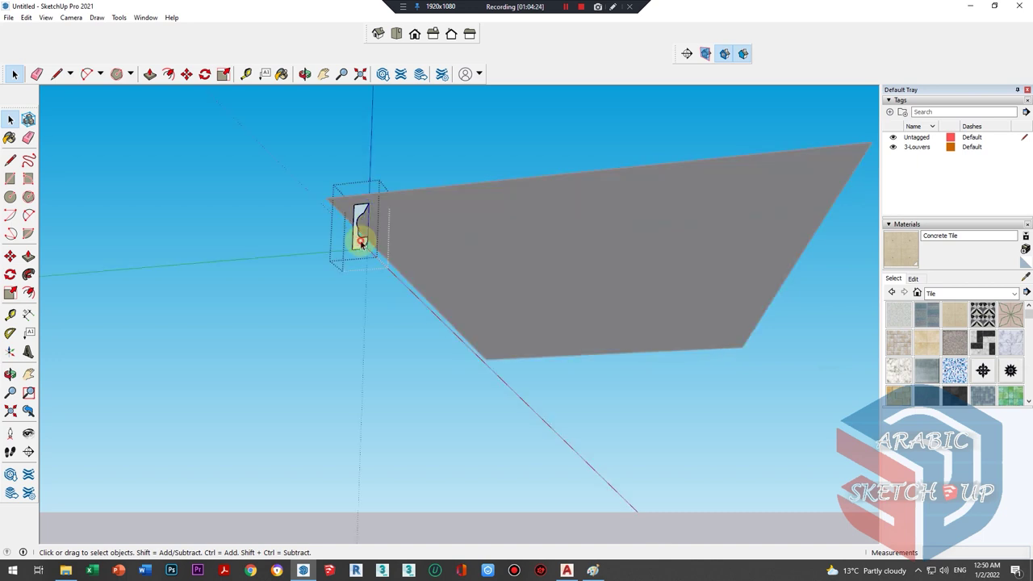
pyautogui.click(31, 18)
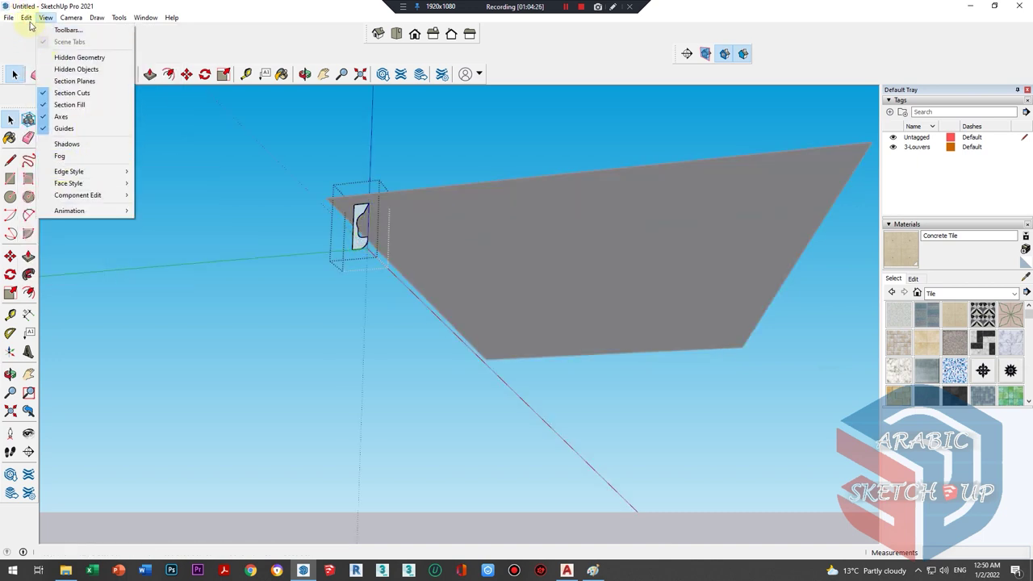
pyautogui.moveTo(55, 116)
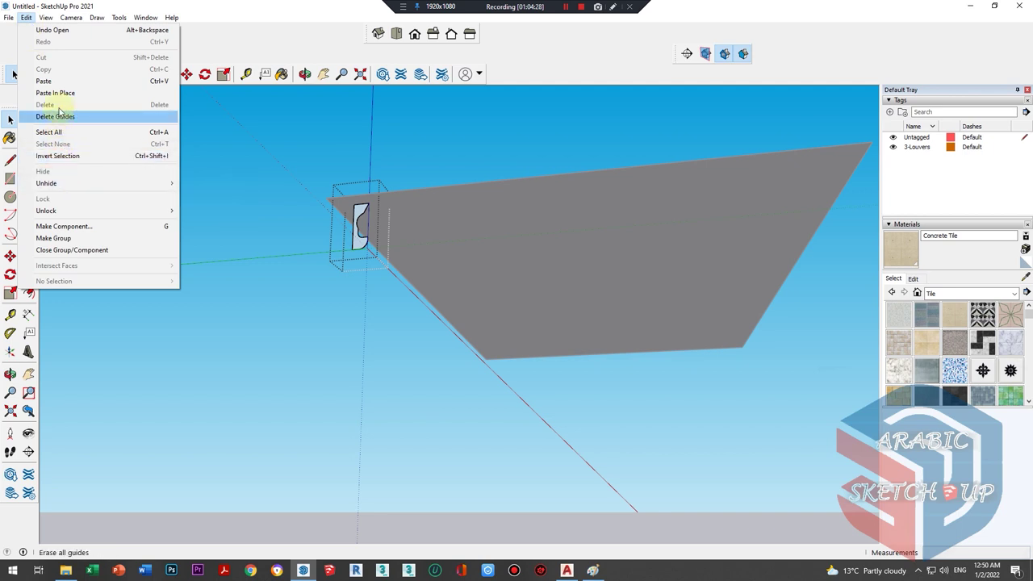
pyautogui.click(56, 93)
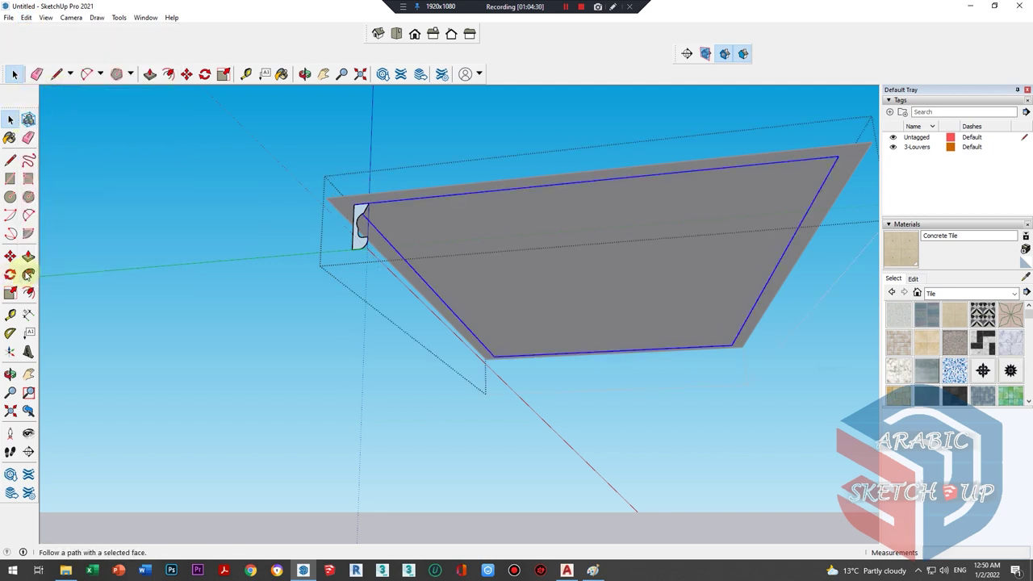
pyautogui.click(27, 275)
pyautogui.click(359, 232)
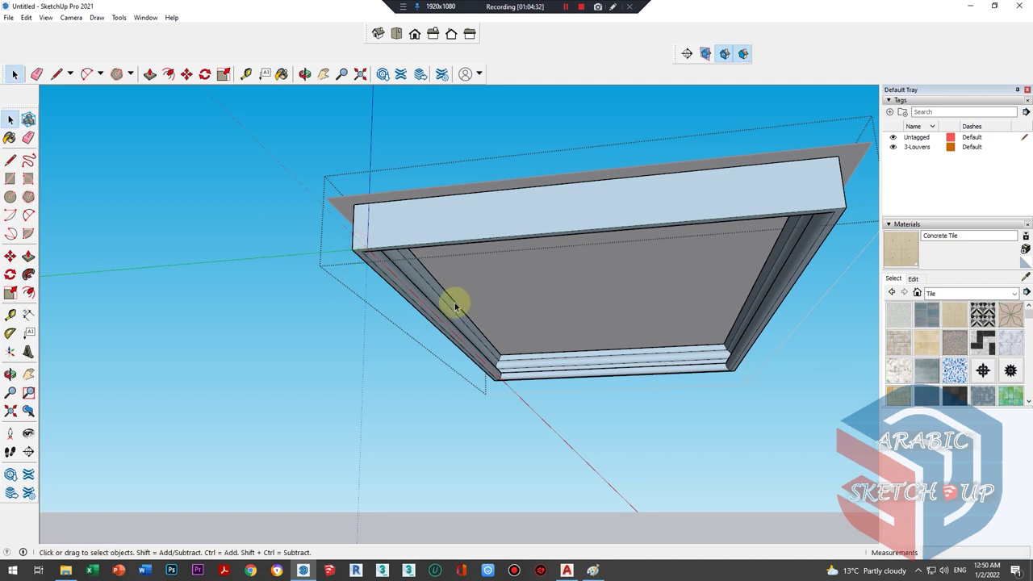
pyautogui.click(7, 18)
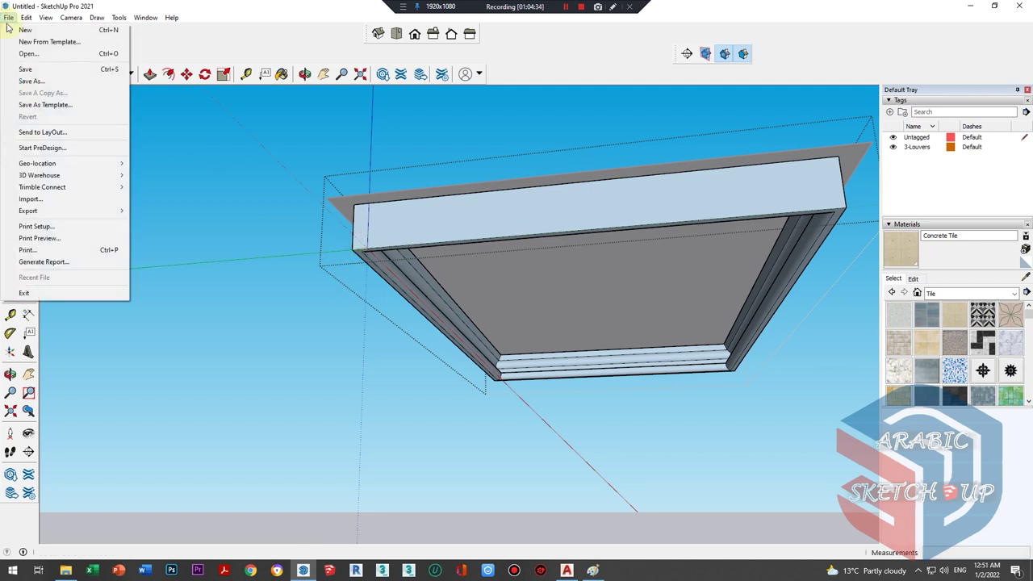
# - Leave the profile group and unhide all hidden geometry to reveal the building
pyautogui.click(215, 204)
pyautogui.click(200, 173)
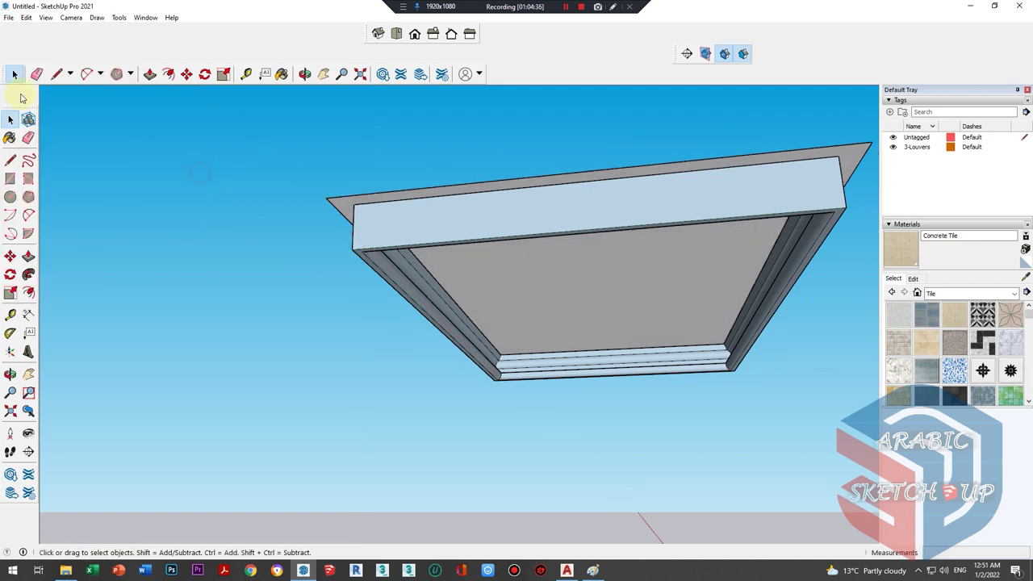
pyautogui.click(7, 18)
pyautogui.moveTo(46, 183)
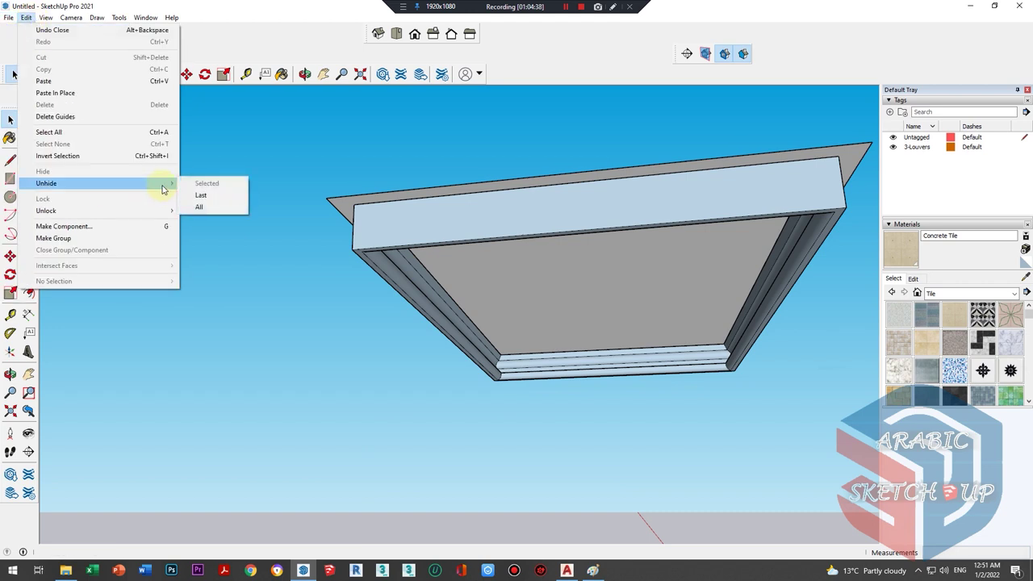
pyautogui.click(225, 208)
pyautogui.moveTo(225, 209); pyautogui.dragTo(353, 288, button='middle')
# - Move the roof group straight down along the blue axis onto the wall tops
pyautogui.click(403, 279)
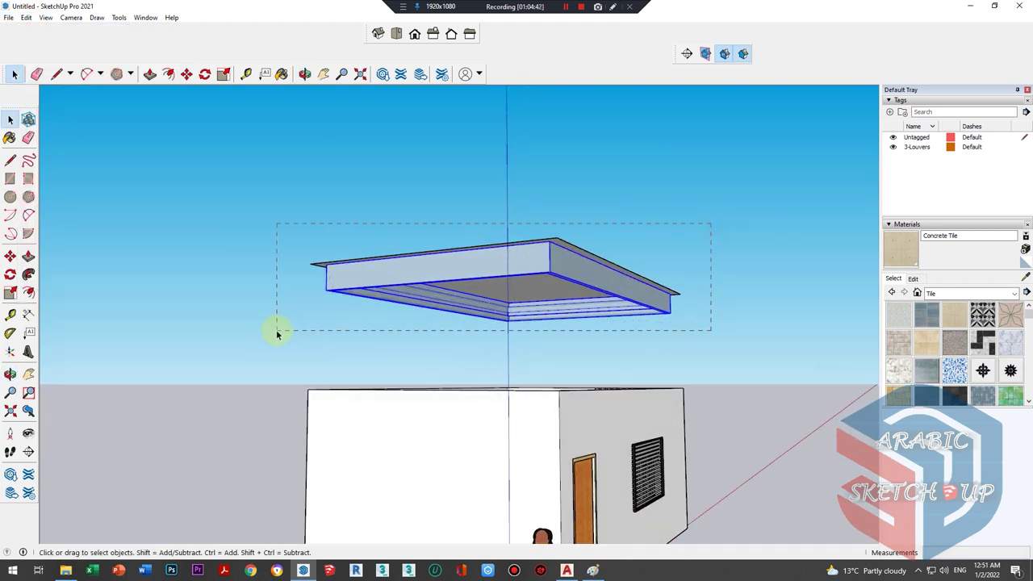
pyautogui.press('m')
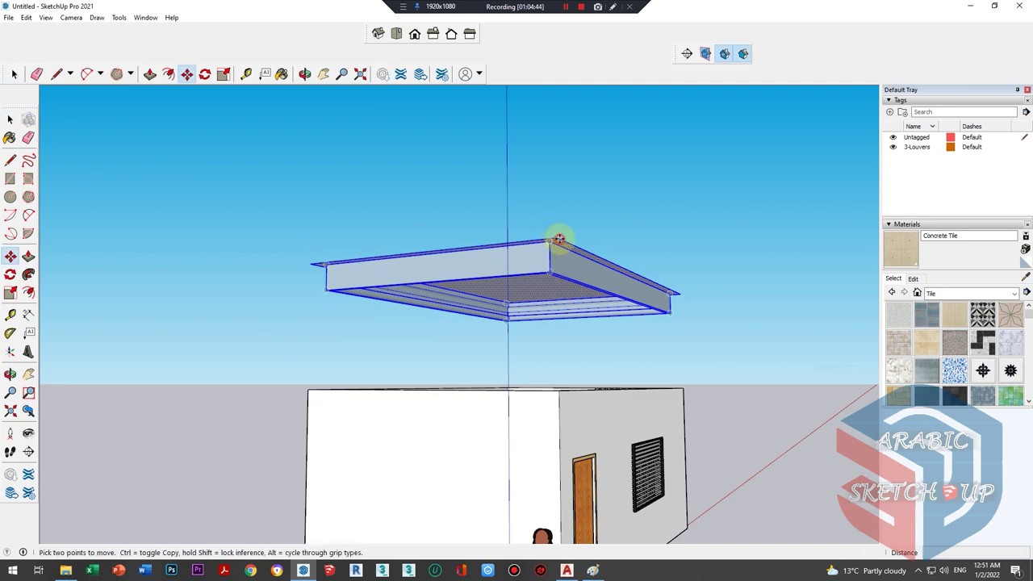
pyautogui.click(558, 240)
pyautogui.click(557, 394)
pyautogui.scroll(1, 461, 318)
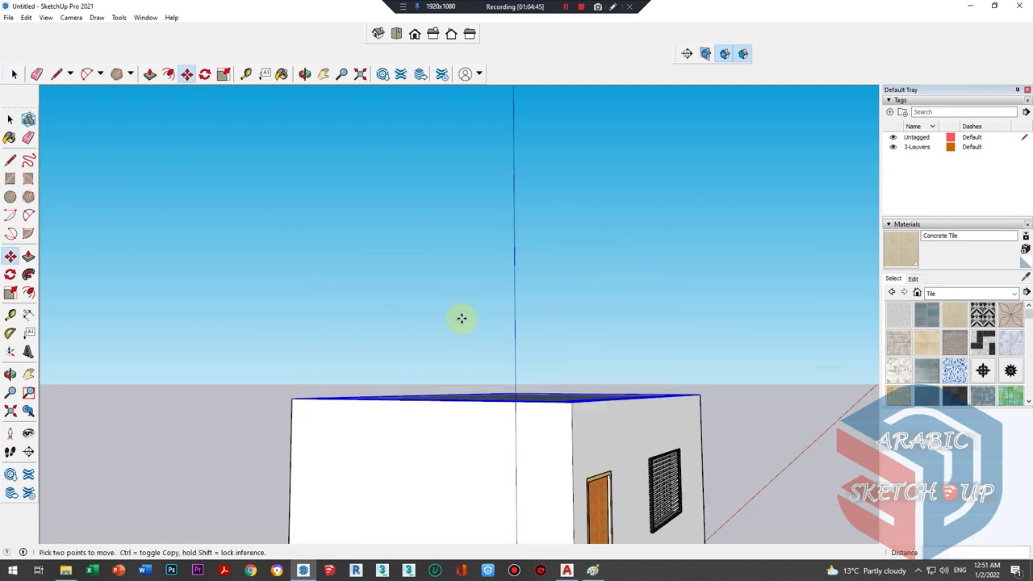
pyautogui.scroll(-2, 461, 318)
pyautogui.press('space')
pyautogui.scroll(-2, 429, 281)
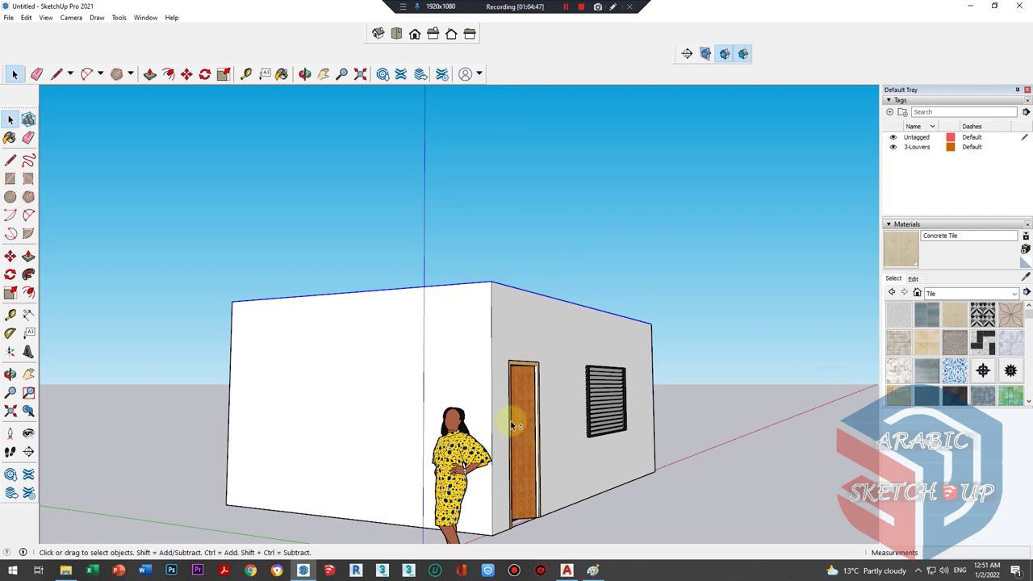
pyautogui.moveTo(510, 420); pyautogui.dragTo(454, 414, button='middle')
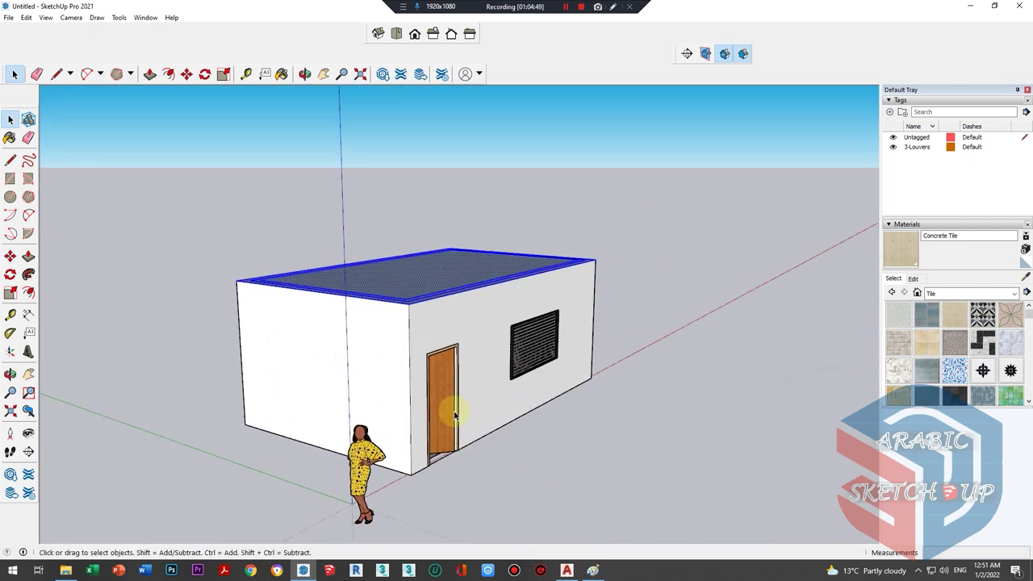
pyautogui.scroll(2, 427, 403)
pyautogui.scroll(2, 440, 307)
pyautogui.scroll(2, 436, 242)
# - Enter the slat group and the rightmost slat component for editing
pyautogui.scroll(2, 368, 270)
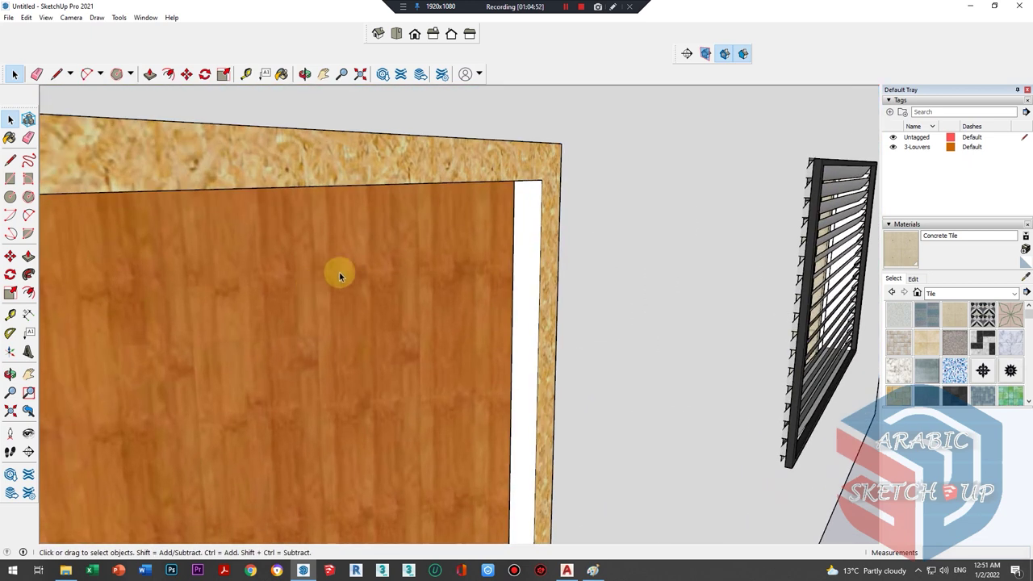
pyautogui.moveTo(383, 271)
pyautogui.mouseDown(button='middle')
pyautogui.moveTo(581, 244)
pyautogui.moveTo(413, 279)
pyautogui.moveTo(581, 272)
pyautogui.moveTo(344, 295)
pyautogui.moveTo(431, 323)
pyautogui.moveTo(495, 290)
pyautogui.moveTo(326, 168)
pyautogui.moveTo(348, 216)
pyautogui.moveTo(406, 267)
pyautogui.mouseUp(button='middle')
pyautogui.scroll(2, 560, 196)
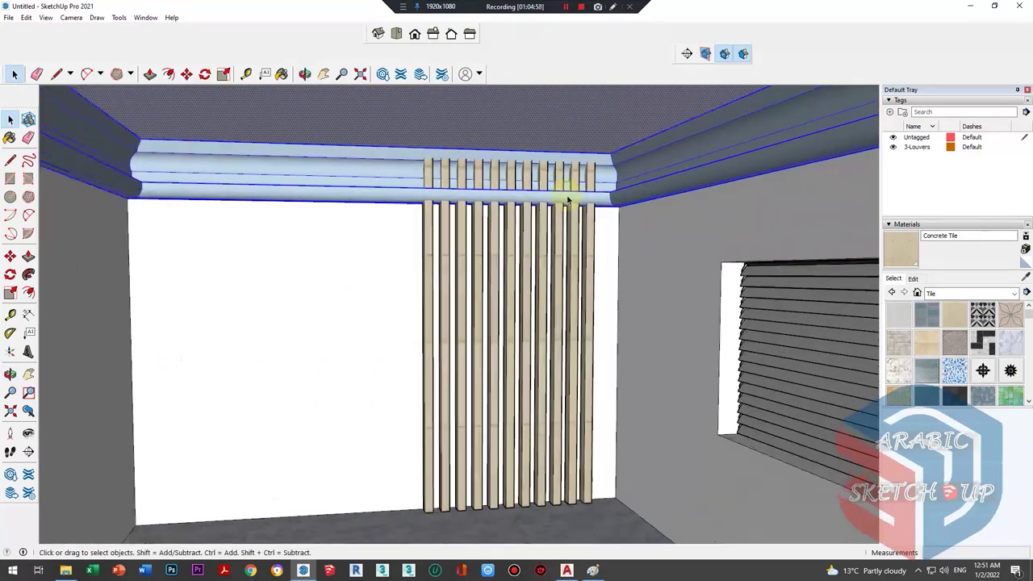
pyautogui.scroll(2, 595, 171)
pyautogui.doubleClick(596, 172)
pyautogui.click(596, 174)
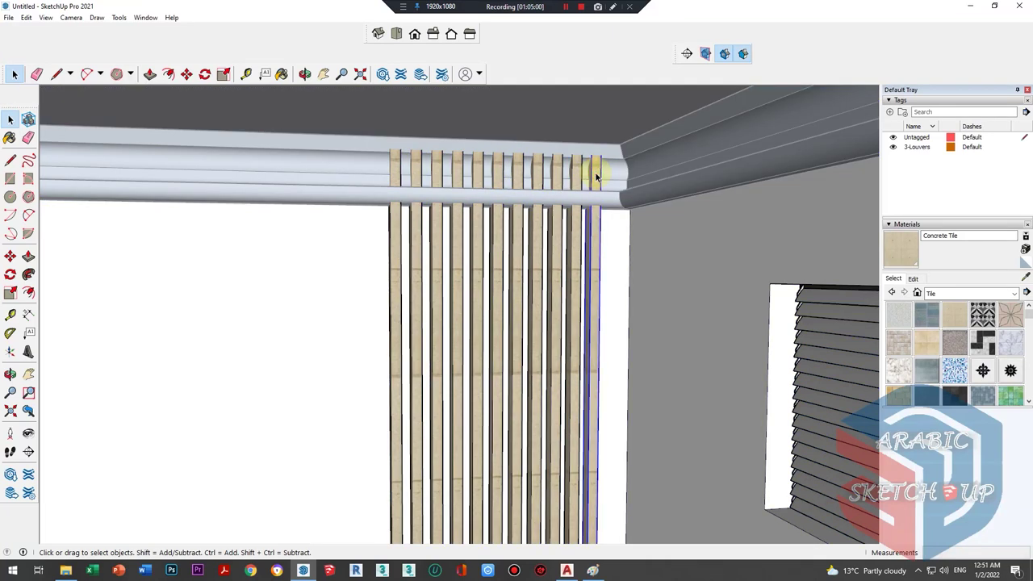
pyautogui.doubleClick(595, 176)
pyautogui.scroll(1, 594, 154)
pyautogui.scroll(2, 594, 145)
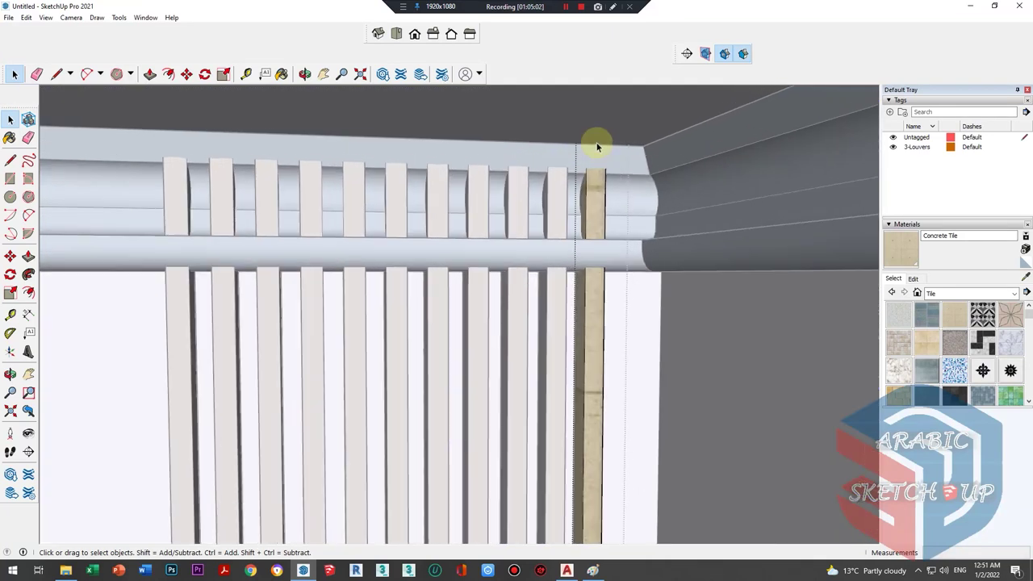
pyautogui.scroll(2, 592, 178)
pyautogui.scroll(1, 595, 200)
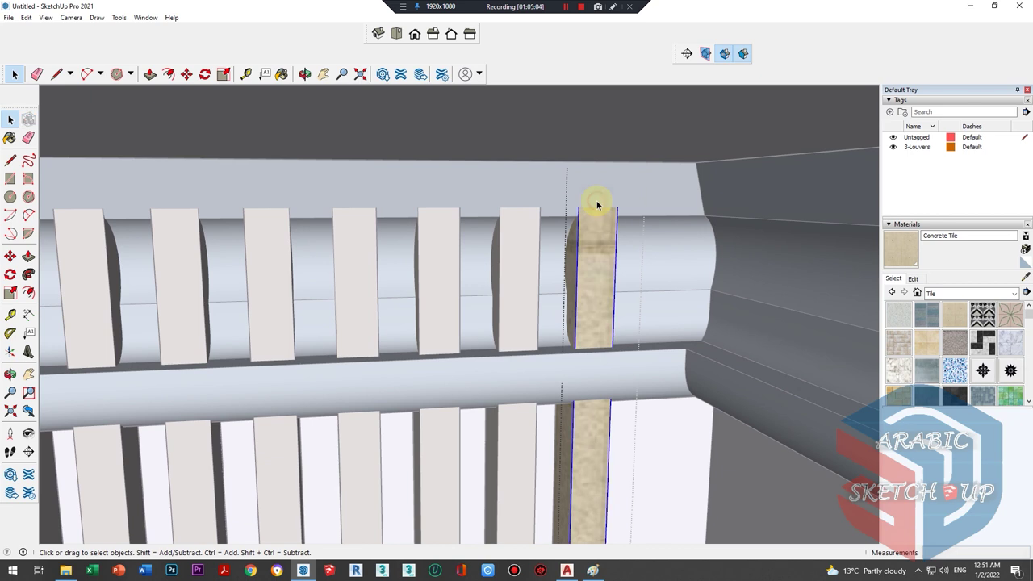
pyautogui.scroll(-1, 597, 205)
pyautogui.click(597, 196)
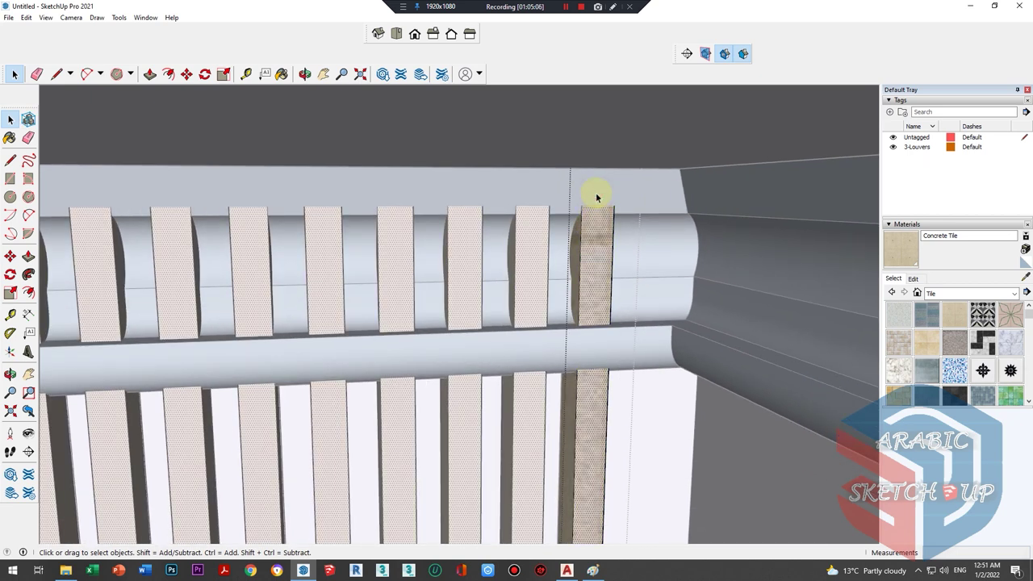
pyautogui.hotkey('ctrl', 'z')
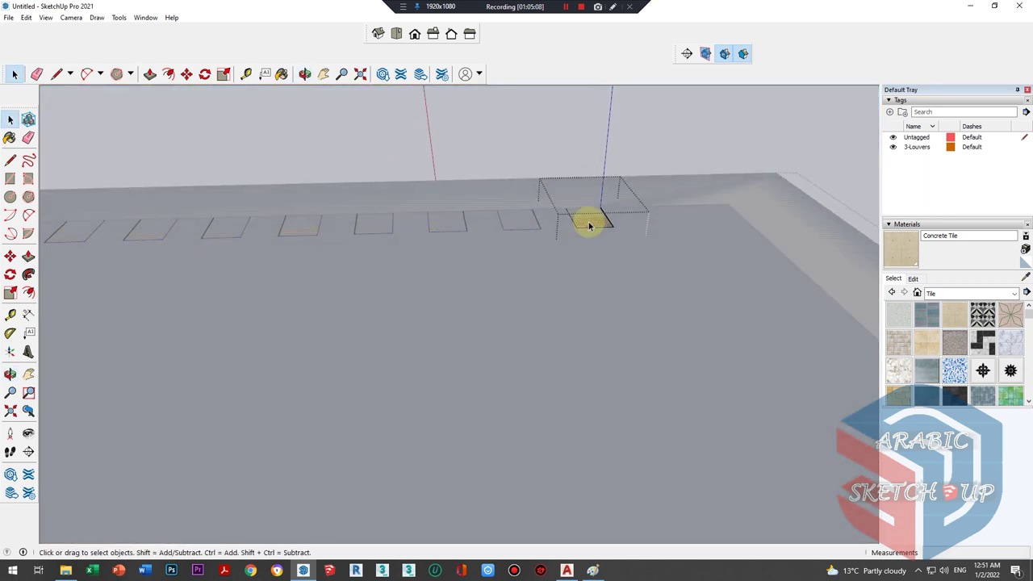
# - Push/Pull the slat's top face down to the cornice underside and check the shortened slats
pyautogui.press('p')
pyautogui.click(590, 217)
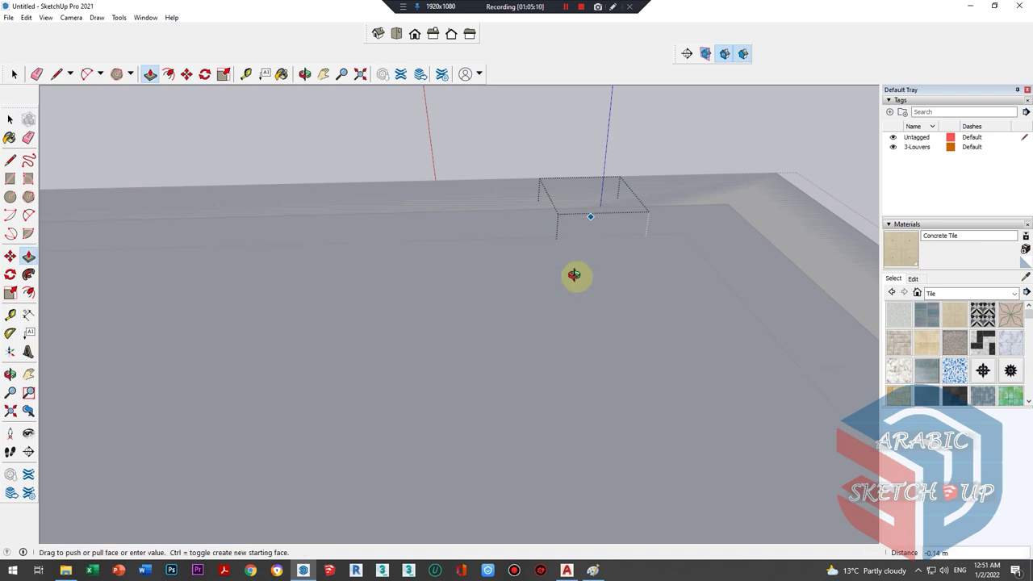
pyautogui.moveTo(548, 272)
pyautogui.mouseDown(button='middle')
pyautogui.moveTo(576, 161)
pyautogui.moveTo(620, 305)
pyautogui.mouseUp(button='middle')
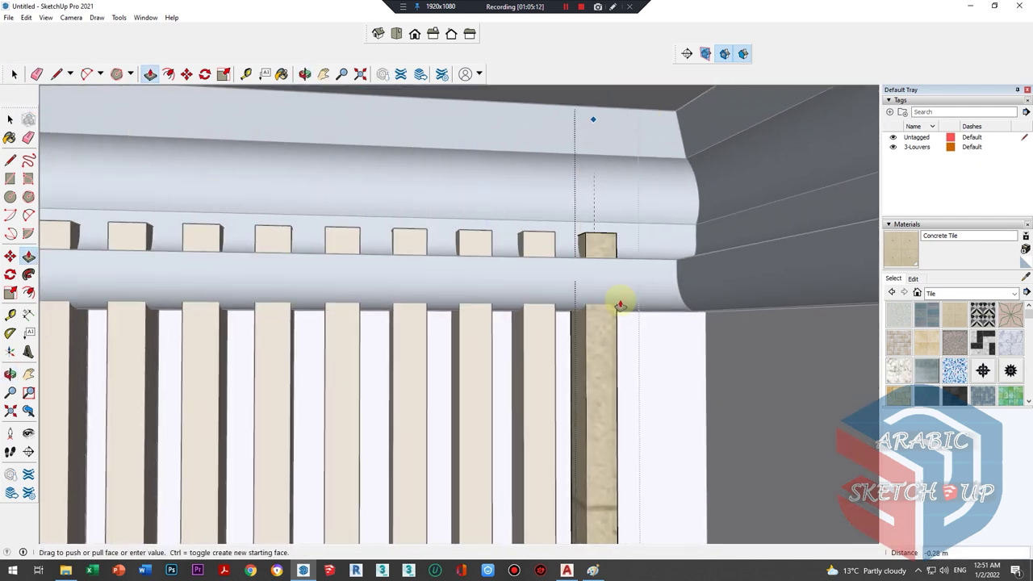
pyautogui.click(693, 314)
pyautogui.press('space')
pyautogui.moveTo(691, 316)
pyautogui.mouseDown(button='middle')
pyautogui.moveTo(554, 267)
pyautogui.moveTo(499, 325)
pyautogui.mouseUp(button='middle')
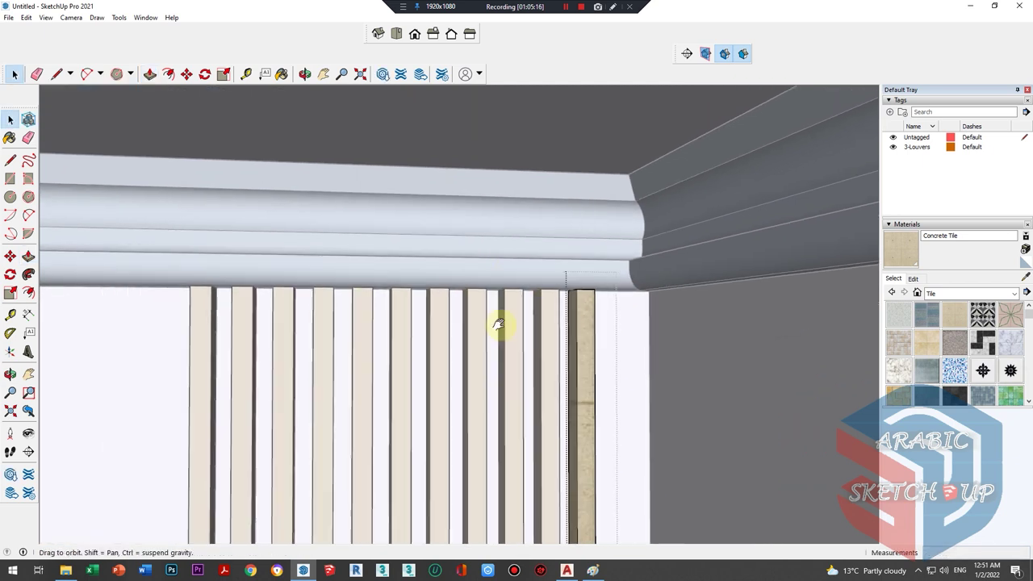
pyautogui.scroll(-3, 554, 261)
pyautogui.scroll(-3, 652, 290)
pyautogui.scroll(-2, 543, 290)
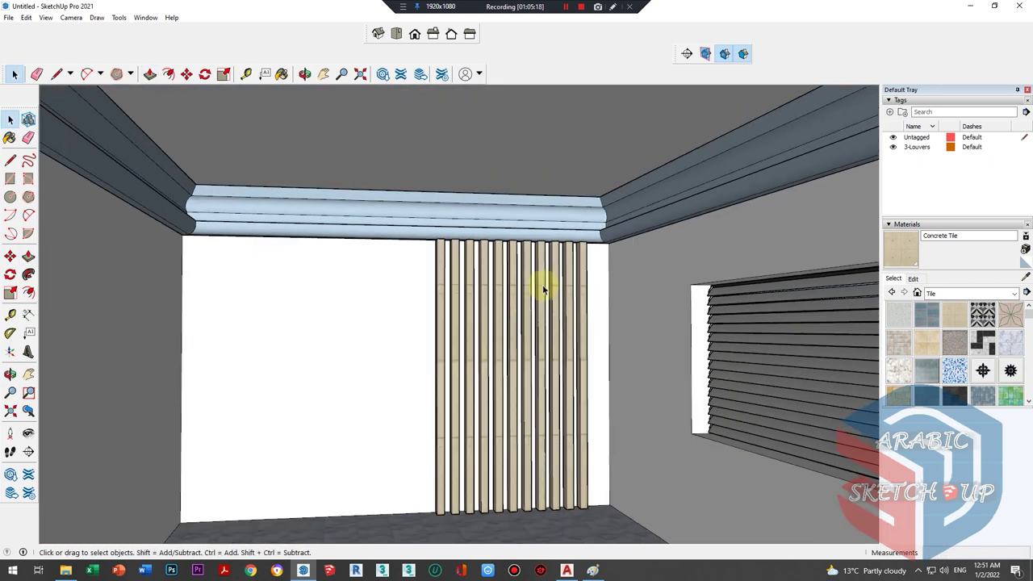
pyautogui.moveTo(543, 290)
pyautogui.mouseDown(button='middle')
pyautogui.moveTo(461, 294)
pyautogui.moveTo(411, 322)
pyautogui.mouseUp(button='middle')
pyautogui.press('space')
# - Return to the interior view with the slatted back wall facing the camera
pyautogui.click(10, 411)
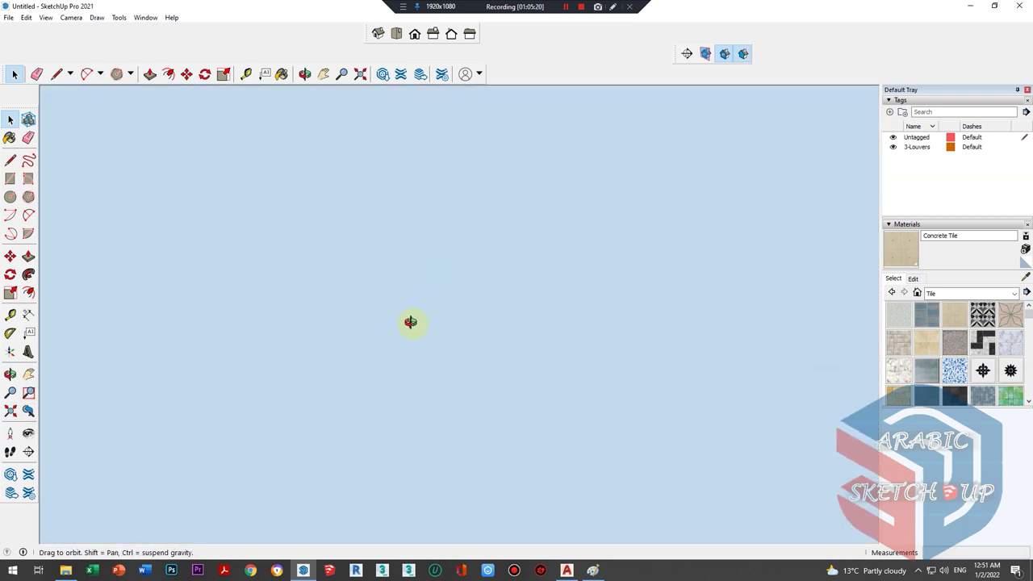
pyautogui.click(28, 412)
pyautogui.moveTo(369, 350)
pyautogui.mouseDown(button='middle')
pyautogui.moveTo(403, 346)
pyautogui.moveTo(384, 350)
pyautogui.mouseUp(button='middle')
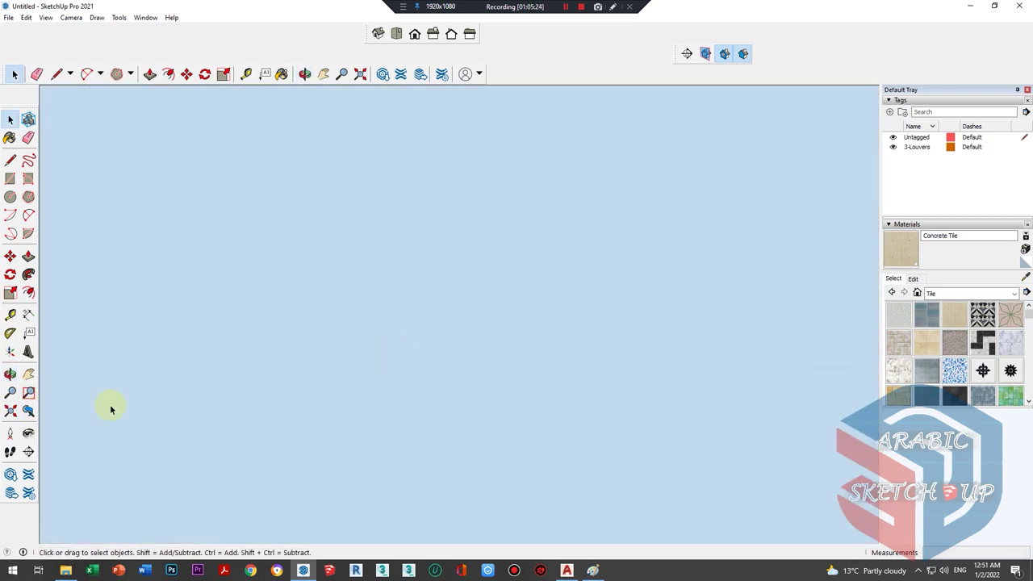
pyautogui.click(28, 412)
pyautogui.click(28, 412)
pyautogui.click(29, 411)
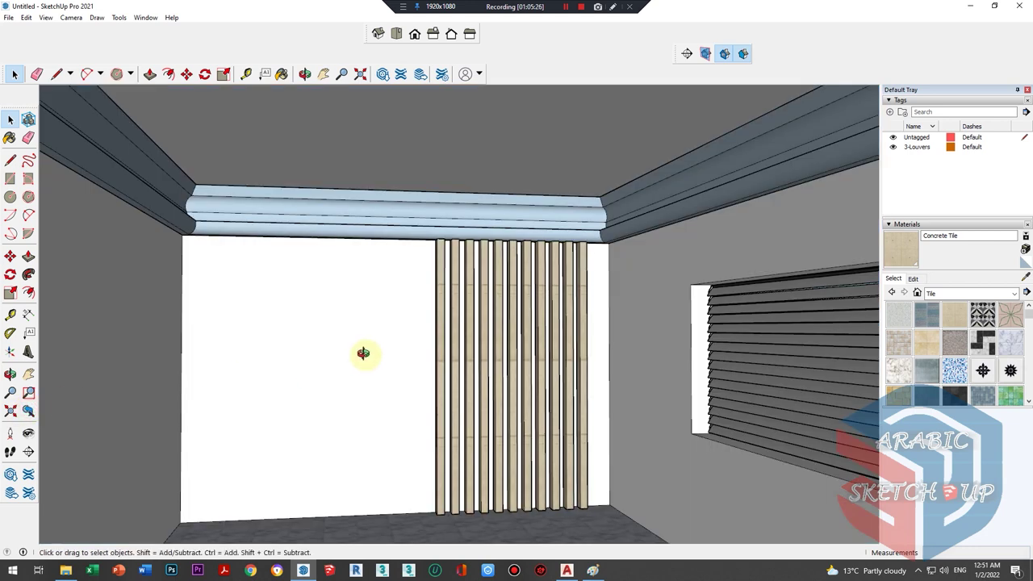
pyautogui.scroll(2, 329, 369)
pyautogui.scroll(2, 357, 363)
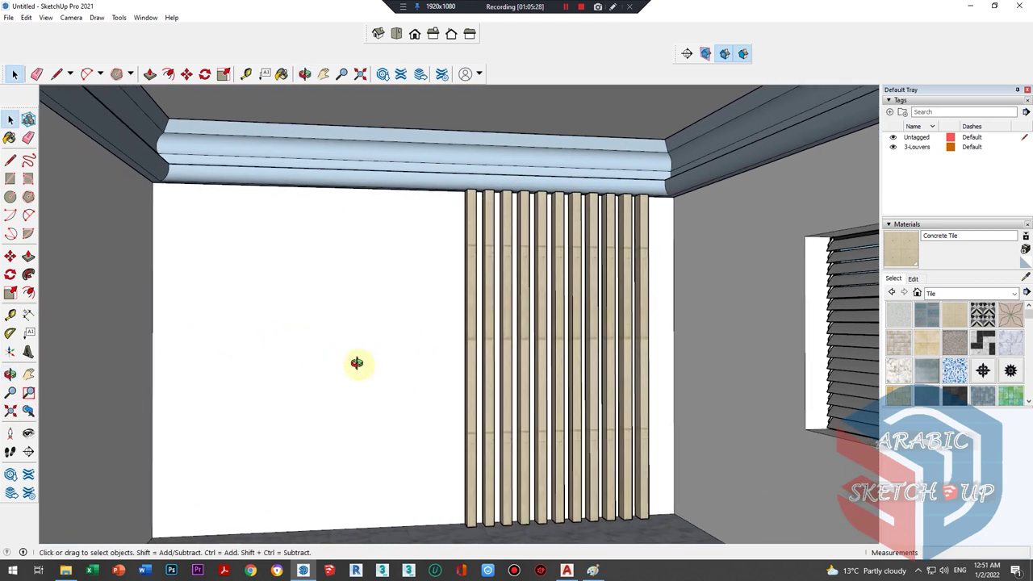
pyautogui.moveTo(357, 363); pyautogui.dragTo(318, 358, button='middle')
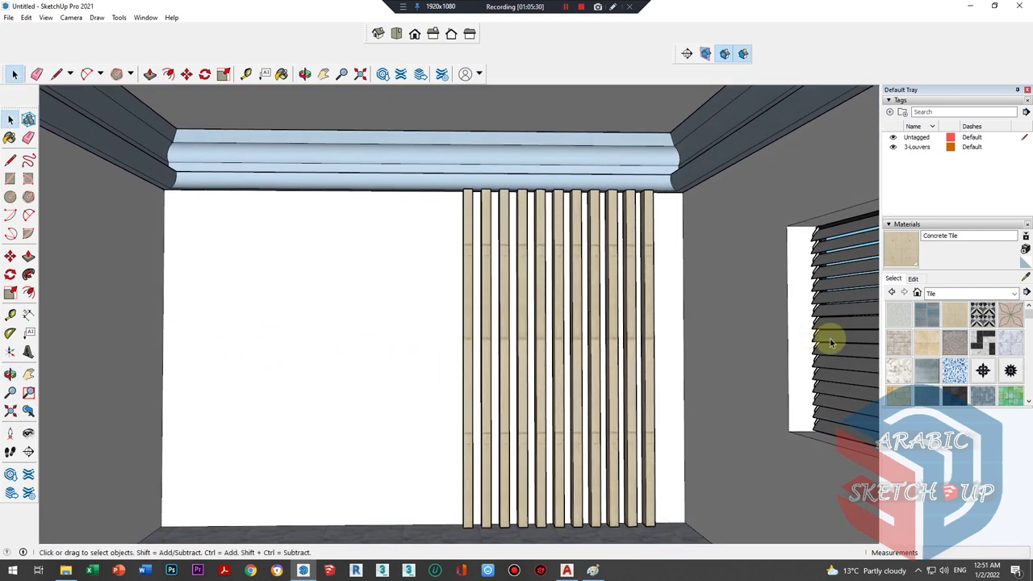
# - Show the Scenes panel and add the current interior view as Scene 1
pyautogui.click(145, 18)
pyautogui.moveTo(166, 30)
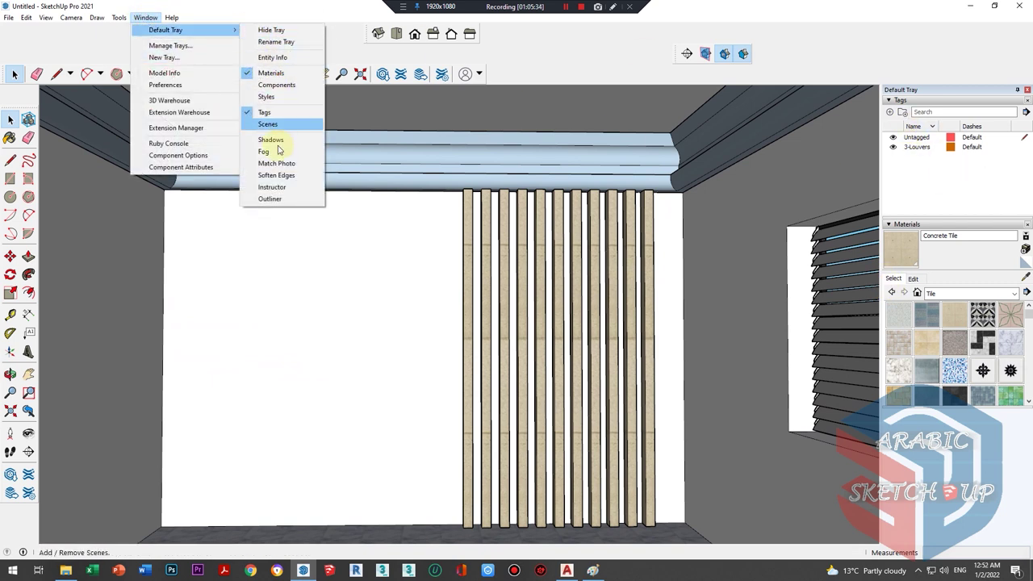
pyautogui.click(275, 126)
pyautogui.click(901, 360)
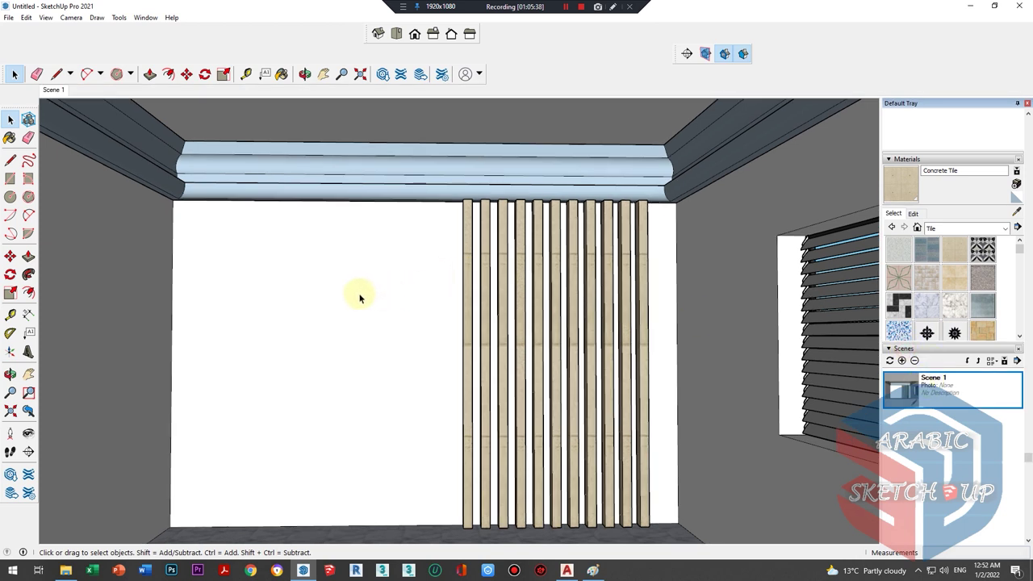
pyautogui.scroll(-1, 360, 299)
pyautogui.scroll(-1, 360, 299)
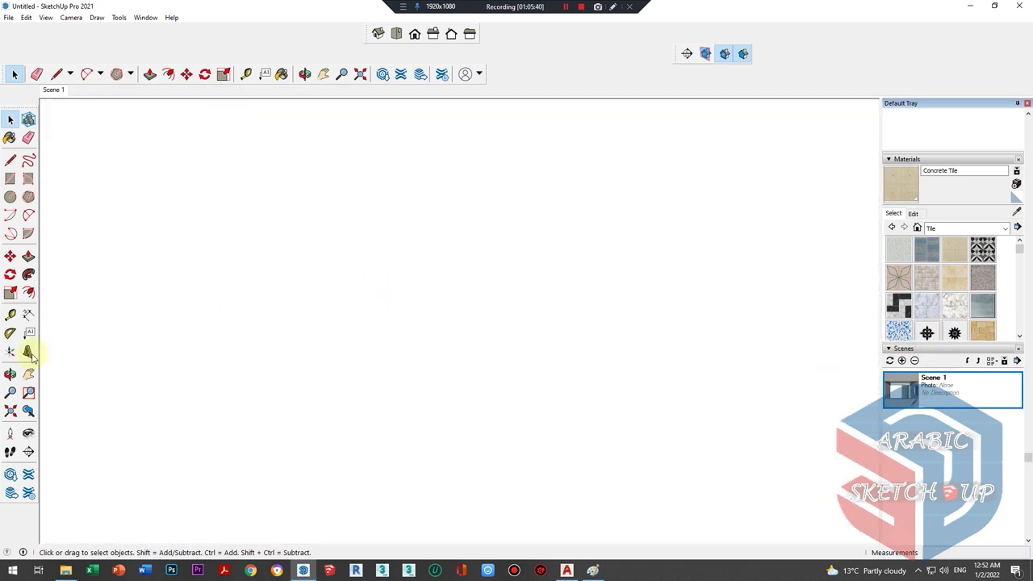
# - Set the camera Field of View to 70 degrees and orbit out to the exterior
pyautogui.click(28, 412)
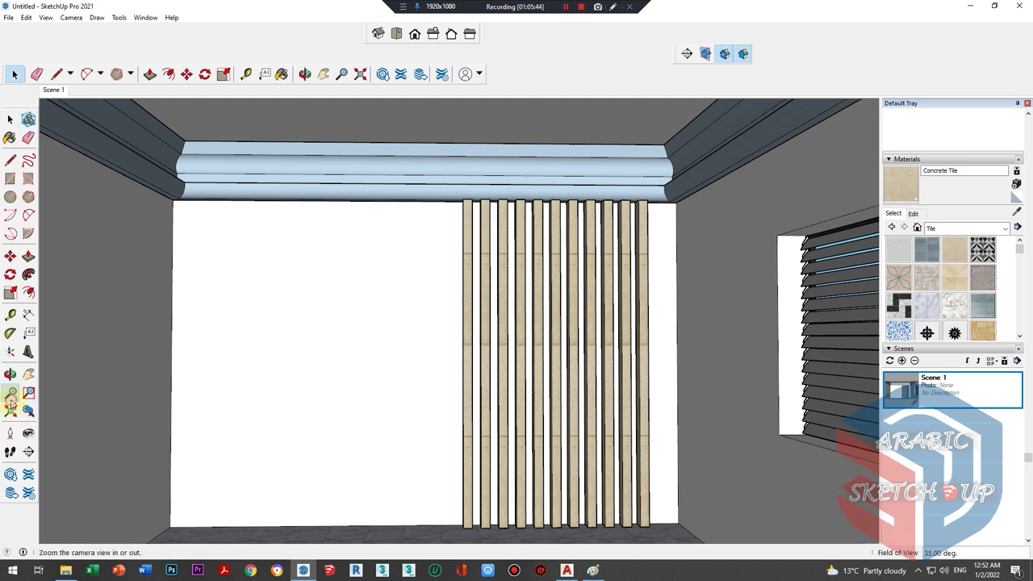
pyautogui.click(11, 398)
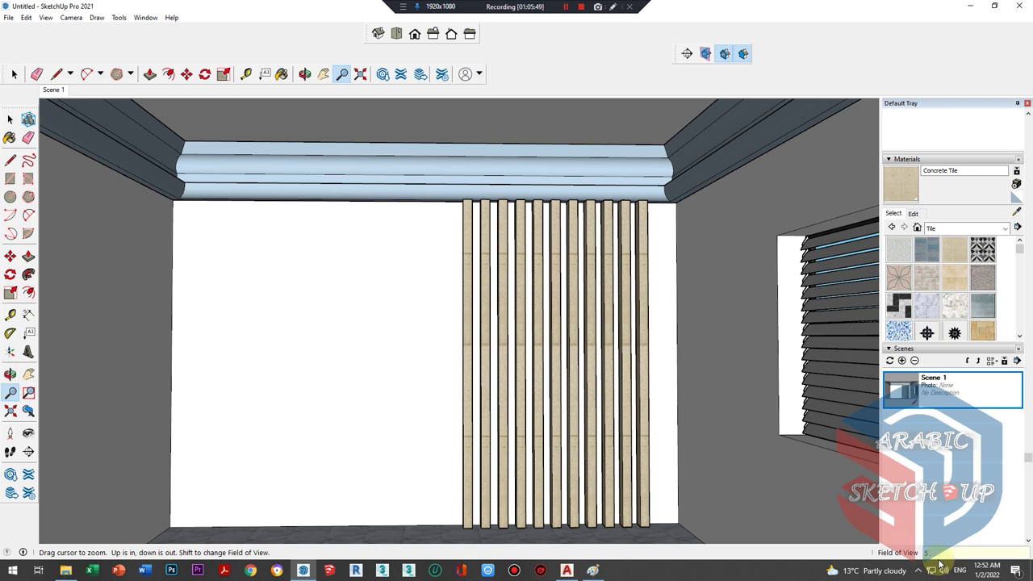
pyautogui.write('0')
pyautogui.press('Return')
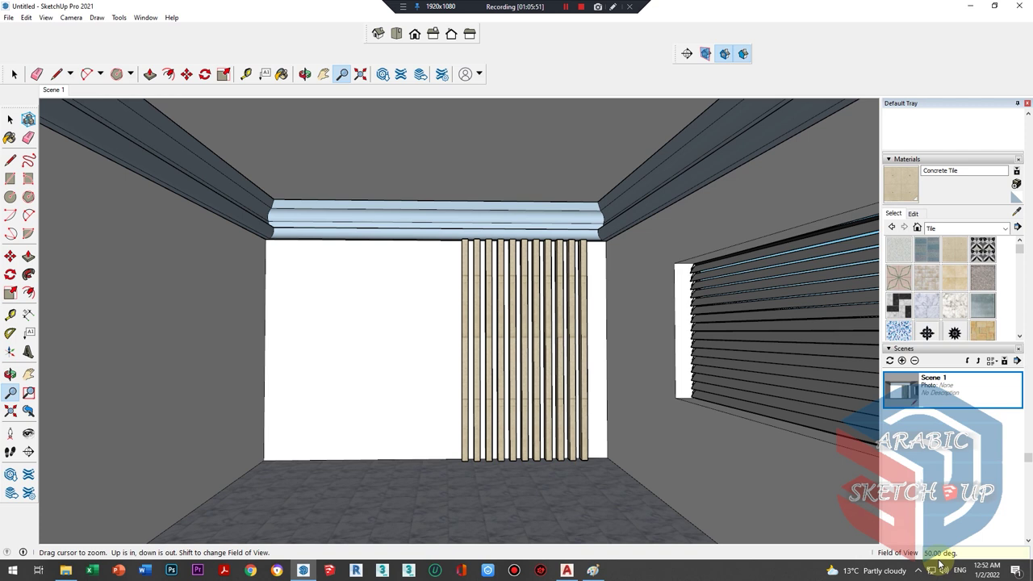
pyautogui.write('70')
pyautogui.press('Return')
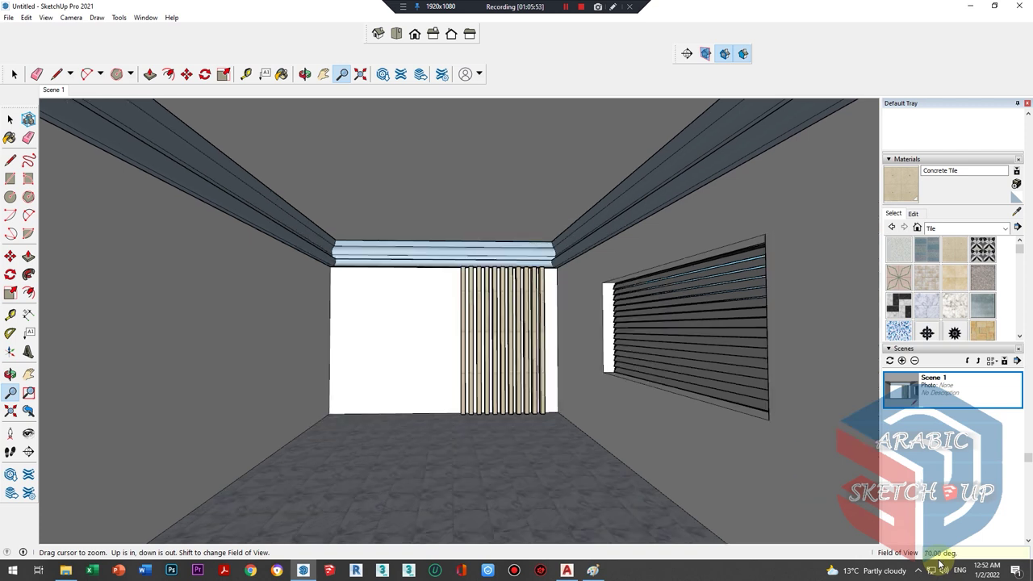
pyautogui.moveTo(594, 387)
pyautogui.mouseDown(button='middle')
pyautogui.moveTo(538, 385)
pyautogui.moveTo(534, 401)
pyautogui.moveTo(554, 388)
pyautogui.mouseUp(button='middle')
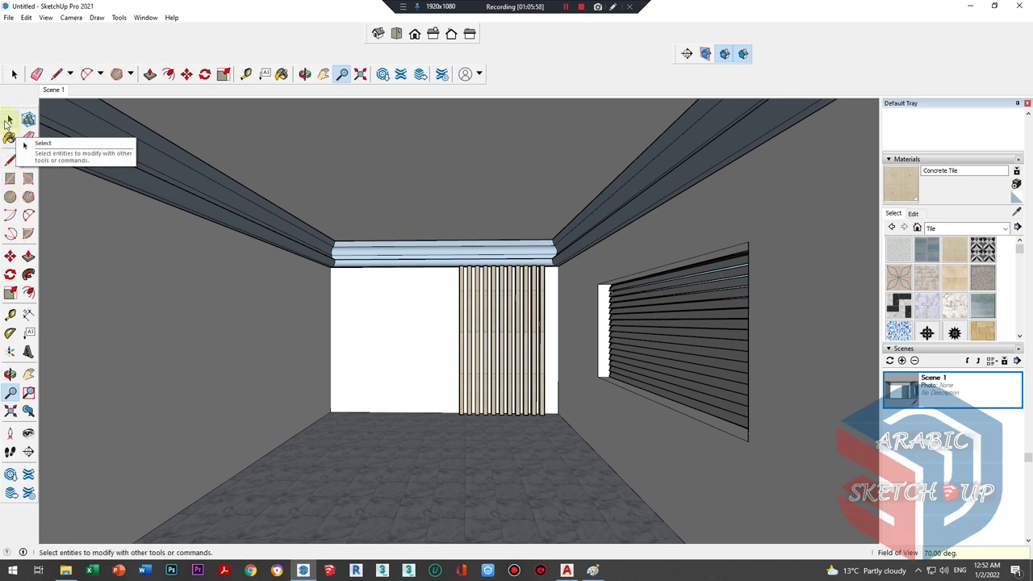
pyautogui.click(10, 121)
pyautogui.moveTo(503, 341)
pyautogui.mouseDown(button='middle')
pyautogui.moveTo(484, 358)
pyautogui.moveTo(392, 339)
pyautogui.moveTo(311, 350)
pyautogui.moveTo(572, 311)
pyautogui.moveTo(362, 363)
pyautogui.moveTo(281, 318)
pyautogui.moveTo(318, 312)
pyautogui.moveTo(334, 415)
pyautogui.moveTo(341, 367)
pyautogui.mouseUp(button='middle')
pyautogui.scroll(-3, 318, 315)
pyautogui.scroll(2, 376, 317)
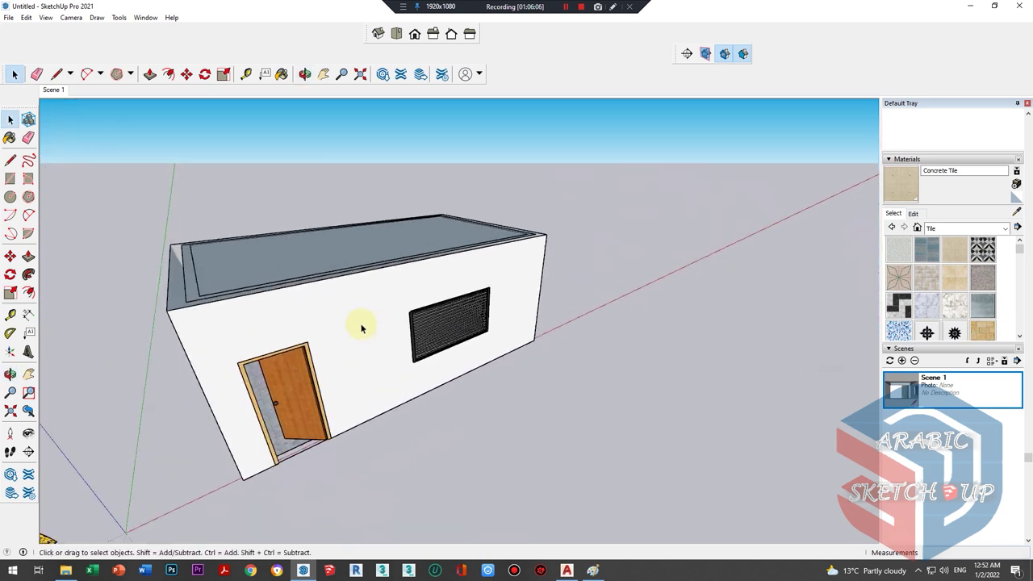
pyautogui.scroll(1, 362, 325)
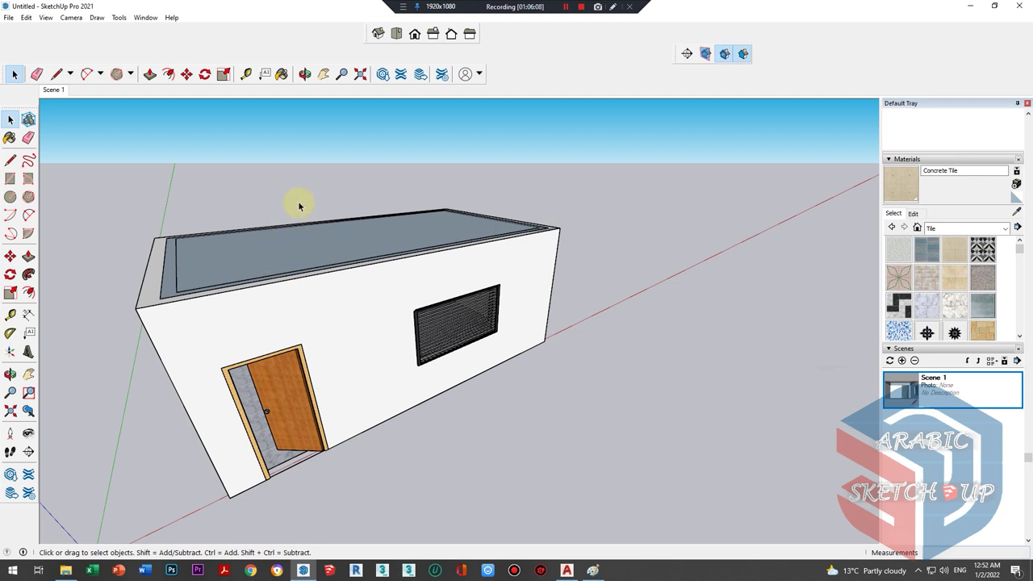